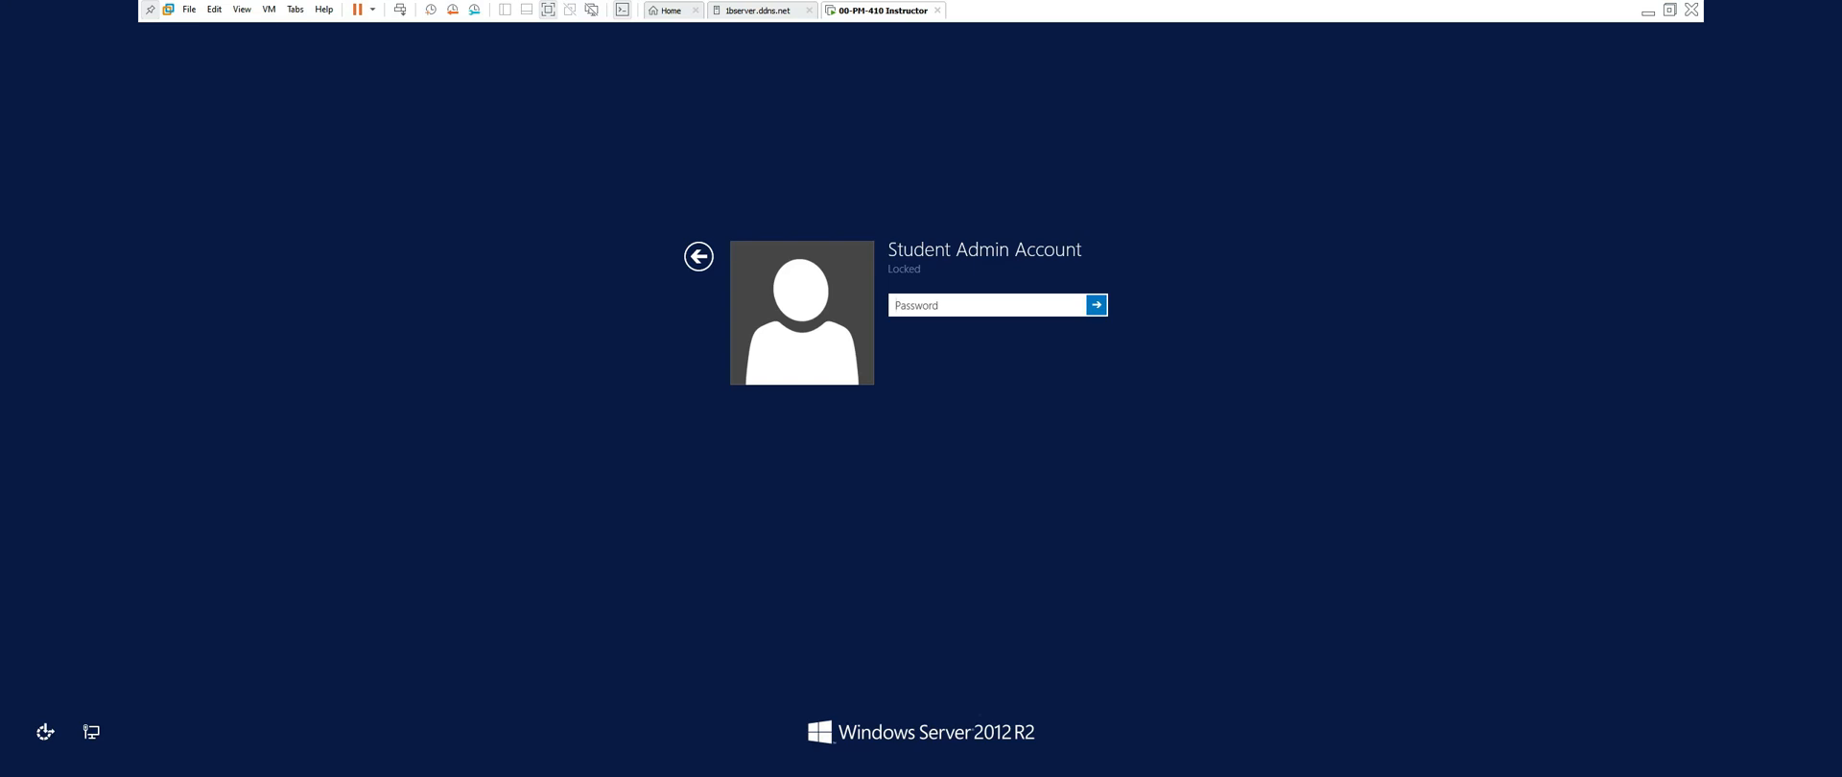
Sign in to the student admin account by entering its password on the lock screen
{"action": "type", "text": "************"}
{"action": "key", "text": "Return"}
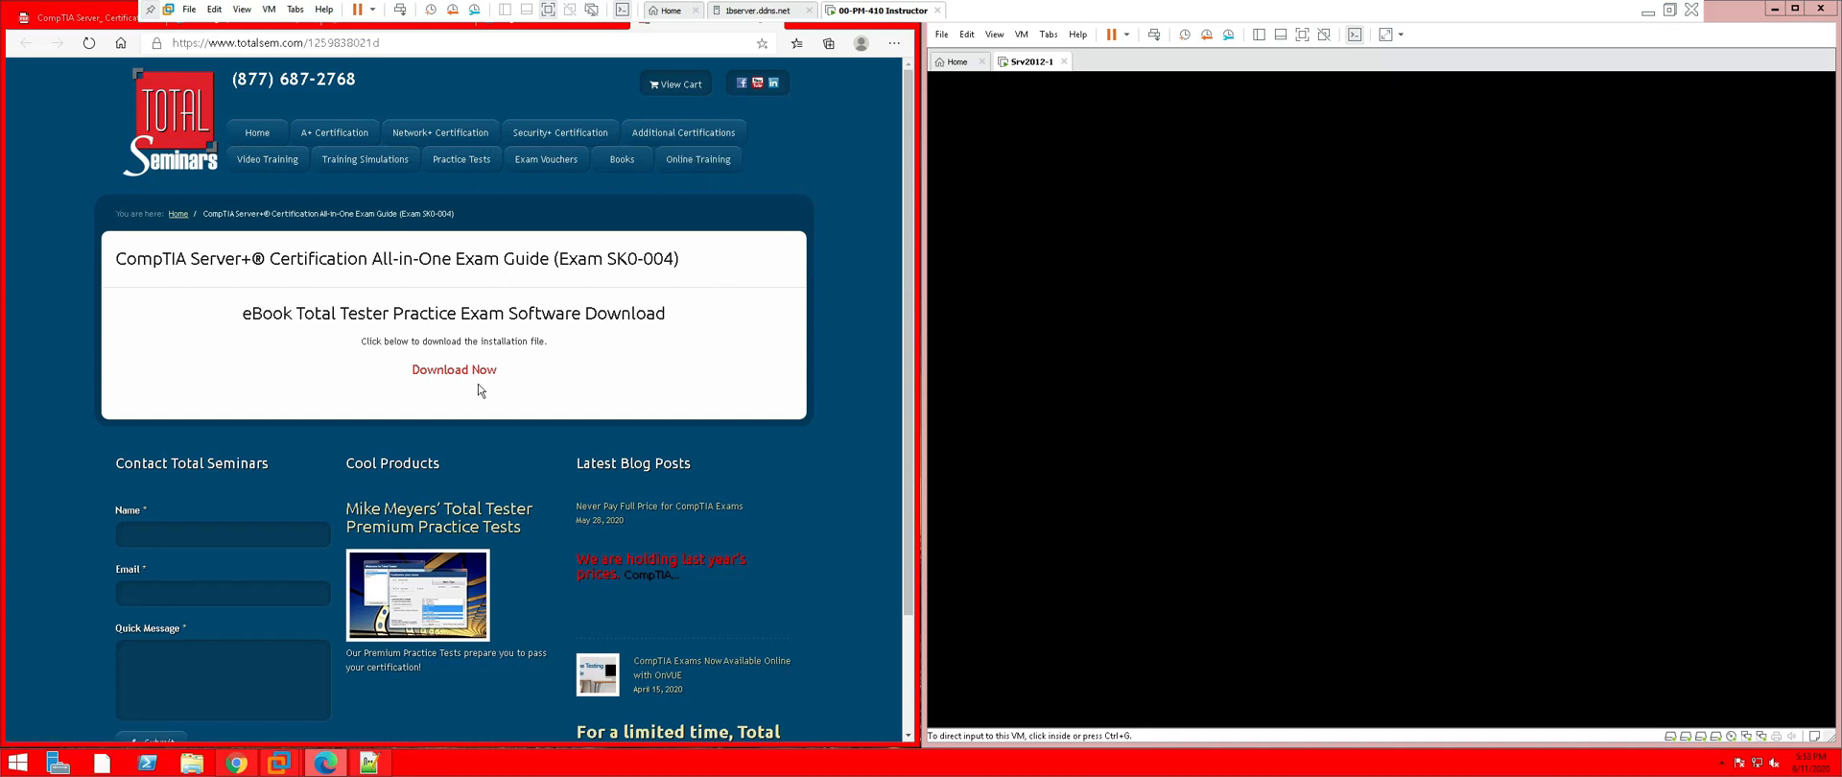
Switch VMware Workstation into Exclusive Mode and confirm it
{"action": "left_click", "coordinate": [391, 42]}
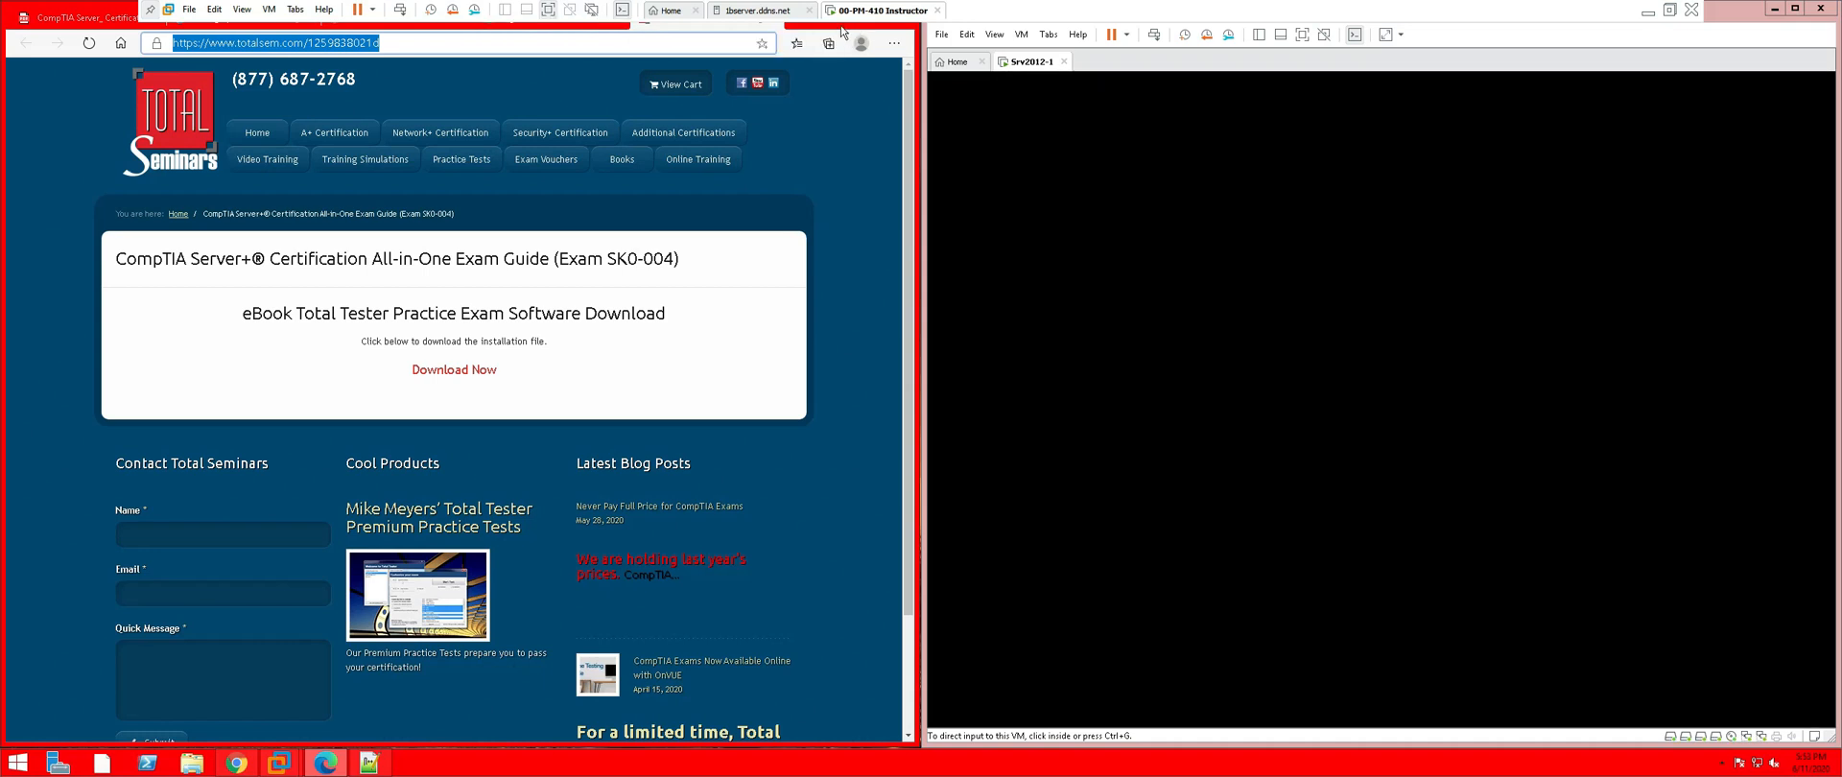
{"action": "left_click", "coordinate": [247, 11]}
{"action": "left_click", "coordinate": [254, 53]}
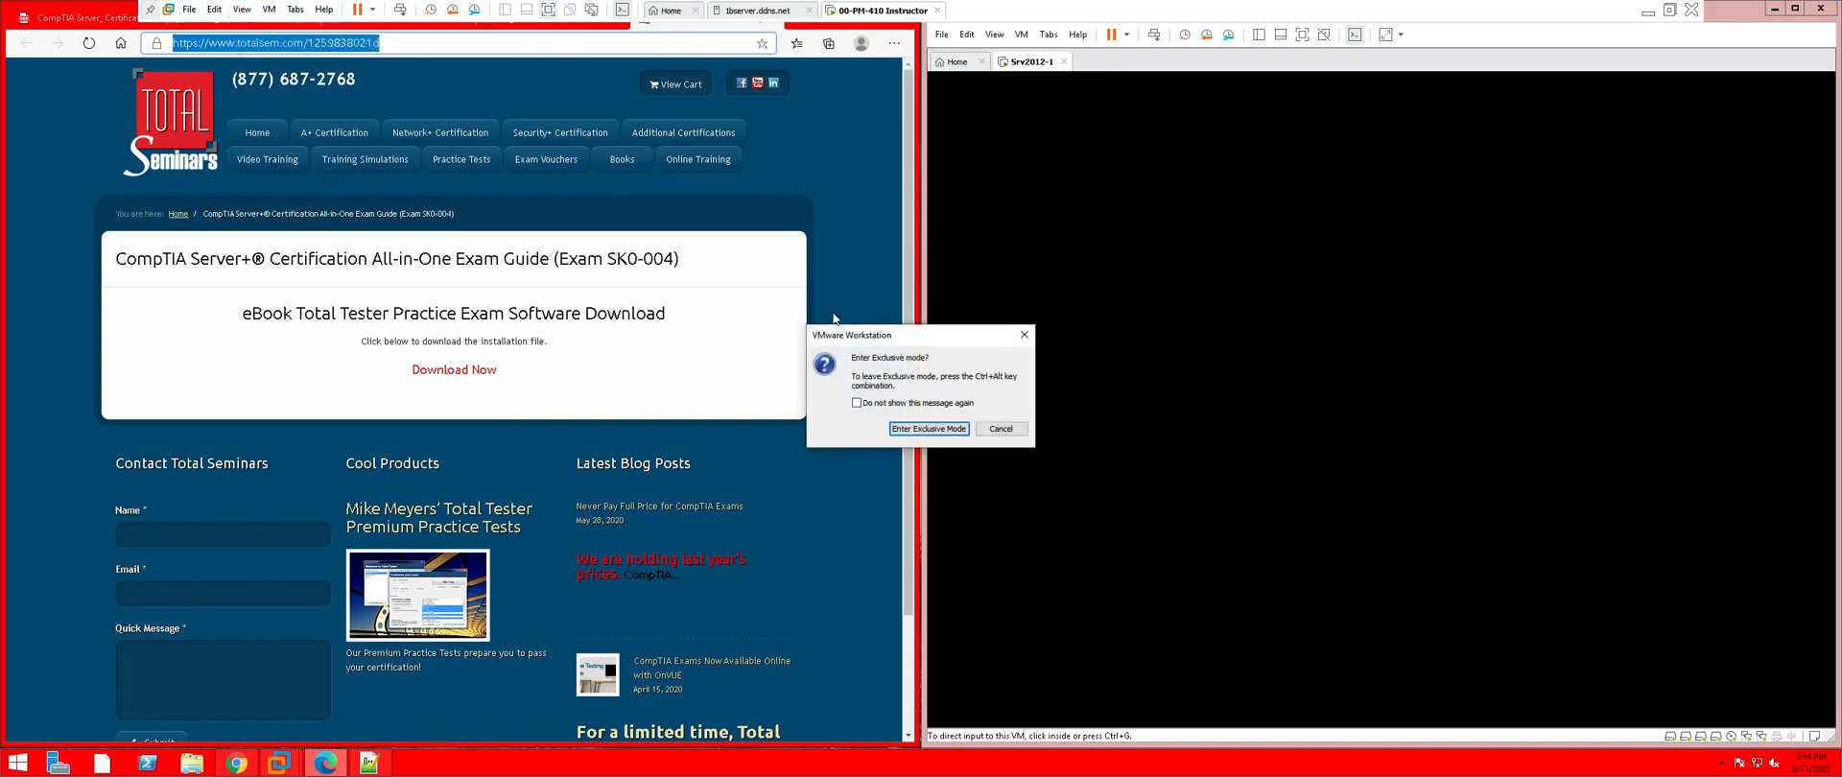
{"action": "left_click", "coordinate": [917, 428]}
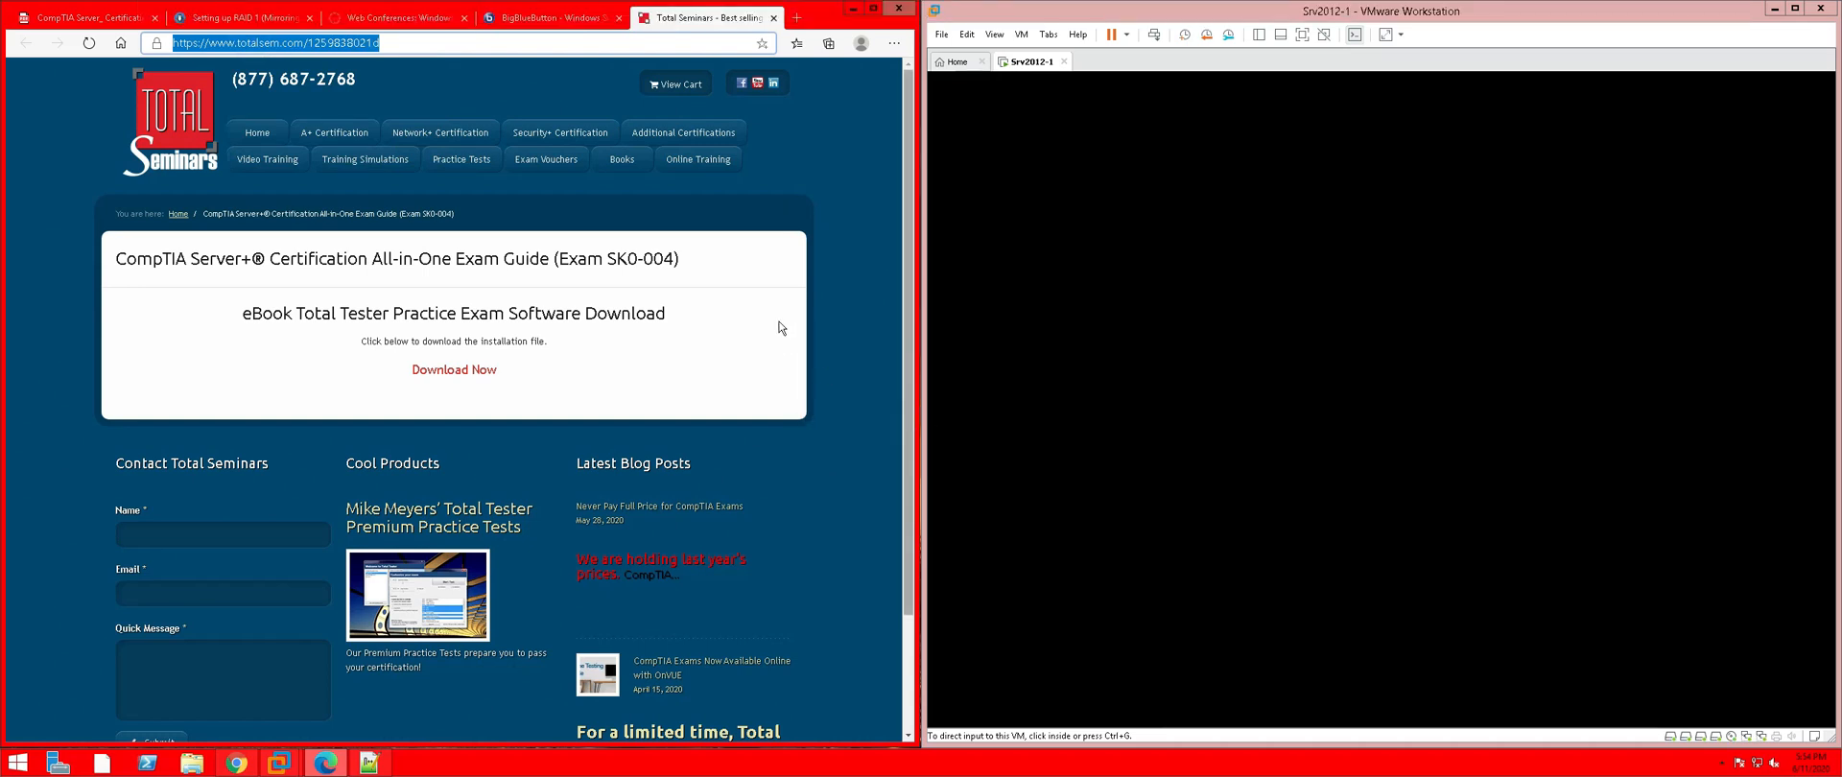
Close the Total Seminars, BigBlueButton, Web Conferences and blank new tabs in Edge
{"action": "left_click", "coordinate": [774, 18]}
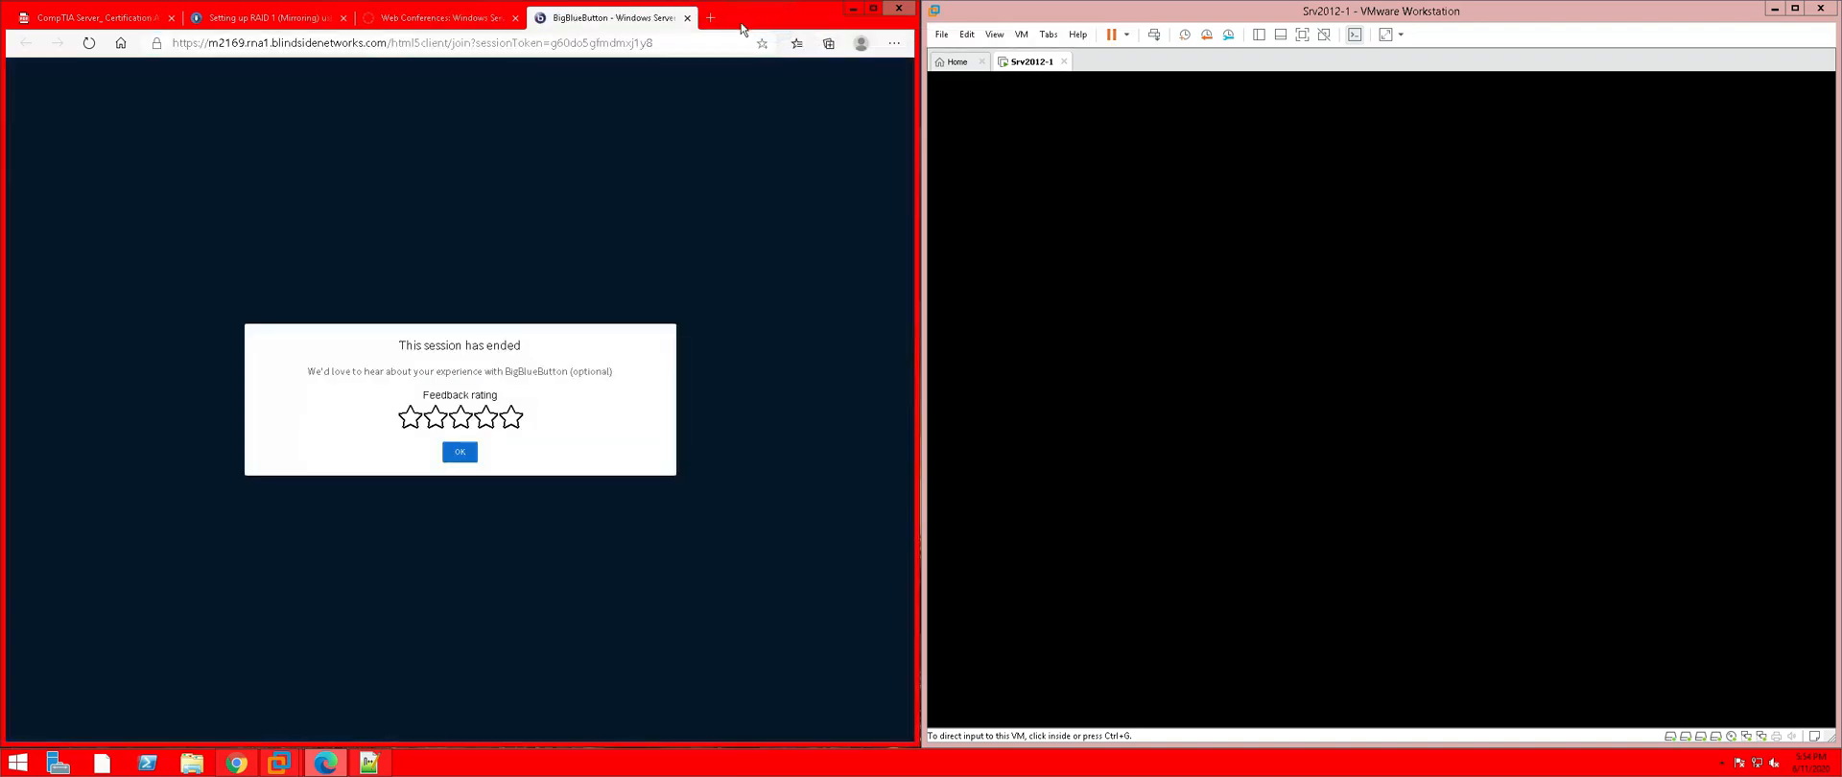
{"action": "left_click", "coordinate": [688, 19]}
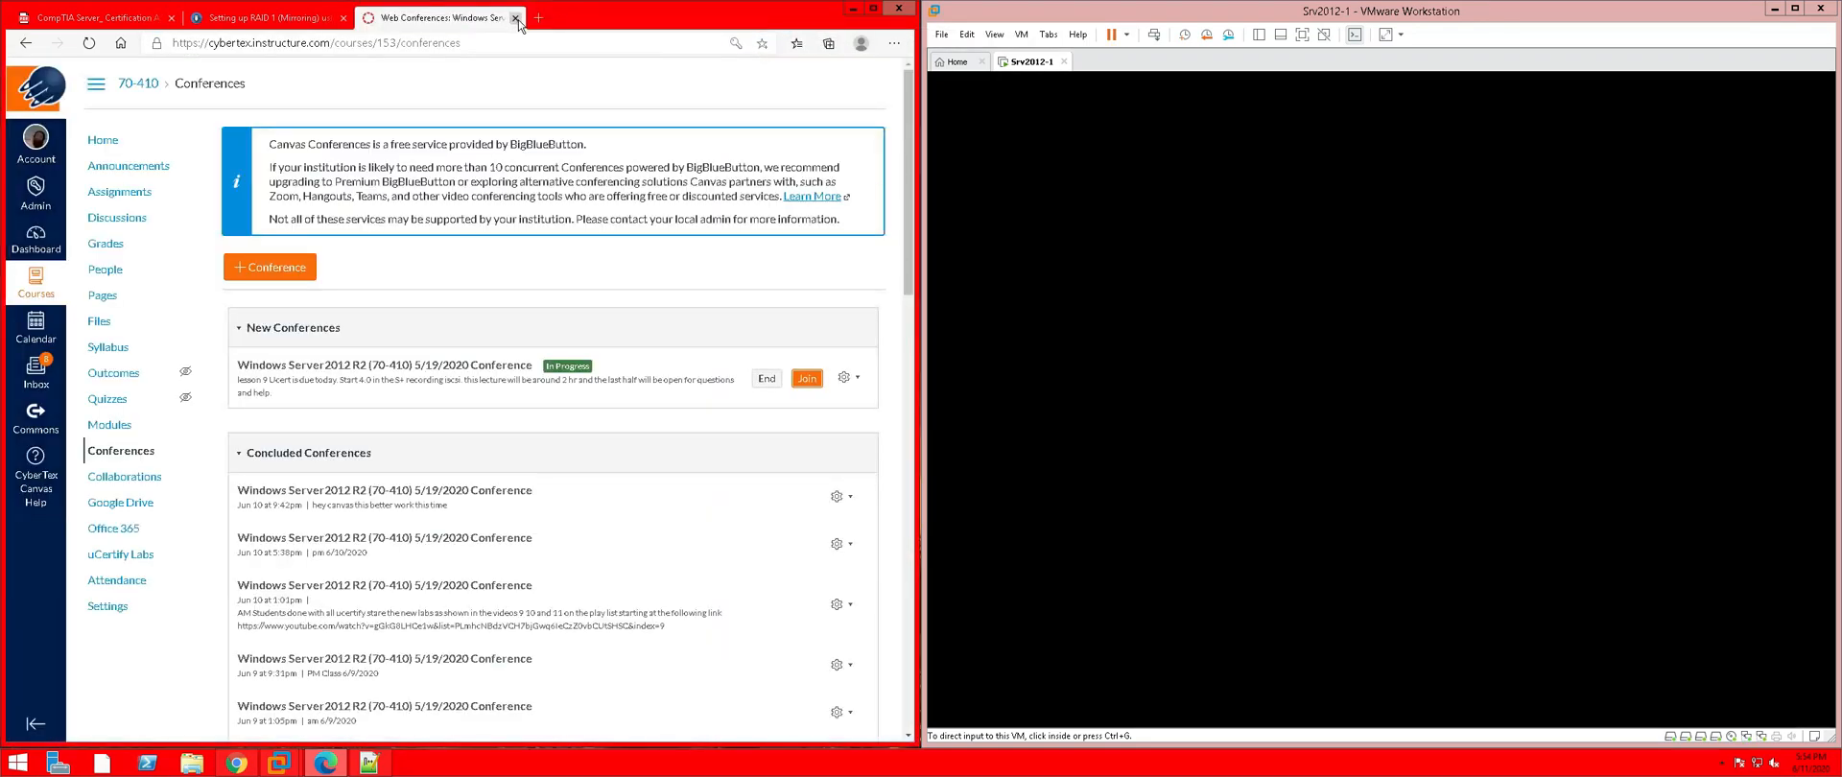
{"action": "left_click", "coordinate": [517, 18]}
{"action": "left_click", "coordinate": [365, 18]}
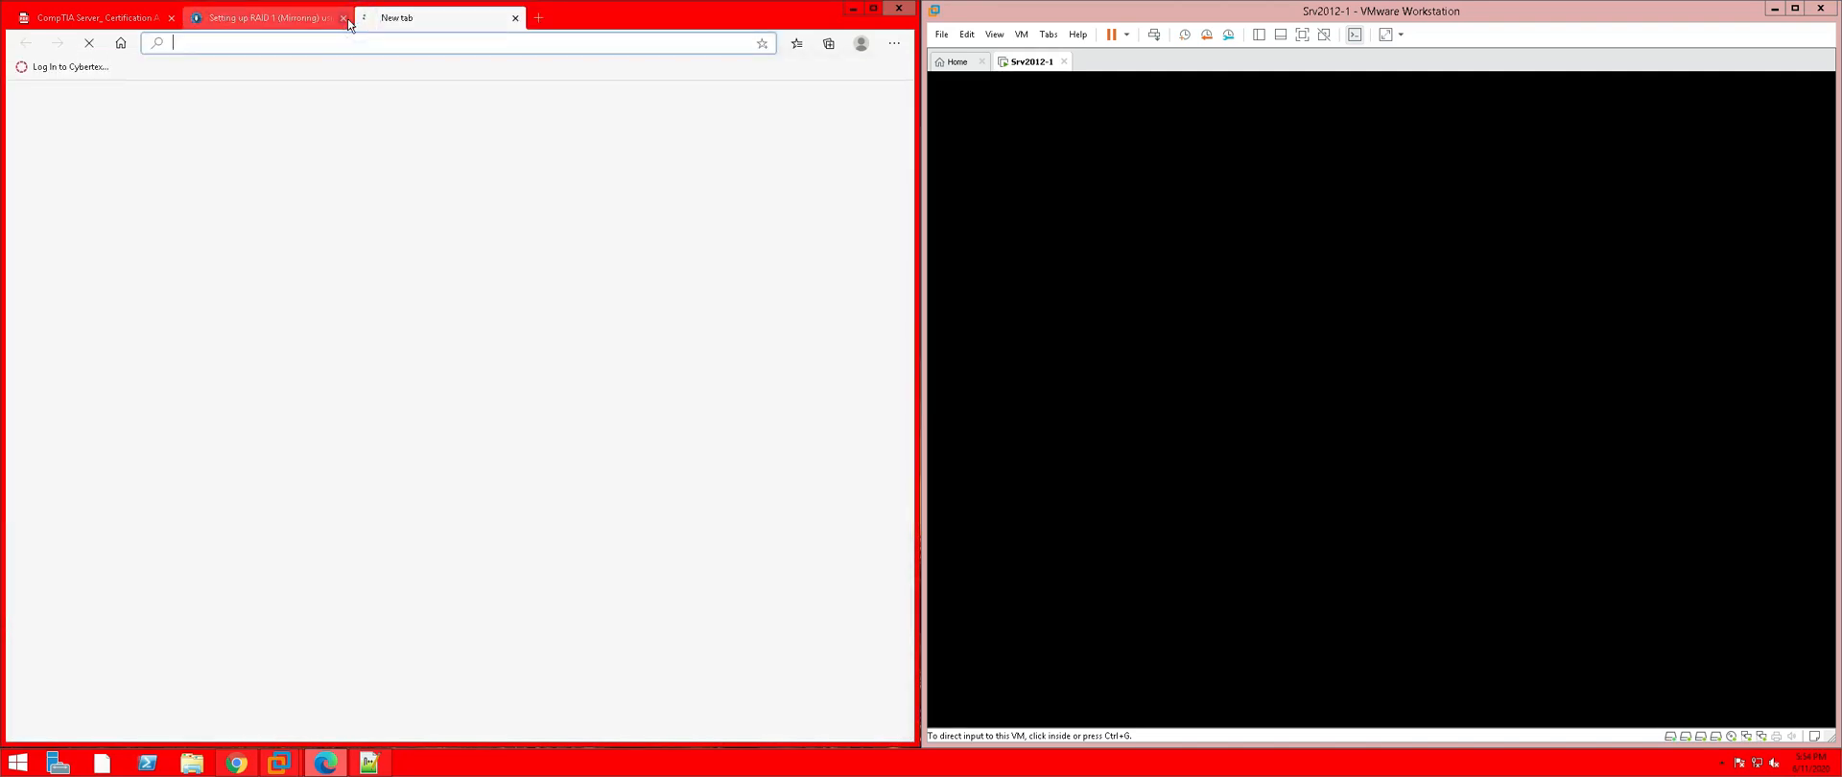
{"action": "left_click", "coordinate": [515, 18]}
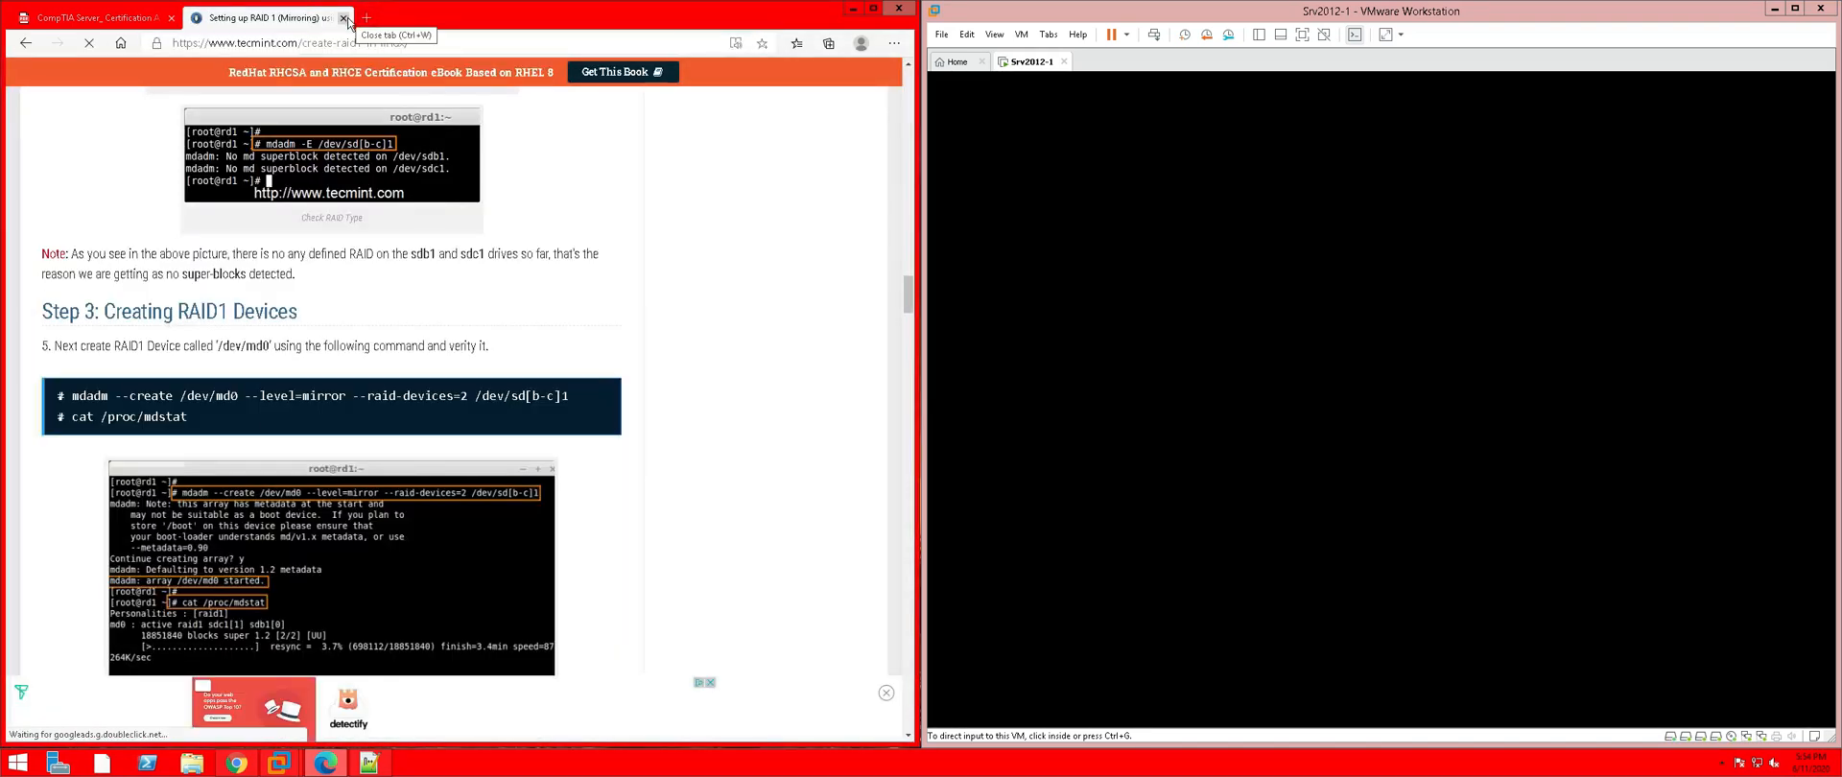
Close the RAID 1 article and place the Server+ PDF beside VMware Workstation
{"action": "left_click", "coordinate": [344, 19]}
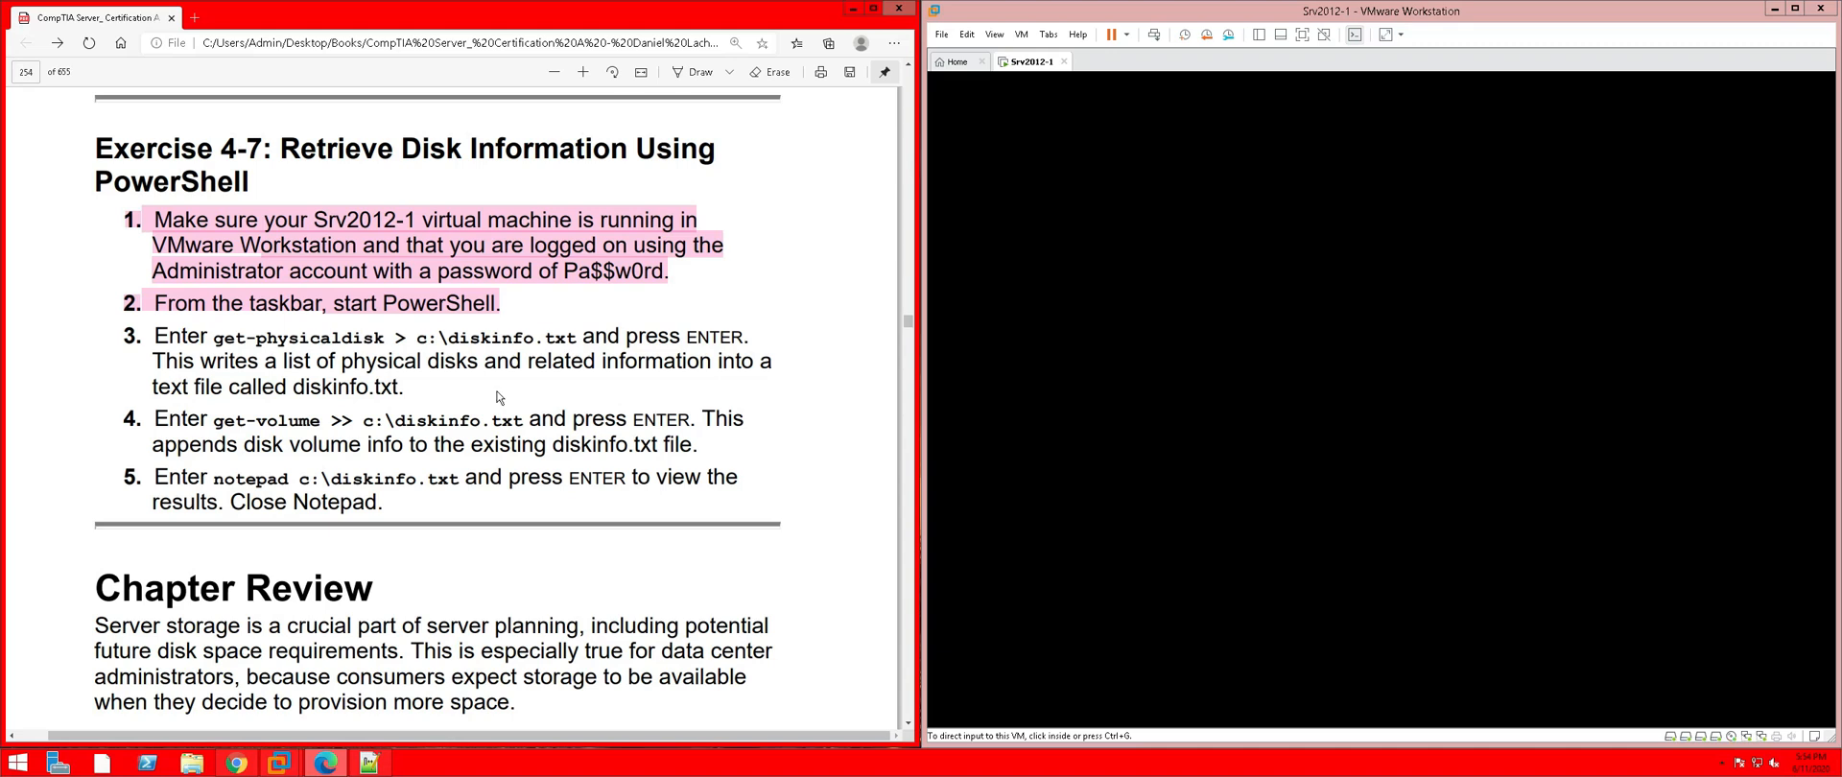
{"action": "scroll", "coordinate": [498, 396], "scroll_direction": "down", "scroll_amount": 4}
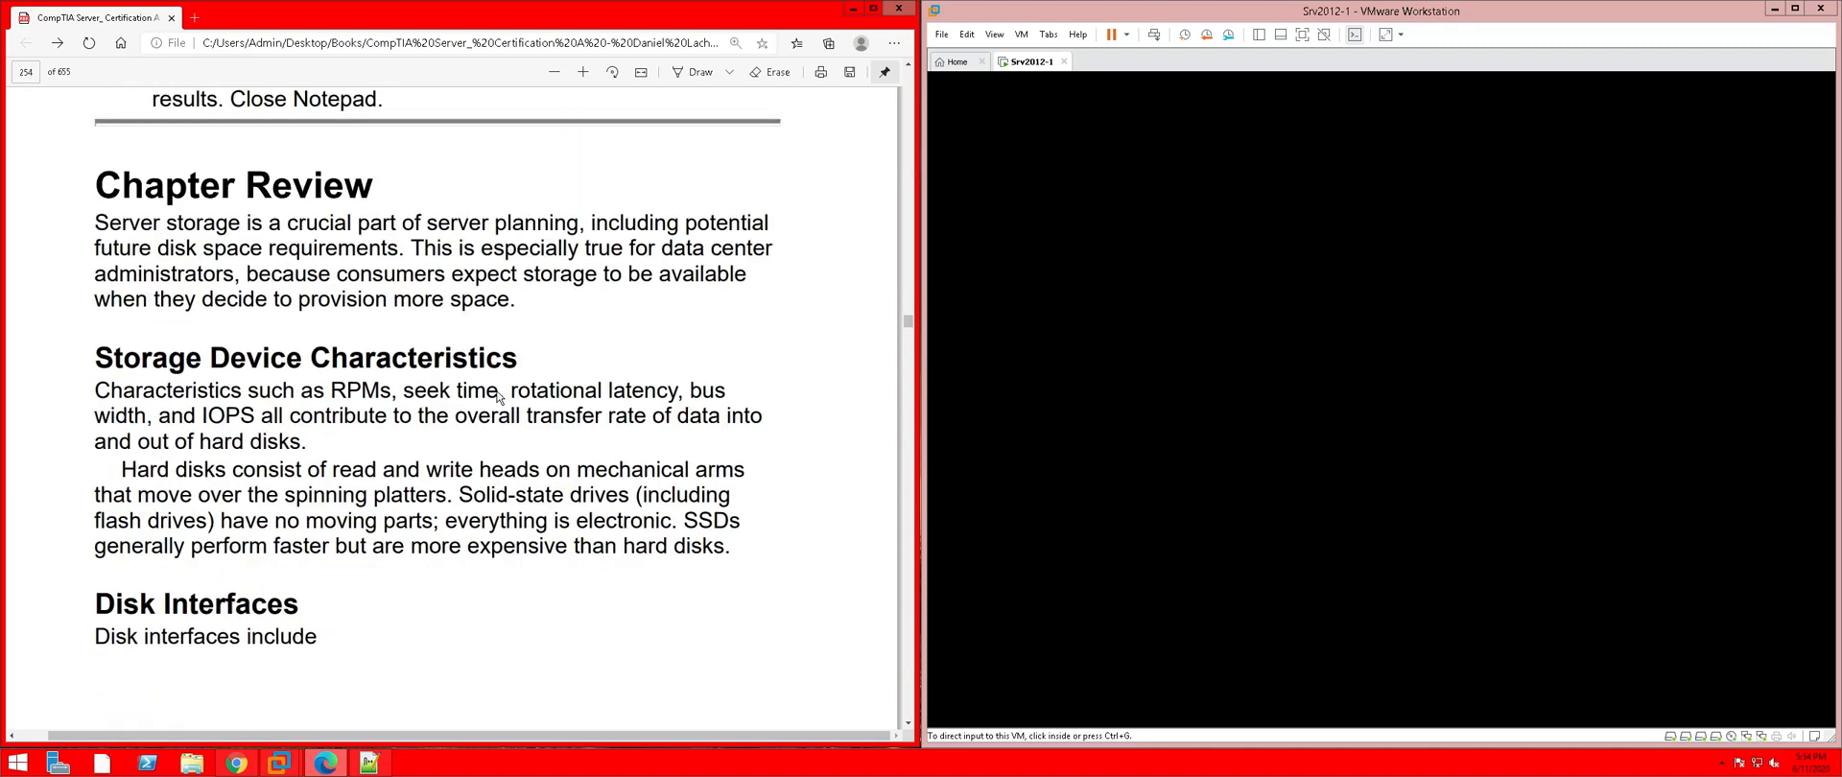
{"action": "scroll", "coordinate": [498, 397], "scroll_direction": "down", "scroll_amount": 1}
{"action": "scroll", "coordinate": [498, 397], "scroll_direction": "up", "scroll_amount": 6}
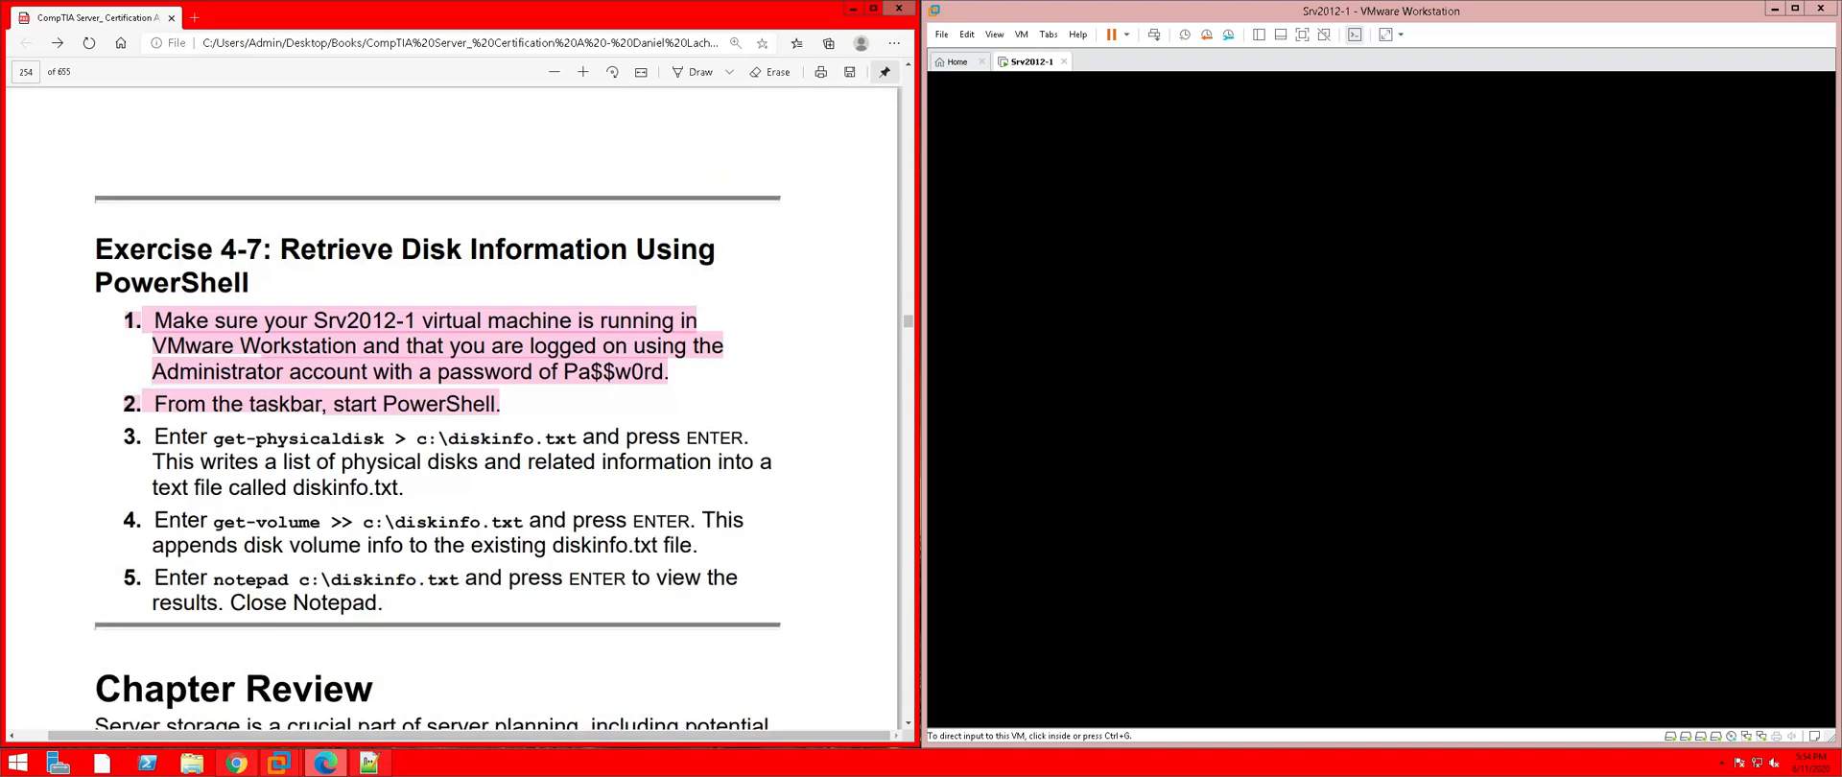
{"action": "left_click_drag", "start_coordinate": [908, 324], "coordinate": [909, 127]}
{"action": "left_click_drag", "start_coordinate": [888, 46], "coordinate": [911, 66]}
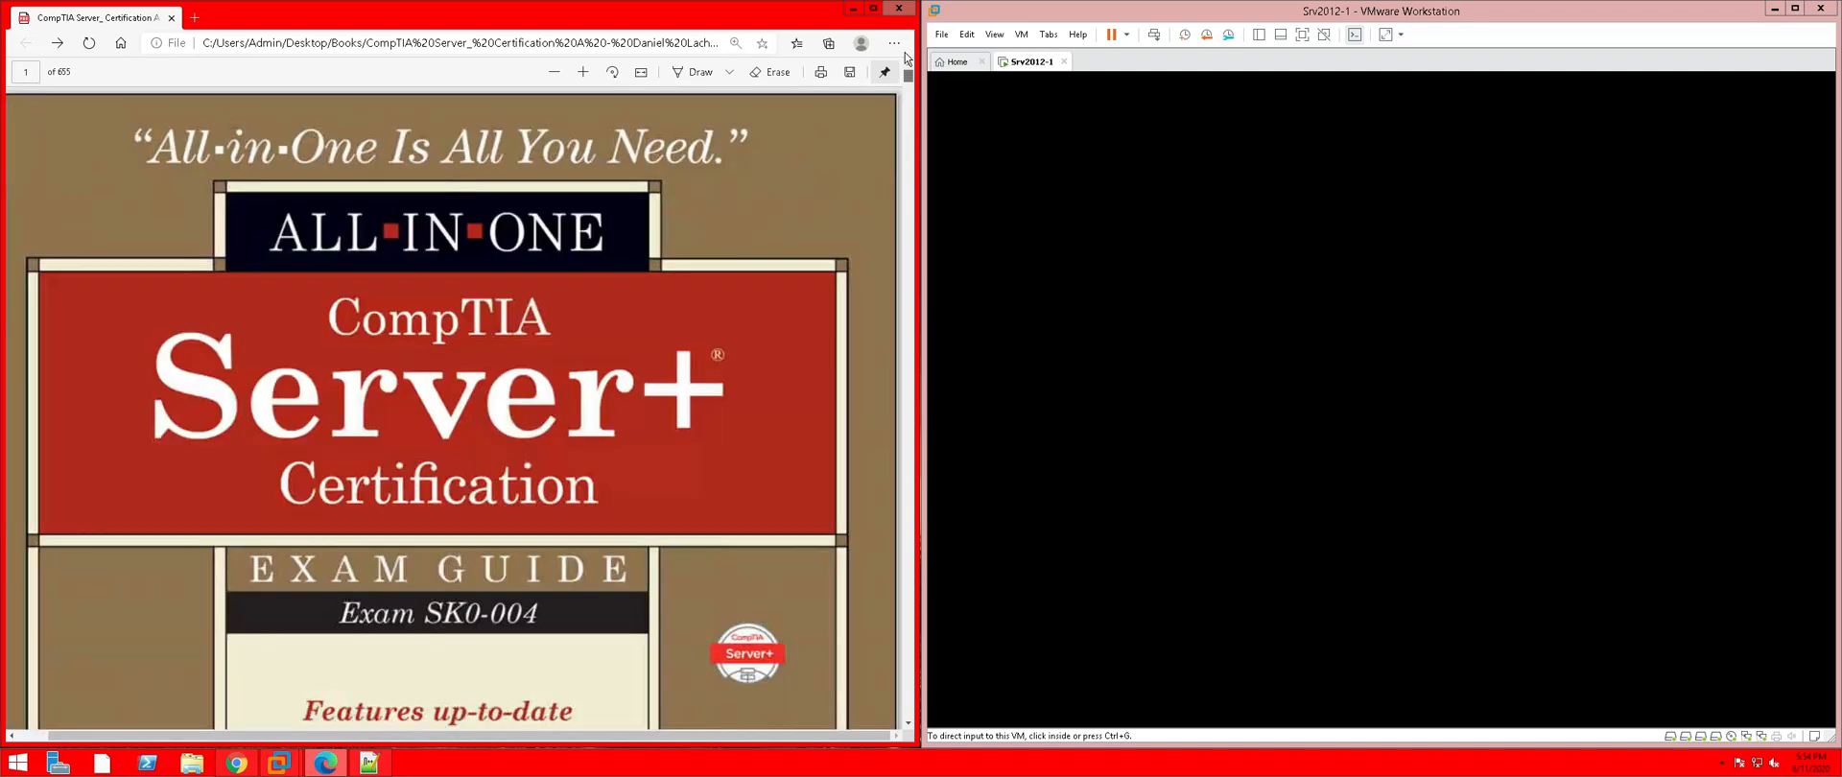
Scroll through the table of contents to Chapter 5's Hands-on Exercises listing Exercise 5-1
{"action": "scroll", "coordinate": [638, 258], "scroll_direction": "down", "scroll_amount": 10}
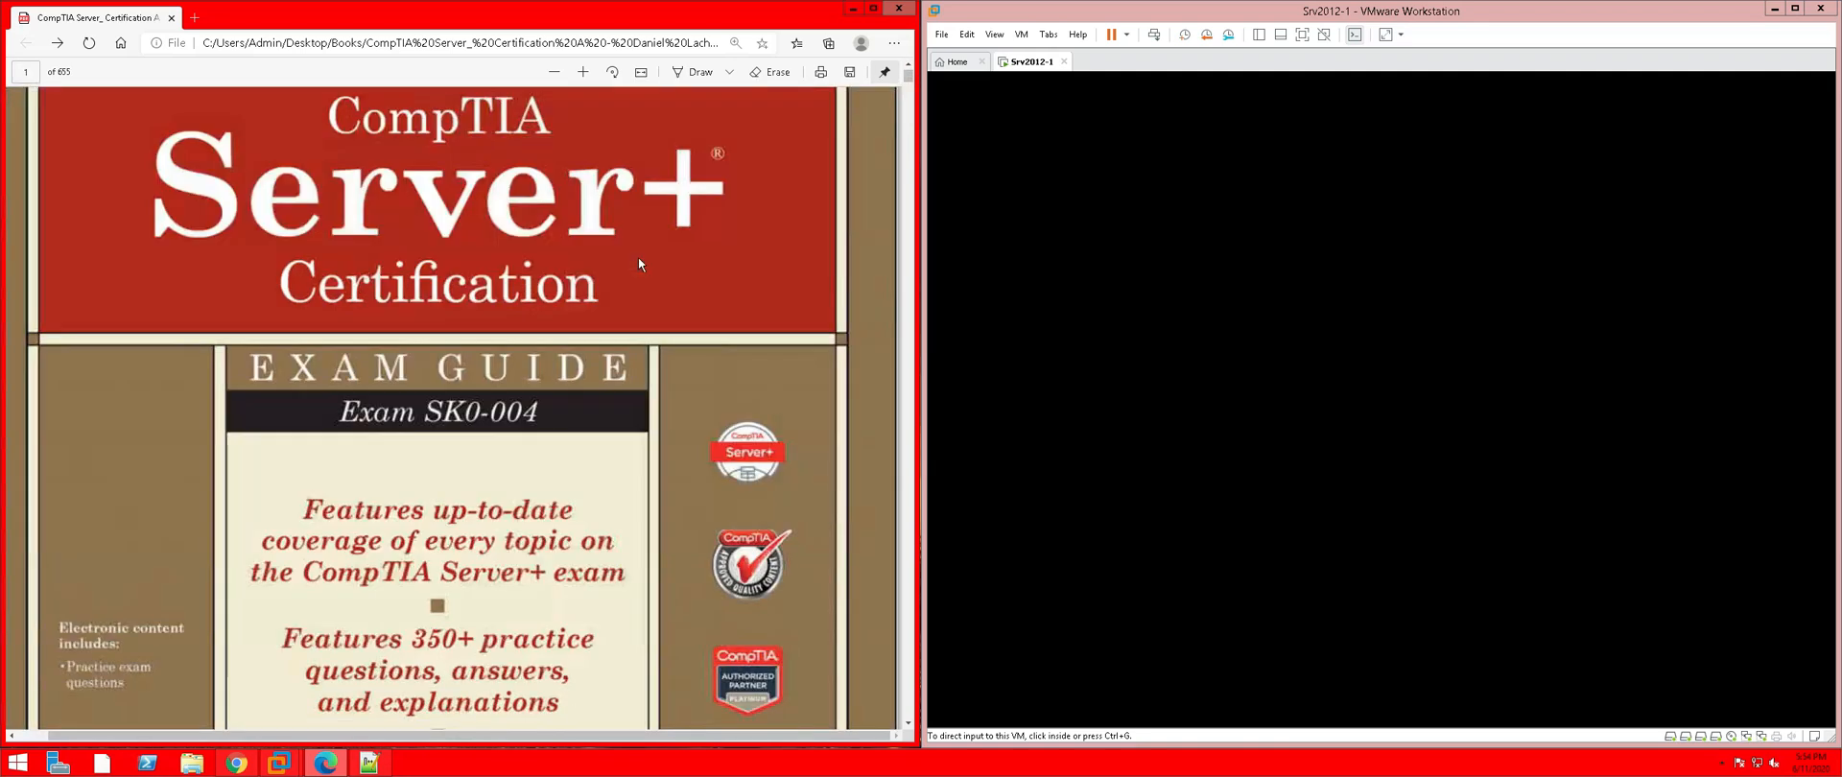
{"action": "scroll", "coordinate": [638, 259], "scroll_direction": "down", "scroll_amount": 15}
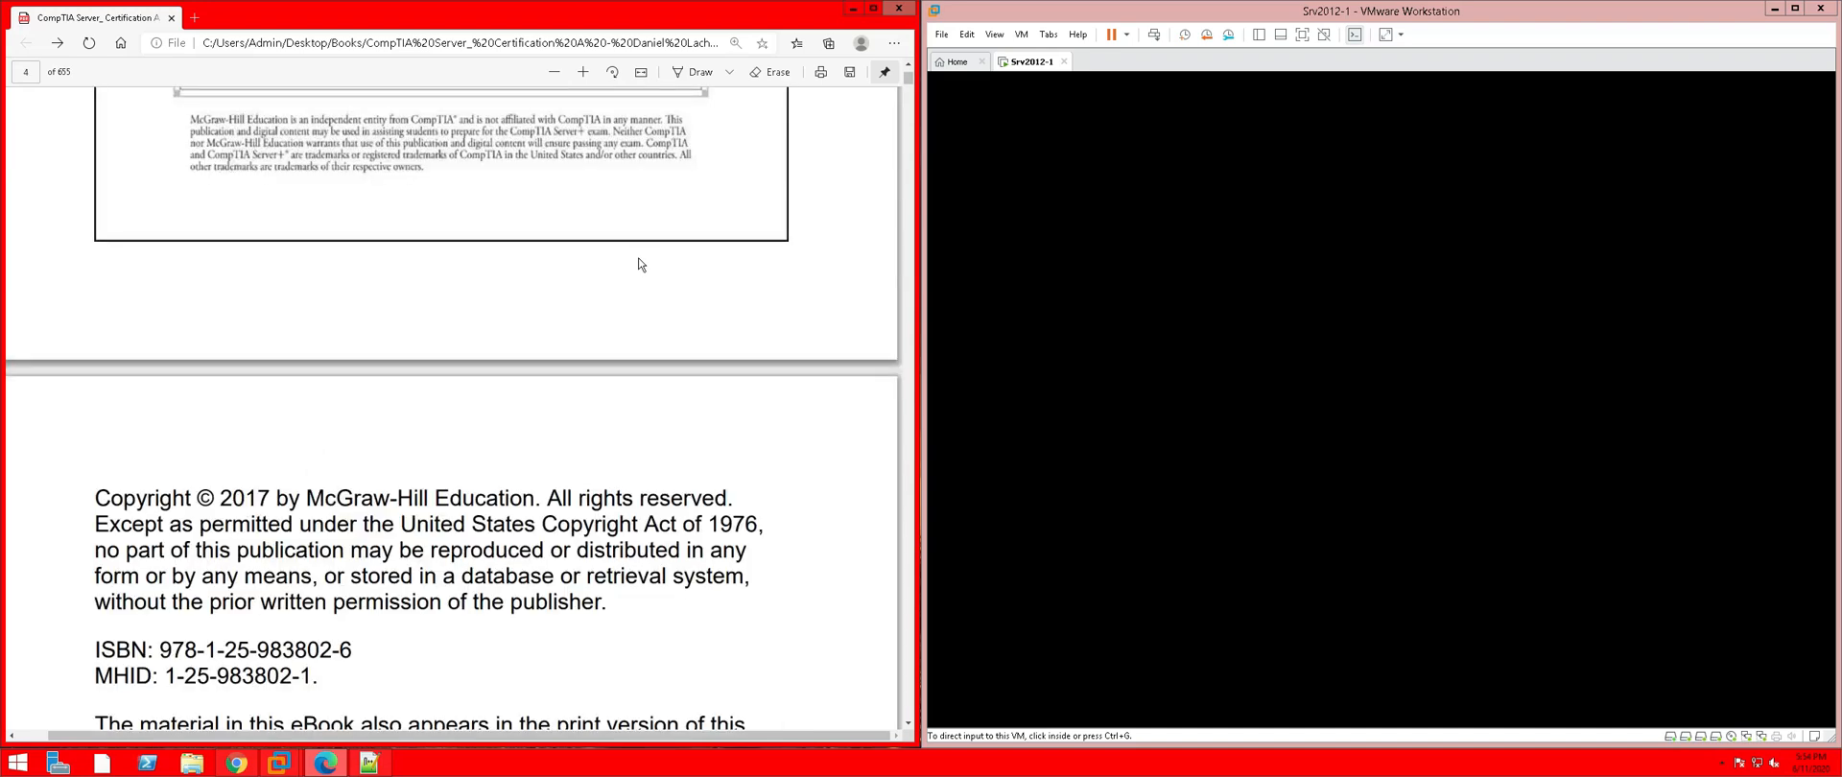
{"action": "scroll", "coordinate": [641, 265], "scroll_direction": "down", "scroll_amount": 5}
{"action": "scroll", "coordinate": [640, 265], "scroll_direction": "down", "scroll_amount": 5}
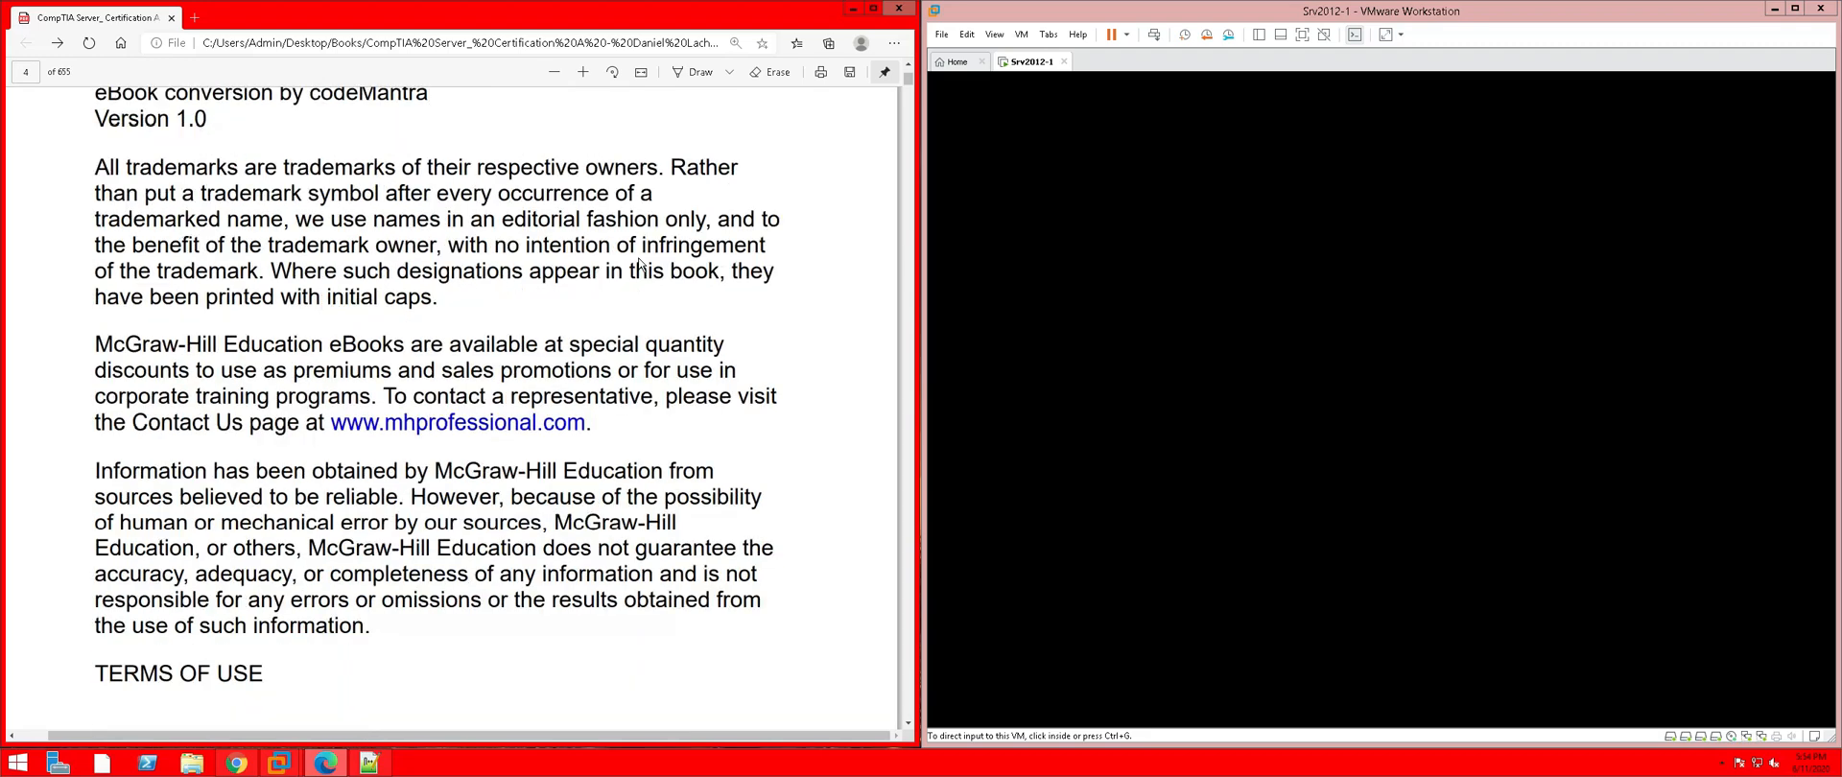
{"action": "scroll", "coordinate": [640, 265], "scroll_direction": "down", "scroll_amount": 4}
{"action": "scroll", "coordinate": [639, 259], "scroll_direction": "down", "scroll_amount": 10}
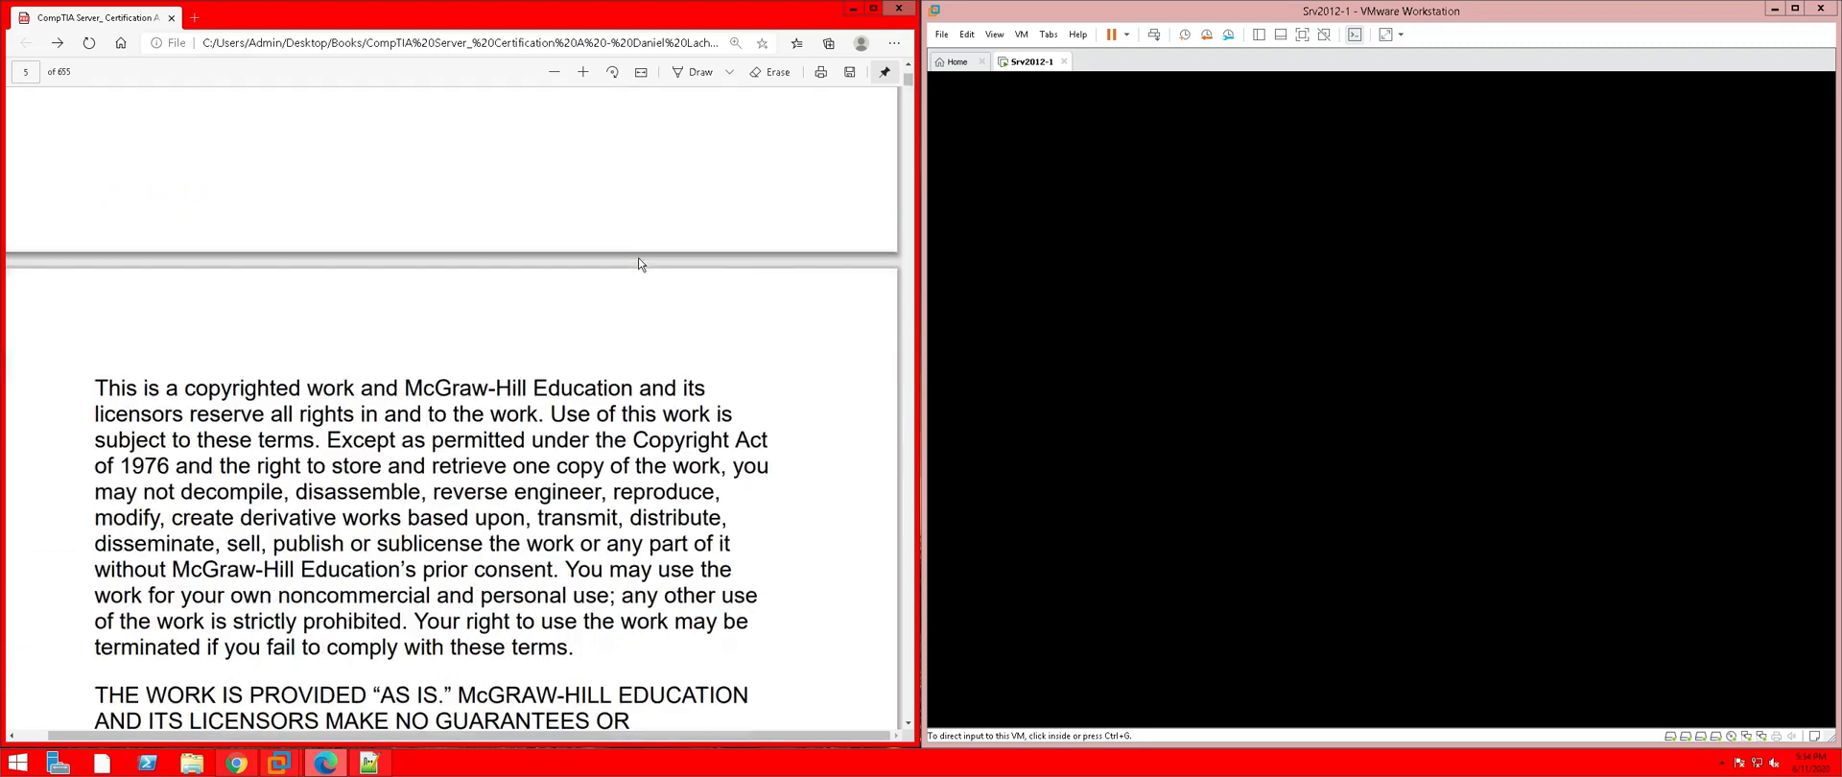
{"action": "scroll", "coordinate": [640, 264], "scroll_direction": "down", "scroll_amount": 10}
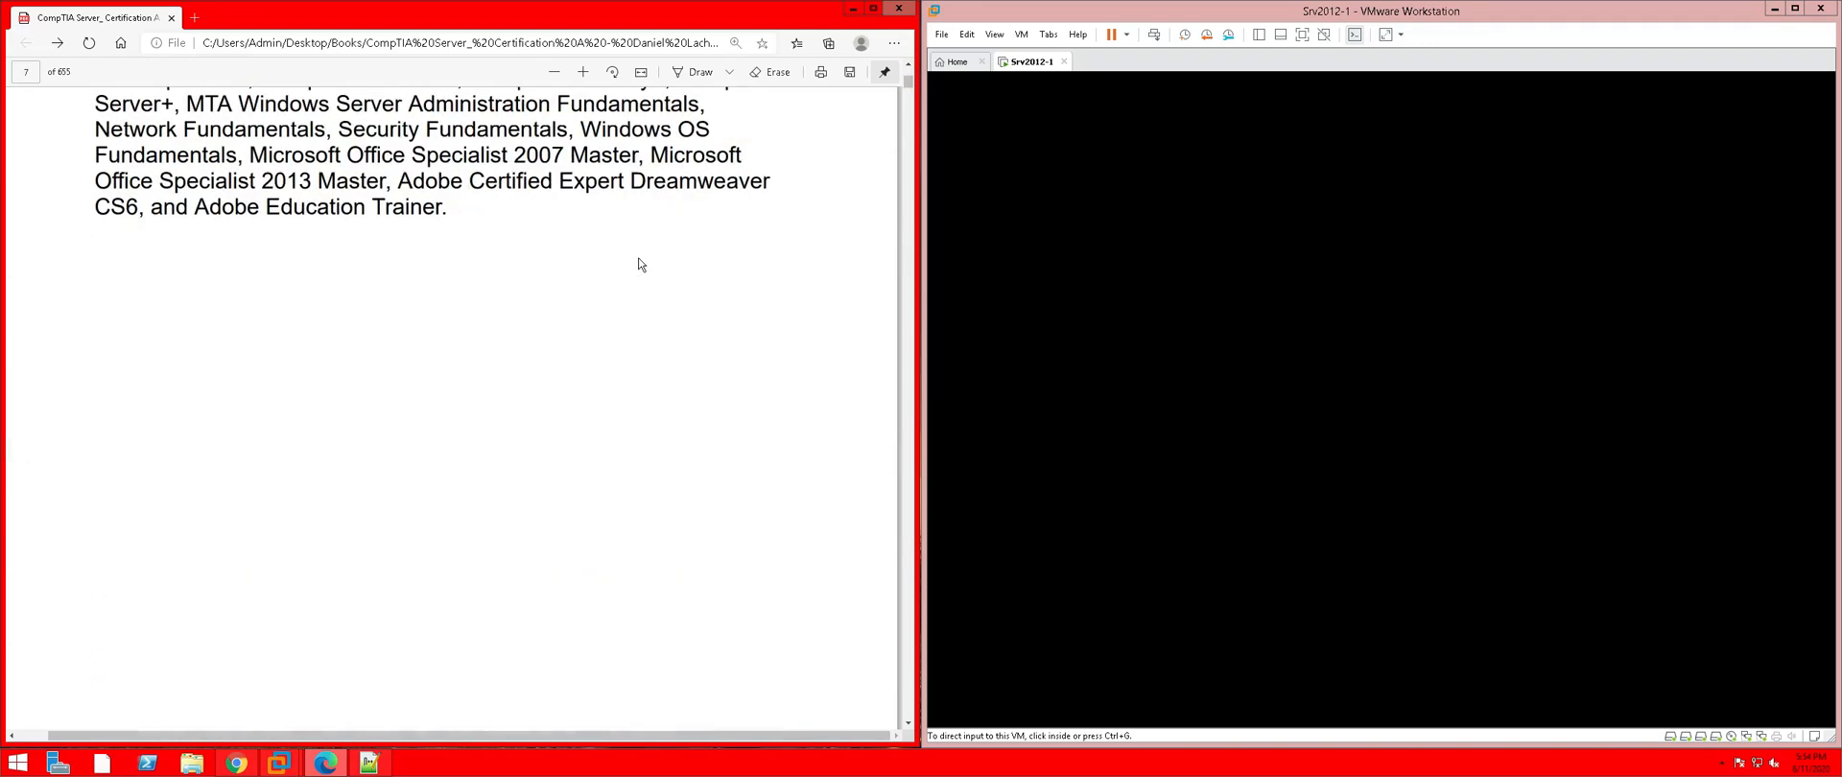
{"action": "scroll", "coordinate": [640, 264], "scroll_direction": "down", "scroll_amount": 10}
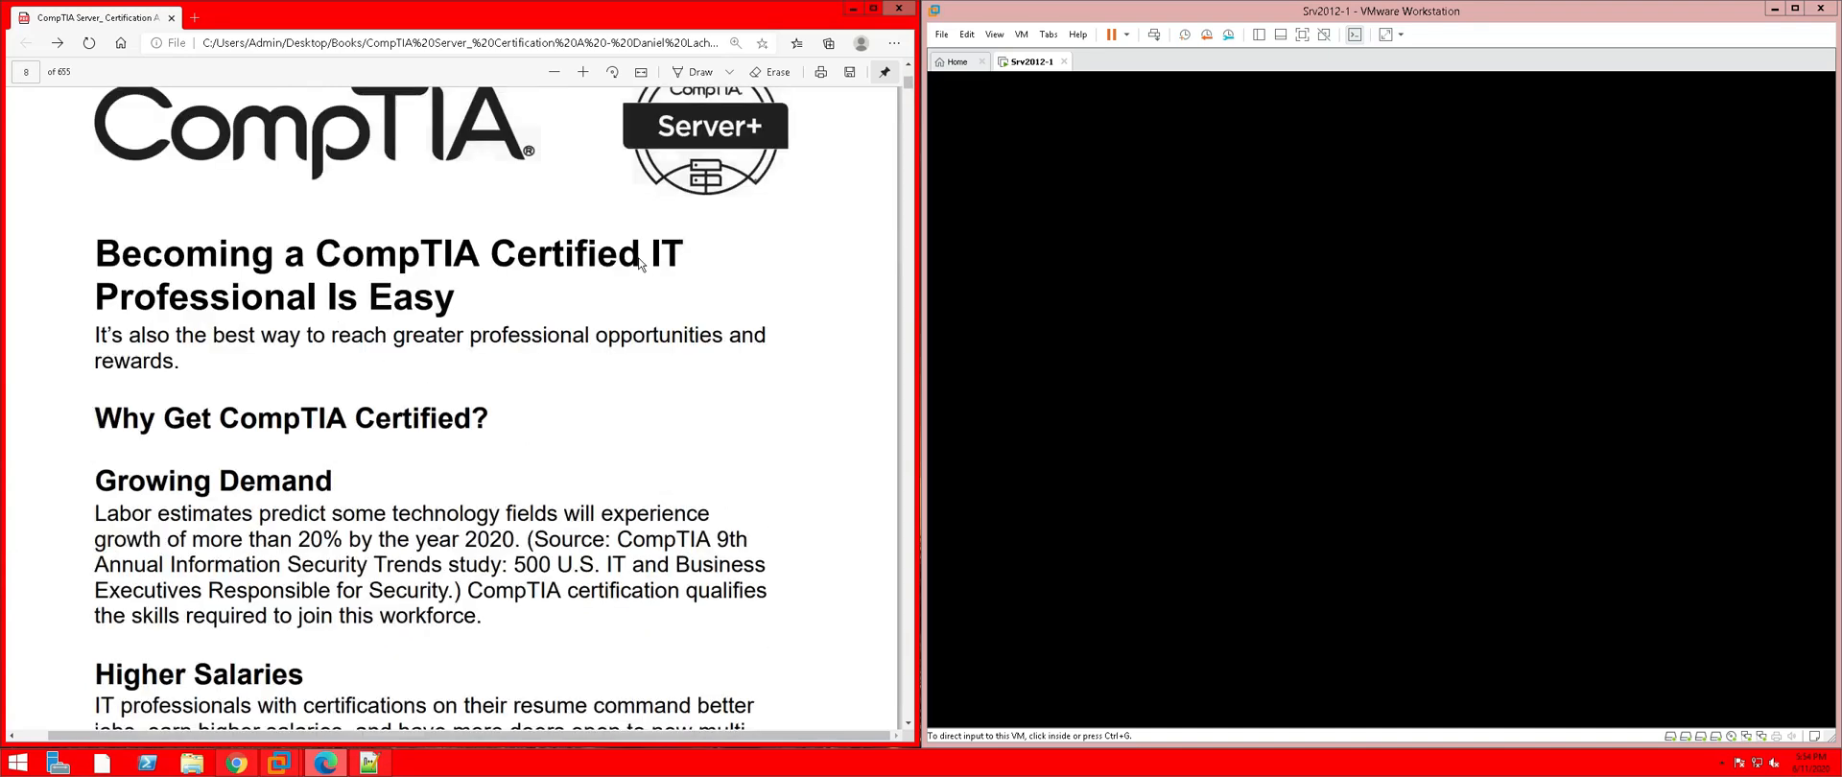
{"action": "scroll", "coordinate": [640, 264], "scroll_direction": "down", "scroll_amount": 10}
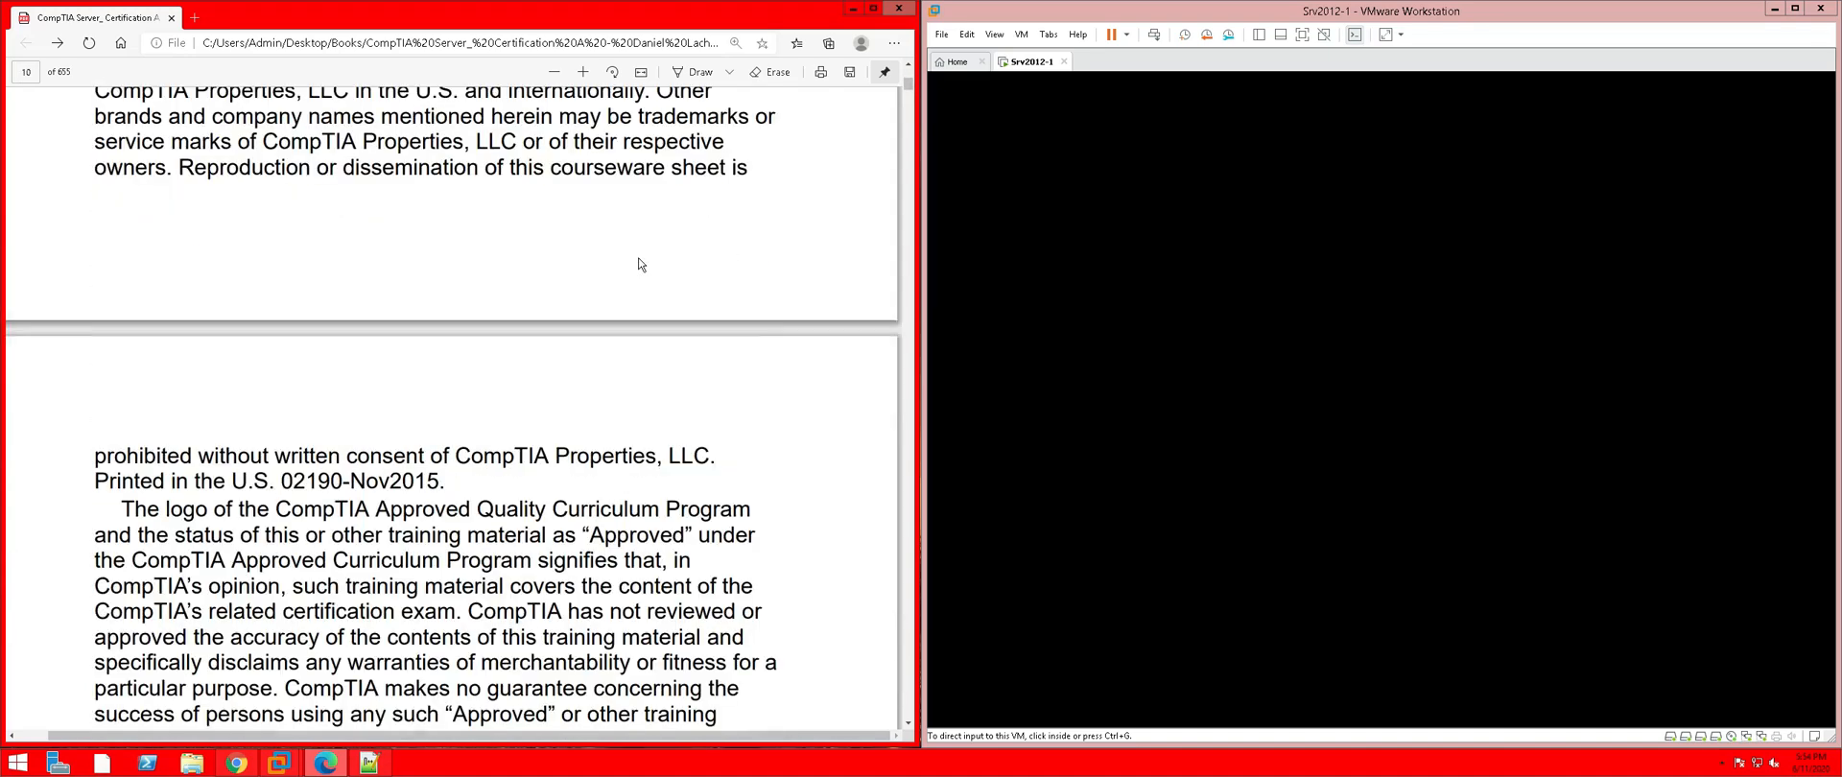
{"action": "scroll", "coordinate": [640, 262], "scroll_direction": "down", "scroll_amount": 5}
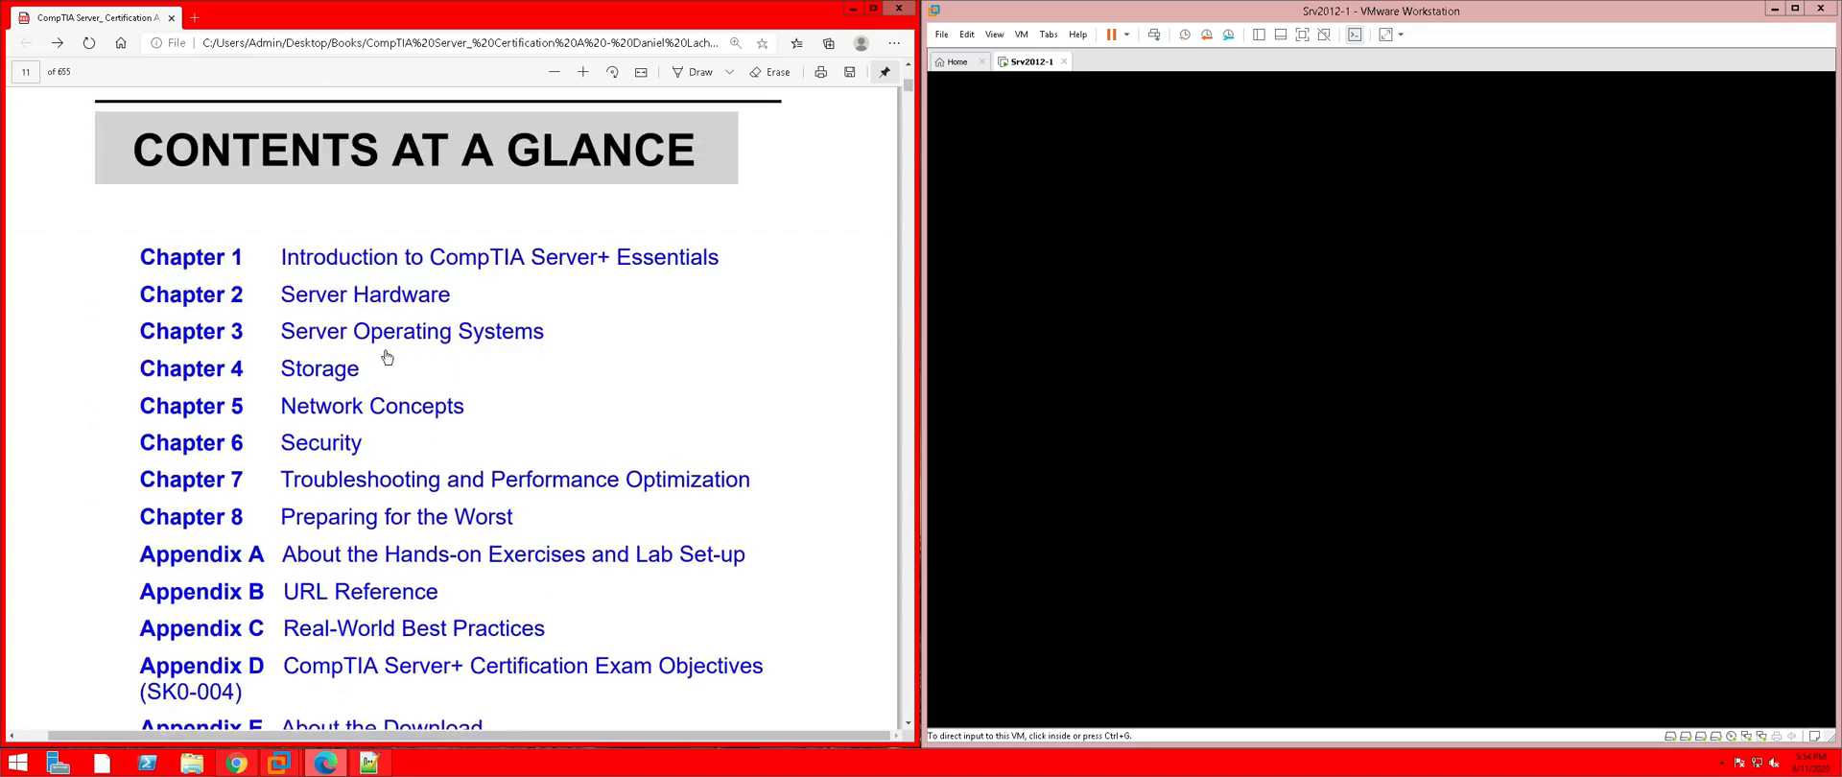
{"action": "scroll", "coordinate": [324, 444], "scroll_direction": "down", "scroll_amount": 15}
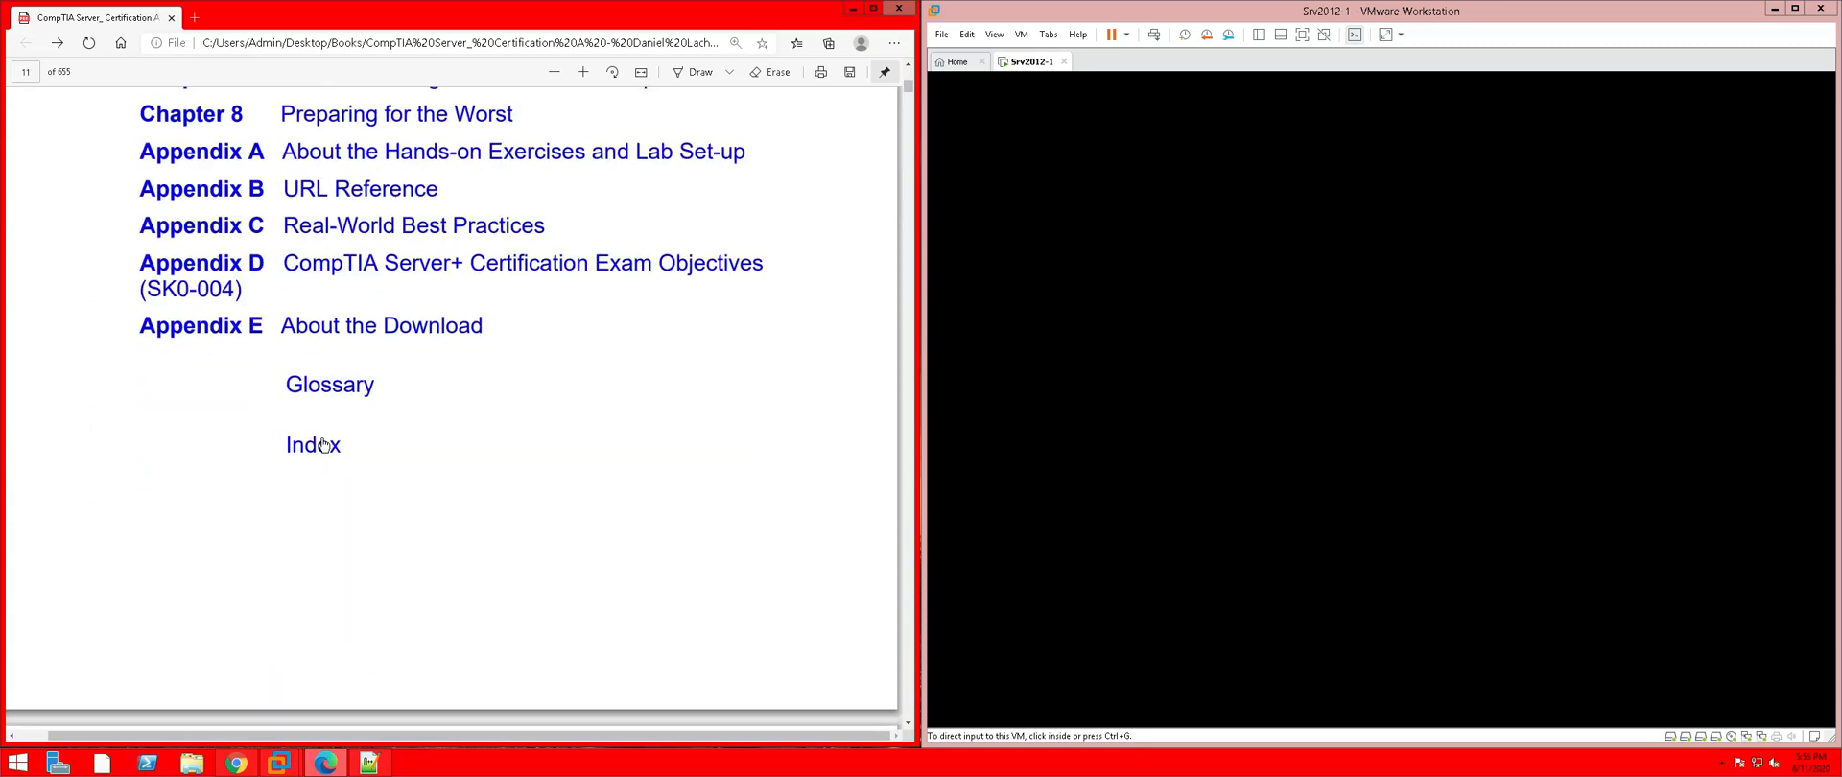
{"action": "scroll", "coordinate": [324, 444], "scroll_direction": "down", "scroll_amount": 15}
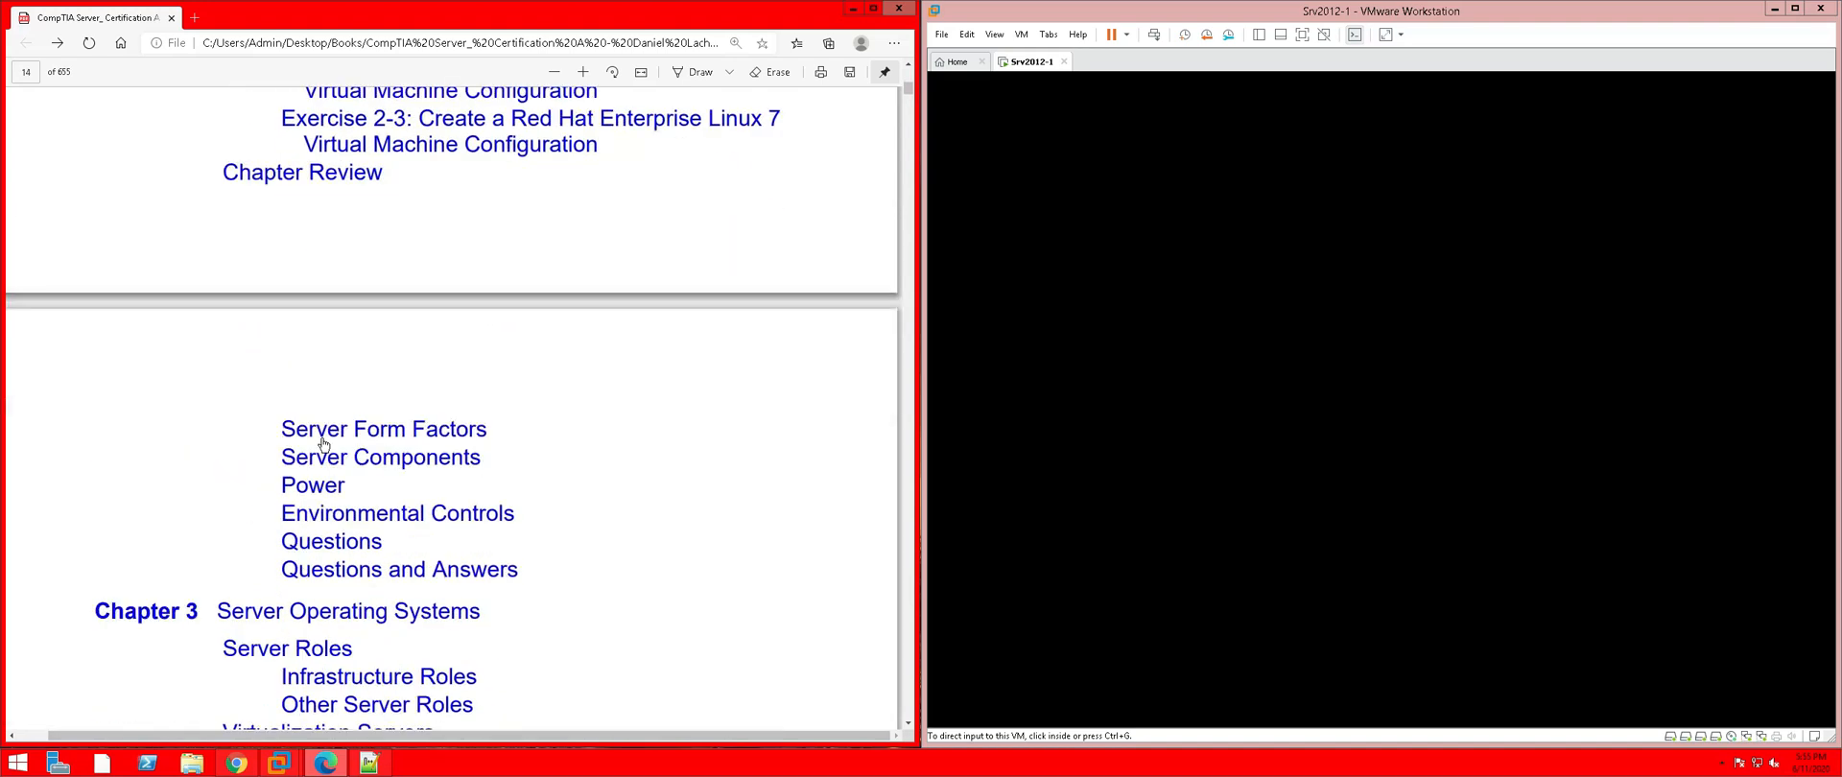
{"action": "scroll", "coordinate": [324, 444], "scroll_direction": "down", "scroll_amount": 10}
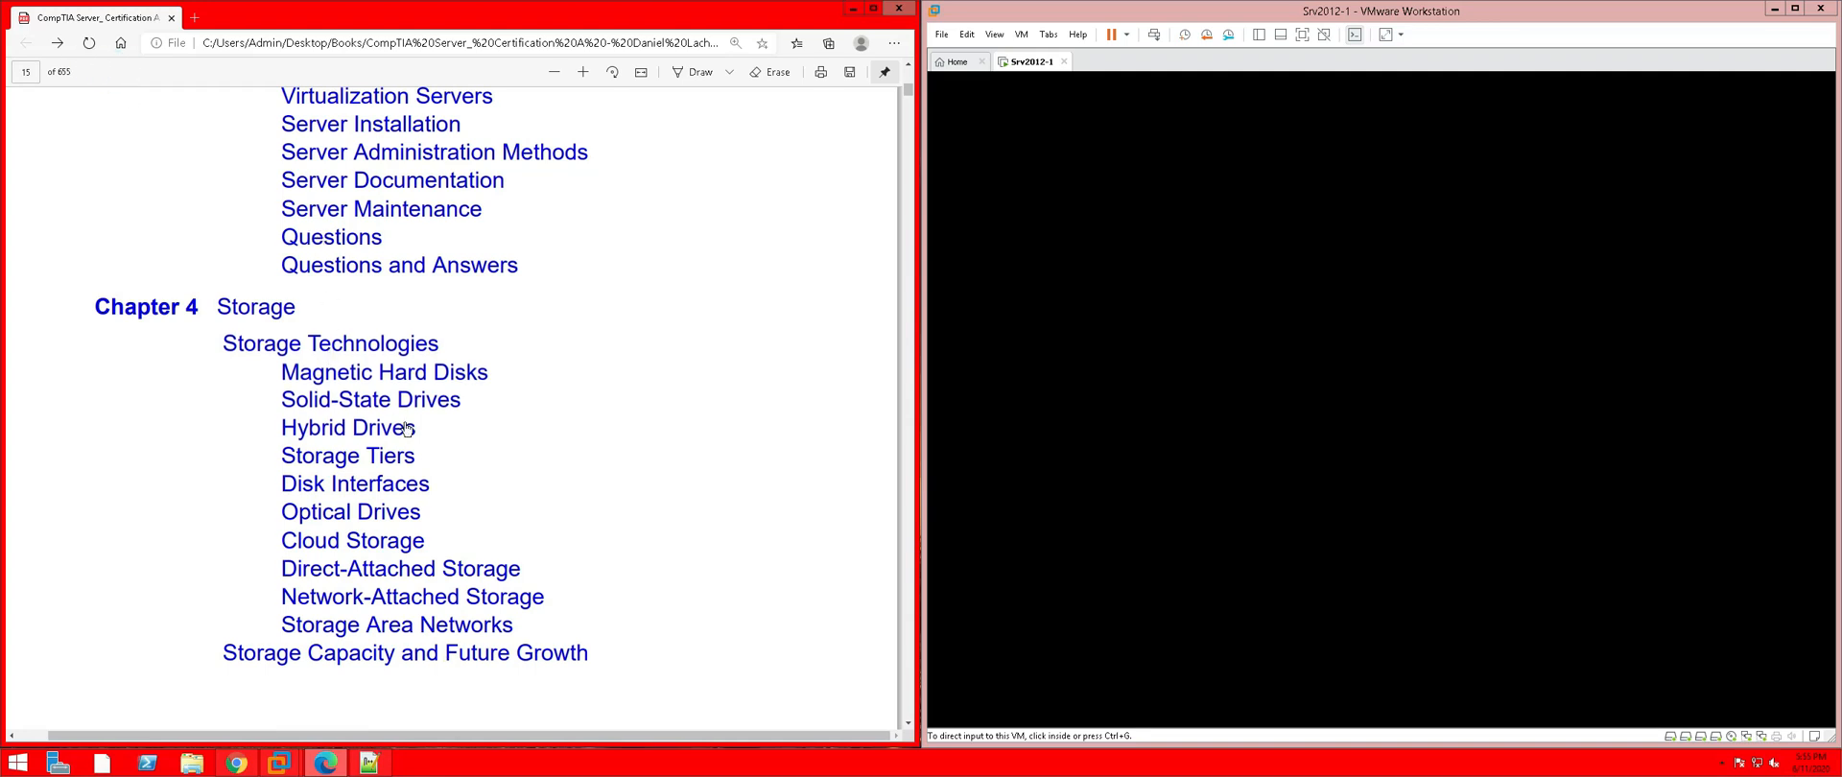
{"action": "scroll", "coordinate": [407, 428], "scroll_direction": "down", "scroll_amount": 10}
{"action": "scroll", "coordinate": [407, 428], "scroll_direction": "down", "scroll_amount": 10}
{"action": "scroll", "coordinate": [407, 428], "scroll_direction": "down", "scroll_amount": 8}
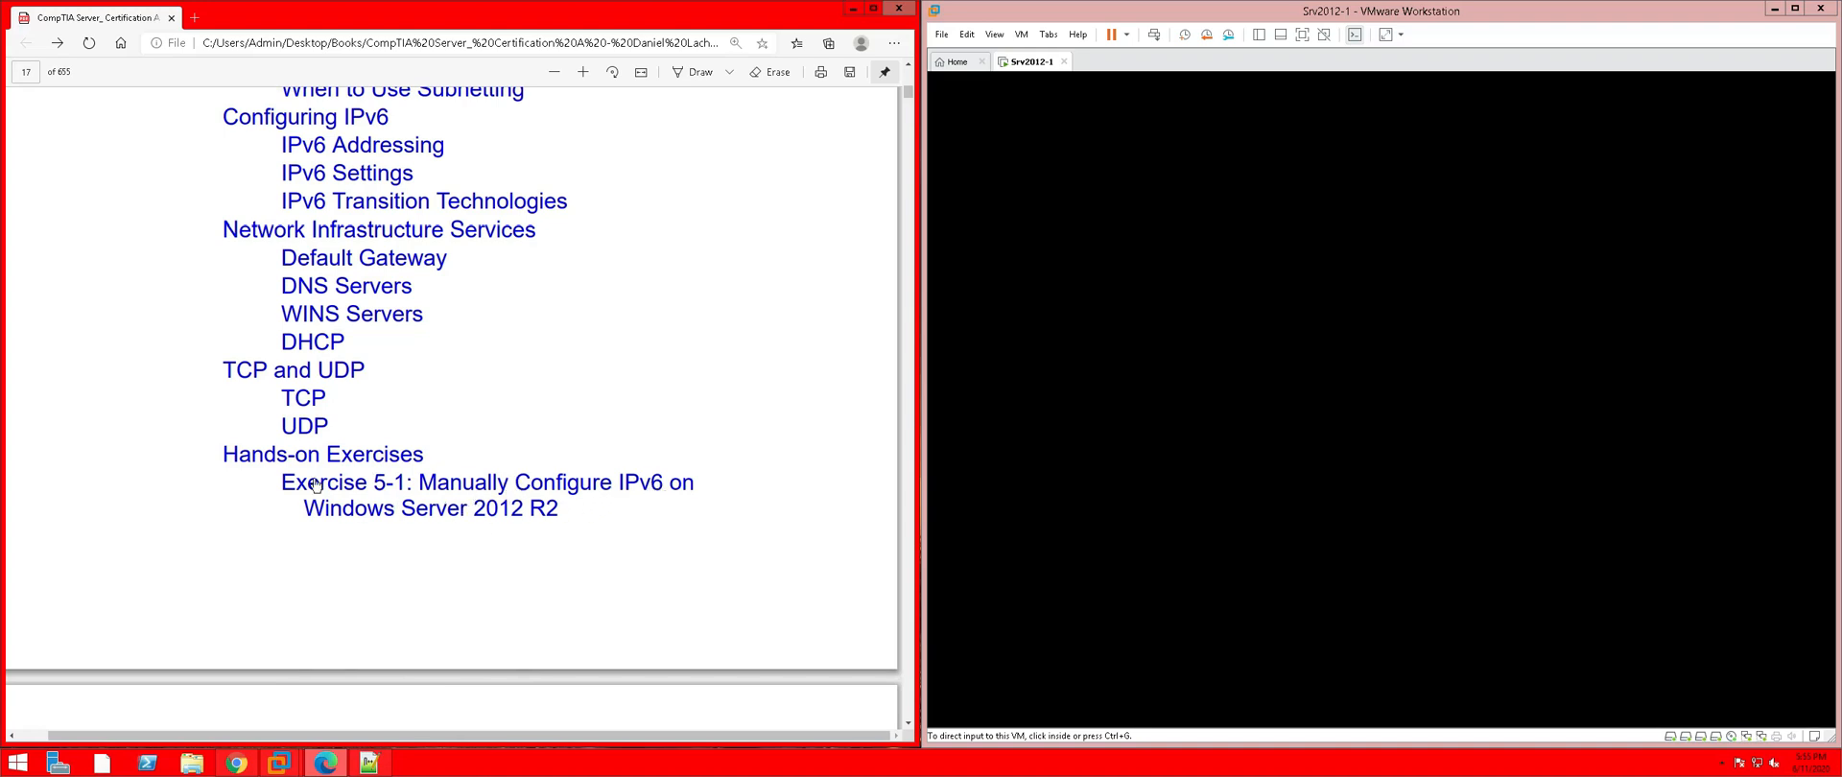
Jump to Exercise 5-1 on page 313 and highlight the domain name and 'changed' in step 1
{"action": "left_click", "coordinate": [362, 469]}
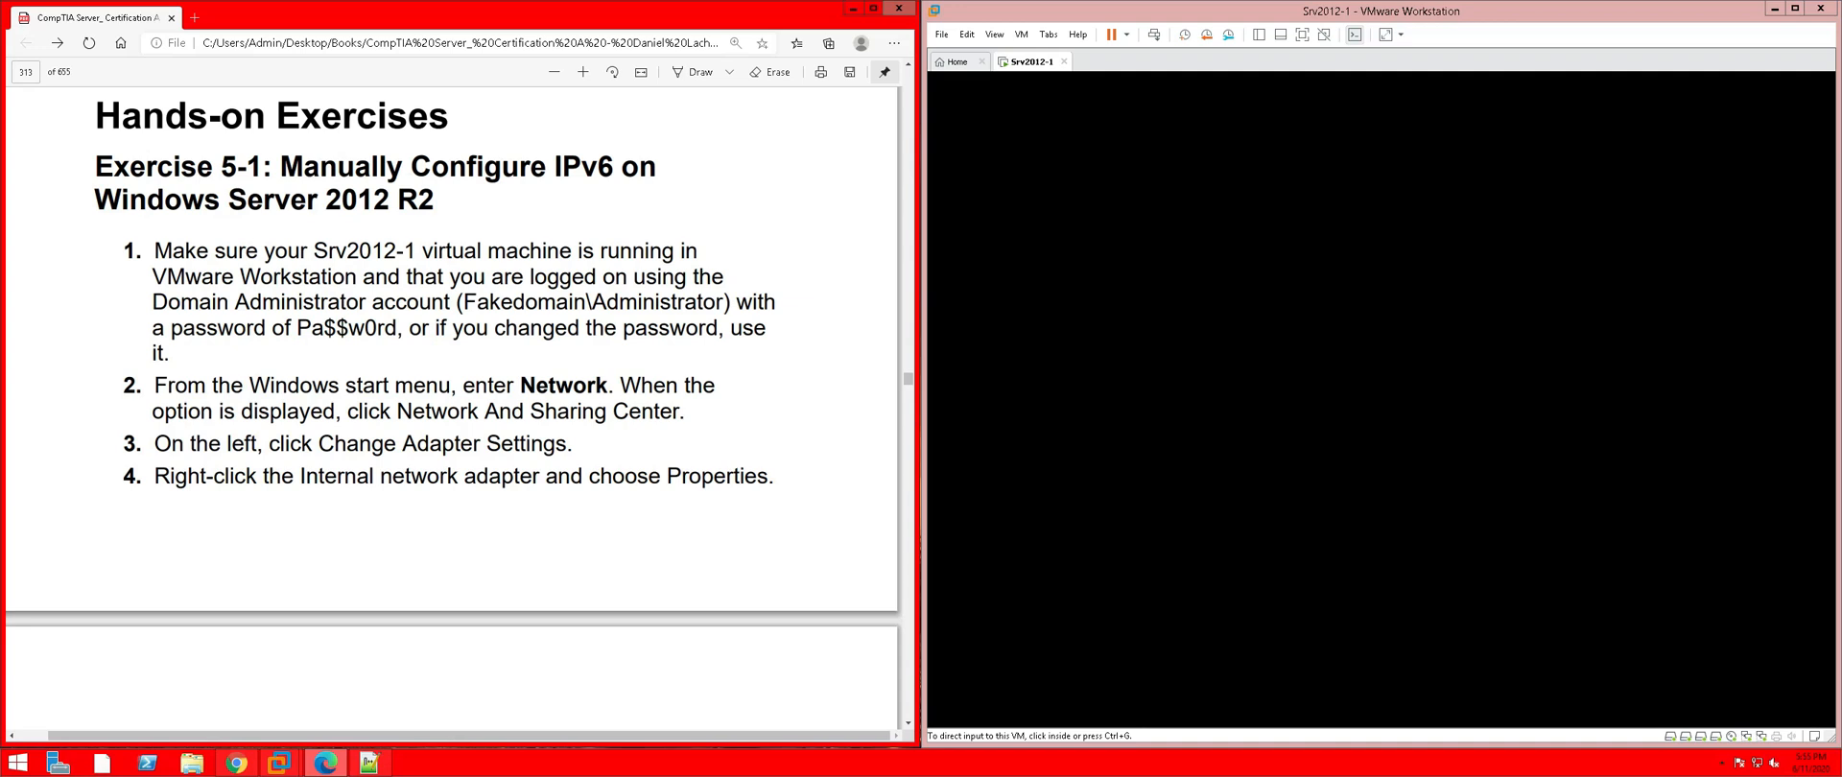
{"action": "left_click_drag", "start_coordinate": [464, 303], "coordinate": [583, 303]}
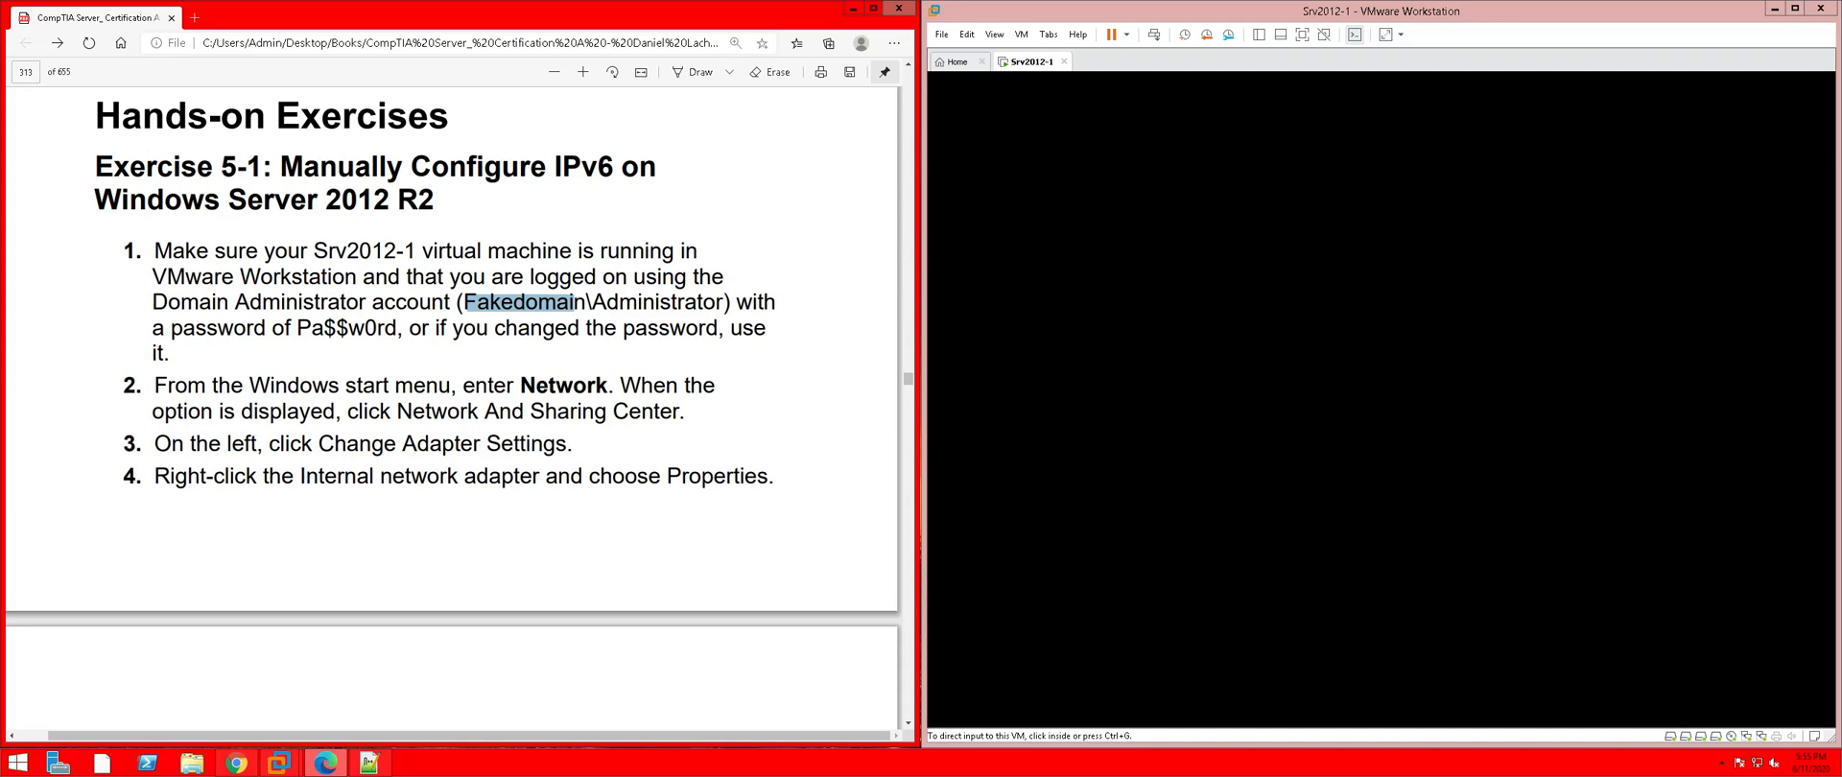
{"action": "left_click_drag", "start_coordinate": [520, 329], "coordinate": [580, 329]}
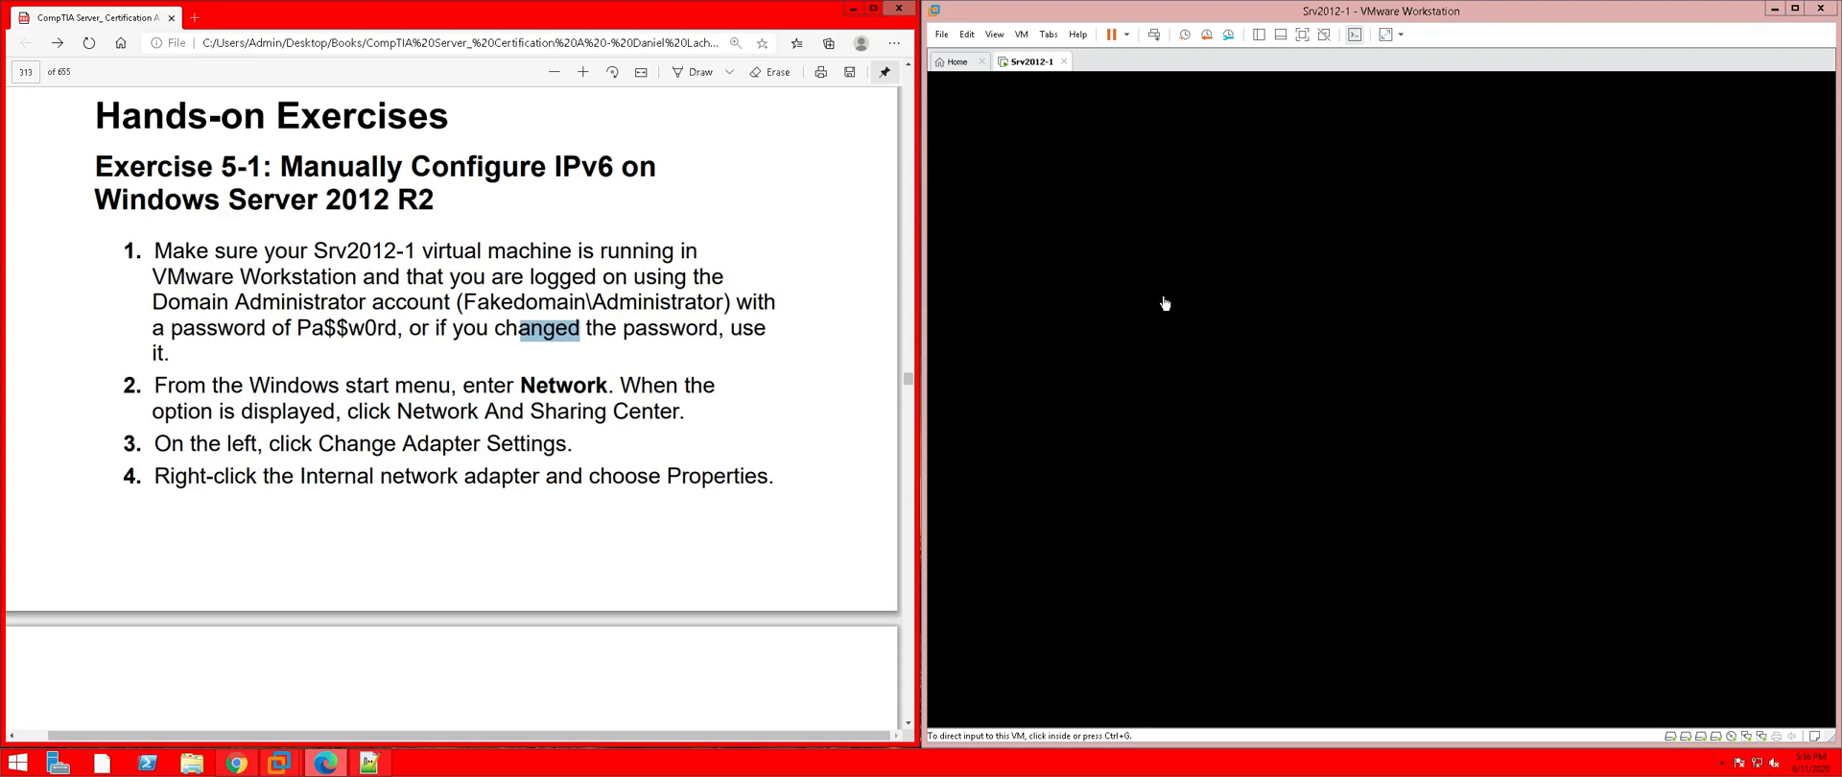
Sign in to Srv2012-1 as FAKEDOMAIN\Administrator with the account password
{"action": "left_click", "coordinate": [1246, 240]}
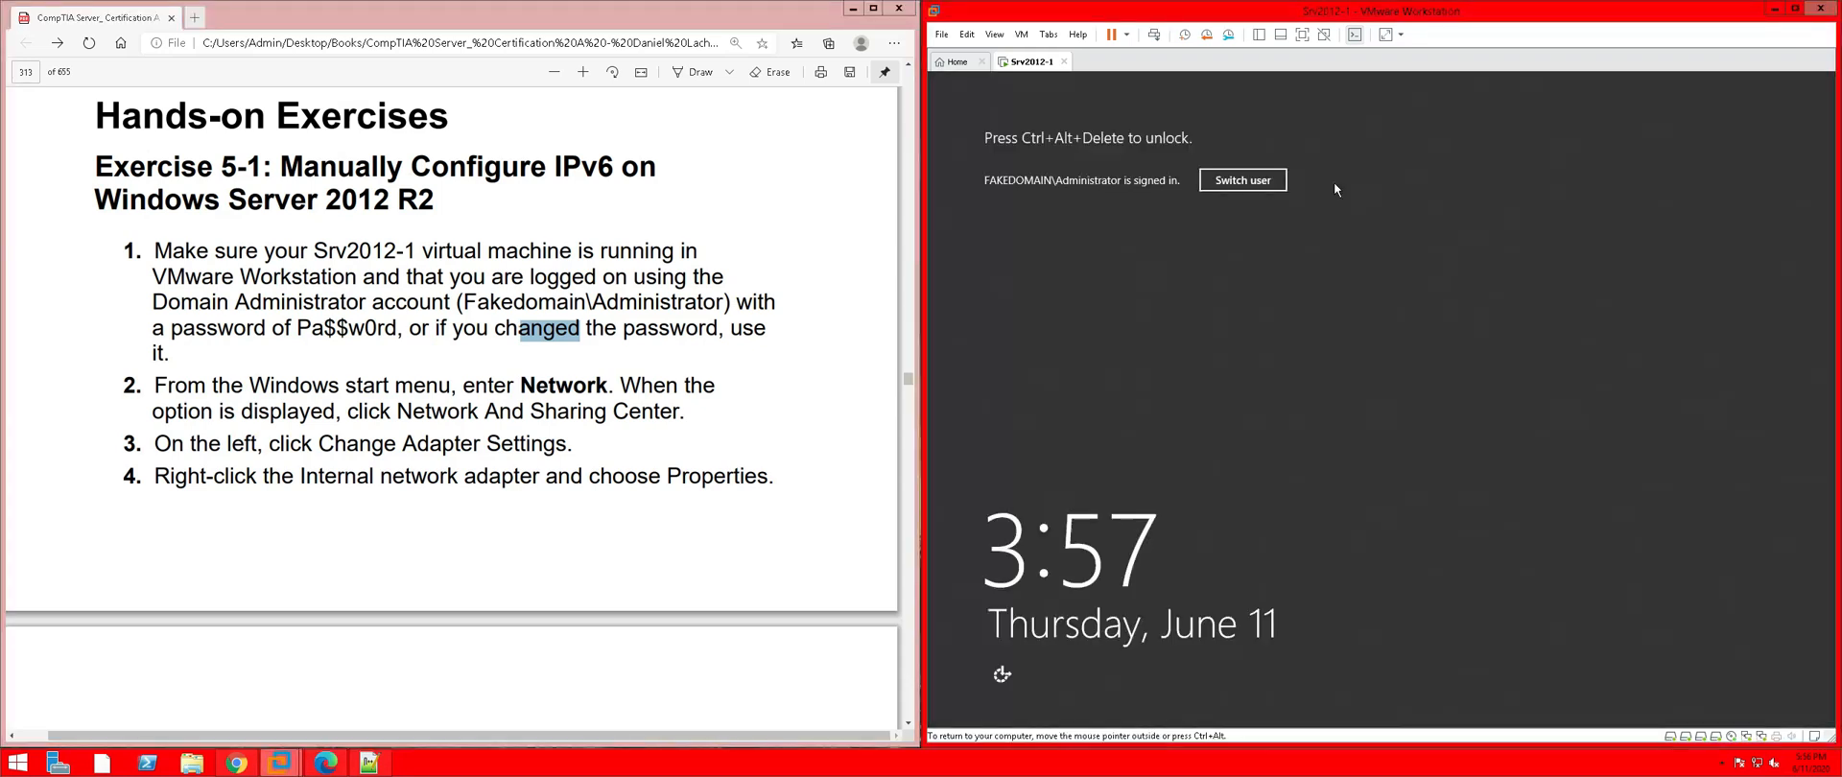
{"action": "left_click", "coordinate": [1268, 182]}
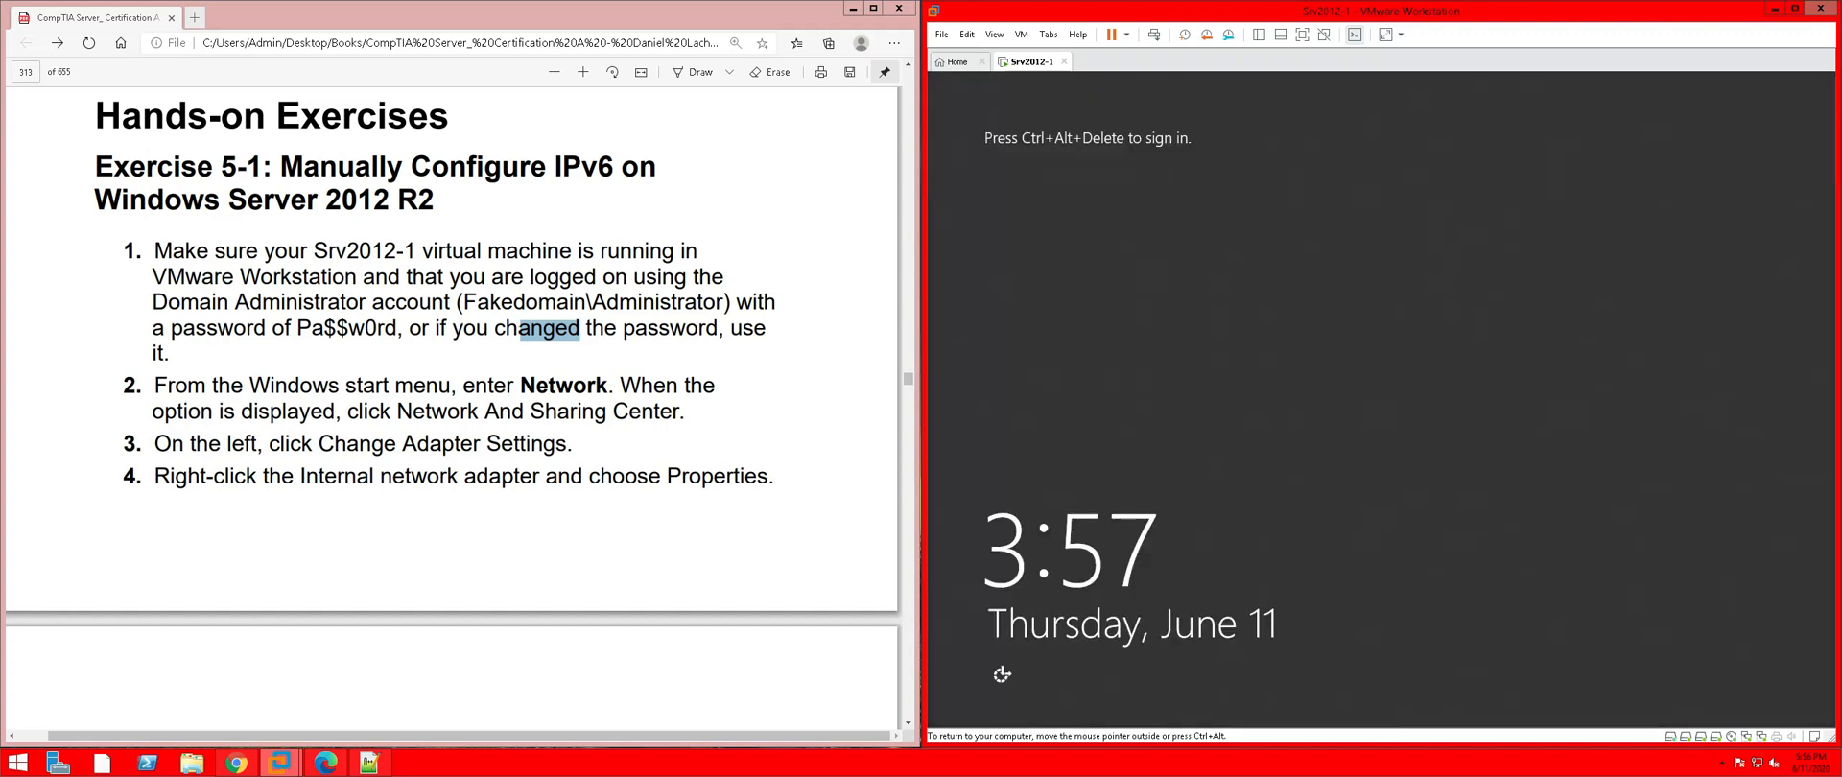
{"action": "left_click", "coordinate": [1153, 35]}
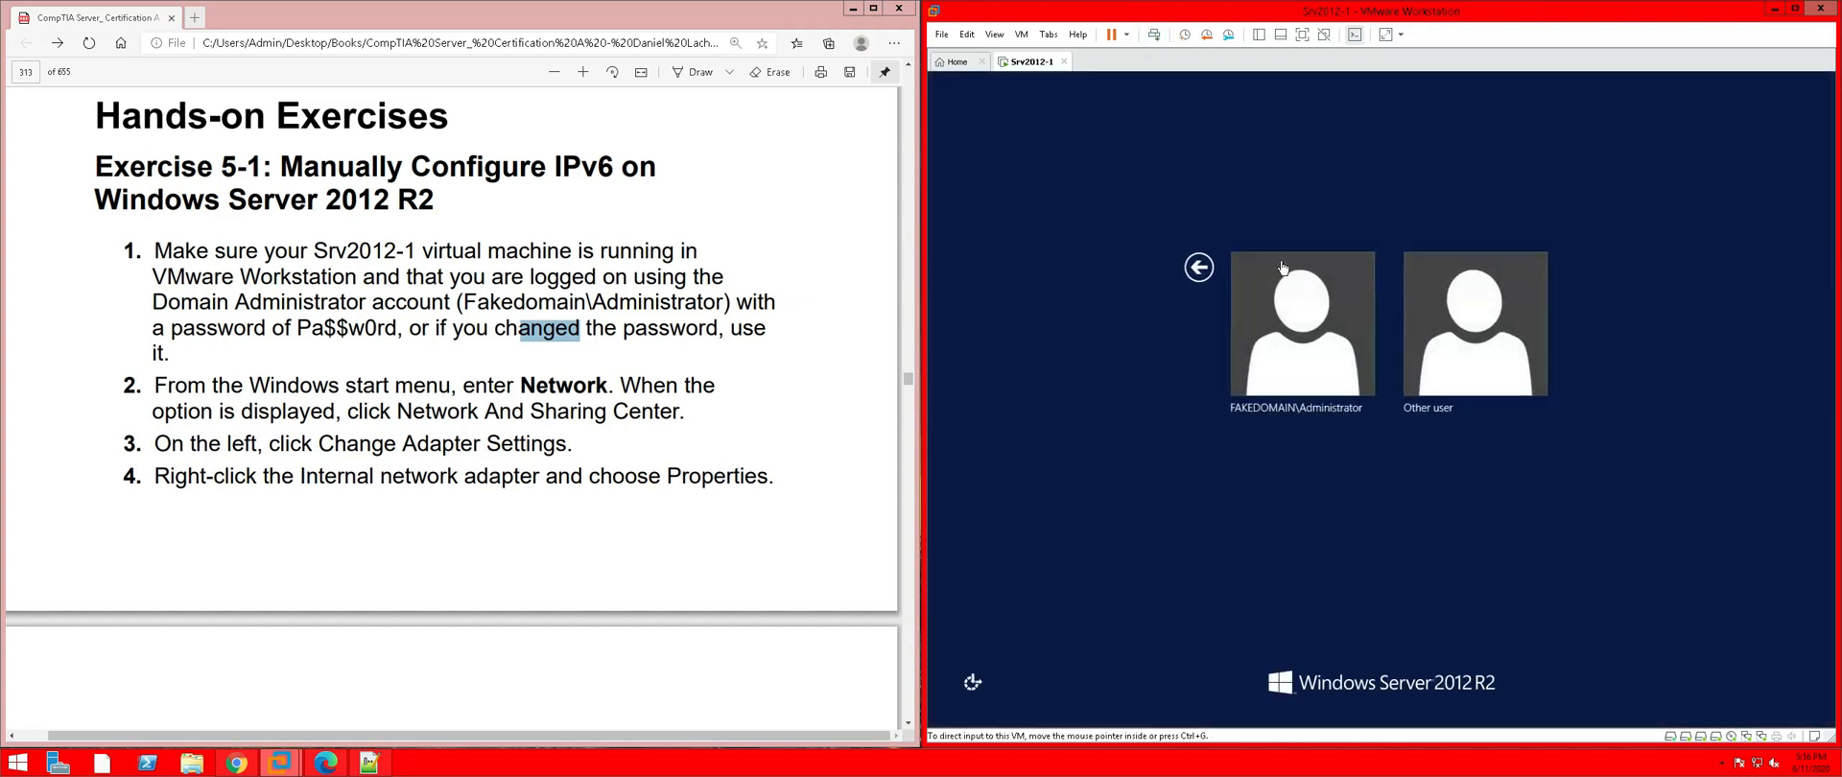
{"action": "left_click", "coordinate": [1308, 336]}
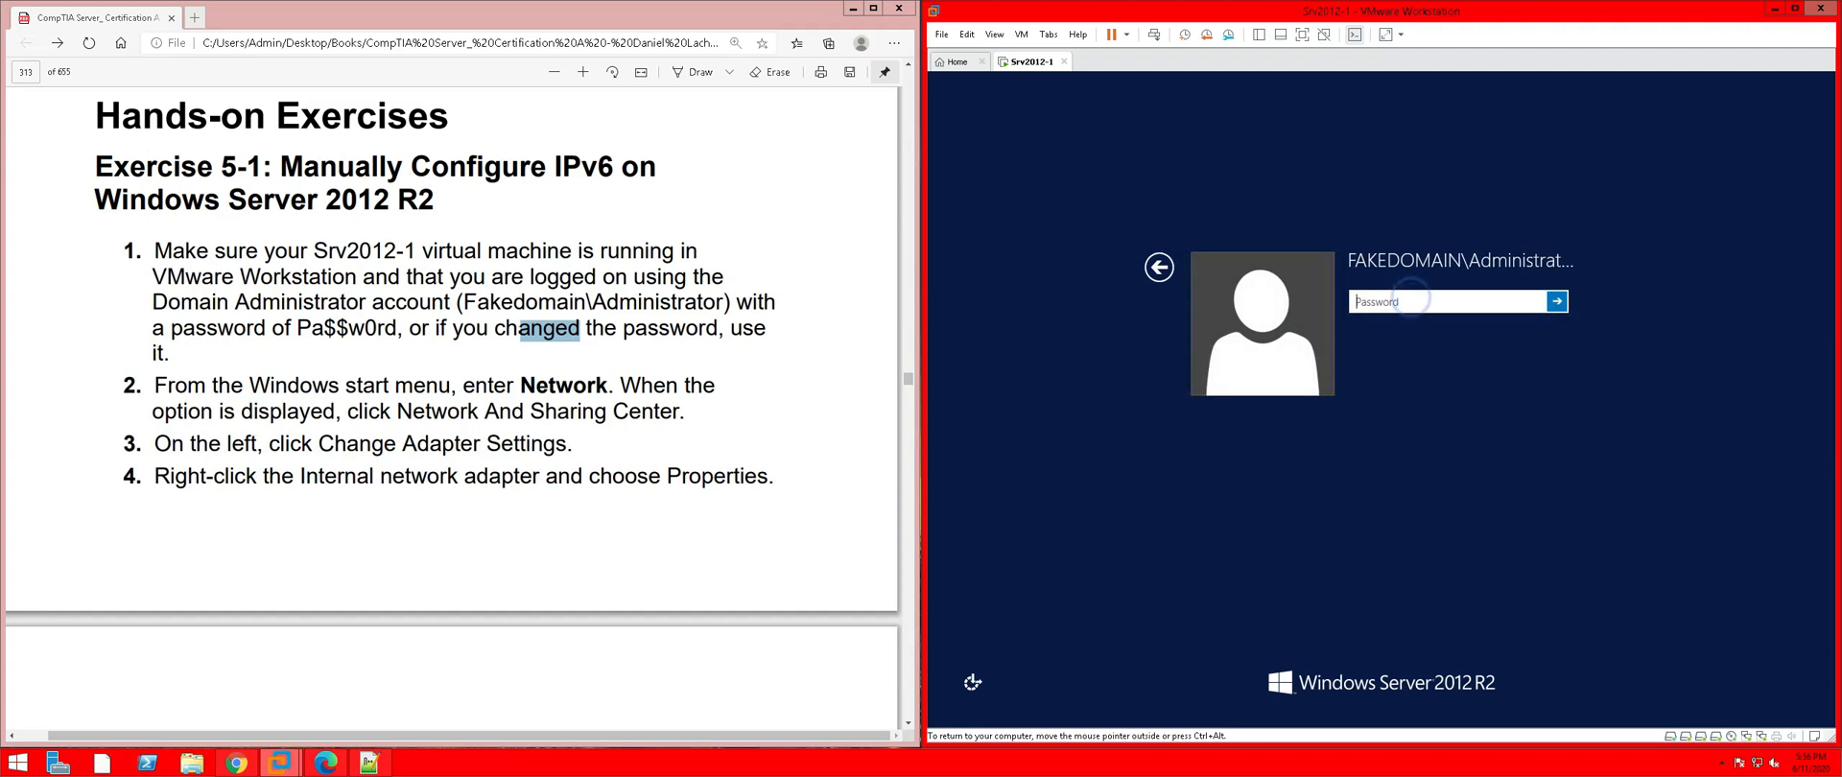
{"action": "type", "text": "Pa$$w0rd"}
{"action": "key", "text": "Return"}
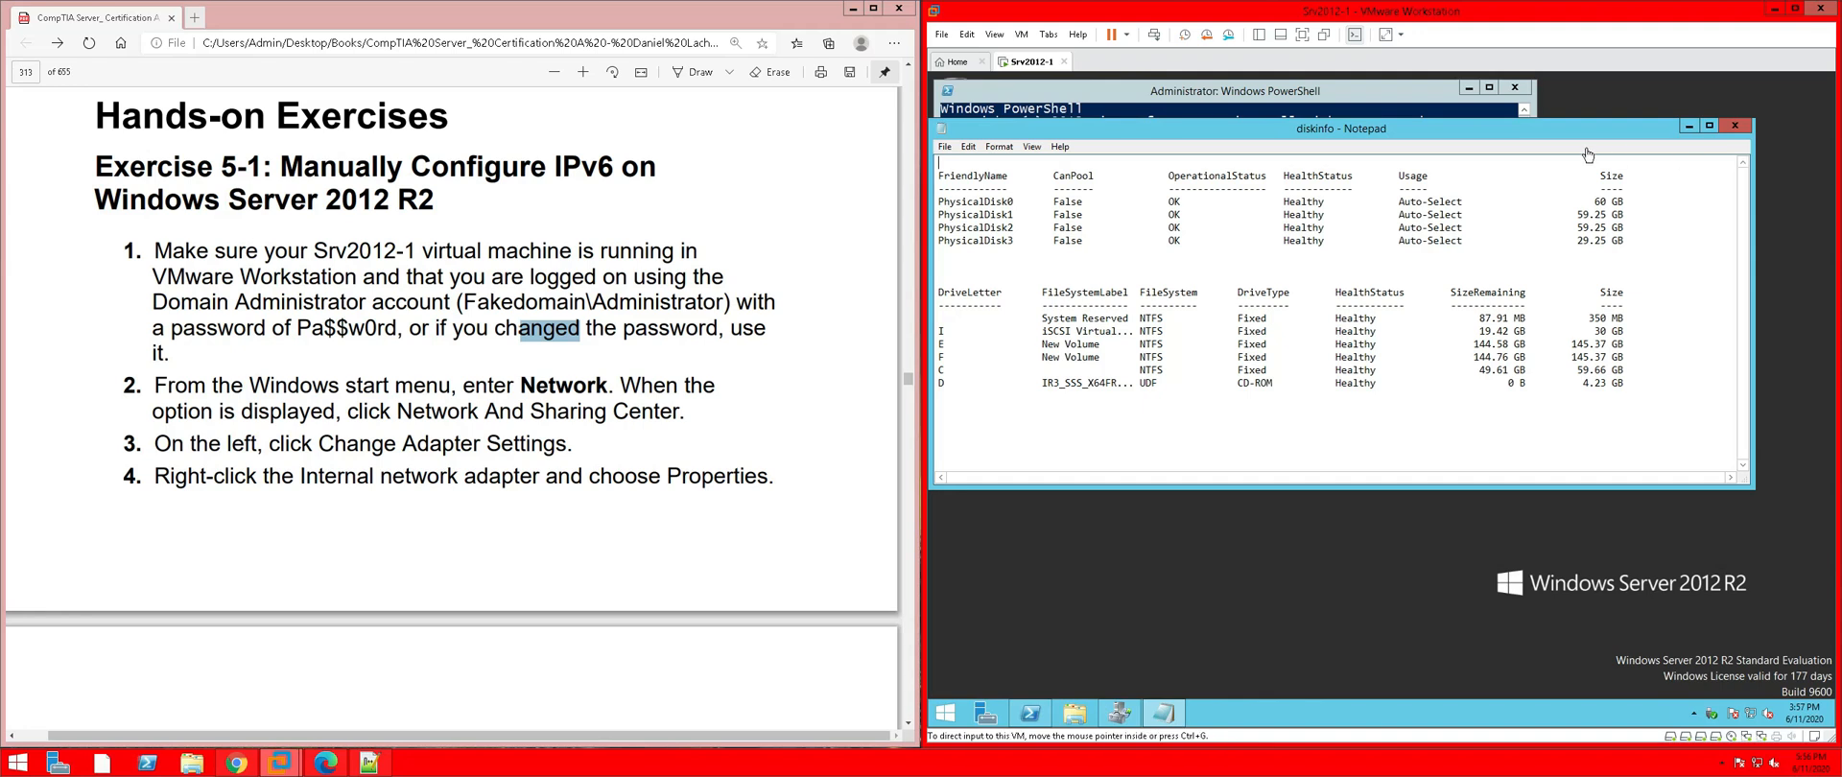
Close the diskinfo Notepad and PowerShell windows, then search the Start screen for 'network'
{"action": "left_click", "coordinate": [1737, 127]}
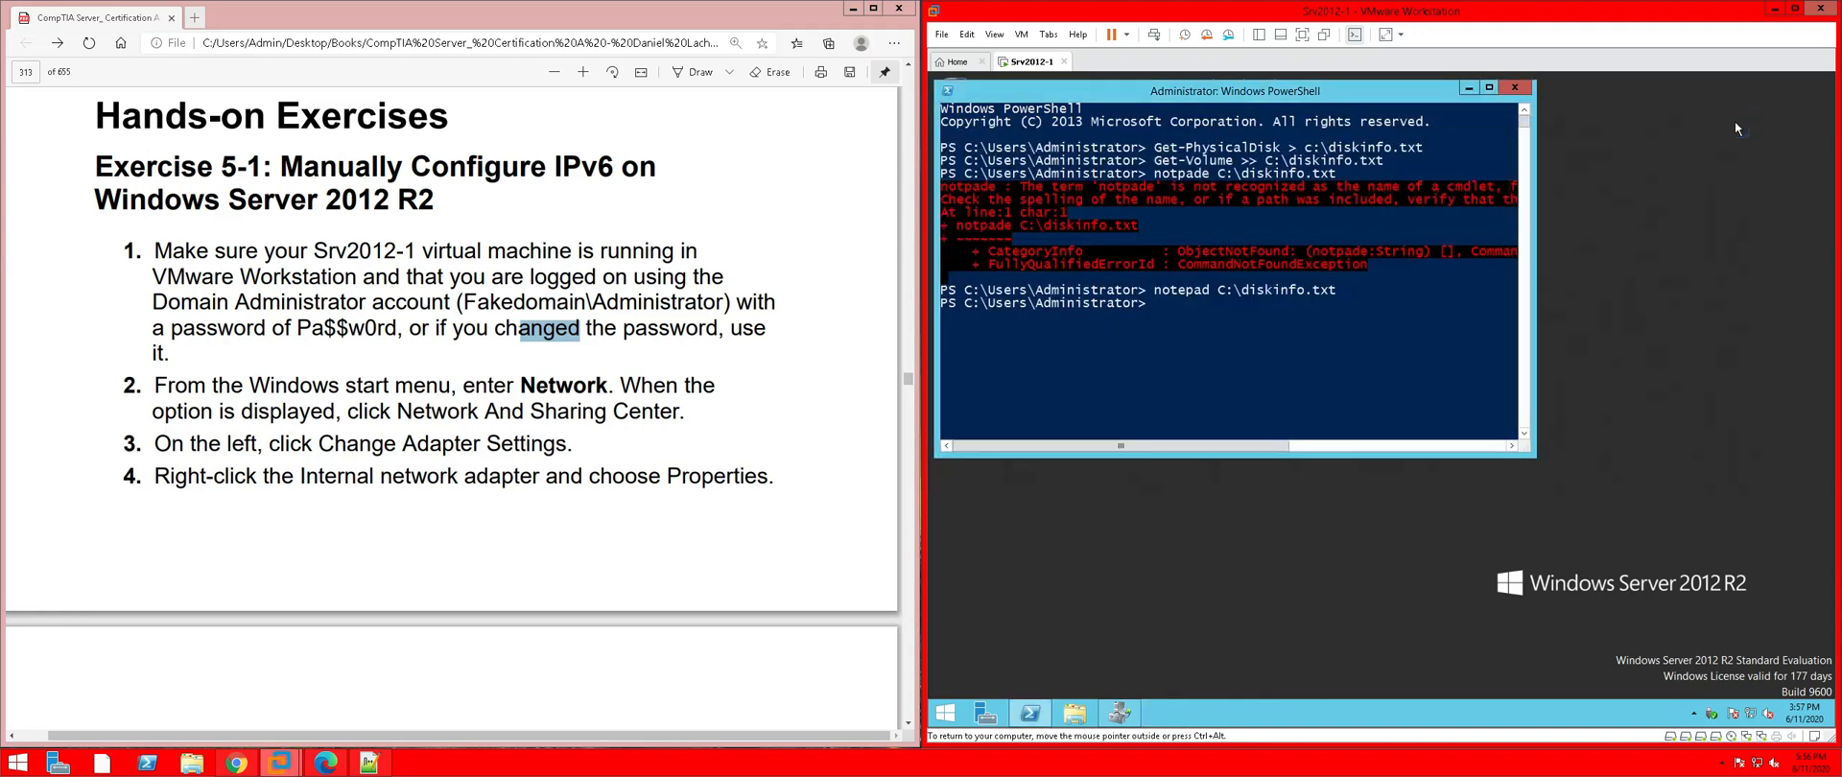
{"action": "left_click", "coordinate": [1517, 88]}
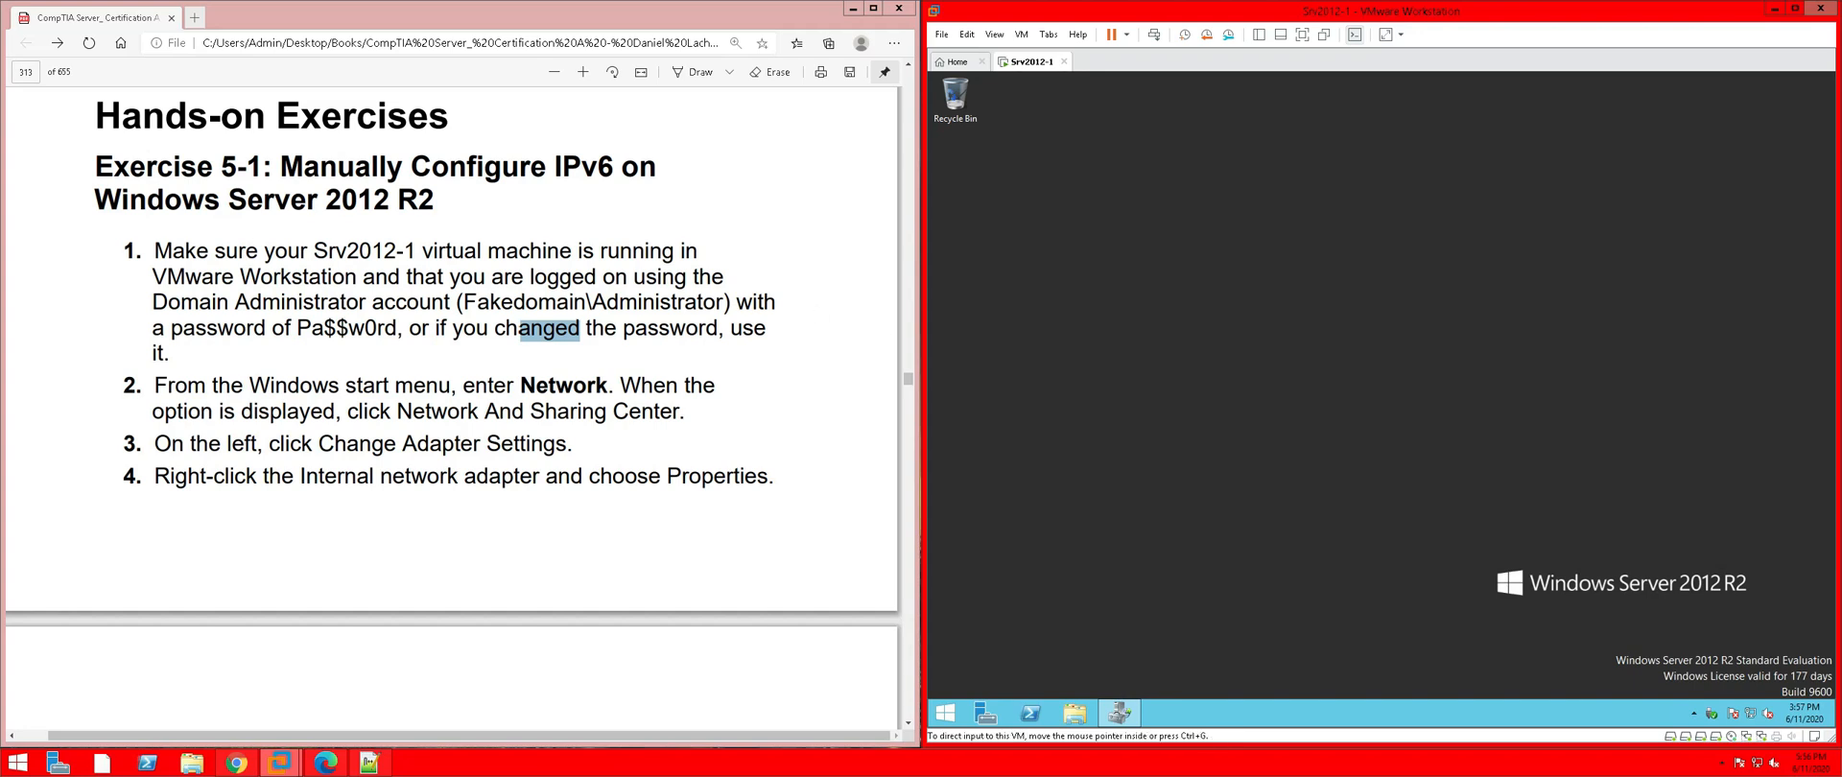
{"action": "left_click", "coordinate": [946, 713]}
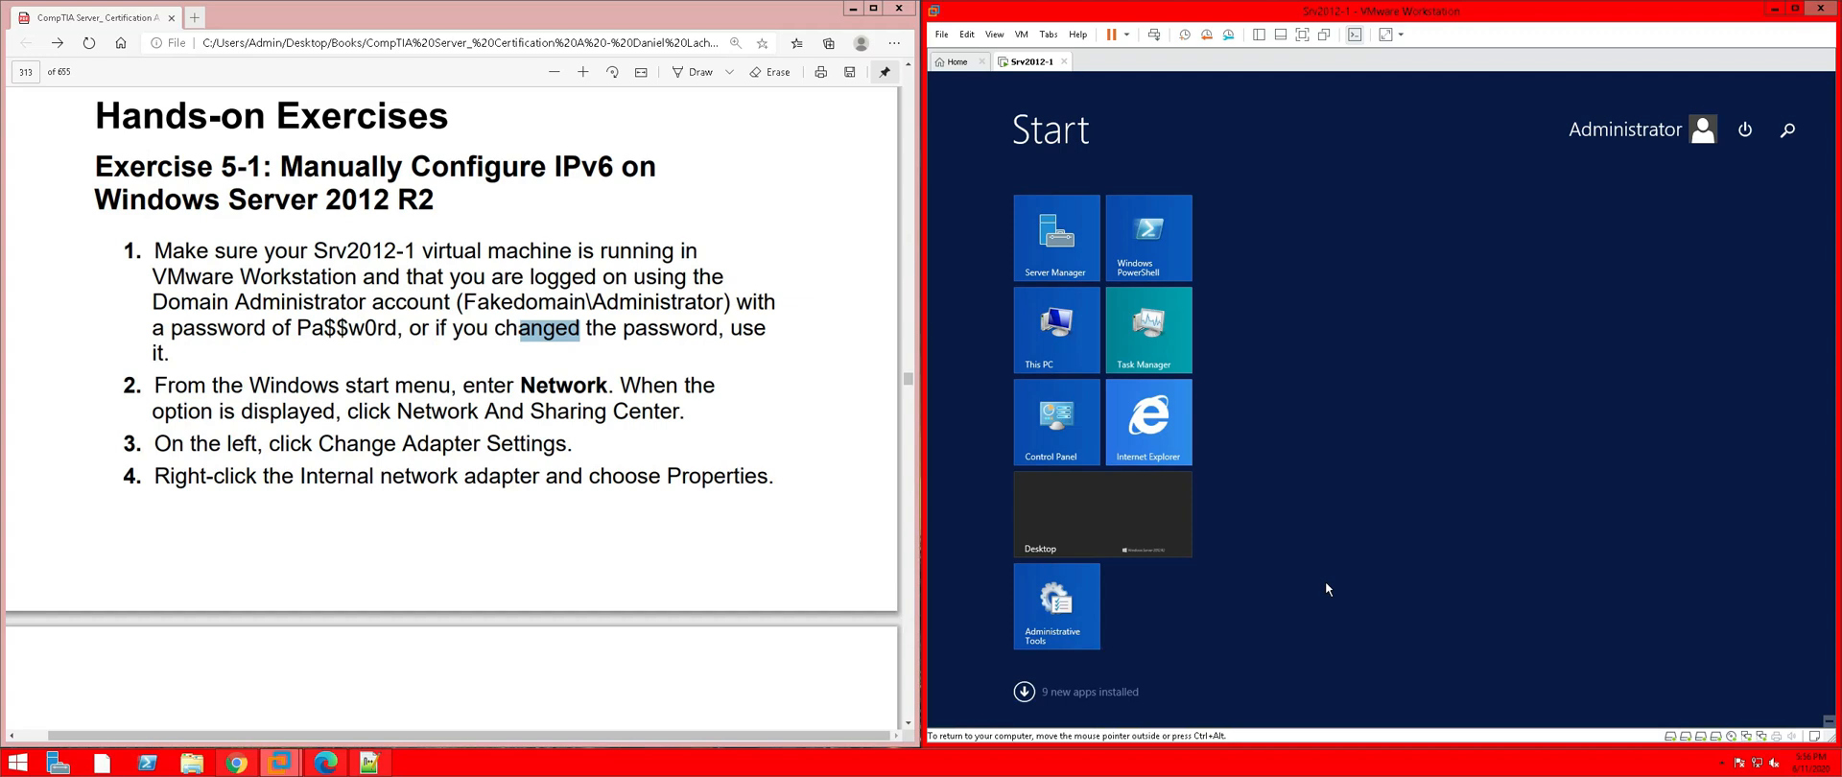
{"action": "type", "text": "network"}
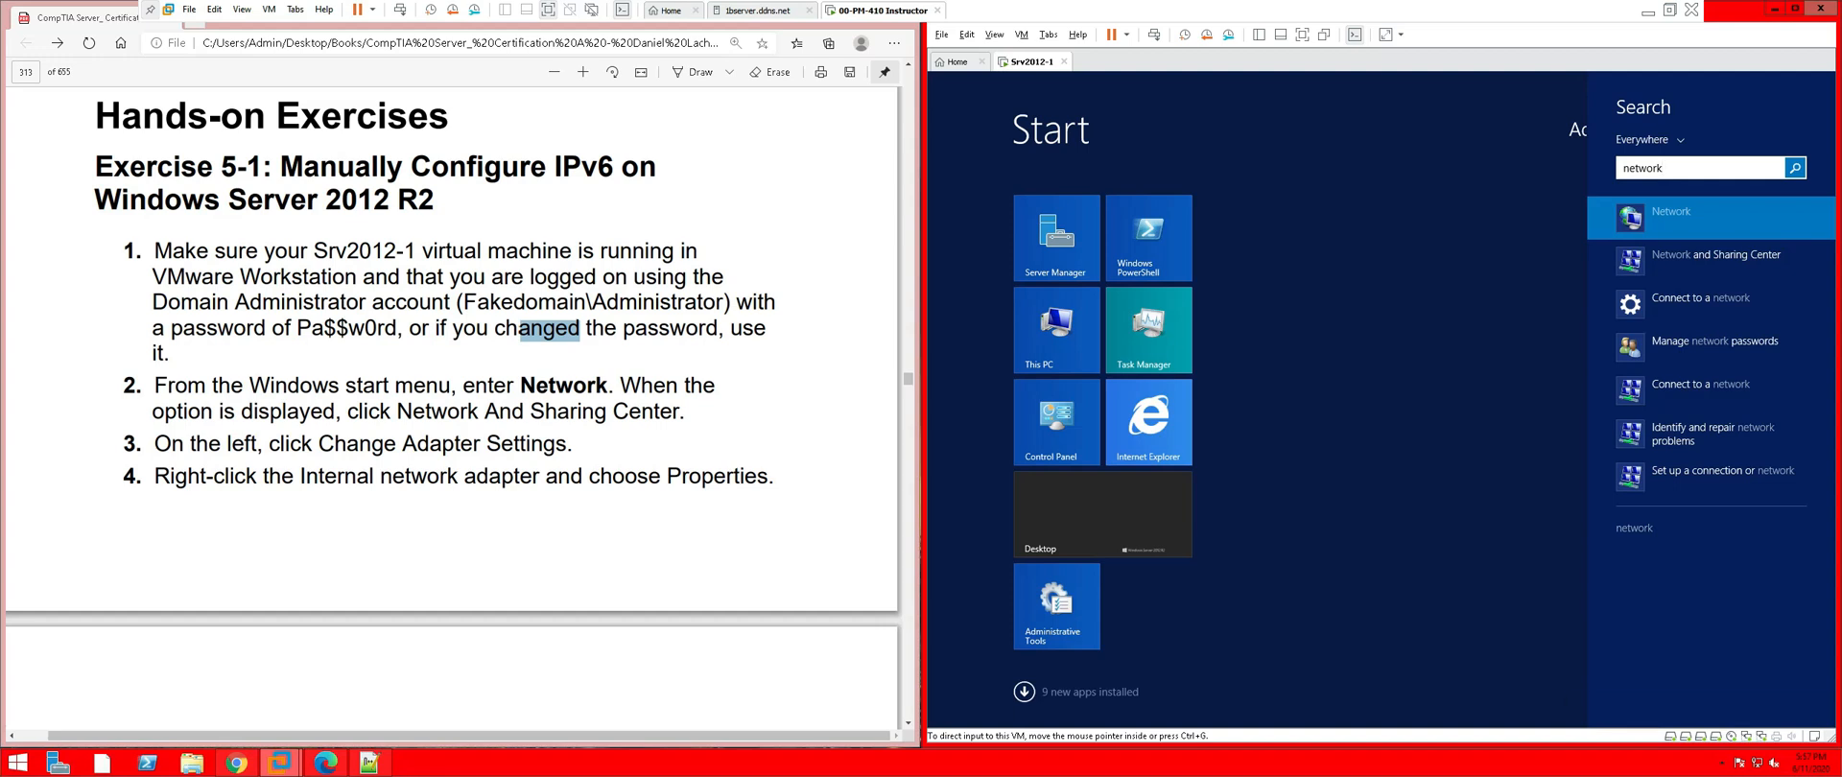
Put the VM in Exclusive Mode, release input with Ctrl+Alt, and launch Network and Sharing Center
{"action": "left_click", "coordinate": [241, 9]}
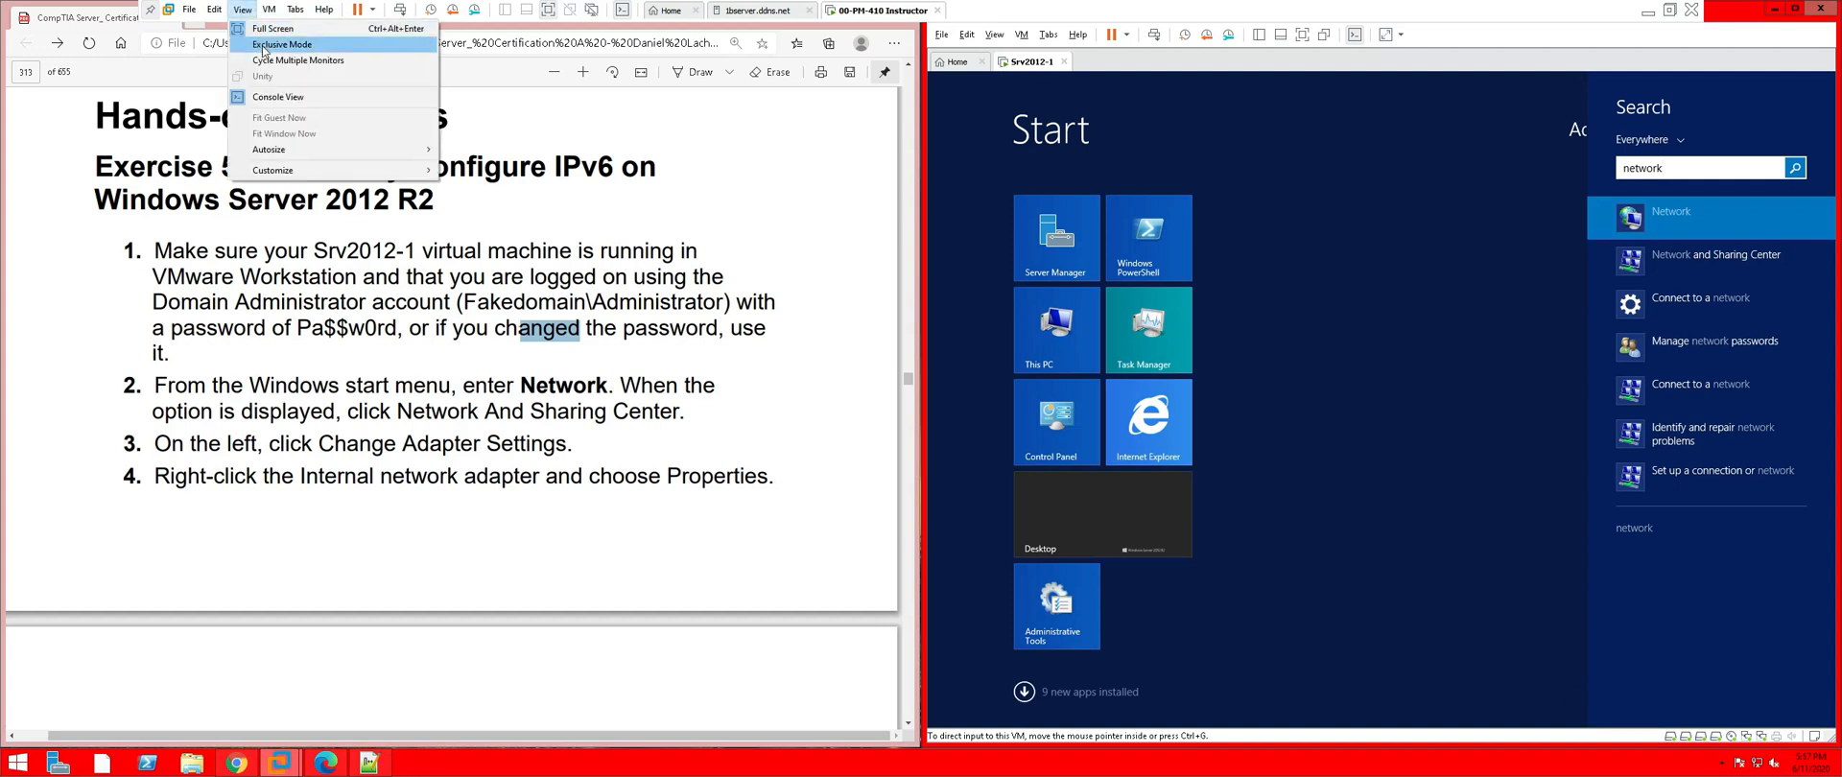
{"action": "left_click", "coordinate": [264, 48]}
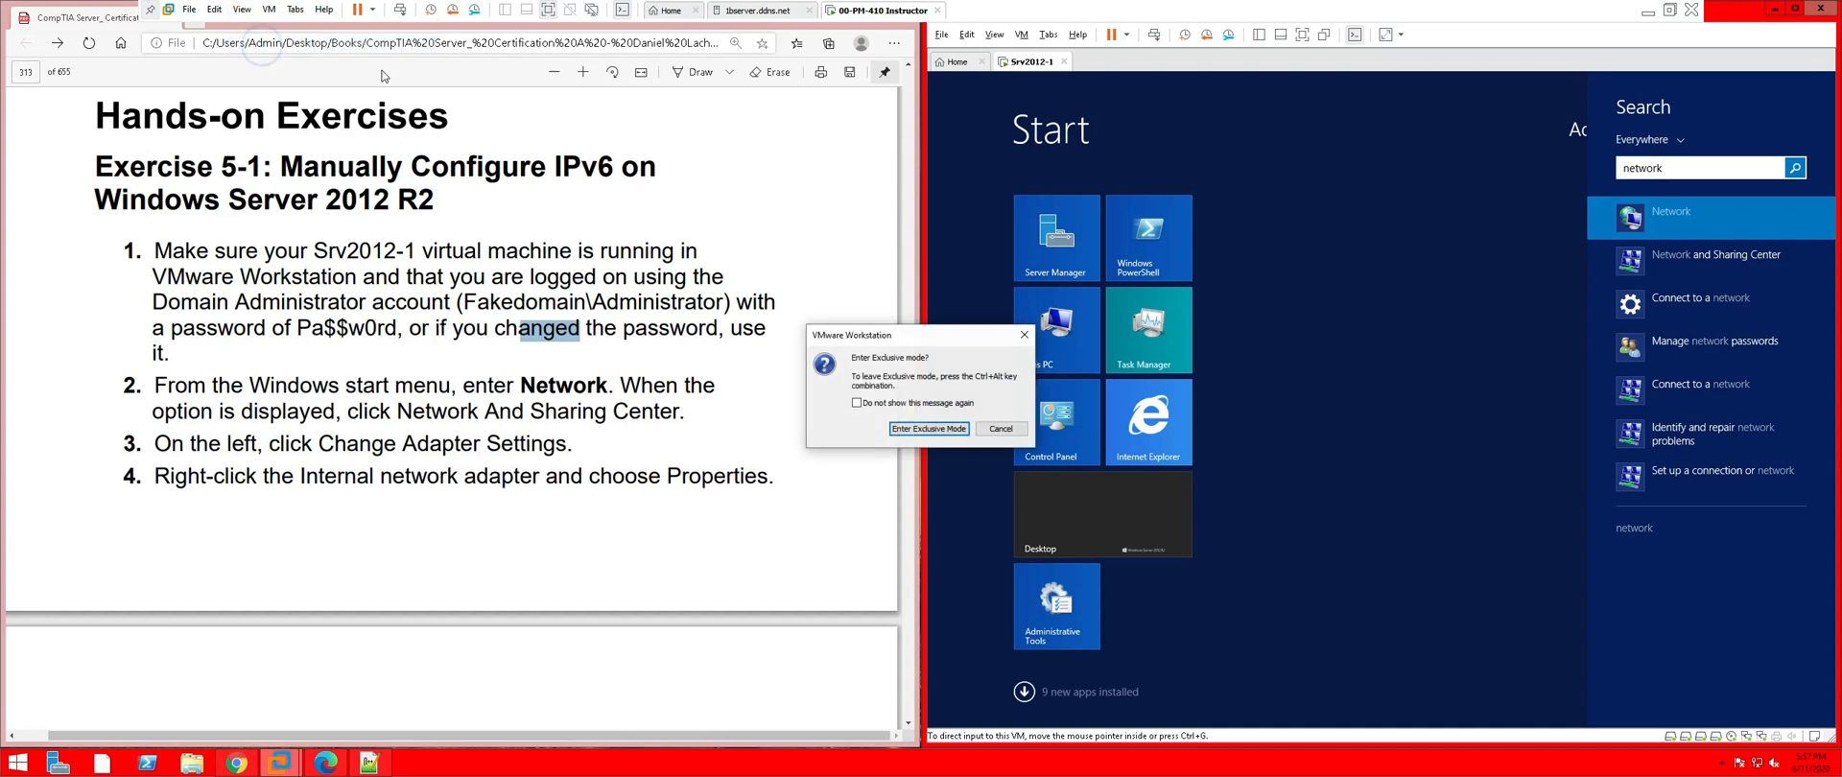
{"action": "left_click", "coordinate": [939, 431]}
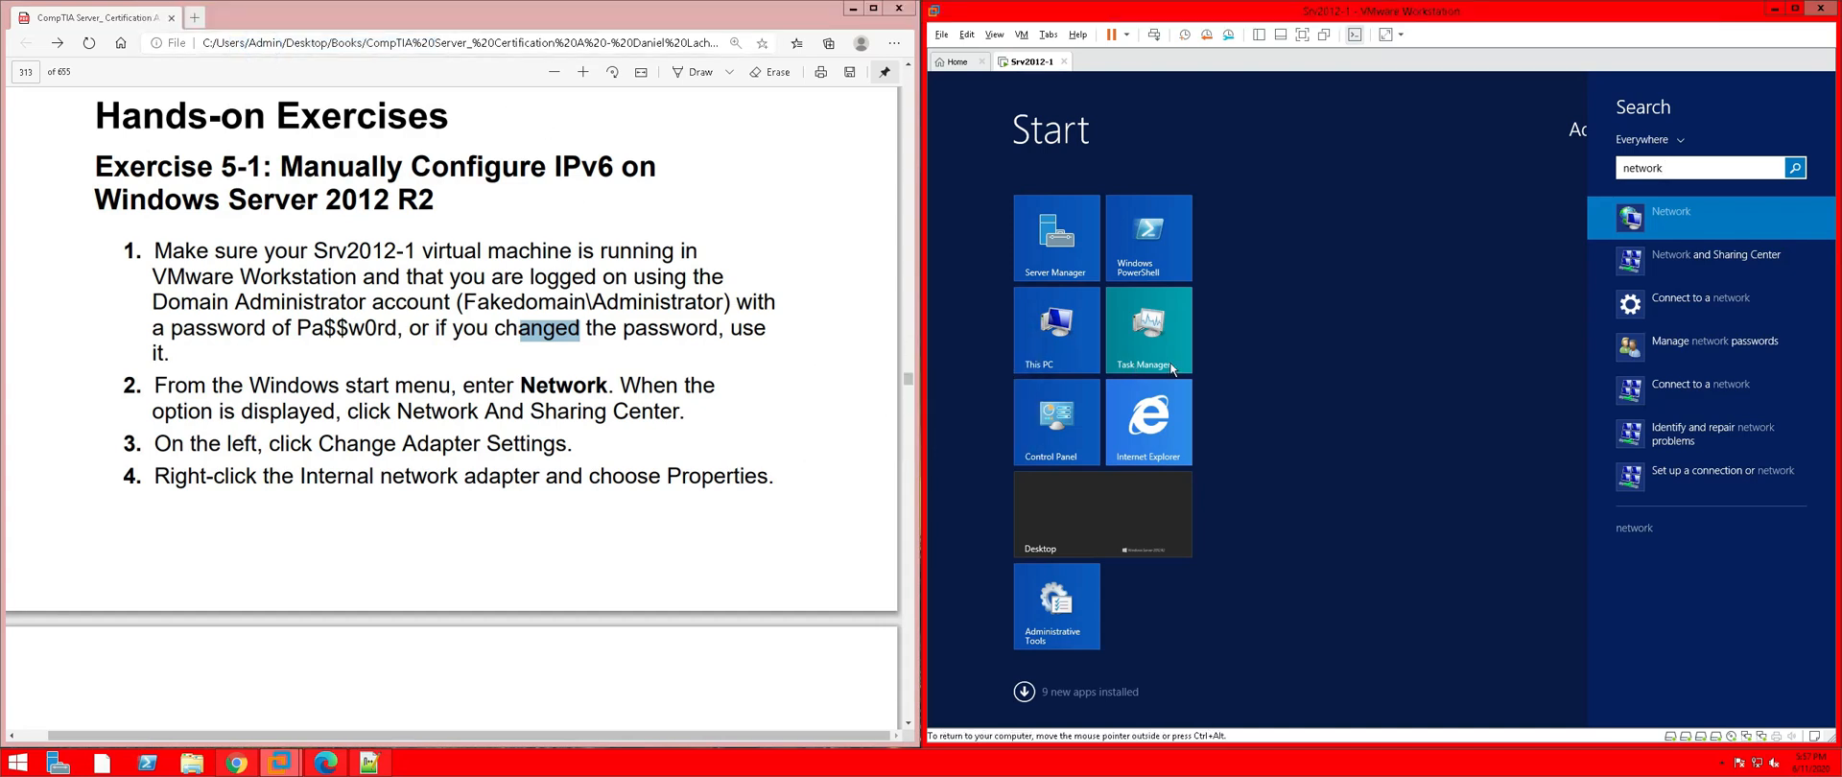
{"action": "key", "text": "ctrl+alt"}
{"action": "left_click", "coordinate": [1639, 264]}
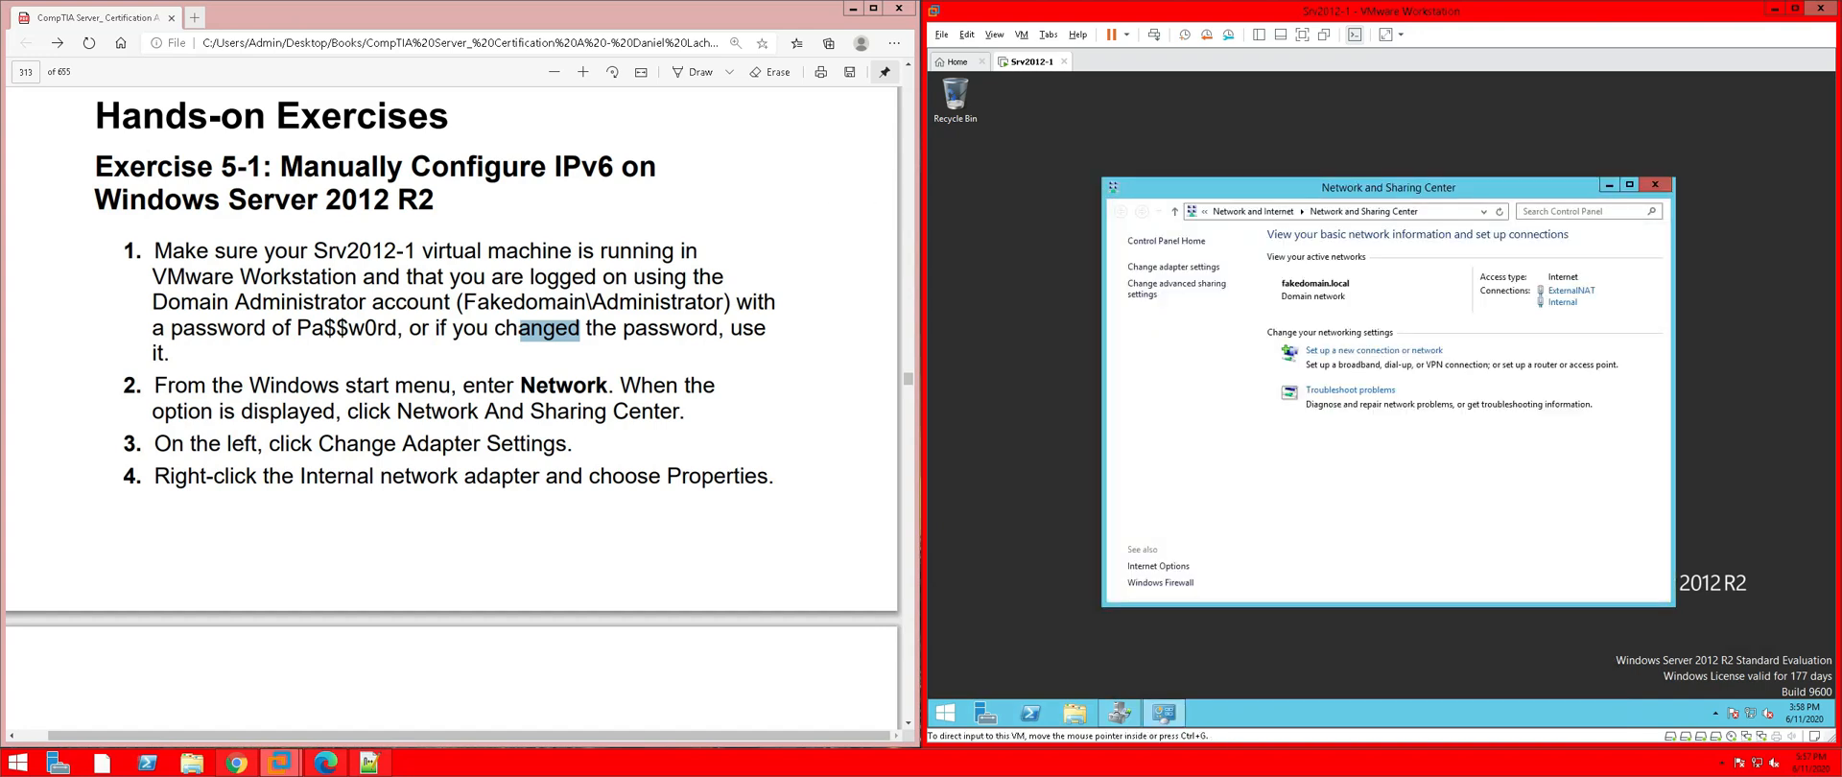
Open the Internal adapter's Properties from Change adapter settings
{"action": "left_click", "coordinate": [1165, 268]}
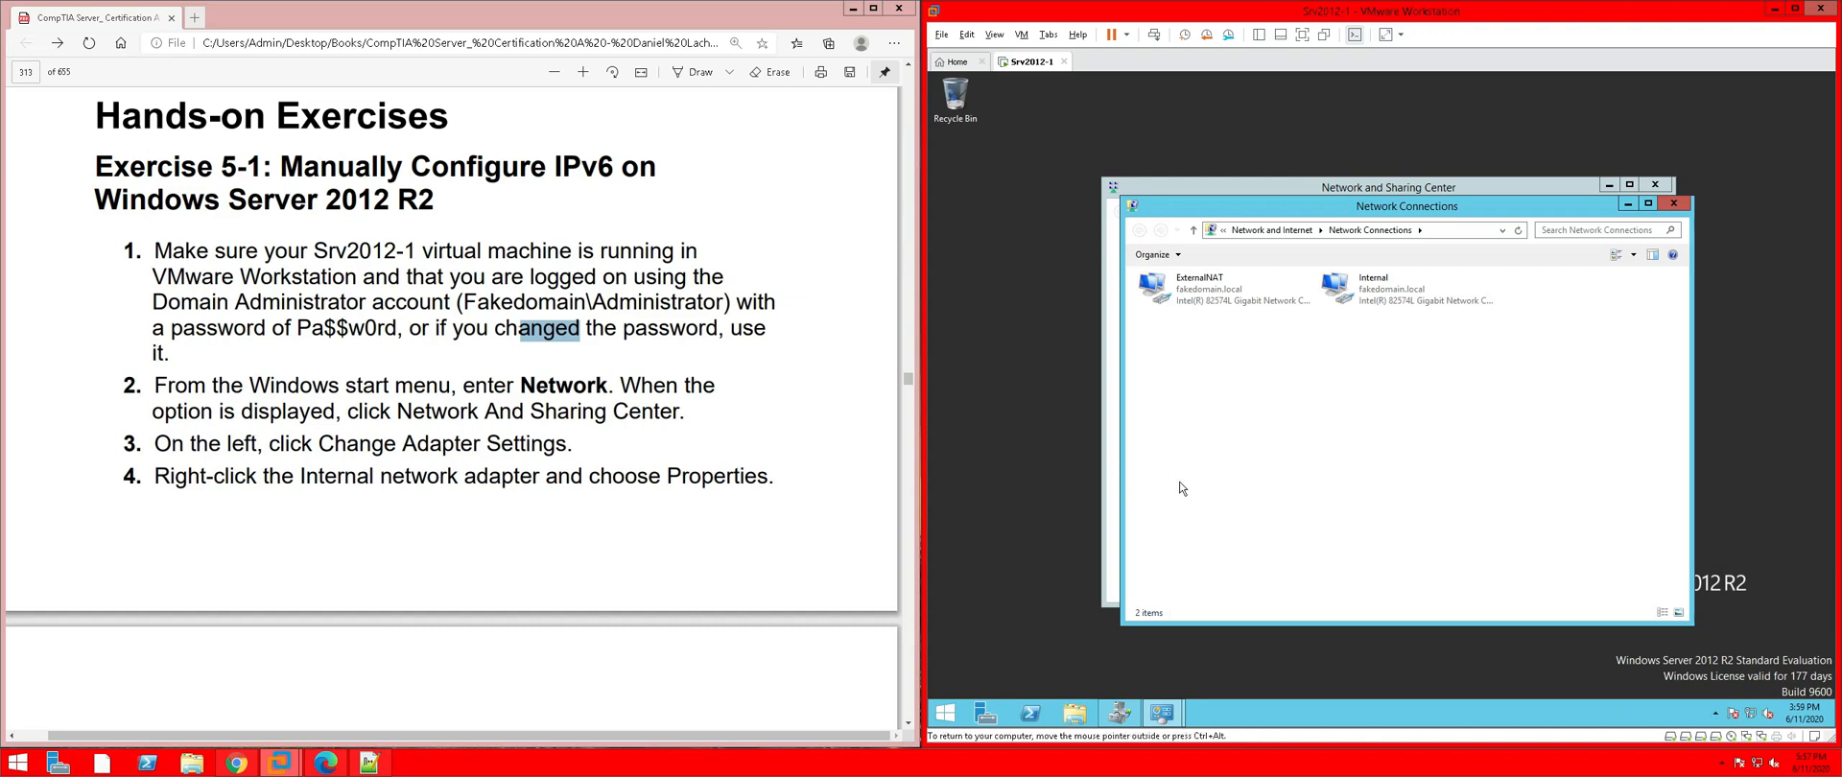
{"action": "left_click", "coordinate": [1385, 299]}
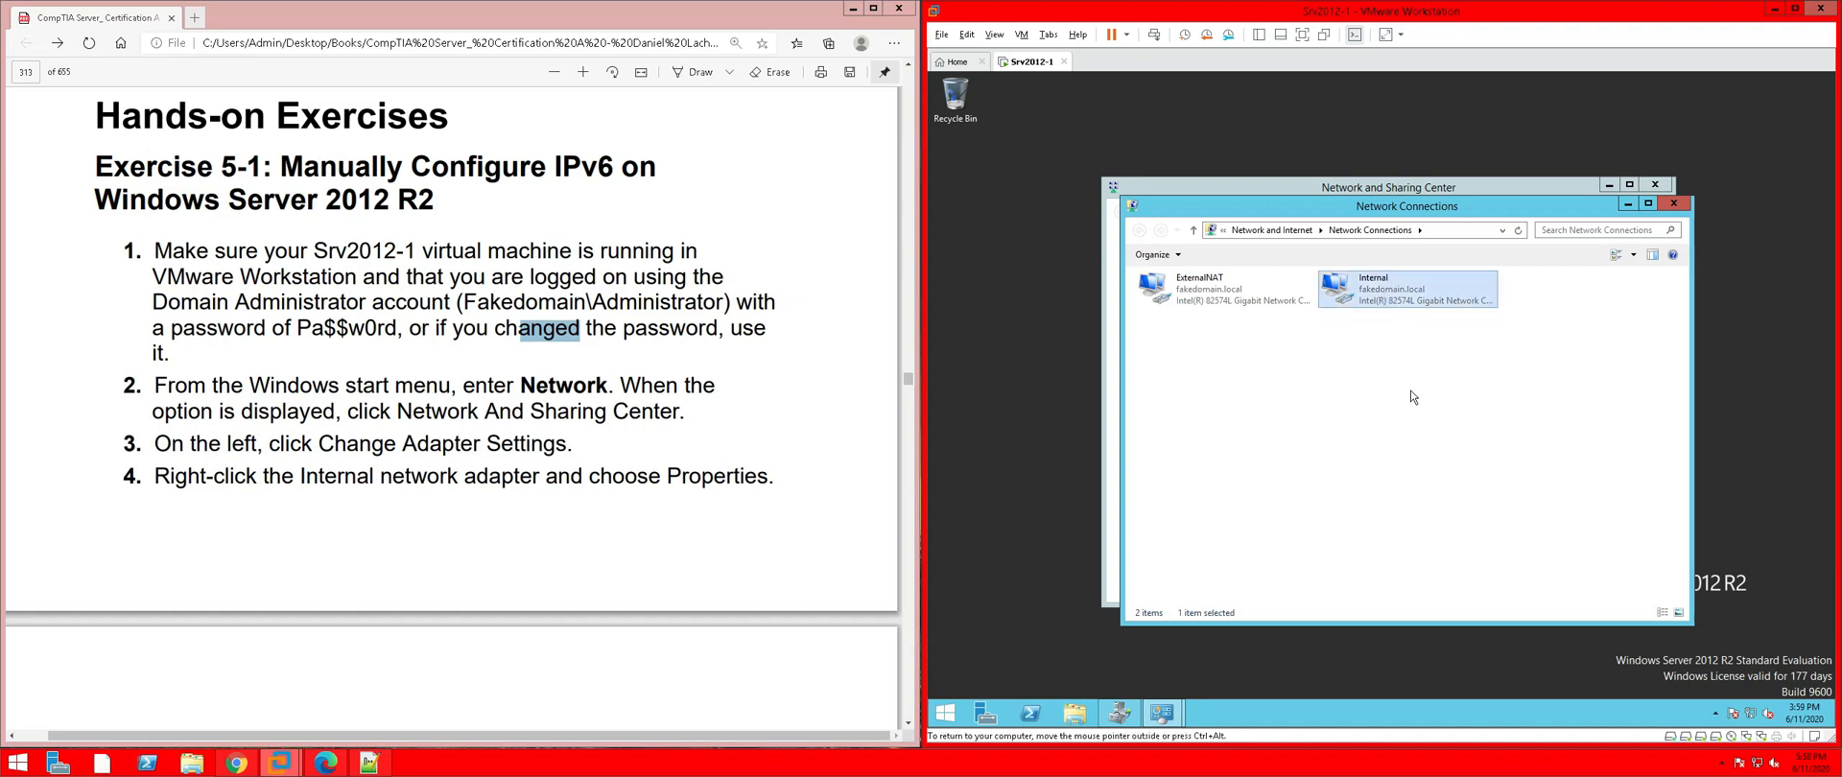
{"action": "right_click", "coordinate": [1385, 299]}
{"action": "left_click", "coordinate": [1426, 426]}
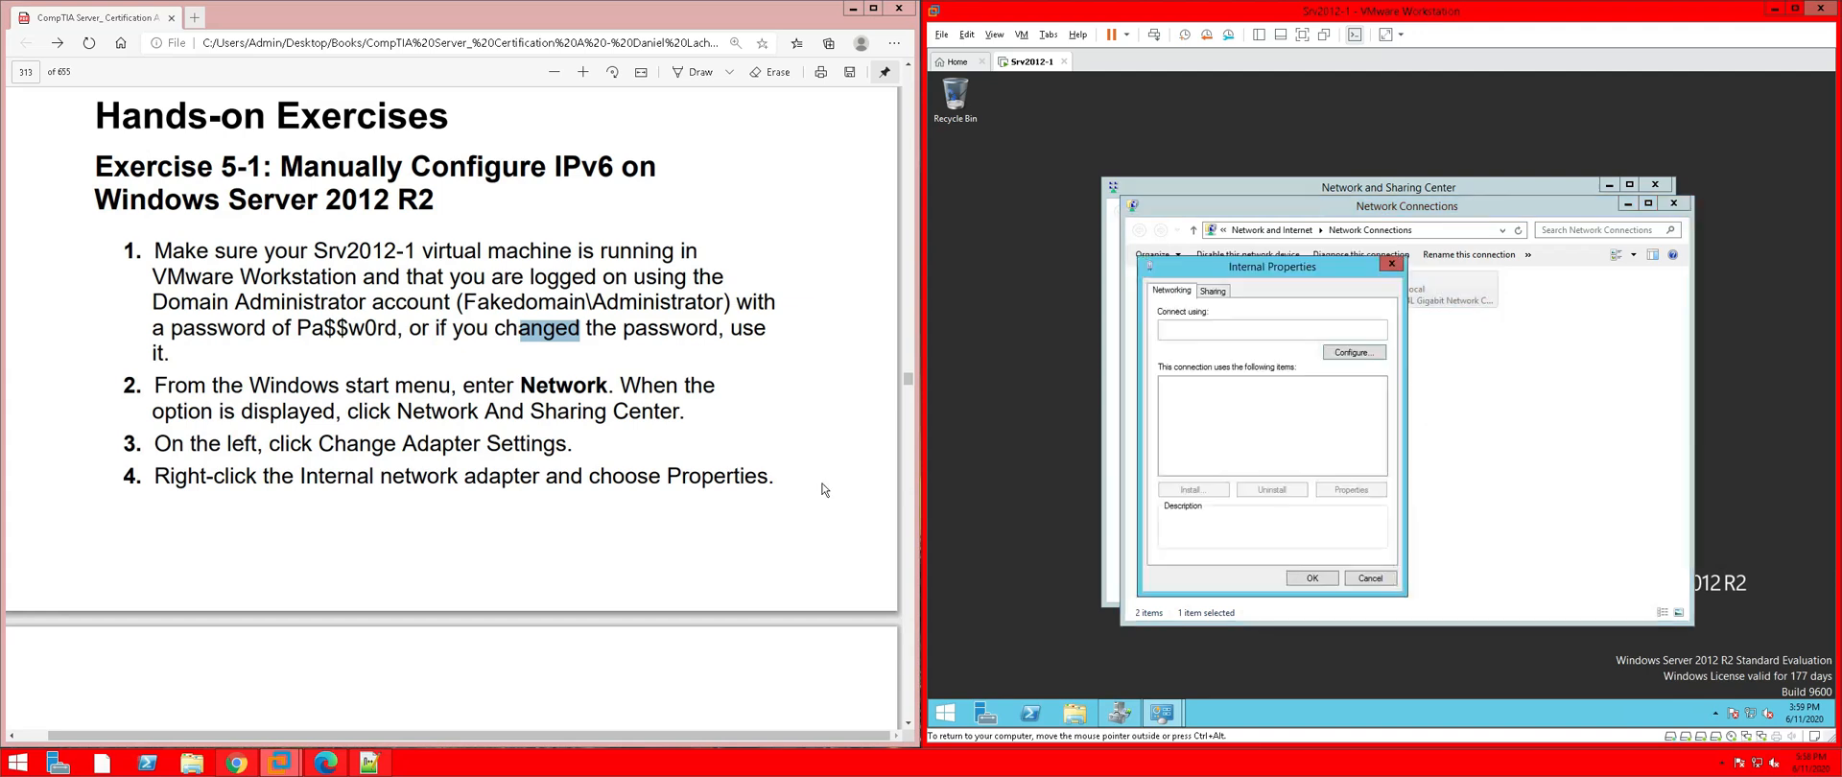
Highlight exercise steps 1–4 in pink in the PDF, then select Internet Protocol Version 6 (TCP/IPv6)
{"action": "left_click_drag", "start_coordinate": [774, 477], "coordinate": [125, 251]}
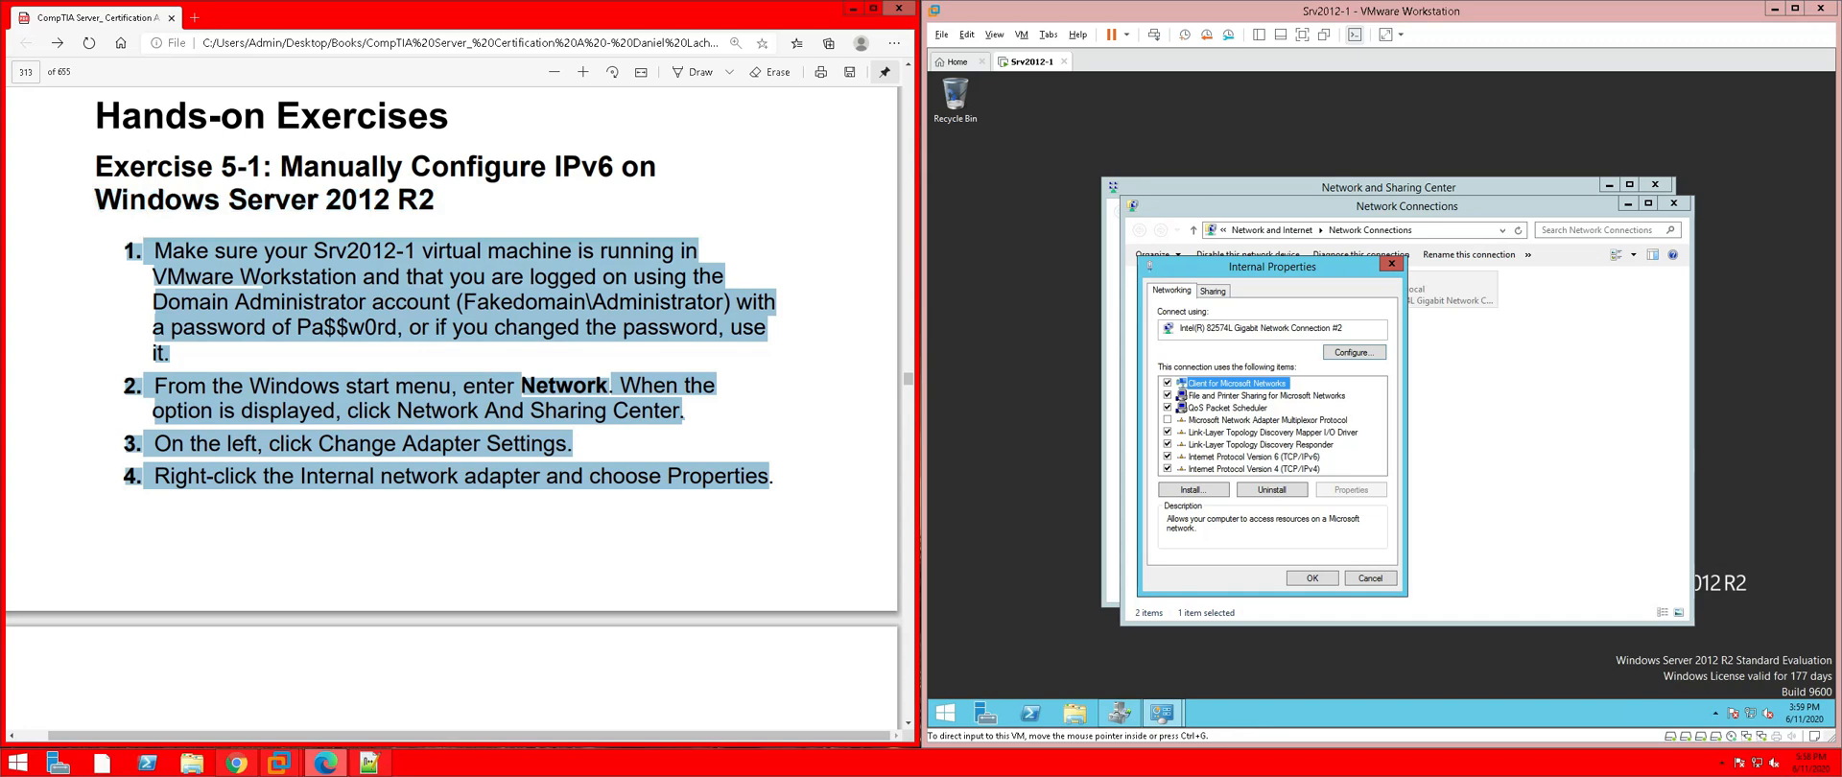
{"action": "right_click", "coordinate": [176, 259]}
{"action": "mouse_move", "coordinate": [362, 273]}
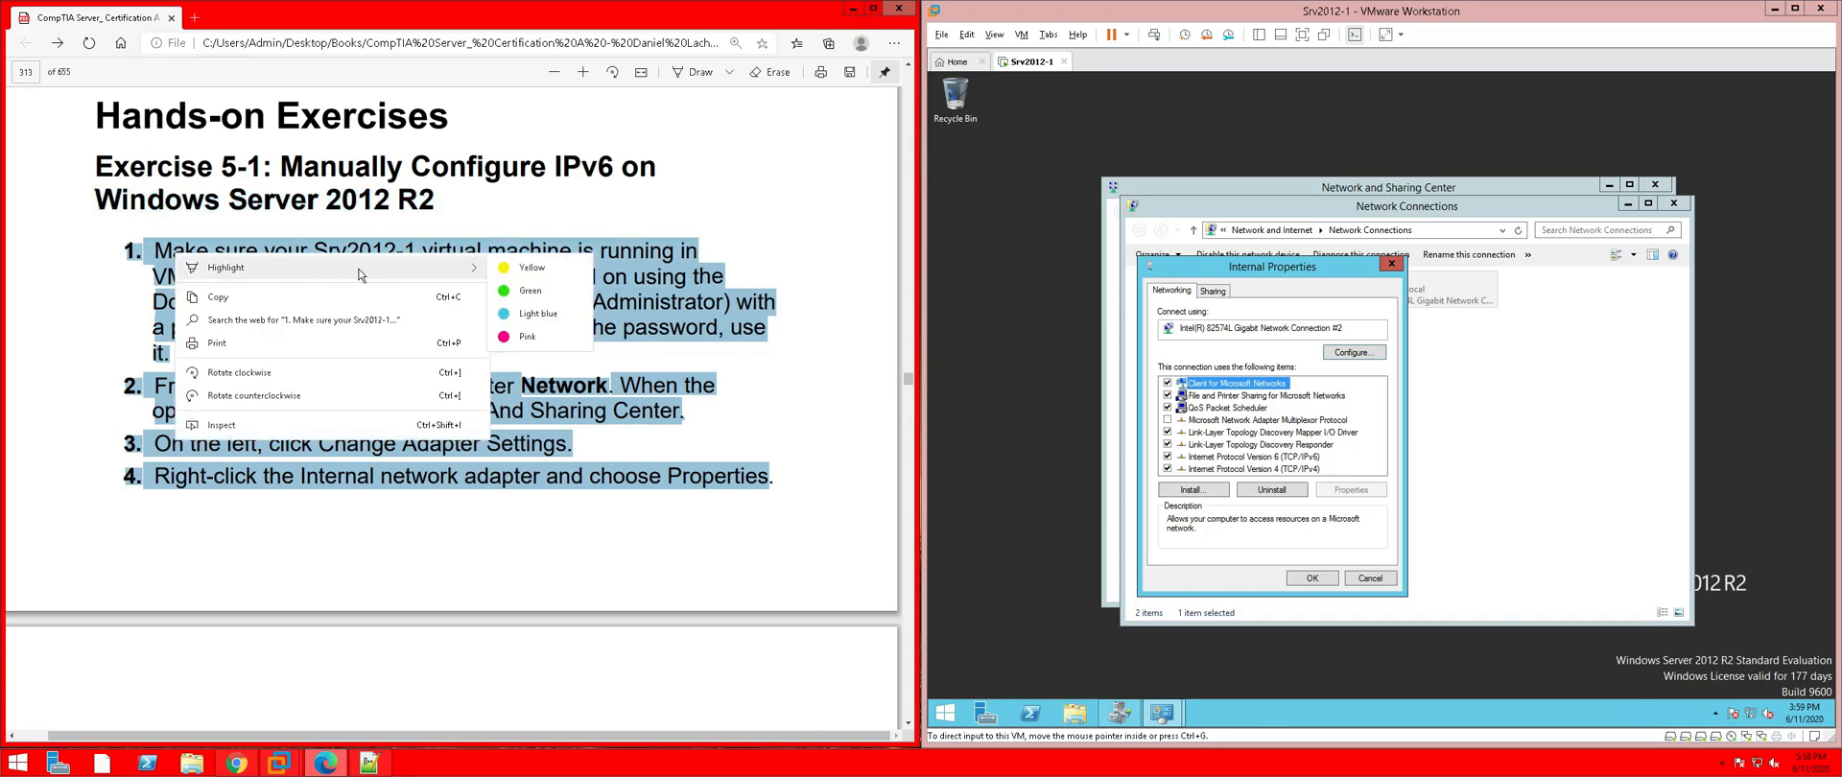
{"action": "left_click", "coordinate": [549, 346]}
{"action": "scroll", "coordinate": [549, 346], "scroll_direction": "down", "scroll_amount": 2}
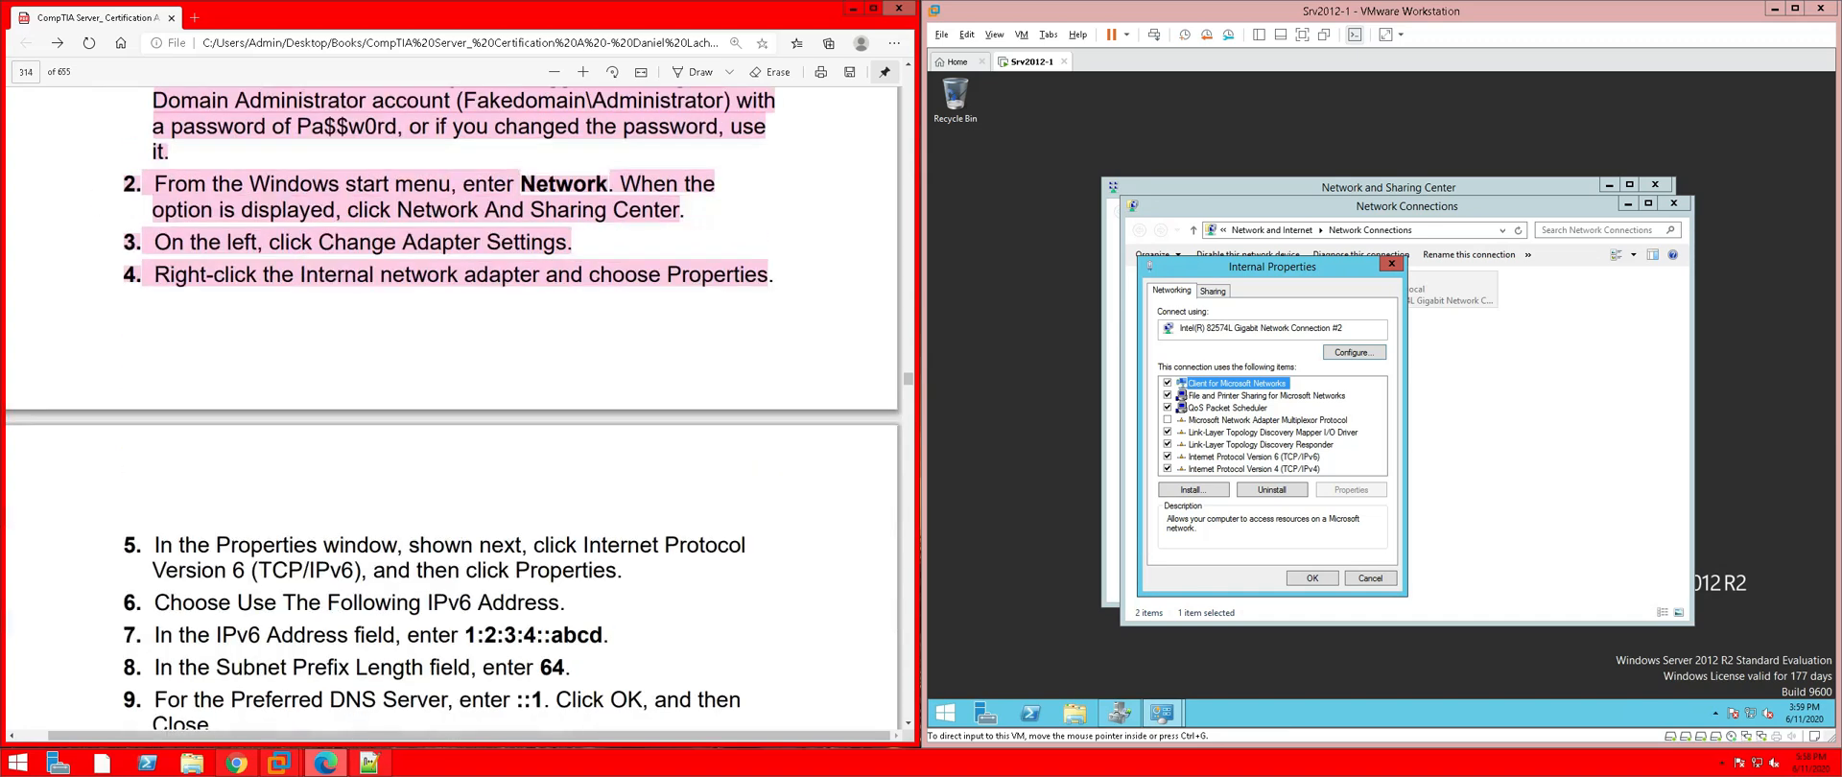
{"action": "scroll", "coordinate": [451, 412], "scroll_direction": "down", "scroll_amount": 3}
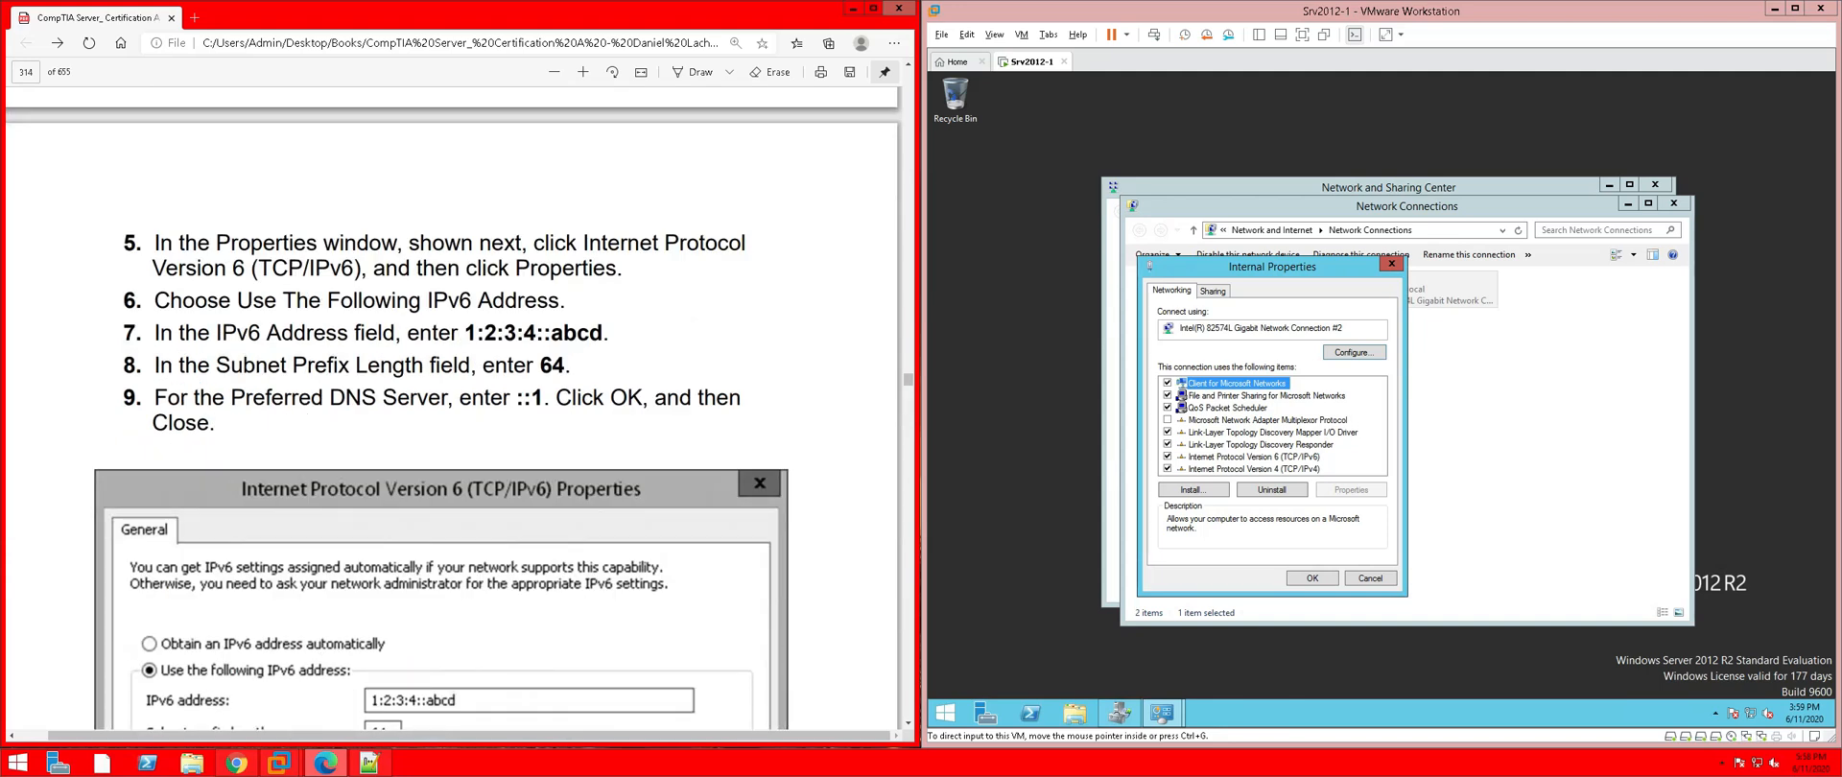
{"action": "left_click", "coordinate": [1274, 462]}
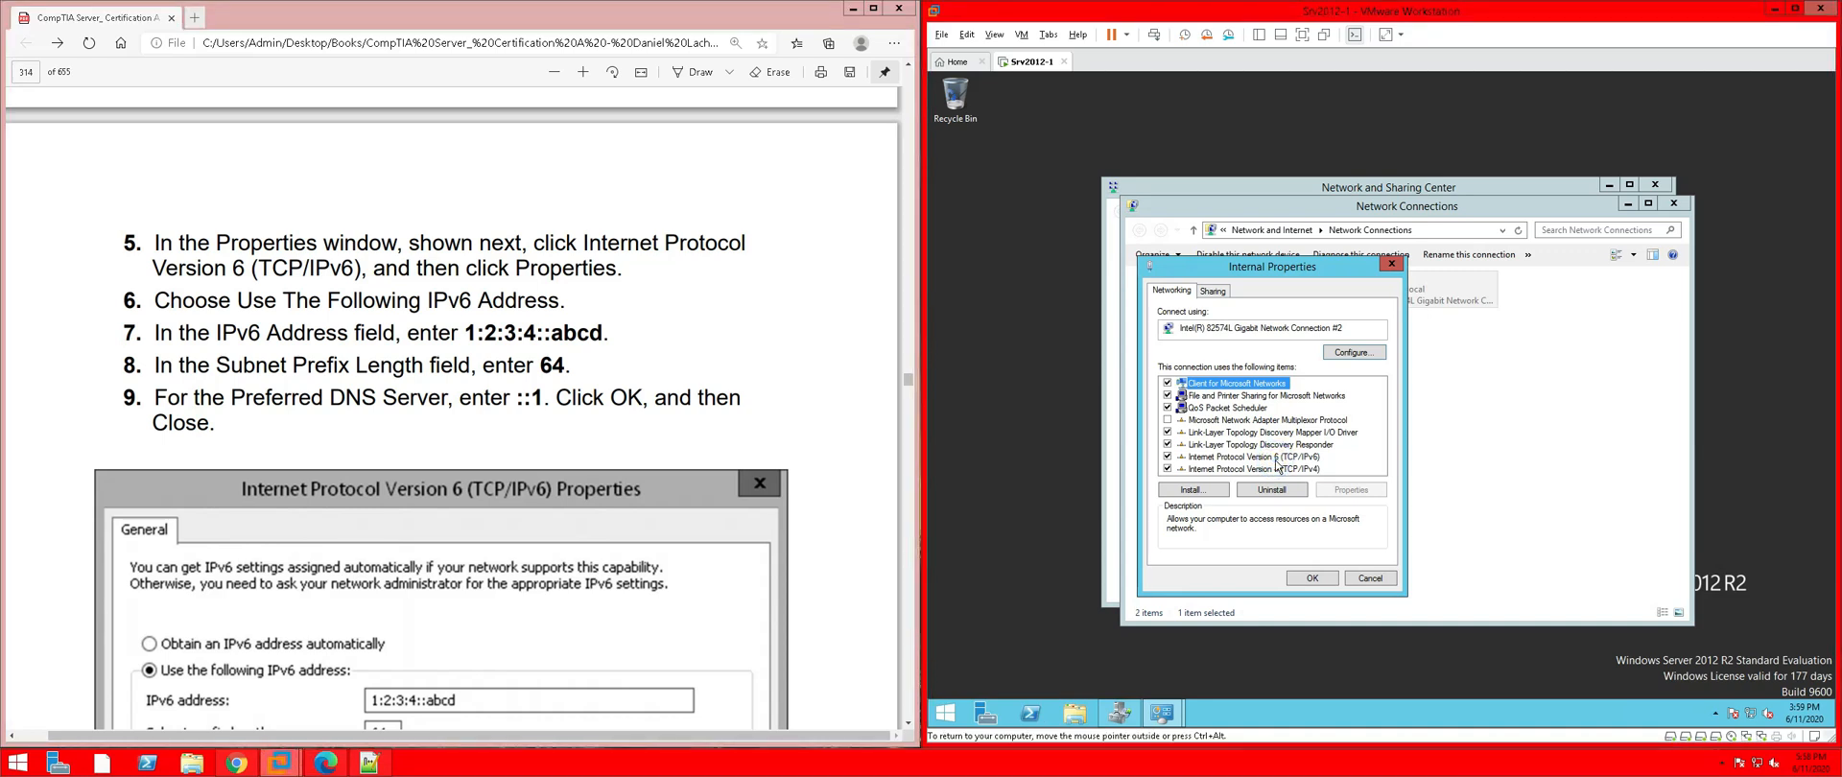
{"action": "left_click", "coordinate": [1276, 459]}
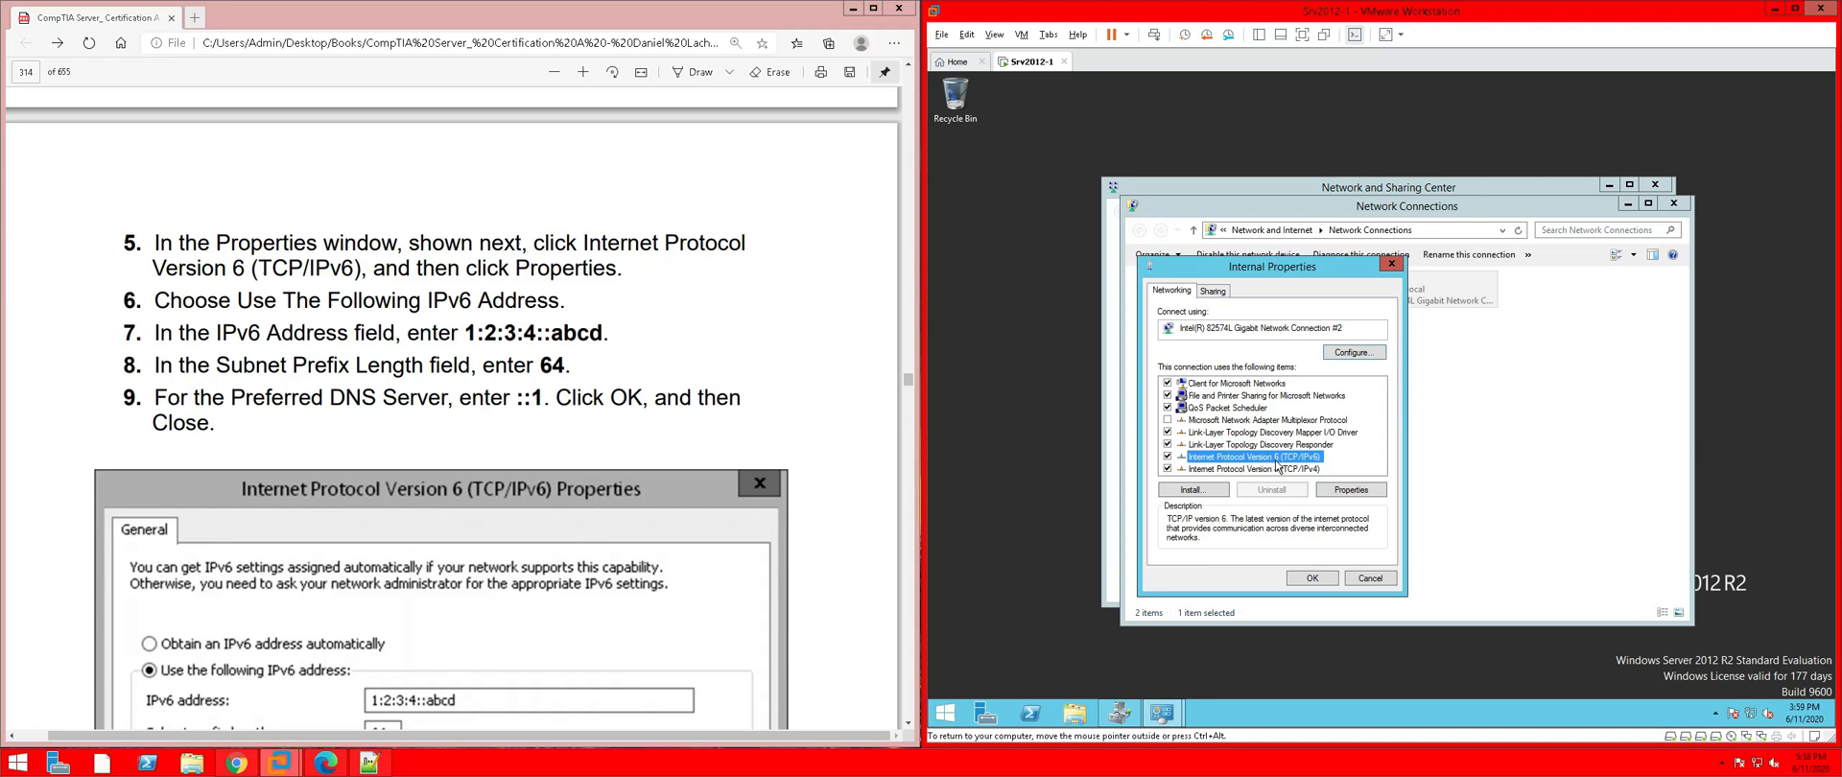
Set the Internal adapter's IPv6 address to 1:2:3:4::abcd with prefix length 64 and save
{"action": "left_click", "coordinate": [1351, 491]}
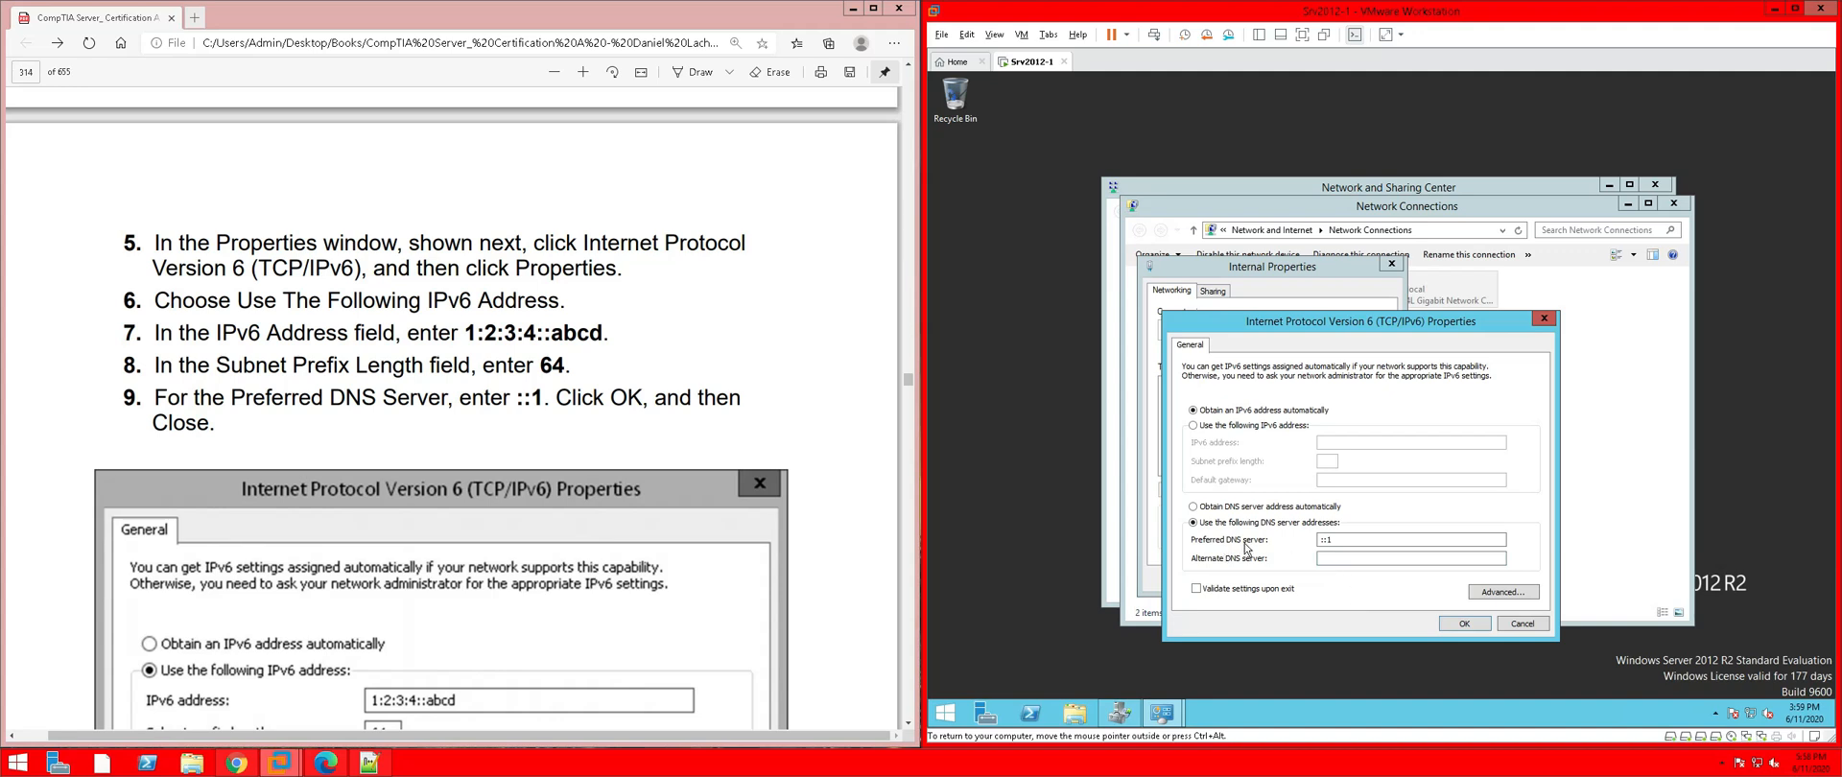
{"action": "left_click", "coordinate": [1192, 426]}
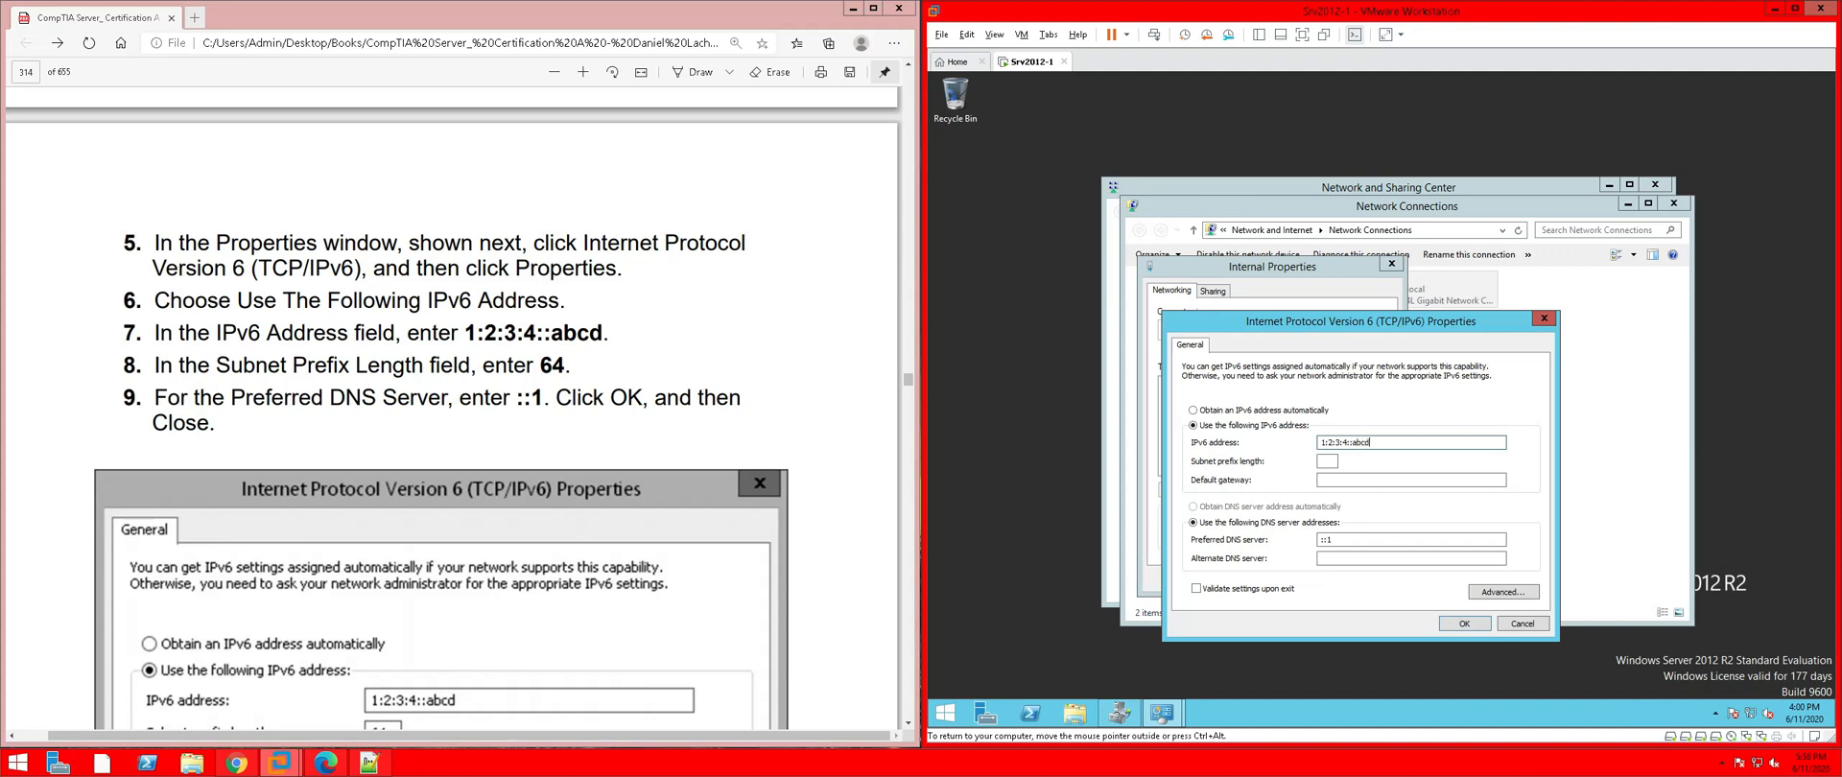
{"action": "left_click", "coordinate": [1327, 460]}
{"action": "left_click", "coordinate": [1464, 623]}
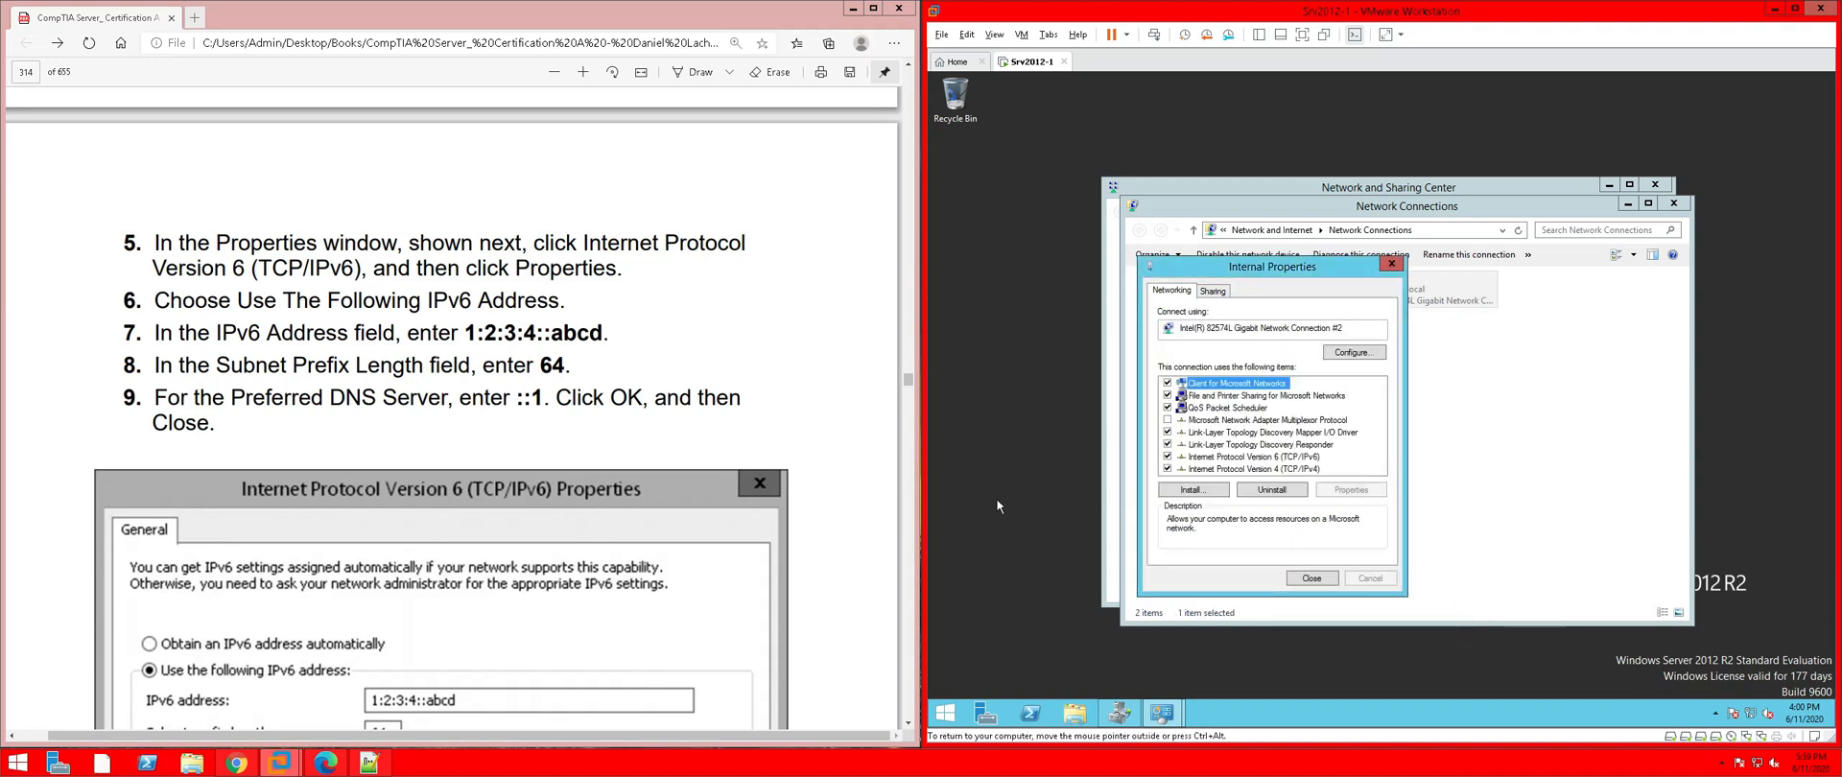
Scroll down the PDF to the next exercise steps
{"action": "left_click", "coordinate": [518, 524]}
{"action": "scroll", "coordinate": [516, 524], "scroll_direction": "down", "scroll_amount": 3}
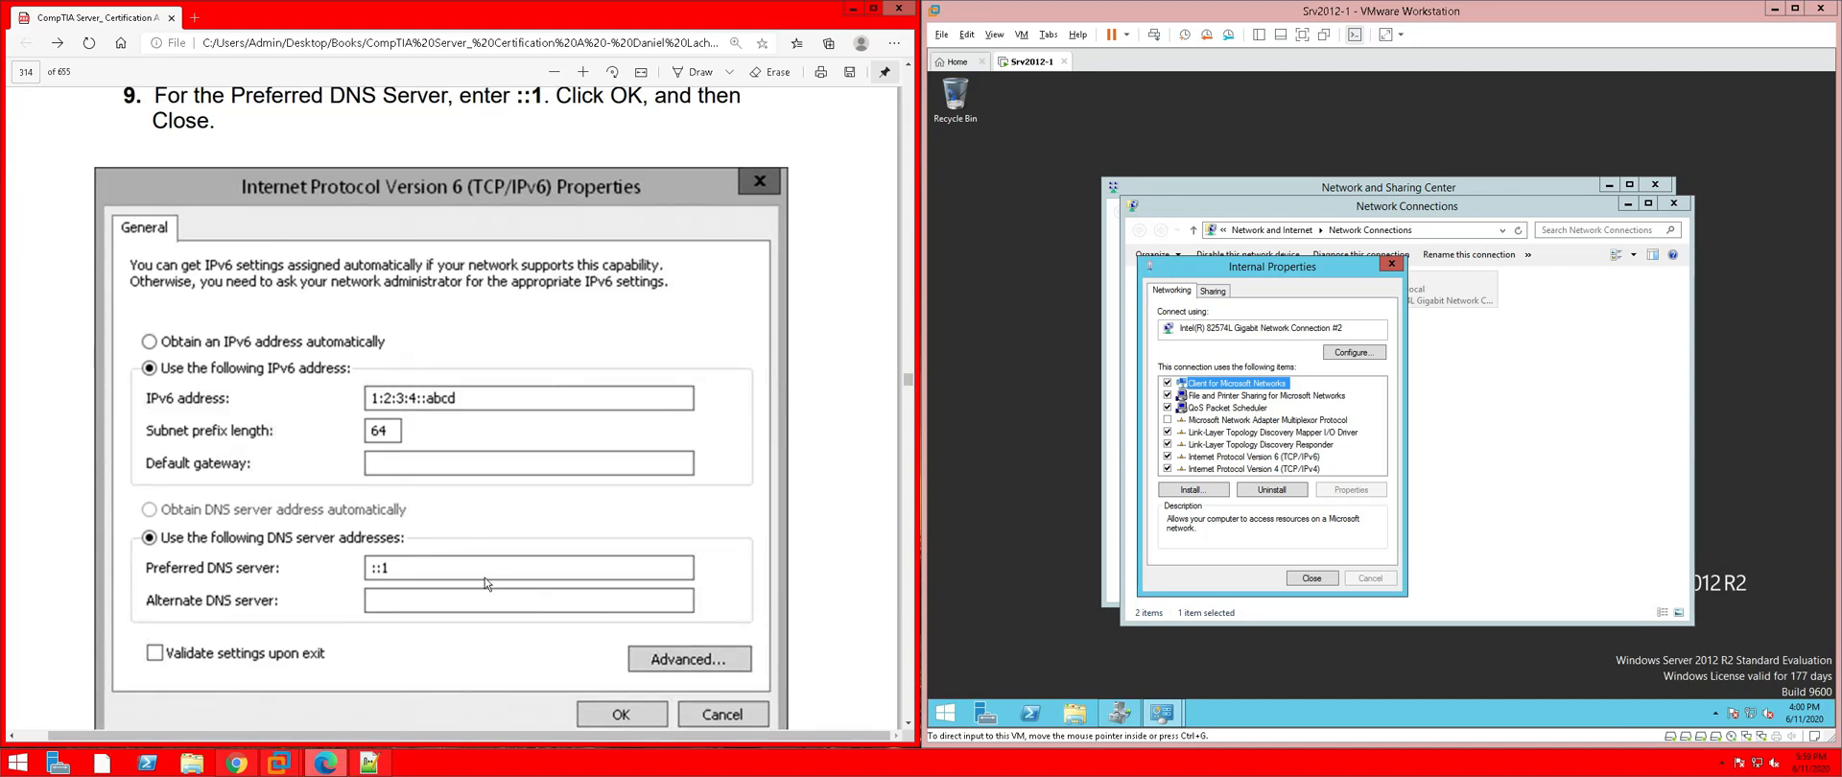
{"action": "scroll", "coordinate": [447, 406], "scroll_direction": "down", "scroll_amount": 5}
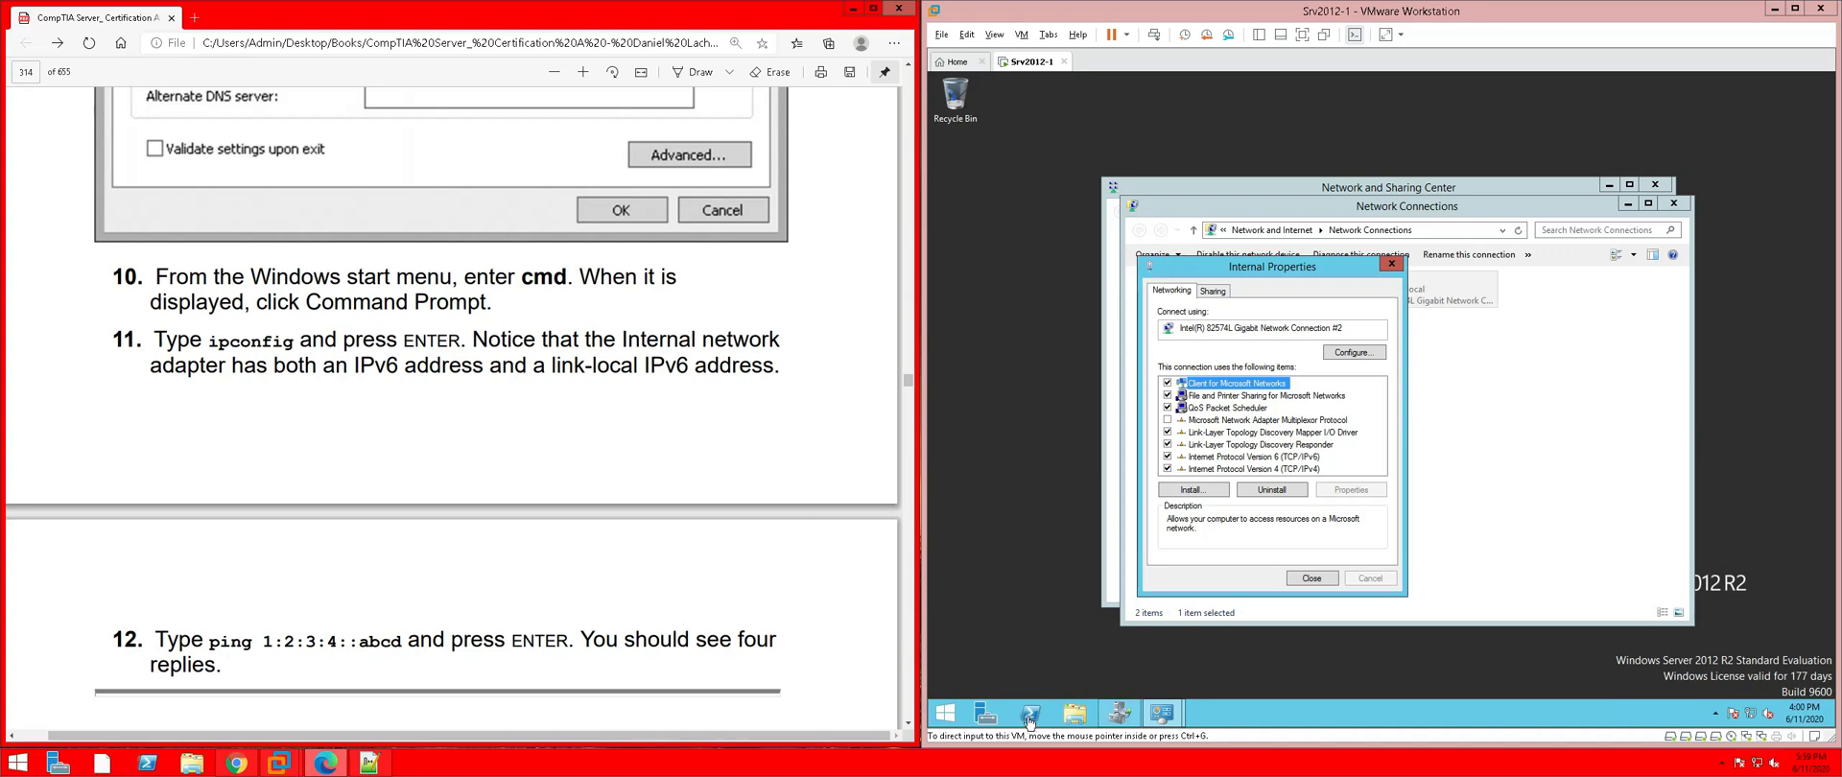
Close Internal Properties, Network Connections and Network and Sharing Center on Srv2012-1
{"action": "left_click", "coordinate": [948, 720]}
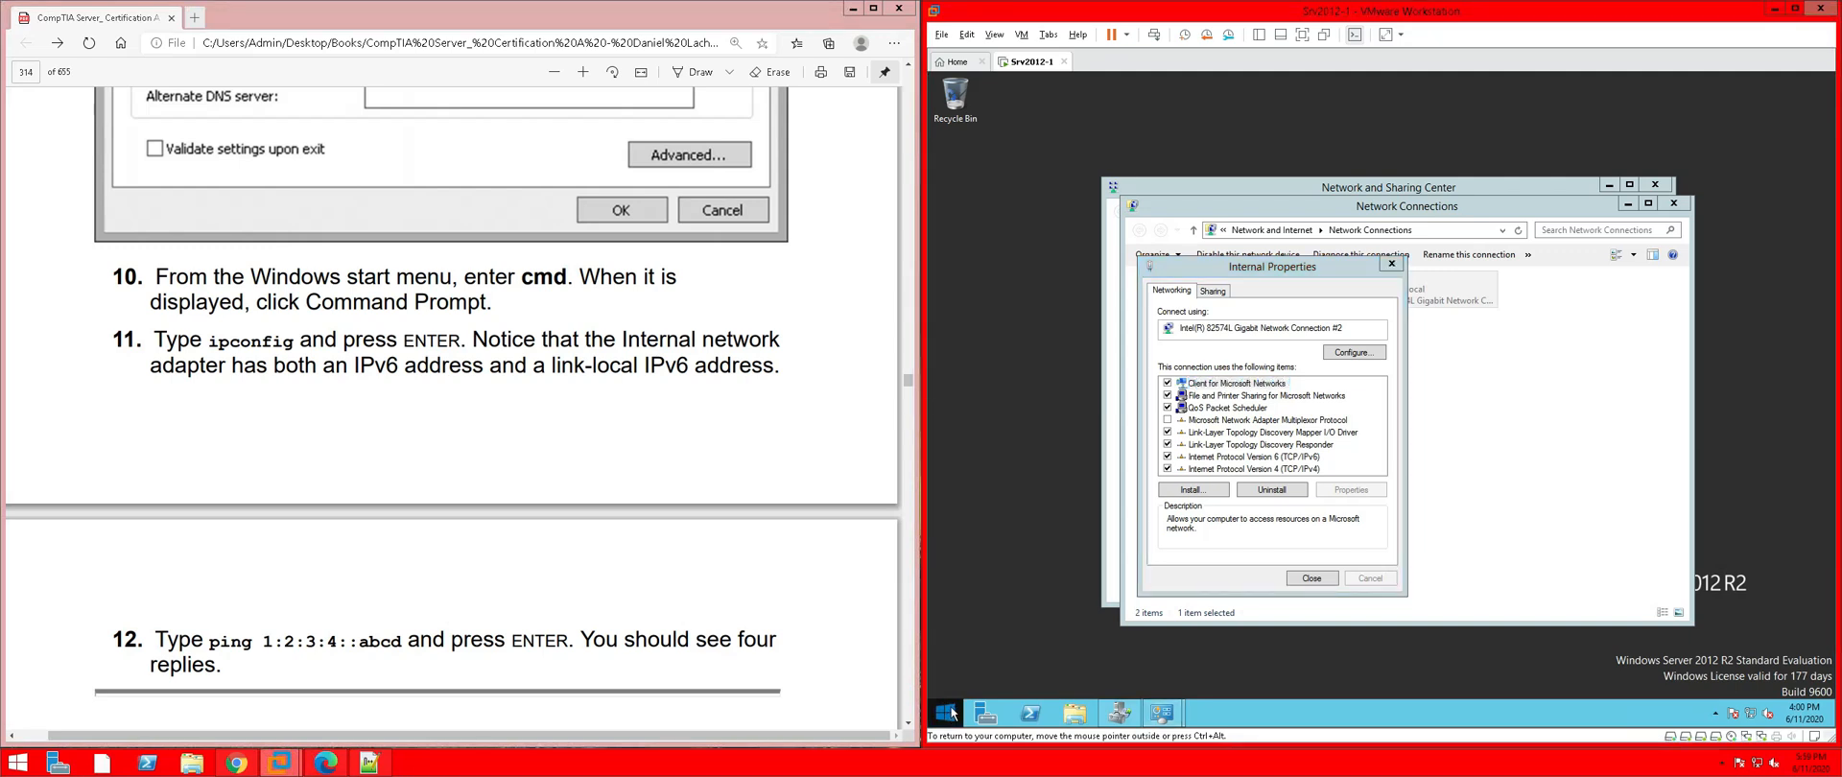
{"action": "right_click", "coordinate": [948, 718]}
{"action": "left_click", "coordinate": [1311, 579]}
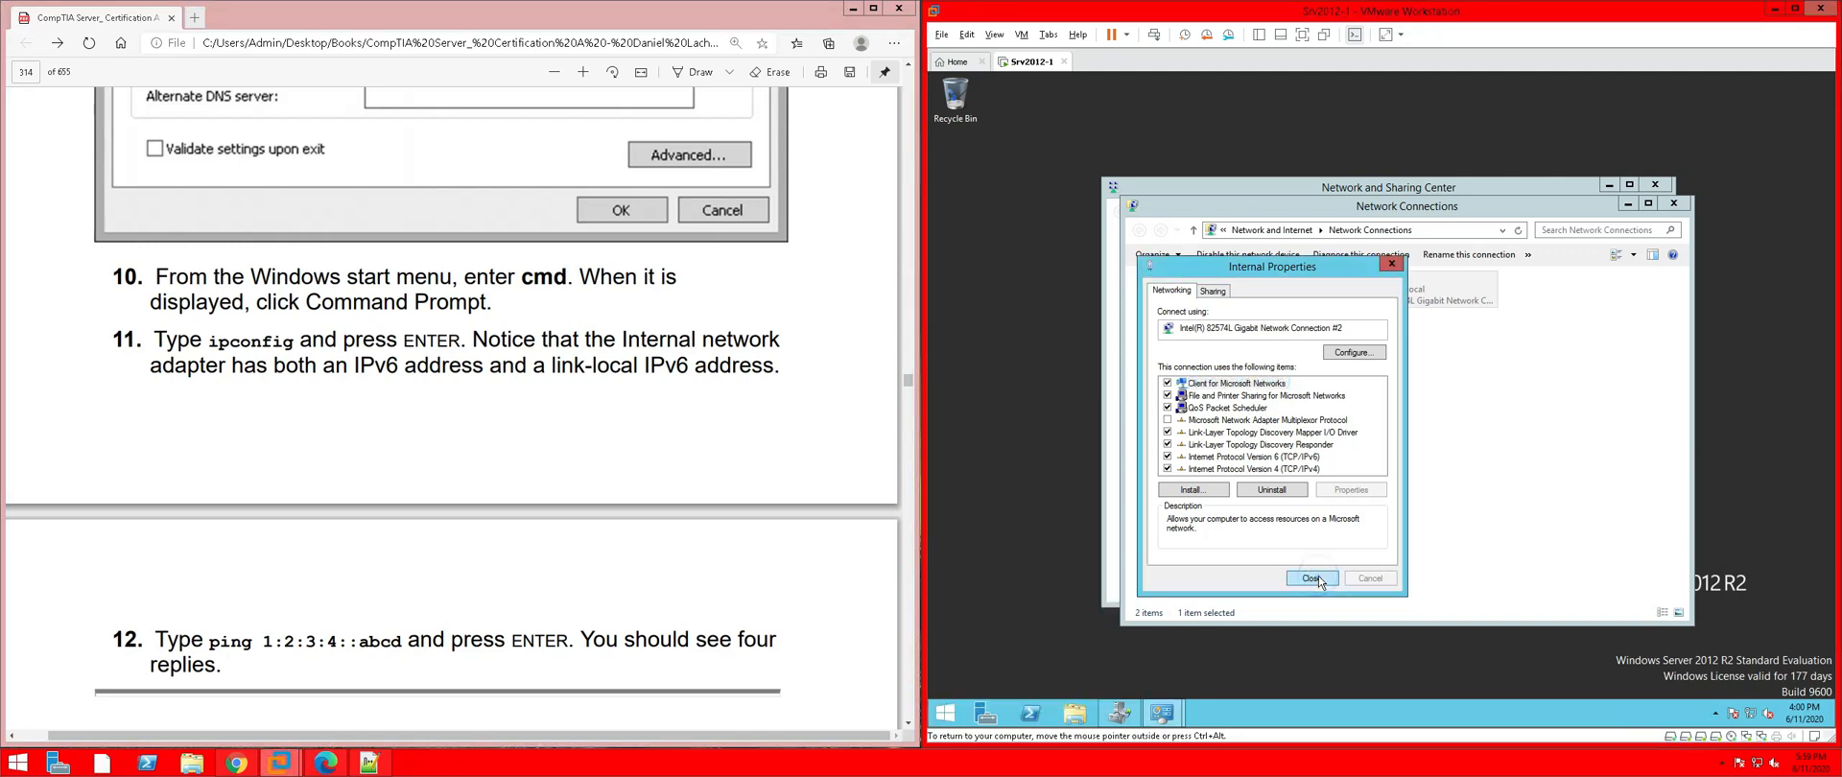
{"action": "left_click", "coordinate": [1311, 578]}
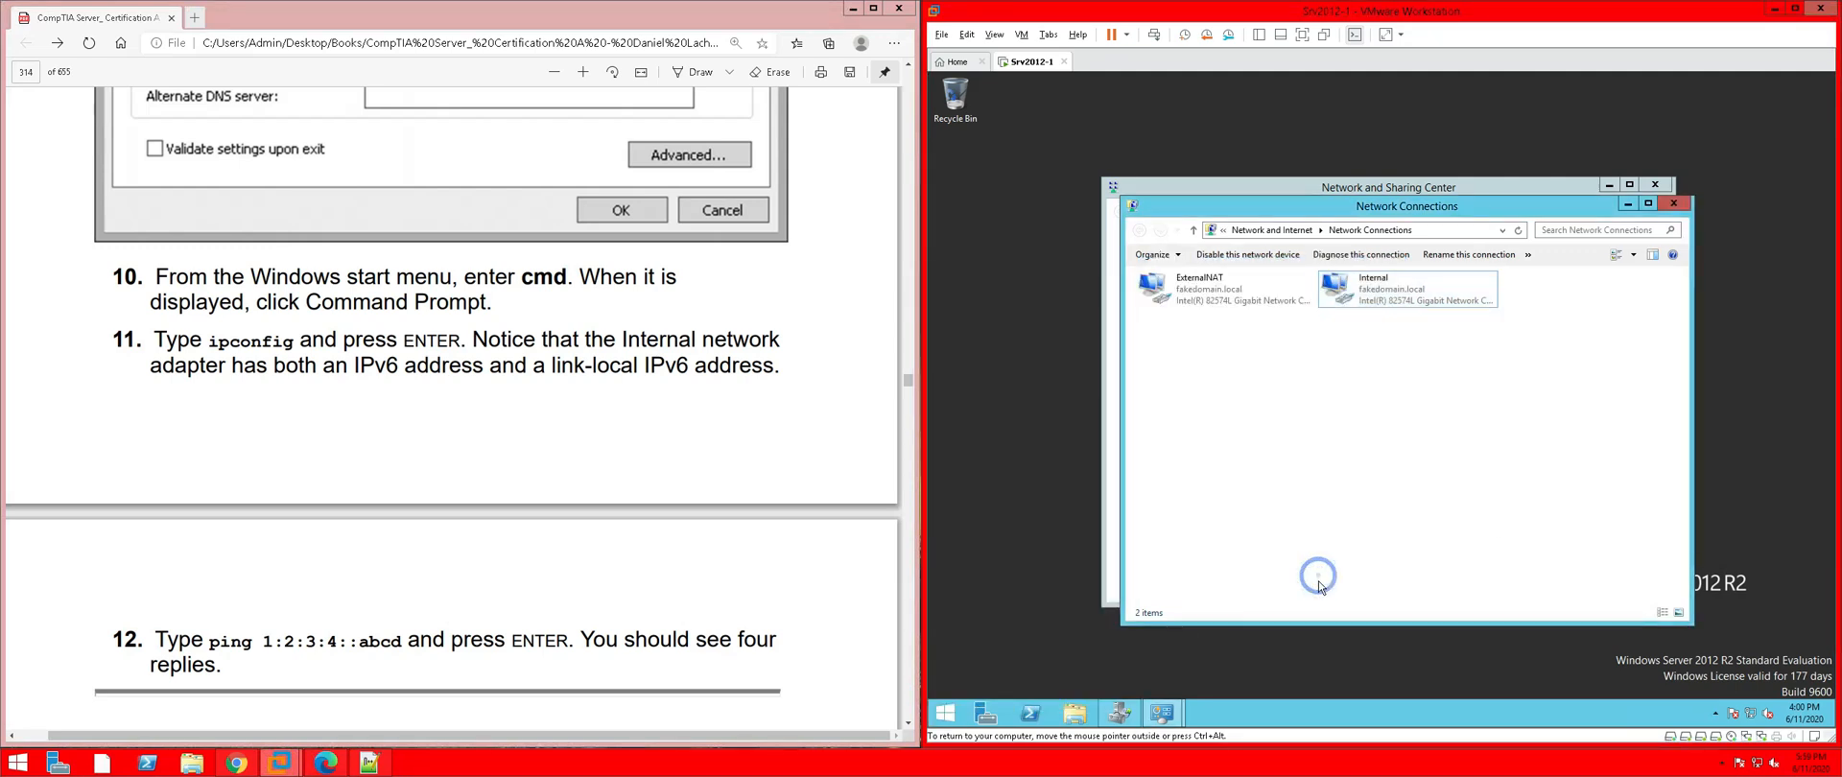
{"action": "left_click", "coordinate": [1674, 203]}
{"action": "left_click", "coordinate": [1655, 184]}
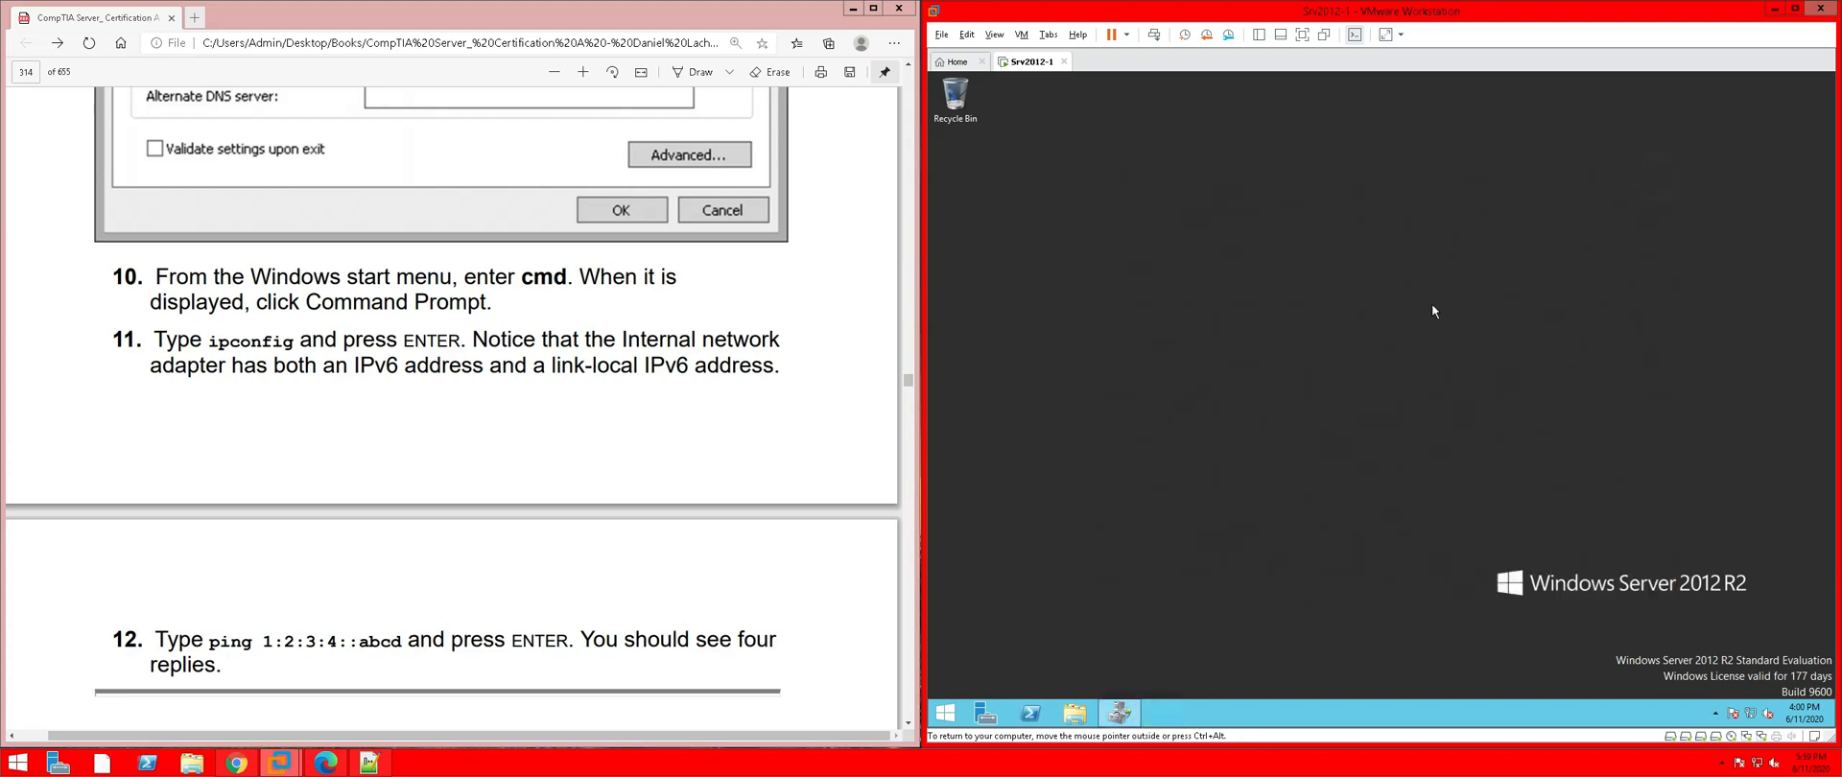
Open an administrator Command Prompt on Srv2012-1 and run ipconfig.exe
{"action": "right_click", "coordinate": [958, 715]}
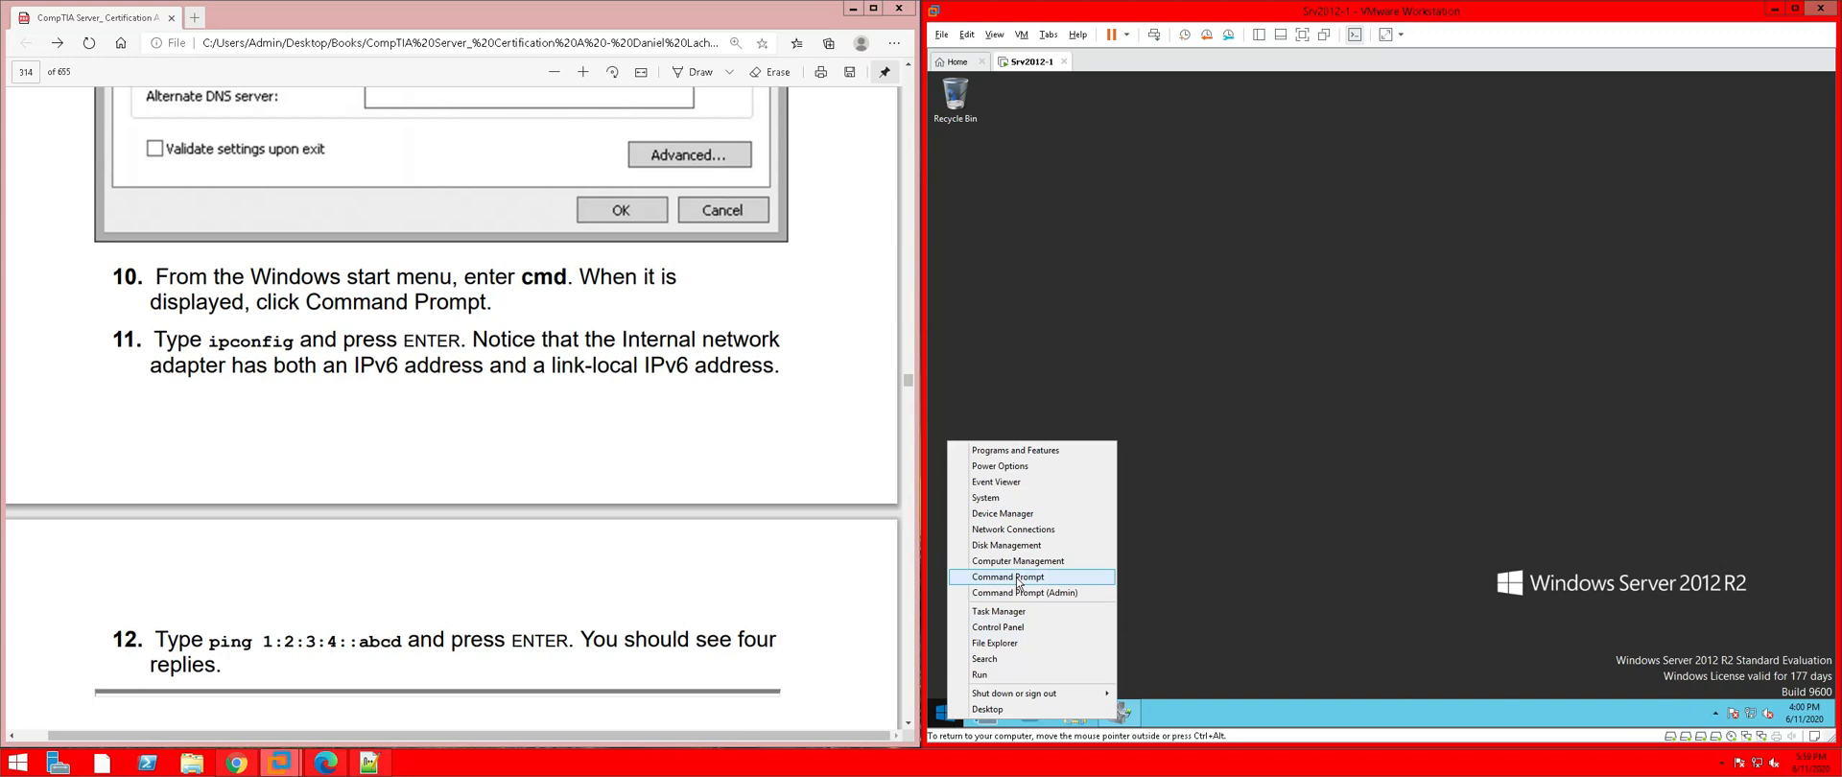
{"action": "left_click", "coordinate": [1020, 592]}
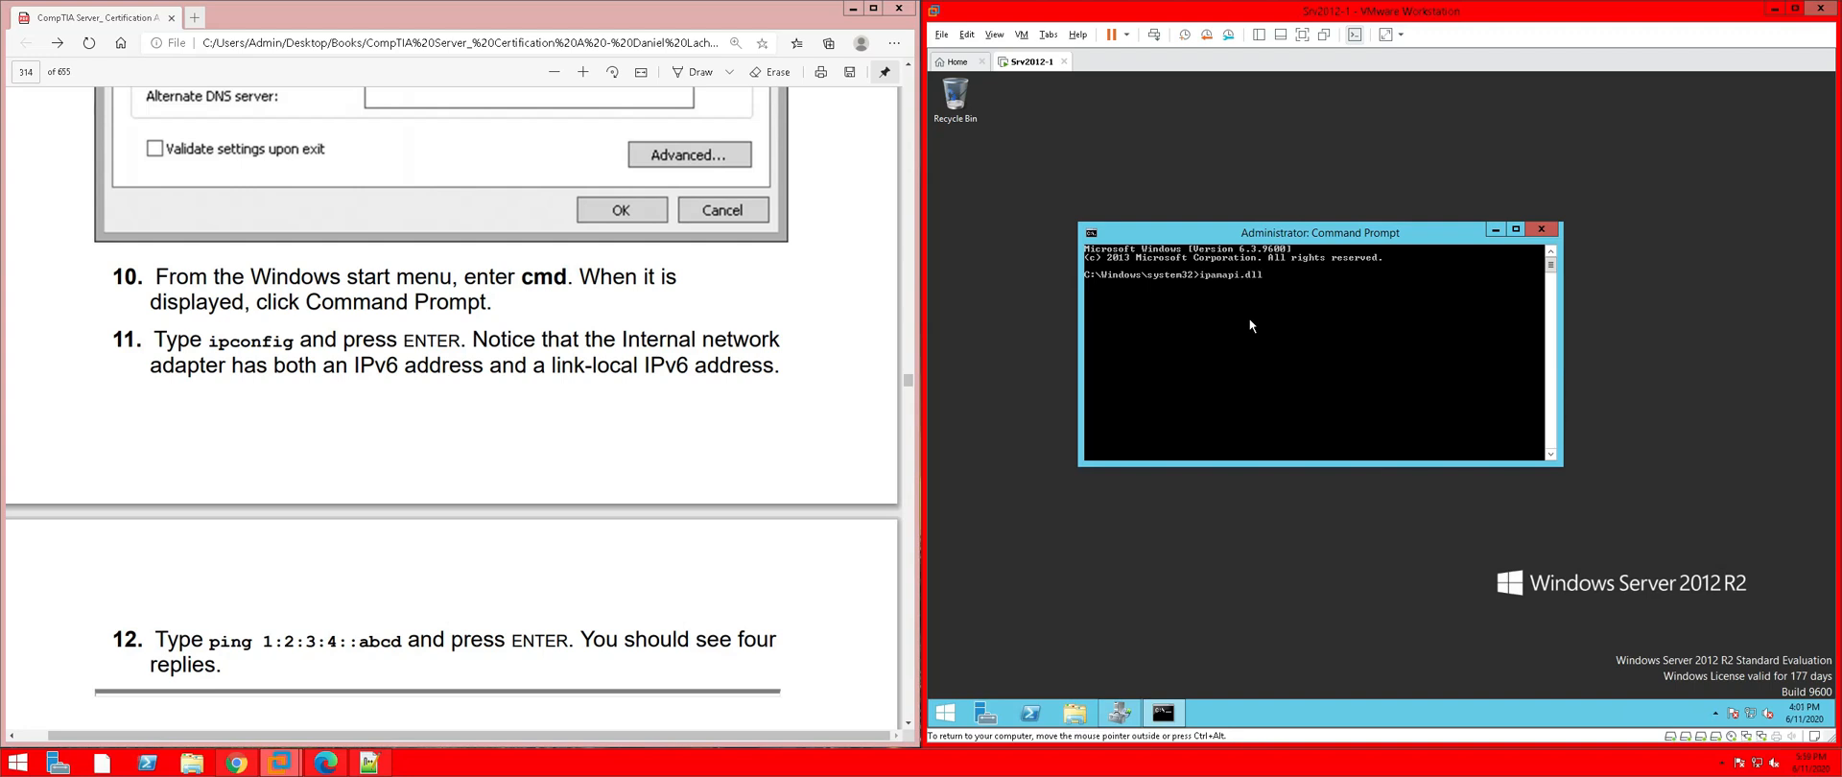
{"action": "type", "text": "ipconfig.exe"}
{"action": "key", "text": "Return"}
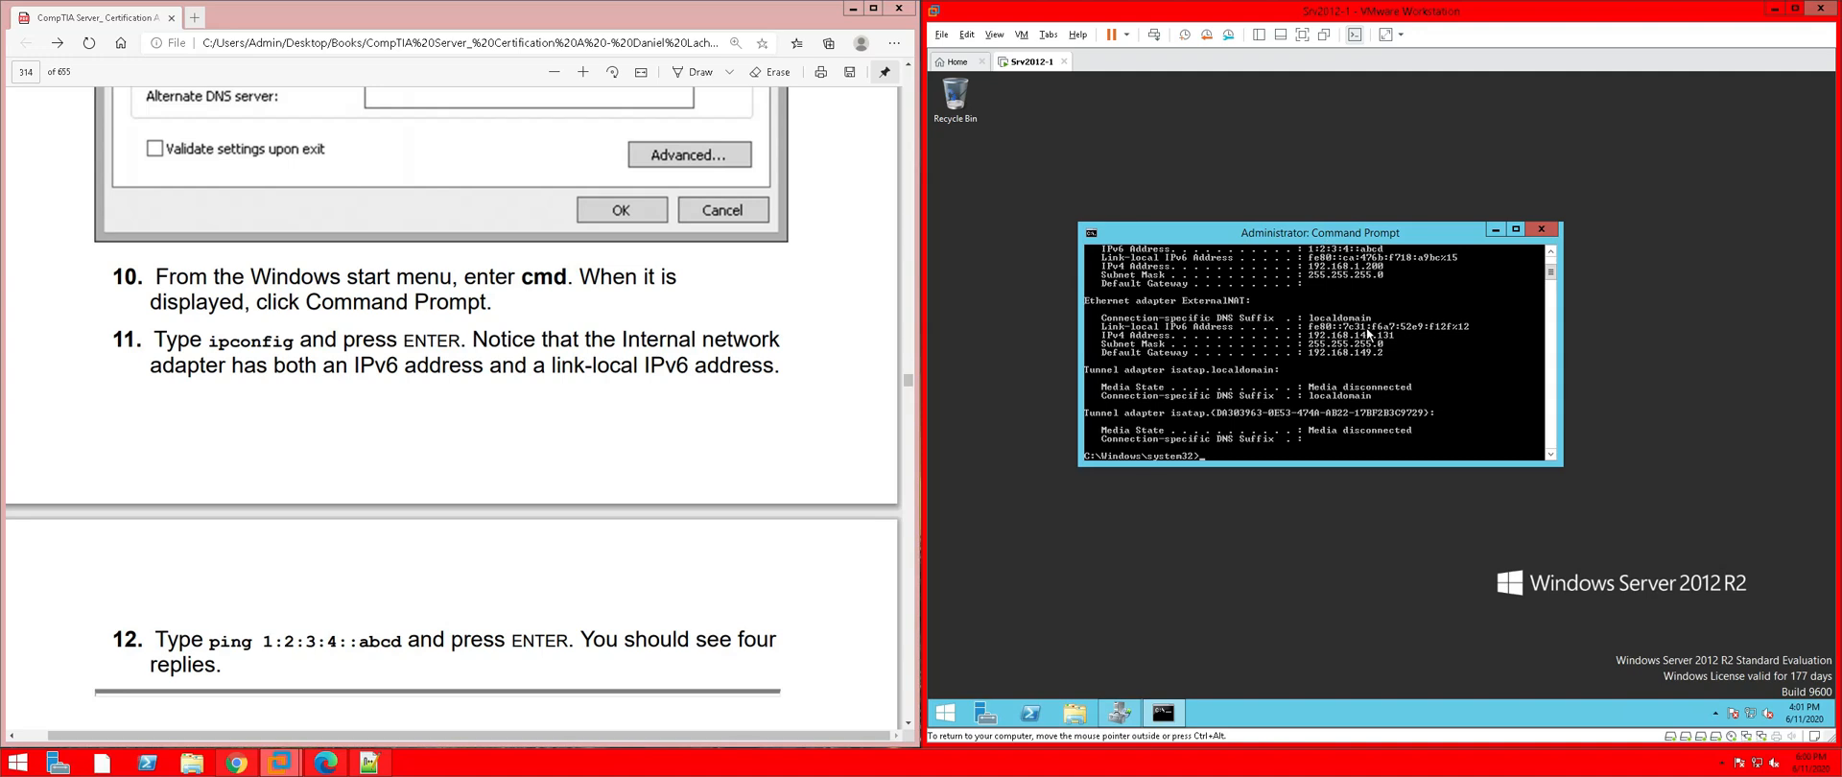
Review the ipconfig output, then ping 1:2:3:4::abcd to get four replies
{"action": "scroll", "coordinate": [1367, 334], "scroll_direction": "up", "scroll_amount": 3}
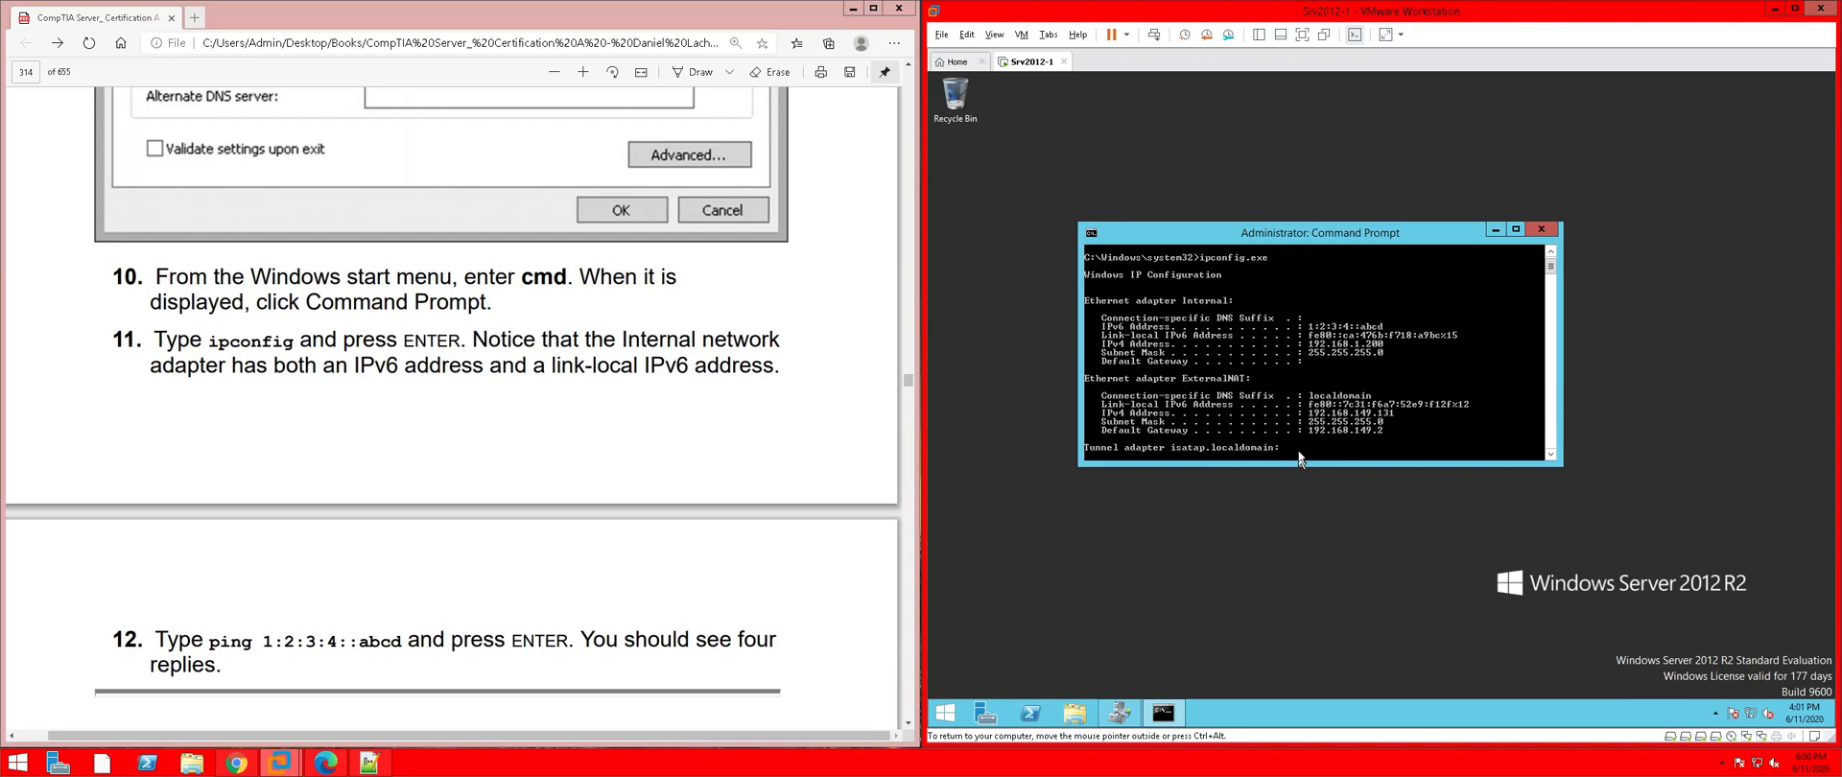
{"action": "scroll", "coordinate": [1352, 416], "scroll_direction": "down", "scroll_amount": 6}
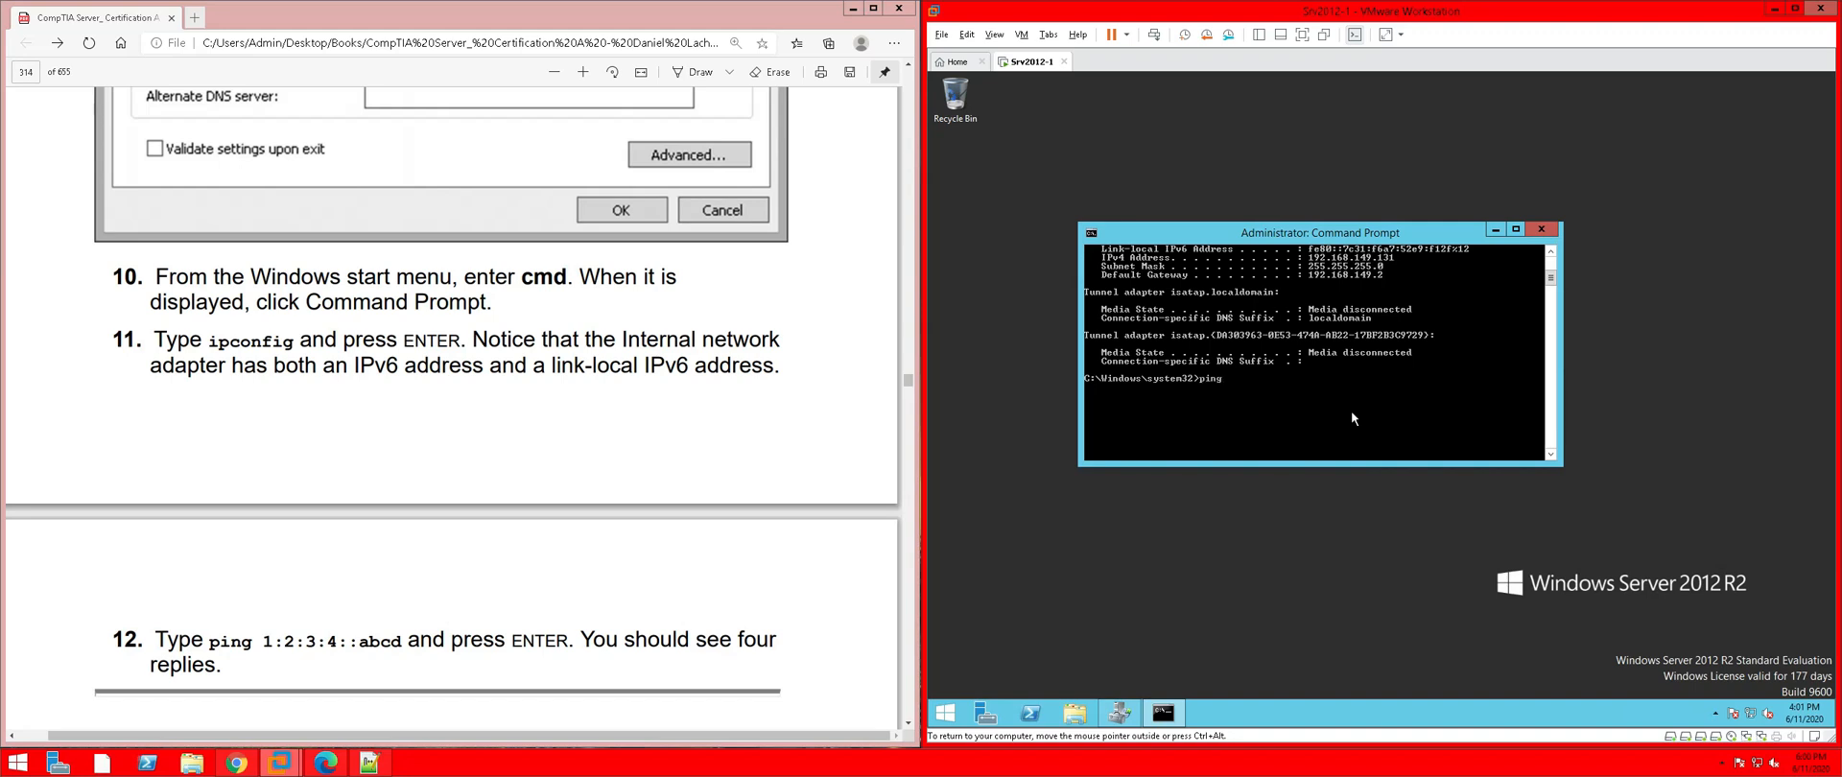
{"action": "type", "text": "2"}
{"action": "type", "text": ":2:3:4::abcd"}
{"action": "key", "text": "Return"}
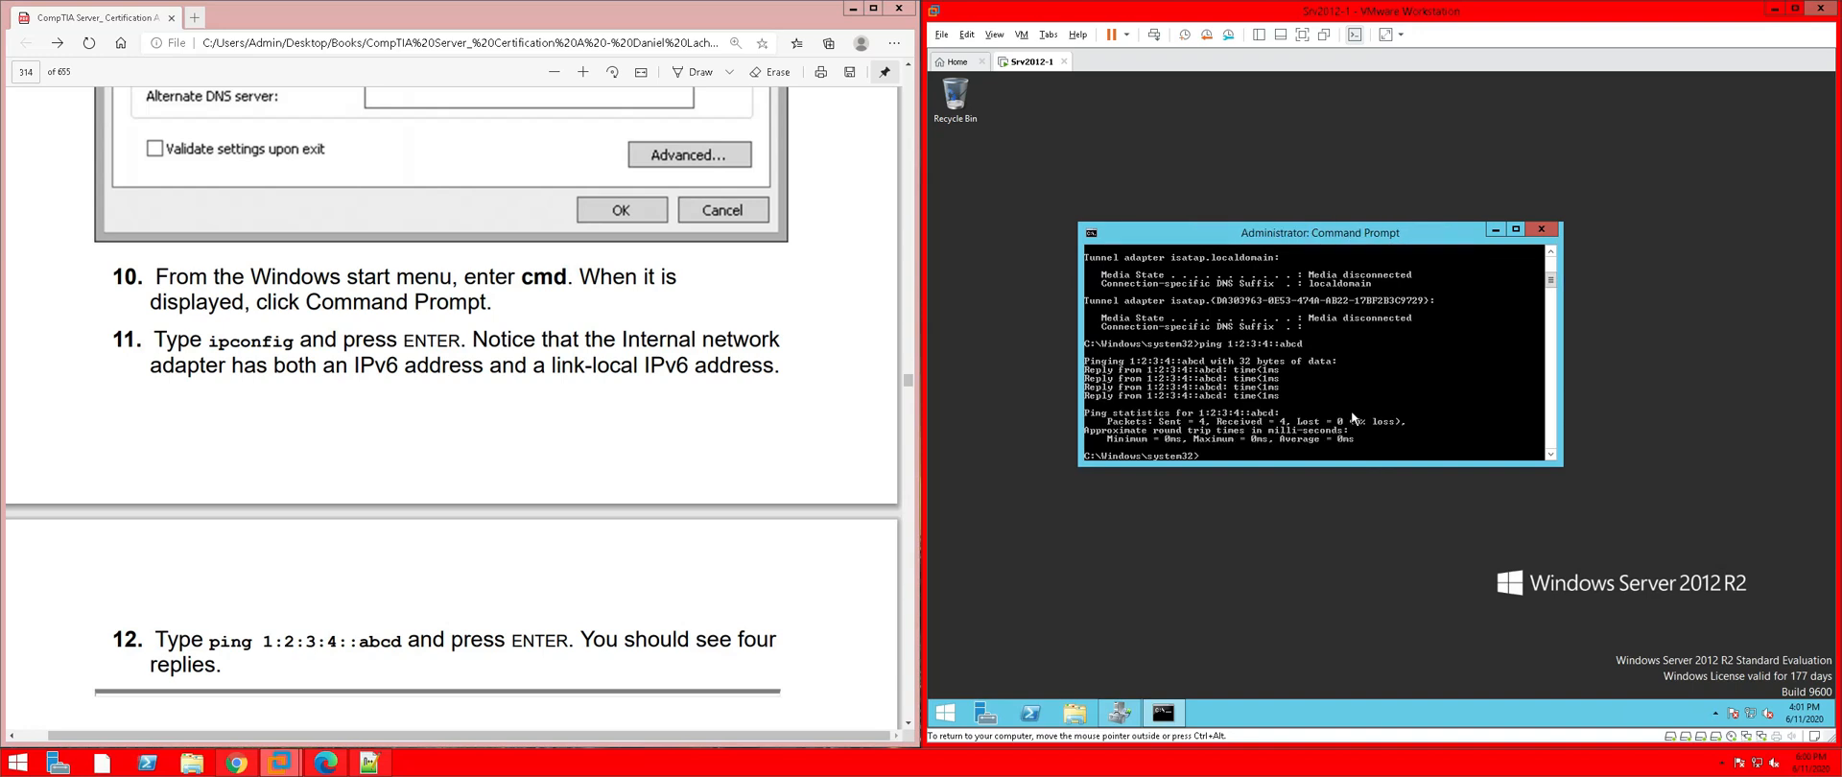
Highlight step 12 of the lab PDF in pink
{"action": "left_click", "coordinate": [730, 608]}
{"action": "scroll", "coordinate": [730, 608], "scroll_direction": "down", "scroll_amount": 1}
{"action": "scroll", "coordinate": [726, 608], "scroll_direction": "down", "scroll_amount": 4}
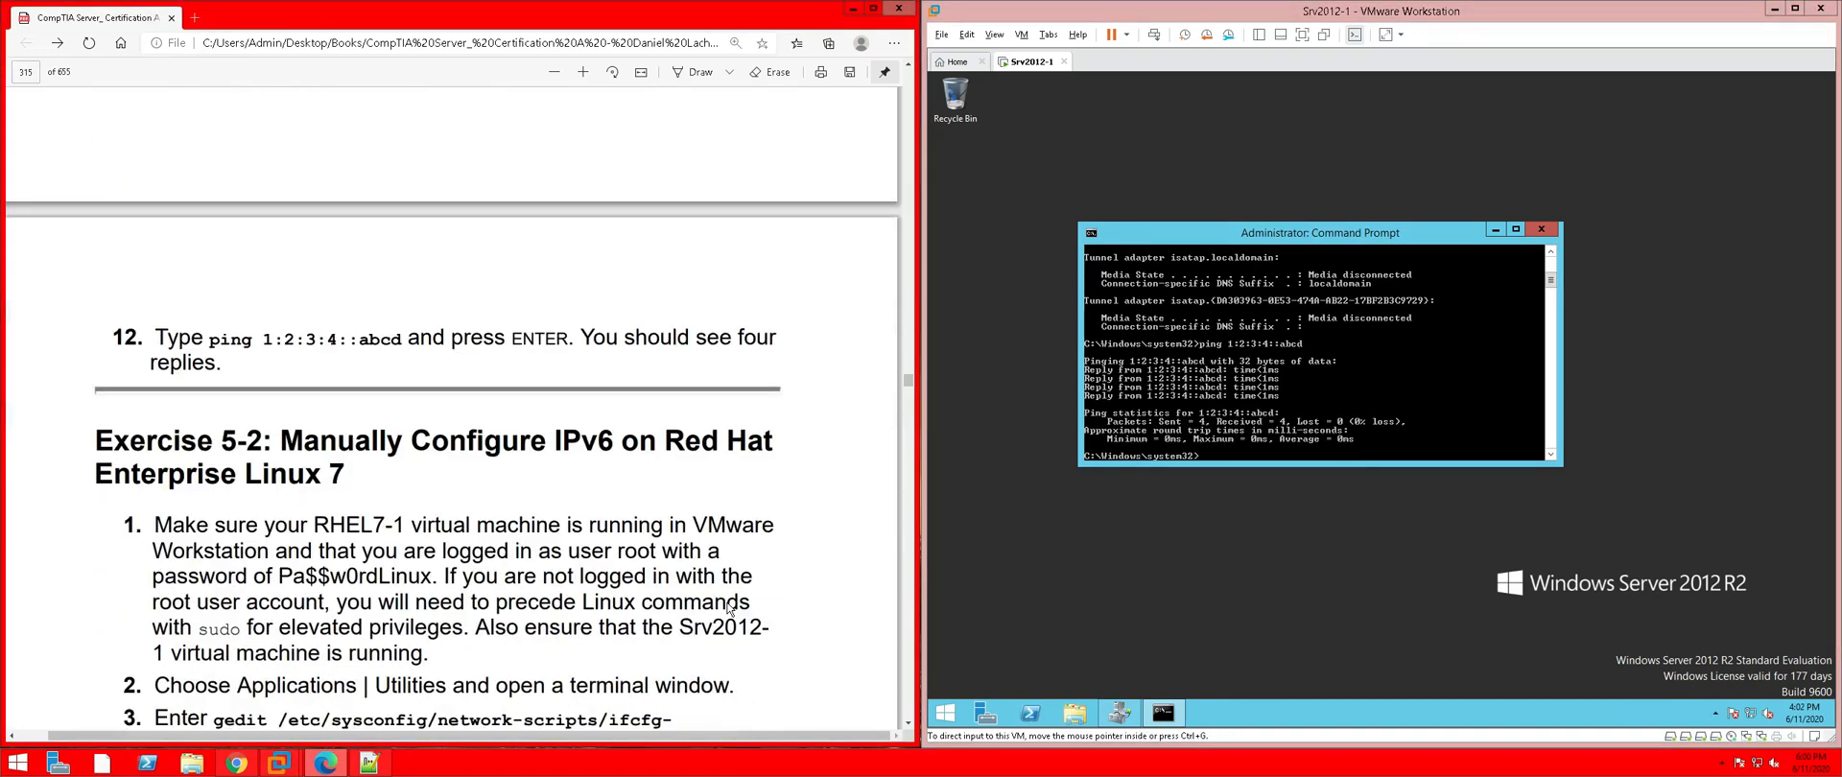
{"action": "left_click_drag", "start_coordinate": [788, 134], "coordinate": [577, 135]}
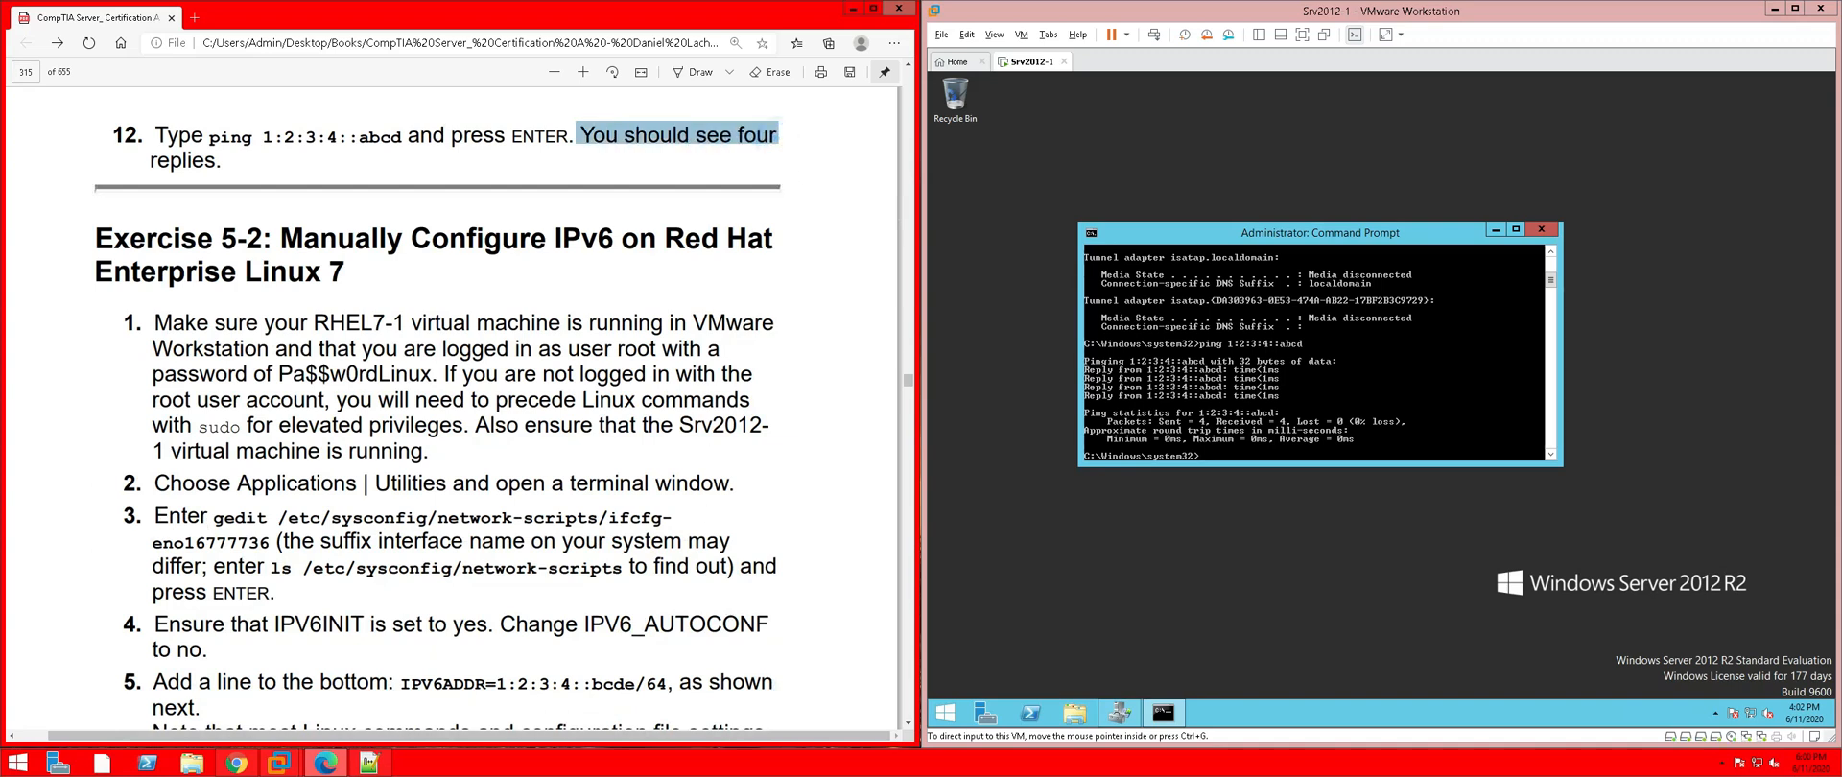
{"action": "left_click", "coordinate": [239, 165]}
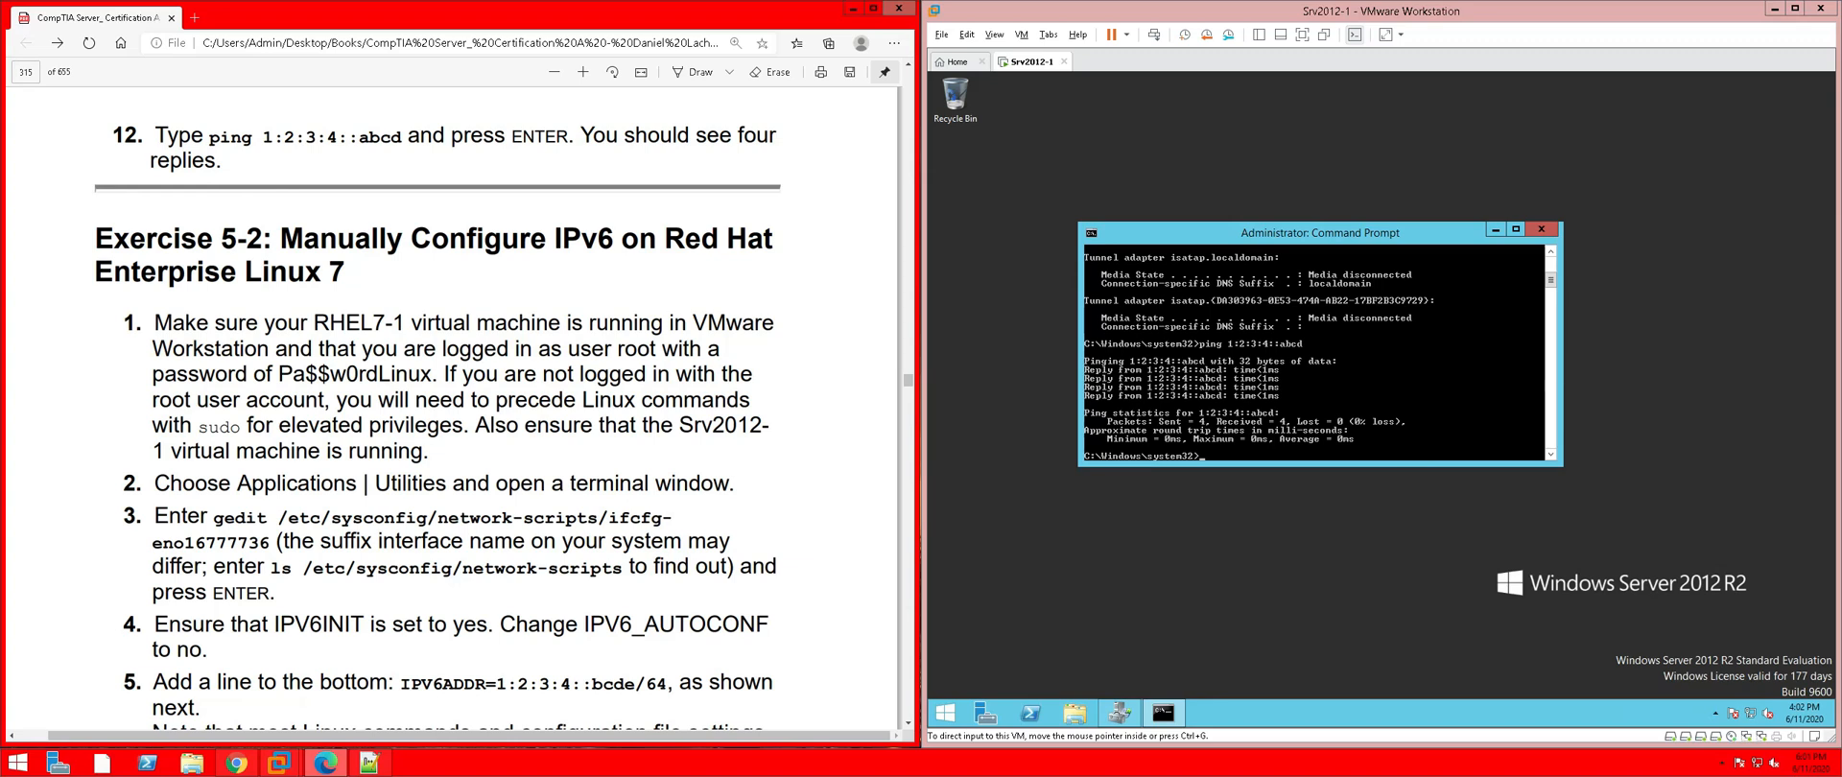
{"action": "left_click_drag", "start_coordinate": [223, 165], "coordinate": [120, 136]}
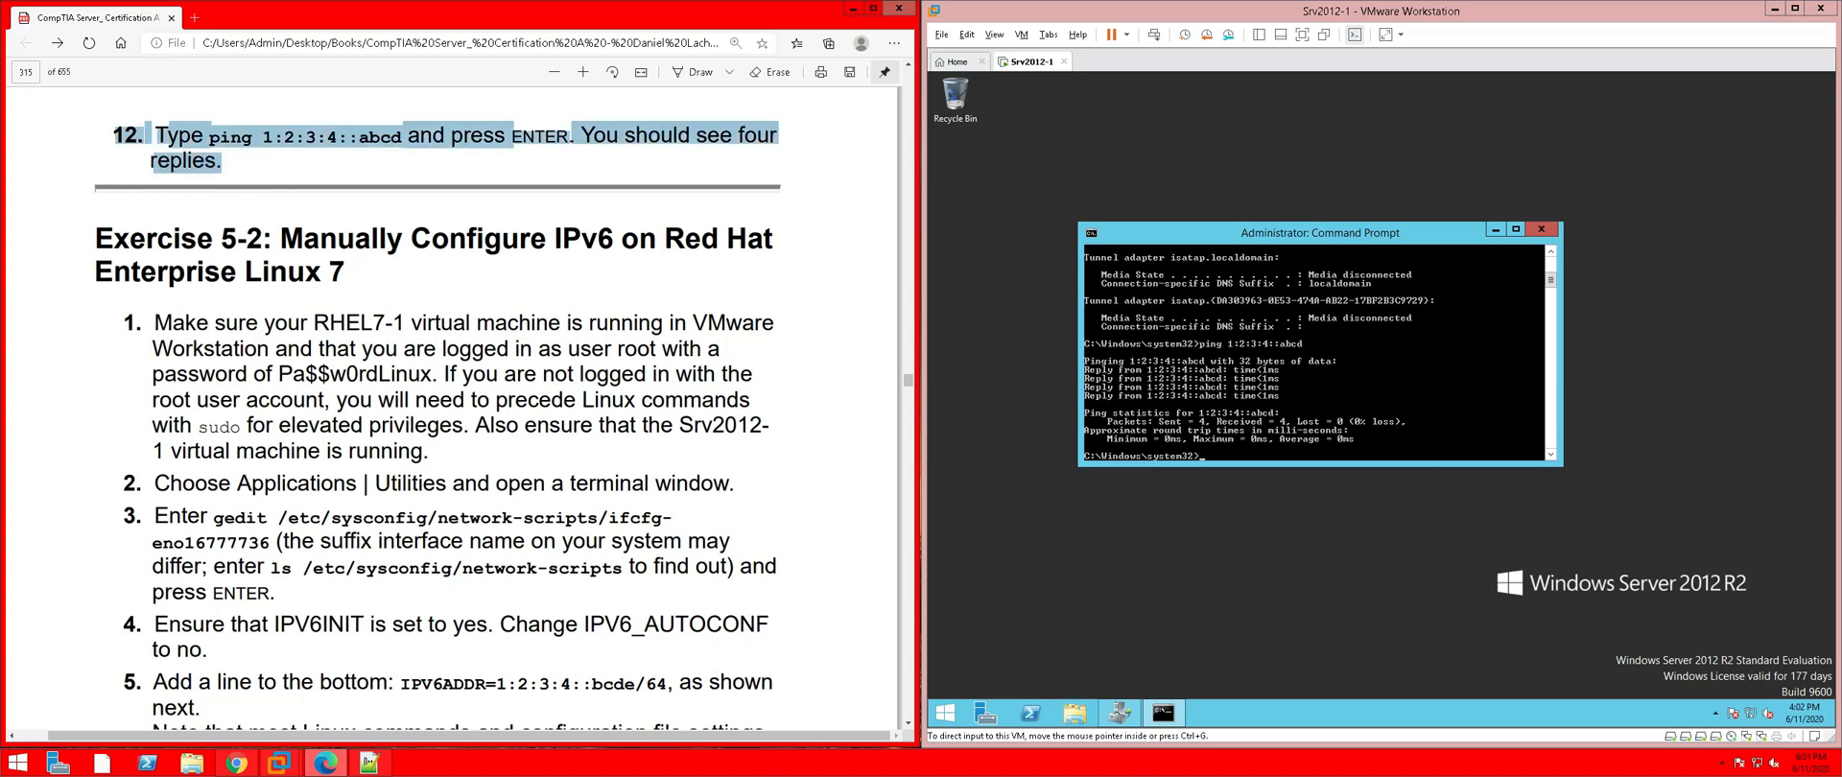
{"action": "right_click", "coordinate": [176, 141]}
{"action": "mouse_move", "coordinate": [480, 151]}
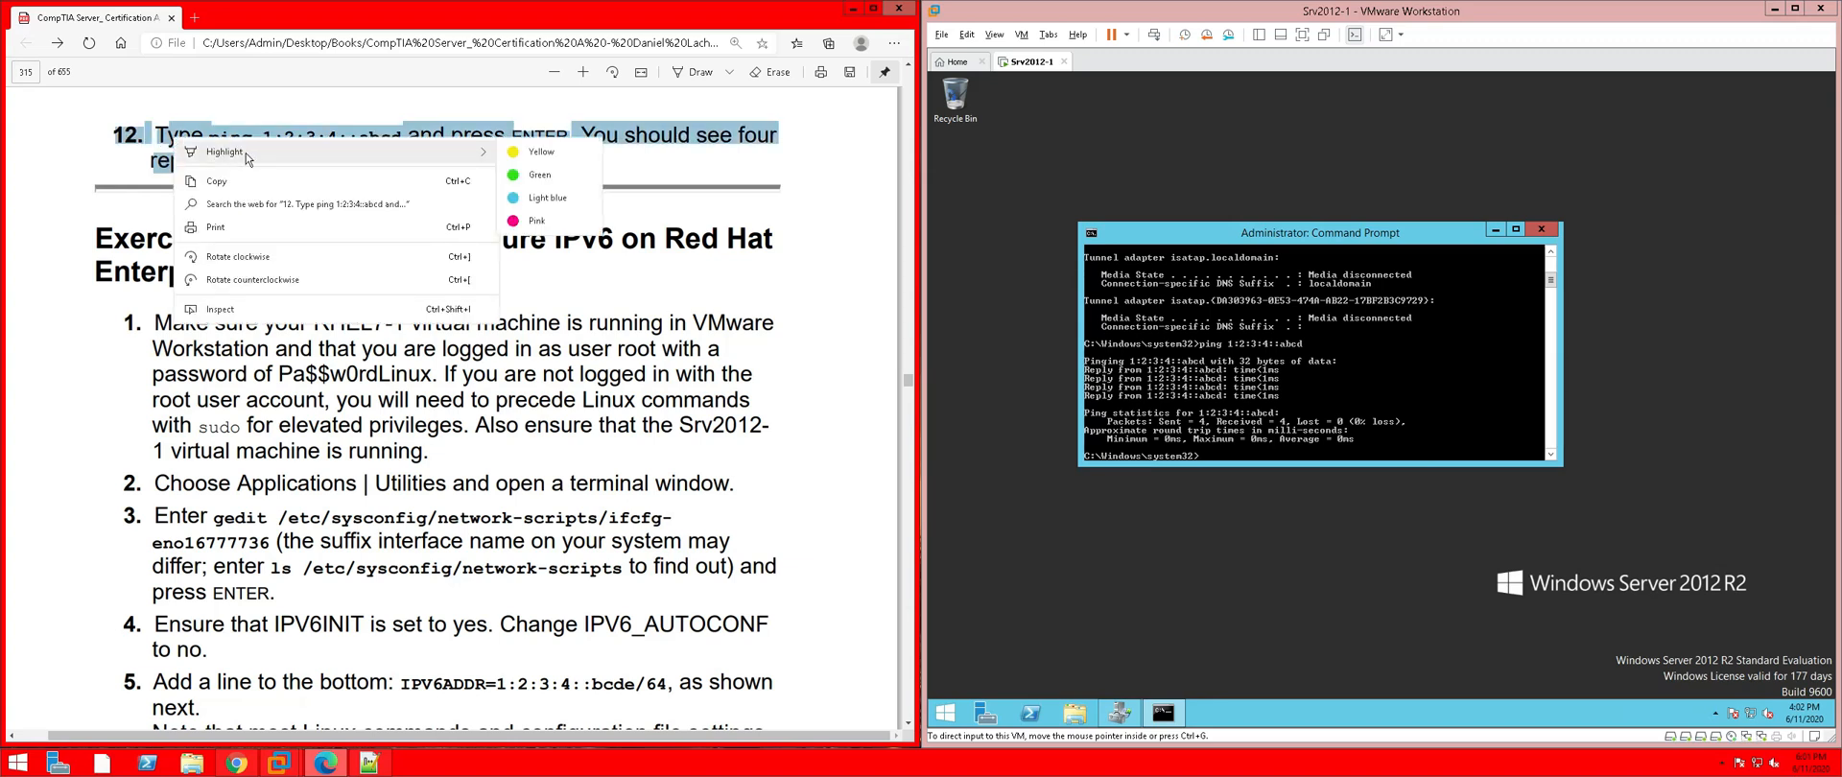
{"action": "left_click", "coordinate": [511, 222]}
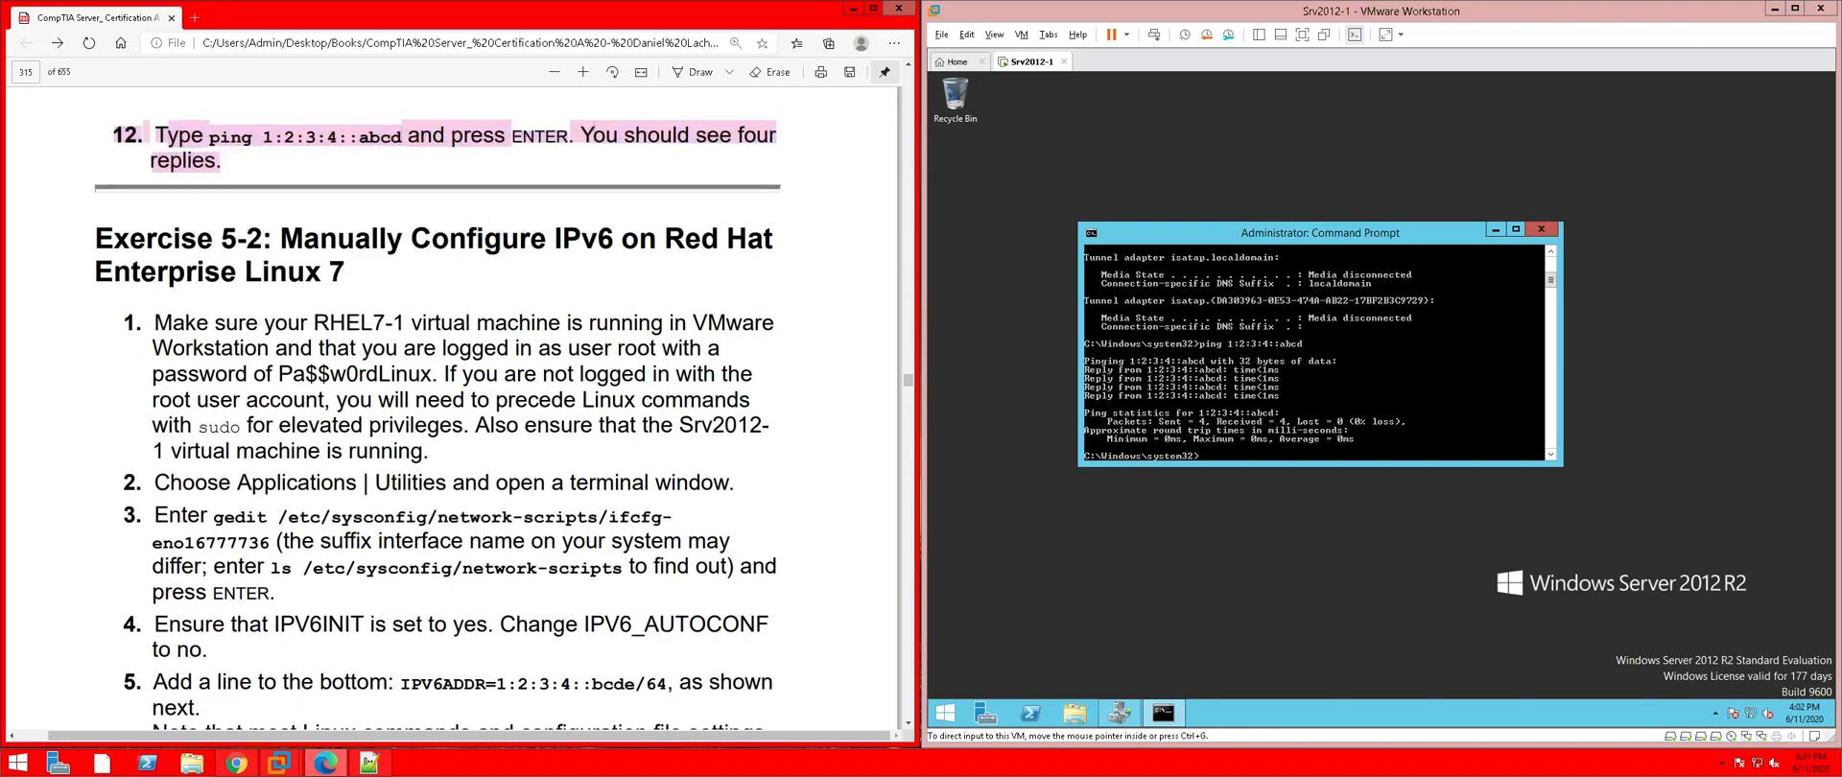
Scroll to Exercise 5-2 on Red Hat Enterprise Linux 7 and read step 1
{"action": "scroll", "coordinate": [325, 291], "scroll_direction": "down", "scroll_amount": 1}
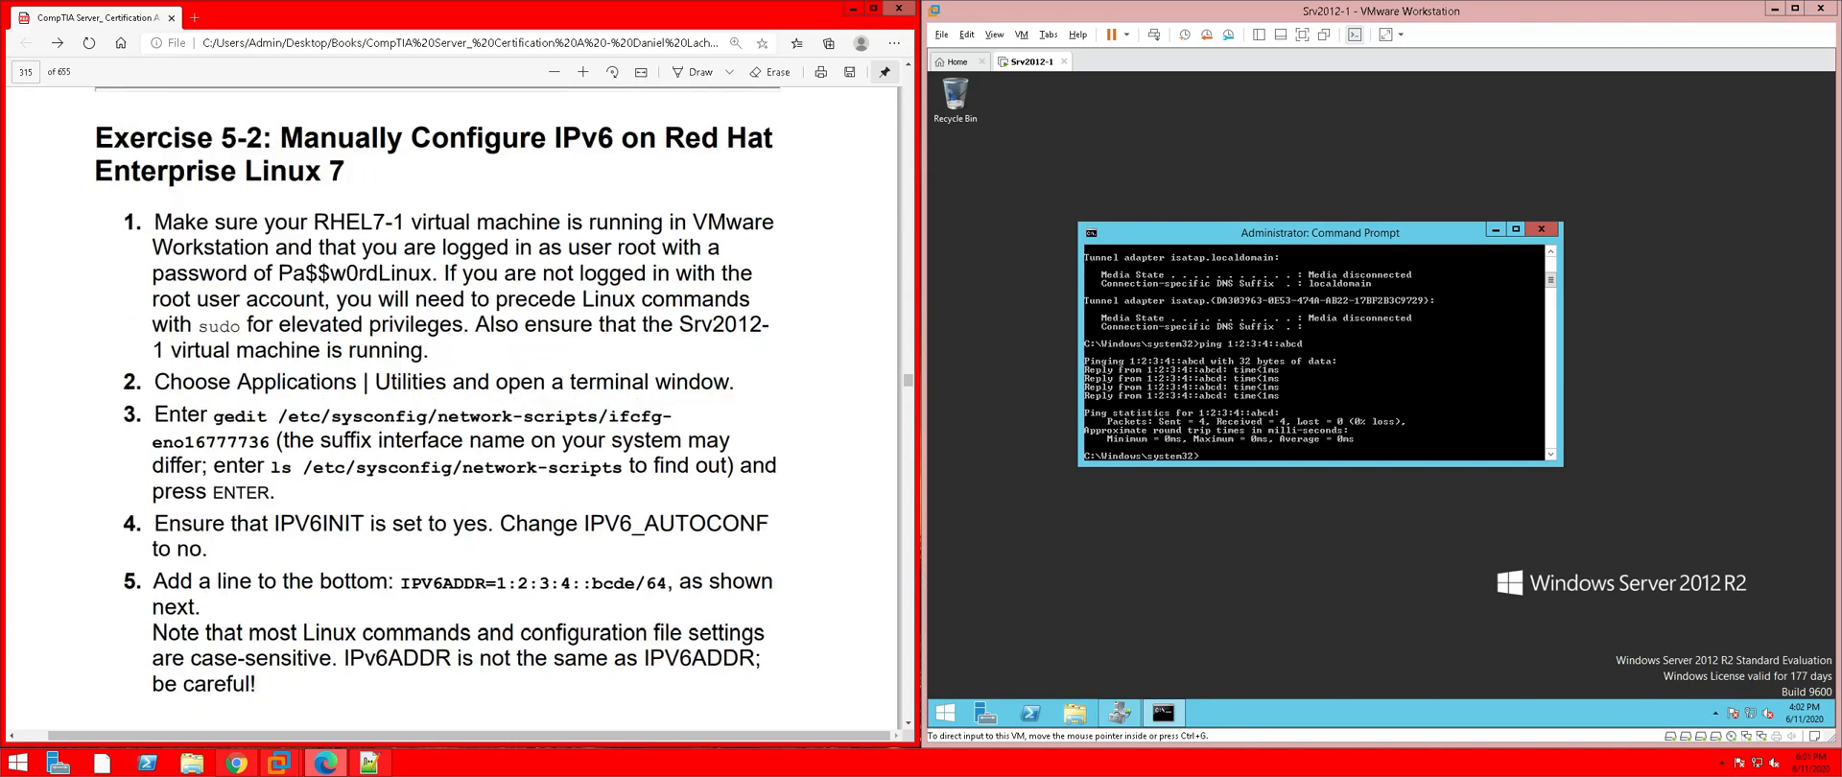
{"action": "left_click_drag", "start_coordinate": [248, 173], "coordinate": [344, 173]}
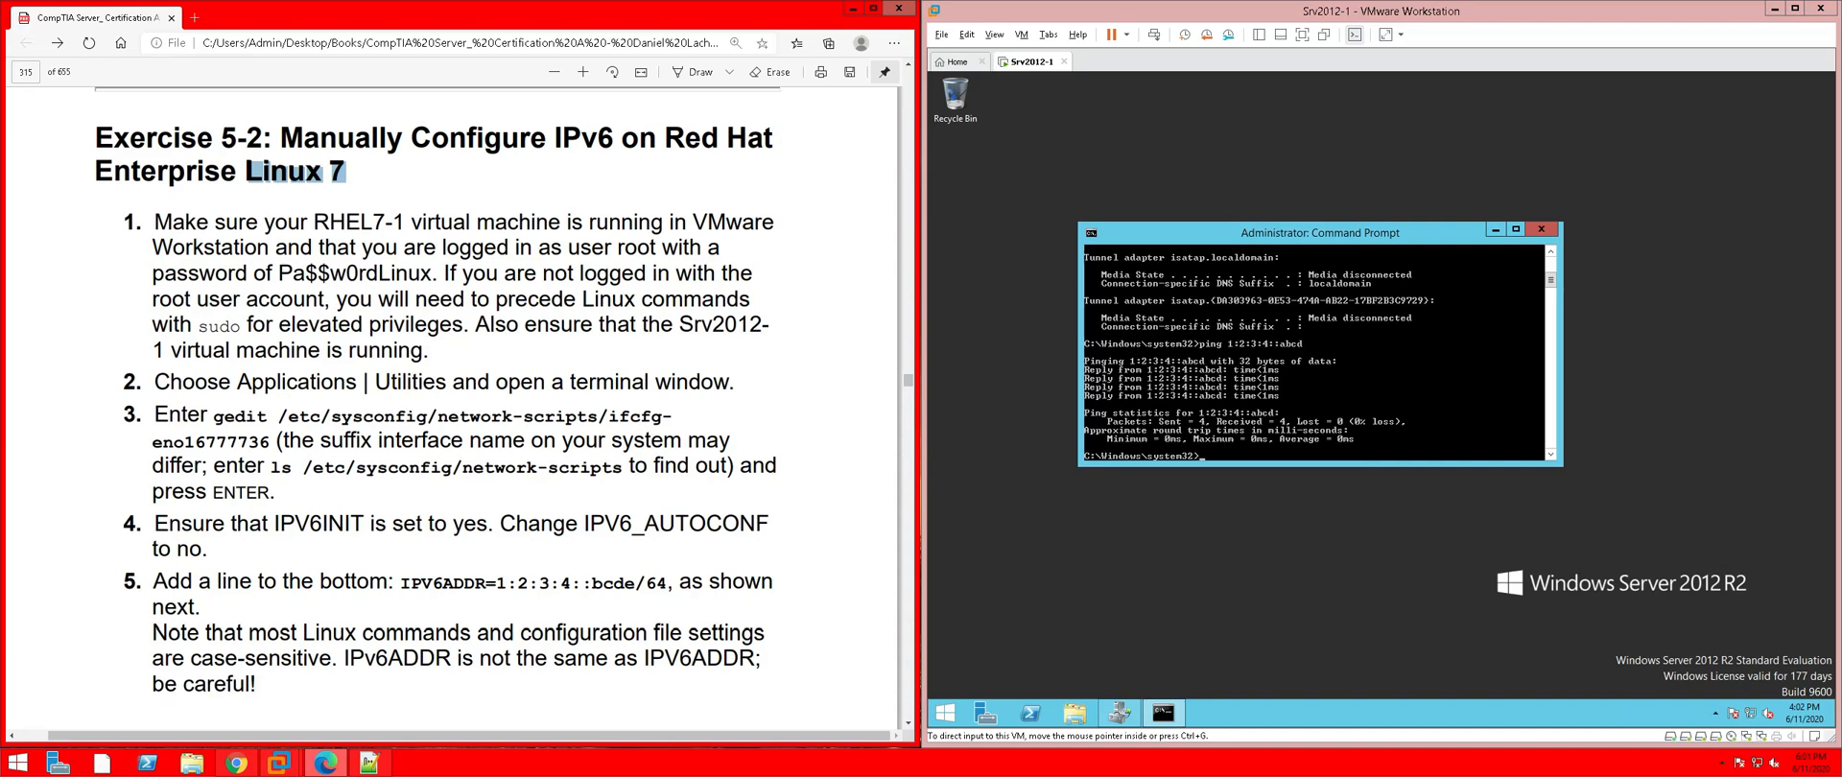
{"action": "left_click_drag", "start_coordinate": [570, 246], "coordinate": [656, 246]}
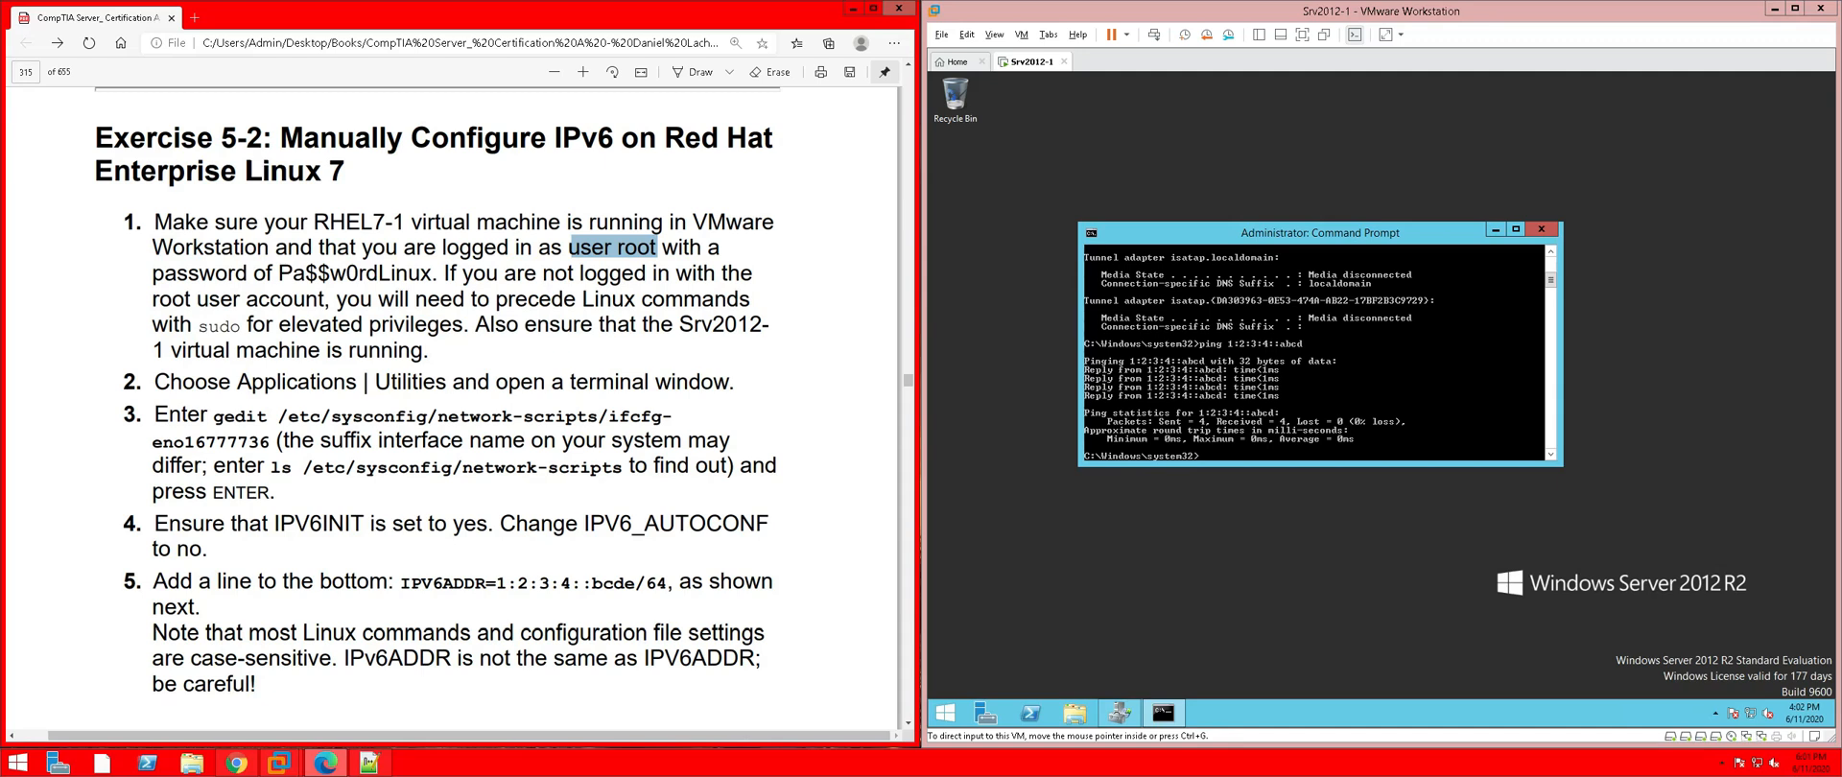
{"action": "left_click_drag", "start_coordinate": [196, 326], "coordinate": [248, 326]}
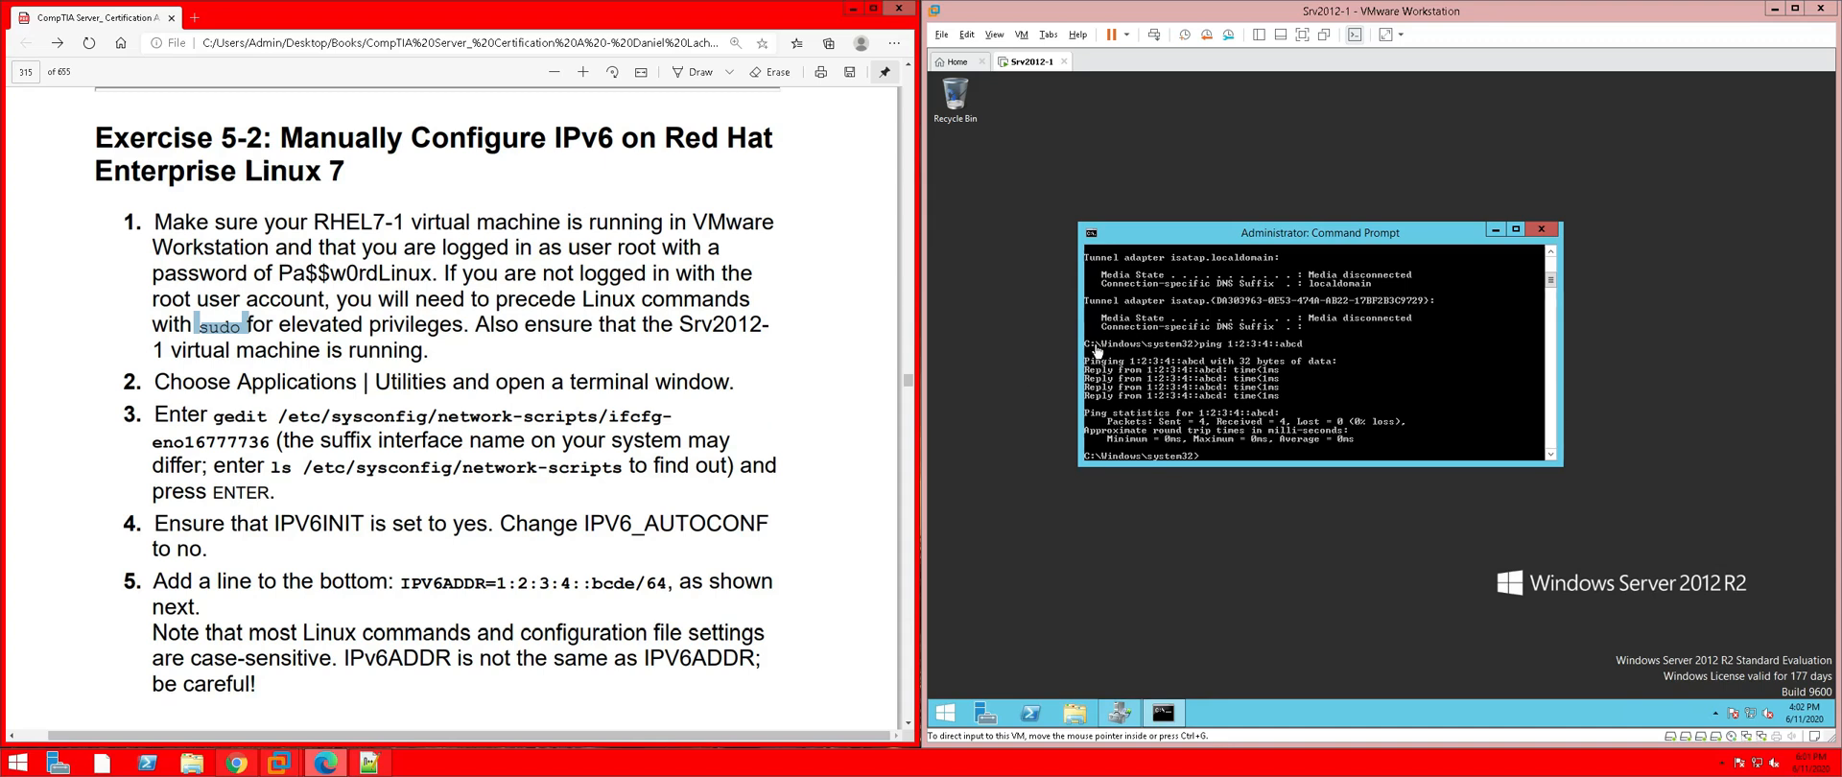
{"action": "left_click", "coordinate": [1545, 233]}
Close Srv2012-1's Command Prompt and its tab, leaving the VM running in background
{"action": "left_click", "coordinate": [1542, 230]}
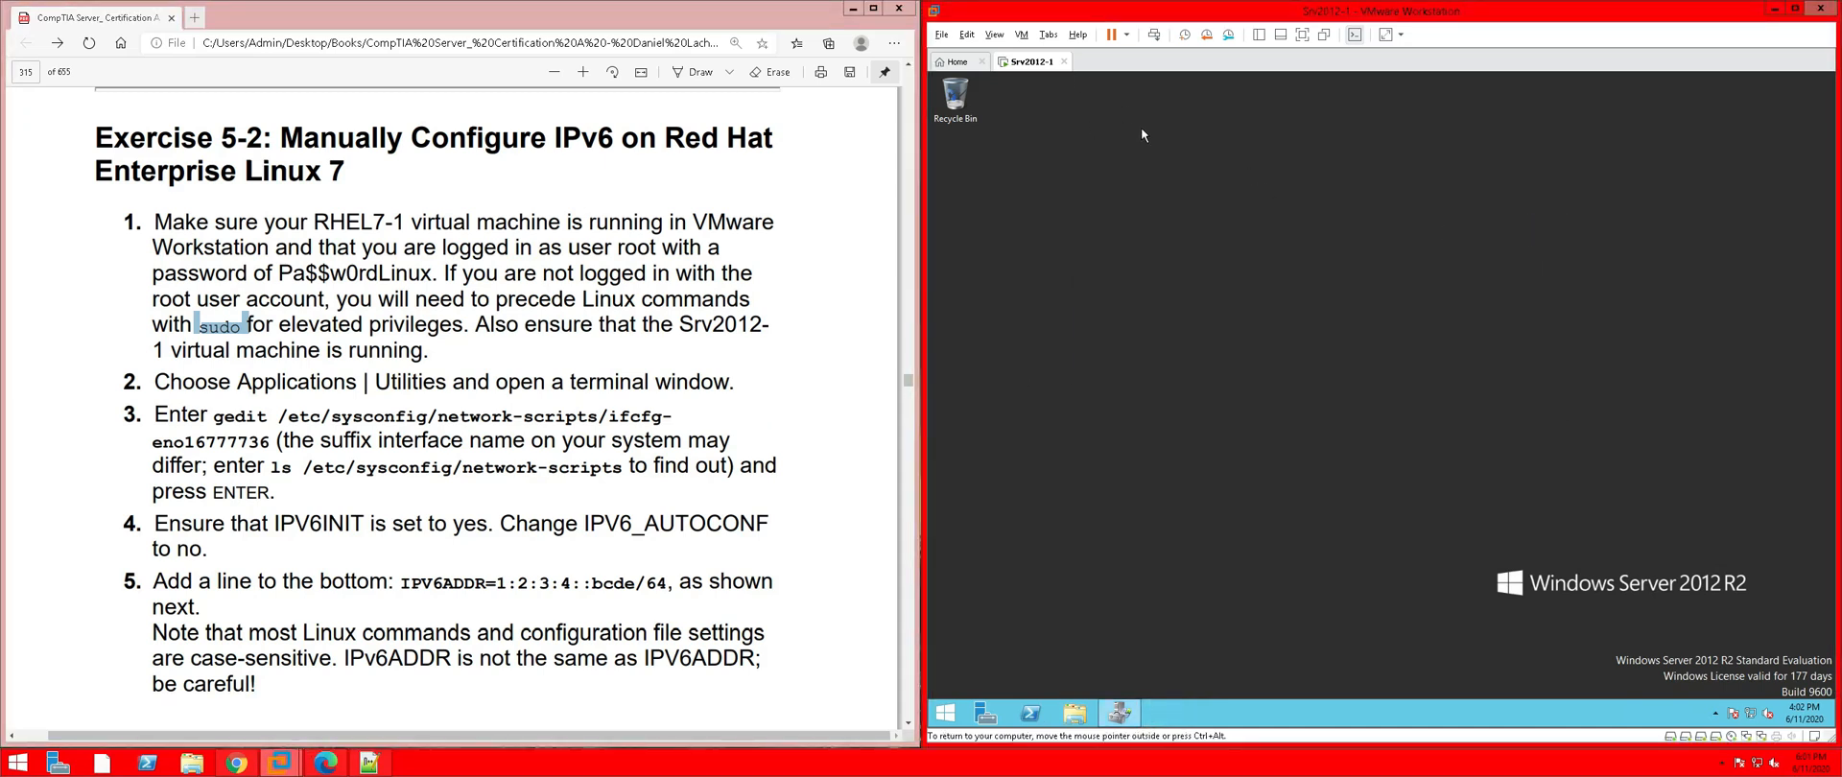
{"action": "left_click", "coordinate": [1064, 63]}
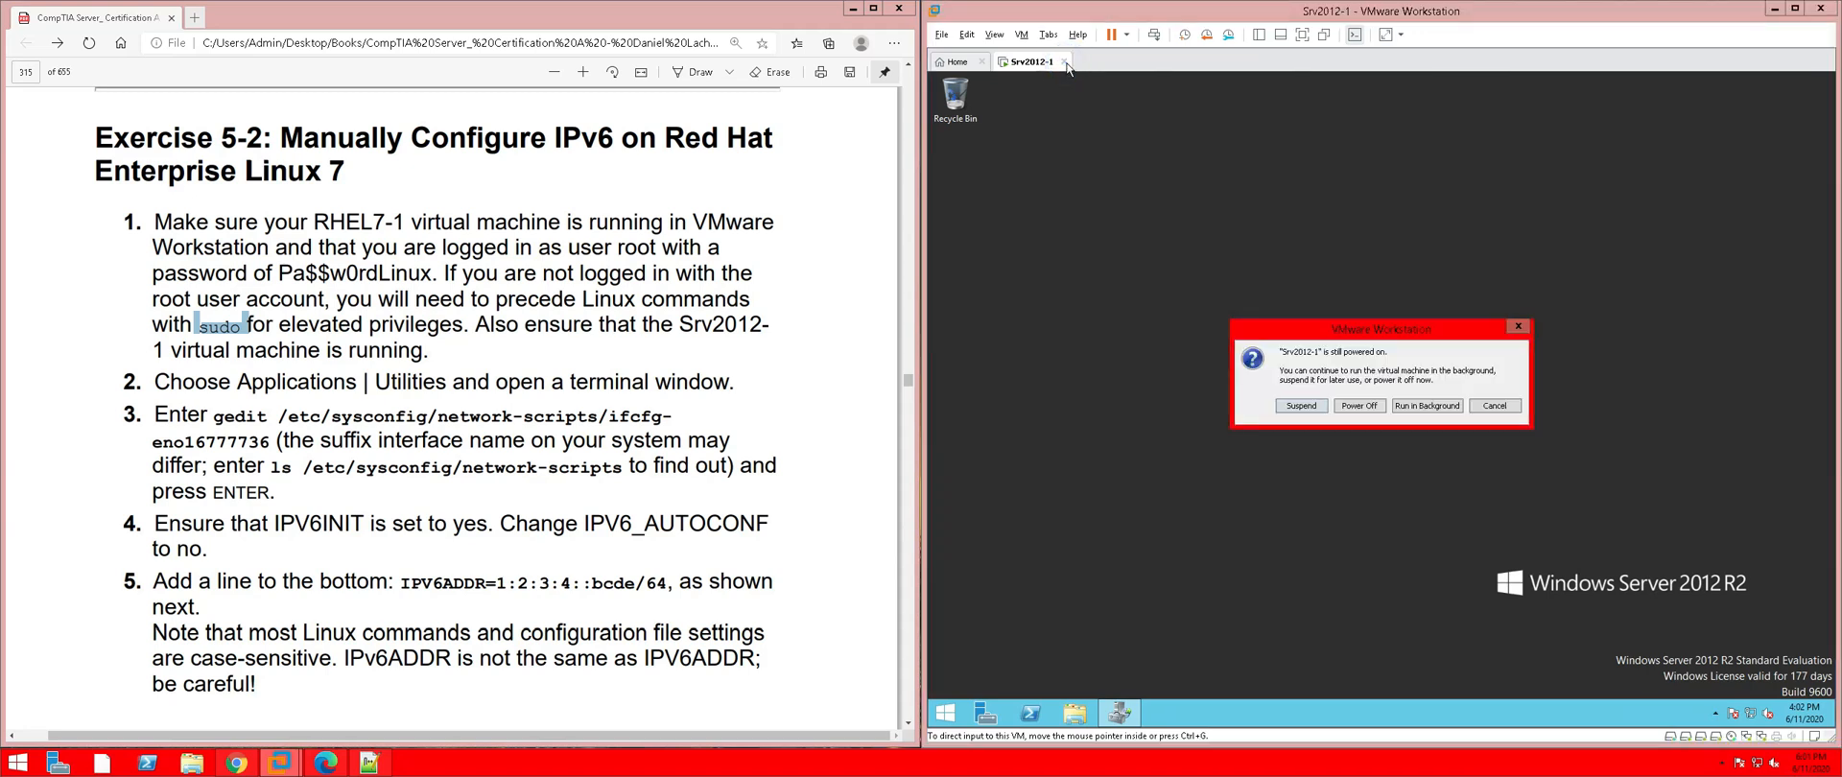
{"action": "left_click", "coordinate": [1447, 406]}
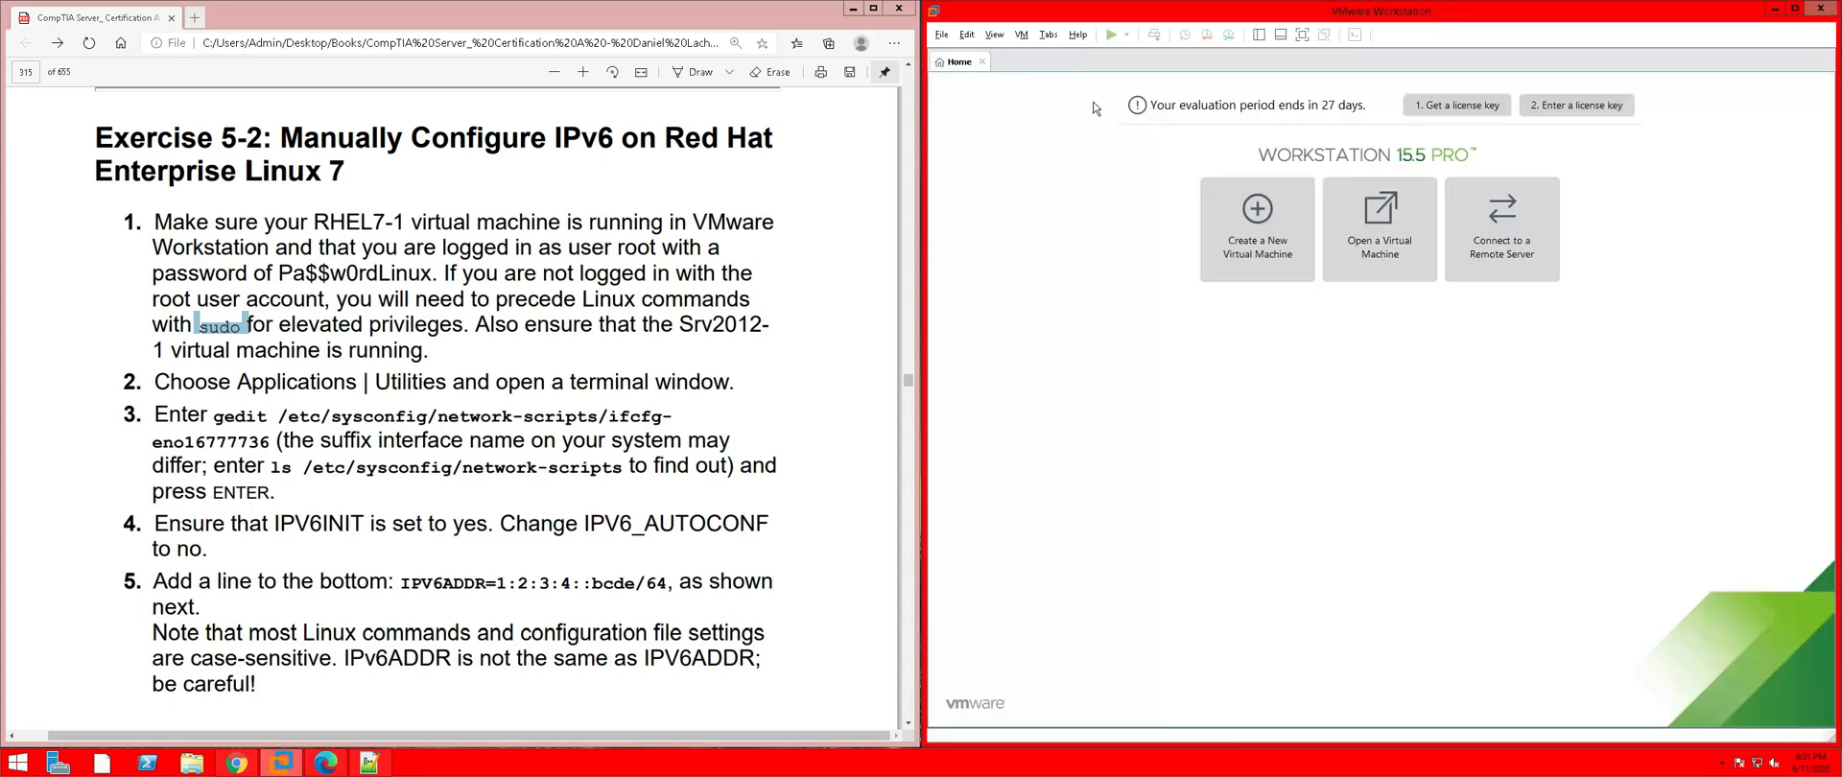
Open the RHEL7-1 virtual machine console from the Library
{"action": "left_click", "coordinate": [1260, 36]}
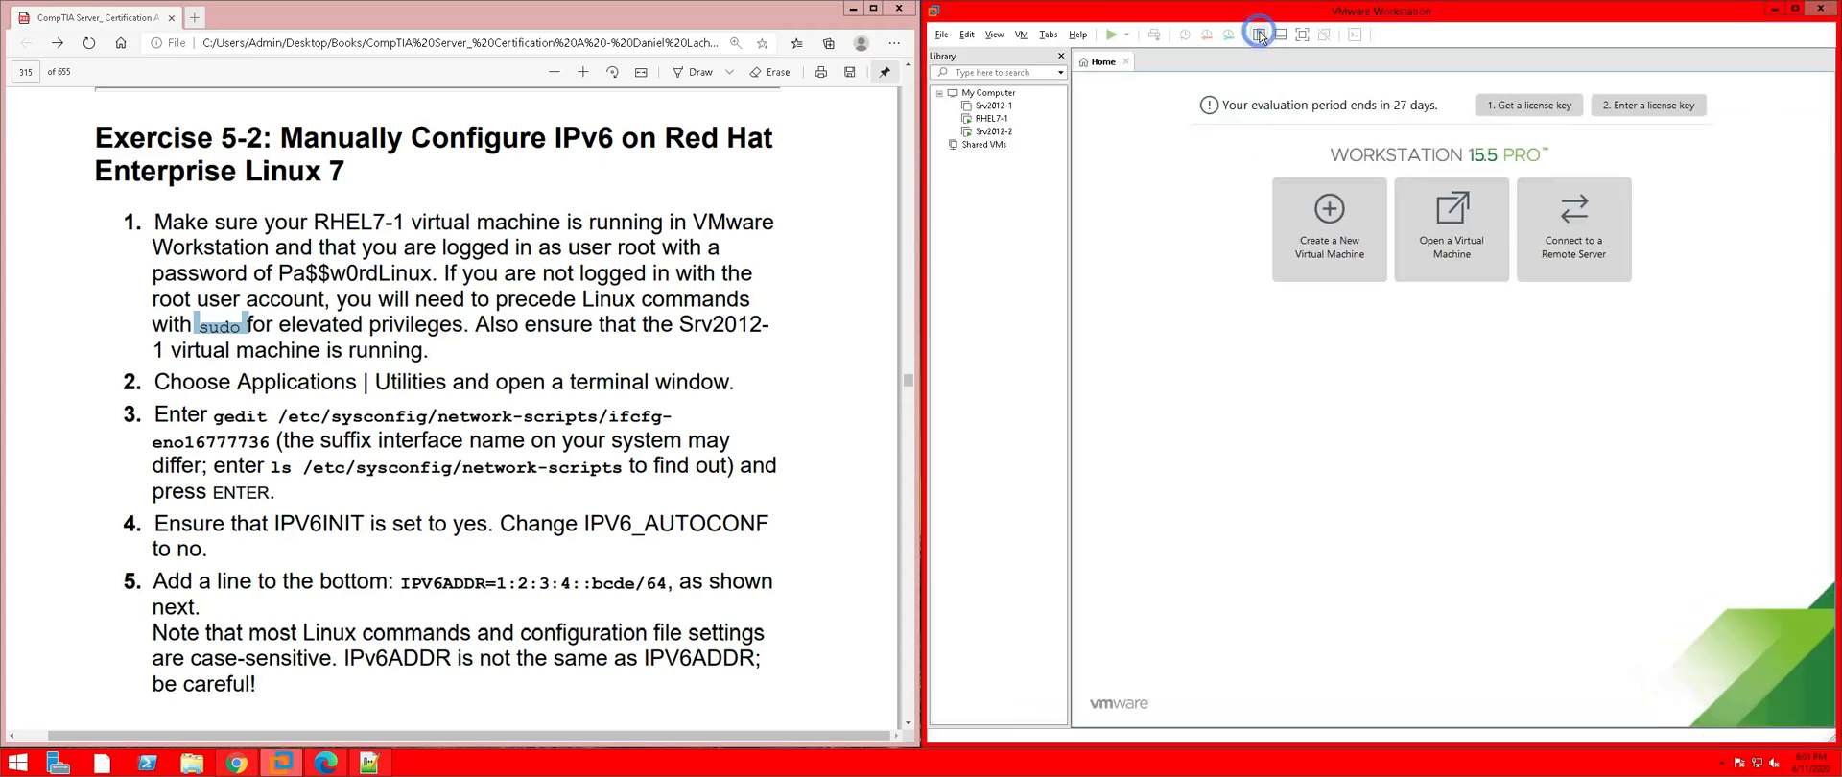
{"action": "left_click", "coordinate": [1003, 111]}
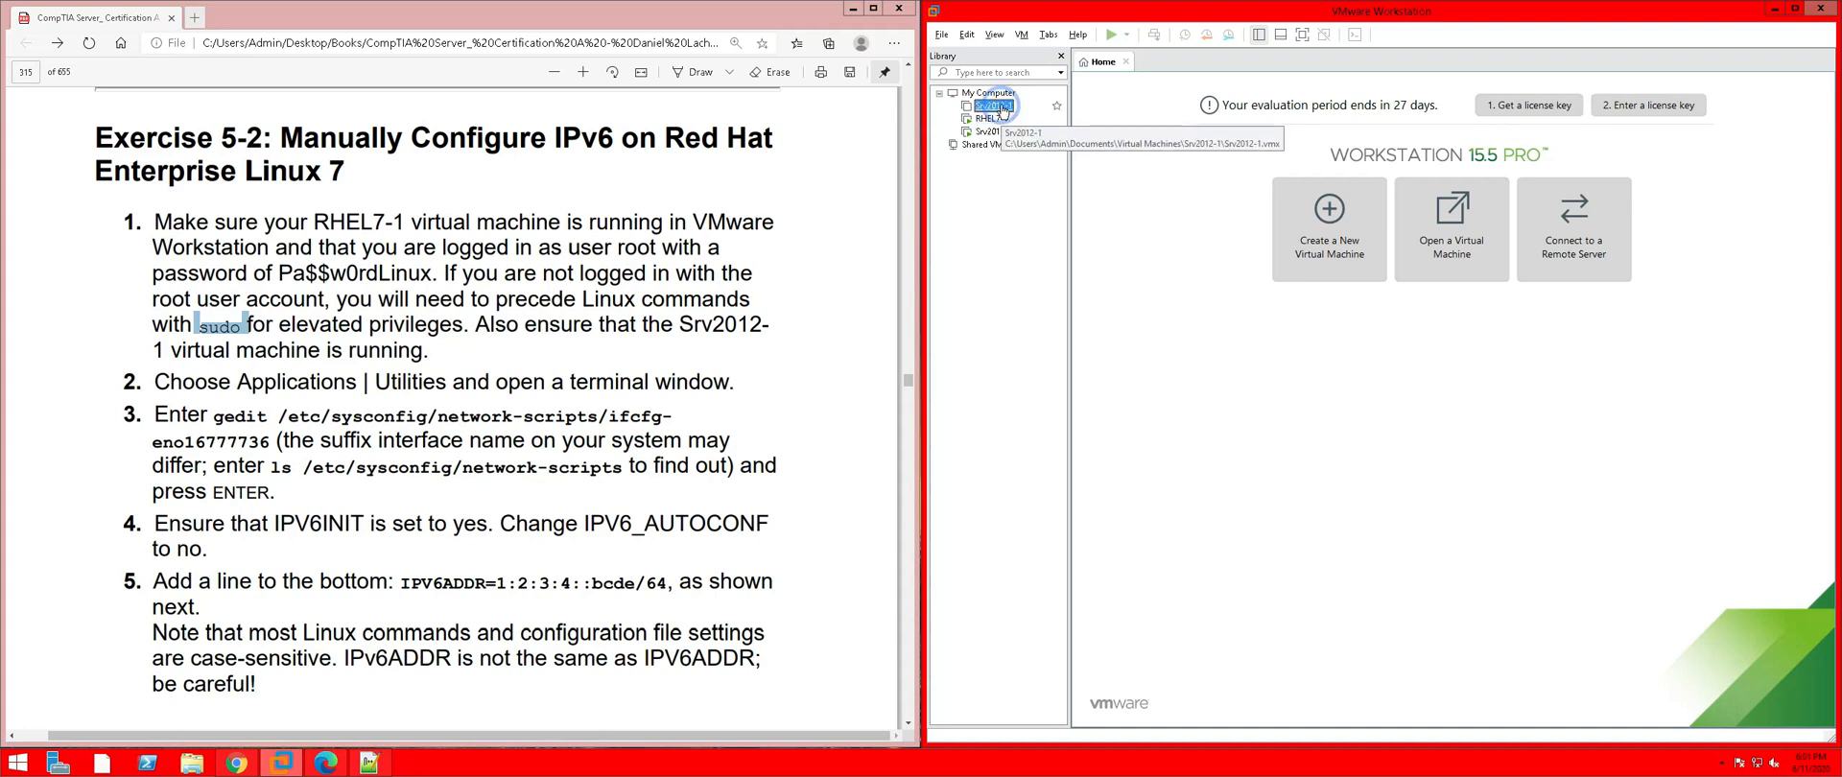
{"action": "double_click", "coordinate": [1003, 107]}
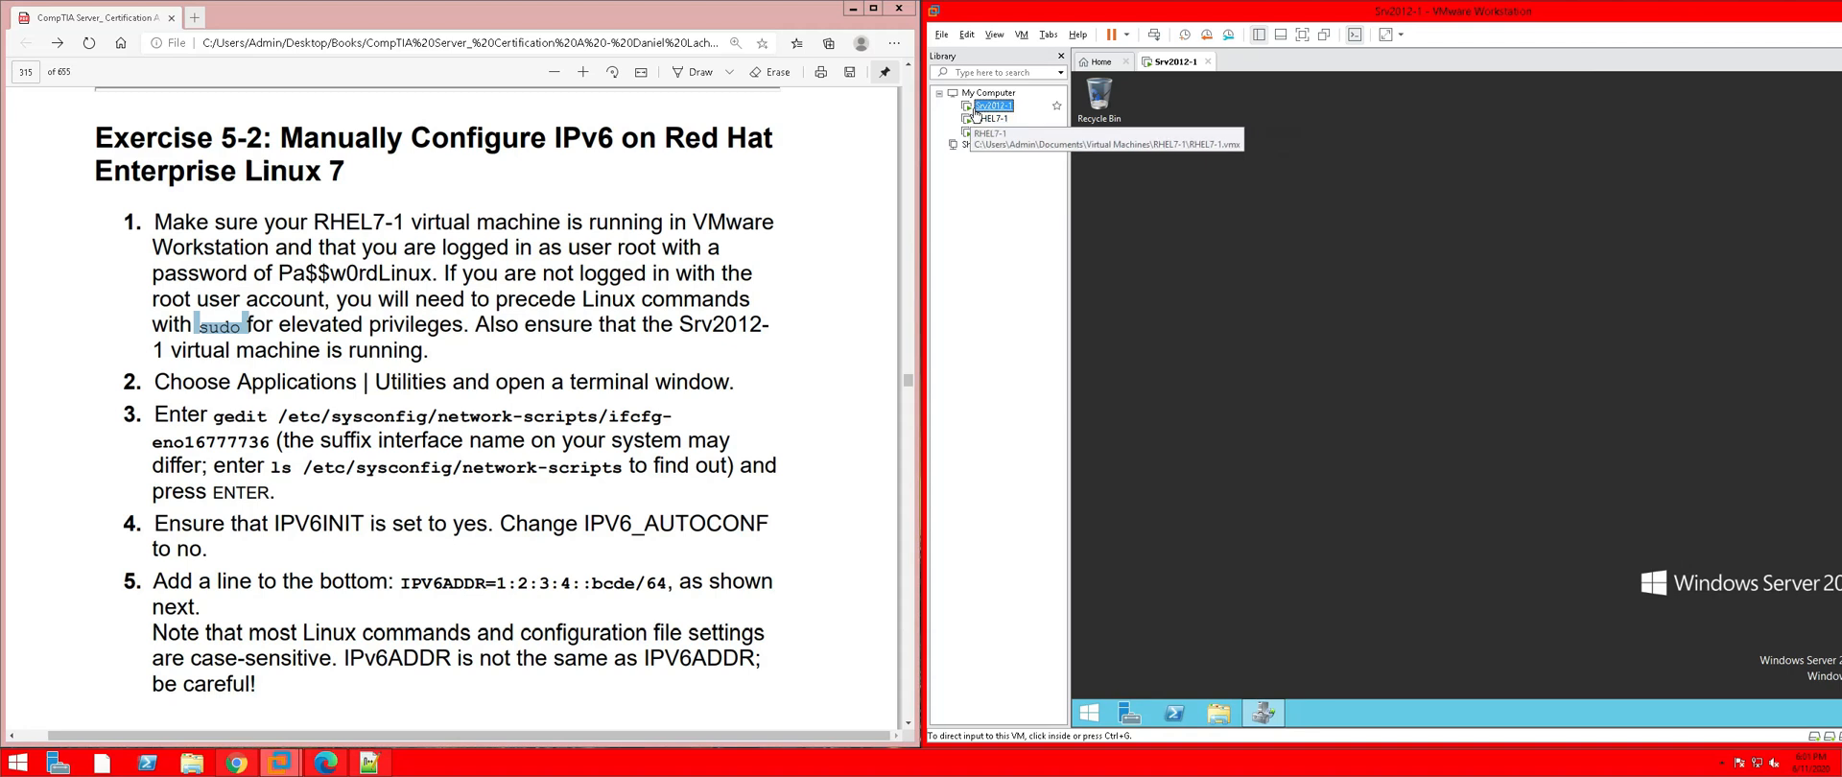
{"action": "left_click", "coordinate": [988, 119]}
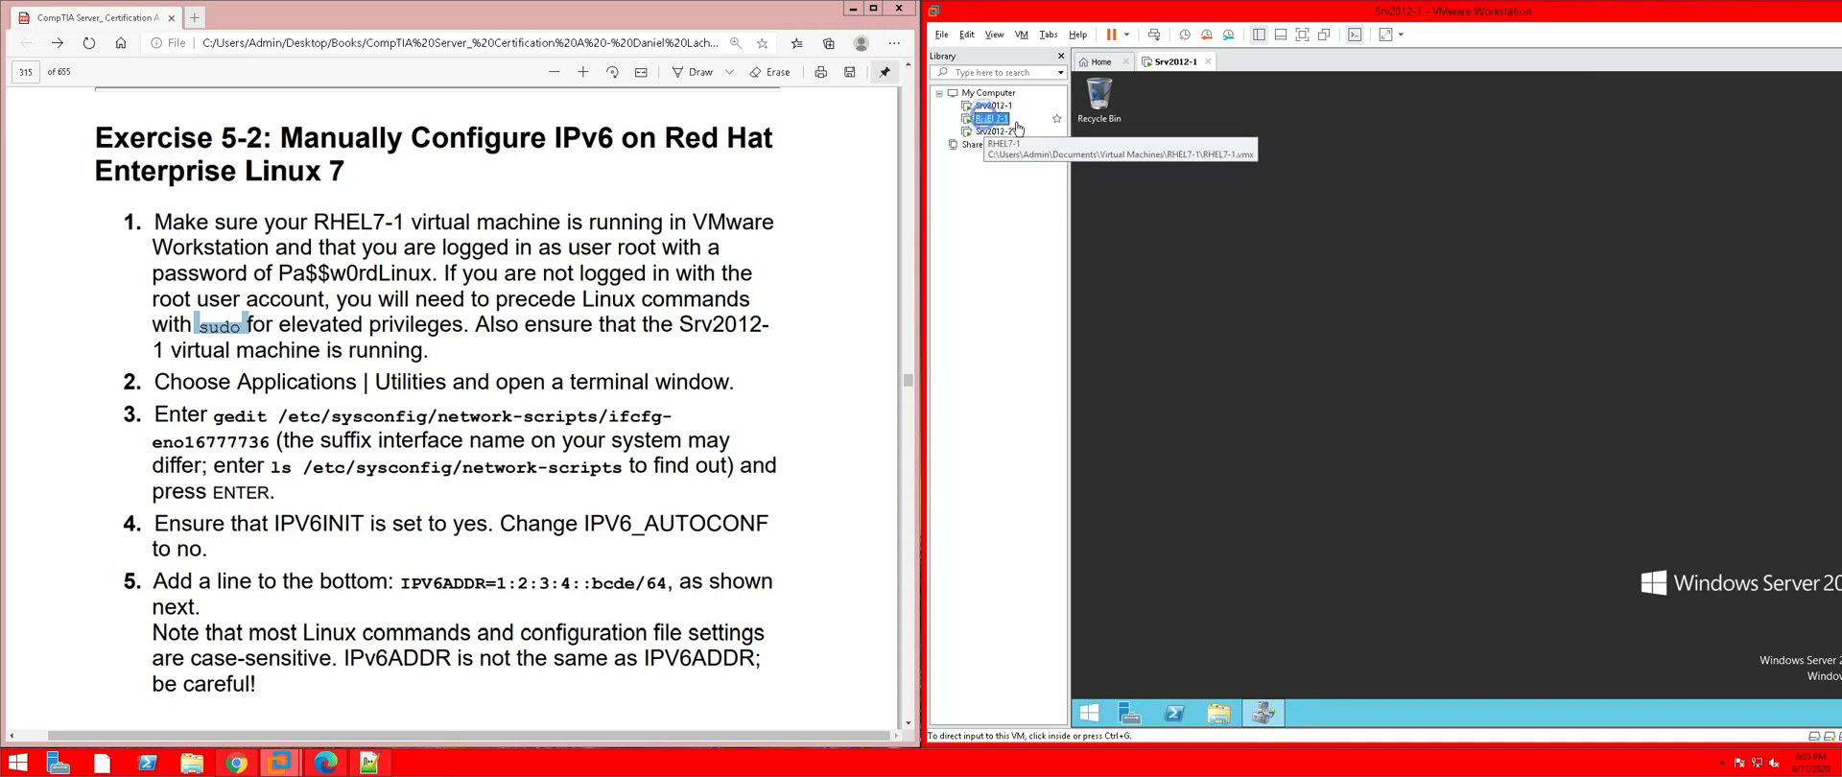
{"action": "double_click", "coordinate": [998, 118]}
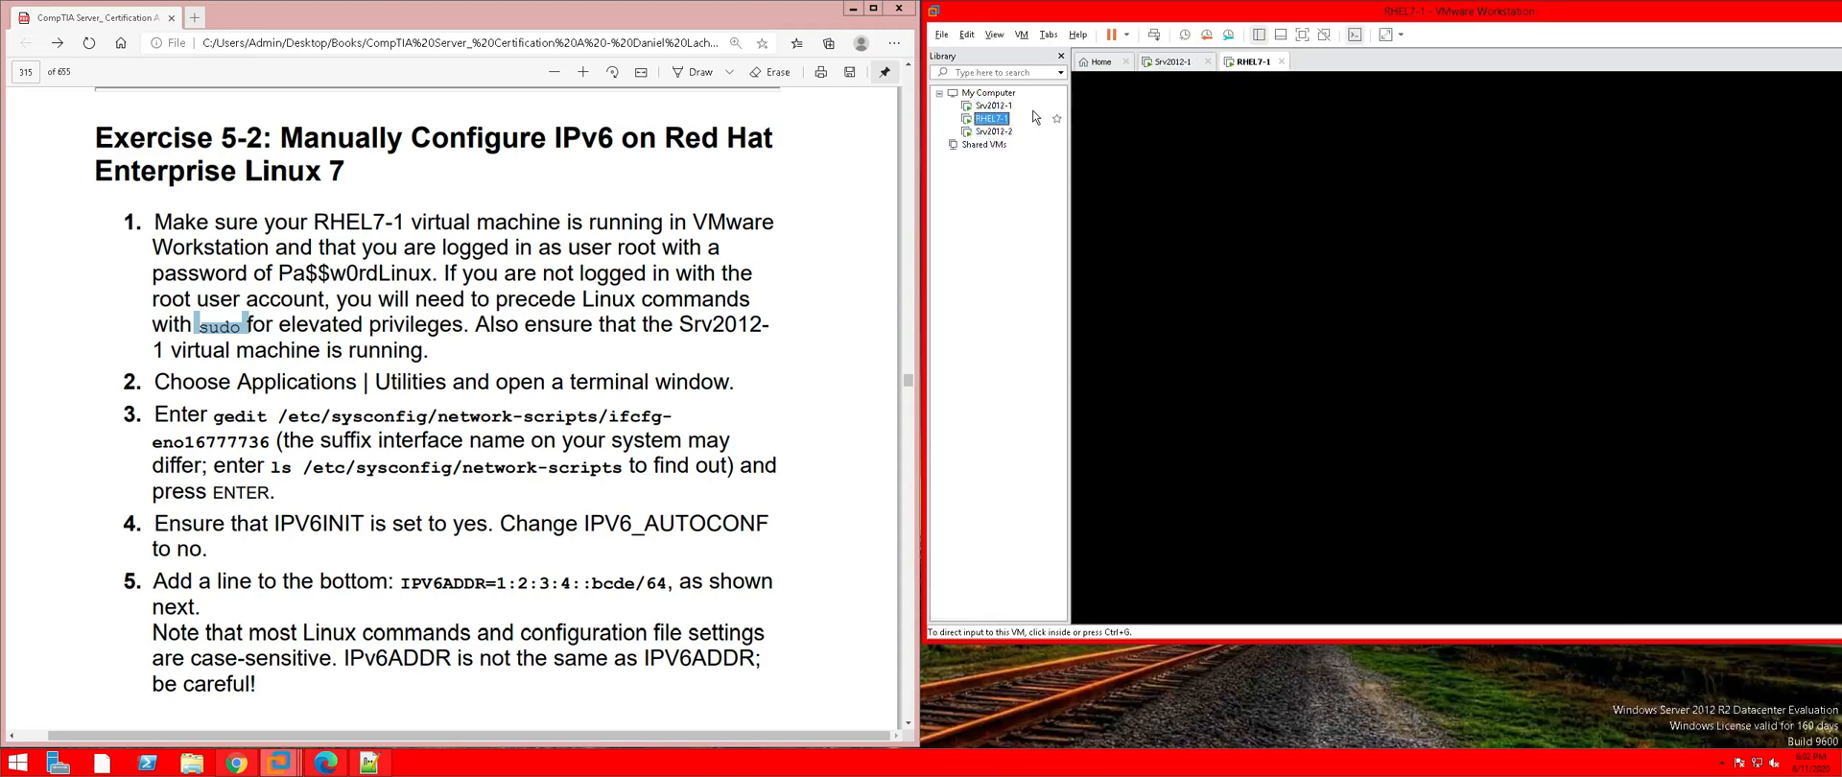
Unlock the RHEL7-1 lock screen with the root password
{"action": "left_click", "coordinate": [1060, 58]}
{"action": "left_click", "coordinate": [1311, 474]}
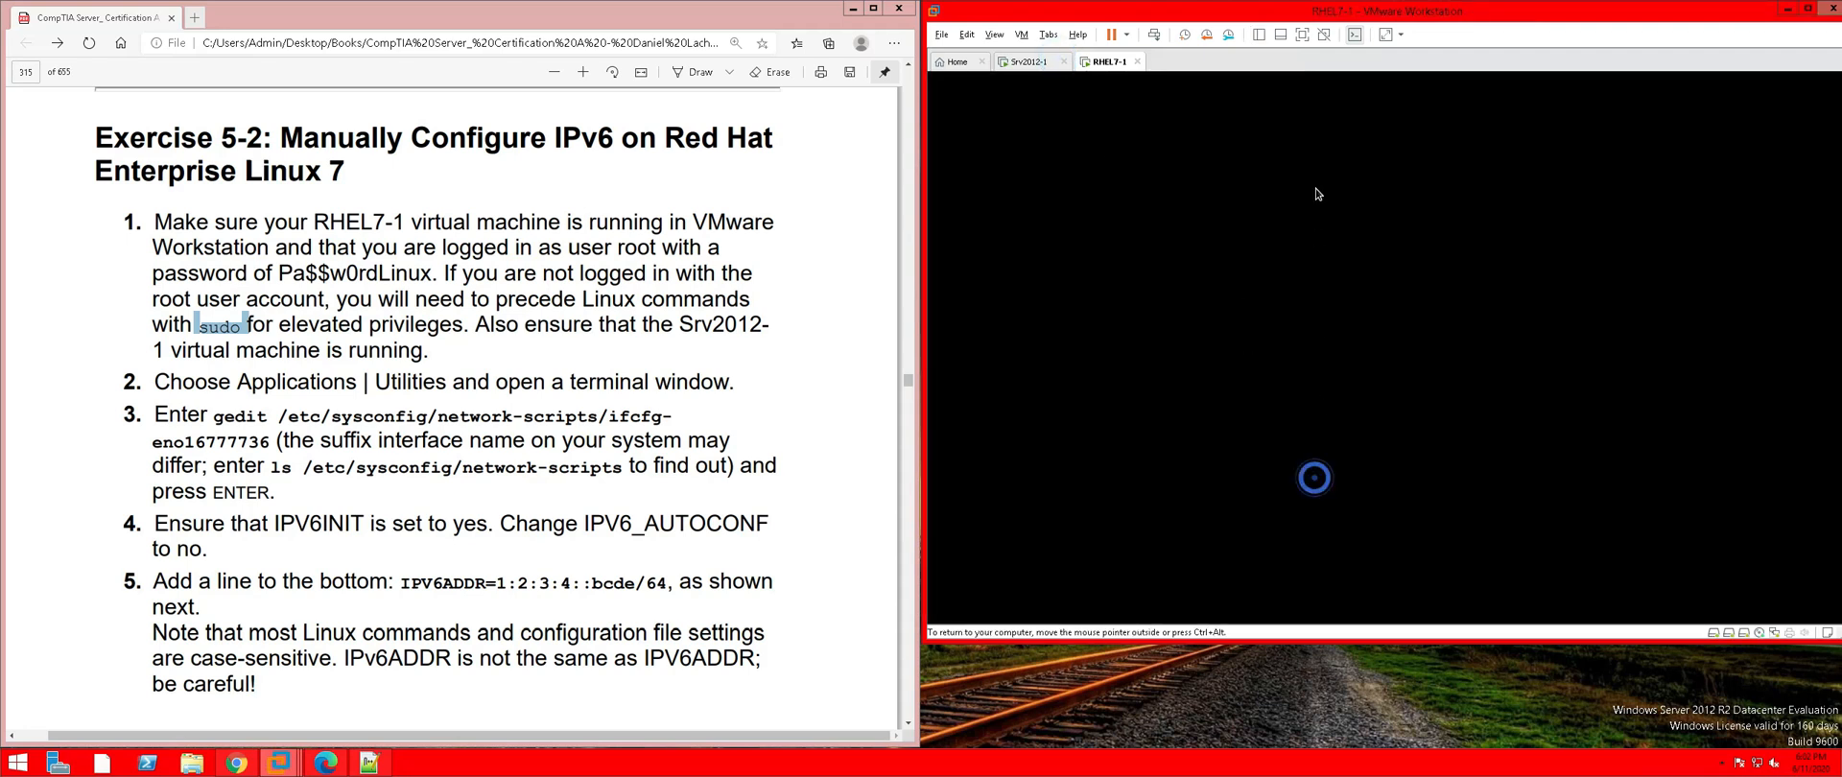
{"action": "left_click", "coordinate": [1374, 561]}
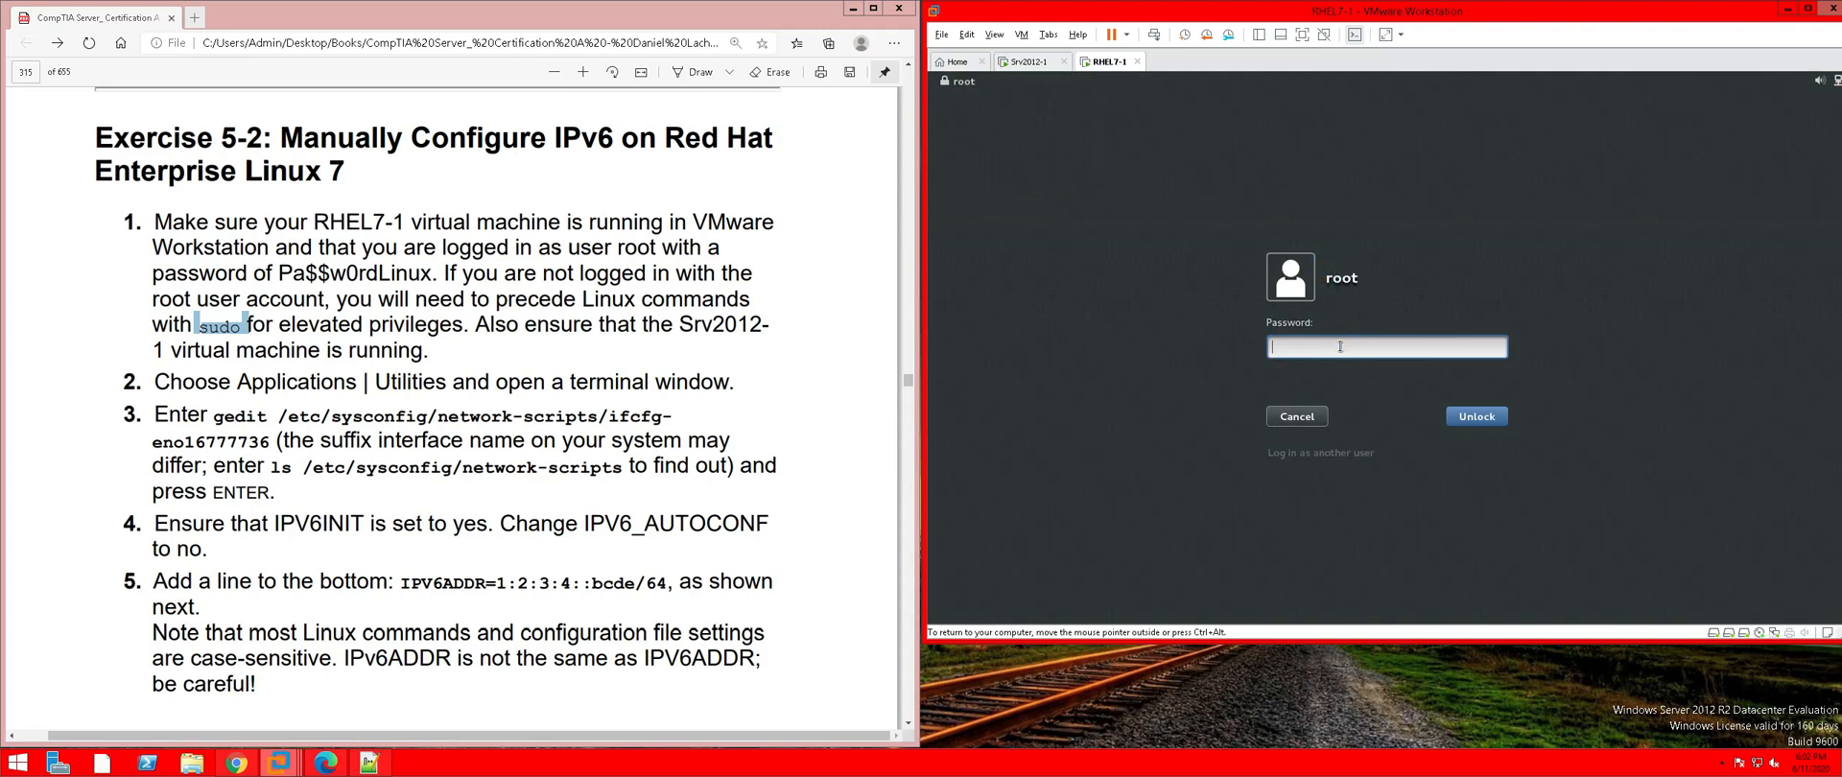
{"action": "type", "text": "Pa$$w0rdLinux"}
{"action": "key", "text": "Return"}
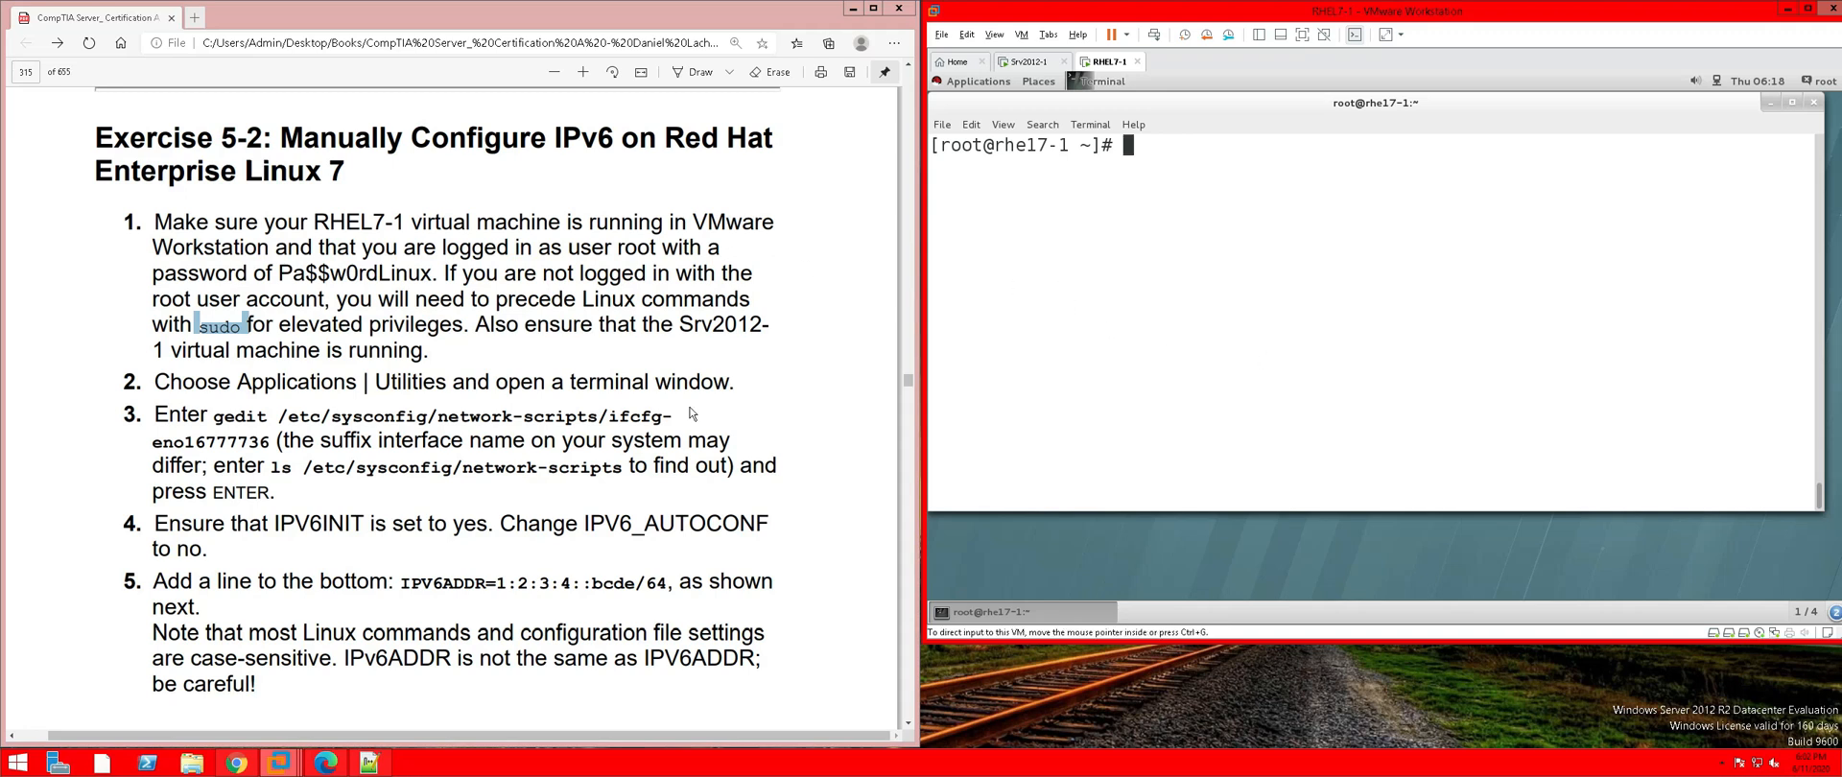
Select steps 1 and 2 of Exercise 5-2 in the lab PDF
{"action": "left_click", "coordinate": [734, 387]}
{"action": "left_click_drag", "start_coordinate": [734, 387], "coordinate": [128, 223]}
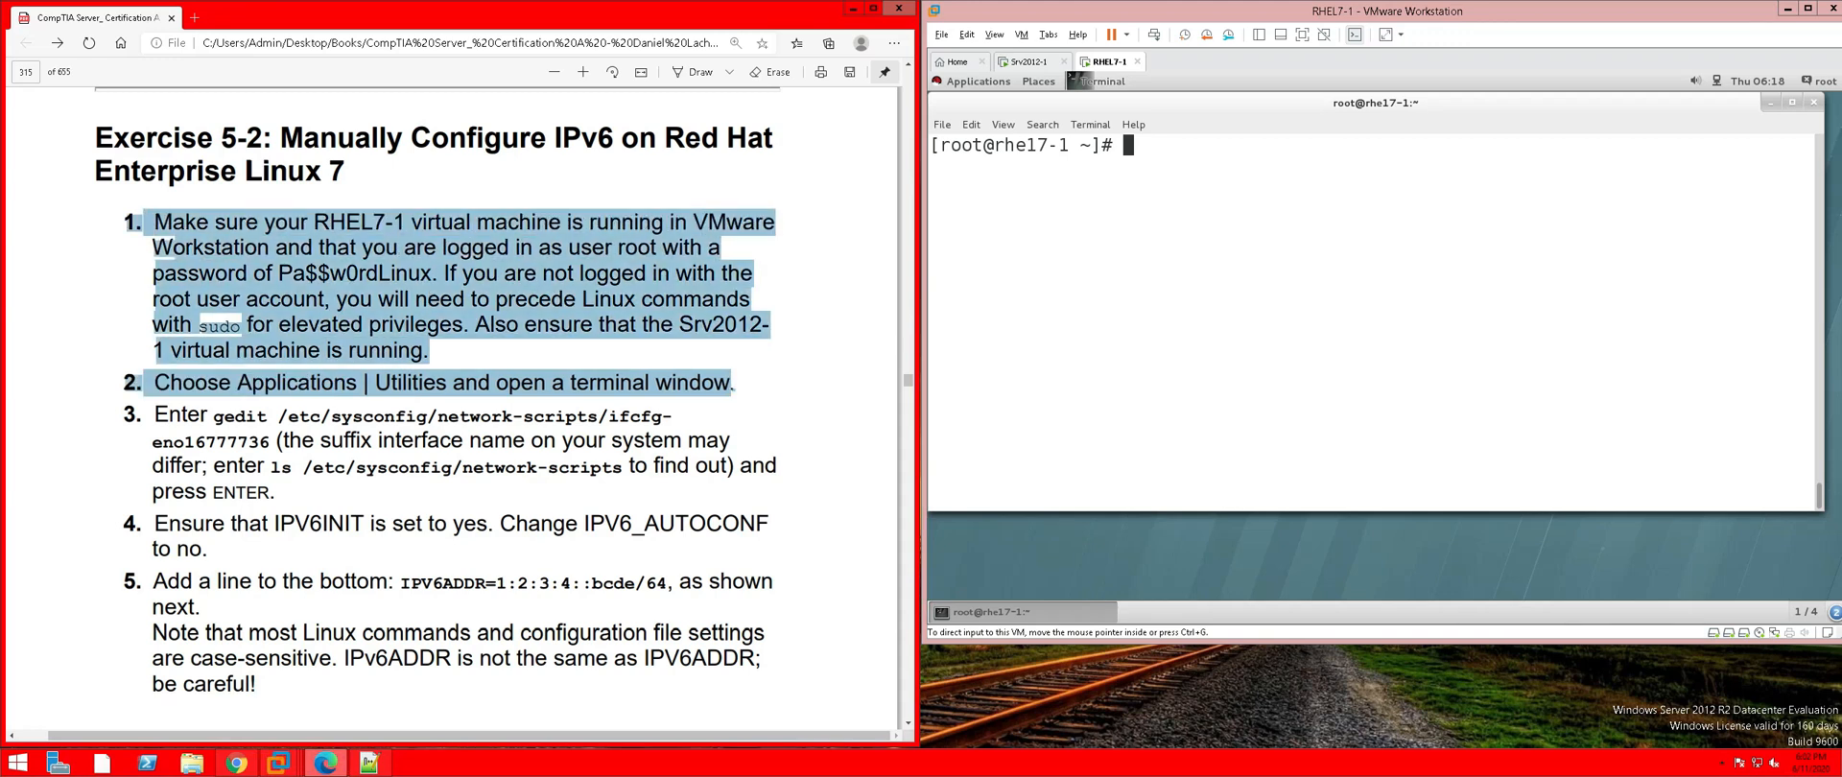
{"action": "right_click", "coordinate": [215, 227]}
{"action": "mouse_move", "coordinate": [522, 249]}
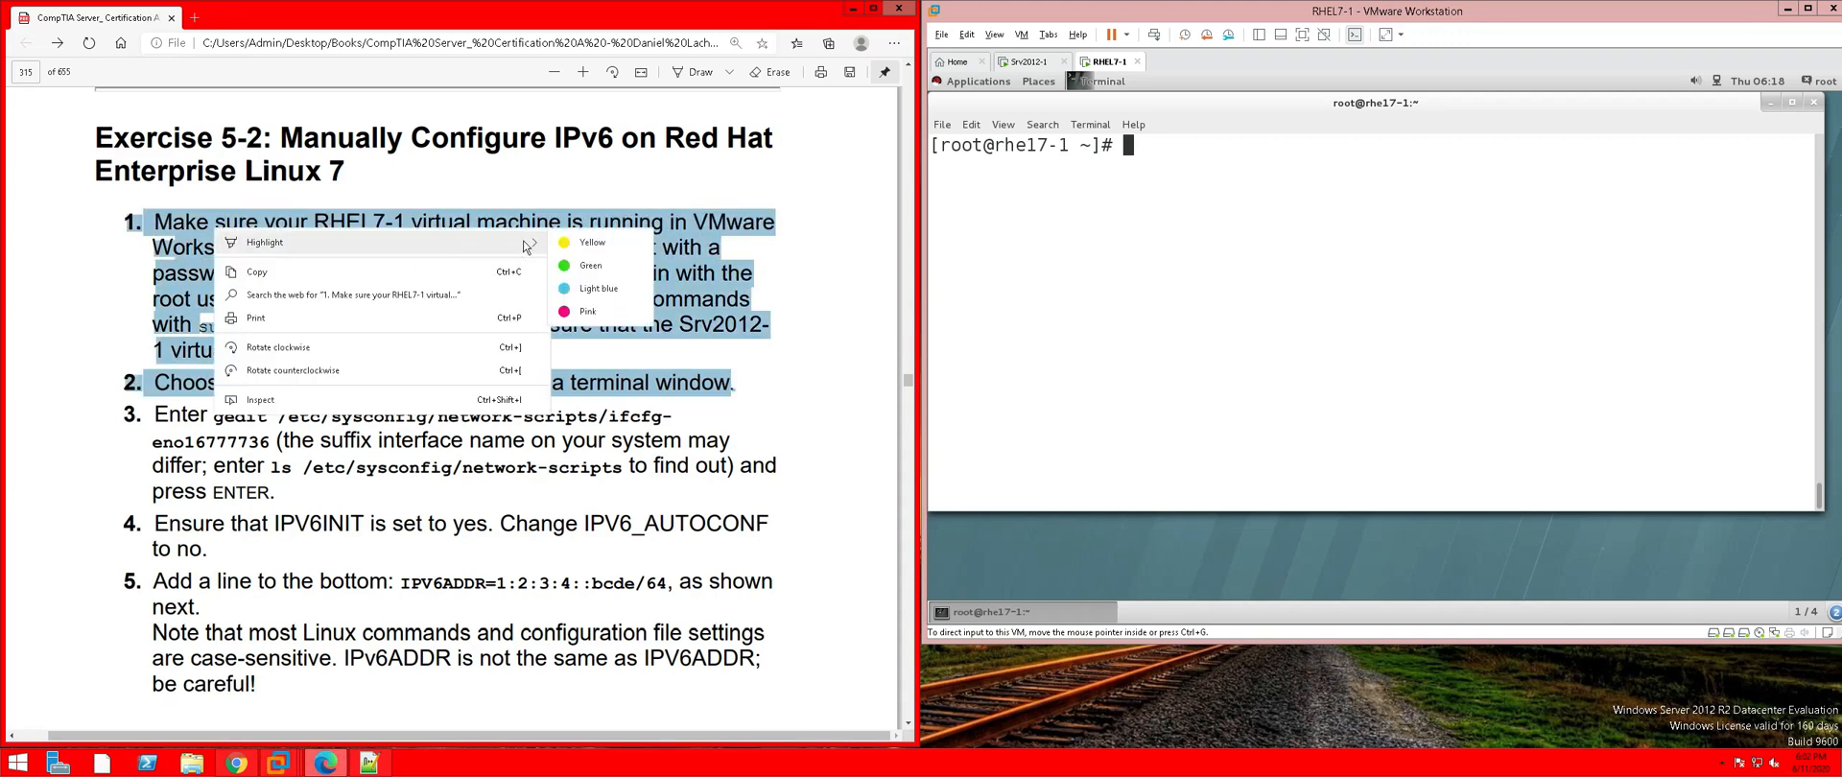
Highlight the selected steps 1 and 2 in pink and scroll toward step 3
{"action": "left_click", "coordinate": [589, 313]}
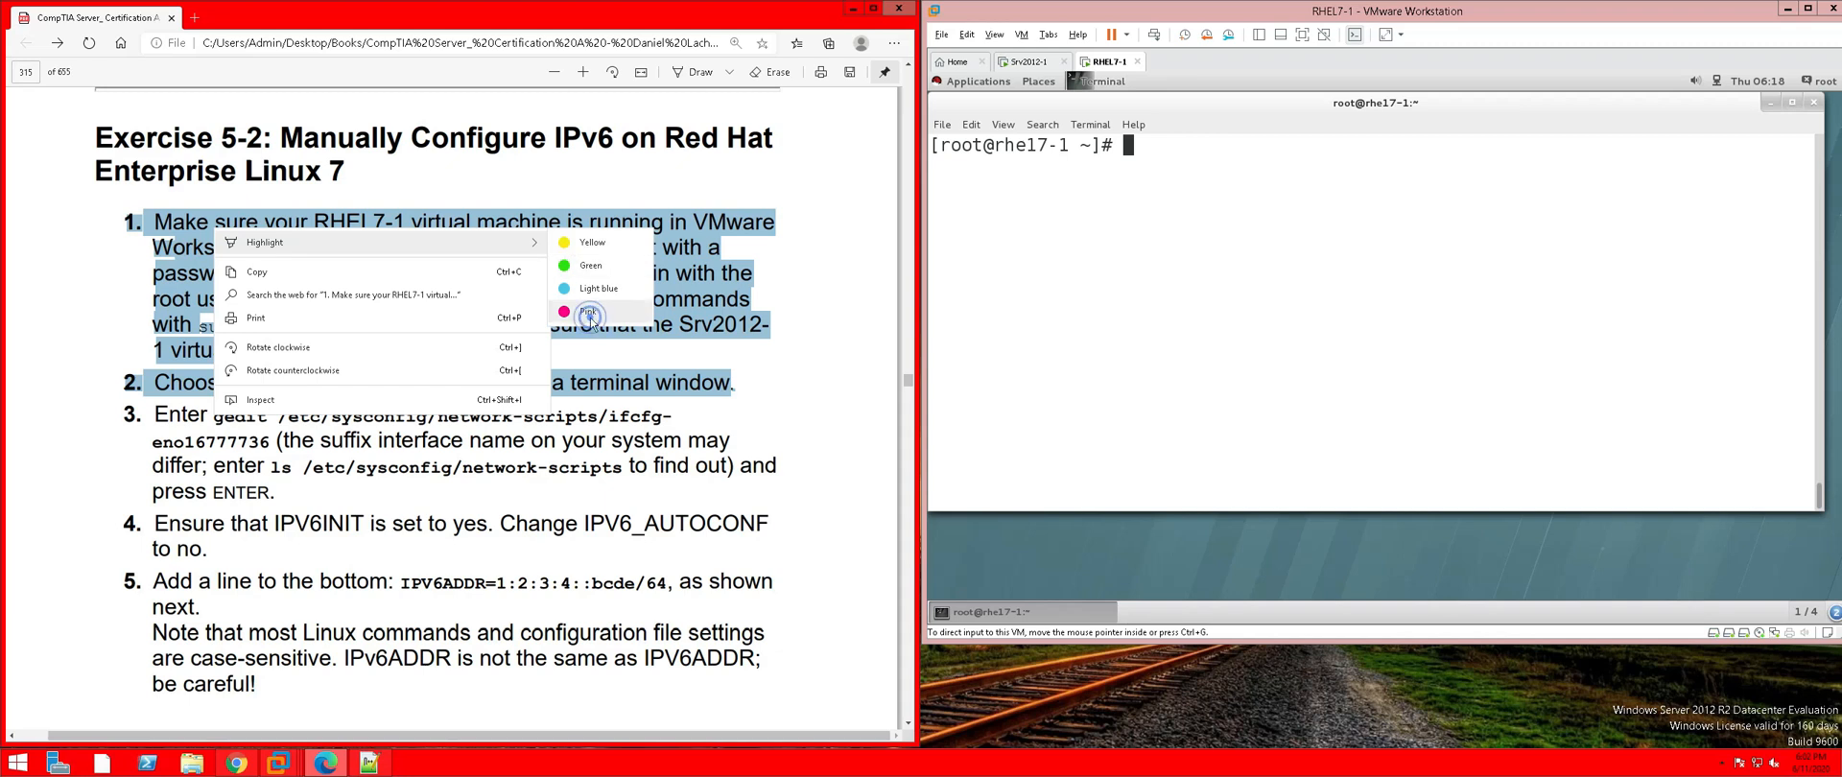
{"action": "scroll", "coordinate": [438, 389], "scroll_direction": "down", "scroll_amount": 1}
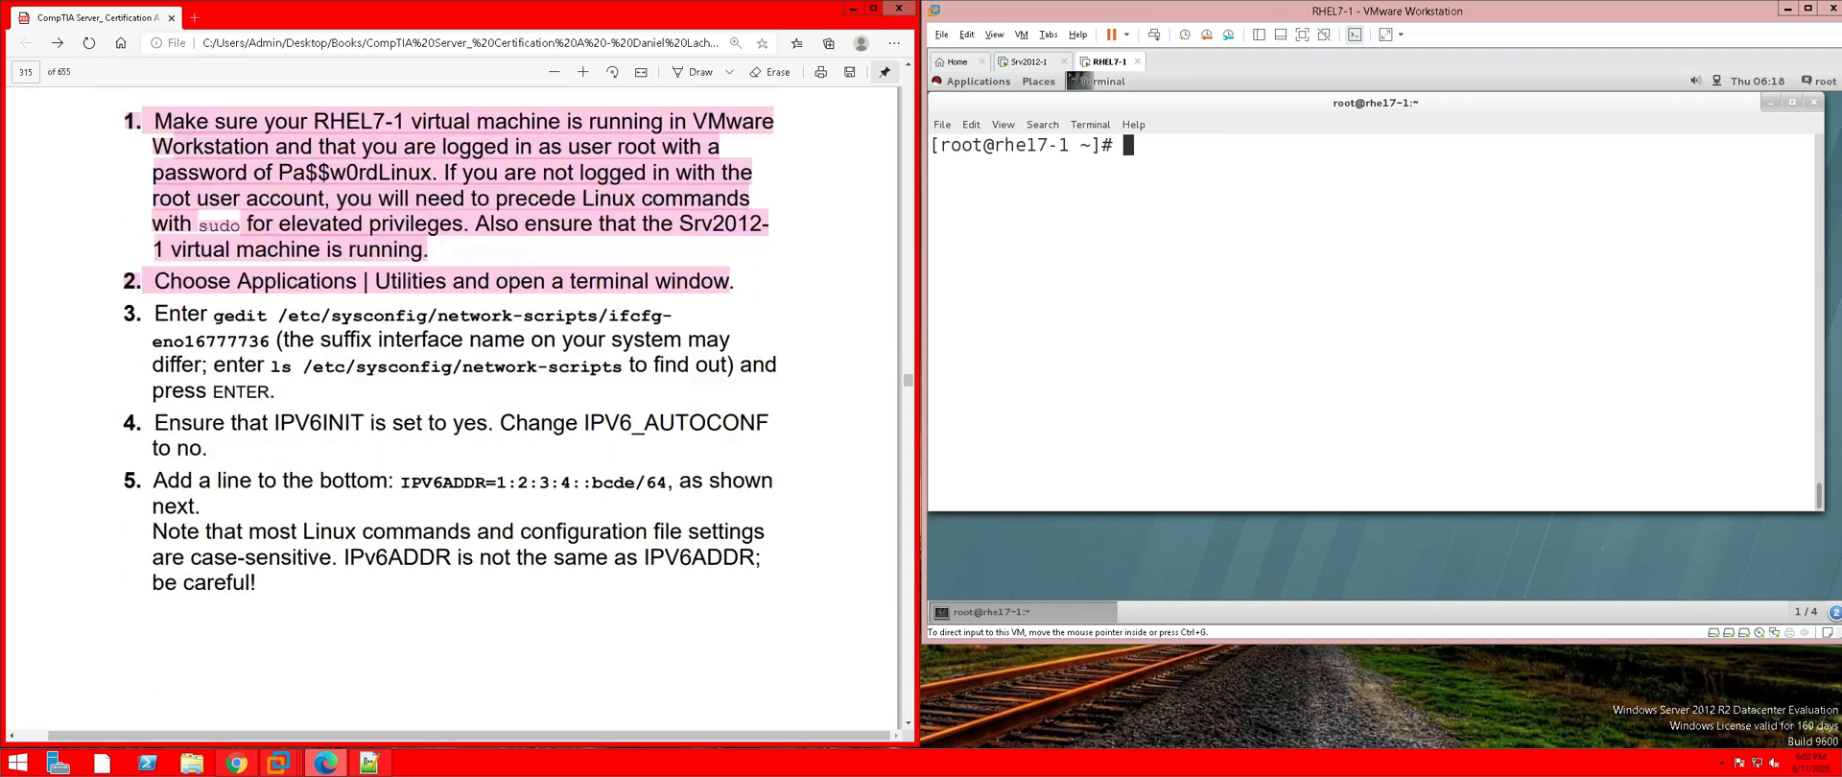
{"action": "scroll", "coordinate": [451, 403], "scroll_direction": "down", "scroll_amount": 2}
{"action": "scroll", "coordinate": [451, 384], "scroll_direction": "up", "scroll_amount": 1}
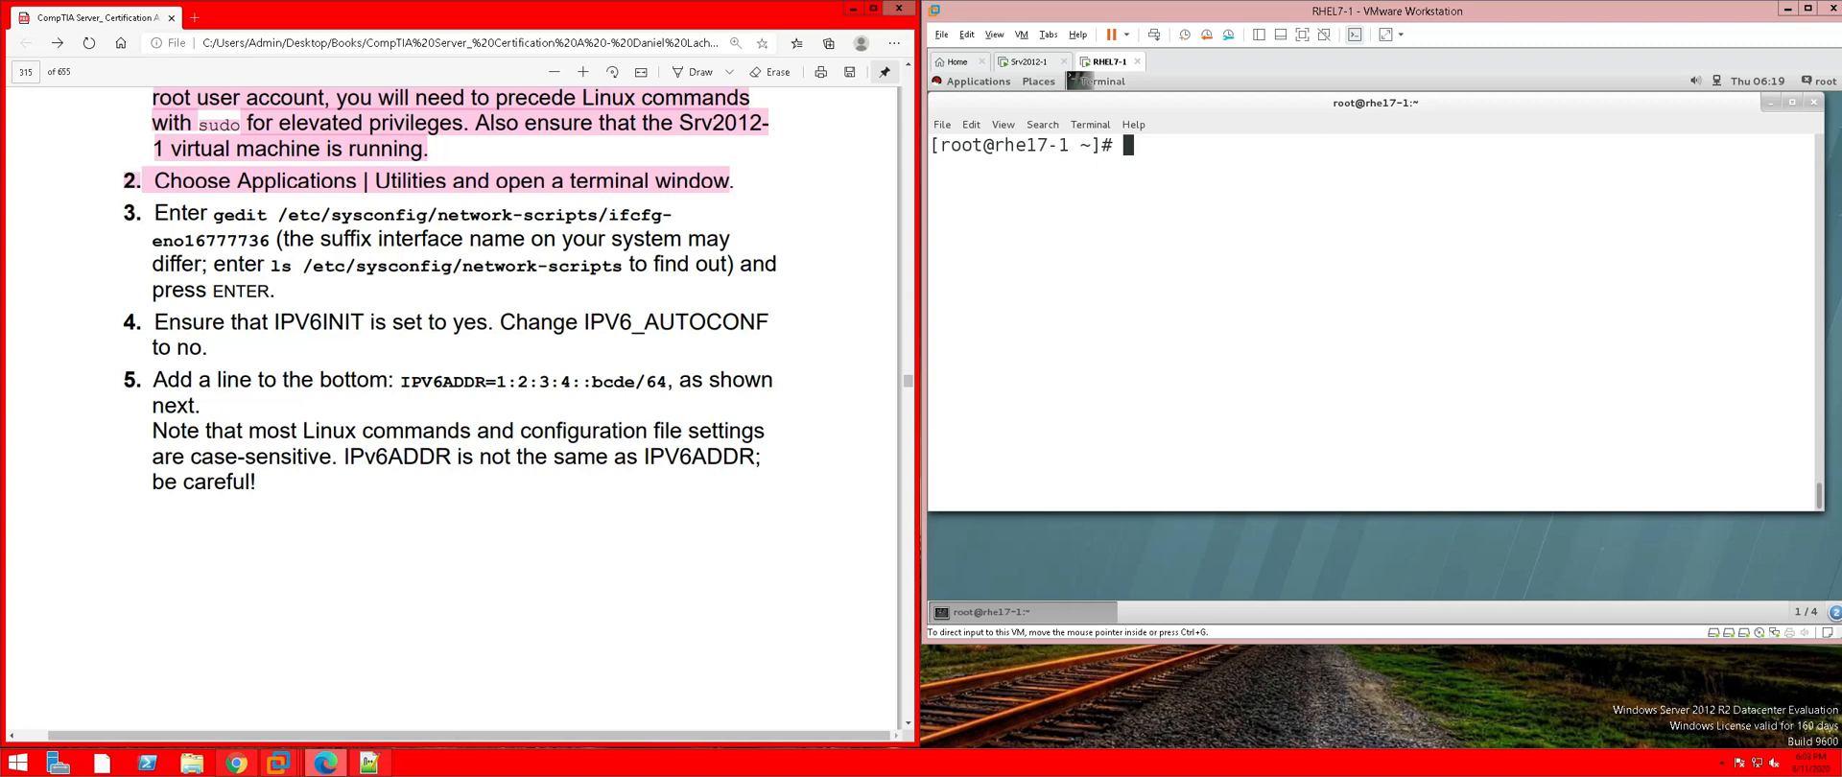
Copy the ls /etc/sysconfig/network-scripts command from step 3 of the PDF
{"action": "left_click_drag", "start_coordinate": [267, 265], "coordinate": [626, 266]}
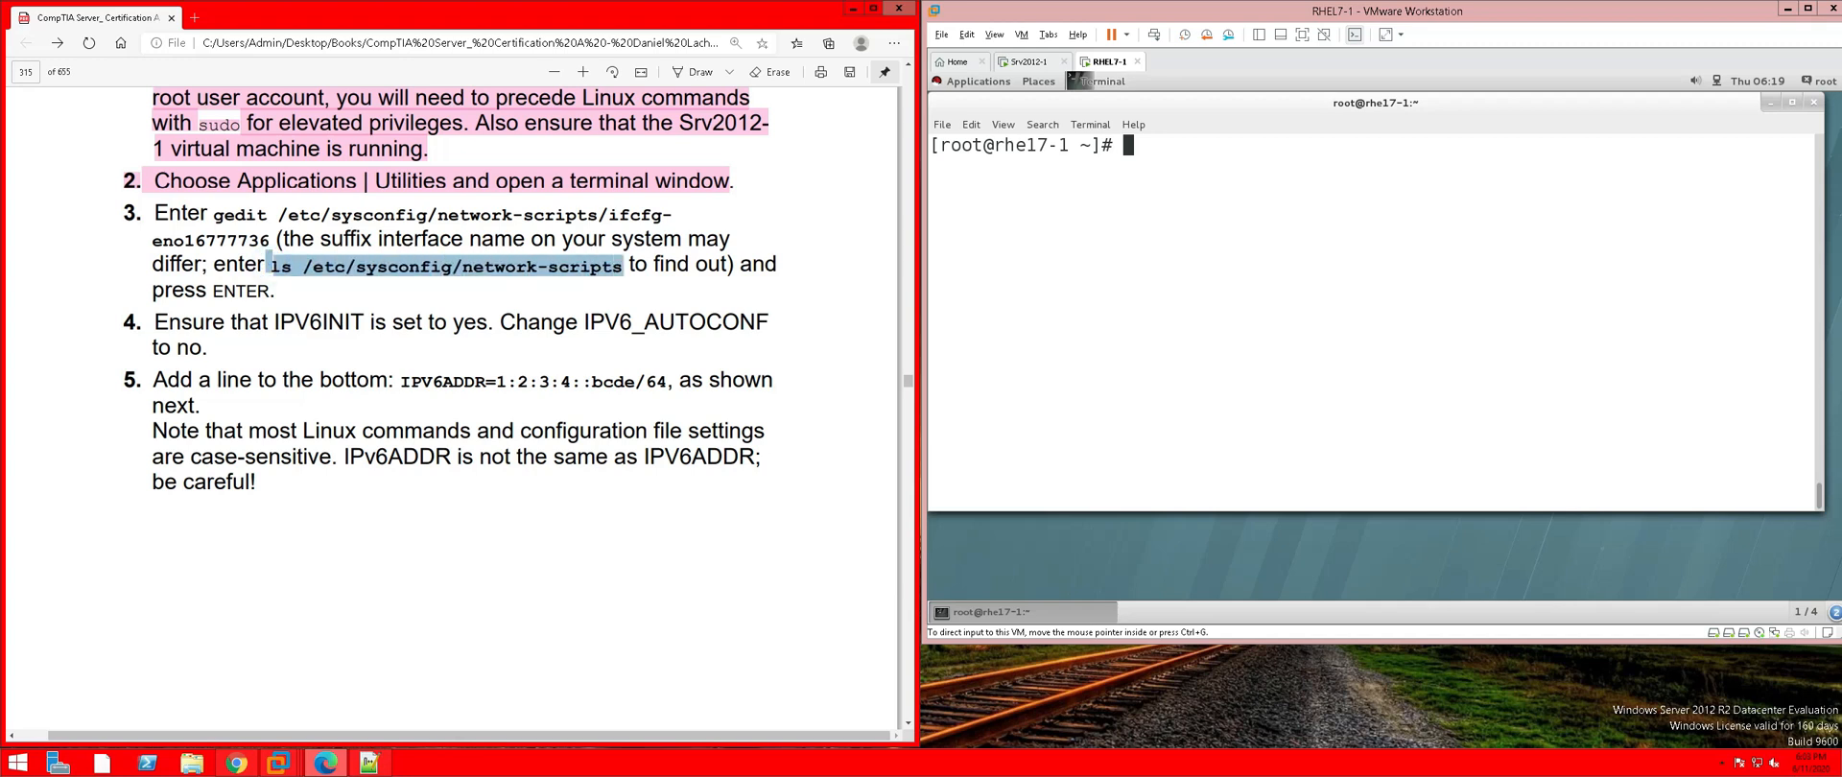
{"action": "left_click", "coordinate": [363, 288]}
{"action": "left_click", "coordinate": [278, 265]}
{"action": "left_click_drag", "start_coordinate": [274, 265], "coordinate": [622, 265]}
{"action": "right_click", "coordinate": [622, 269]}
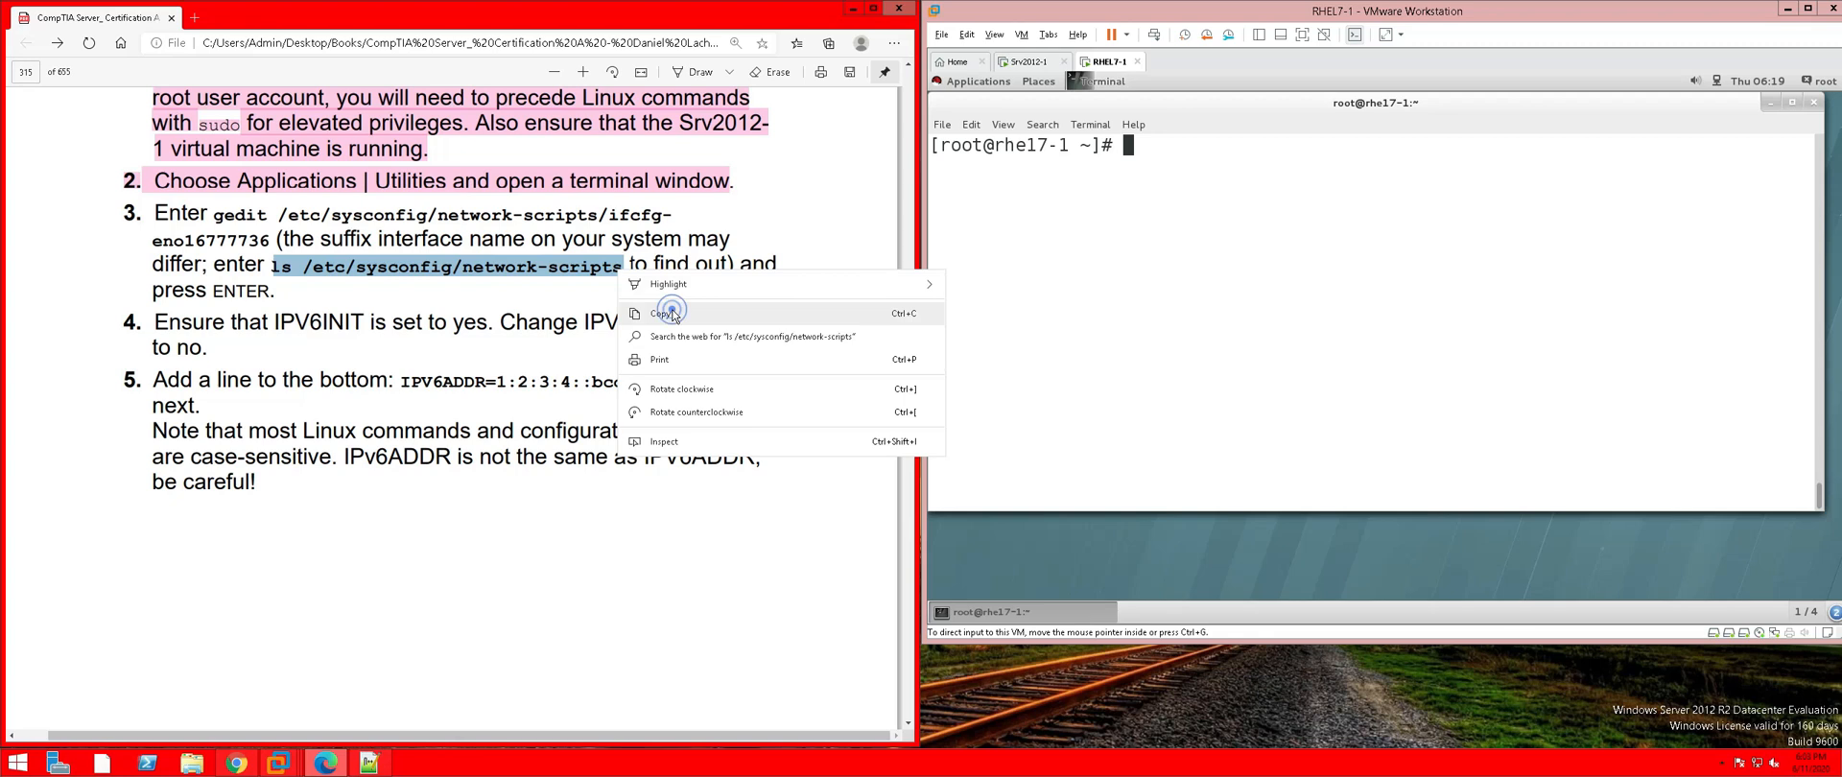
{"action": "left_click", "coordinate": [664, 314]}
Paste and run the ls command in the RHEL7-1 terminal, listing ifcfg-eno16777736
{"action": "left_click", "coordinate": [1178, 106]}
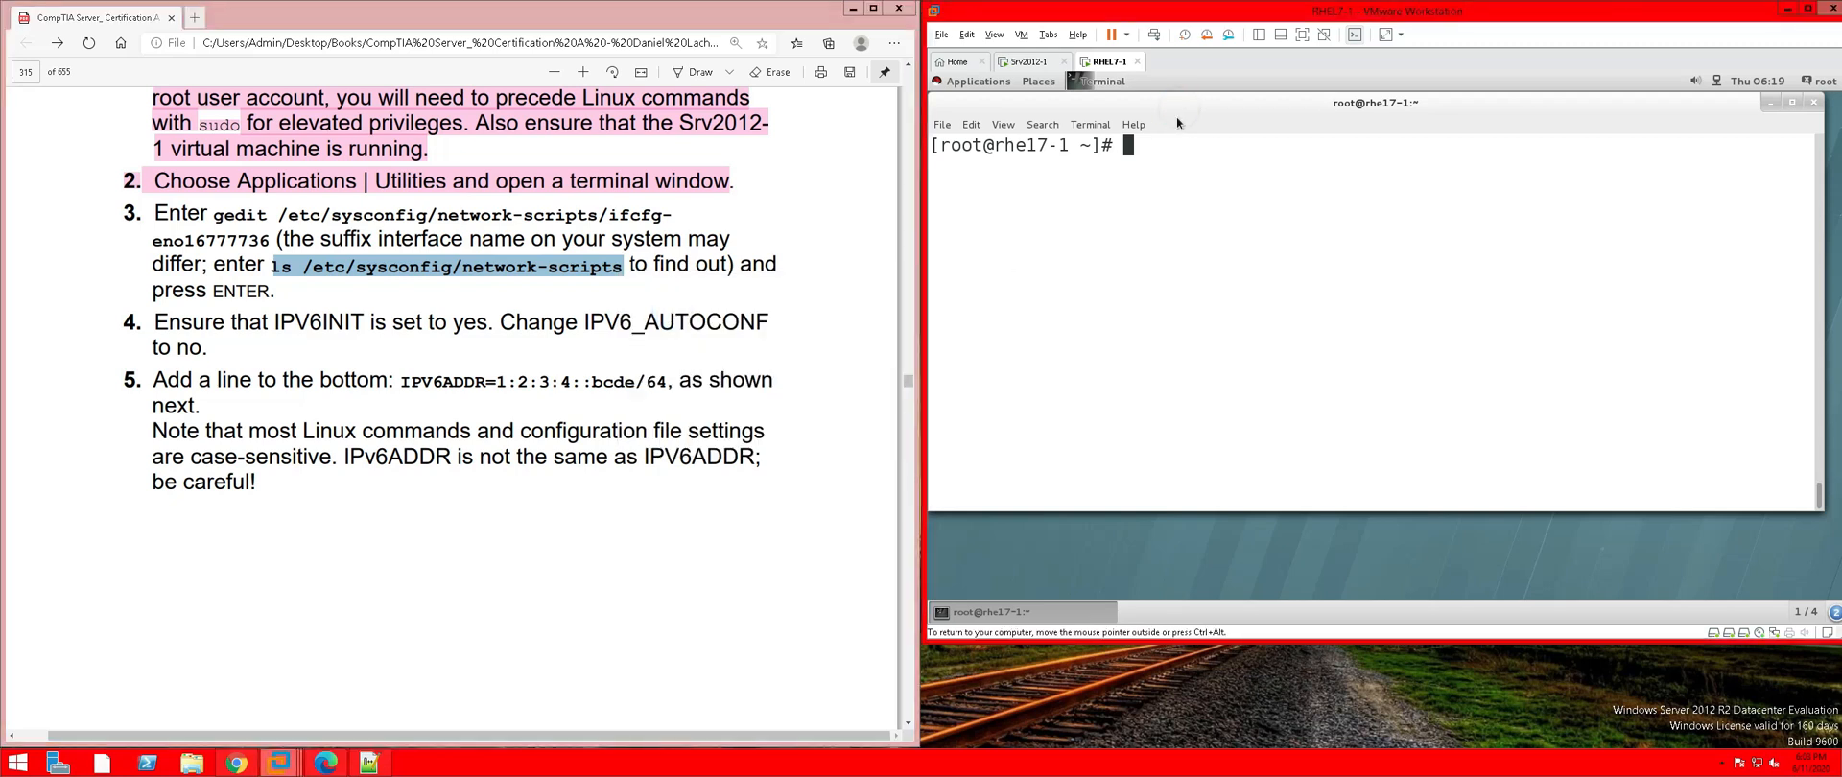
{"action": "left_click", "coordinate": [1133, 125]}
{"action": "left_click", "coordinate": [1104, 175]}
{"action": "right_click", "coordinate": [1183, 169]}
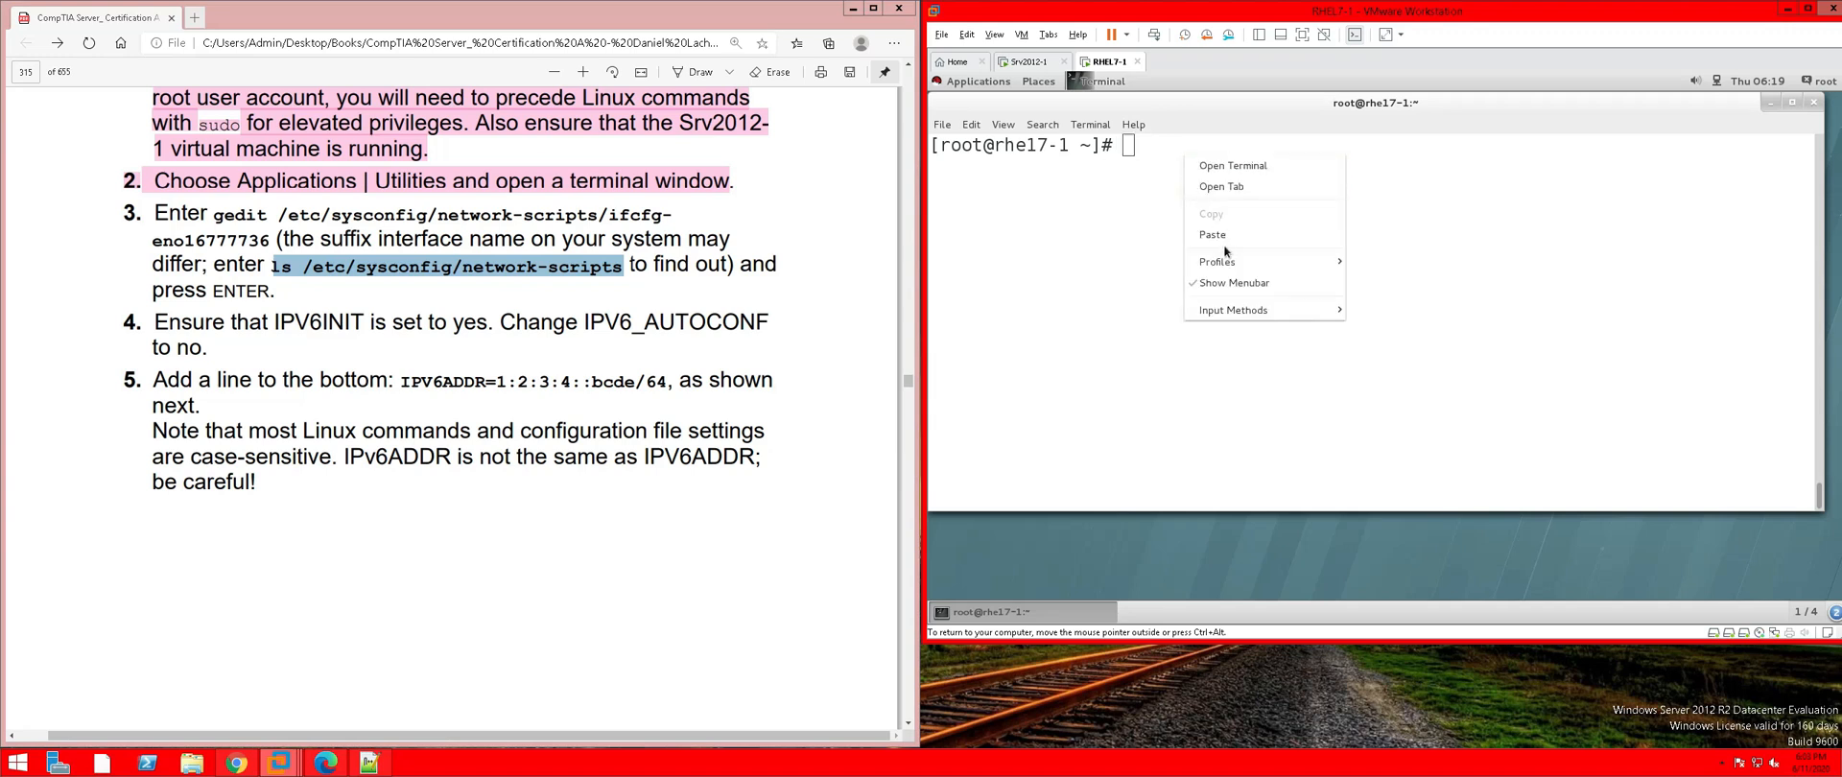
{"action": "left_click", "coordinate": [1219, 238]}
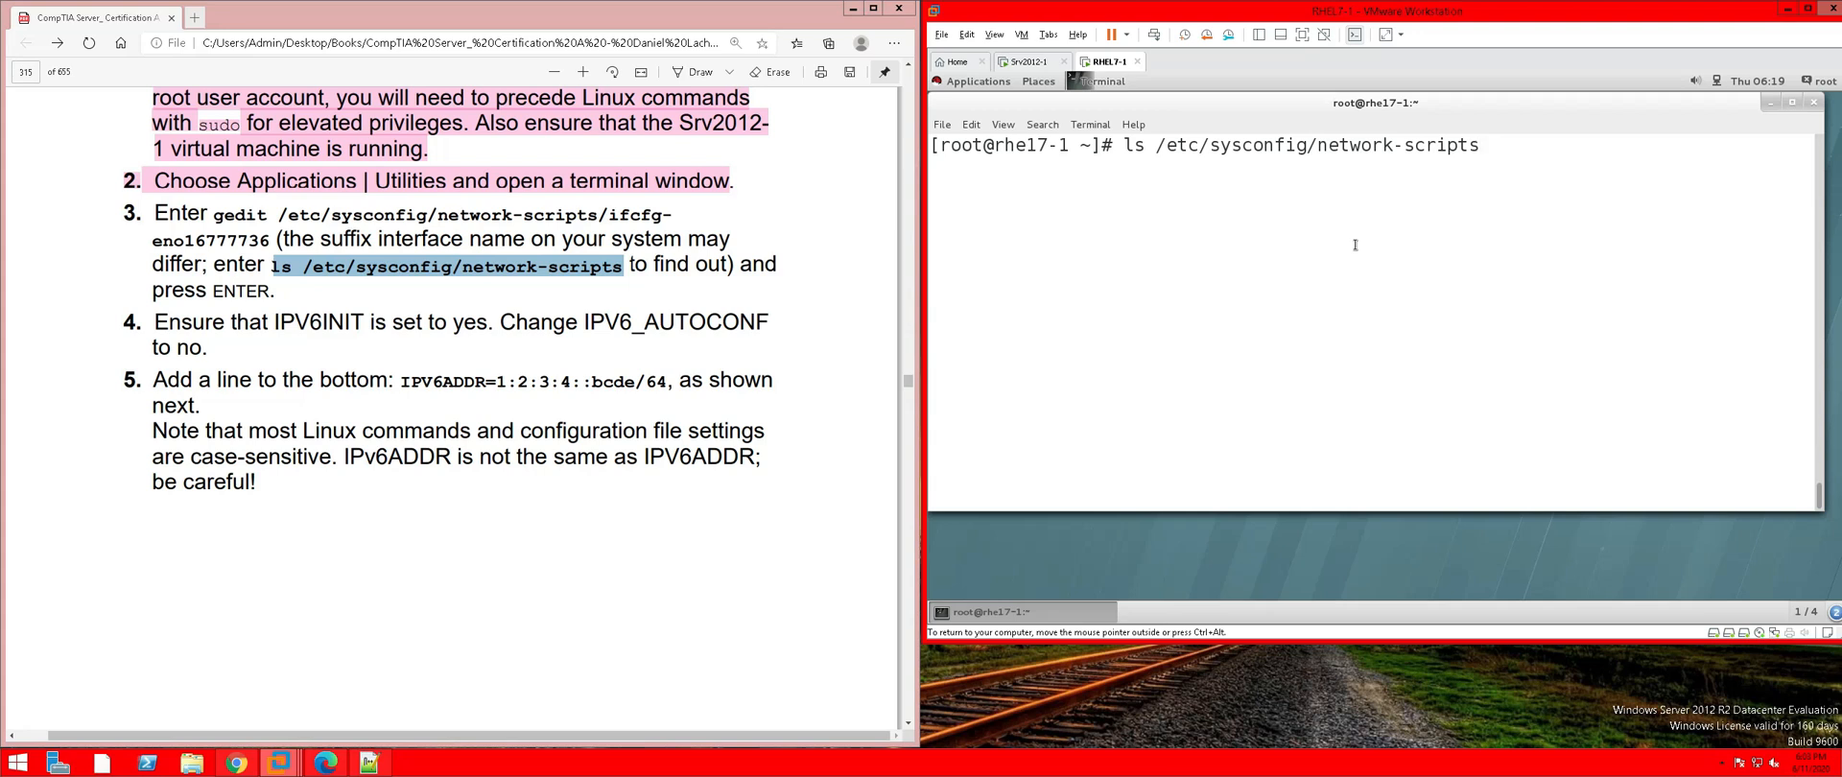
{"action": "key", "text": "Return"}
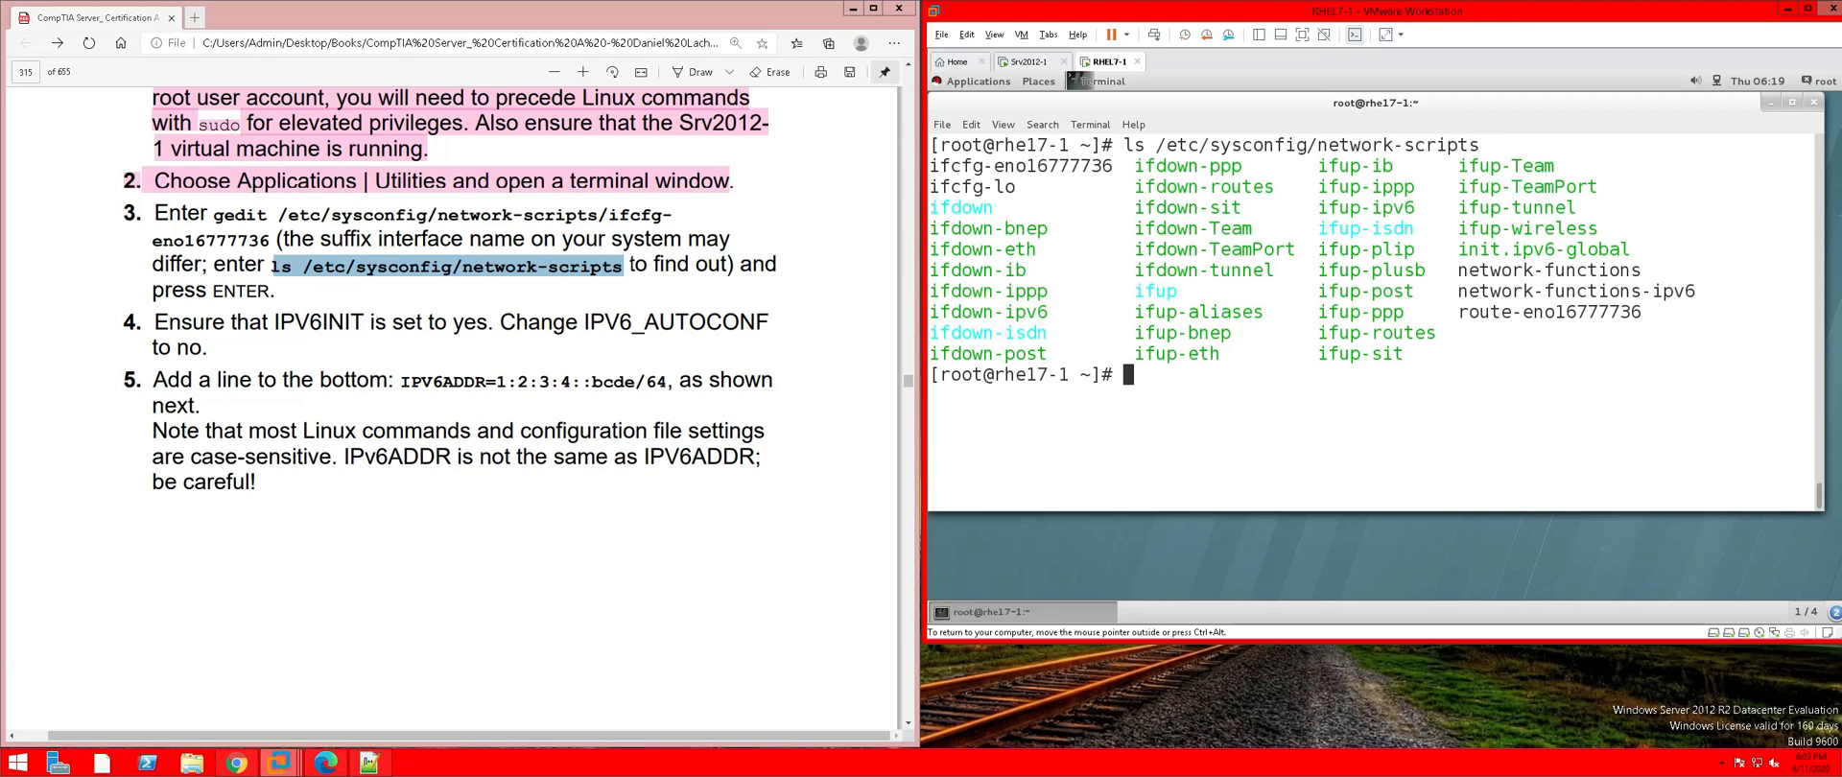
{"action": "key", "text": "ctrl+alt"}
Copy the gedit command from step 3 of the lab PDF
{"action": "left_click", "coordinate": [216, 219]}
{"action": "left_click_drag", "start_coordinate": [216, 219], "coordinate": [270, 240]}
{"action": "left_click", "coordinate": [243, 217]}
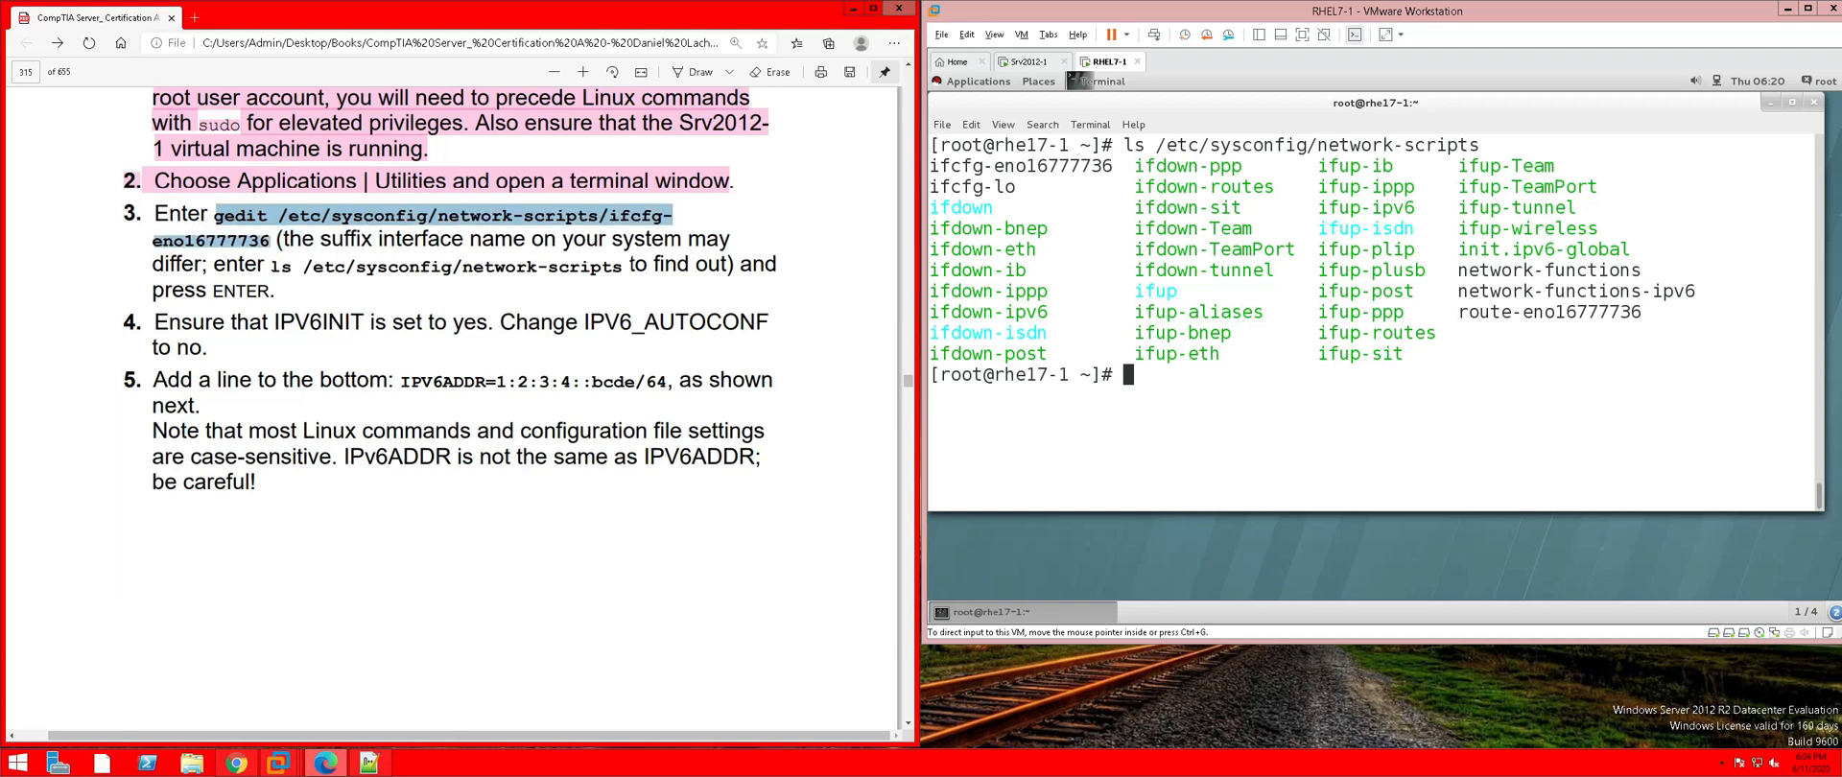
{"action": "right_click", "coordinate": [268, 244]}
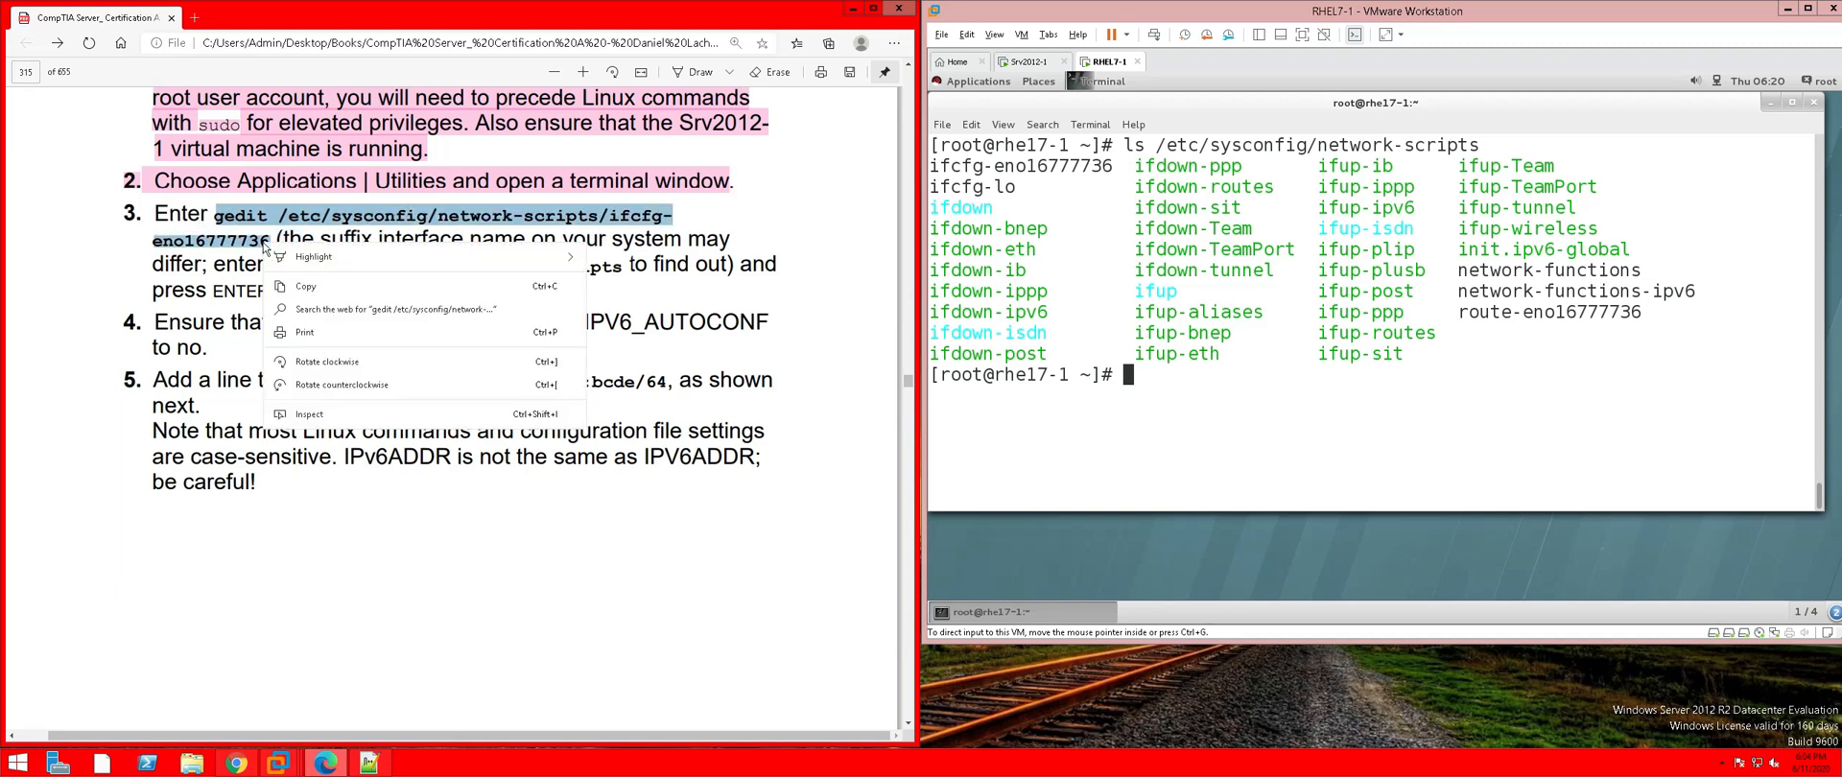
{"action": "left_click", "coordinate": [317, 288]}
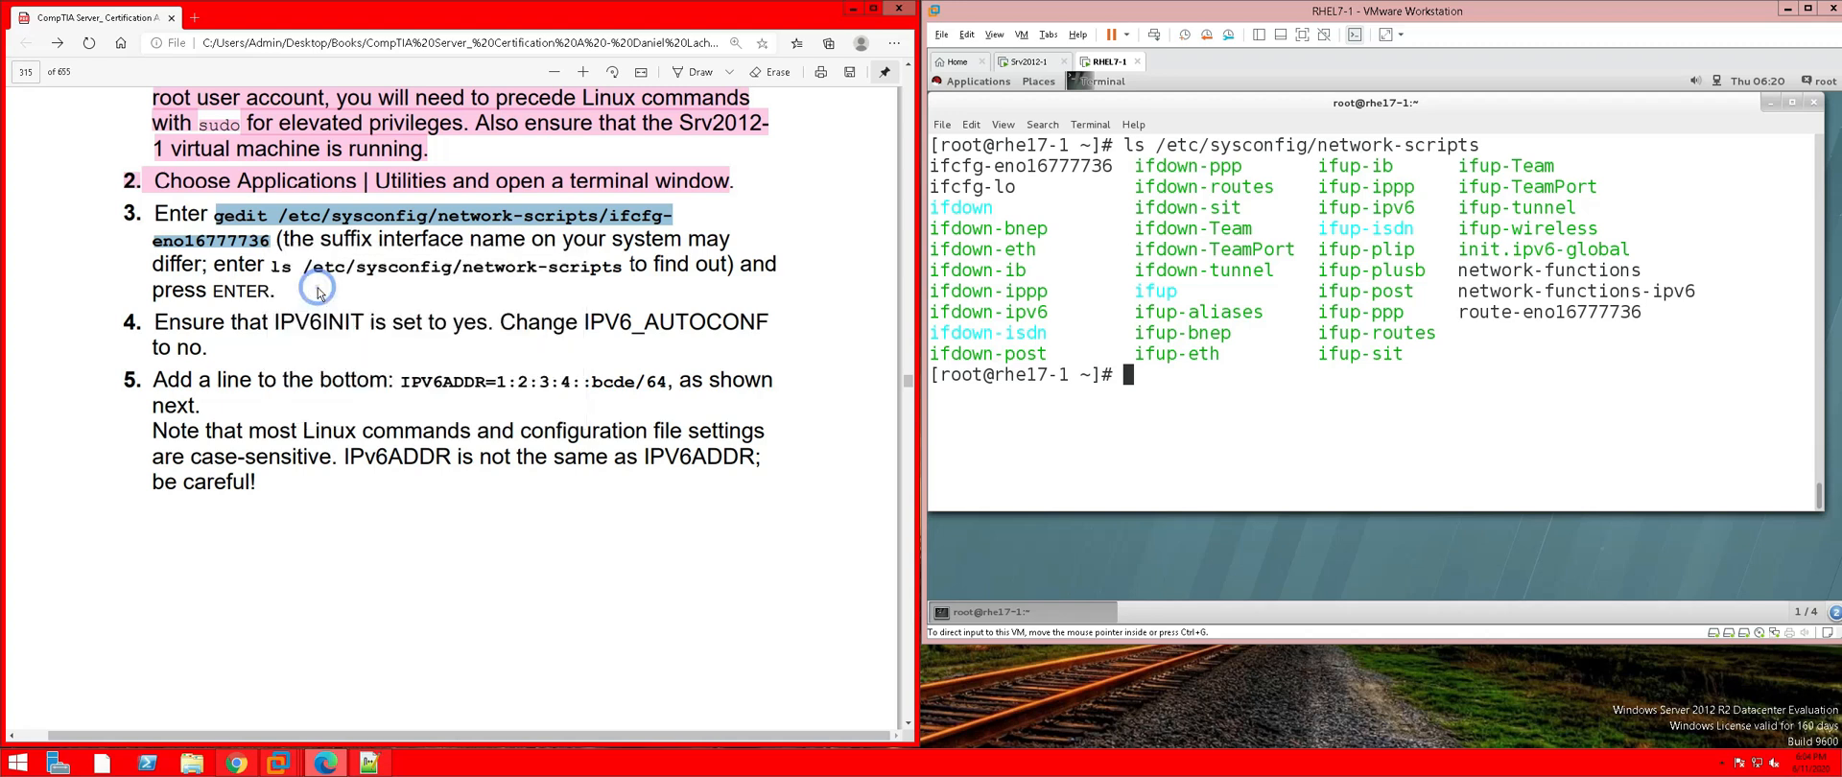
Browse the RHEL7-1 Applications menu to the Accessories list containing gedit
{"action": "left_click", "coordinate": [995, 568]}
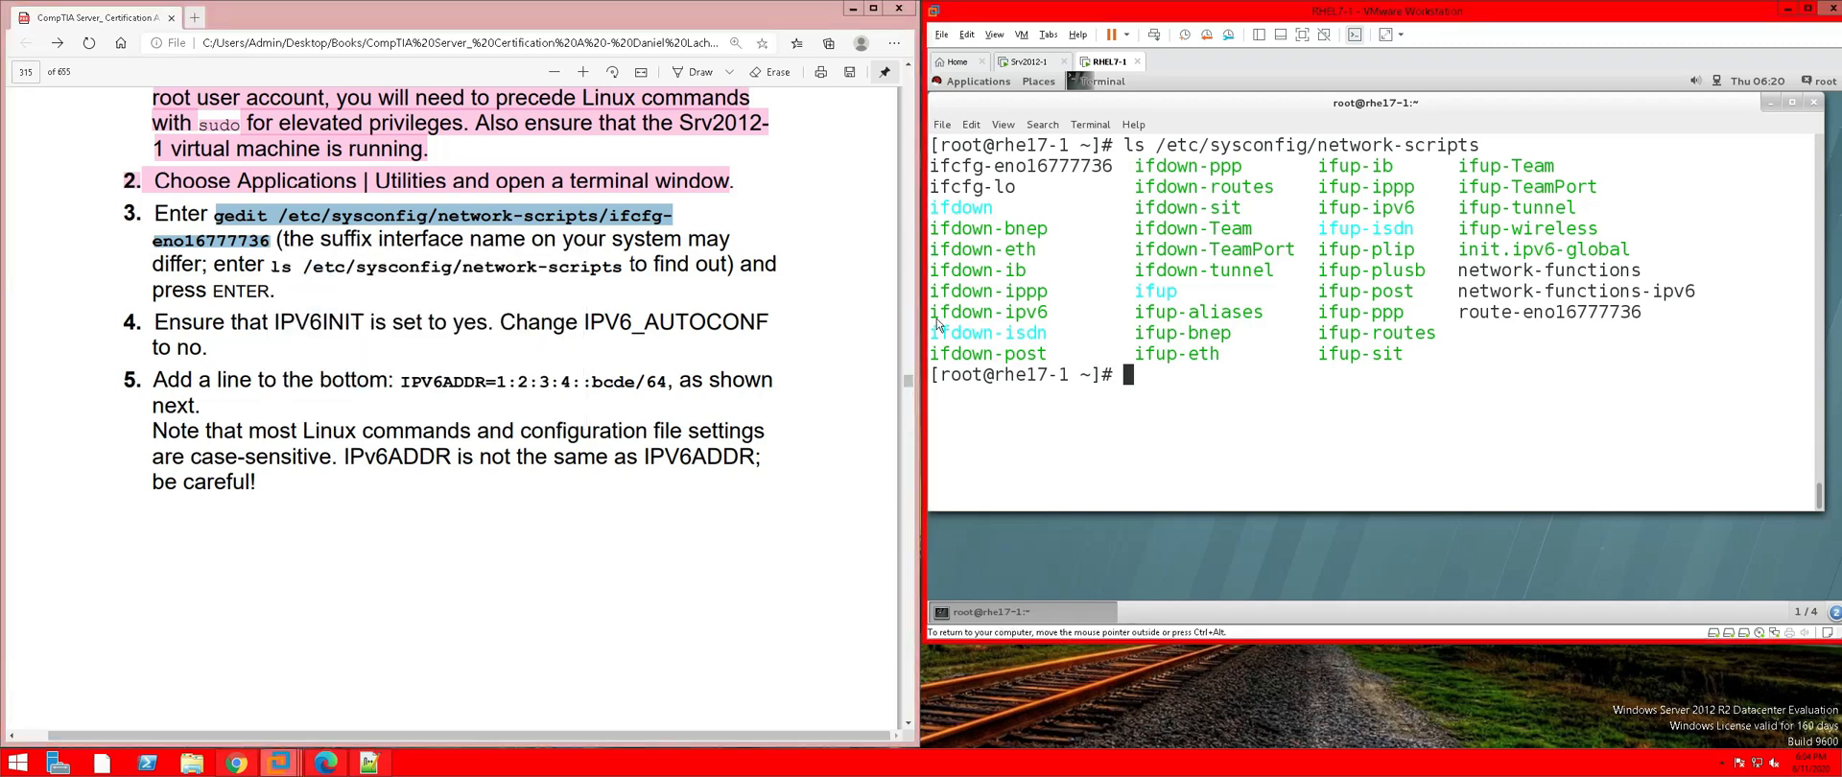
{"action": "left_click", "coordinate": [975, 81]}
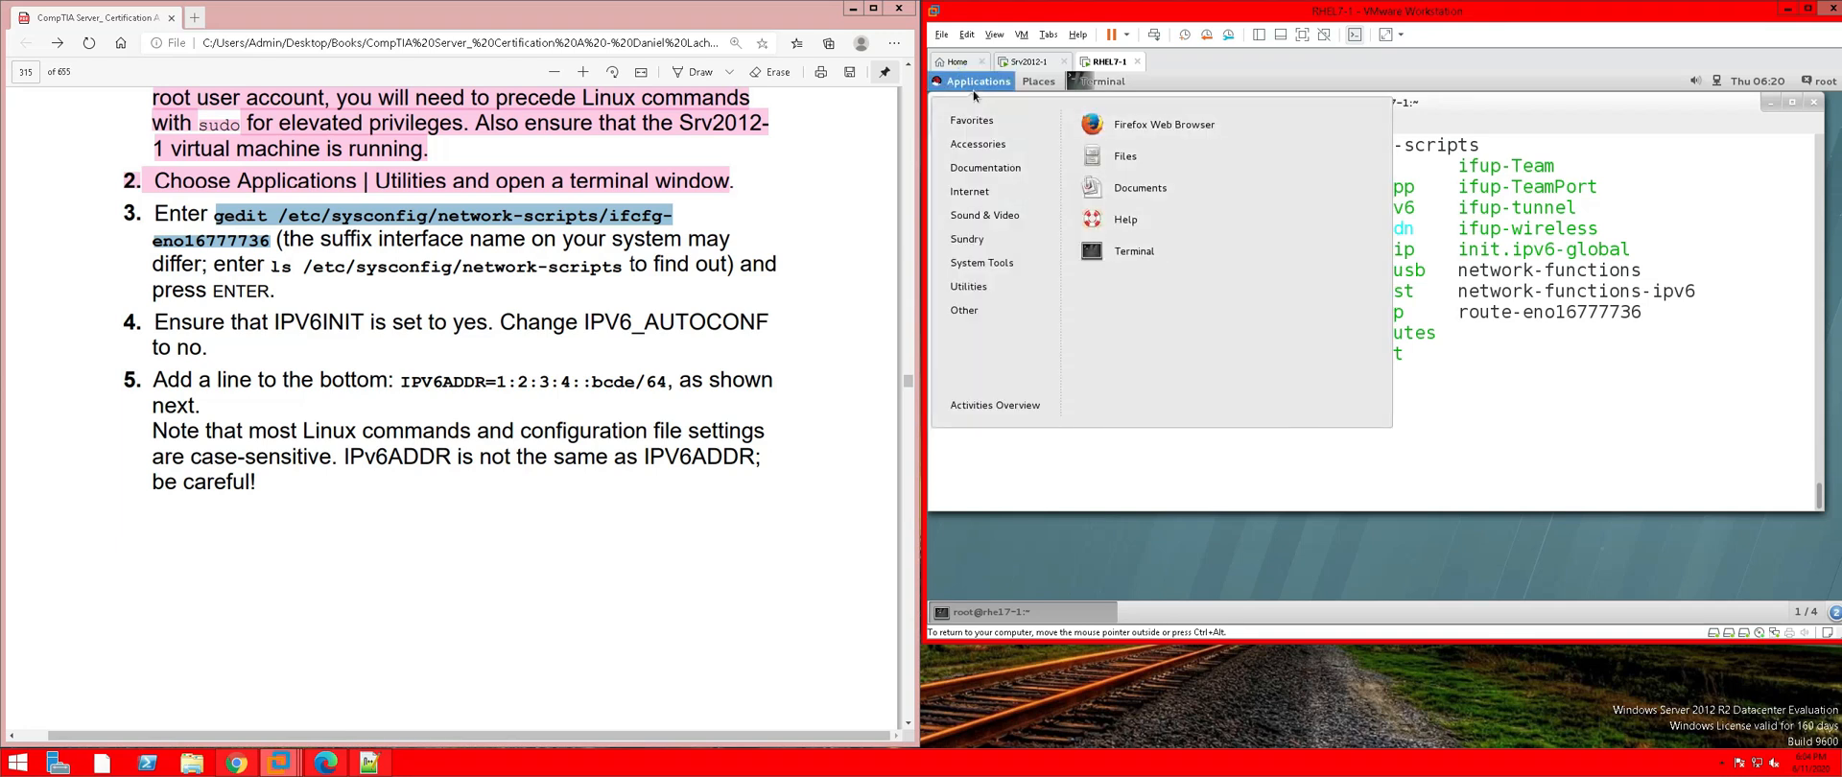
{"action": "mouse_move", "coordinate": [977, 170]}
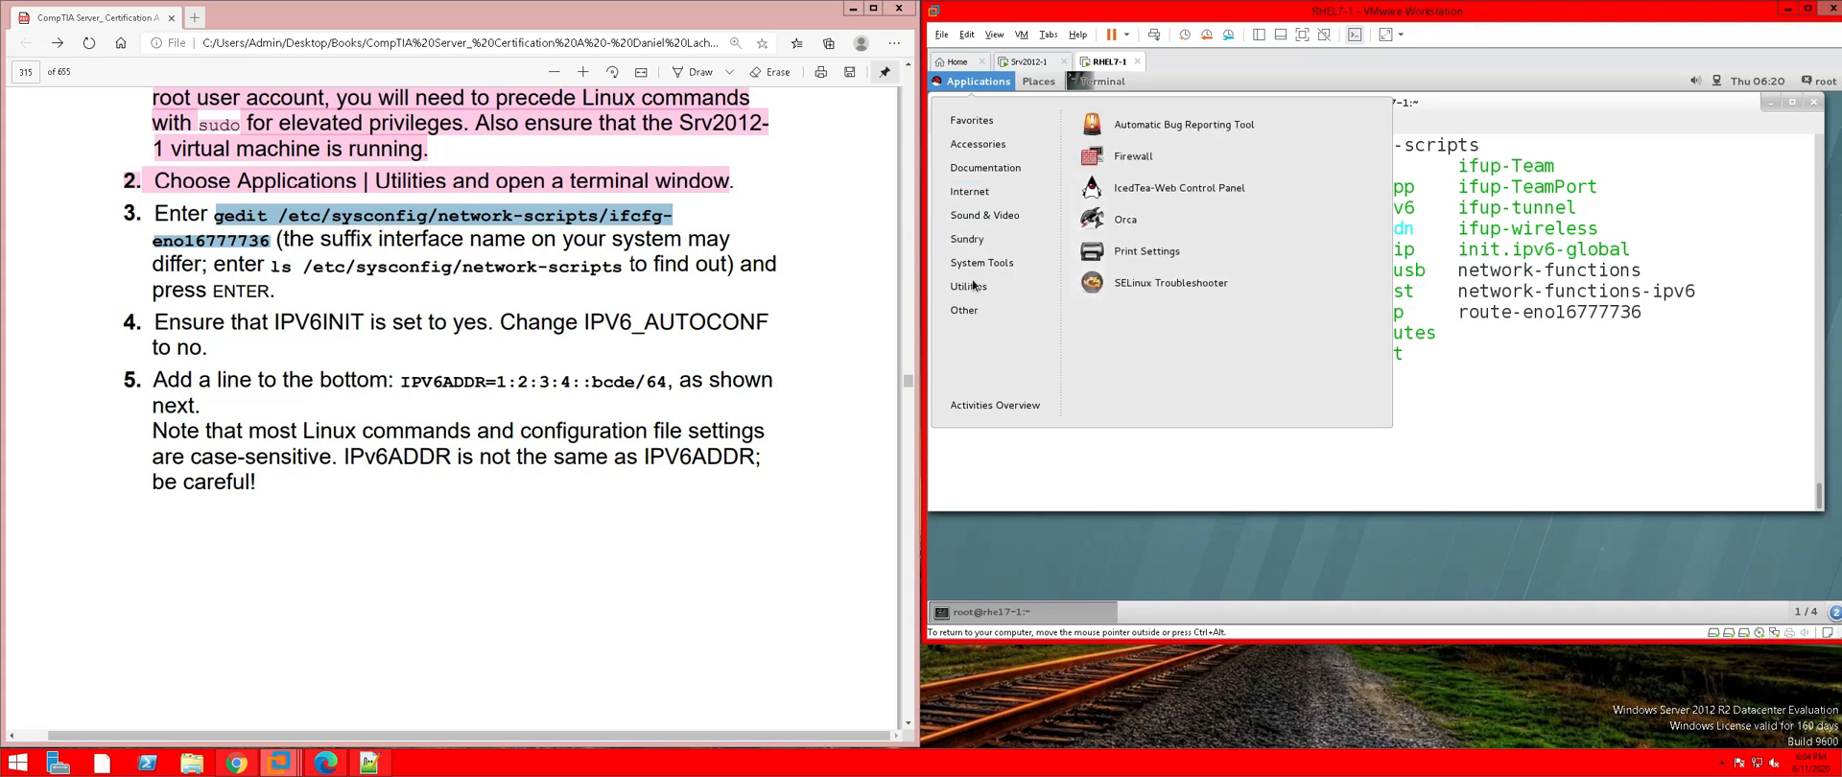
{"action": "mouse_move", "coordinate": [973, 288]}
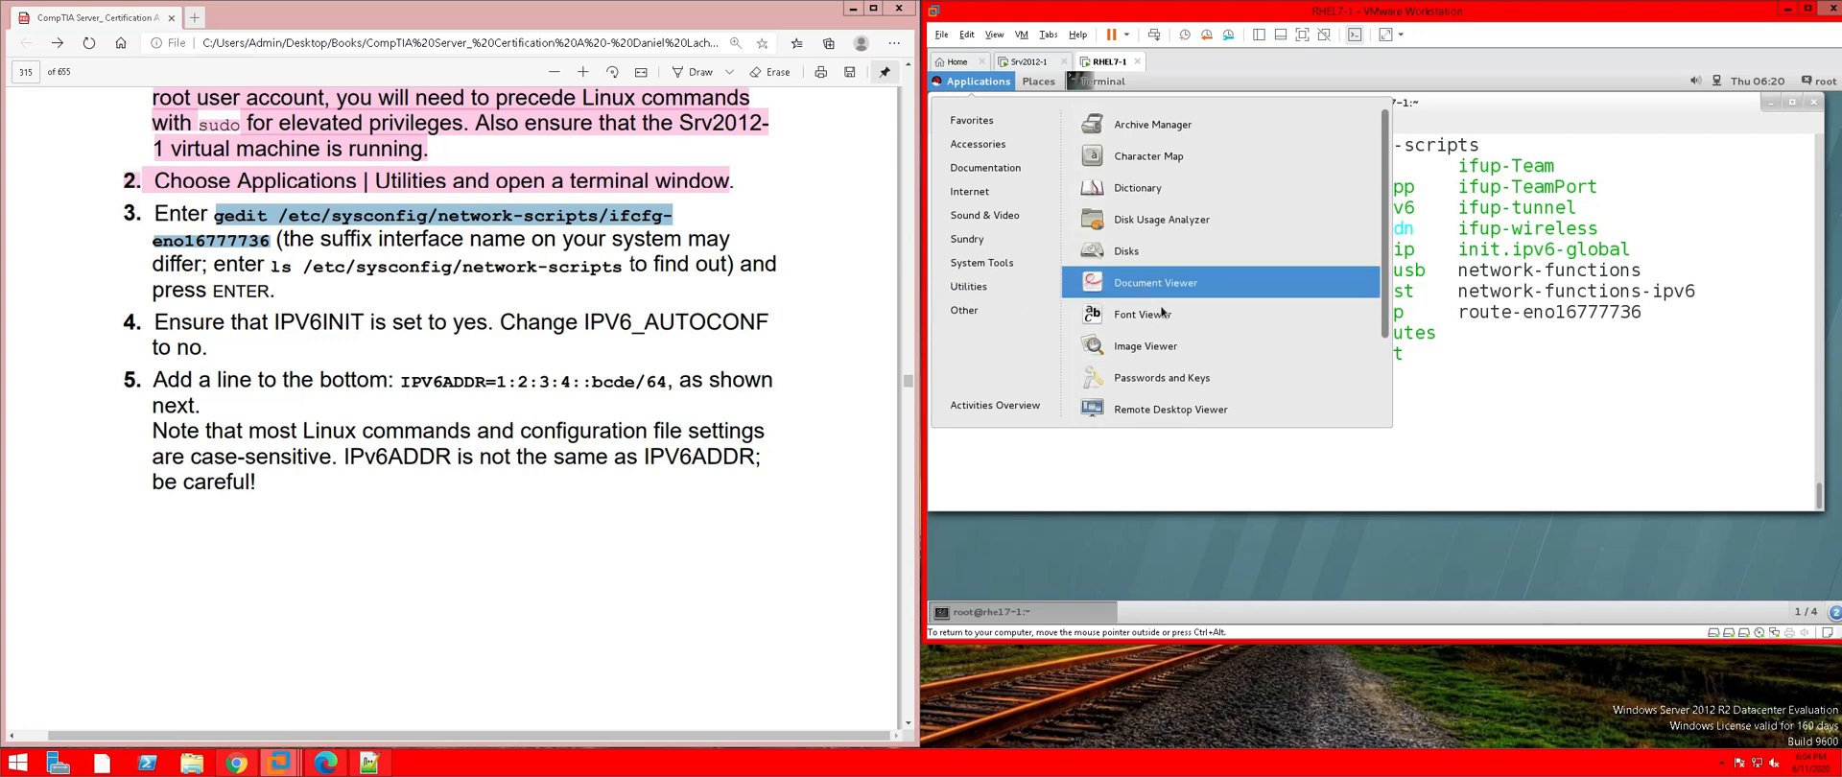
{"action": "scroll", "coordinate": [1162, 311], "scroll_direction": "down", "scroll_amount": 2}
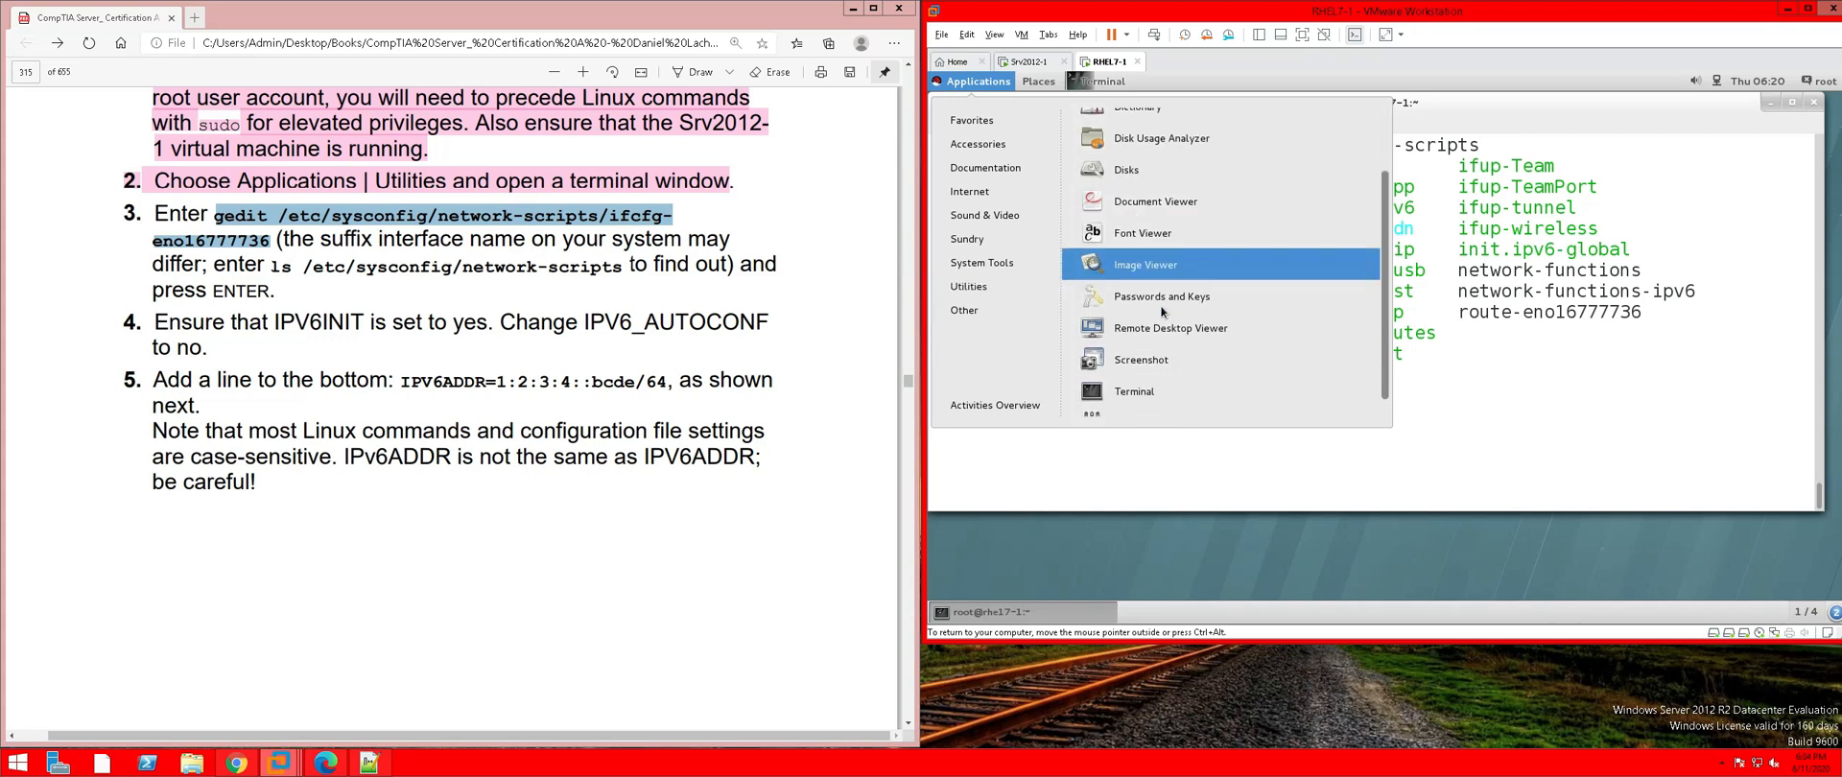
{"action": "scroll", "coordinate": [1162, 312], "scroll_direction": "up", "scroll_amount": 2}
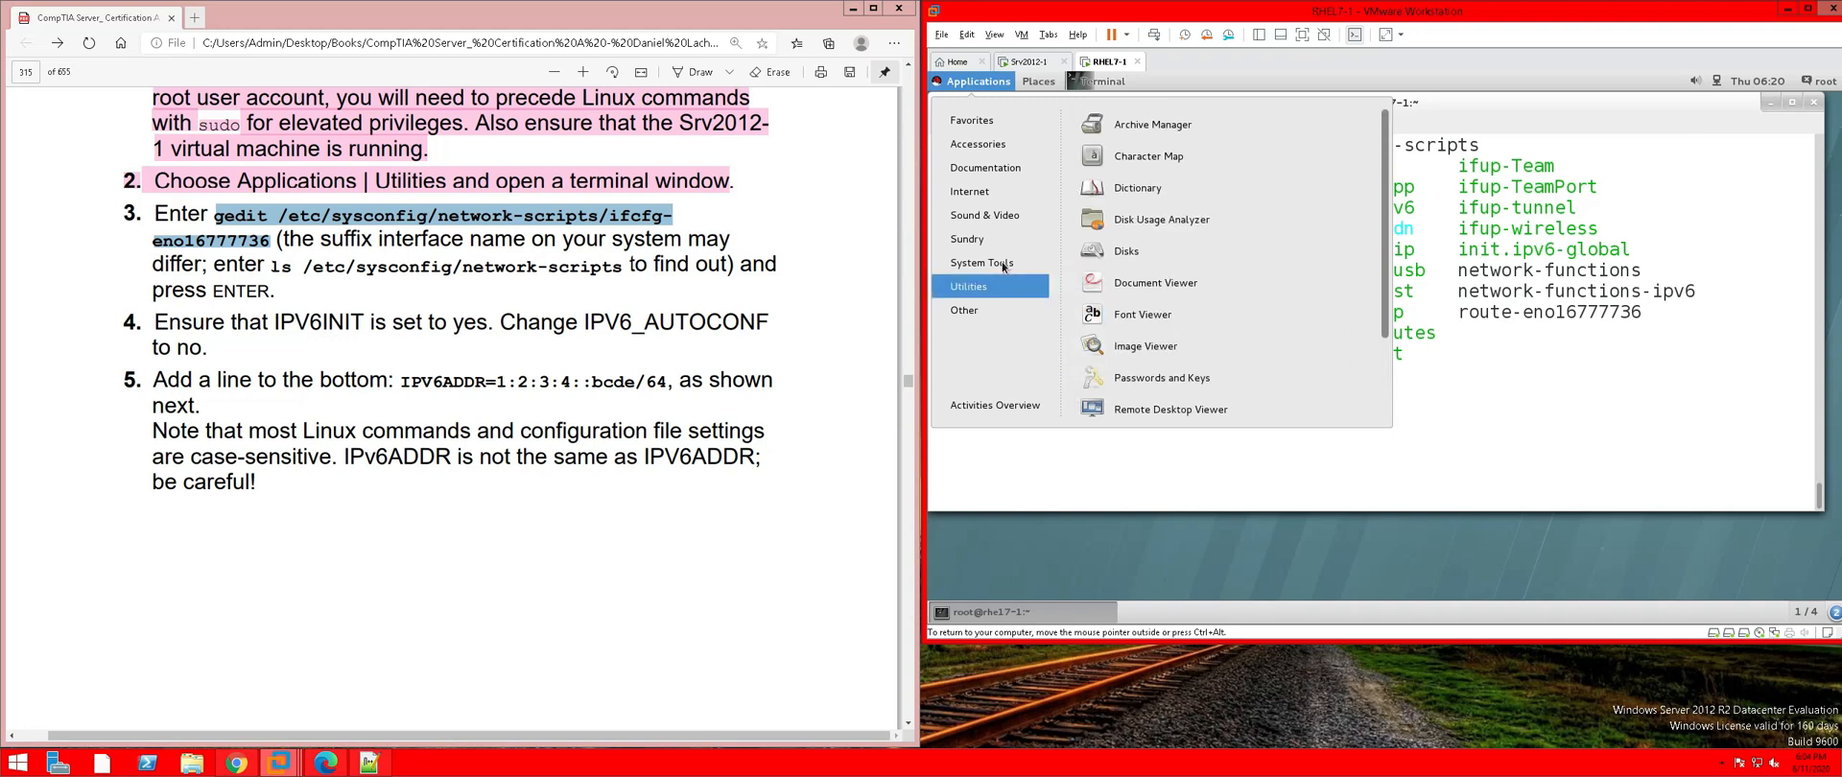
{"action": "mouse_move", "coordinate": [1001, 264]}
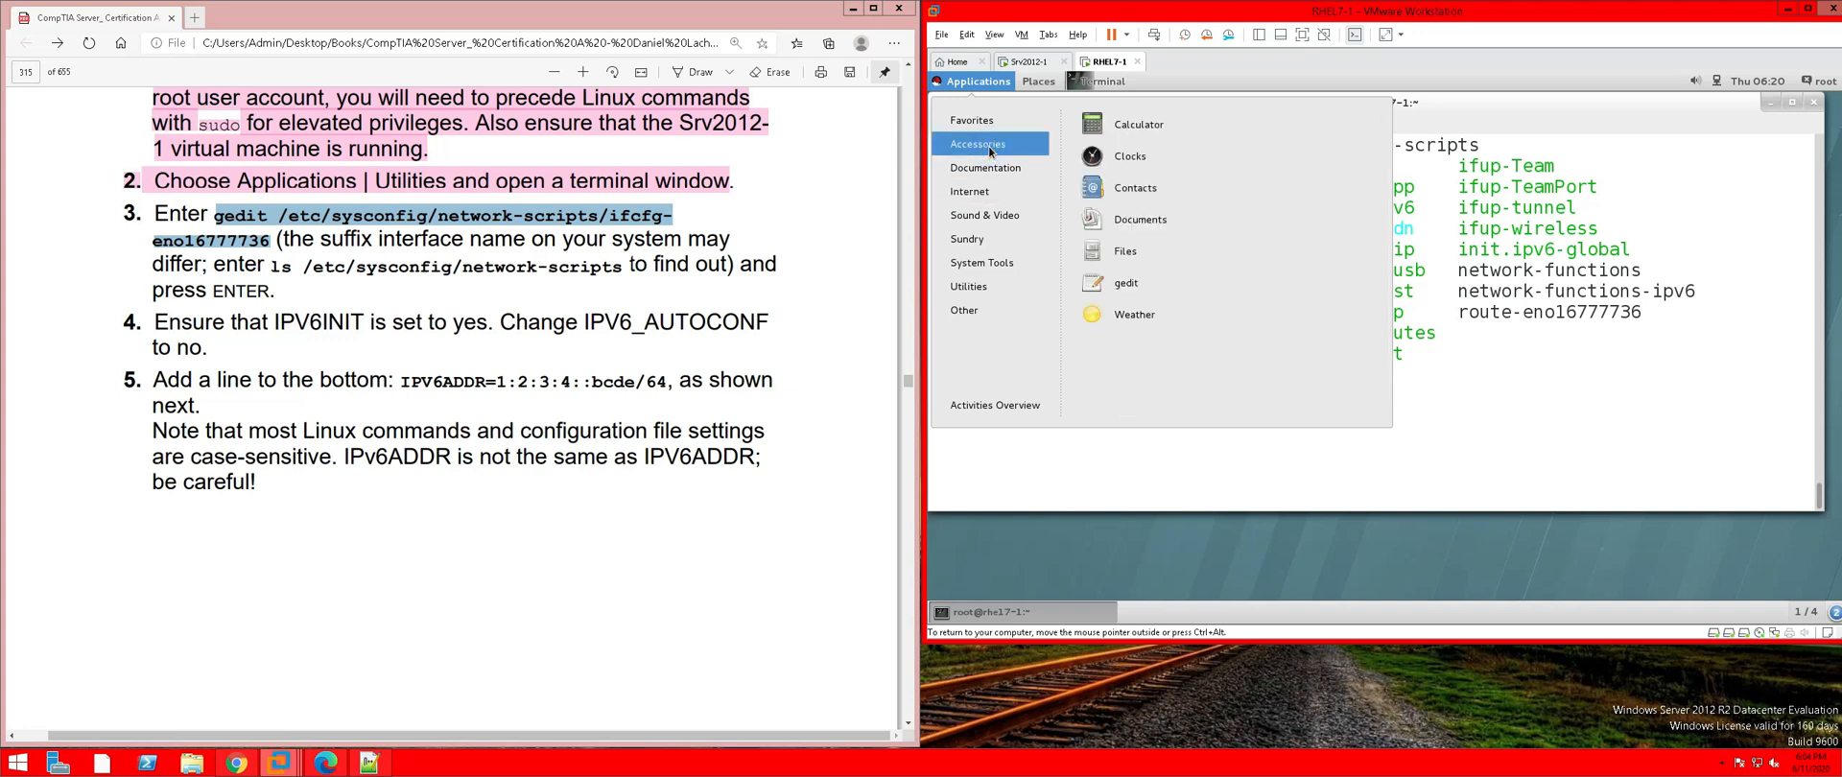
Launch gedit, paste the copied gedit command into a blank document and select it
{"action": "left_click", "coordinate": [1120, 286]}
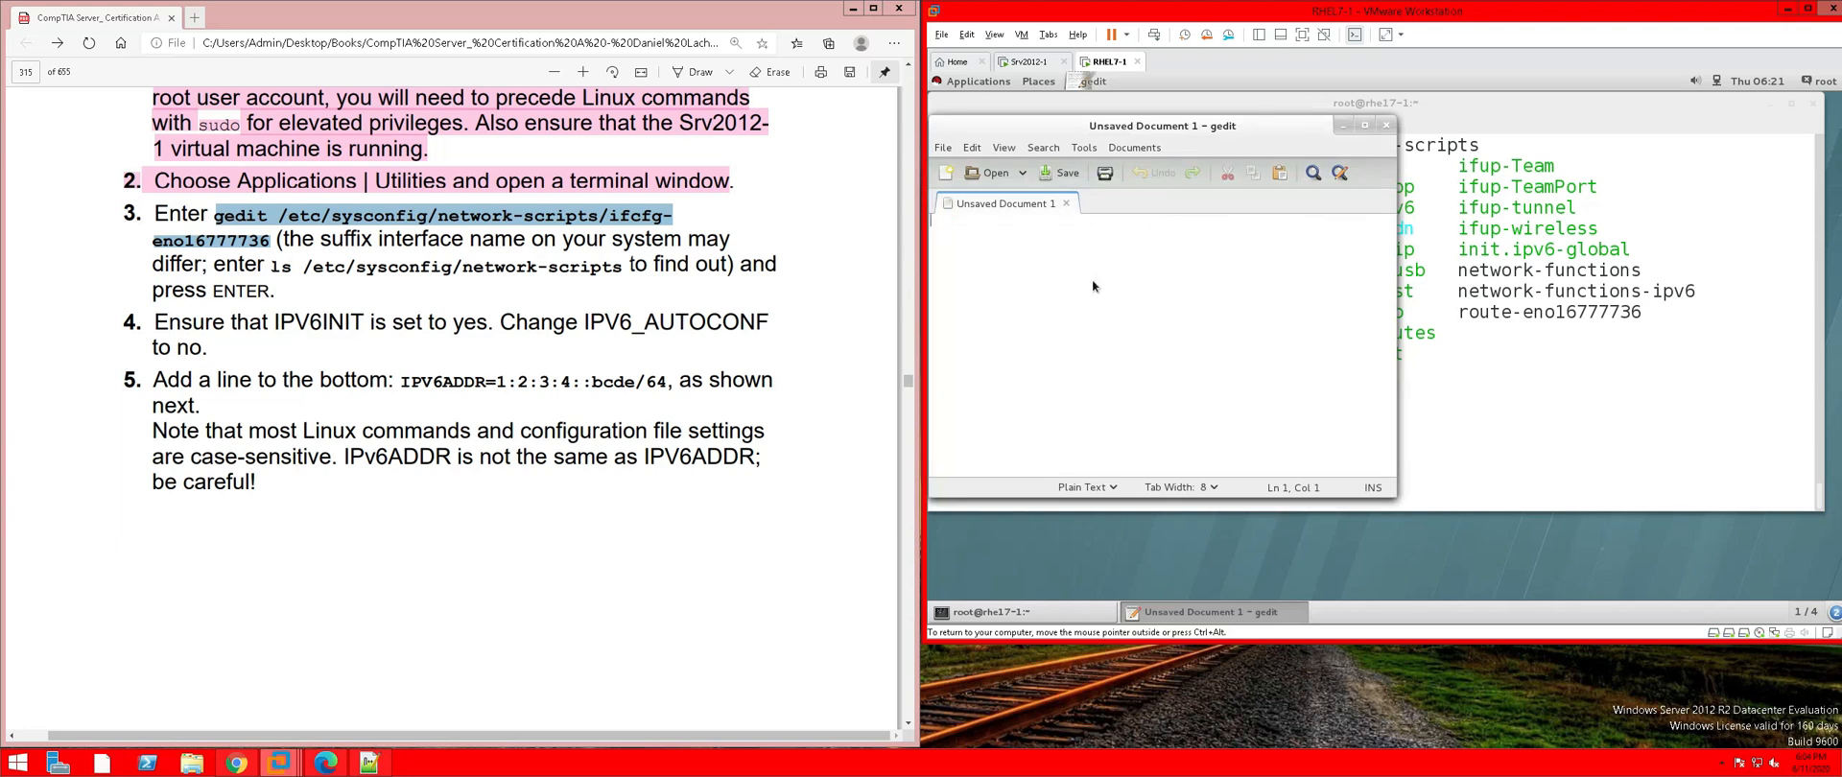
{"action": "right_click", "coordinate": [1092, 286]}
{"action": "left_click", "coordinate": [1127, 373]}
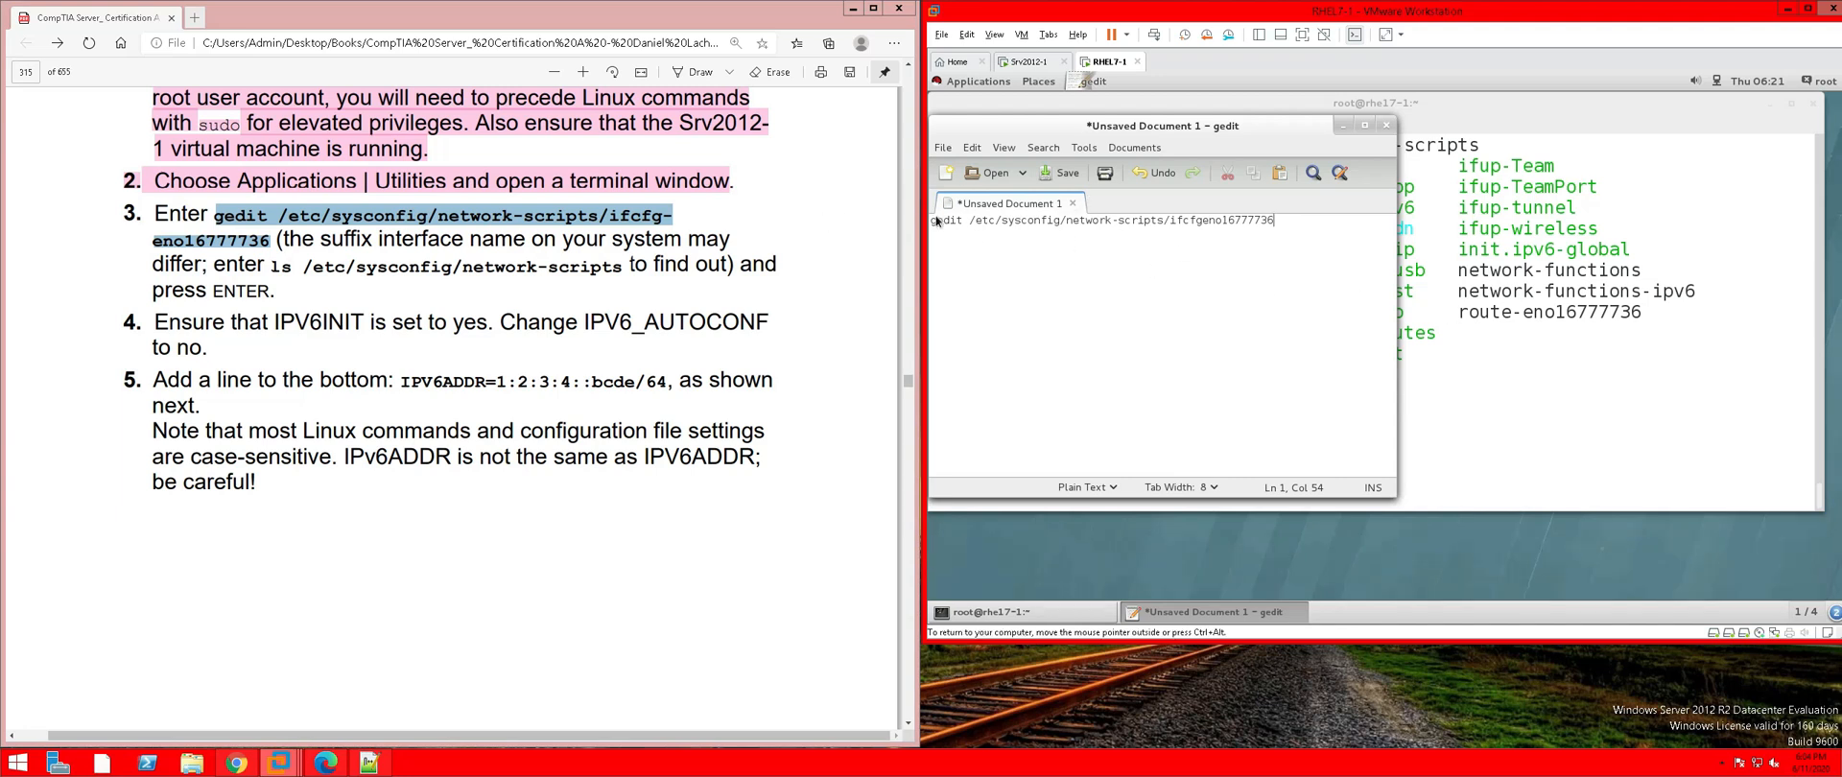
{"action": "left_click", "coordinate": [1272, 220]}
{"action": "left_click_drag", "start_coordinate": [1272, 220], "coordinate": [993, 222]}
{"action": "key", "text": "ctrl+a"}
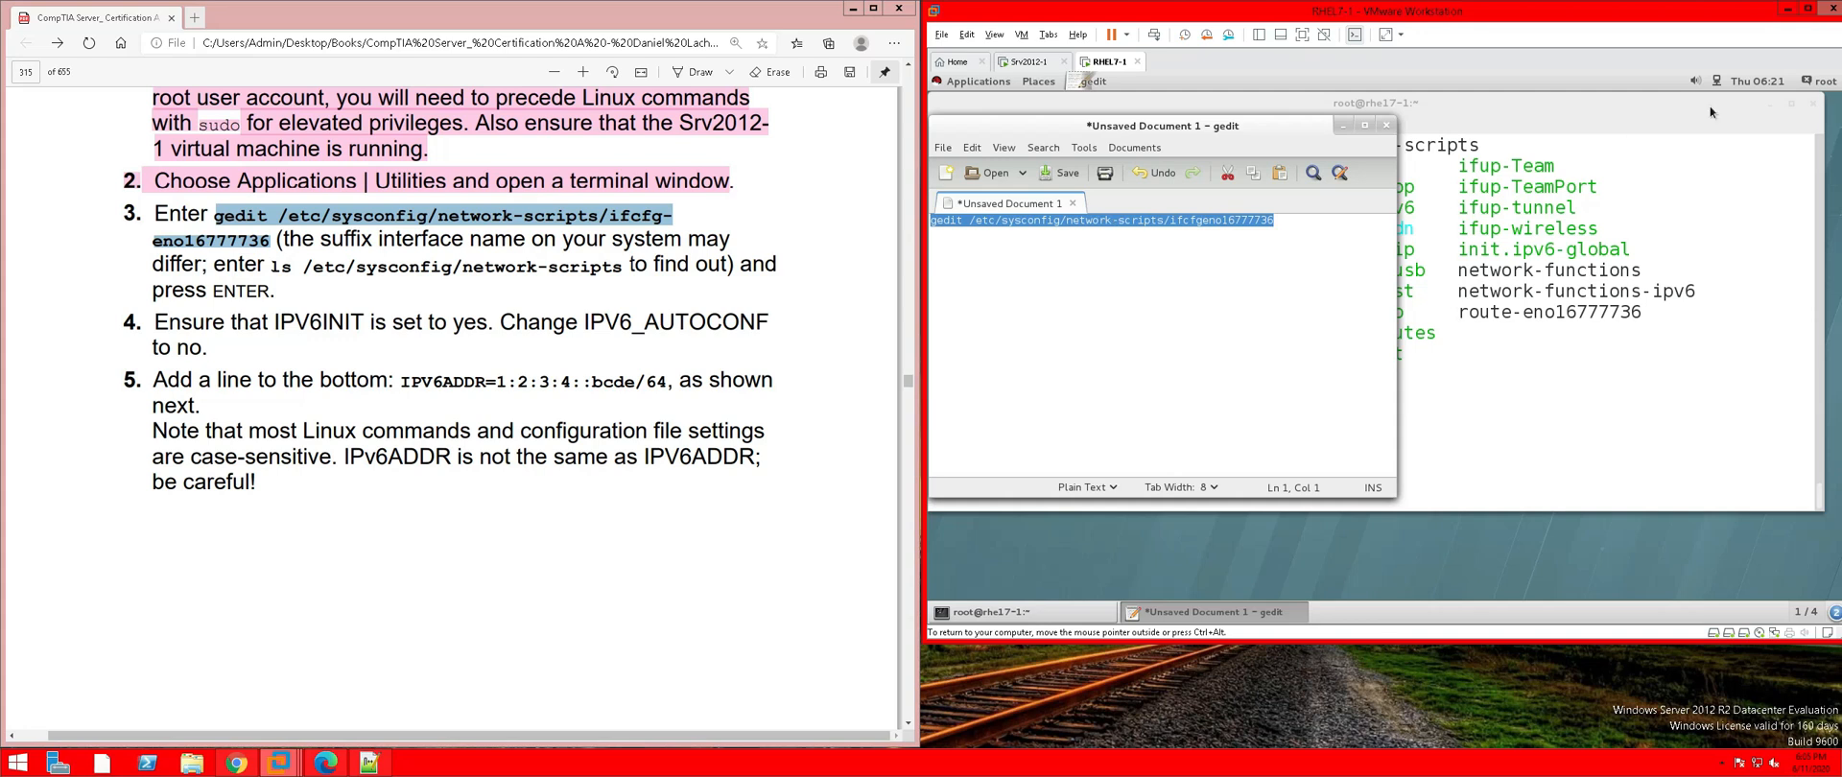
Paste the gedit command at the RHEL7-1 terminal prompt
{"action": "left_click", "coordinate": [1599, 107]}
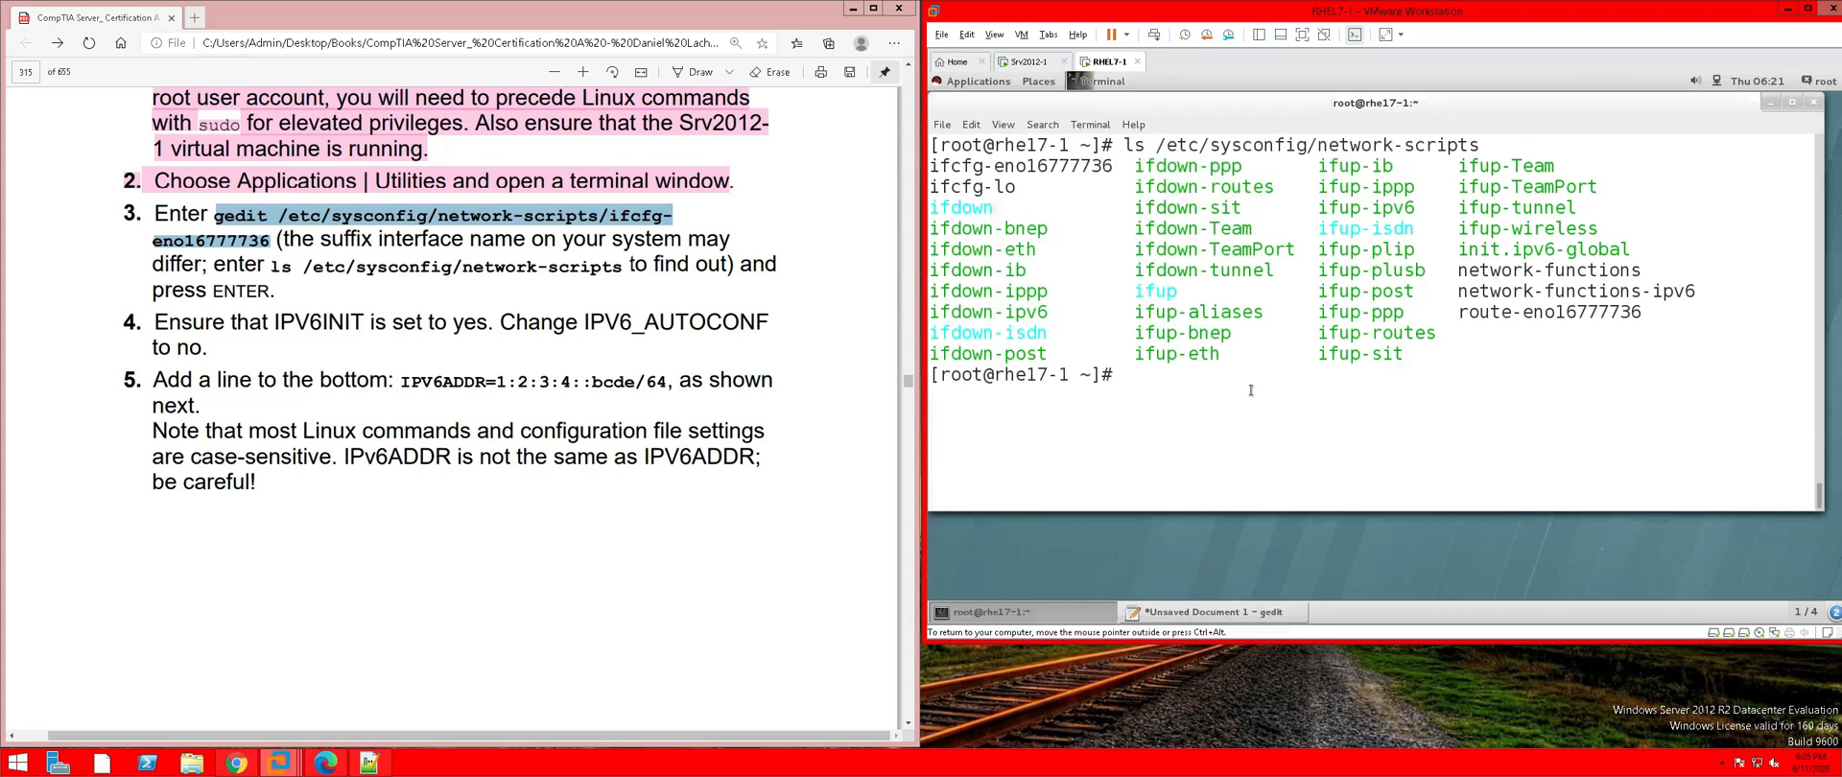
{"action": "right_click", "coordinate": [1176, 374]}
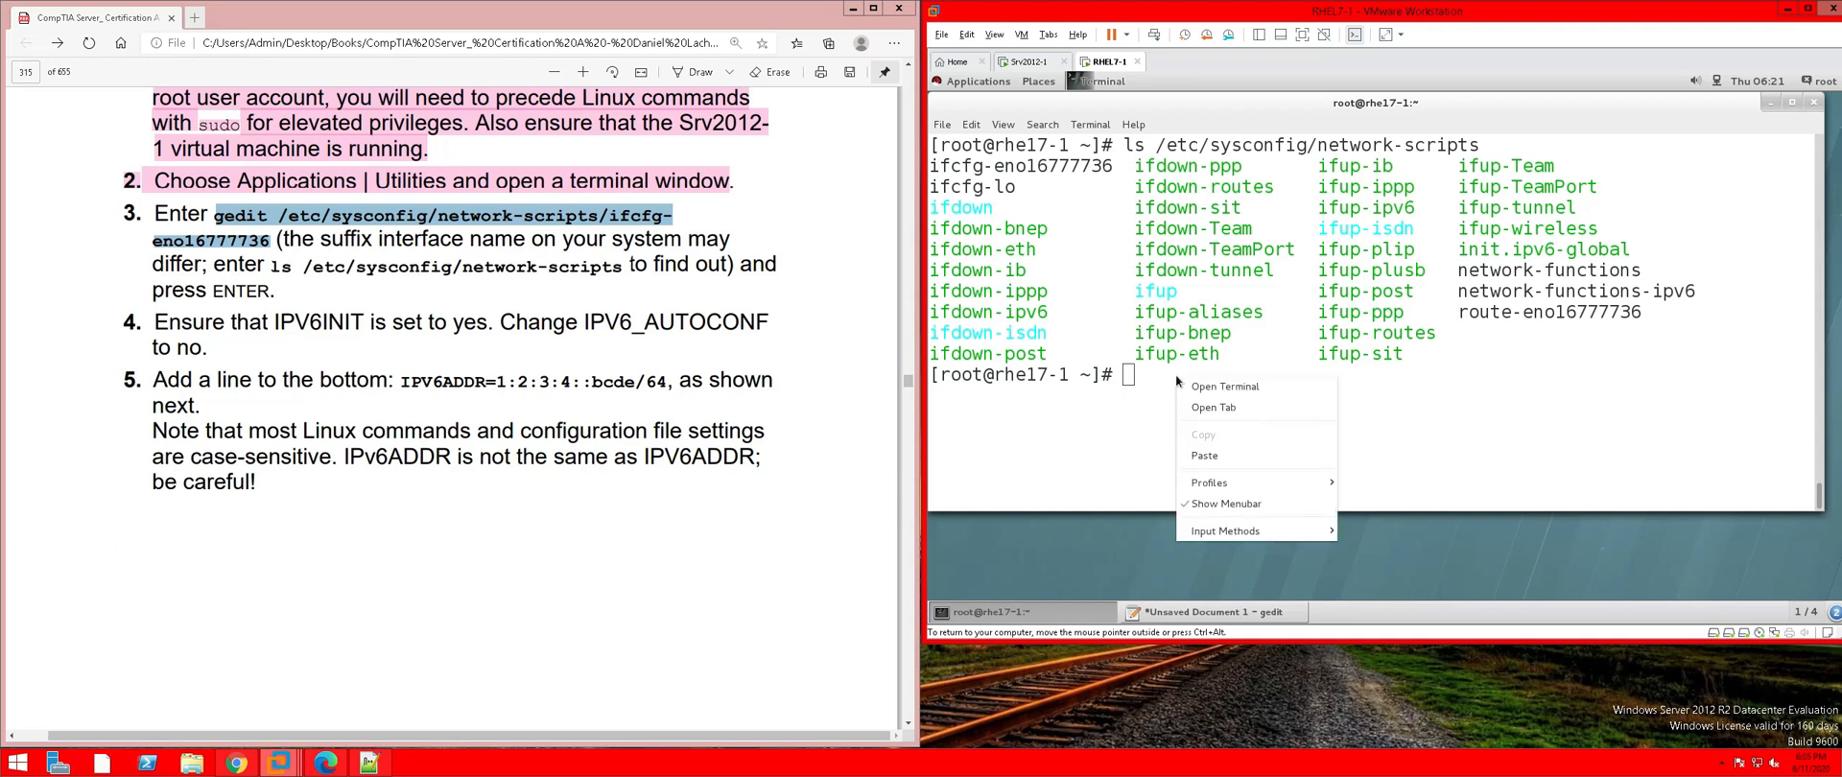
{"action": "left_click", "coordinate": [1226, 455]}
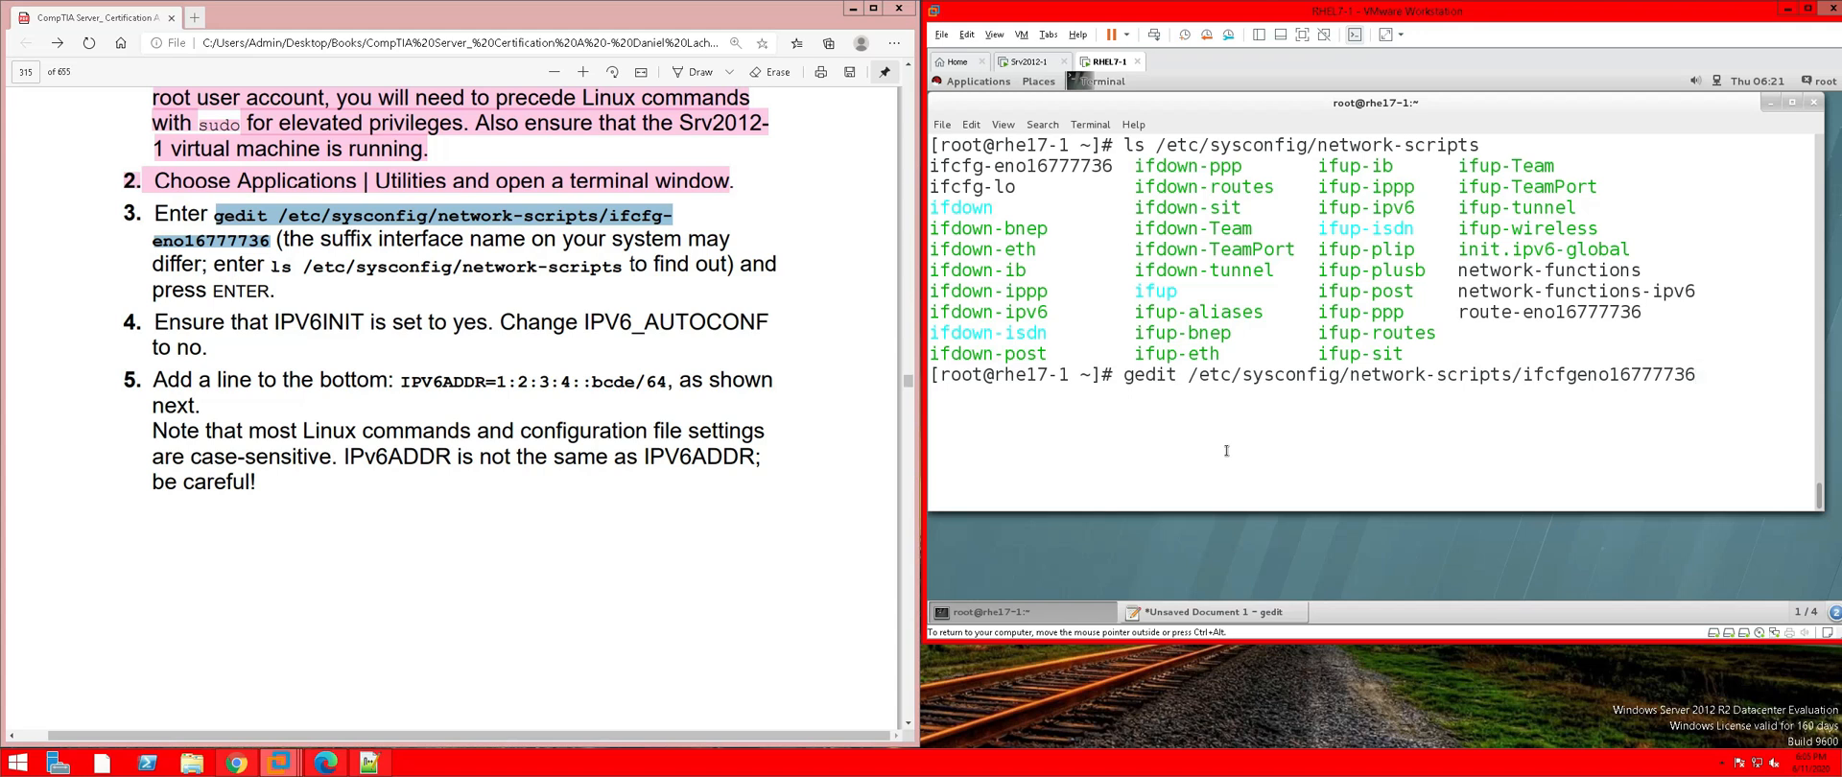
Open the empty ifcfgeno16777736 file in gedit and close Unsaved Document 1 without saving
{"action": "key", "text": "Return"}
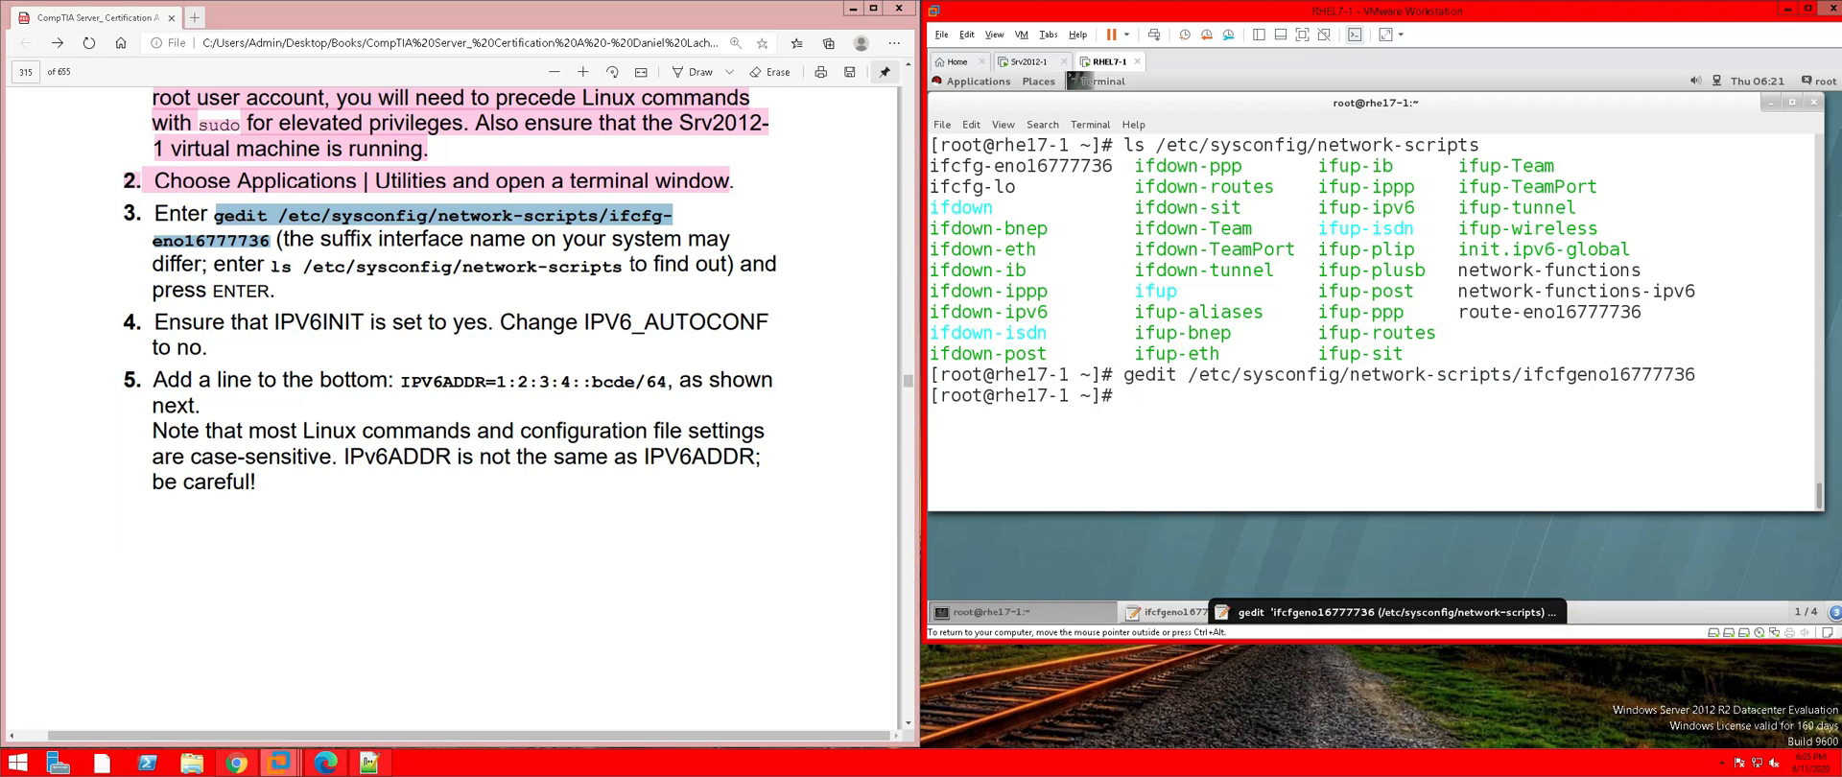
{"action": "left_click", "coordinate": [1305, 604]}
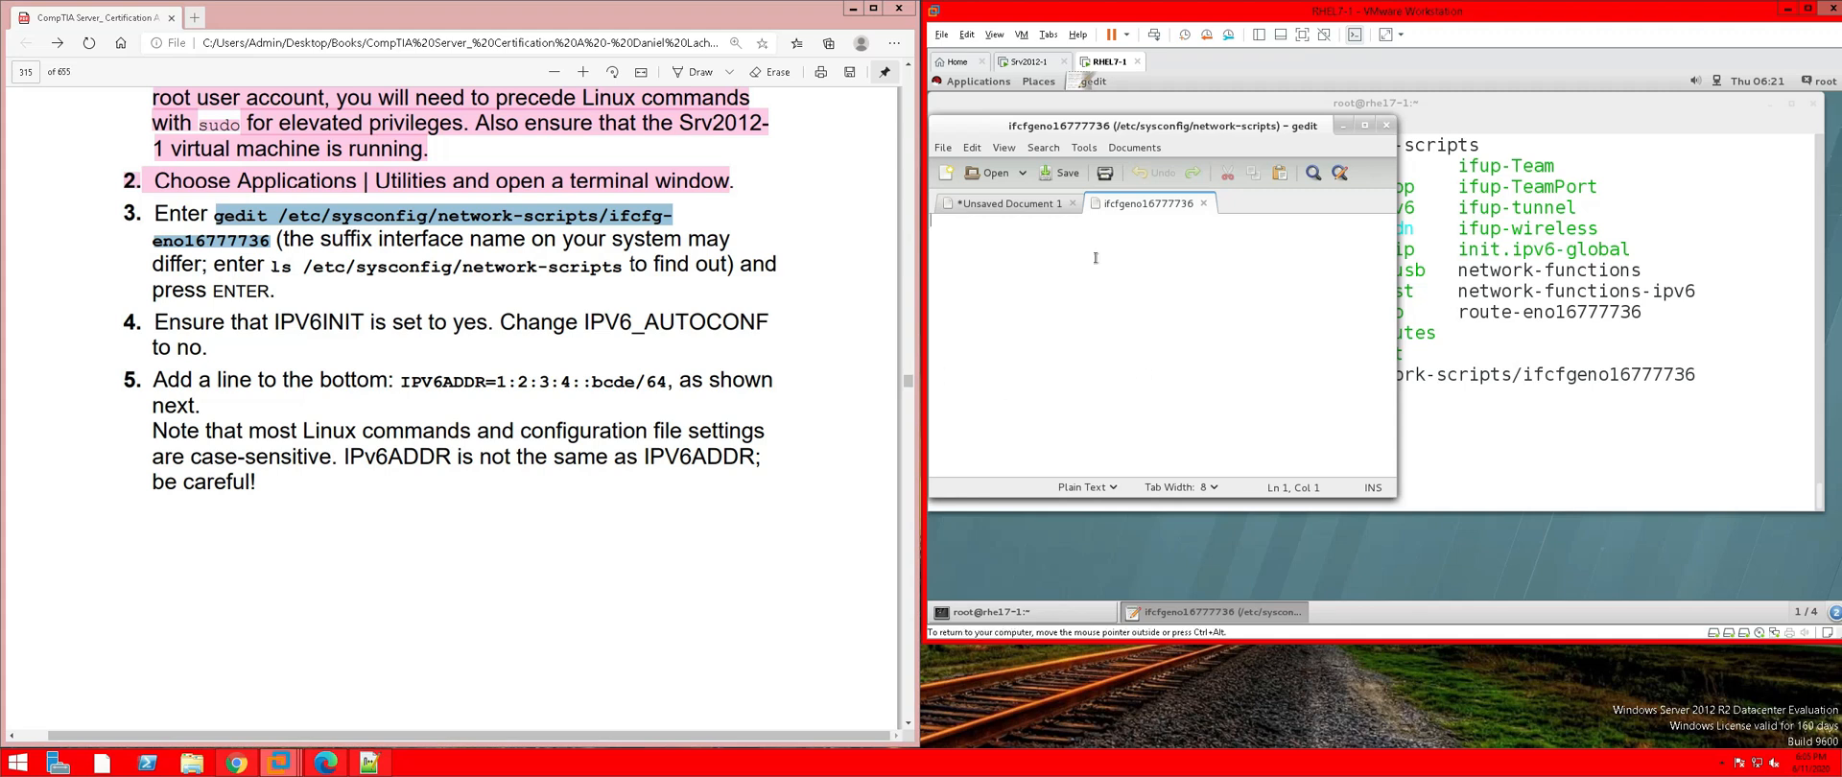
{"action": "left_click", "coordinate": [1057, 205]}
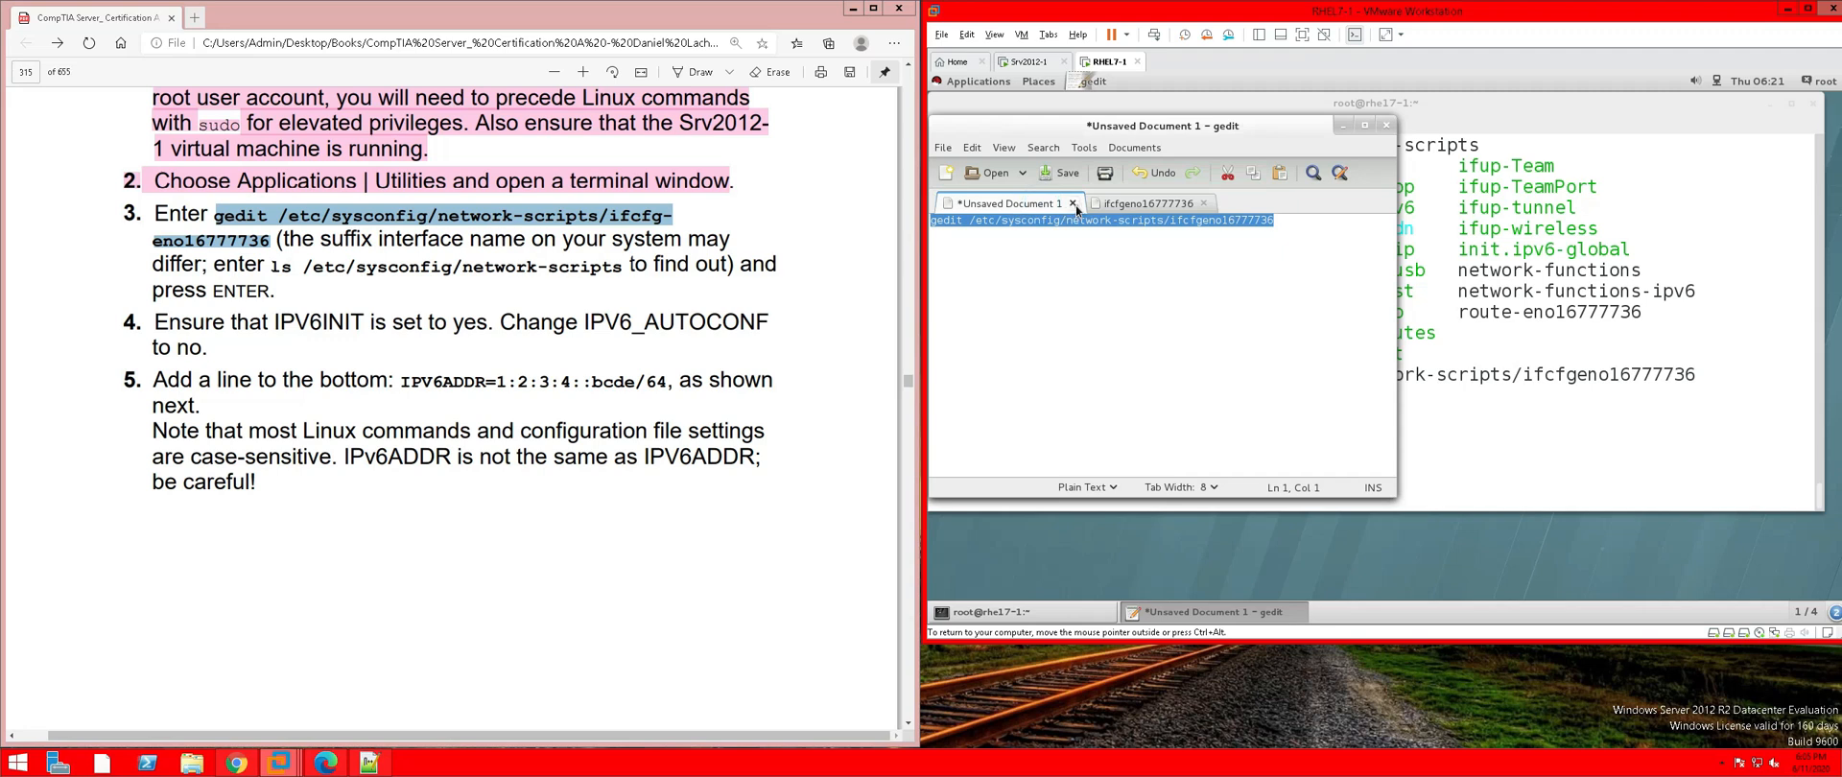
{"action": "left_click", "coordinate": [1073, 204]}
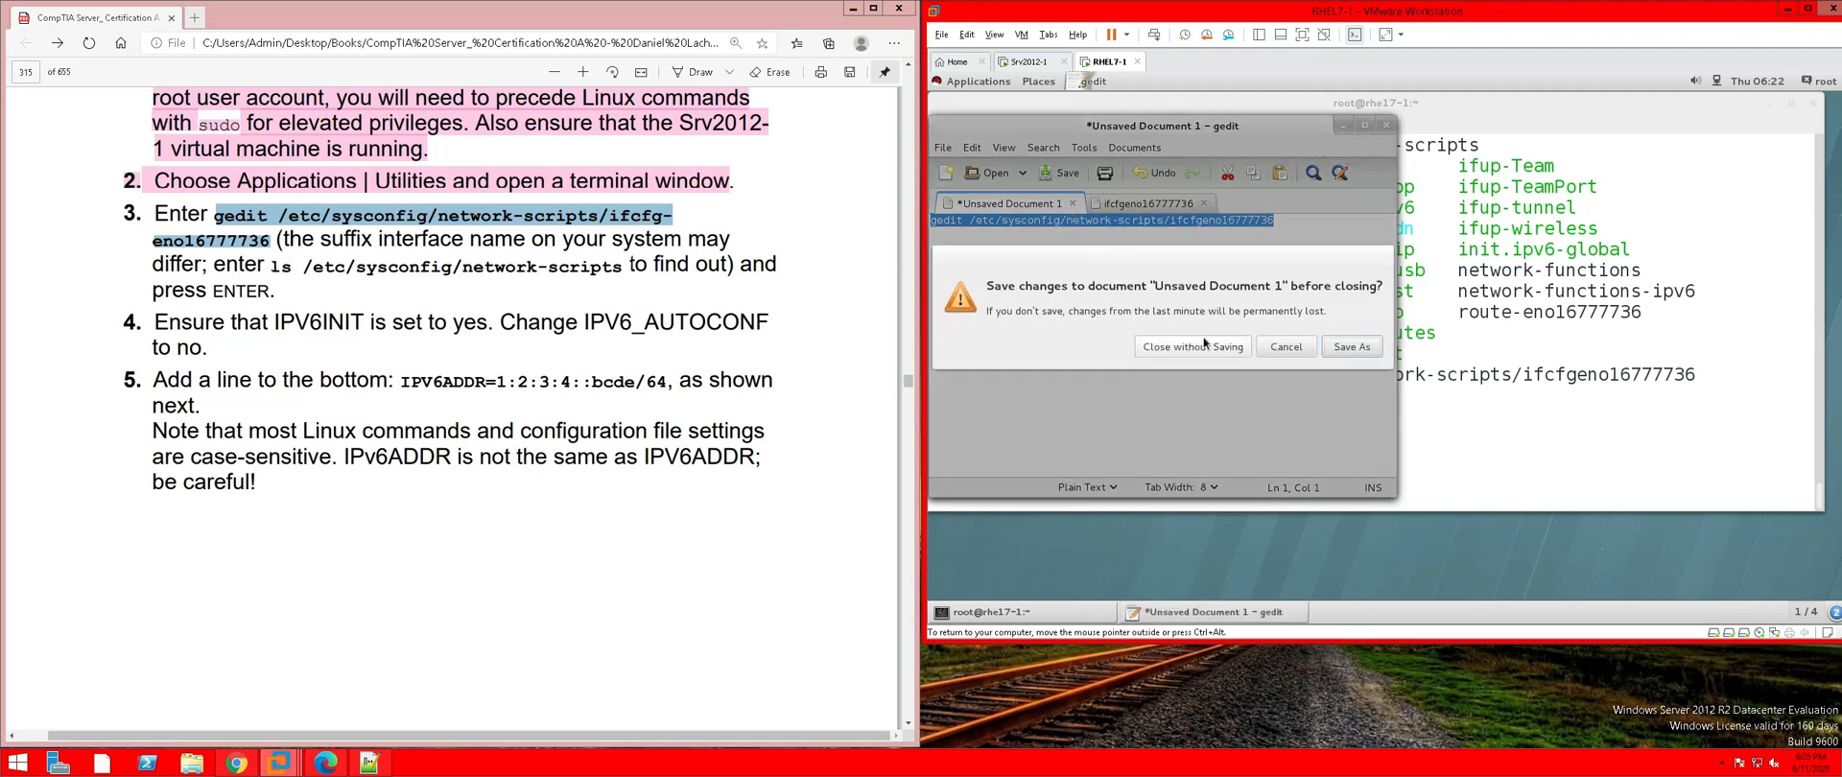
{"action": "left_click", "coordinate": [1203, 345]}
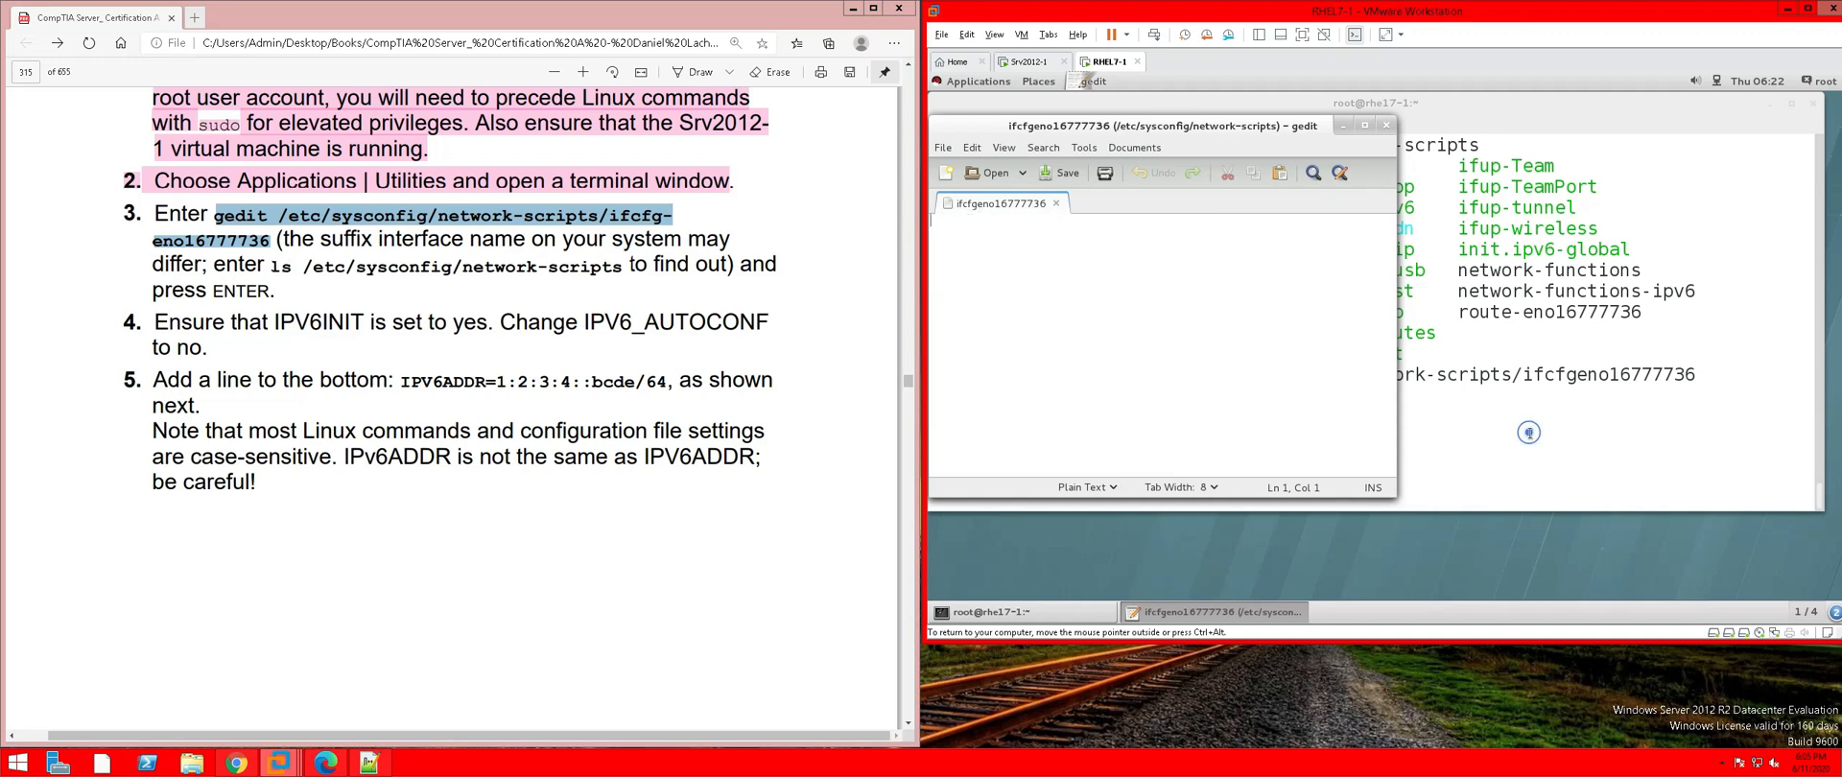
{"action": "left_click", "coordinate": [1530, 434]}
Rerun the gedit command with the name corrected to ifcfg-eno16777736, opening the real file
{"action": "key", "text": "Up"}
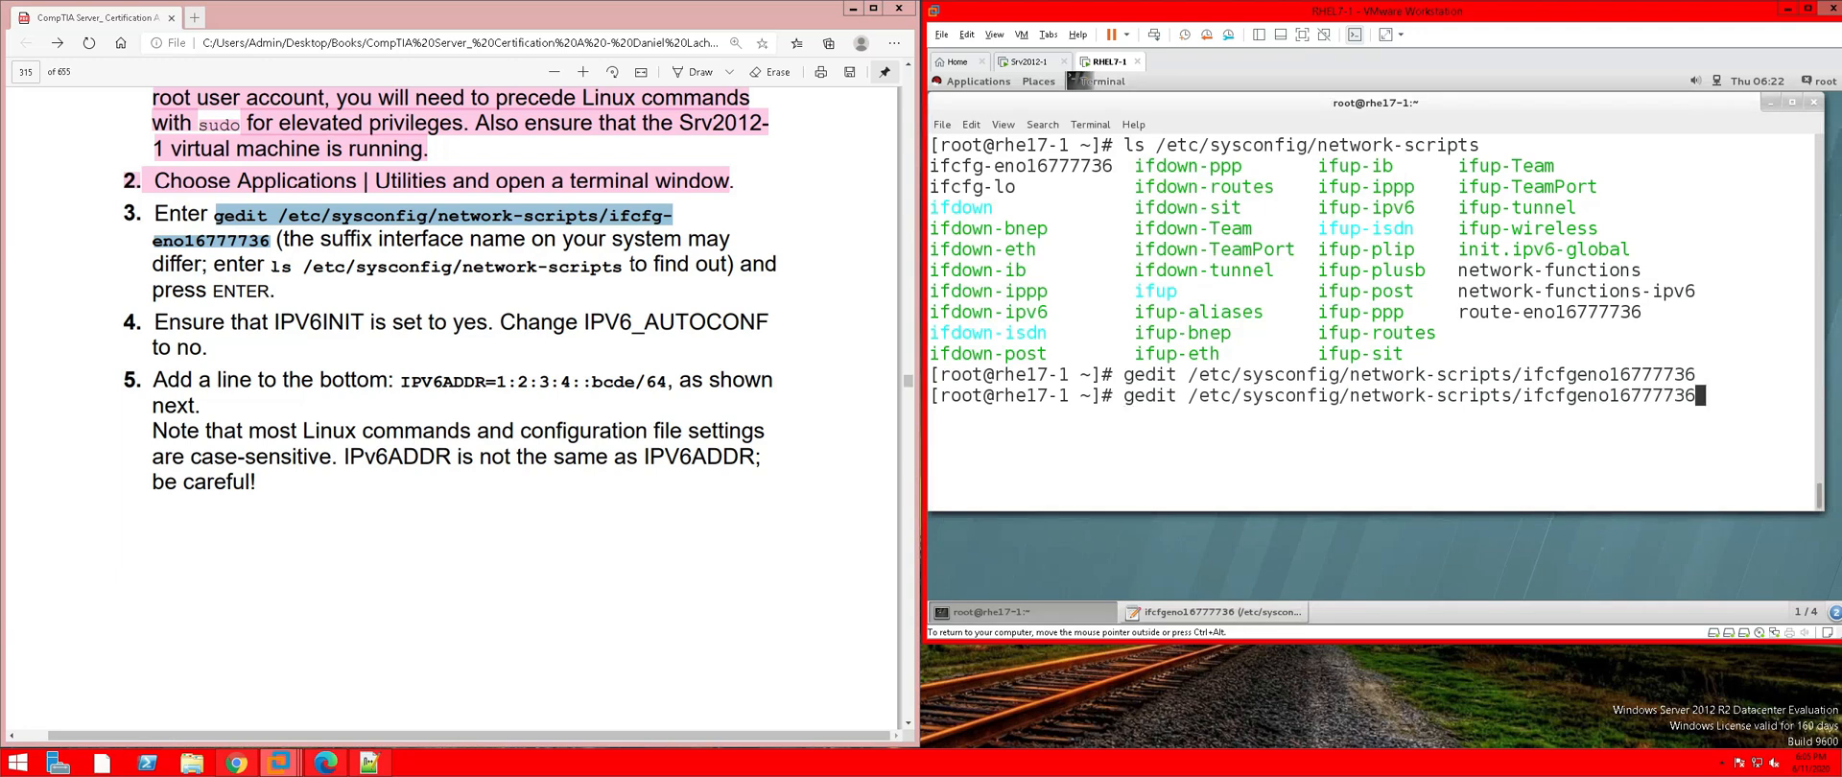
{"action": "key", "text": "Left"}
{"action": "key", "text": "Left"}
{"action": "key", "text": "Left"}
{"action": "key", "text": "Left"}
{"action": "key", "text": "Left"}
{"action": "key", "text": "Left"}
{"action": "key", "text": "Left"}
{"action": "key", "text": "Left"}
{"action": "key", "text": "Left"}
{"action": "key", "text": "Left"}
{"action": "key", "text": "Left"}
{"action": "key", "text": "Right"}
{"action": "type", "text": "-"}
{"action": "key", "text": "Right"}
{"action": "key", "text": "Right"}
{"action": "key", "text": "Right"}
{"action": "key", "text": "Right"}
{"action": "key", "text": "Right"}
{"action": "key", "text": "Right"}
{"action": "key", "text": "Right"}
{"action": "key", "text": "Right"}
{"action": "key", "text": "Right"}
{"action": "key", "text": "Right"}
{"action": "key", "text": "Return"}
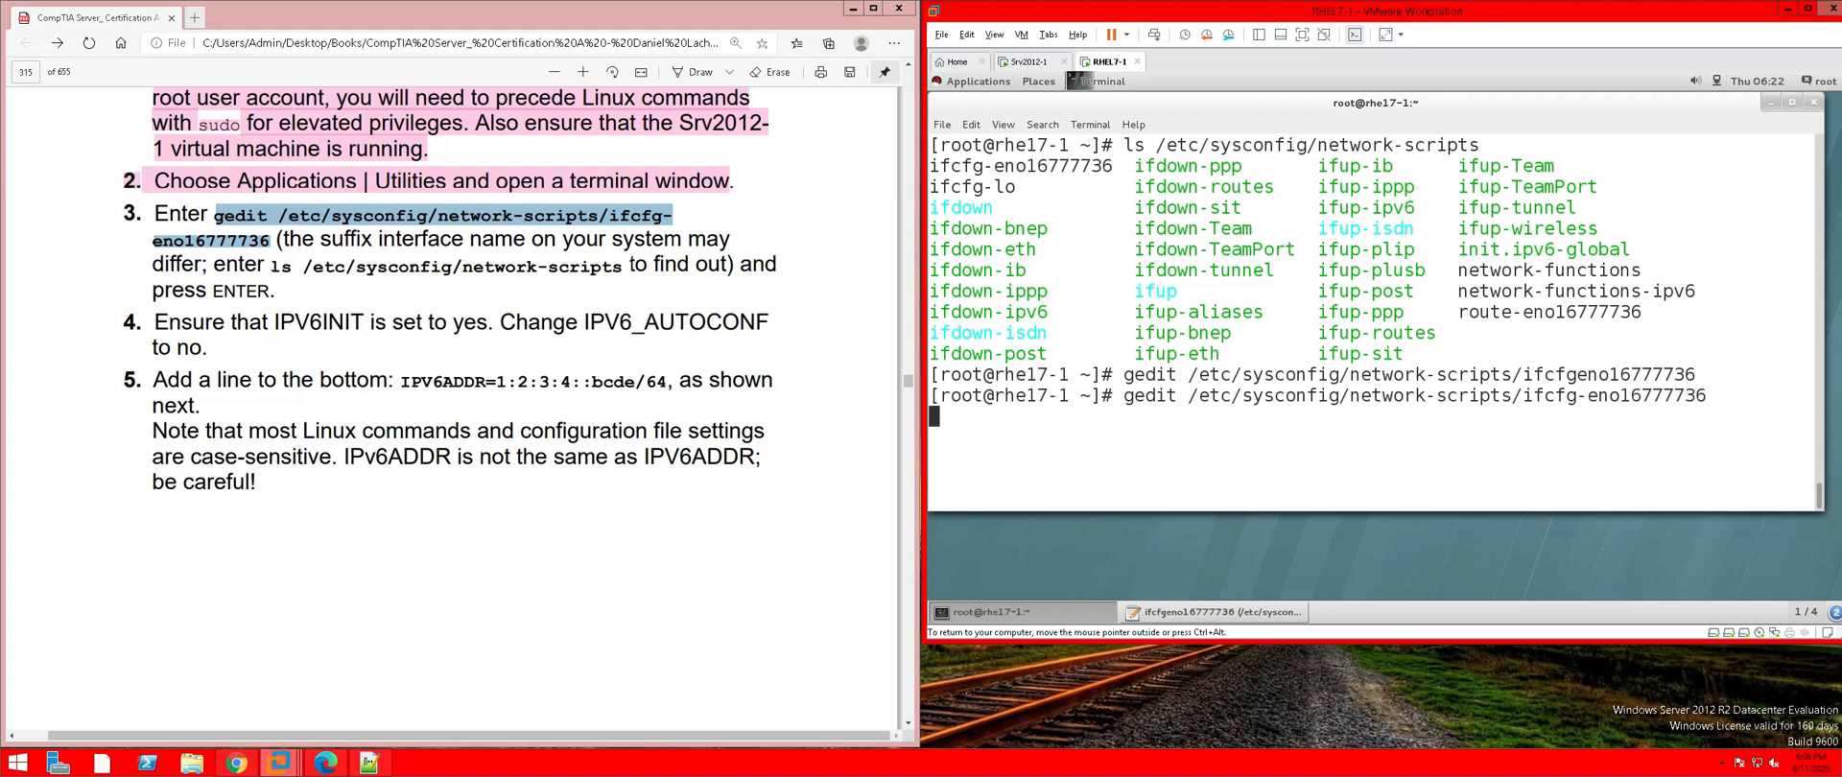
{"action": "left_click", "coordinate": [1265, 605]}
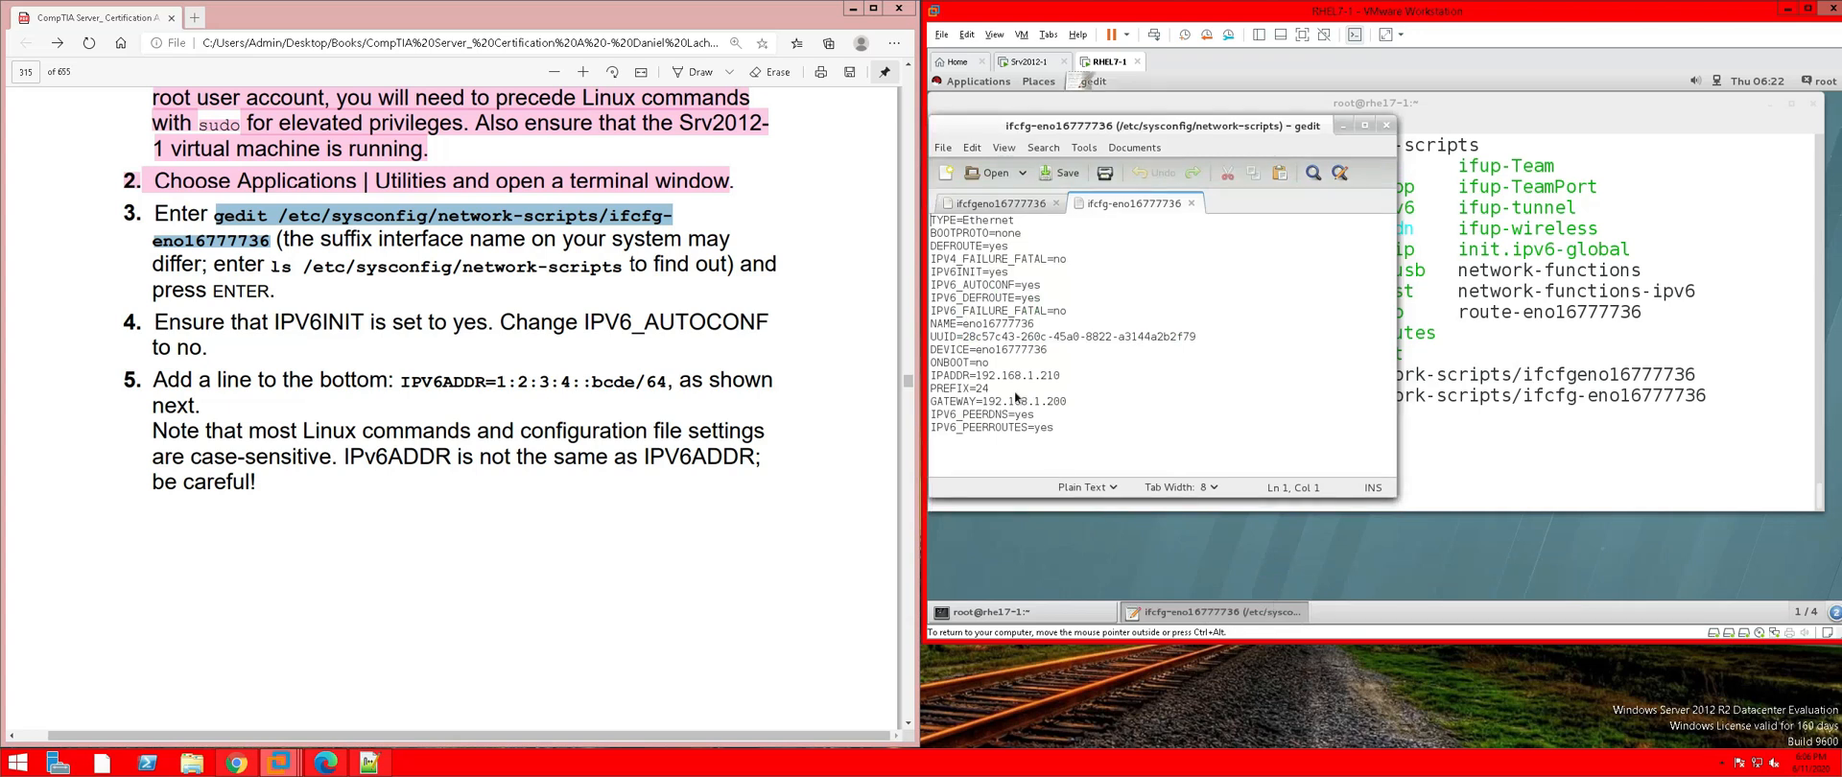
Discard the empty ifcfgeno16777736 file without saving, then highlight step 3 in the PDF pink
{"action": "left_click", "coordinate": [1057, 204]}
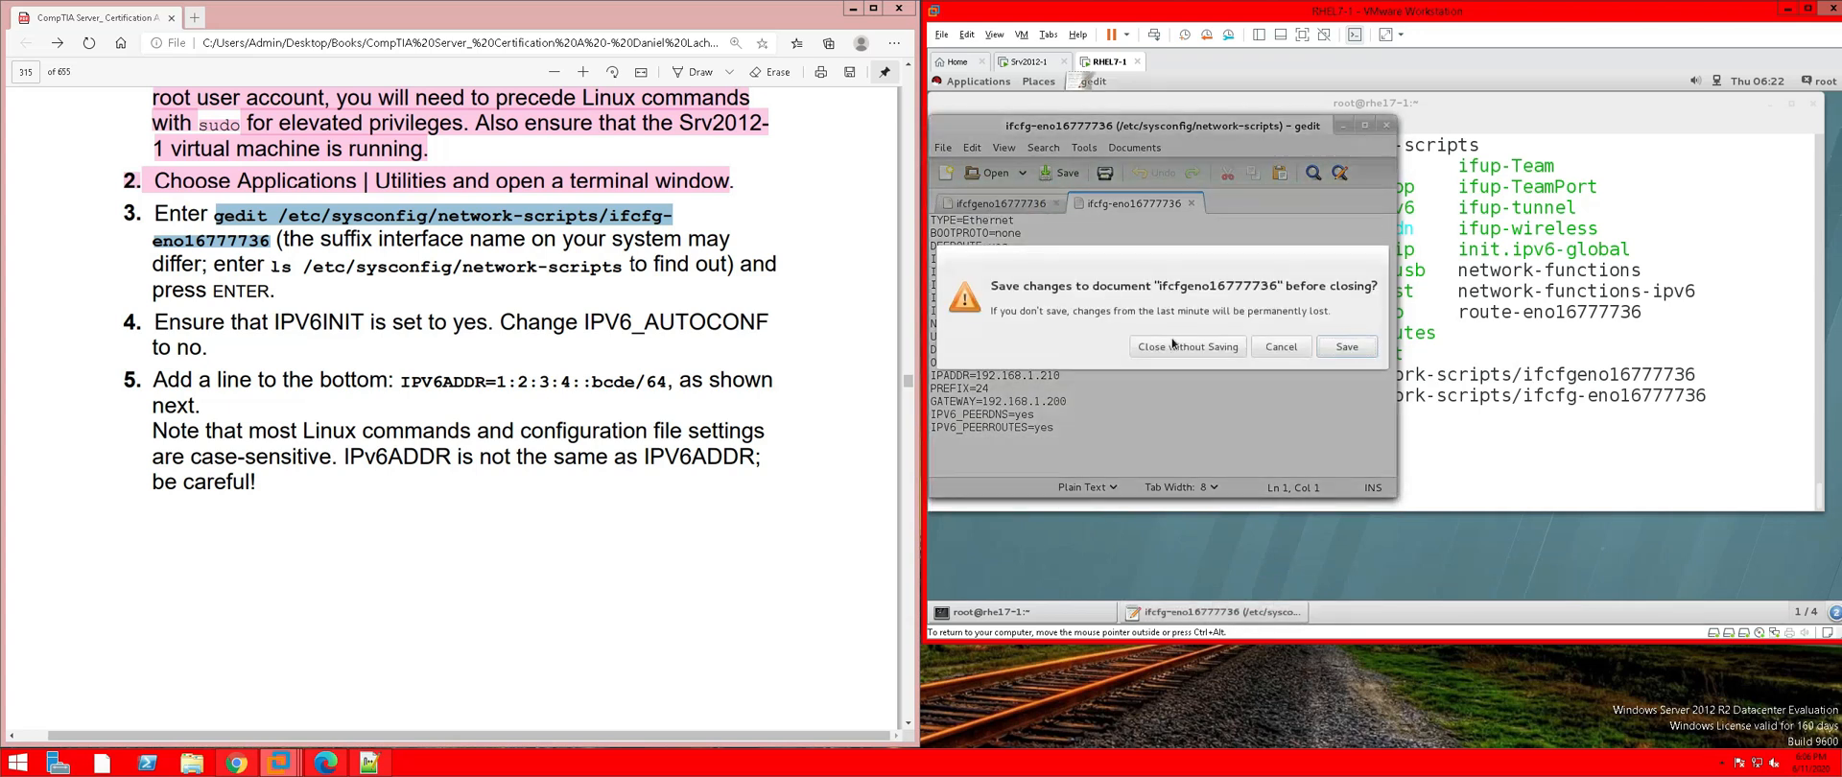
{"action": "left_click", "coordinate": [1208, 354]}
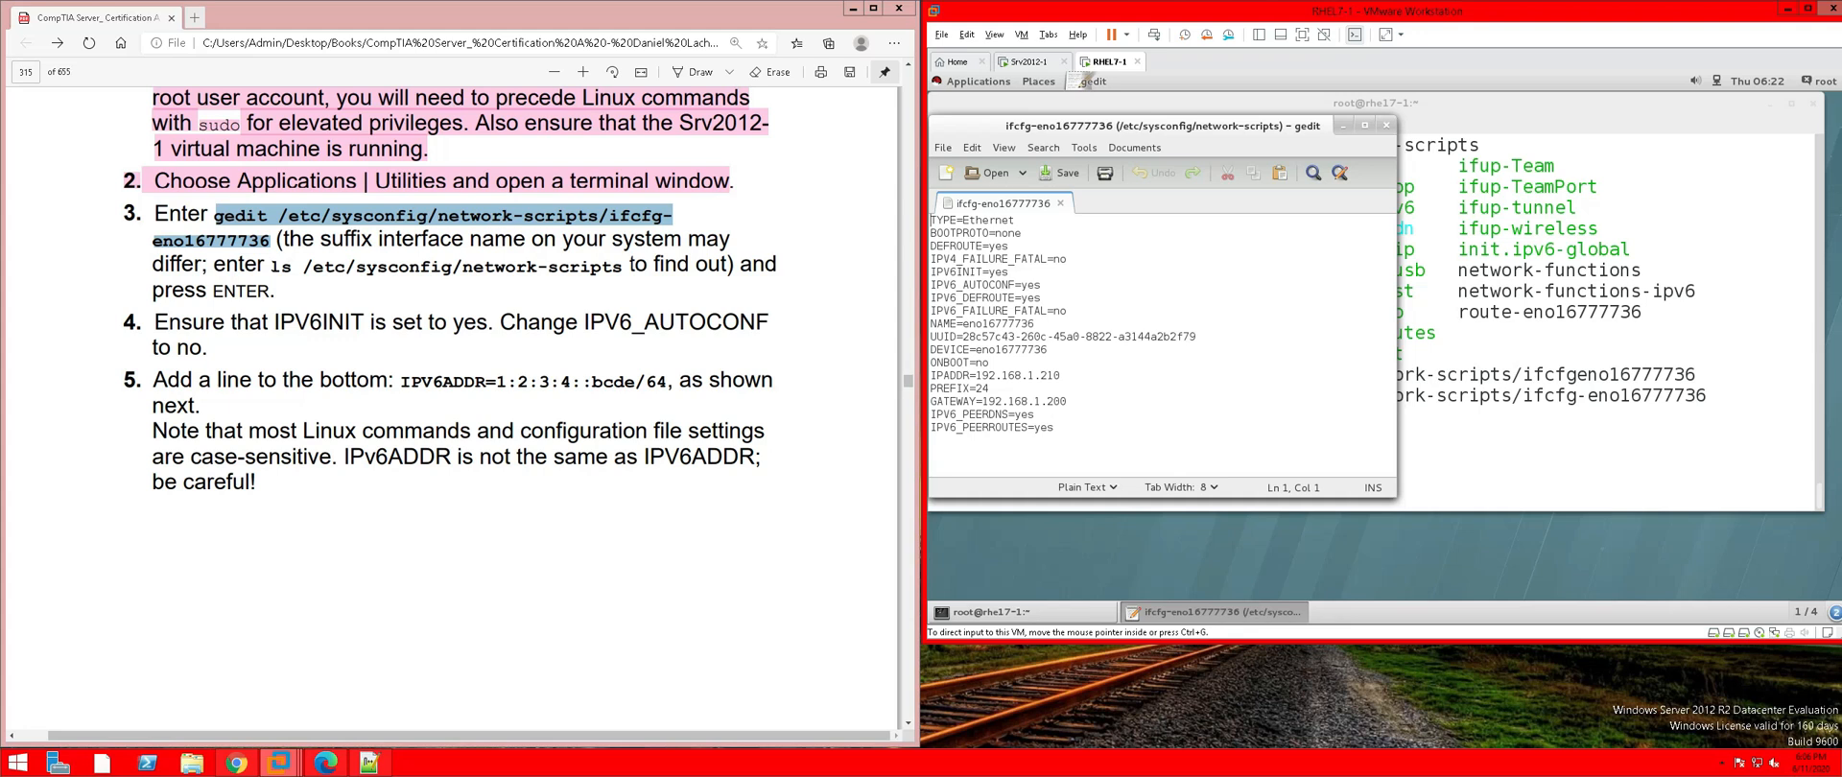
{"action": "left_click_drag", "start_coordinate": [287, 296], "coordinate": [134, 213]}
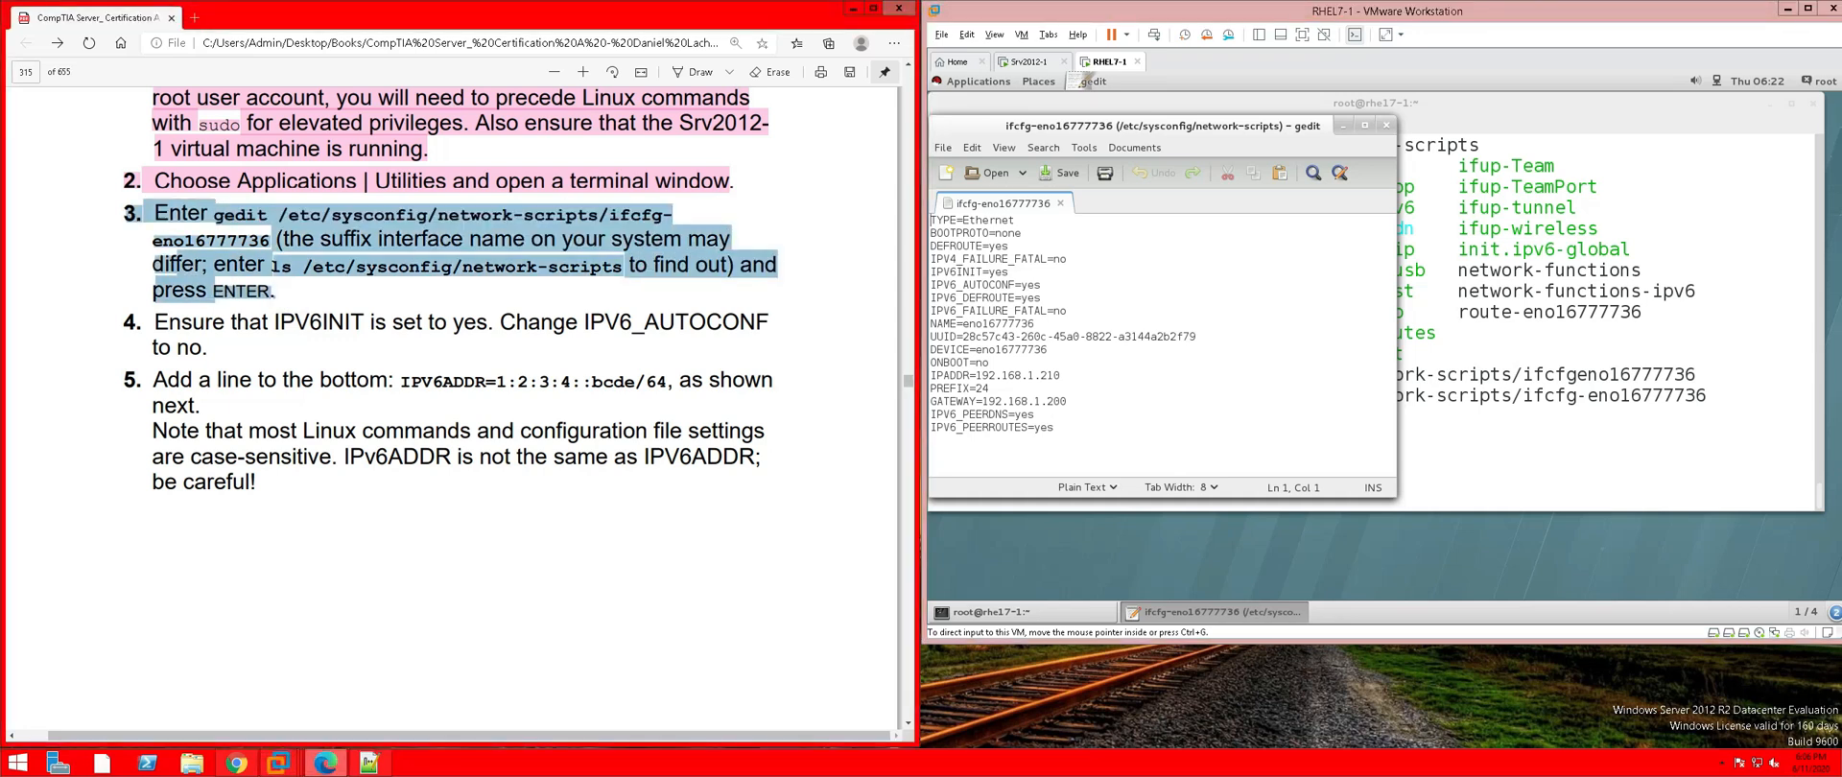
{"action": "right_click", "coordinate": [204, 230]}
{"action": "mouse_move", "coordinate": [292, 246]}
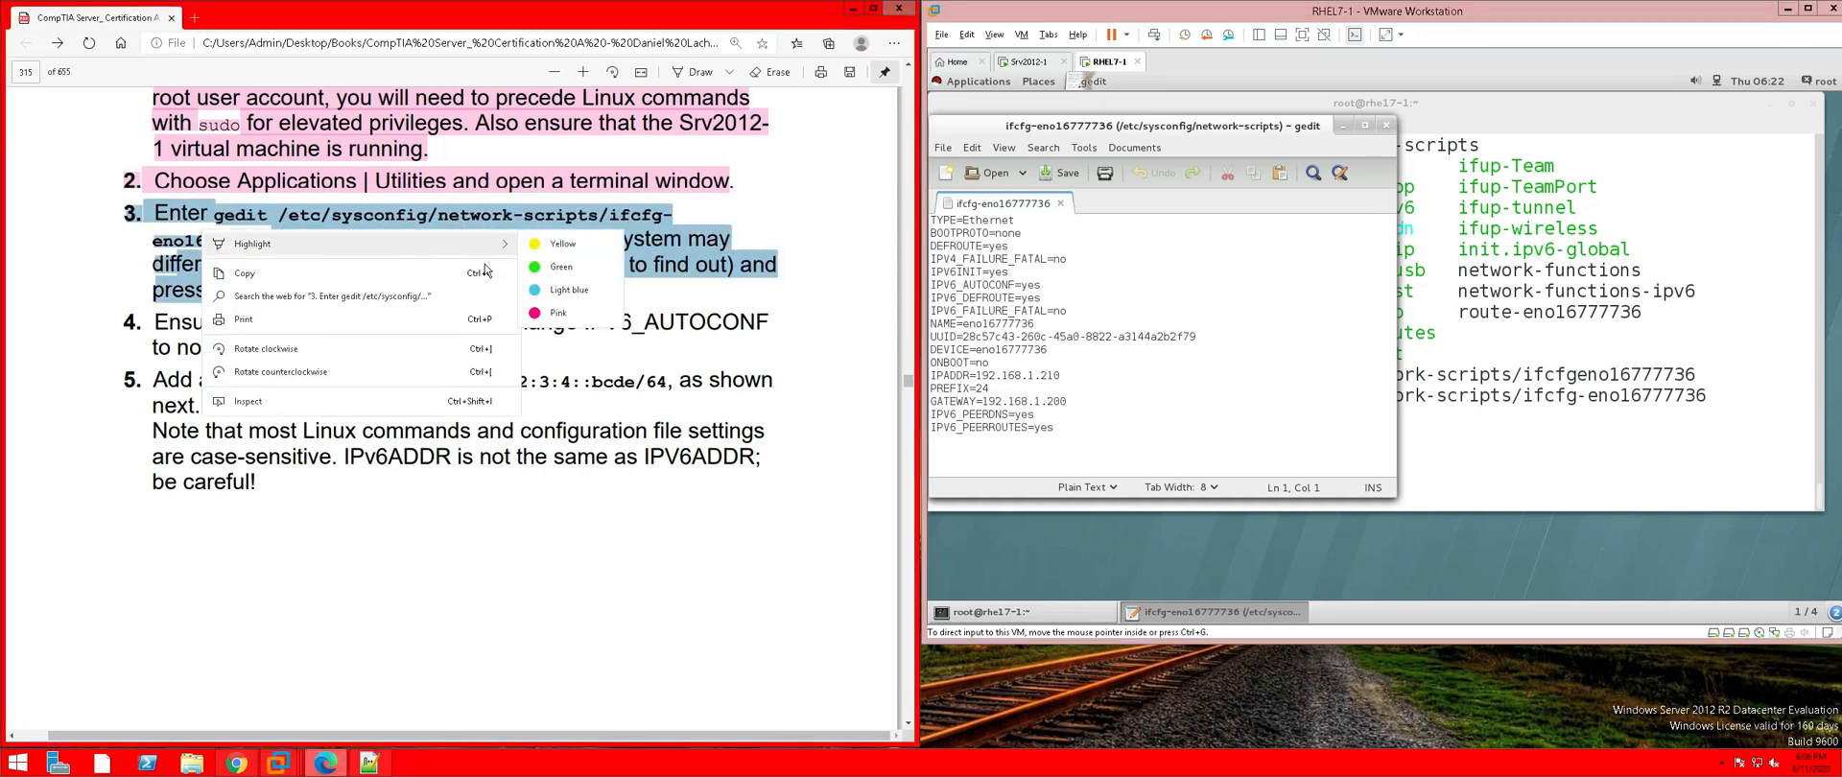
{"action": "left_click", "coordinate": [546, 312]}
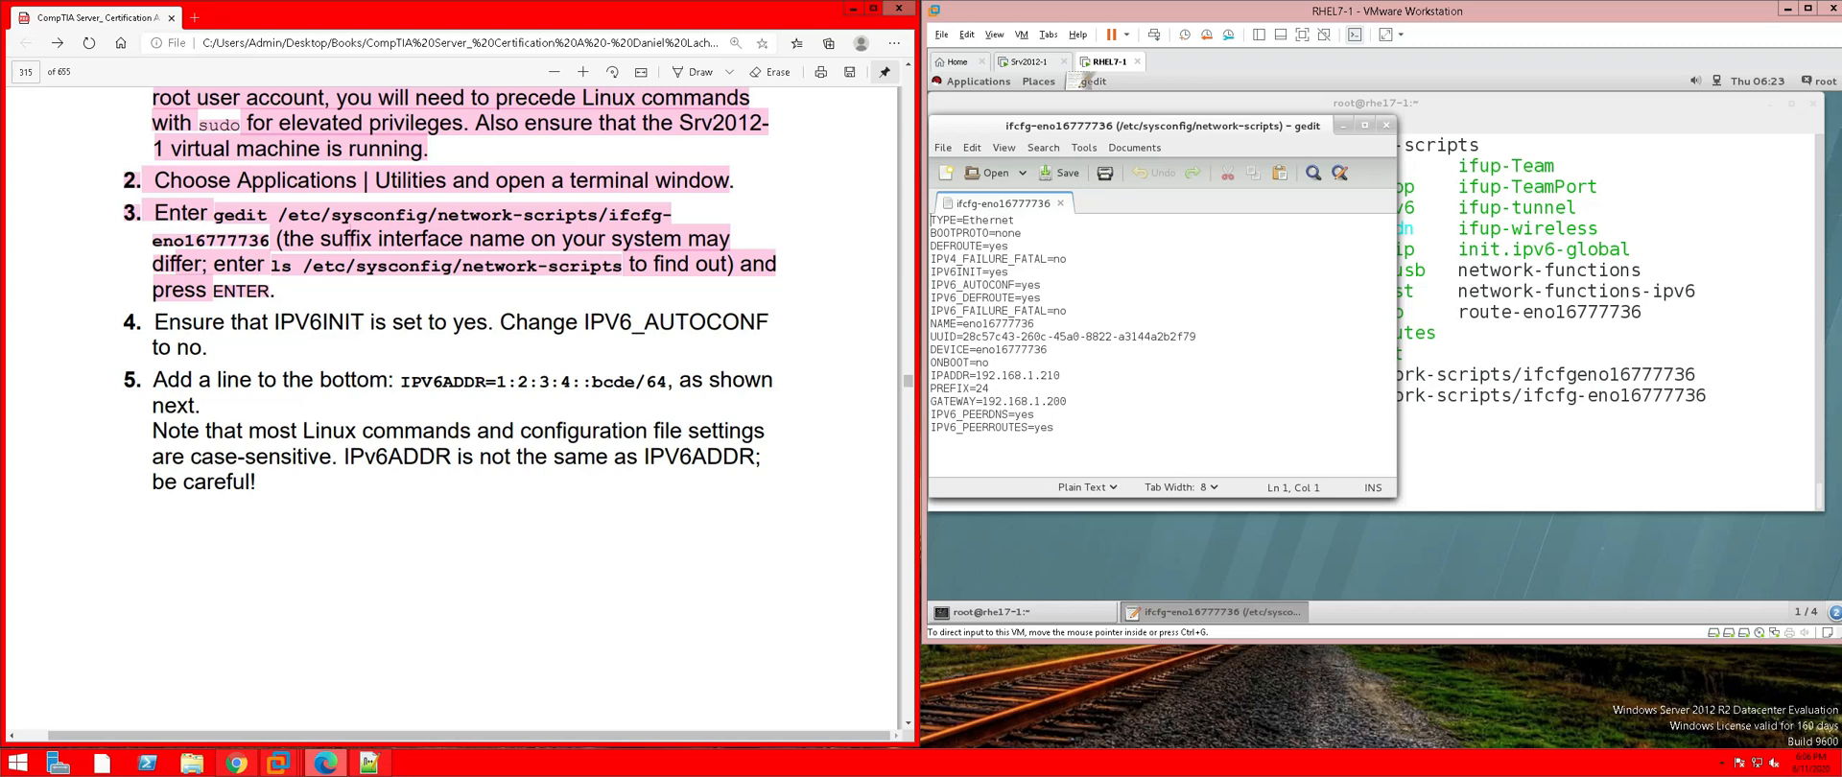
Change IPV6_AUTOCONF from yes to no in the ifcfg-eno16777736 file
{"action": "left_click", "coordinate": [1201, 386]}
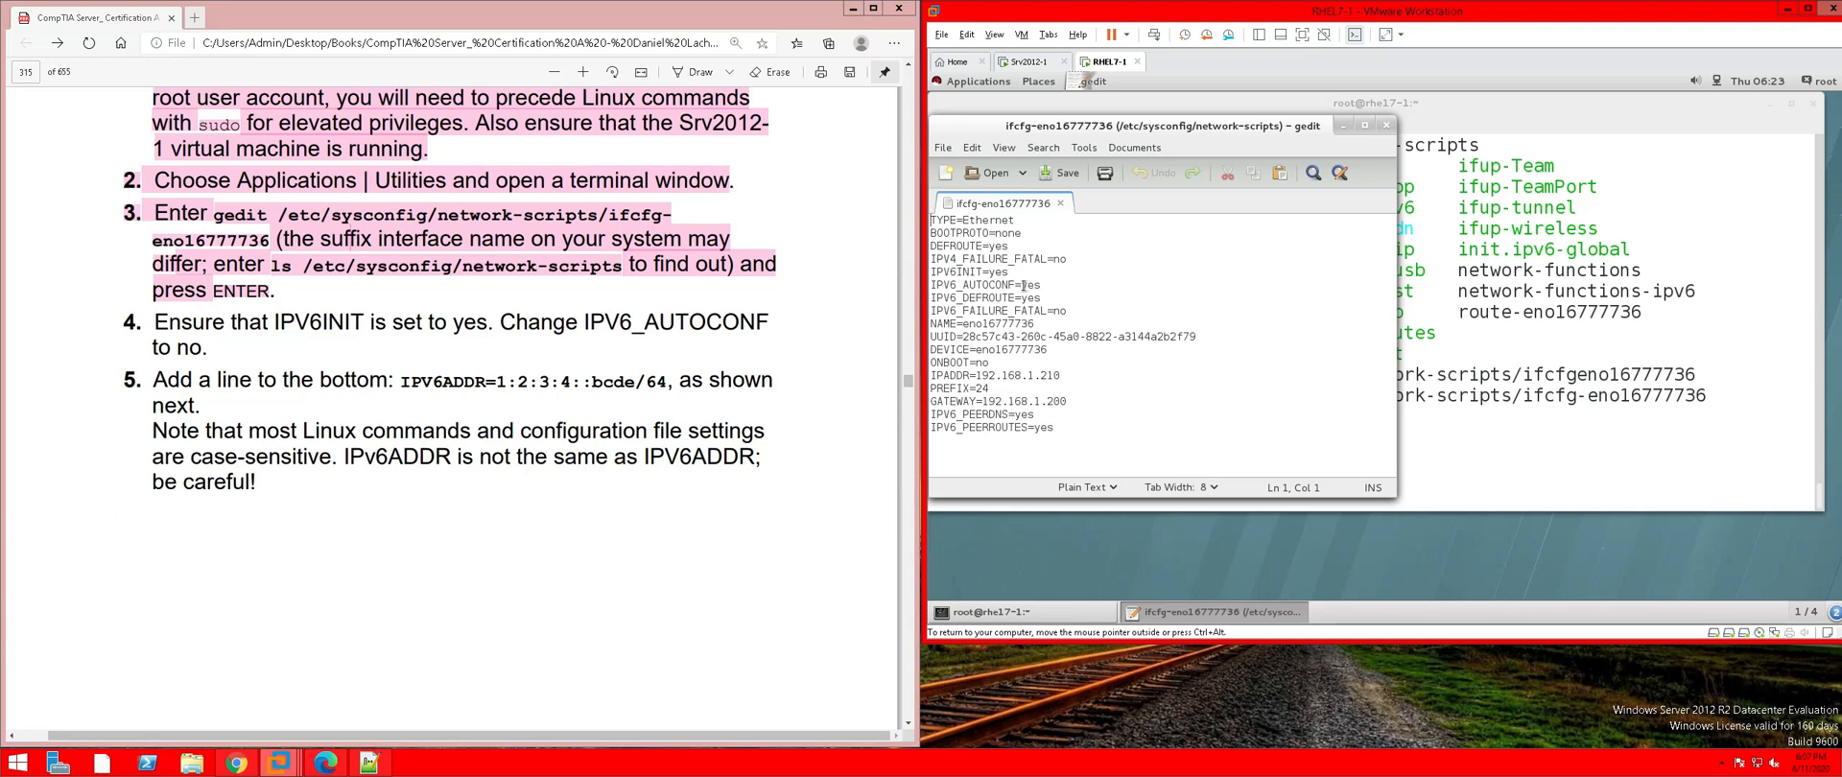
{"action": "left_click_drag", "start_coordinate": [1021, 285], "coordinate": [1055, 284]}
{"action": "type", "text": "no"}
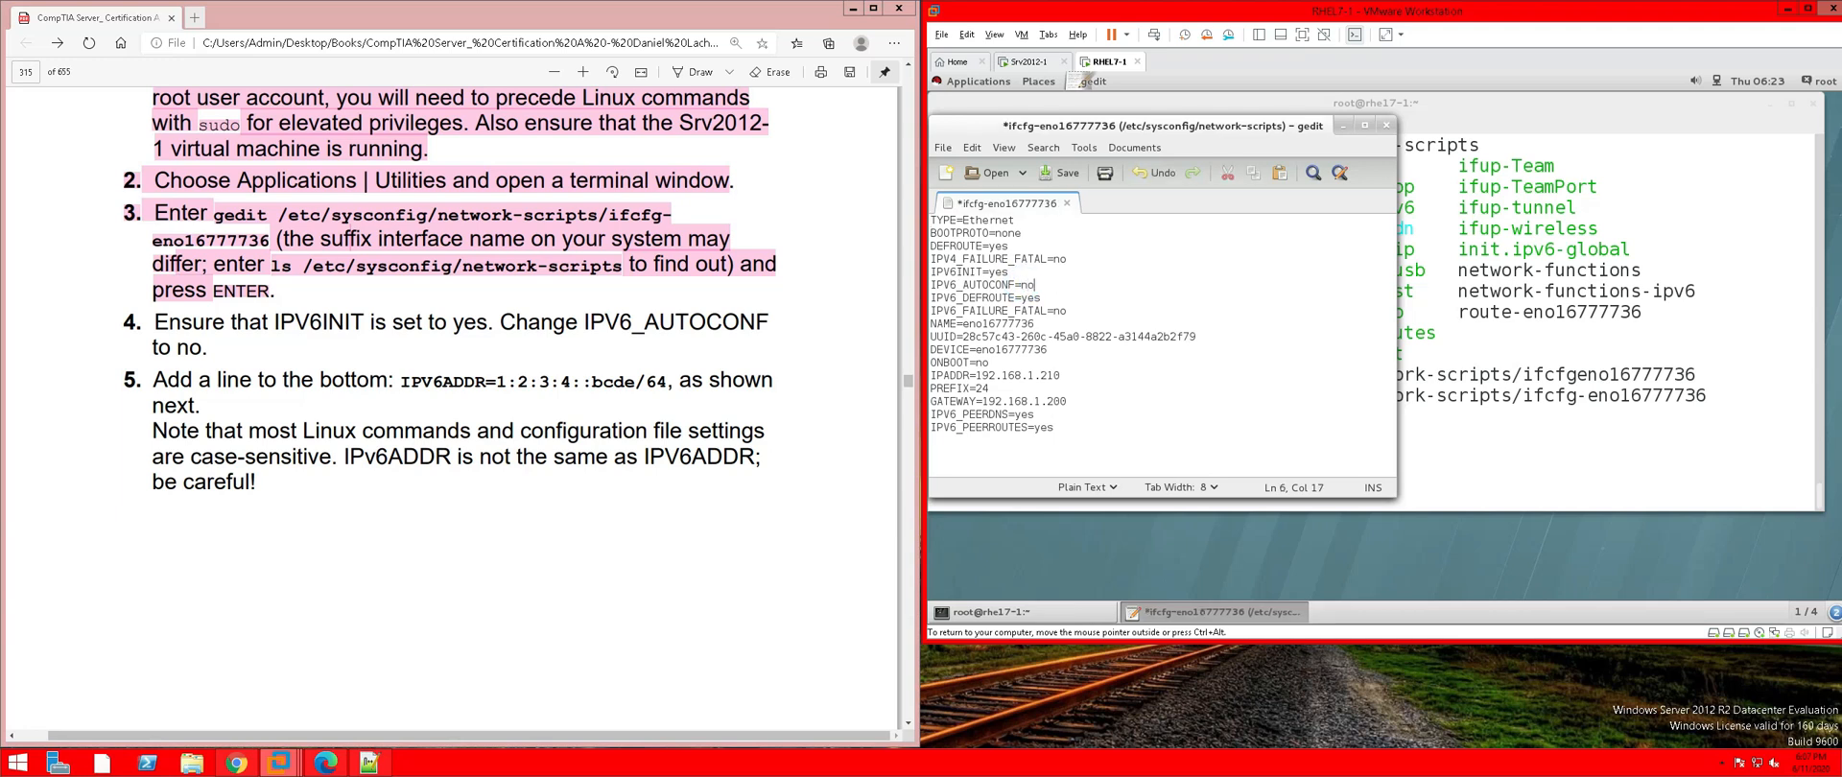
{"action": "key", "text": "ctrl+alt"}
Copy the IPV6ADDR=1:2:3:4::bcde/64 line from step 5 and paste it as the file's last line
{"action": "left_click_drag", "start_coordinate": [401, 381], "coordinate": [668, 382]}
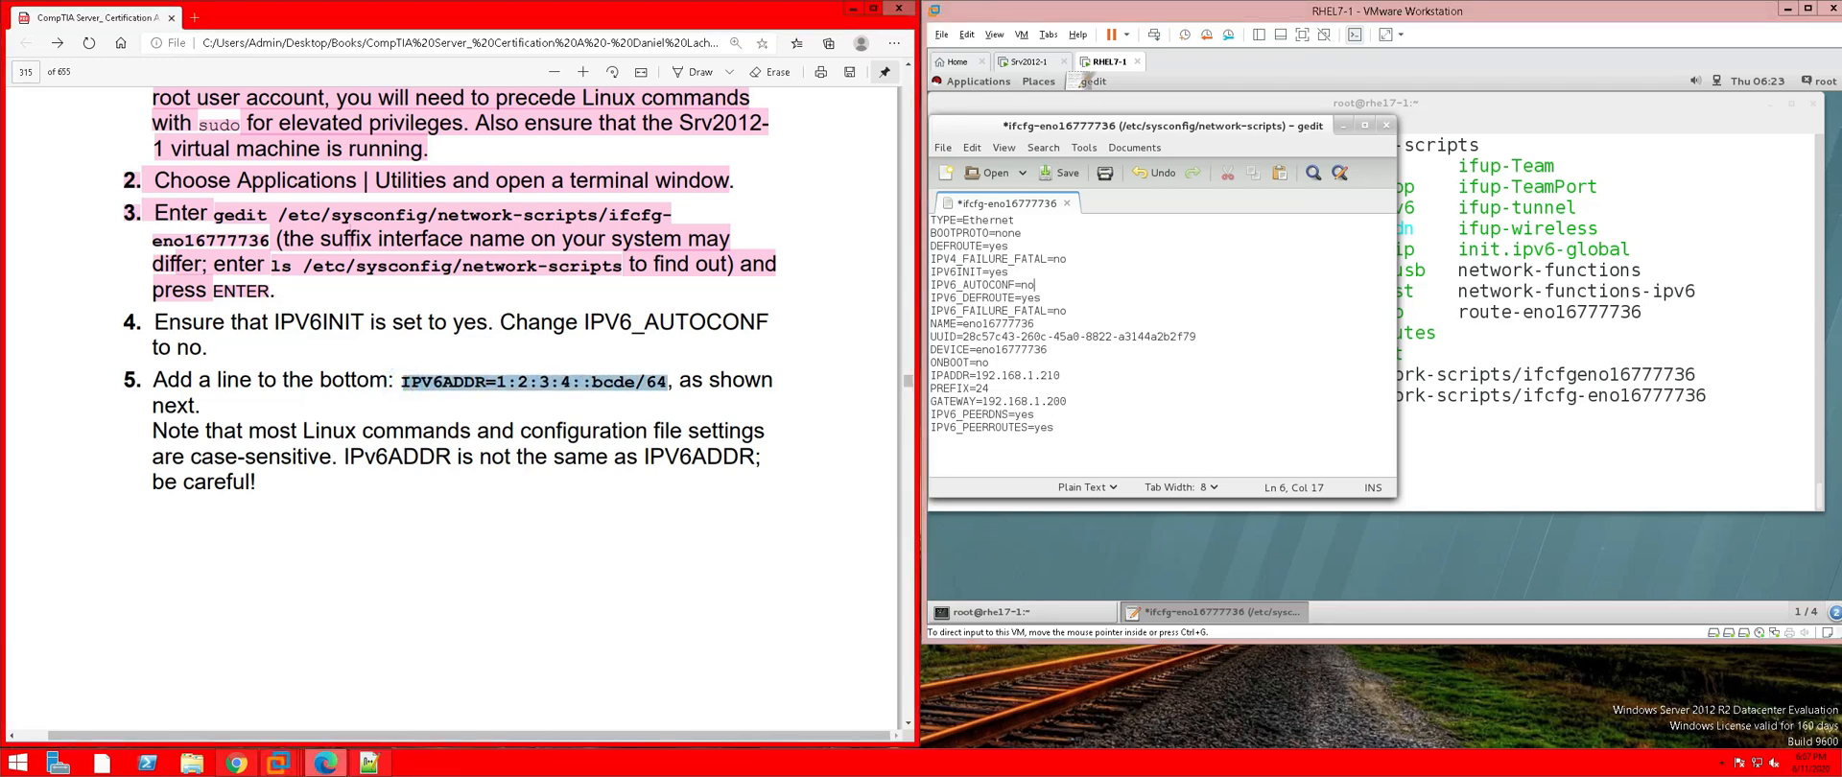
{"action": "right_click", "coordinate": [646, 384]}
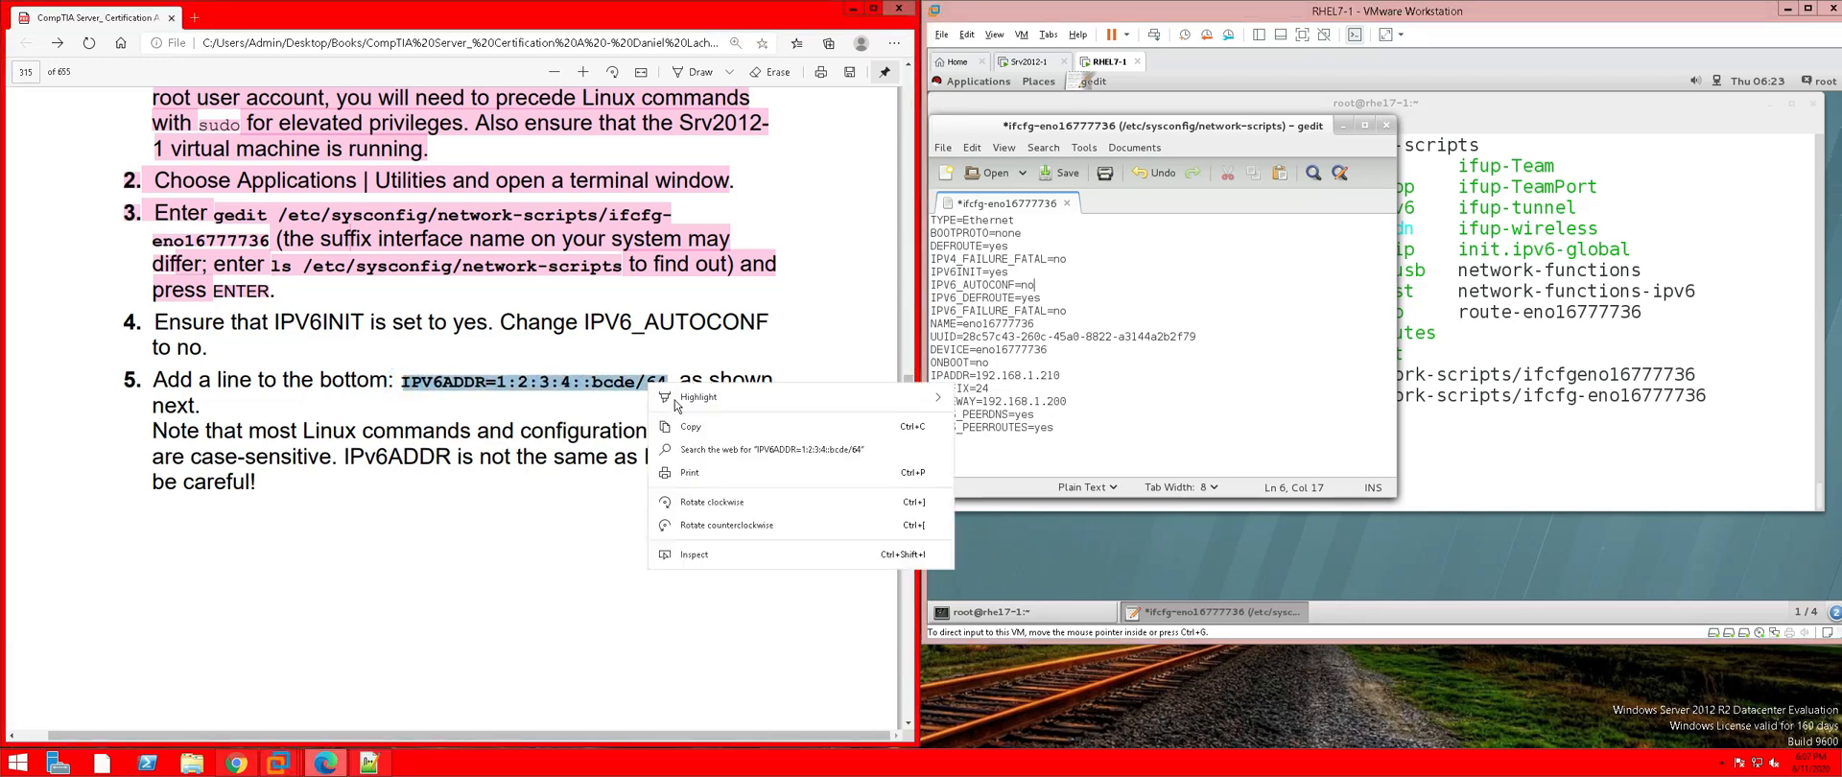
{"action": "left_click", "coordinate": [699, 428]}
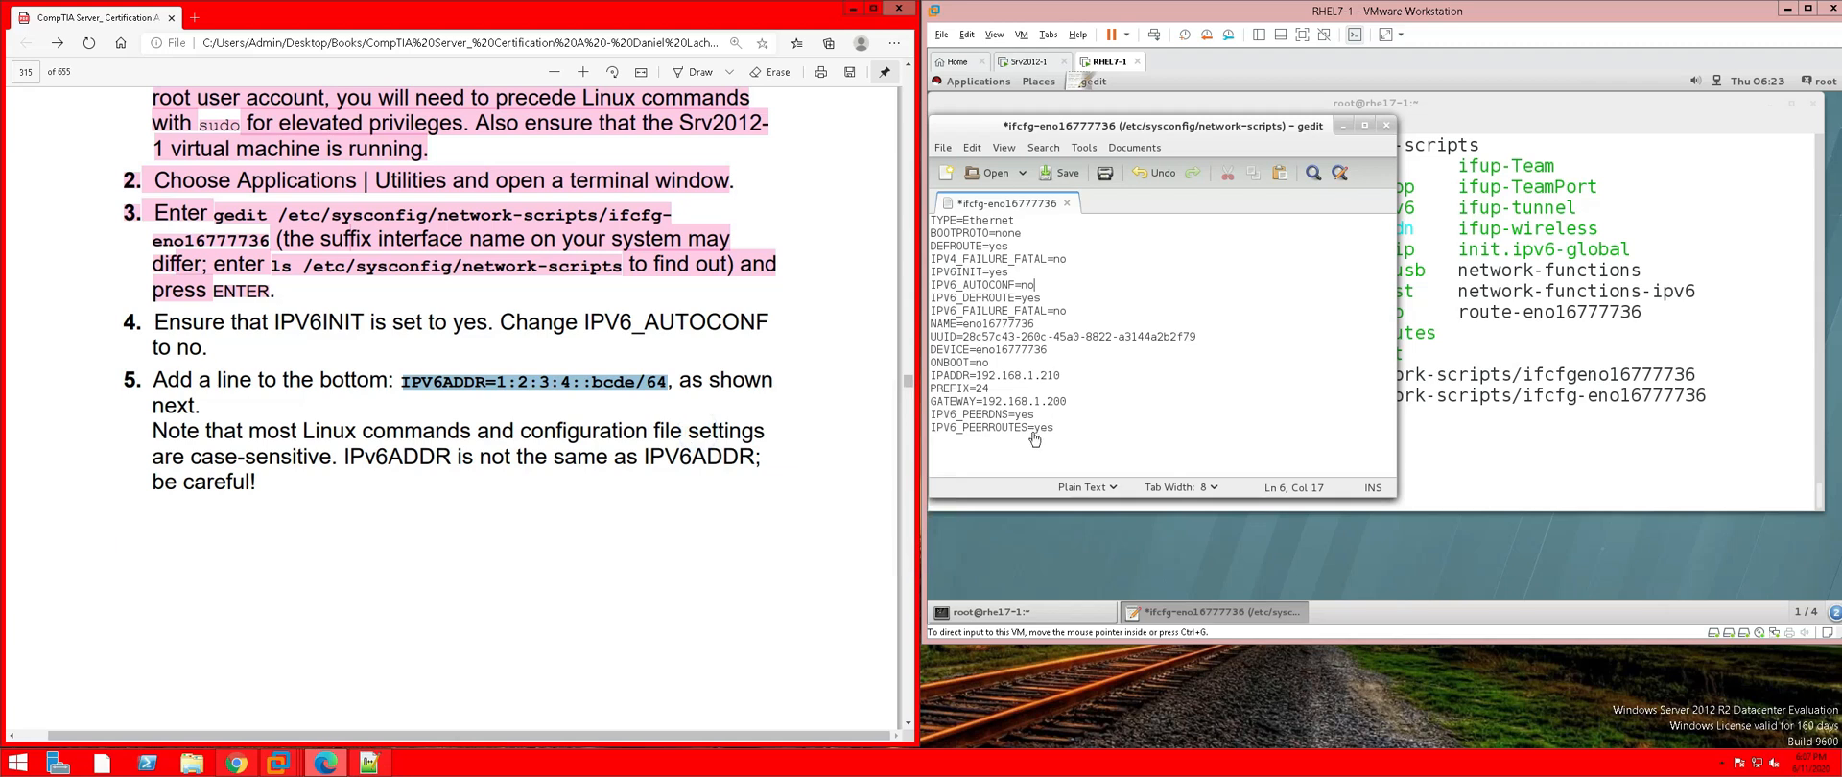
{"action": "left_click", "coordinate": [1115, 434]}
{"action": "left_click", "coordinate": [1072, 429]}
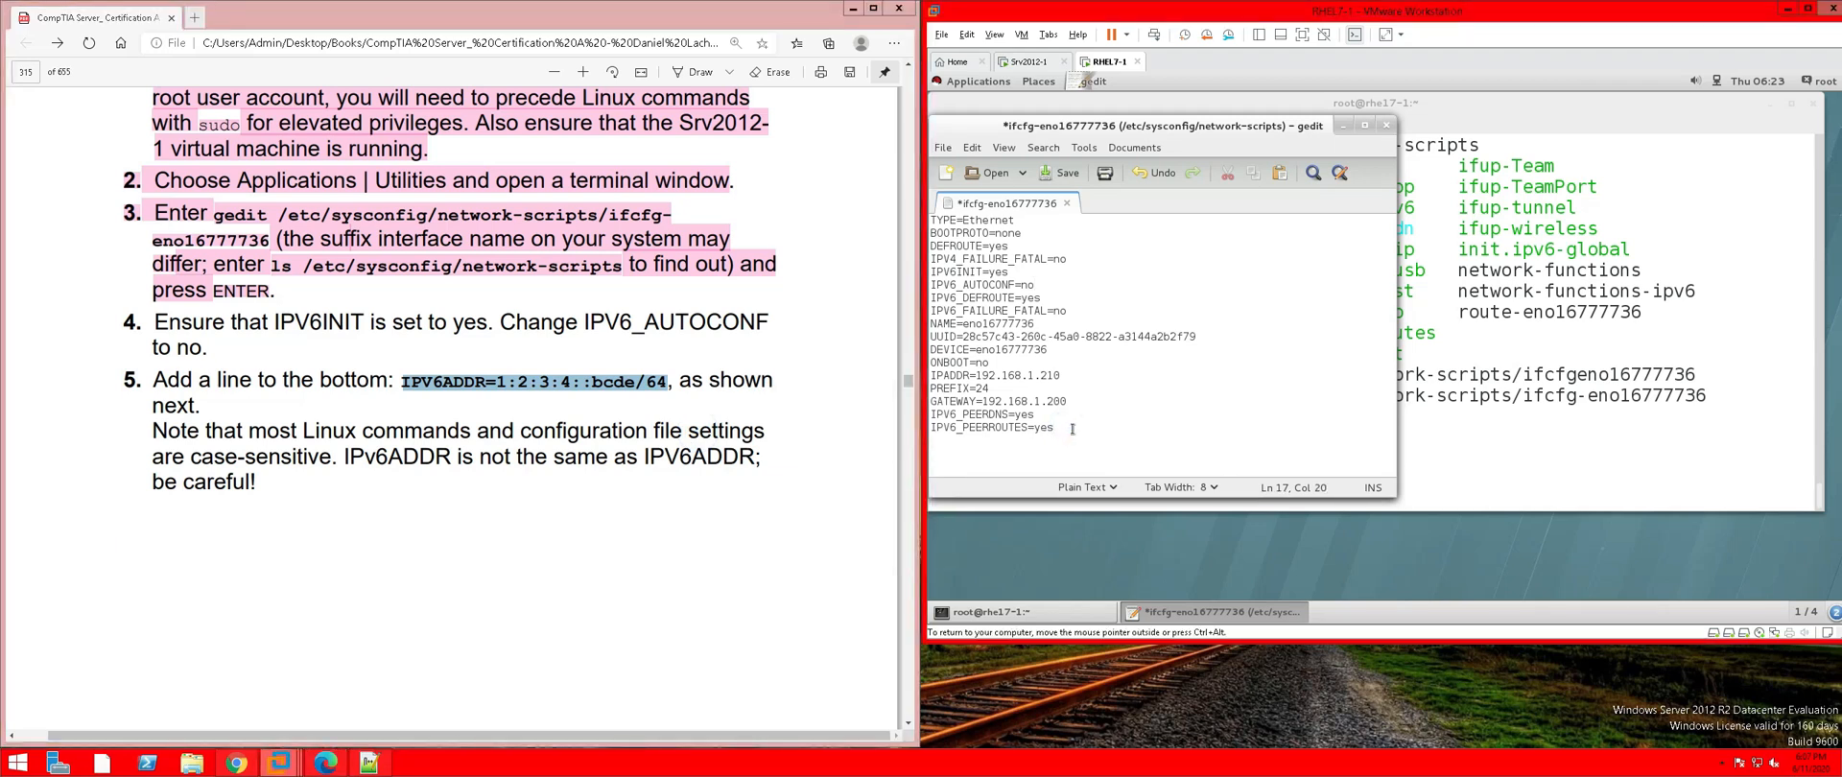
{"action": "key", "text": "Return"}
{"action": "key", "text": "ctrl+v"}
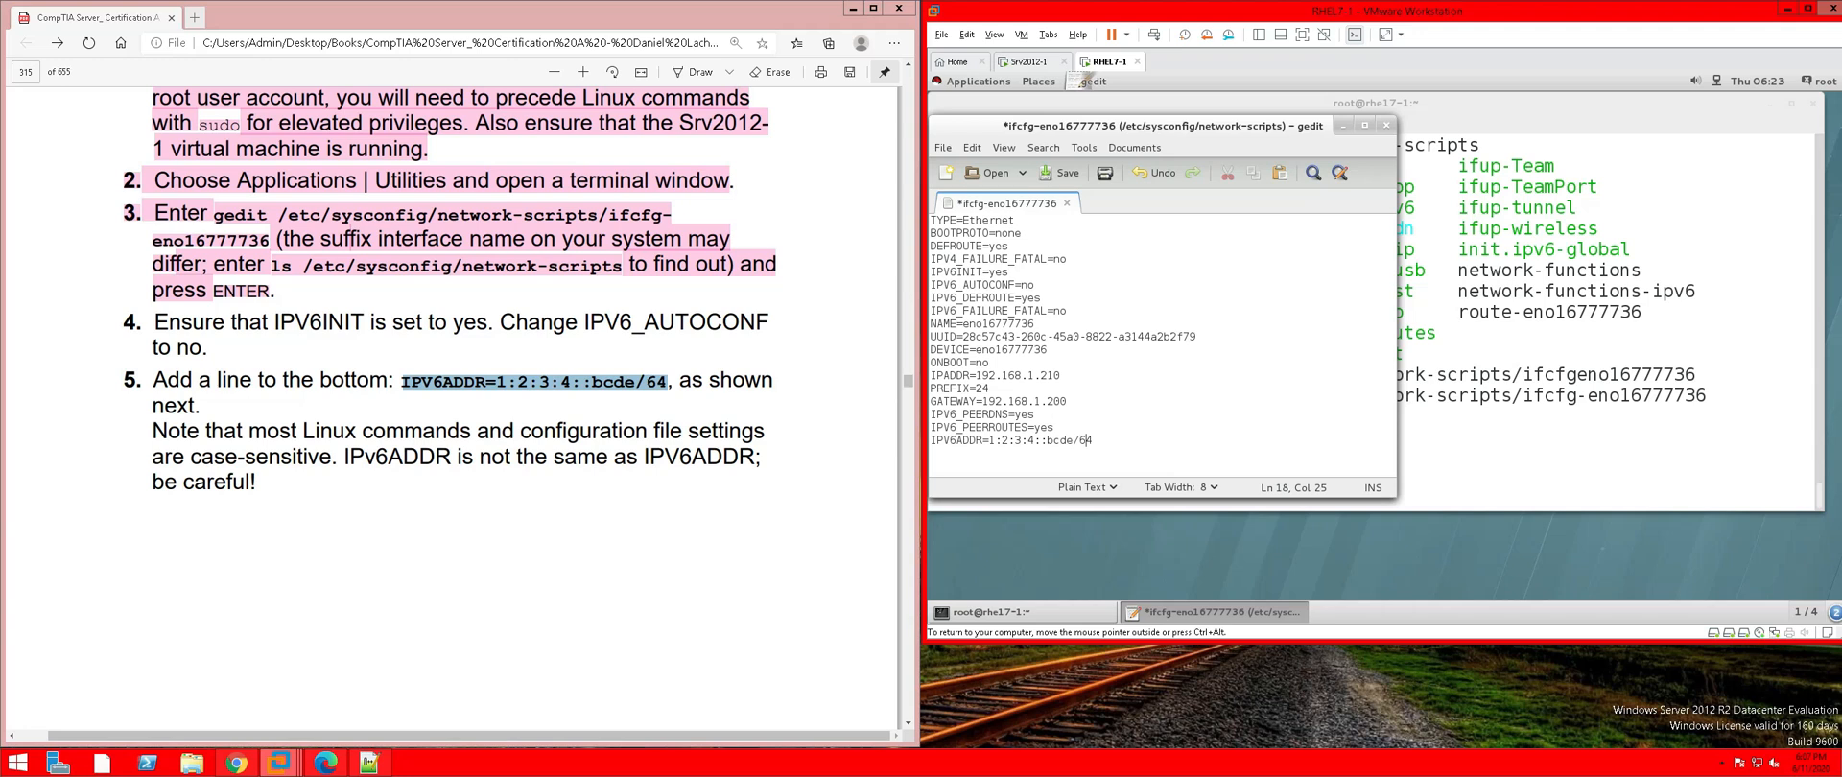
{"action": "left_click", "coordinate": [981, 439]}
{"action": "left_click", "coordinate": [995, 440]}
{"action": "left_click", "coordinate": [622, 439]}
Highlight the step 5 case-sensitivity warning in pink
{"action": "scroll", "coordinate": [382, 343], "scroll_direction": "down", "scroll_amount": 2}
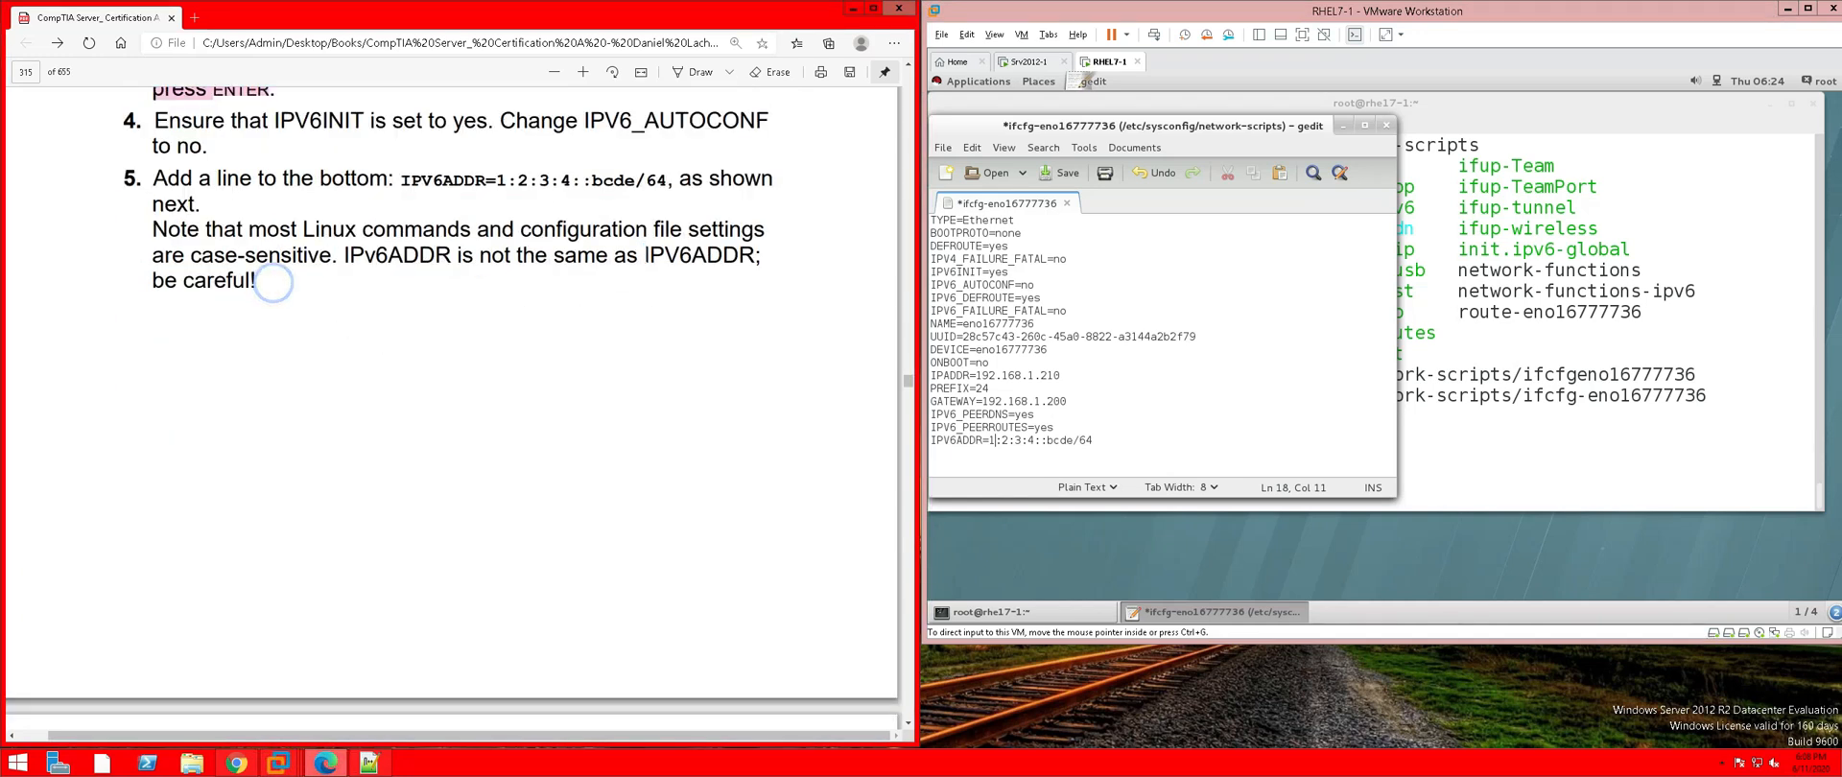
{"action": "left_click_drag", "start_coordinate": [191, 256], "coordinate": [125, 120]}
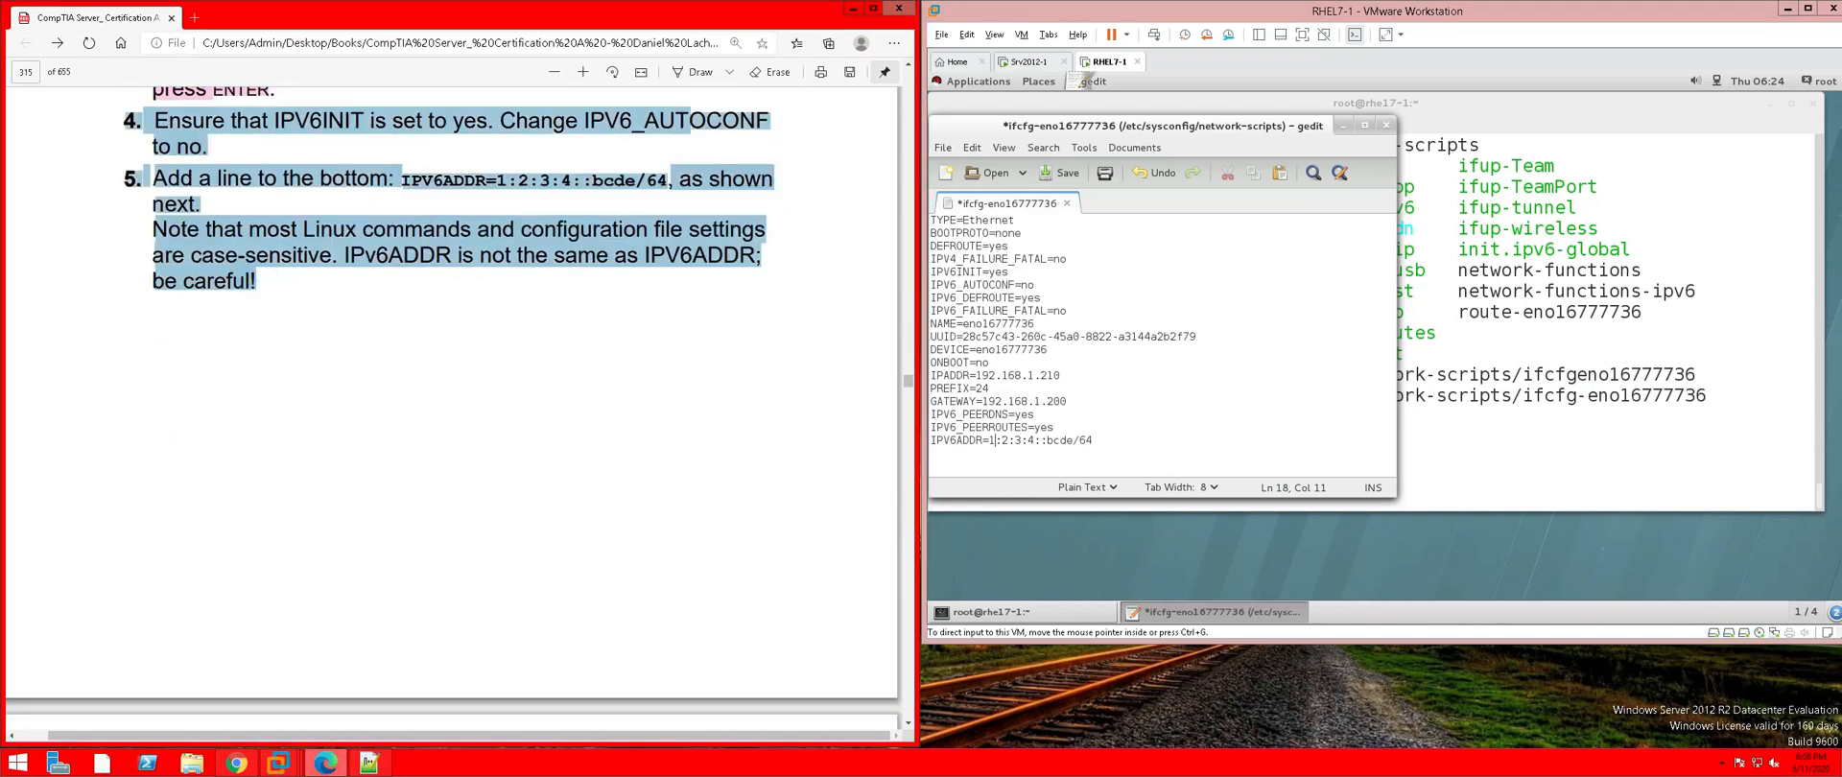
{"action": "right_click", "coordinate": [218, 142]}
{"action": "mouse_move", "coordinate": [302, 154]}
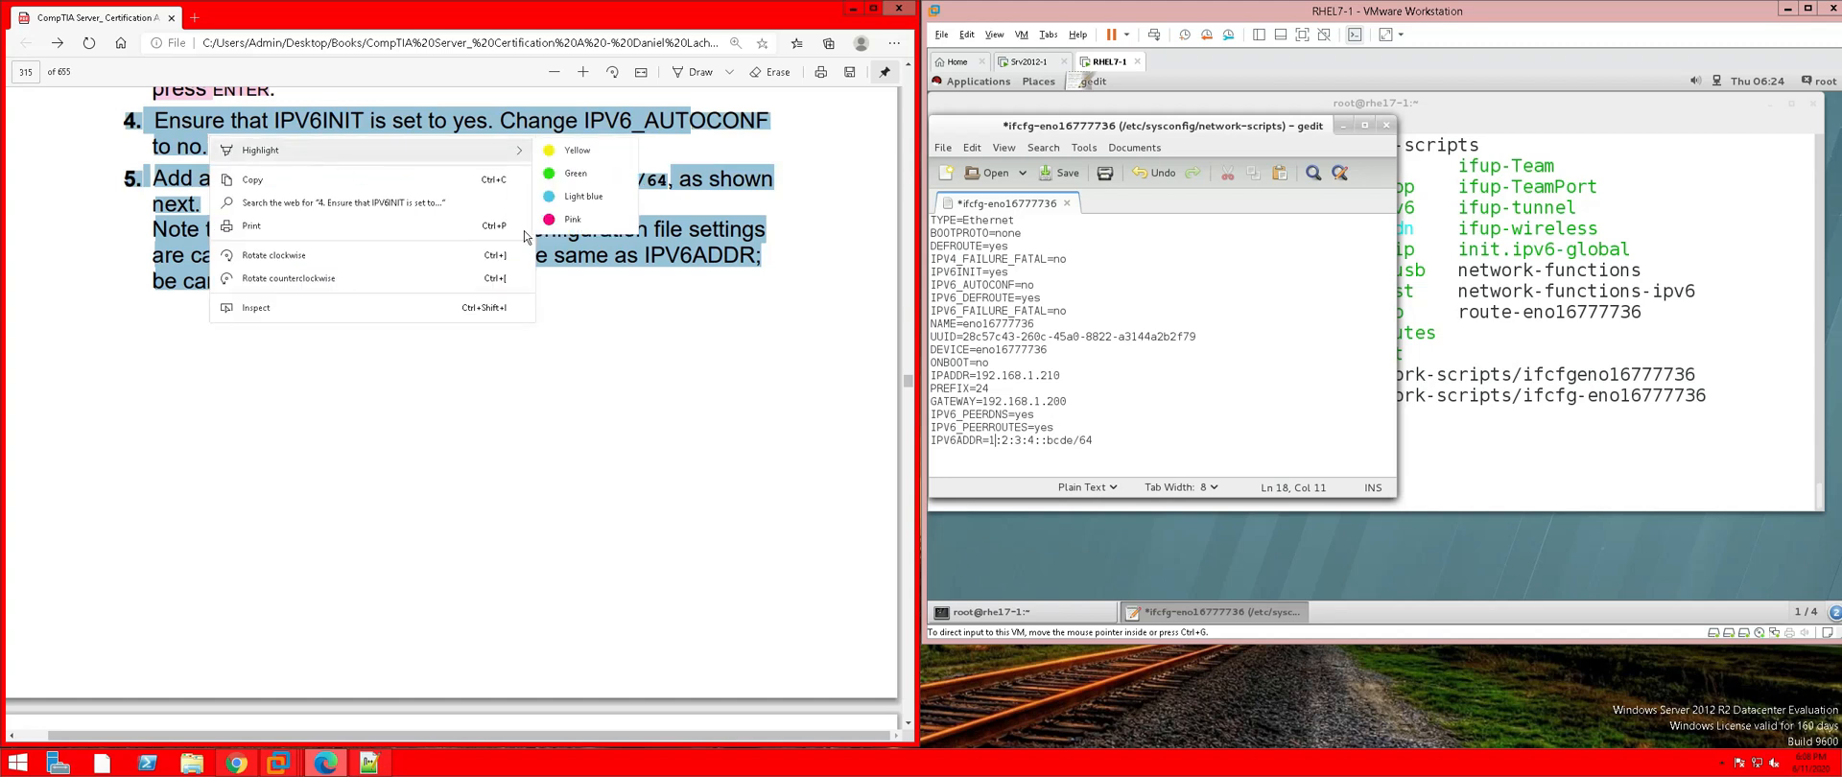
{"action": "left_click", "coordinate": [567, 218]}
Scroll the PDF down to the sample ifcfg listing and steps 6–10
{"action": "scroll", "coordinate": [586, 418], "scroll_direction": "down", "scroll_amount": 5}
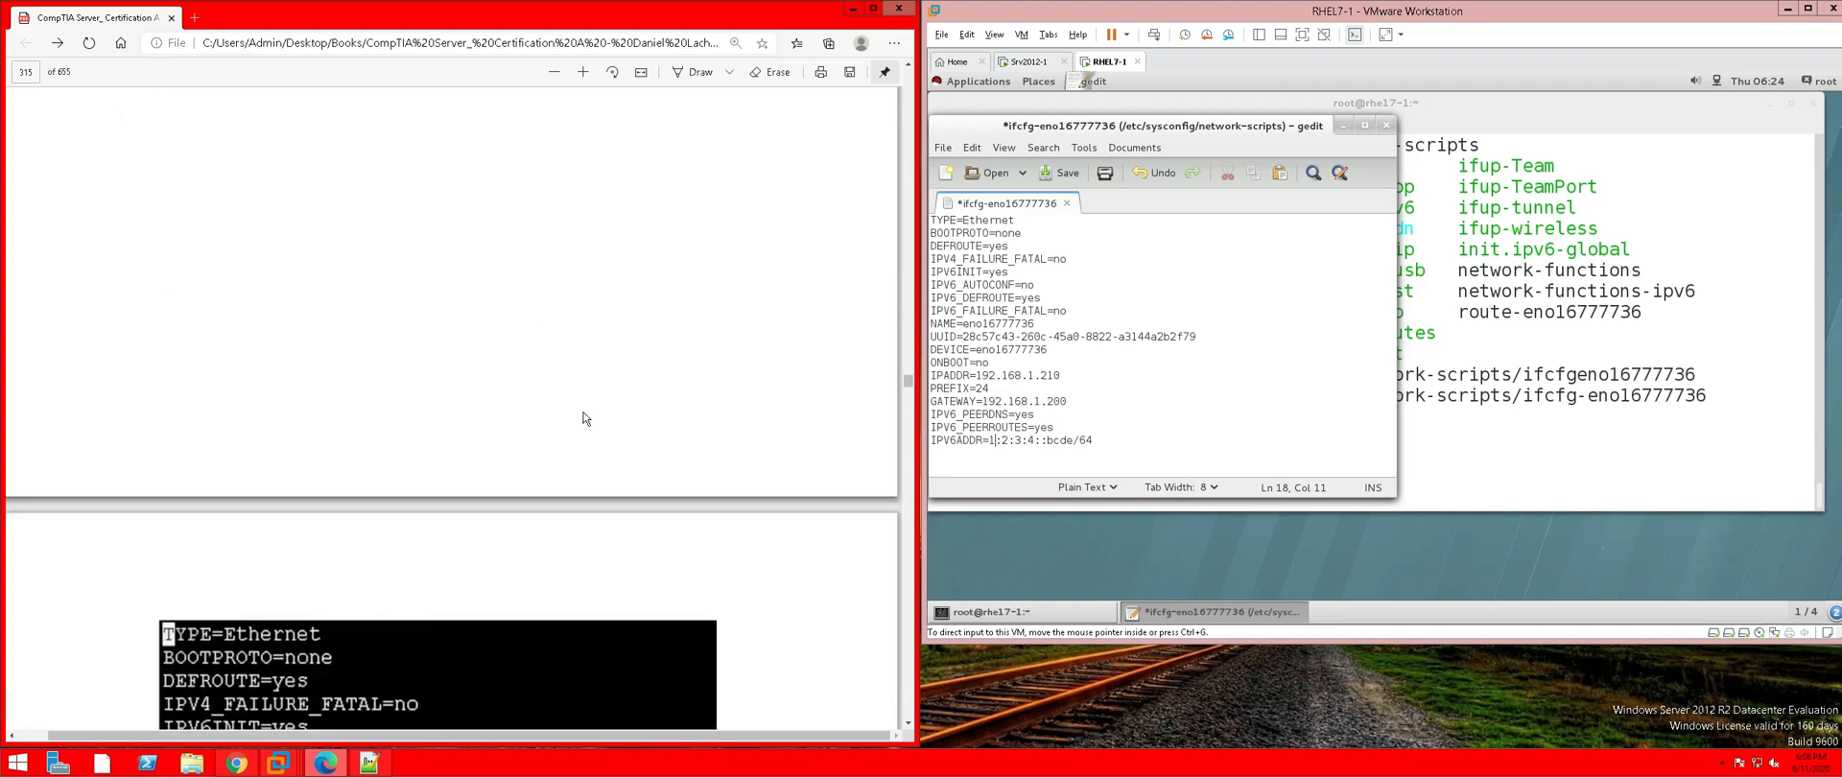
{"action": "scroll", "coordinate": [586, 419], "scroll_direction": "down", "scroll_amount": 4}
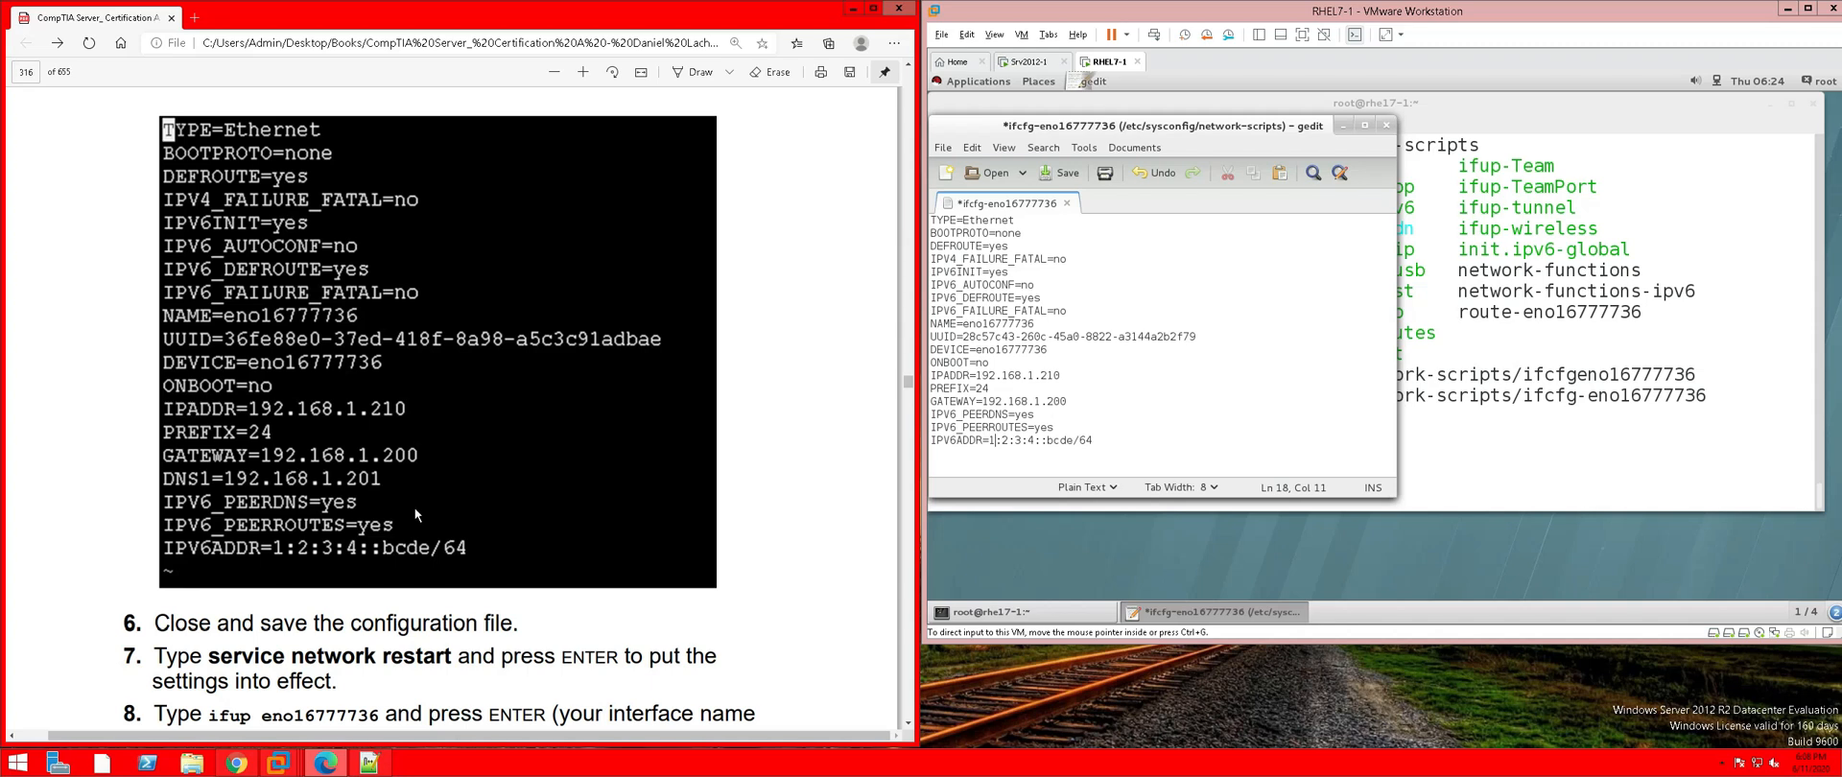
{"action": "scroll", "coordinate": [414, 507], "scroll_direction": "down", "scroll_amount": 2}
{"action": "scroll", "coordinate": [417, 516], "scroll_direction": "down", "scroll_amount": 1}
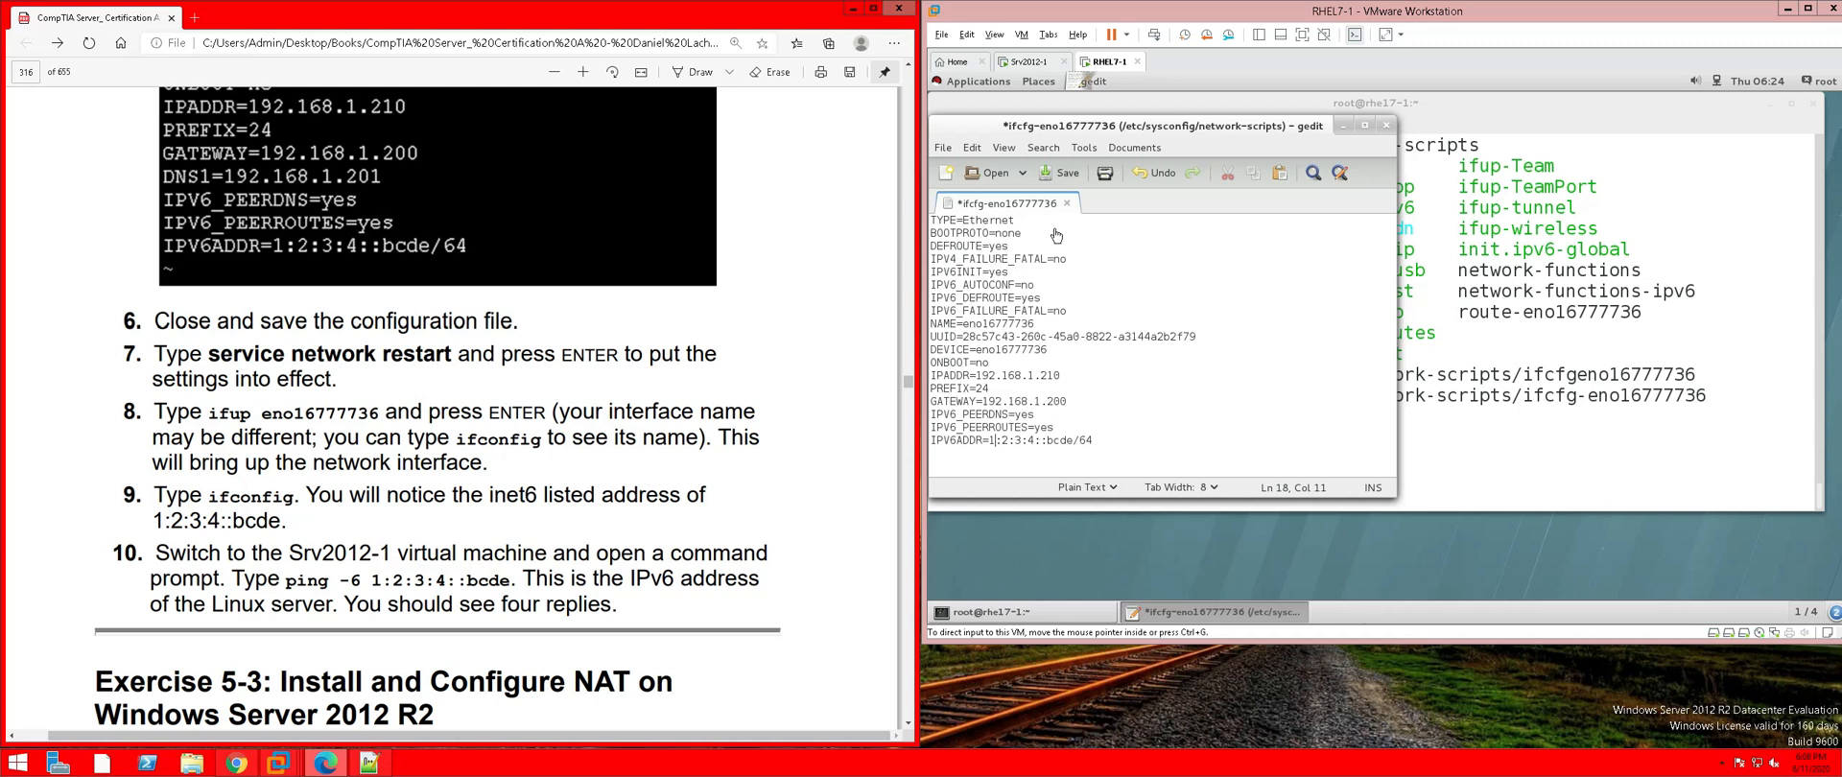
{"action": "left_click", "coordinate": [1066, 178]}
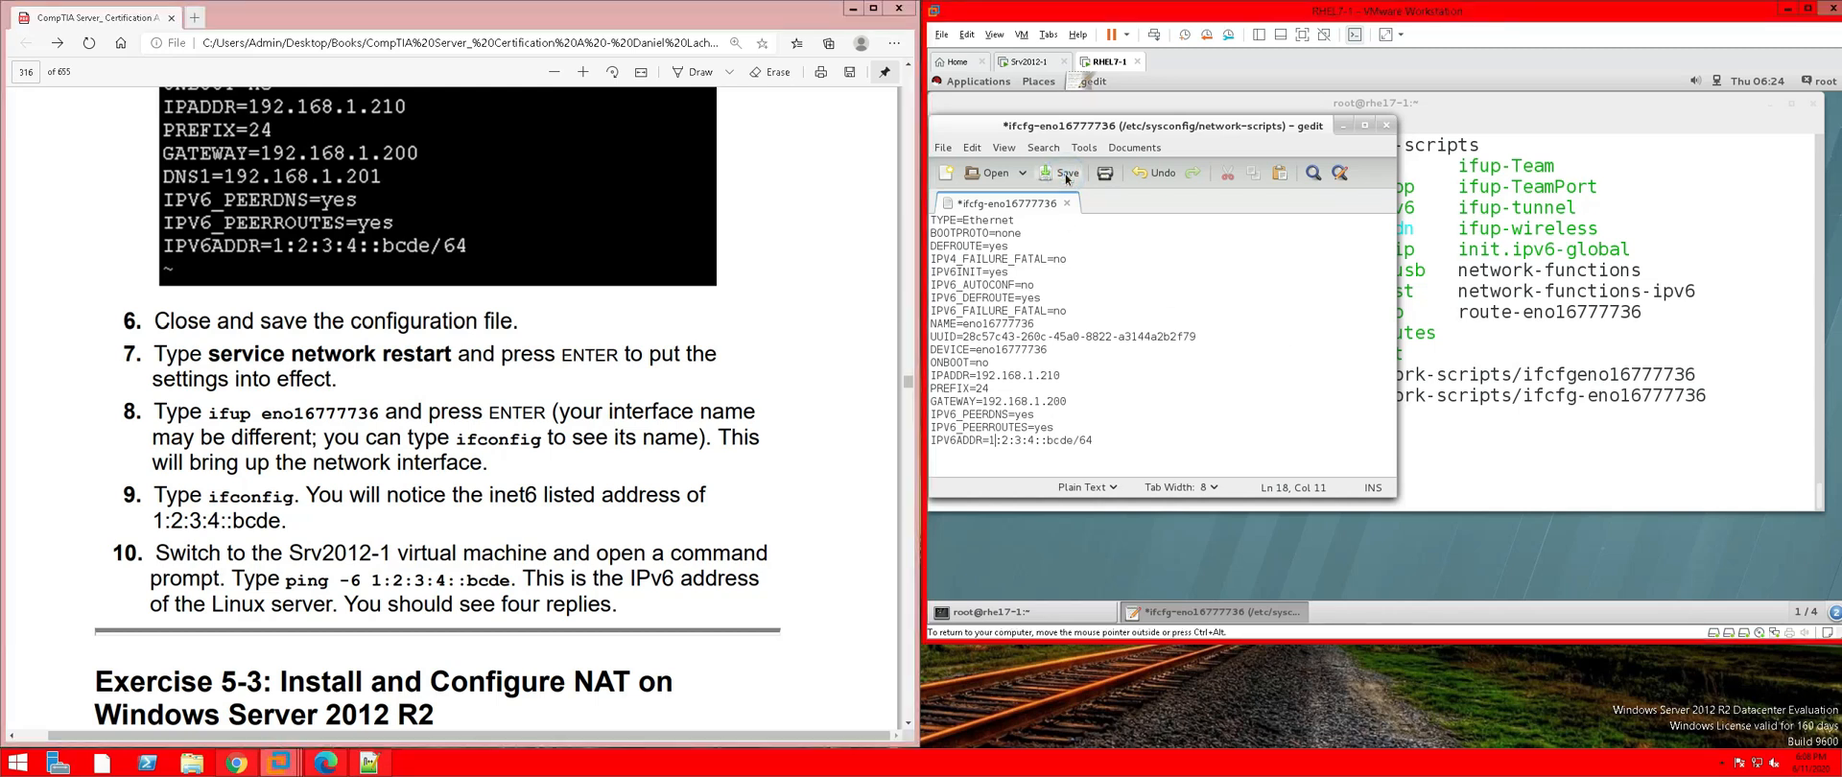
Save and close ifcfg-eno16777736 in gedit, then highlight step 6 of the PDF in pink
{"action": "left_click", "coordinate": [1066, 179]}
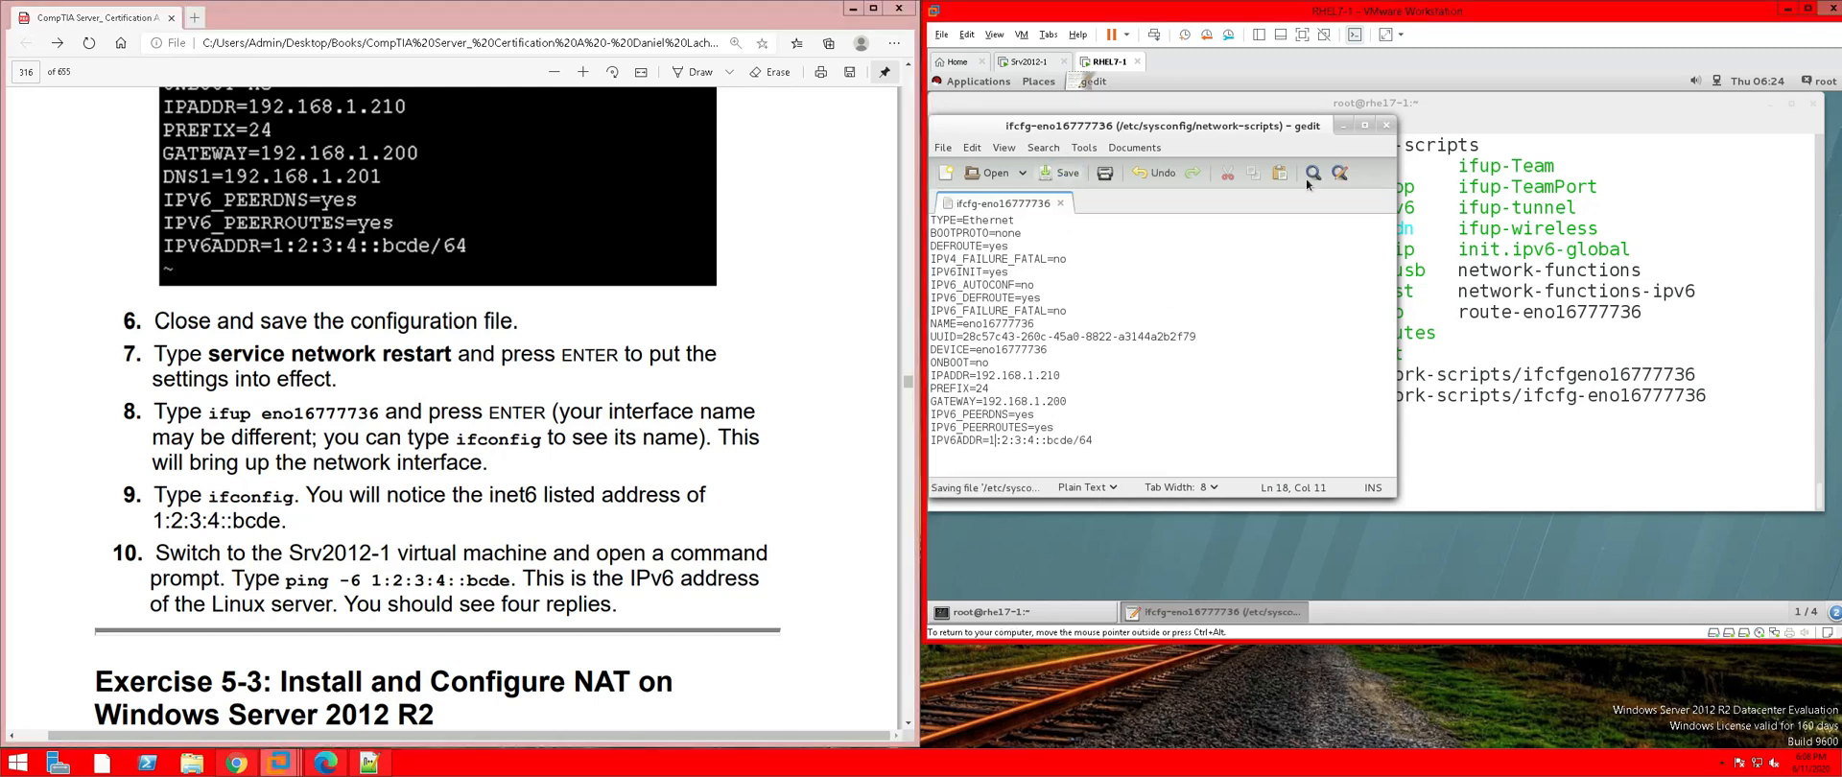
{"action": "left_click", "coordinate": [1387, 125]}
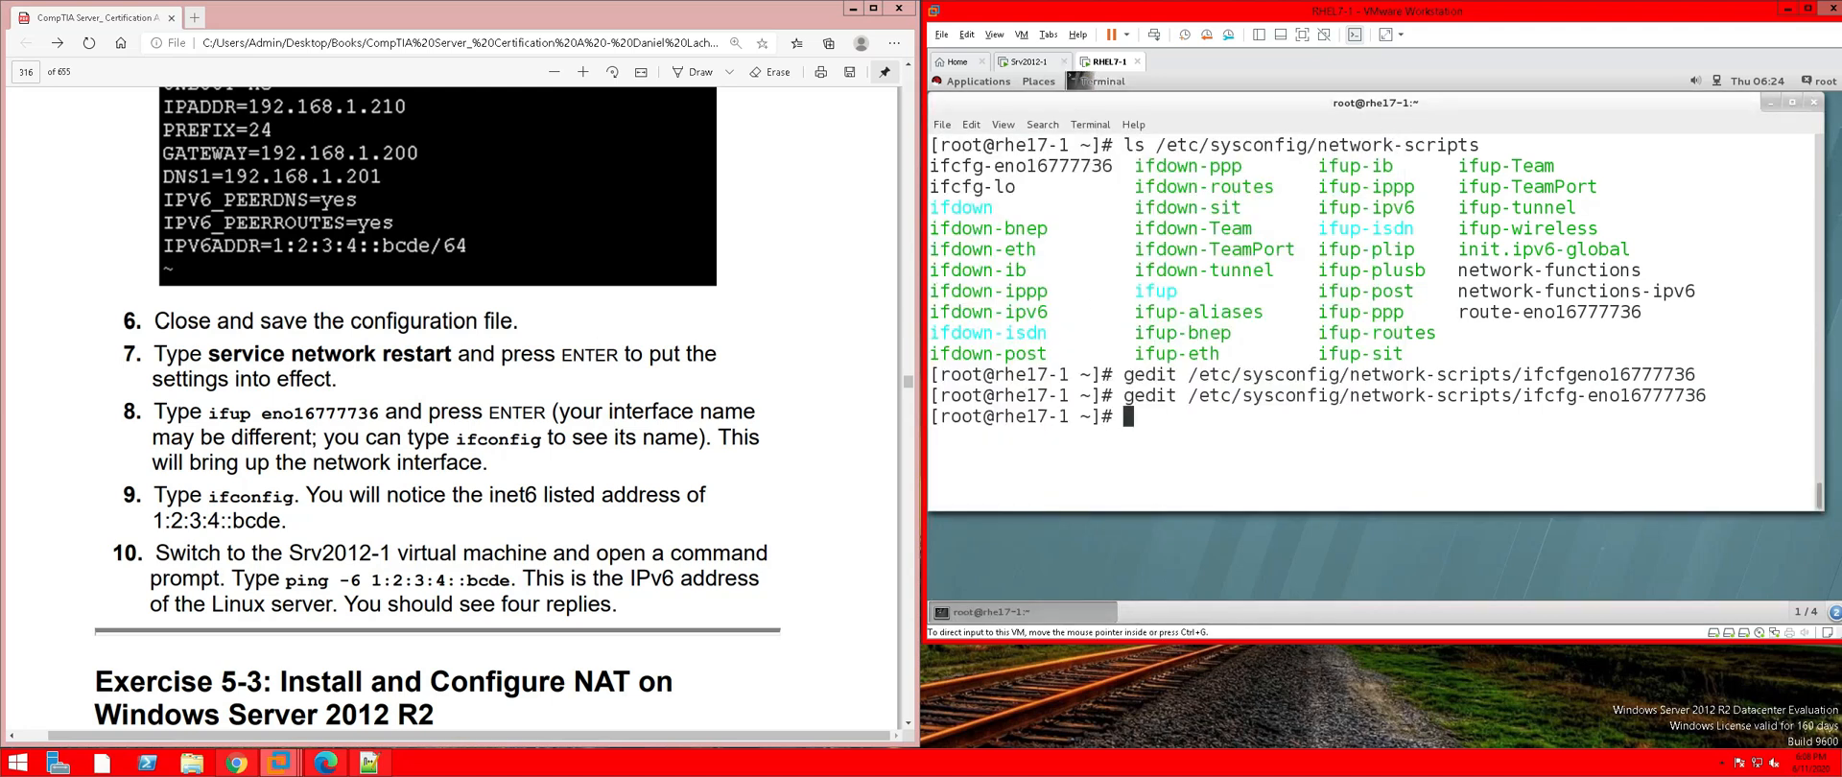
{"action": "left_click_drag", "start_coordinate": [518, 322], "coordinate": [125, 321]}
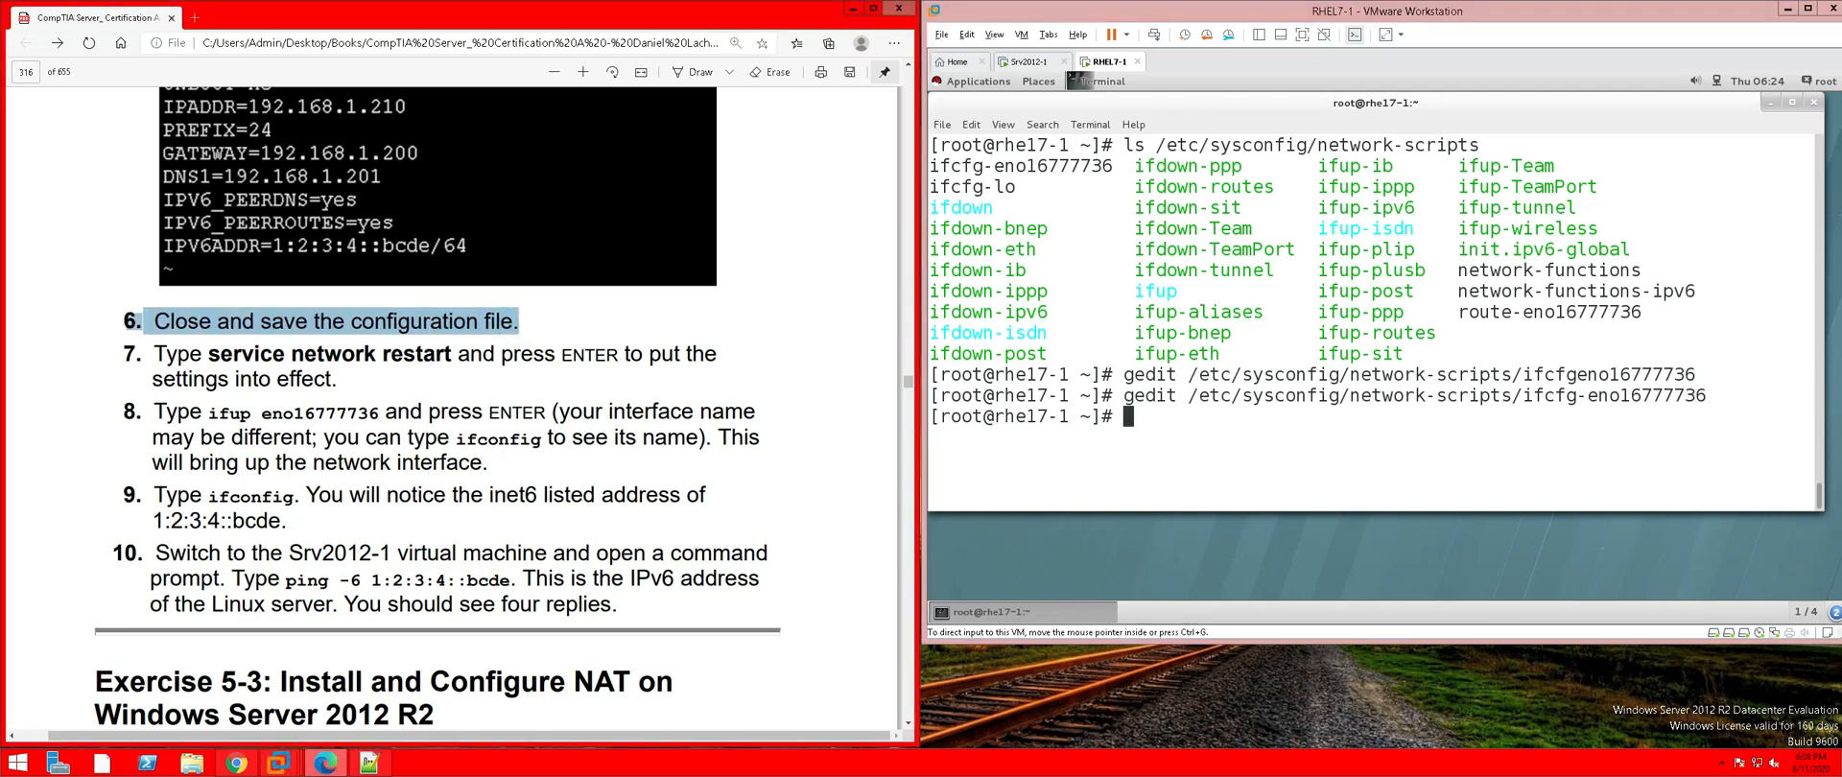
{"action": "right_click", "coordinate": [197, 322]}
{"action": "mouse_move", "coordinate": [347, 335]}
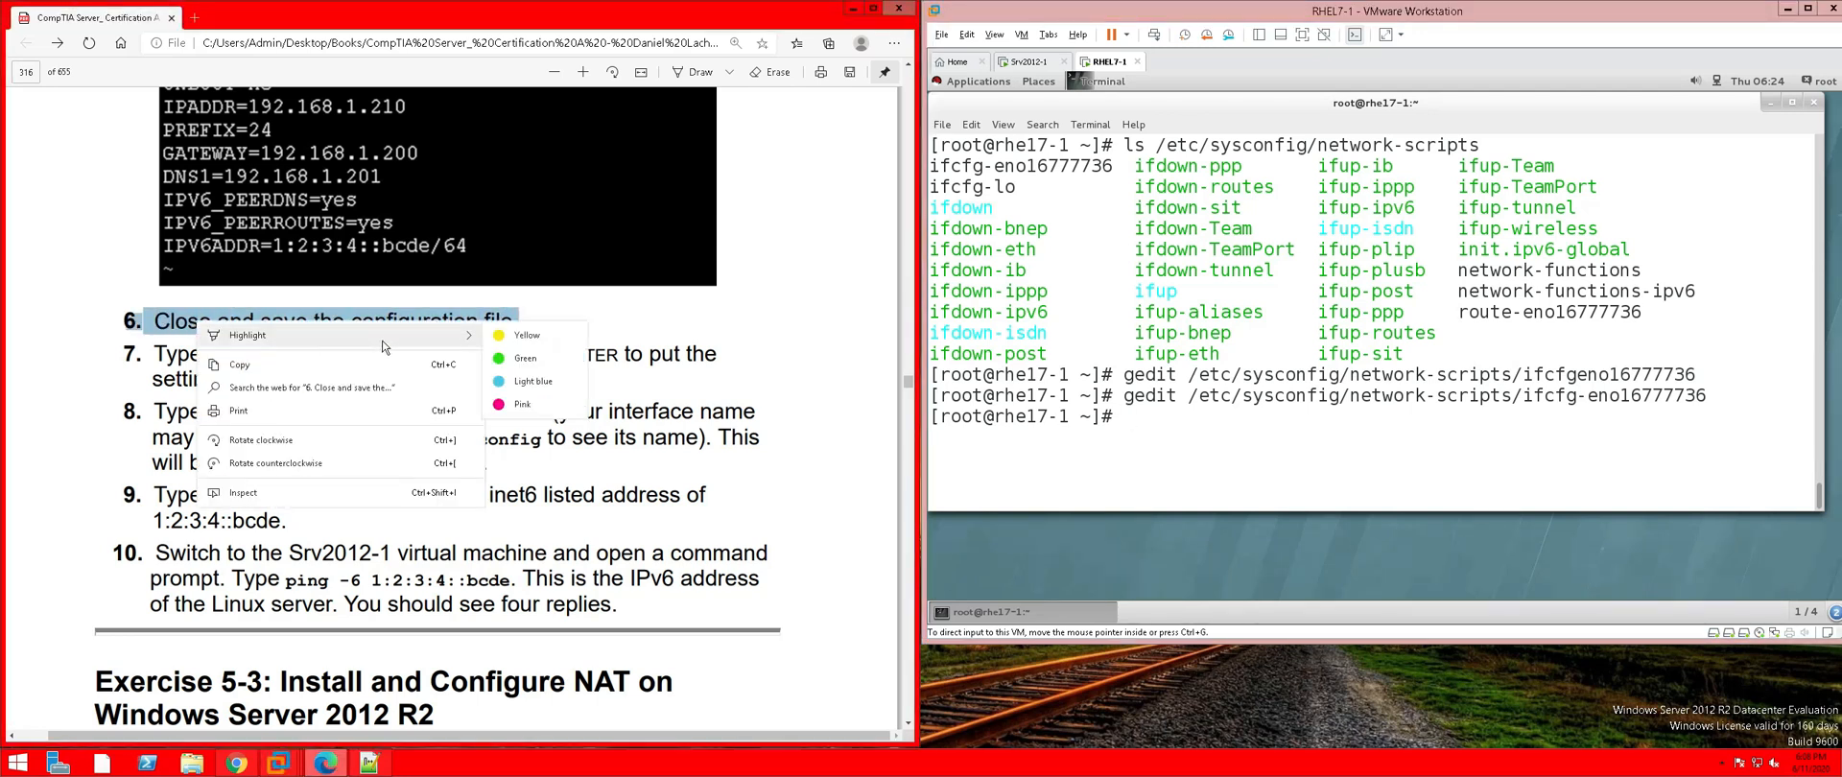
{"action": "left_click", "coordinate": [535, 406]}
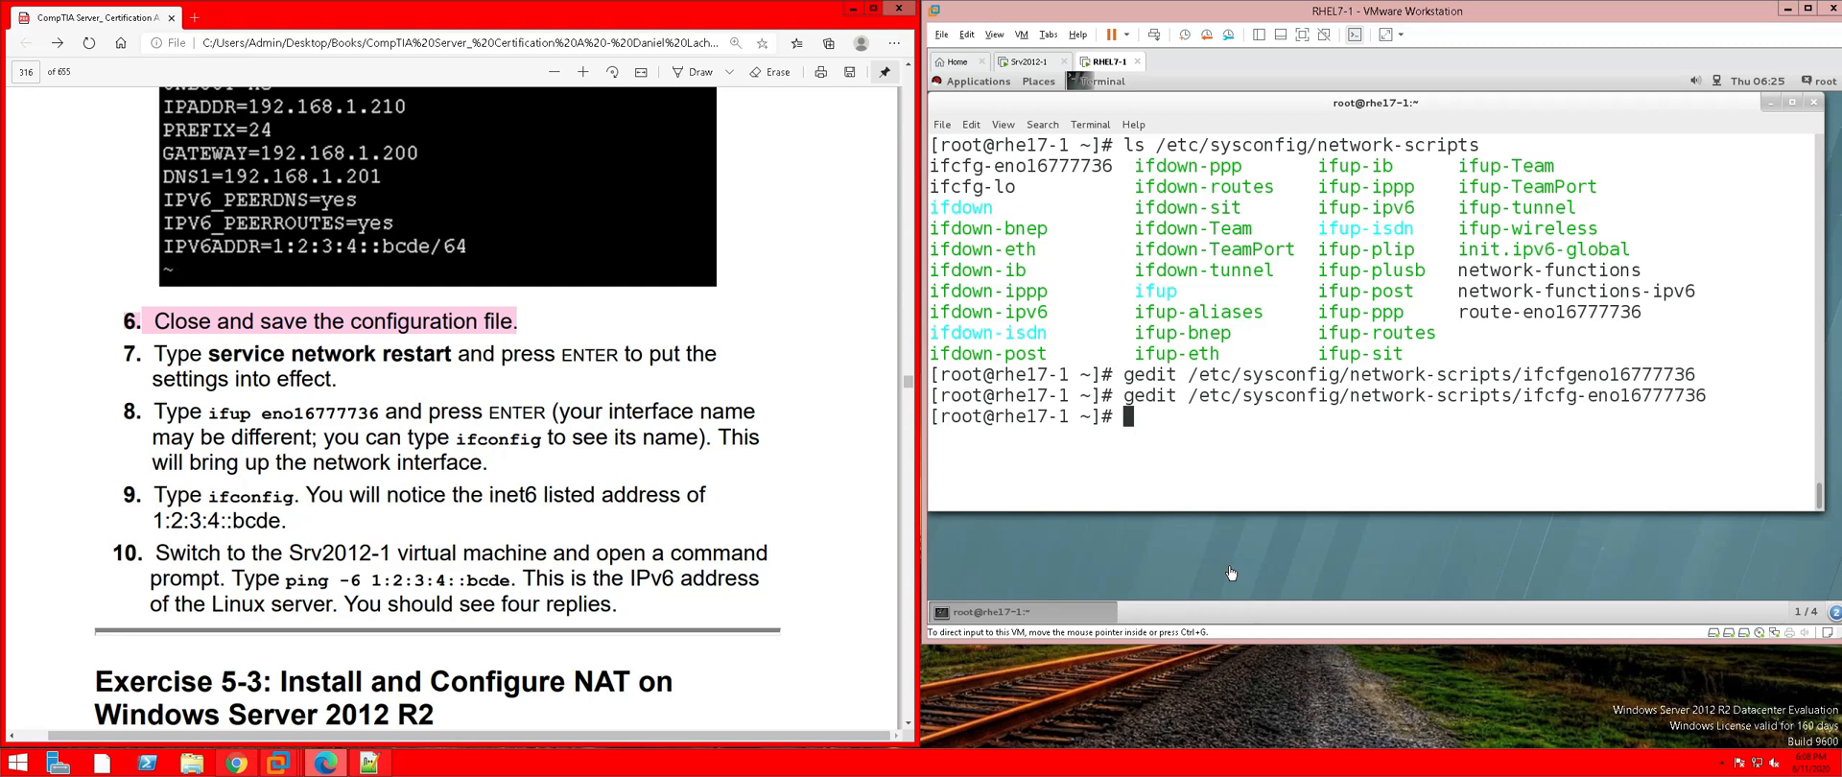
{"action": "left_click", "coordinate": [1162, 433]}
Run 'service network restart' in the RHEL terminal and confirm it reports OK
{"action": "type", "text": "serv"}
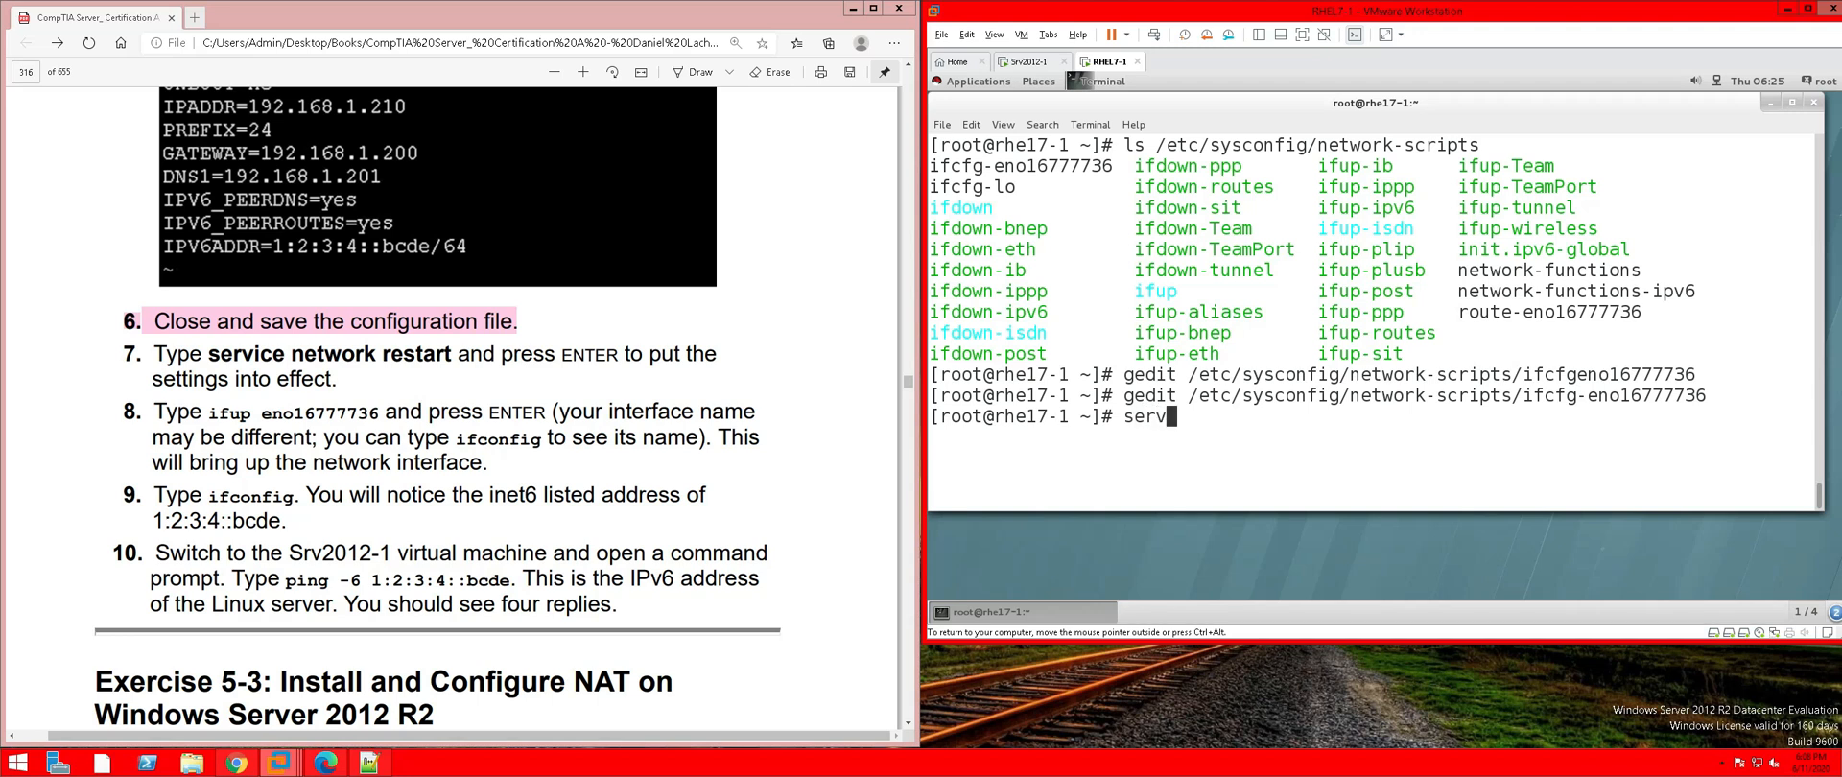
{"action": "type", "text": "ice network"}
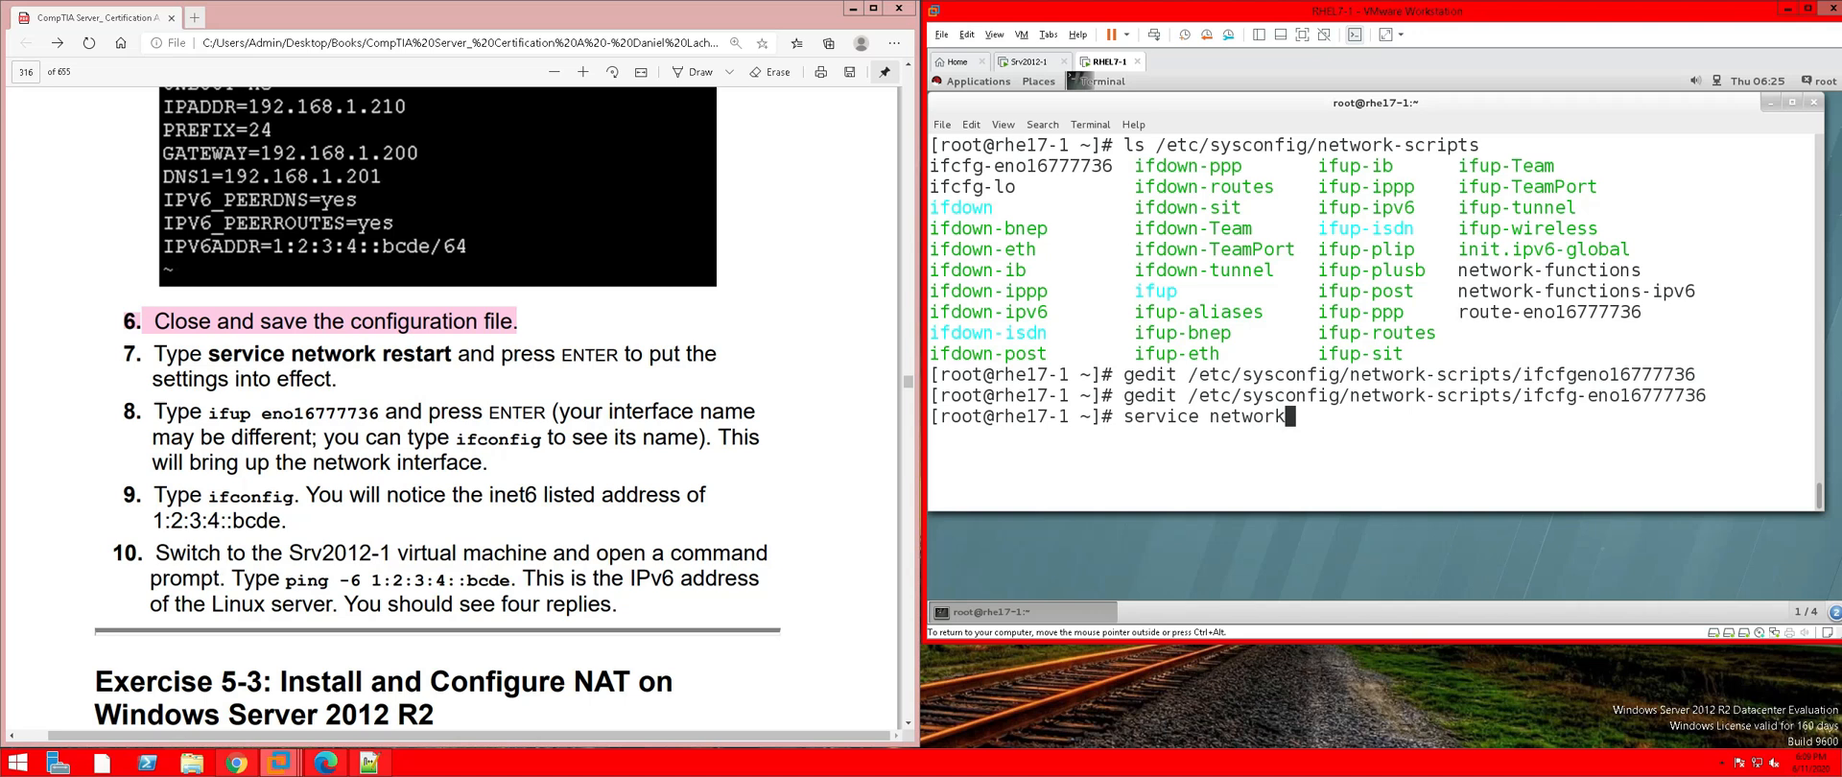
{"action": "type", "text": " restart"}
{"action": "key", "text": "Return"}
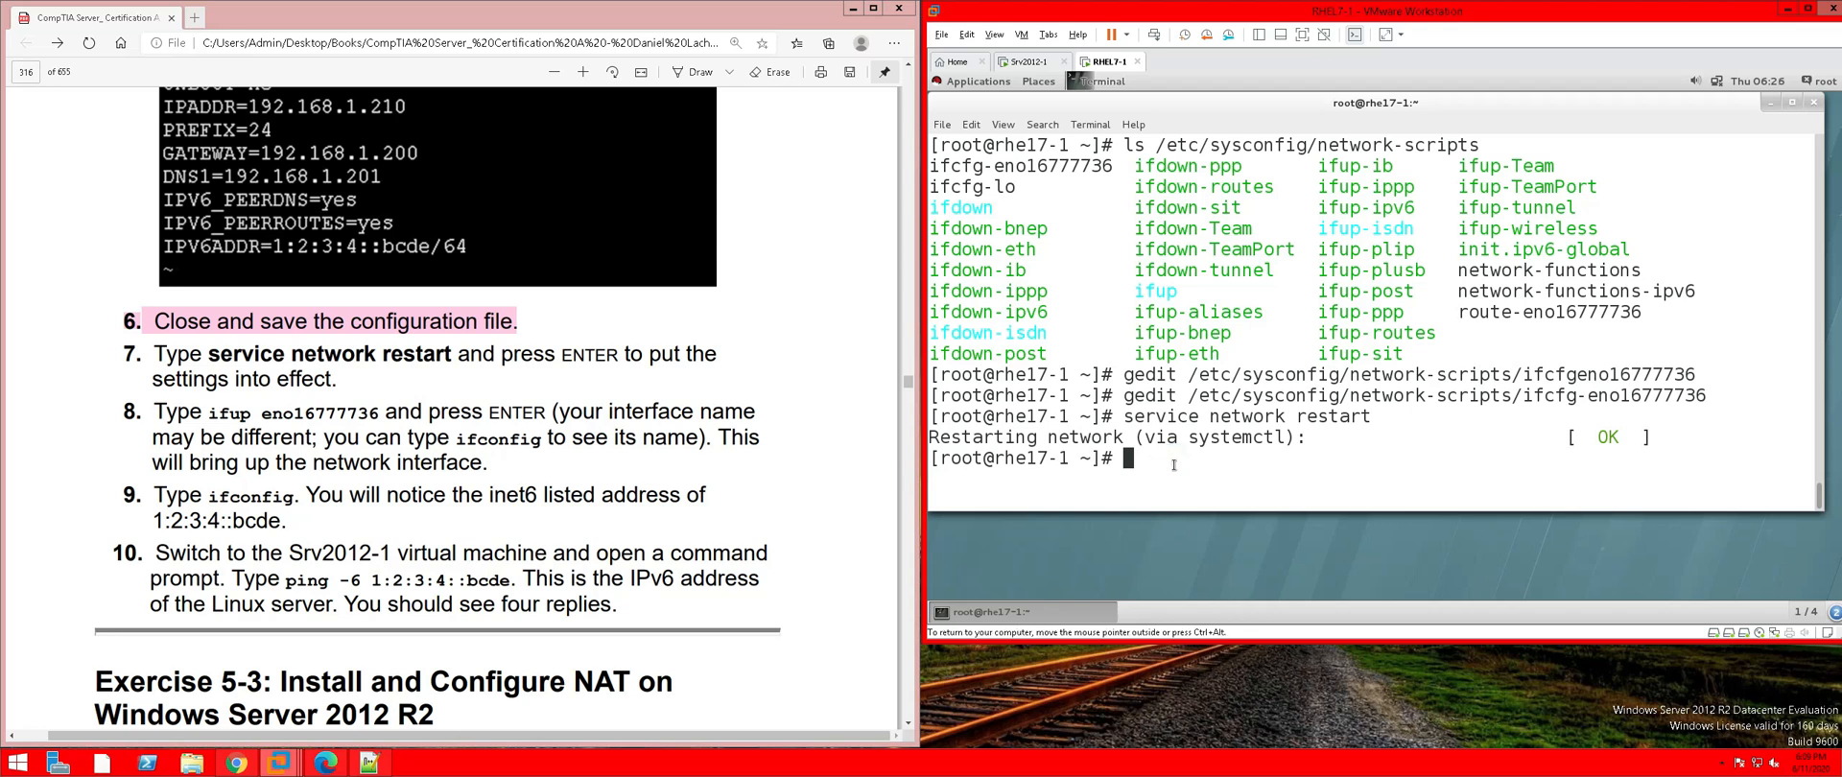
Run 'ifup eno167777346', which fails as not found, then list the interfaces with ifconfig
{"action": "type", "text": "ifup eno167777346"}
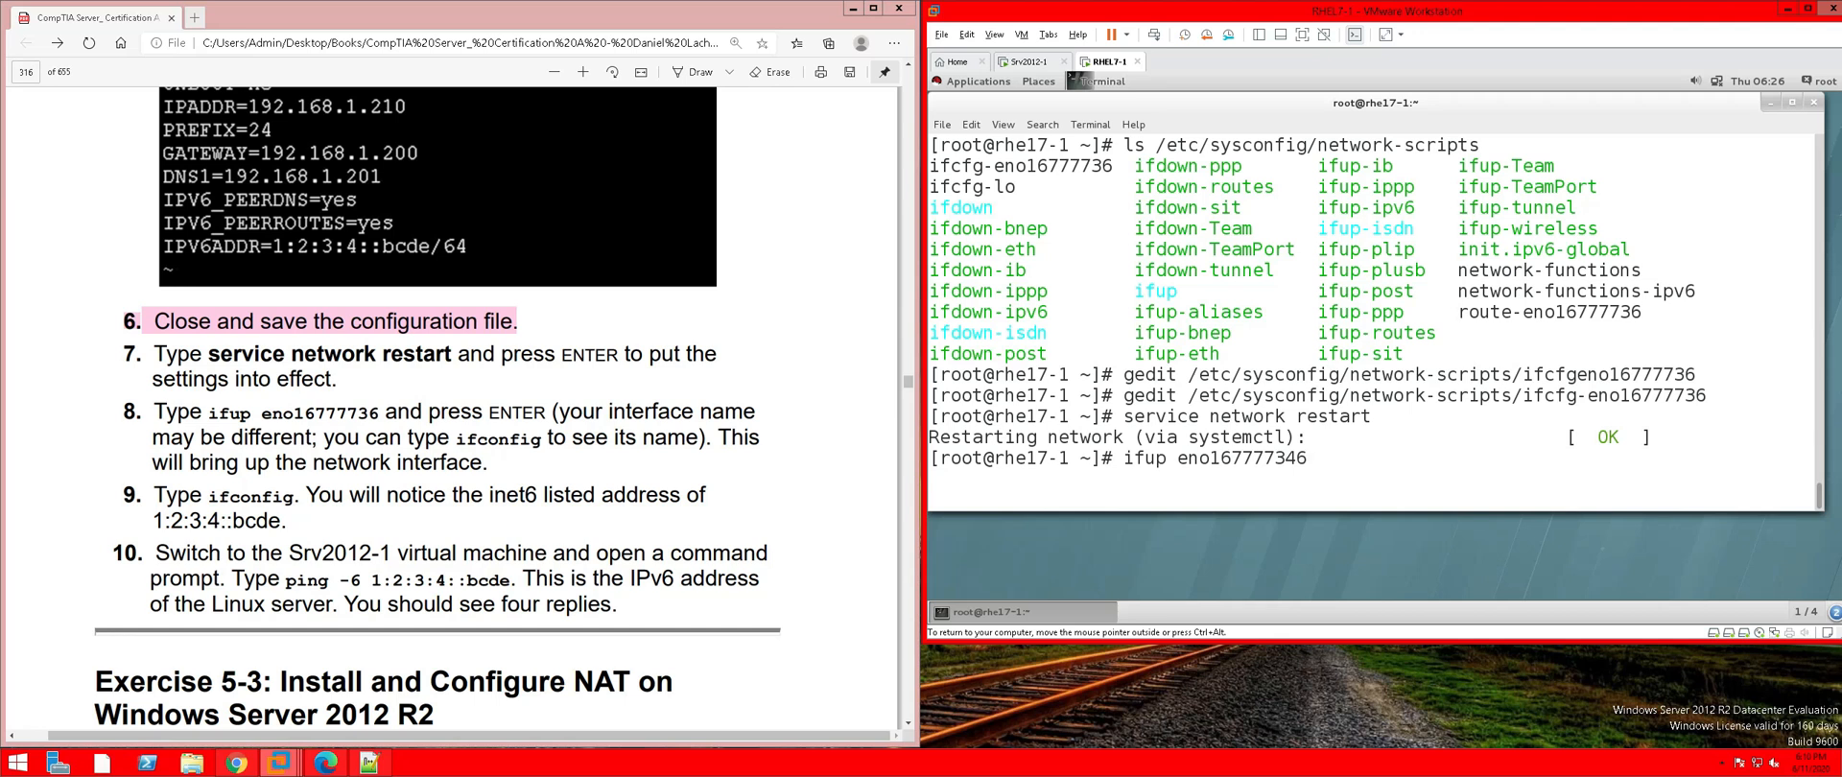
{"action": "key", "text": "Return"}
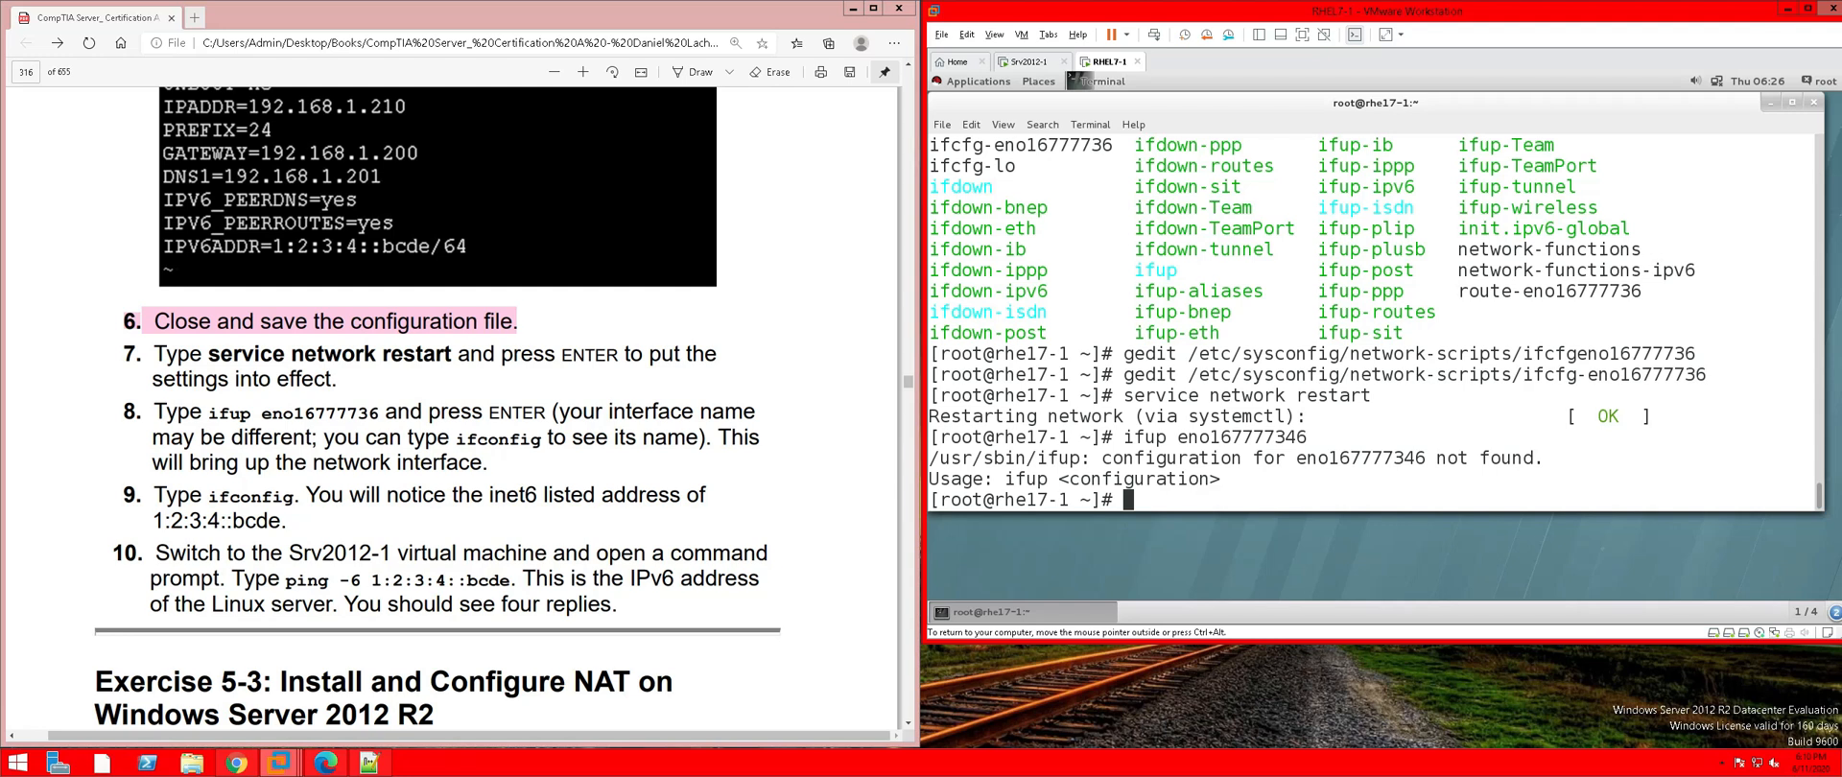
{"action": "type", "text": "ifc"}
{"action": "type", "text": "onfig"}
{"action": "key", "text": "Return"}
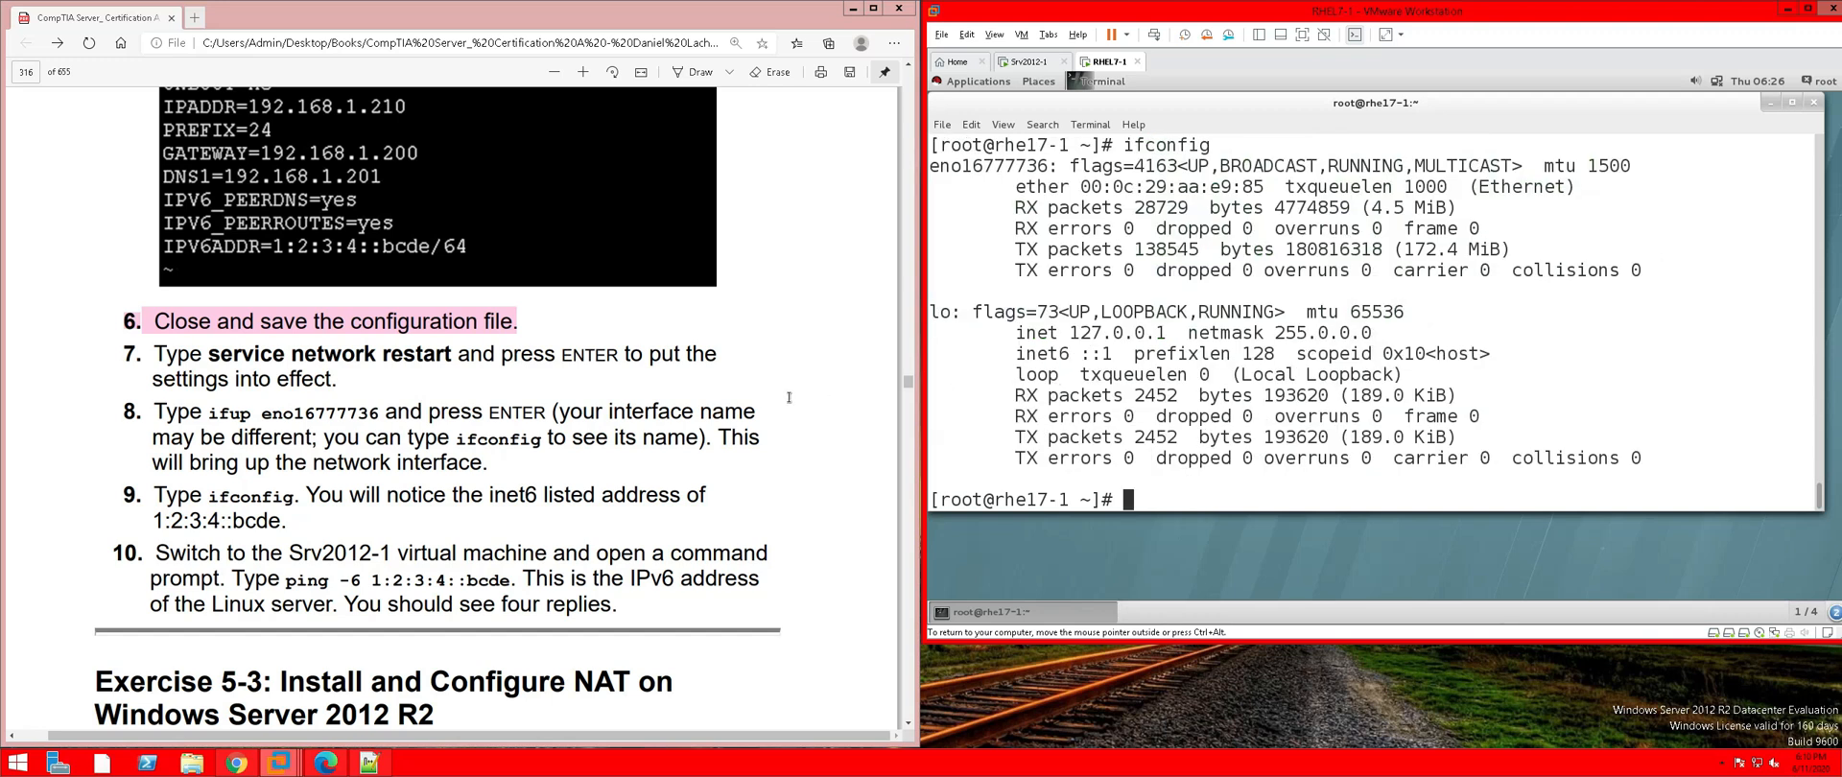
{"action": "scroll", "coordinate": [1255, 391], "scroll_direction": "up", "scroll_amount": 1}
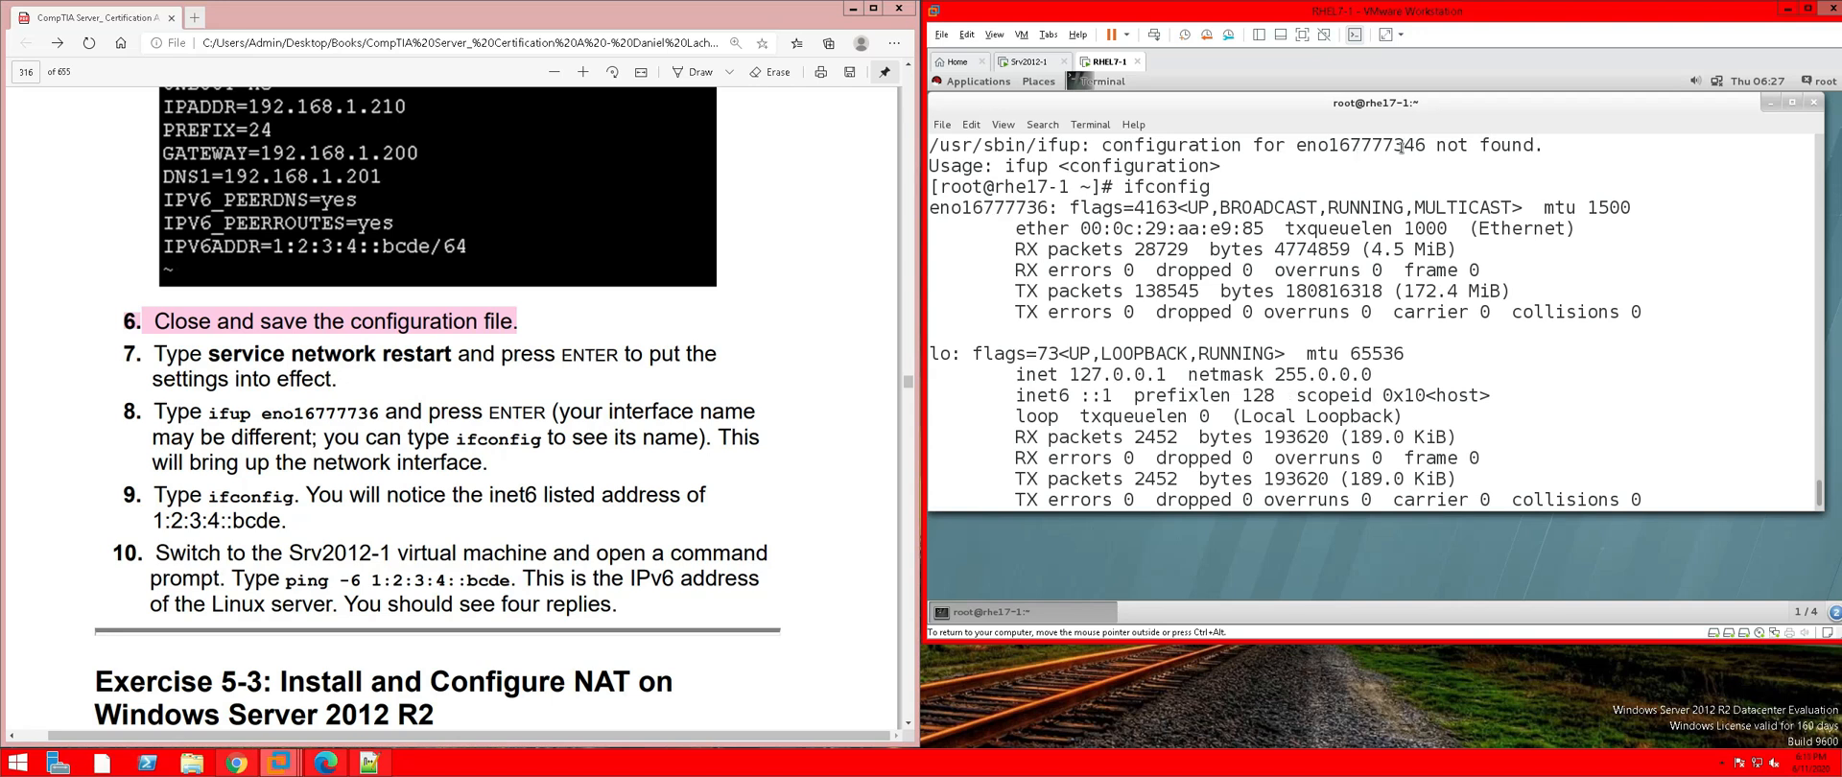
Correct the name and bring up eno16777736 with ifup, then rerun ifconfig to show inet6 1:2:3:4::bcde
{"action": "left_click_drag", "start_coordinate": [1404, 147], "coordinate": [1411, 147]}
{"action": "scroll", "coordinate": [1263, 297], "scroll_direction": "down", "scroll_amount": 1}
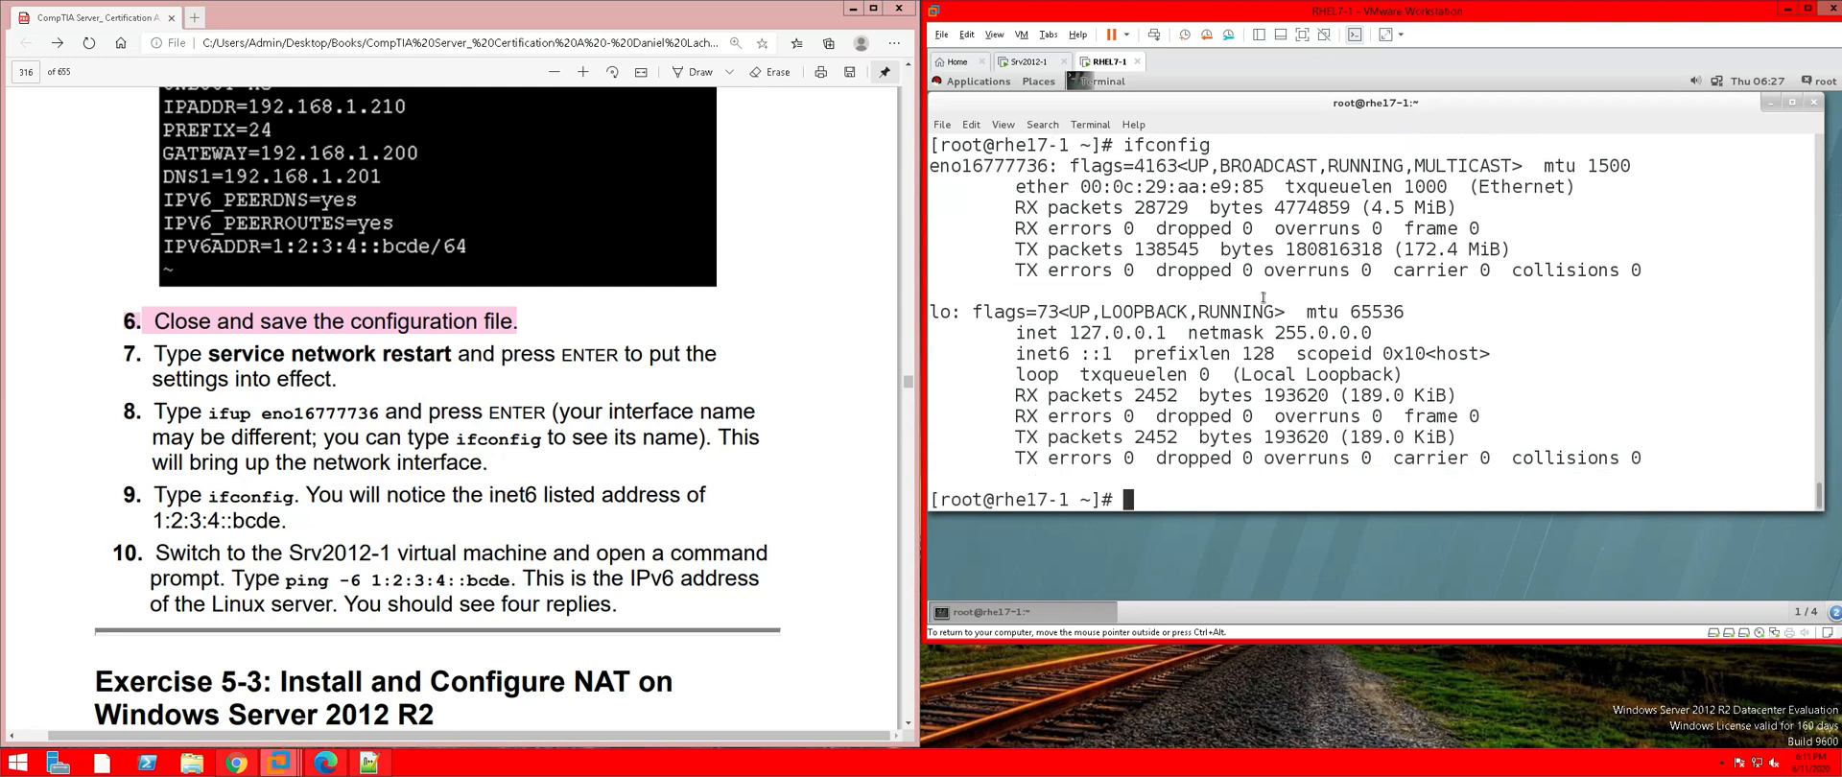
{"action": "type", "text": "ifup eno167777346"}
{"action": "key", "text": "Left"}
{"action": "key", "text": "BackSpace"}
{"action": "key", "text": "Return"}
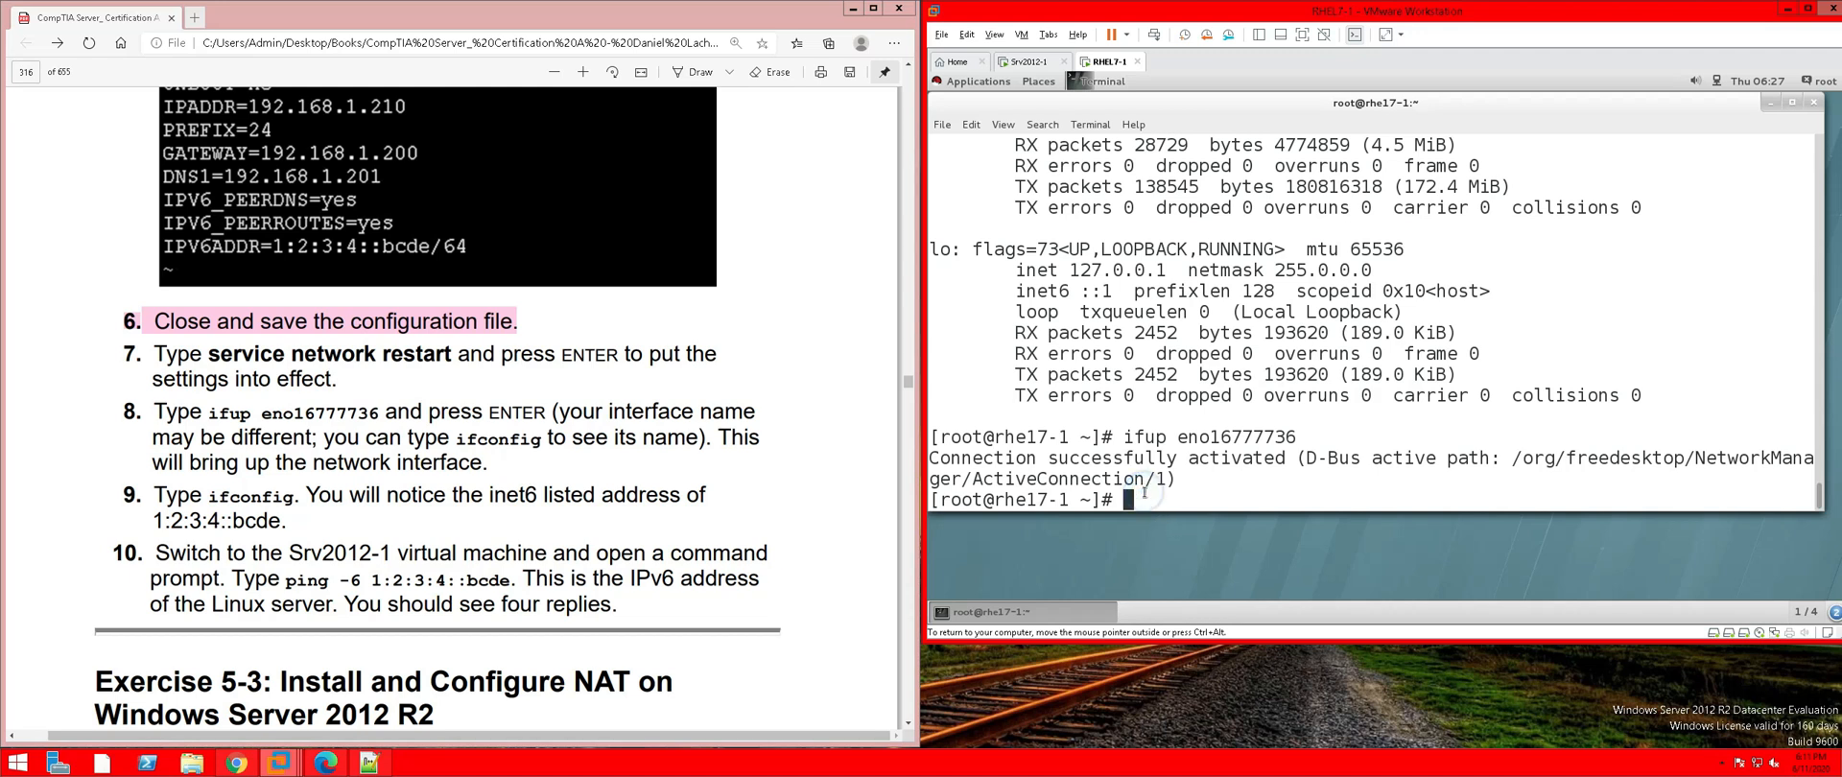
{"action": "key", "text": "Up"}
{"action": "key", "text": "Up"}
{"action": "key", "text": "Return"}
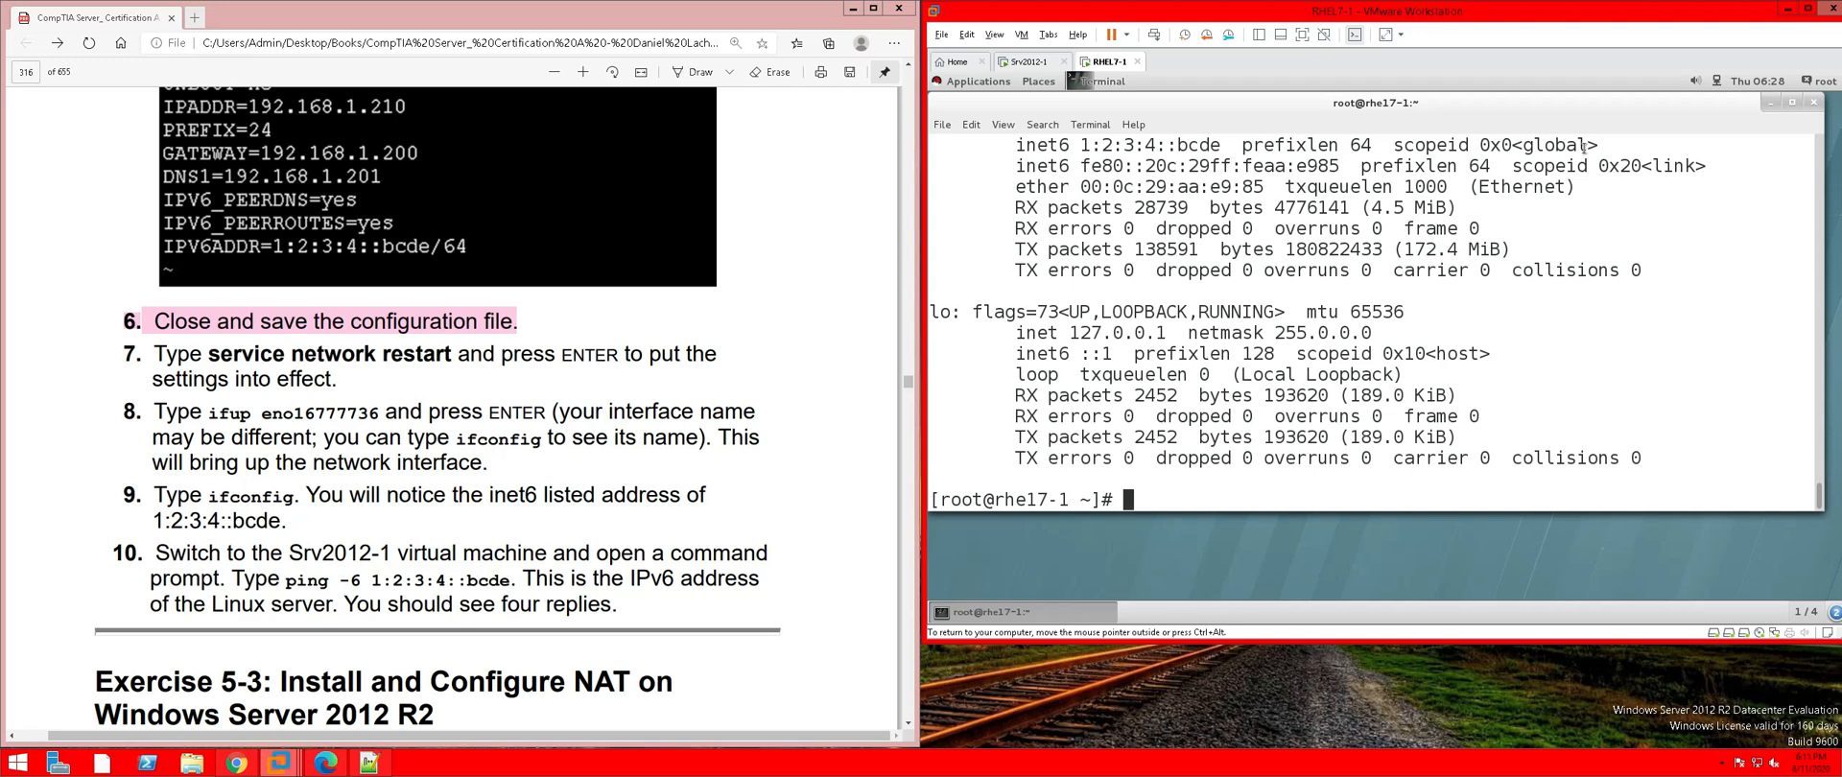
Mark the inet6 1:2:3:4::bcde line in the terminal and highlight PDF steps 7–9 in pink
{"action": "scroll", "coordinate": [1164, 240], "scroll_direction": "up", "scroll_amount": 1}
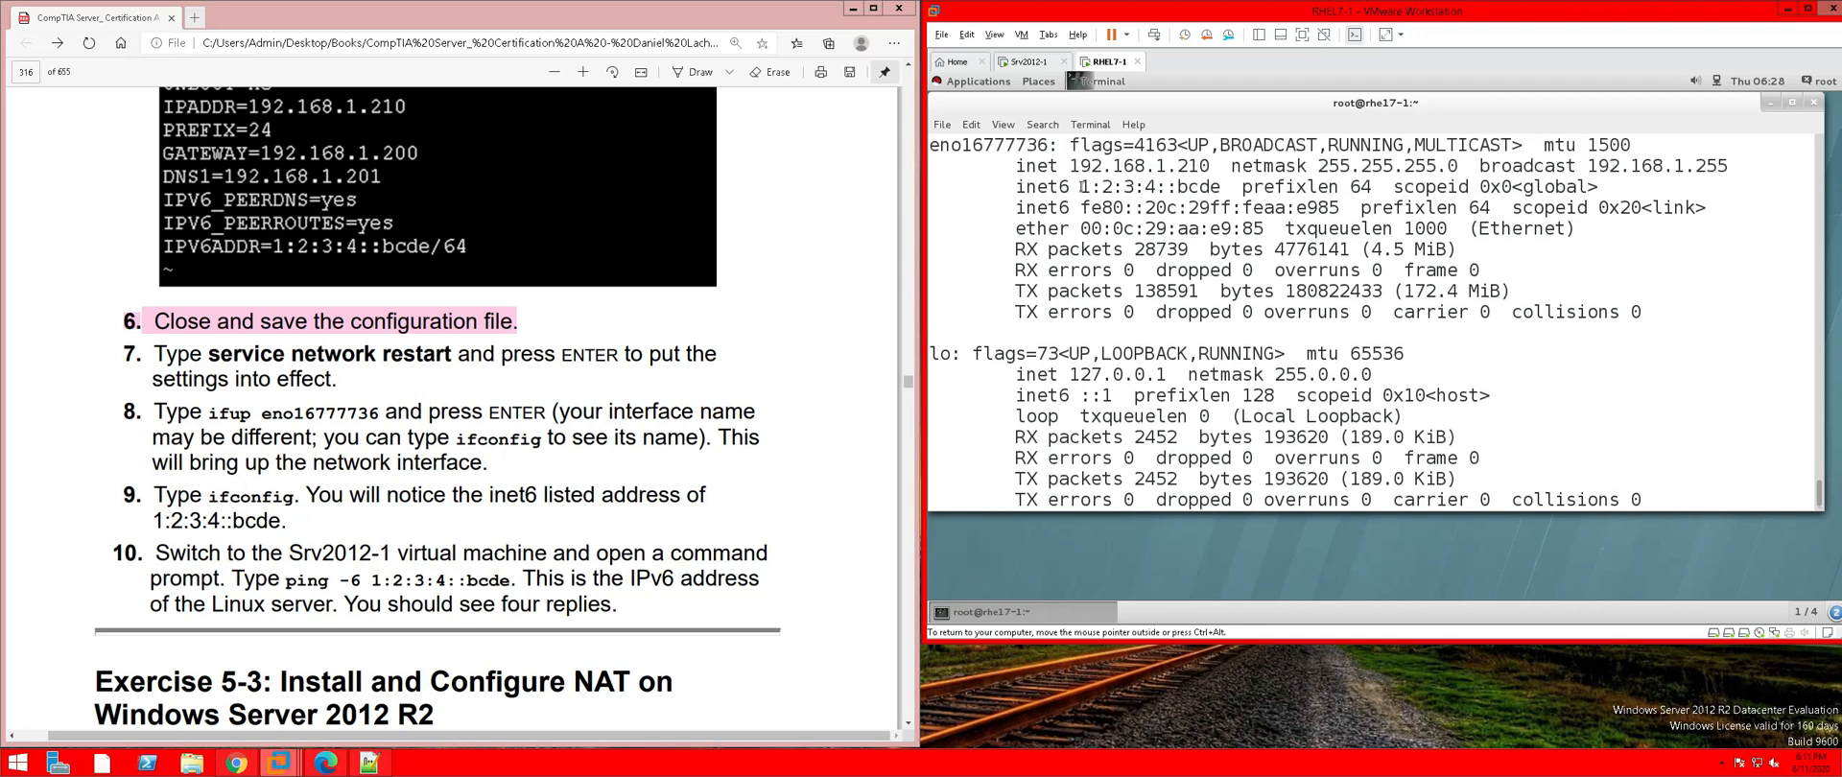
{"action": "left_click_drag", "start_coordinate": [1016, 187], "coordinate": [1472, 189]}
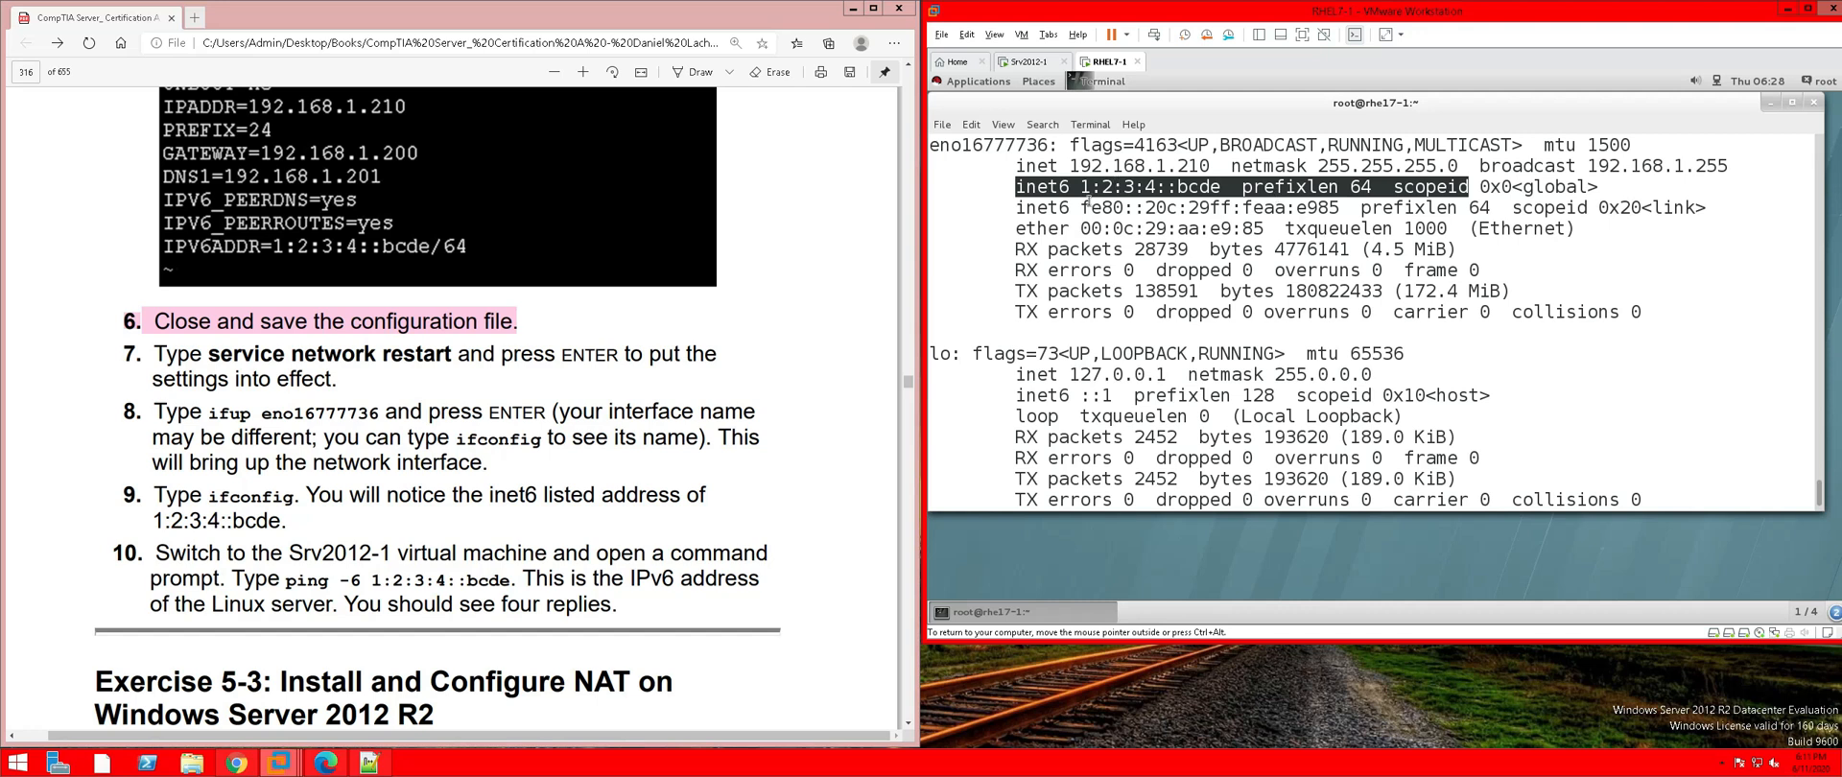
{"action": "left_click_drag", "start_coordinate": [288, 520], "coordinate": [125, 353]}
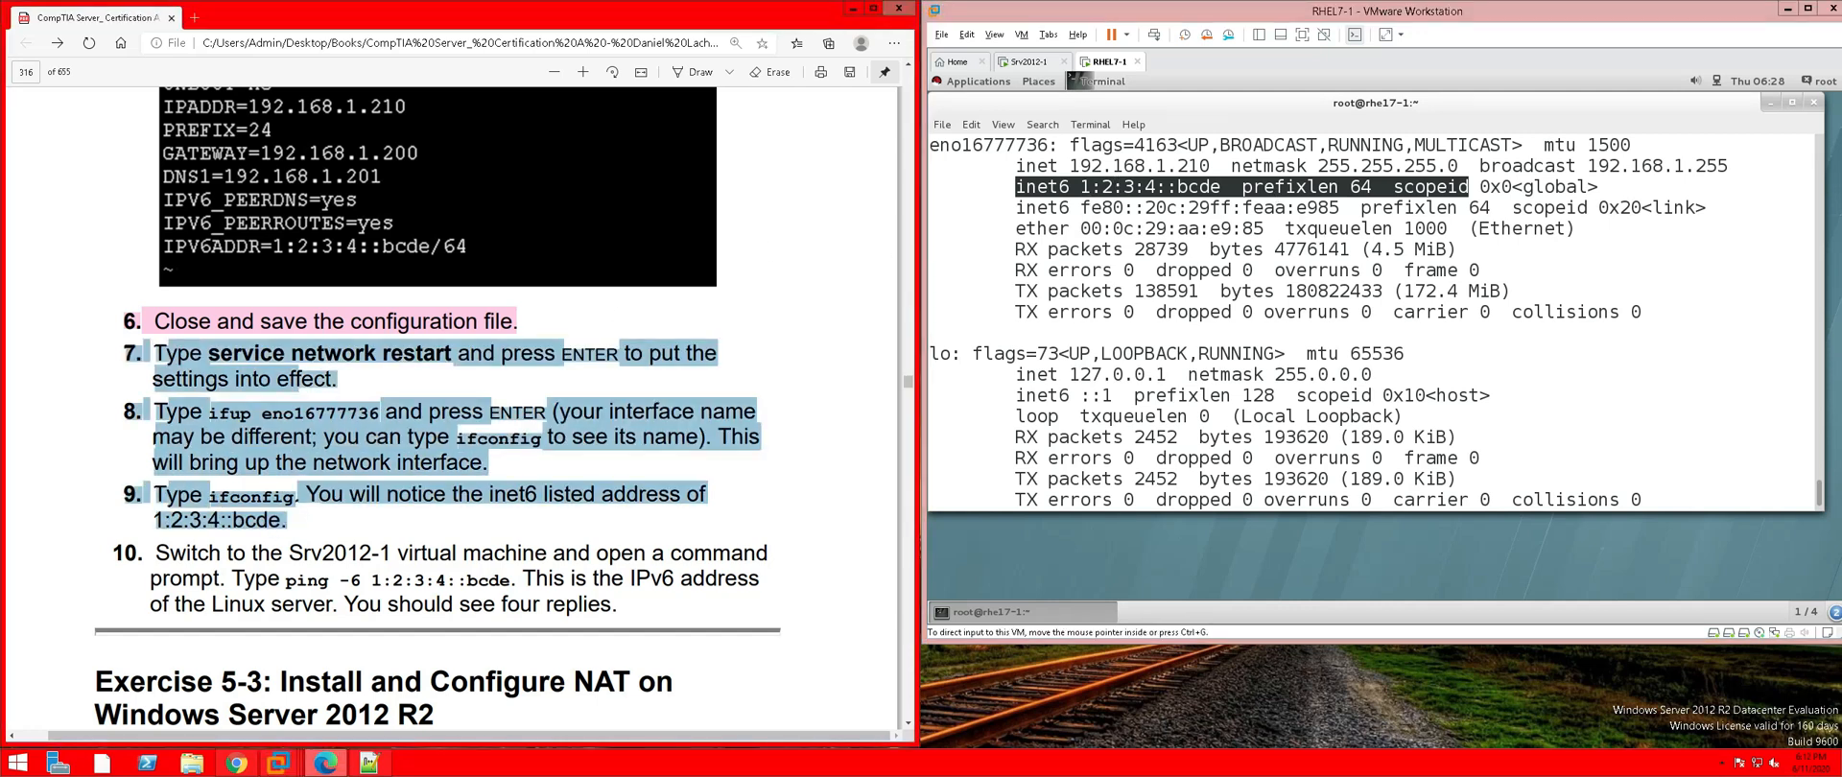
{"action": "right_click", "coordinate": [201, 356]}
{"action": "mouse_move", "coordinate": [347, 372]}
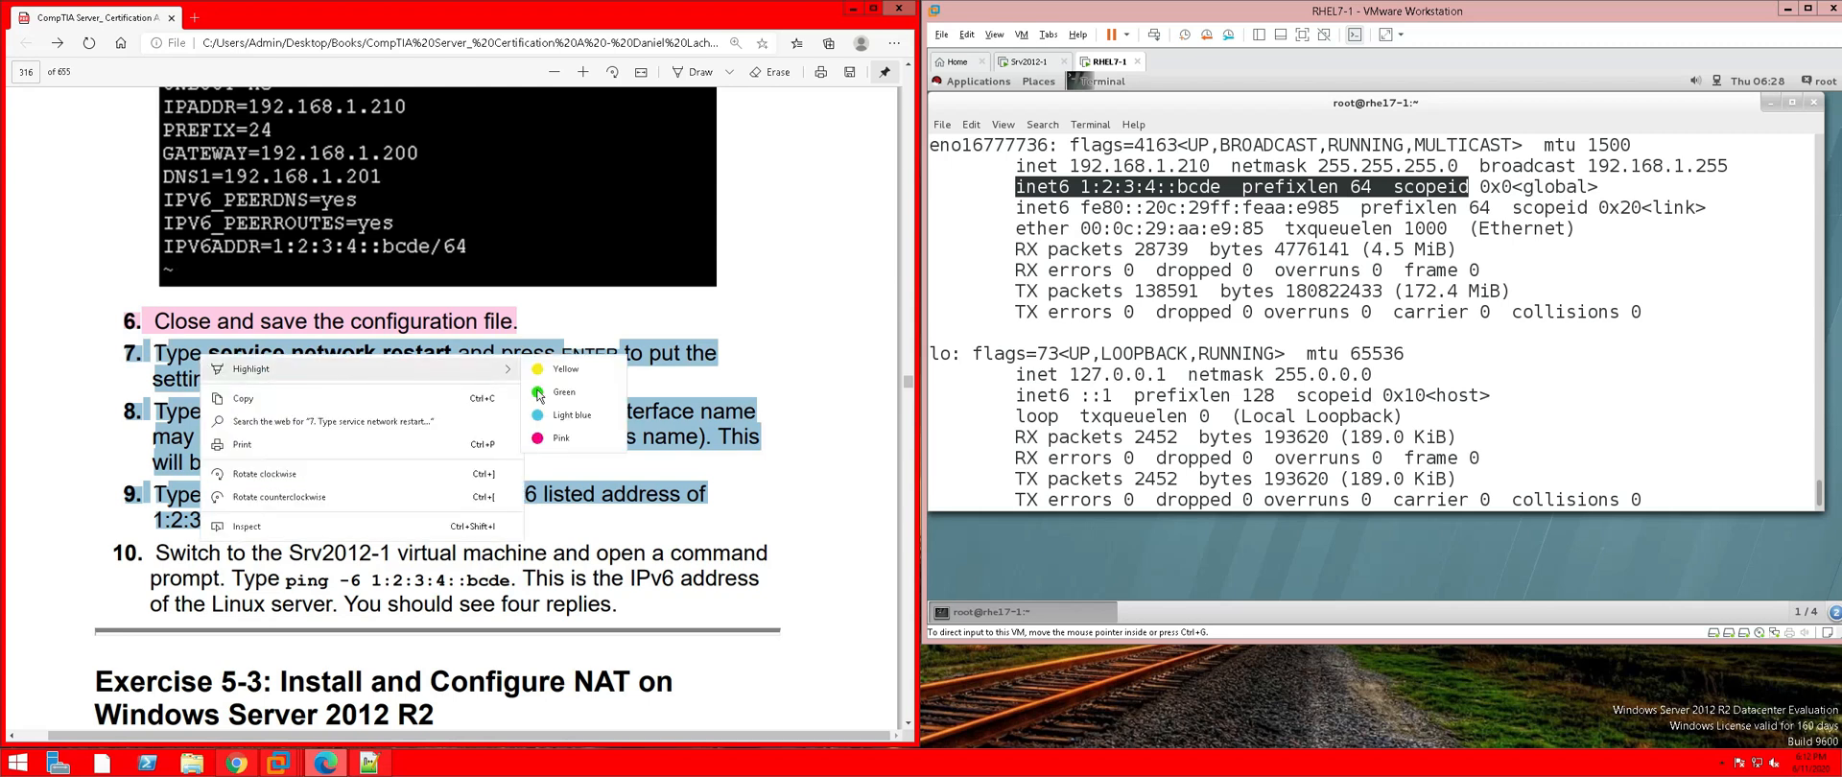
{"action": "left_click", "coordinate": [551, 439]}
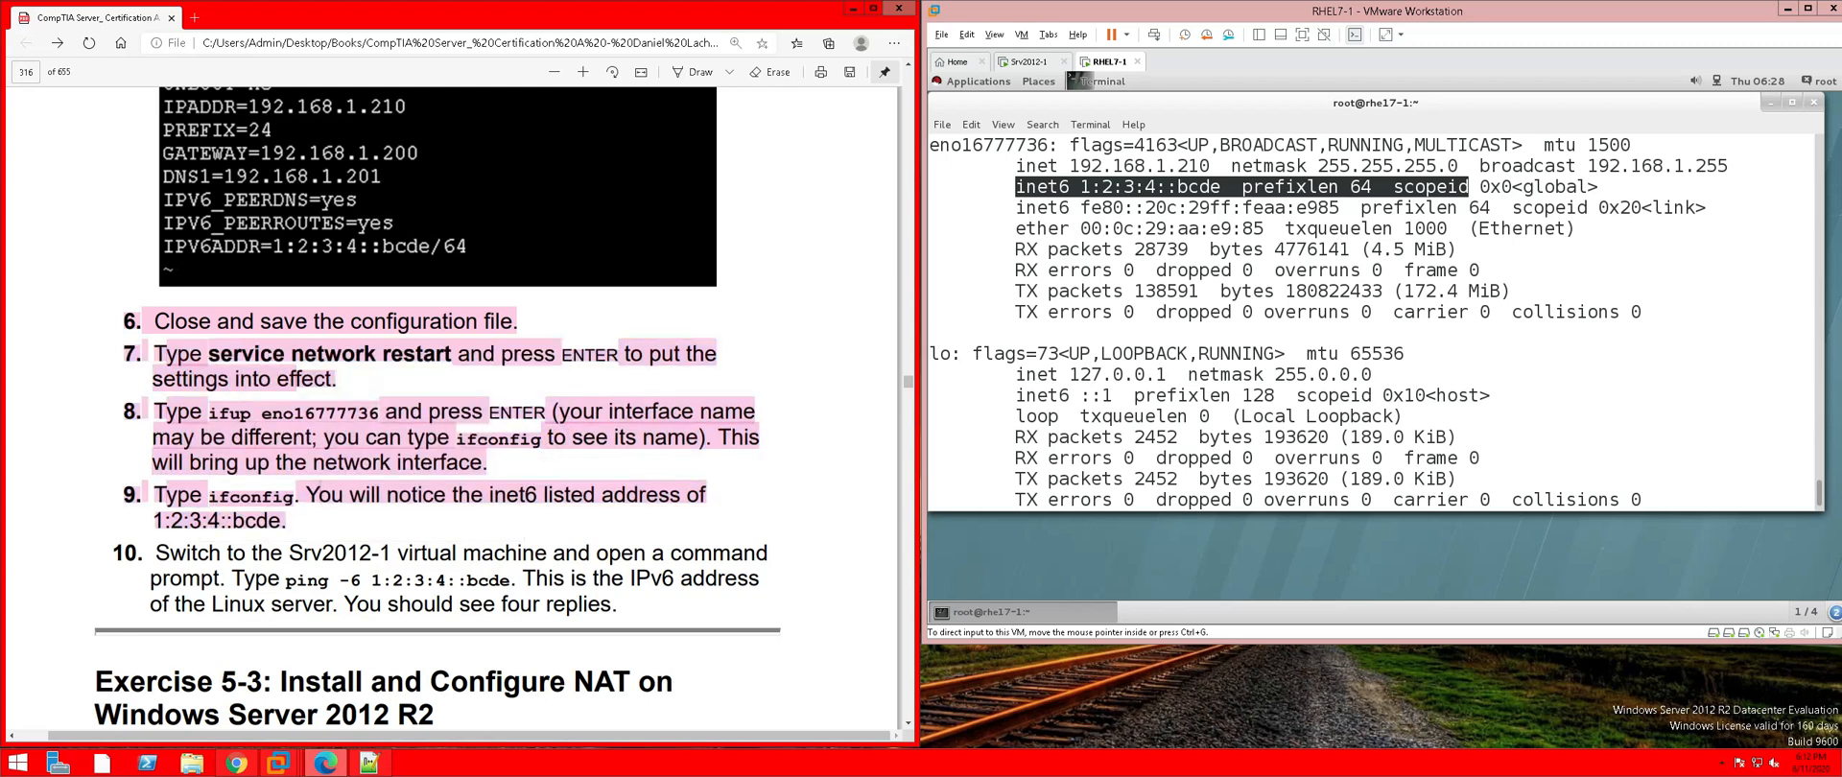
Copy the 'ping -6 1:2:3:4::bcde' command from the PDF
{"action": "scroll", "coordinate": [437, 405], "scroll_direction": "down", "scroll_amount": 1}
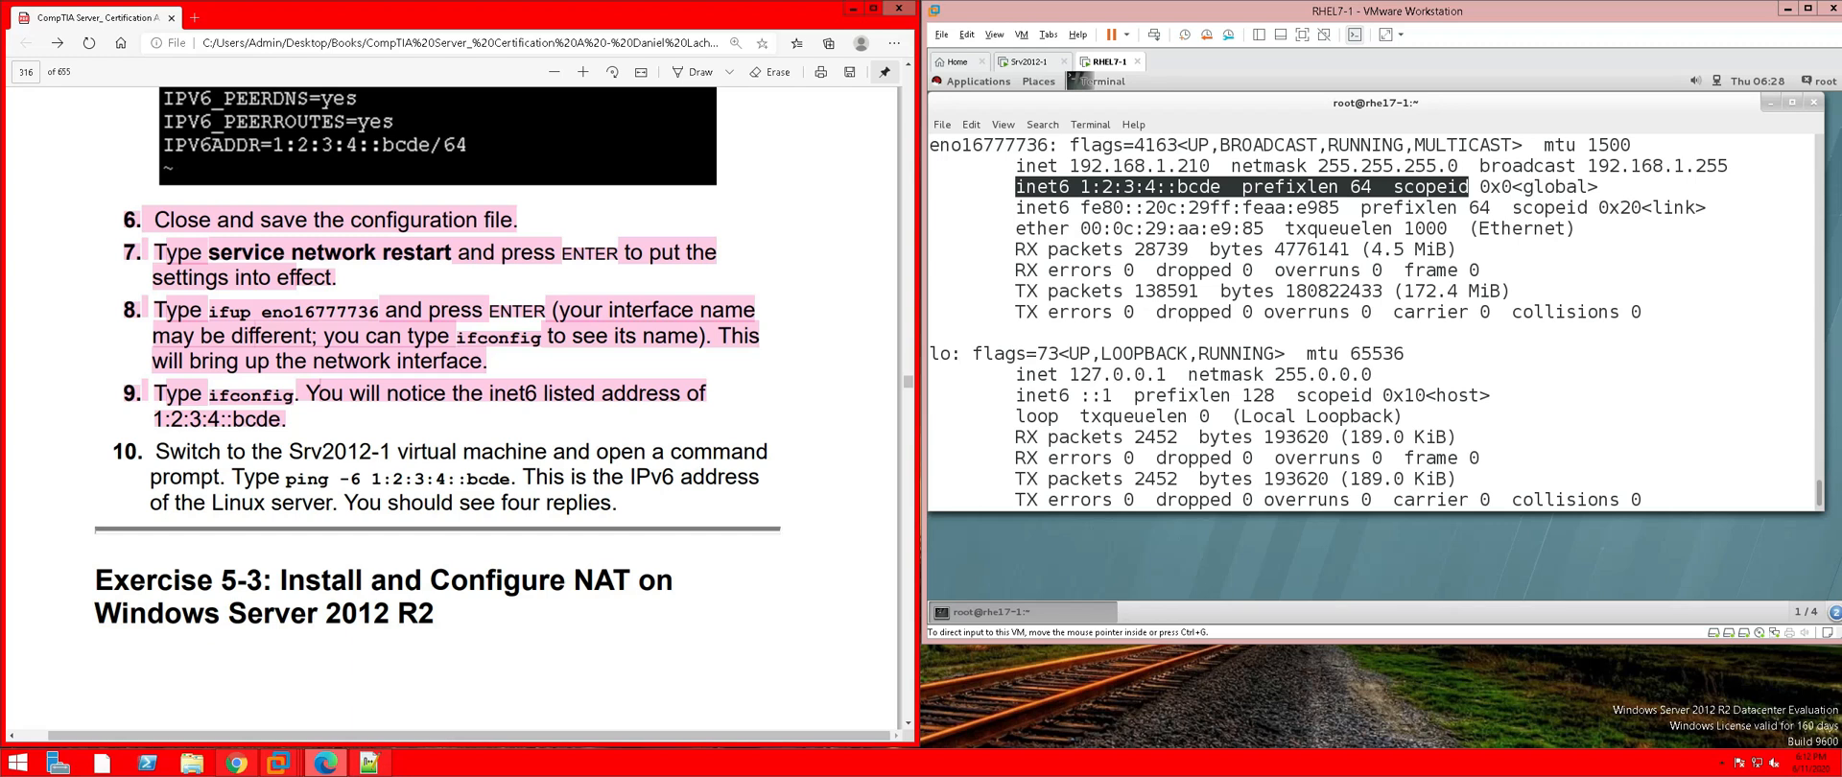
{"action": "left_click_drag", "start_coordinate": [286, 479], "coordinate": [512, 479]}
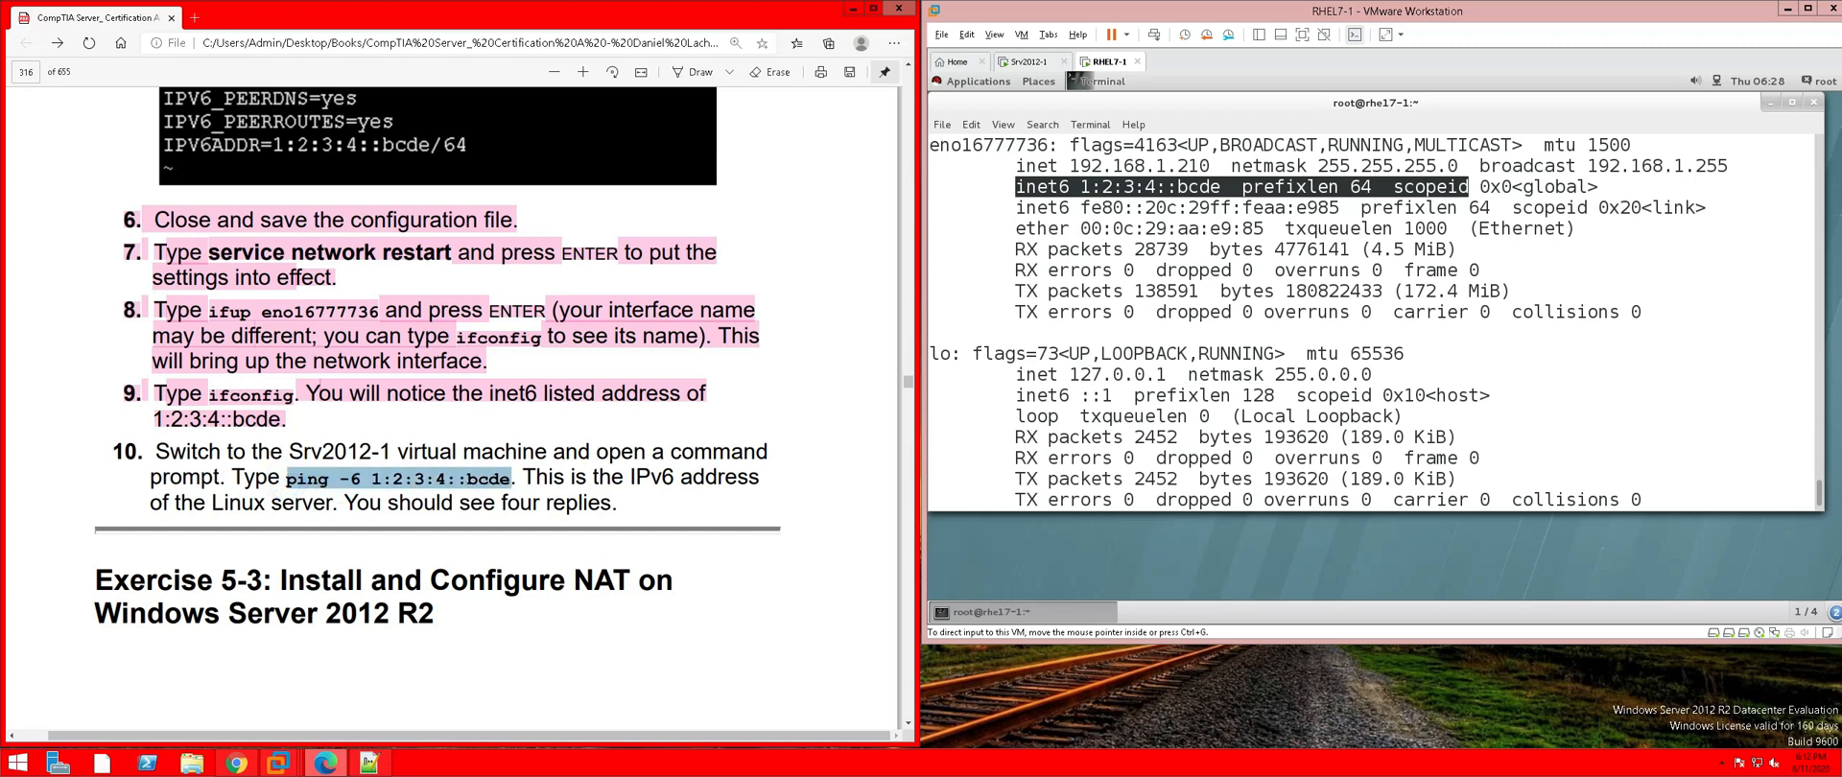
{"action": "right_click", "coordinate": [508, 478]}
{"action": "left_click", "coordinate": [542, 523]}
Switch to Srv2012-1, sign in as Administrator with the account password, and open the Start screen
{"action": "left_click", "coordinate": [1029, 62]}
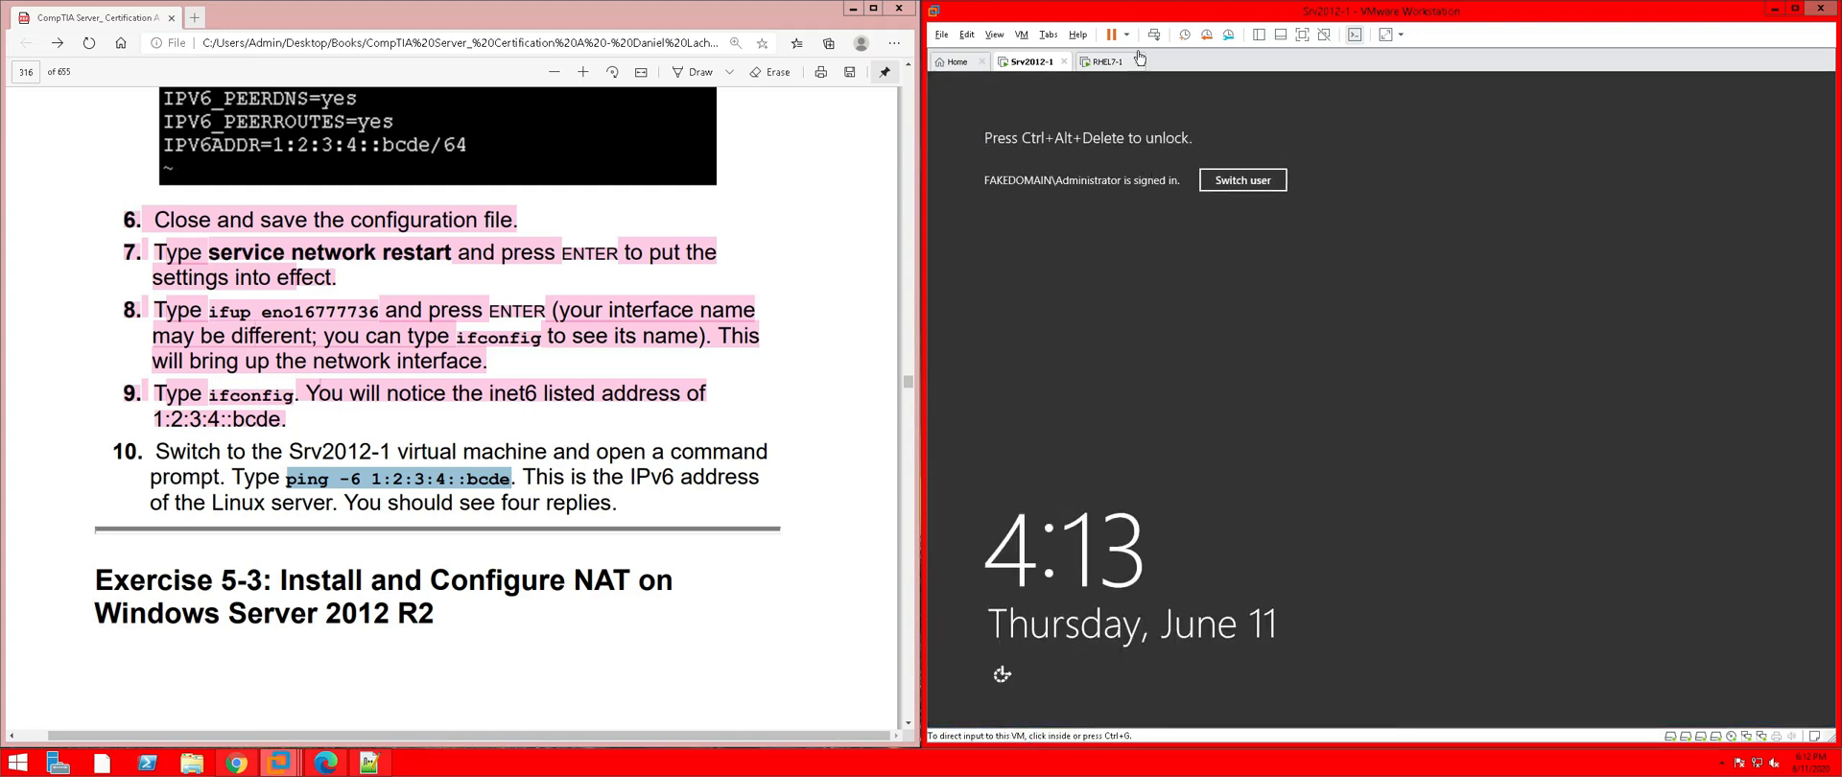
{"action": "left_click", "coordinate": [1150, 40]}
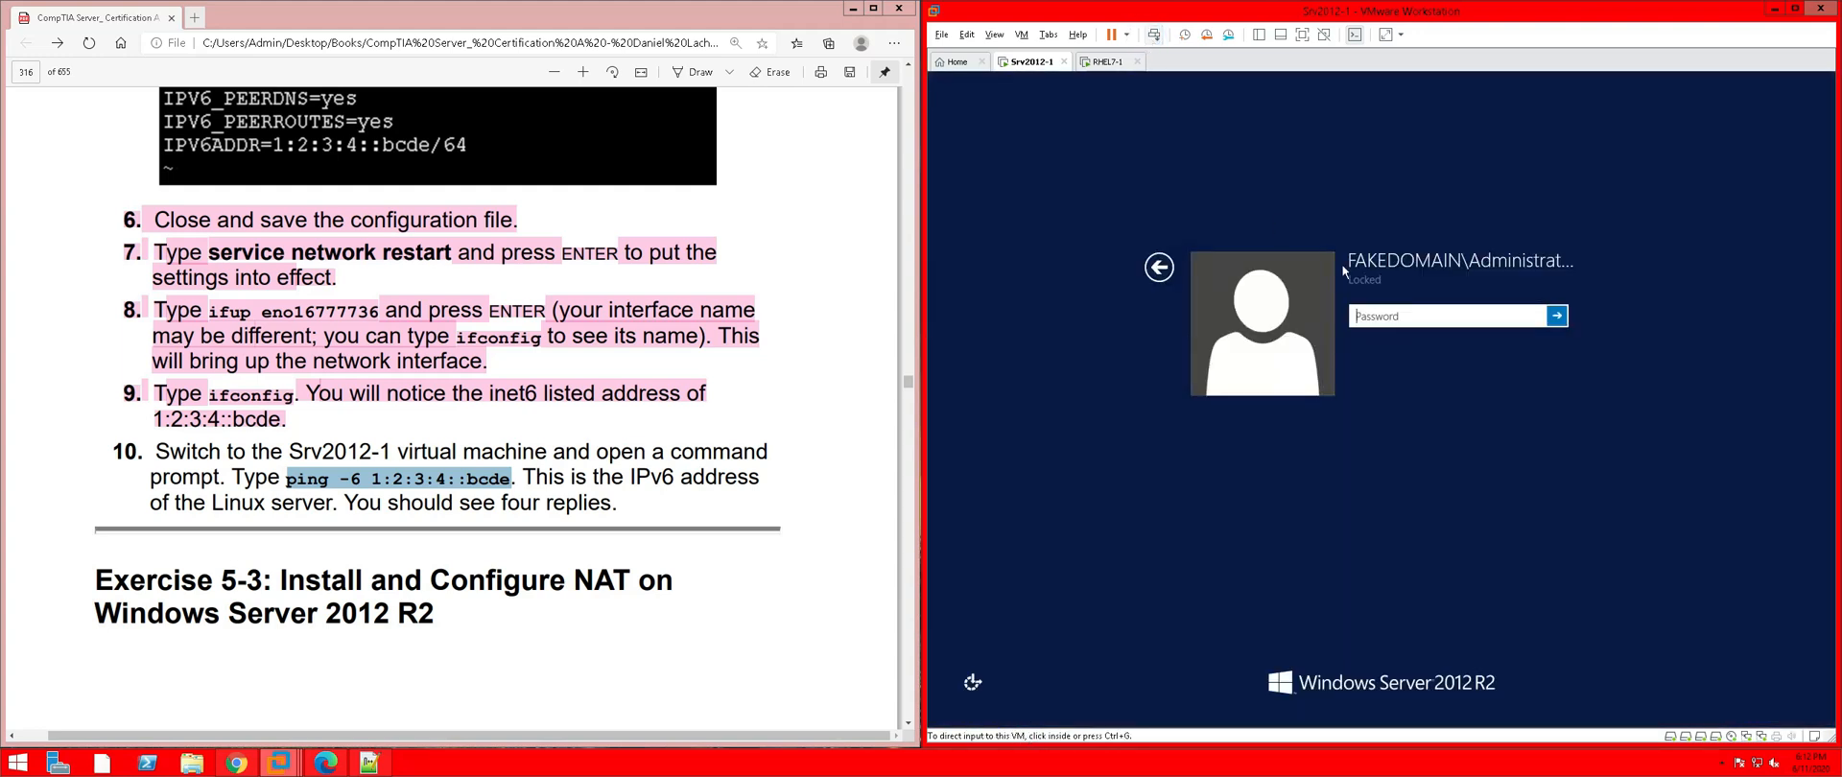
{"action": "left_click", "coordinate": [1384, 316]}
{"action": "type", "text": "Pa$$w0rd"}
{"action": "key", "text": "Return"}
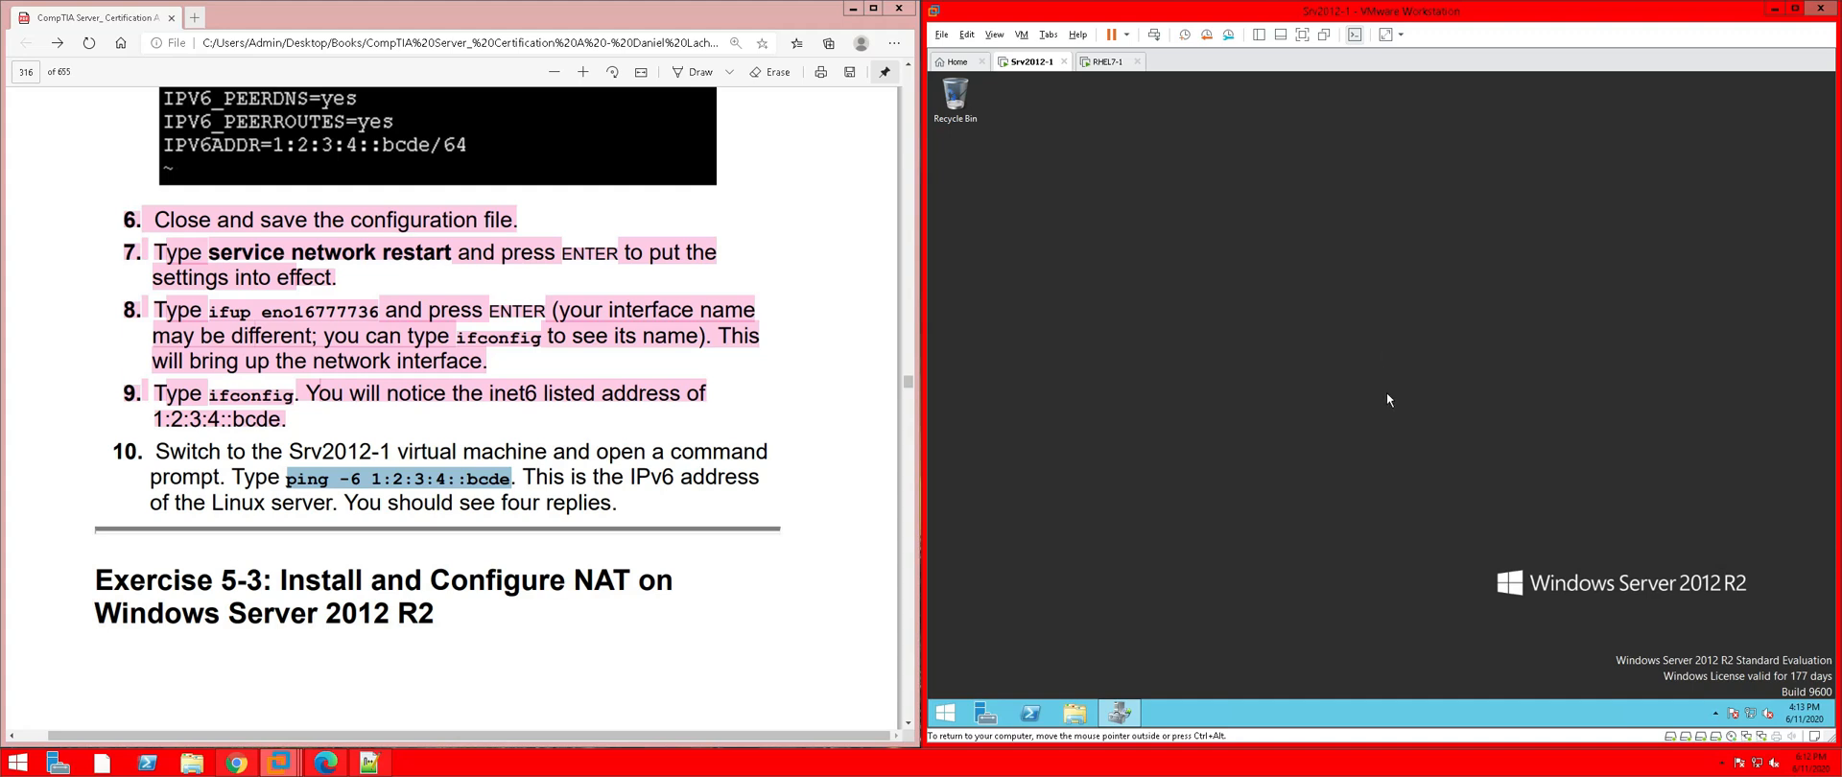
{"action": "left_click", "coordinate": [945, 712]}
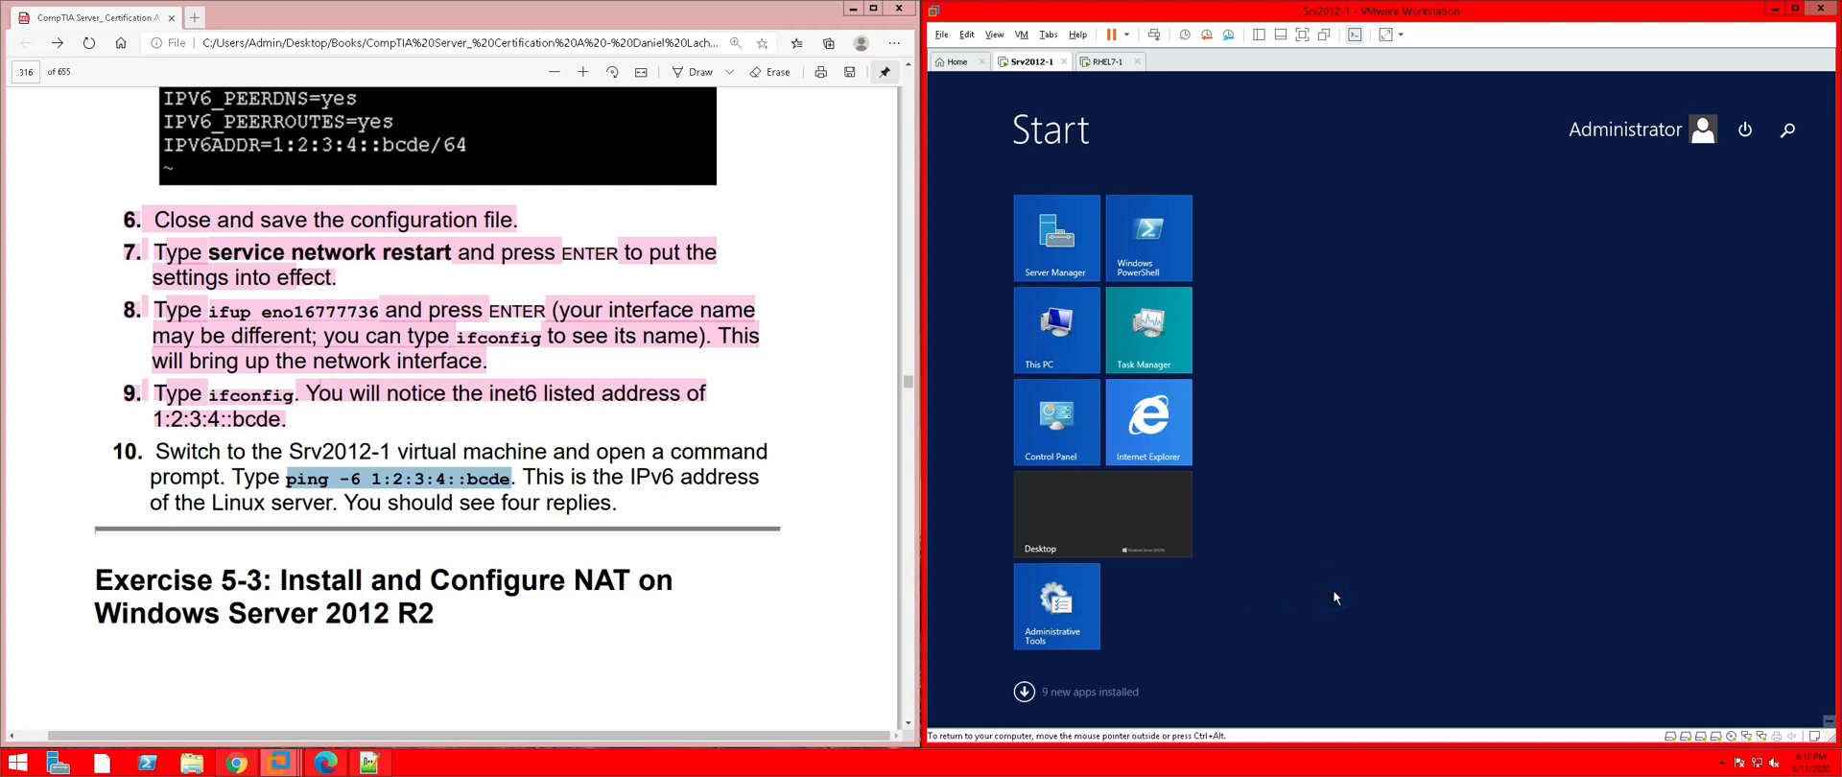
Open Command Prompt via a 'cmd' search and run the pasted 'ping -6 1:2:3:4::bcde', getting four replies
{"action": "type", "text": "c"}
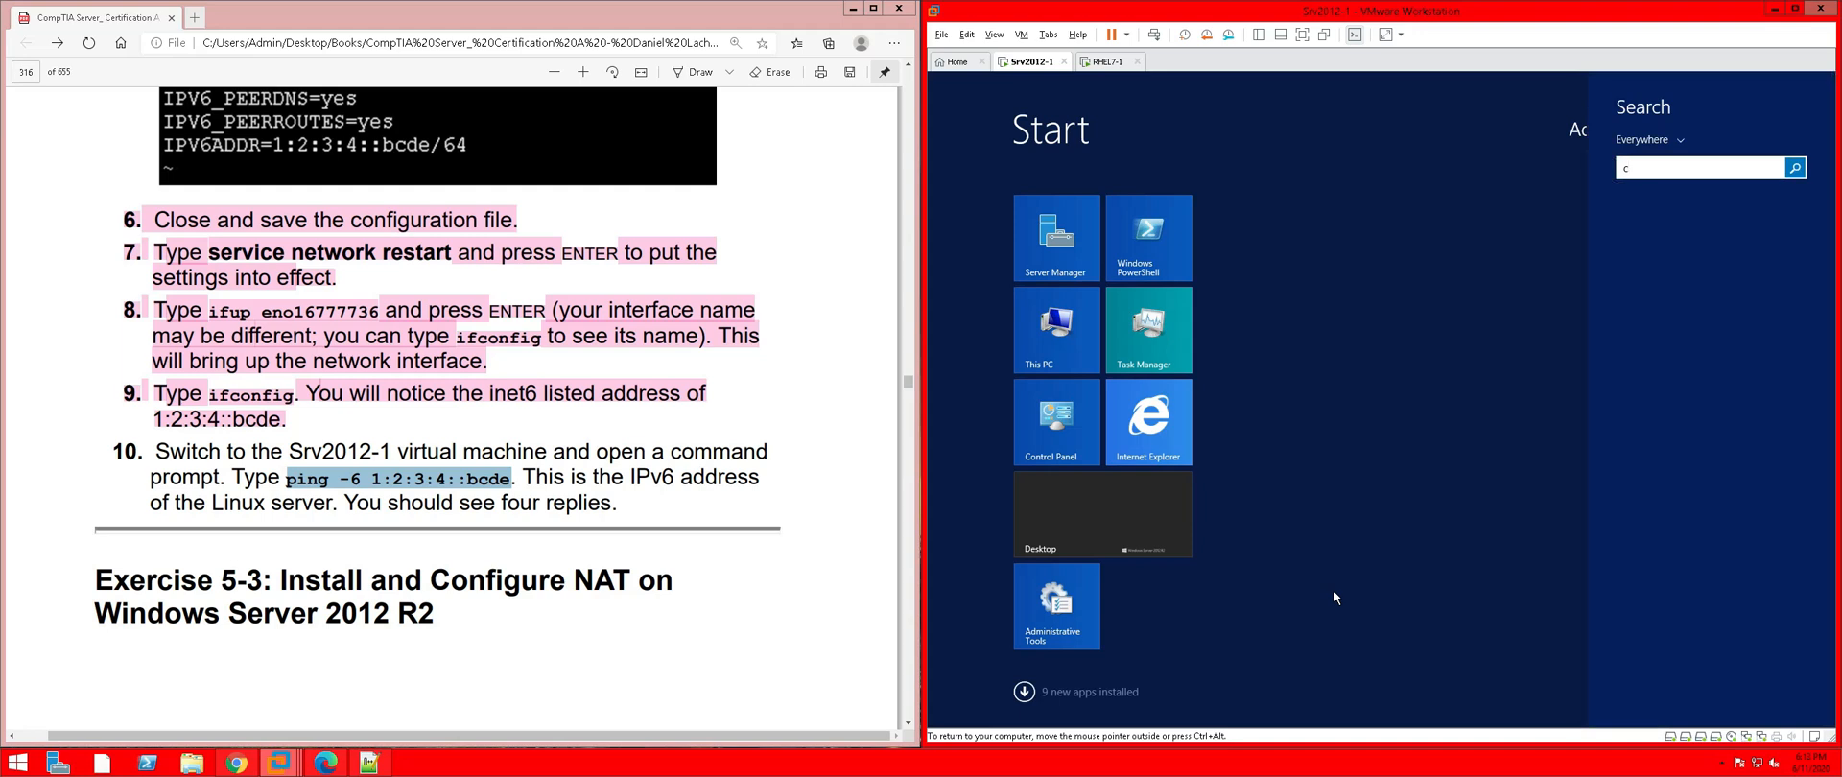
{"action": "type", "text": "mm"}
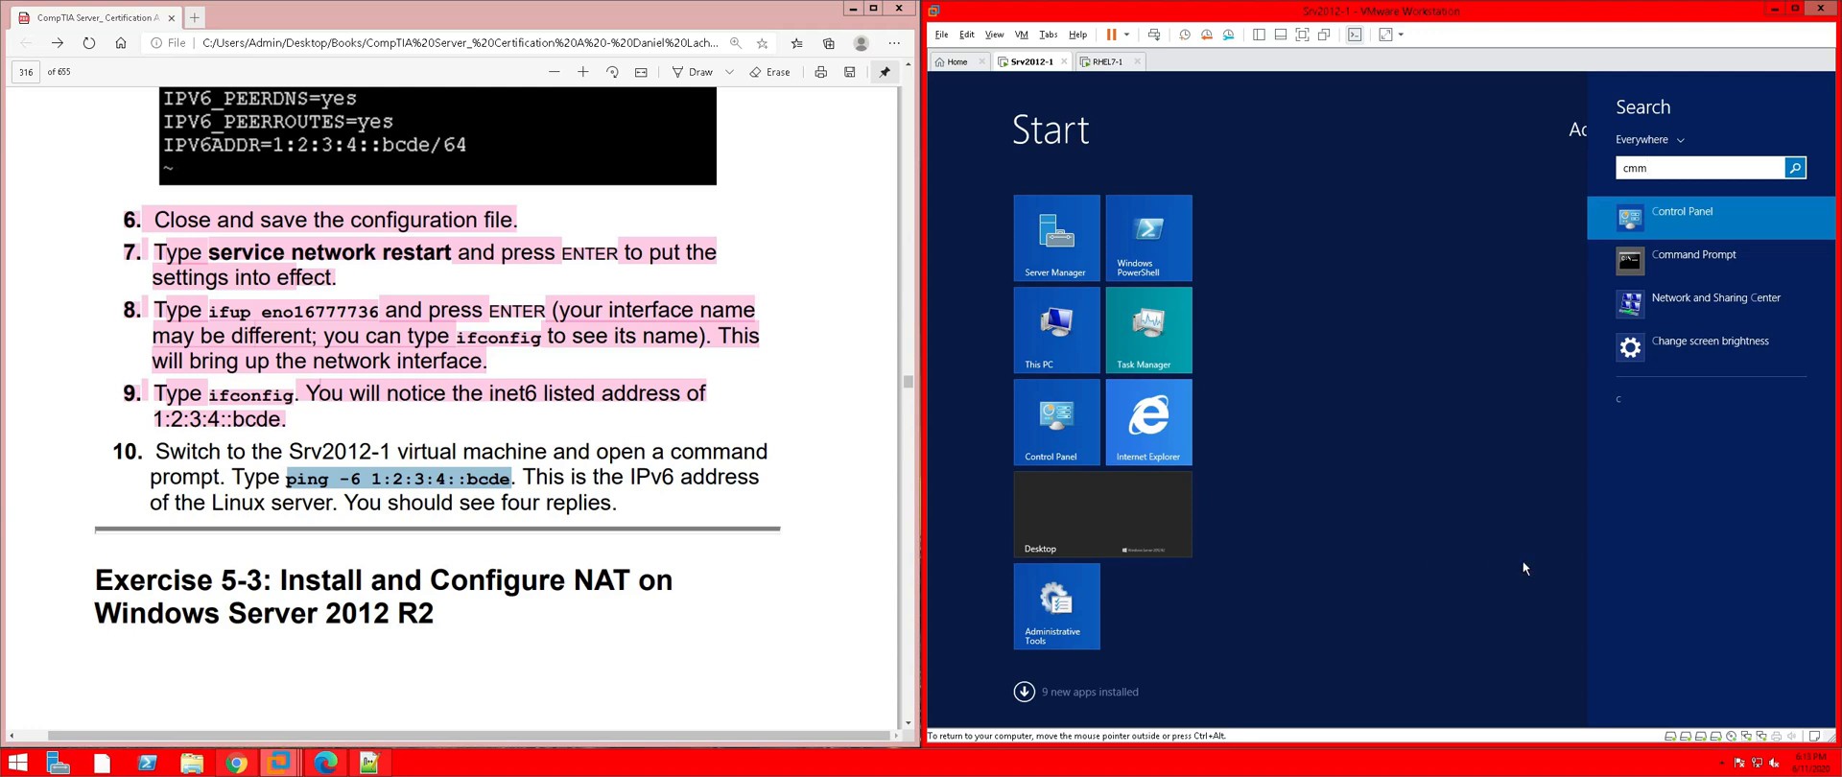
{"action": "key", "text": "BackSpace"}
{"action": "type", "text": "d"}
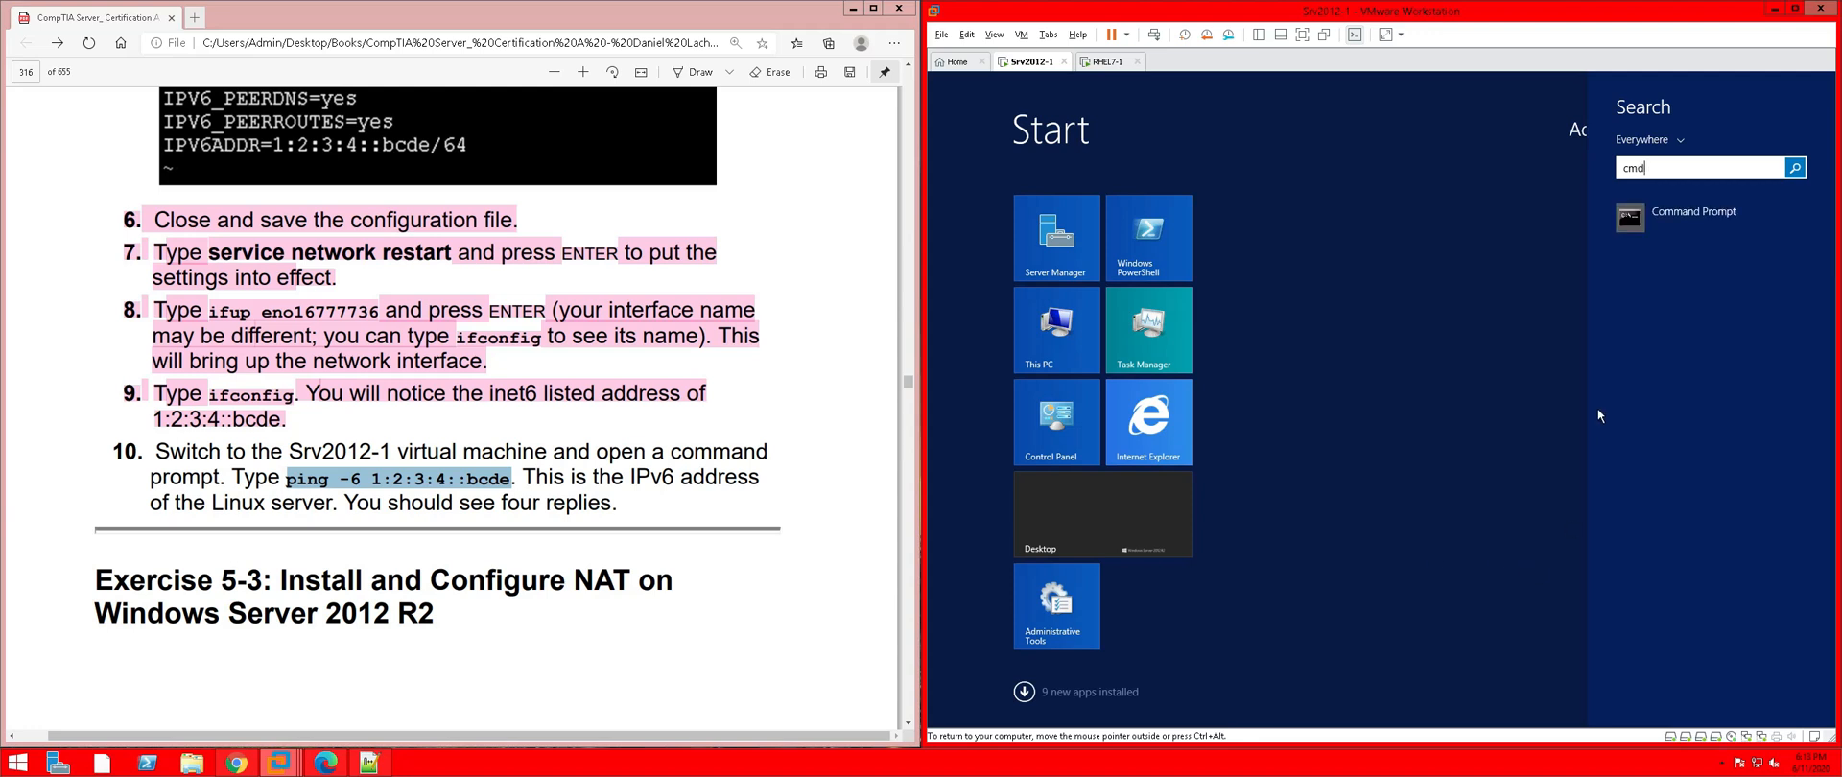
{"action": "left_click", "coordinate": [1634, 221]}
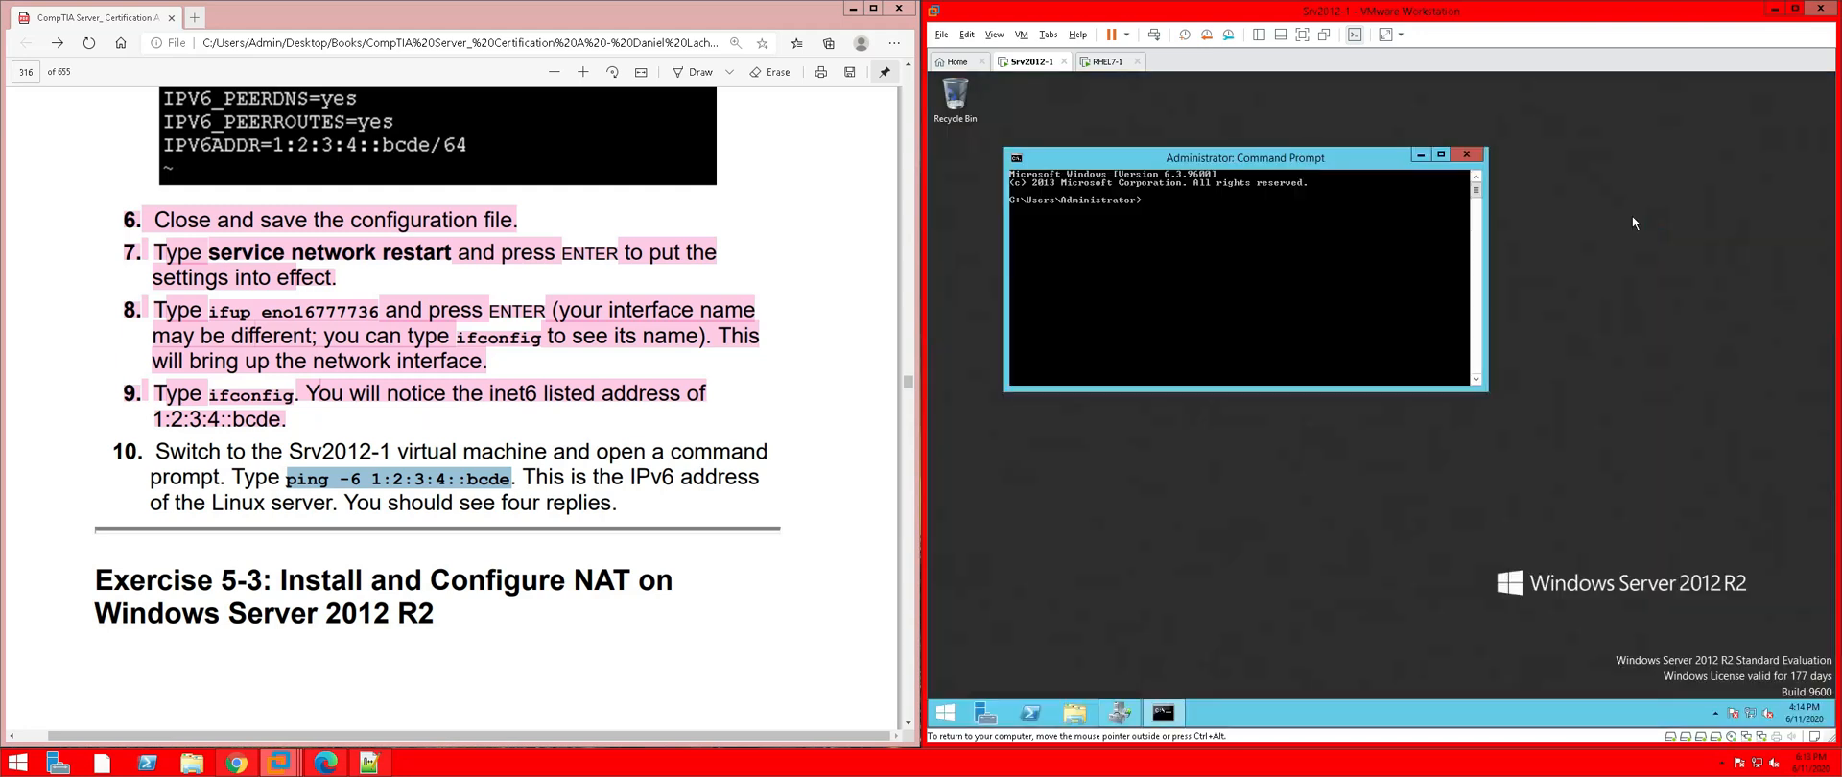
{"action": "right_click", "coordinate": [1183, 205]}
{"action": "left_click", "coordinate": [1245, 254]}
{"action": "key", "text": "Return"}
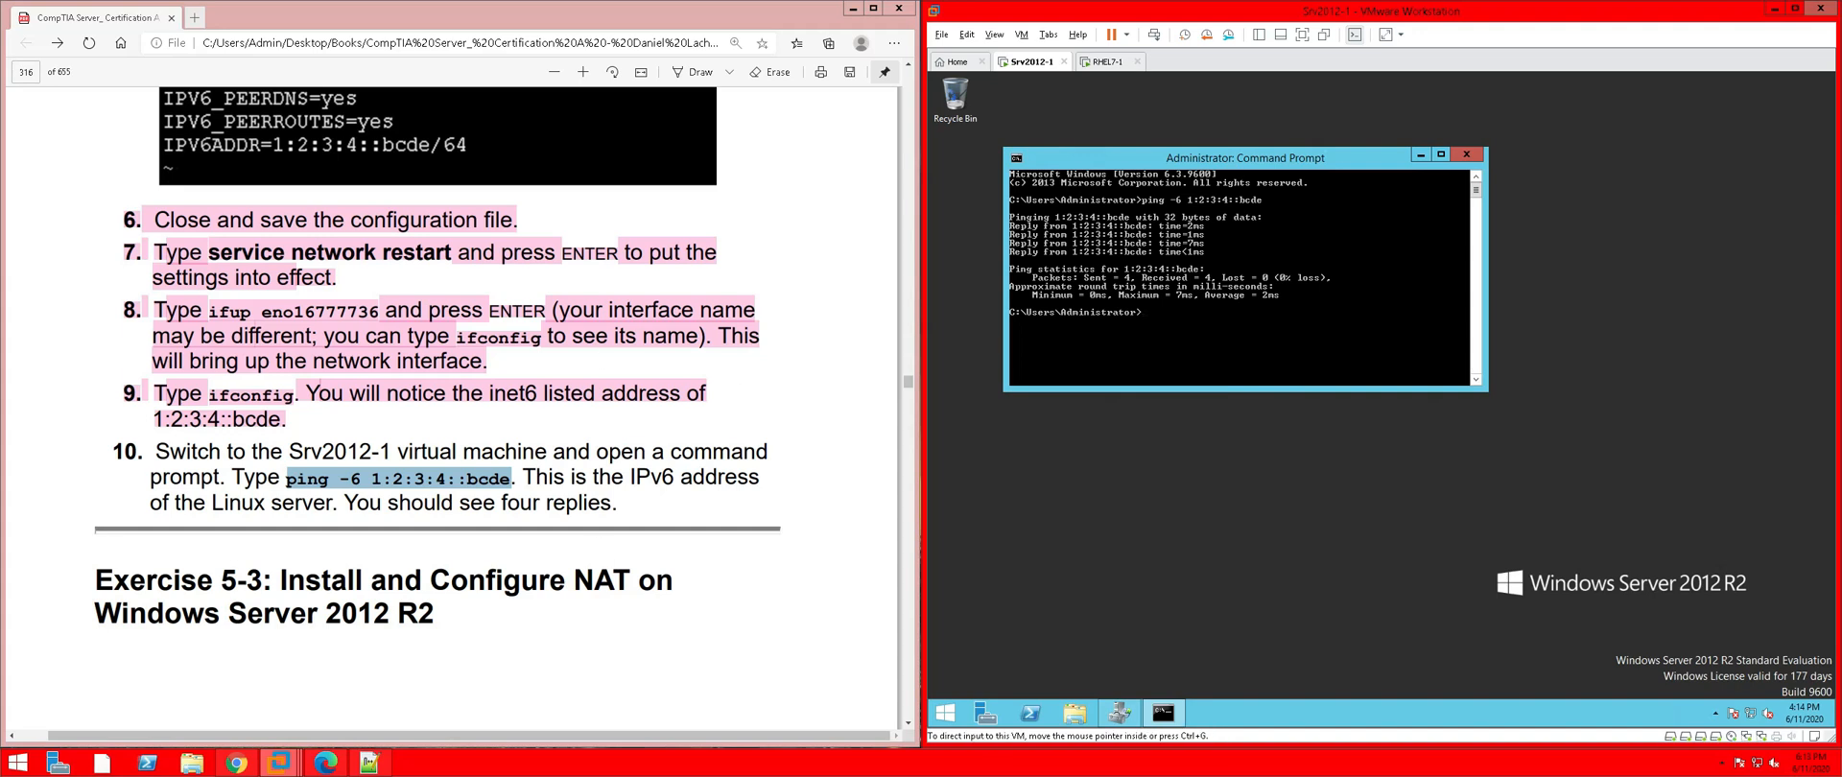
Highlight step 10 of the instructions PDF in pink
{"action": "left_click_drag", "start_coordinate": [619, 504], "coordinate": [115, 450]}
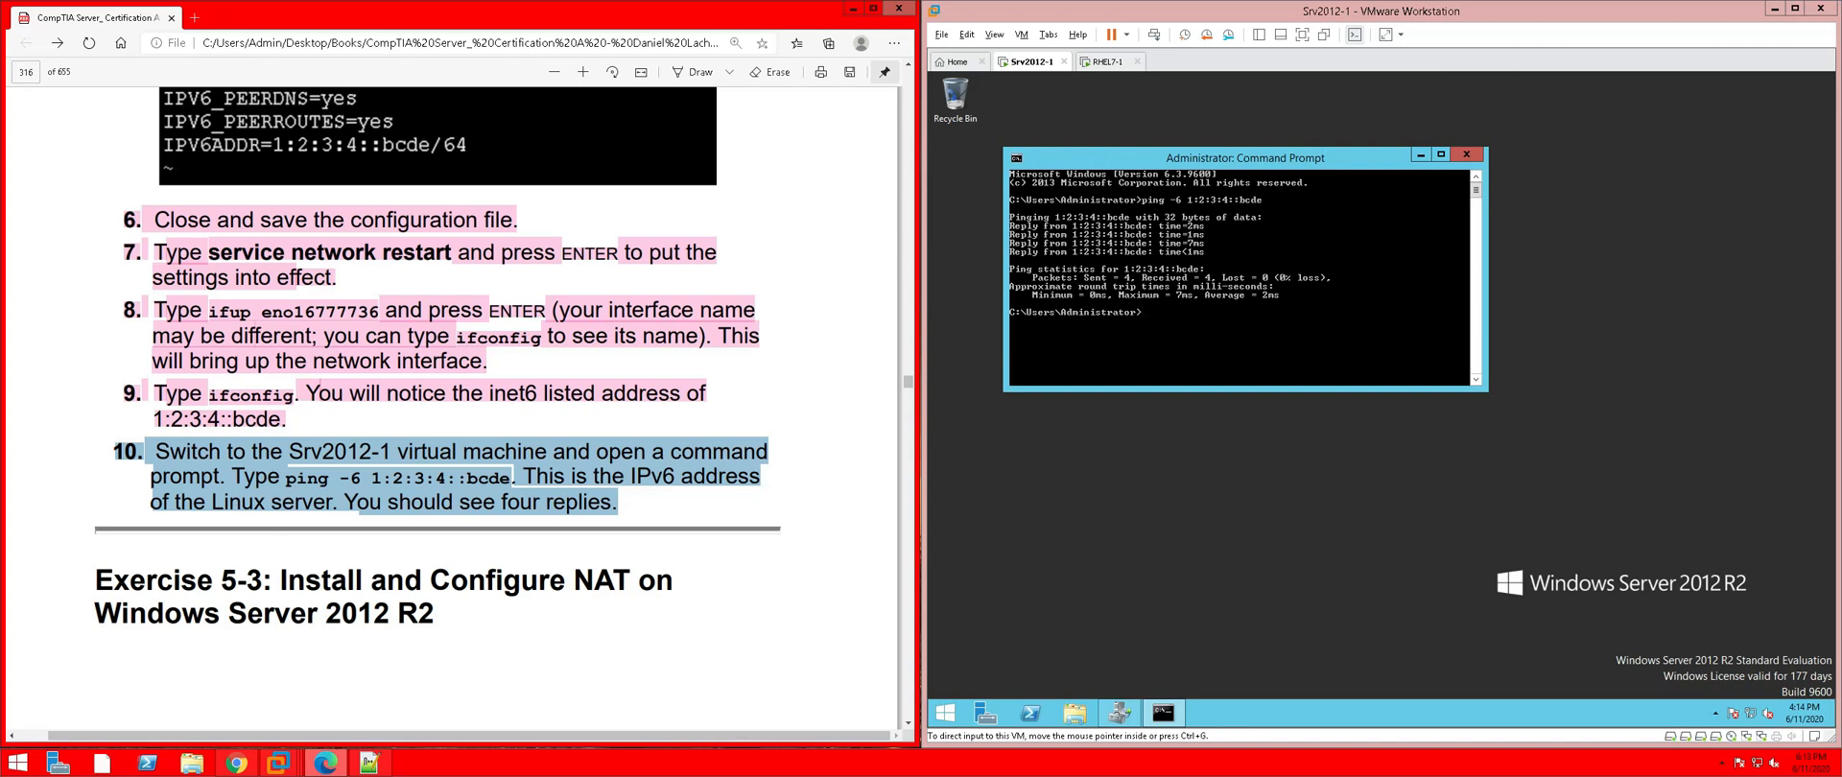
{"action": "right_click", "coordinate": [266, 487]}
{"action": "mouse_move", "coordinate": [389, 501]}
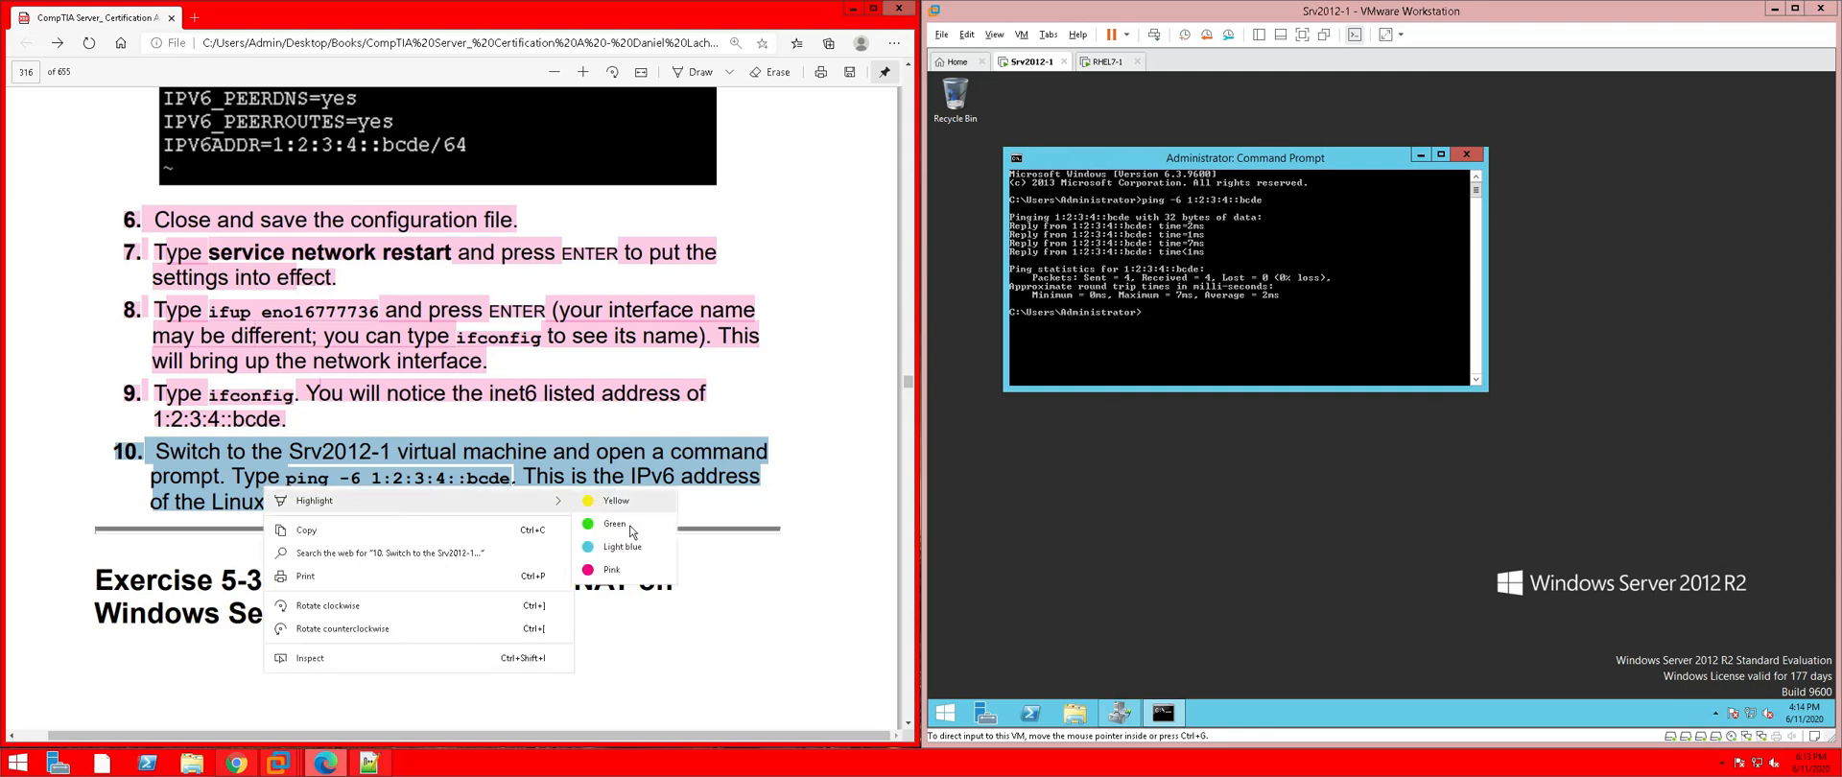
{"action": "left_click", "coordinate": [611, 569]}
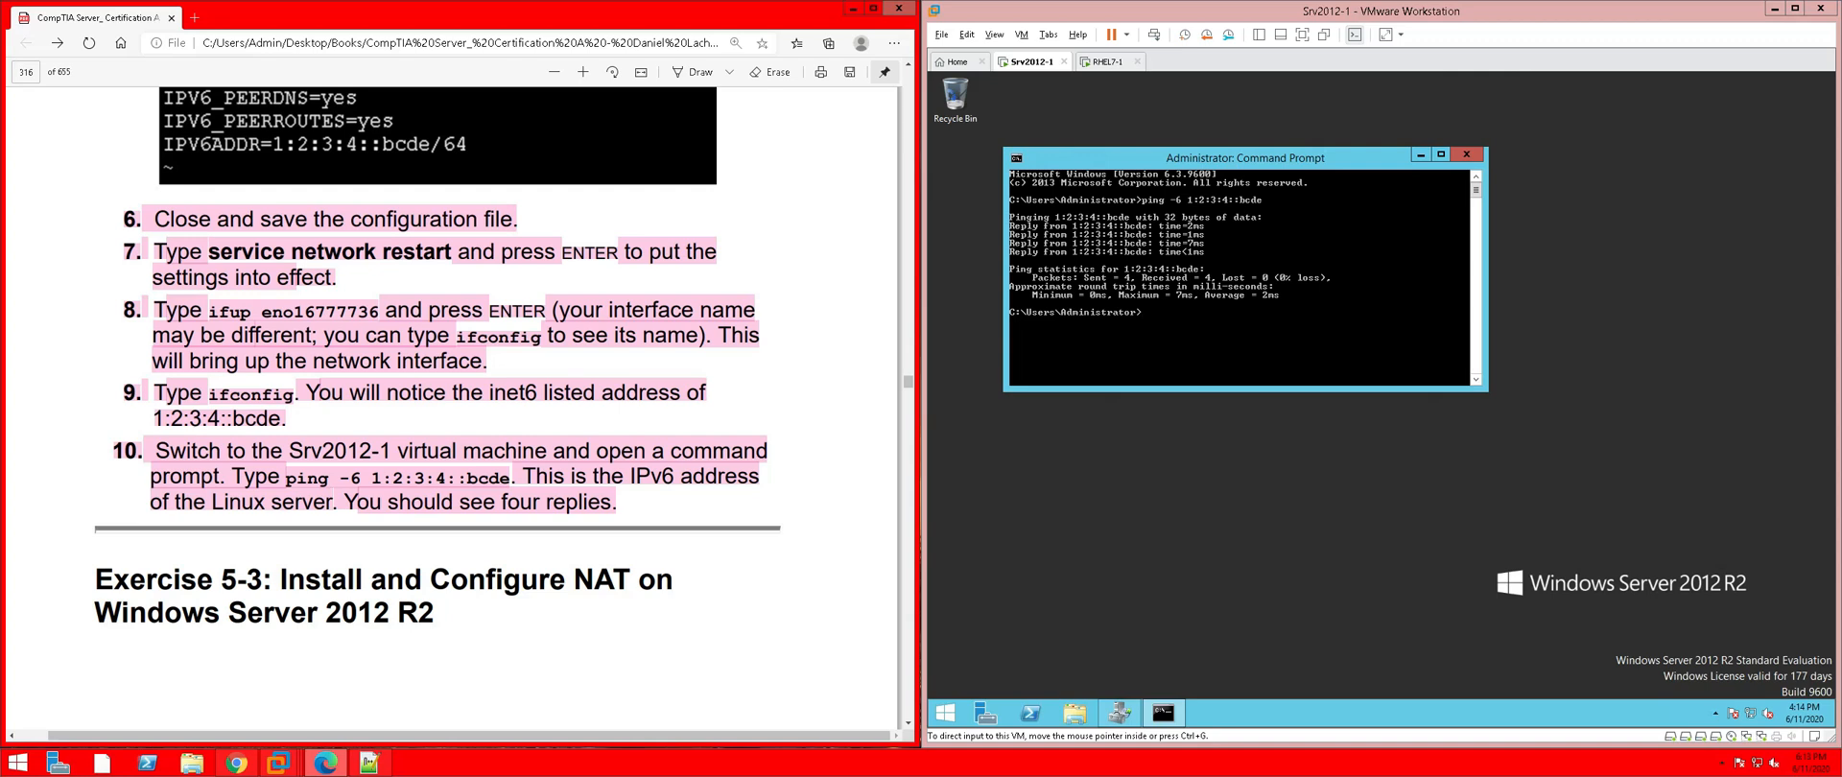
{"action": "left_click", "coordinate": [215, 581]}
Scroll the PDF to Exercise 5-3 on page 317 and select step 2's 'ping 192.168.1.200' command
{"action": "scroll", "coordinate": [452, 397], "scroll_direction": "down", "scroll_amount": 4}
{"action": "scroll", "coordinate": [453, 397], "scroll_direction": "down", "scroll_amount": 2}
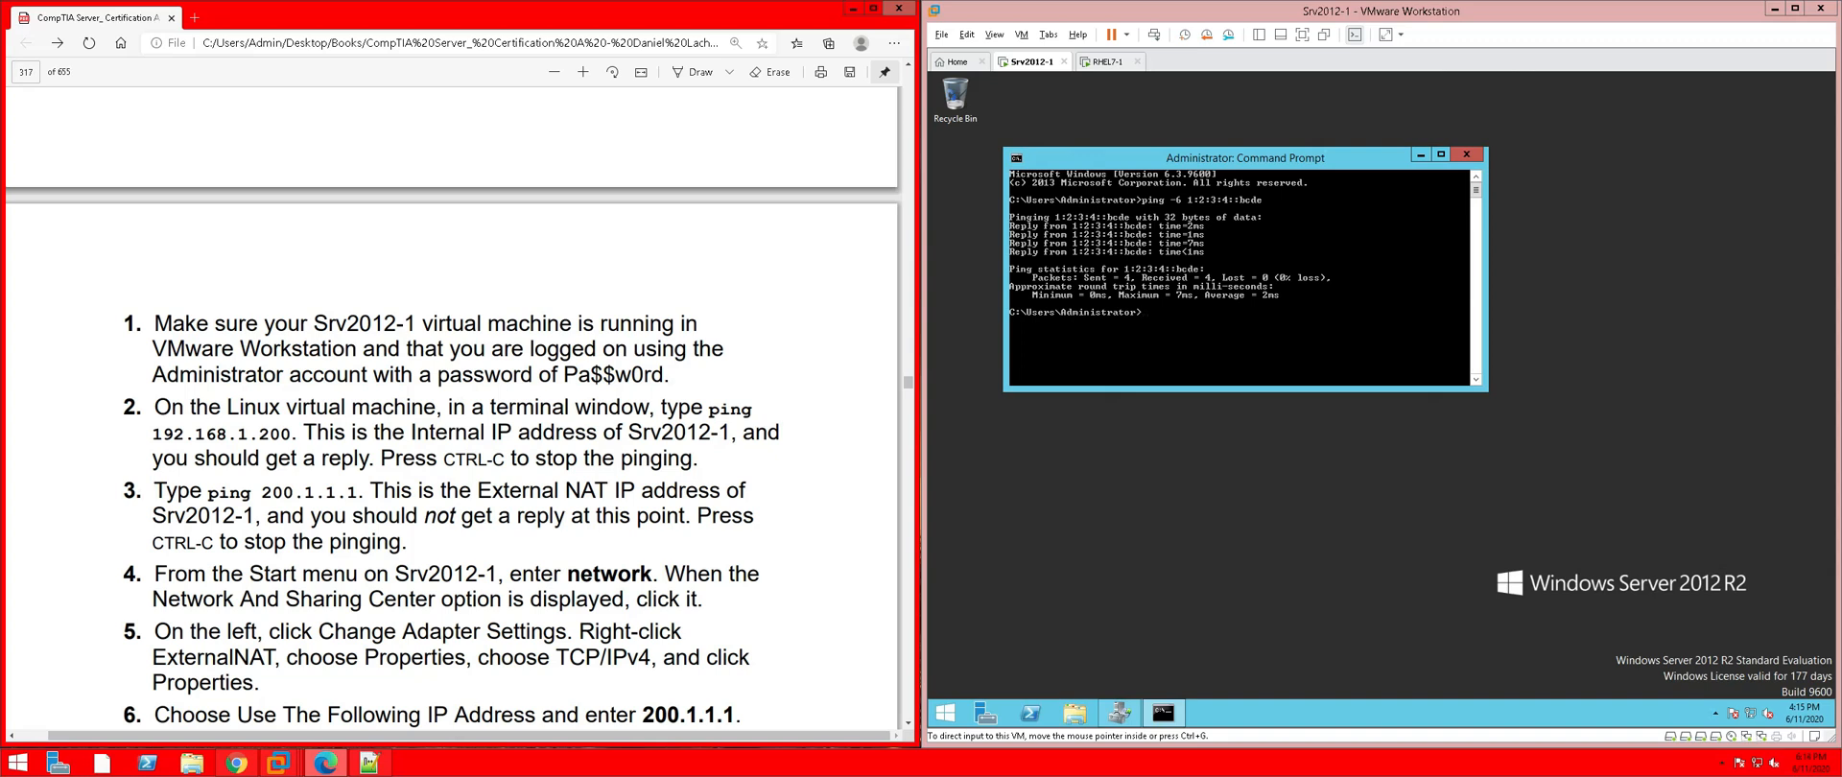
{"action": "left_click_drag", "start_coordinate": [707, 403], "coordinate": [293, 434]}
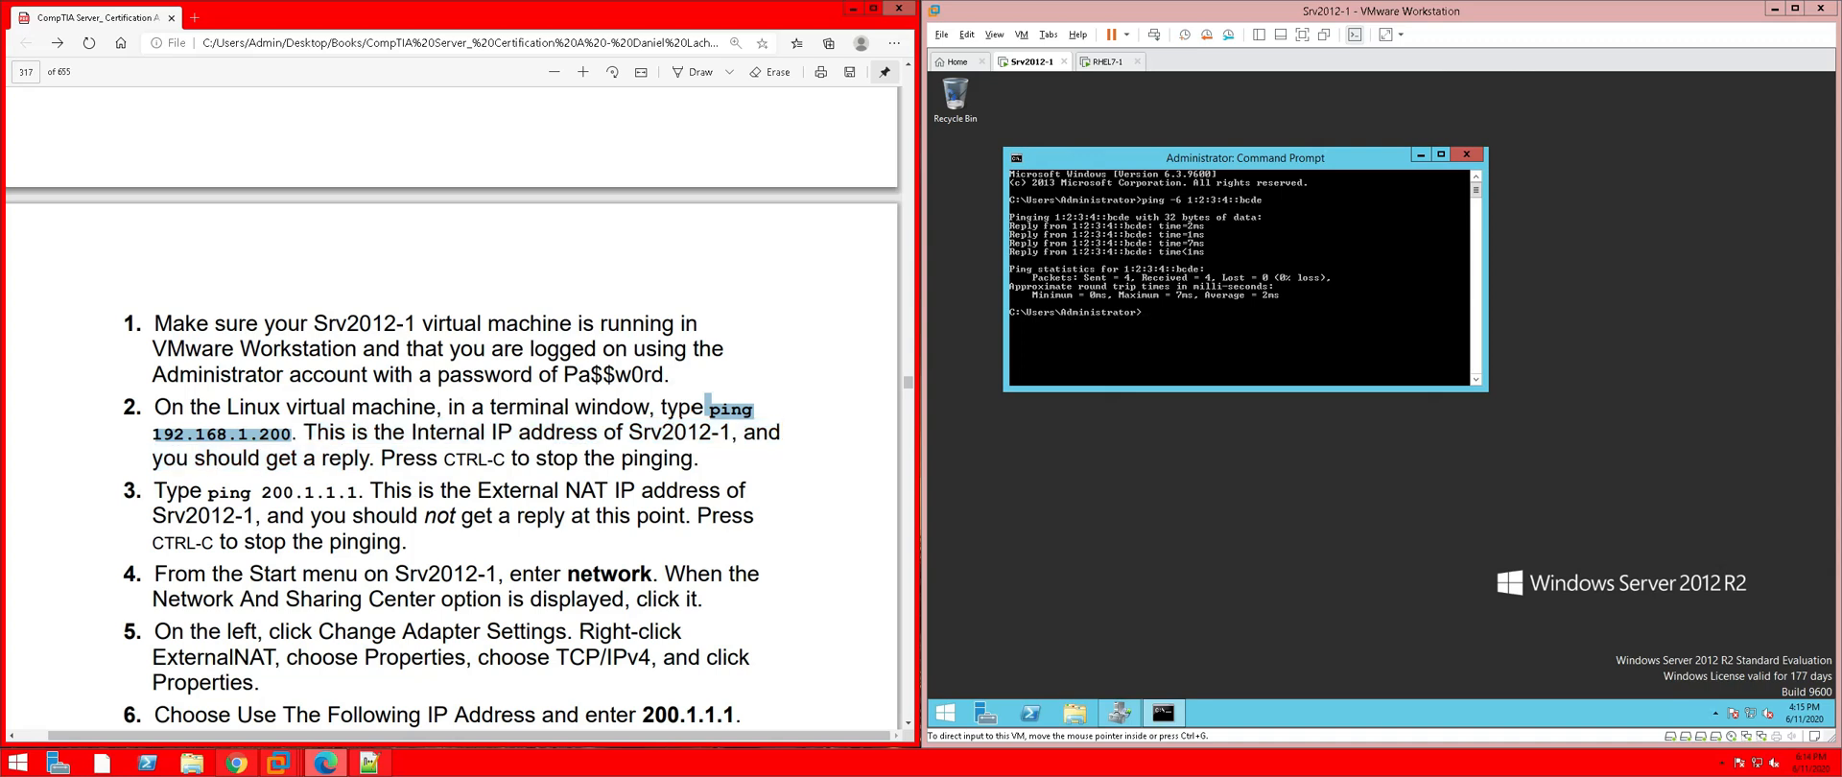
{"action": "right_click", "coordinate": [276, 435]}
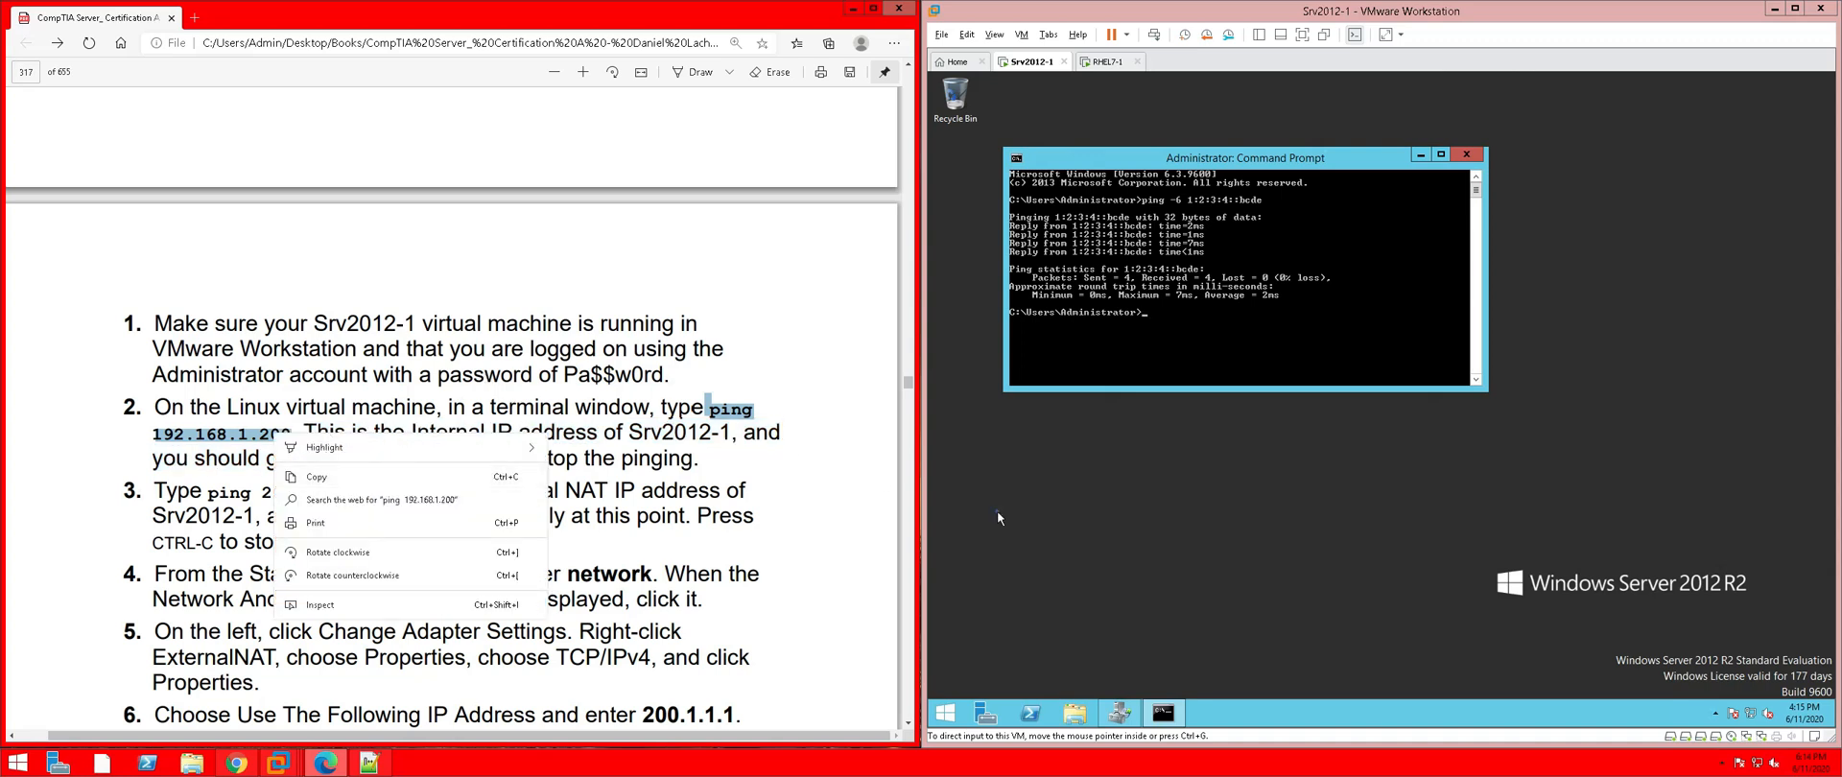
{"action": "left_click", "coordinate": [1187, 240]}
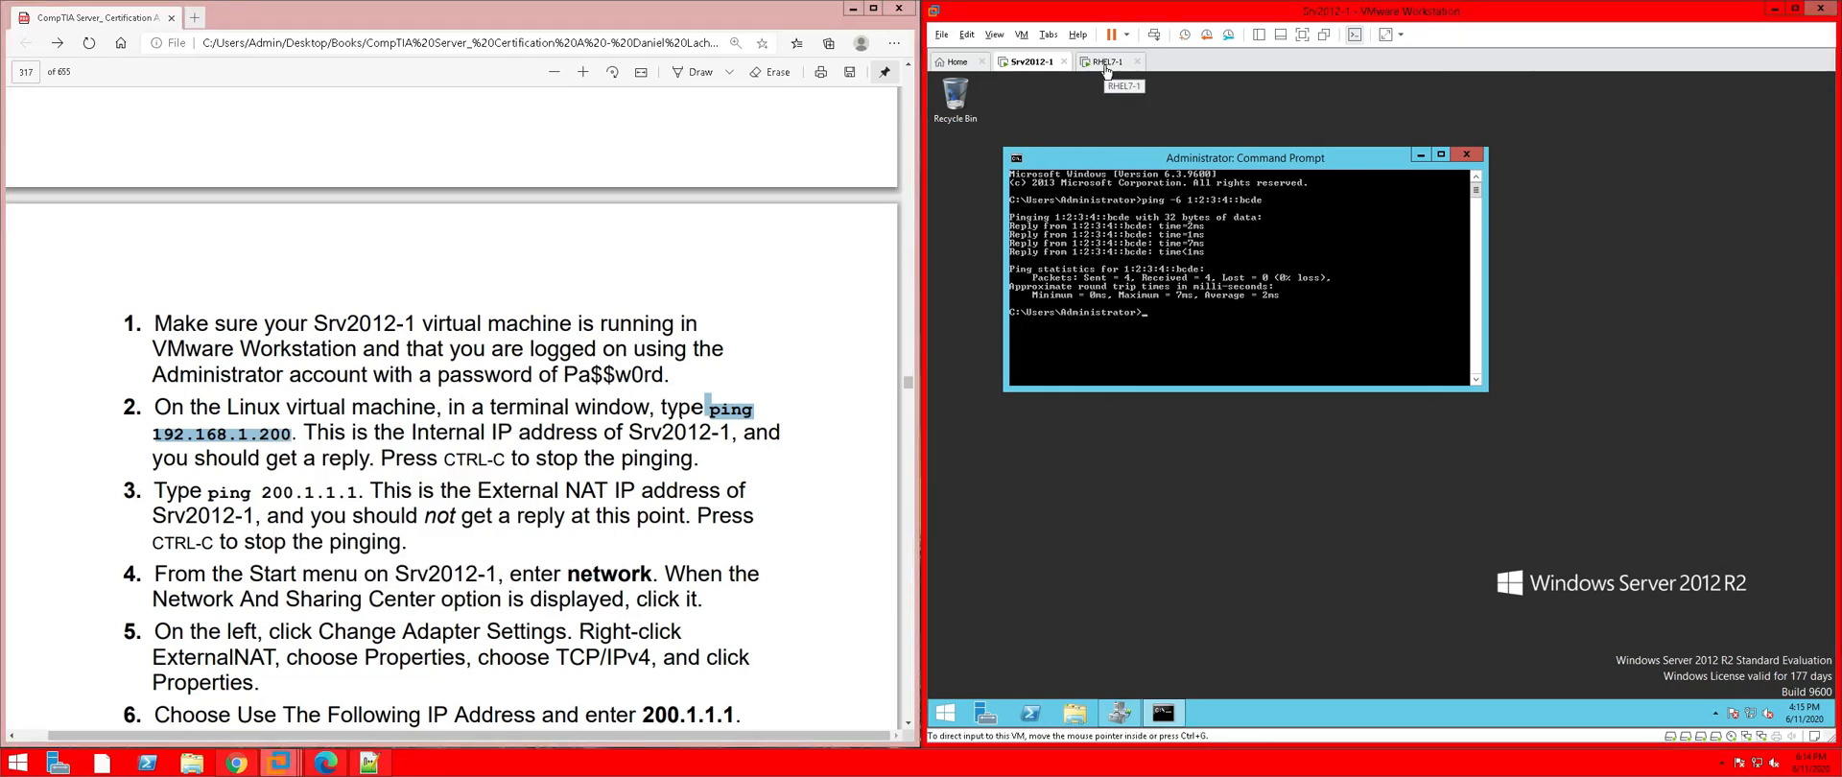
{"action": "left_click", "coordinate": [1104, 64]}
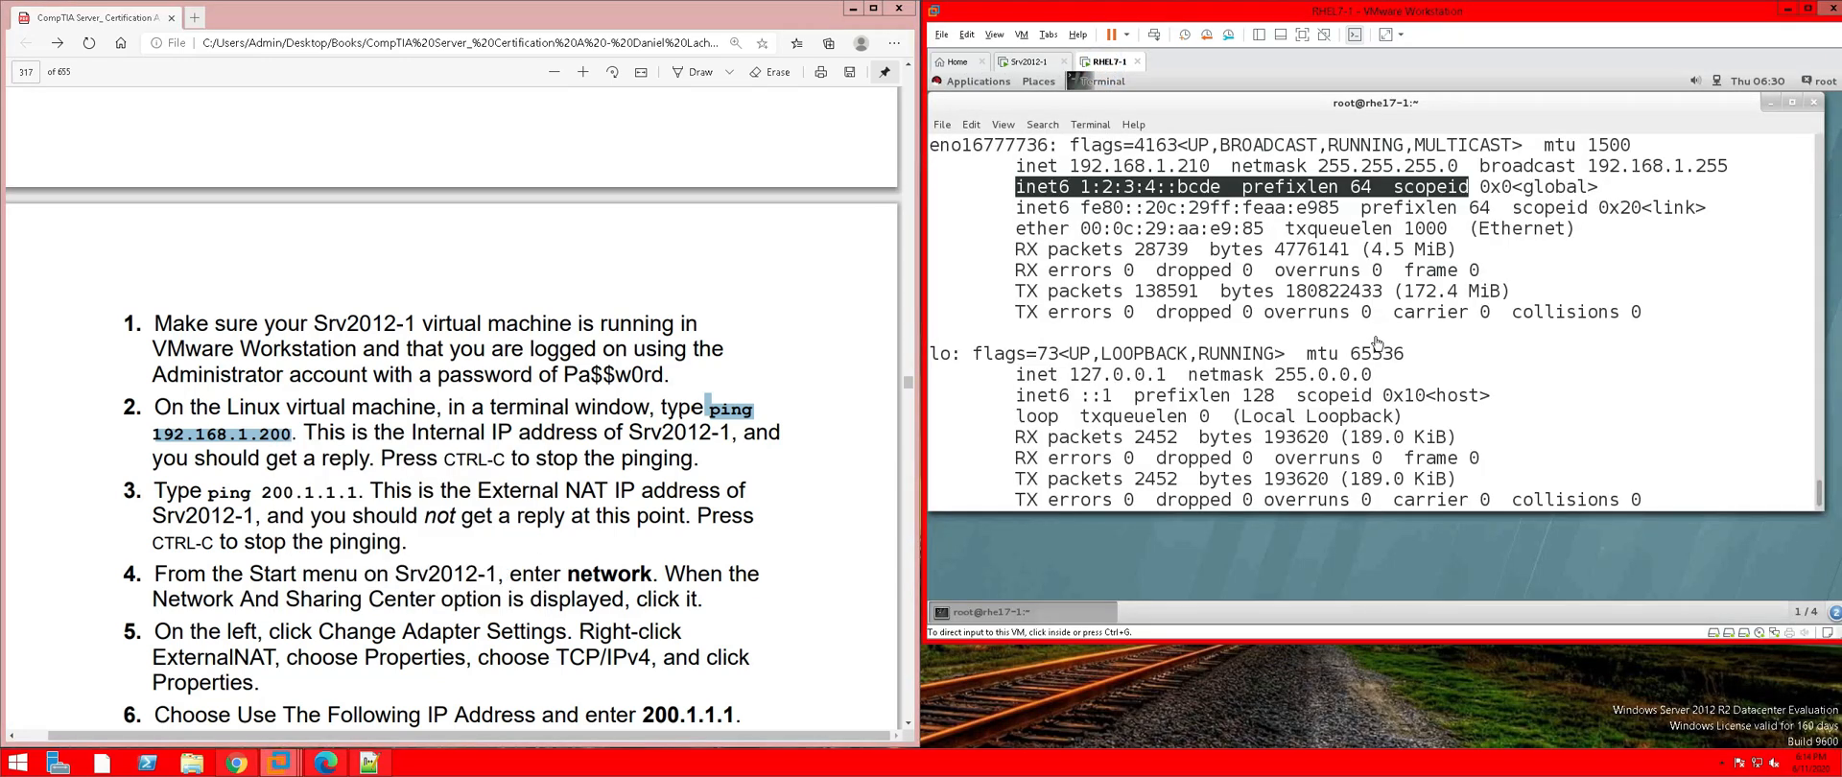
Clear the RHEL7-1 terminal and ping 192.168.1.200, stopping after 23 of 23 replies with 0% loss
{"action": "left_click", "coordinate": [1362, 396]}
{"action": "scroll", "coordinate": [1363, 395], "scroll_direction": "down", "scroll_amount": 1}
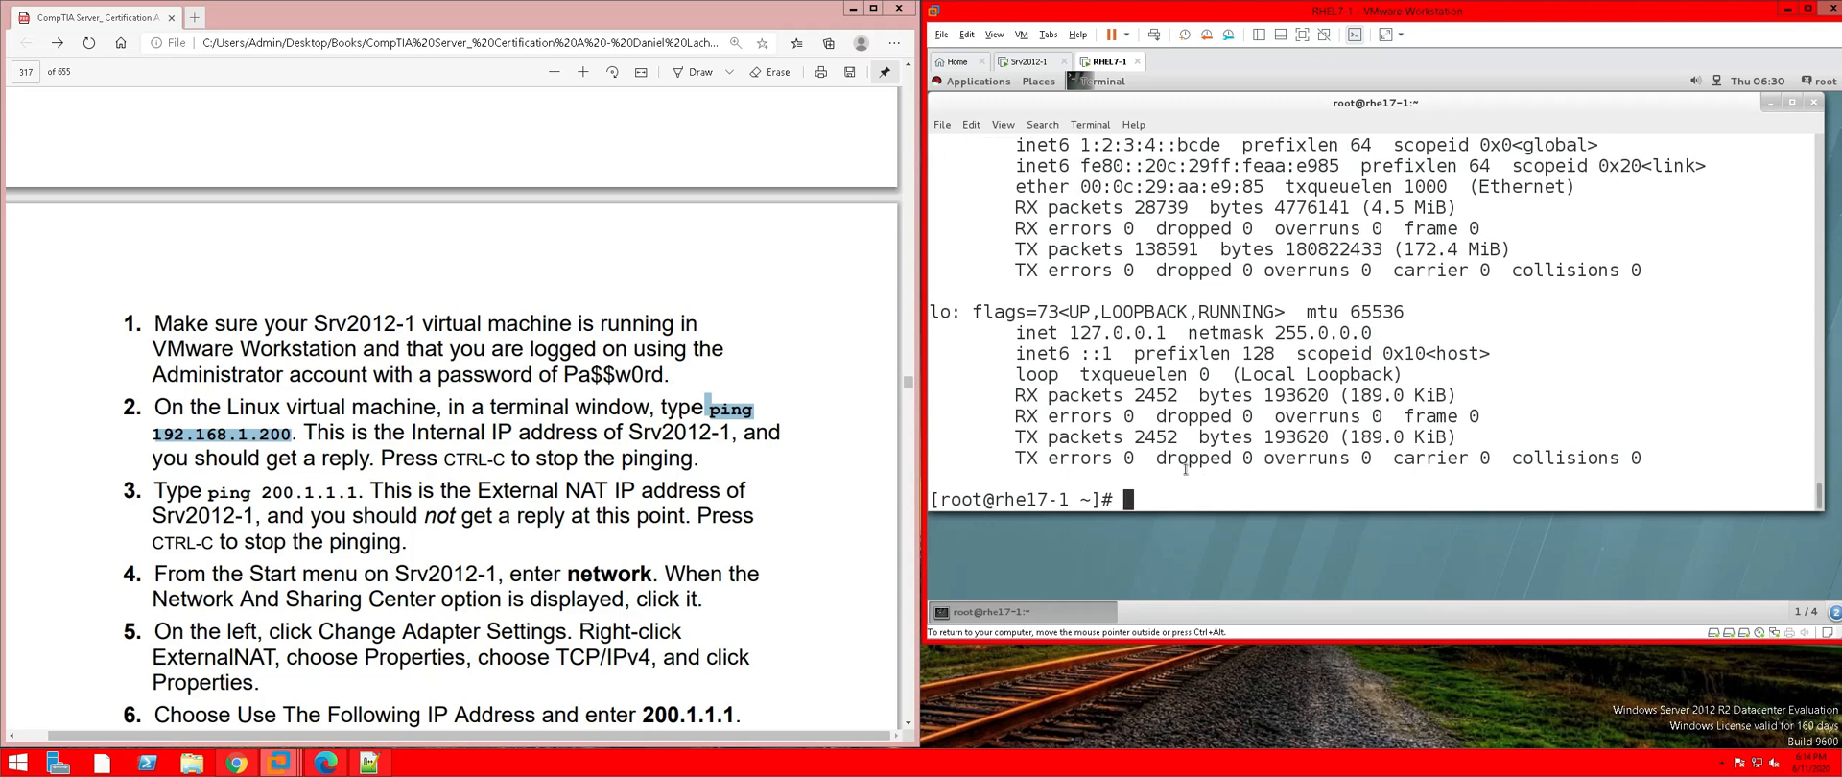
{"action": "type", "text": "clear"}
{"action": "key", "text": "Return"}
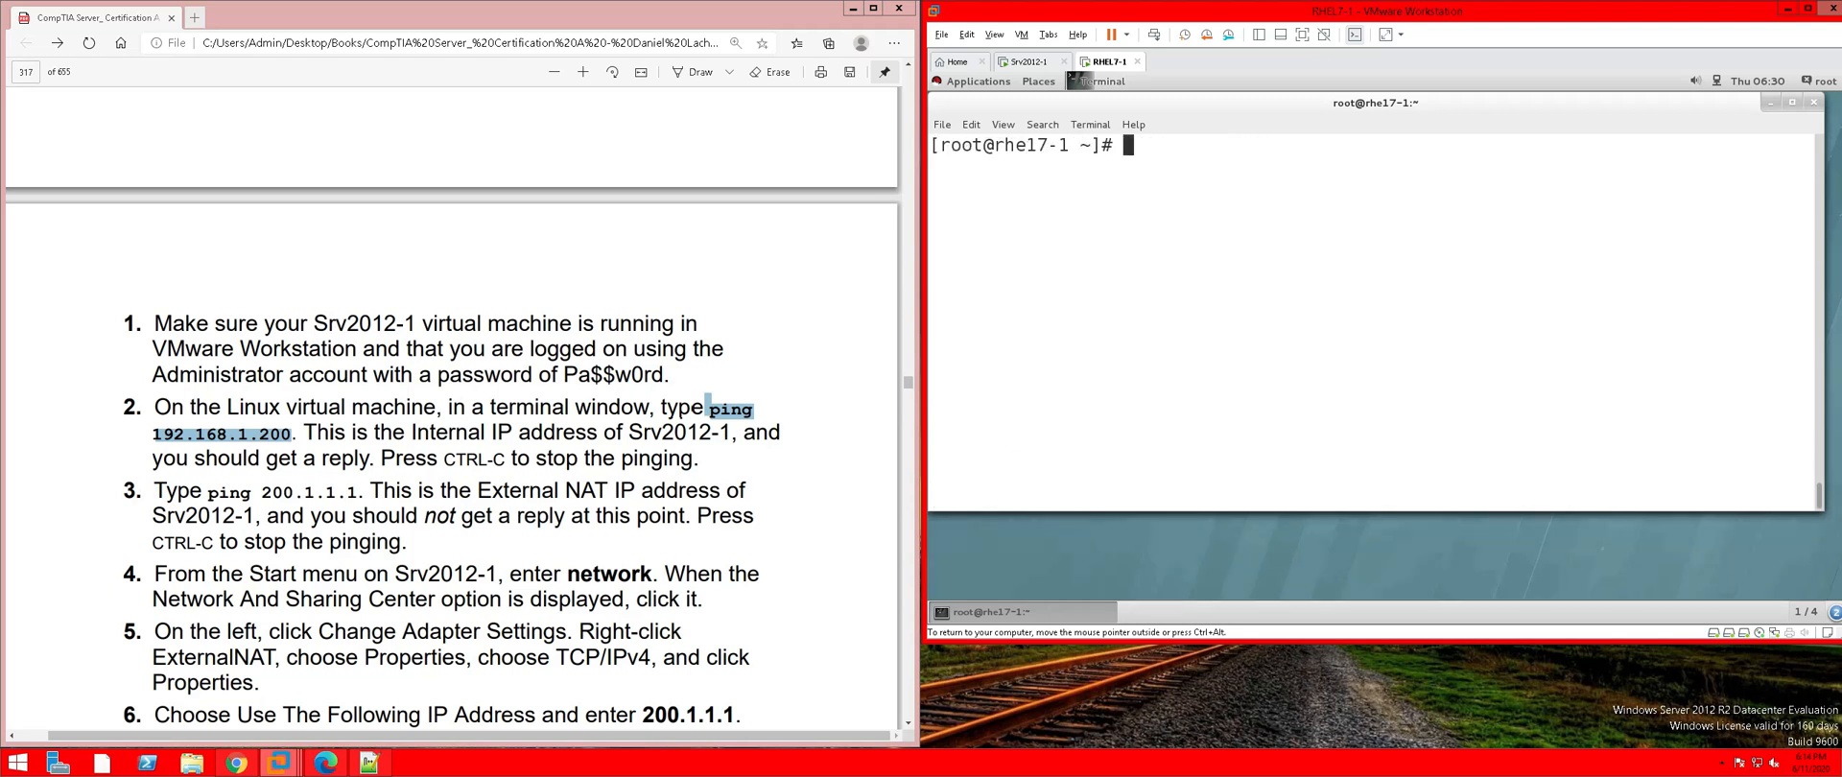
{"action": "type", "text": "ping 192.168.1.200"}
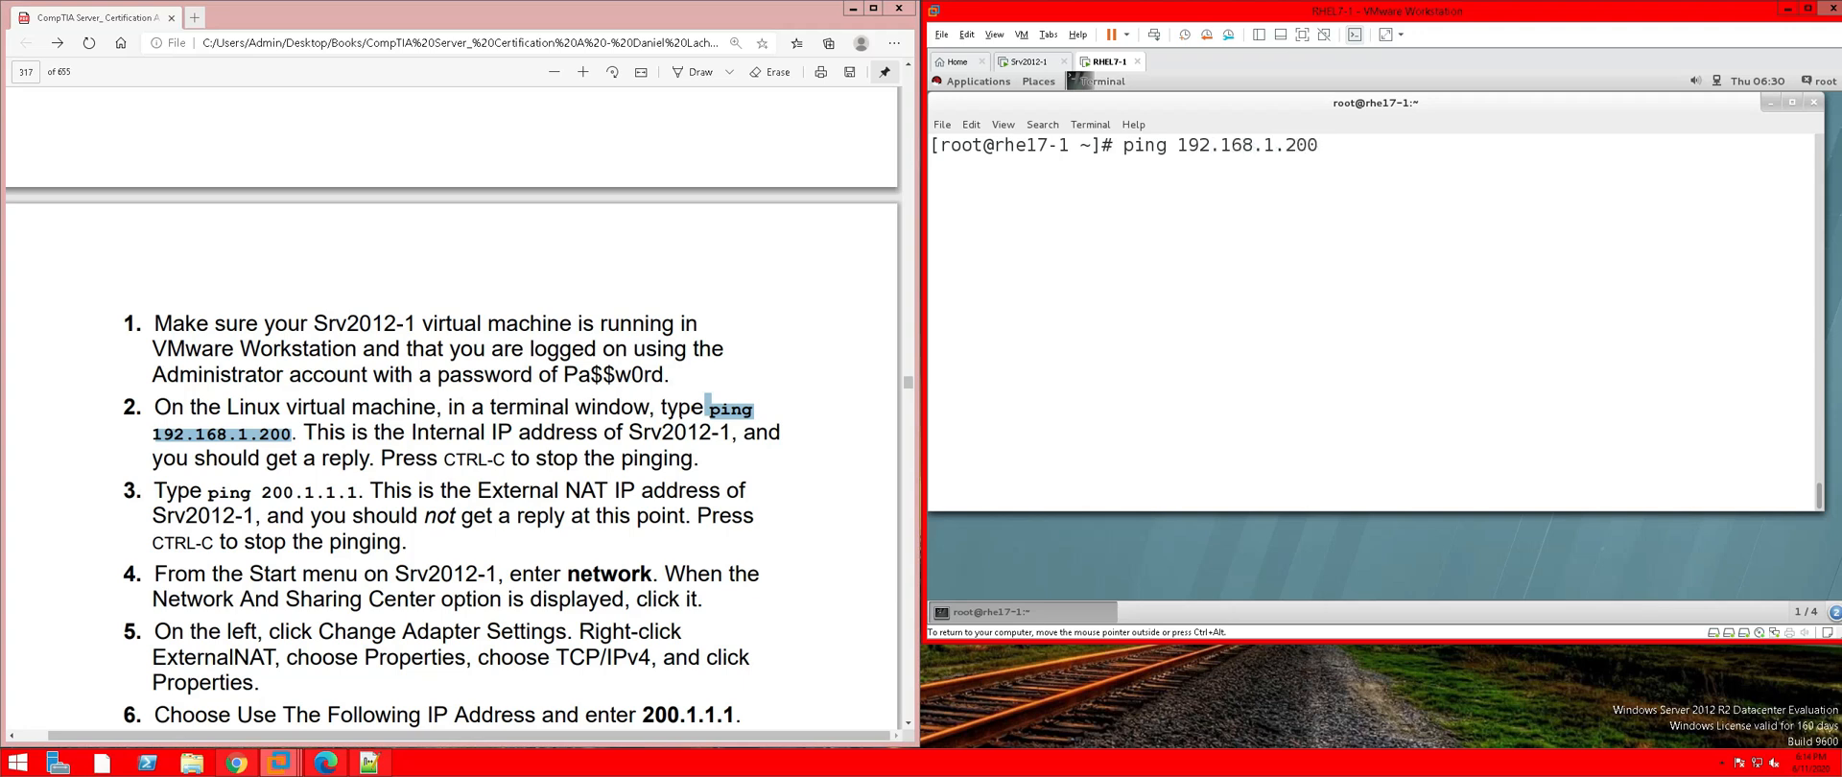
{"action": "key", "text": "Return"}
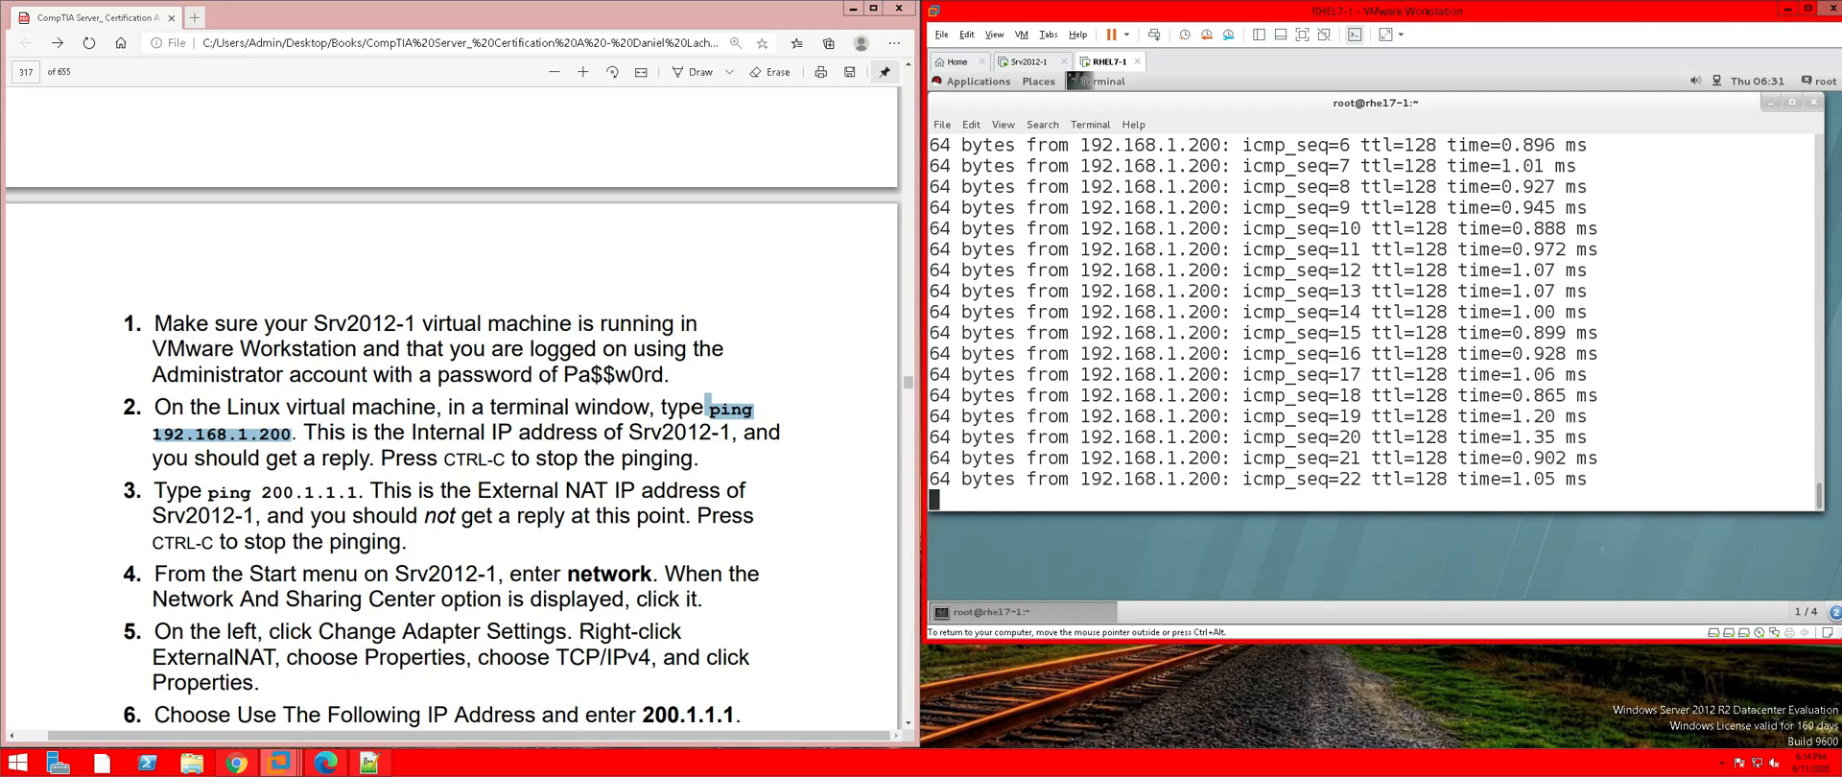
{"action": "key", "text": "ctrl+c"}
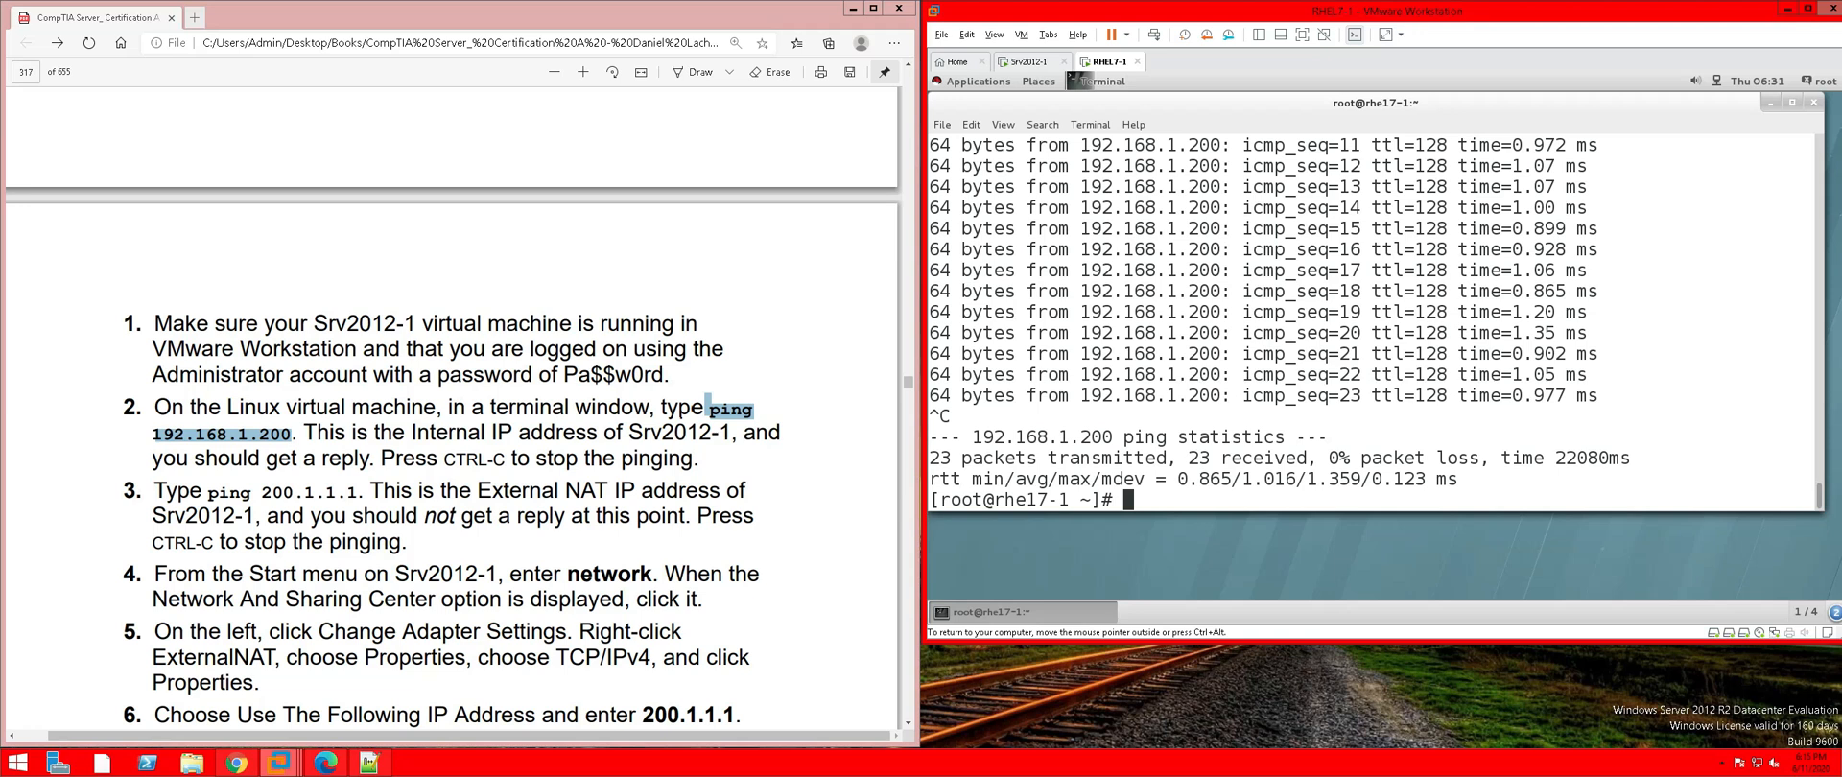
{"action": "type", "text": "ping 200.1.1.1"}
Run ping 200.1.1.1 to confirm 'Network is unreachable', then return to Srv2012-1
{"action": "key", "text": "Return"}
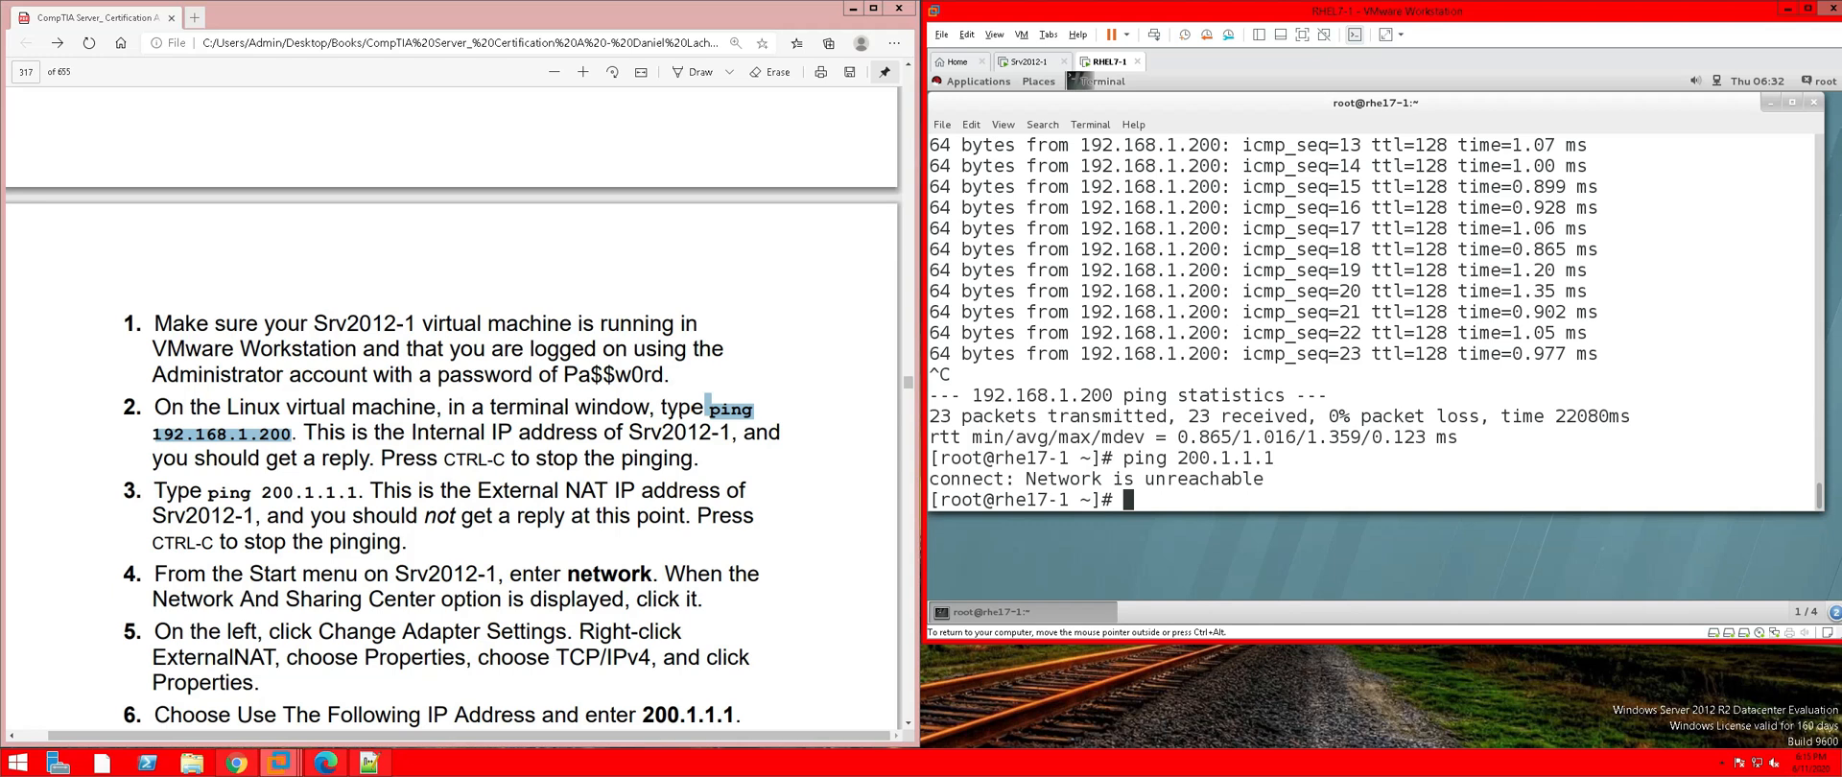
{"action": "left_click", "coordinate": [1030, 64]}
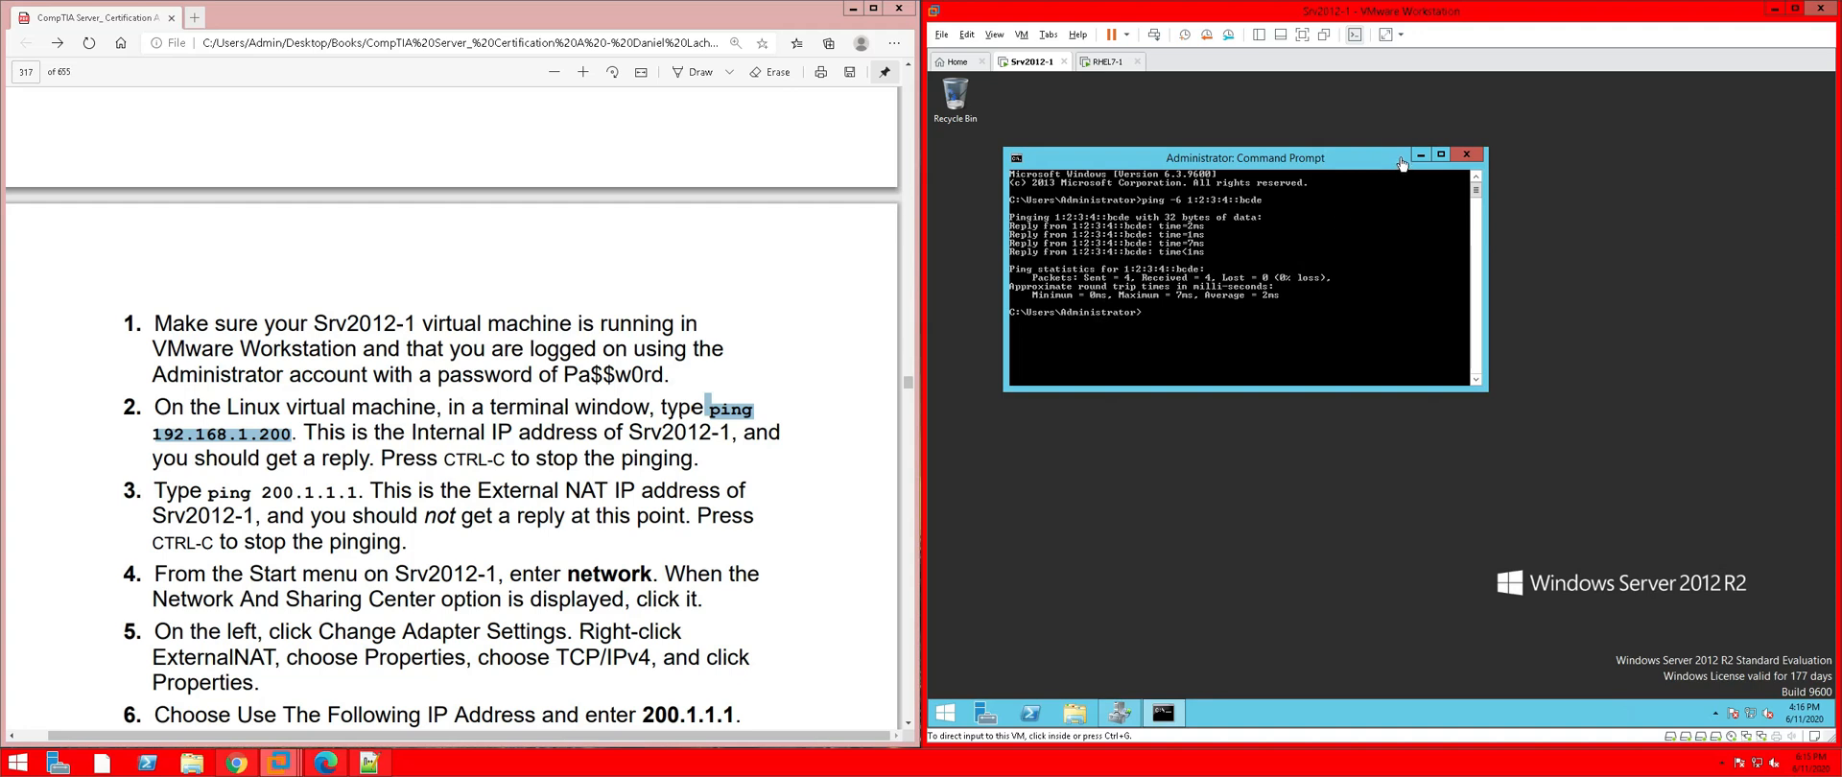
Close the ping Command Prompt on Srv2012-1 and launch Network and Sharing Center from a 'network' search
{"action": "left_click", "coordinate": [1468, 155]}
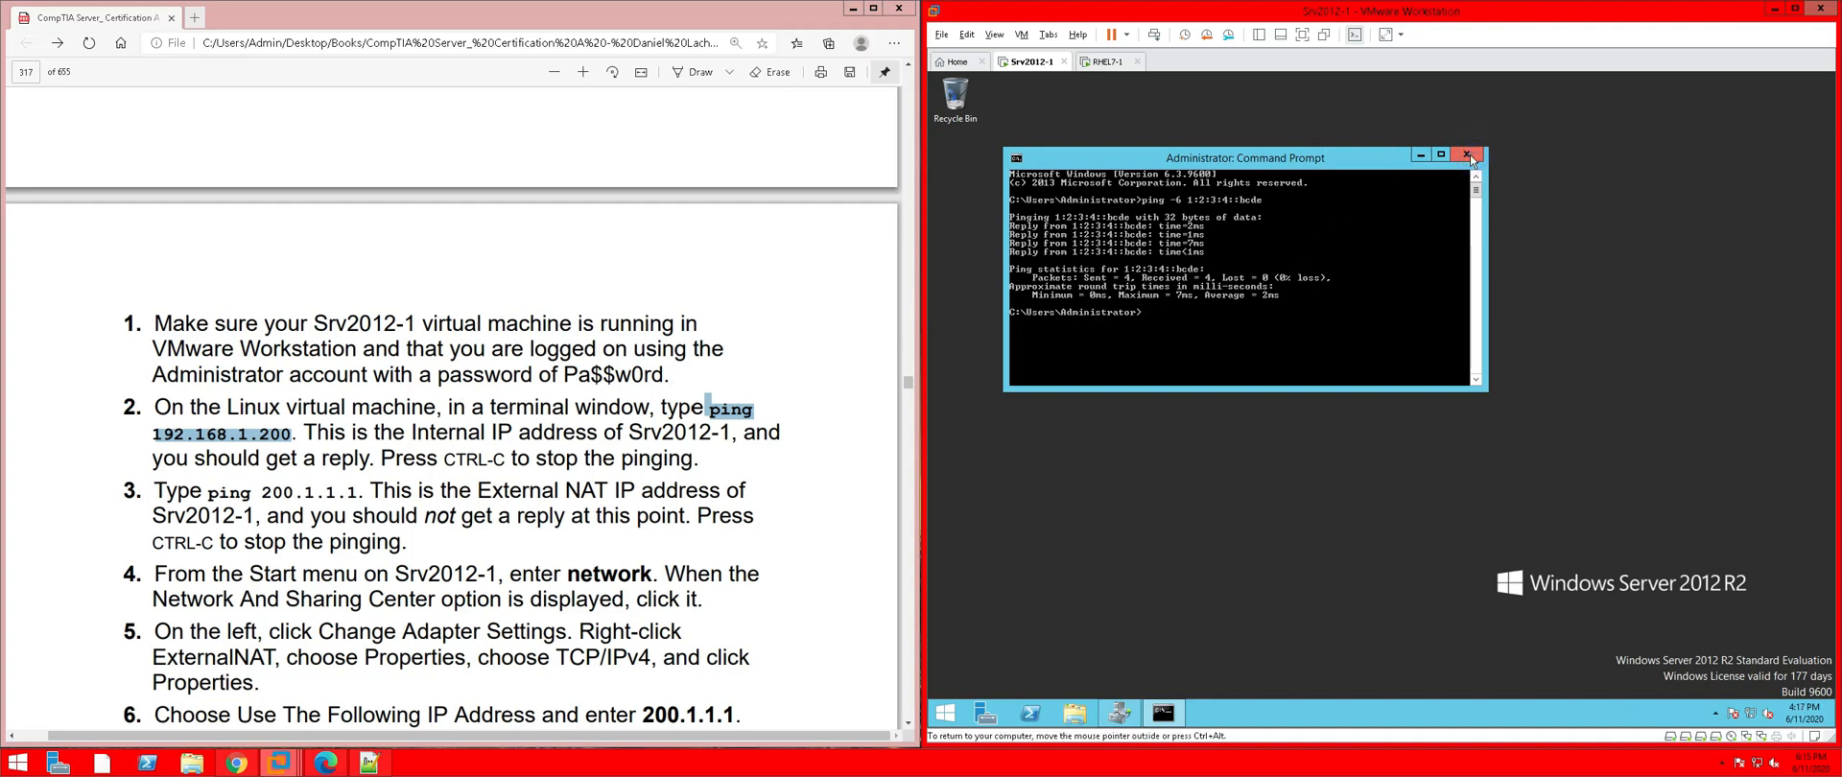
{"action": "left_click", "coordinate": [1468, 154]}
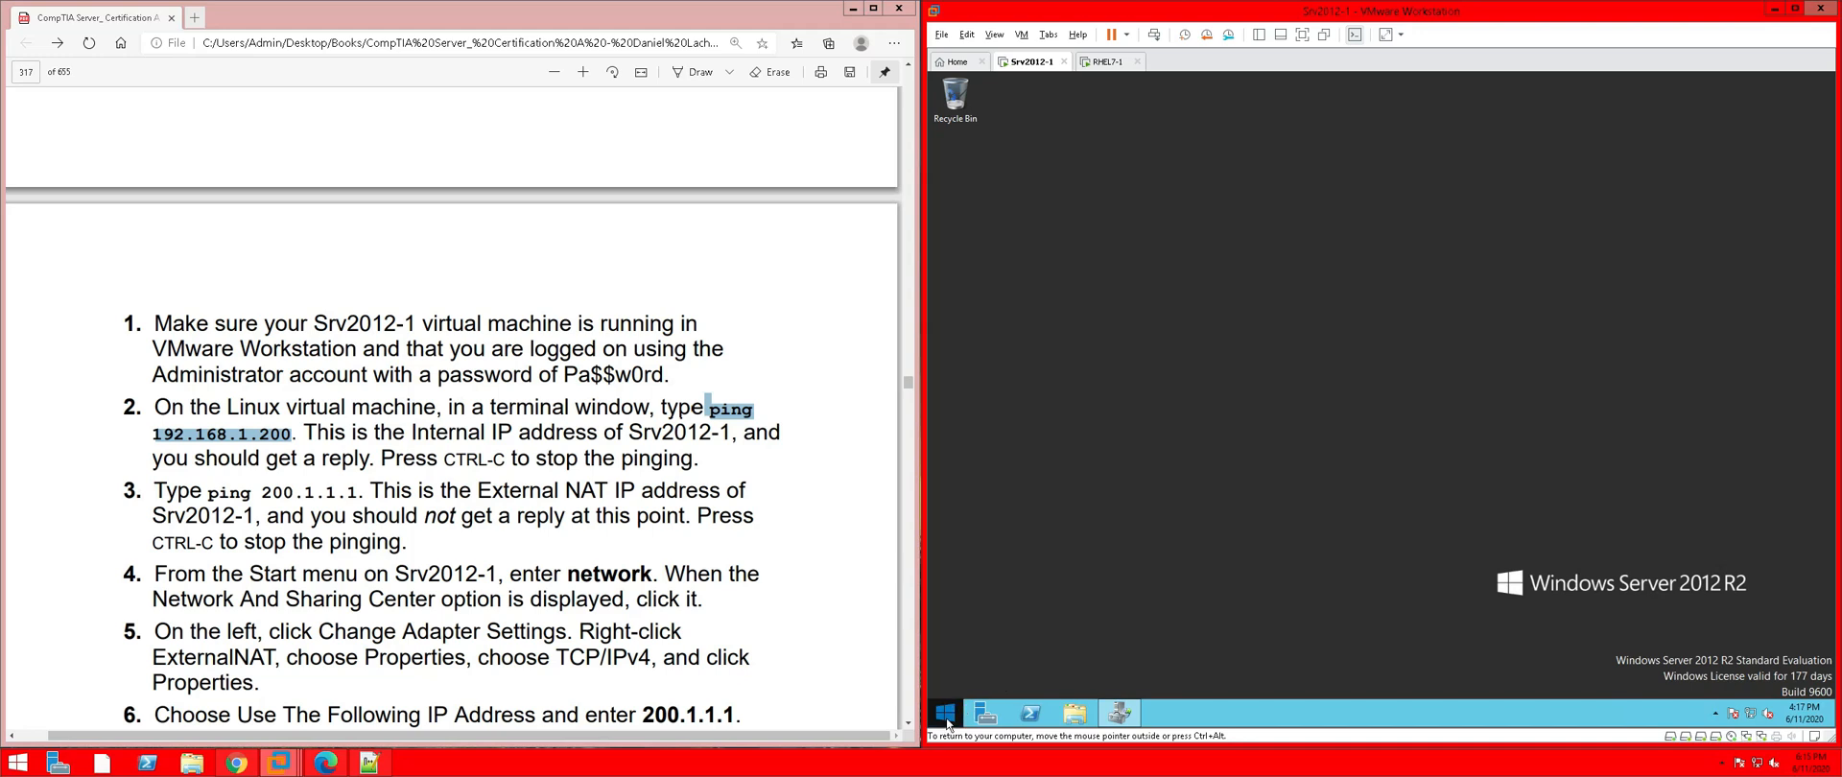
{"action": "left_click", "coordinate": [945, 716]}
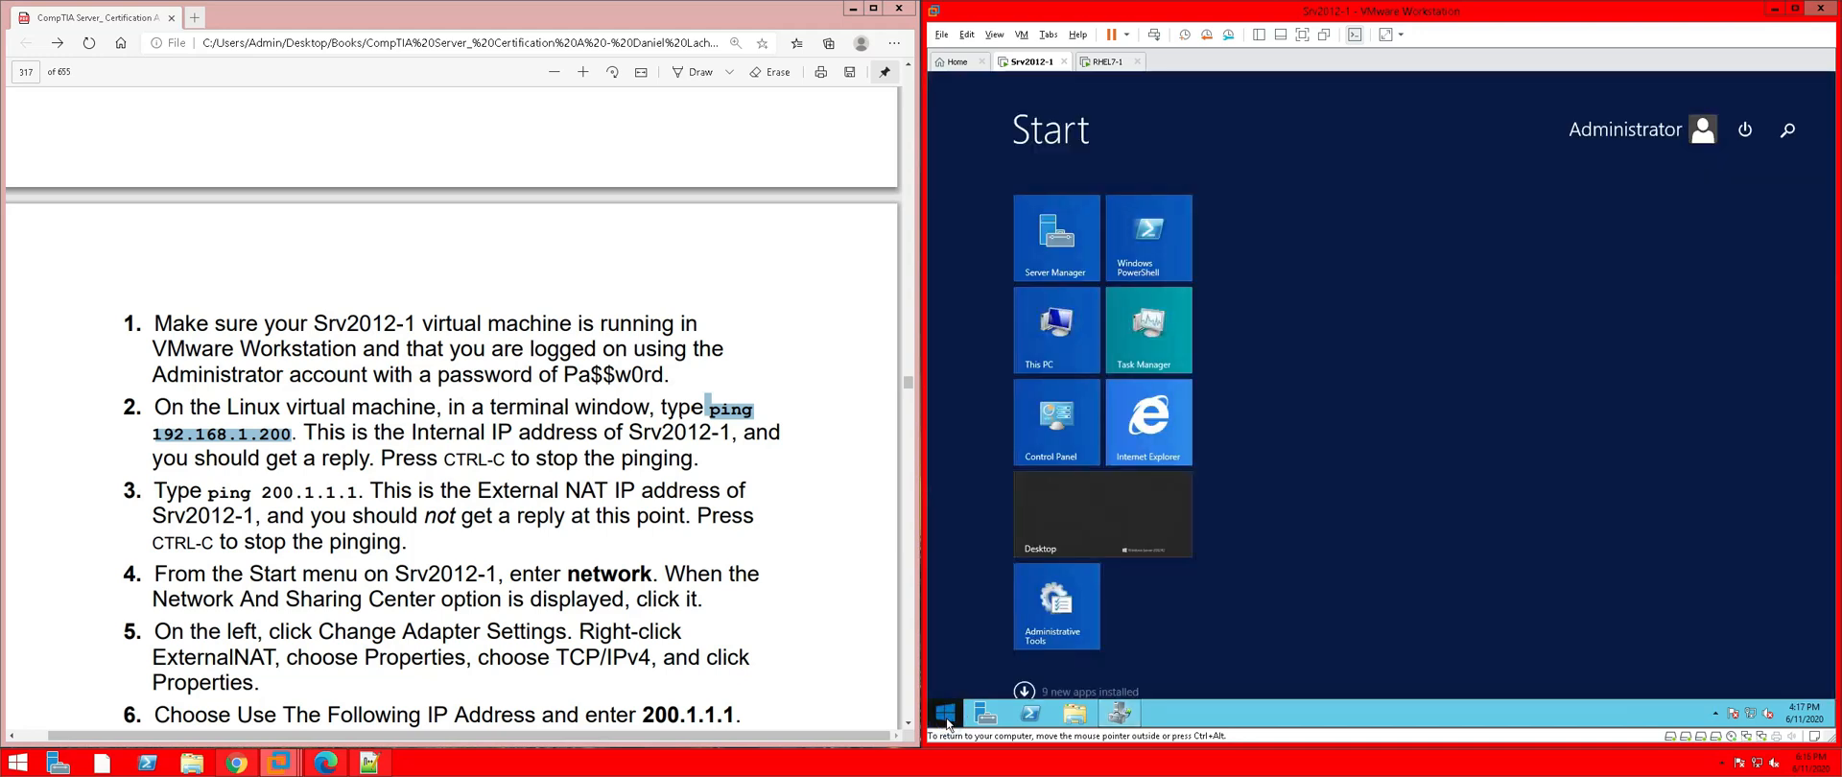
{"action": "type", "text": "network"}
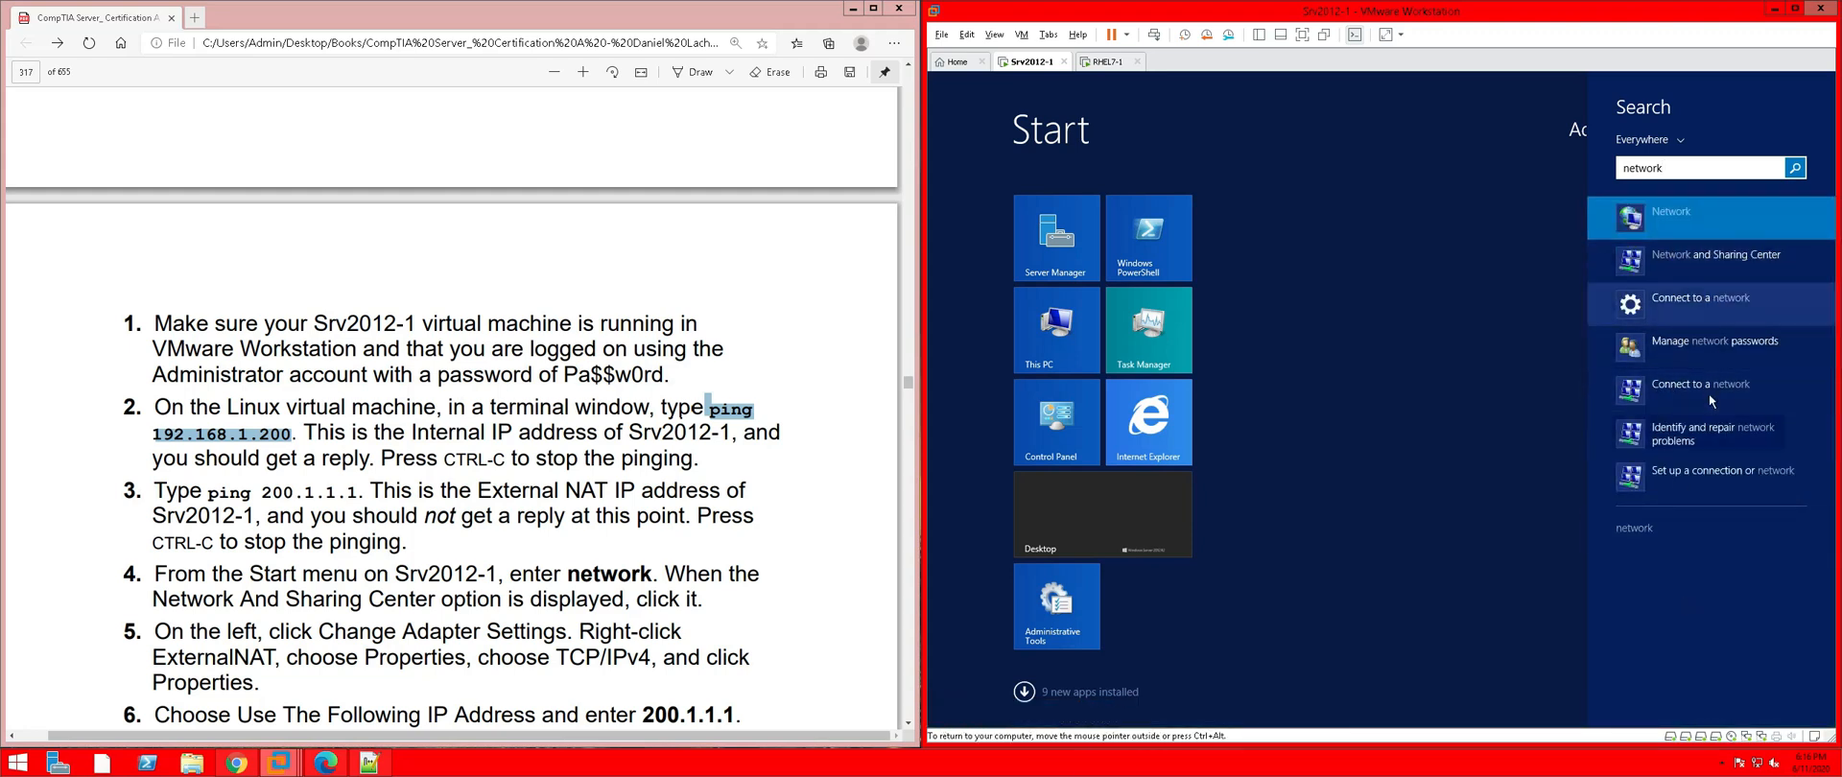
{"action": "left_click", "coordinate": [1689, 264]}
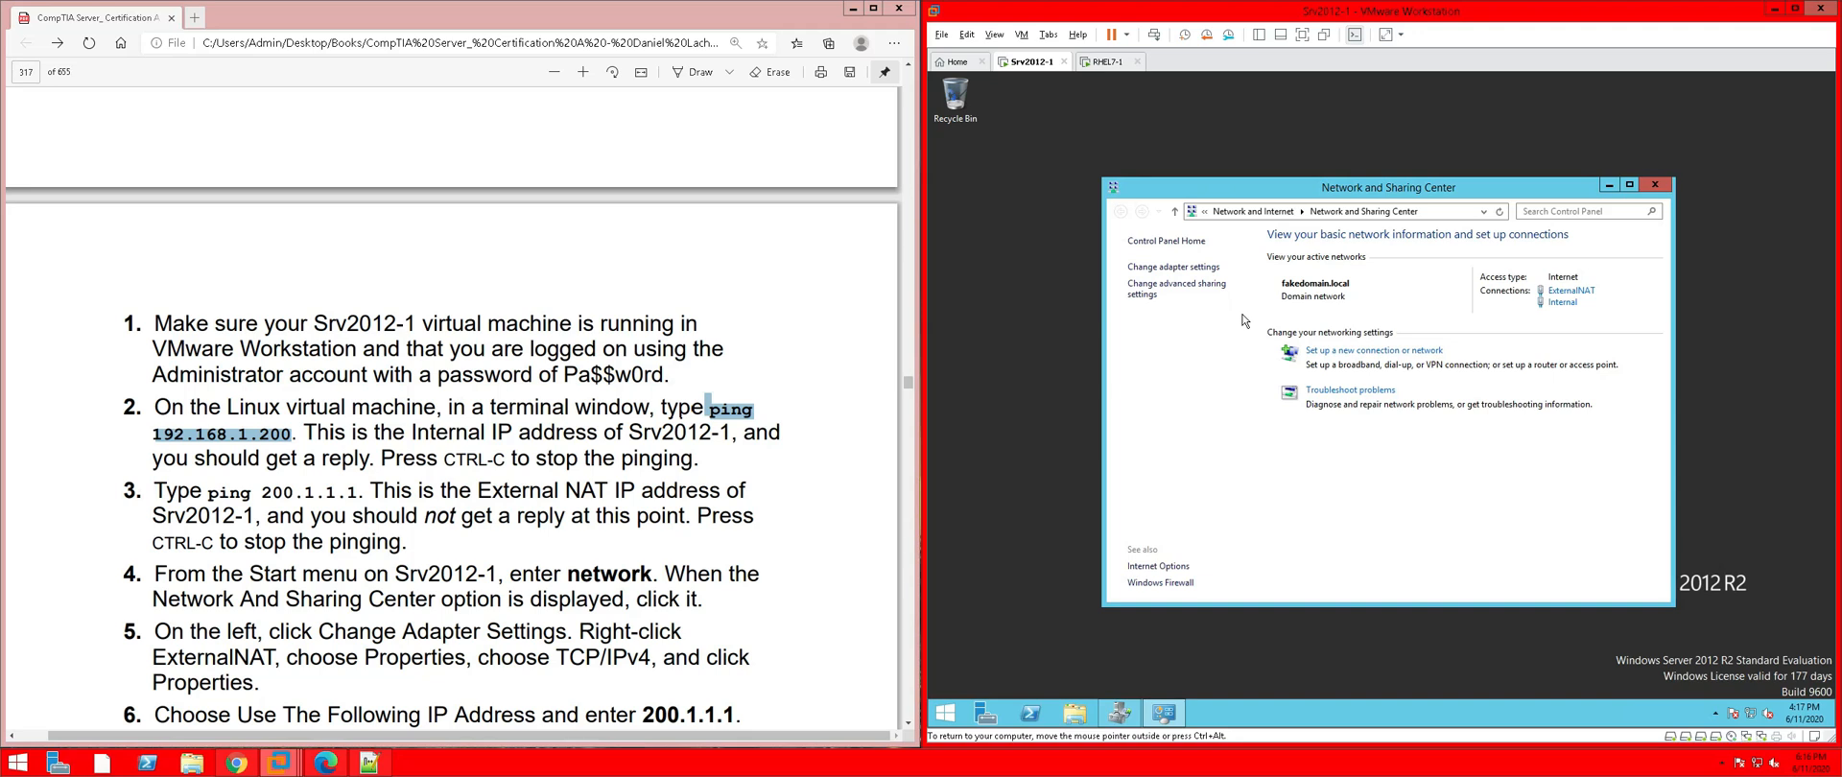
Open the ExternalNAT adapter's Internet Protocol Version 4 (TCP/IPv4) properties from Change adapter settings
{"action": "left_click", "coordinate": [1206, 268]}
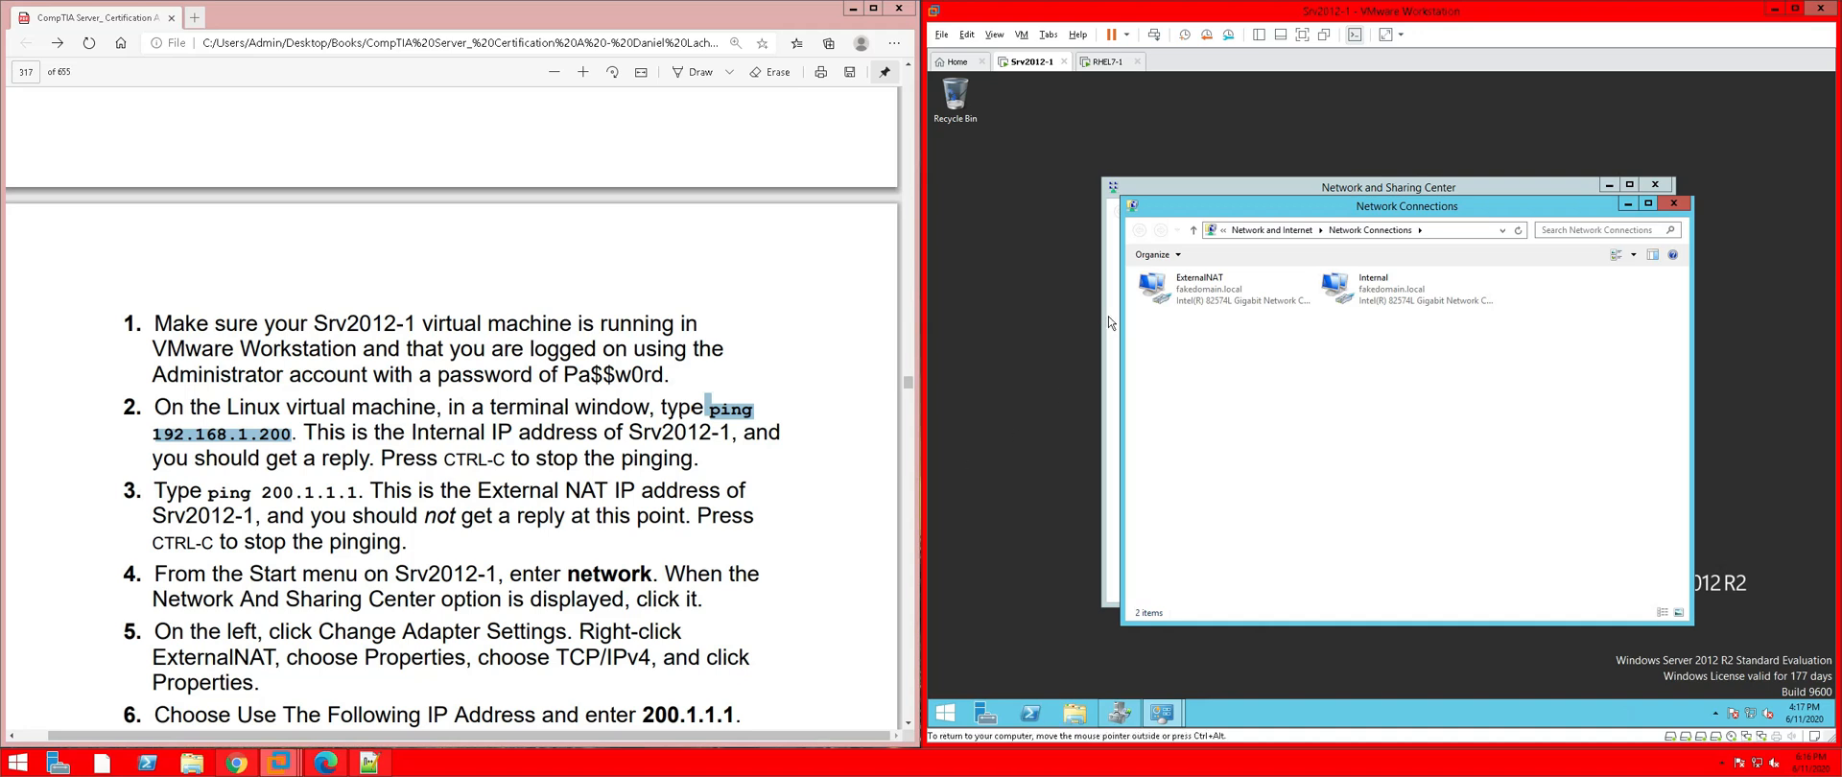
{"action": "right_click", "coordinate": [1215, 303]}
{"action": "left_click", "coordinate": [1274, 426]}
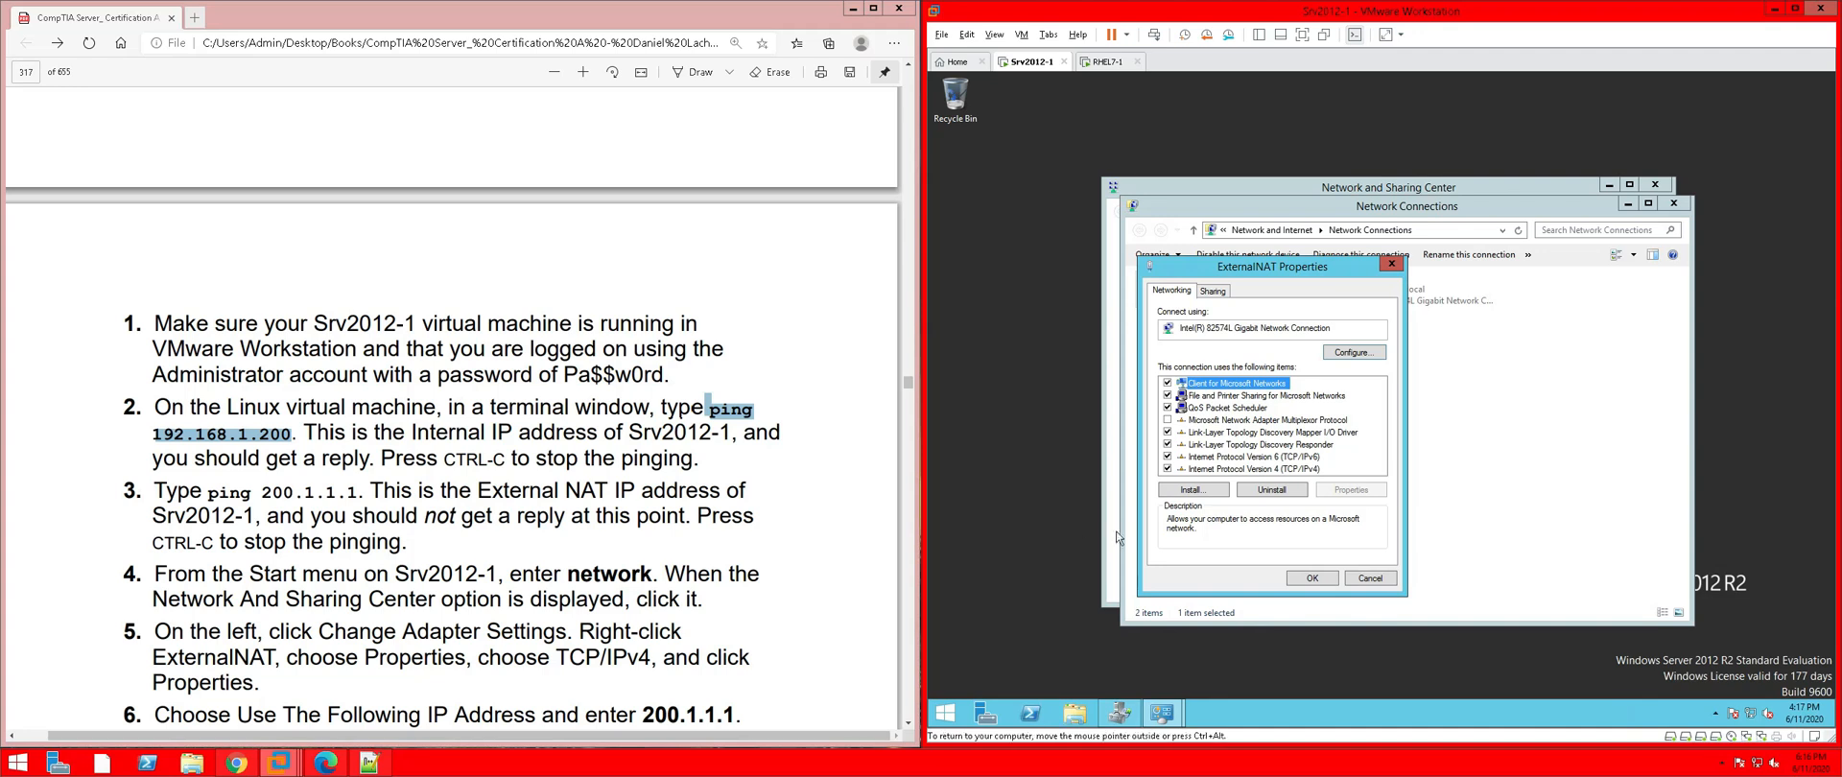
{"action": "left_click", "coordinate": [1244, 469]}
{"action": "left_click", "coordinate": [1370, 492]}
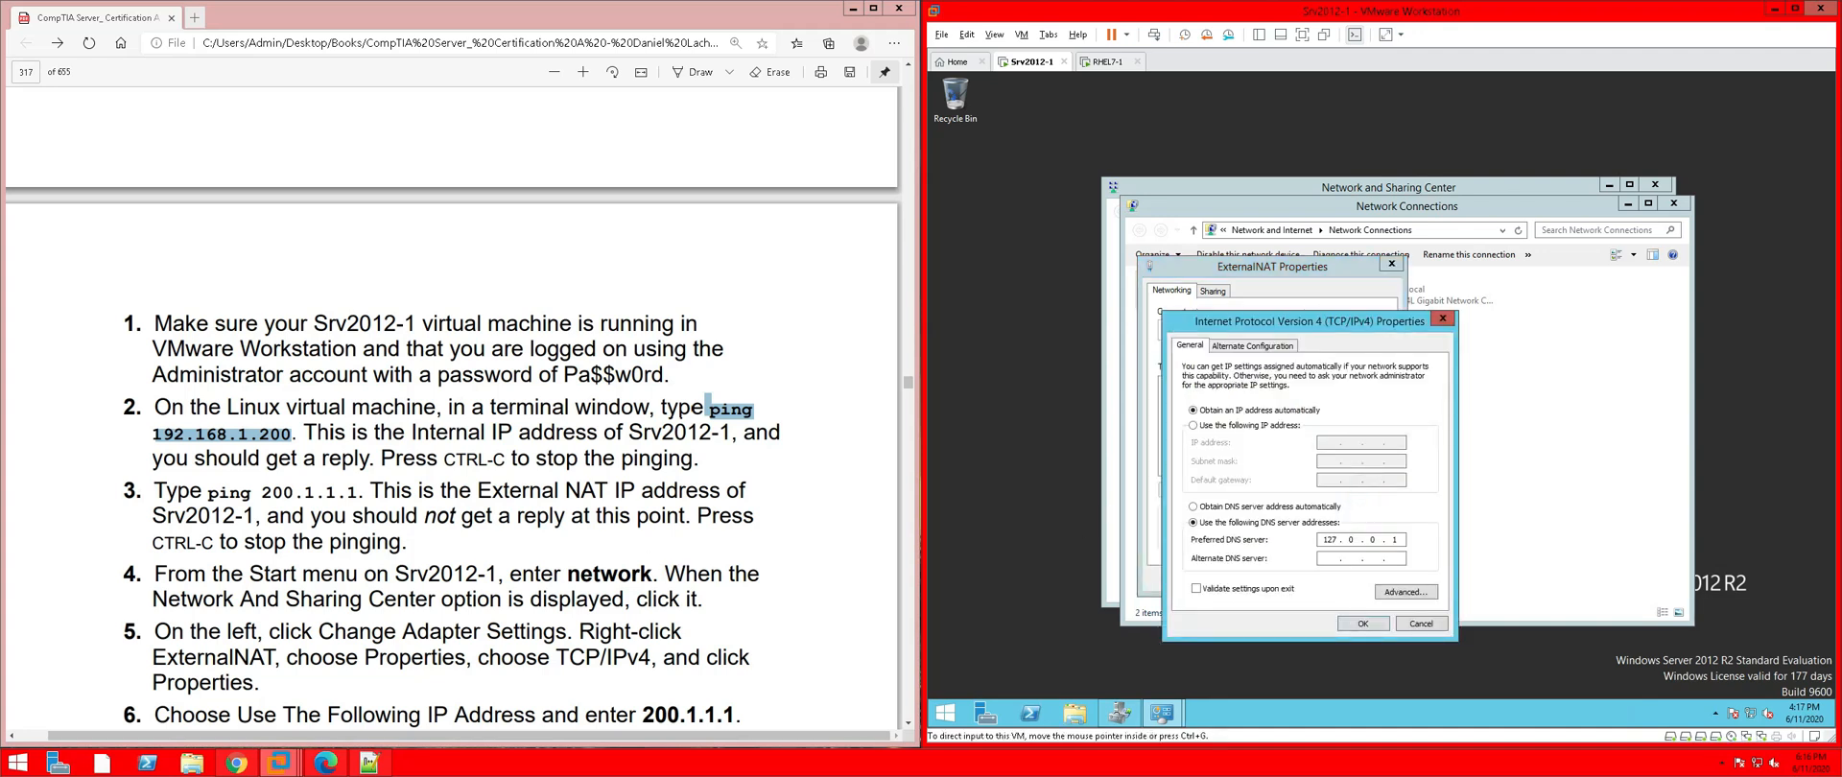
Switch ExternalNAT to a manual IP address of 200.1.1.1 with subnet mask 255.255.255.0
{"action": "left_click", "coordinate": [847, 603]}
{"action": "scroll", "coordinate": [846, 603], "scroll_direction": "down", "scroll_amount": 3}
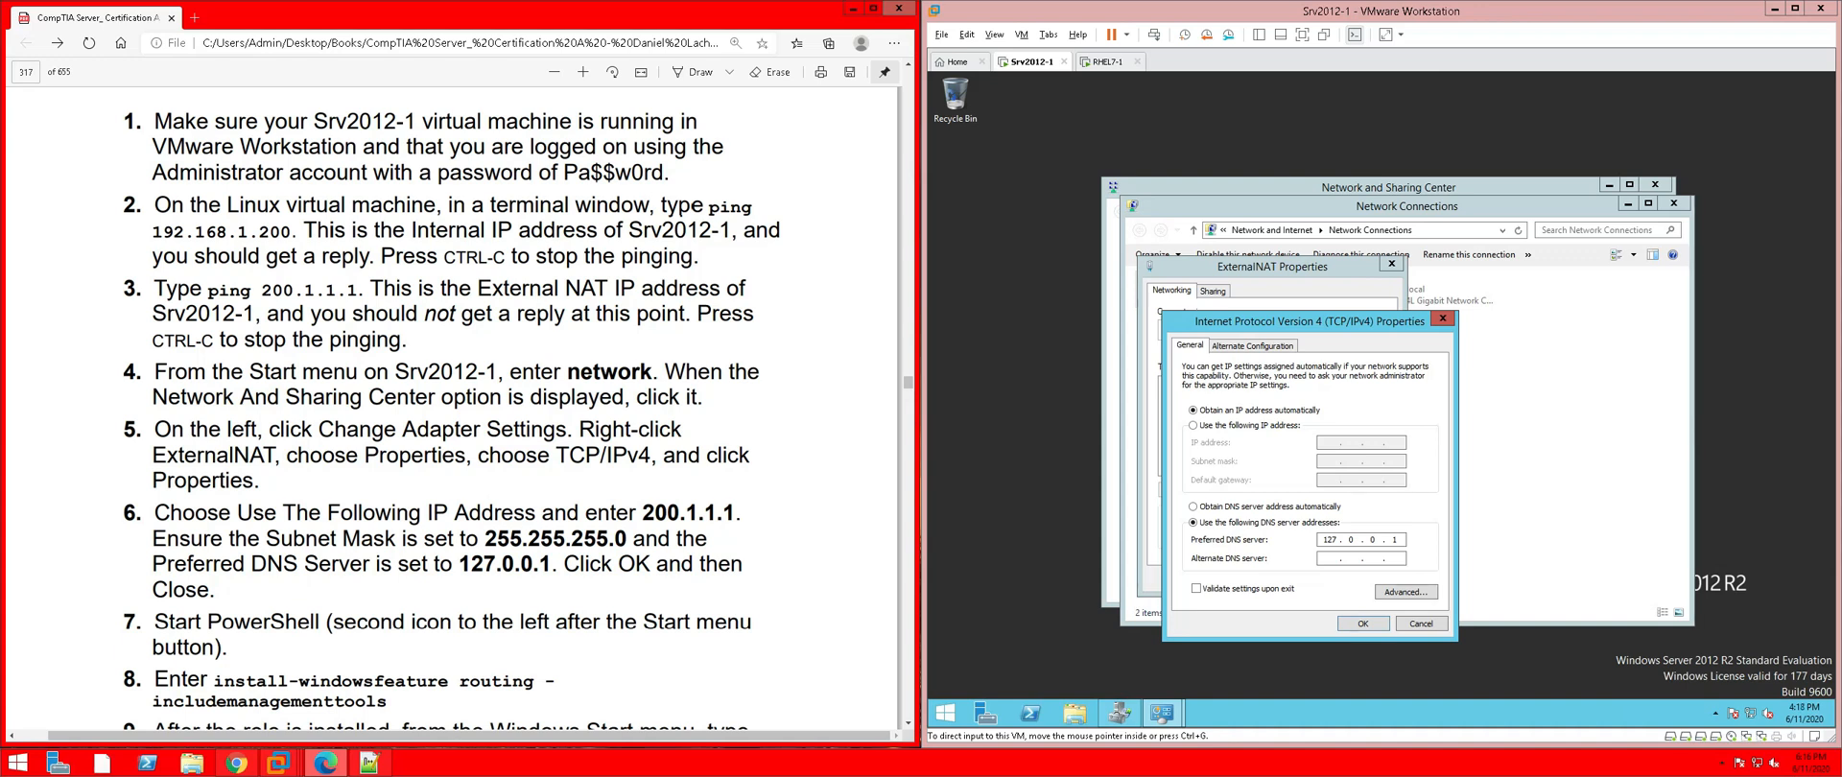
{"action": "left_click", "coordinate": [1237, 434]}
{"action": "left_click", "coordinate": [1194, 425]}
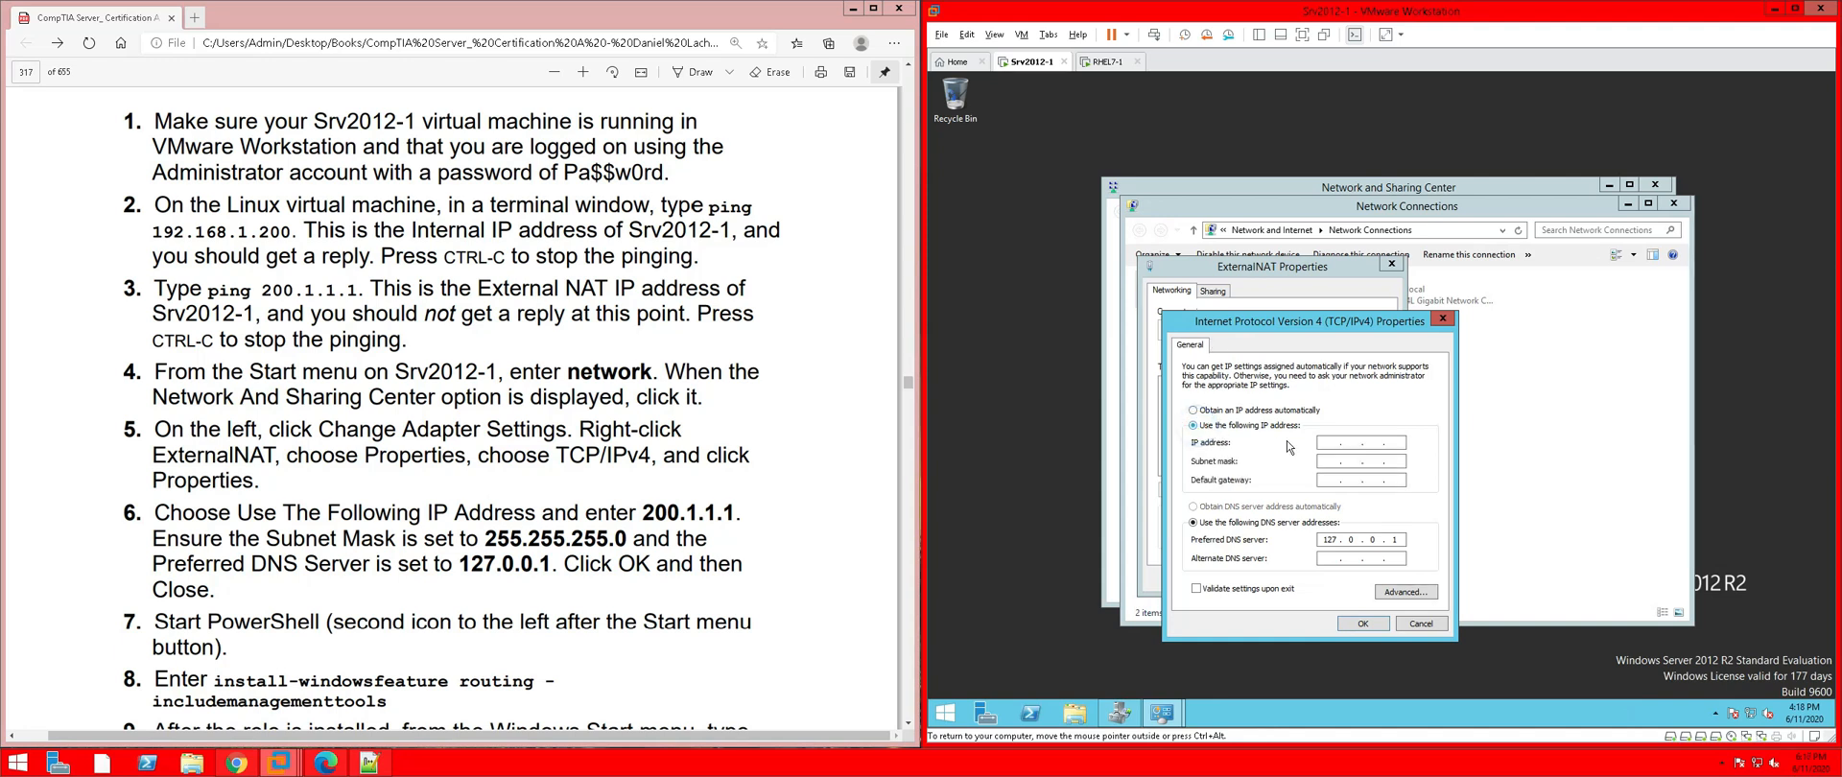
{"action": "left_click", "coordinate": [1329, 442]}
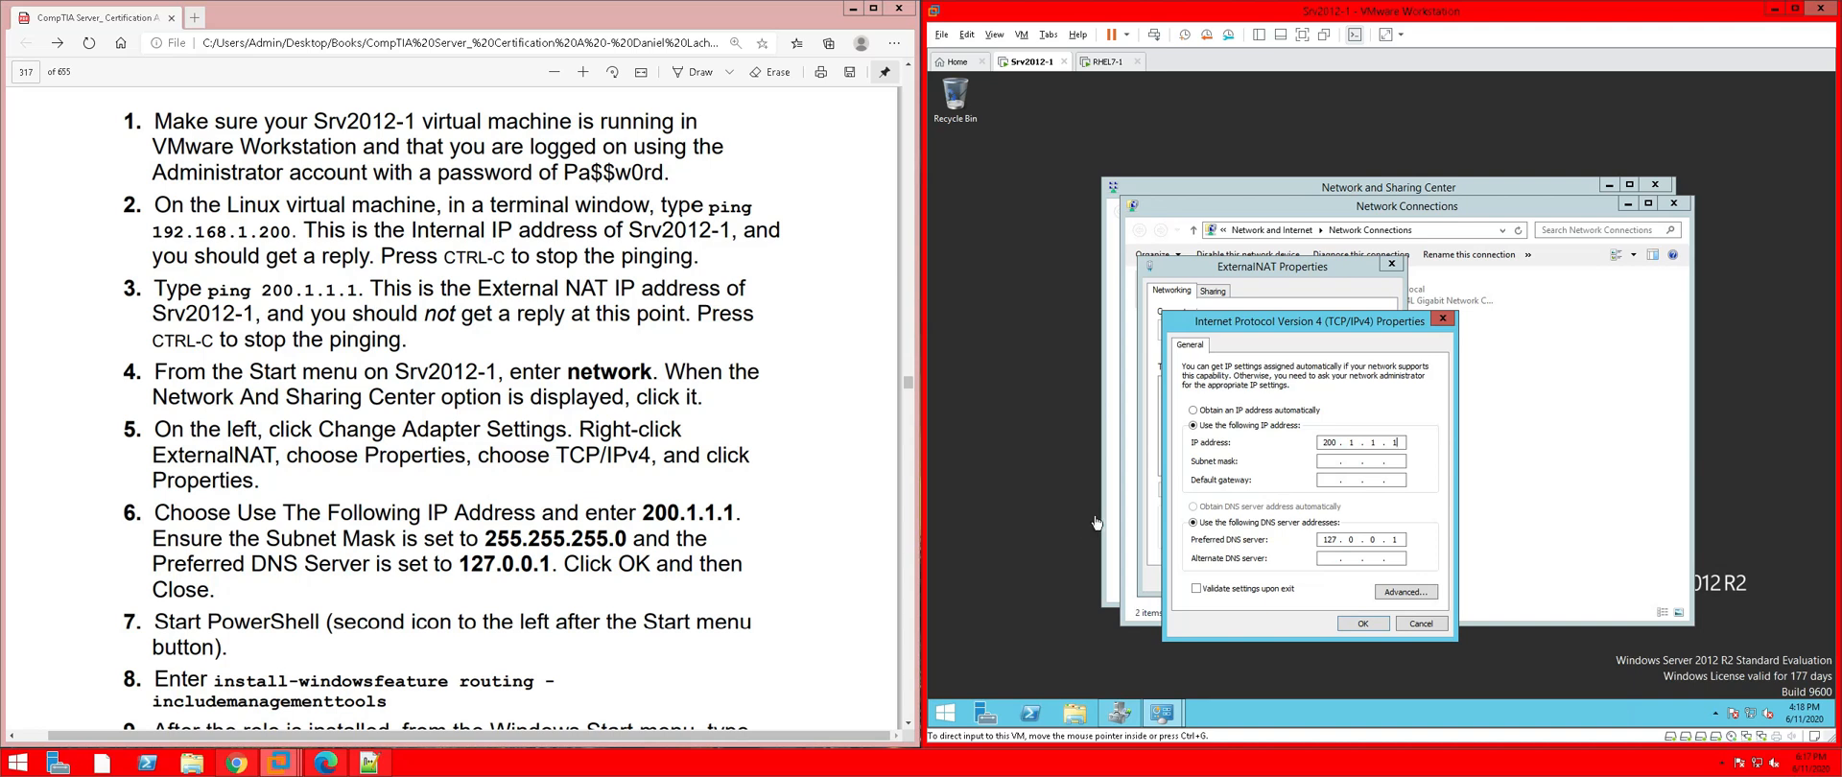
{"action": "left_click", "coordinate": [1343, 460]}
Highlight PDF steps 6–7 in pink and confirm the static IPv4 settings with OK
{"action": "left_click", "coordinate": [343, 574]}
{"action": "scroll", "coordinate": [343, 574], "scroll_direction": "down", "scroll_amount": 1}
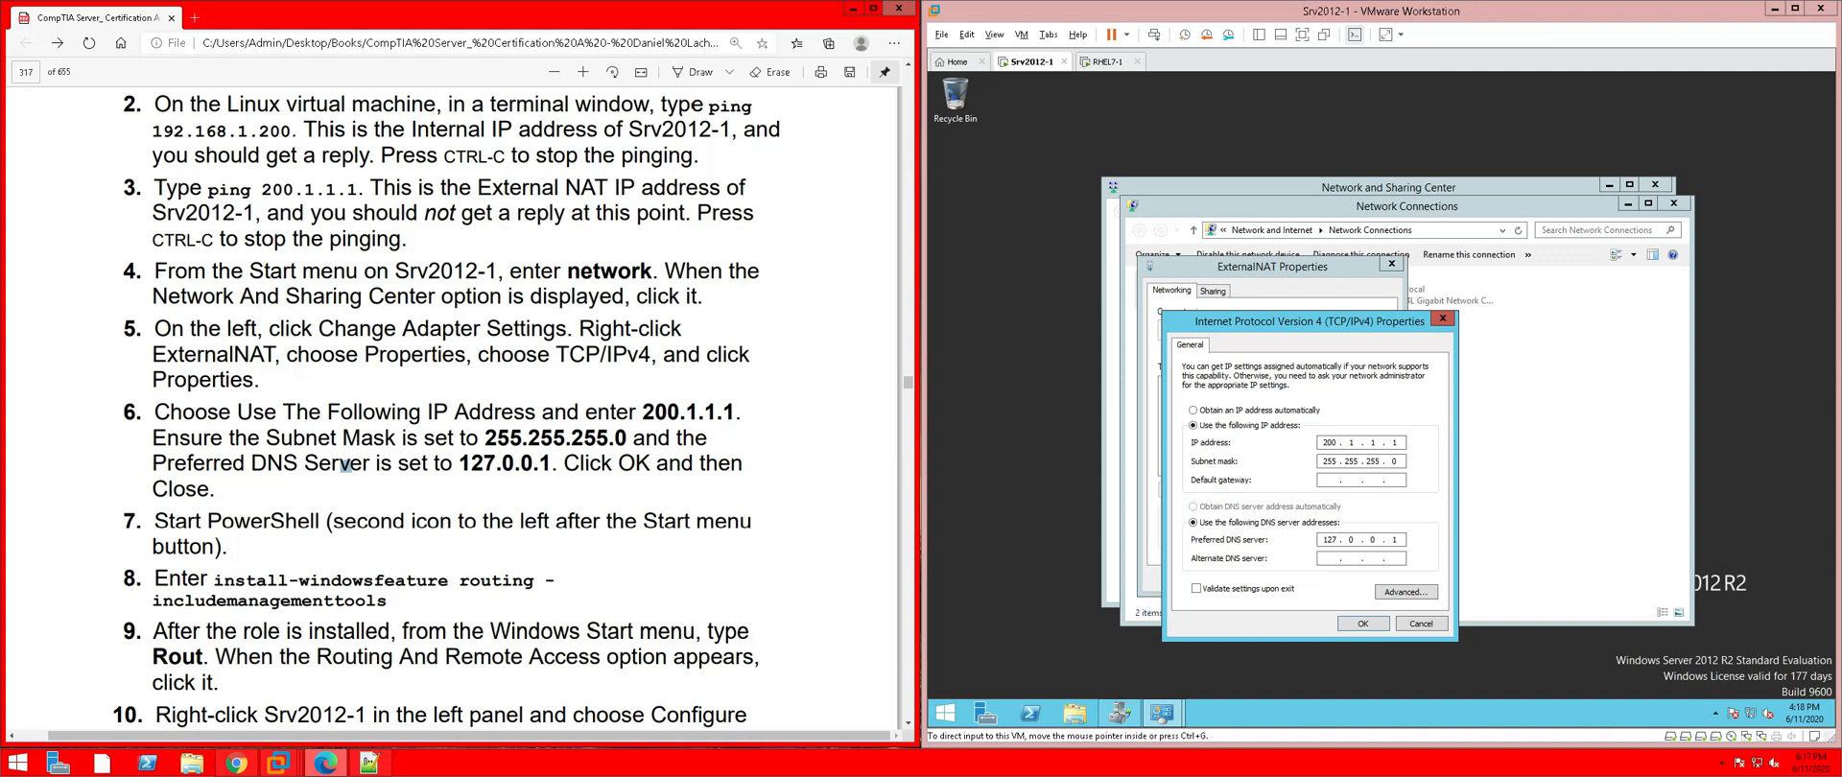
{"action": "scroll", "coordinate": [447, 408], "scroll_direction": "down", "scroll_amount": 1}
{"action": "left_click_drag", "start_coordinate": [255, 448], "coordinate": [129, 308]}
{"action": "right_click", "coordinate": [165, 328]}
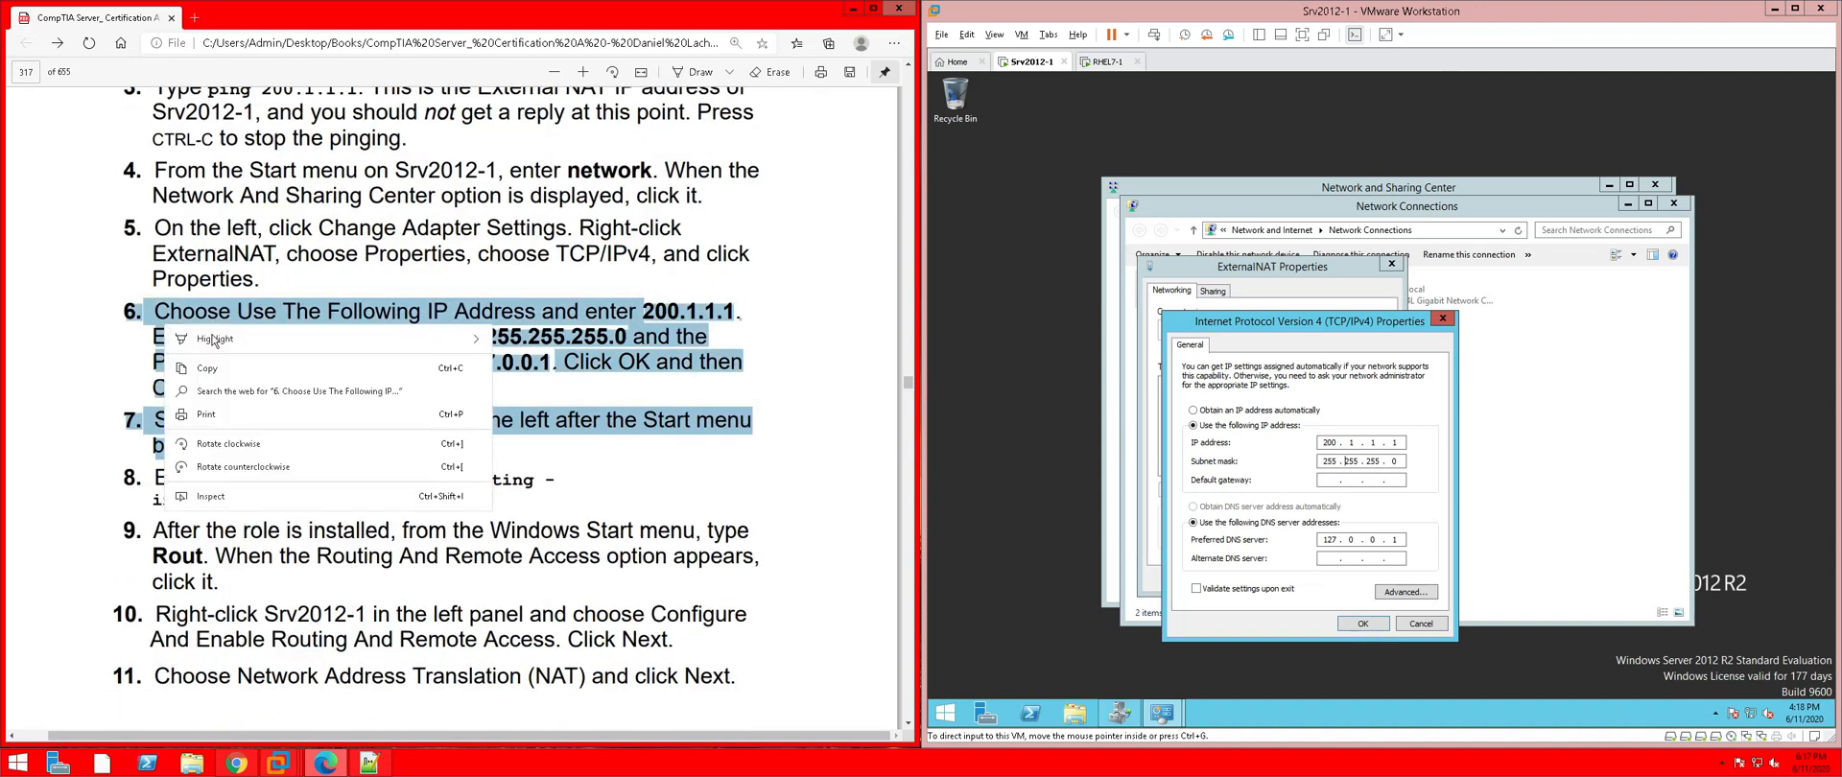
{"action": "mouse_move", "coordinate": [213, 341]}
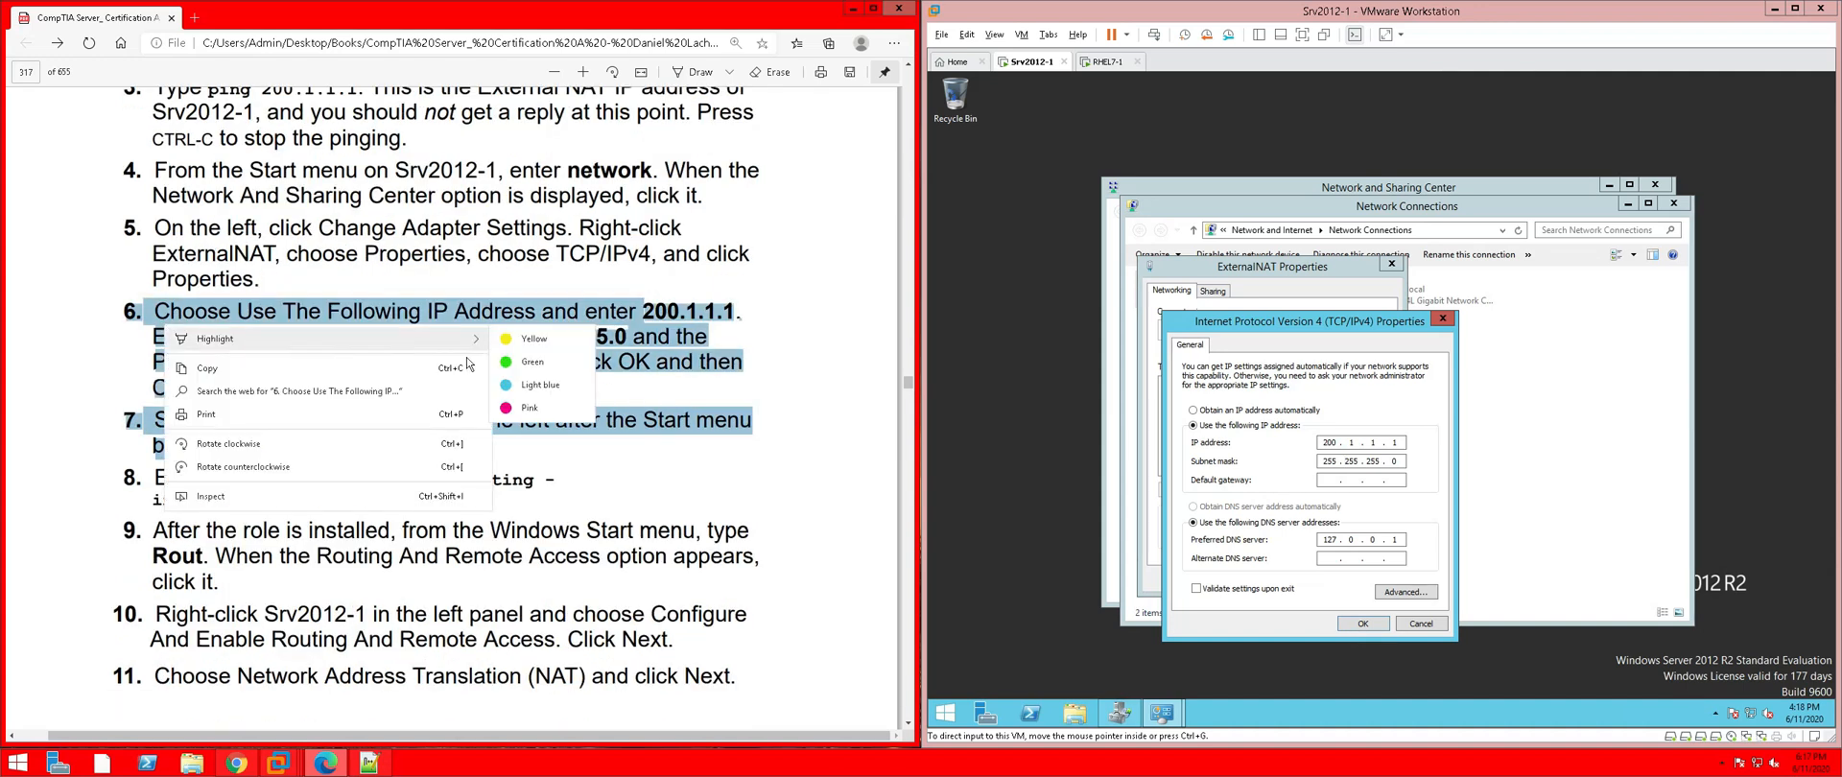
{"action": "left_click", "coordinate": [530, 411]}
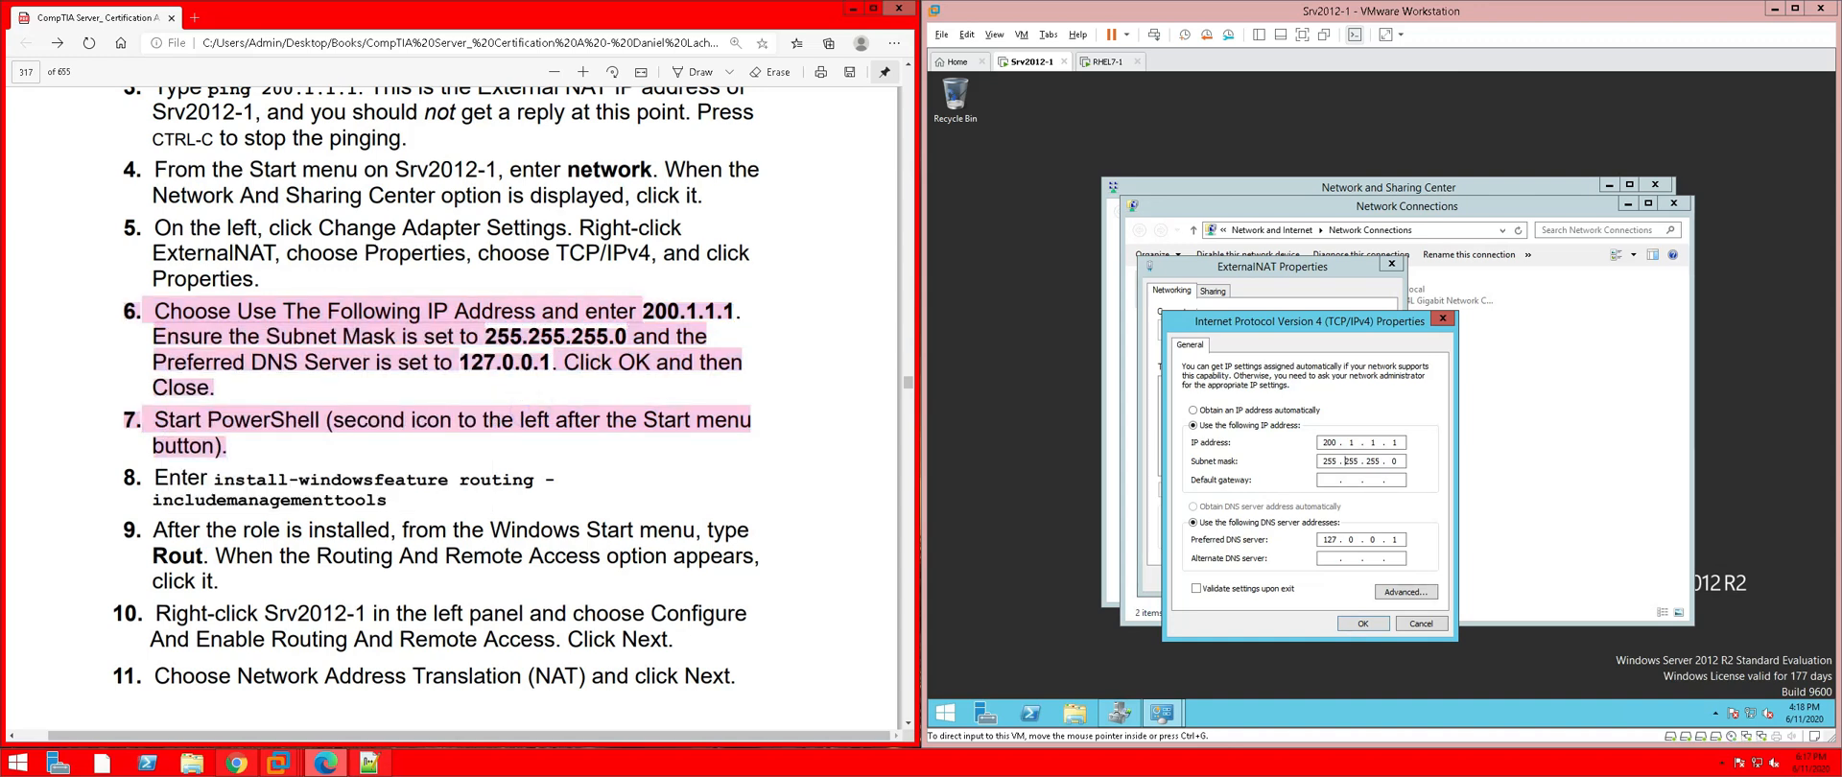
{"action": "left_click", "coordinate": [1031, 716]}
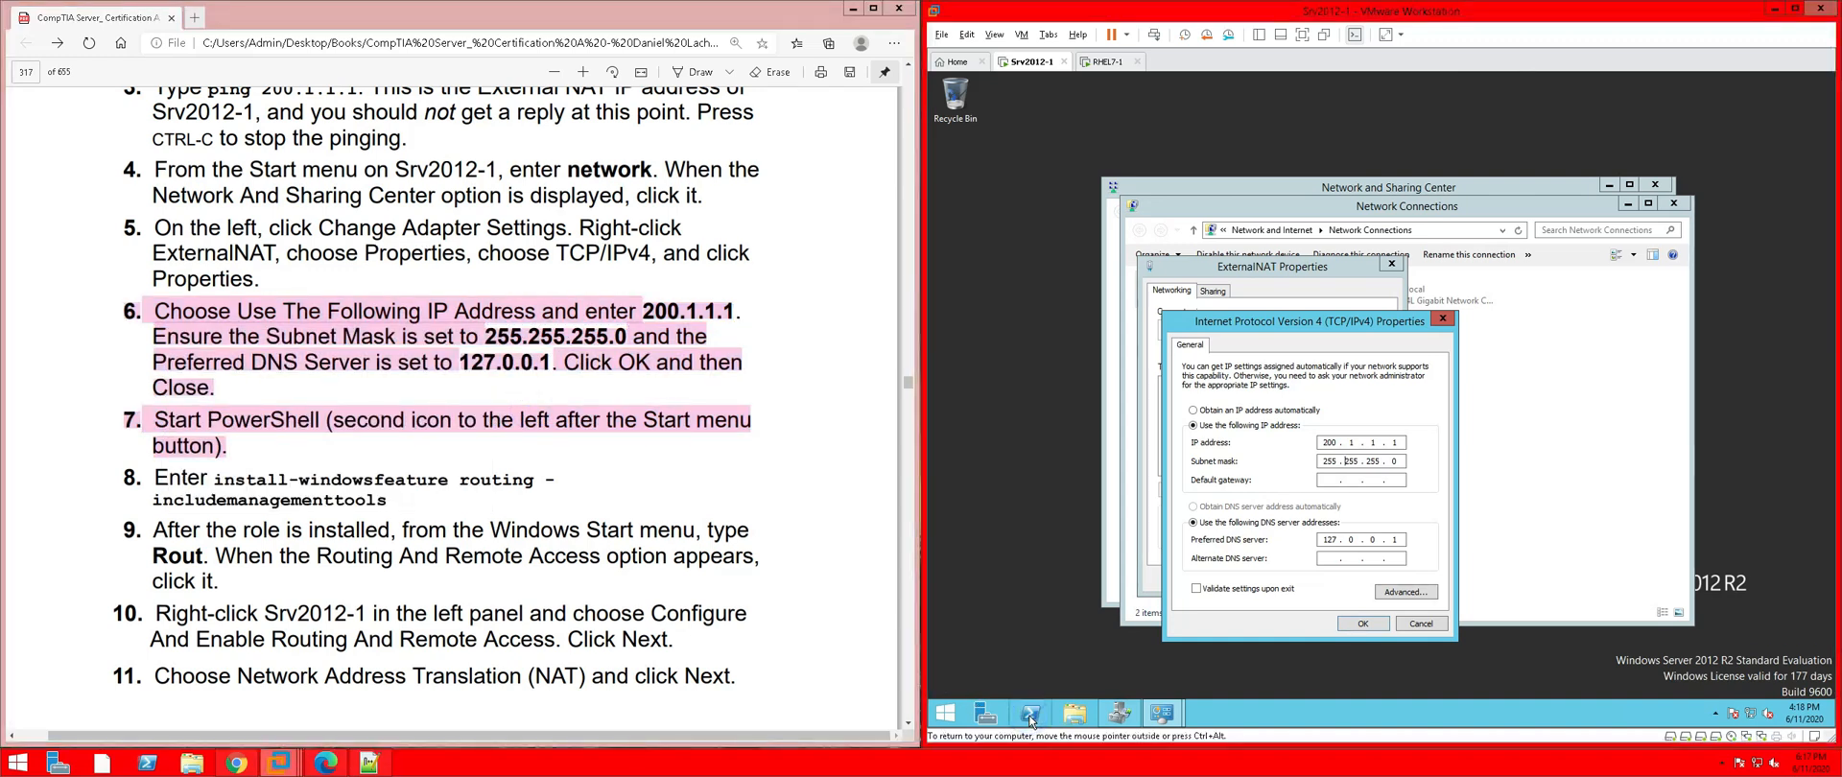
{"action": "left_click", "coordinate": [1363, 623]}
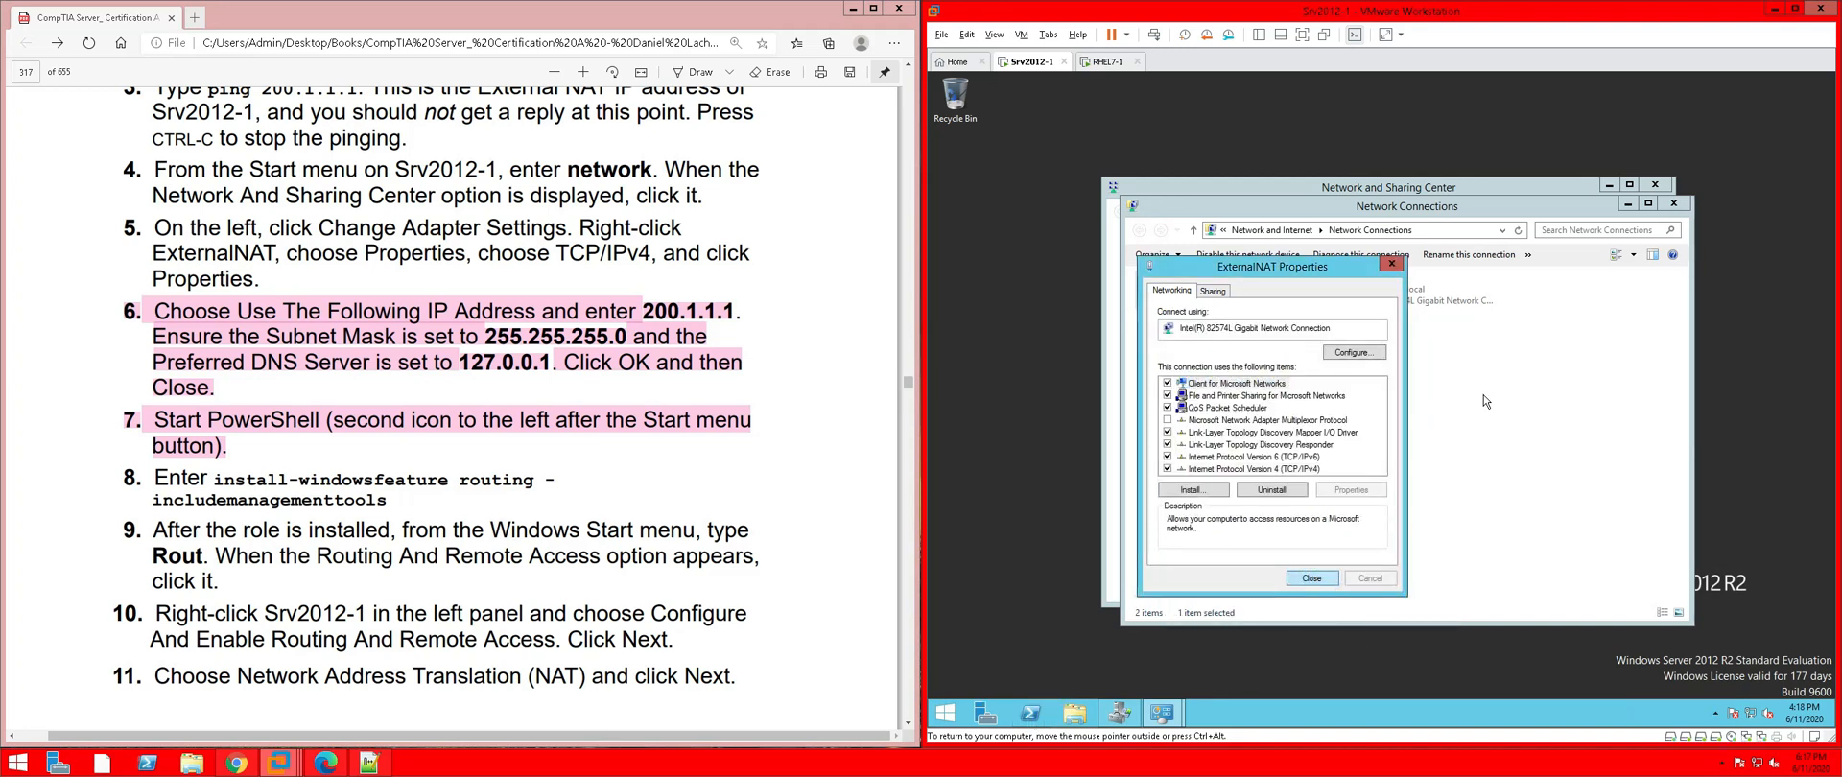
Close the adapter and network windows and open an enlarged PowerShell window on Srv2012-1
{"action": "left_click", "coordinate": [1315, 578]}
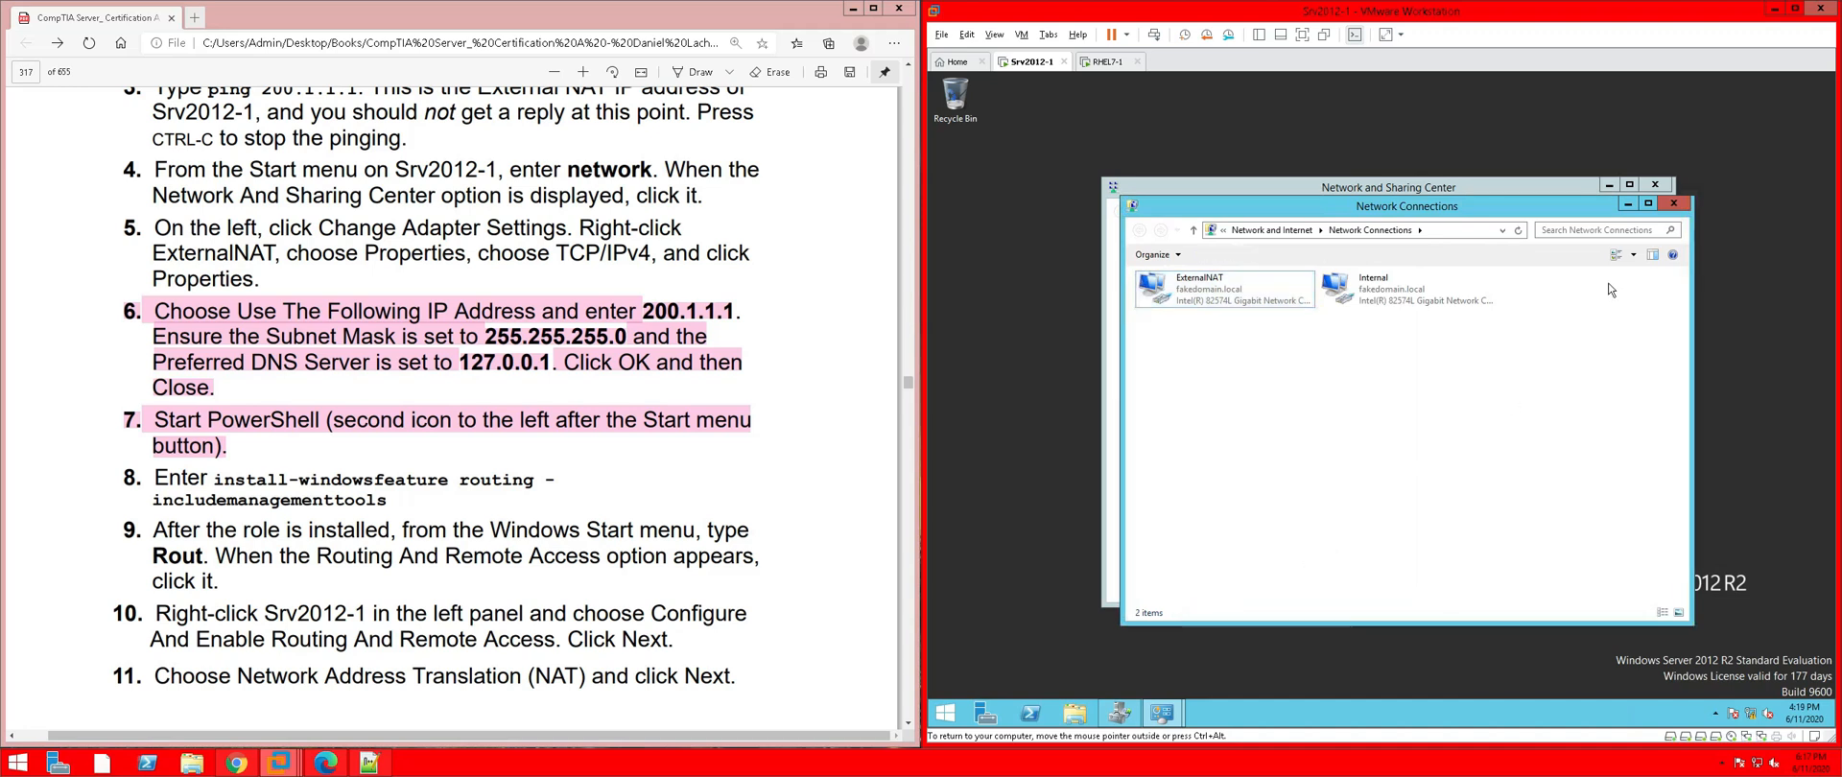
{"action": "left_click", "coordinate": [1673, 204]}
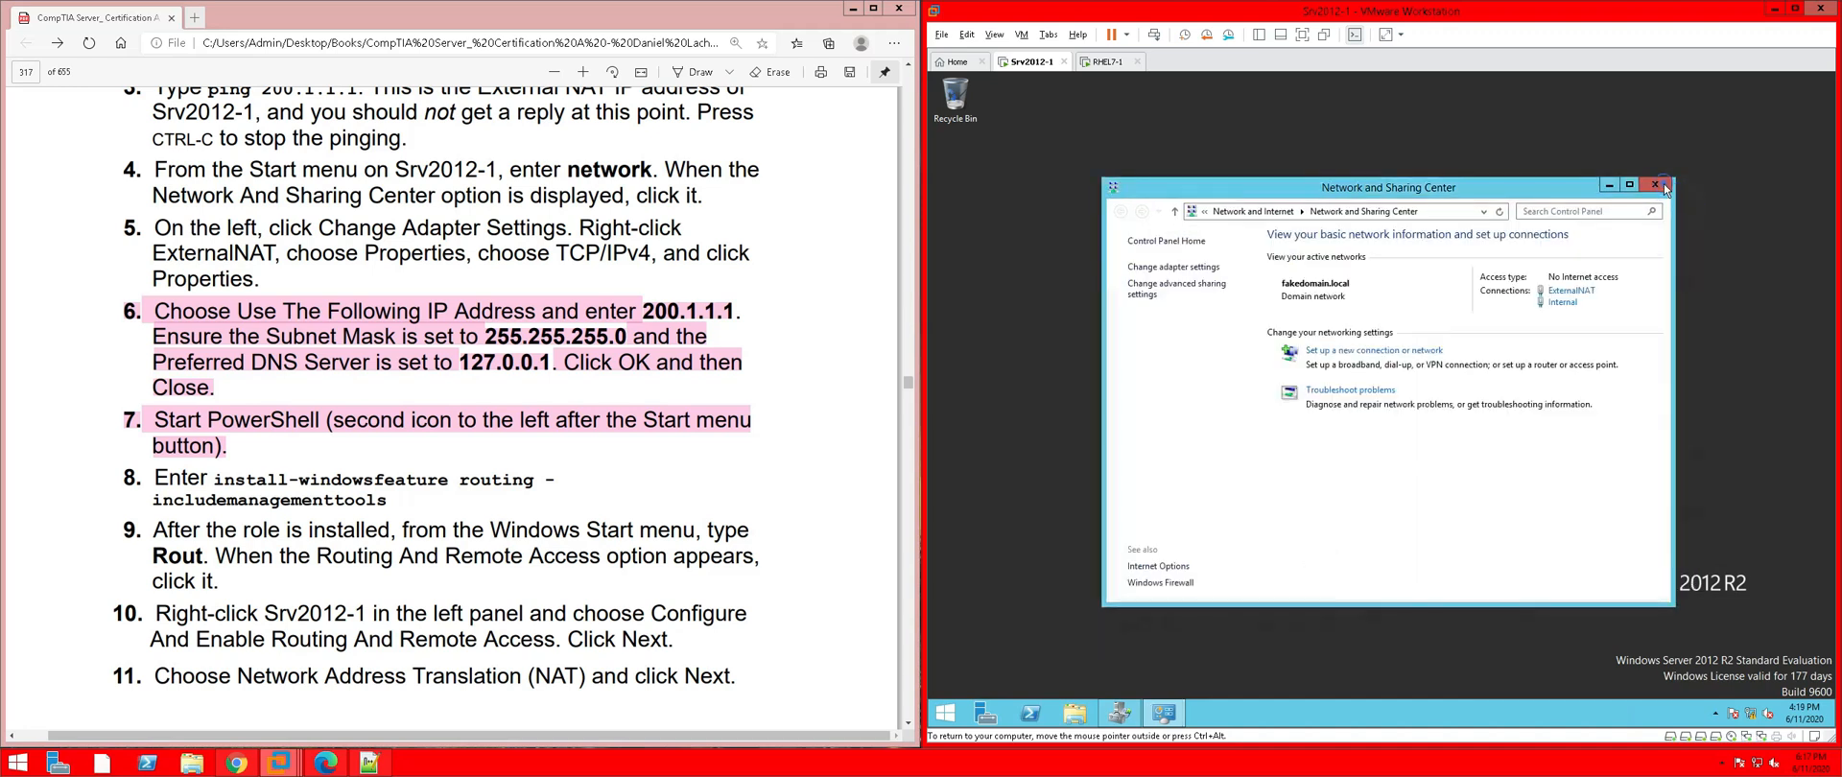
{"action": "left_click", "coordinate": [1663, 187]}
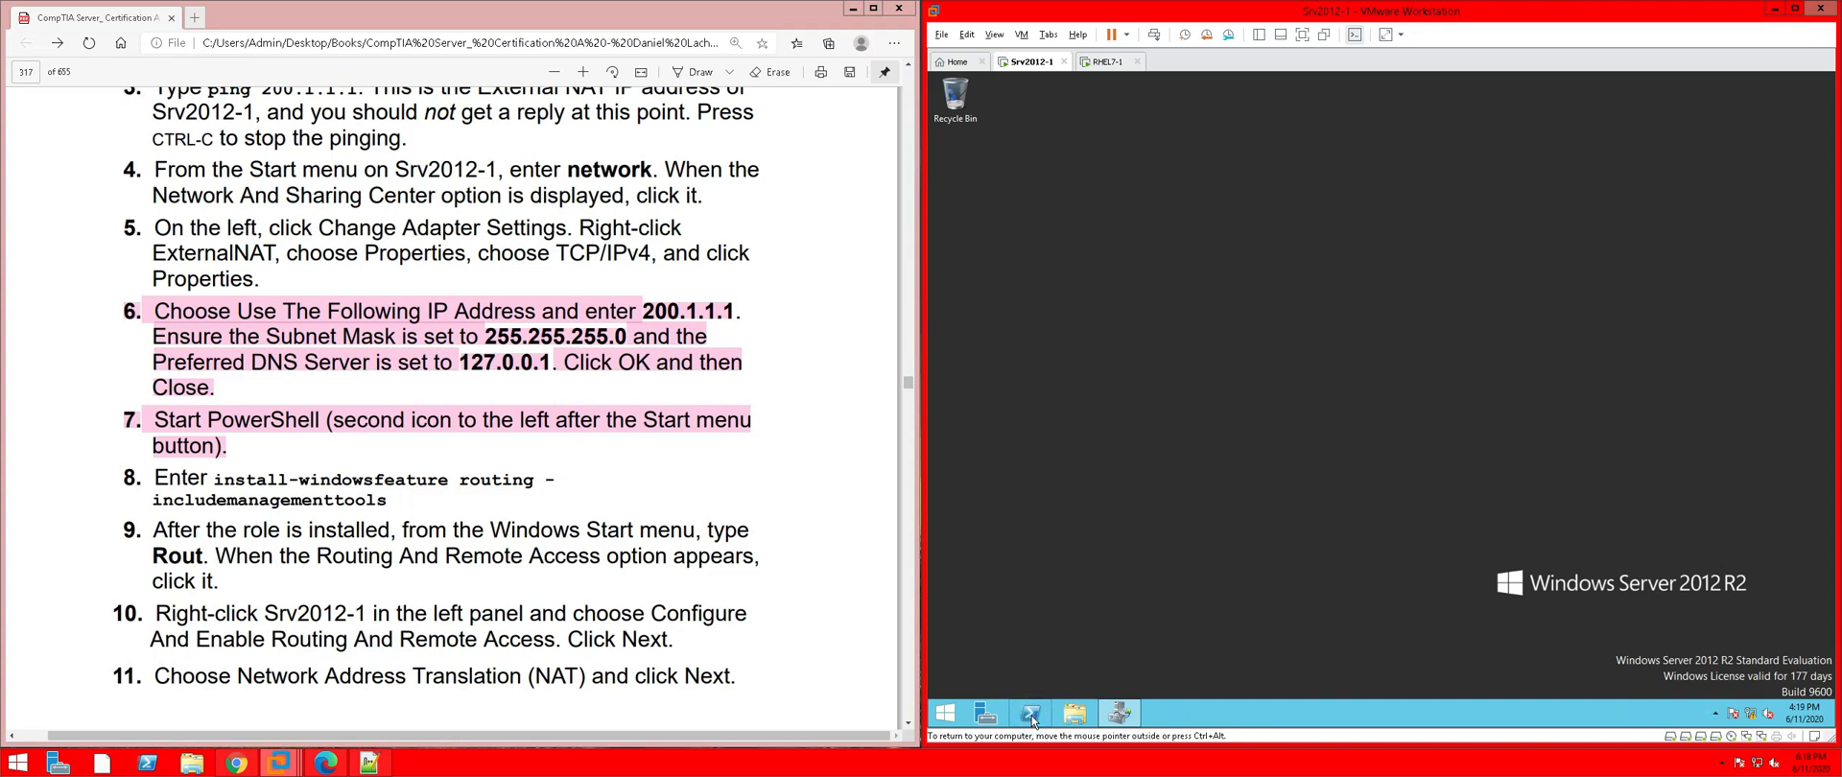
{"action": "left_click", "coordinate": [1032, 716]}
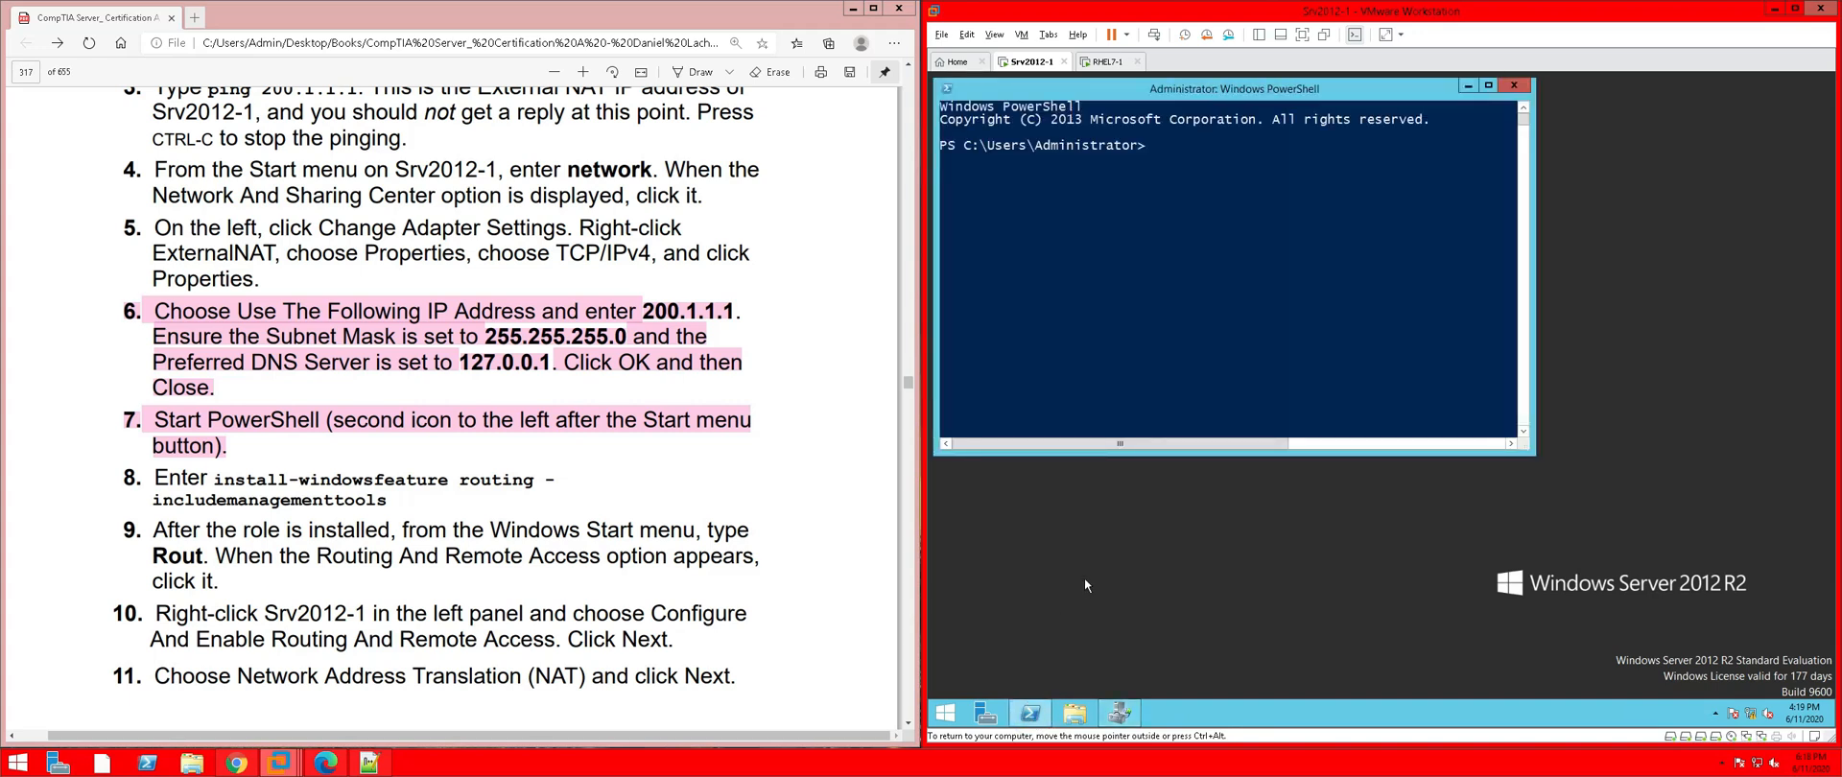
{"action": "left_click_drag", "start_coordinate": [1224, 455], "coordinate": [1224, 687]}
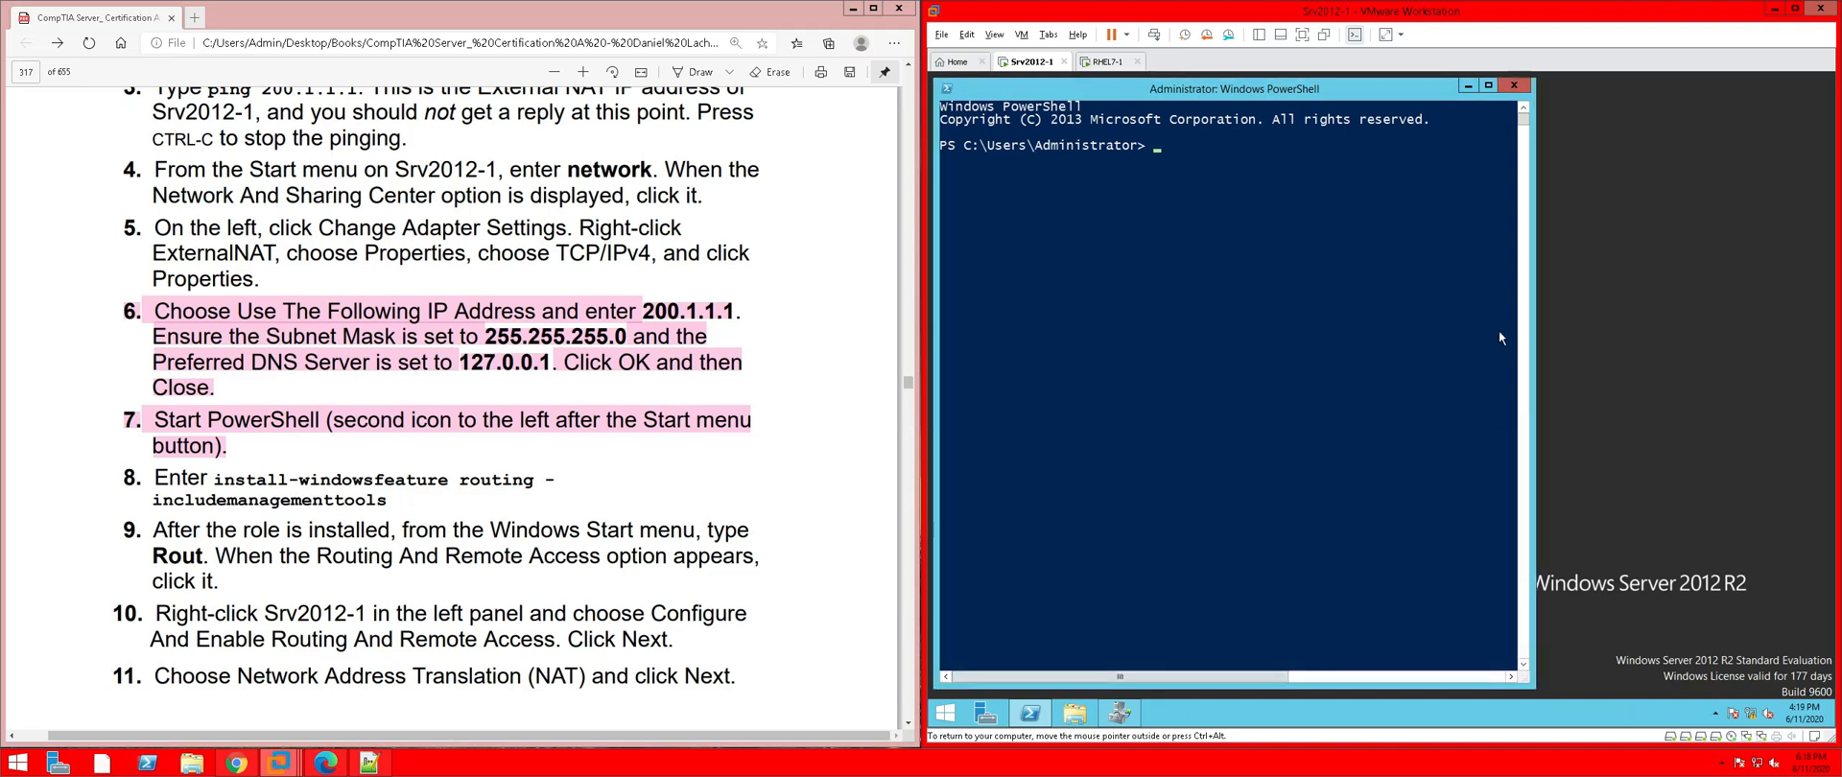
{"action": "left_click_drag", "start_coordinate": [1534, 298], "coordinate": [1831, 297]}
{"action": "left_click", "coordinate": [1205, 149]}
{"action": "key", "text": "Escape"}
Run Install-WindowsFeature routing -IncludeManagementTools, using Tab completion for the command and option
{"action": "type", "text": "install"}
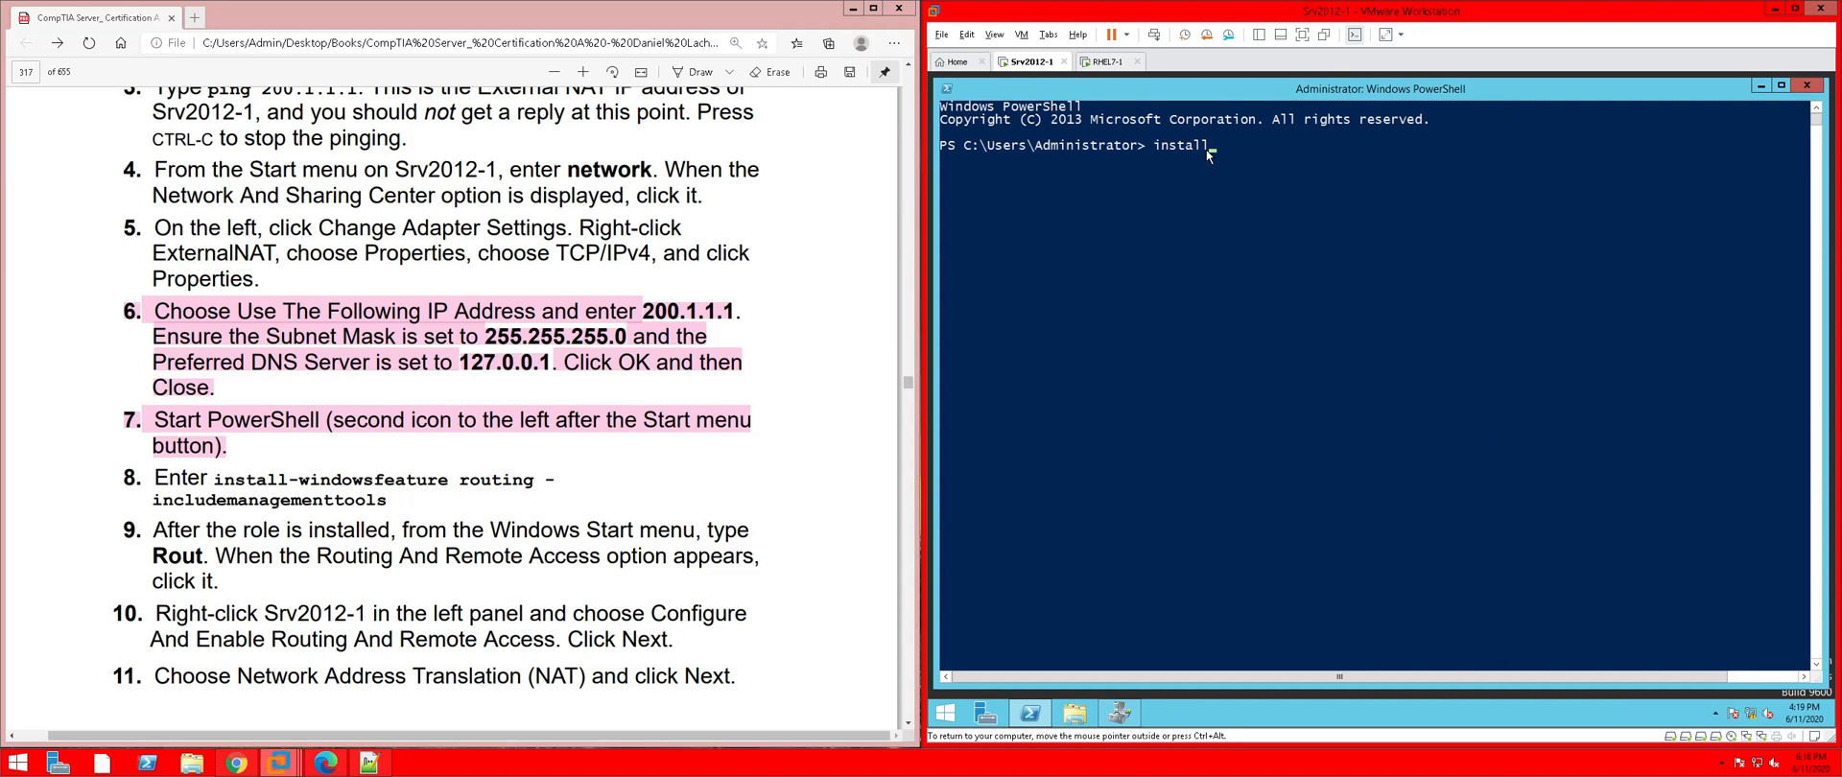
{"action": "type", "text": "-windosf"}
{"action": "key", "text": "Tab"}
{"action": "type", "text": "eout"}
{"action": "key", "text": "BackSpace"}
{"action": "key", "text": "BackSpace"}
{"action": "type", "text": "rou"}
{"action": "type", "text": "t"}
{"action": "type", "text": "ing"}
{"action": "type", "text": "Inclu"}
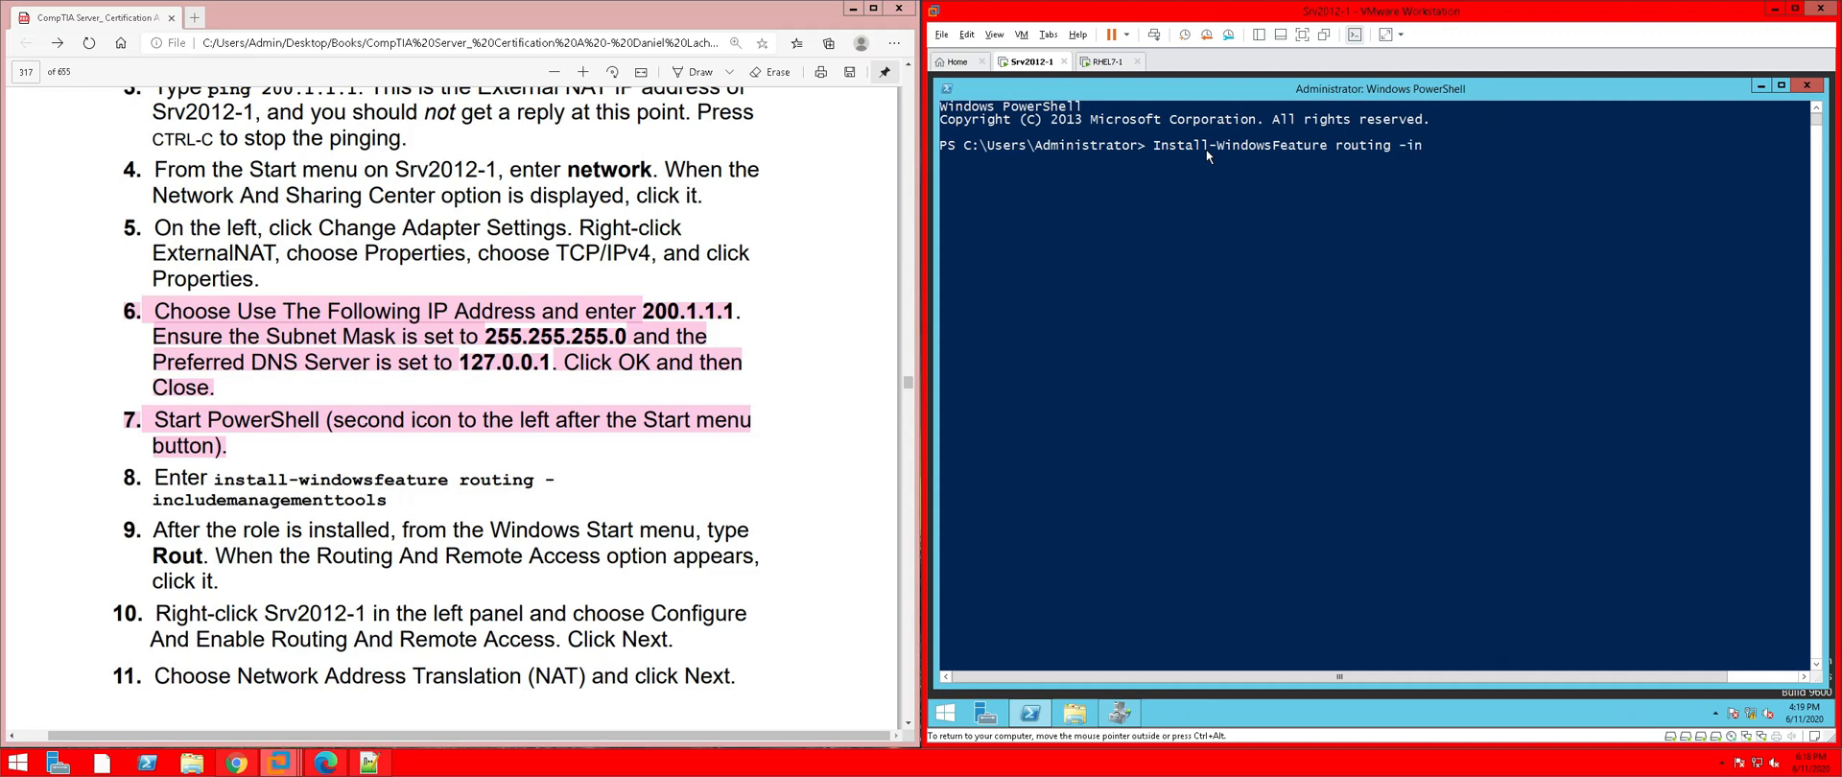
{"action": "key", "text": "Tab"}
{"action": "key", "text": "Tab"}
{"action": "key", "text": "Return"}
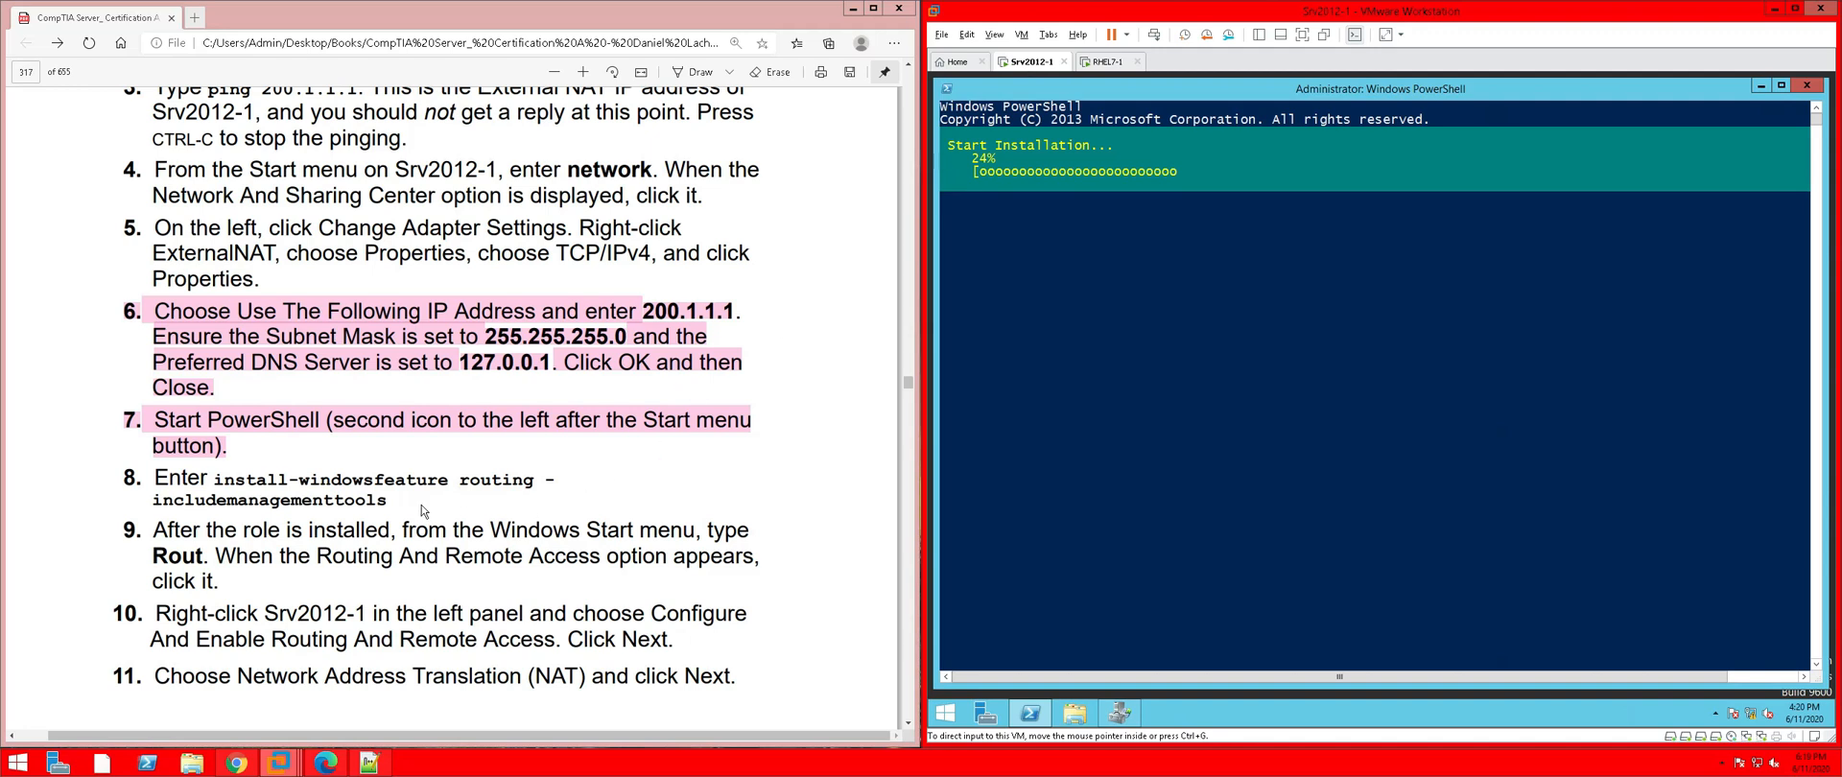
Highlight step 8 of the PDF guide in pink while the Routing install climbs to 92%
{"action": "left_click_drag", "start_coordinate": [389, 500], "coordinate": [125, 477]}
{"action": "right_click", "coordinate": [199, 477]}
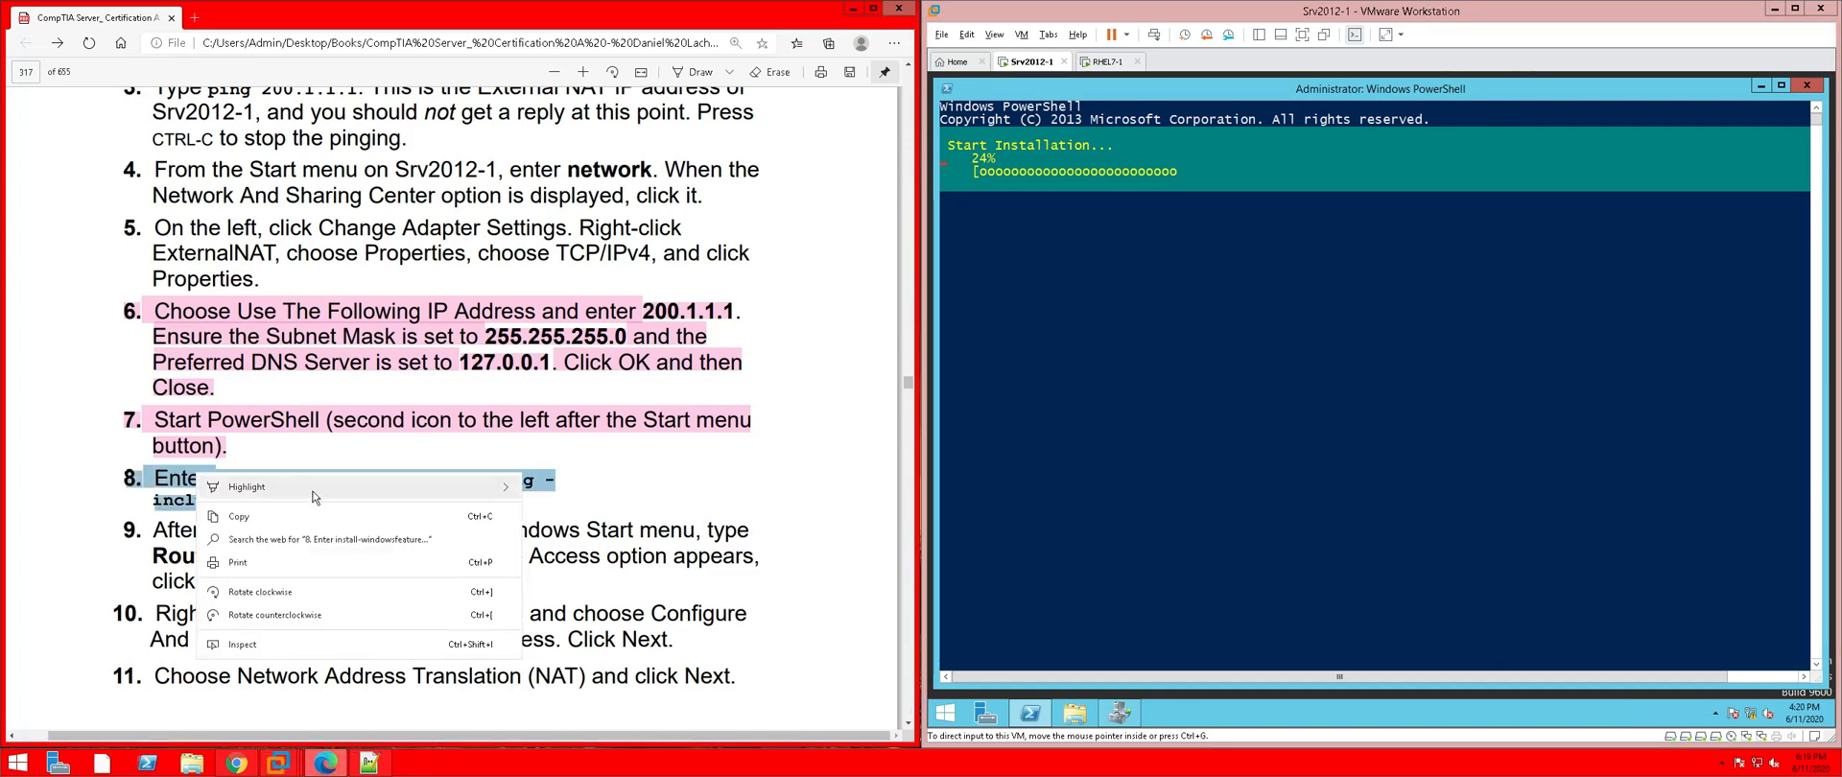
{"action": "mouse_move", "coordinate": [451, 489]}
{"action": "left_click", "coordinate": [559, 556]}
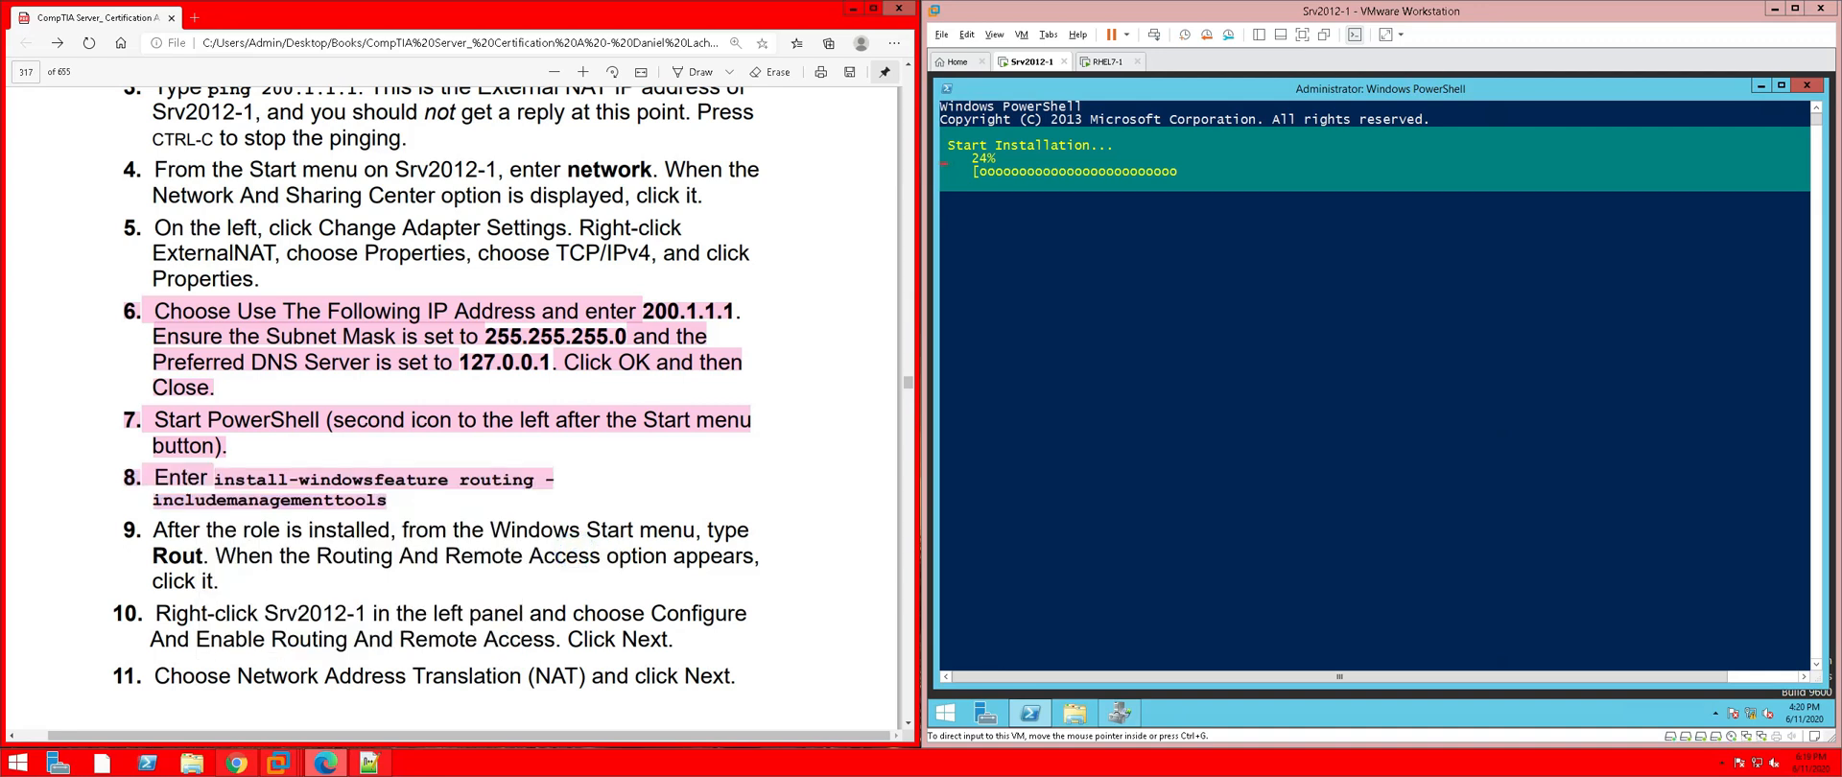
{"action": "scroll", "coordinate": [436, 389], "scroll_direction": "down", "scroll_amount": 1}
{"action": "scroll", "coordinate": [436, 389], "scroll_direction": "down", "scroll_amount": 2}
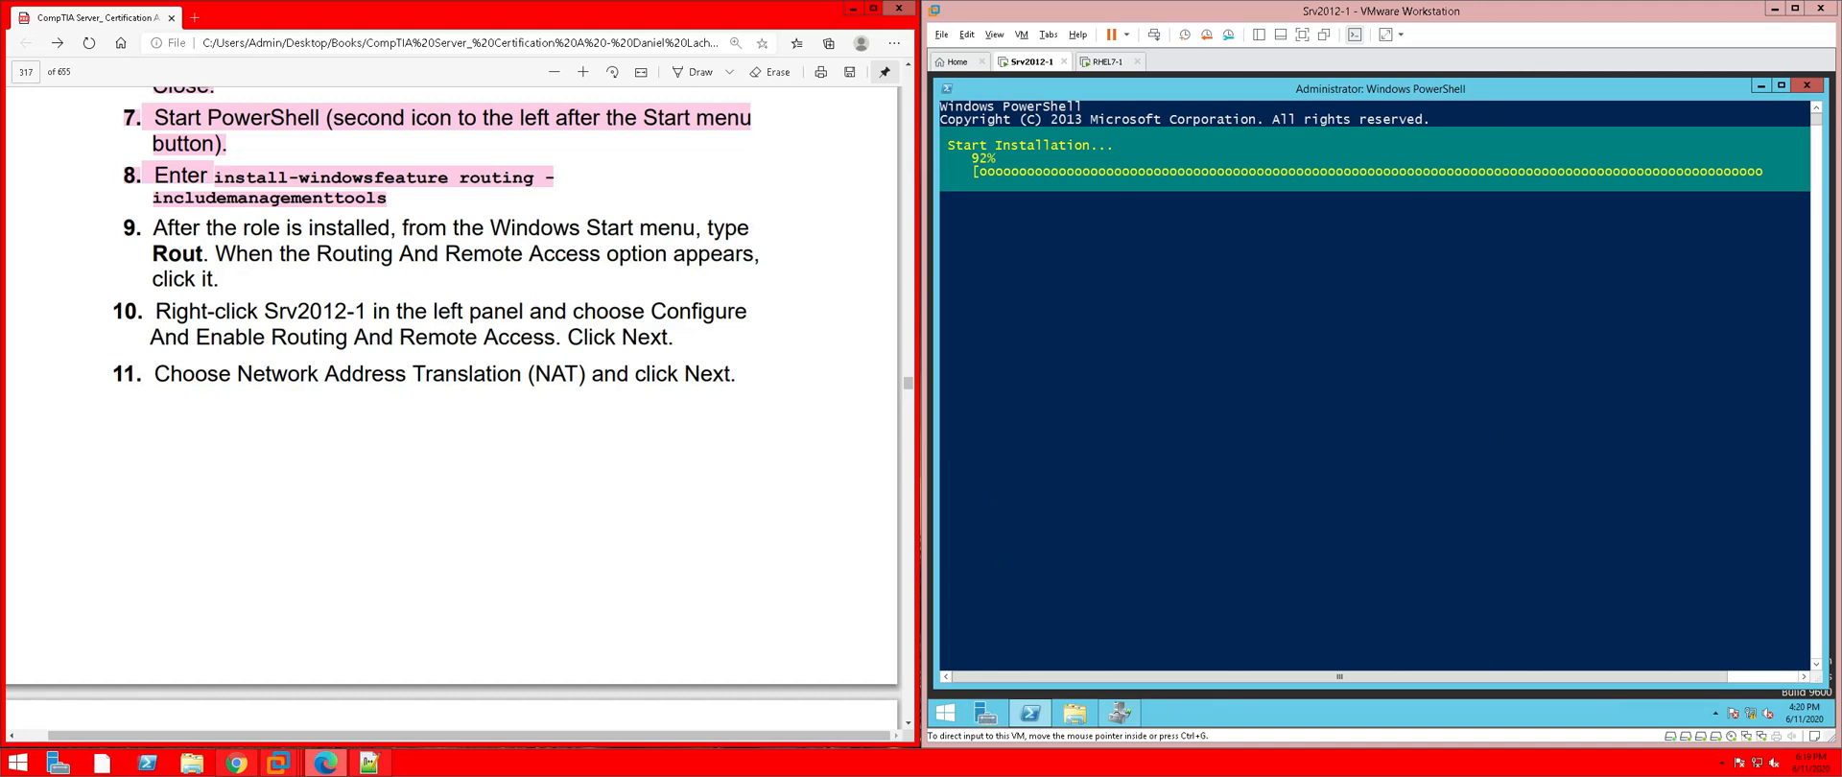
{"action": "scroll", "coordinate": [451, 384], "scroll_direction": "down", "scroll_amount": 5}
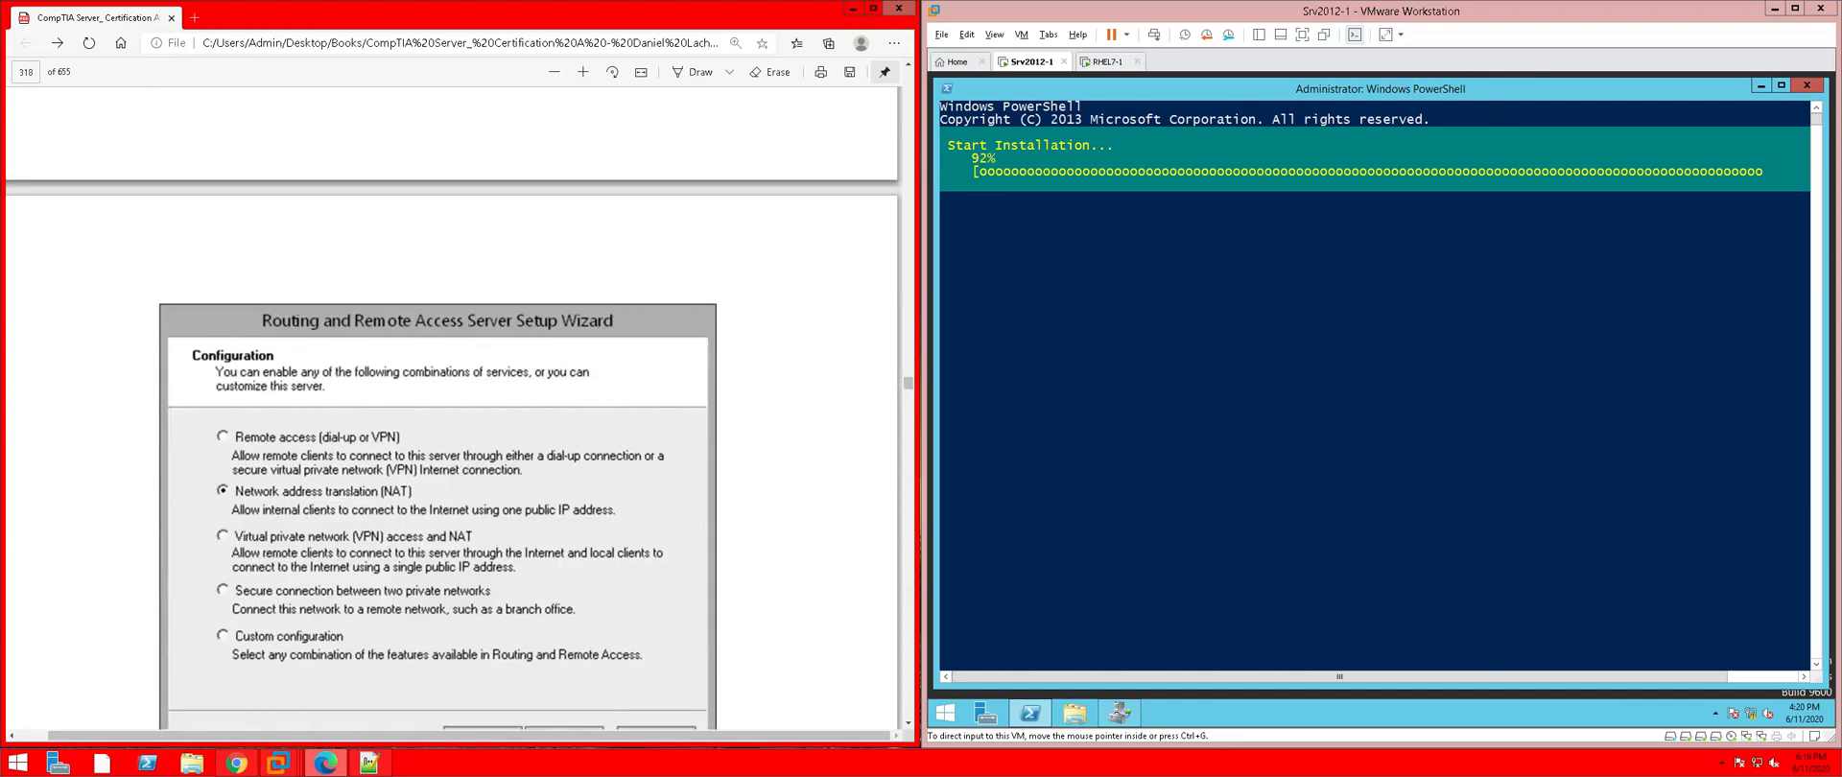
{"action": "scroll", "coordinate": [451, 403], "scroll_direction": "up", "scroll_amount": 4}
{"action": "scroll", "coordinate": [451, 384], "scroll_direction": "up", "scroll_amount": 1}
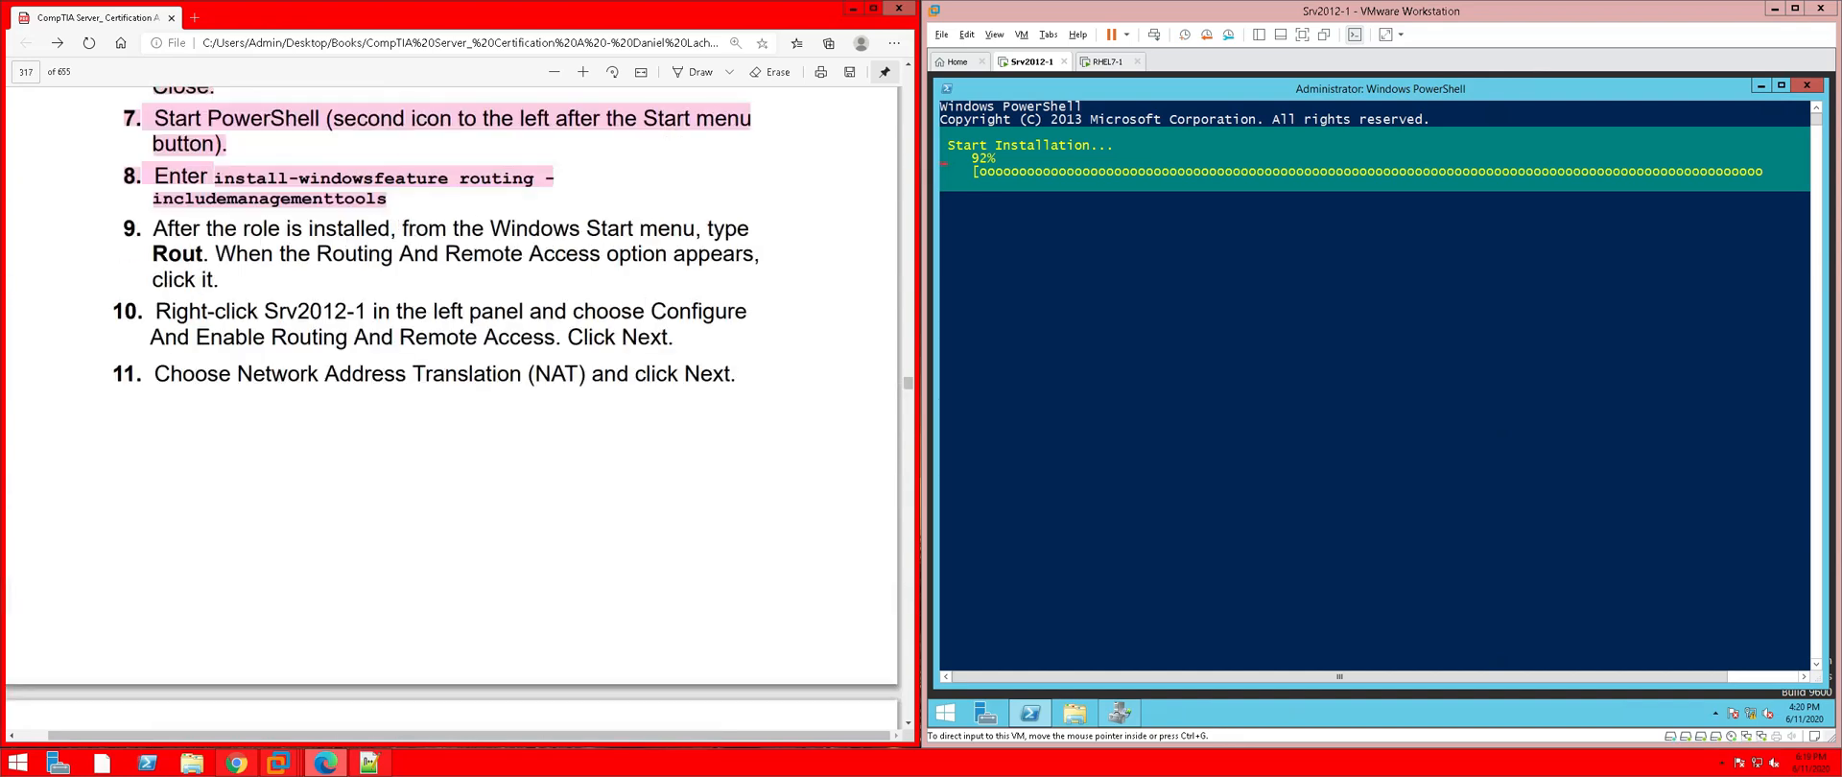
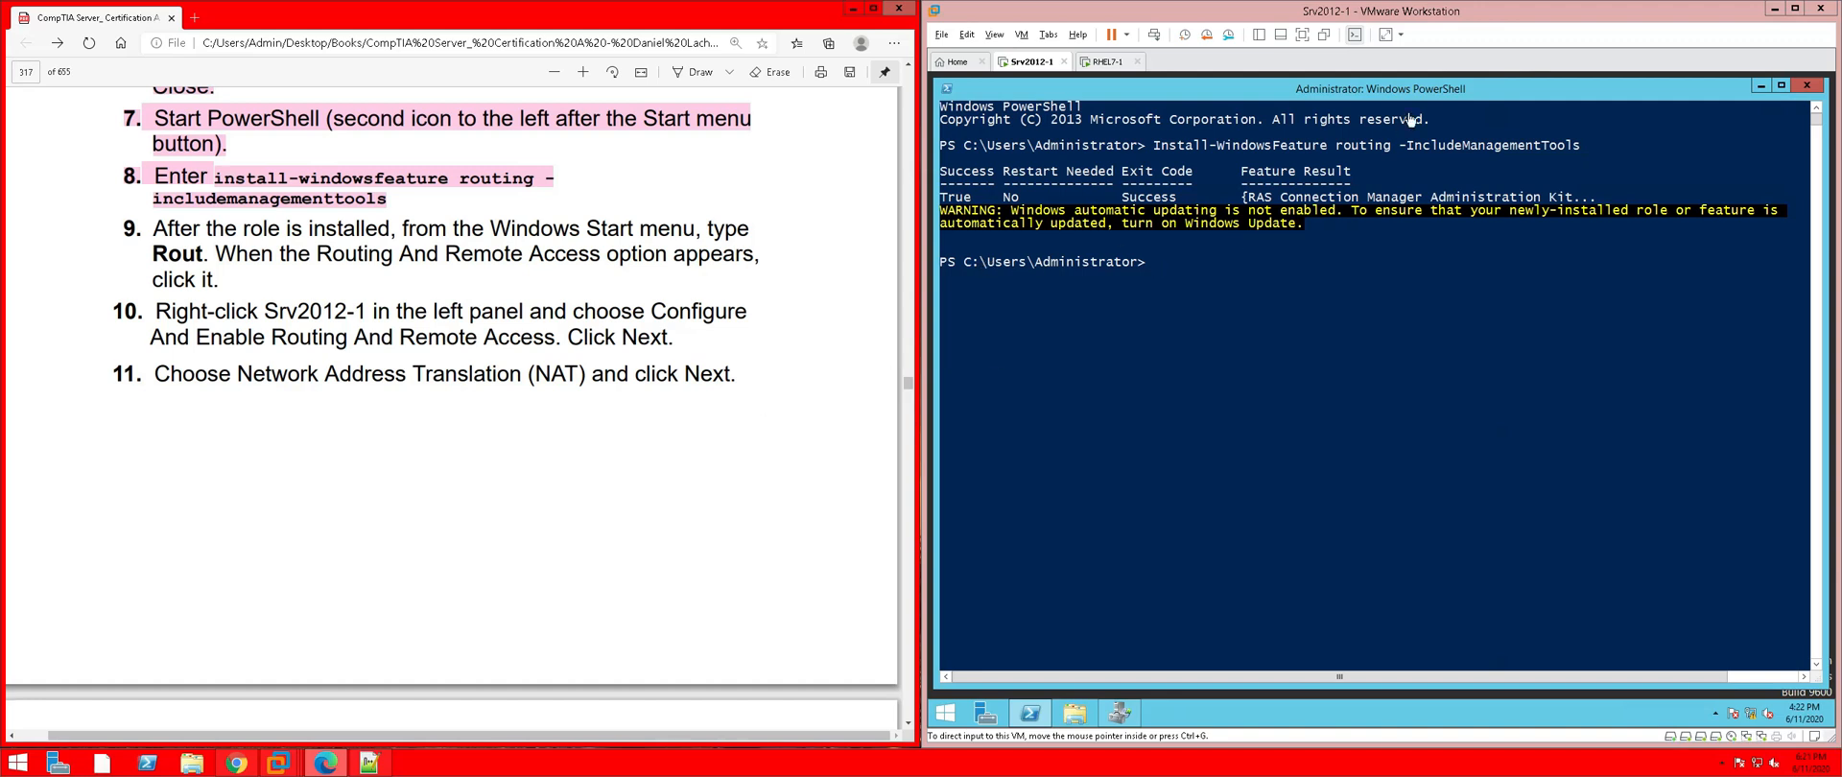
Run exit to close Srv2012-1's PowerShell, then bring up the Windows Server Start screen
{"action": "left_click", "coordinate": [1790, 90]}
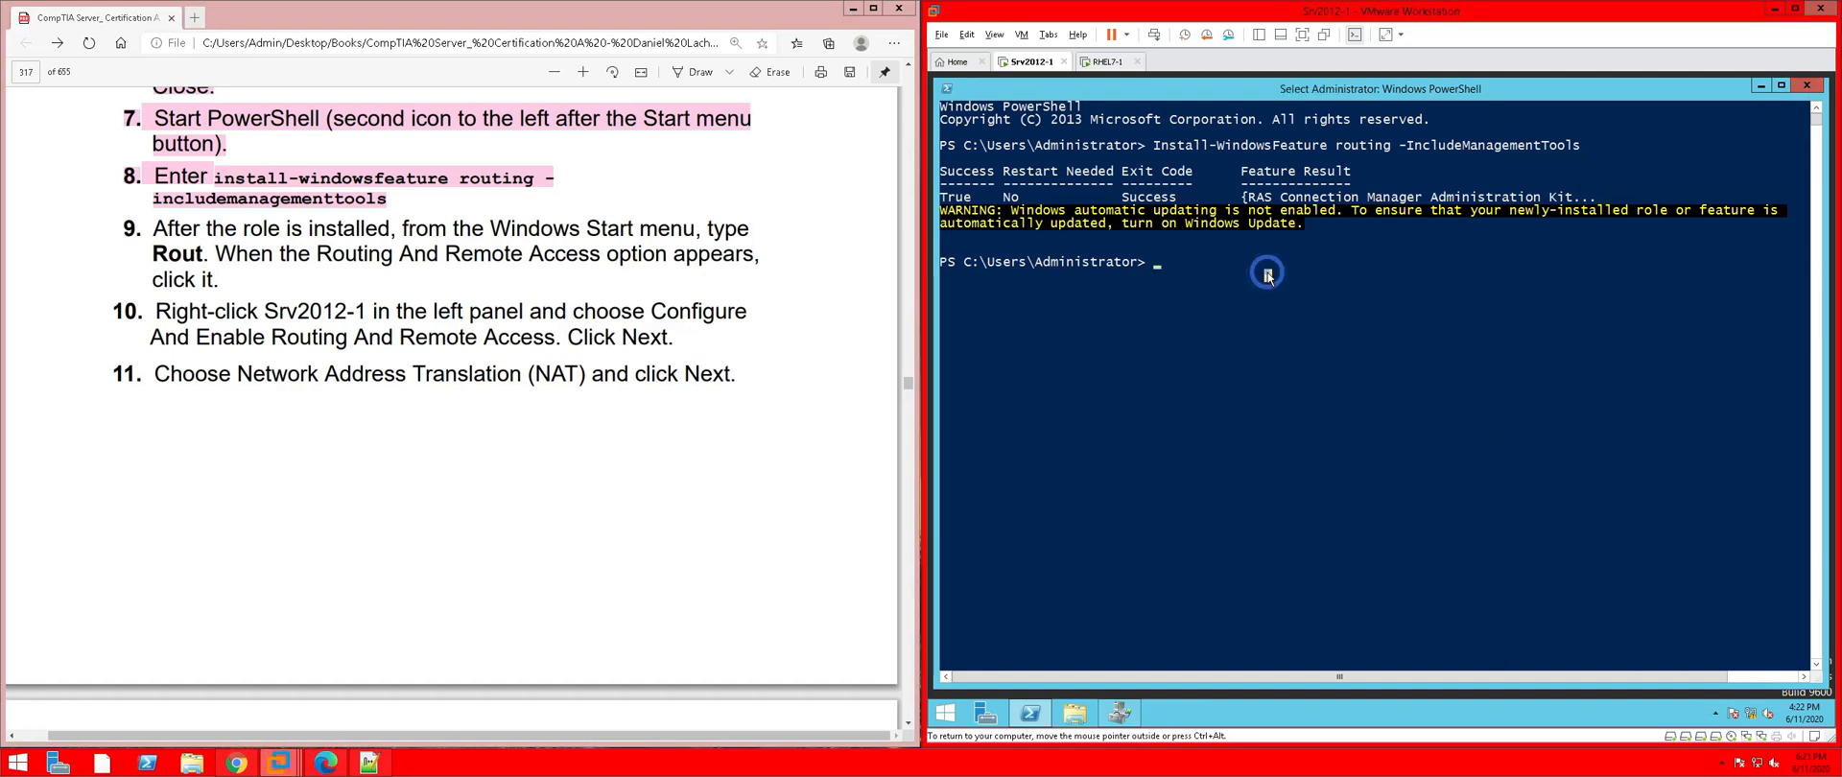
{"action": "type", "text": "we"}
{"action": "key", "text": "BackSpace"}
{"action": "type", "text": "exit"}
{"action": "key", "text": "Return"}
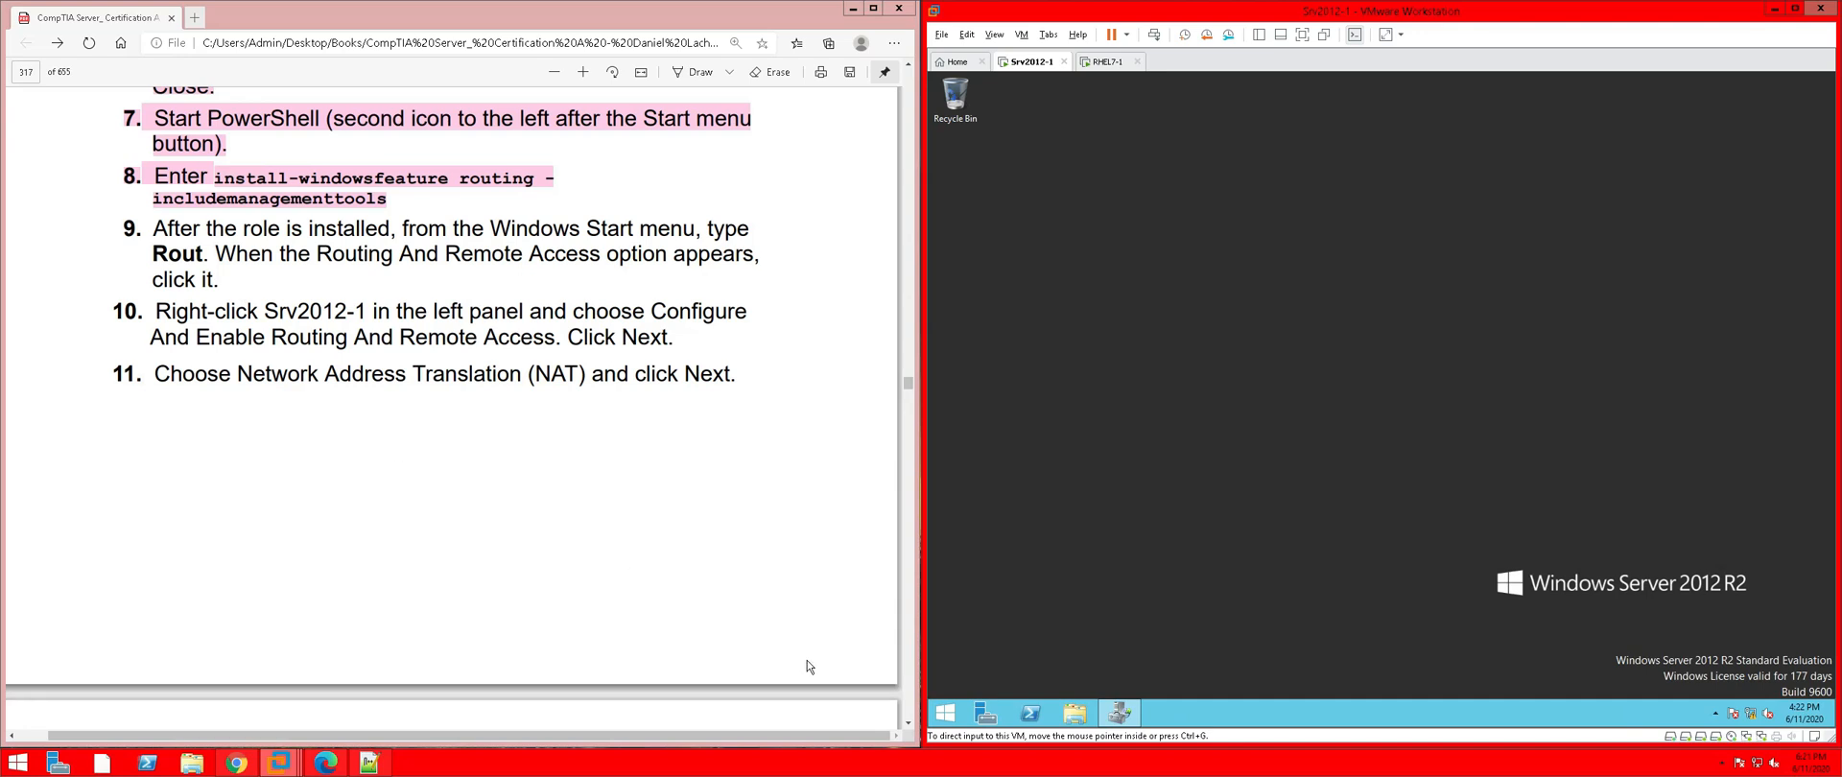
{"action": "left_click", "coordinate": [943, 712]}
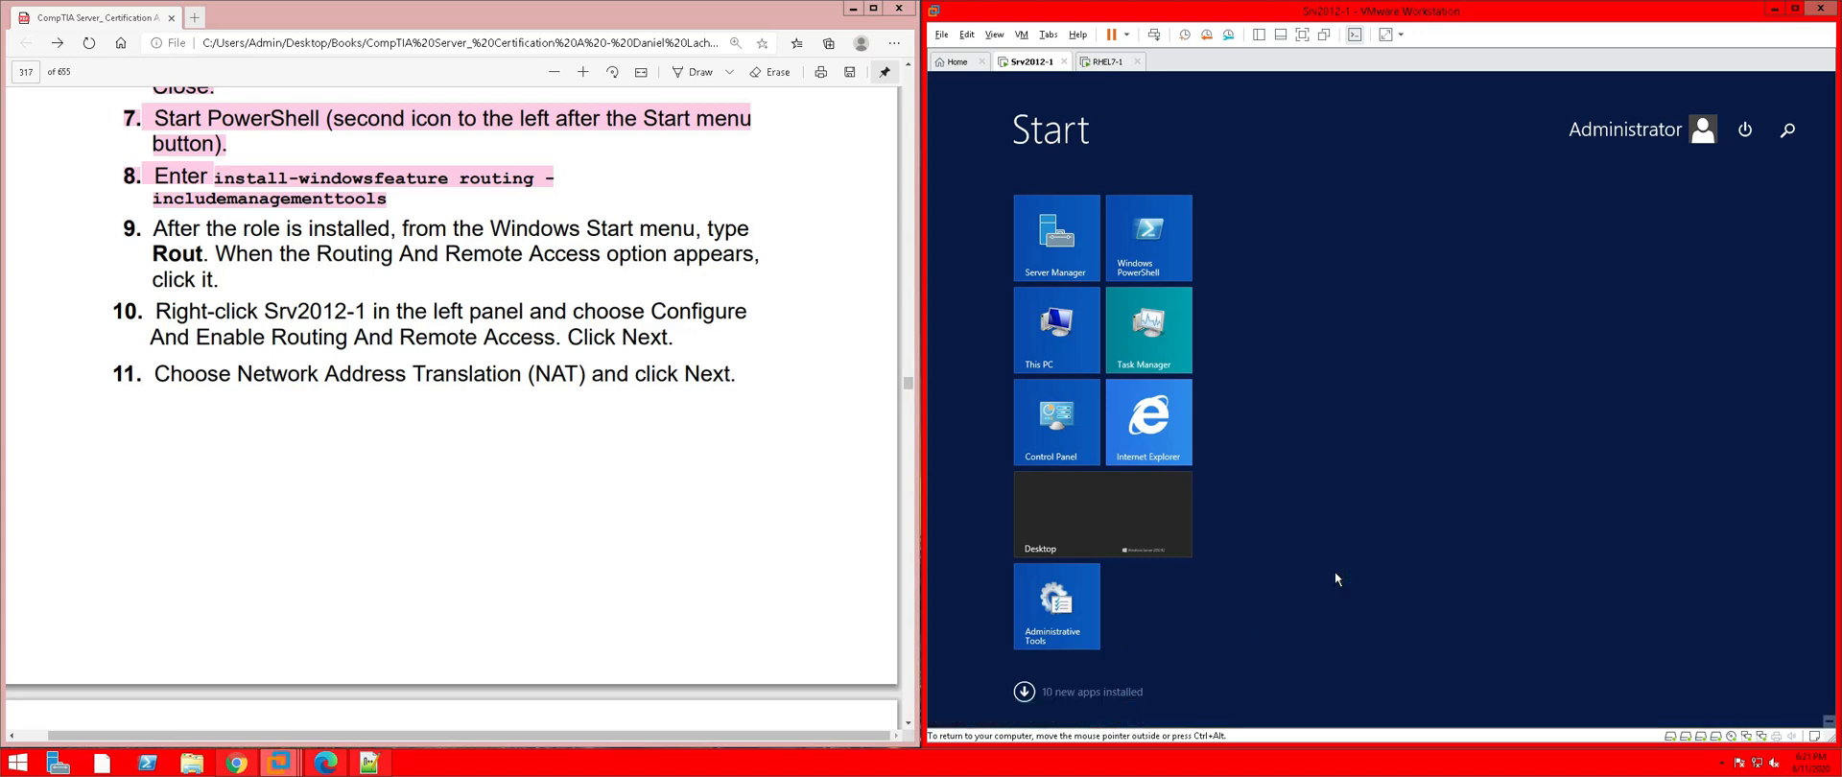
Launch Routing and Remote Access from a 'rou' Start search and highlight guide step 9 in pink
{"action": "type", "text": "routing and Remote Access"}
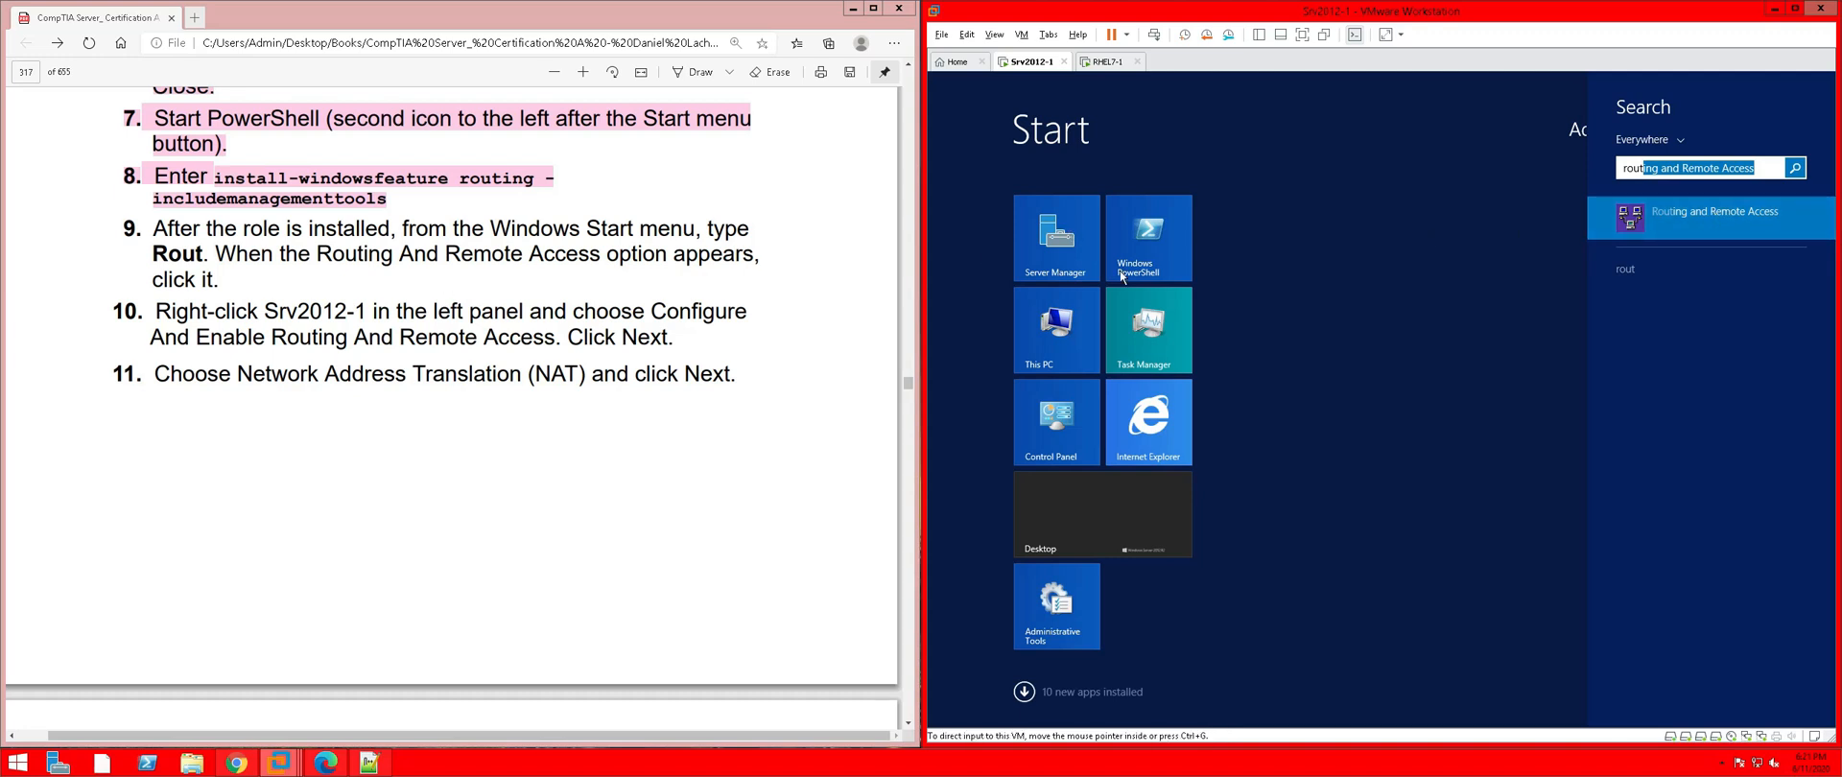
{"action": "left_click", "coordinate": [1639, 229]}
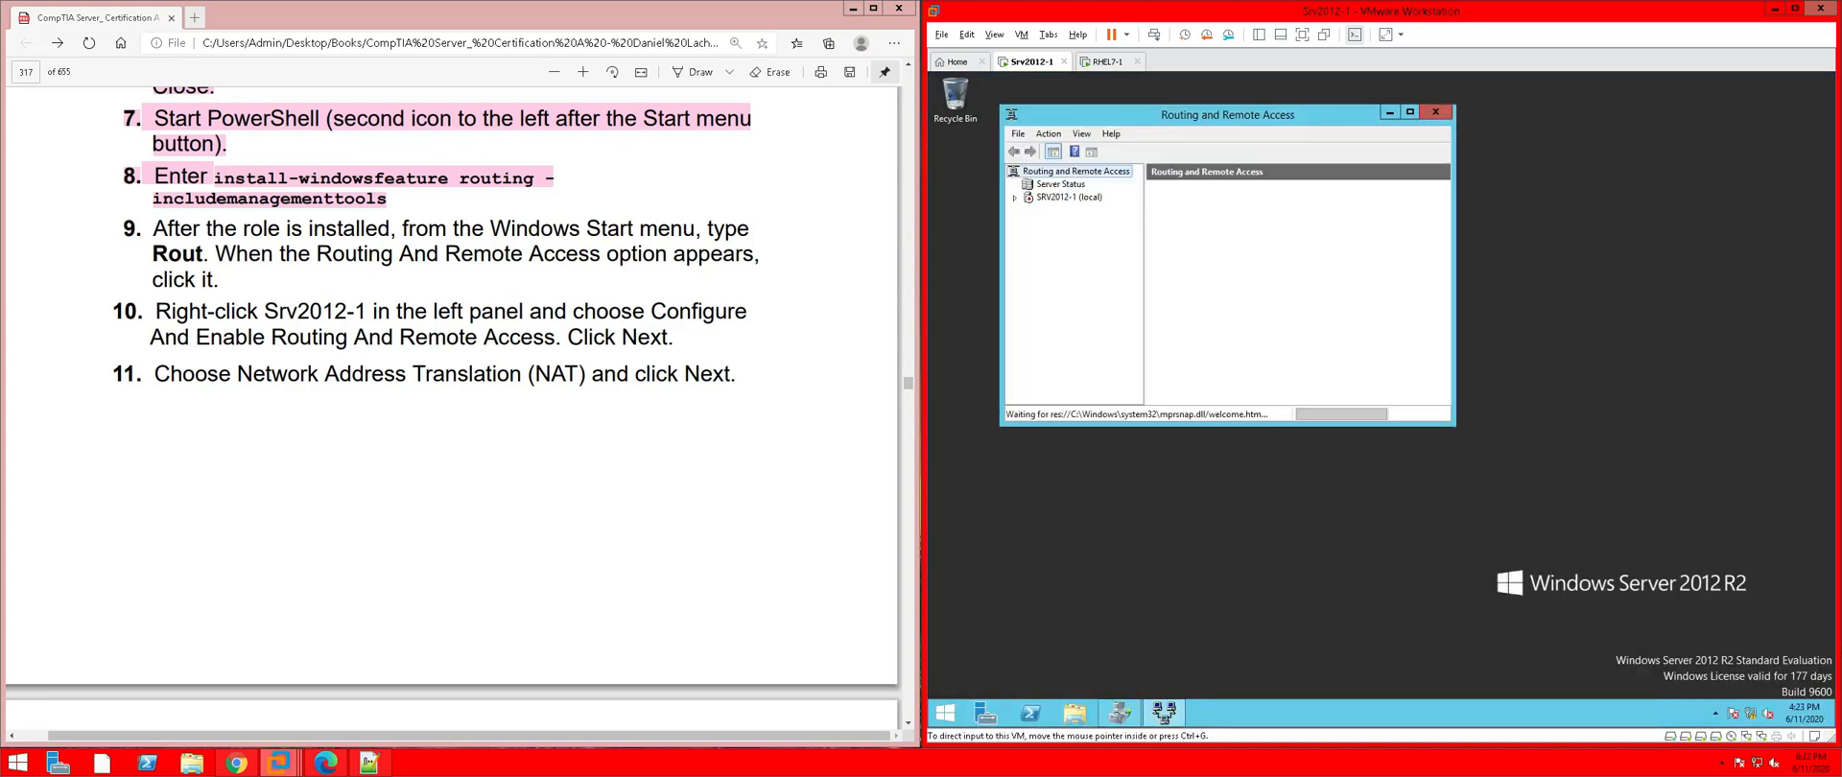
{"action": "left_click", "coordinate": [231, 278]}
{"action": "left_click_drag", "start_coordinate": [230, 279], "coordinate": [125, 227]}
{"action": "right_click", "coordinate": [221, 231]}
{"action": "mouse_move", "coordinate": [383, 240]}
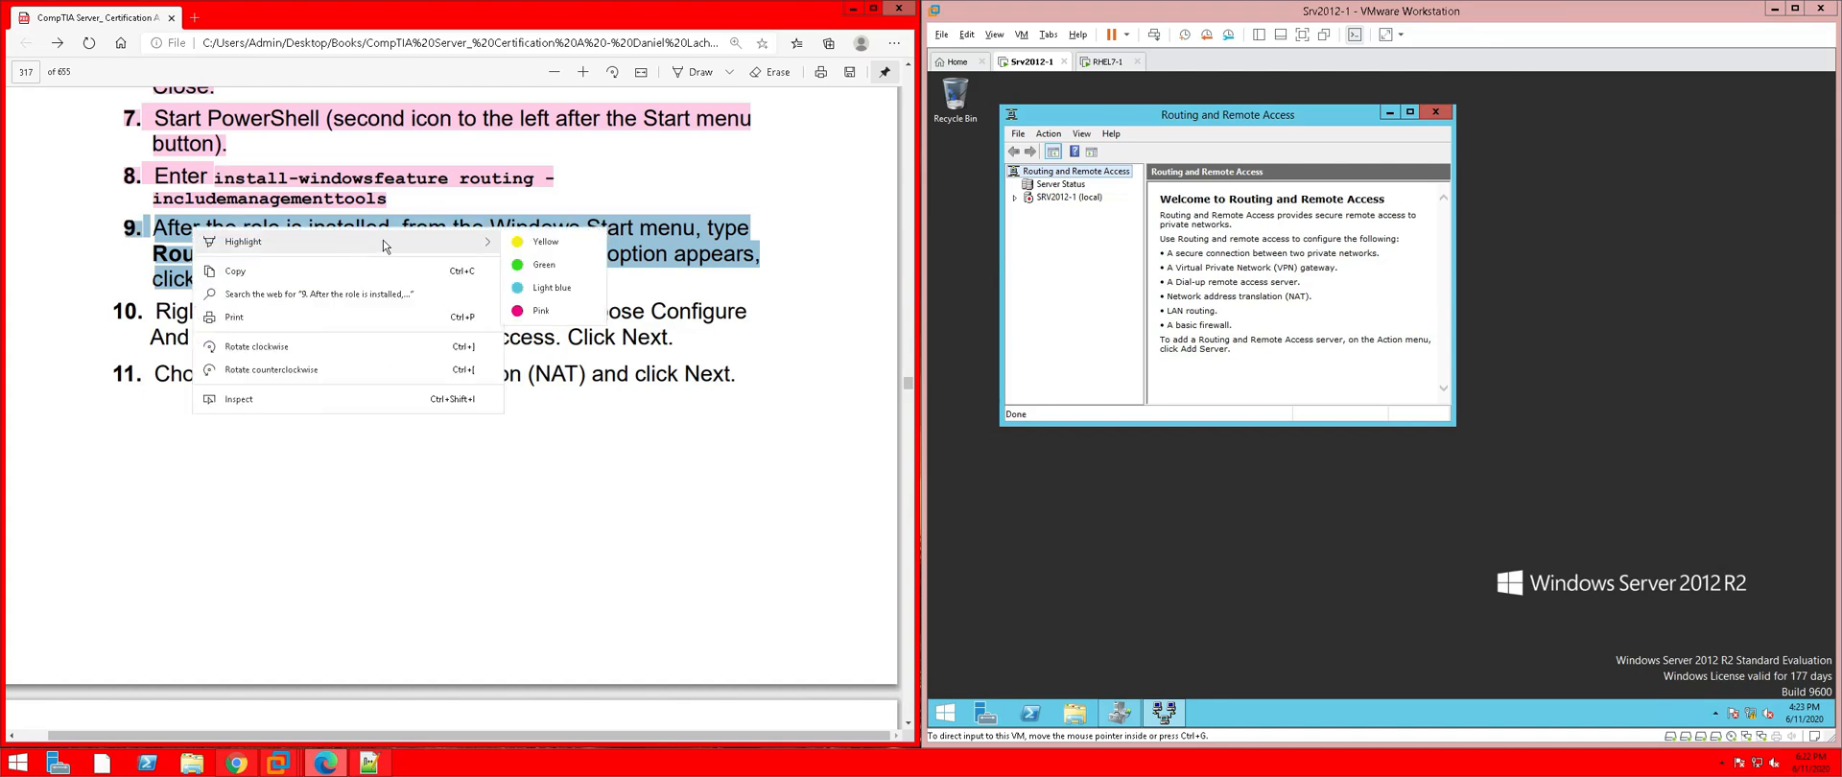
{"action": "left_click", "coordinate": [554, 317]}
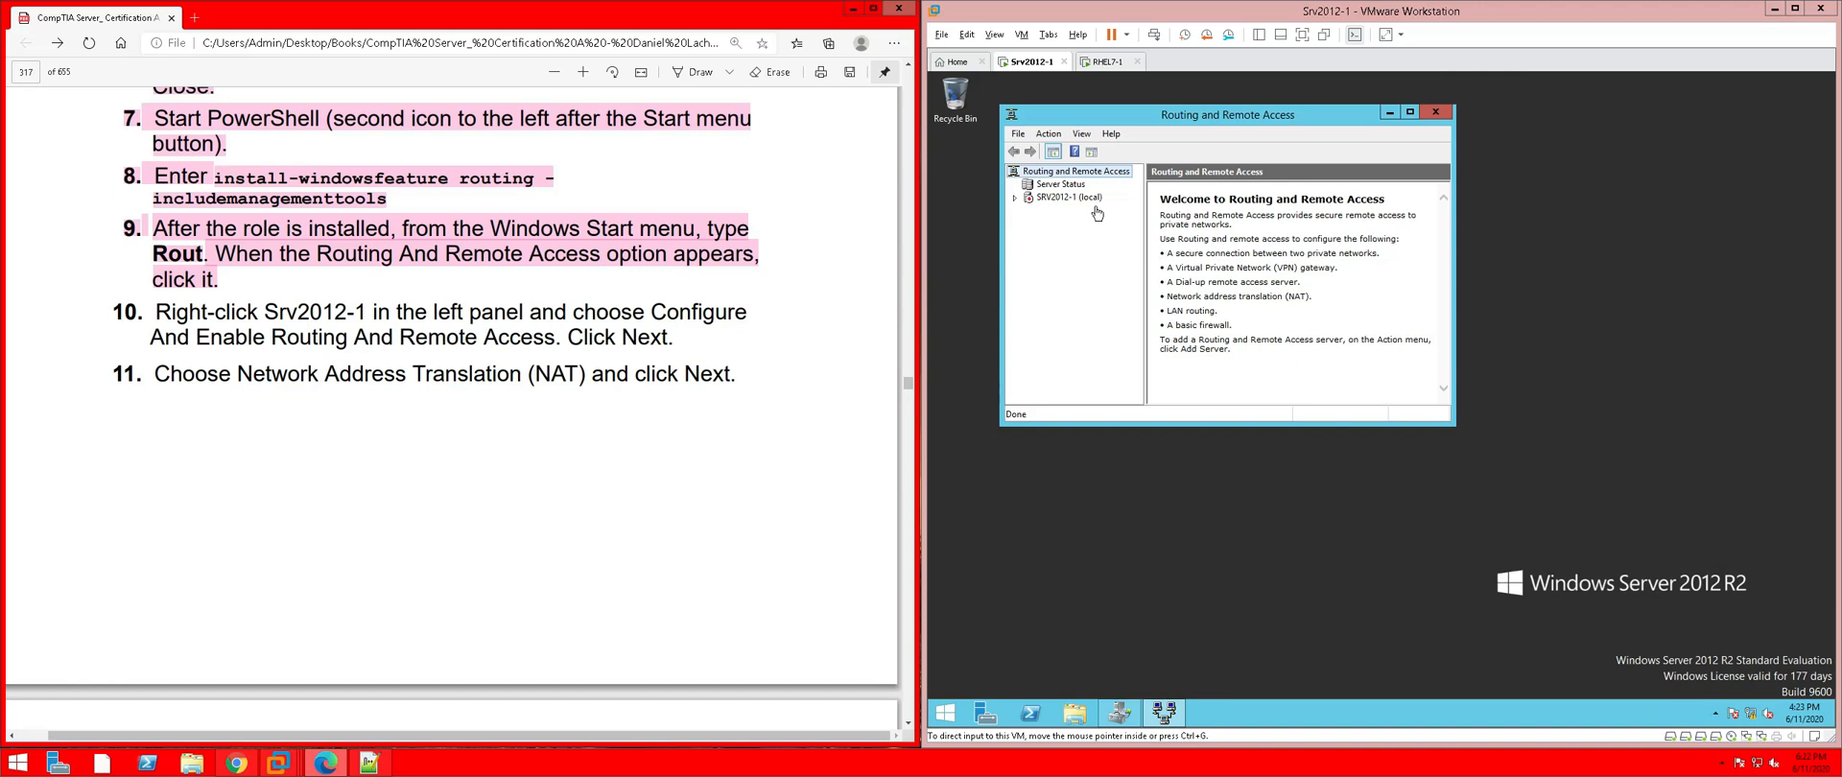
Start Configure and Enable Routing and Remote Access on SRV2012-1; highlight guide step 10 pink
{"action": "right_click", "coordinate": [1036, 204]}
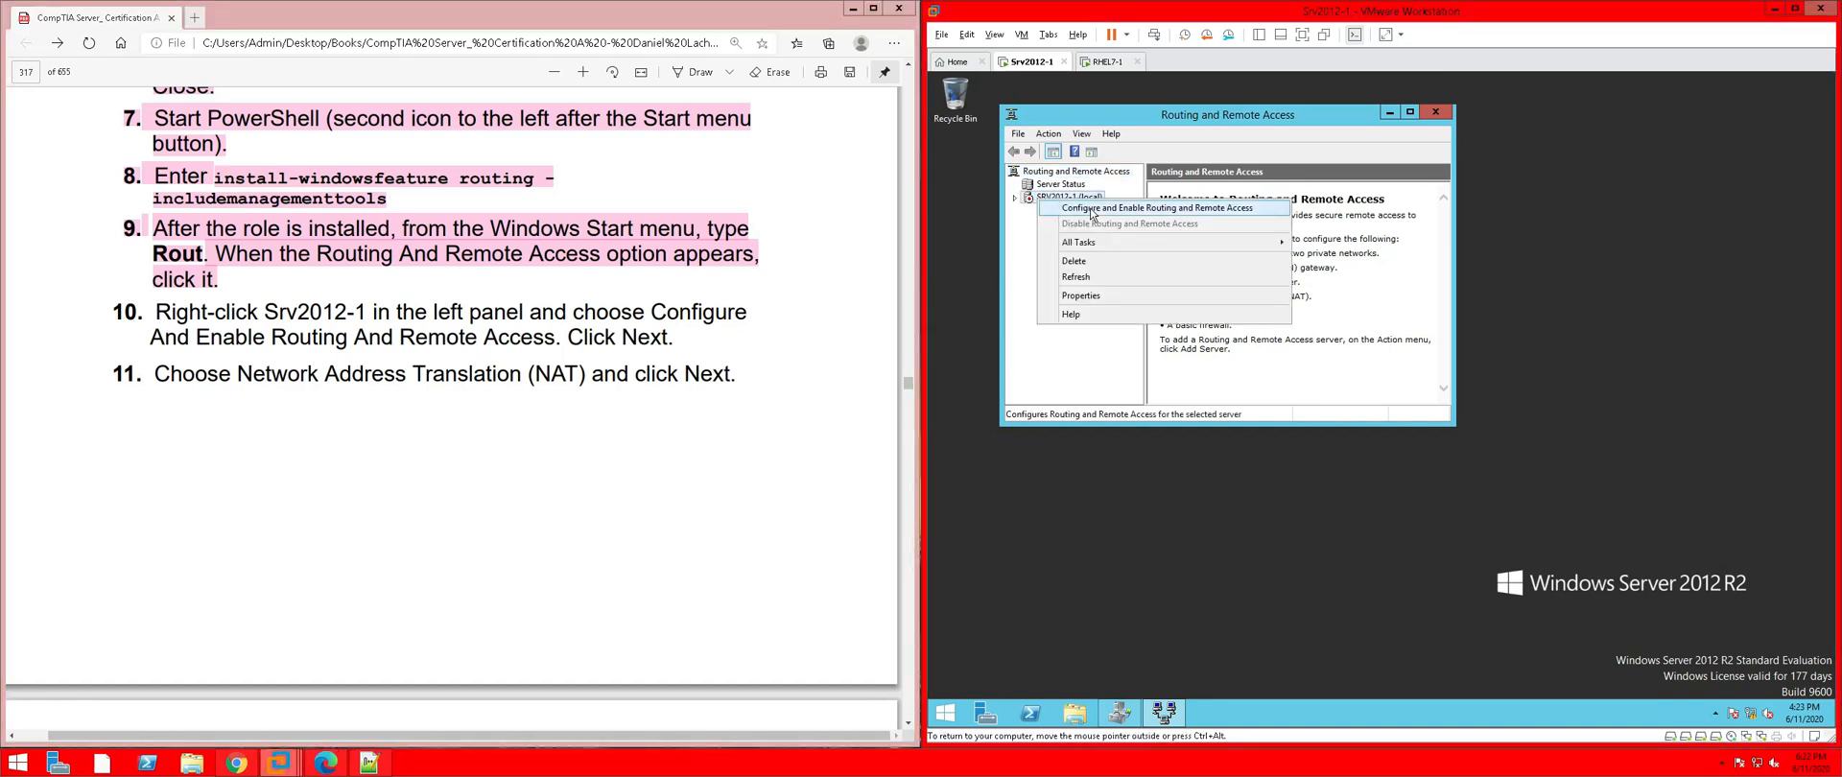
{"action": "left_click", "coordinate": [1177, 213]}
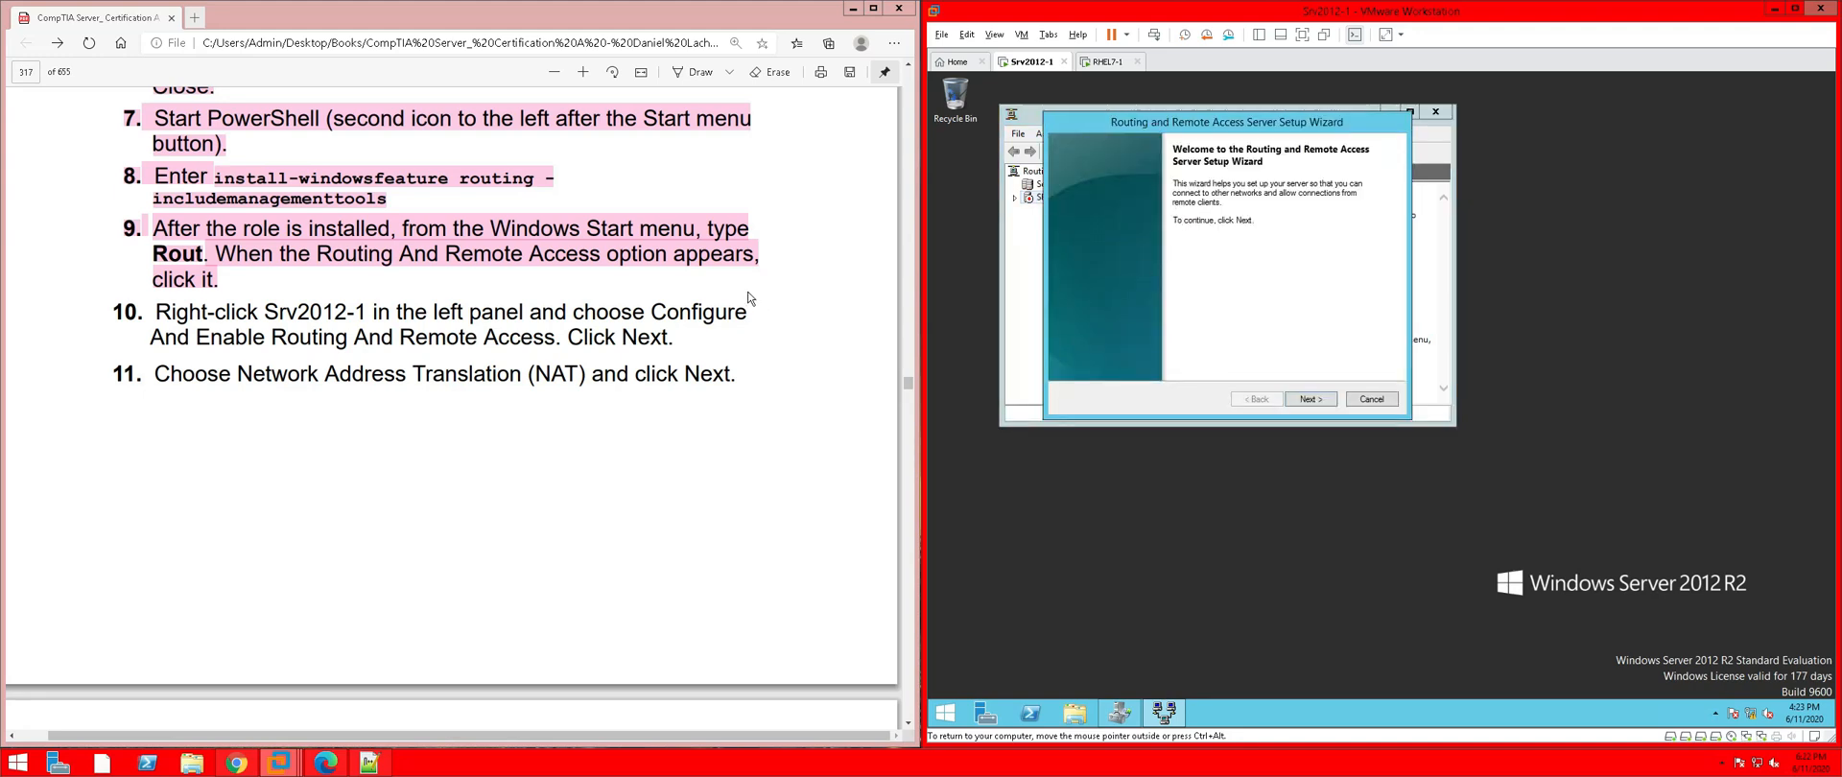
{"action": "left_click_drag", "start_coordinate": [696, 341], "coordinate": [115, 310]}
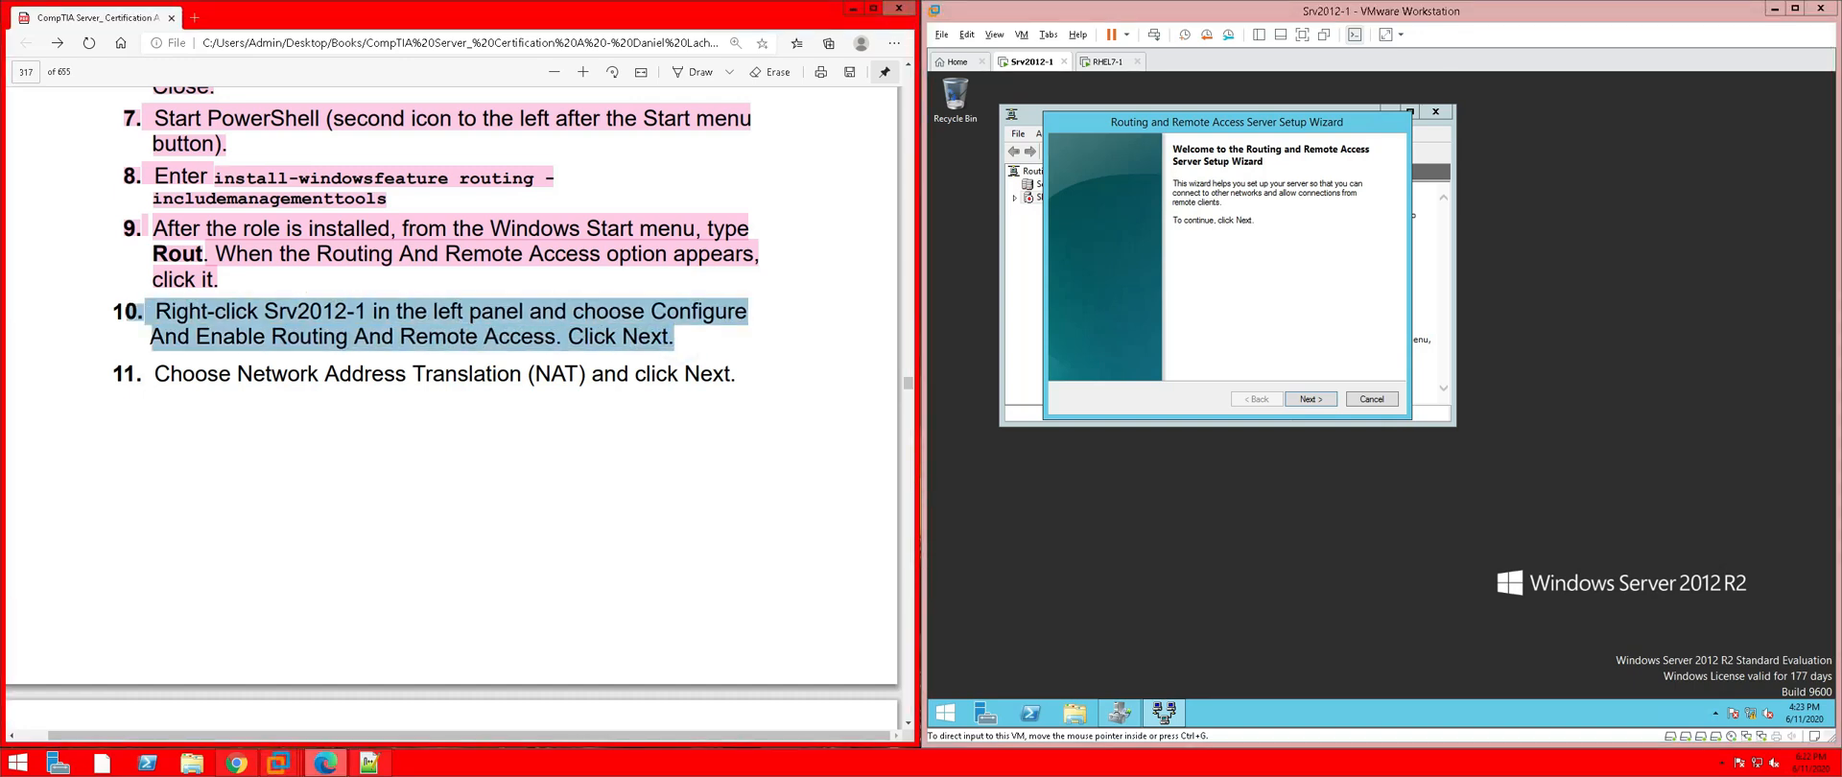
{"action": "right_click", "coordinate": [178, 319]}
{"action": "mouse_move", "coordinate": [383, 332]}
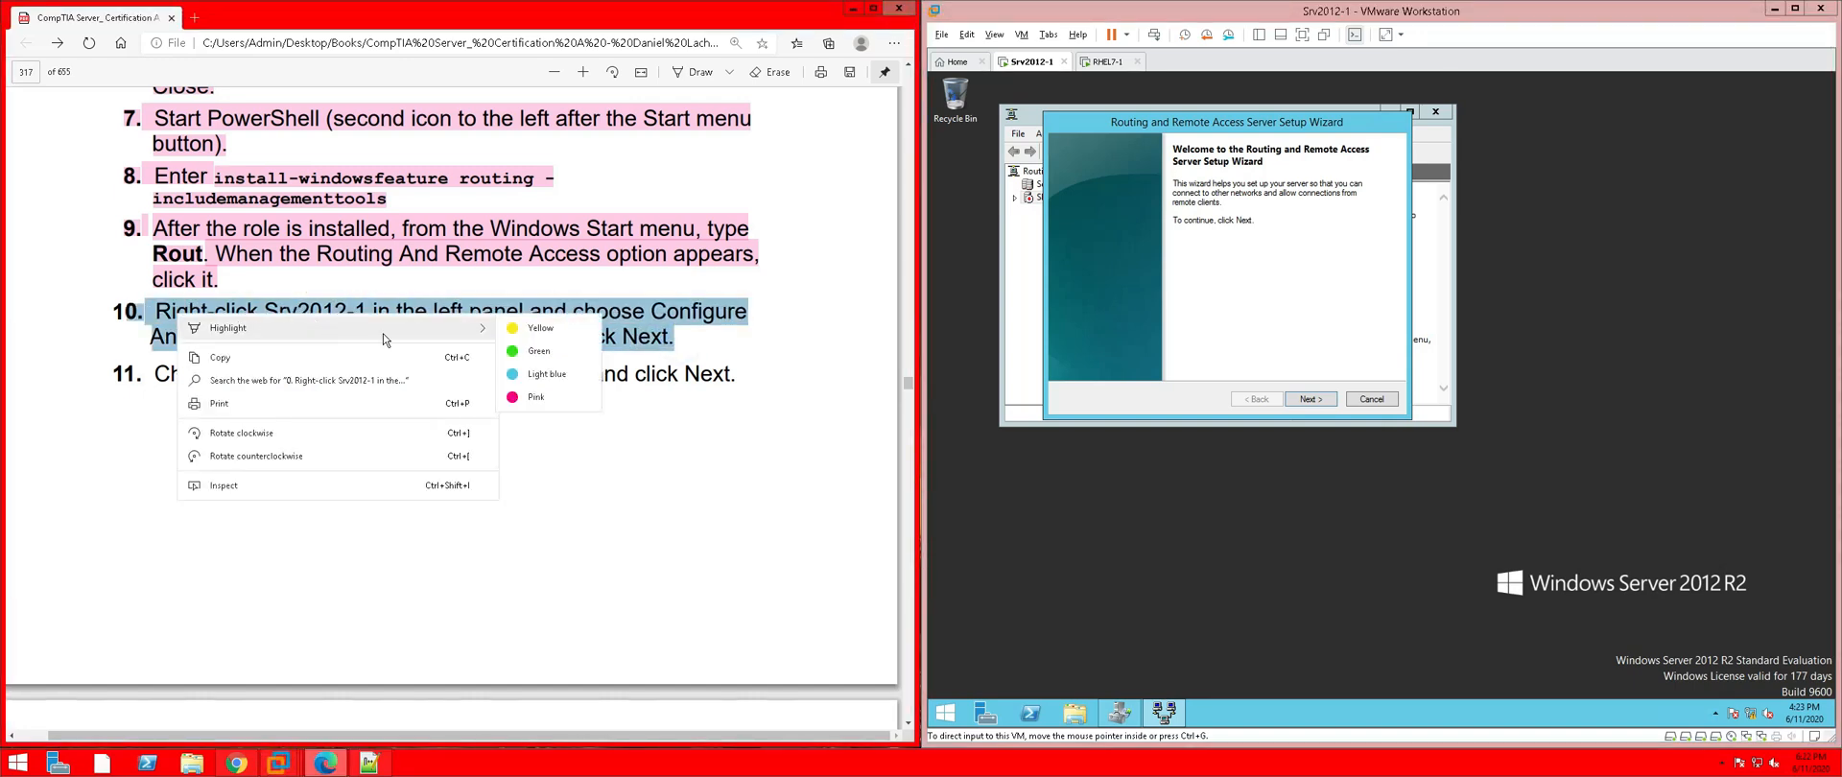
{"action": "left_click", "coordinate": [535, 397]}
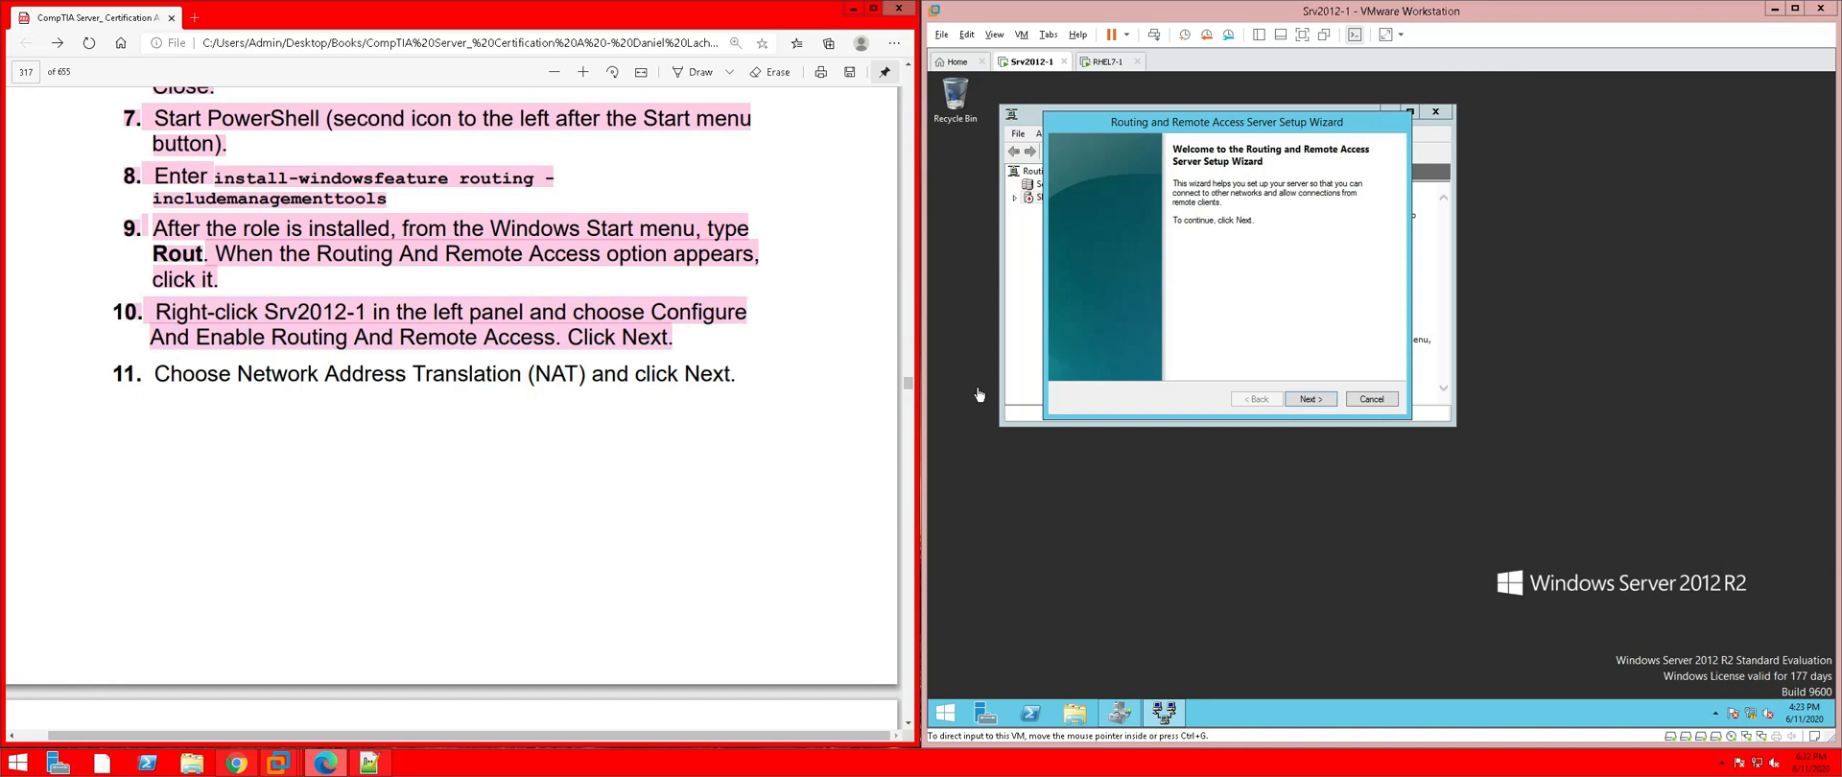
Move past the wizard's welcome page and choose Network address translation (NAT)
{"action": "left_click", "coordinate": [1315, 402]}
{"action": "left_click", "coordinate": [1315, 400]}
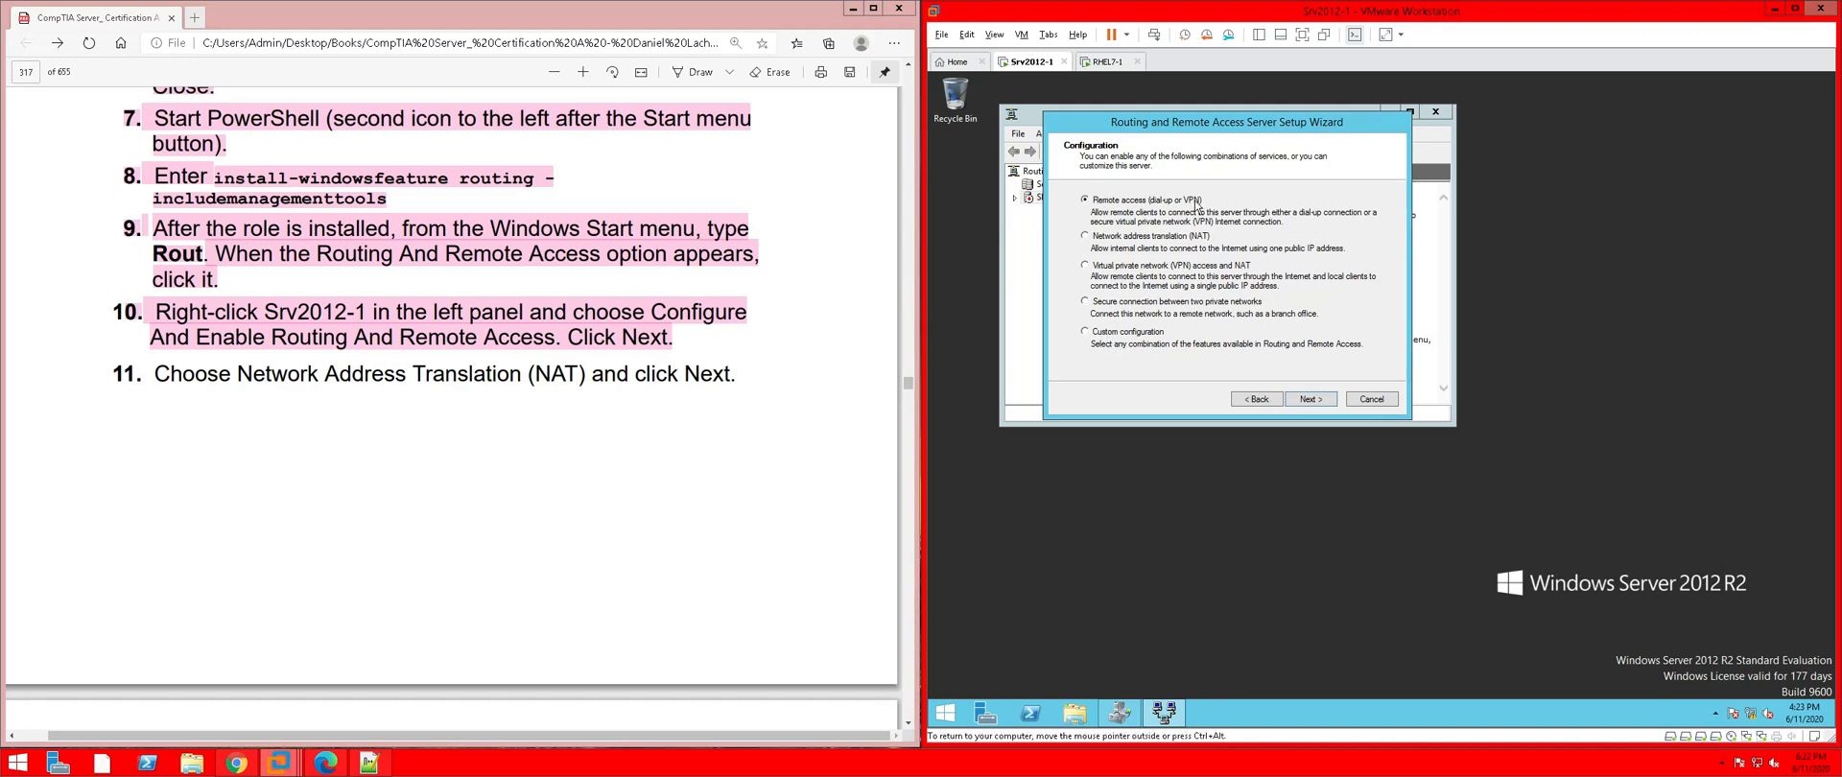
{"action": "left_click", "coordinate": [1085, 236]}
Advance to the NAT Internet Connection page and highlight guide step 11 in pink
{"action": "left_click", "coordinate": [1324, 403]}
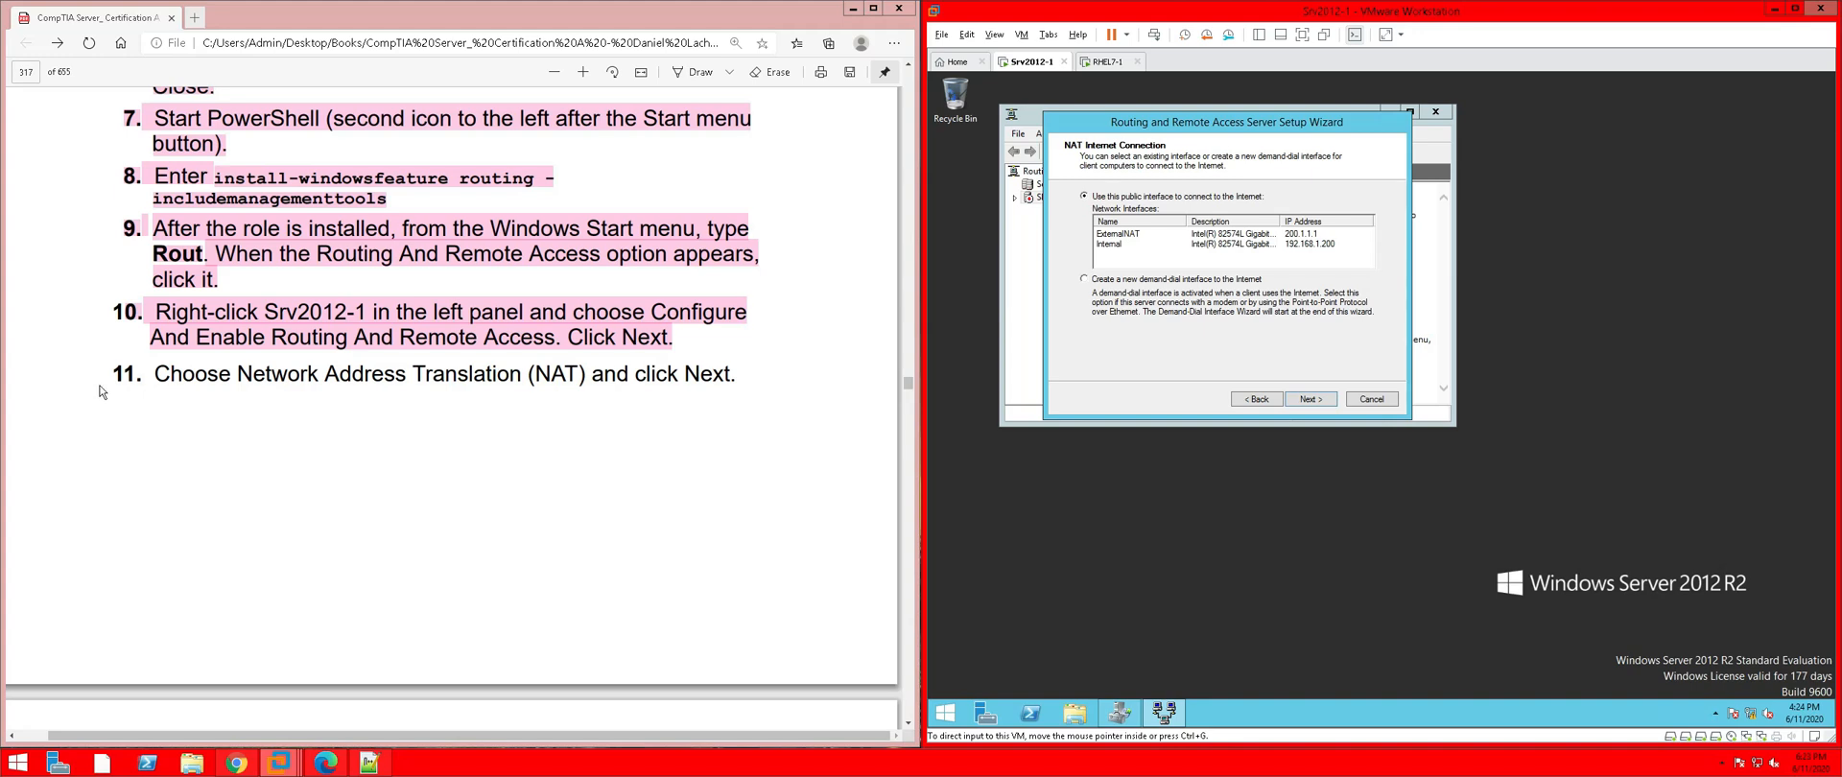
{"action": "left_click_drag", "start_coordinate": [107, 376], "coordinate": [737, 376]}
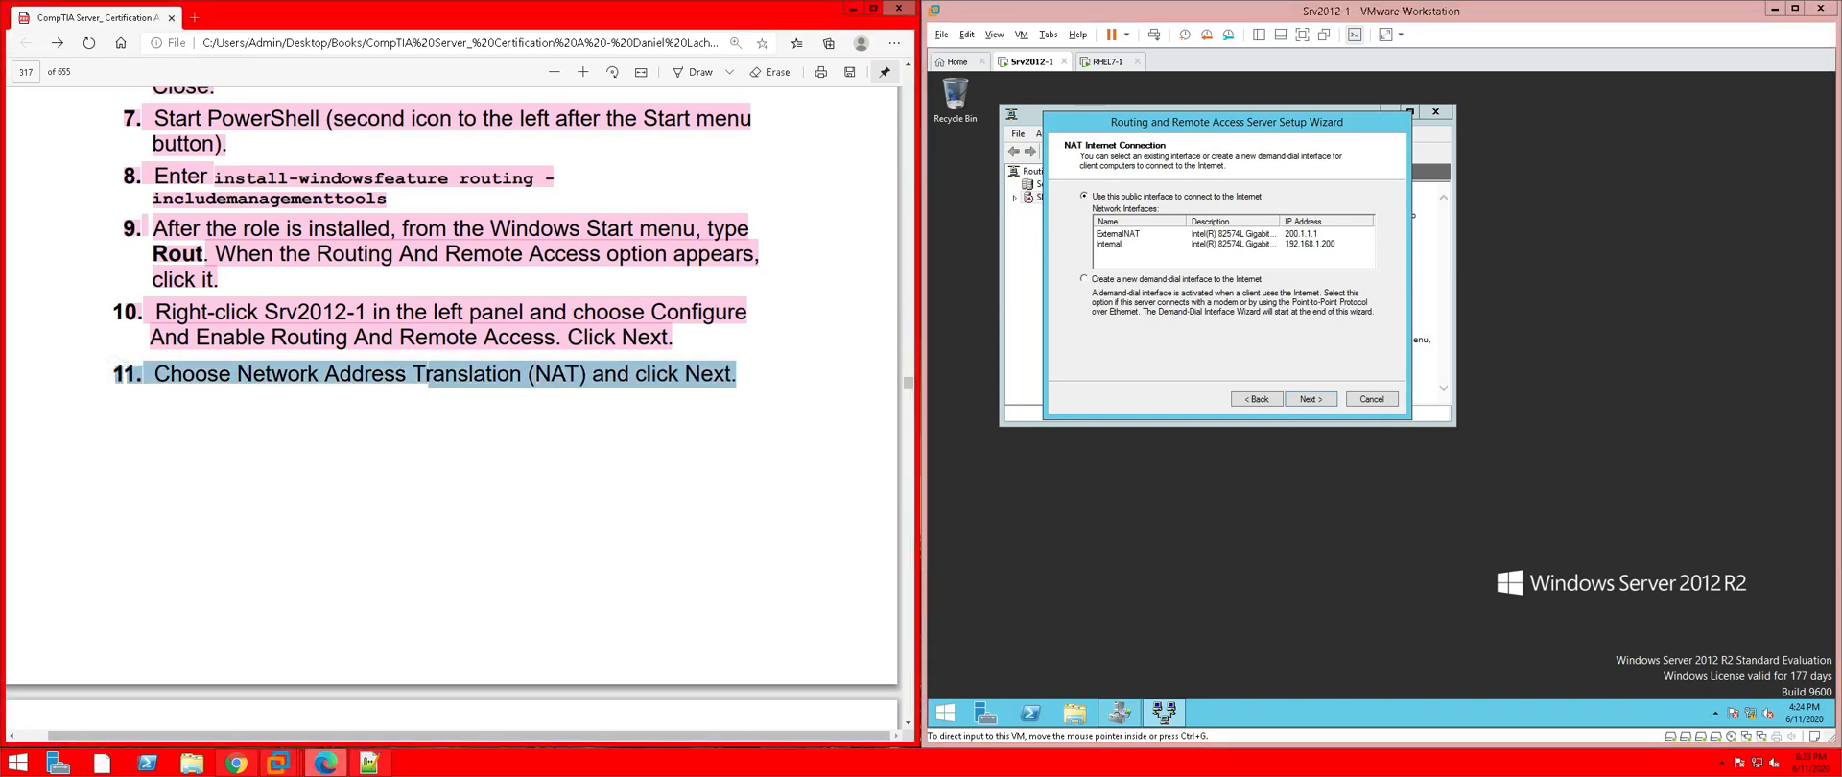
{"action": "right_click", "coordinate": [711, 381]}
{"action": "mouse_move", "coordinate": [831, 395]}
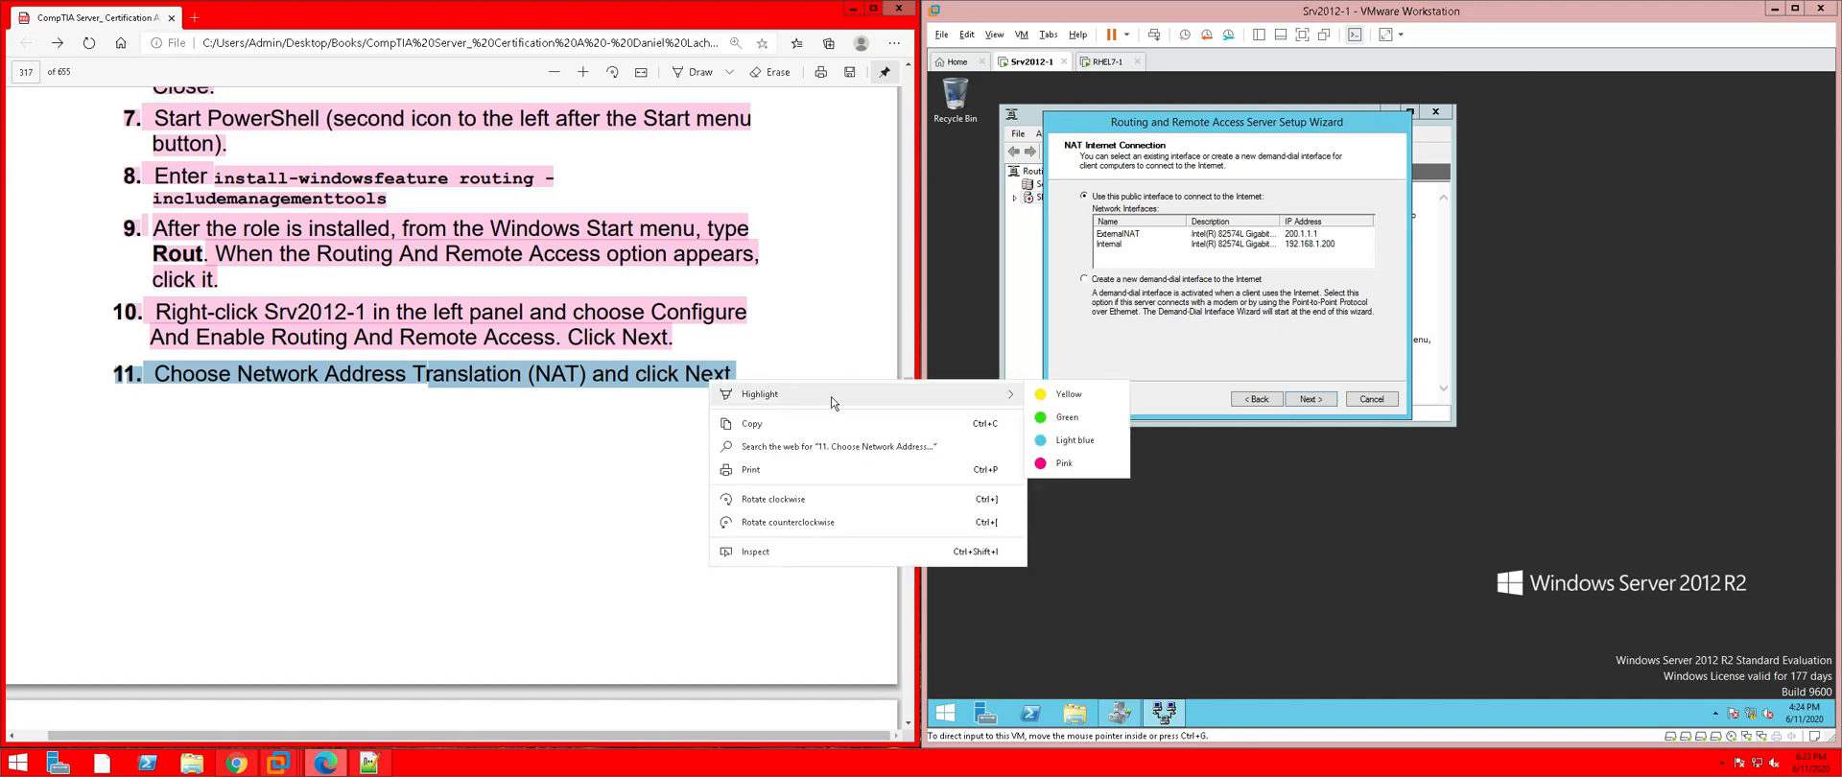
{"action": "left_click", "coordinate": [1042, 463]}
{"action": "scroll", "coordinate": [792, 462], "scroll_direction": "down", "scroll_amount": 2}
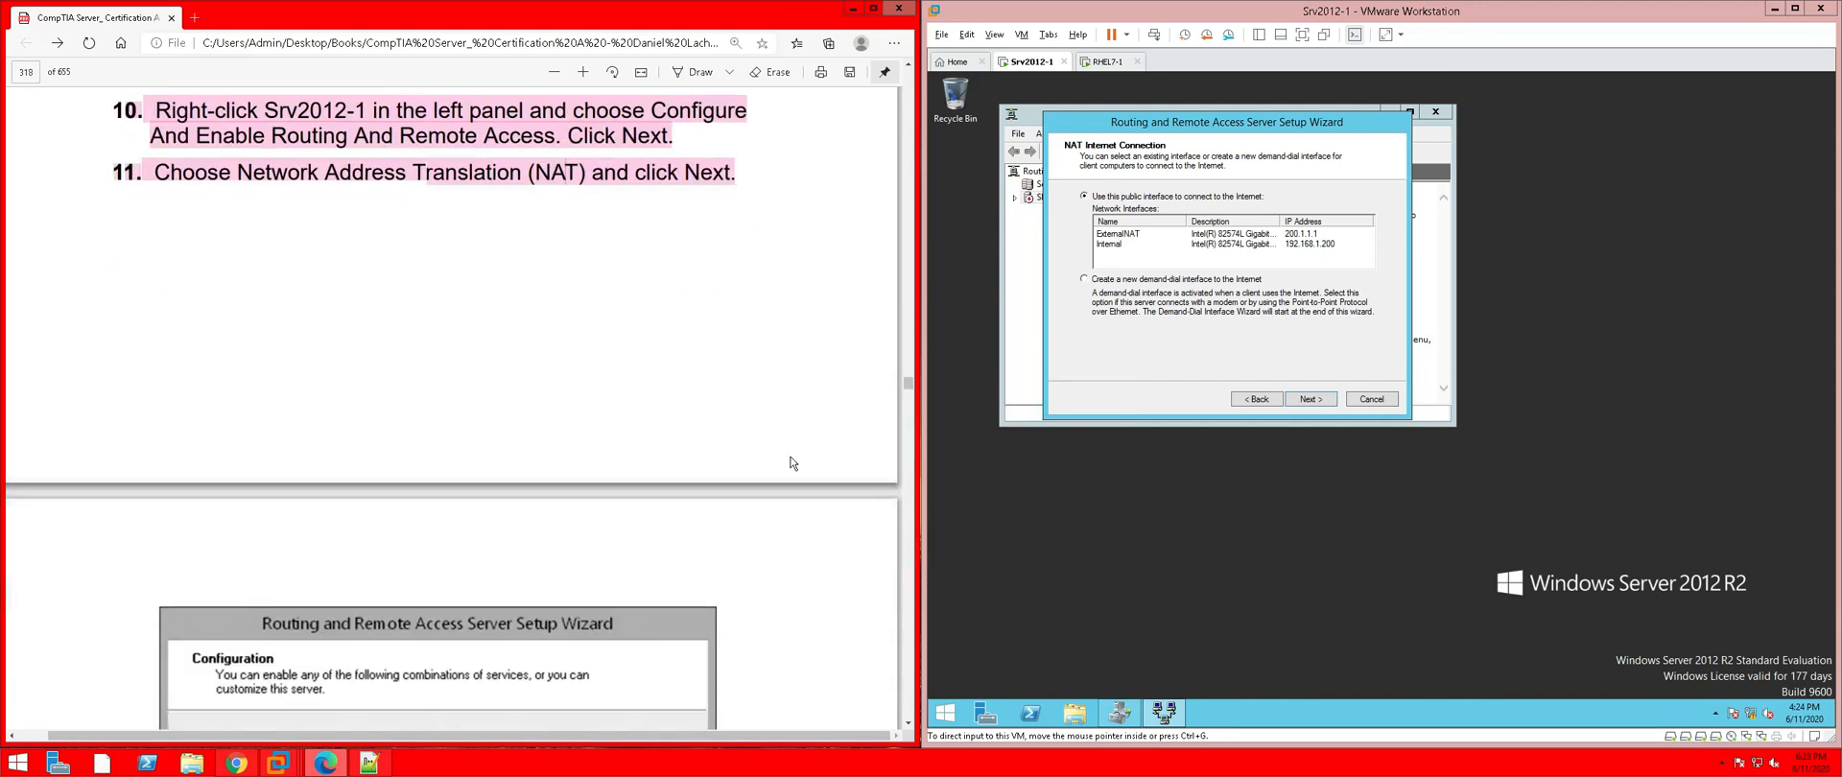
{"action": "scroll", "coordinate": [793, 463], "scroll_direction": "down", "scroll_amount": 6}
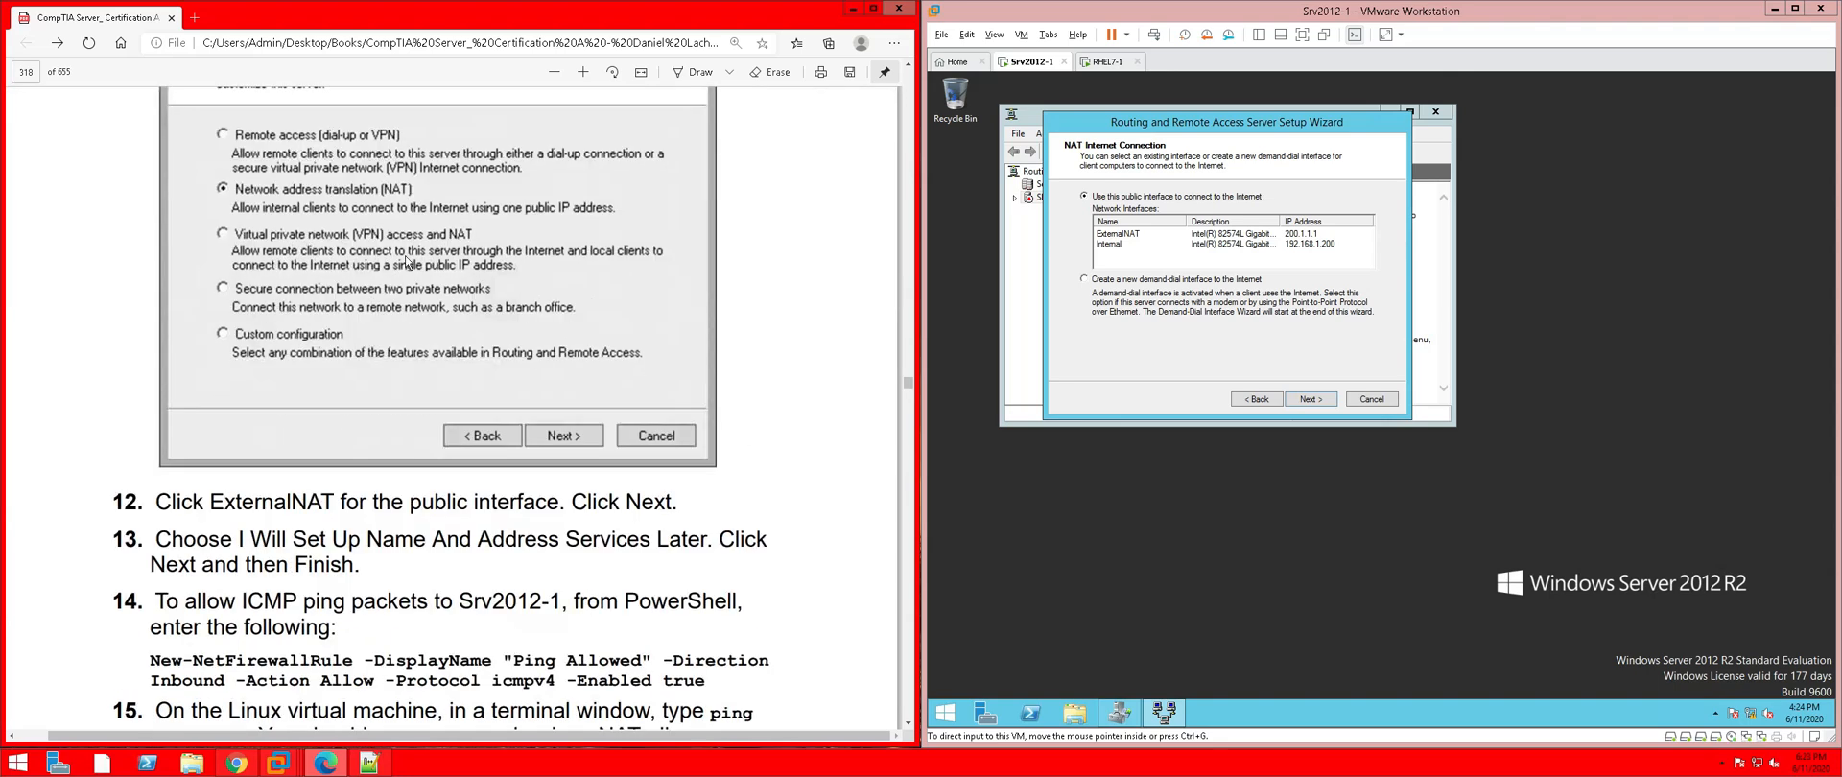
{"action": "scroll", "coordinate": [694, 382], "scroll_direction": "down", "scroll_amount": 2}
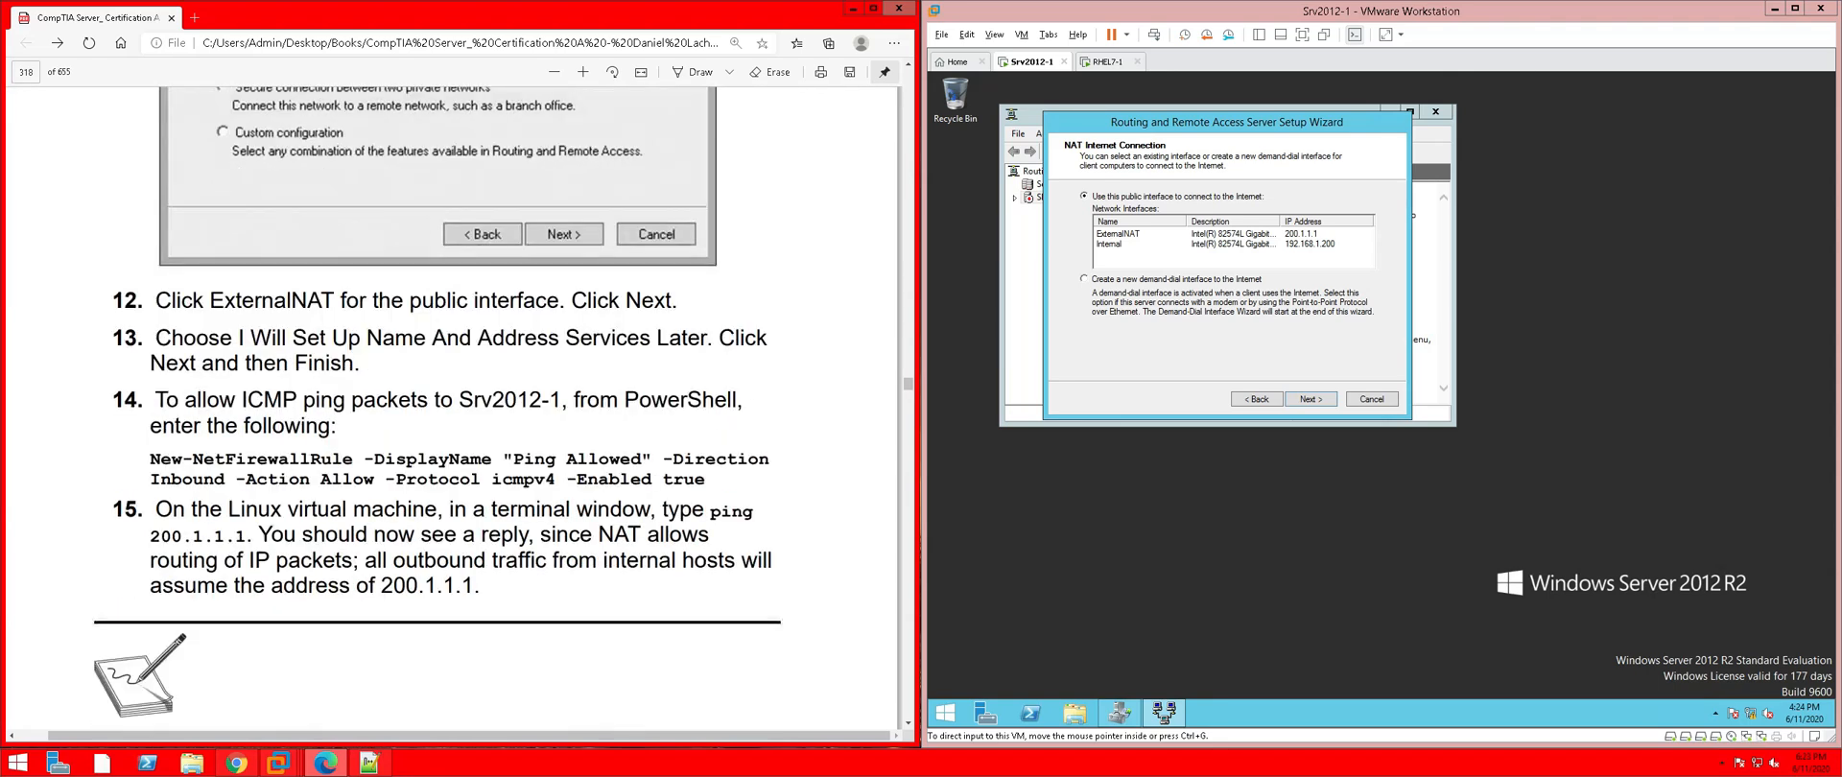
Select ExternalNAT as the public interface and finish the NAT wizard
{"action": "left_click", "coordinate": [1244, 242]}
{"action": "left_click", "coordinate": [1123, 235]}
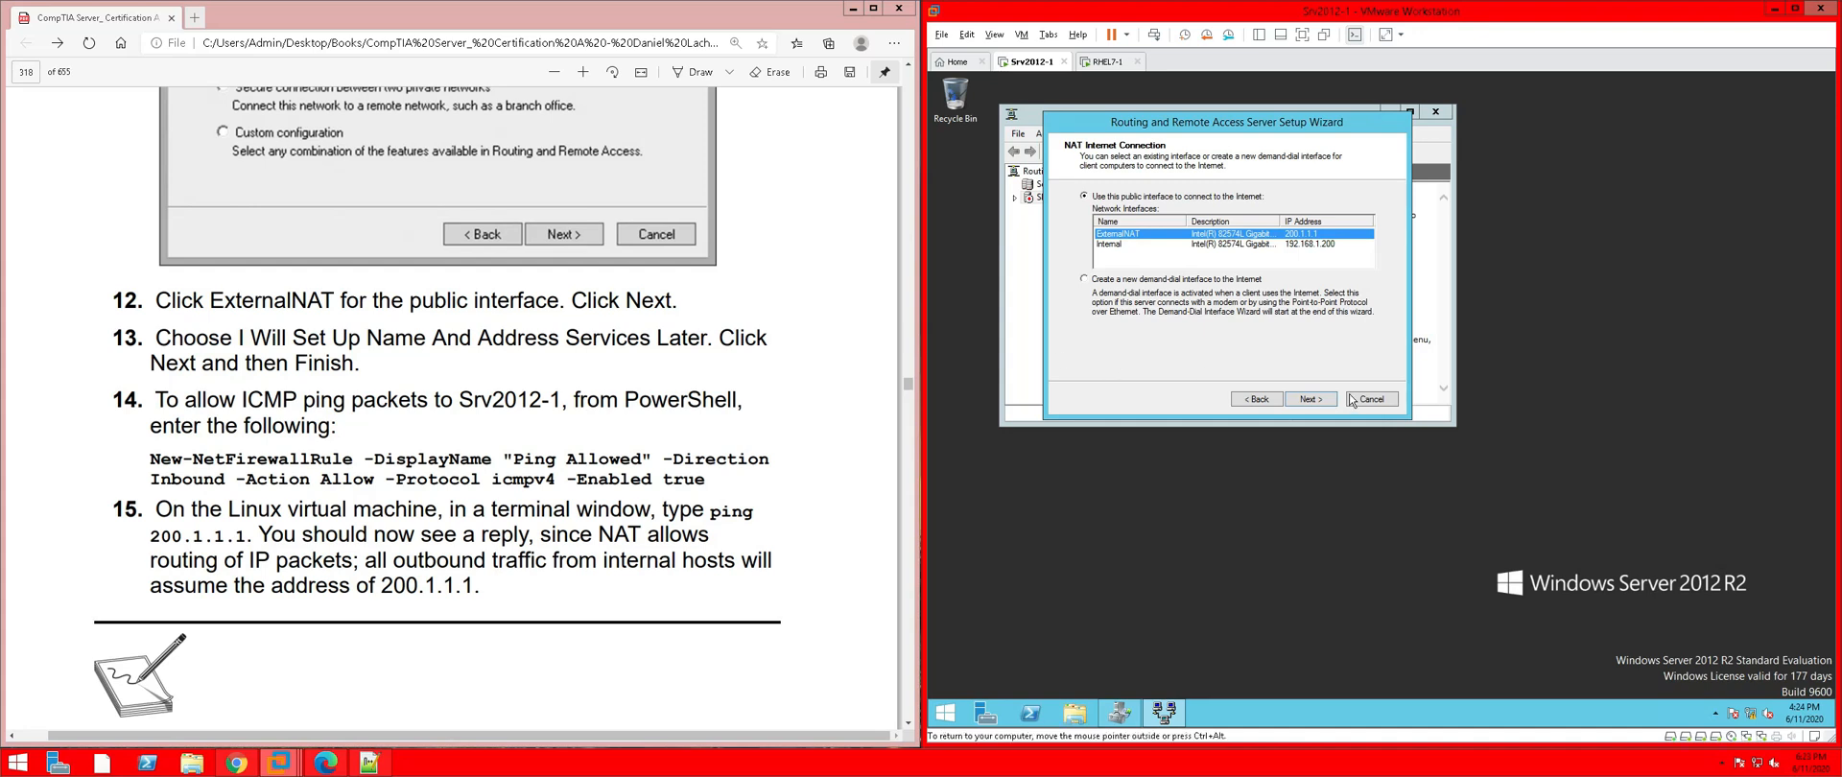
{"action": "left_click", "coordinate": [1311, 401]}
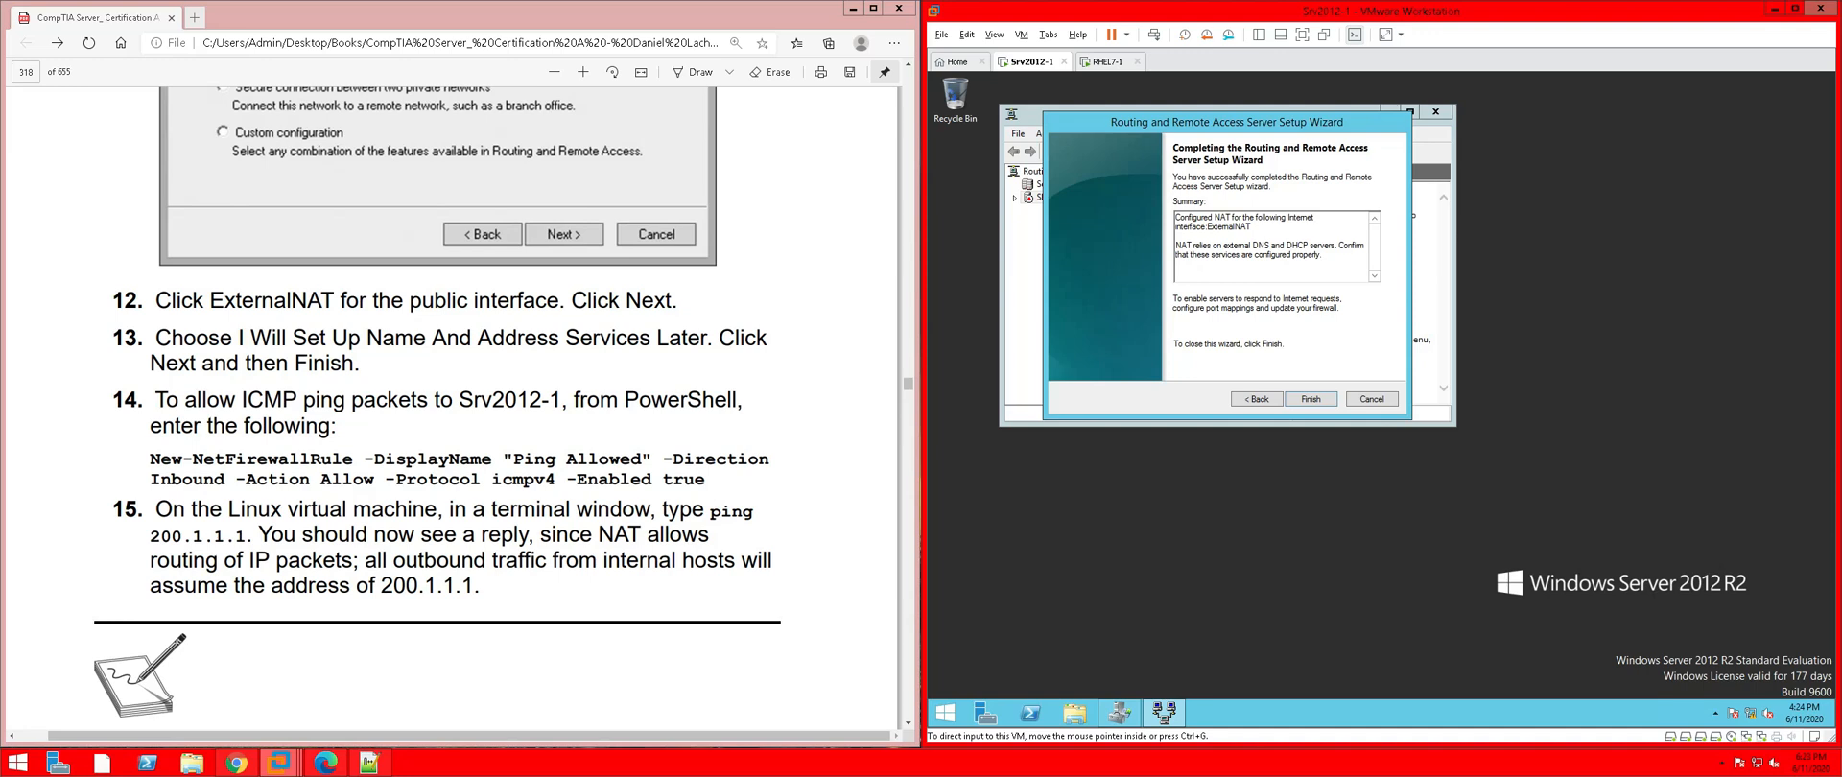
{"action": "left_click", "coordinate": [1266, 402]}
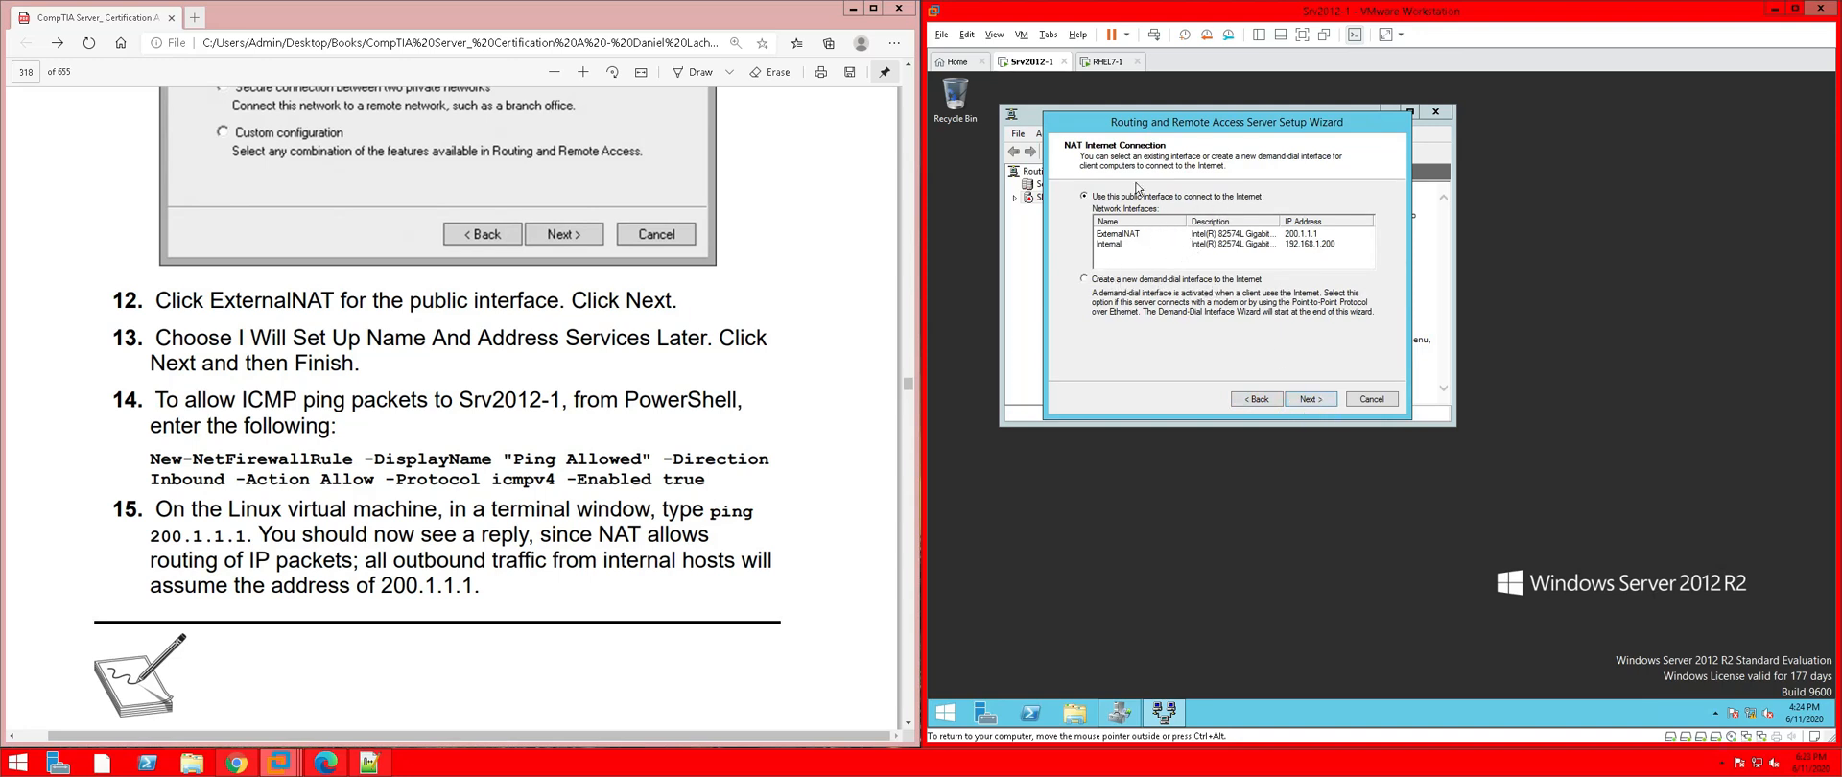
{"action": "left_click", "coordinate": [1163, 235]}
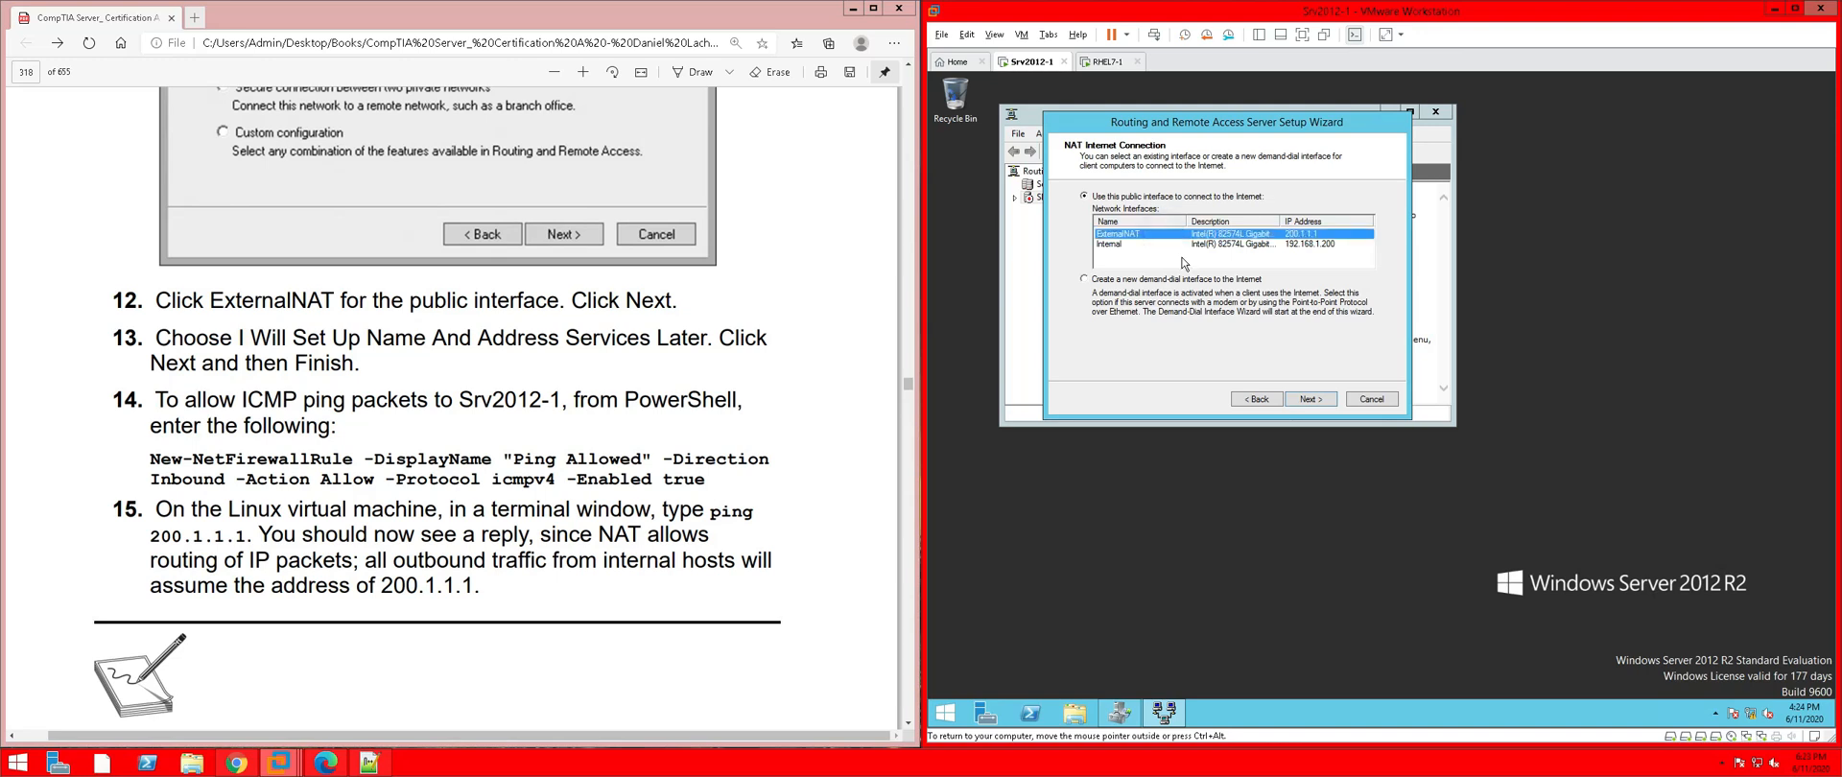
{"action": "left_click", "coordinate": [1326, 399]}
{"action": "left_click", "coordinate": [1328, 401]}
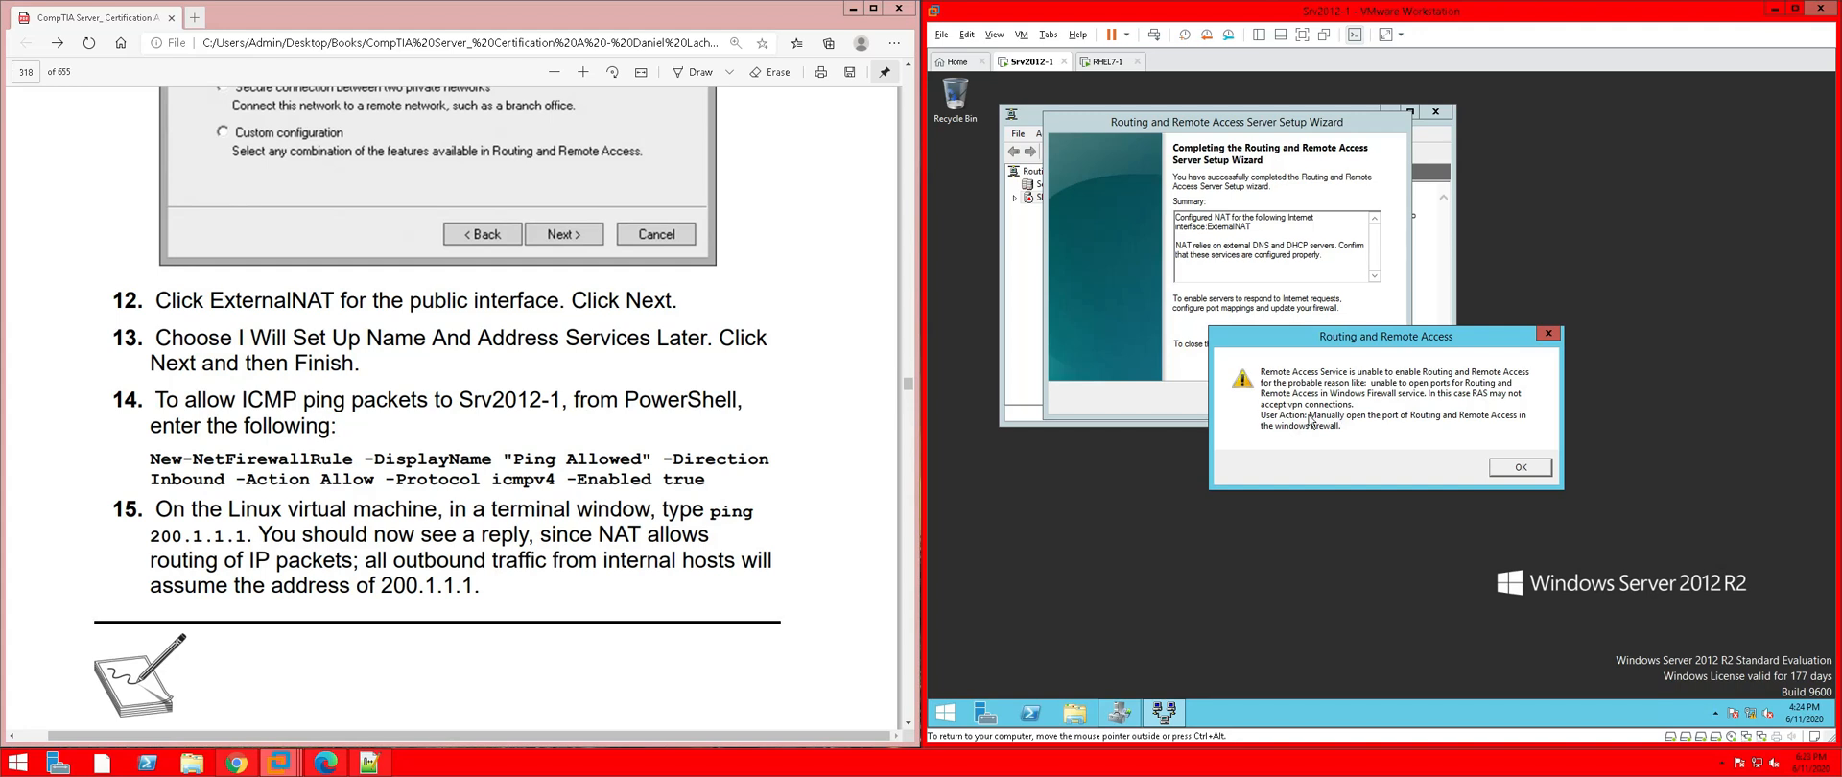
Dismiss the firewall ports warning, finish to start the Remote Access service, and select guide step 13
{"action": "left_click", "coordinate": [1517, 471]}
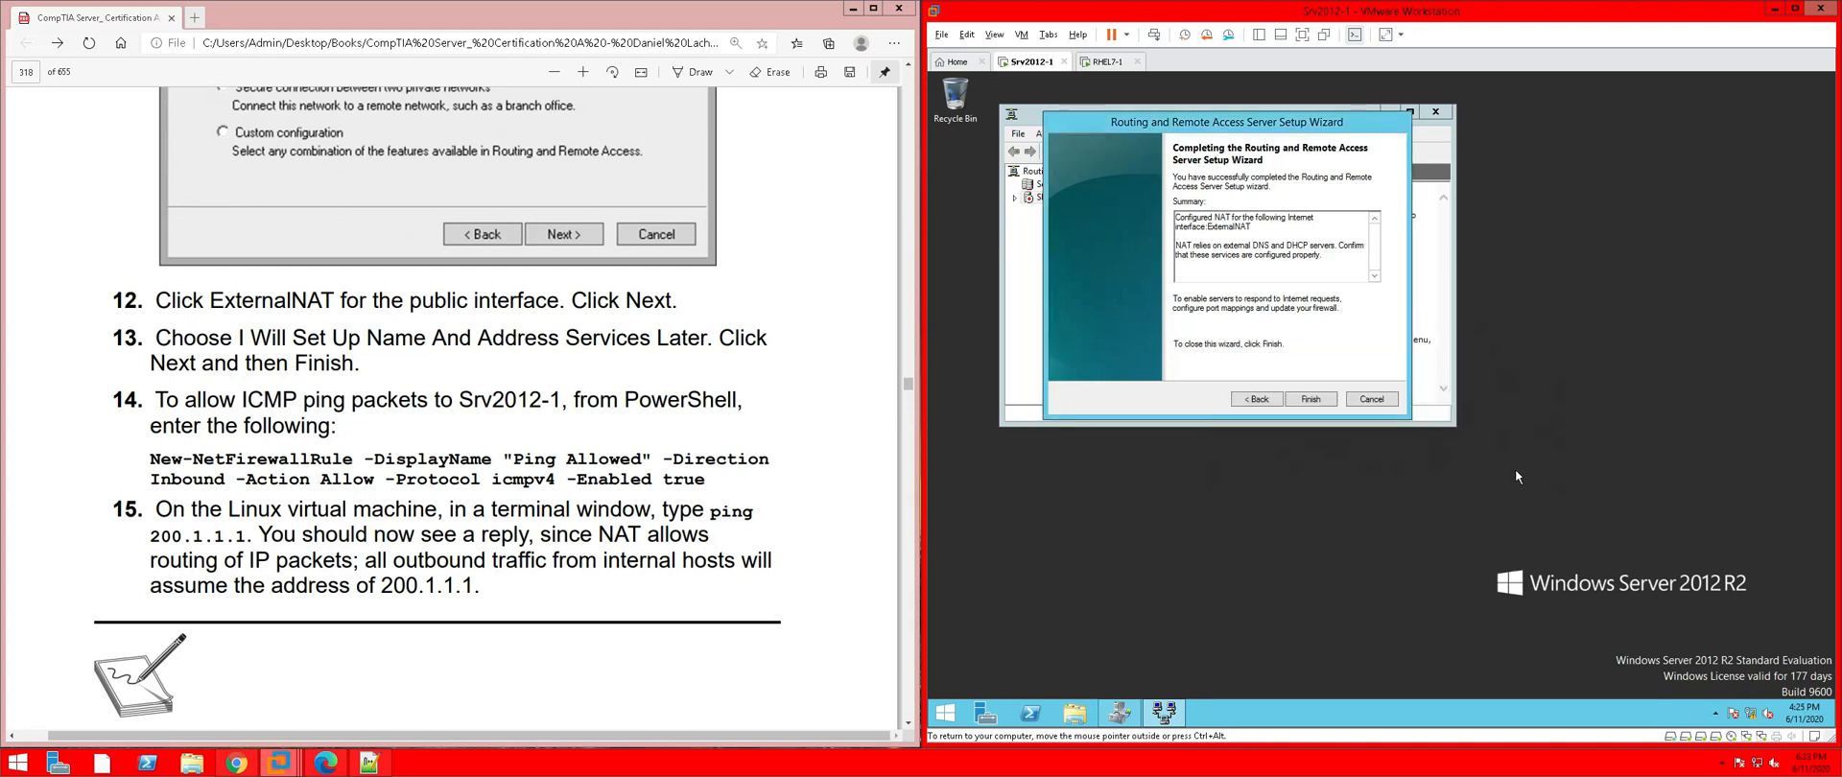
{"action": "left_click", "coordinate": [1331, 404]}
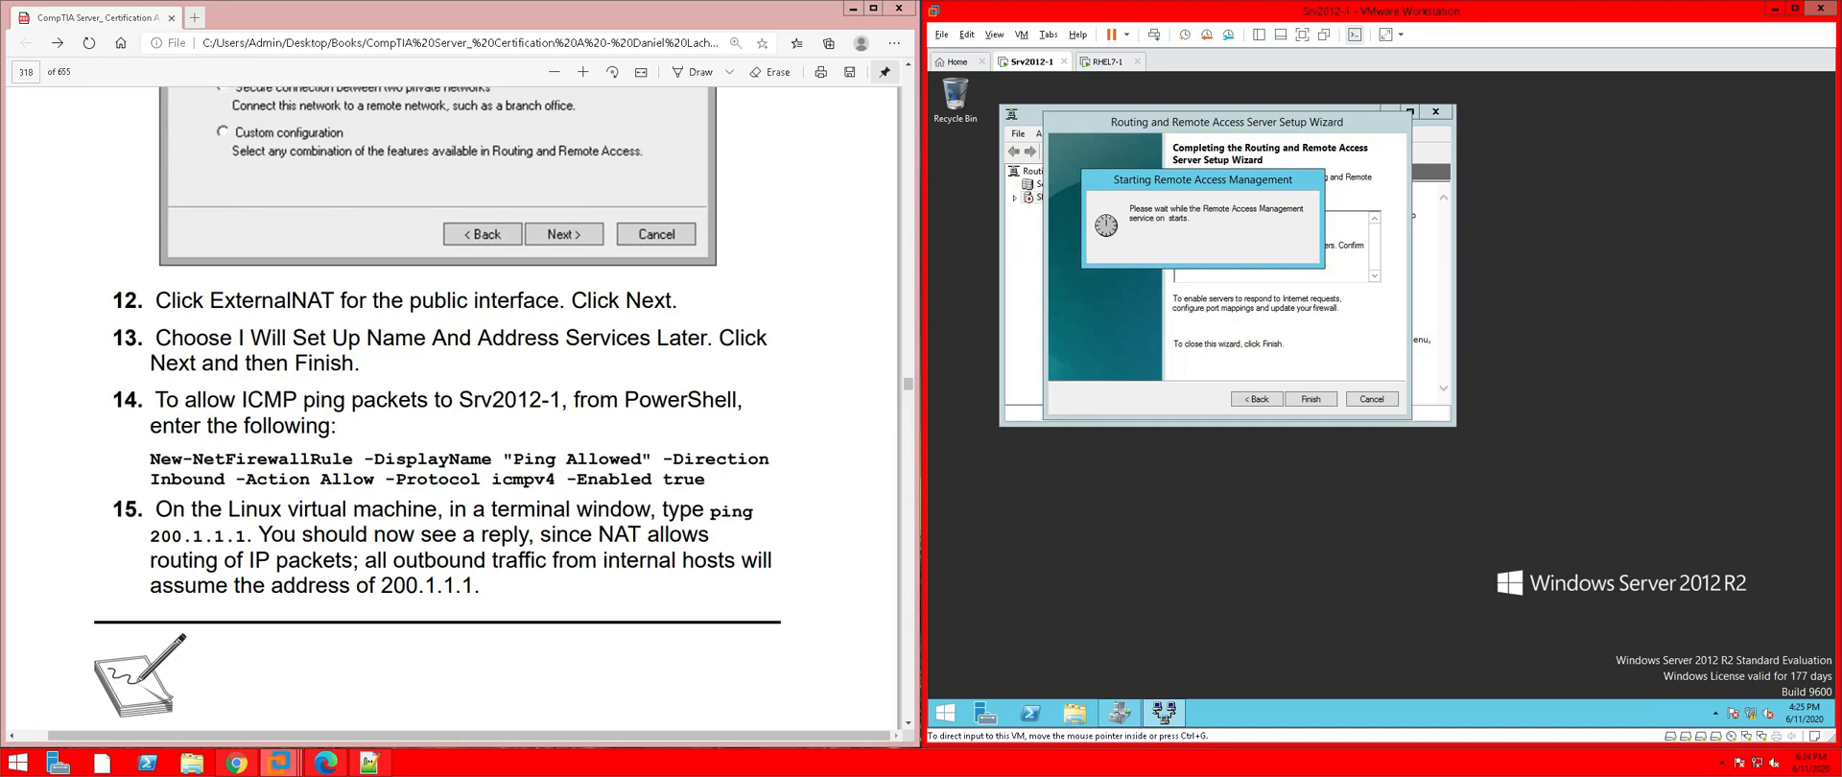
{"action": "left_click_drag", "start_coordinate": [156, 337], "coordinate": [356, 363]}
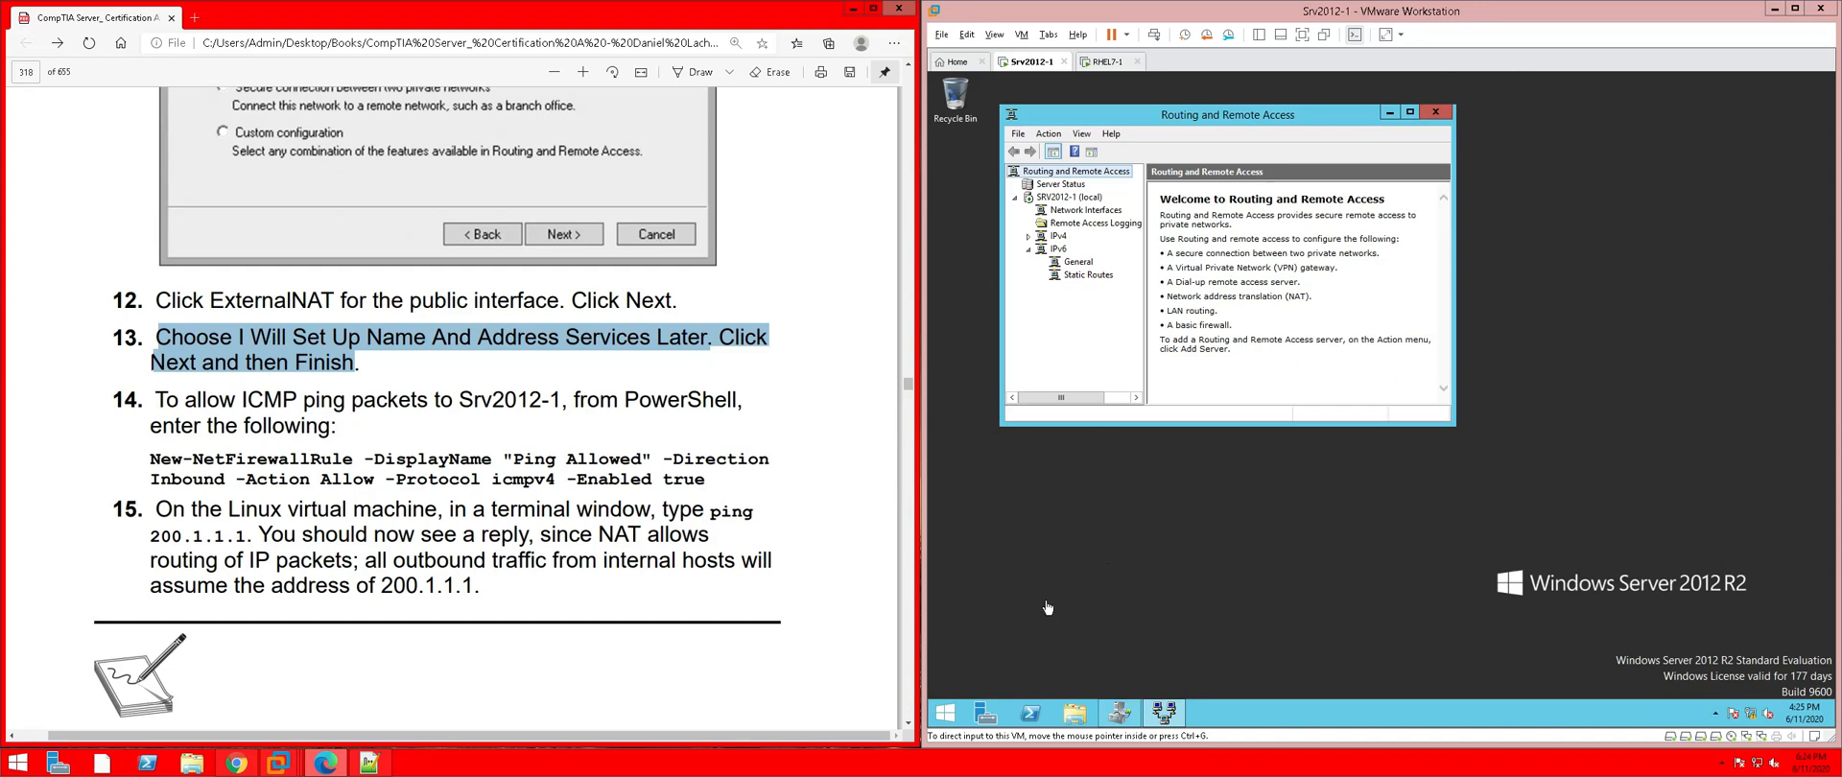
In a new PowerShell window, type New-NetFirewallRule -DisplayName "Ping Allow" -Direction Inbound -Action Allow
{"action": "left_click", "coordinate": [1031, 714]}
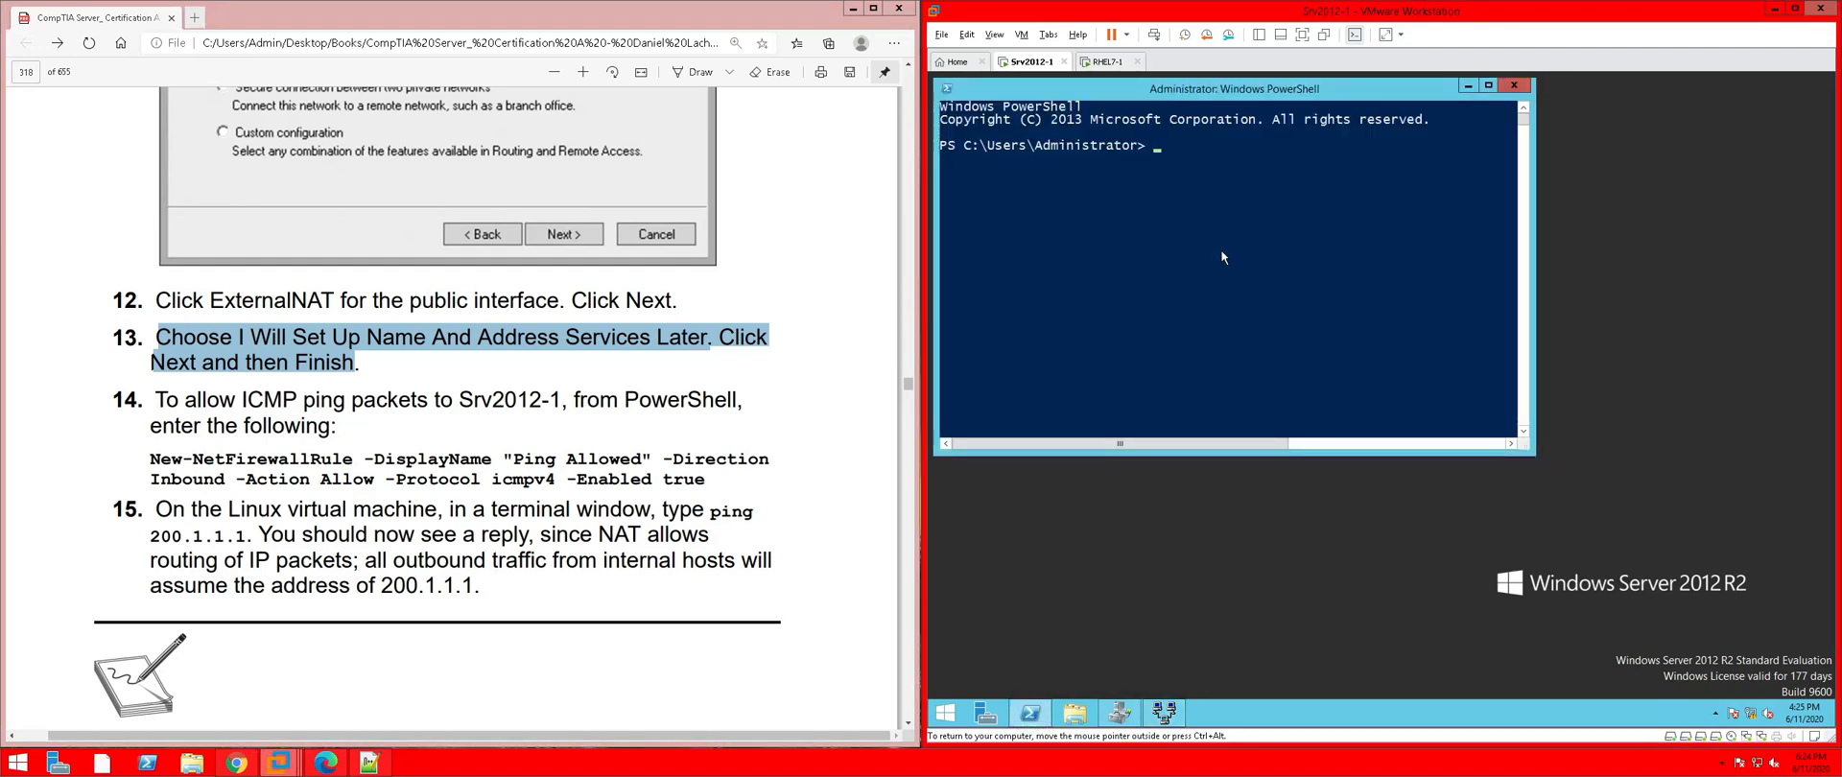
{"action": "type", "text": "new-netfirew"}
{"action": "key", "text": "Tab"}
{"action": "type", "text": "-D"}
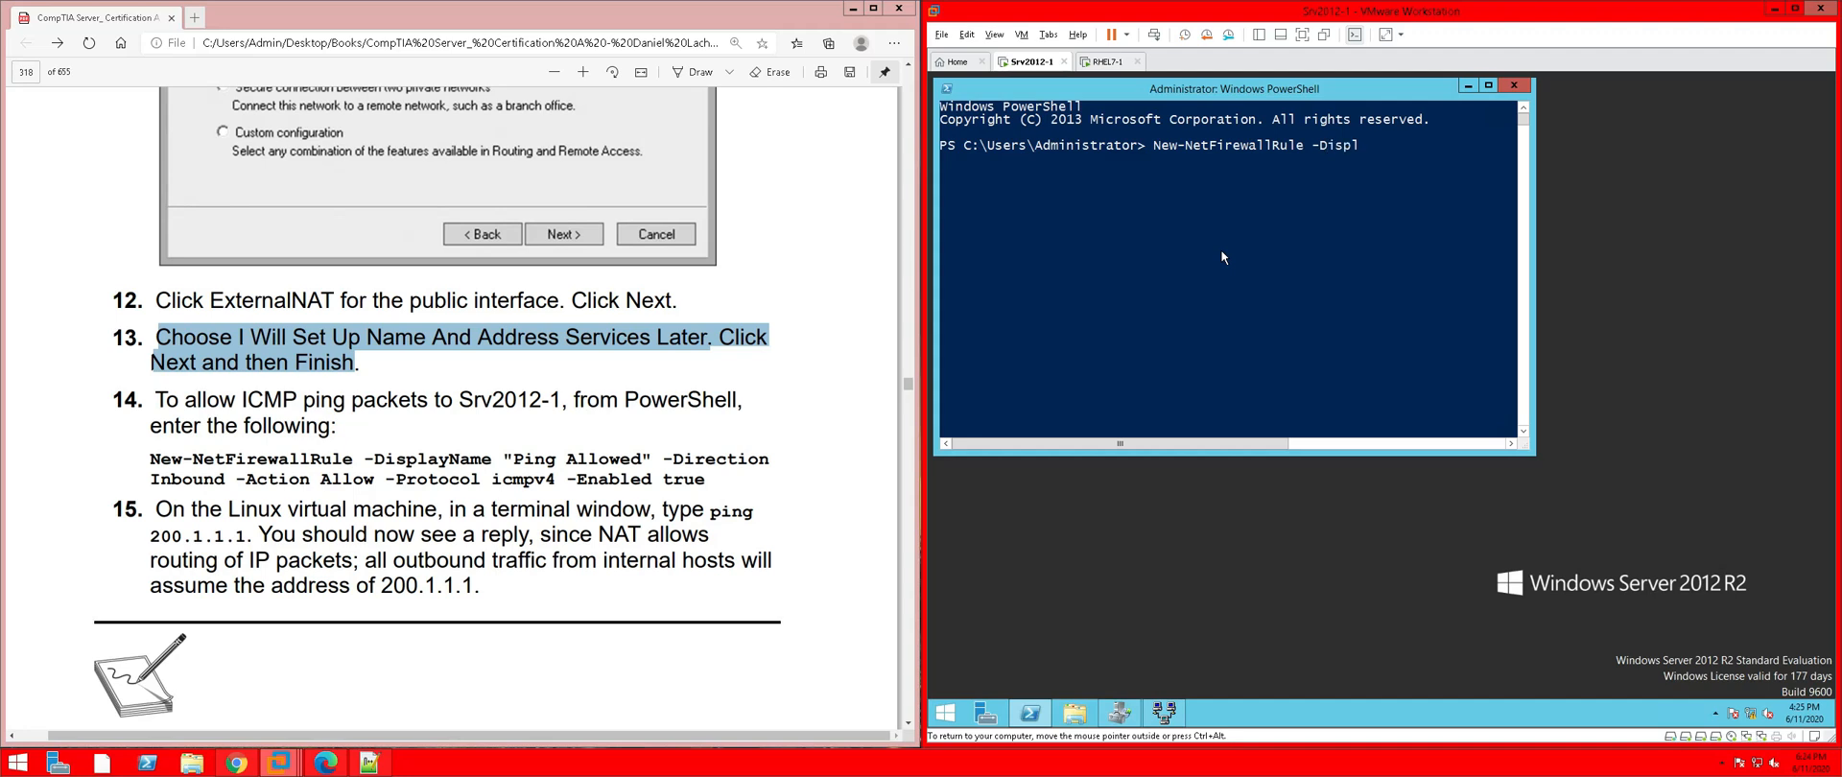
{"action": "type", "text": "ispl"}
{"action": "key", "text": "Tab"}
{"action": "type", "text": "\"Ping Allow\" -Dire"}
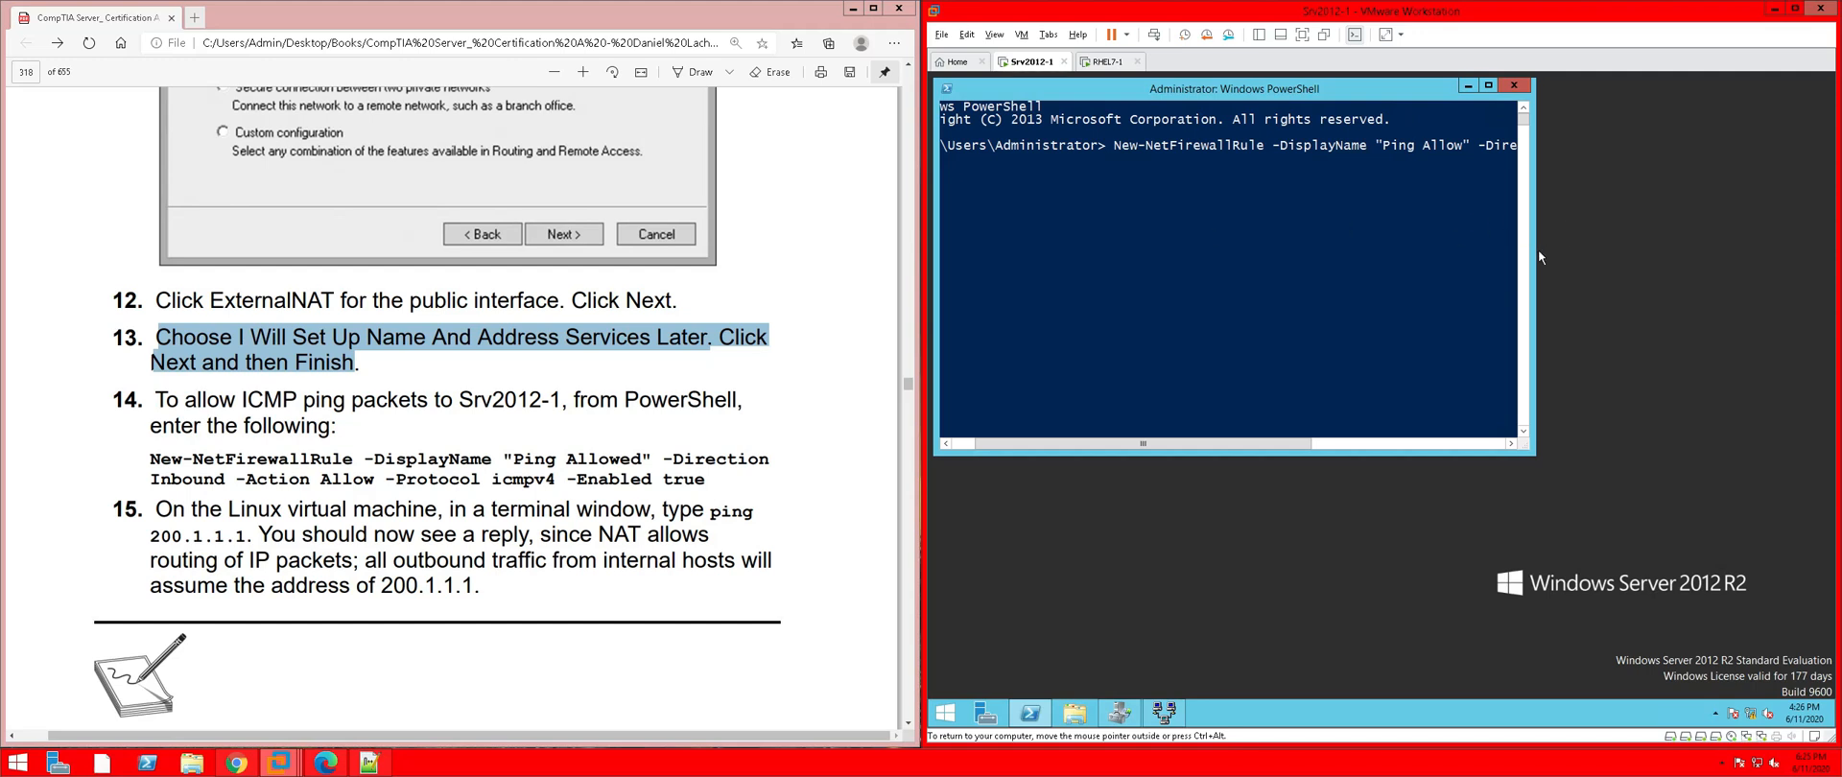
{"action": "left_click_drag", "start_coordinate": [1537, 250], "coordinate": [1828, 259]}
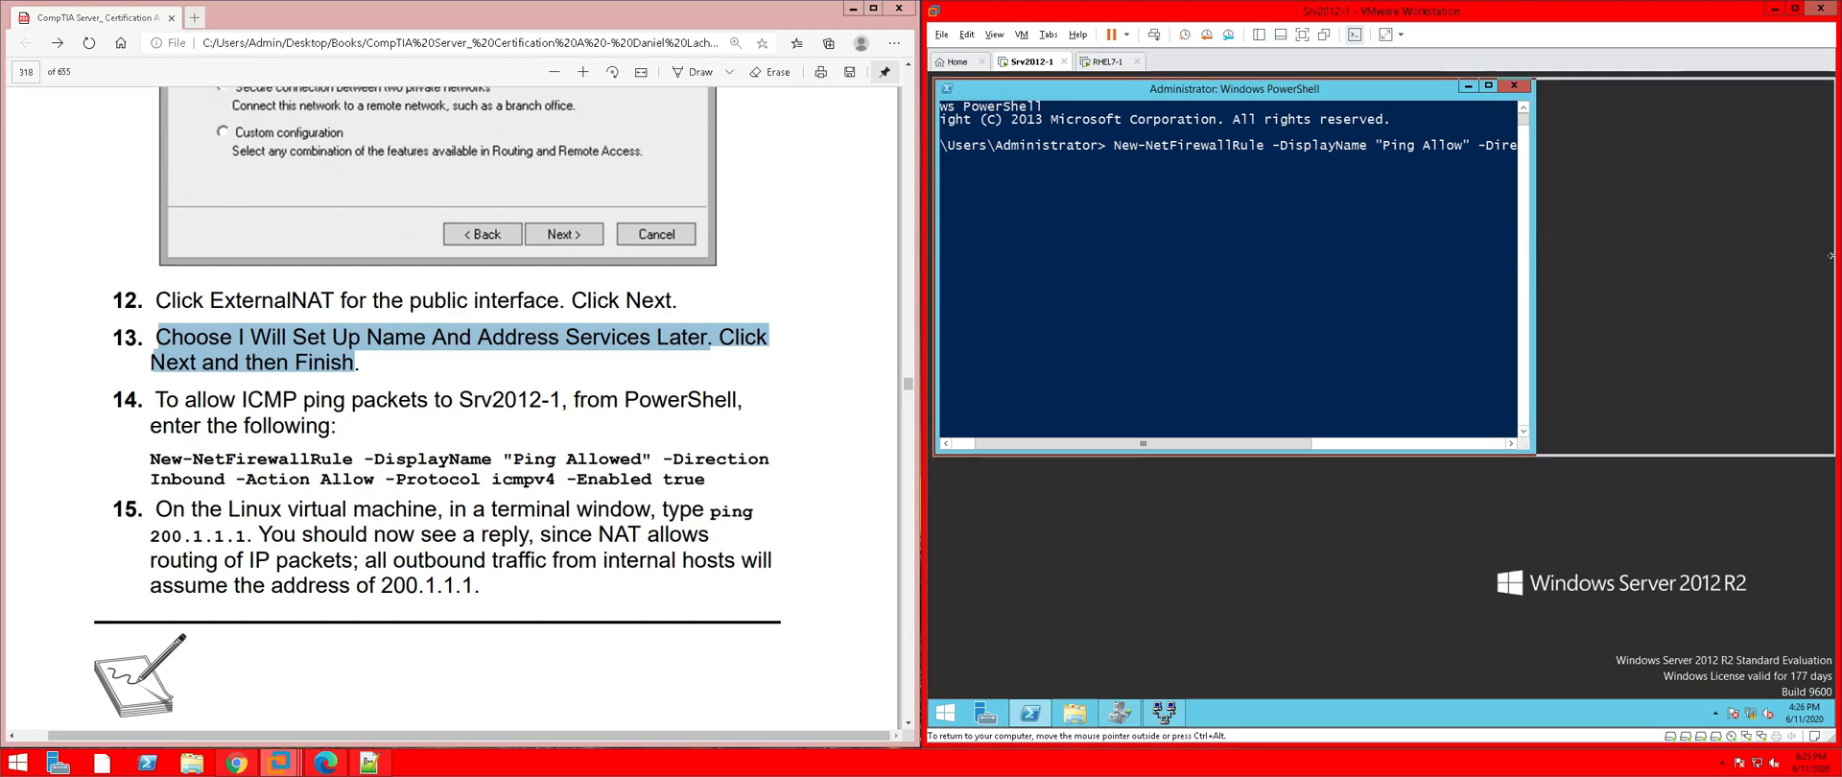
{"action": "type", "text": "ction "}
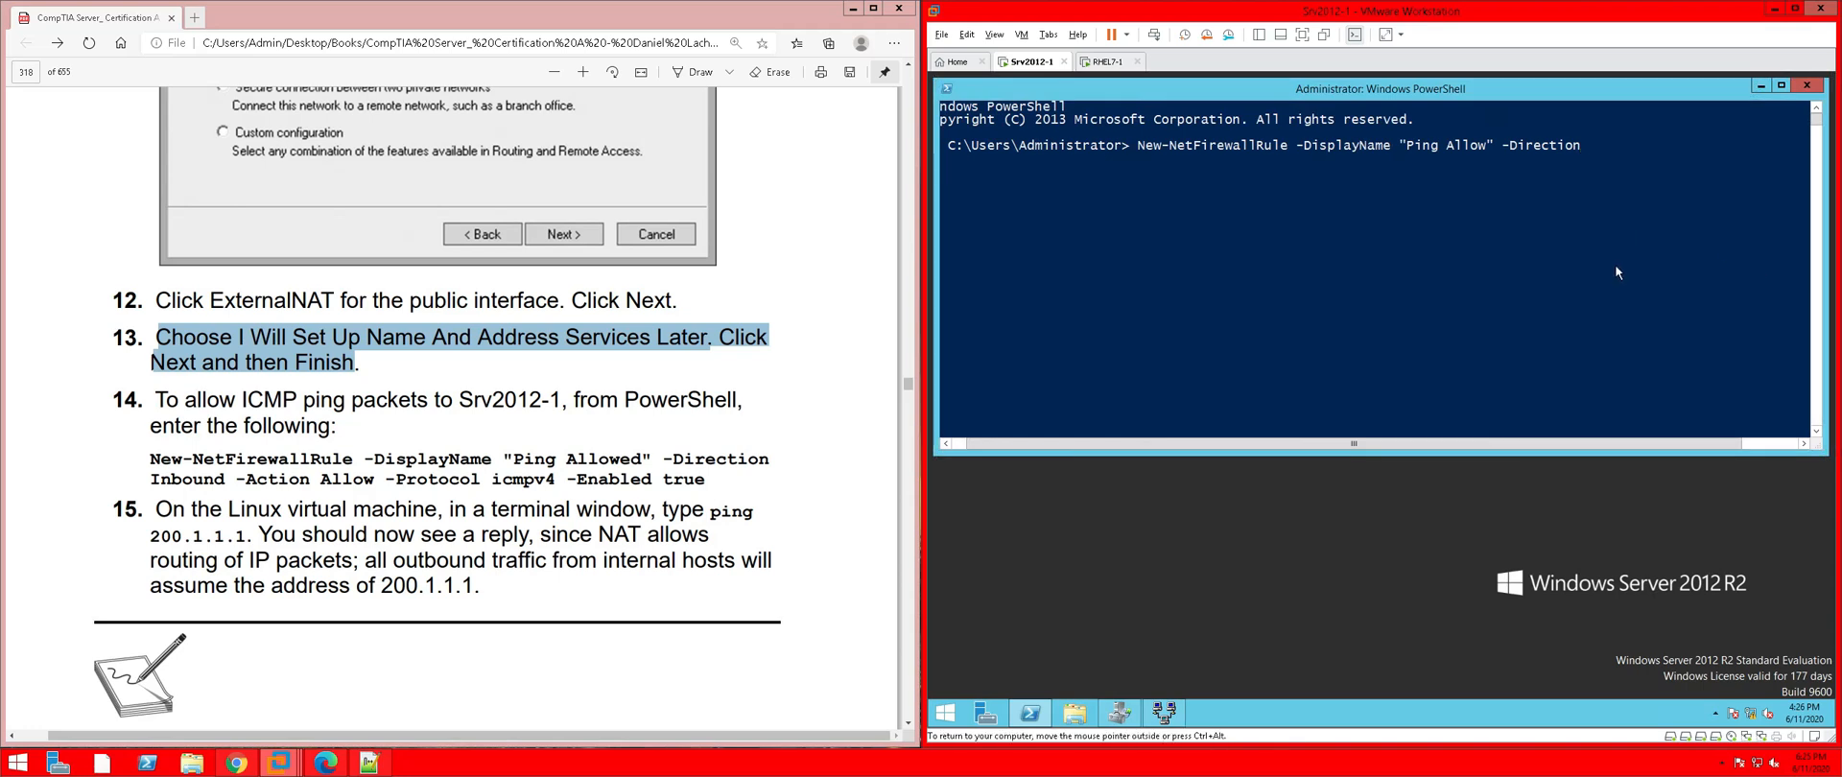
{"action": "type", "text": "In"}
{"action": "type", "text": "bound "}
{"action": "type", "text": "-"}
{"action": "type", "text": "A"}
{"action": "type", "text": "ction"}
{"action": "type", "text": " Allow"}
{"action": "type", "text": " _Pr"}
Add the -Protocol parameter, then abandon the half-typed command, leaving an empty prompt
{"action": "key", "text": "Left"}
{"action": "key", "text": "Left"}
{"action": "key", "text": "Left"}
{"action": "key", "text": "BackSpace"}
{"action": "type", "text": "-"}
{"action": "key", "text": "Tab"}
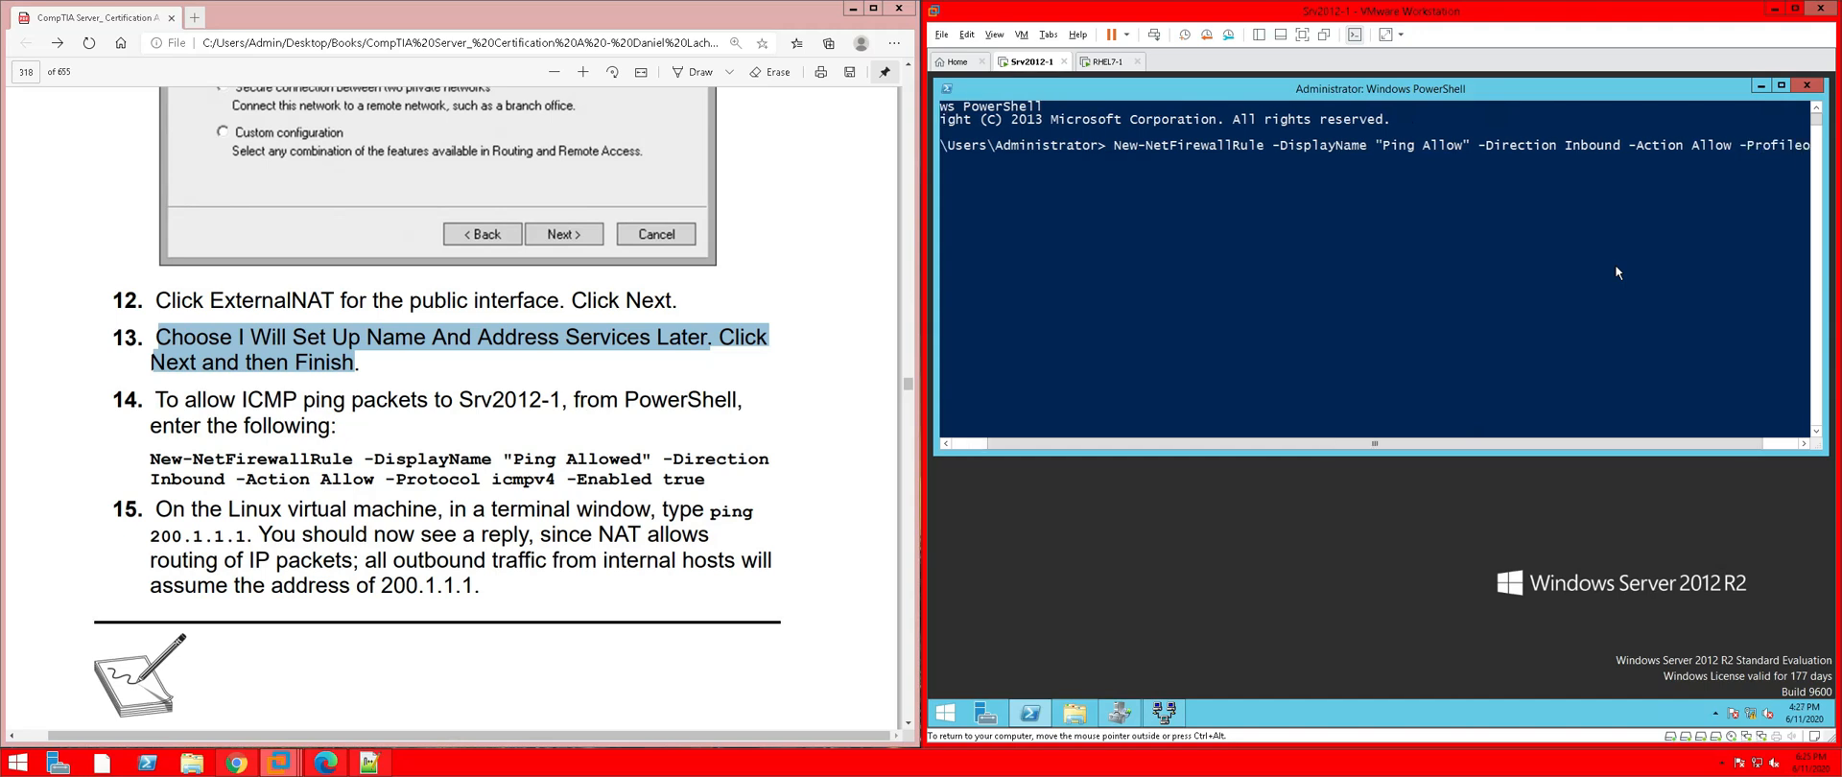
{"action": "key", "text": "Tab"}
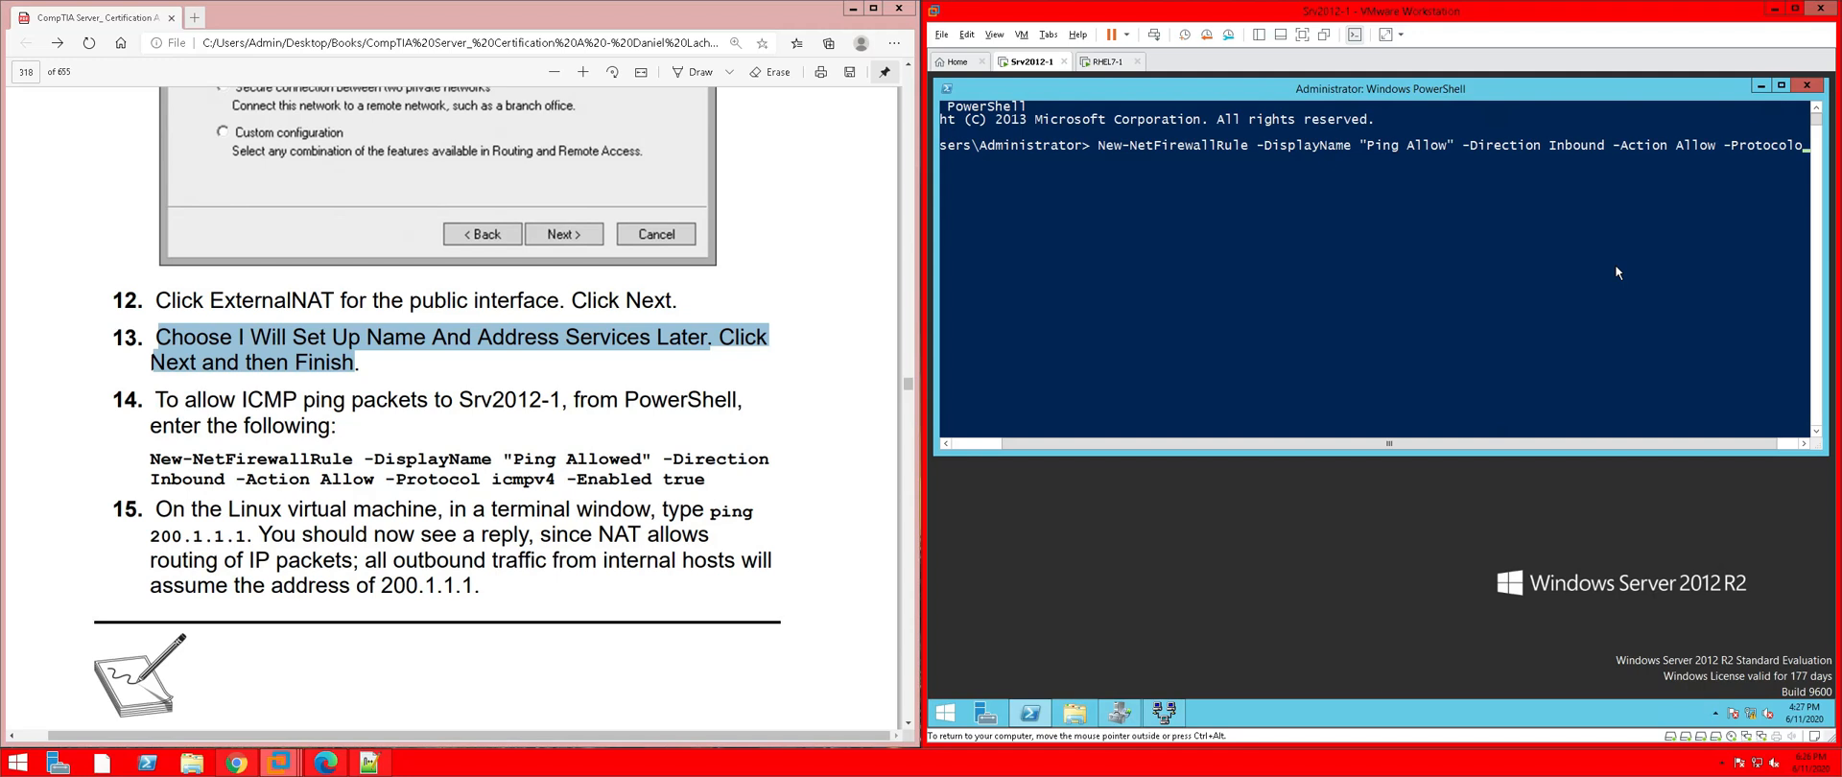
{"action": "key", "text": "BackSpace"}
{"action": "key", "text": "Left"}
{"action": "key", "text": "Left"}
{"action": "key", "text": "Left"}
{"action": "key", "text": "Left"}
{"action": "key", "text": "Left"}
{"action": "key", "text": "Left"}
{"action": "key", "text": "Left"}
{"action": "key", "text": "Left"}
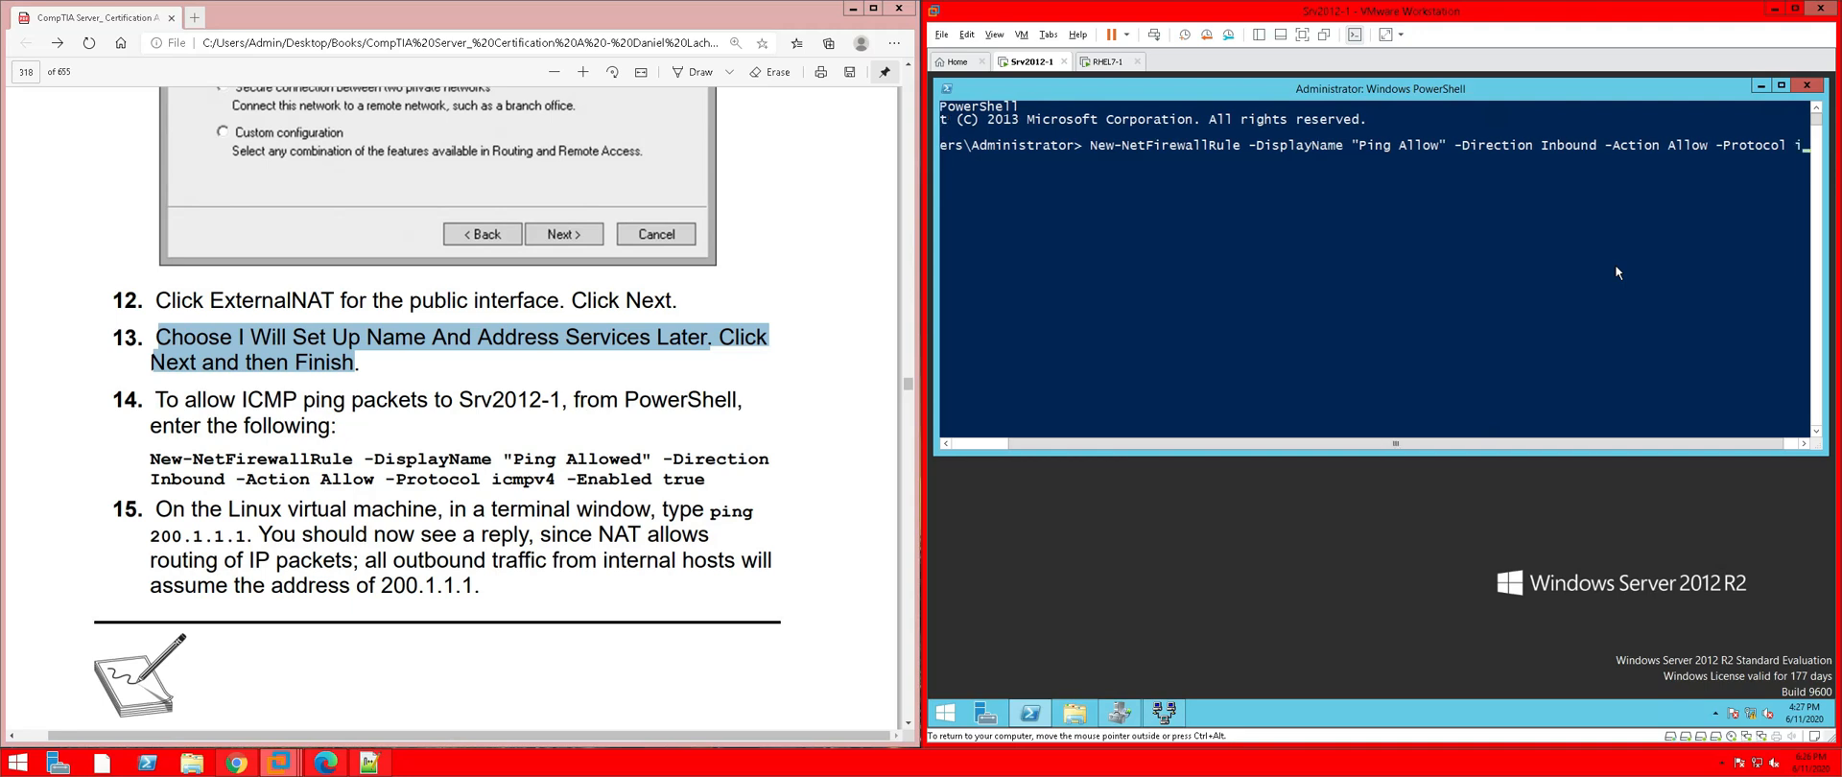
{"action": "key", "text": "Return"}
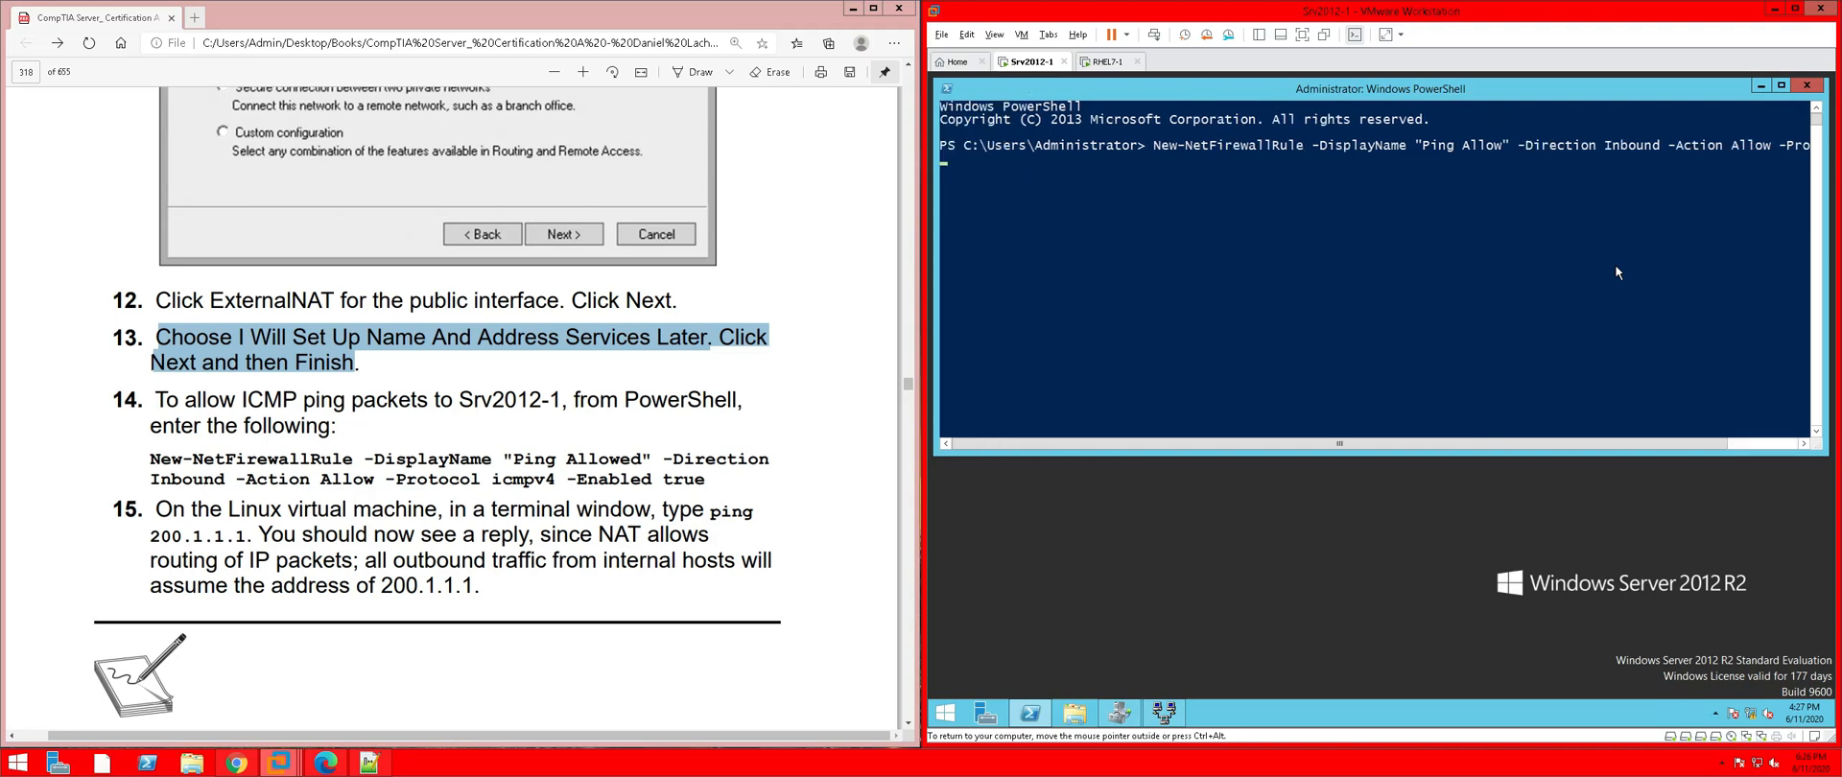
{"action": "key", "text": "Escape"}
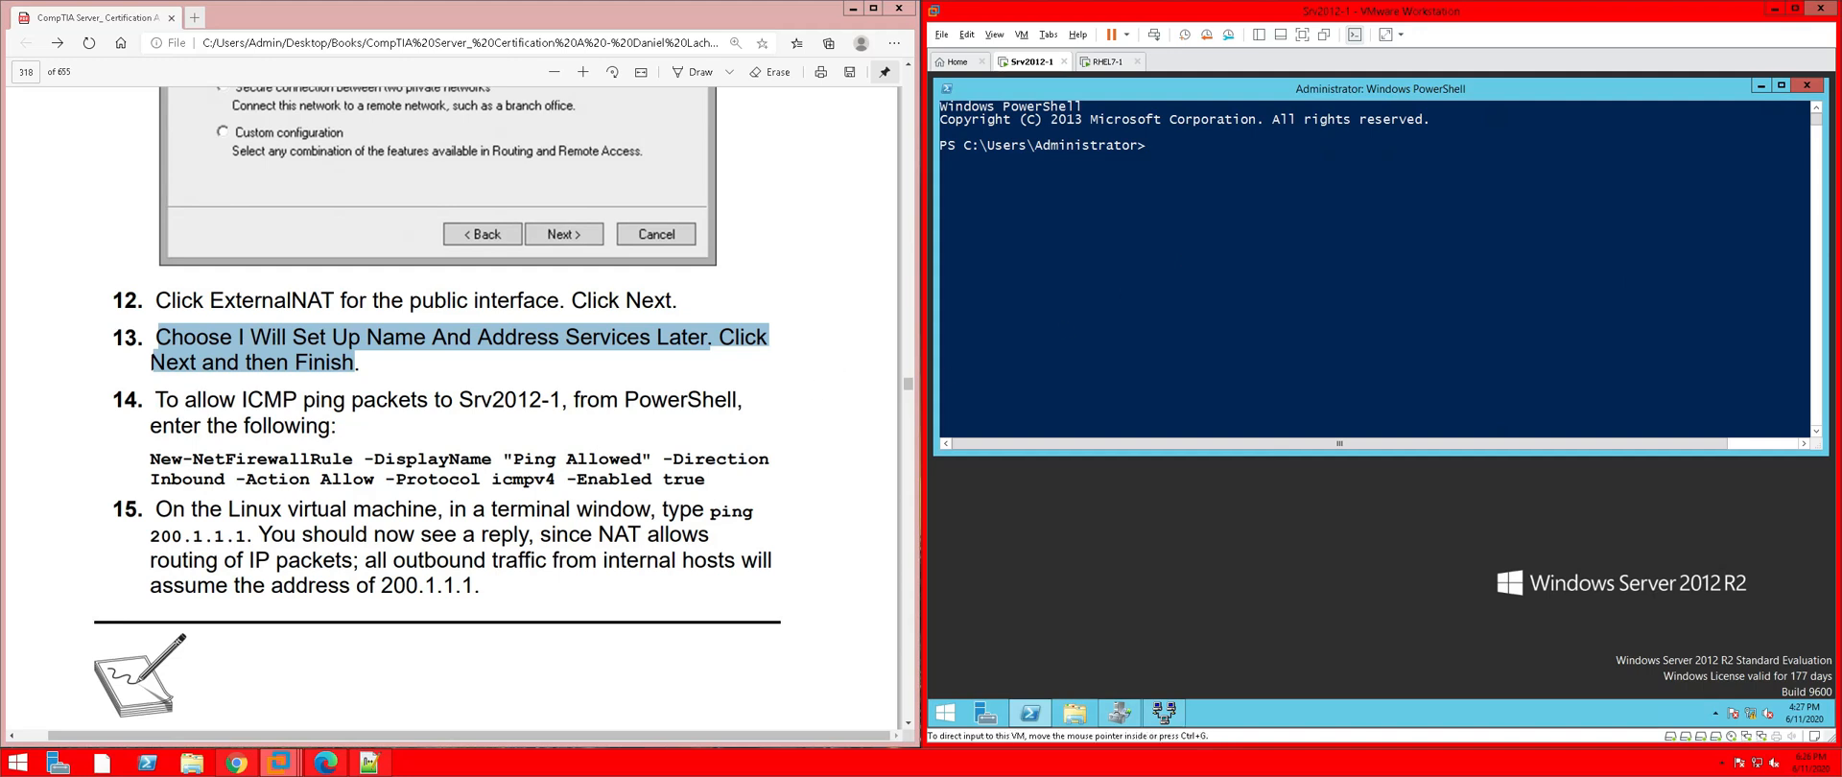
Copy the book's step 14 firewall command from the PDF and bring up the Notepad++ notes
{"action": "left_click_drag", "start_coordinate": [151, 459], "coordinate": [705, 478]}
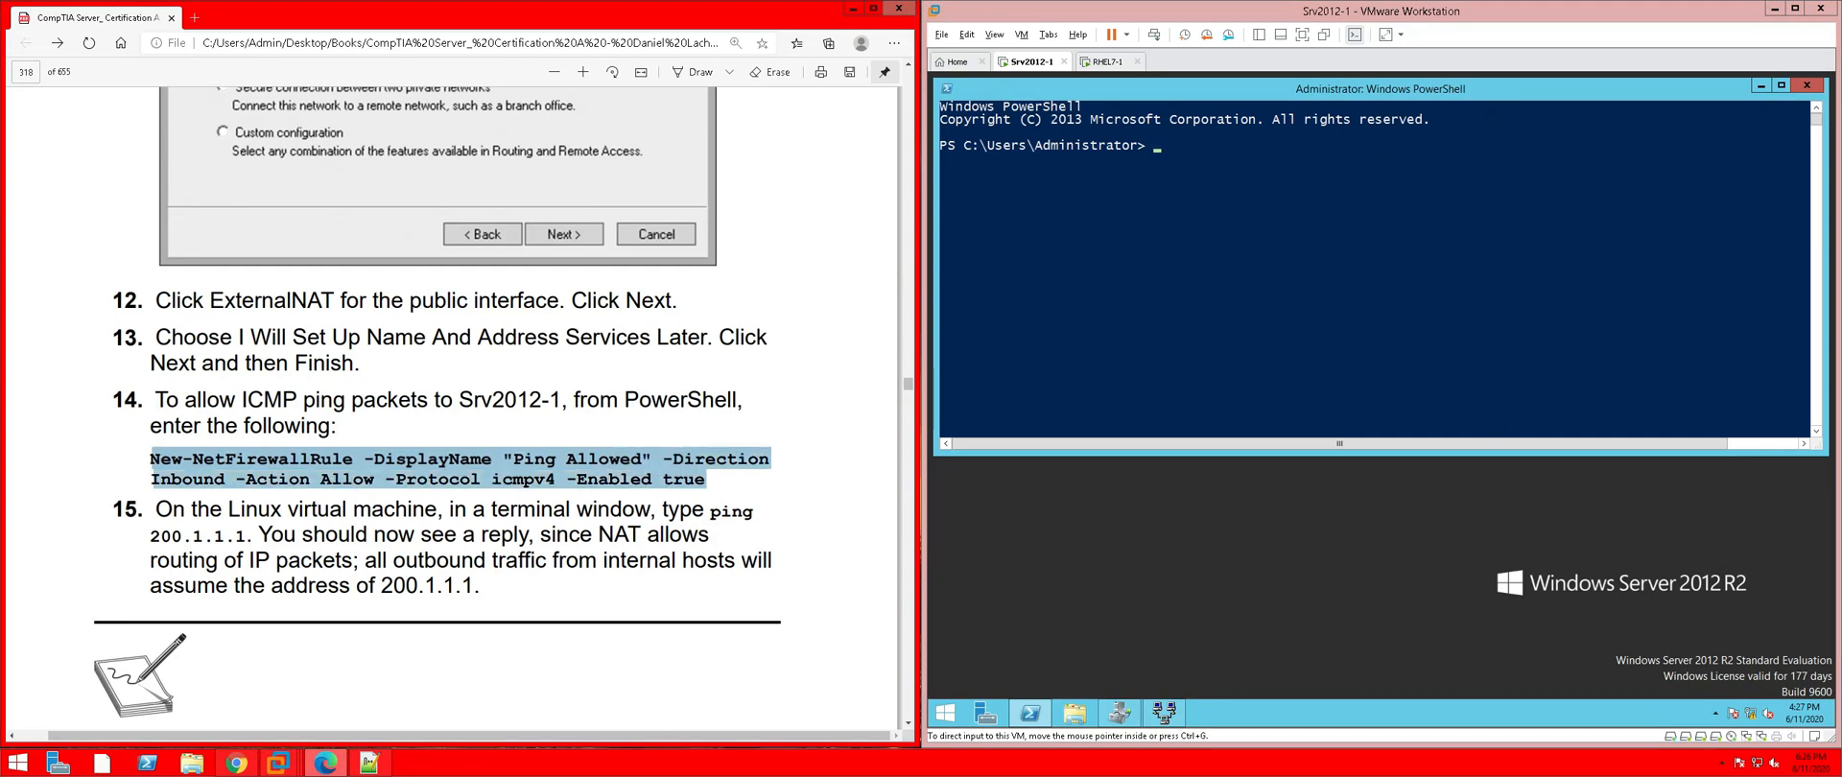
{"action": "right_click", "coordinate": [679, 481]}
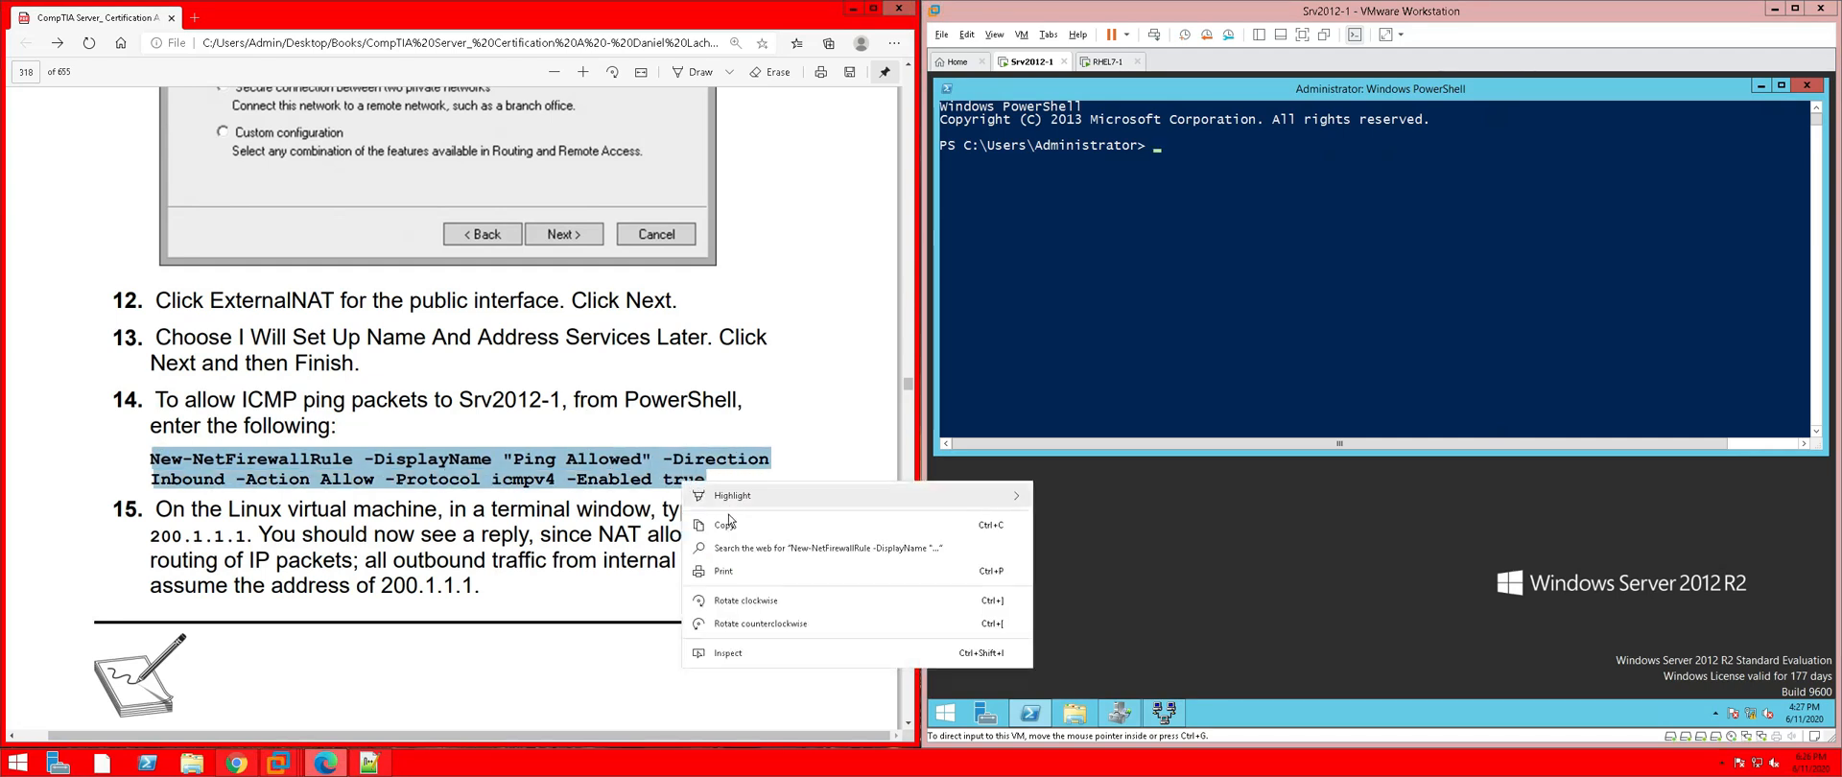
{"action": "left_click", "coordinate": [730, 524]}
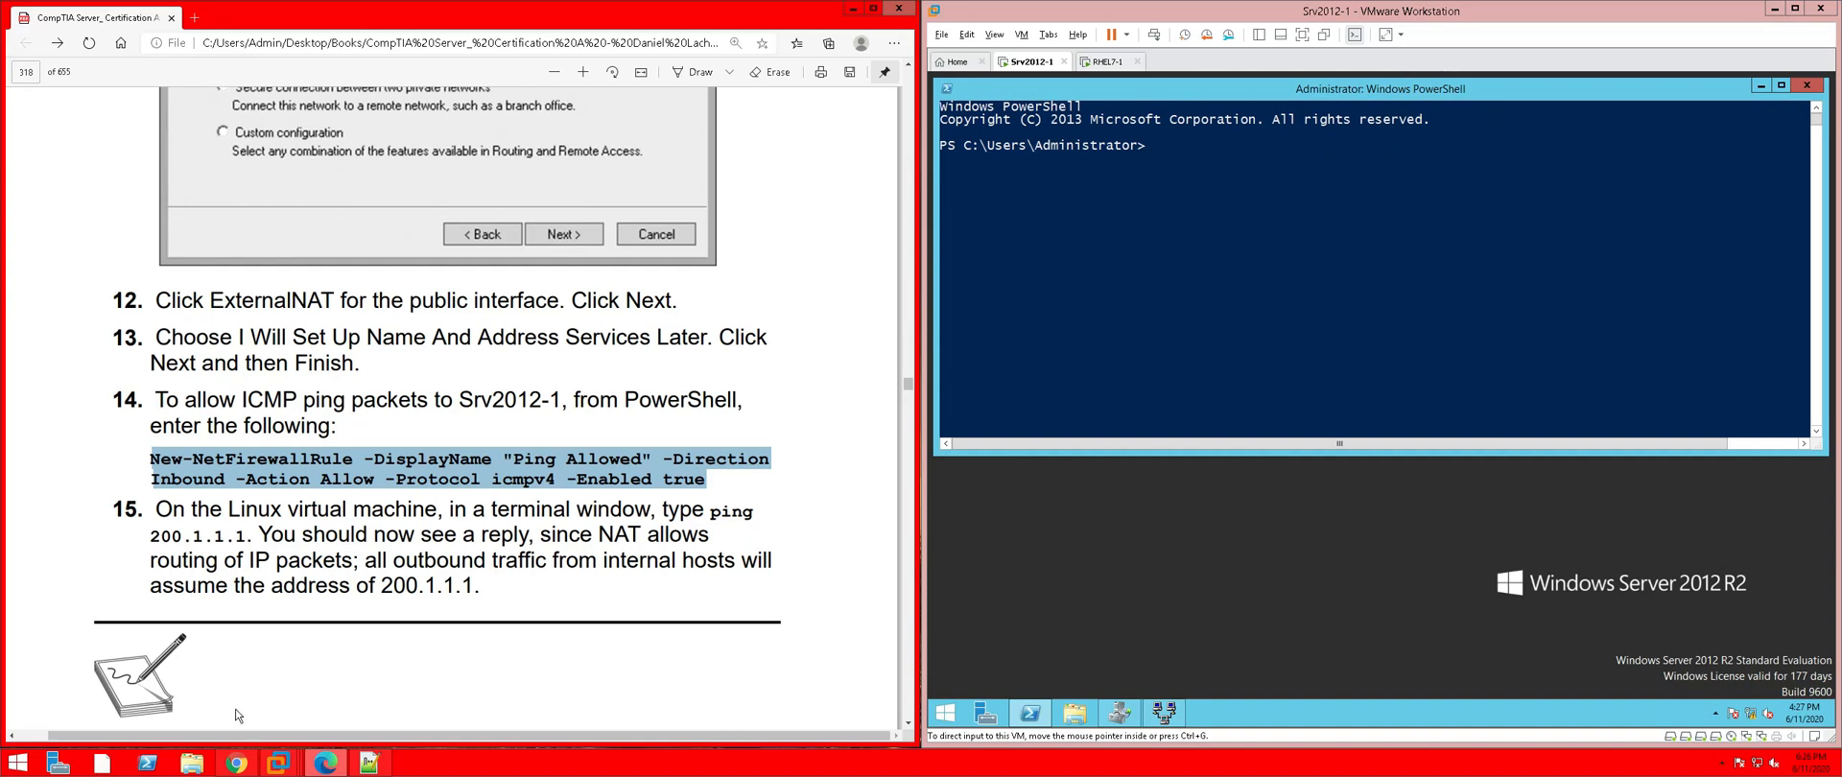
{"action": "left_click", "coordinate": [385, 769]}
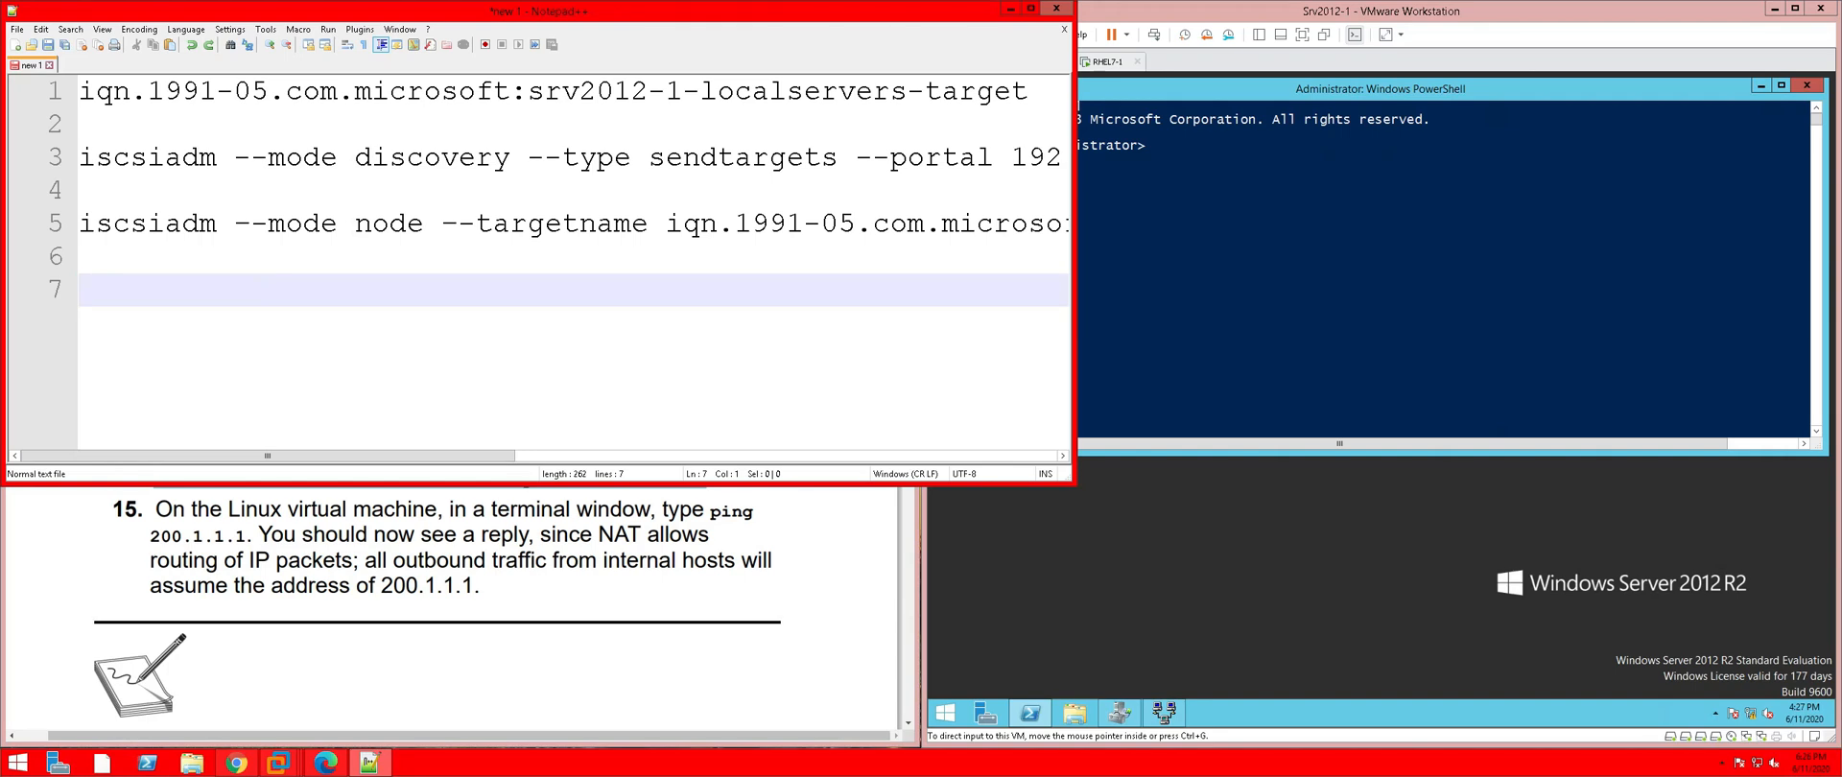
Paste the firewall command into the notes and join lines 7 and 8 into one line
{"action": "key", "text": "ctrl+v"}
{"action": "left_click", "coordinate": [79, 323]}
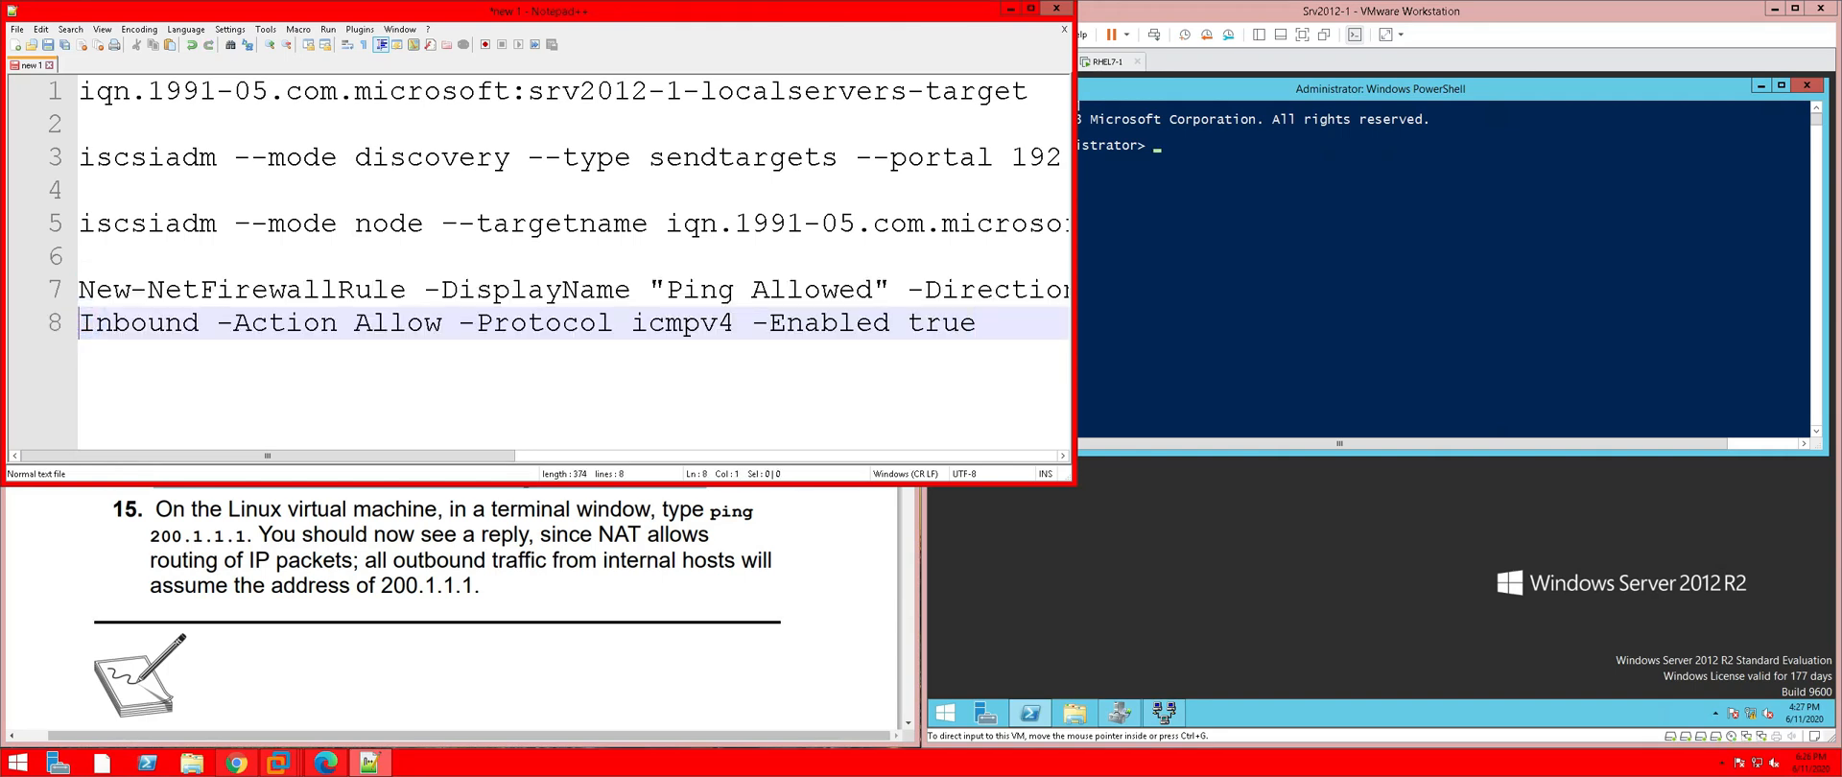
{"action": "key", "text": "BackSpace"}
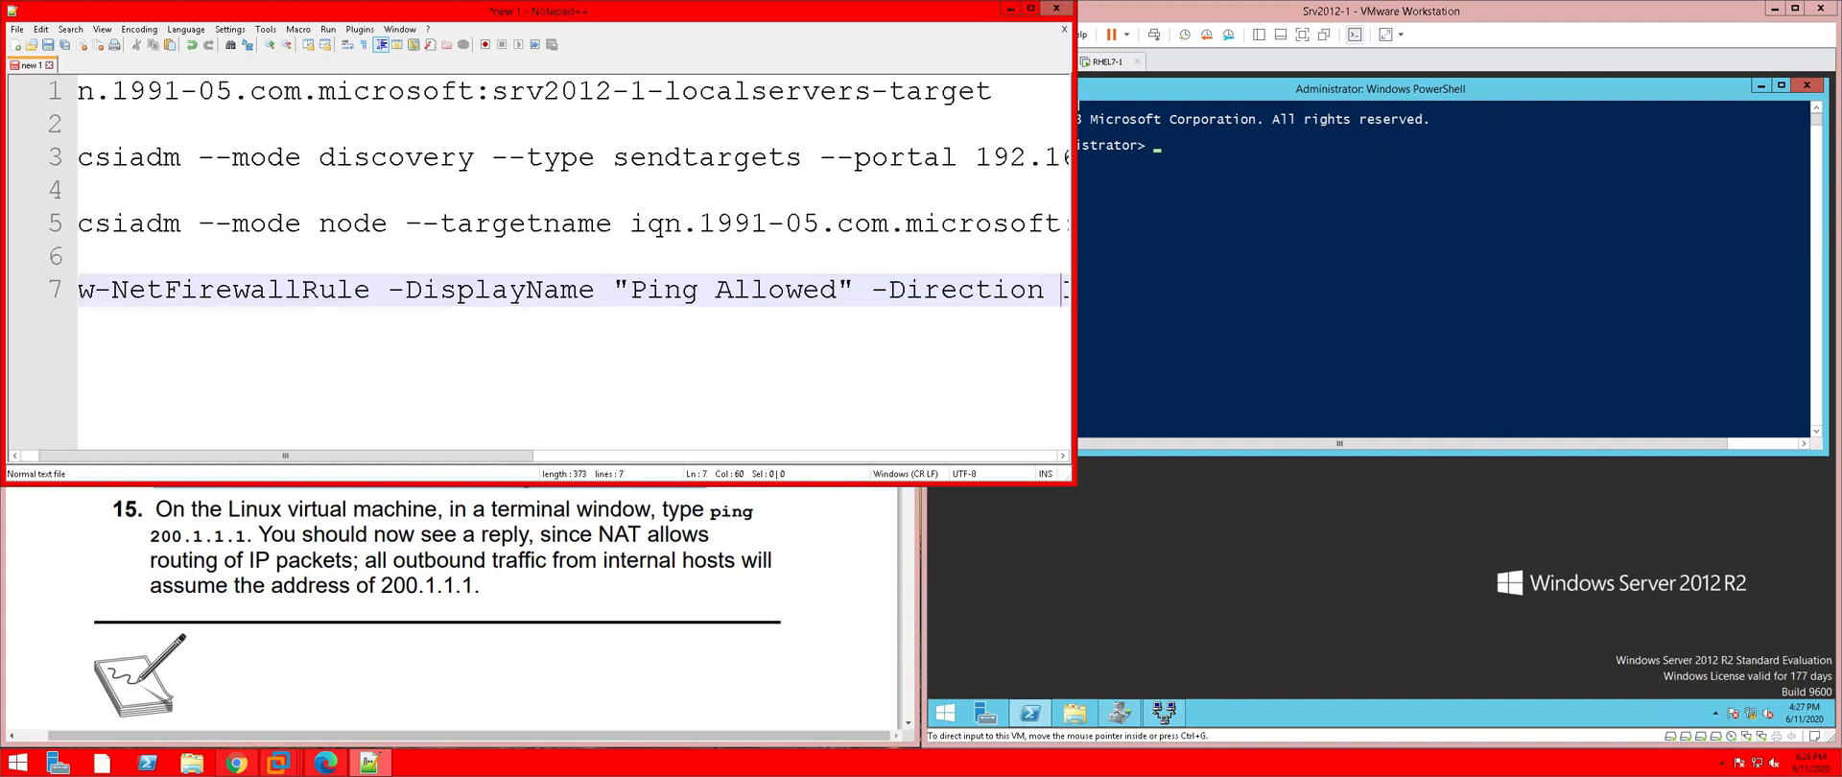
{"action": "key", "text": "Right"}
{"action": "key", "text": "Right"}
{"action": "key", "text": "Right"}
{"action": "key", "text": "Right"}
{"action": "key", "text": "Right"}
{"action": "key", "text": "Right"}
{"action": "key", "text": "Right"}
{"action": "key", "text": "Right"}
{"action": "key", "text": "Right"}
{"action": "key", "text": "Right"}
{"action": "key", "text": "Right"}
{"action": "key", "text": "Right"}
{"action": "key", "text": "Right"}
{"action": "key", "text": "Right"}
{"action": "key", "text": "Right"}
{"action": "key", "text": "Right"}
{"action": "key", "text": "Right"}
{"action": "key", "text": "Right"}
{"action": "key", "text": "Right"}
{"action": "key", "text": "Right"}
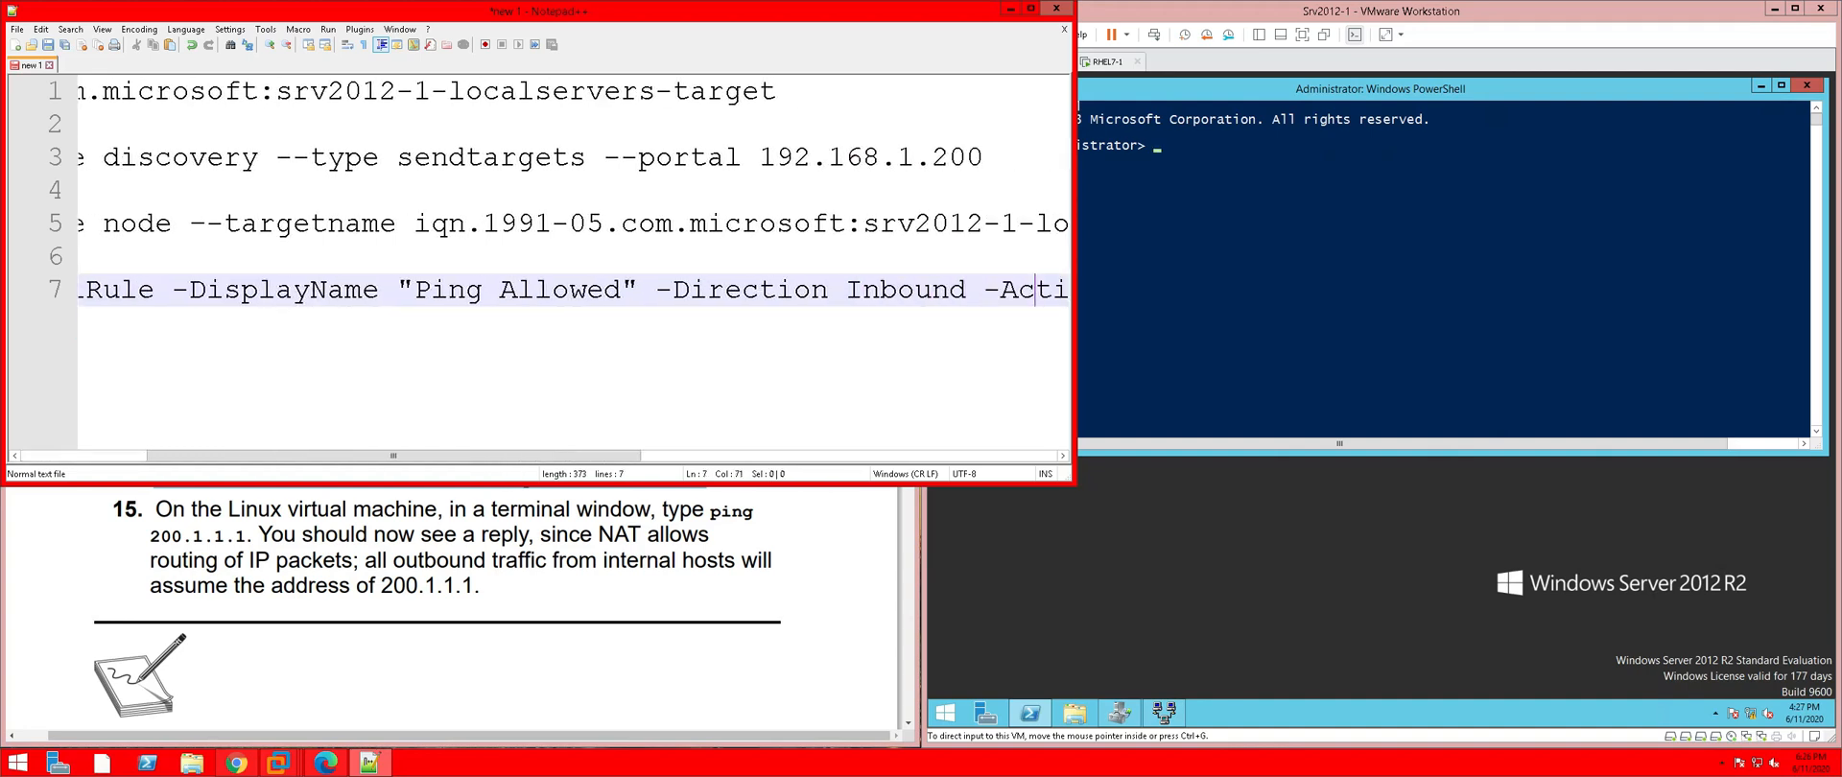
{"action": "key", "text": "Right"}
{"action": "key", "text": "Right"}
{"action": "key", "text": "Right"}
{"action": "key", "text": "Right"}
{"action": "key", "text": "Right"}
{"action": "key", "text": "Right"}
{"action": "key", "text": "Right"}
{"action": "key", "text": "Right"}
{"action": "key", "text": "Right"}
{"action": "key", "text": "Right"}
{"action": "key", "text": "Right"}
{"action": "key", "text": "Right"}
{"action": "key", "text": "Right"}
{"action": "key", "text": "Right"}
{"action": "key", "text": "Right"}
{"action": "key", "text": "Right"}
{"action": "key", "text": "Right"}
{"action": "key", "text": "Right"}
{"action": "key", "text": "Right"}
{"action": "key", "text": "Right"}
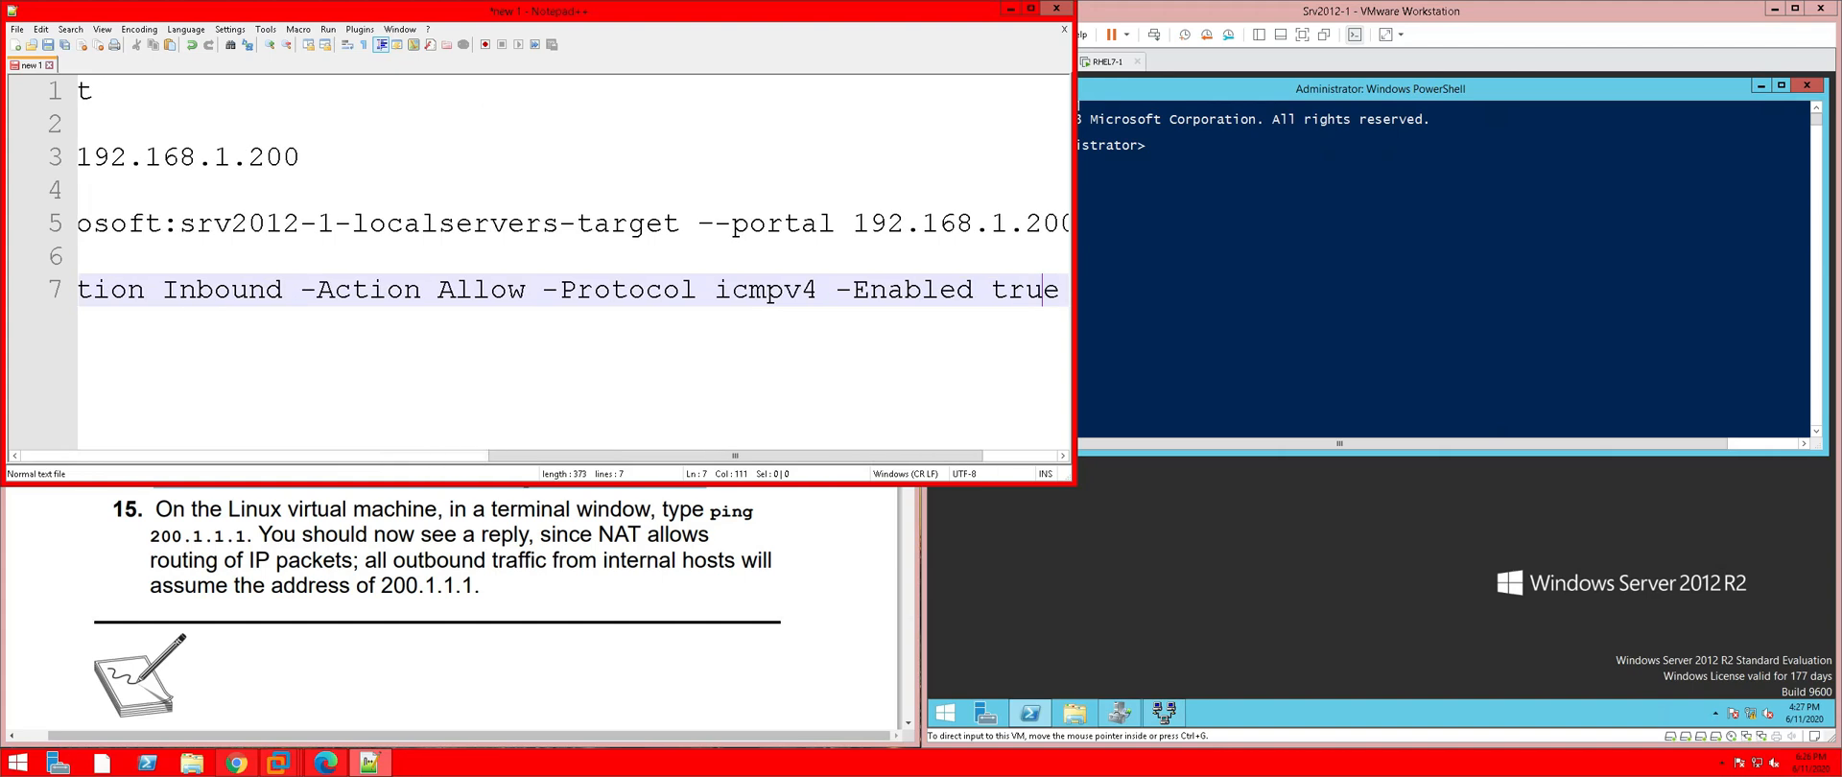
{"action": "key", "text": "Left"}
{"action": "key", "text": "Left"}
{"action": "key", "text": "Left"}
{"action": "key", "text": "Left"}
{"action": "key", "text": "Left"}
{"action": "key", "text": "Left"}
{"action": "key", "text": "Left"}
{"action": "key", "text": "Left"}
{"action": "key", "text": "Left"}
{"action": "key", "text": "Left"}
{"action": "key", "text": "Left"}
{"action": "key", "text": "Left"}
{"action": "key", "text": "Left"}
{"action": "key", "text": "Left"}
{"action": "key", "text": "Left"}
{"action": "key", "text": "Left"}
{"action": "key", "text": "Left"}
{"action": "key", "text": "Left"}
{"action": "key", "text": "Left"}
{"action": "key", "text": "Left"}
{"action": "key", "text": "Left"}
{"action": "key", "text": "Left"}
{"action": "key", "text": "Left"}
{"action": "key", "text": "Left"}
{"action": "key", "text": "Left"}
{"action": "key", "text": "Left"}
{"action": "key", "text": "Left"}
{"action": "key", "text": "Left"}
{"action": "key", "text": "Left"}
{"action": "key", "text": "Left"}
{"action": "key", "text": "Left"}
Retype the hyphens before Protocol and Direction in the pasted command
{"action": "key", "text": "Right"}
{"action": "key", "text": "Right"}
{"action": "key", "text": "BackSpace"}
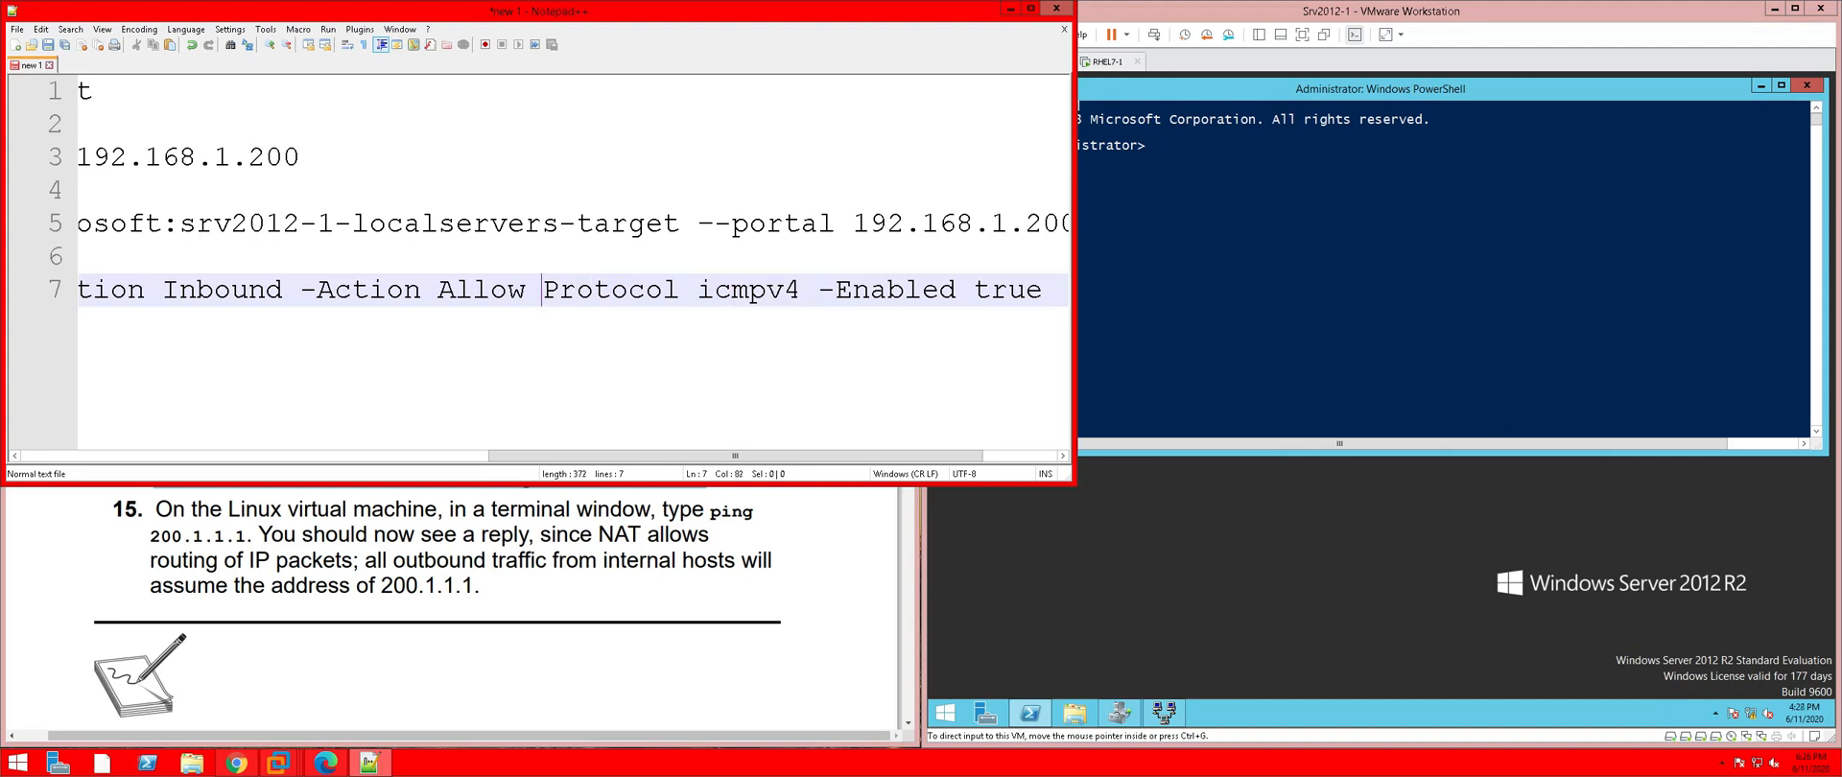
{"action": "type", "text": "-"}
{"action": "key", "text": "Left"}
{"action": "key", "text": "Left"}
{"action": "key", "text": "Left"}
{"action": "key", "text": "Left"}
{"action": "key", "text": "Left"}
{"action": "key", "text": "Left"}
{"action": "key", "text": "Left"}
{"action": "key", "text": "Left"}
{"action": "key", "text": "Left"}
{"action": "key", "text": "Left"}
{"action": "key", "text": "Left"}
{"action": "key", "text": "Left"}
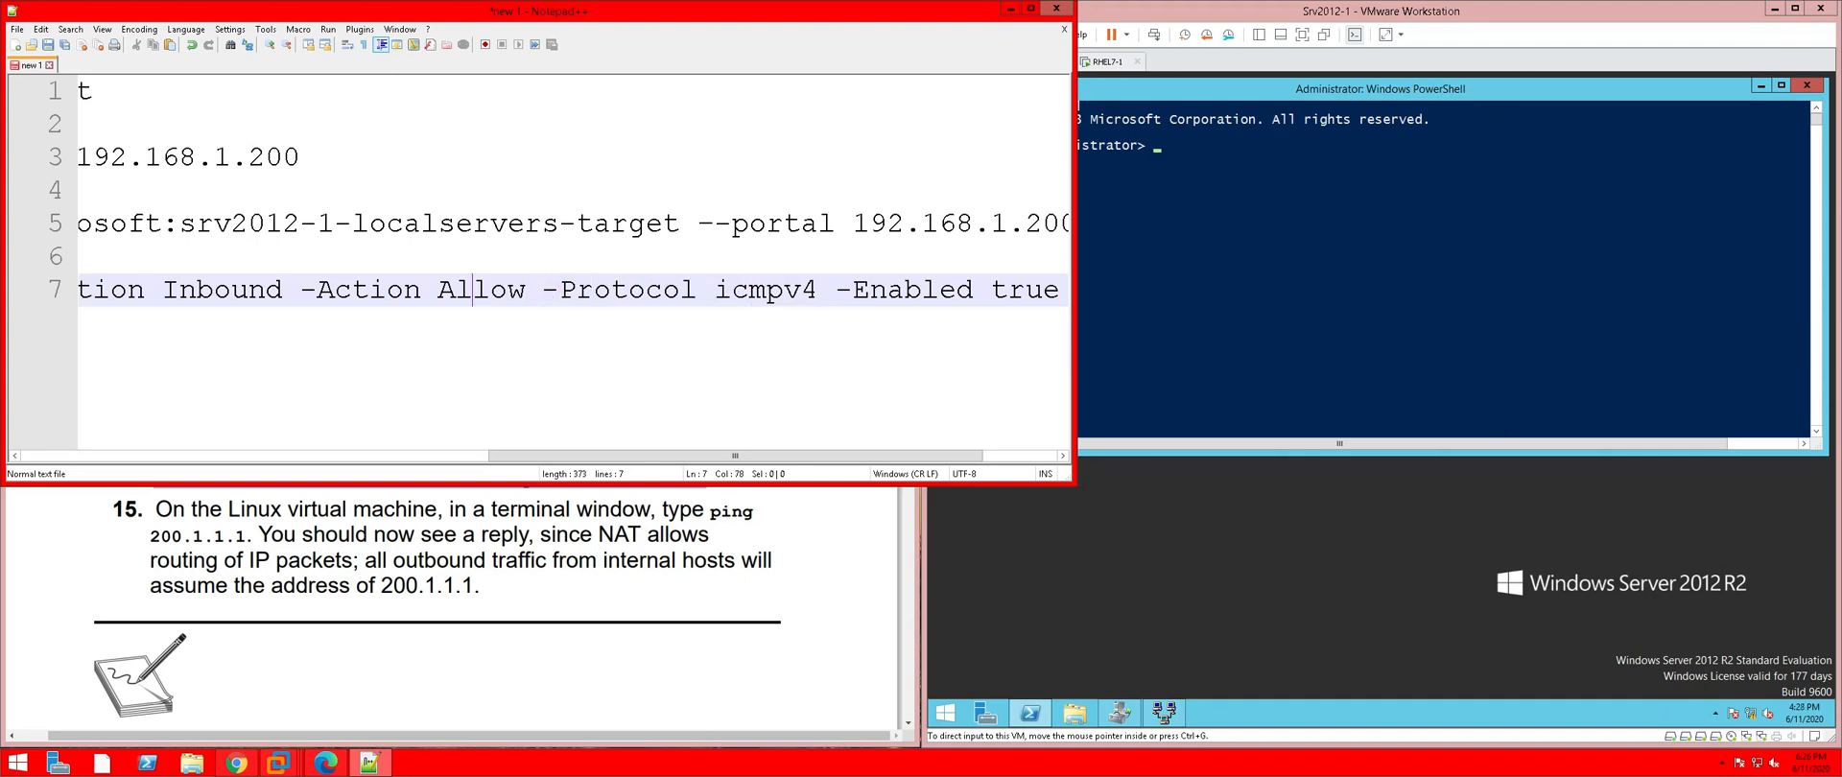
{"action": "key", "text": "Left"}
{"action": "key", "text": "Left"}
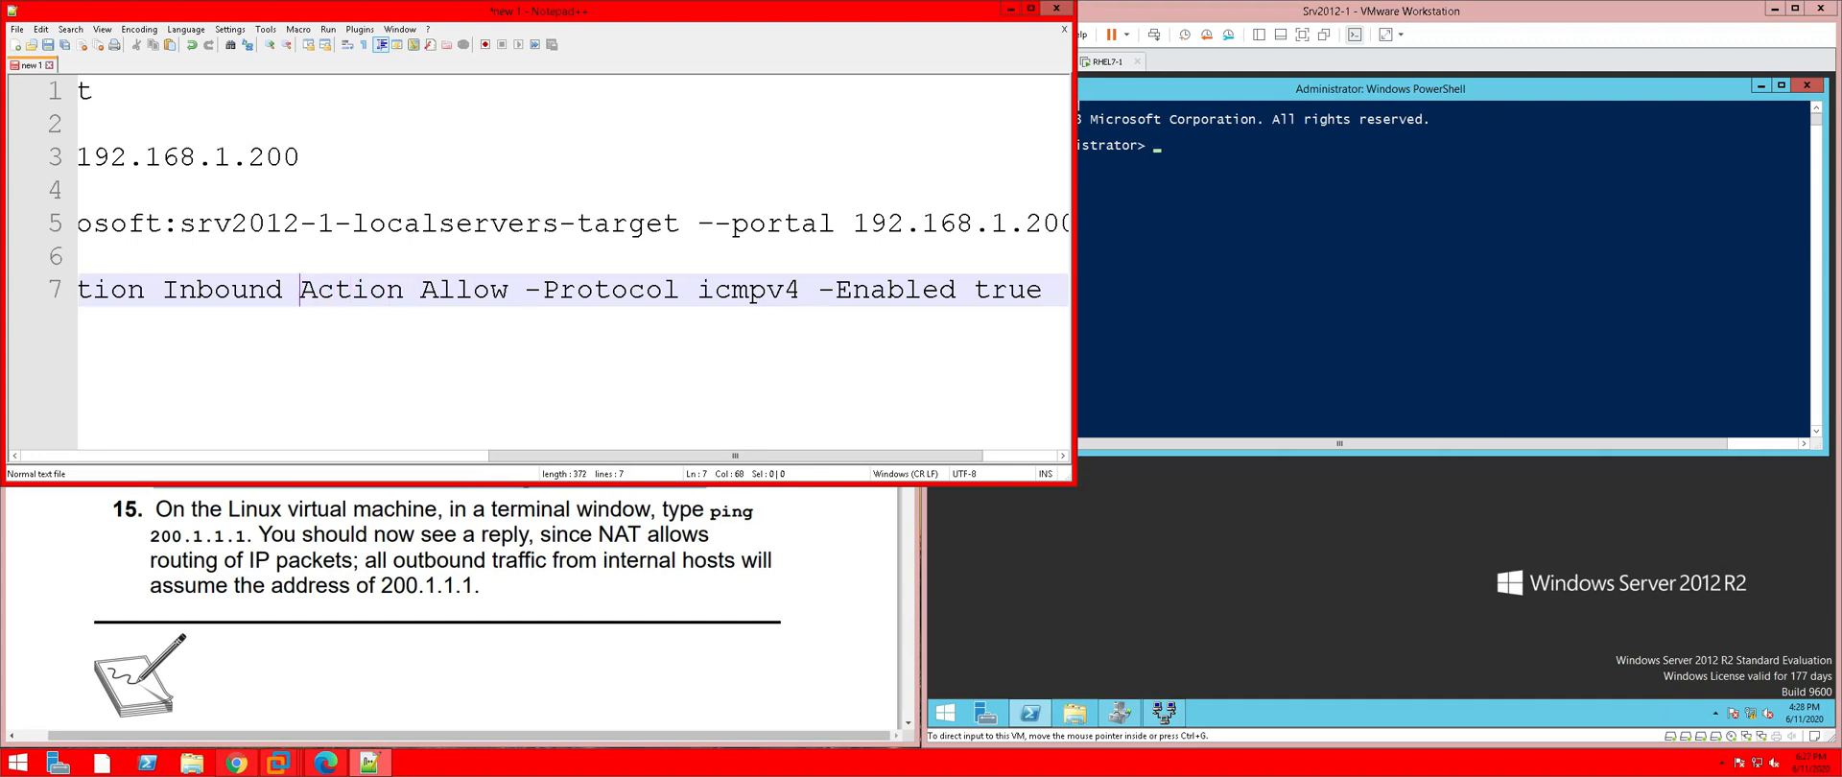
{"action": "key", "text": "Left"}
{"action": "key", "text": "Left"}
{"action": "key", "text": "Left"}
{"action": "key", "text": "Left"}
{"action": "key", "text": "Left"}
{"action": "key", "text": "Left"}
{"action": "key", "text": "Left"}
{"action": "key", "text": "Left"}
{"action": "key", "text": "Left"}
{"action": "key", "text": "Left"}
{"action": "key", "text": "Left"}
{"action": "key", "text": "Left"}
{"action": "key", "text": "Left"}
{"action": "key", "text": "Left"}
{"action": "key", "text": "Left"}
{"action": "key", "text": "Left"}
{"action": "key", "text": "Left"}
{"action": "key", "text": "Left"}
{"action": "key", "text": "Left"}
{"action": "key", "text": "Left"}
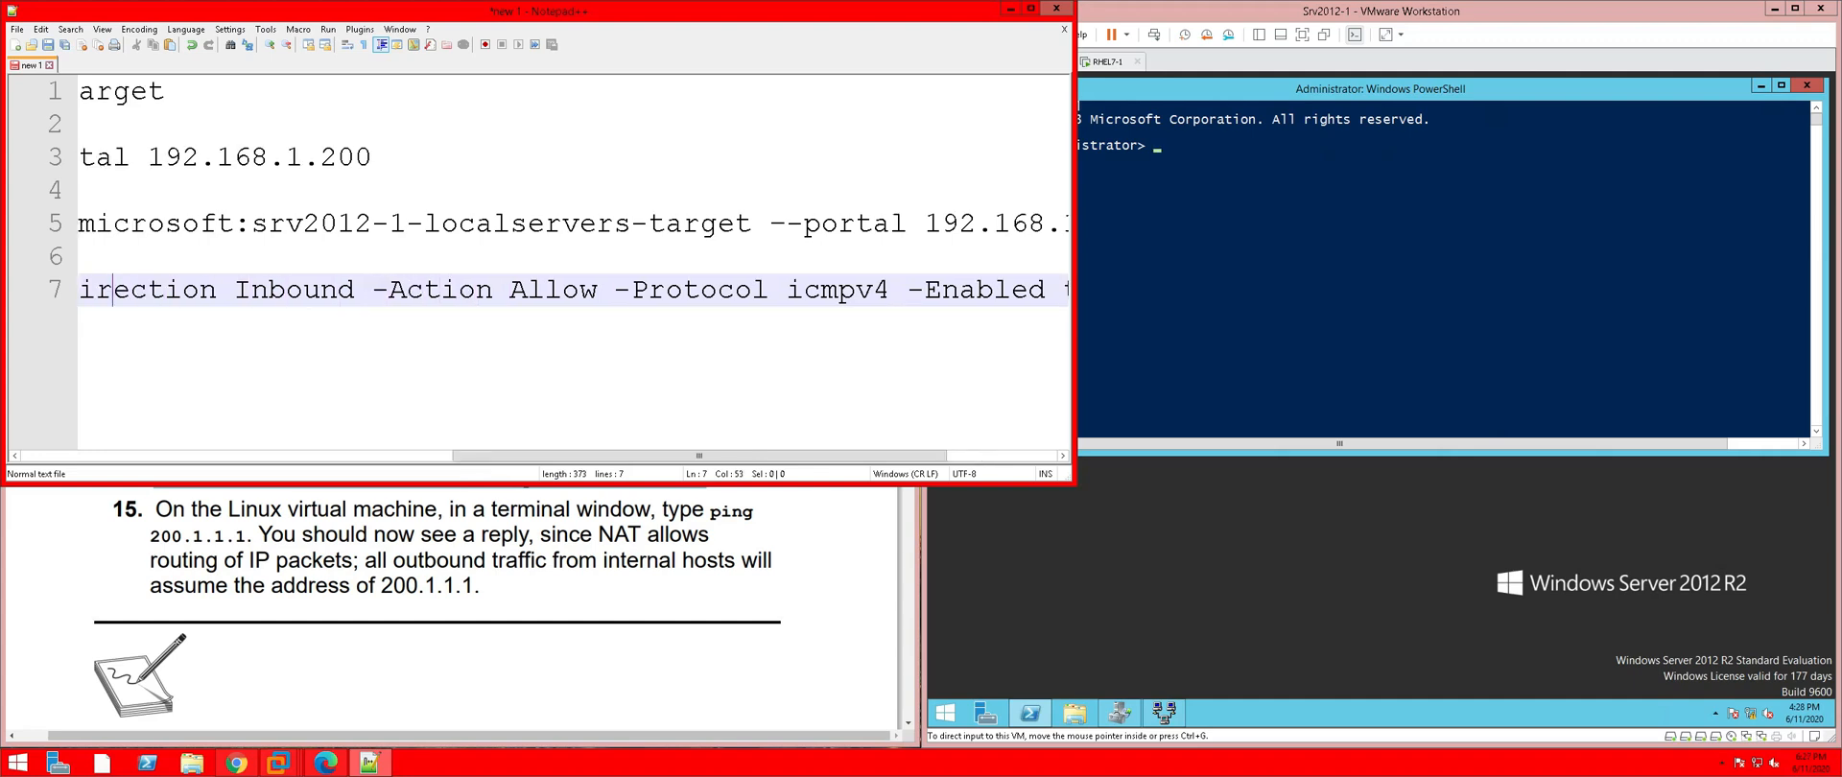
{"action": "key", "text": "Left"}
{"action": "key", "text": "Left"}
{"action": "key", "text": "Left"}
{"action": "key", "text": "Left"}
{"action": "key", "text": "Left"}
{"action": "key", "text": "Left"}
{"action": "key", "text": "Left"}
{"action": "key", "text": "Left"}
{"action": "key", "text": "Left"}
{"action": "key", "text": "Left"}
{"action": "key", "text": "Left"}
{"action": "key", "text": "Left"}
{"action": "key", "text": "Left"}
{"action": "key", "text": "Left"}
{"action": "key", "text": "Right"}
{"action": "key", "text": "Right"}
{"action": "key", "text": "Right"}
{"action": "key", "text": "Right"}
{"action": "key", "text": "Right"}
{"action": "key", "text": "Right"}
{"action": "key", "text": "Right"}
{"action": "key", "text": "Right"}
{"action": "key", "text": "Right"}
{"action": "key", "text": "Right"}
{"action": "key", "text": "Right"}
{"action": "key", "text": "Right"}
{"action": "key", "text": "Right"}
{"action": "key", "text": "Right"}
{"action": "key", "text": "Right"}
{"action": "key", "text": "Right"}
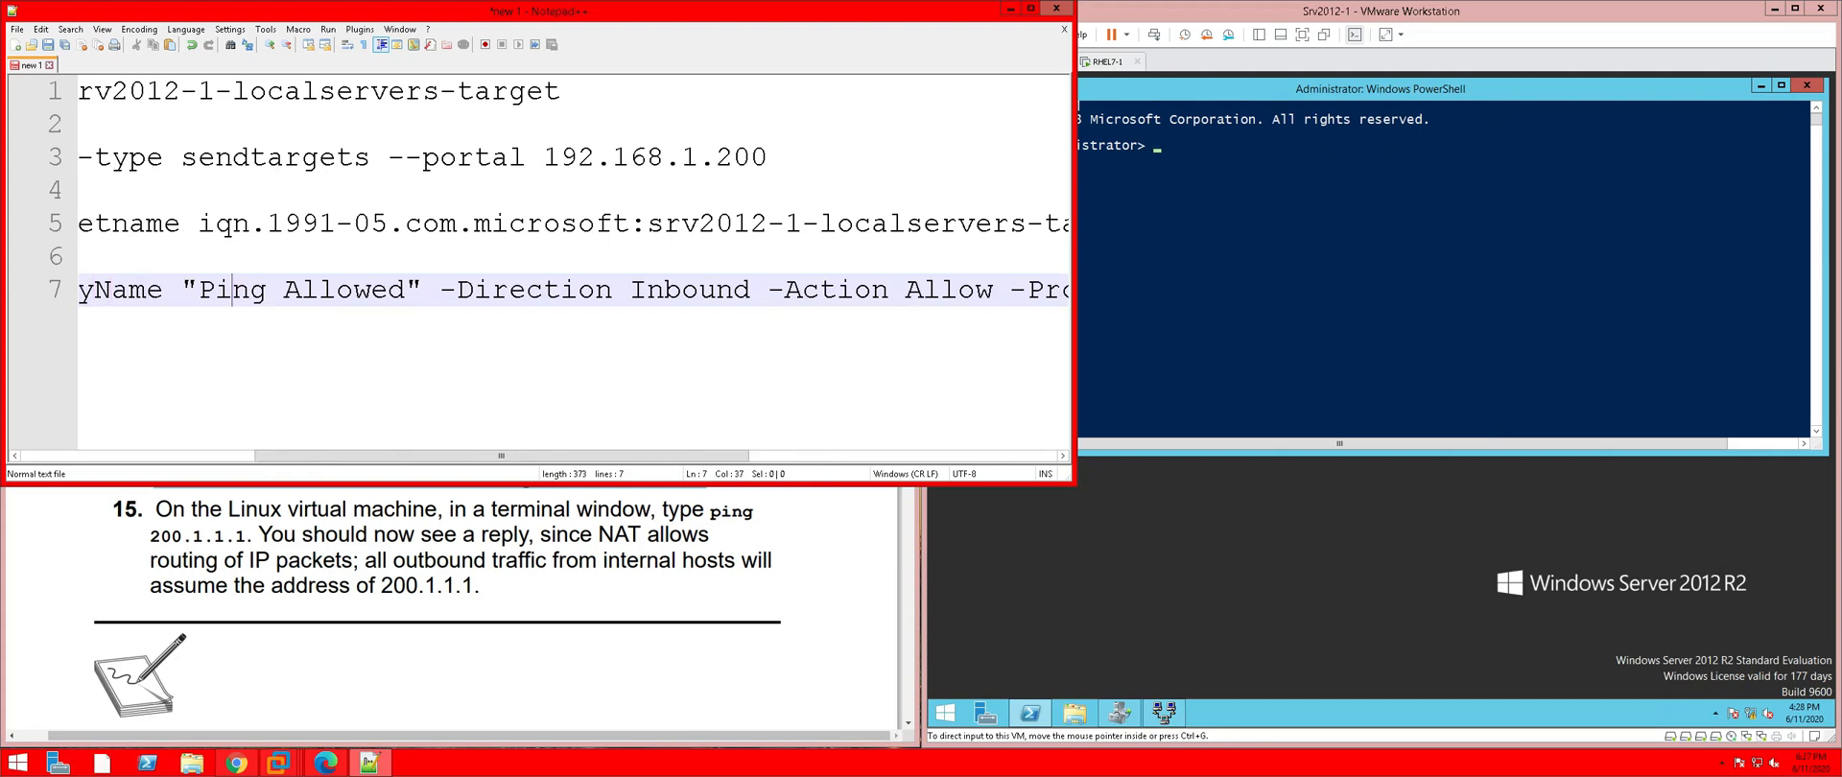
{"action": "key", "text": "Right"}
{"action": "key", "text": "Right"}
{"action": "key", "text": "Right"}
{"action": "key", "text": "Right"}
{"action": "key", "text": "Right"}
{"action": "key", "text": "Right"}
{"action": "key", "text": "Right"}
{"action": "key", "text": "Right"}
{"action": "key", "text": "Right"}
{"action": "key", "text": "Left"}
{"action": "key", "text": "Left"}
{"action": "key", "text": "Left"}
{"action": "key", "text": "Left"}
{"action": "key", "text": "BackSpace"}
{"action": "type", "text": "_"}
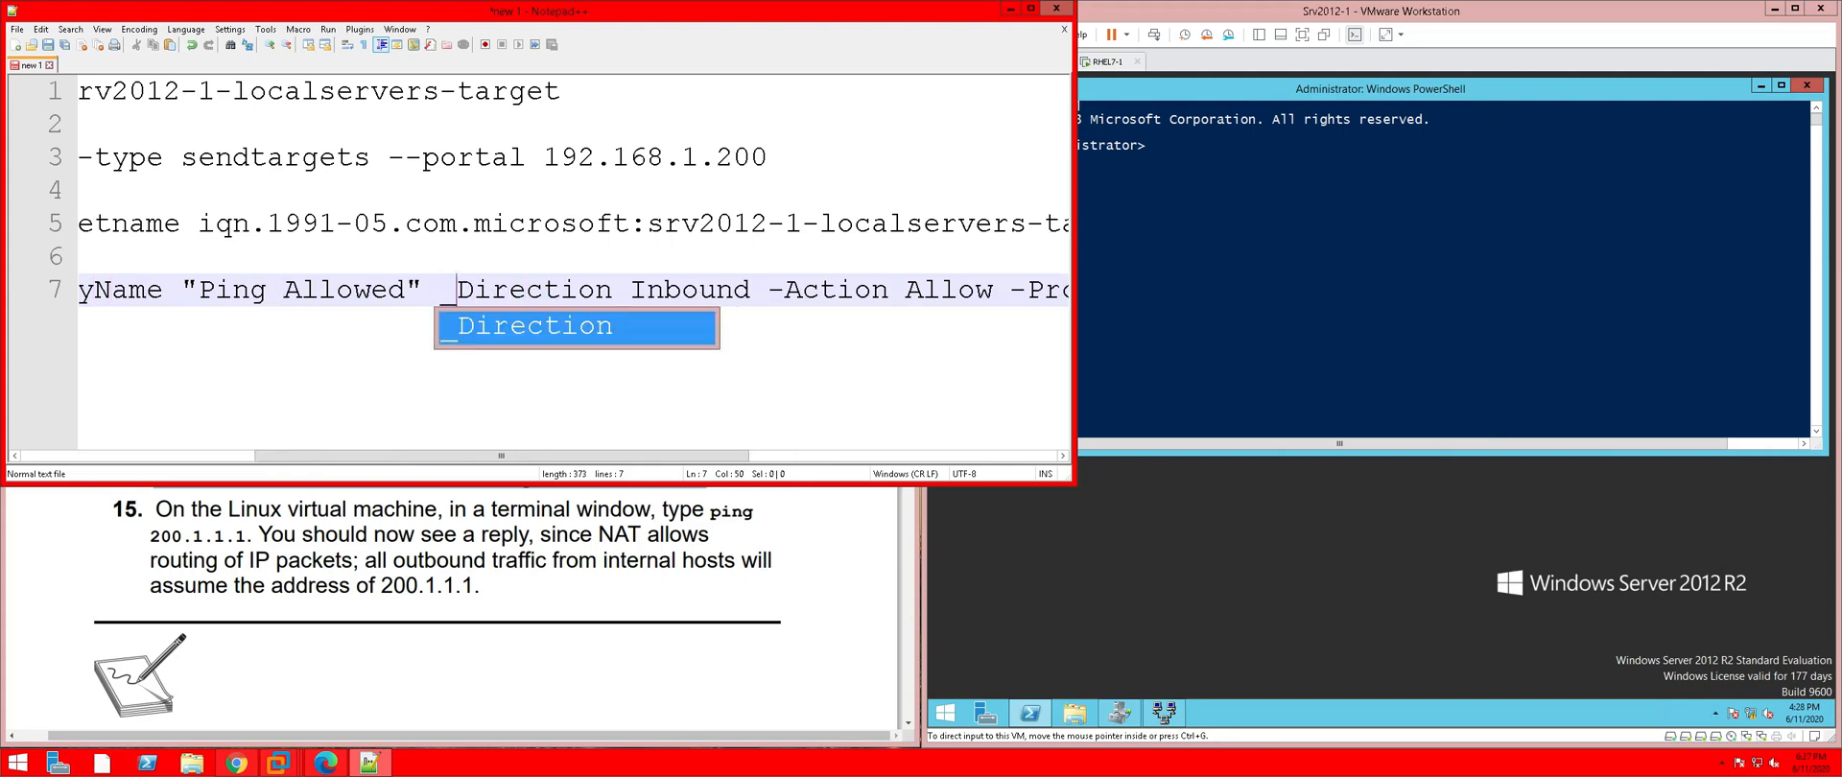
{"action": "key", "text": "BackSpace"}
{"action": "type", "text": "-"}
{"action": "key", "text": "Left"}
{"action": "key", "text": "Left"}
{"action": "key", "text": "Left"}
{"action": "key", "text": "Left"}
{"action": "key", "text": "Left"}
{"action": "key", "text": "Left"}
{"action": "key", "text": "Left"}
{"action": "key", "text": "Left"}
{"action": "key", "text": "Left"}
{"action": "key", "text": "Left"}
{"action": "key", "text": "Left"}
{"action": "key", "text": "Left"}
{"action": "key", "text": "Left"}
{"action": "key", "text": "Left"}
{"action": "key", "text": "Left"}
{"action": "key", "text": "Left"}
{"action": "key", "text": "Left"}
{"action": "key", "text": "Left"}
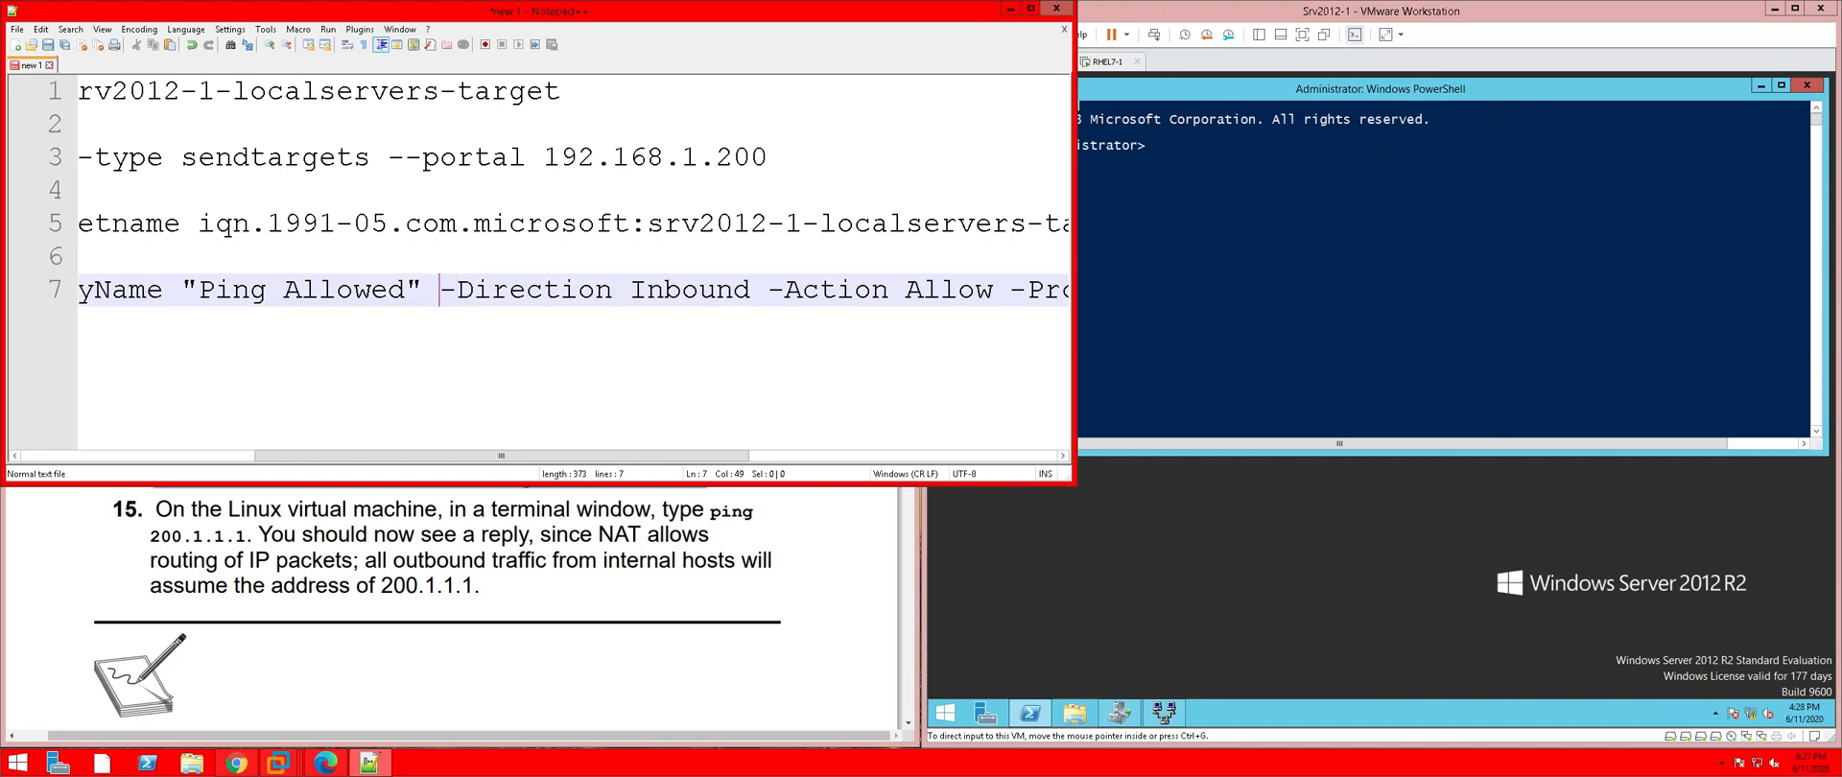
{"action": "scroll", "coordinate": [574, 272], "scroll_direction": "left", "scroll_amount": 6}
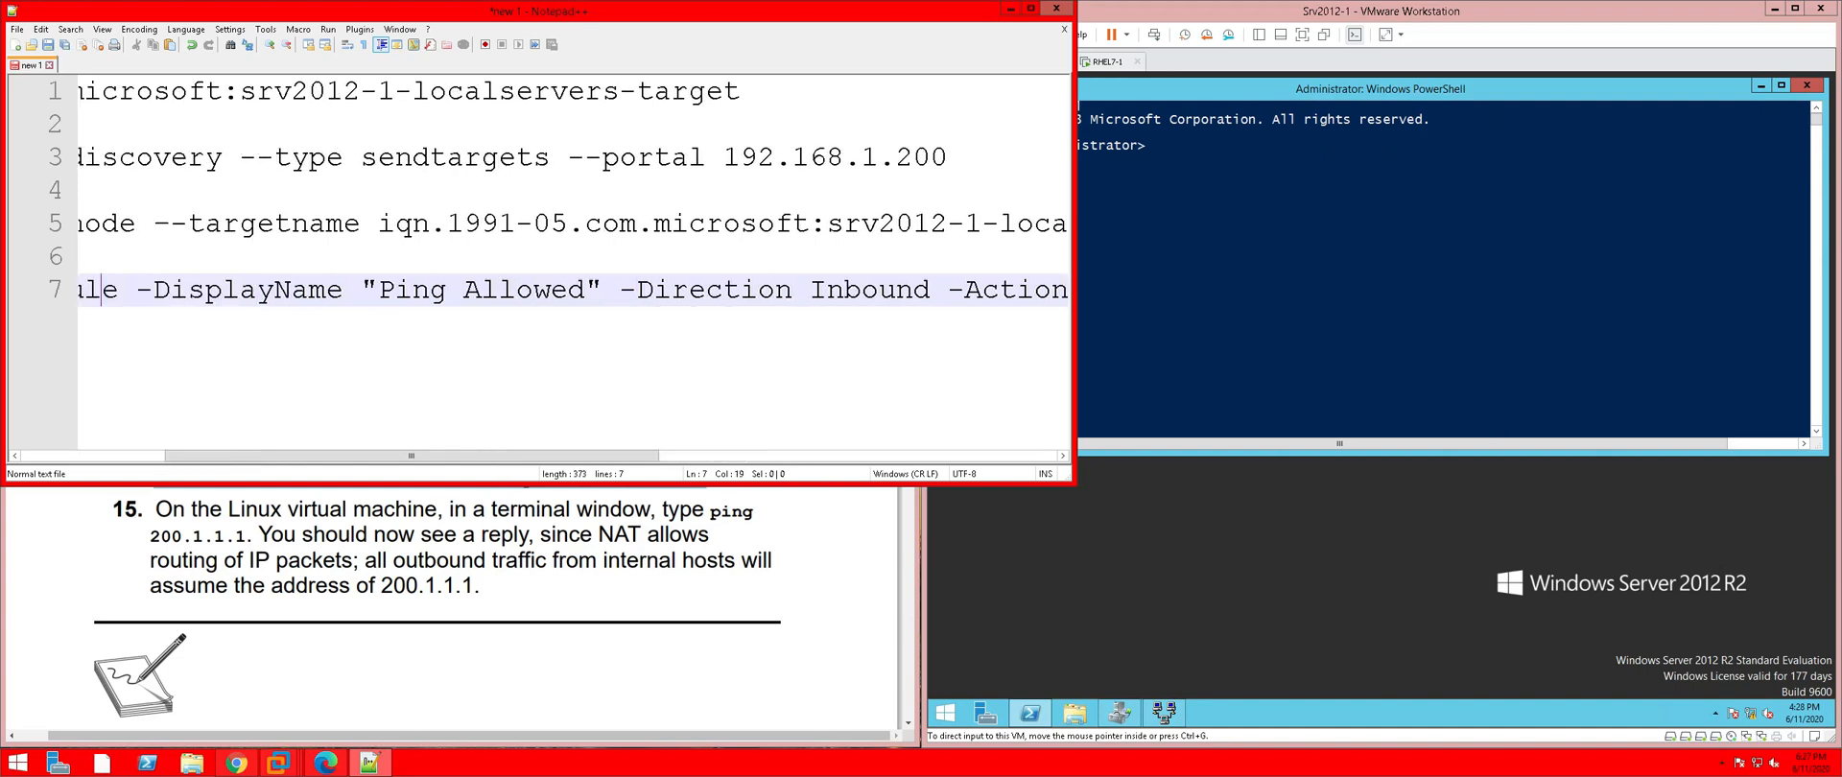
Select the whole New-NetFirewallRule command on line 7
{"action": "left_click", "coordinate": [962, 223]}
{"action": "key", "text": "Left"}
{"action": "key", "text": "Left"}
{"action": "key", "text": "Left"}
{"action": "key", "text": "Left"}
{"action": "key", "text": "Left"}
{"action": "key", "text": "Left"}
{"action": "key", "text": "Left"}
{"action": "key", "text": "Left"}
{"action": "key", "text": "Left"}
{"action": "key", "text": "Left"}
{"action": "key", "text": "Left"}
{"action": "key", "text": "Left"}
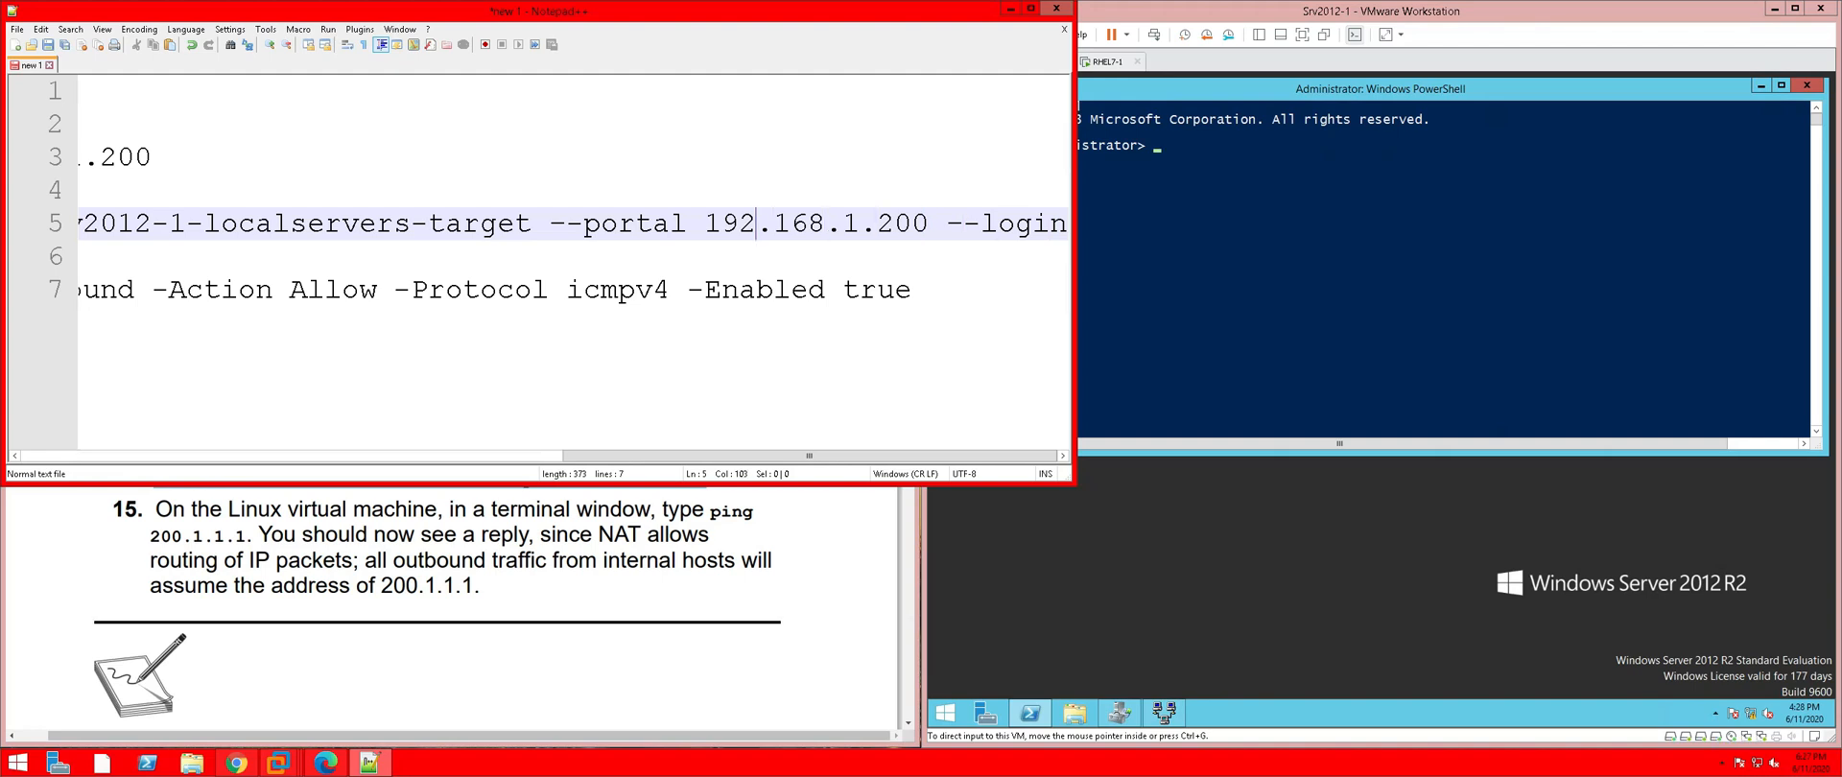
{"action": "key", "text": "Down"}
{"action": "key", "text": "Down"}
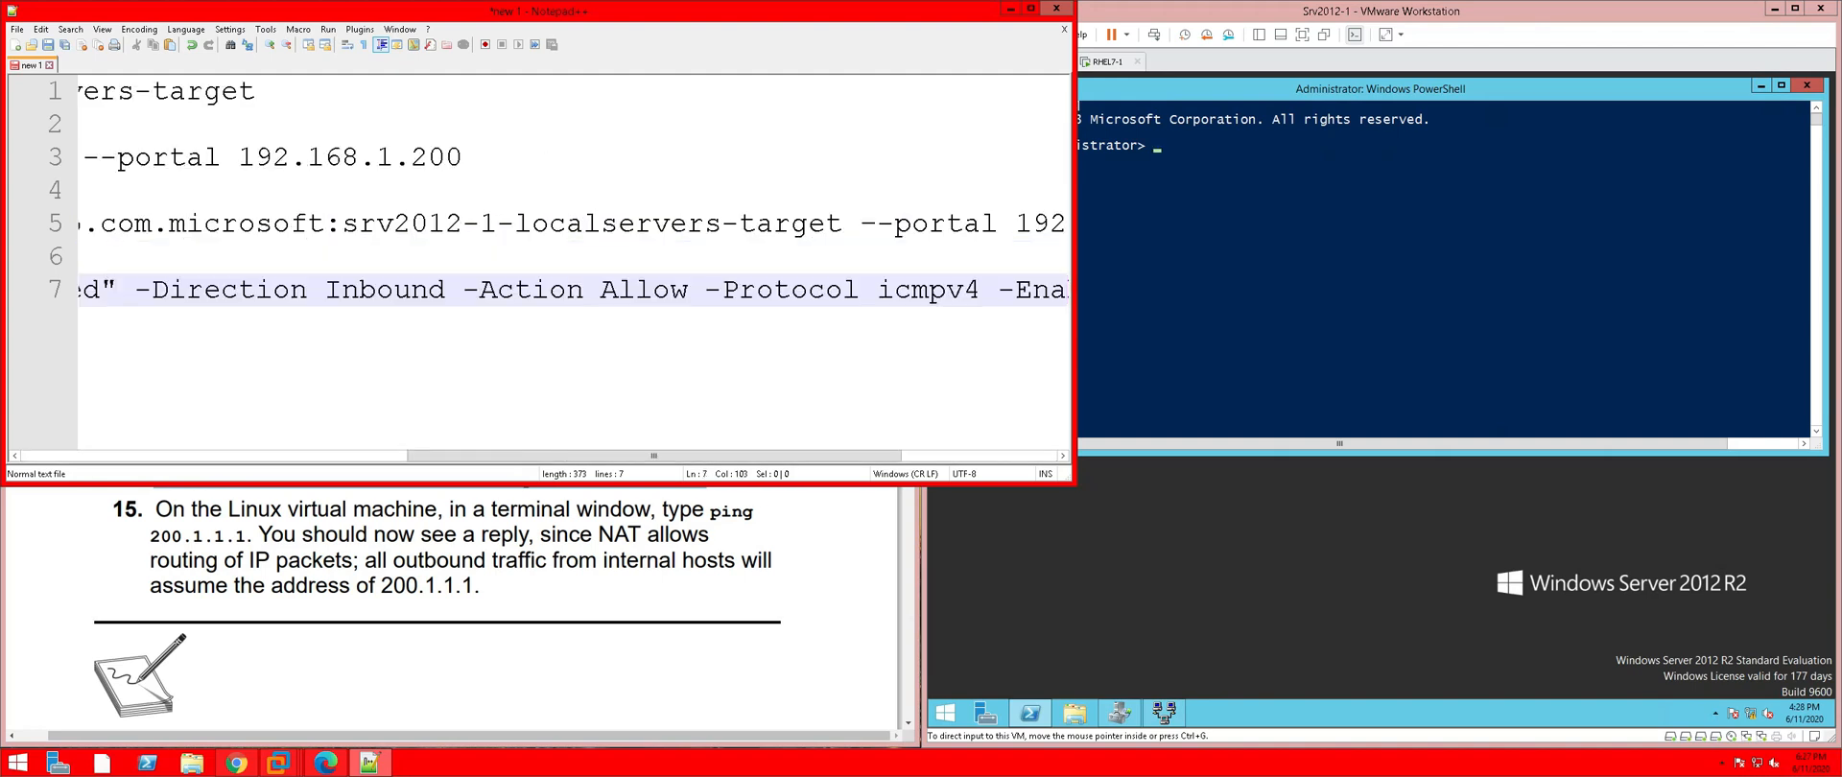
{"action": "key", "text": "Home"}
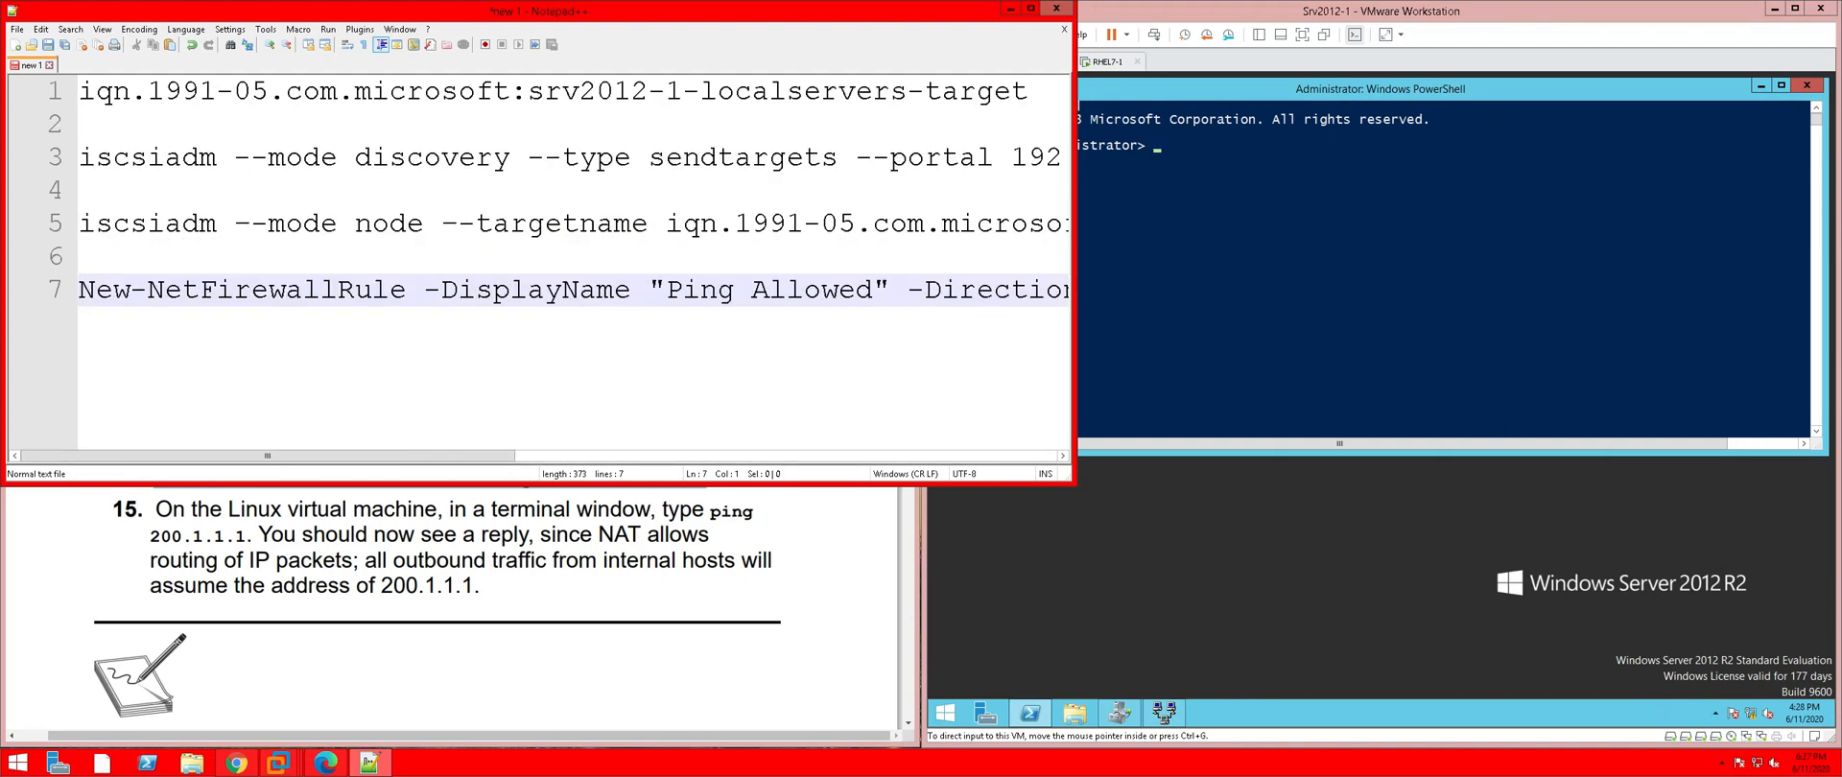
{"action": "key", "text": "shift+End"}
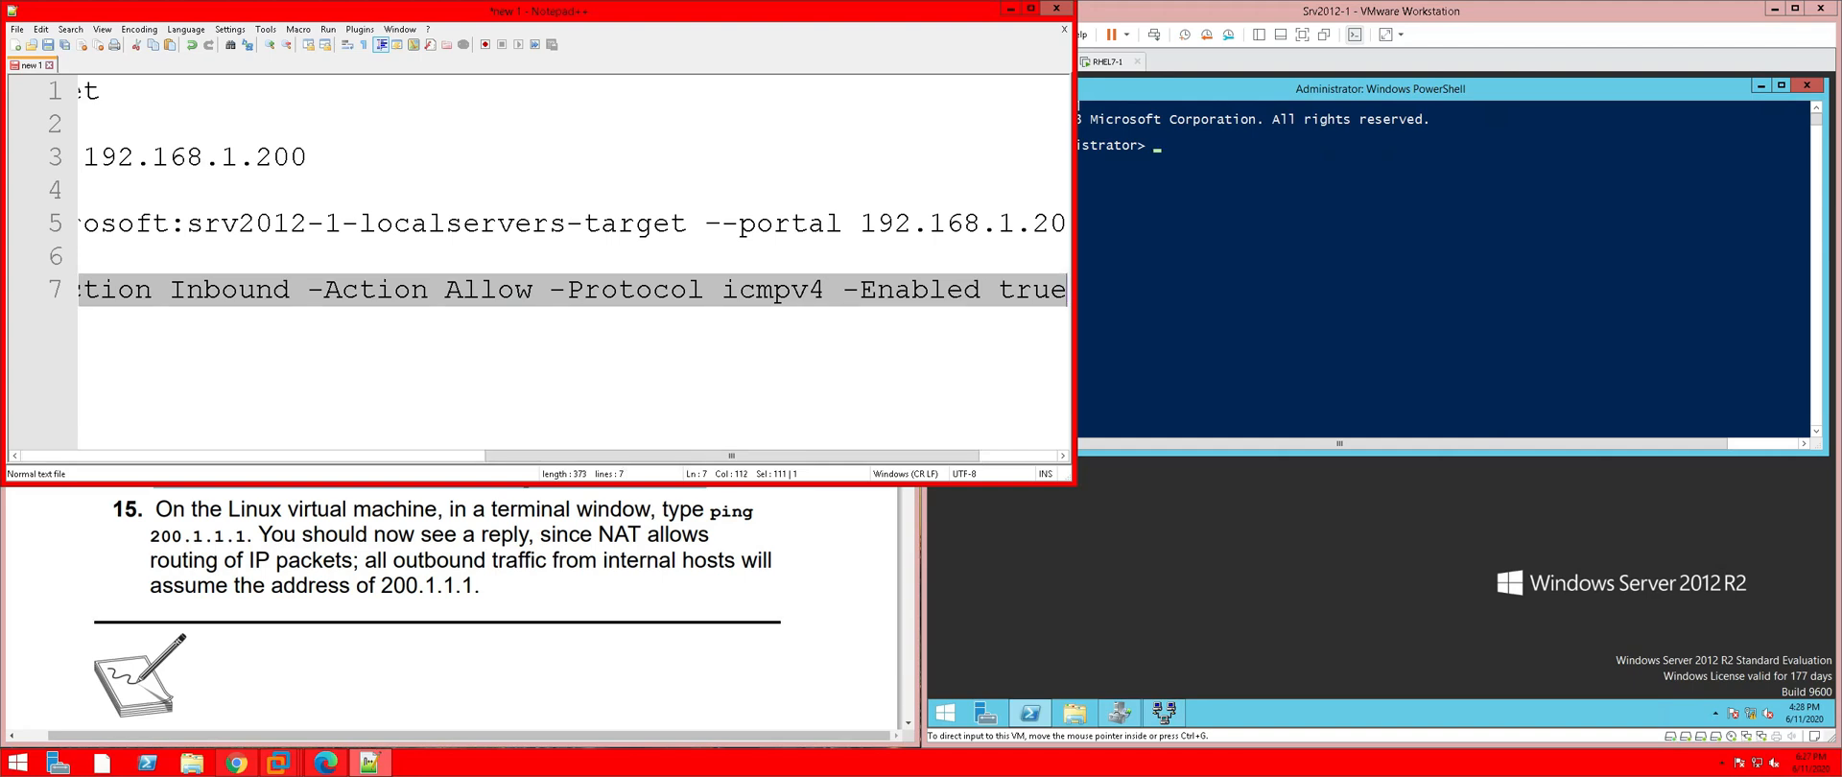
Paste and run the Ping Allowed icmpv4 inbound rule command in Srv2012-1's PowerShell, then return to the PDF
{"action": "left_click", "coordinate": [1153, 173]}
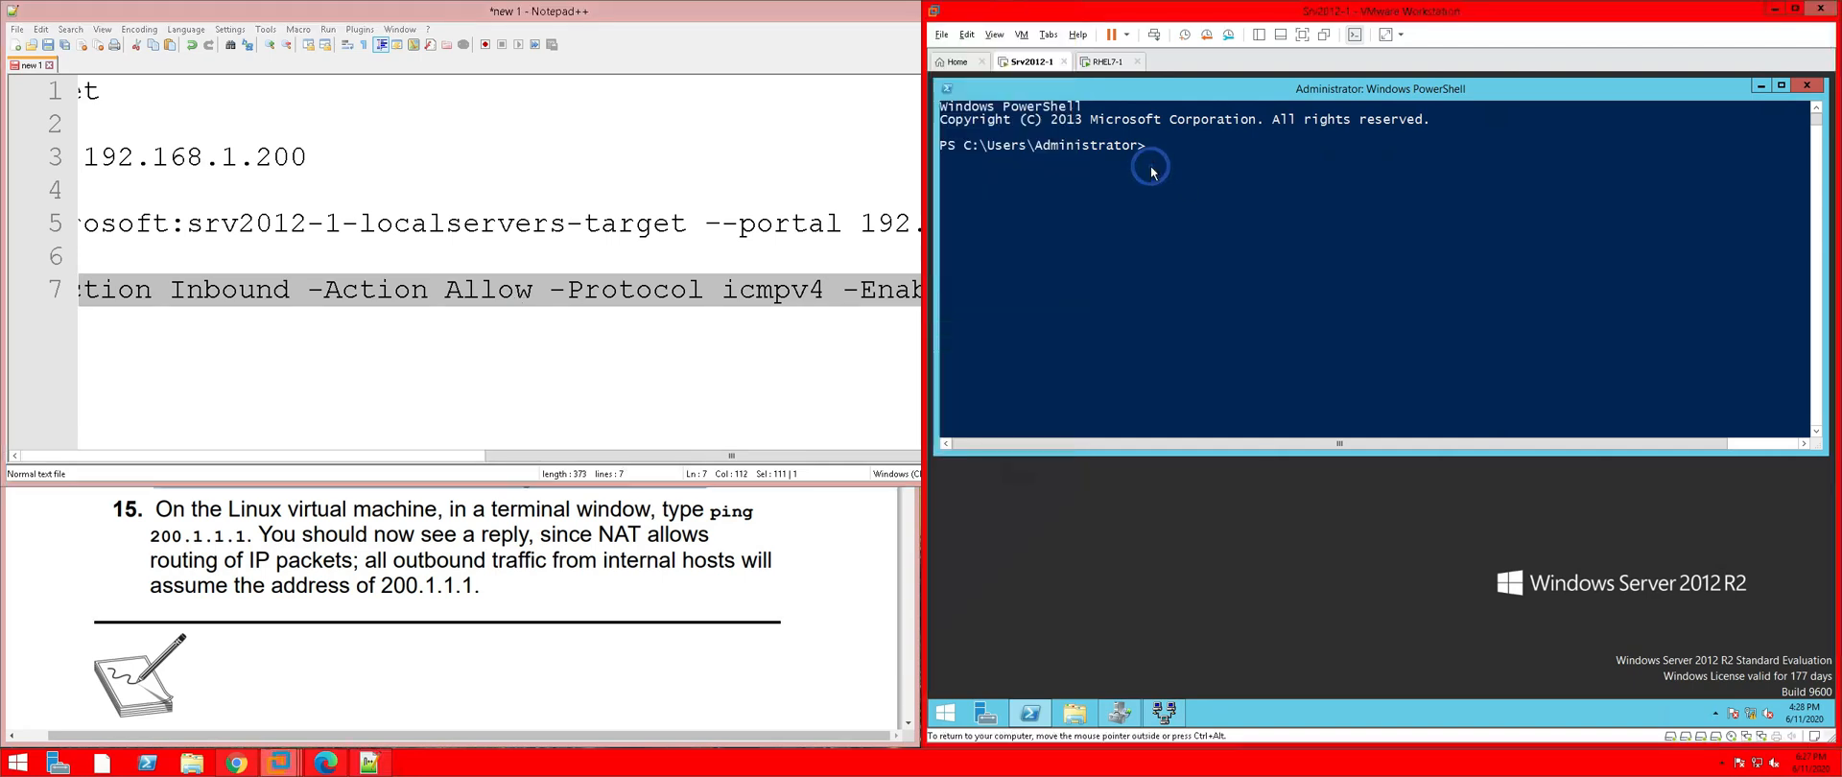
{"action": "right_click", "coordinate": [1152, 173]}
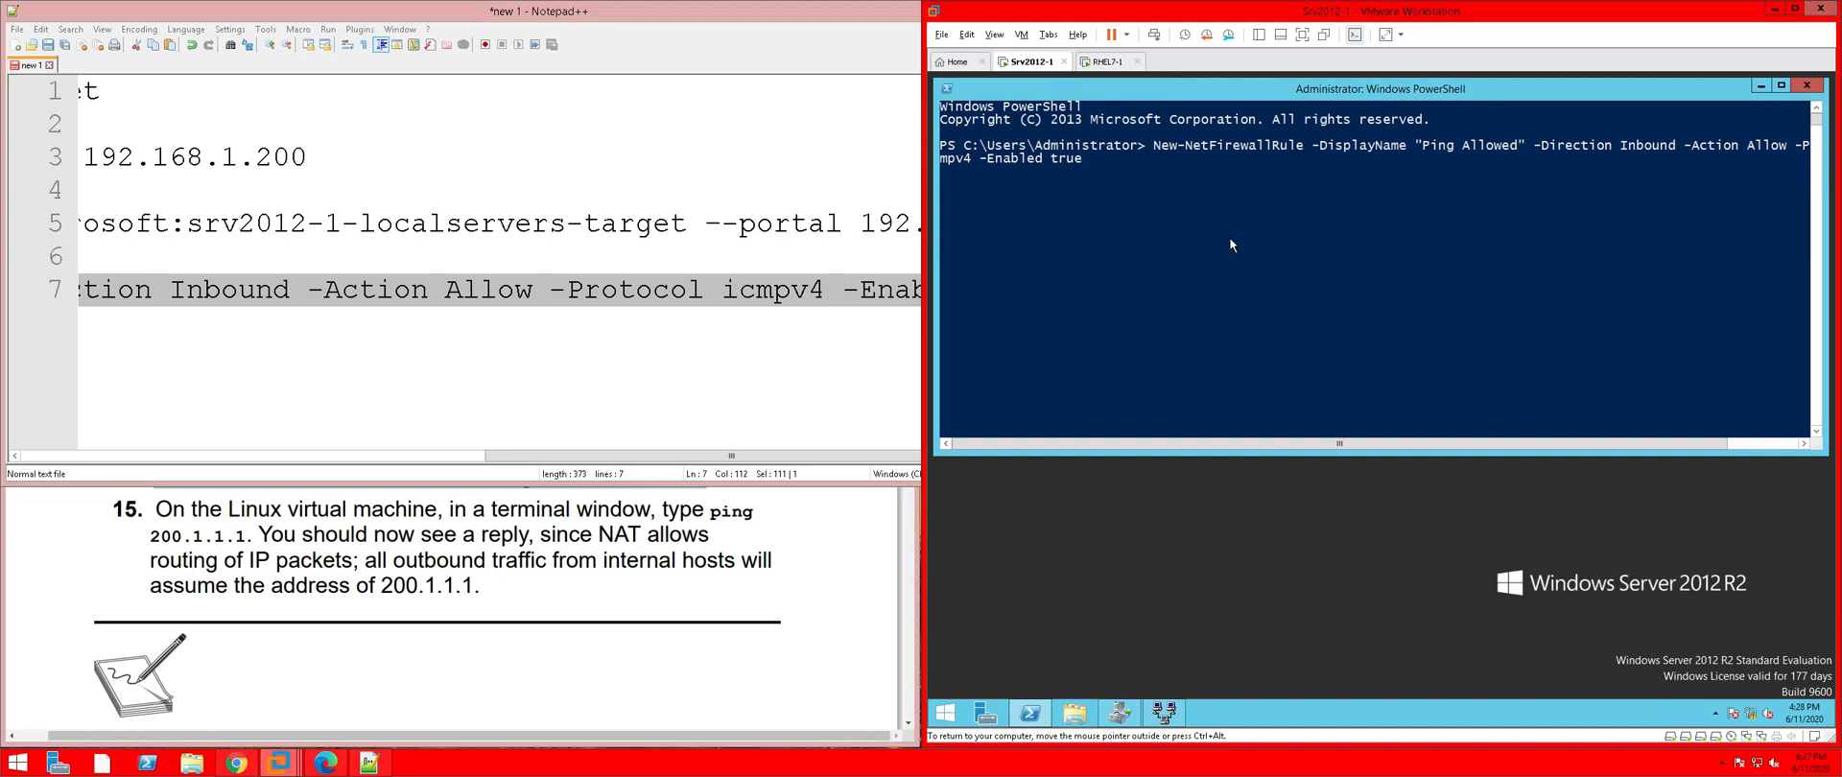
{"action": "key", "text": "Return"}
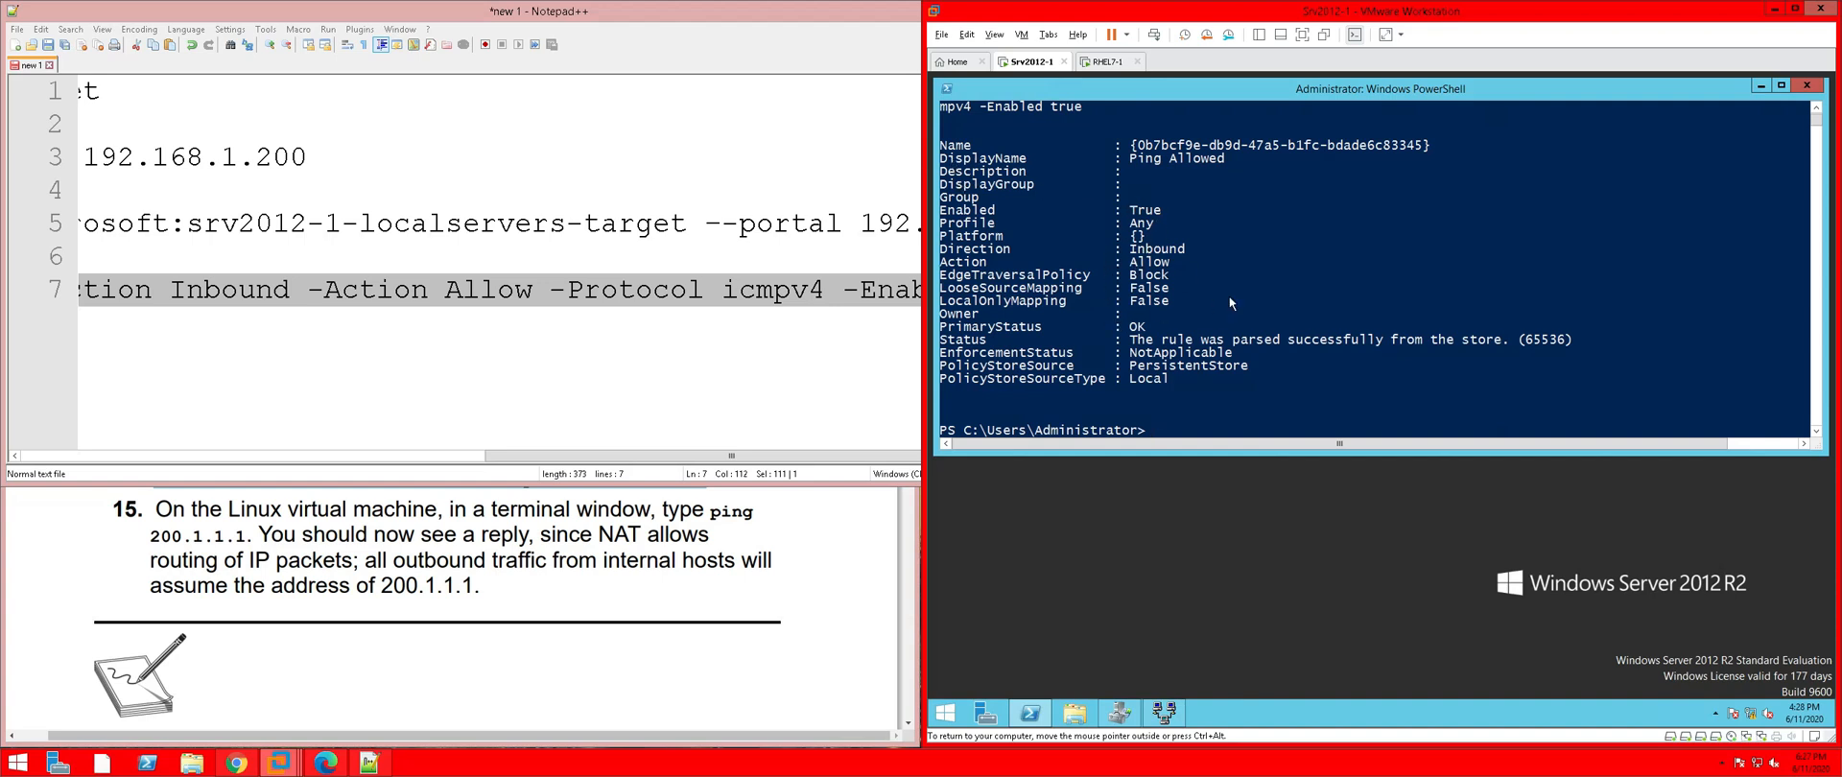
{"action": "scroll", "coordinate": [1229, 295], "scroll_direction": "up", "scroll_amount": 2}
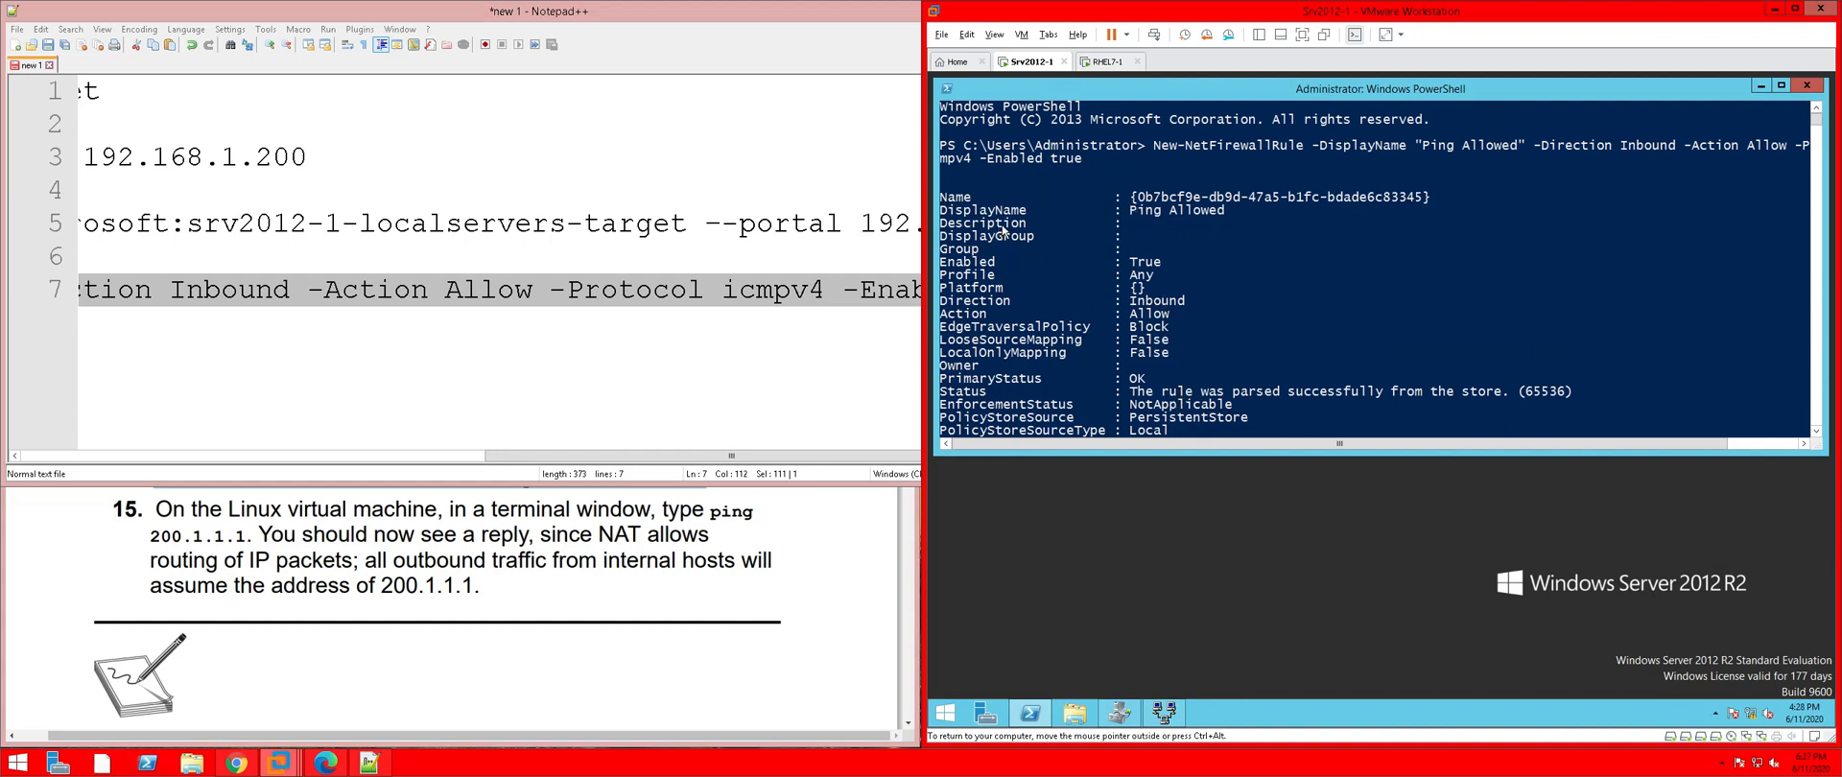
{"action": "scroll", "coordinate": [1235, 397], "scroll_direction": "down", "scroll_amount": 2}
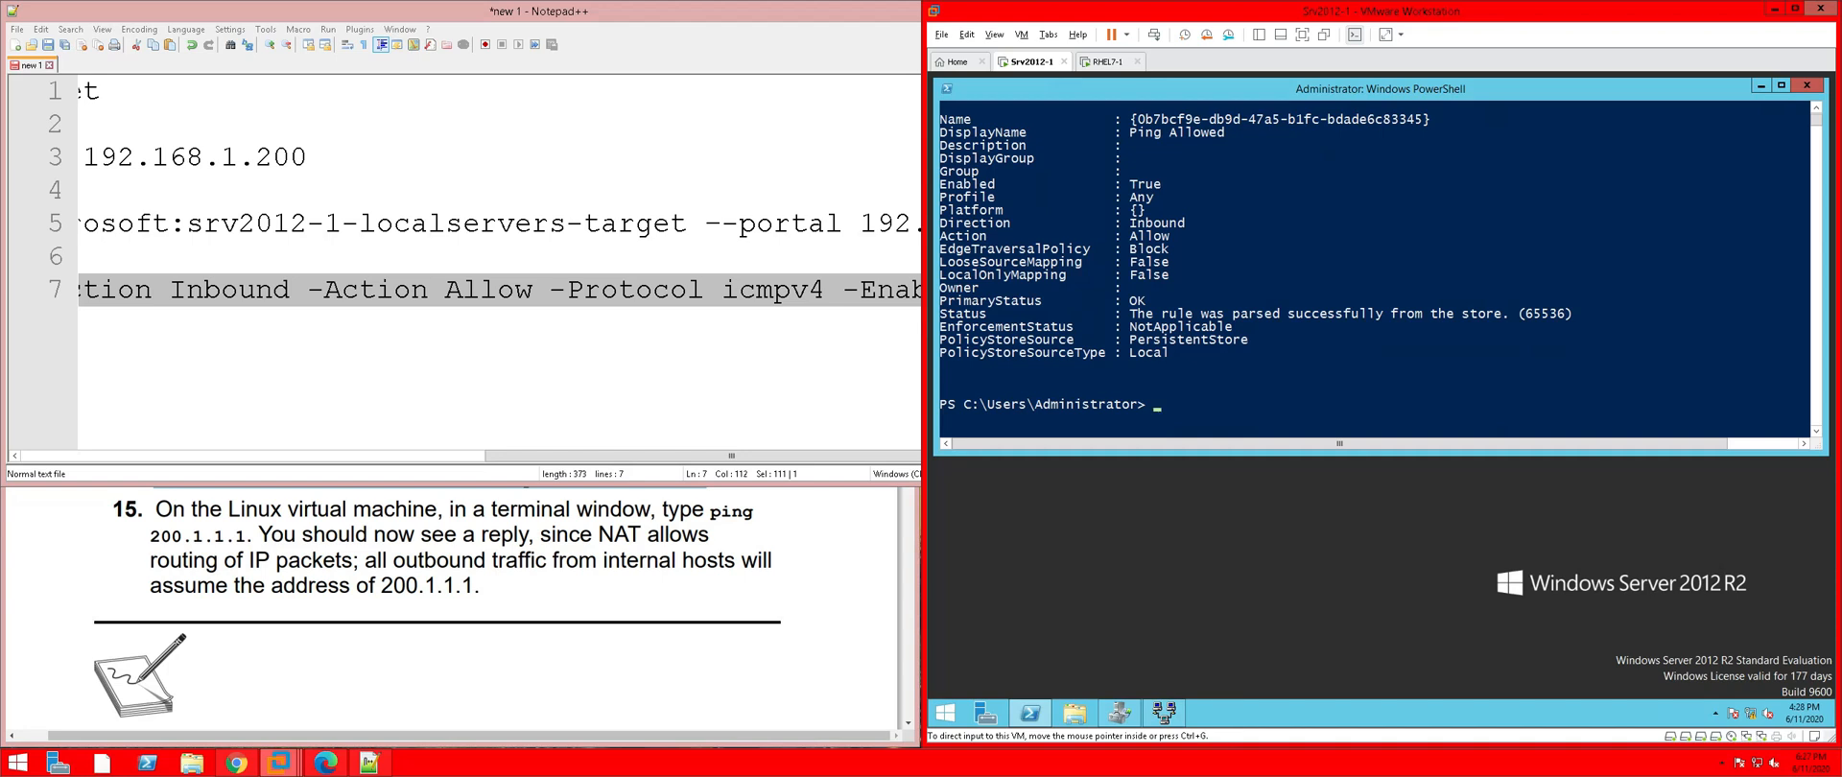
{"action": "left_click", "coordinate": [280, 521]}
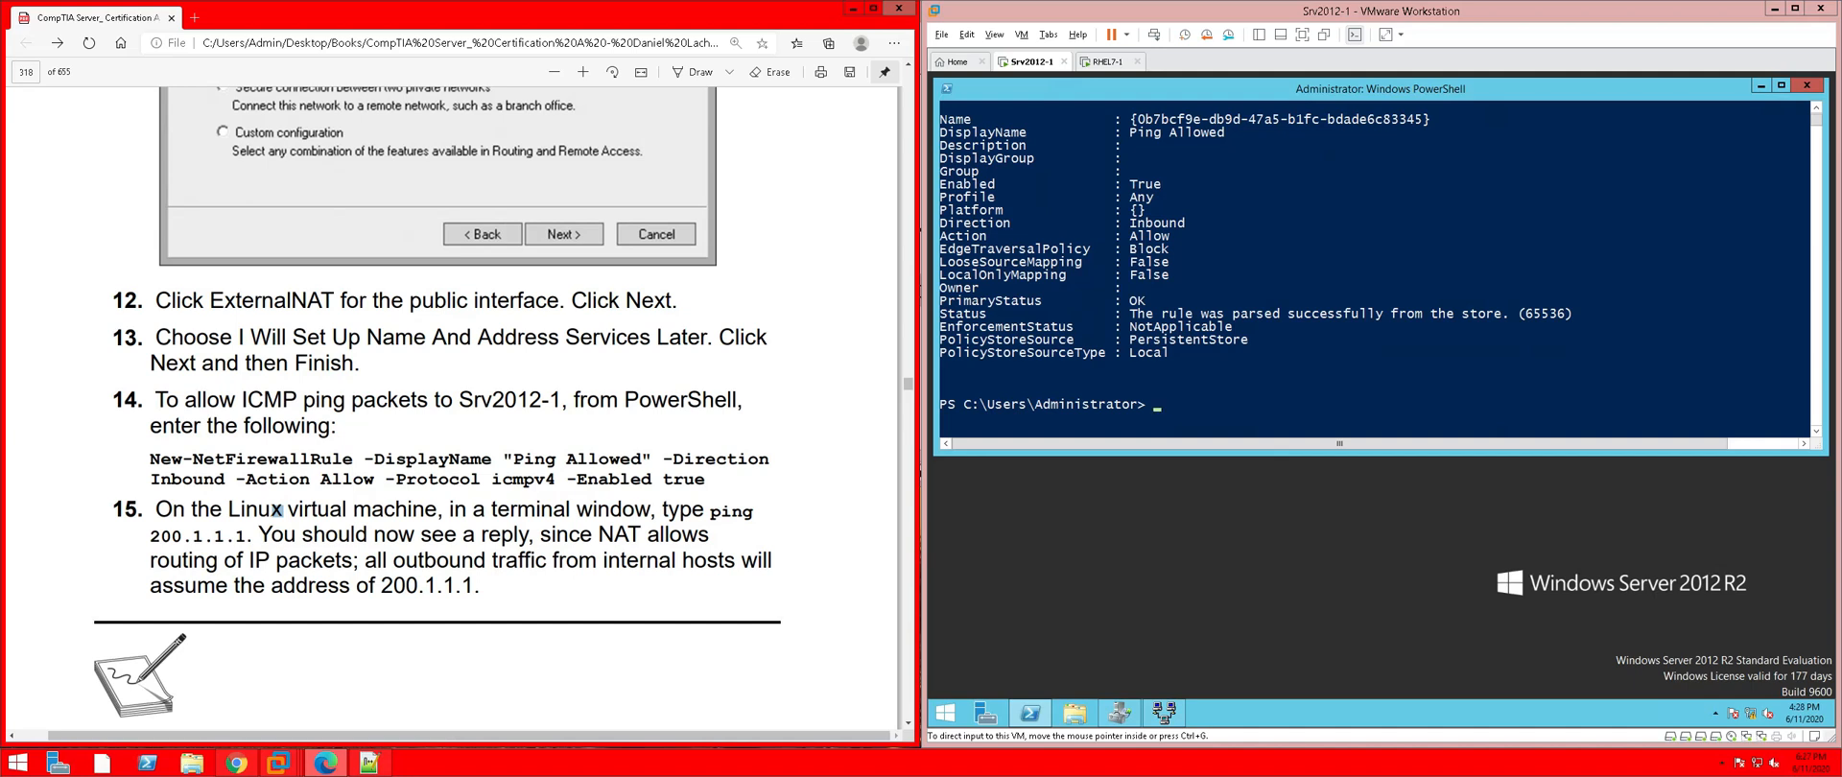
Switch to RHEL7-1 and unlock its desktop with the root password
{"action": "left_click", "coordinate": [1104, 68]}
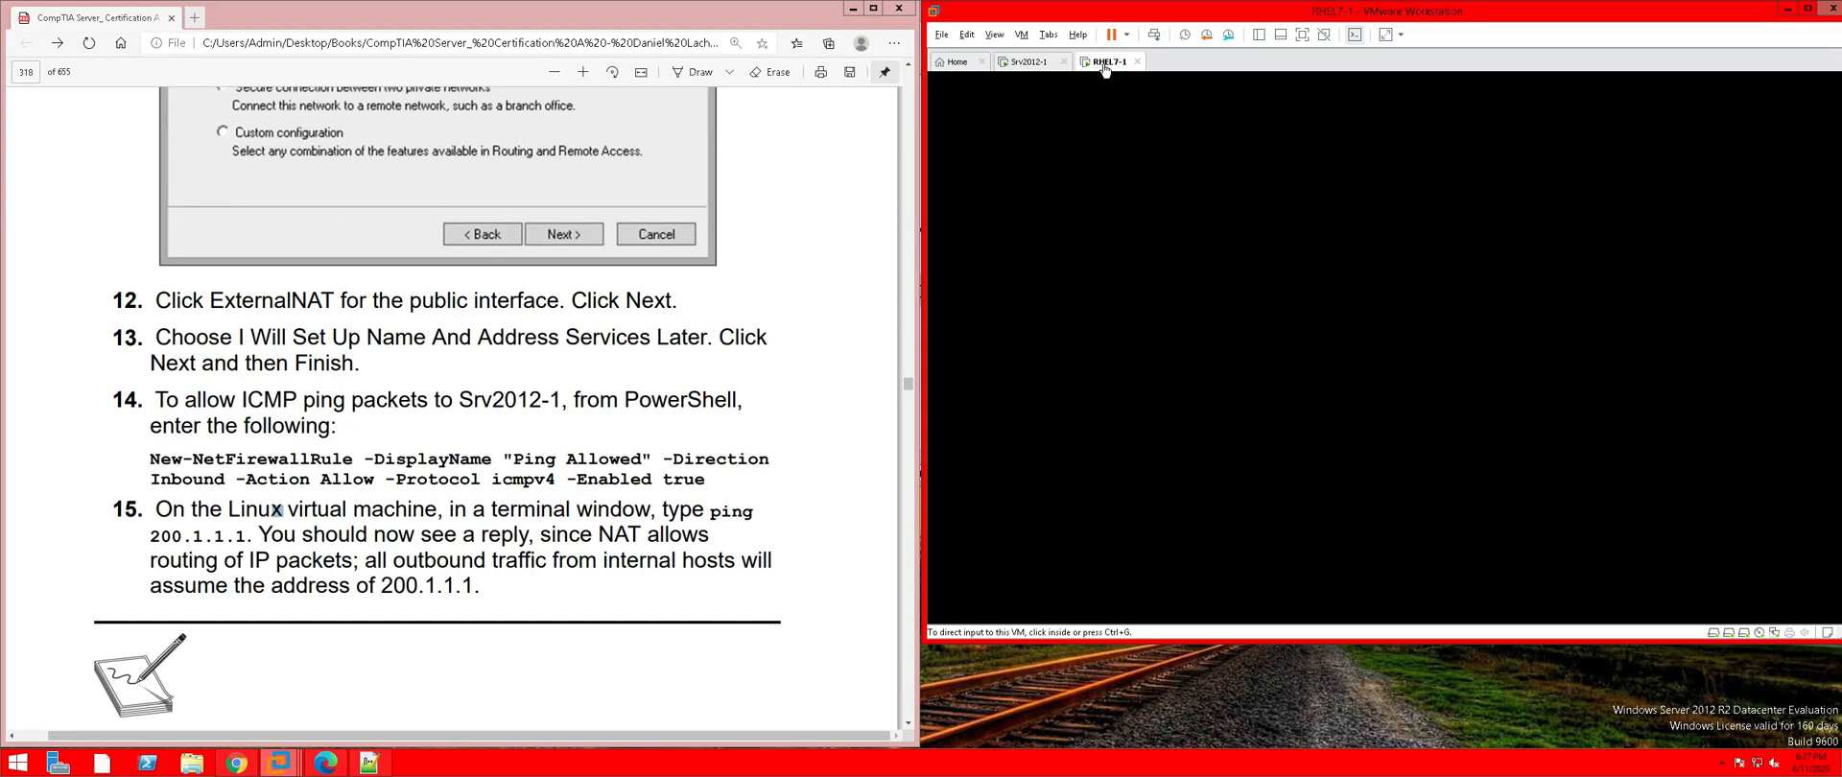
{"action": "left_click", "coordinate": [1204, 373]}
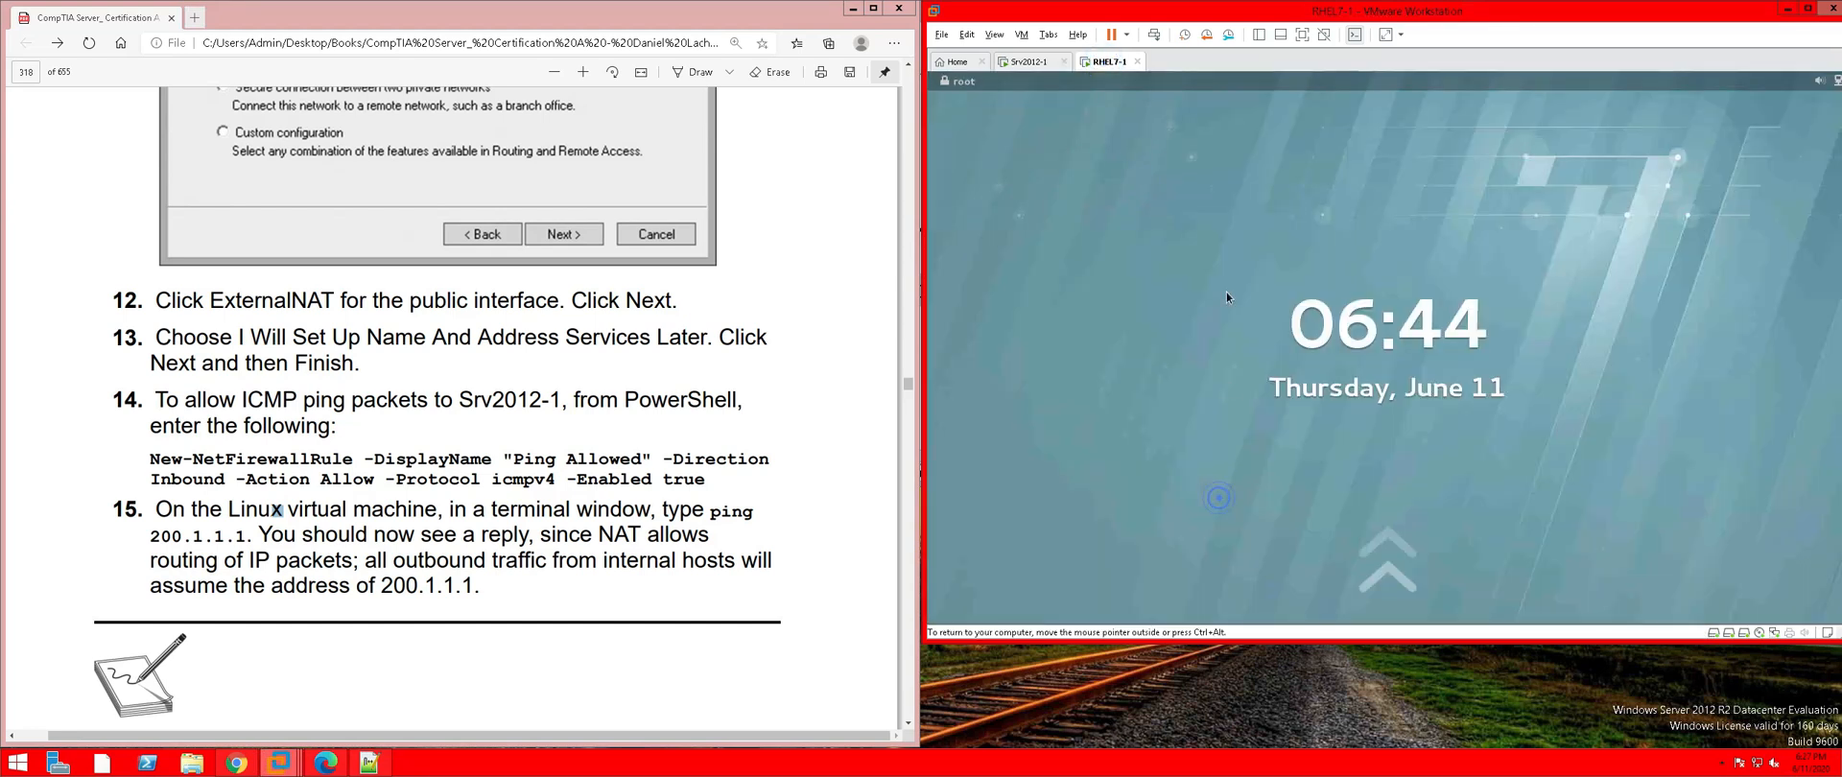
{"action": "left_click", "coordinate": [1247, 215]}
{"action": "left_click", "coordinate": [1333, 333]}
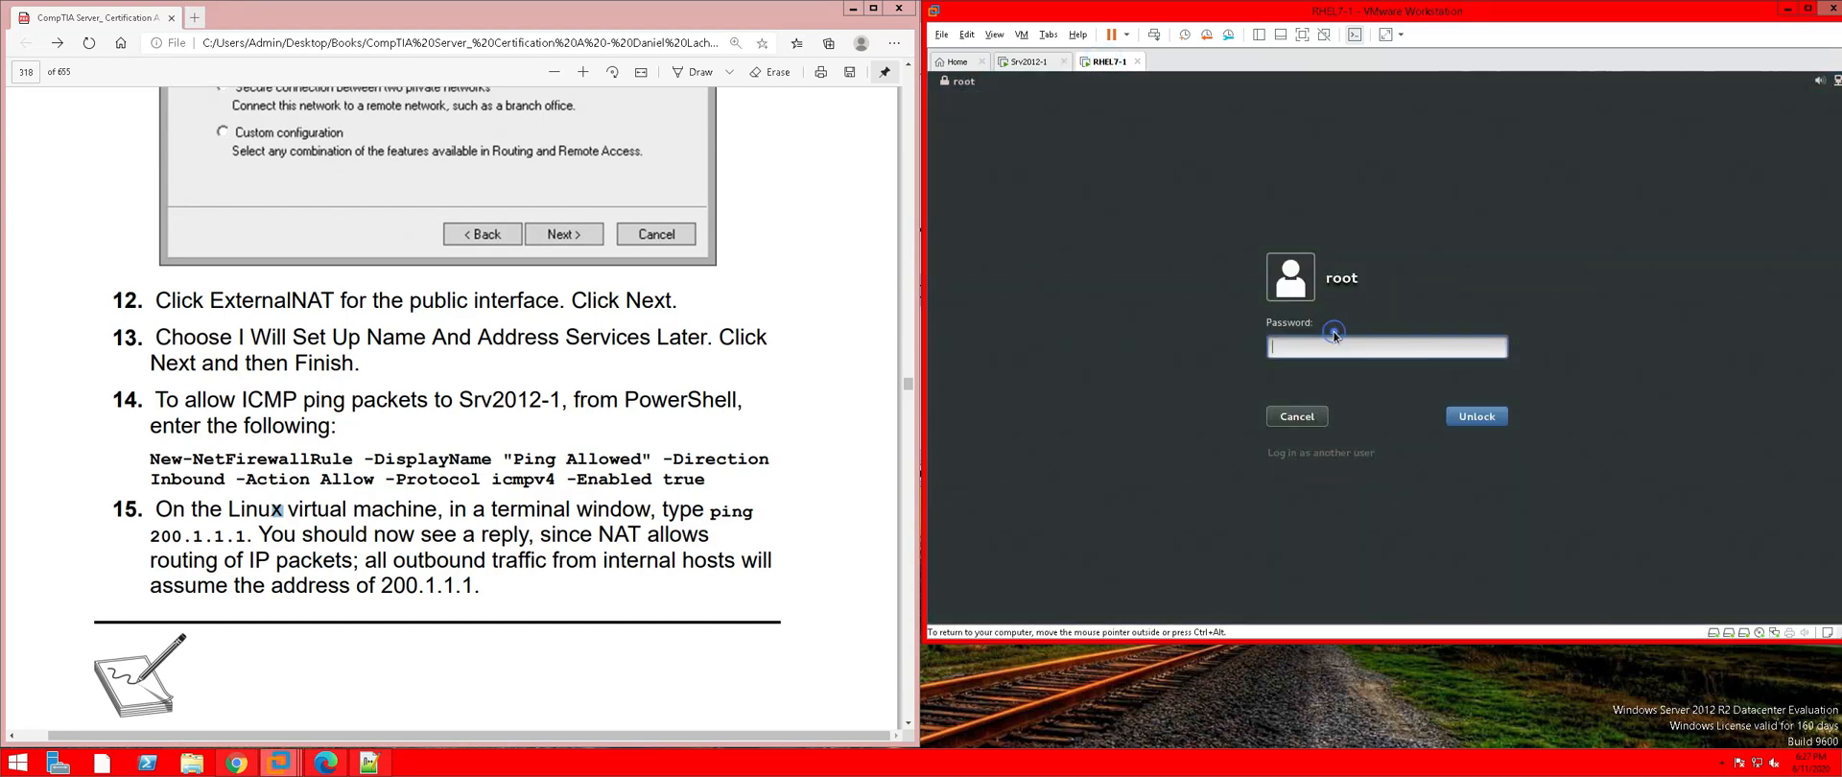
{"action": "type", "text": "*************"}
{"action": "key", "text": "Return"}
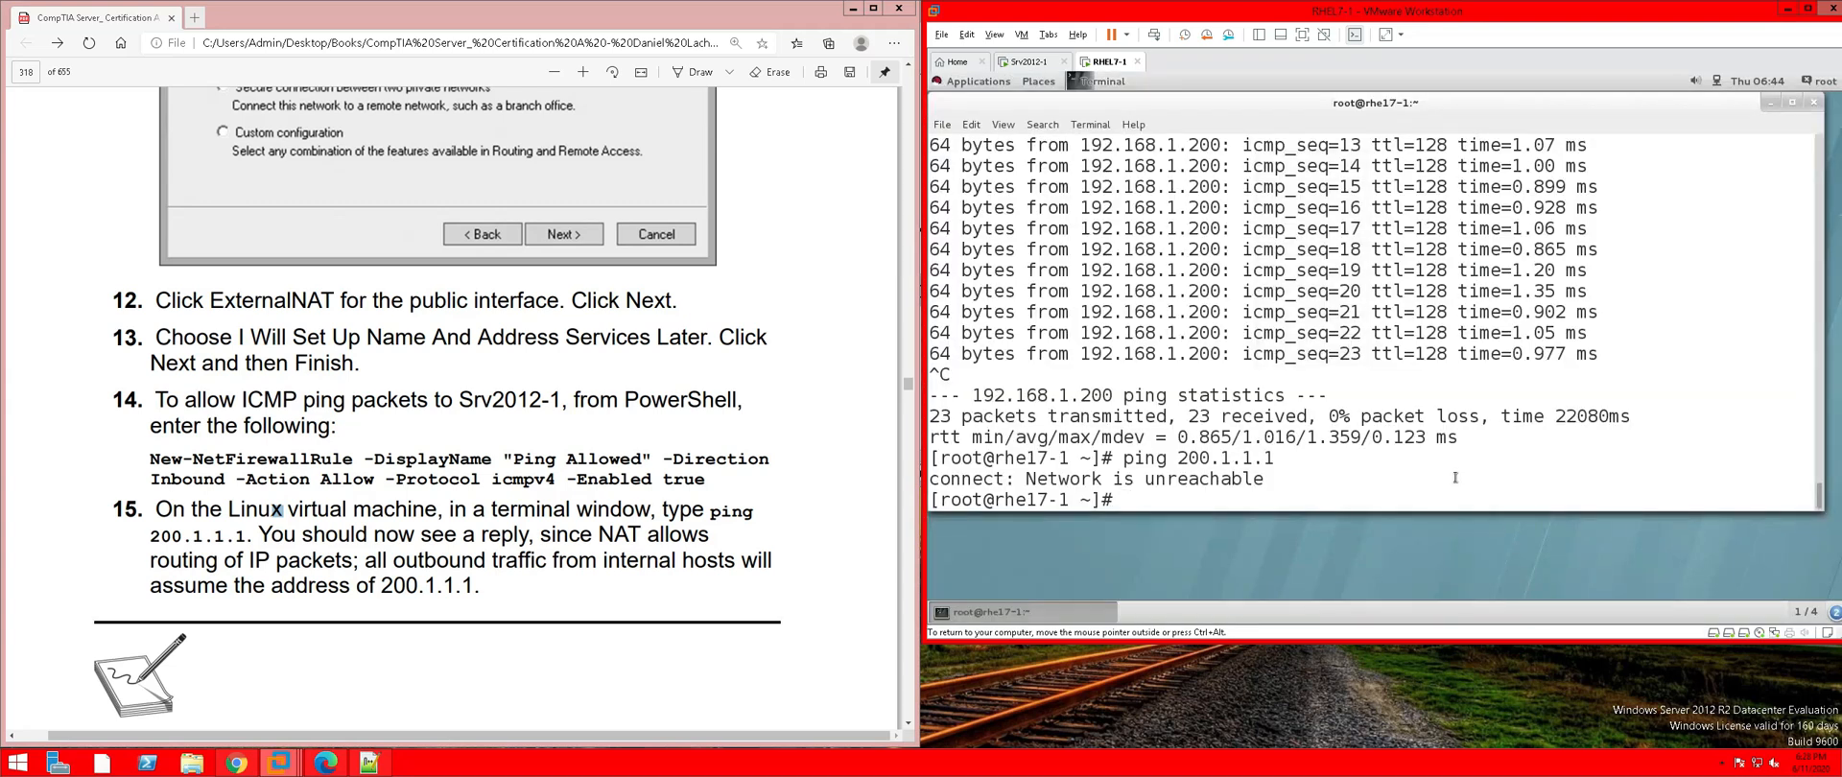
Rerun ping 200.1.1.1 (still Network is unreachable), then switch back to Srv2012-1
{"action": "key", "text": "Up"}
{"action": "key", "text": "Return"}
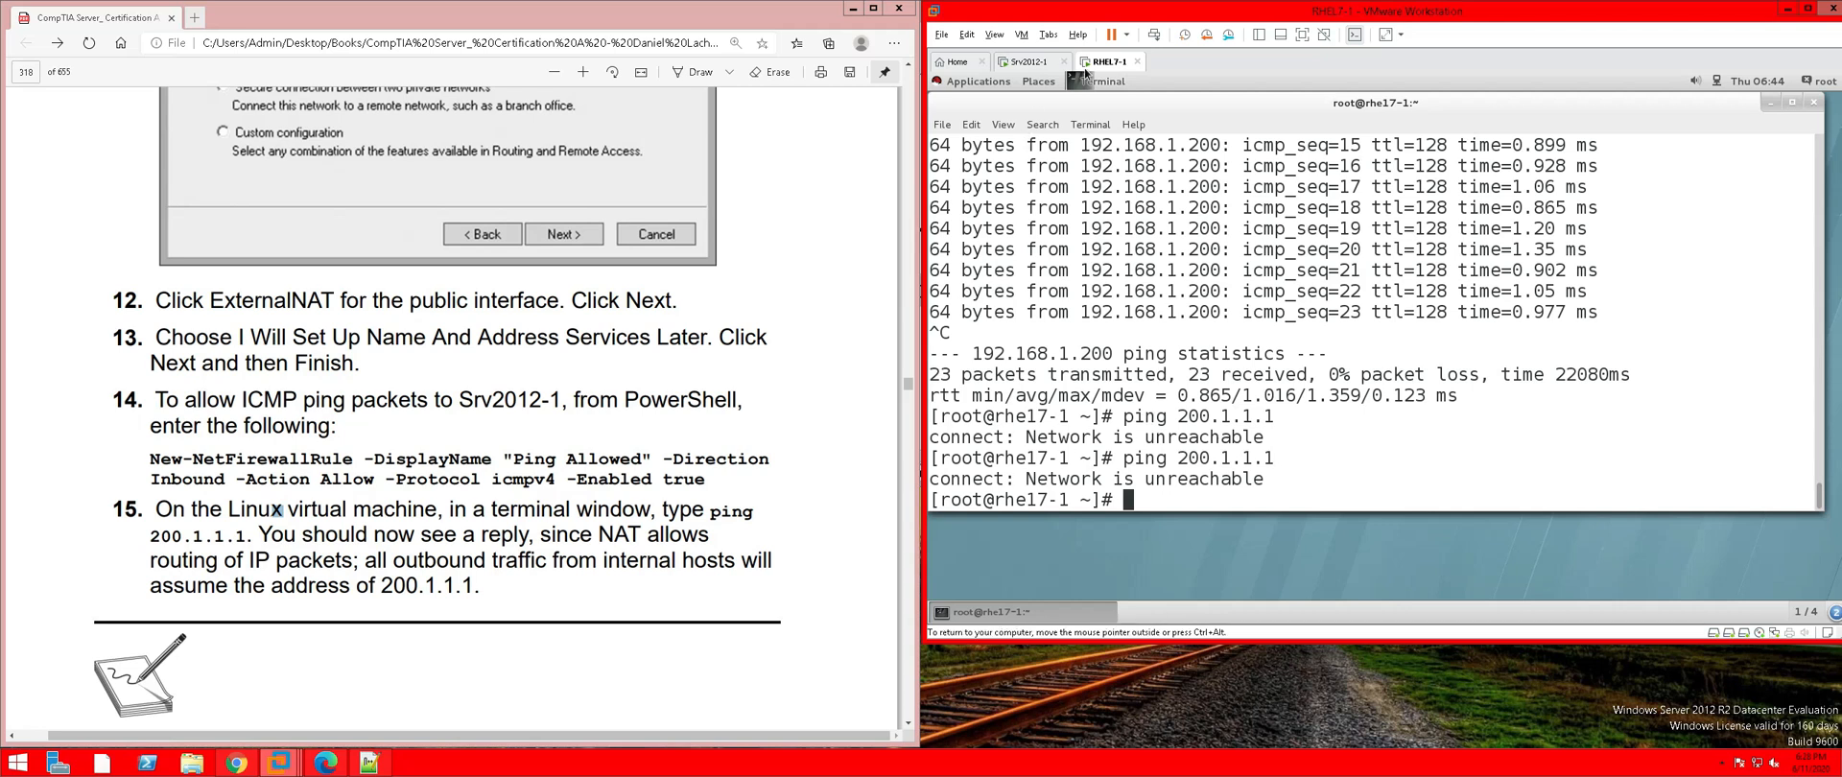
{"action": "left_click", "coordinate": [1029, 62]}
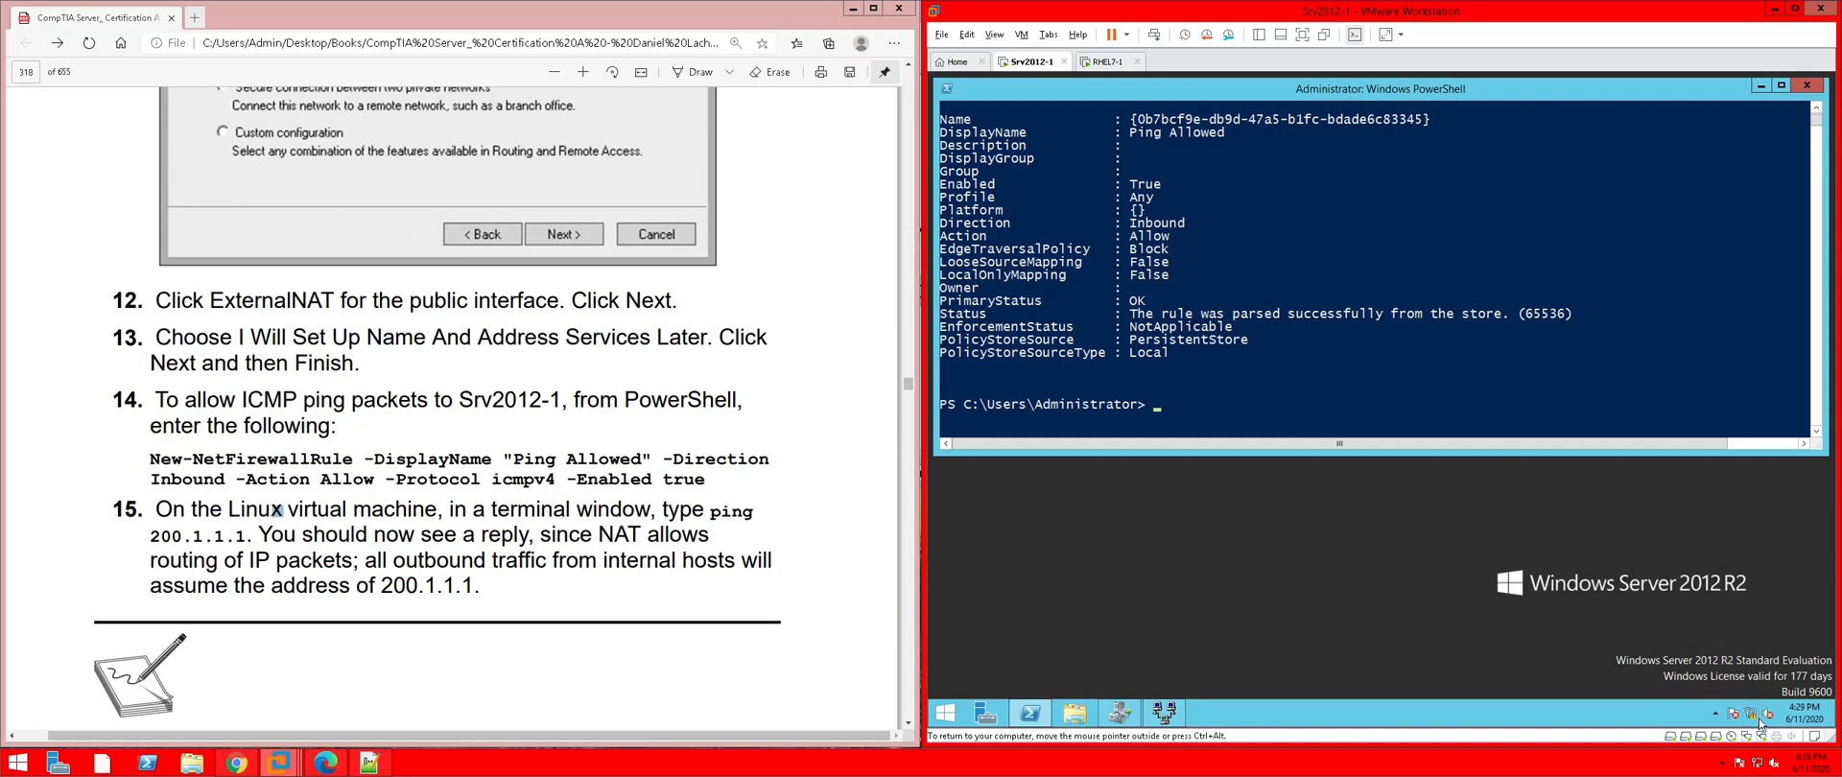
{"action": "mouse_move", "coordinate": [1756, 718]}
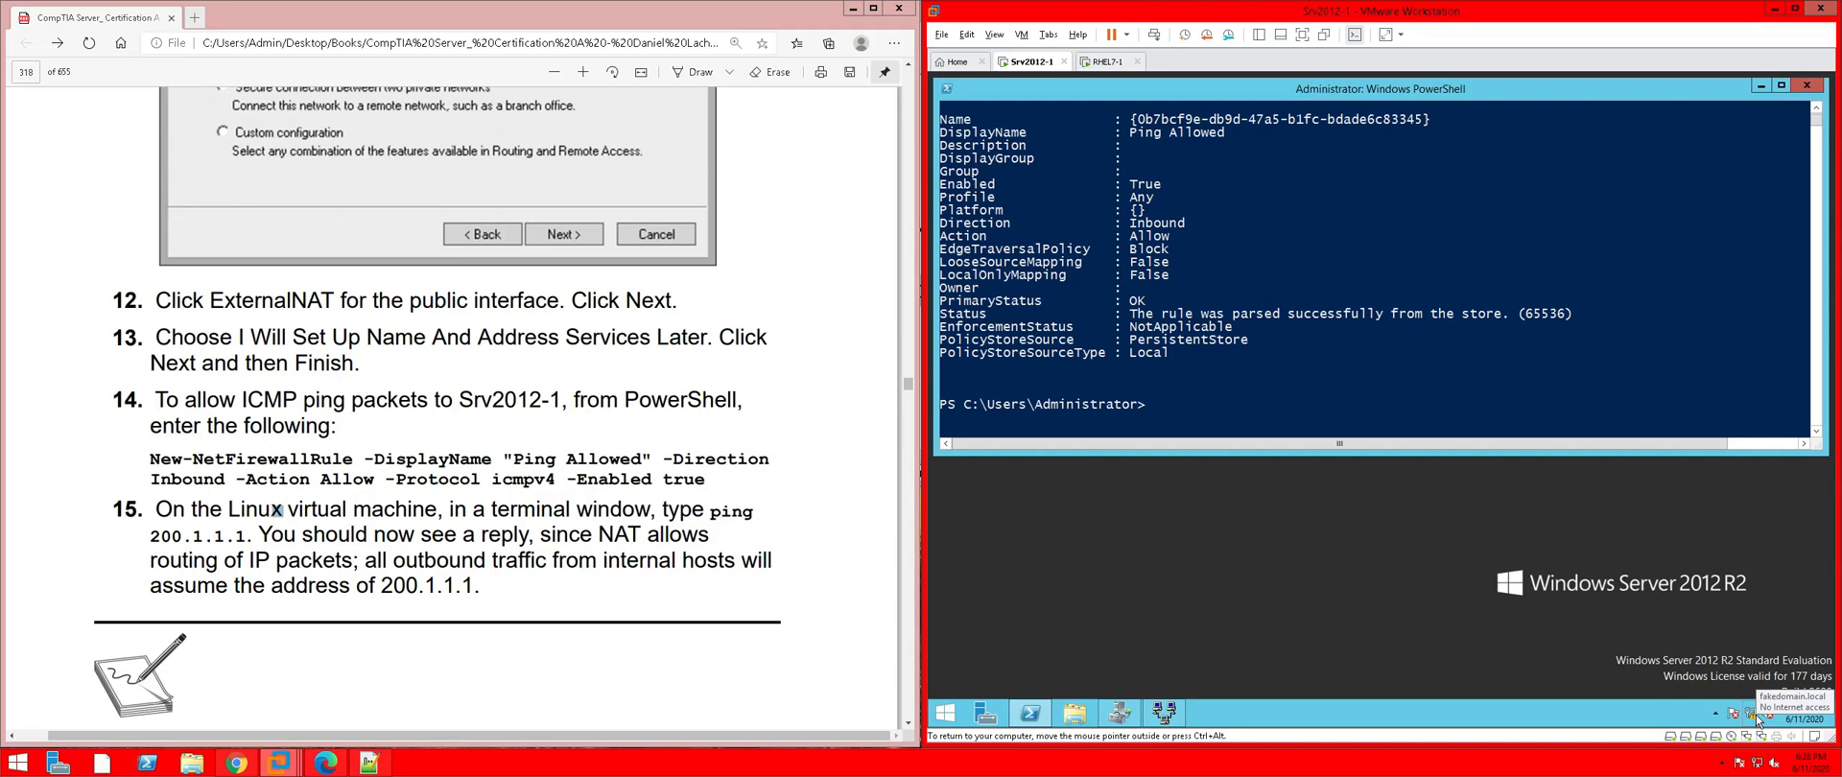
Open advanced sharing settings from the tray network icon and turn on Private network discovery
{"action": "right_click", "coordinate": [1756, 715]}
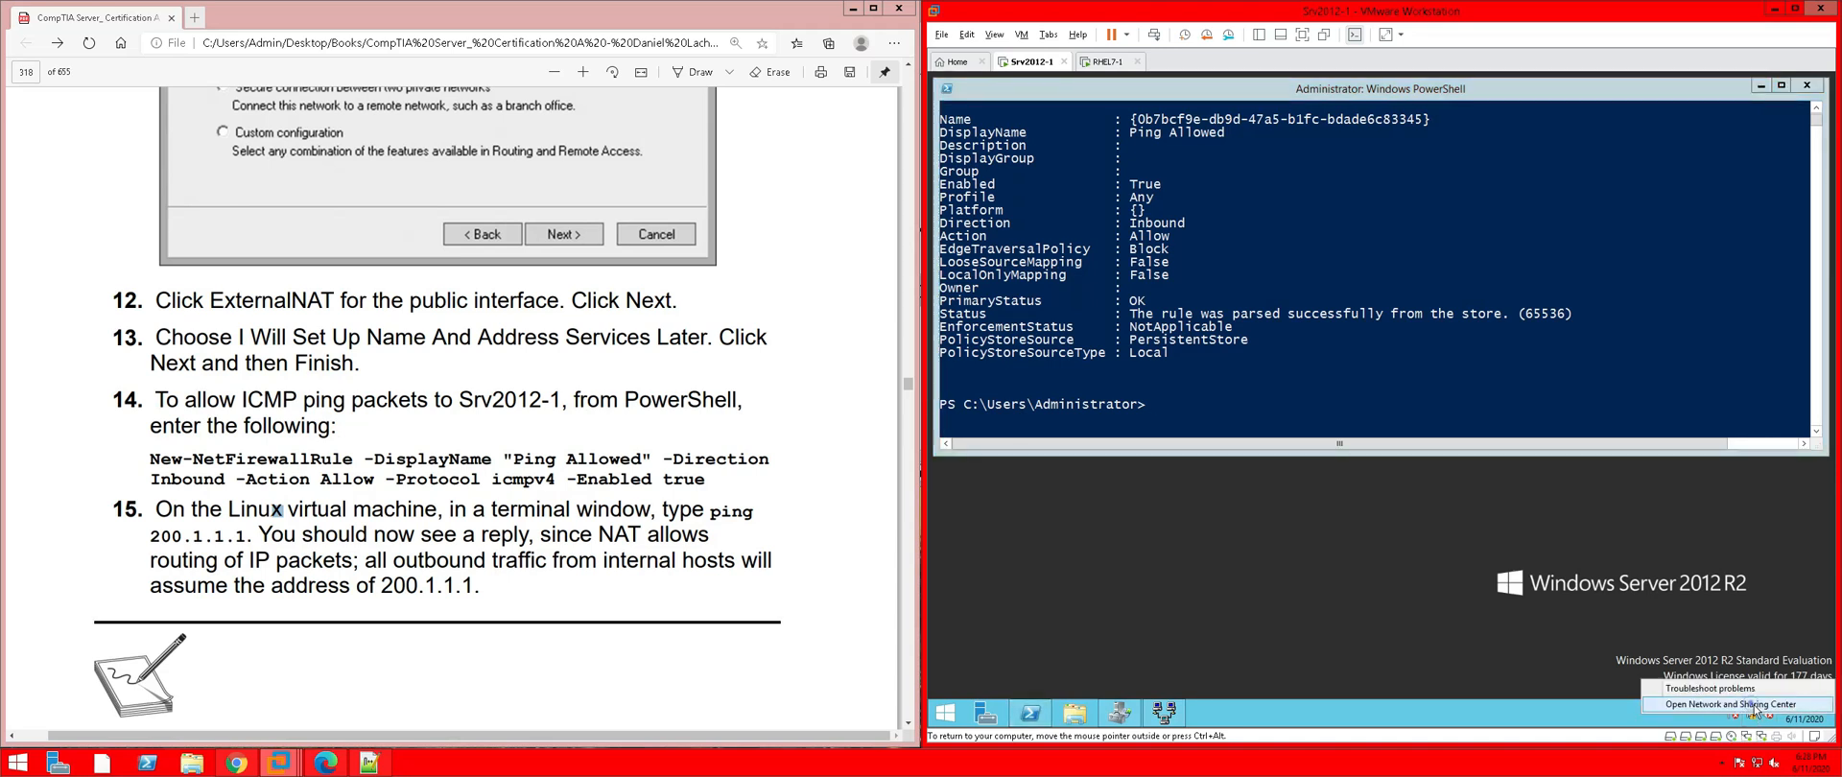
{"action": "left_click", "coordinate": [1755, 706]}
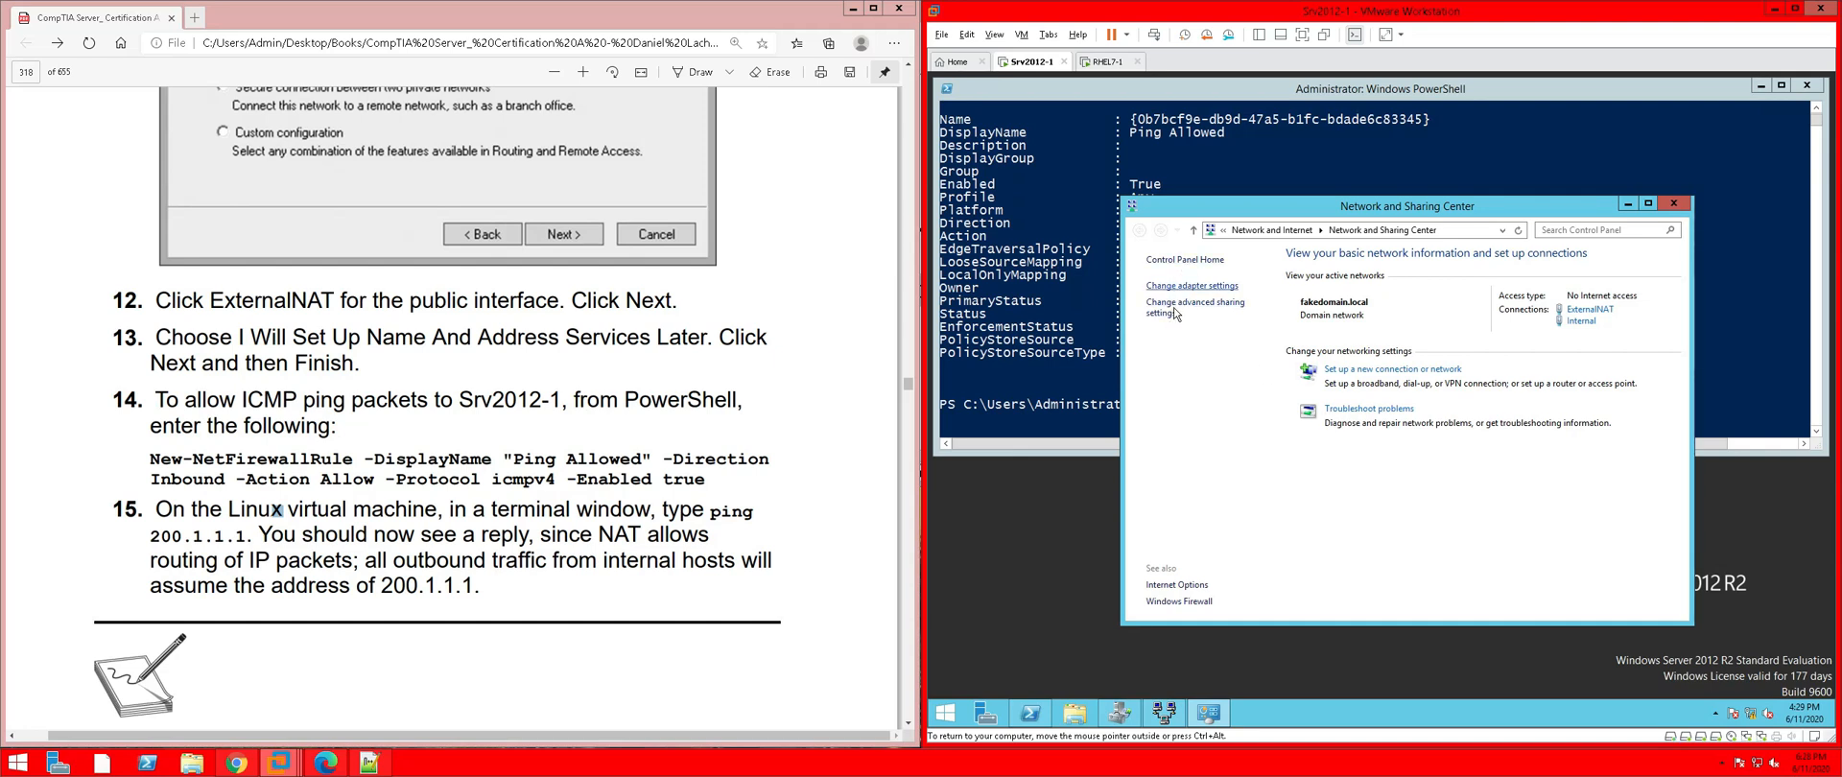
{"action": "left_click", "coordinate": [1167, 310]}
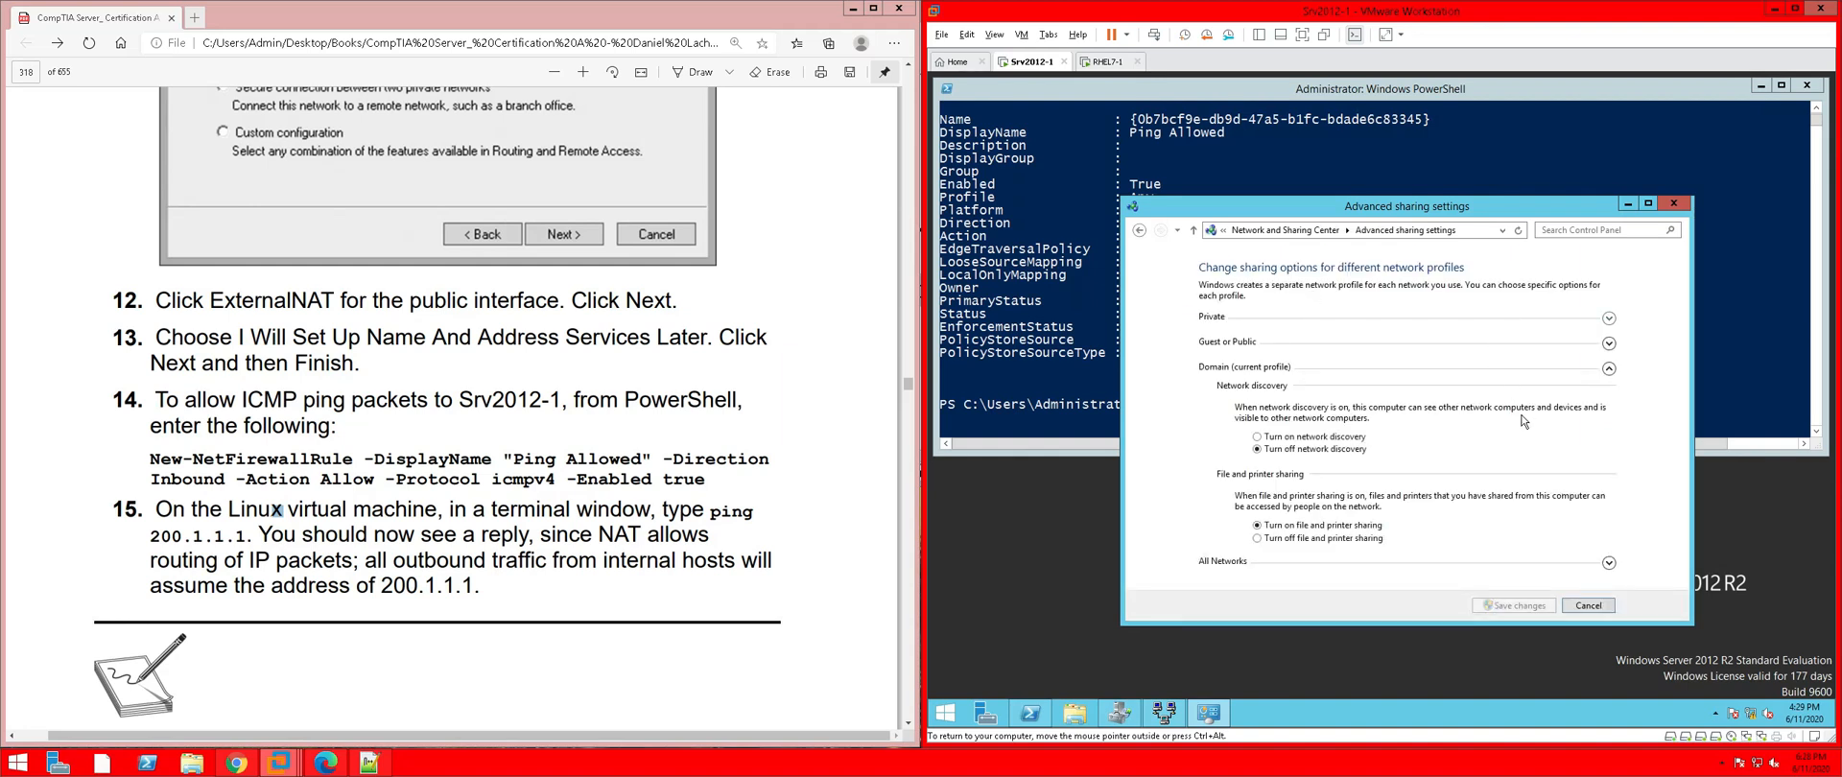
{"action": "left_click", "coordinate": [1609, 318]}
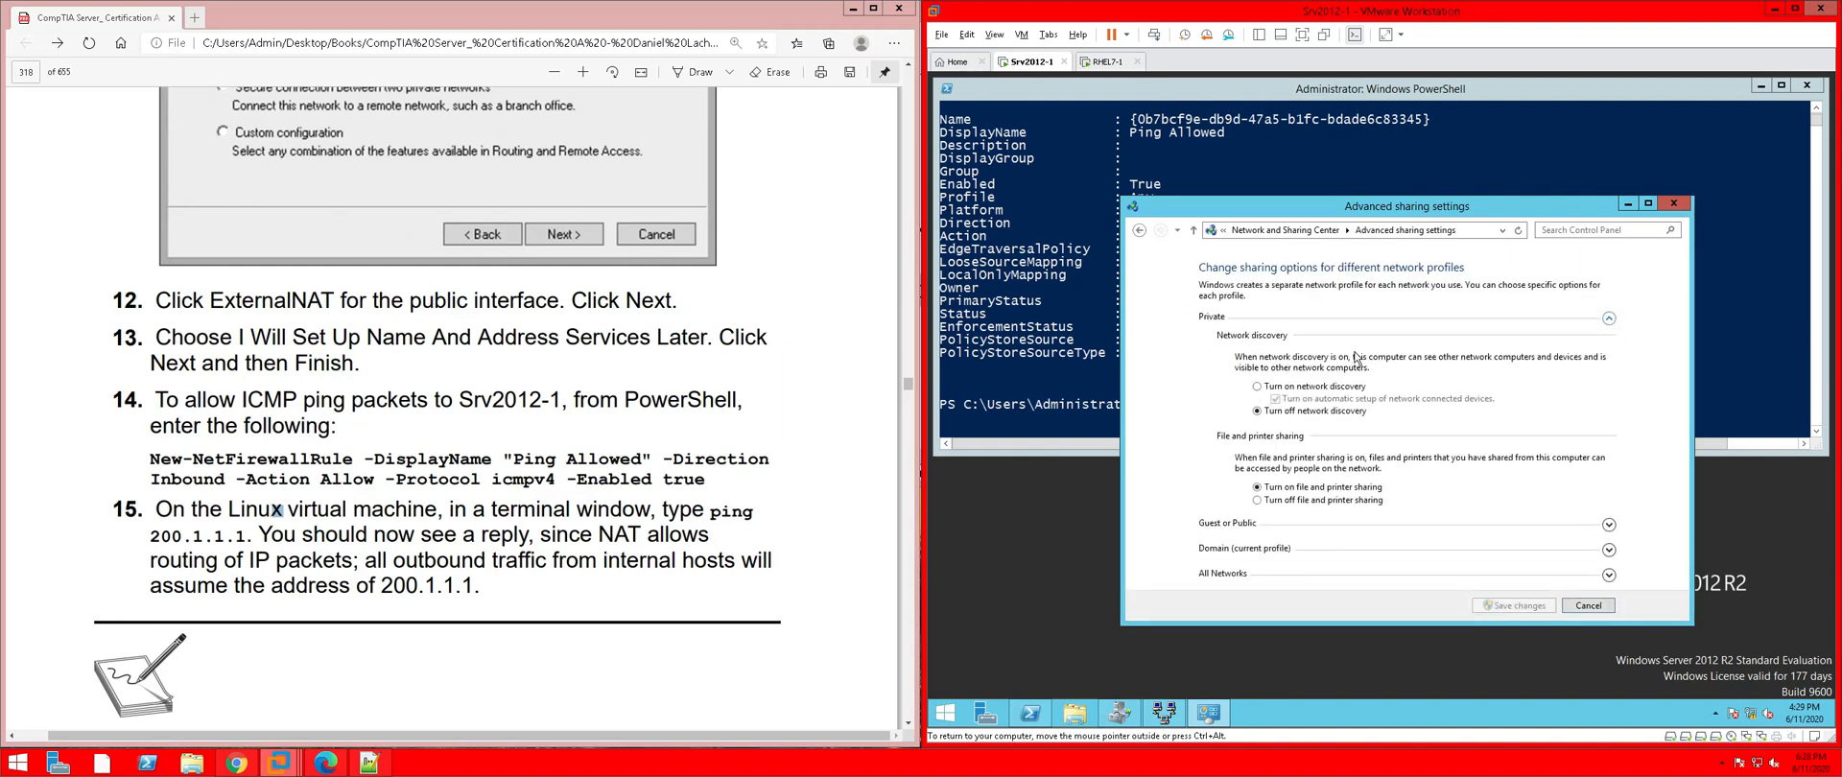
{"action": "left_click", "coordinate": [1258, 385]}
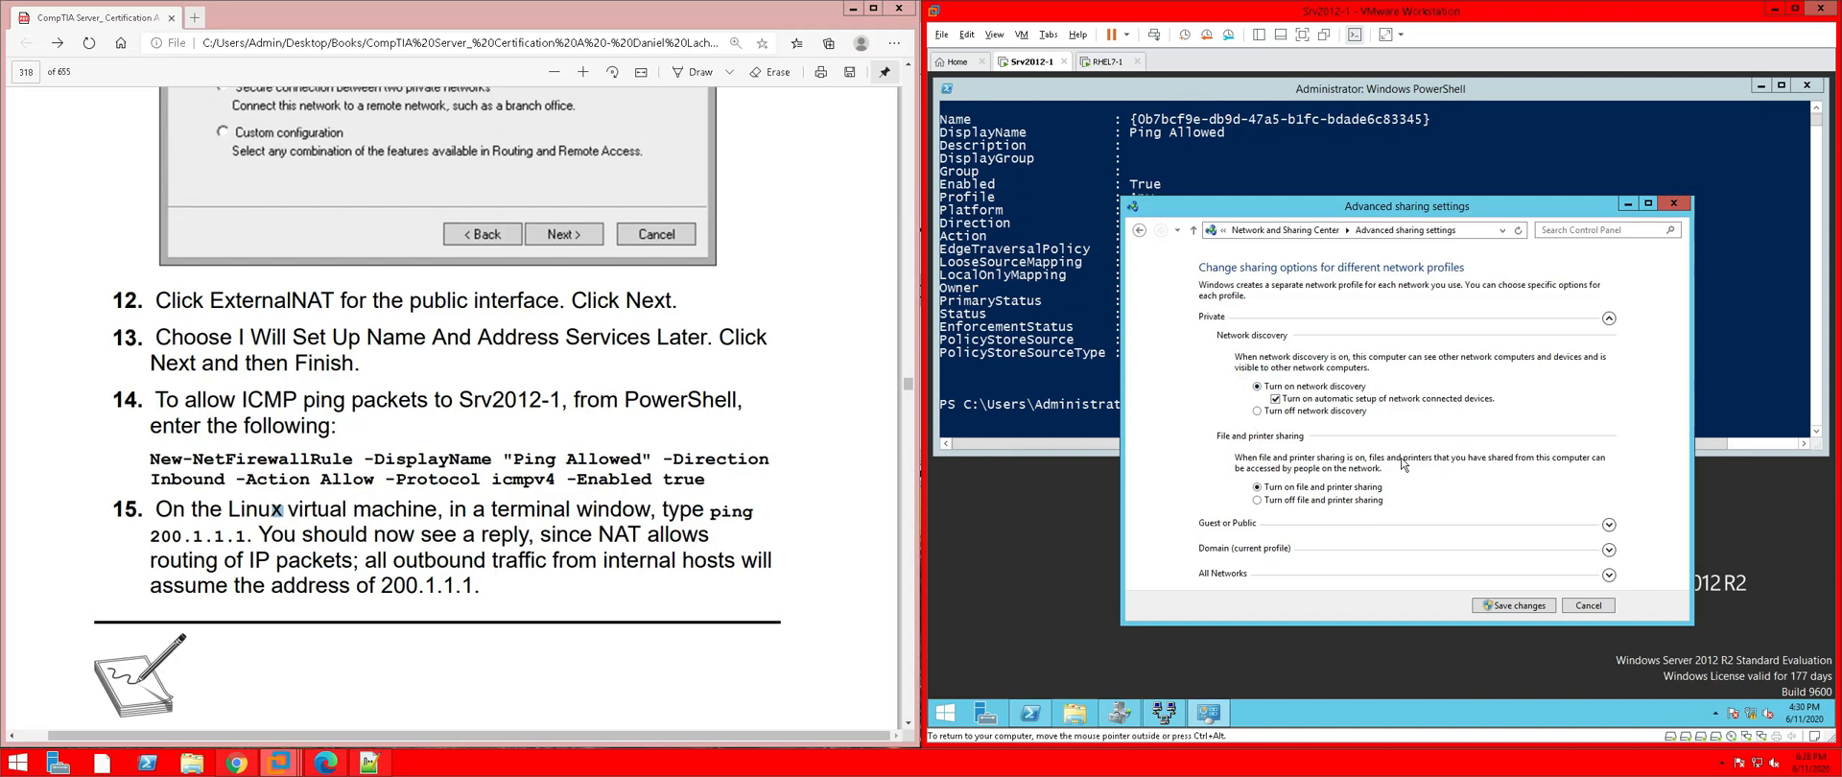
Turn on Guest/Public network discovery and All Networks public folder sharing, save, and close
{"action": "left_click", "coordinate": [1610, 525]}
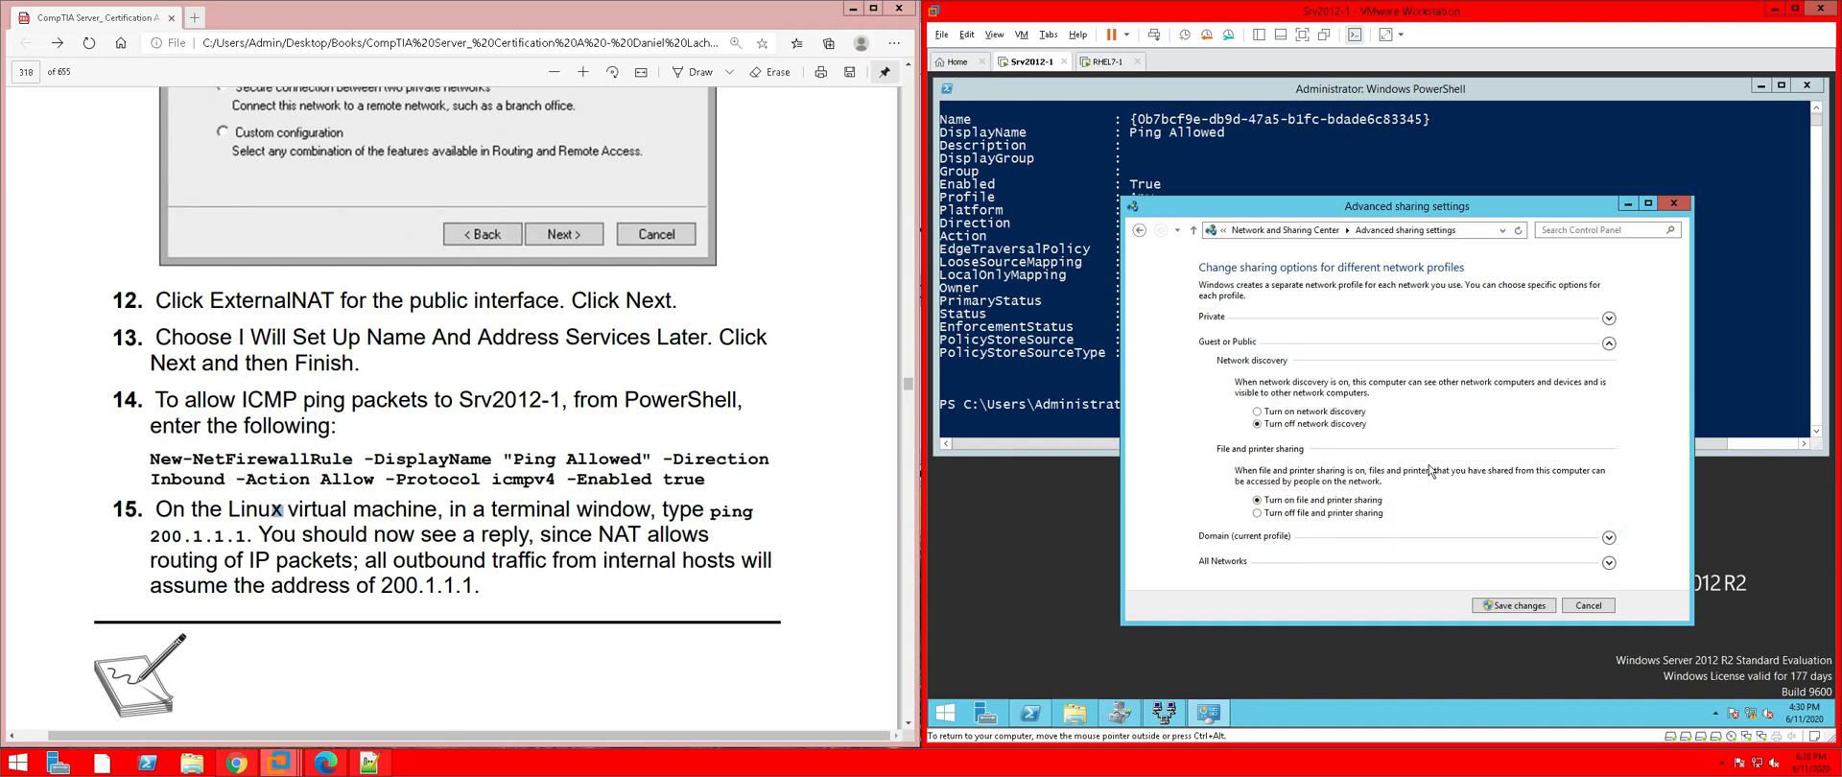
{"action": "left_click", "coordinate": [1267, 412]}
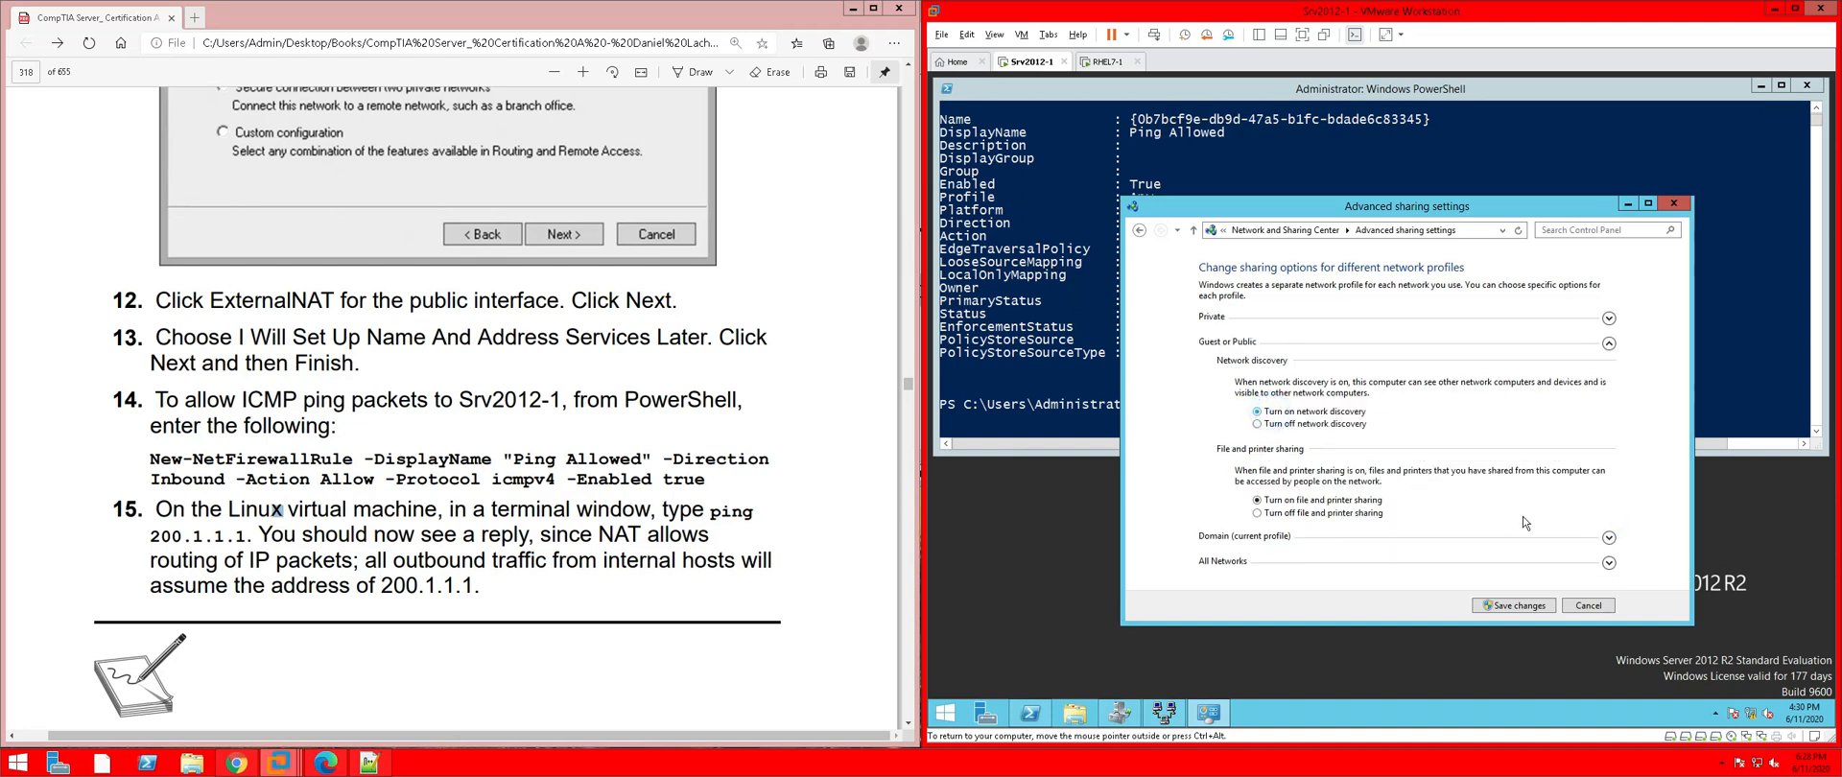
{"action": "left_click", "coordinate": [1610, 538]}
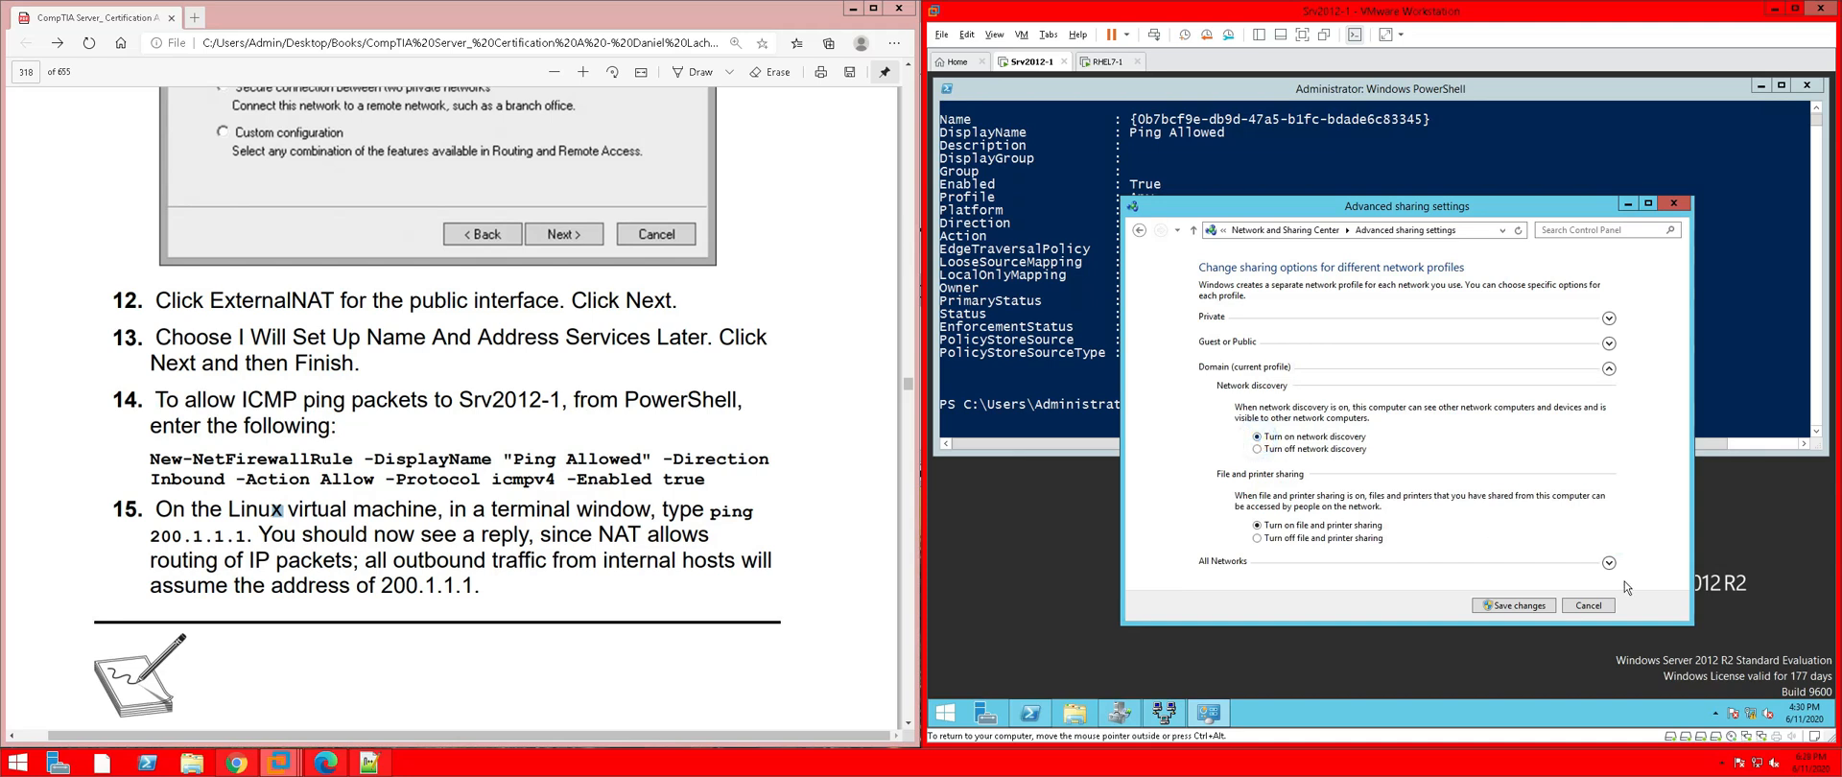
{"action": "left_click", "coordinate": [1609, 563]}
{"action": "left_click", "coordinate": [1258, 463]}
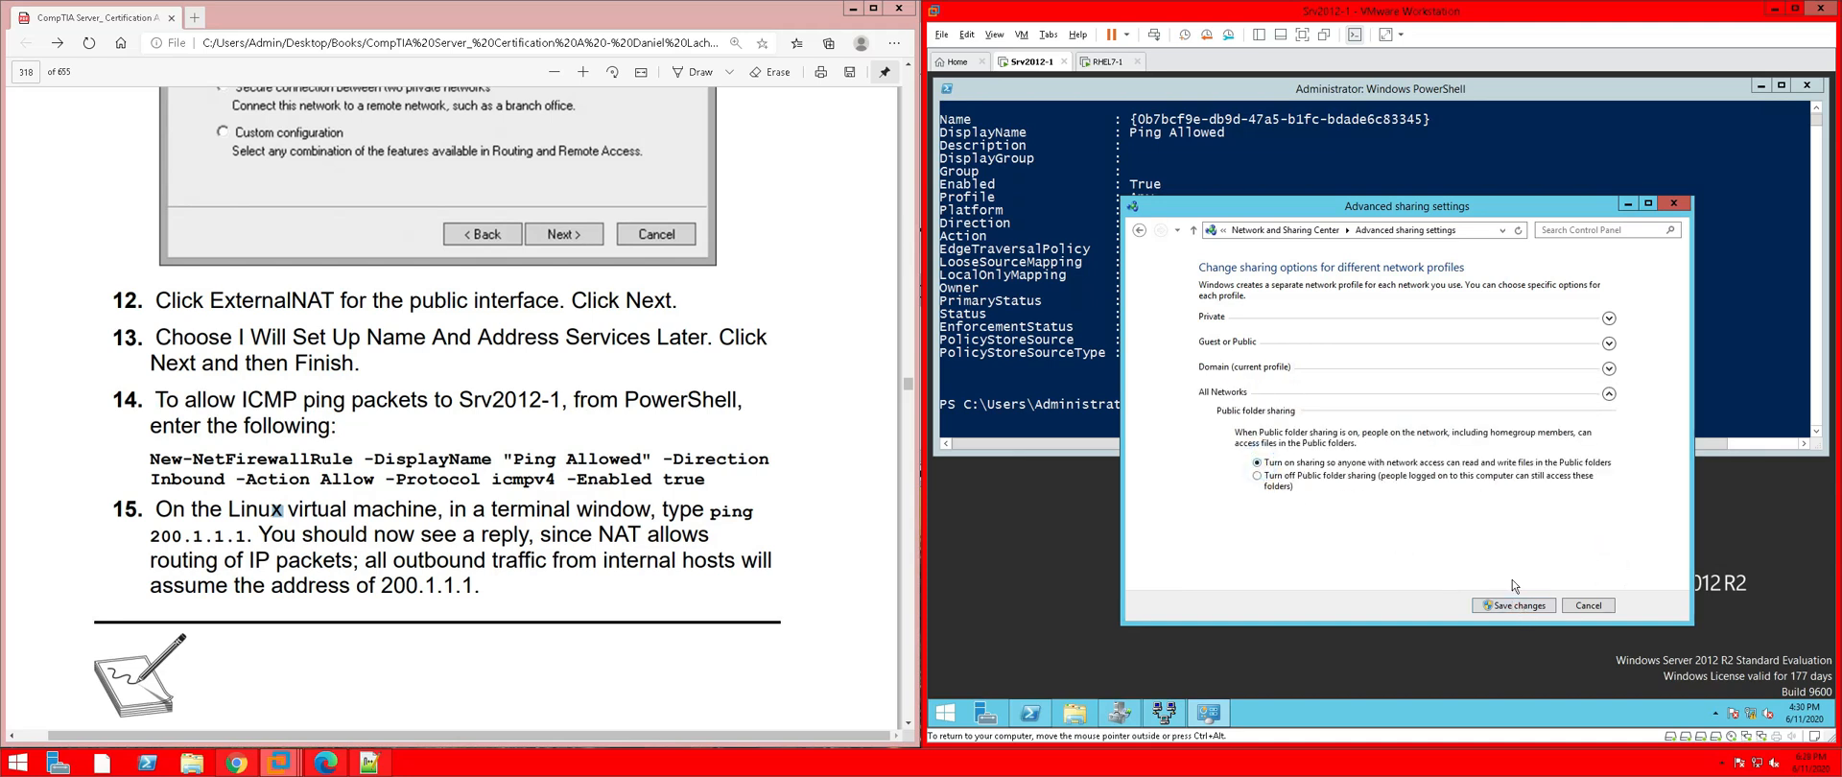
{"action": "left_click", "coordinate": [1510, 610]}
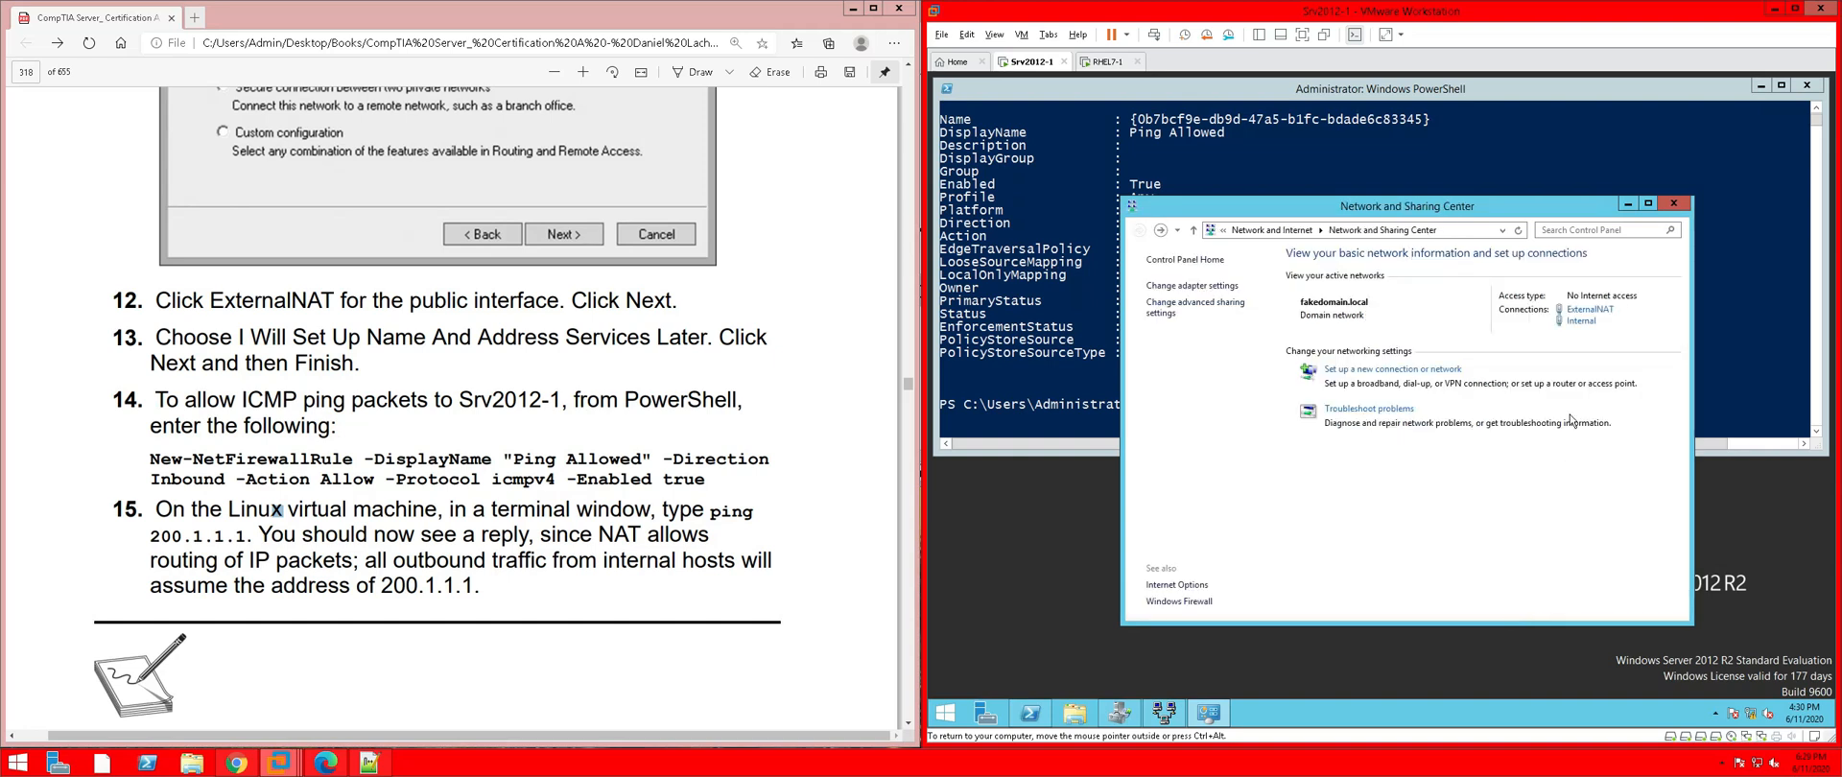
{"action": "left_click", "coordinate": [1667, 206]}
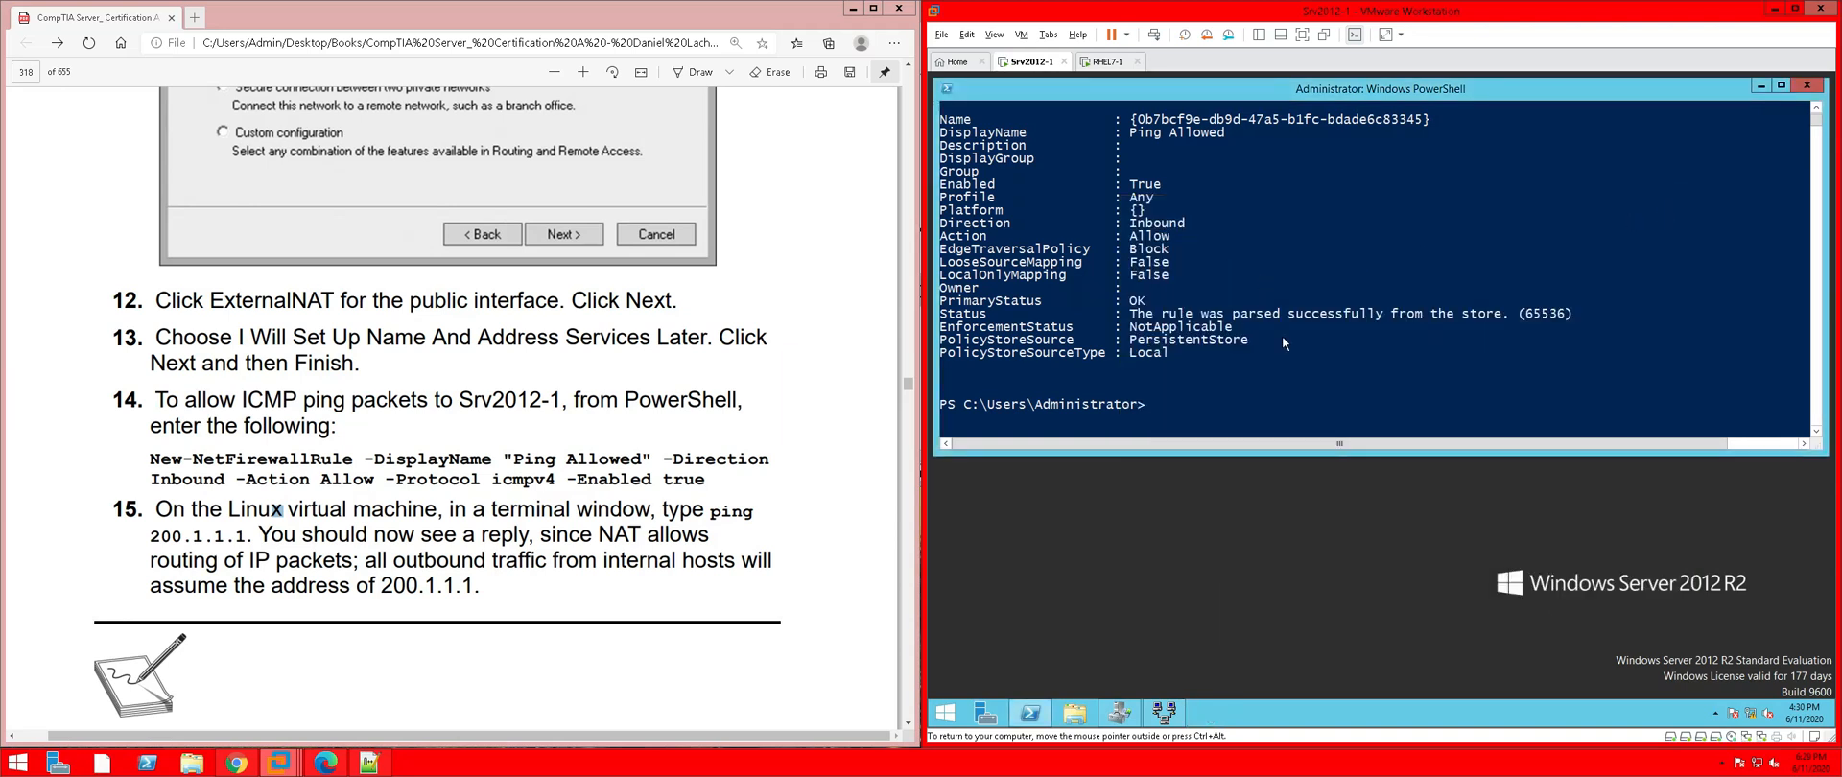
{"action": "scroll", "coordinate": [1299, 345], "scroll_direction": "up", "scroll_amount": 1}
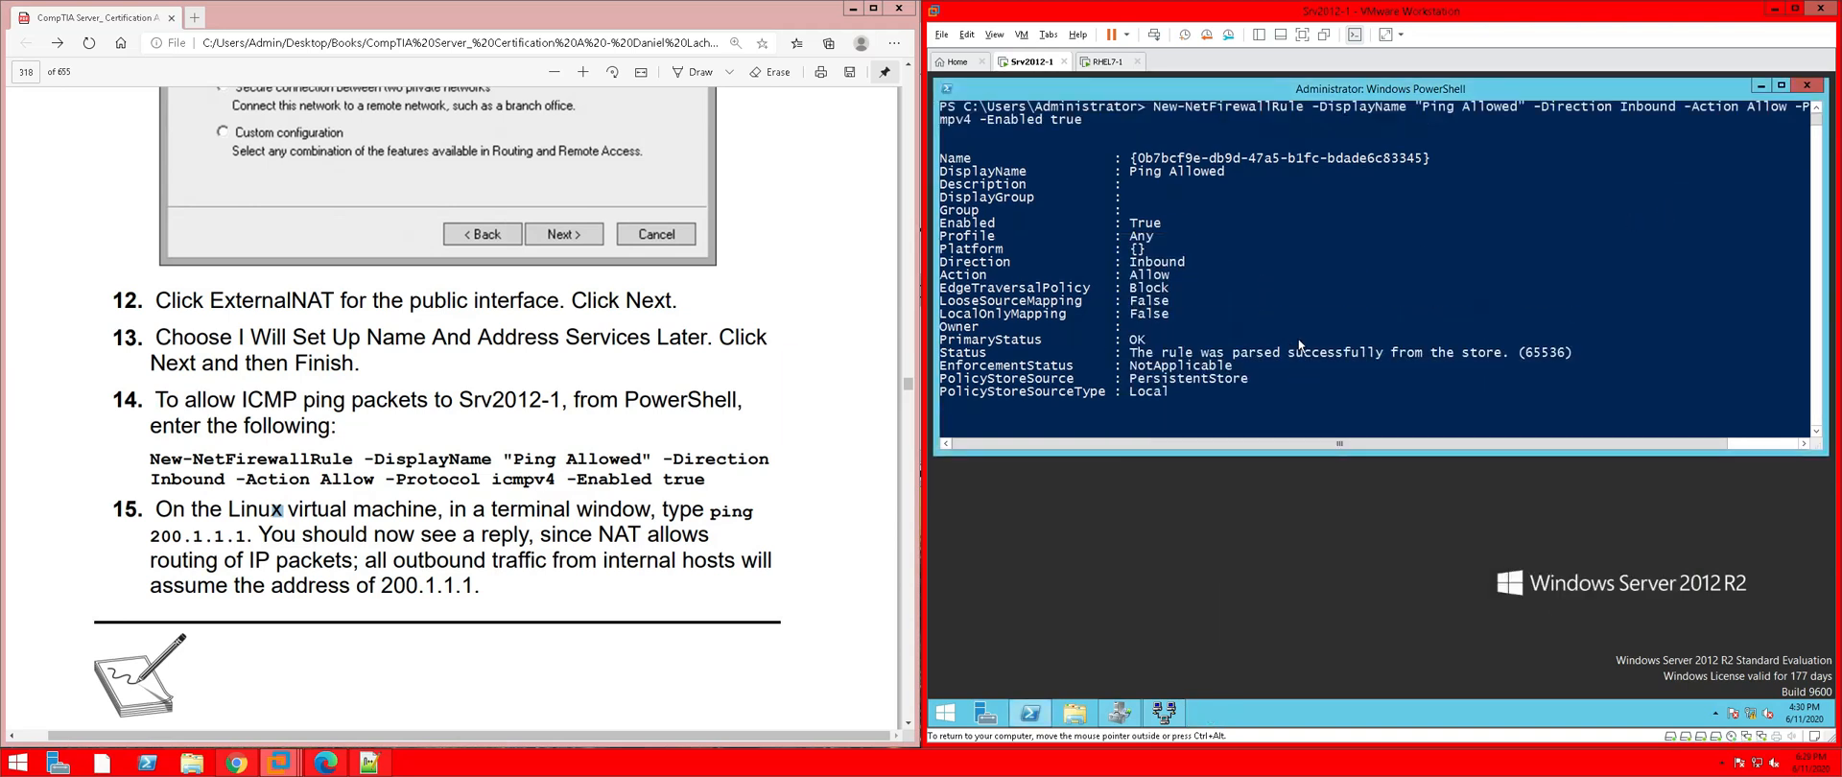
{"action": "scroll", "coordinate": [1299, 345], "scroll_direction": "up", "scroll_amount": 1}
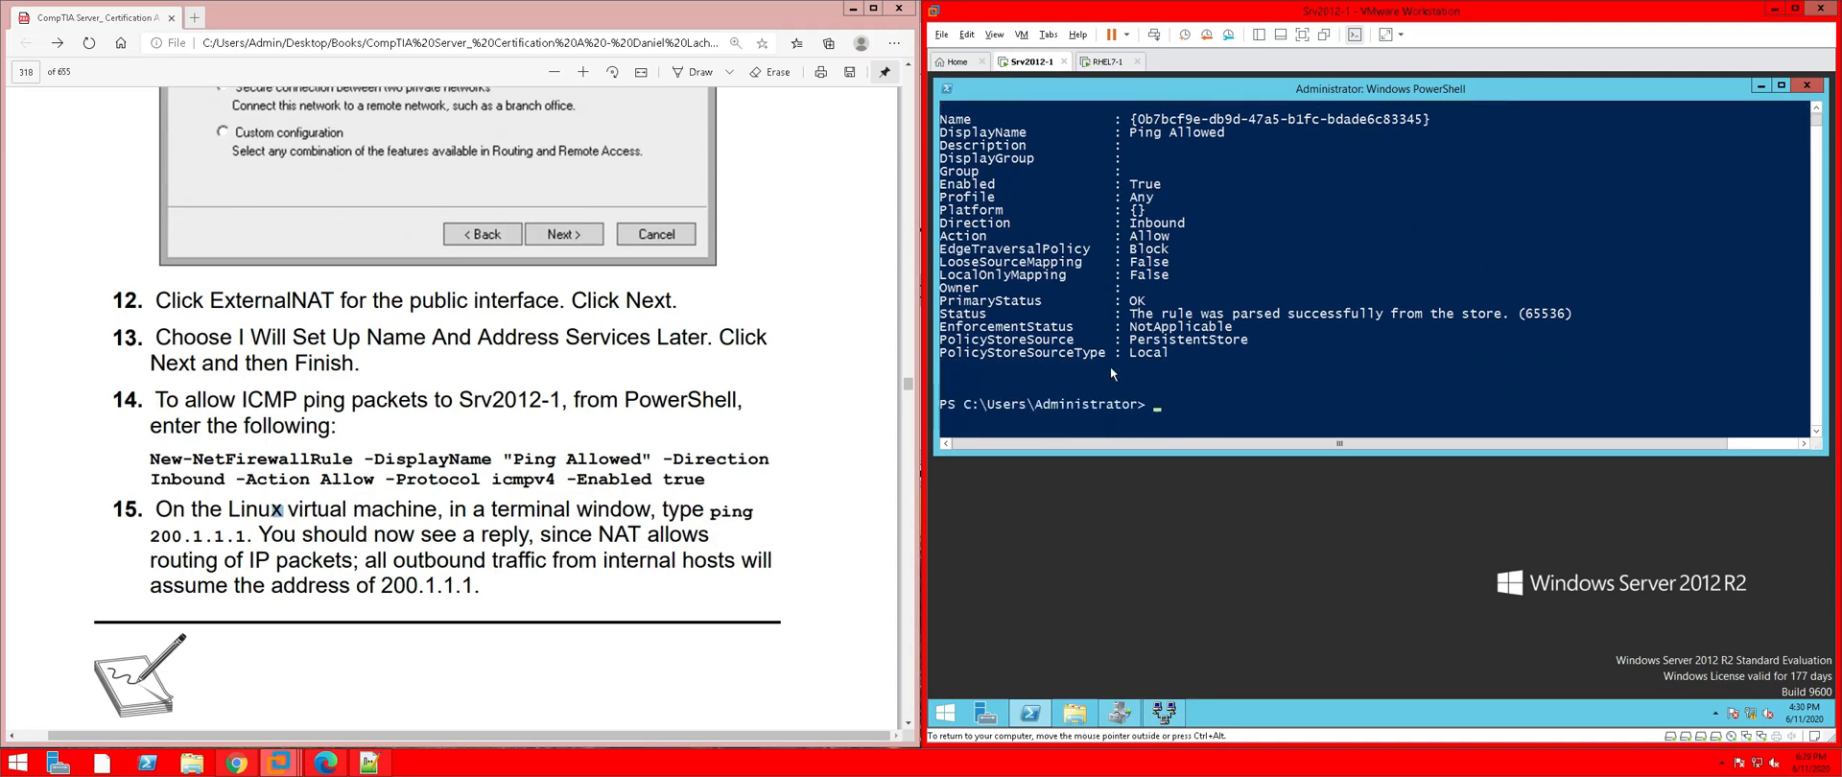
{"action": "scroll", "coordinate": [1122, 345], "scroll_direction": "down", "scroll_amount": 1}
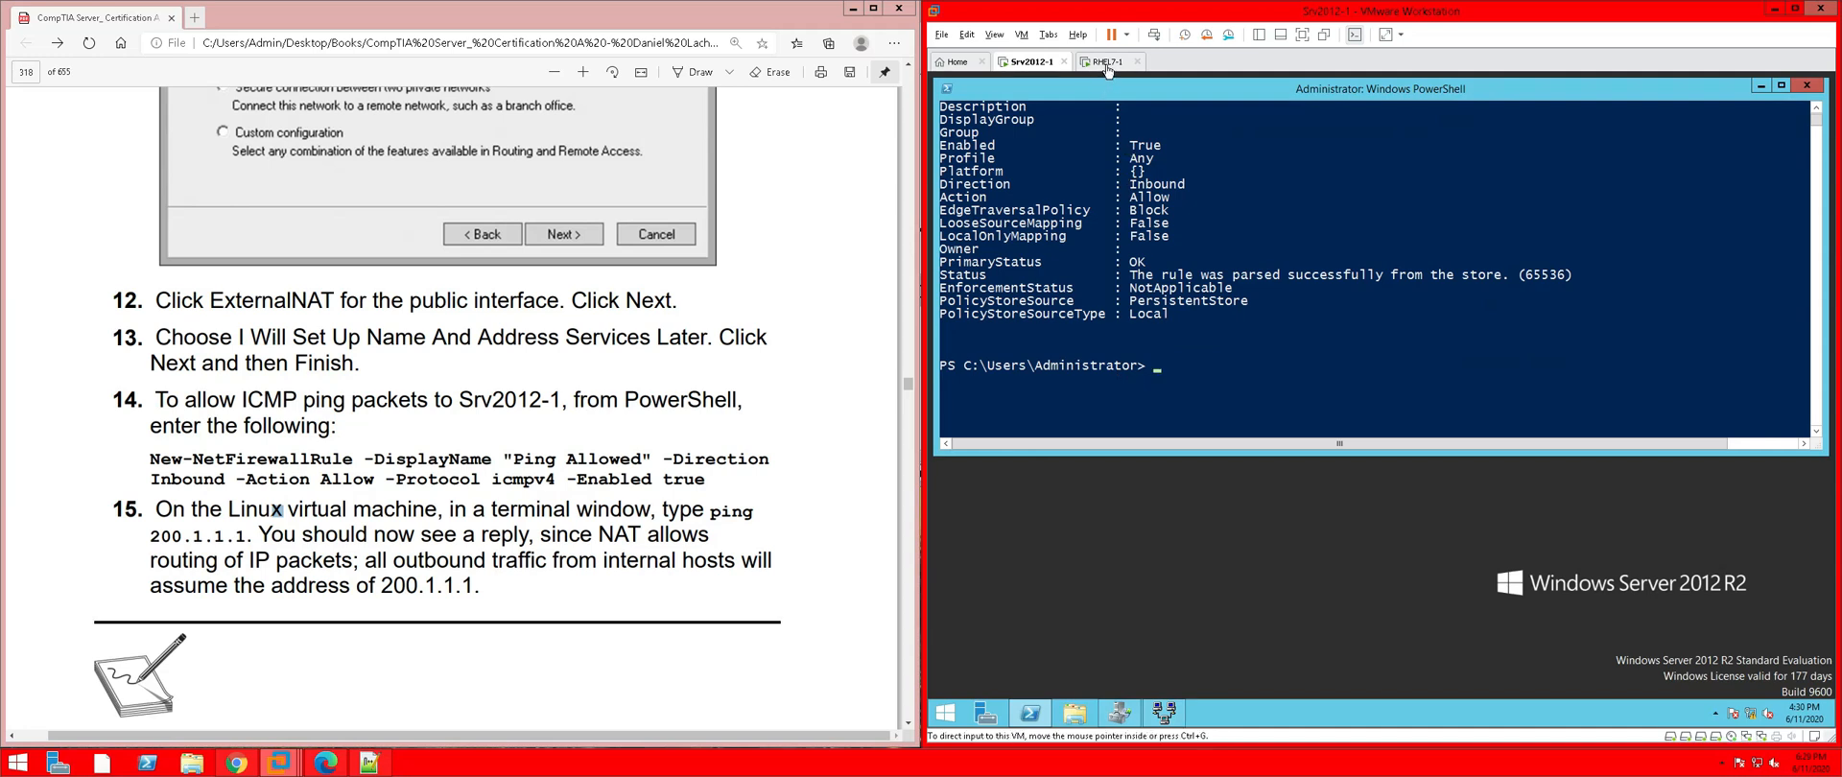
On RHEL7-1, rerun ping 200.1.1.1 in the terminal; it still reports Network is unreachable
{"action": "left_click", "coordinate": [1107, 63]}
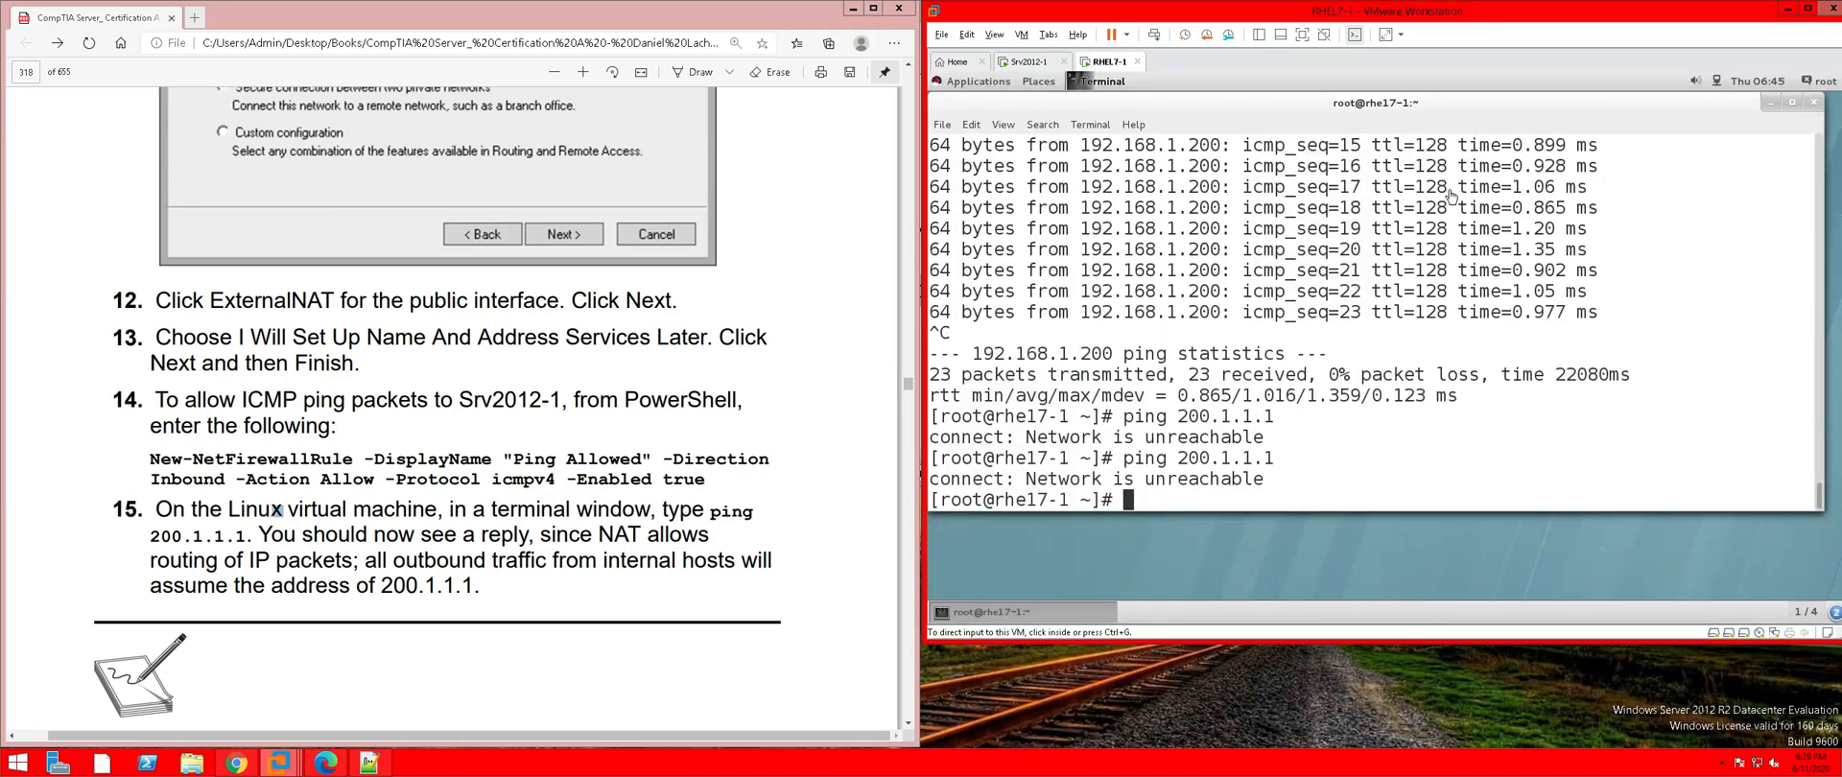
{"action": "left_click", "coordinate": [1148, 497]}
{"action": "key", "text": "Up"}
{"action": "key", "text": "Return"}
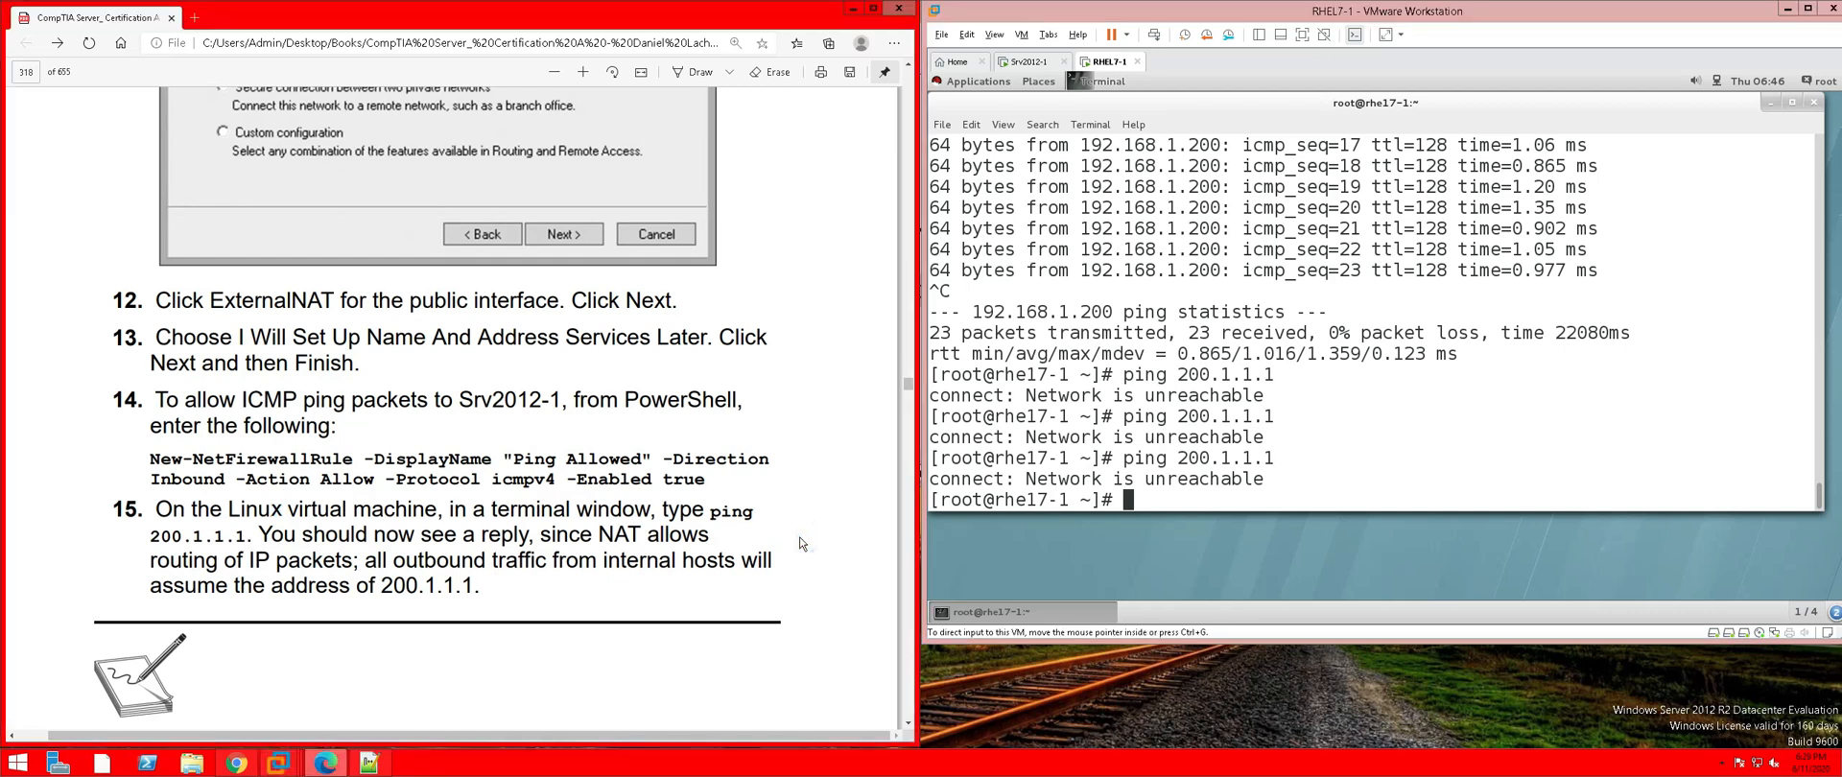
{"action": "scroll", "coordinate": [802, 543], "scroll_direction": "down", "scroll_amount": 3}
{"action": "scroll", "coordinate": [801, 543], "scroll_direction": "down", "scroll_amount": 1}
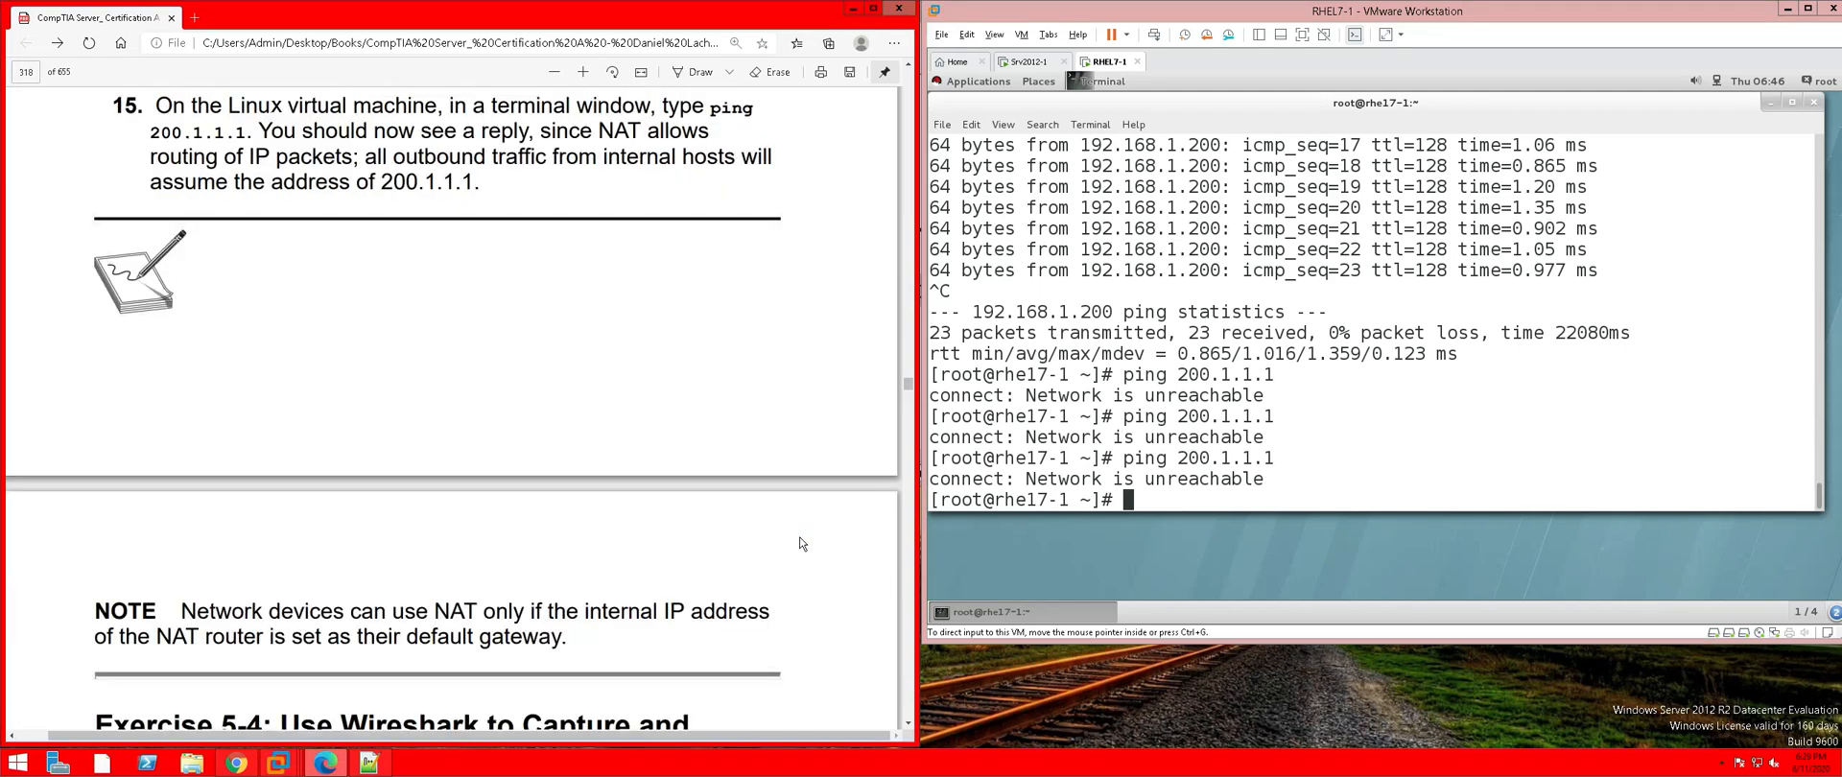
{"action": "scroll", "coordinate": [802, 543], "scroll_direction": "up", "scroll_amount": 2}
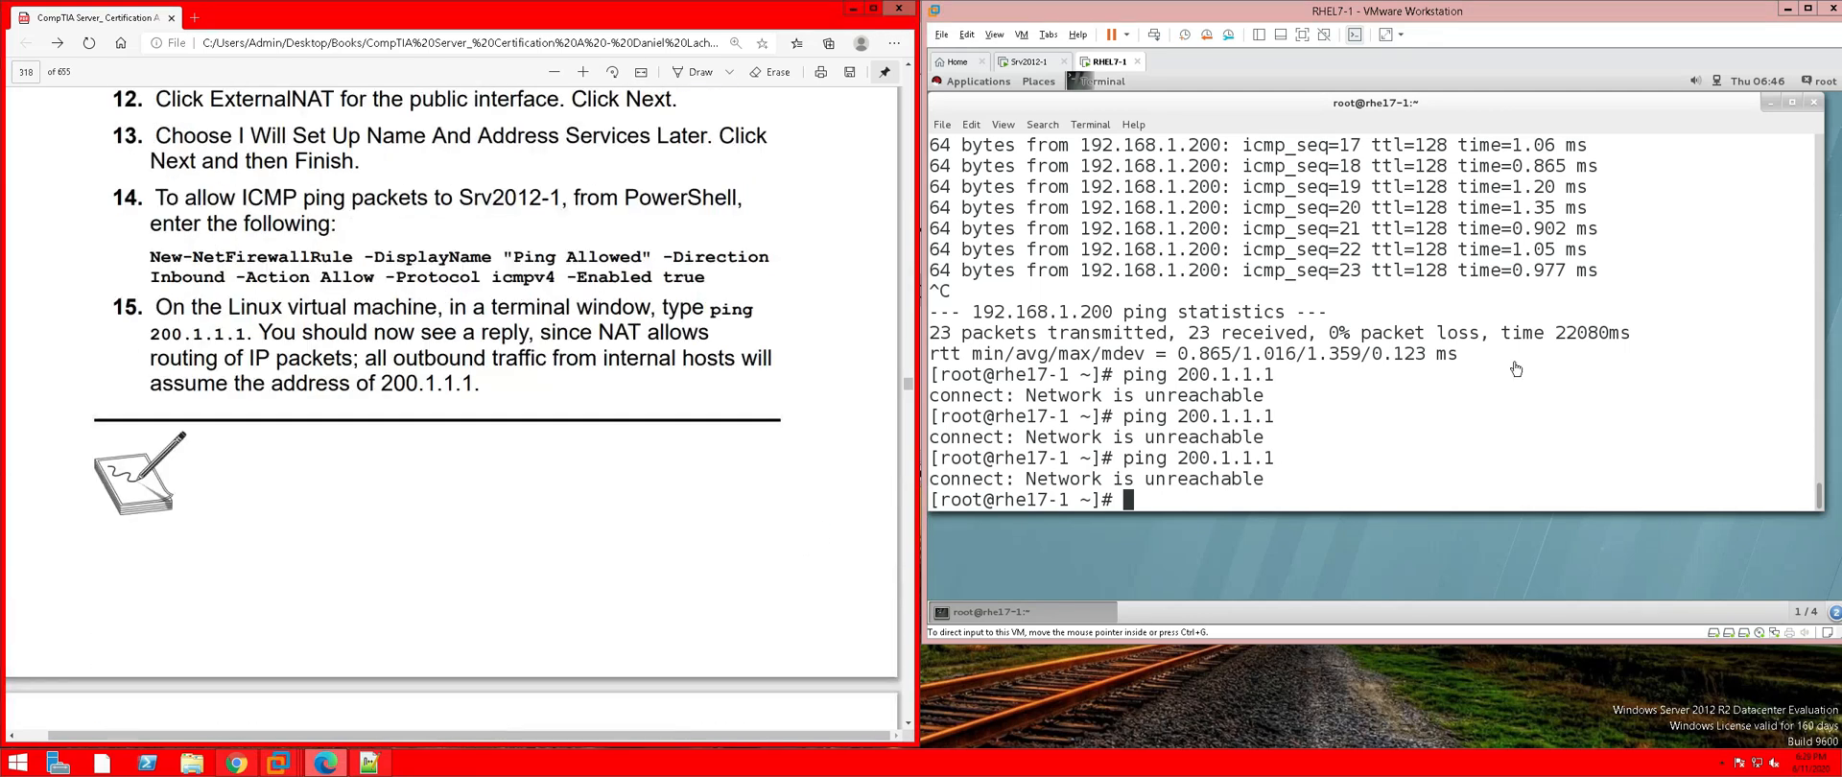
Close the RHEL7-1 terminal and restart the machine from the root session's Power Off menu
{"action": "left_click", "coordinate": [1820, 101]}
{"action": "left_click", "coordinate": [1820, 102]}
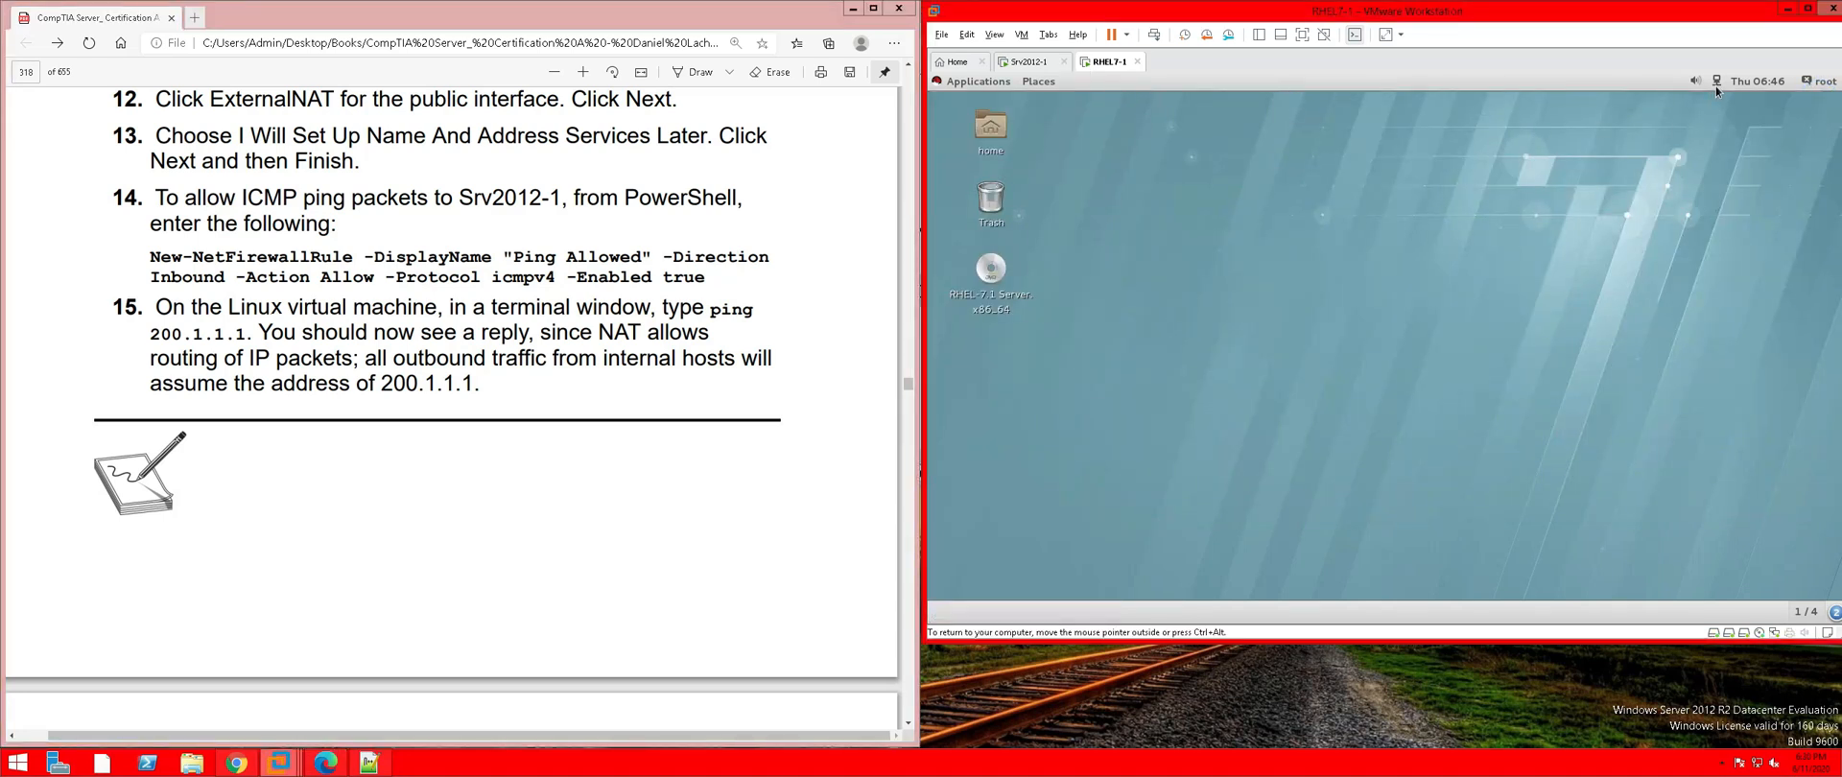
{"action": "left_click", "coordinate": [1822, 85]}
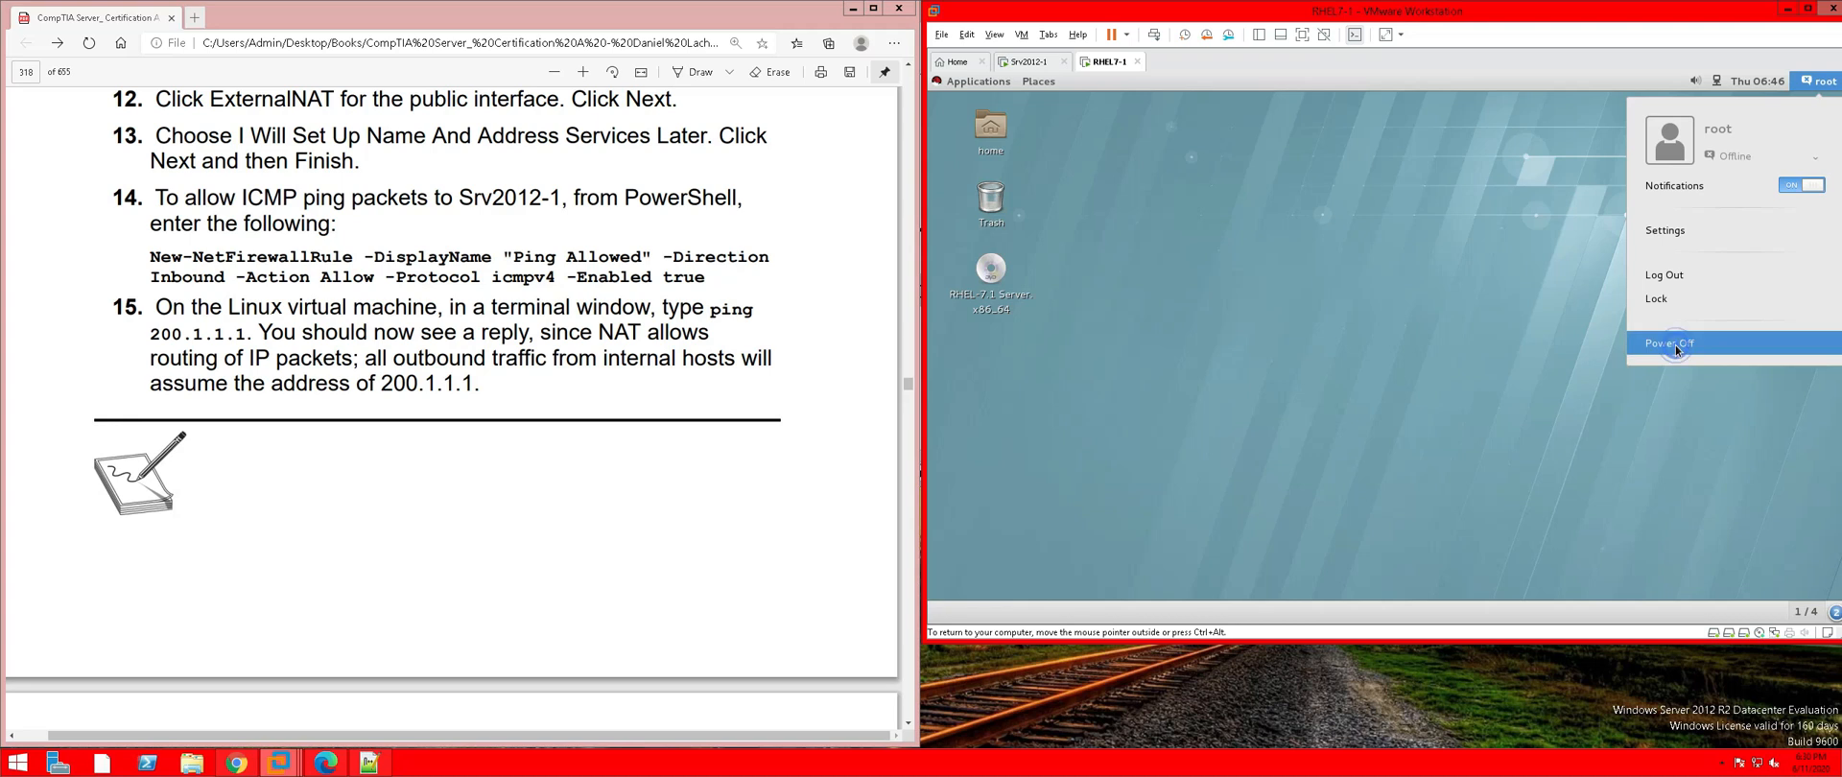
{"action": "left_click", "coordinate": [1672, 343]}
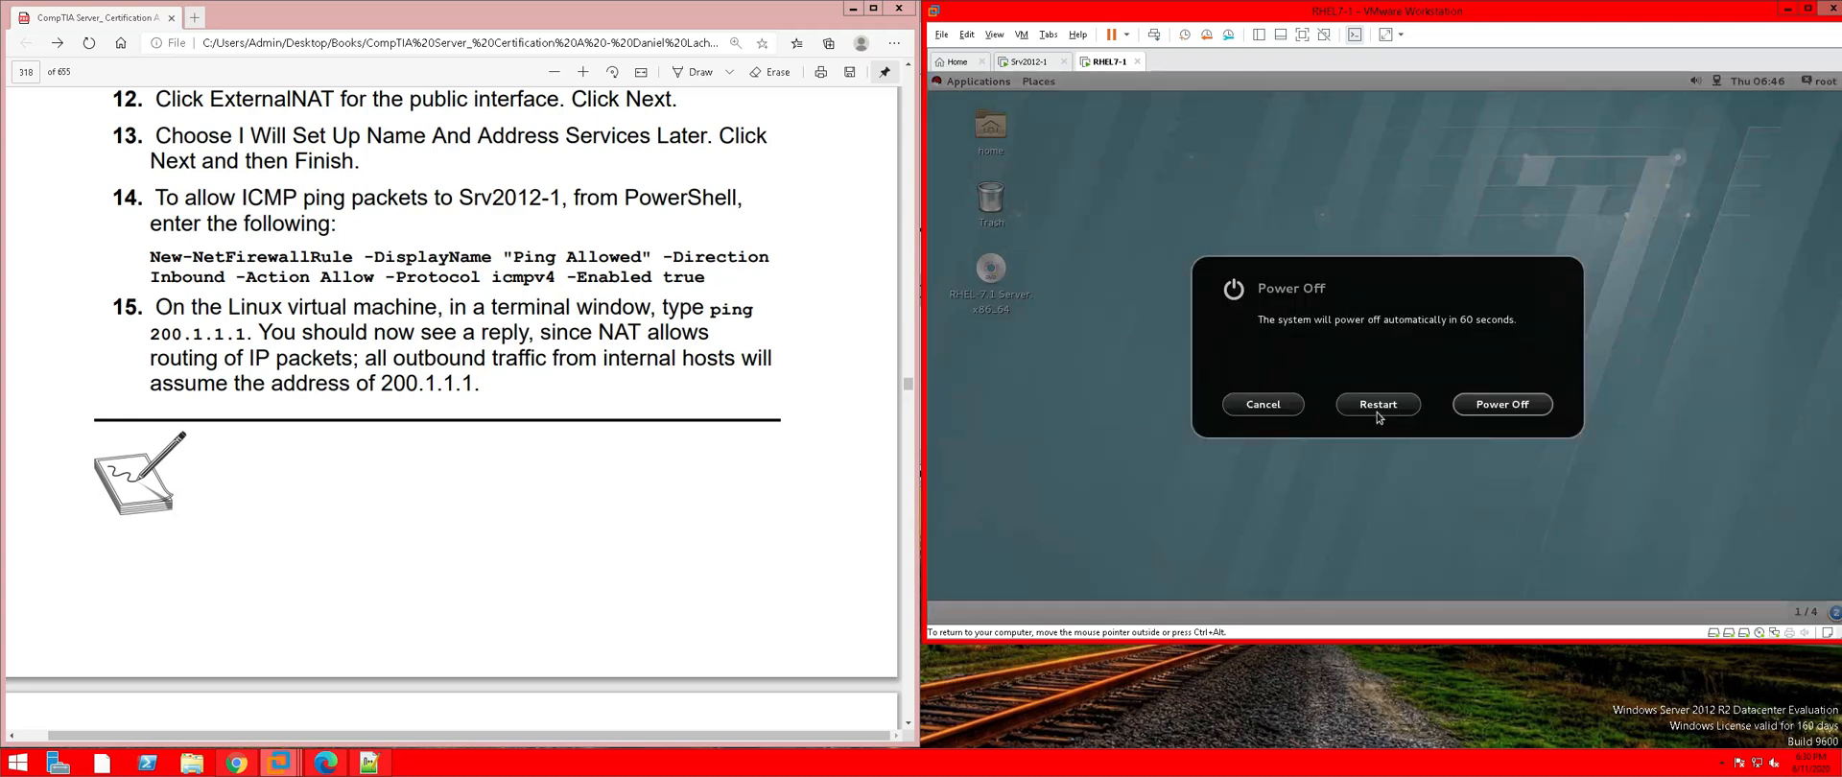
{"action": "left_click", "coordinate": [1379, 404]}
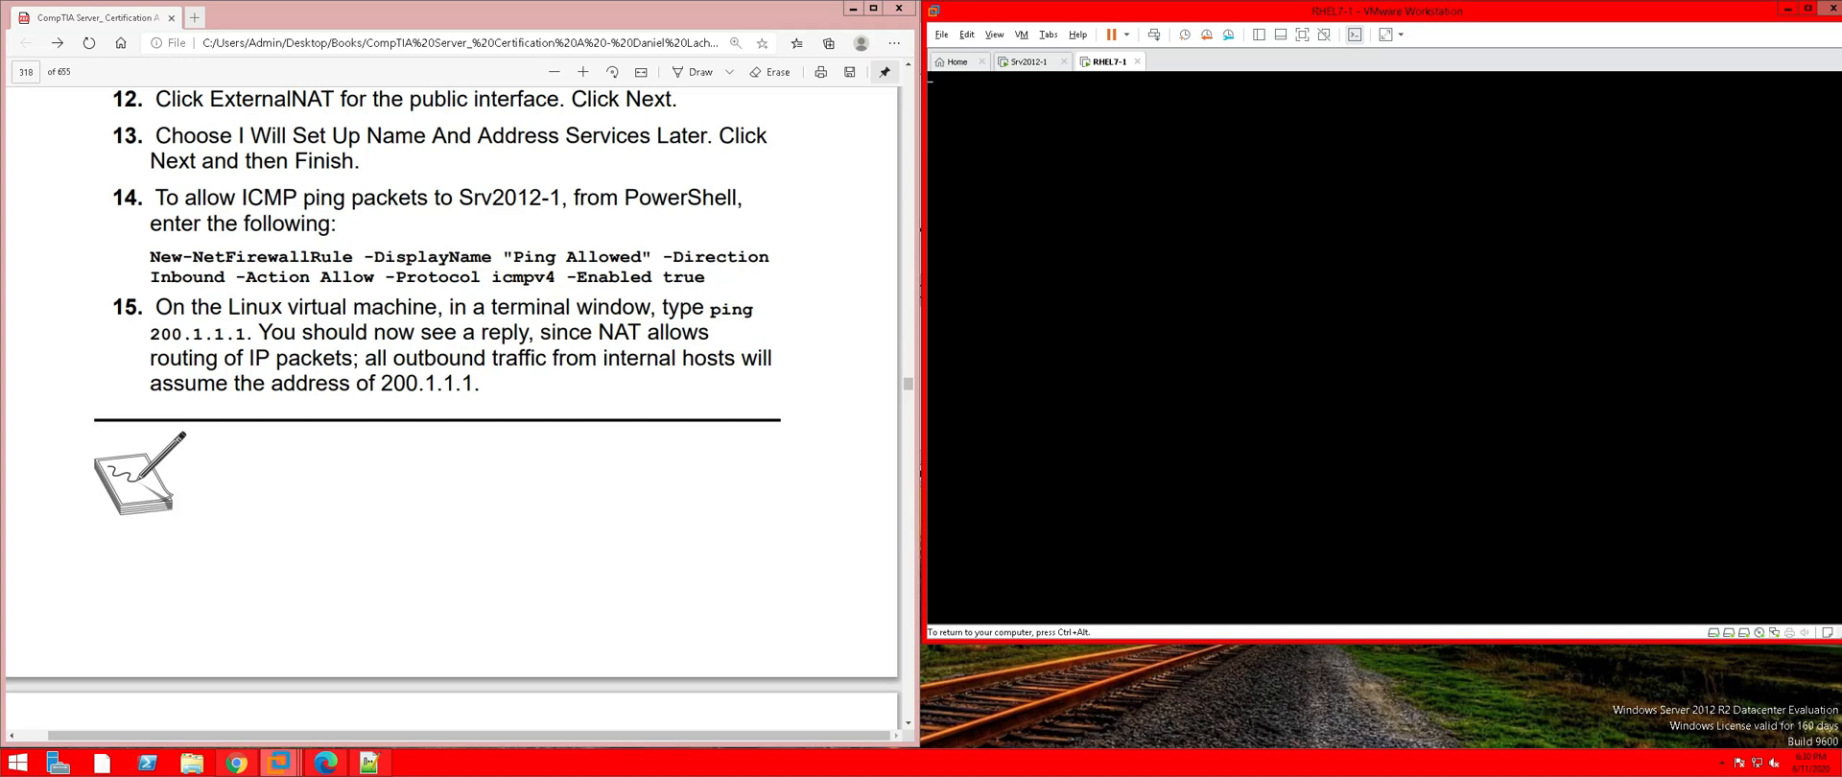
{"action": "key", "text": "ctrl+alt"}
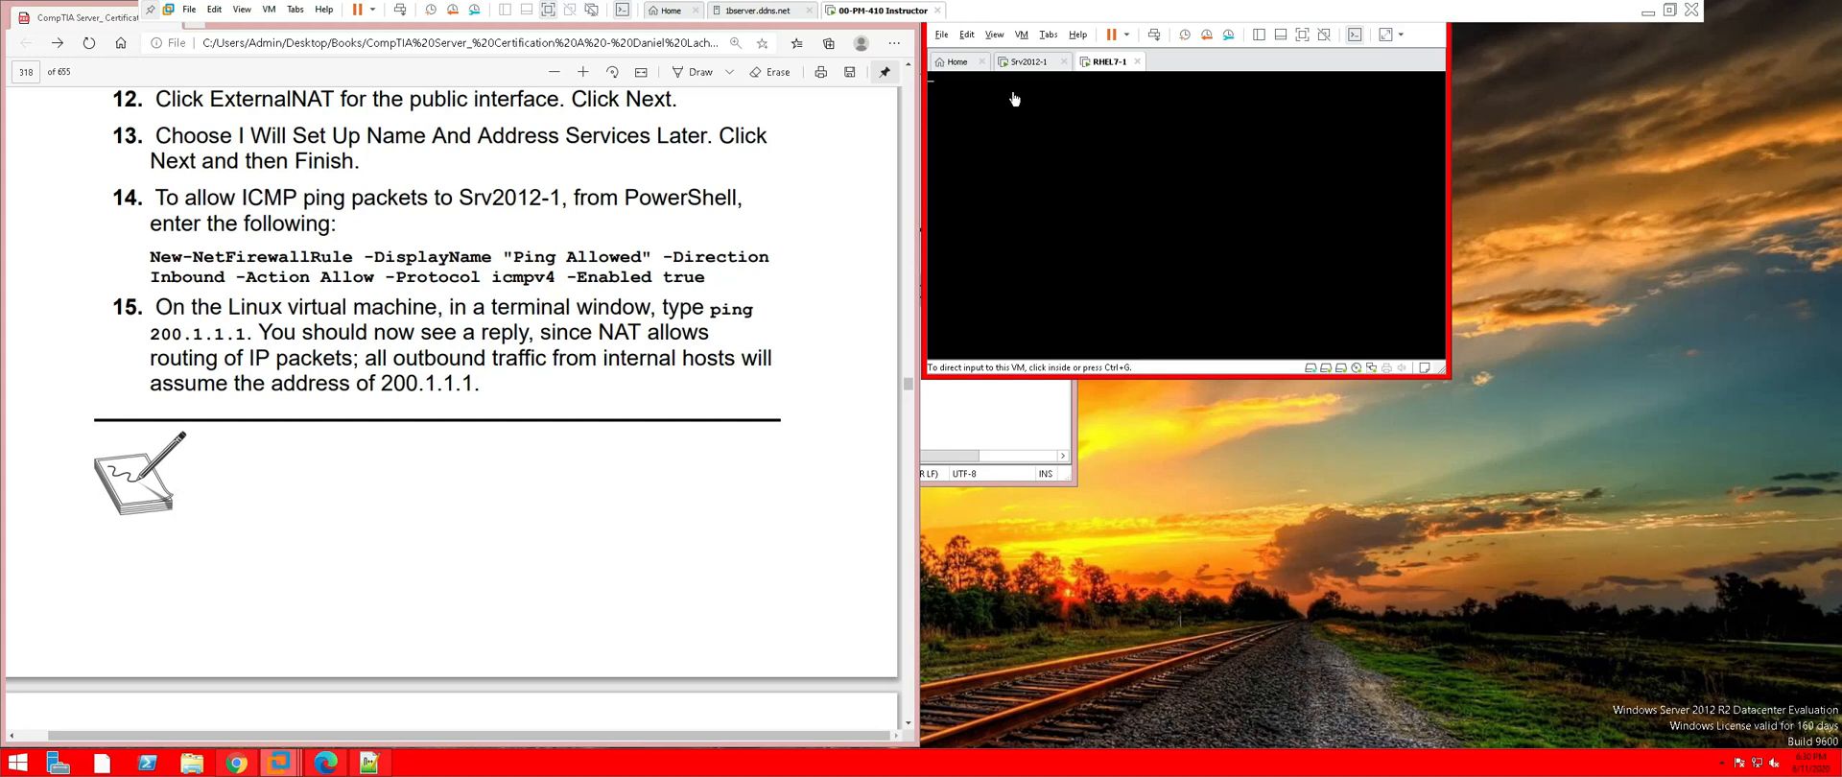
Run New-NetFirewallRule in Srv2012-1's PowerShell to create the inbound 'Ping Allowed' ICMPv4 rule
{"action": "left_click", "coordinate": [1029, 61]}
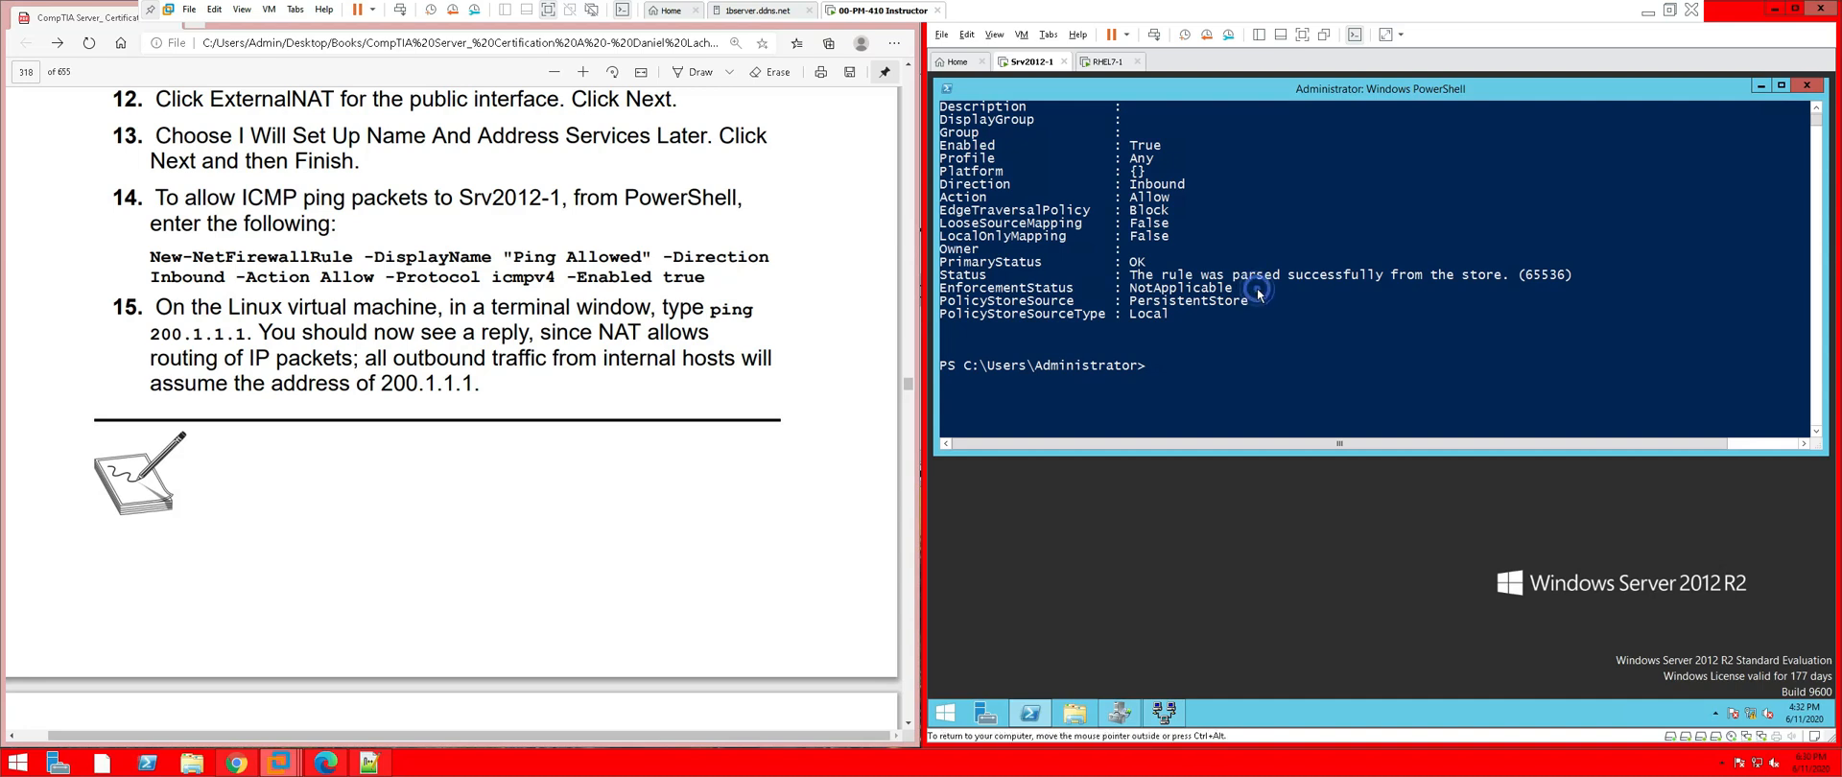
{"action": "scroll", "coordinate": [1257, 286], "scroll_direction": "up", "scroll_amount": 3}
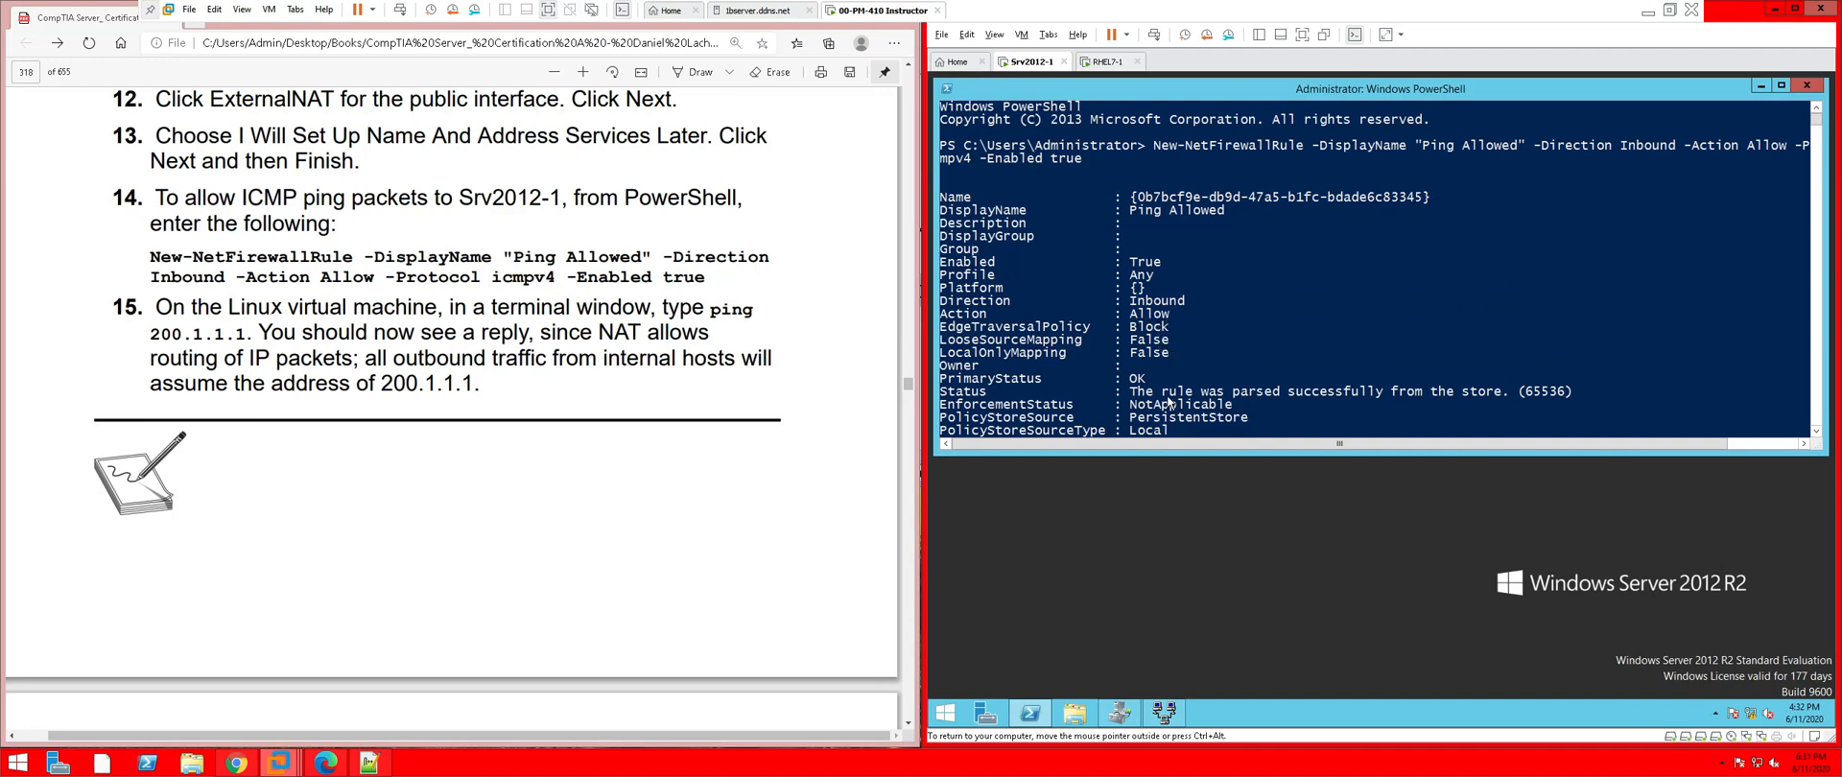
{"action": "scroll", "coordinate": [1167, 403], "scroll_direction": "down", "scroll_amount": 1}
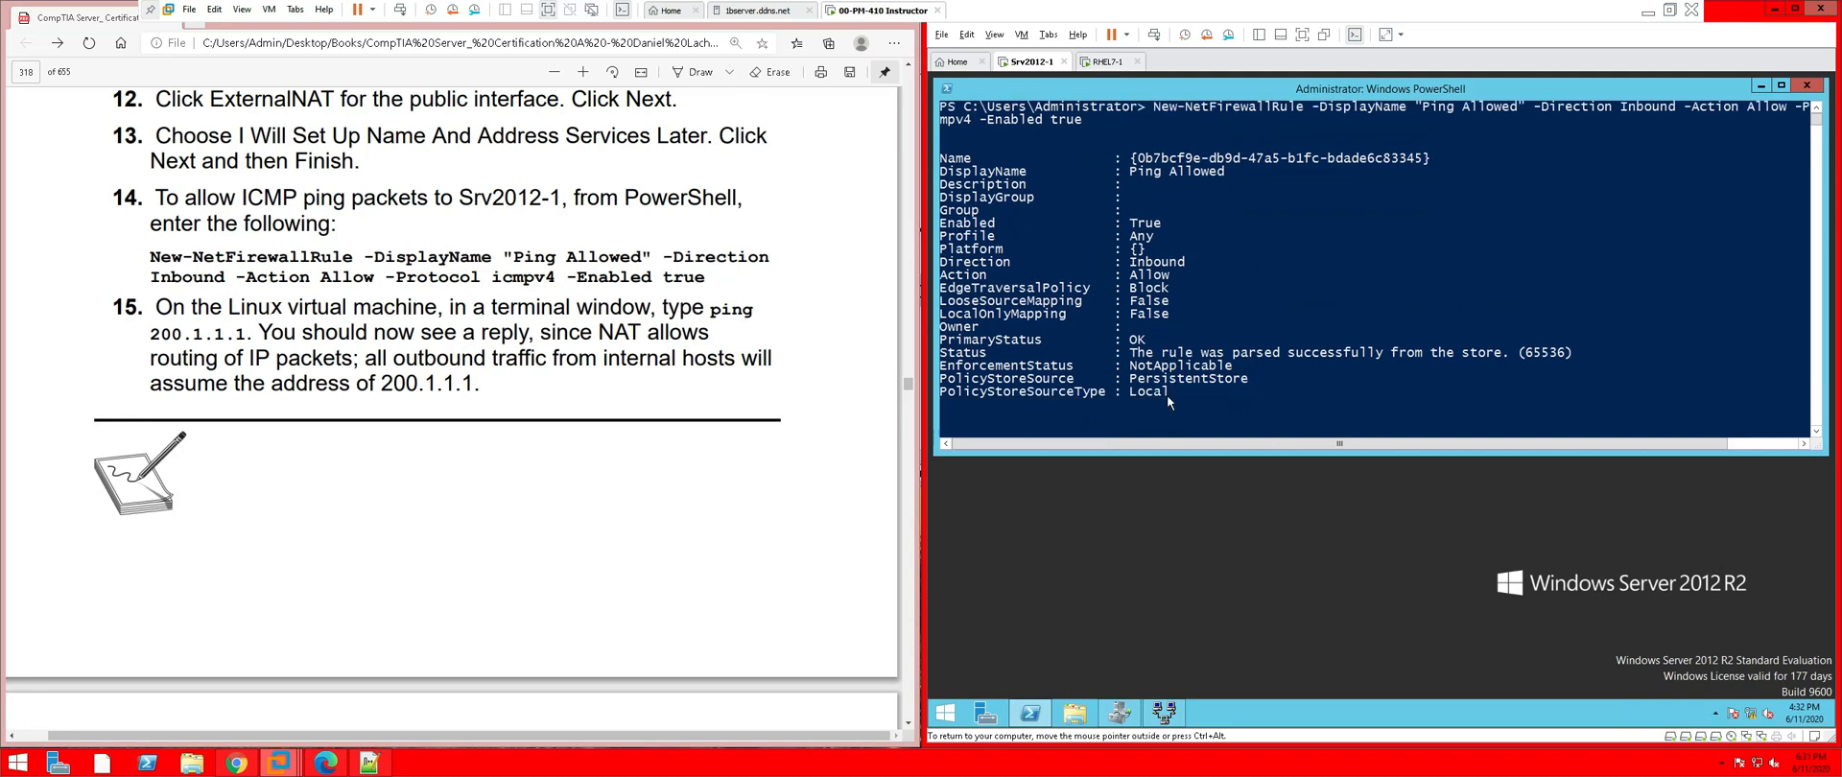
{"action": "scroll", "coordinate": [1130, 407], "scroll_direction": "down", "scroll_amount": 2}
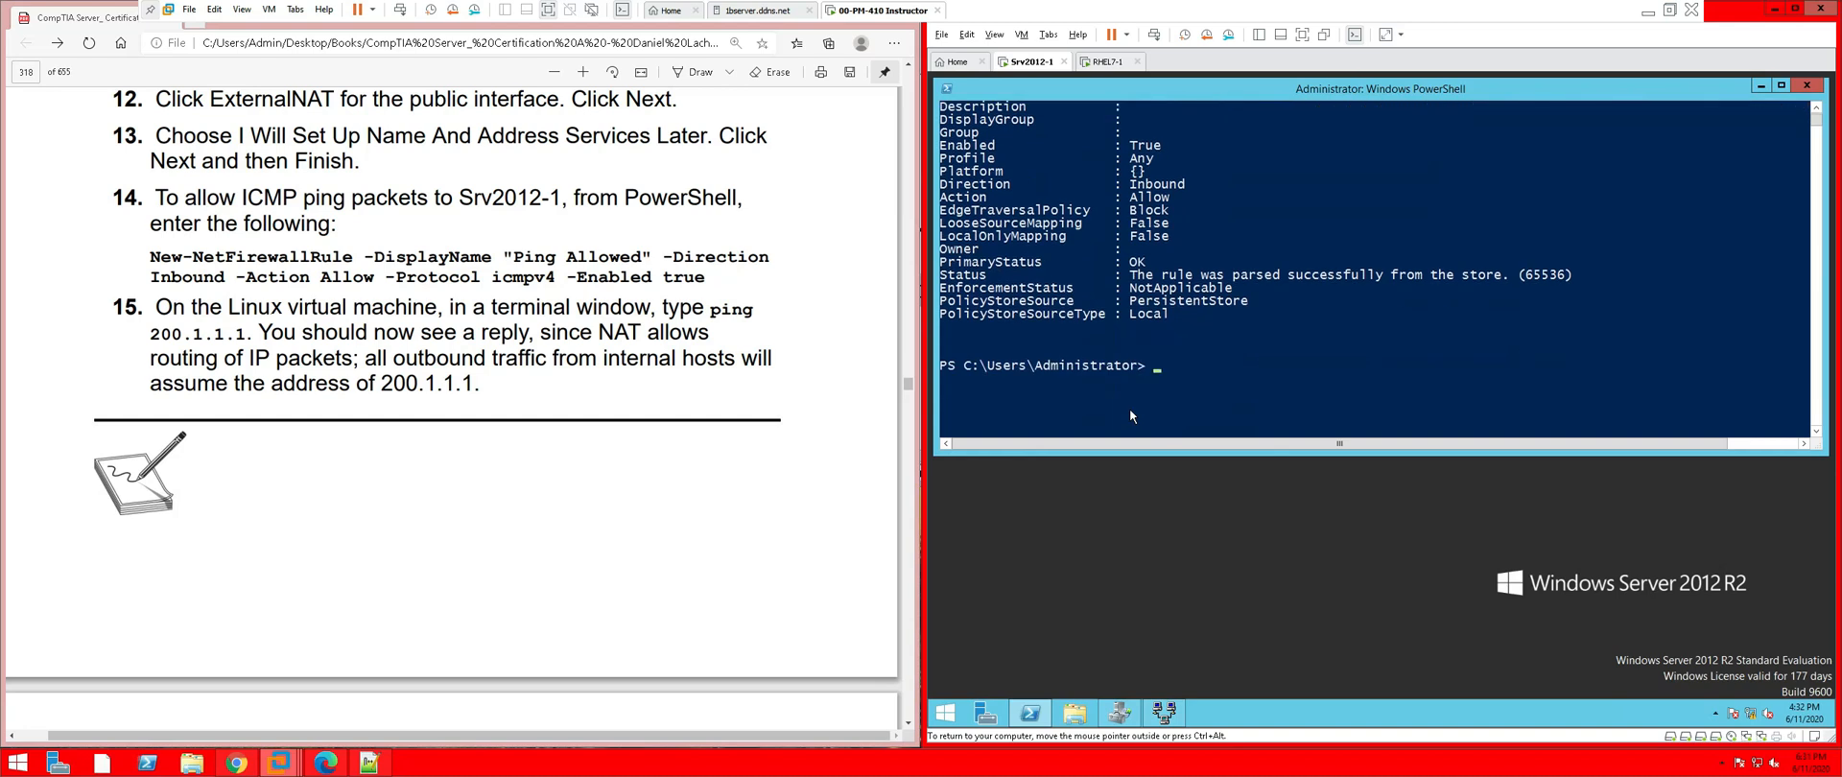
{"action": "right_click", "coordinate": [1205, 368]}
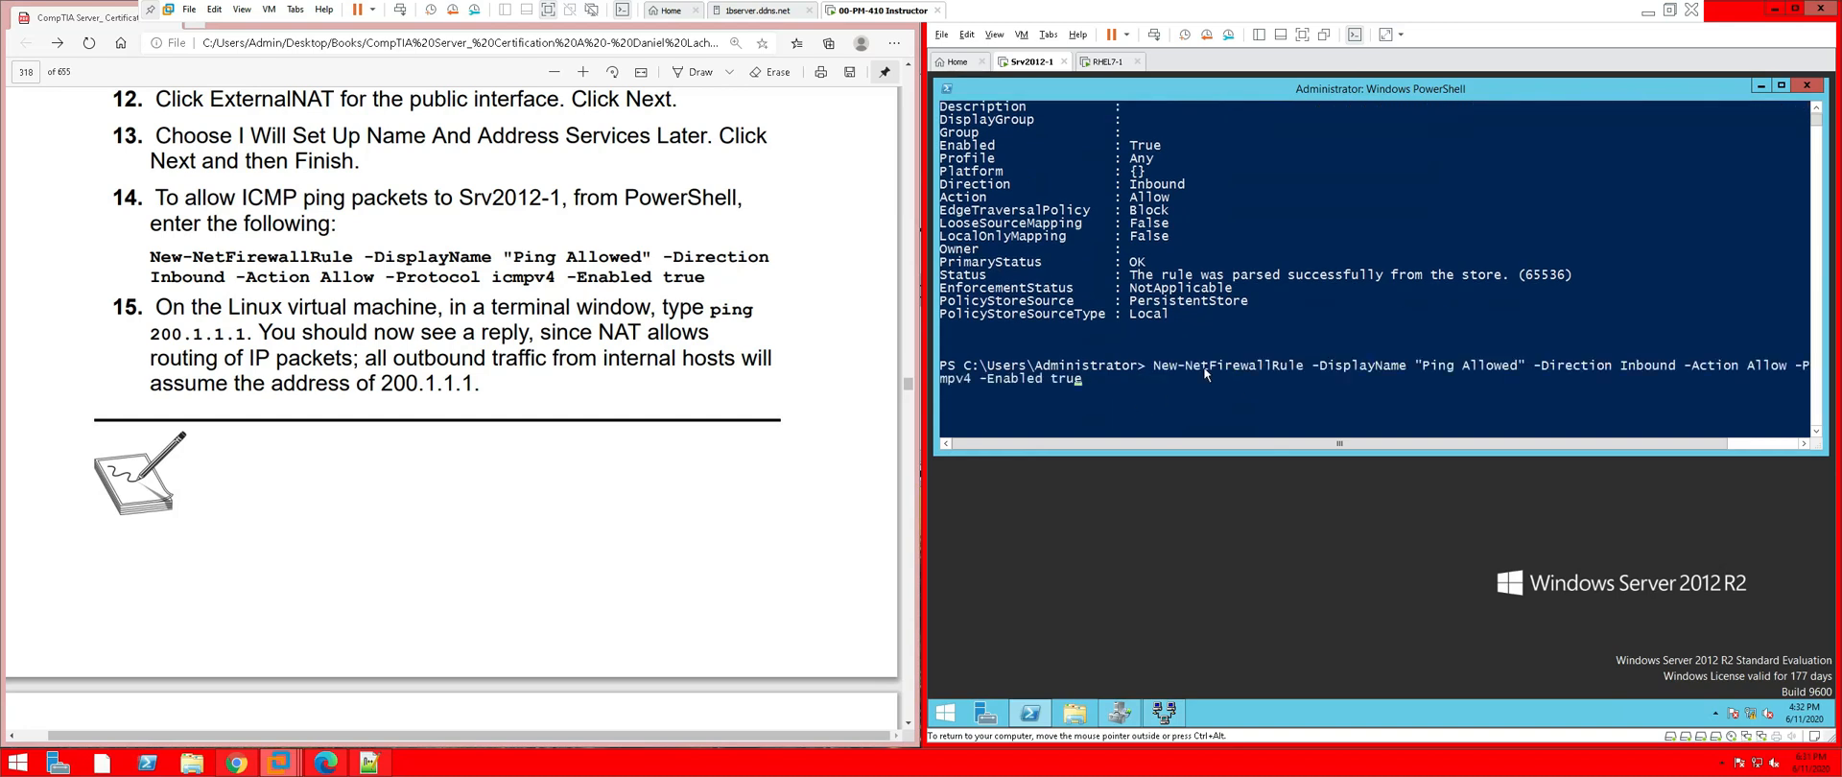
{"action": "key", "text": "Left"}
{"action": "key", "text": "Left"}
{"action": "key", "text": "Left"}
{"action": "key", "text": "Left"}
{"action": "key", "text": "Left"}
{"action": "key", "text": "Left"}
{"action": "key", "text": "Left"}
{"action": "key", "text": "Left"}
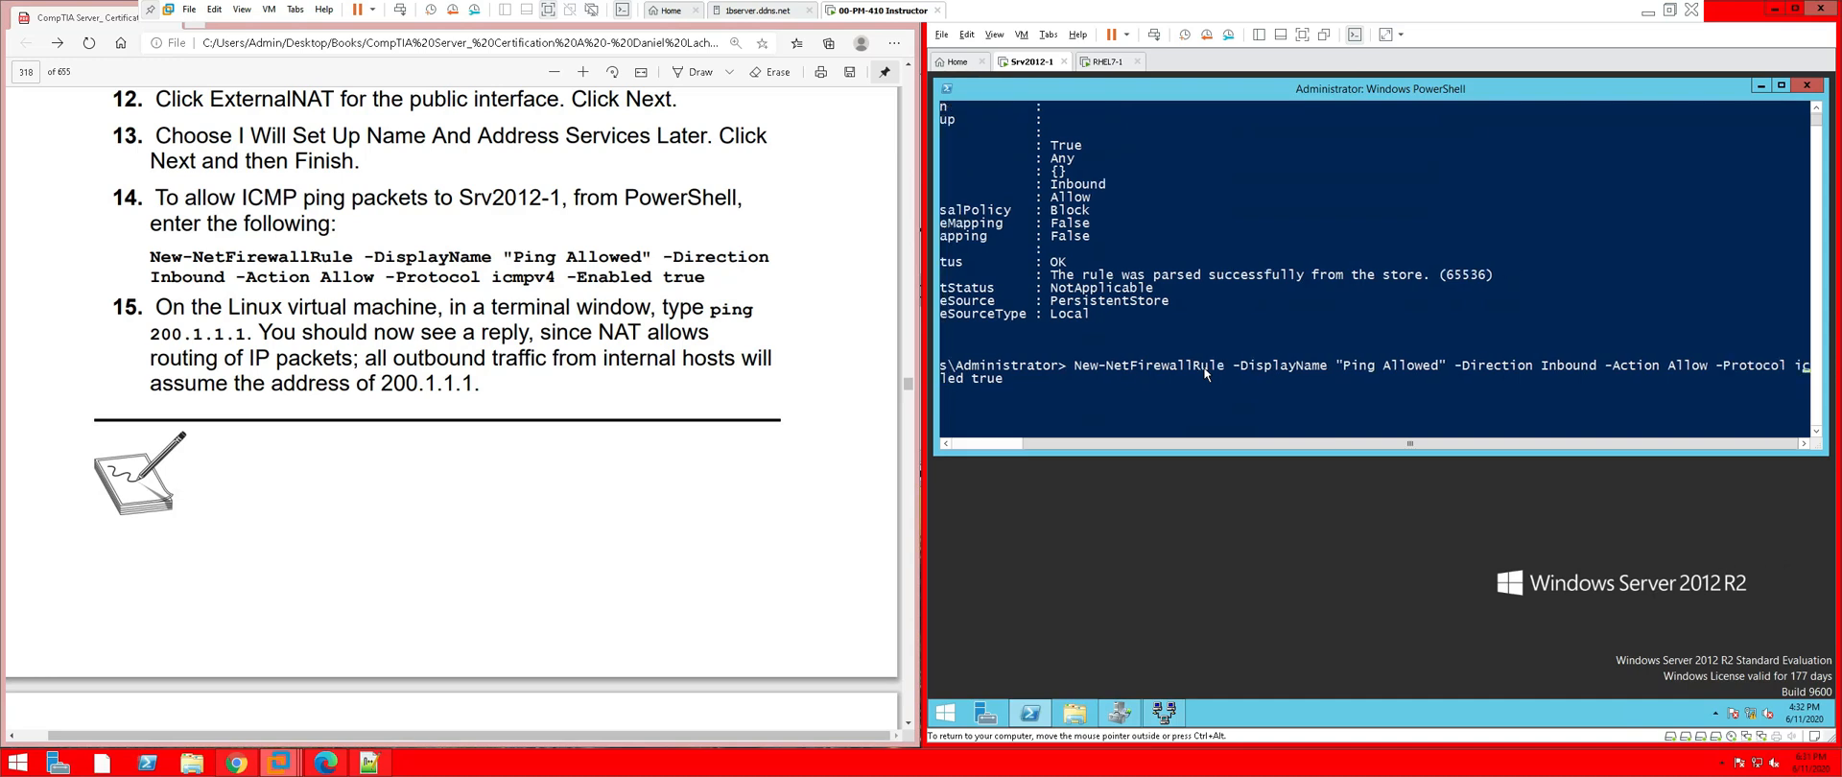
{"action": "key", "text": "Return"}
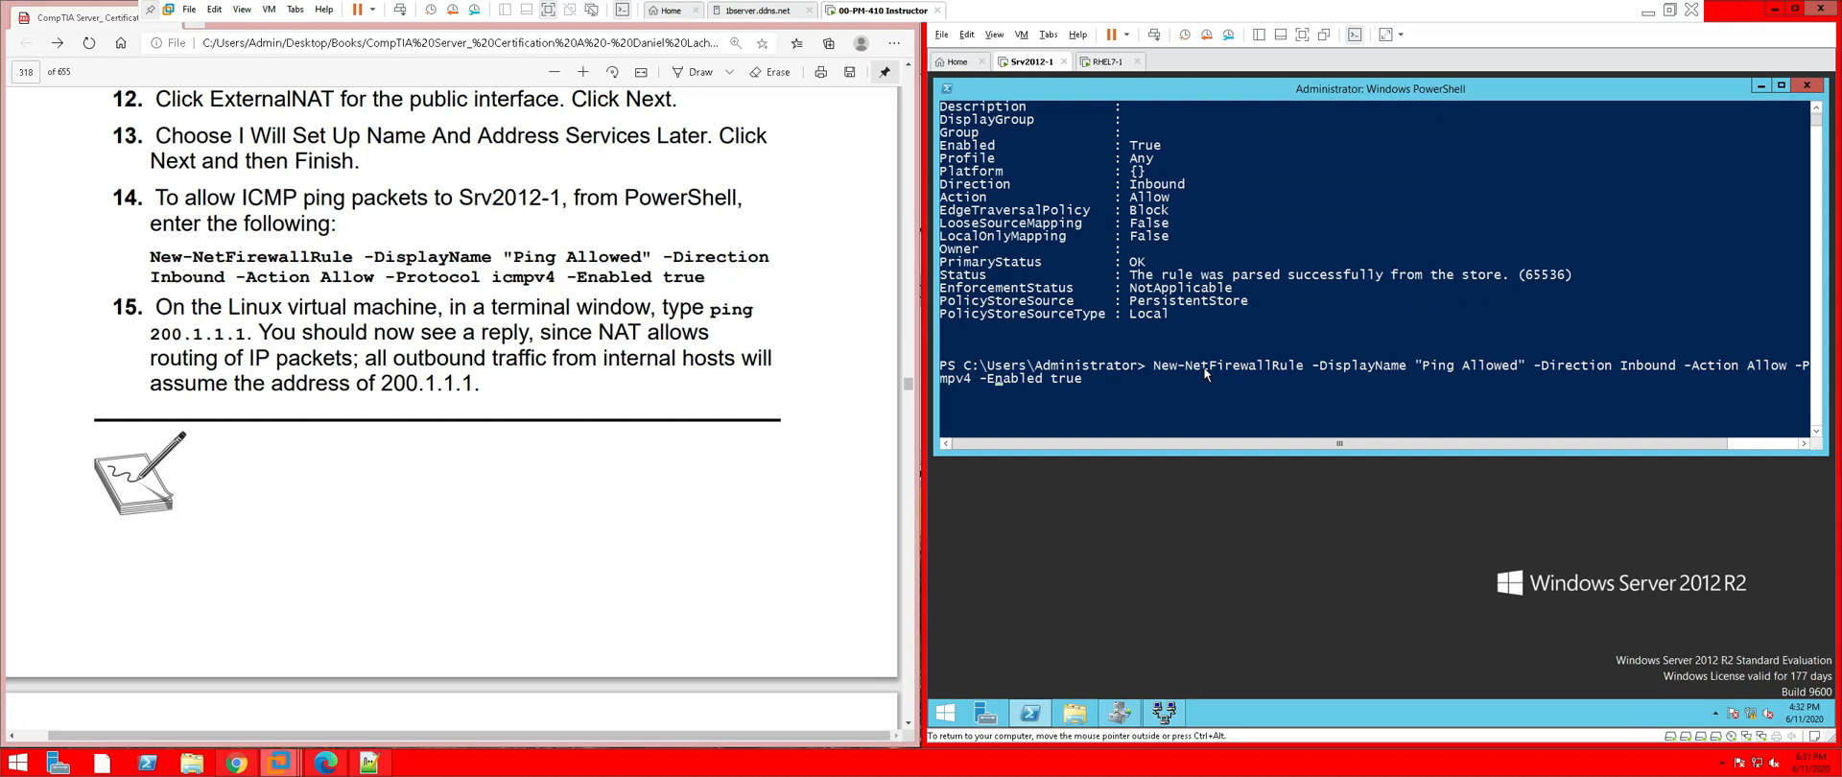
{"action": "key", "text": "ctrl+Right"}
{"action": "key", "text": "Return"}
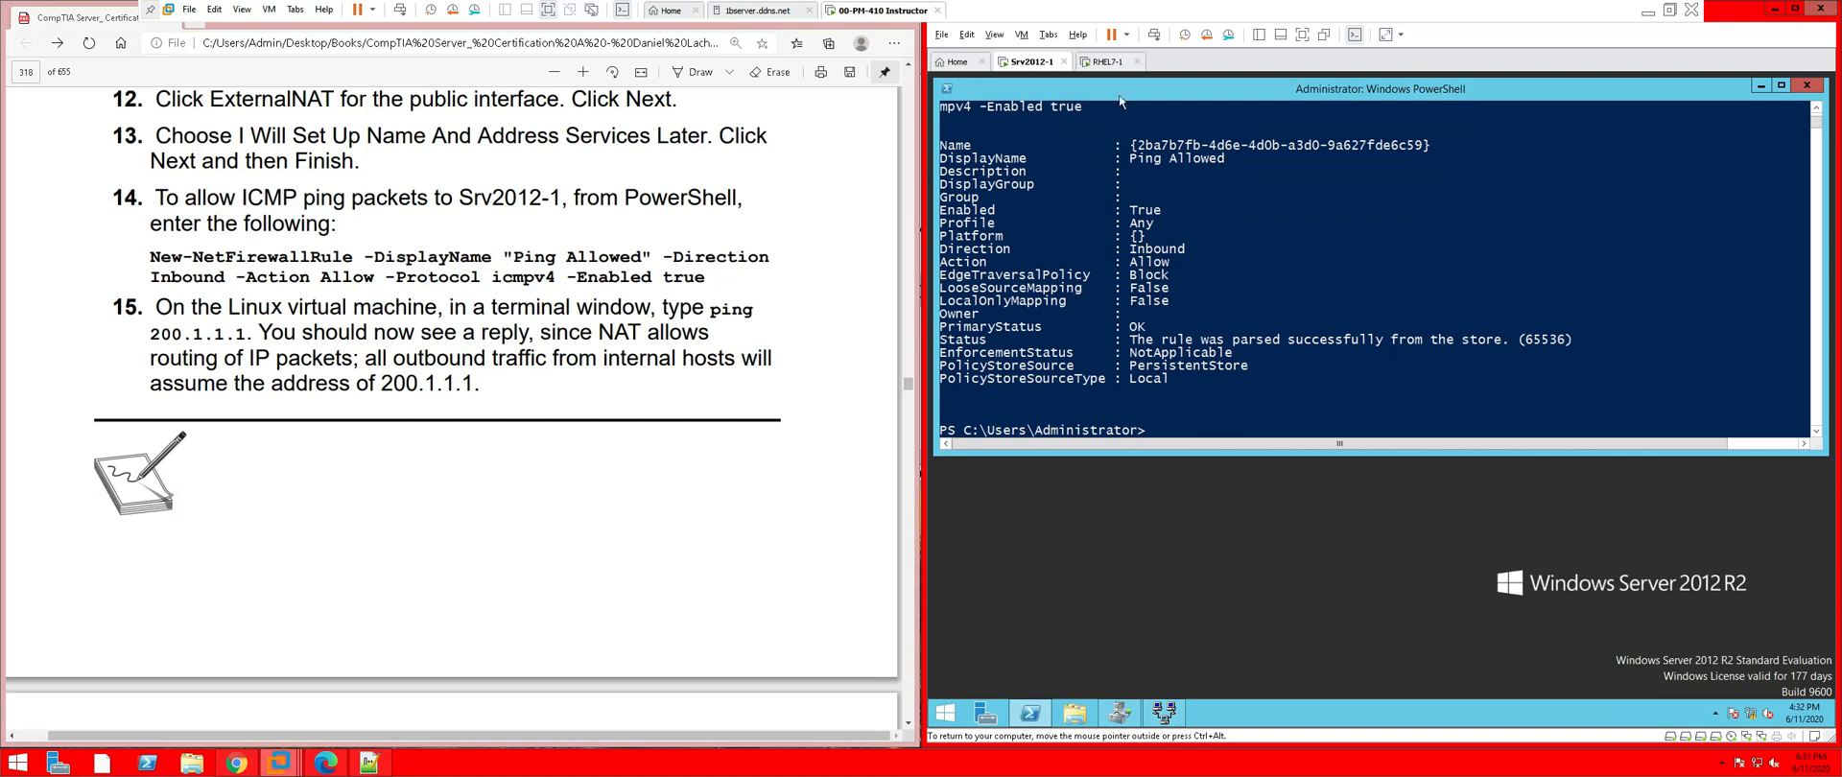
{"action": "left_click", "coordinate": [1109, 62]}
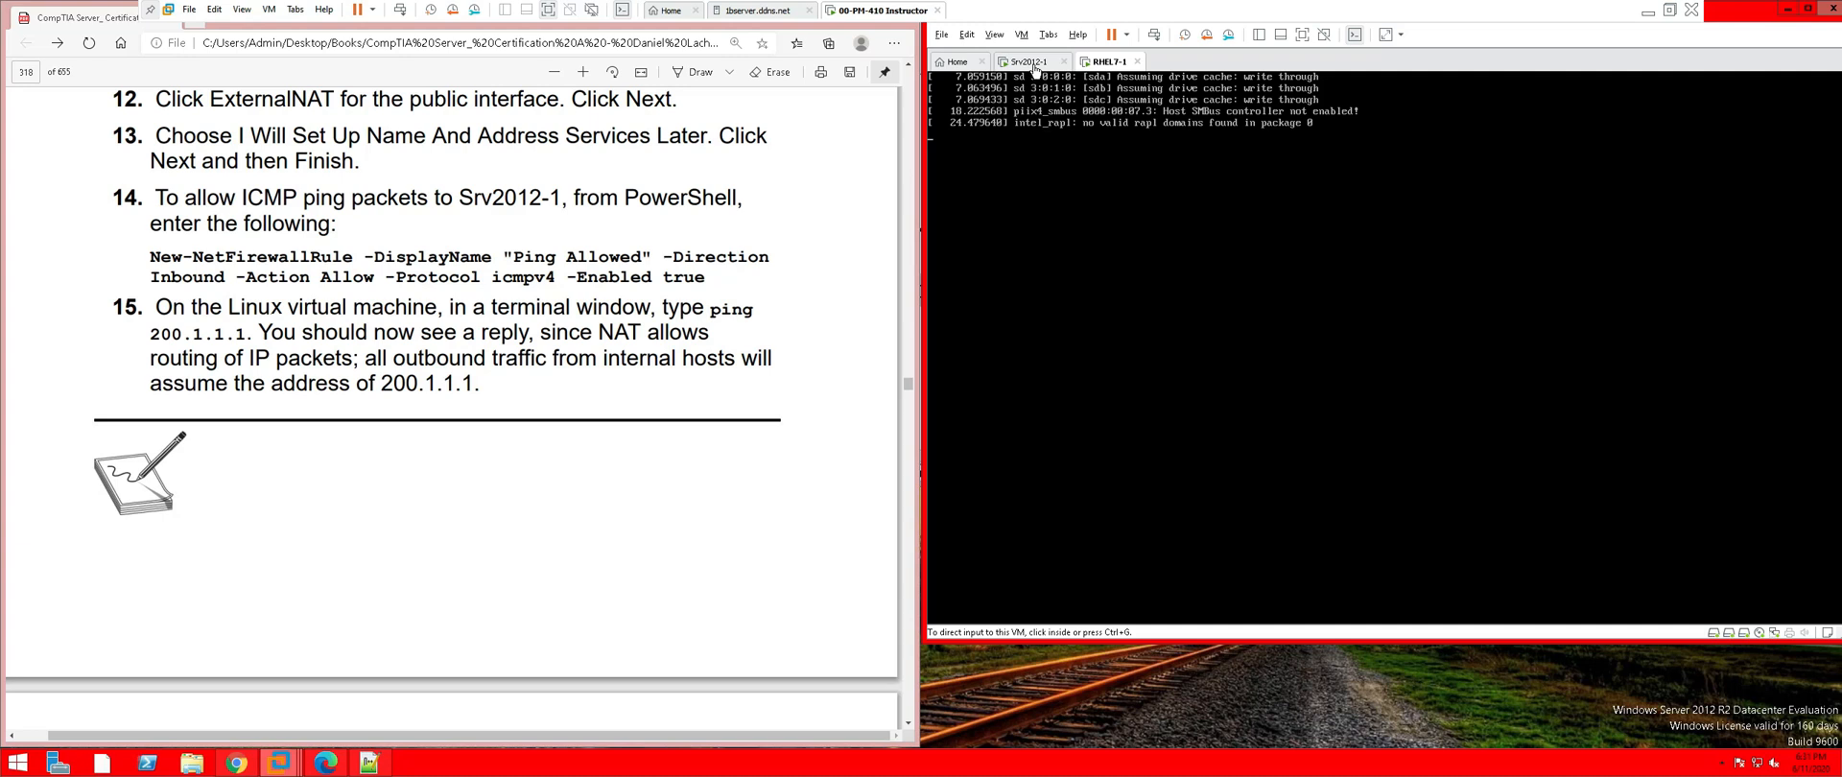
{"action": "left_click", "coordinate": [1033, 68]}
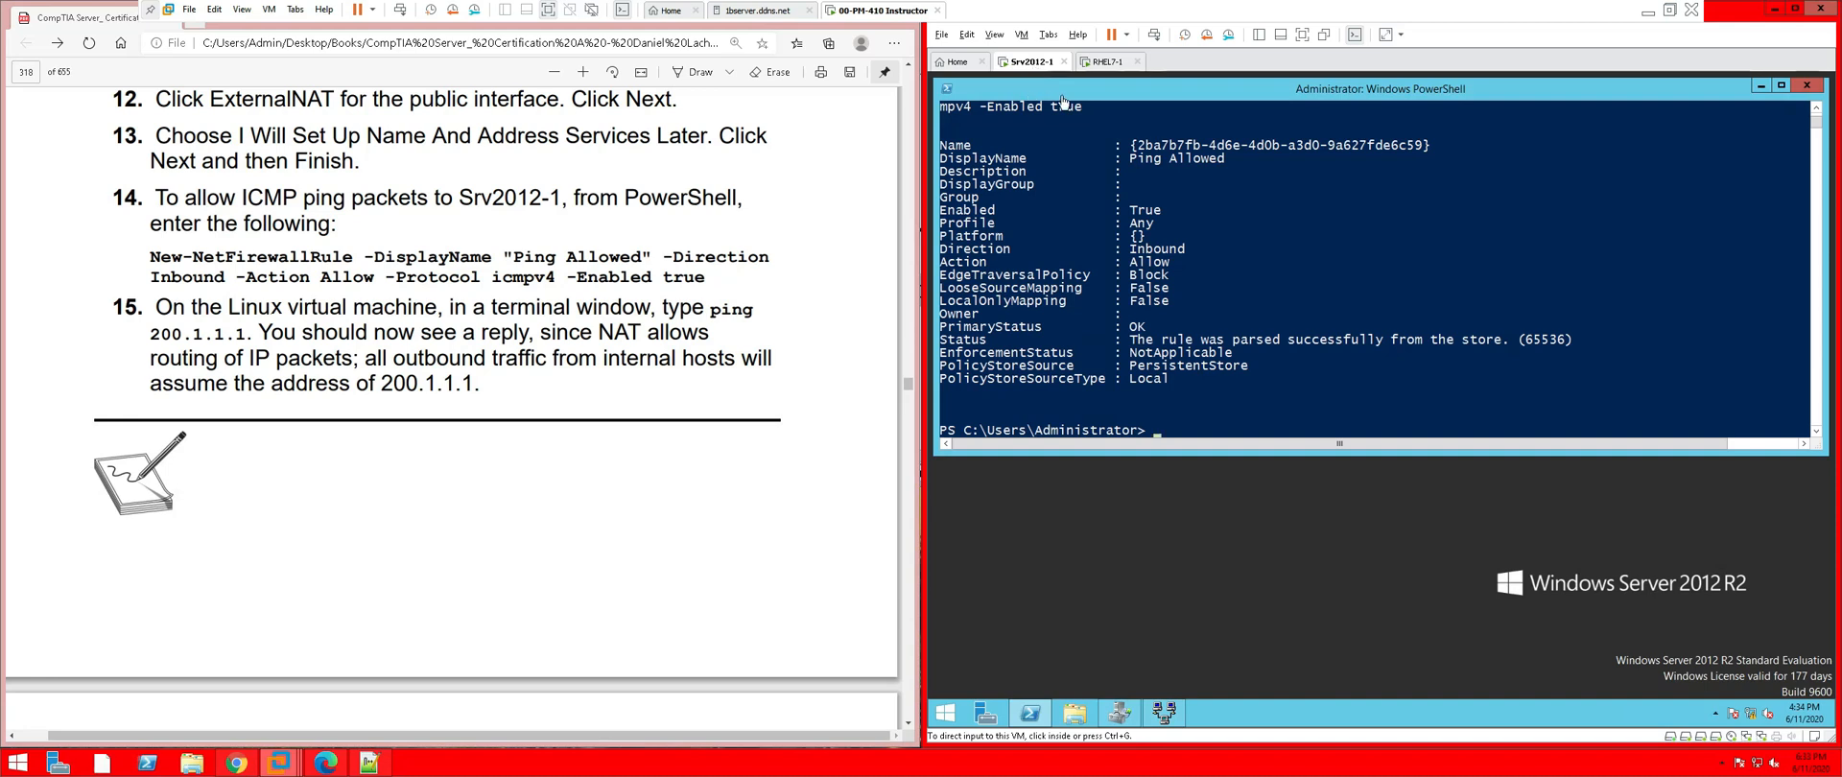
{"action": "left_click", "coordinate": [1104, 62]}
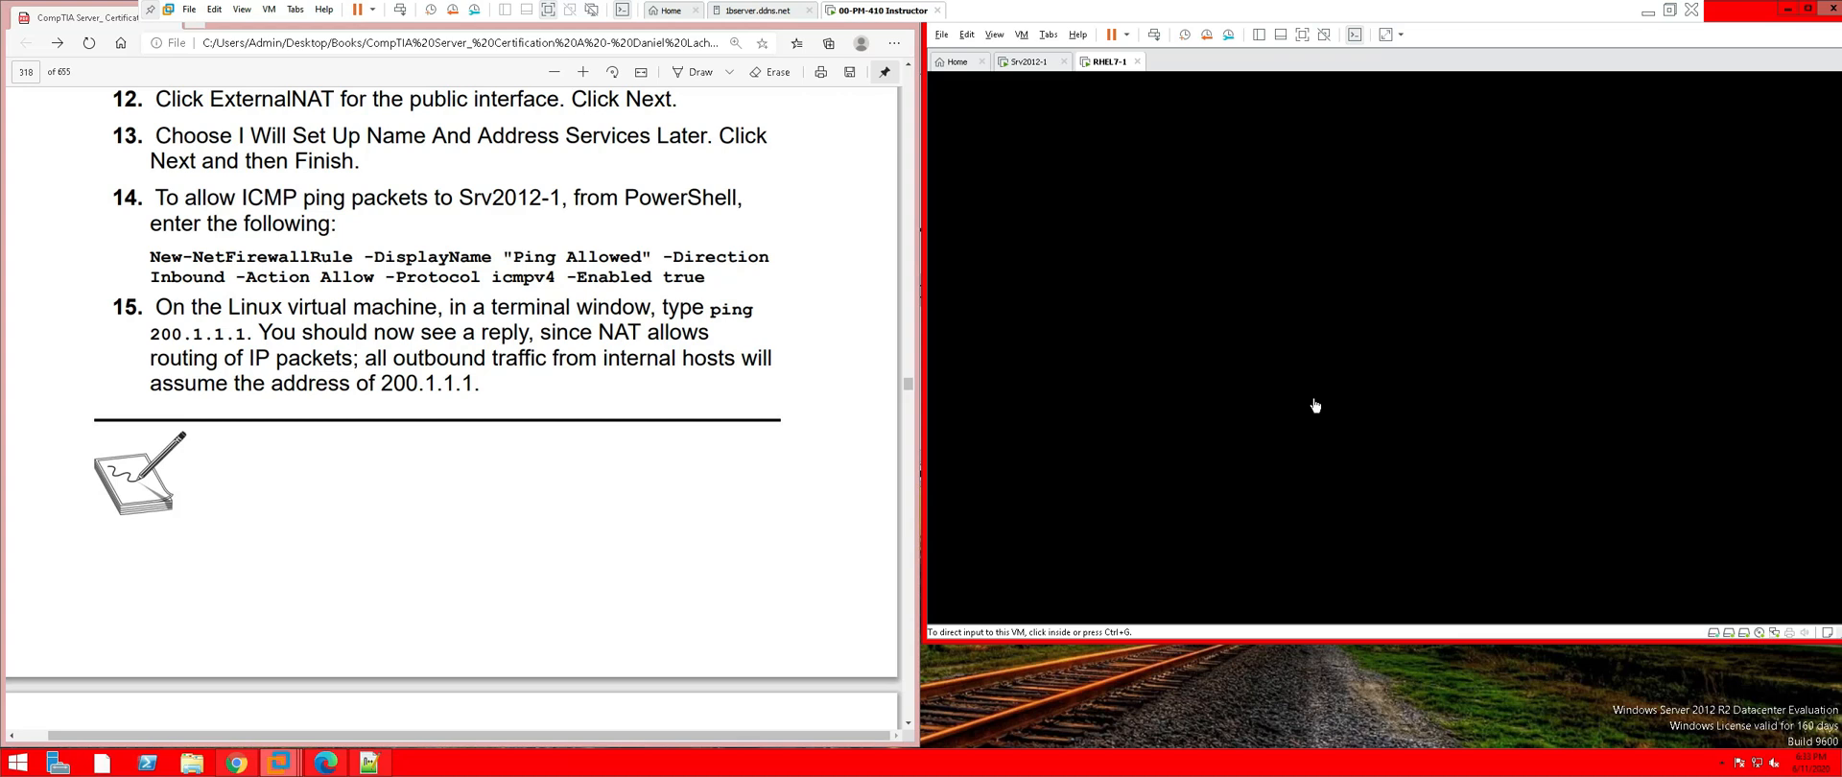
Sign in to RHEL7-1 as root through Not listed?, entering the account password
{"action": "left_click", "coordinate": [1316, 405]}
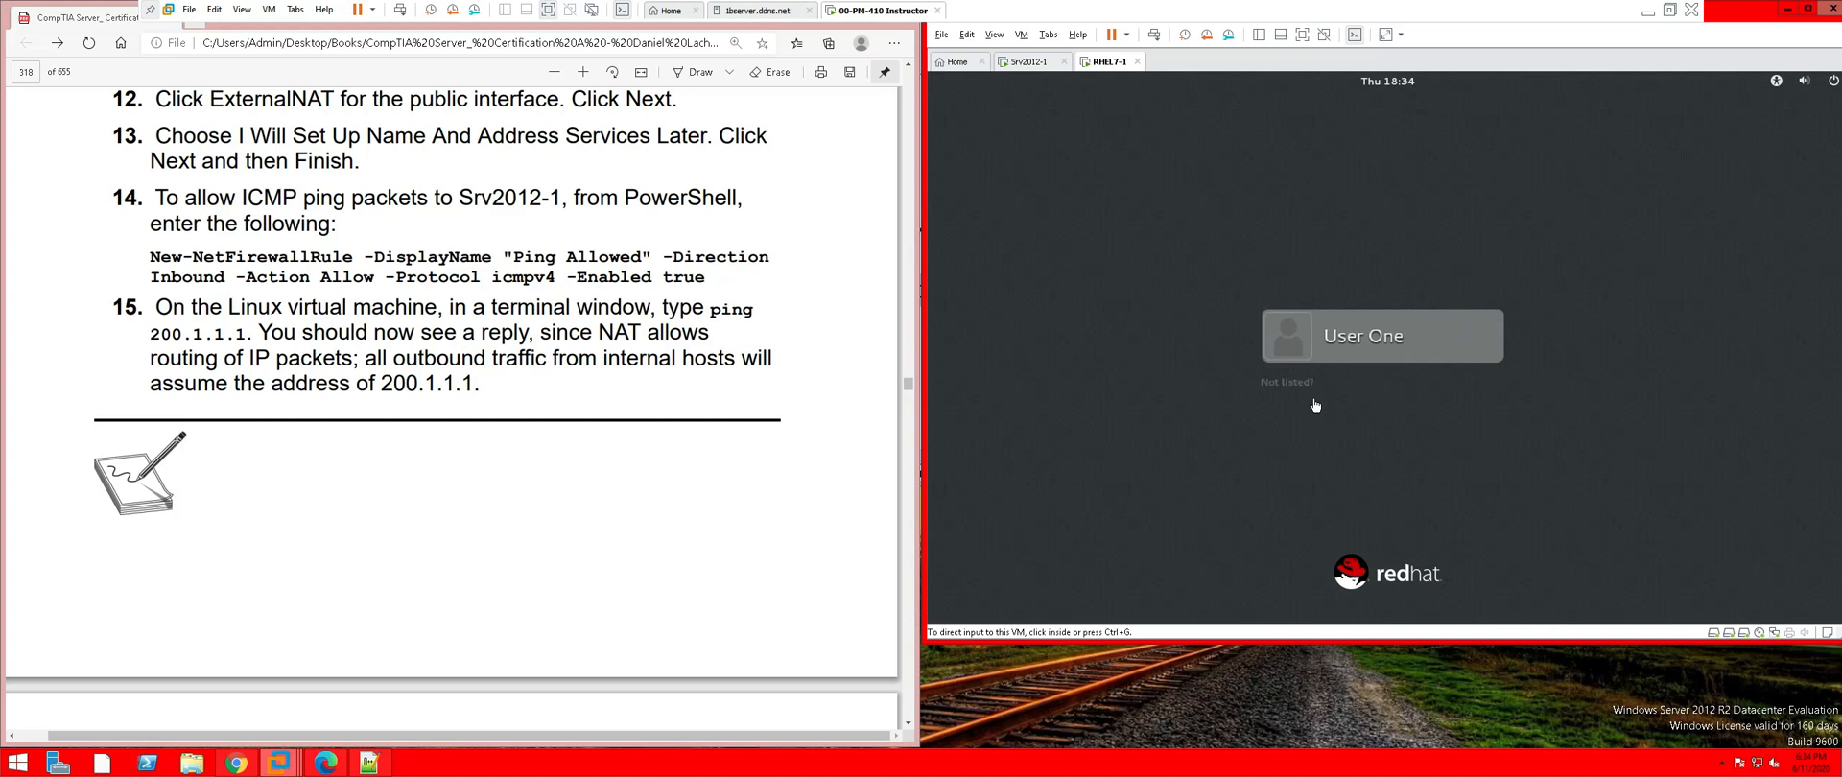
{"action": "left_click", "coordinate": [1297, 390]}
{"action": "left_click", "coordinate": [1286, 382]}
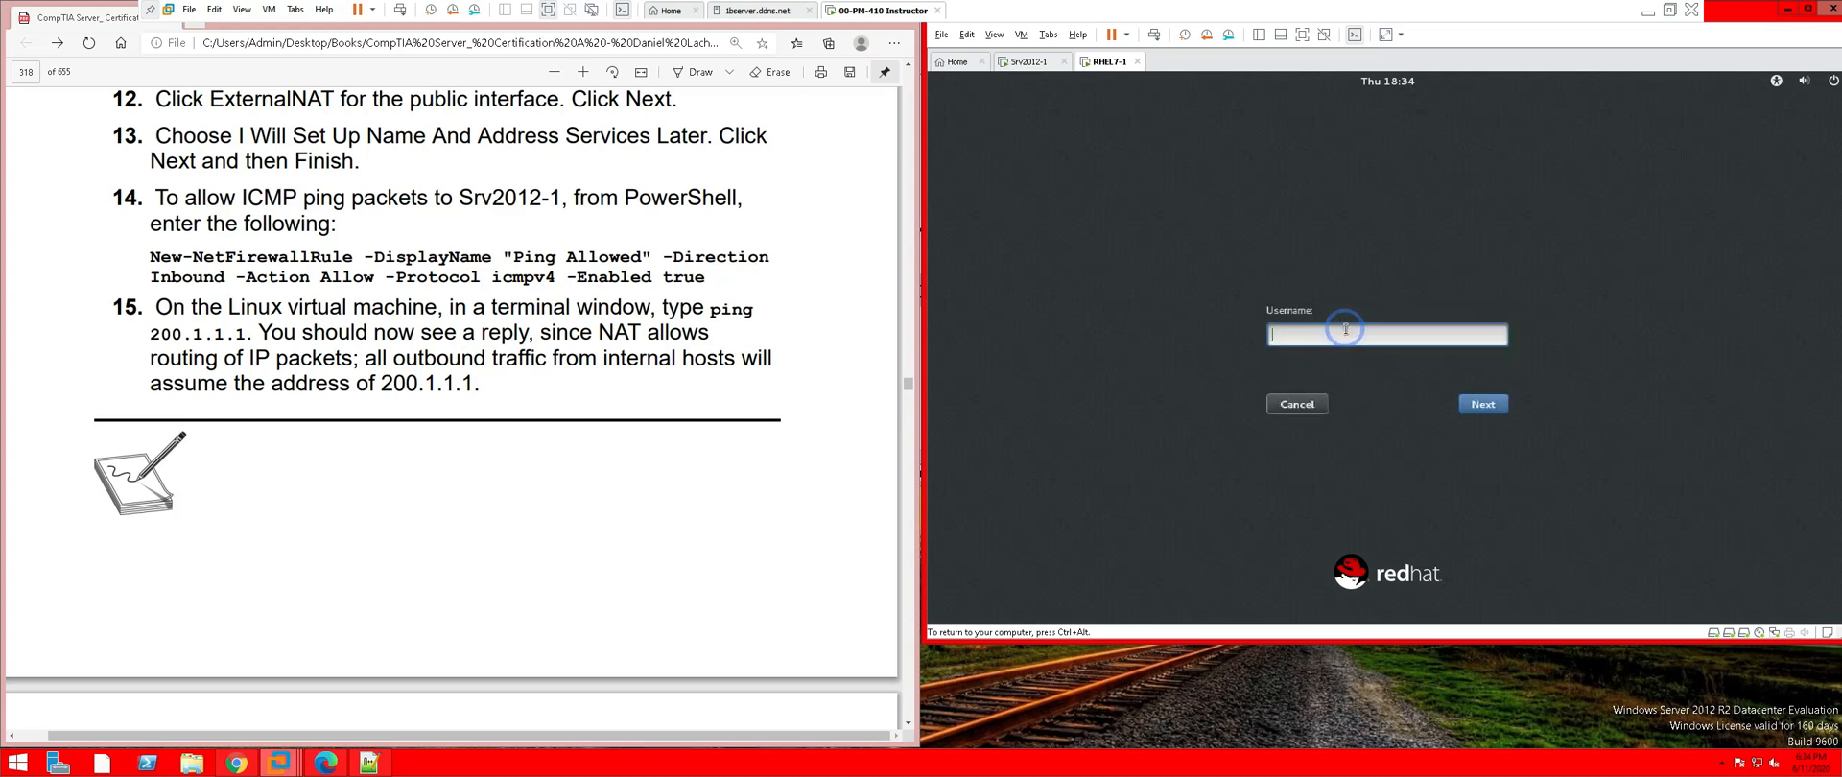
{"action": "type", "text": "root"}
{"action": "key", "text": "Return"}
{"action": "type", "text": "•••••••••••••"}
{"action": "key", "text": "Return"}
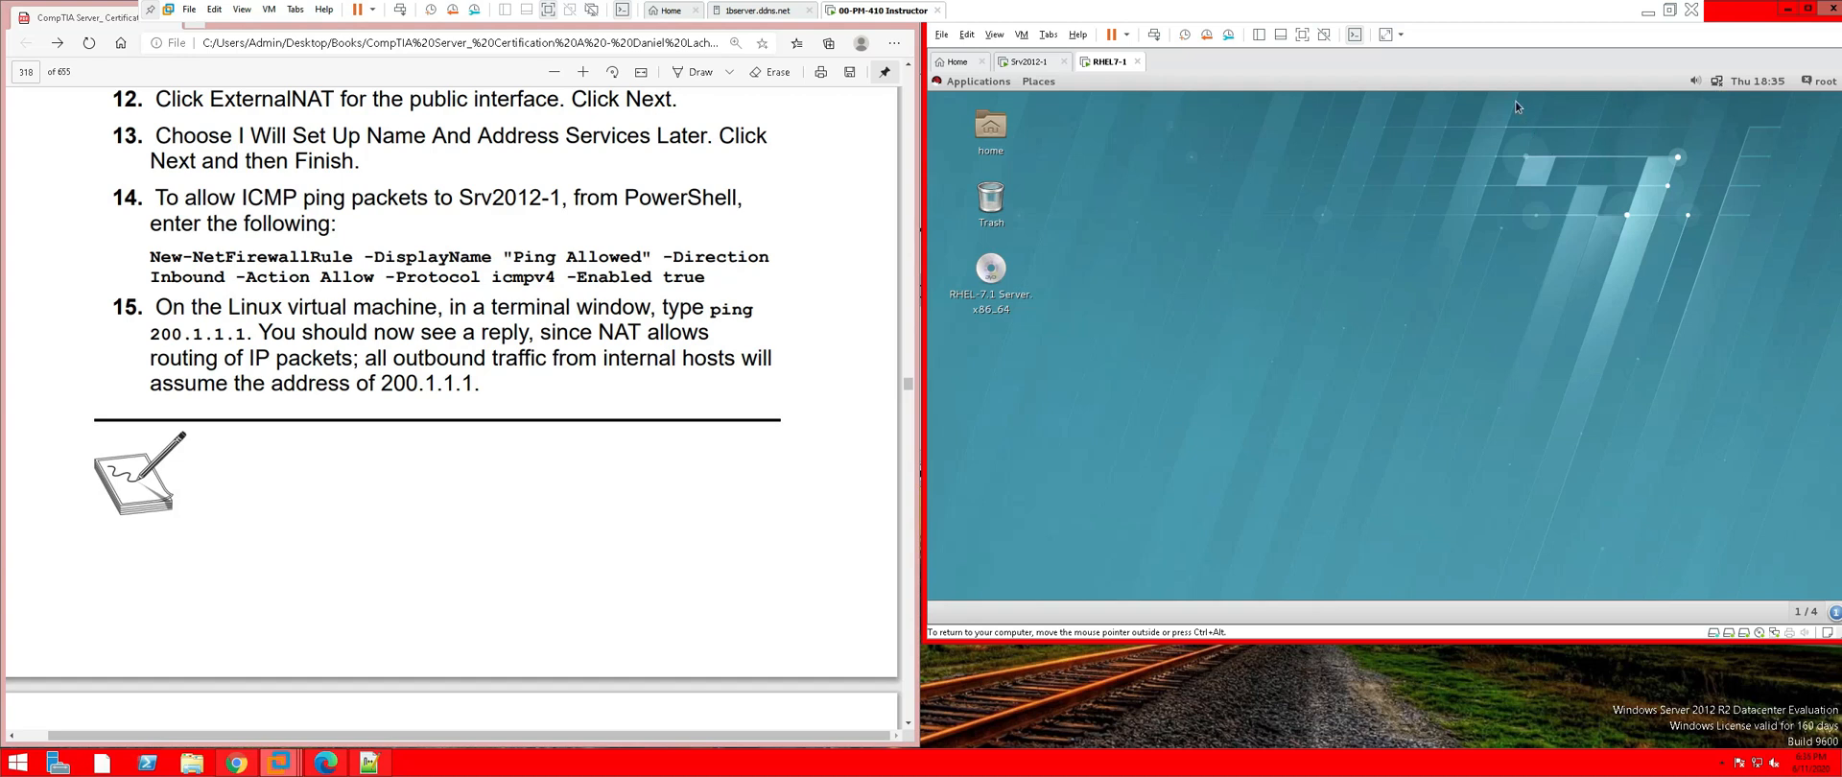
Turn on RHEL7-1's wired connection and ping 200.1.1.1 from a desktop terminal
{"action": "left_click", "coordinate": [1717, 82]}
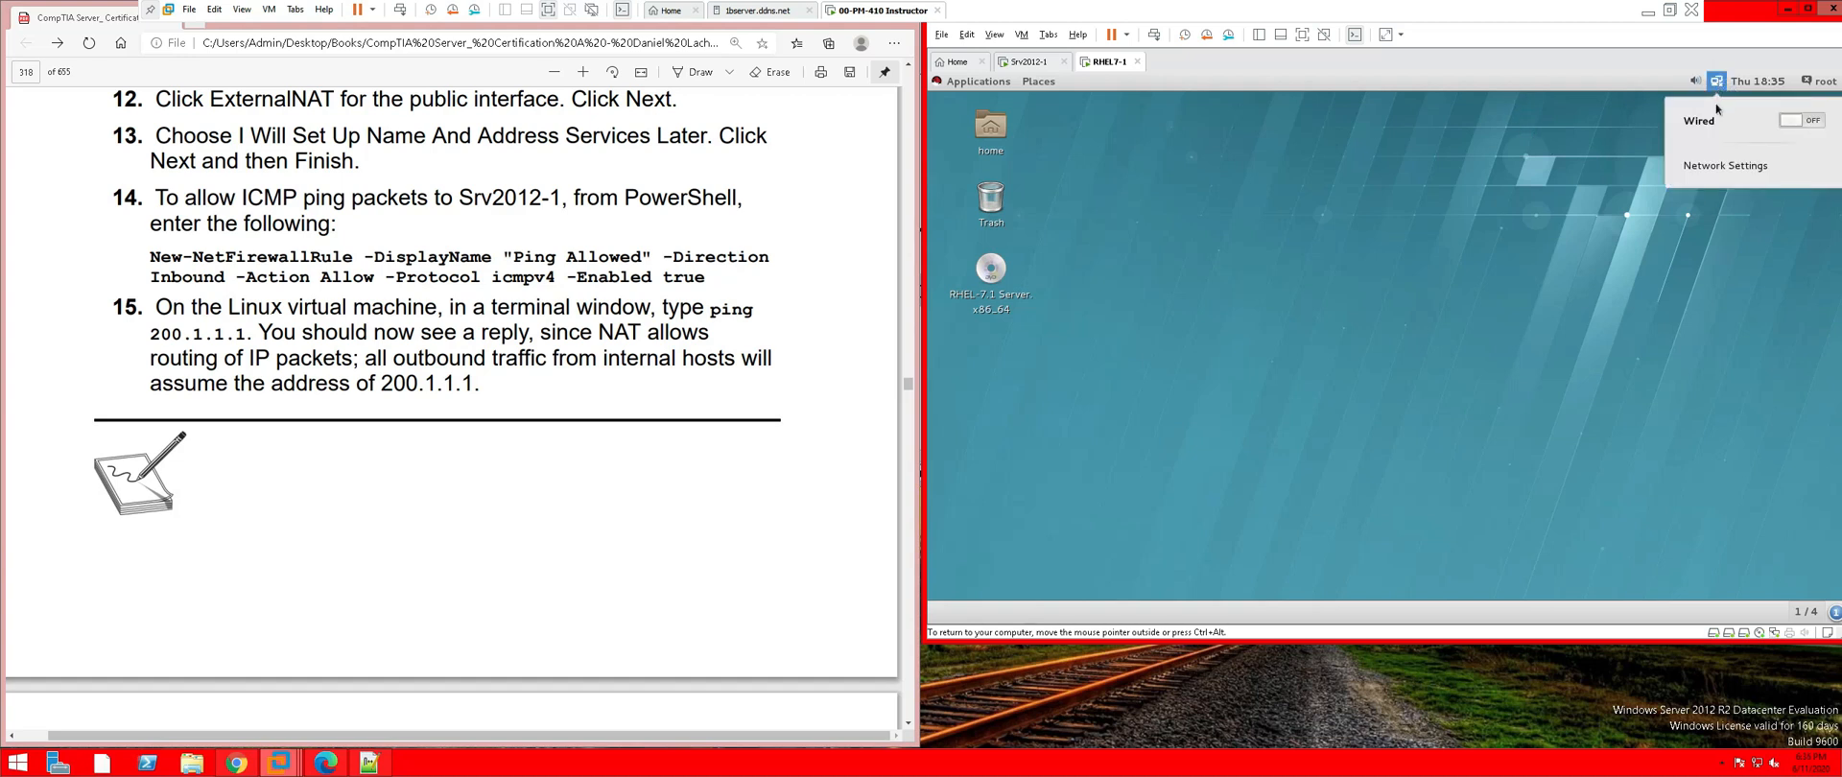
{"action": "left_click", "coordinate": [1792, 122]}
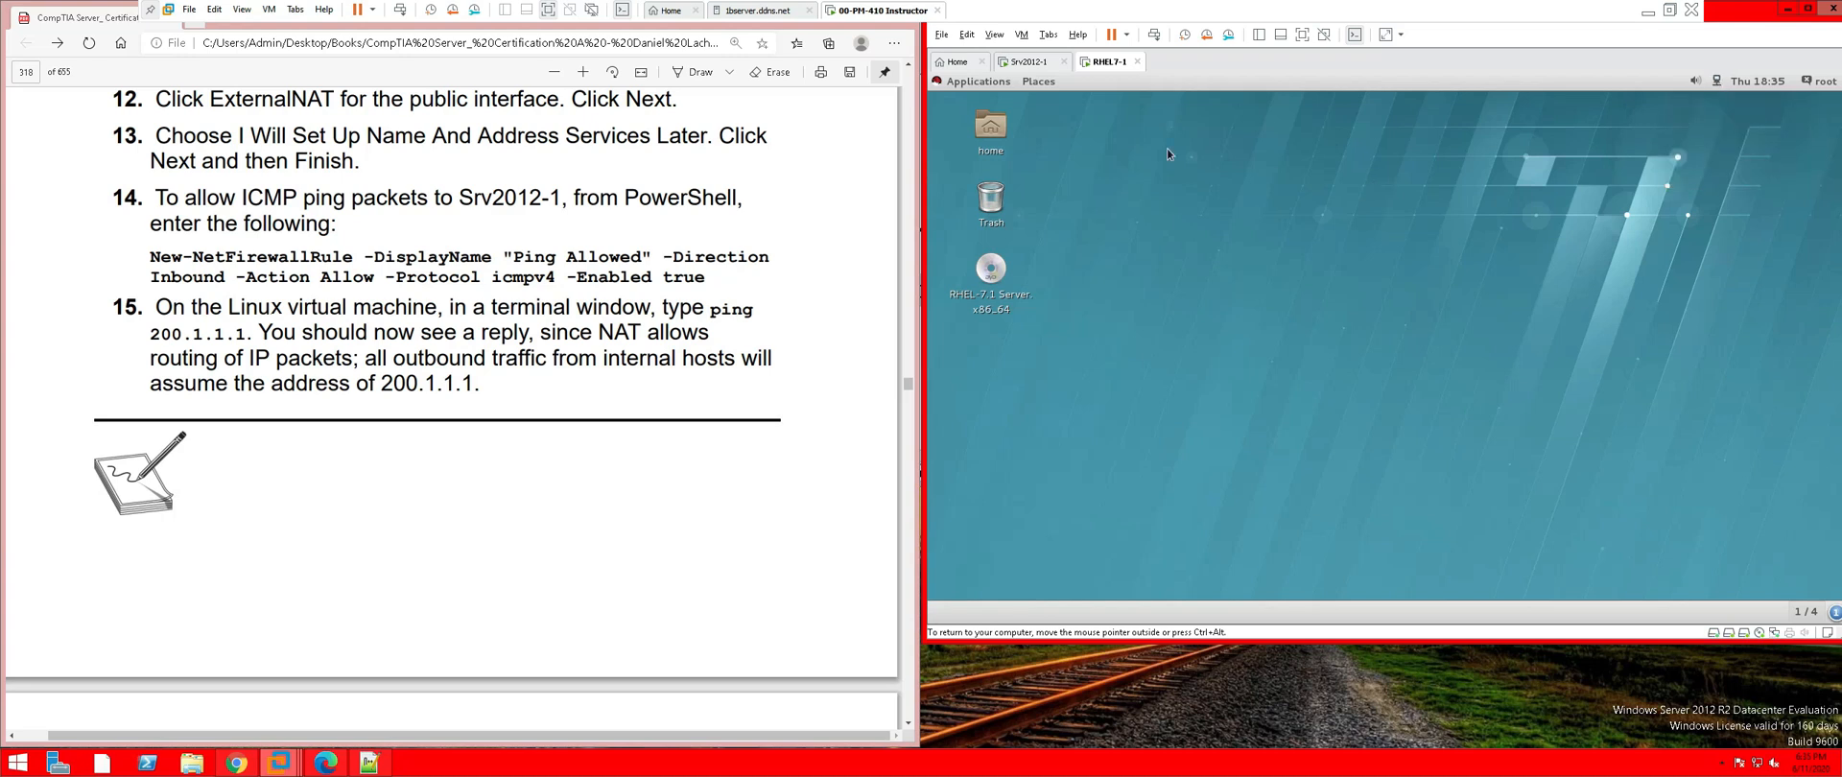
{"action": "right_click", "coordinate": [1211, 305]}
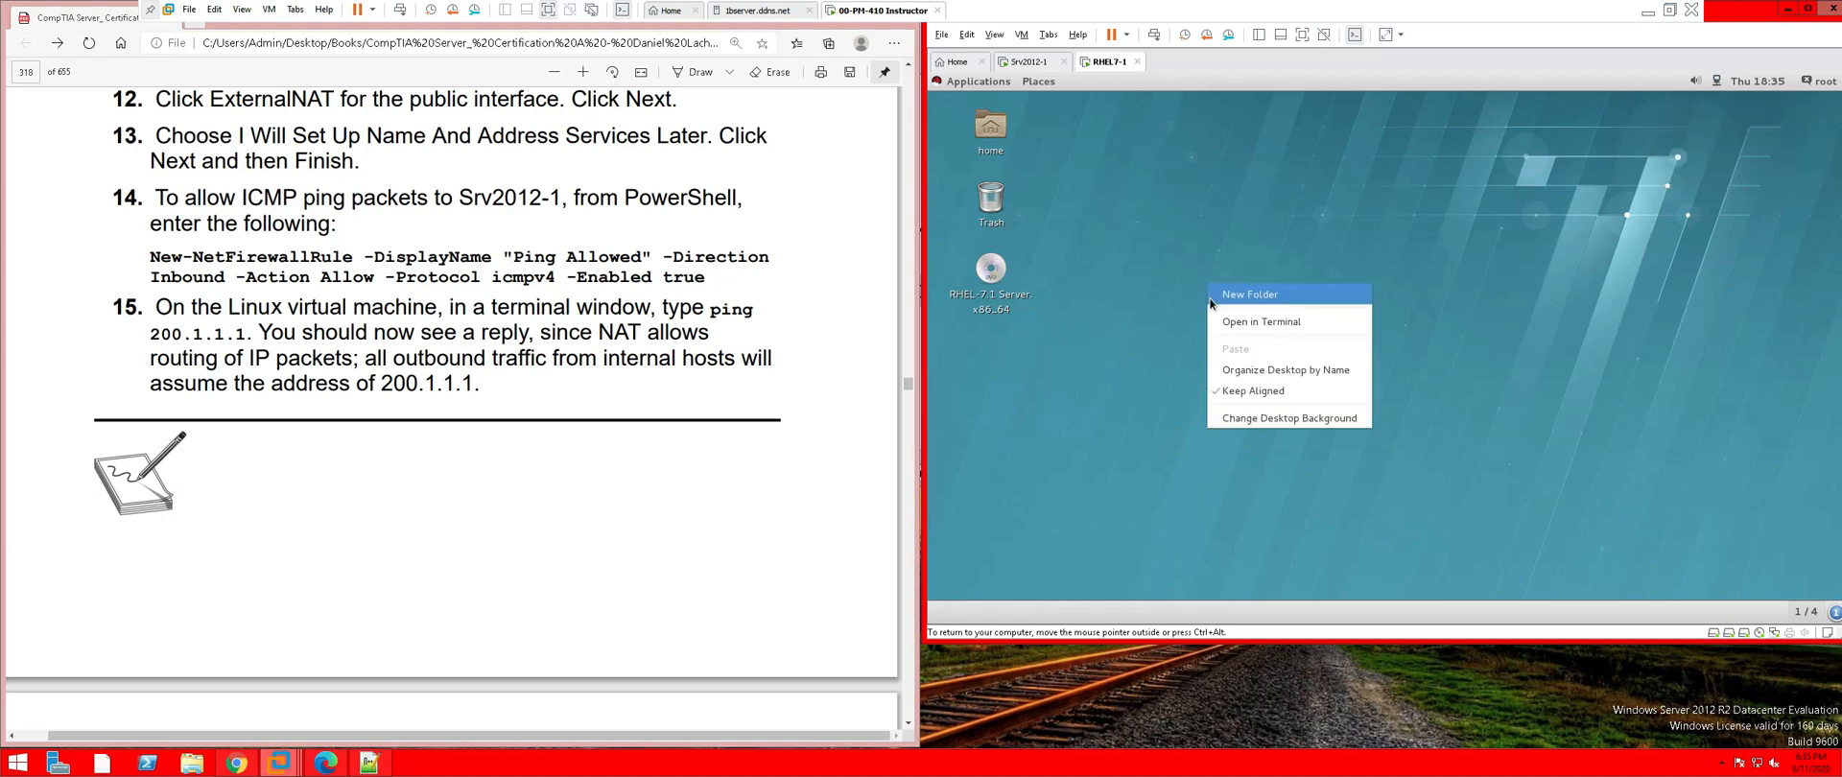
{"action": "left_click", "coordinate": [1264, 323]}
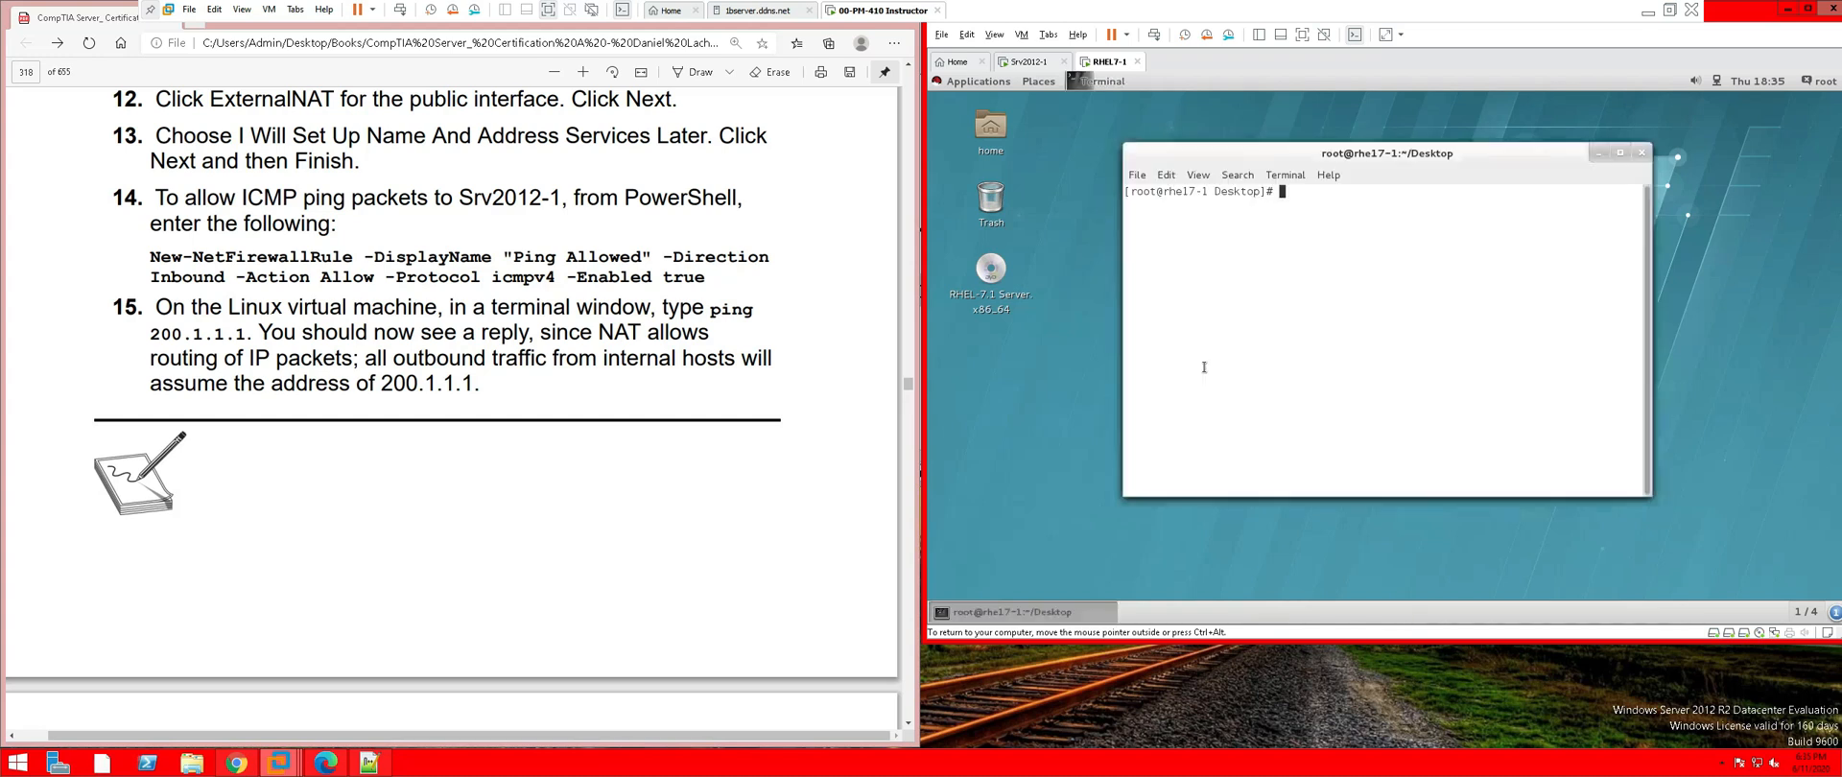
{"action": "type", "text": "ping 200.1.1.1.1"}
{"action": "key", "text": "Return"}
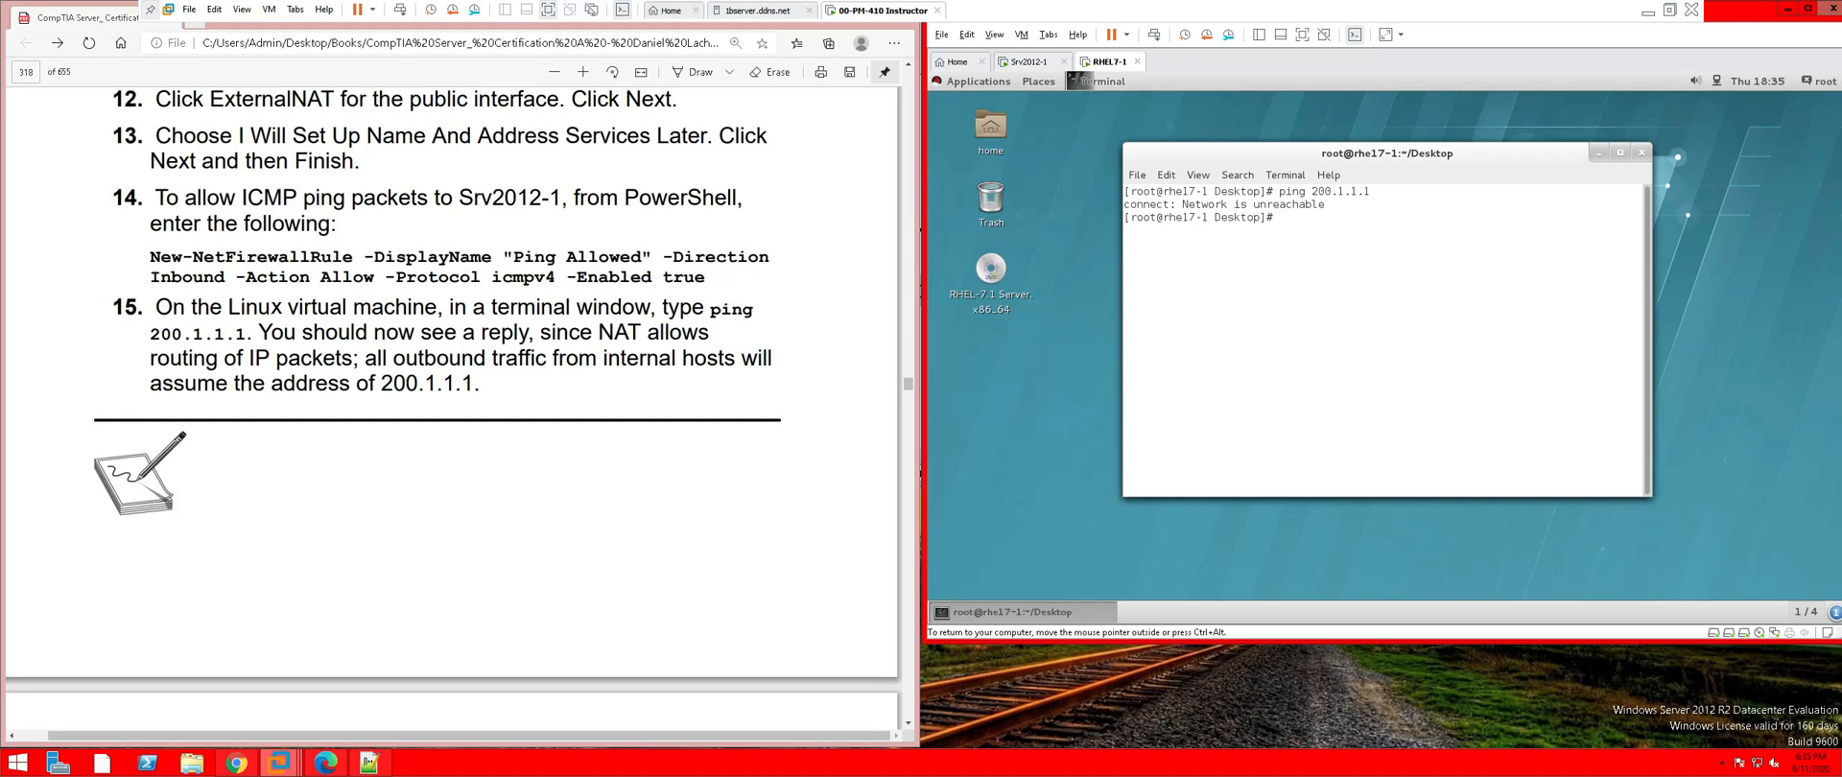
In the Wired connection settings, clear the manual route's address, netmask and gateway
{"action": "left_click", "coordinate": [1718, 84]}
{"action": "left_click", "coordinate": [1730, 167]}
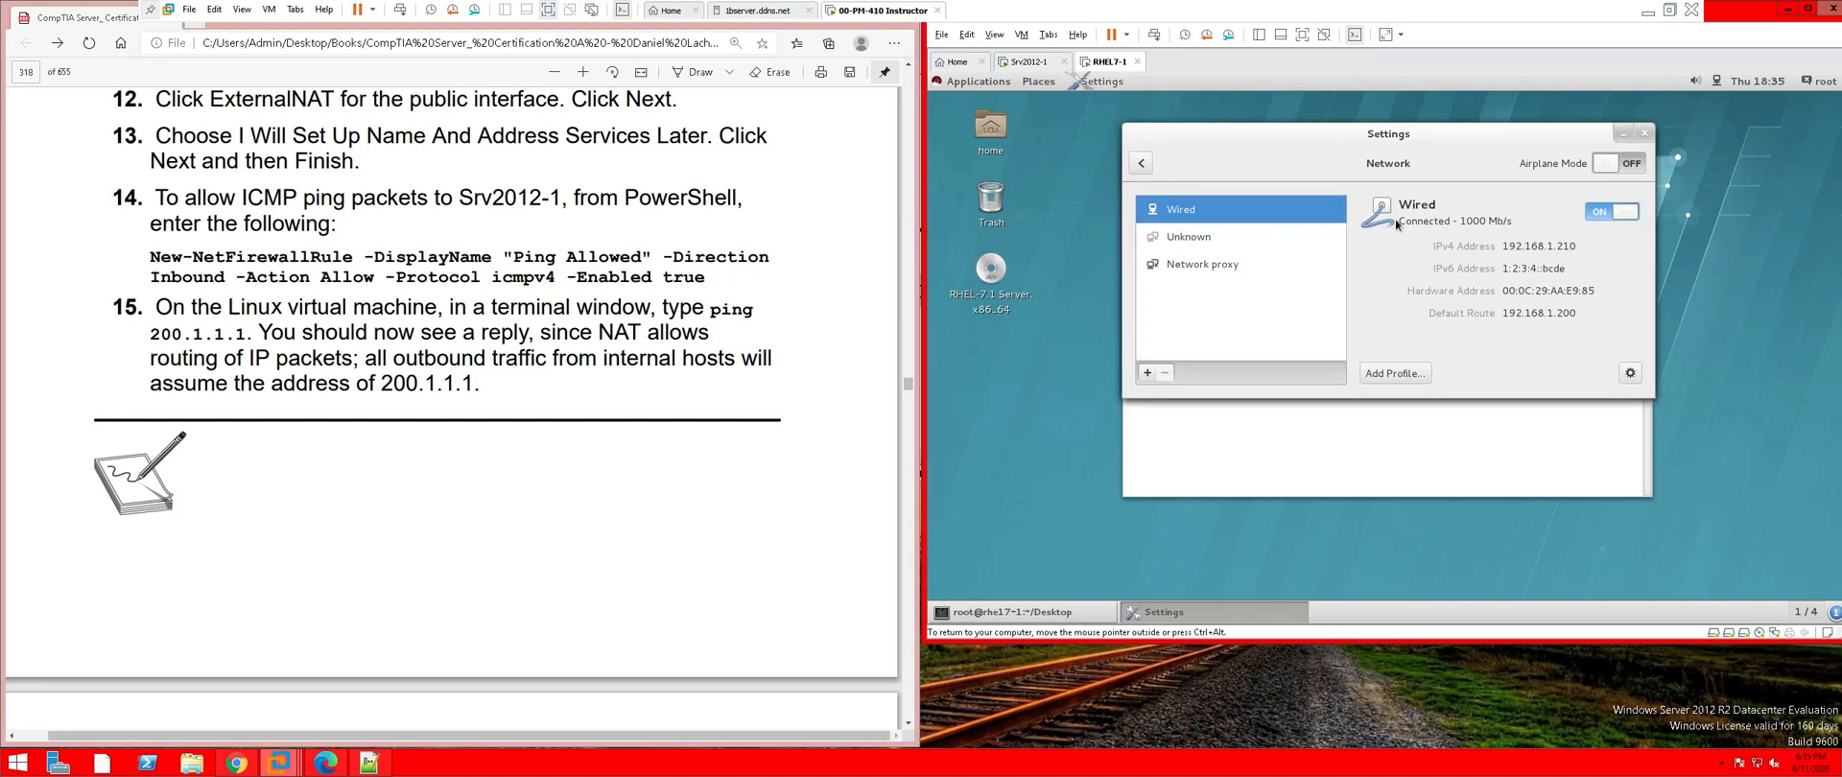
{"action": "left_click", "coordinate": [1631, 374]}
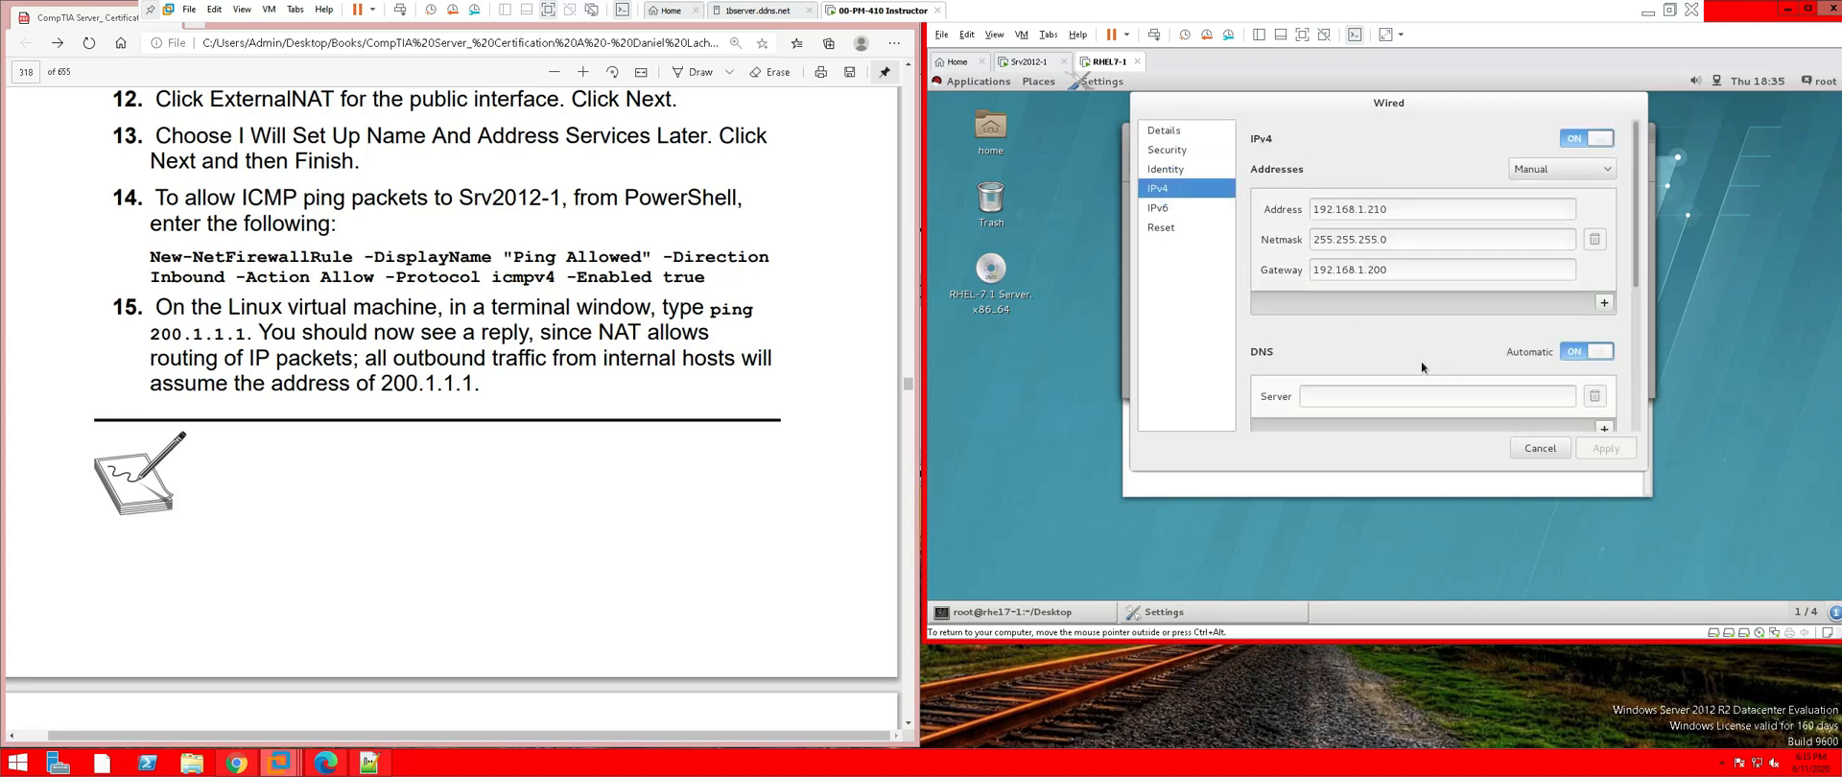
{"action": "scroll", "coordinate": [1389, 347], "scroll_direction": "down", "scroll_amount": 3}
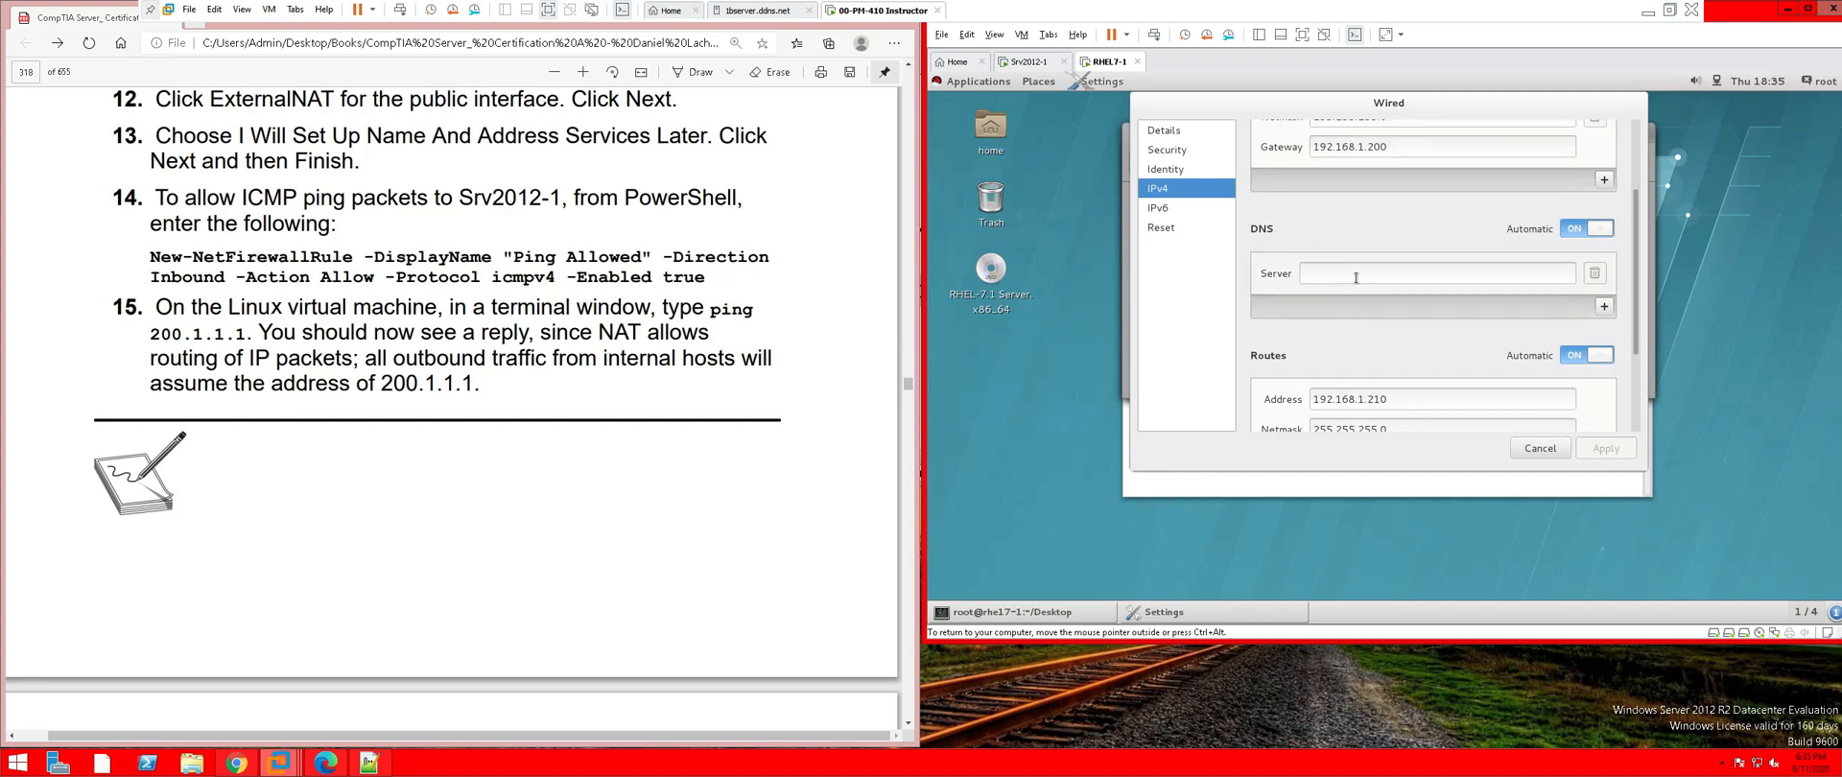
{"action": "scroll", "coordinate": [1405, 378], "scroll_direction": "down", "scroll_amount": 1}
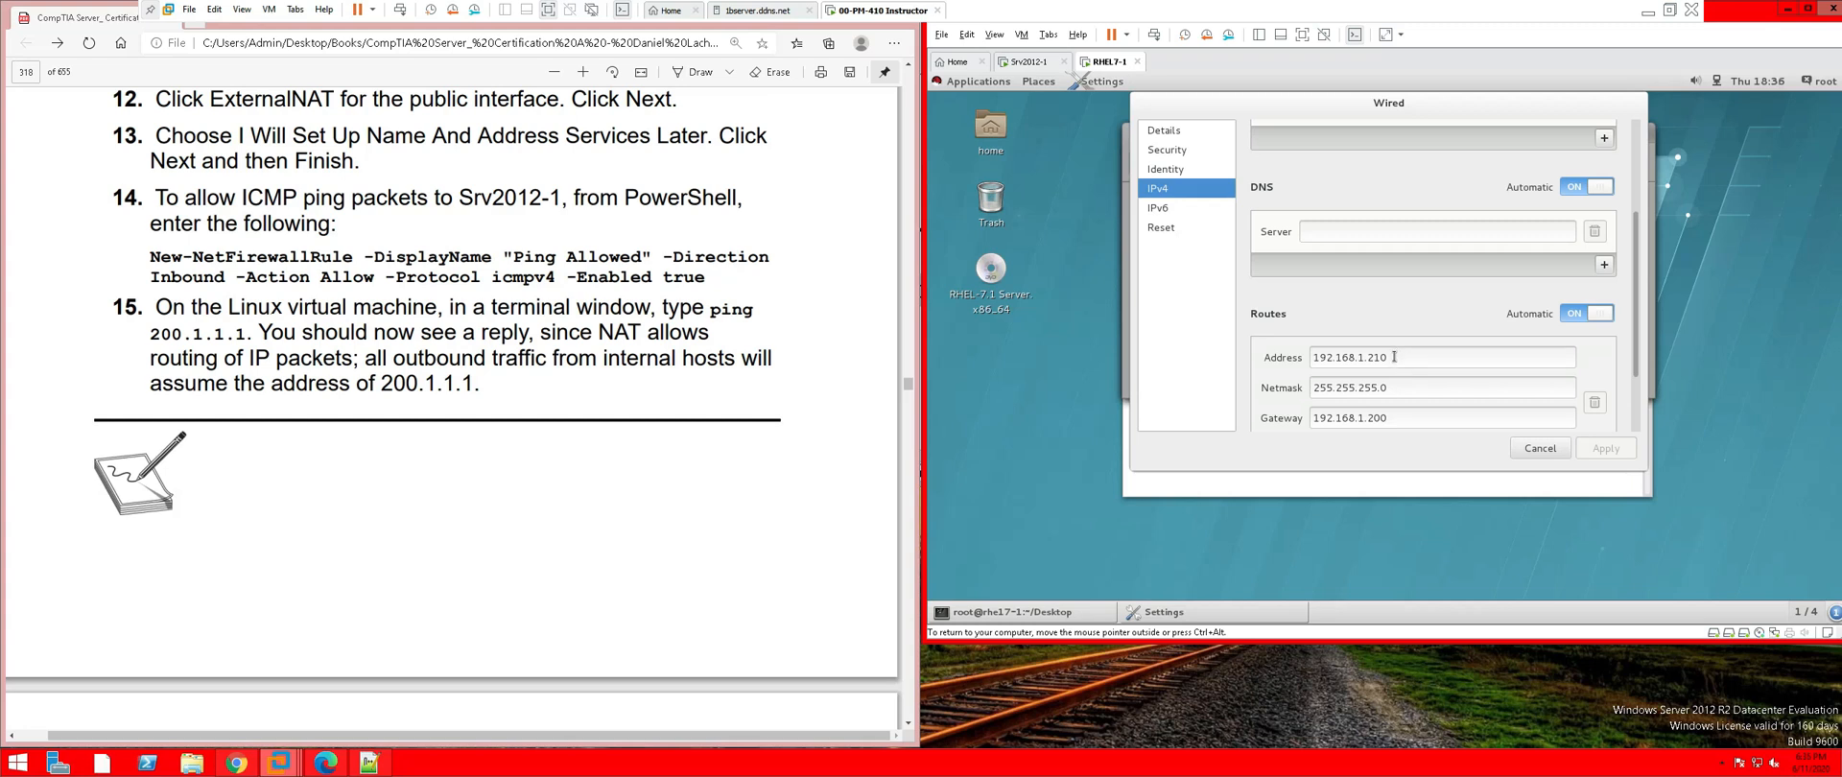
{"action": "left_click_drag", "start_coordinate": [1391, 357], "coordinate": [1271, 363]}
{"action": "key", "text": "BackSpace"}
{"action": "triple_click", "coordinate": [1393, 388]}
{"action": "key", "text": "BackSpace"}
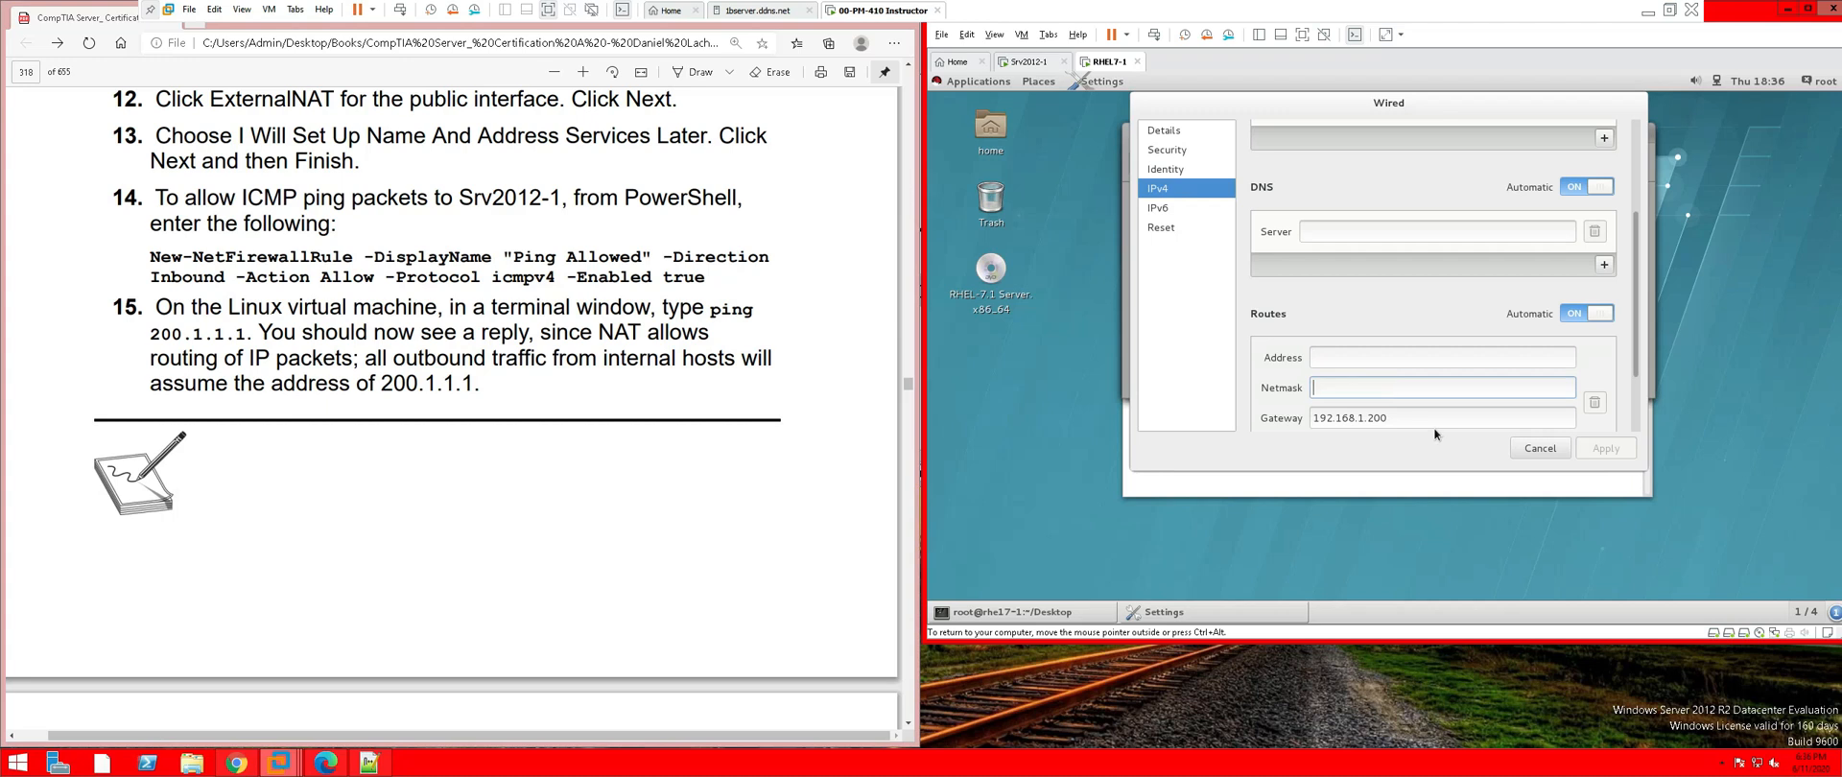
{"action": "triple_click", "coordinate": [1391, 417]}
{"action": "type", "text": "19"}
{"action": "key", "text": "BackSpace"}
{"action": "key", "text": "BackSpace"}
Add DNS server 192.168.1.200 and apply the wired connection changes
{"action": "scroll", "coordinate": [1402, 361], "scroll_direction": "up", "scroll_amount": 3}
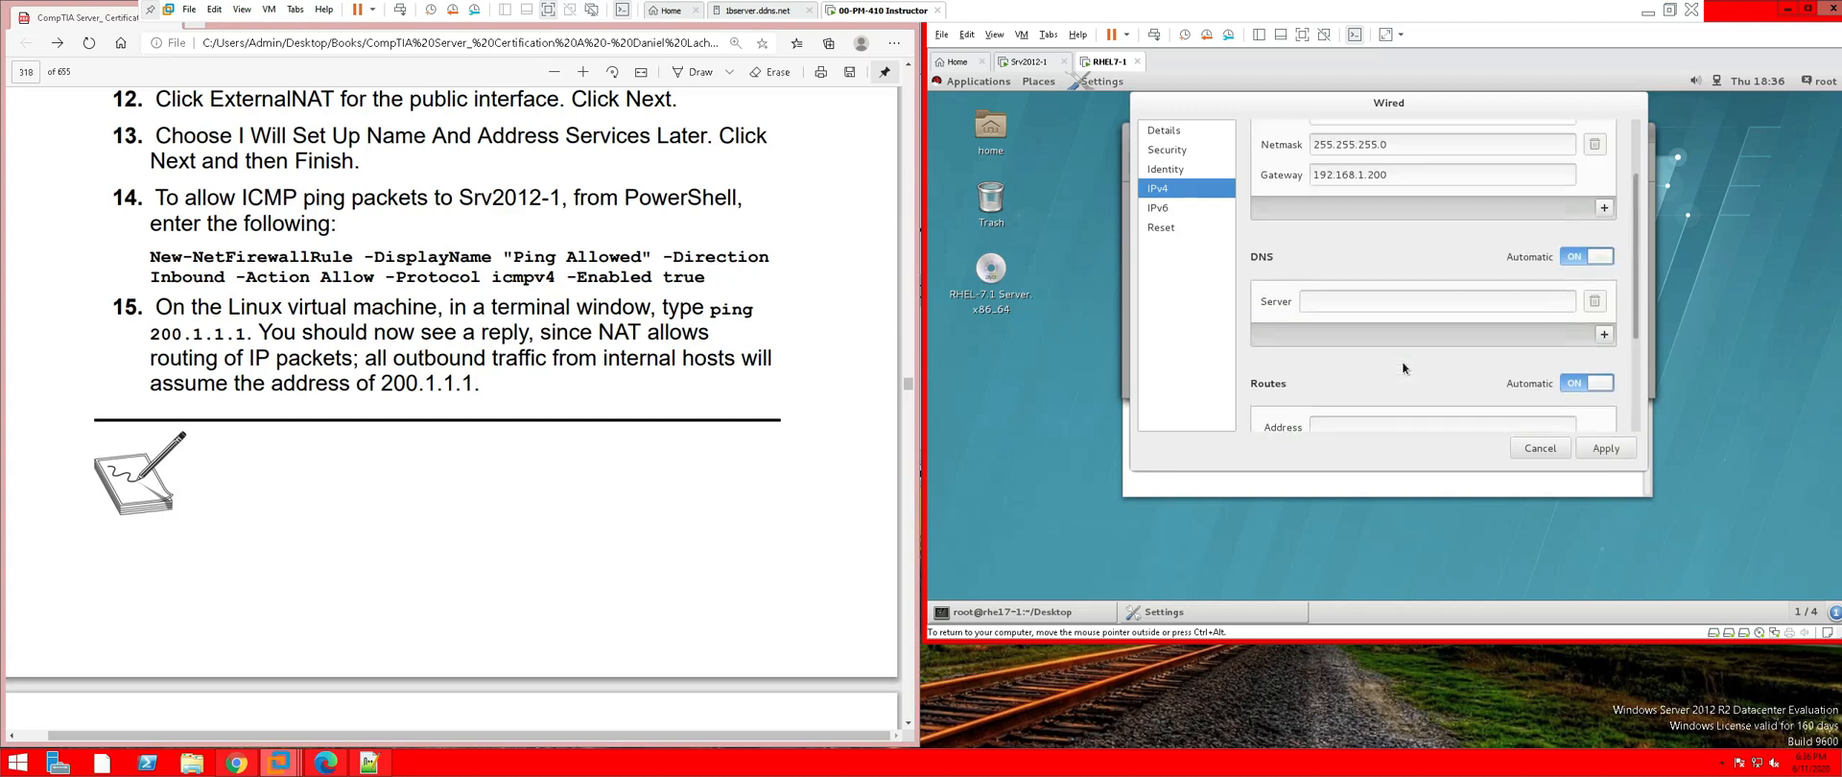
{"action": "left_click", "coordinate": [1511, 296]}
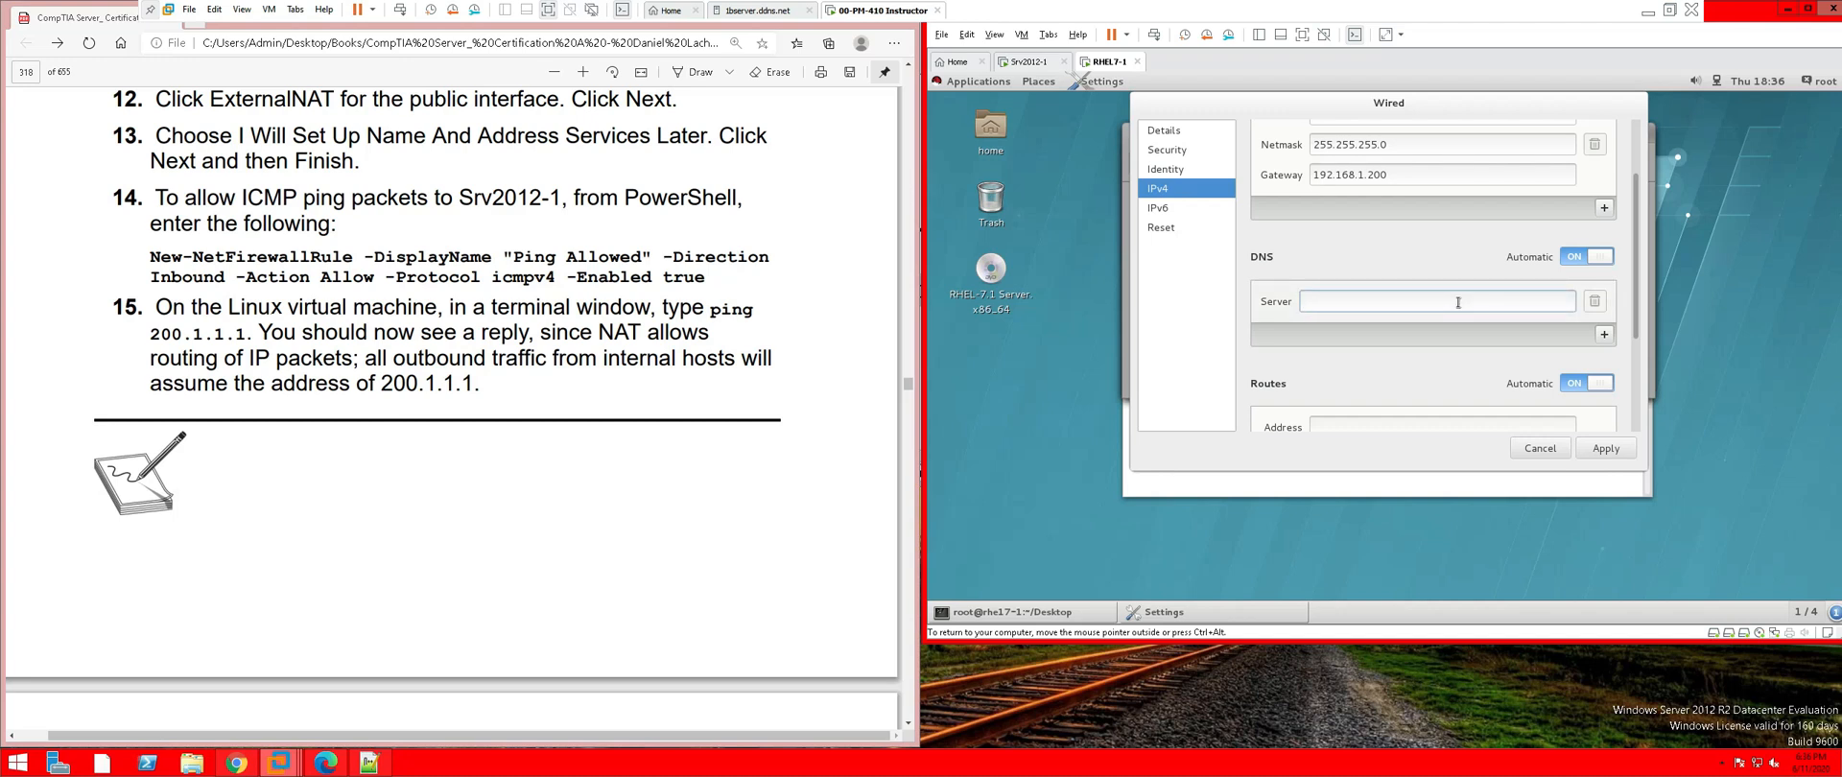
{"action": "type", "text": "192.168.1.200"}
{"action": "left_click", "coordinate": [1624, 449]}
{"action": "left_click", "coordinate": [1560, 451]}
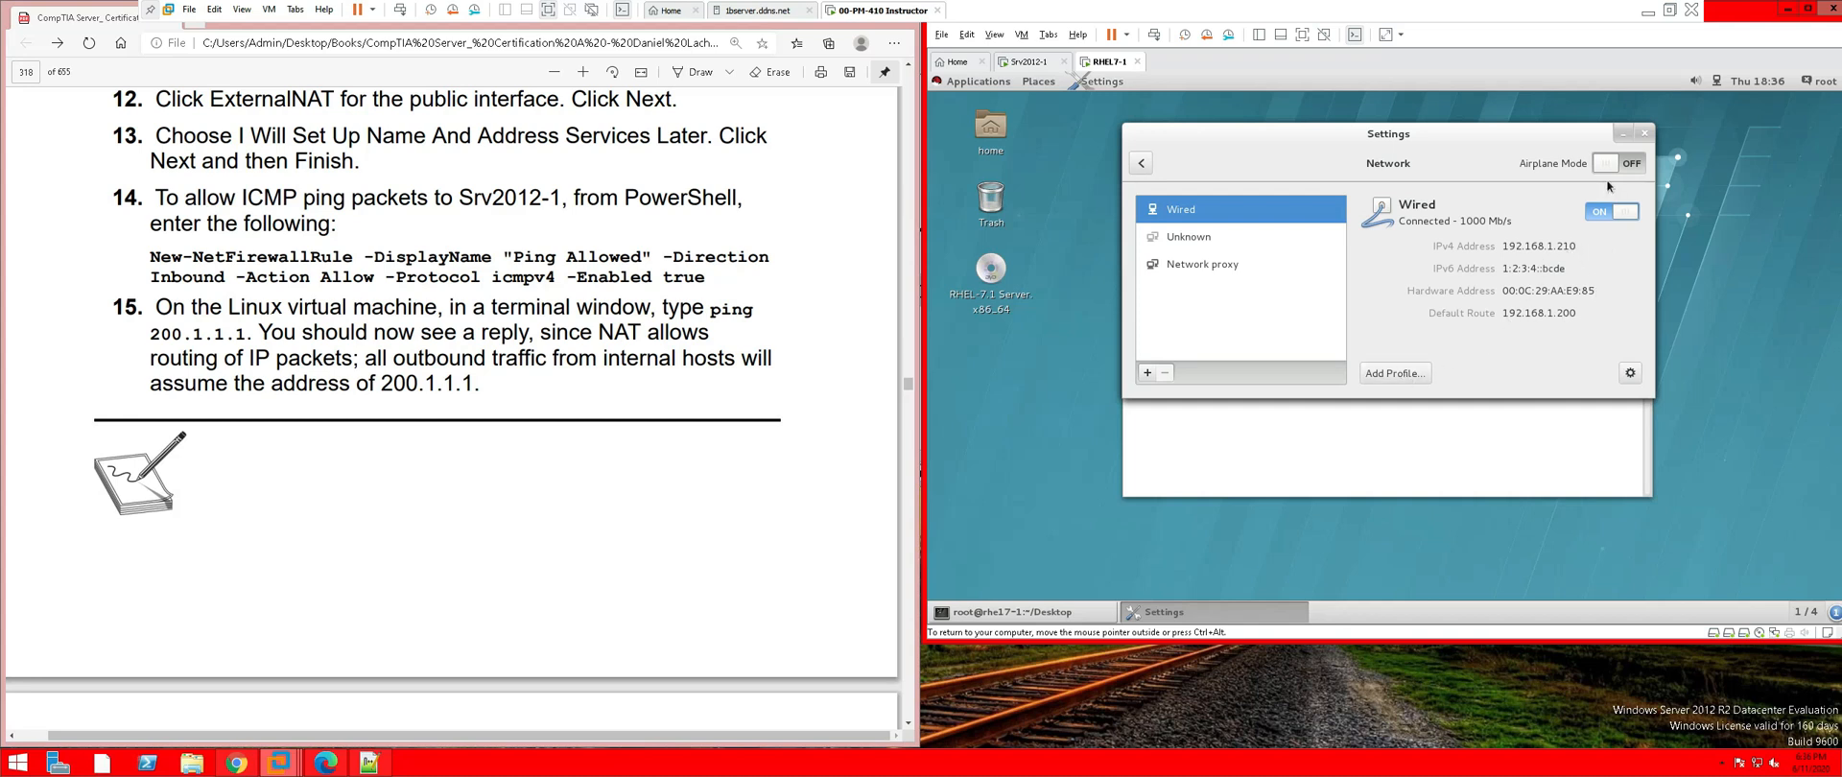
Close Settings and rerun ping 200.1.1.1 on RHEL7-1, which still fails
{"action": "left_click", "coordinate": [1642, 141]}
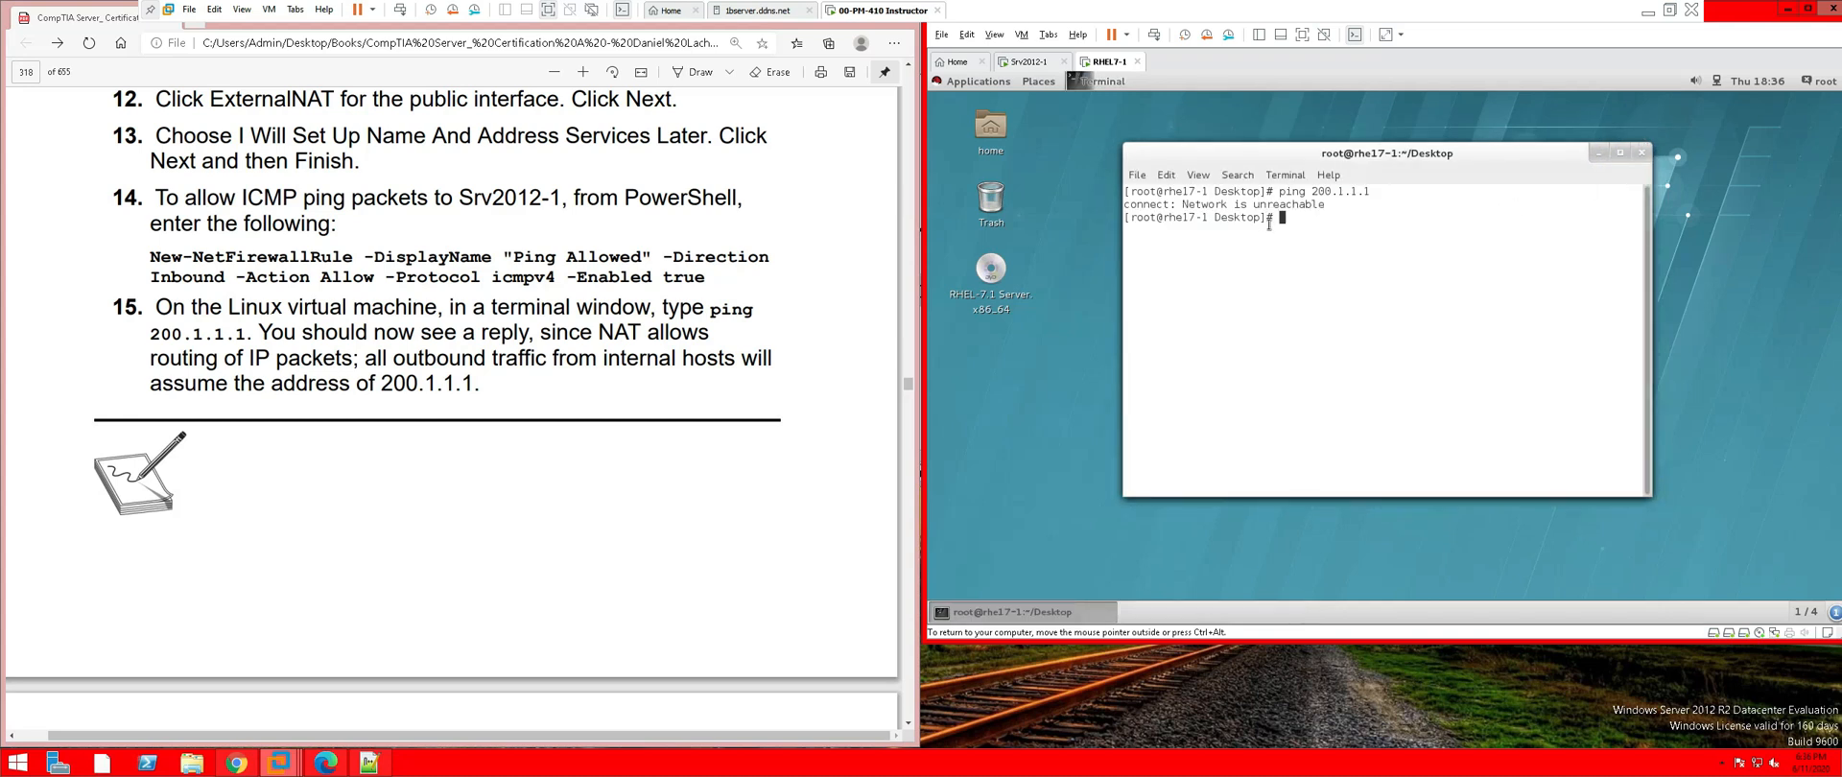
{"action": "key", "text": "Up"}
{"action": "key", "text": "Return"}
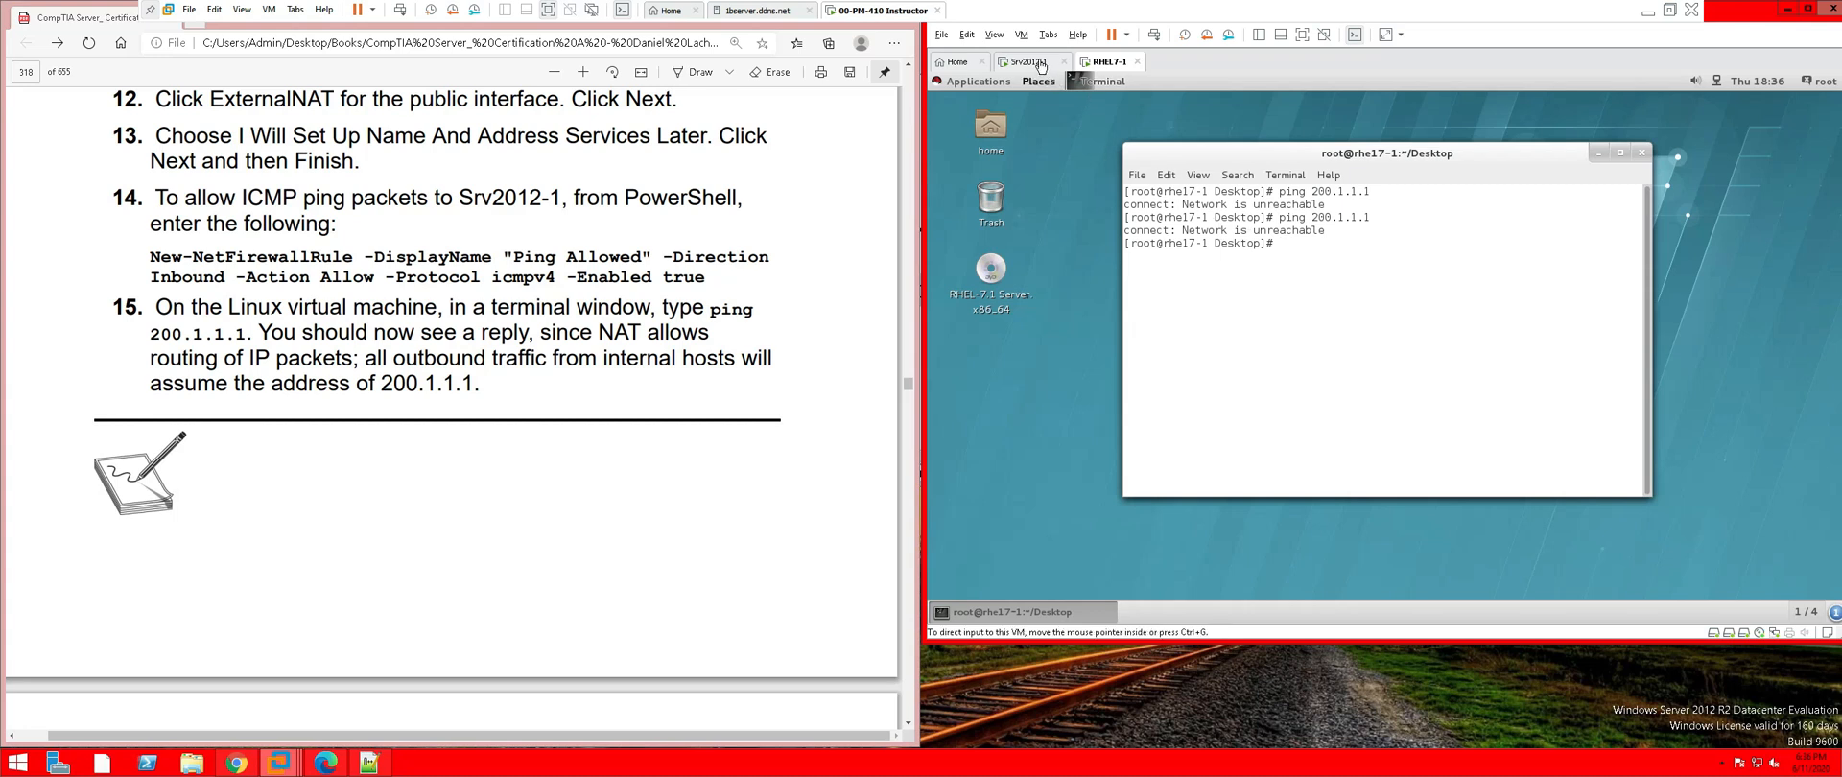
Ping 200.1.1.1 from Srv2012-1's PowerShell, receiving 4 of 4 replies
{"action": "left_click", "coordinate": [1029, 61]}
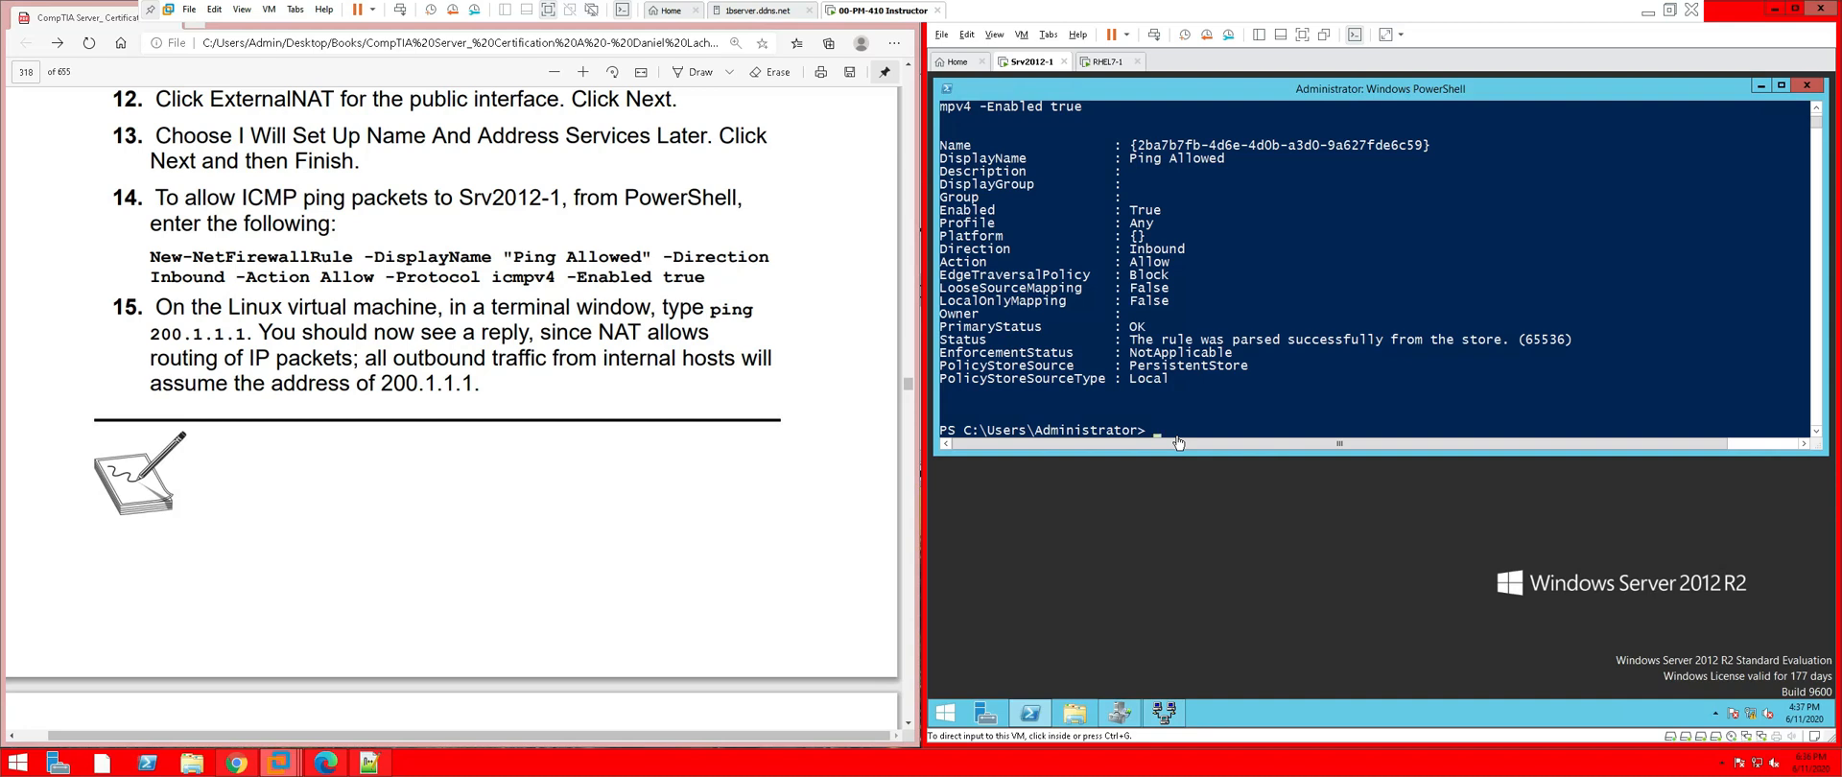
{"action": "left_click", "coordinate": [1229, 376]}
{"action": "type", "text": "ping"}
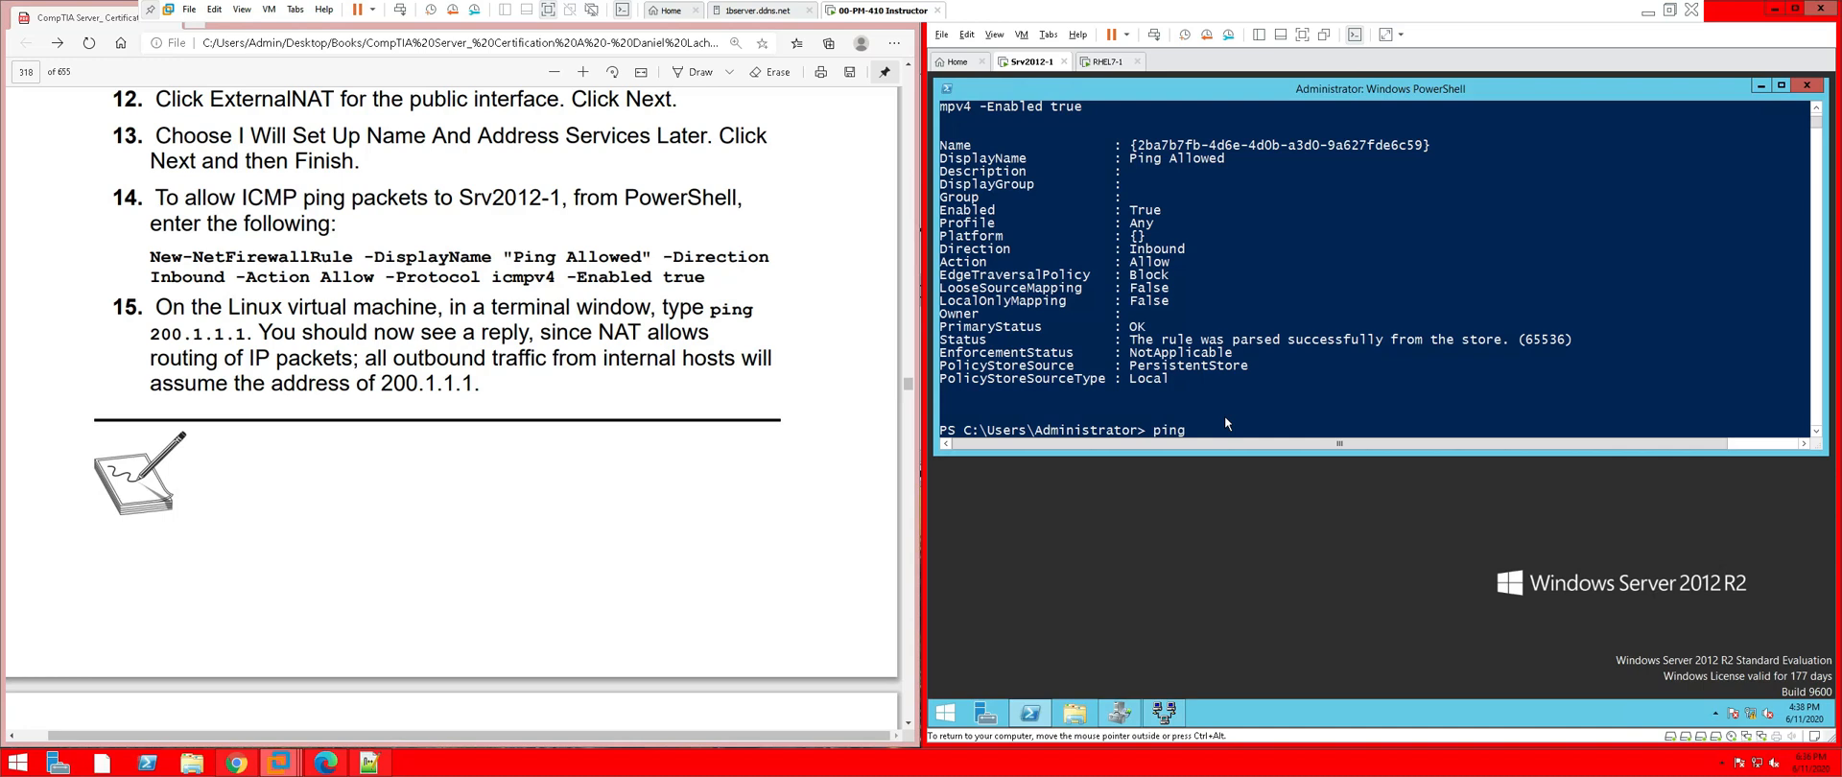
{"action": "type", "text": " 200.1.1.1"}
{"action": "key", "text": "Return"}
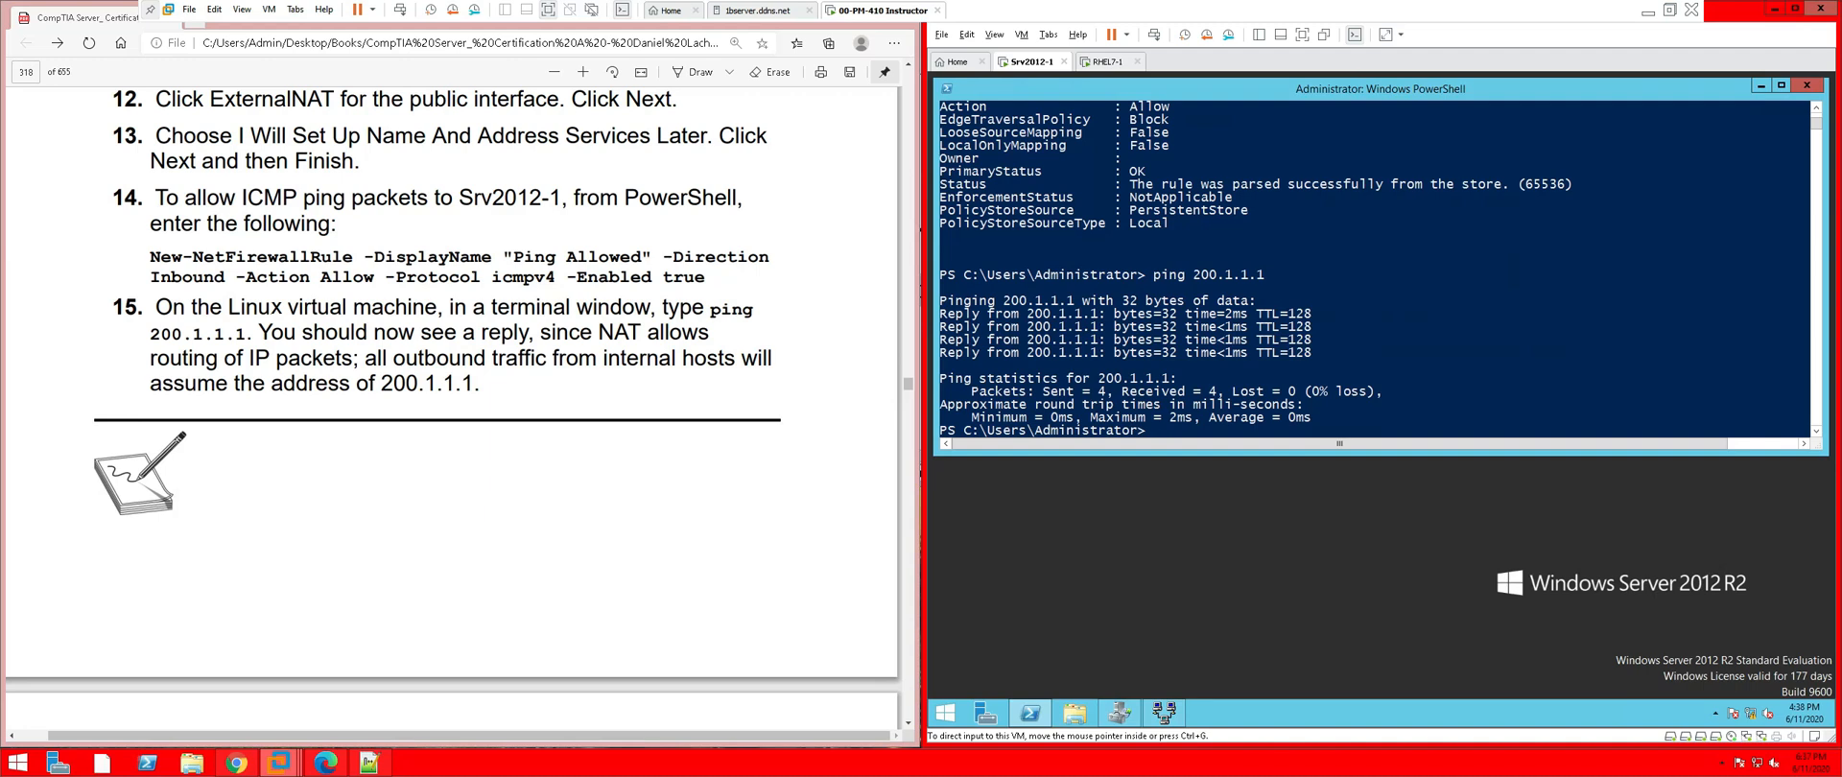
Scroll the lab PDF in Edge back up to show exercise steps 1–3
{"action": "scroll", "coordinate": [551, 279], "scroll_direction": "up", "scroll_amount": 3}
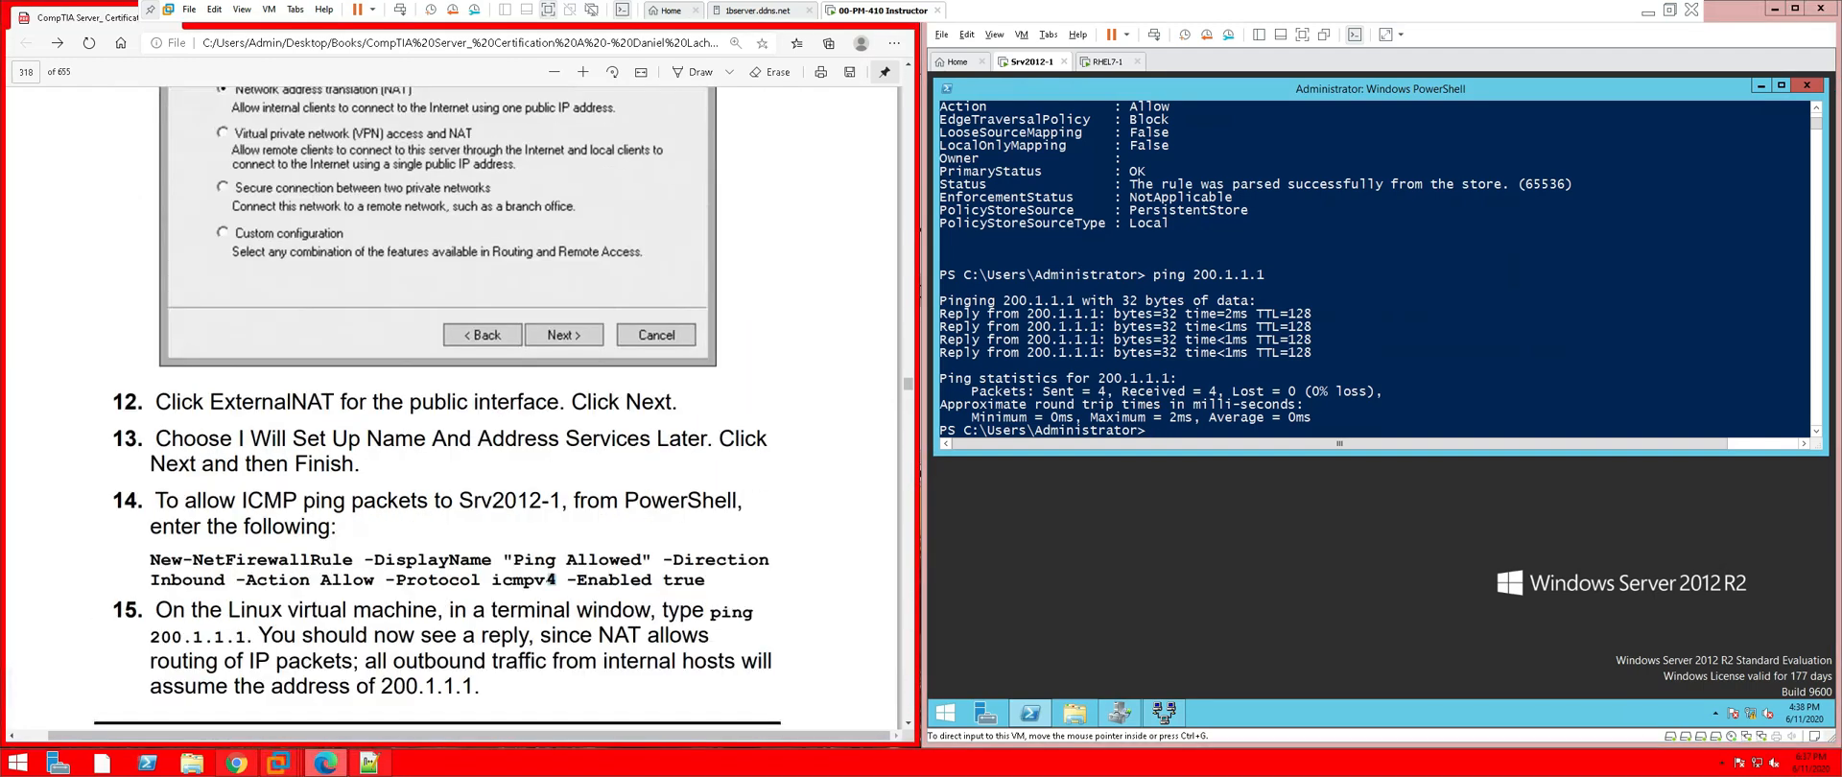
{"action": "scroll", "coordinate": [548, 282], "scroll_direction": "up", "scroll_amount": 6}
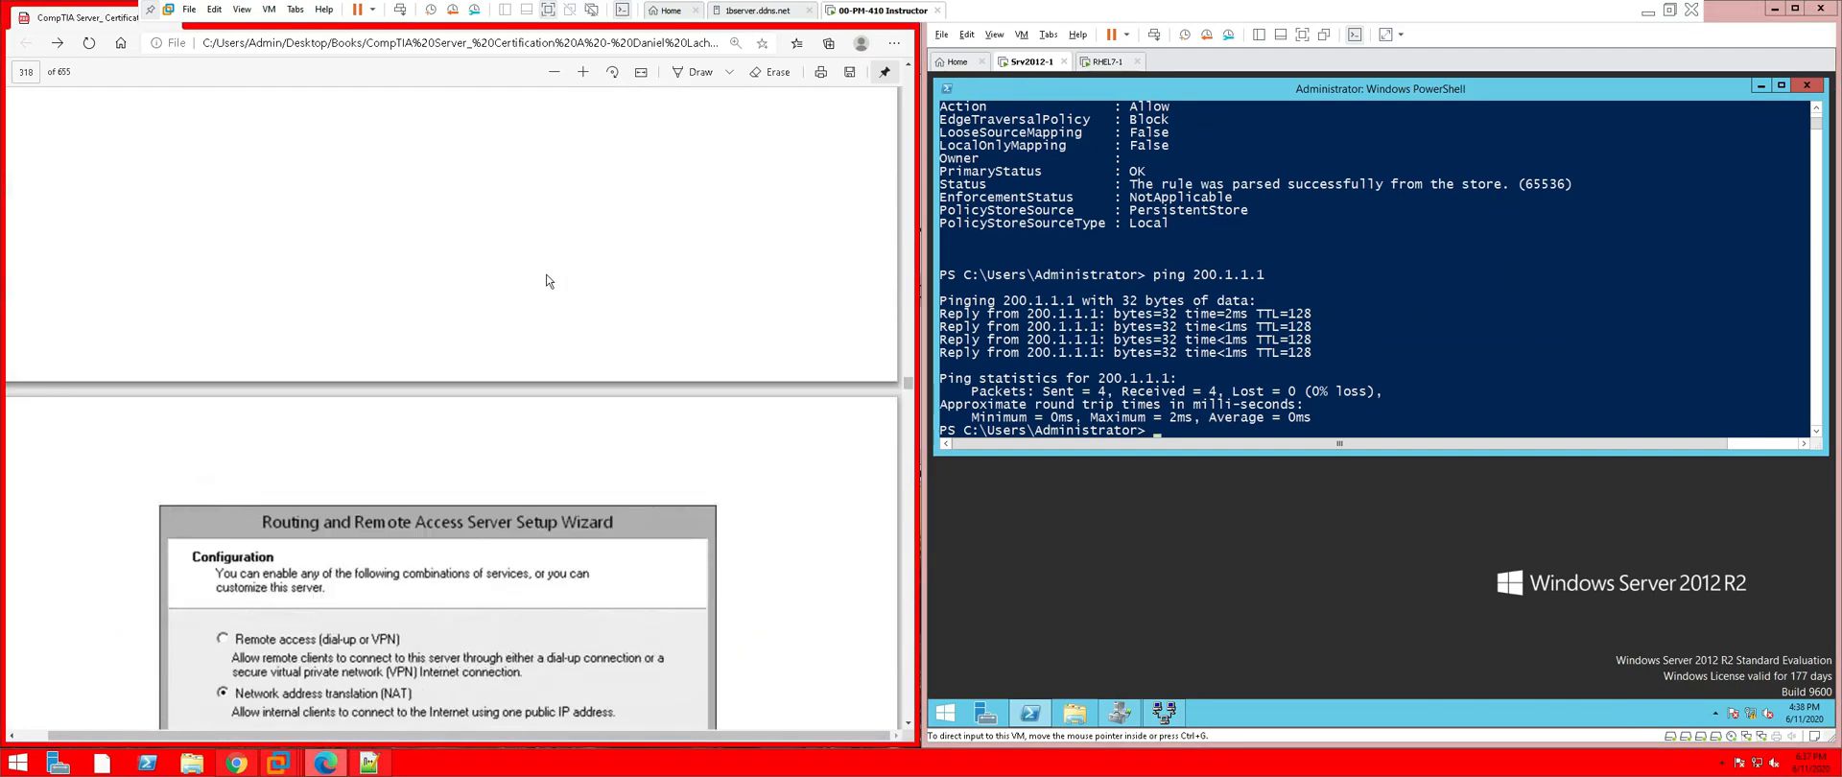
{"action": "scroll", "coordinate": [548, 281], "scroll_direction": "up", "scroll_amount": 10}
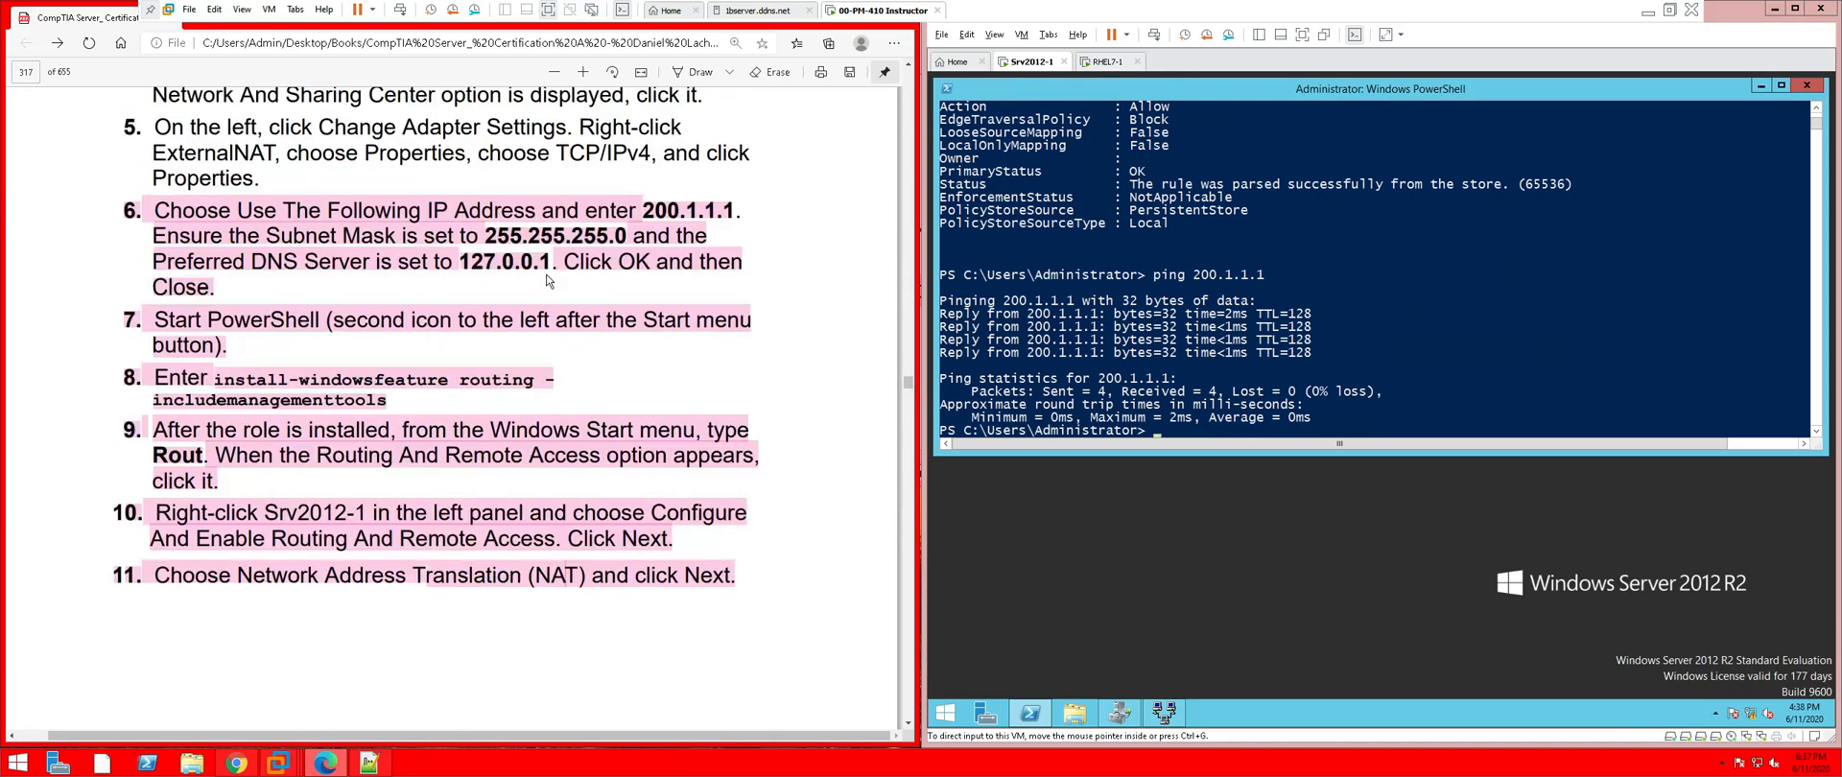
{"action": "scroll", "coordinate": [548, 280], "scroll_direction": "up", "scroll_amount": 1}
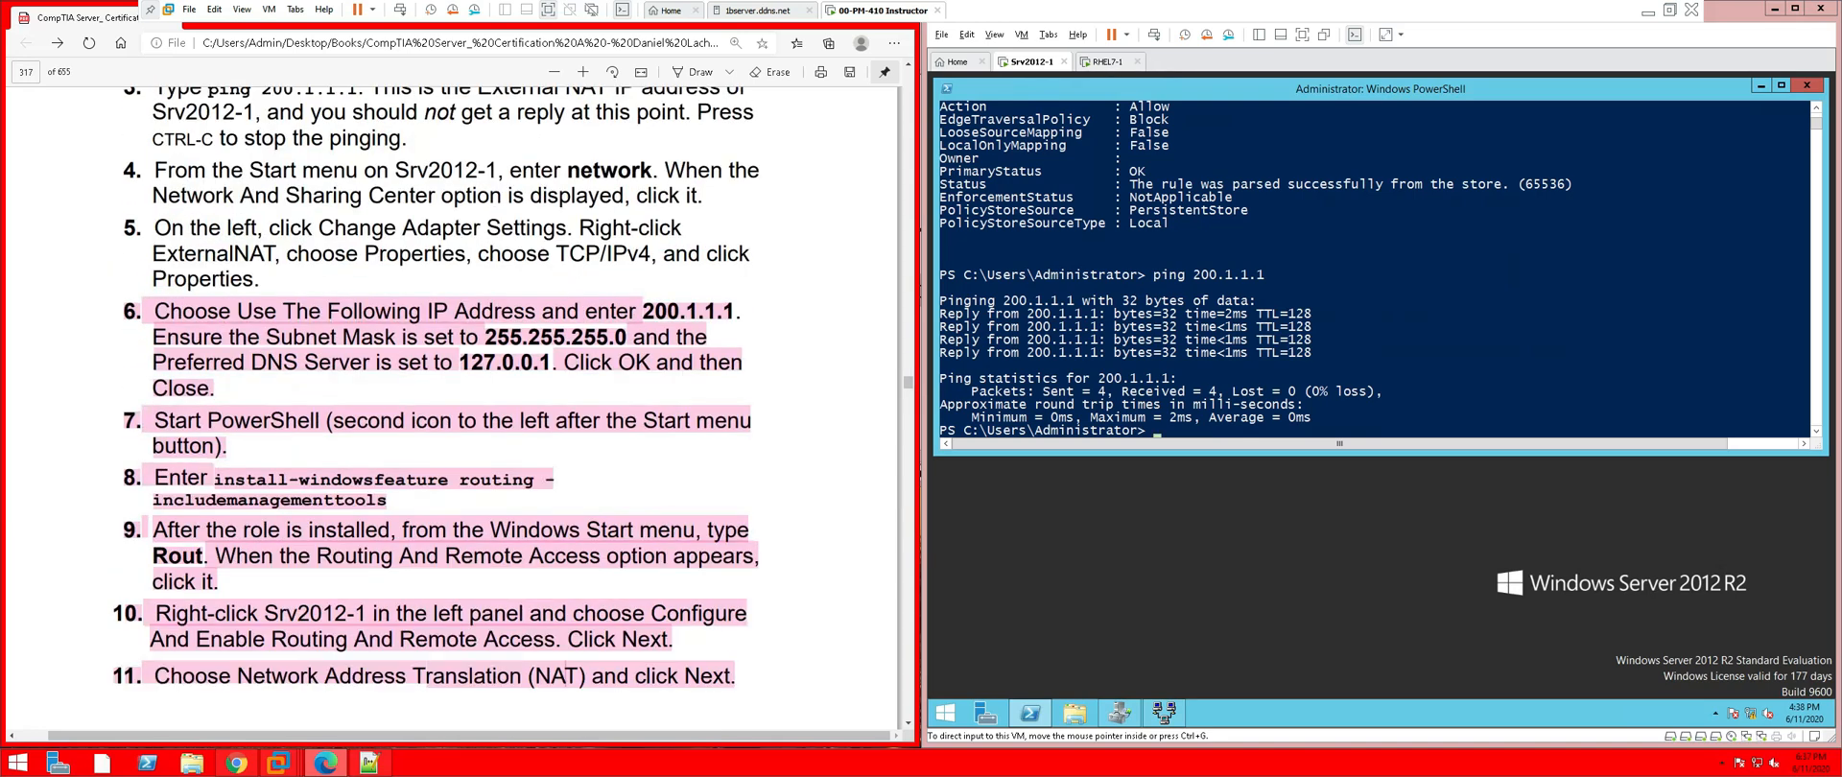
{"action": "scroll", "coordinate": [548, 280], "scroll_direction": "up", "scroll_amount": 1}
{"action": "scroll", "coordinate": [548, 280], "scroll_direction": "up", "scroll_amount": 1}
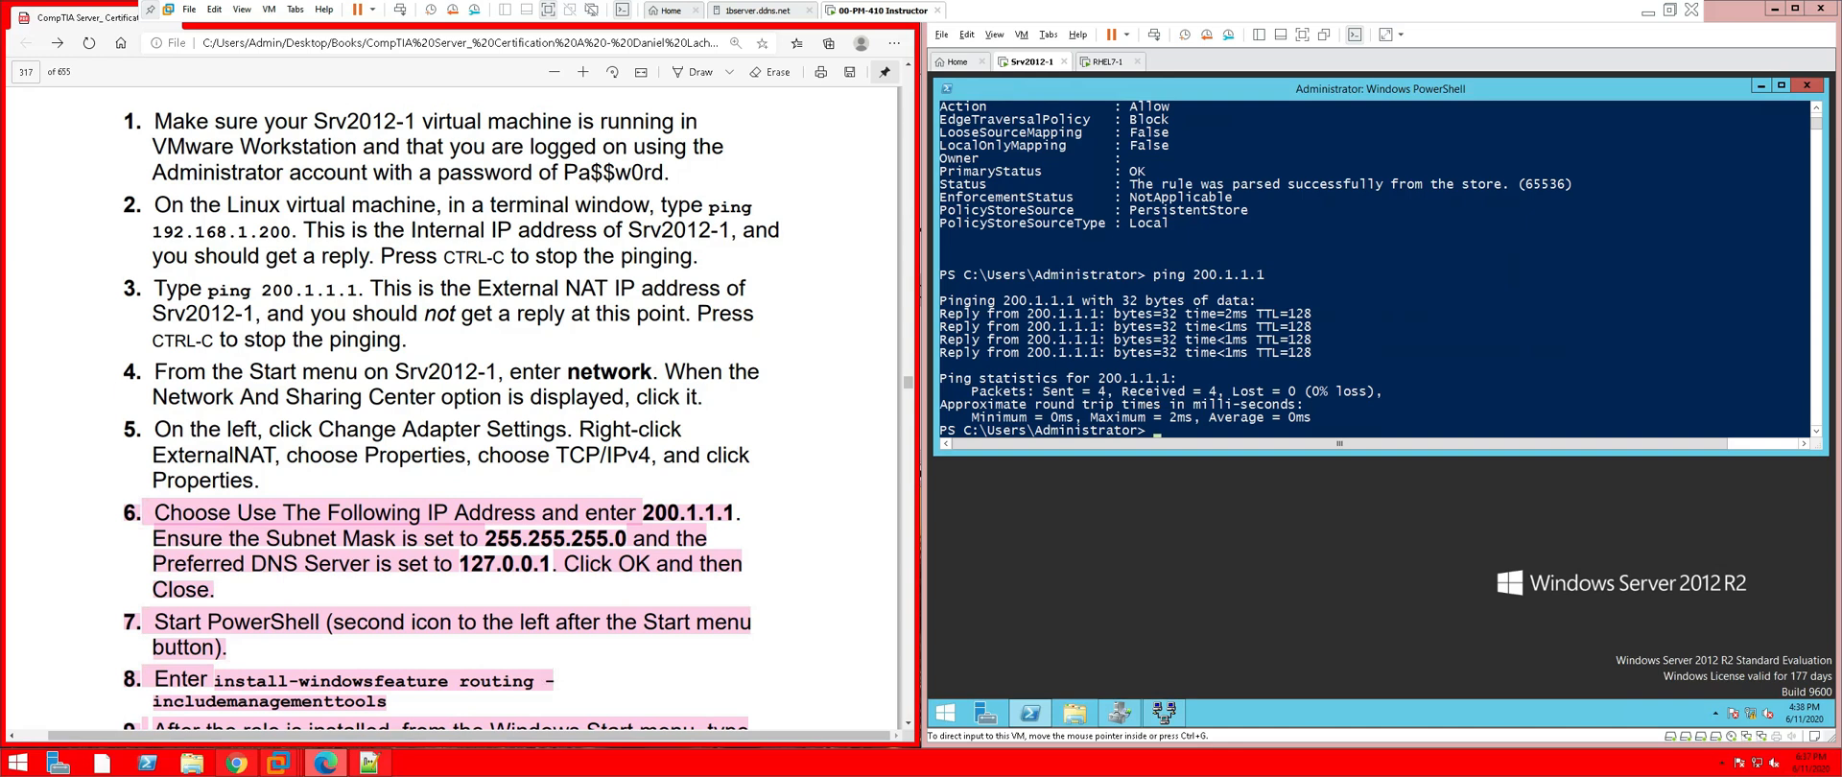
{"action": "scroll", "coordinate": [548, 280], "scroll_direction": "up", "scroll_amount": 1}
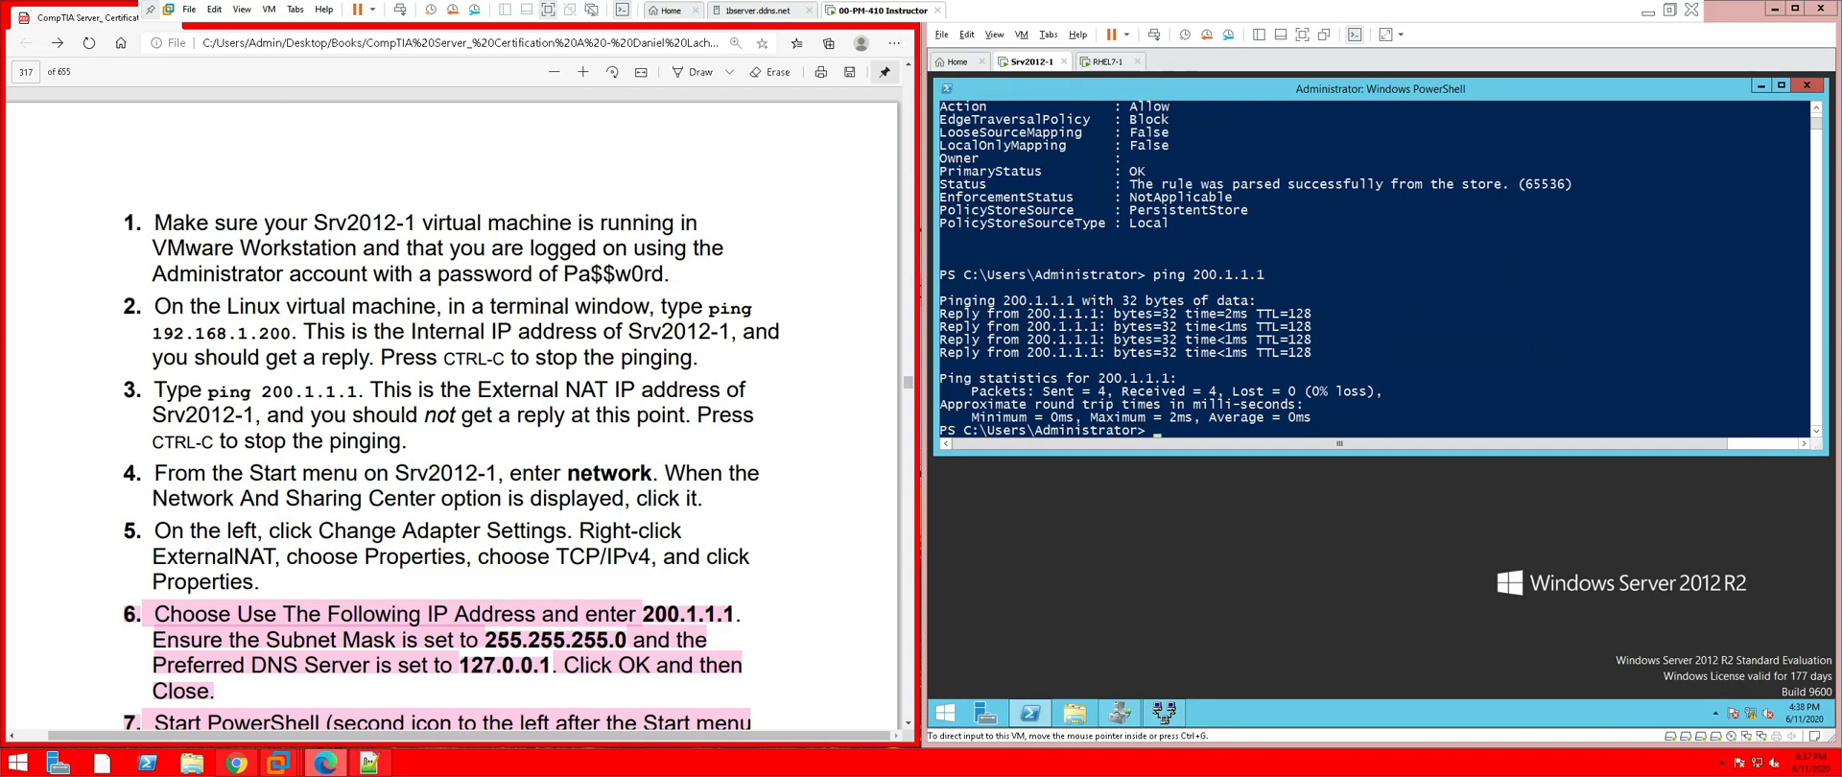
{"action": "scroll", "coordinate": [451, 413], "scroll_direction": "down", "scroll_amount": 1}
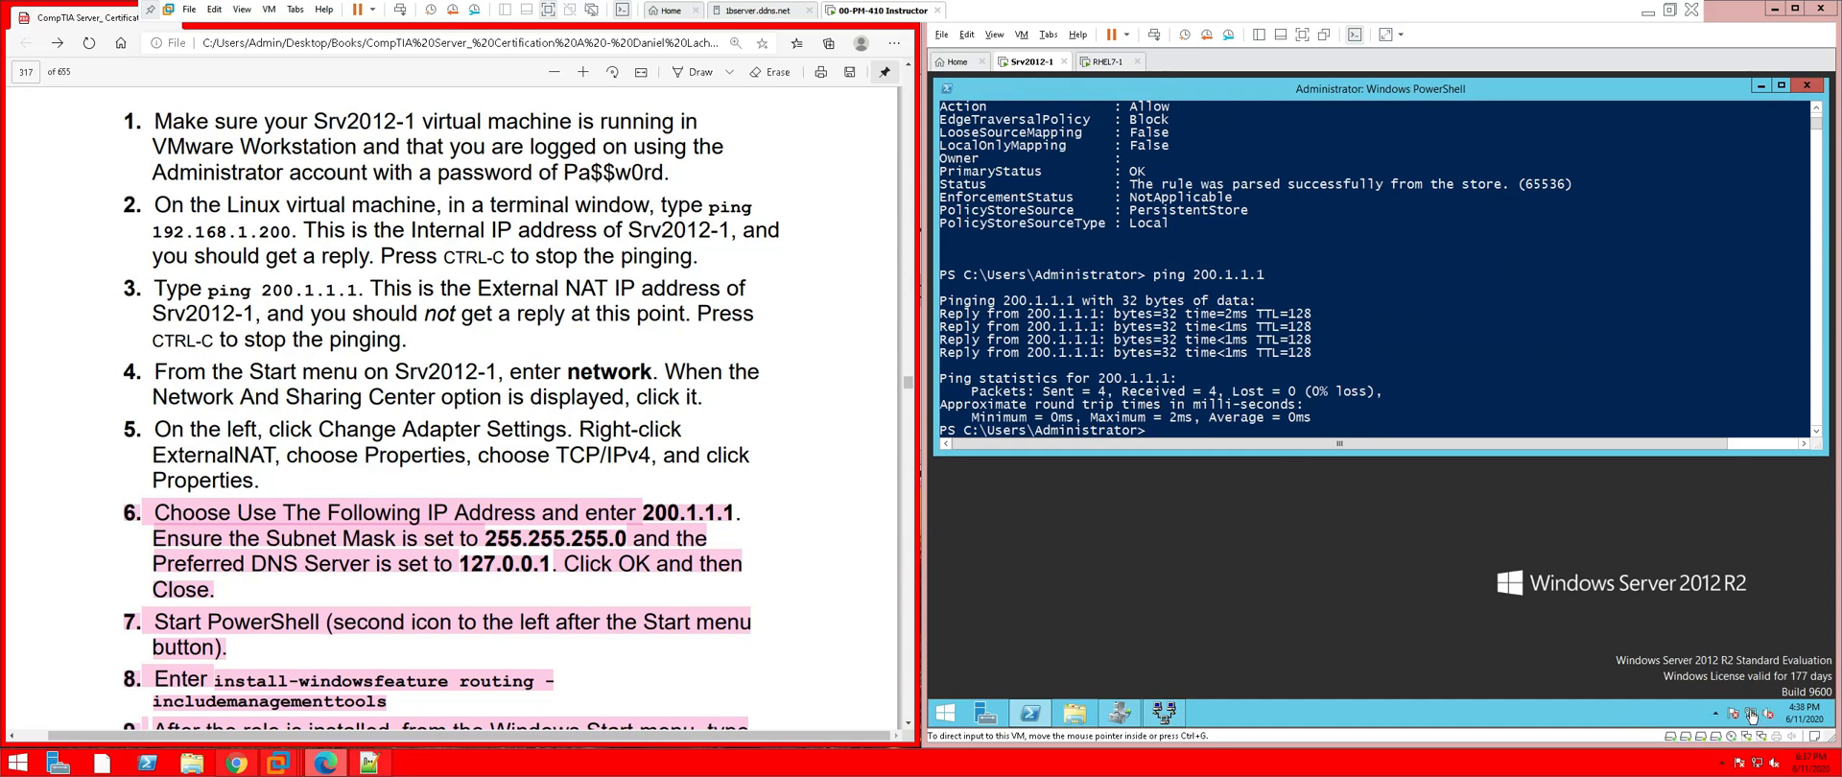
Open Routing and Remote Access on Srv2012-1 and confirm SRV2012-1's routing and NAT are started
{"action": "left_click", "coordinate": [948, 717]}
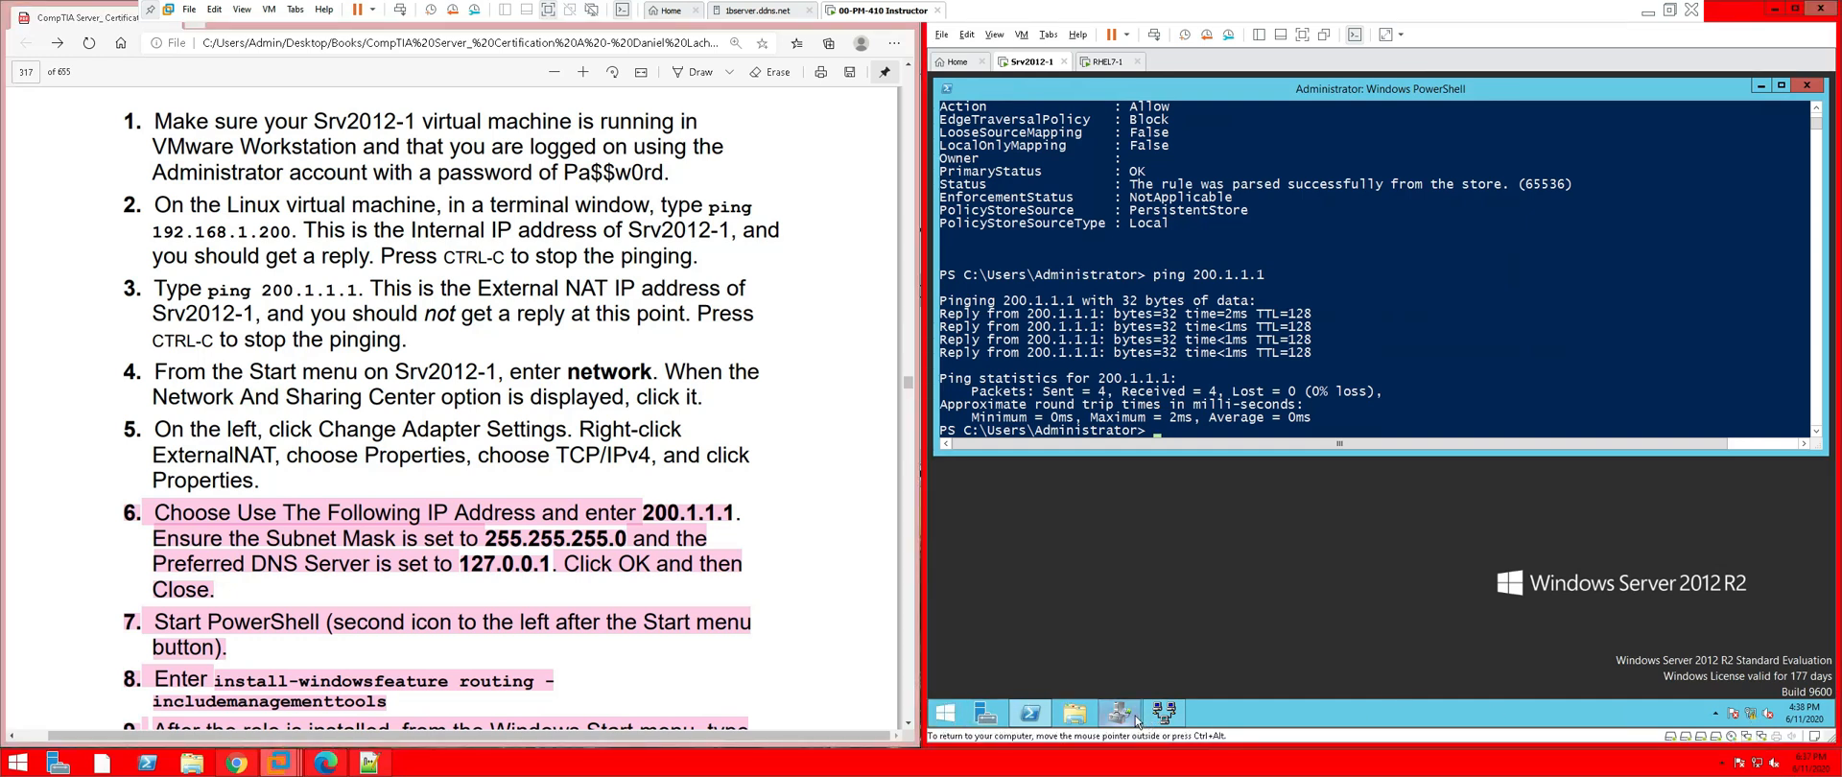
{"action": "left_click", "coordinate": [1166, 712]}
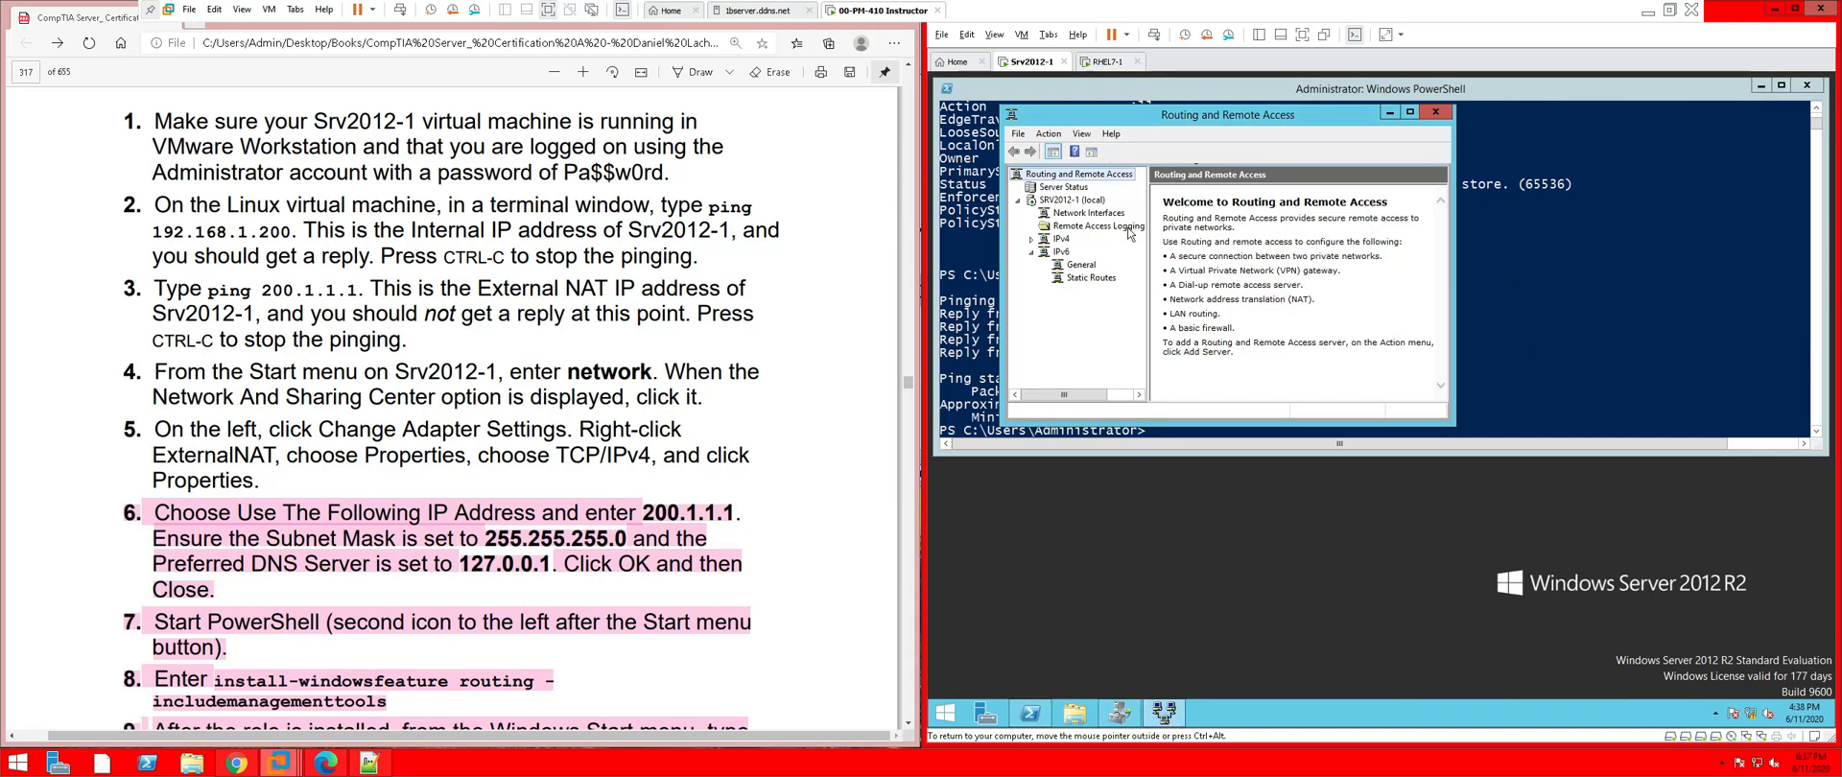
{"action": "left_click", "coordinate": [1056, 200]}
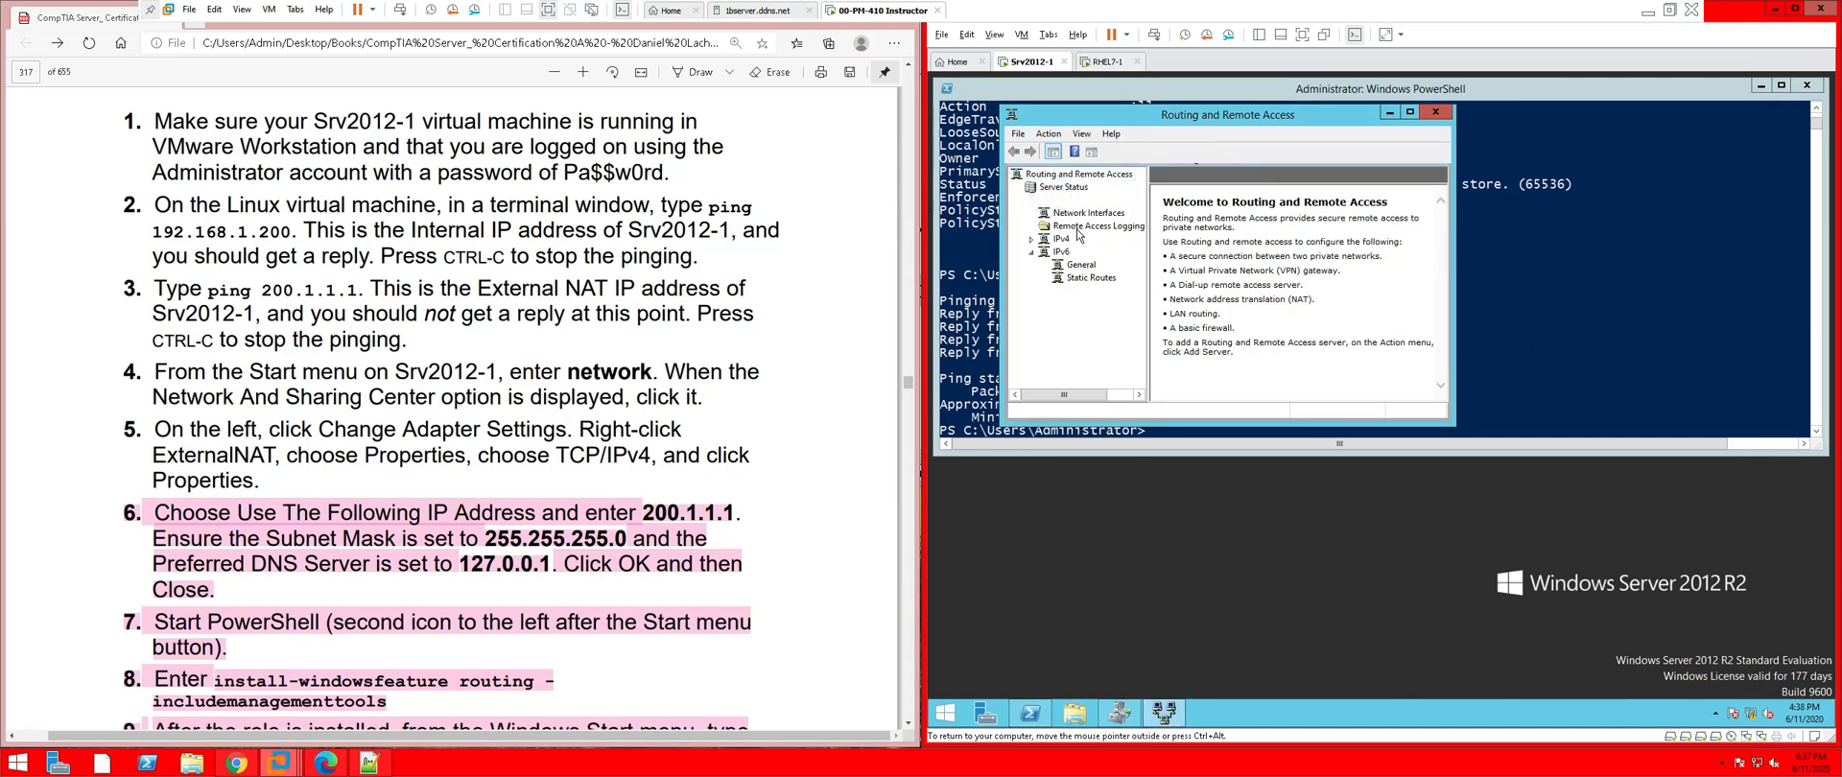
{"action": "left_click", "coordinate": [1085, 231]}
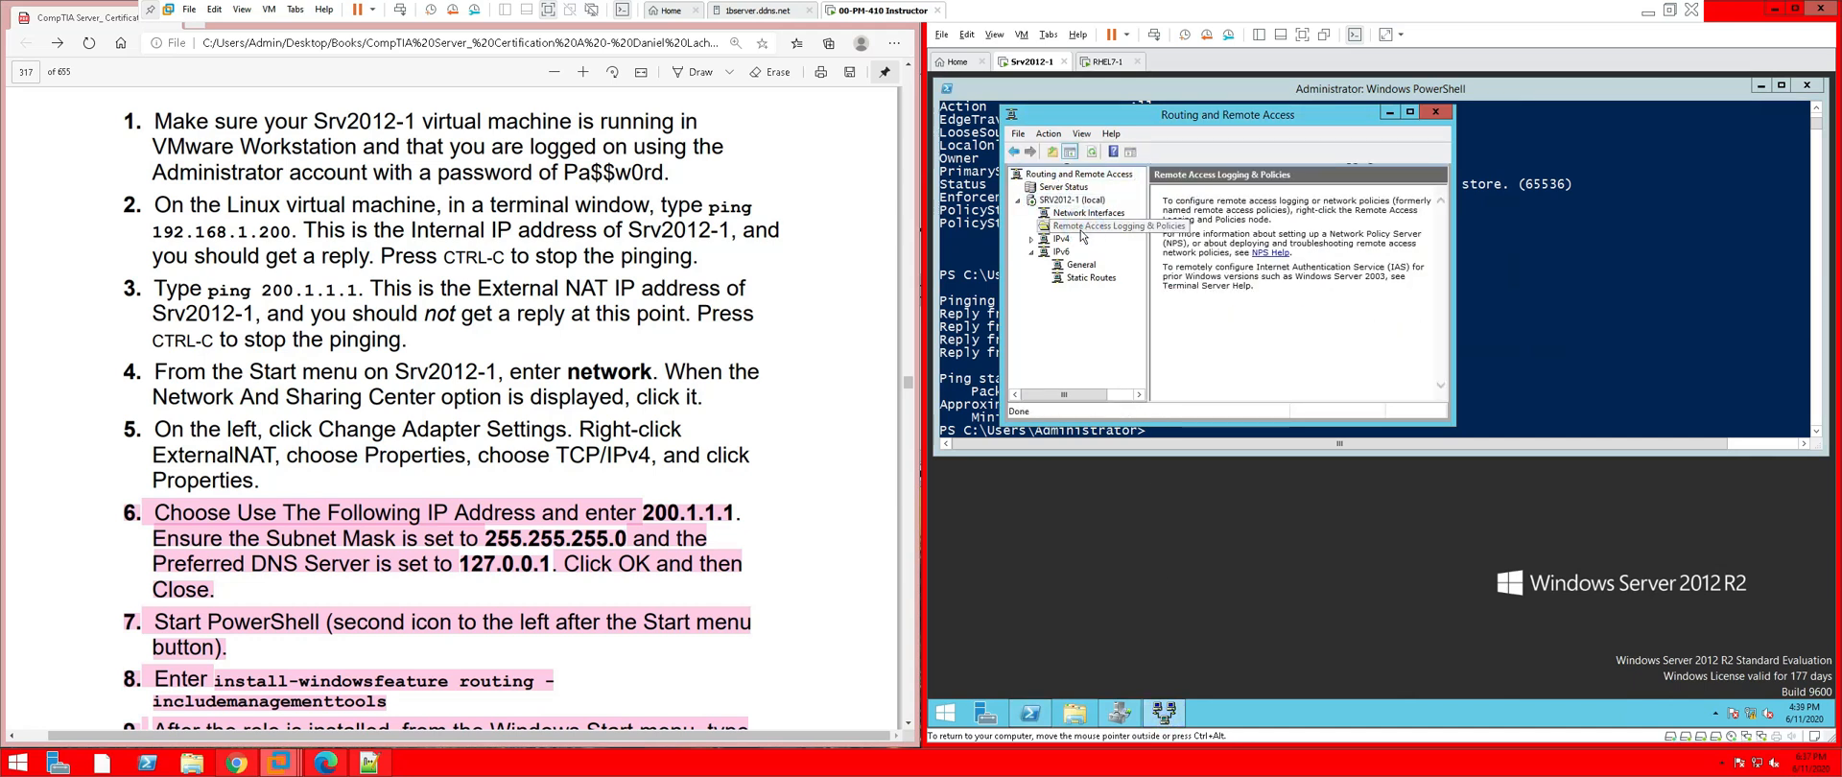
{"action": "left_click", "coordinate": [1063, 240]}
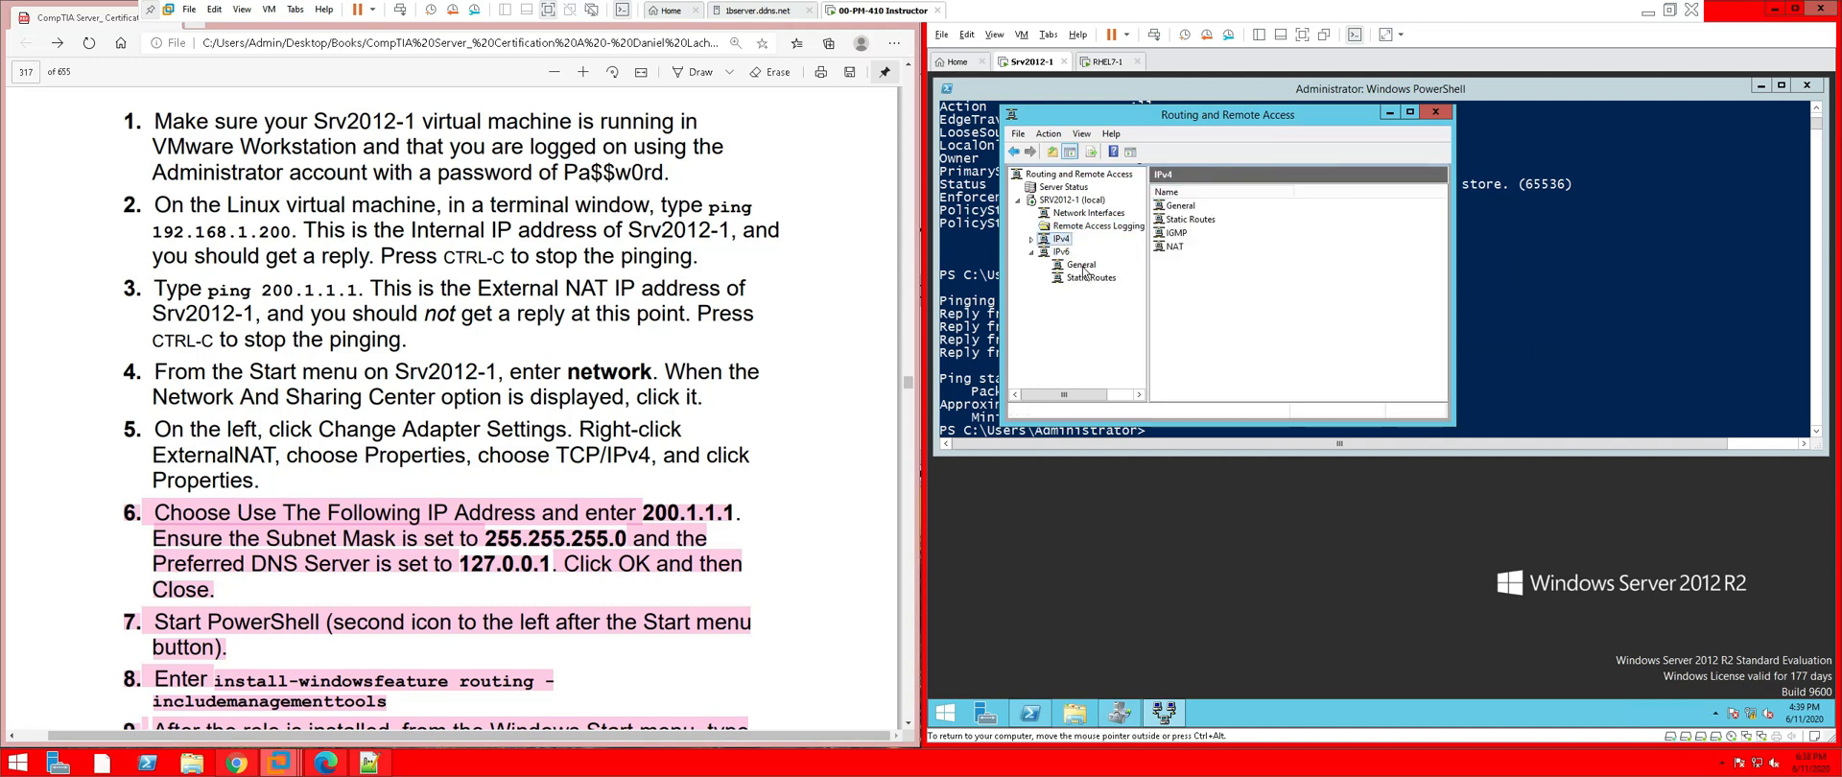
{"action": "left_click", "coordinate": [1058, 201]}
{"action": "left_click", "coordinate": [1058, 188]}
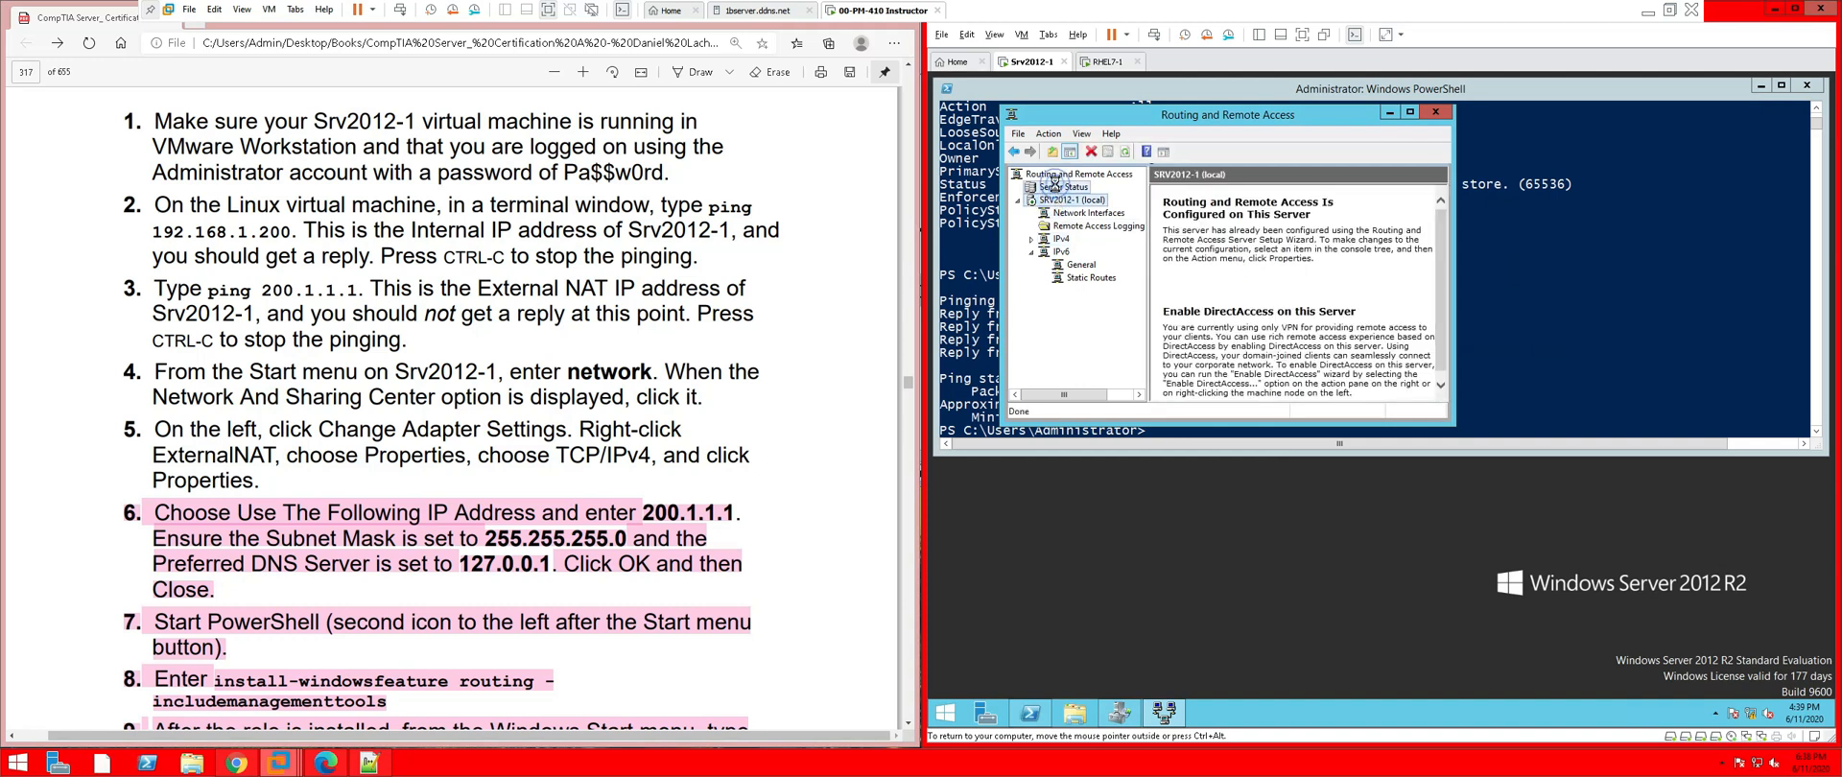
Restart the SRV2012-1 (local) routing service via All Tasks > Restart
{"action": "left_click", "coordinate": [1059, 177]}
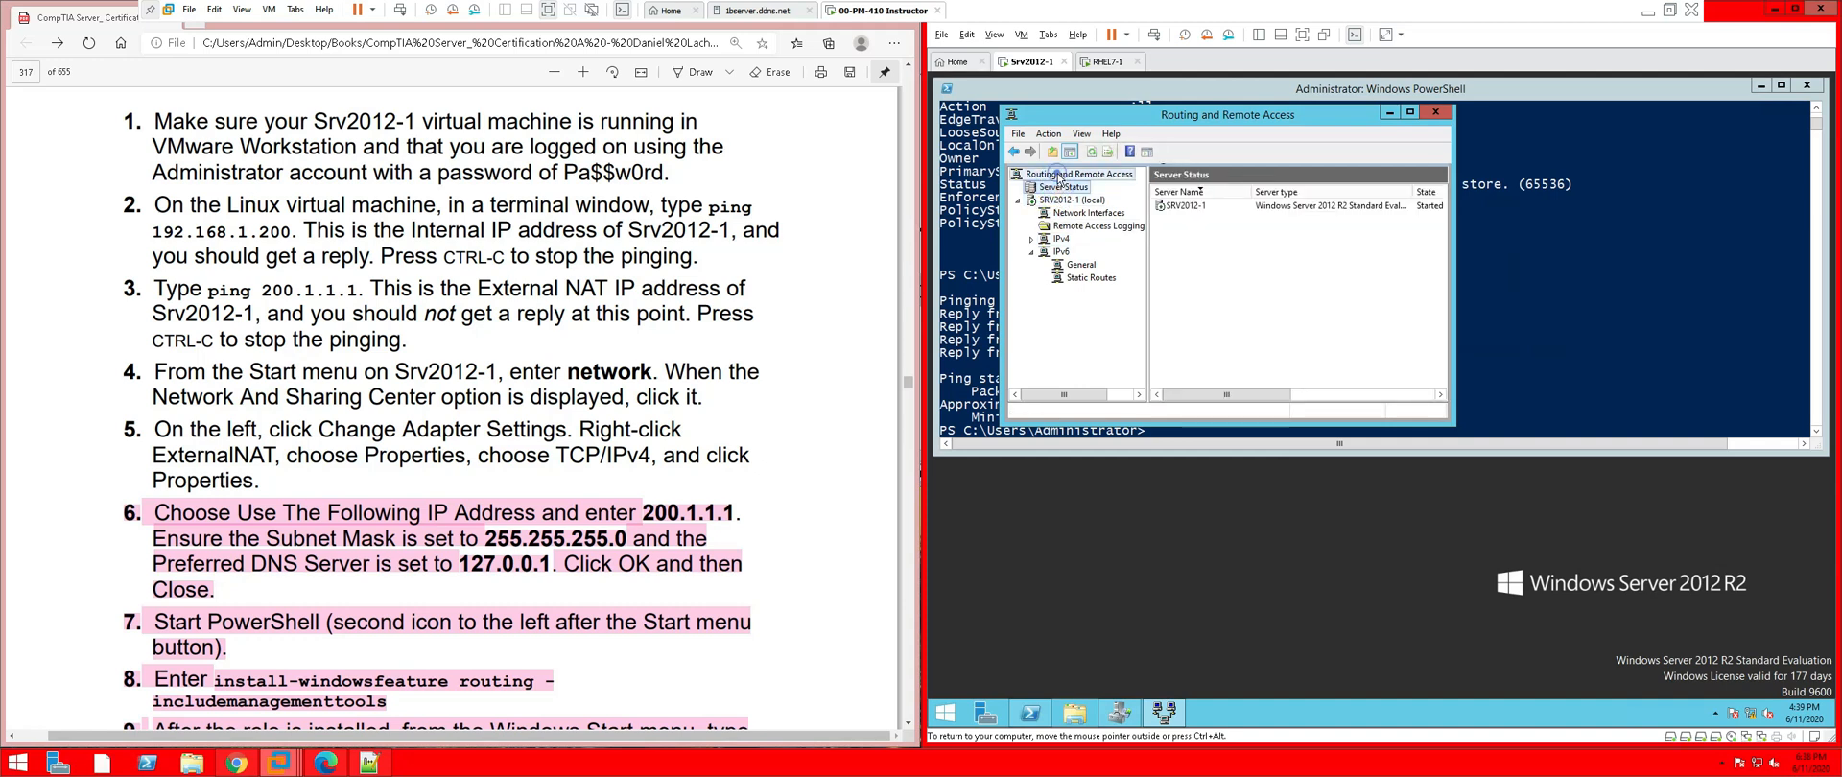
{"action": "right_click", "coordinate": [1058, 176]}
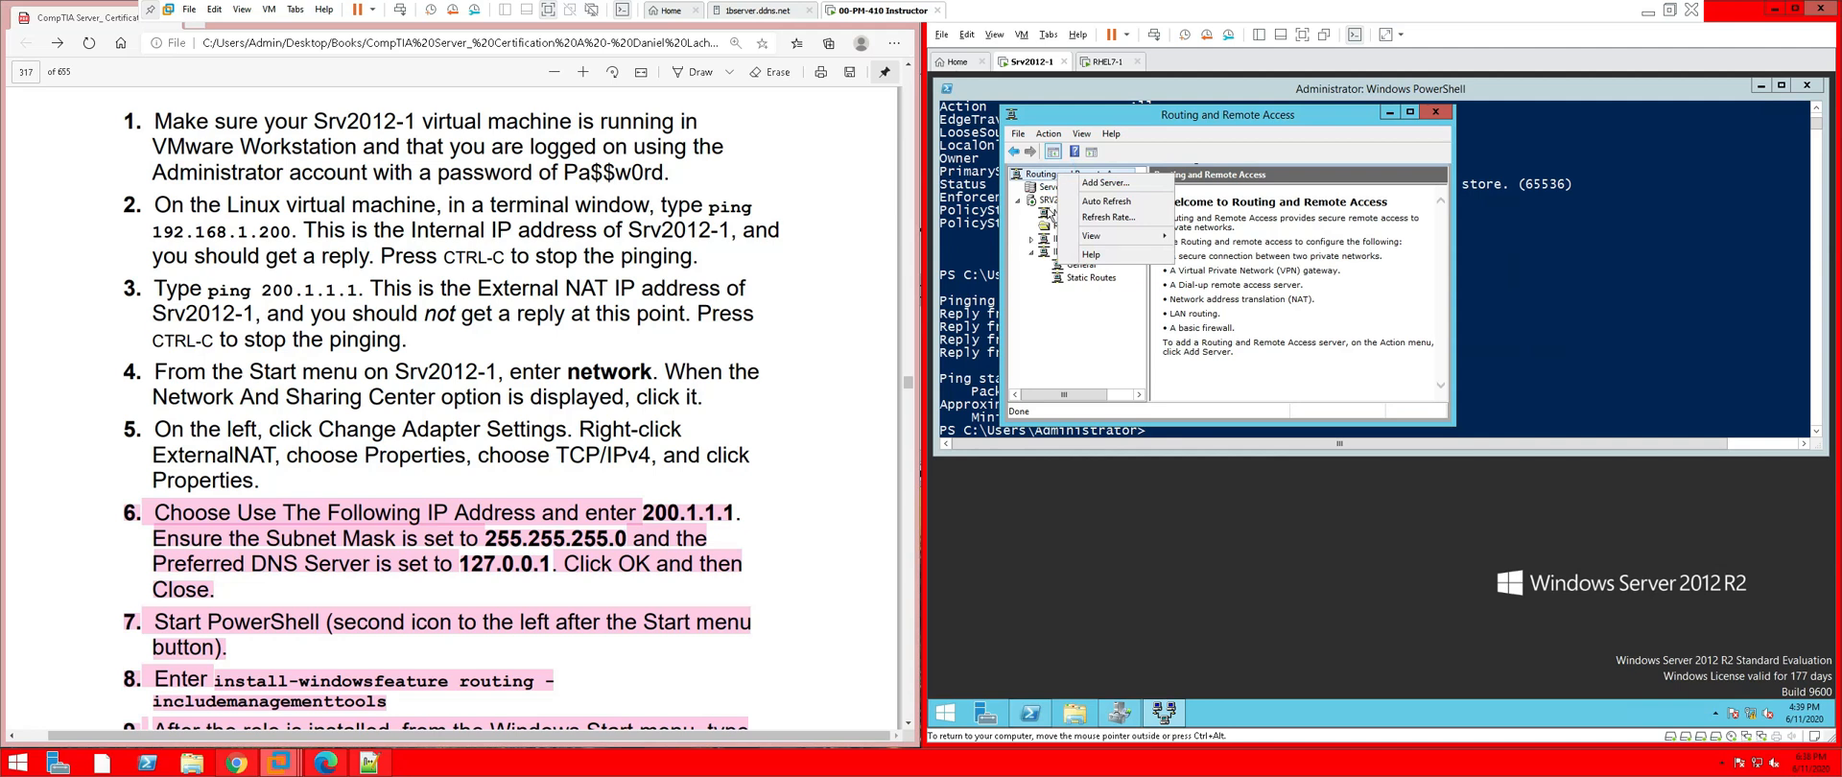
{"action": "left_click", "coordinate": [1048, 201]}
{"action": "right_click", "coordinate": [1050, 203]}
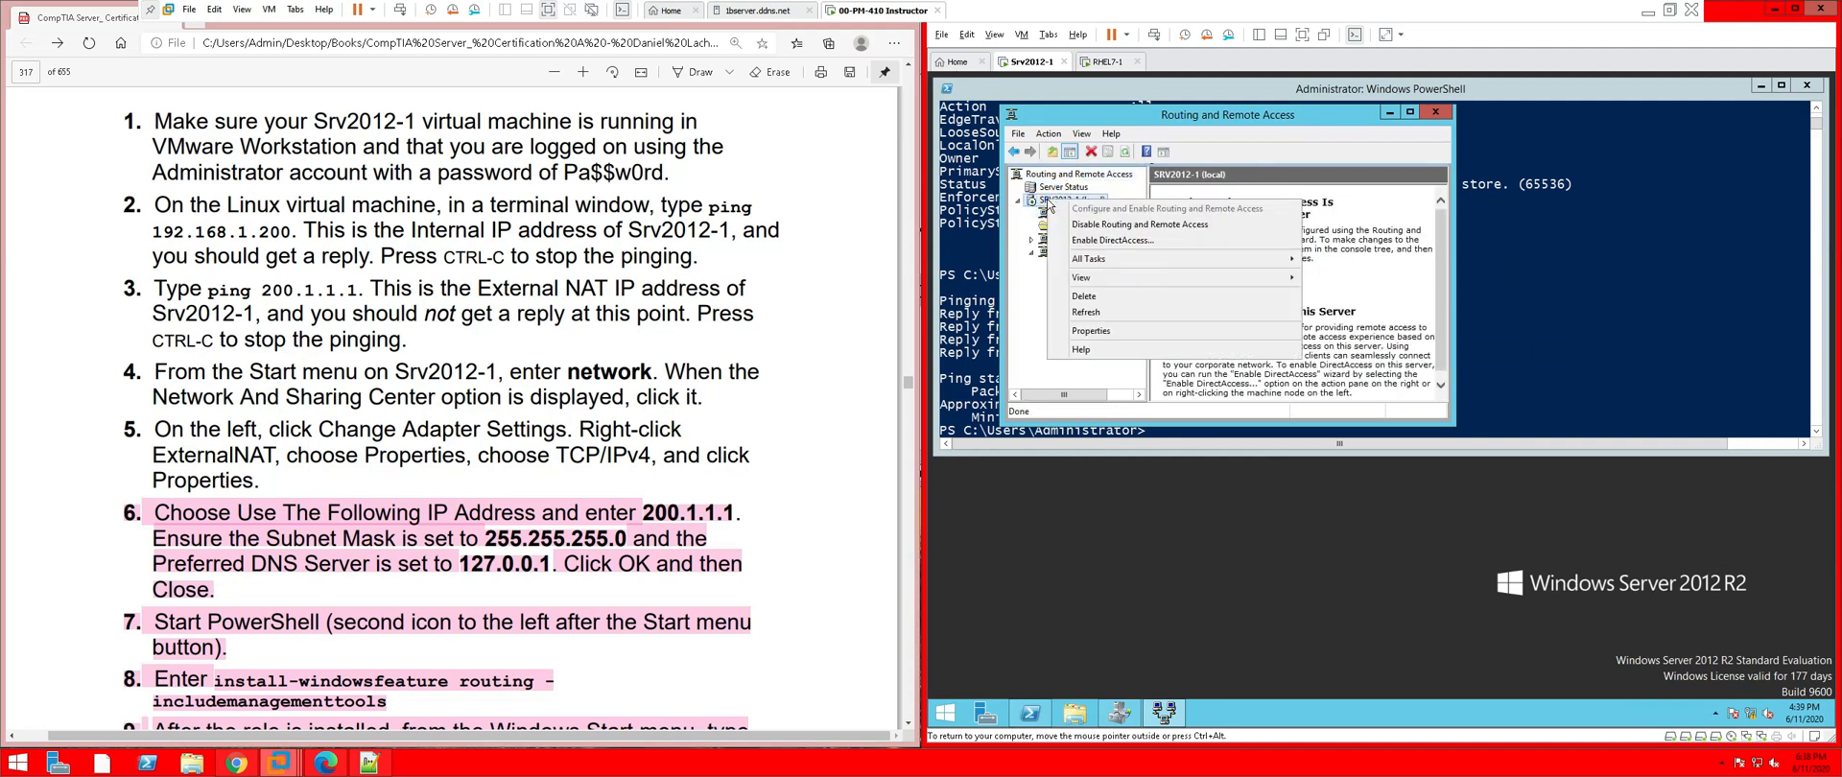
{"action": "mouse_move", "coordinate": [1192, 261]}
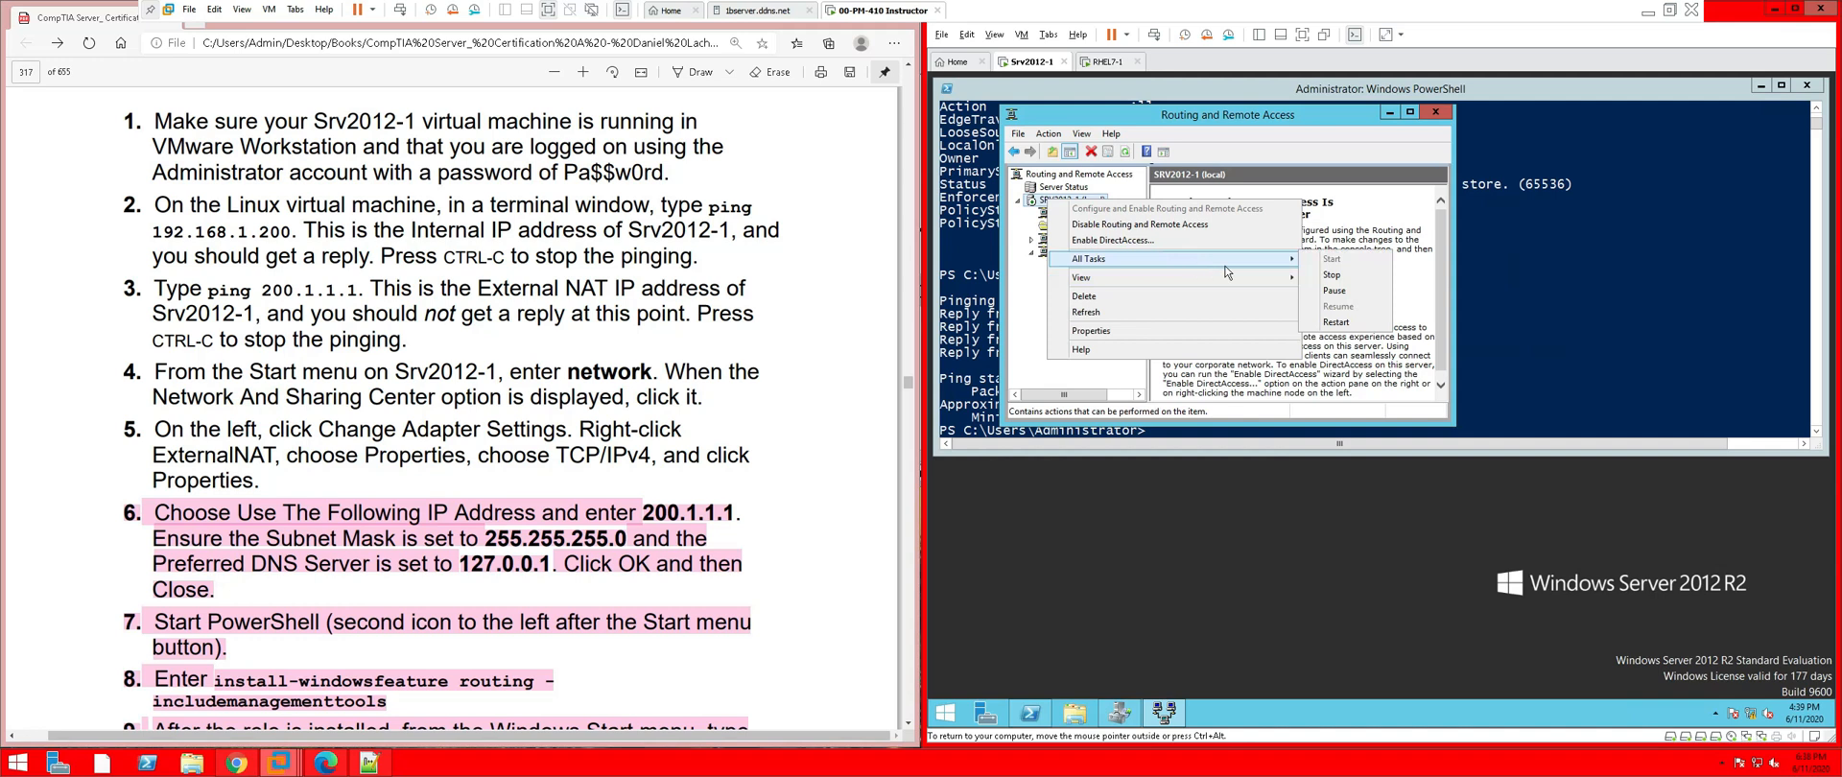
{"action": "left_click", "coordinate": [1343, 327]}
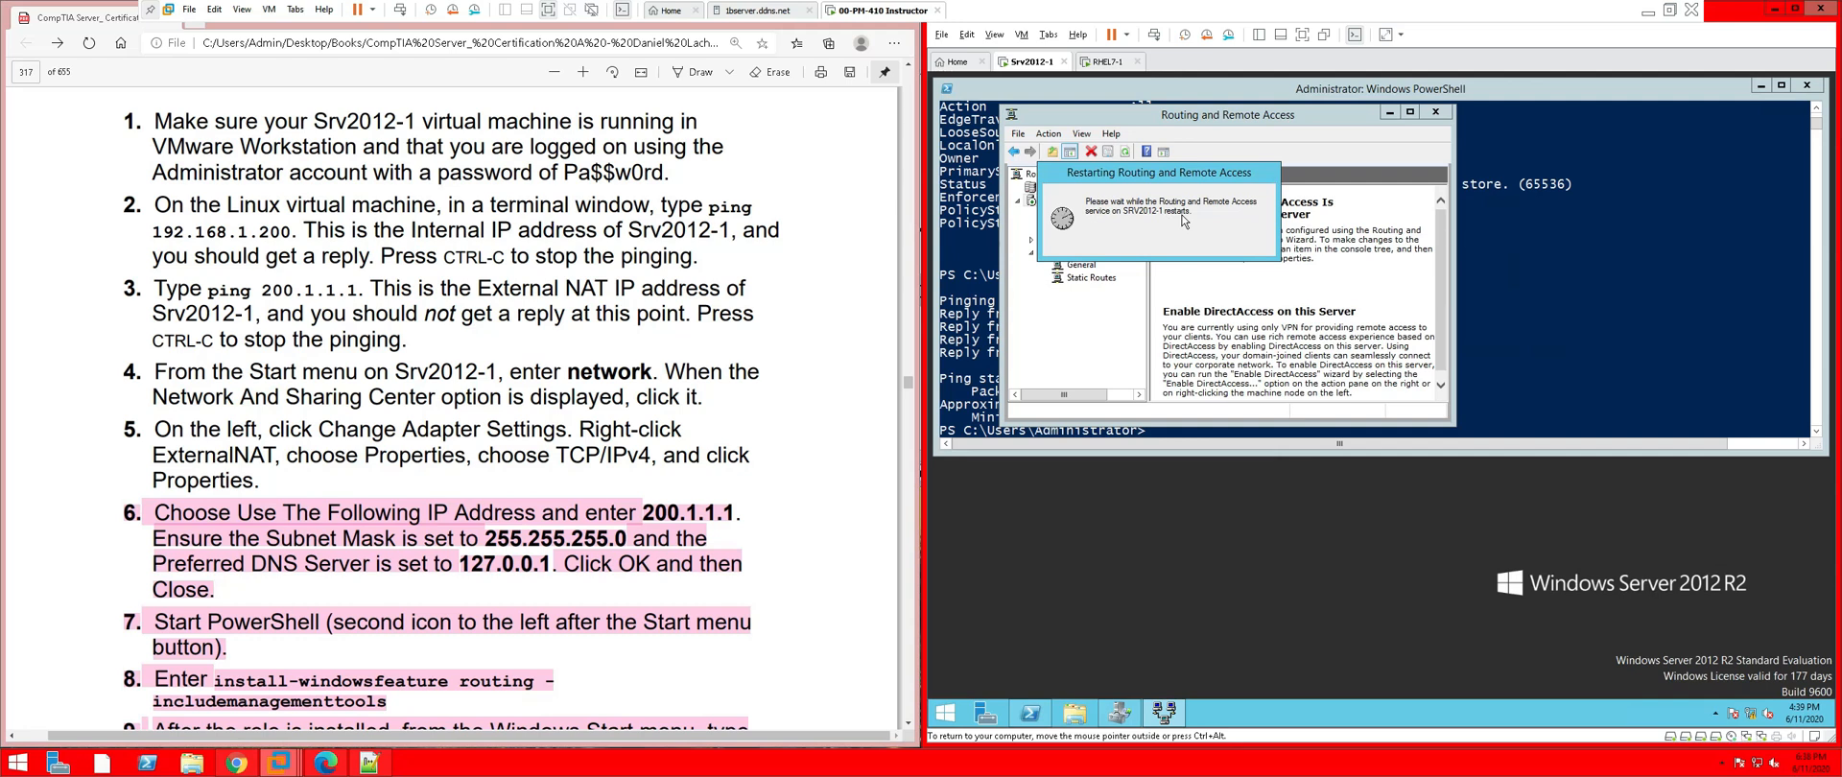
On RHEL7-1, rerun ping 200.1.1.1 in the terminal
{"action": "left_click", "coordinate": [1104, 61]}
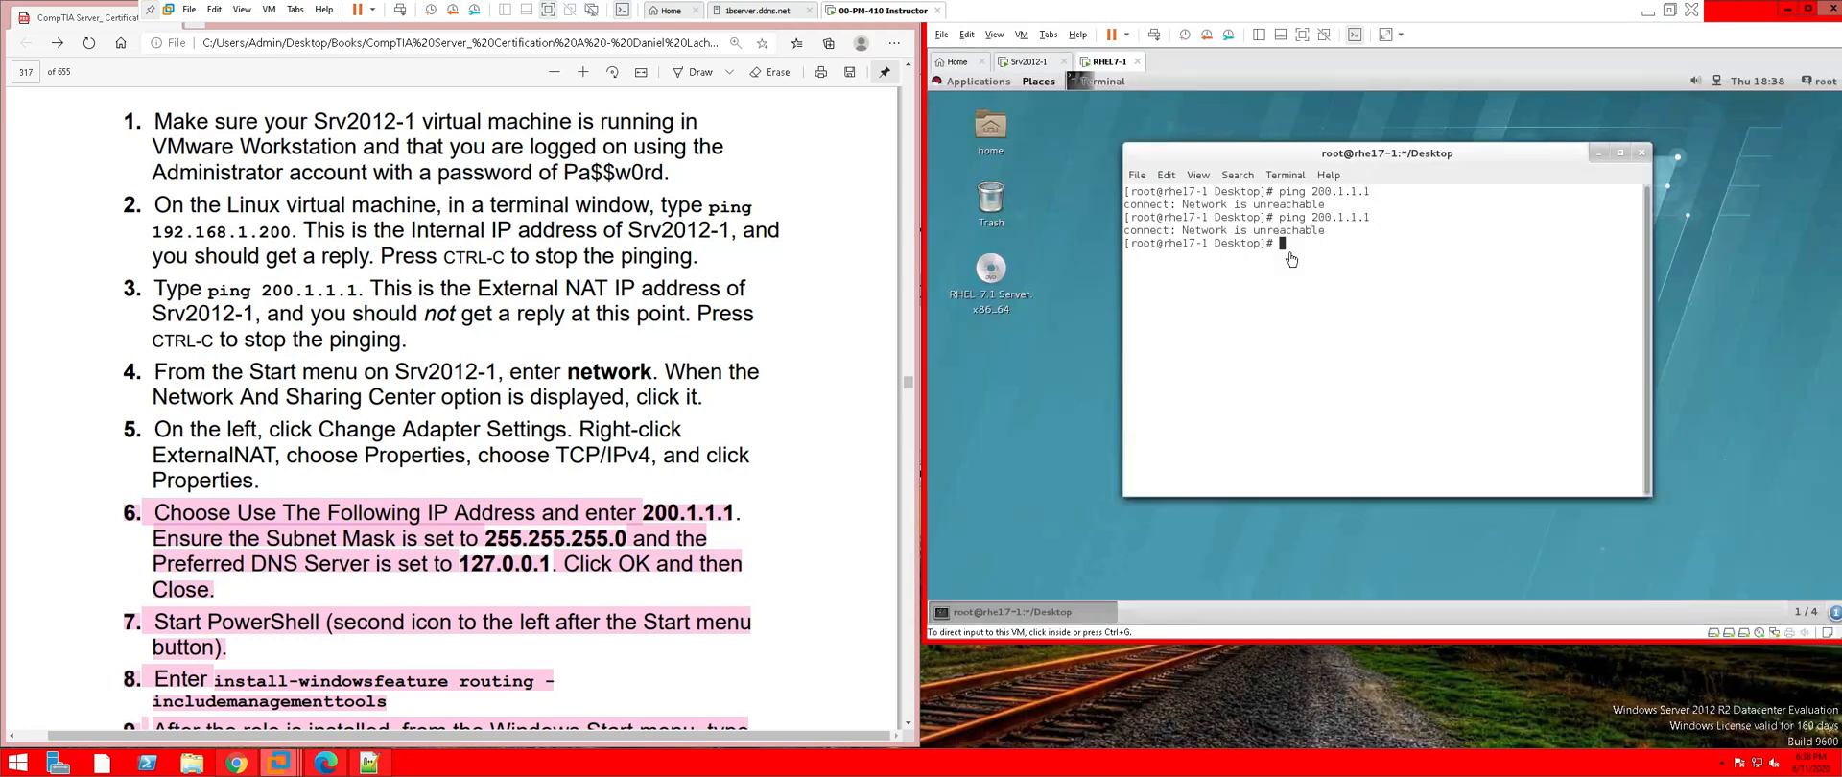
{"action": "left_click", "coordinate": [1377, 303]}
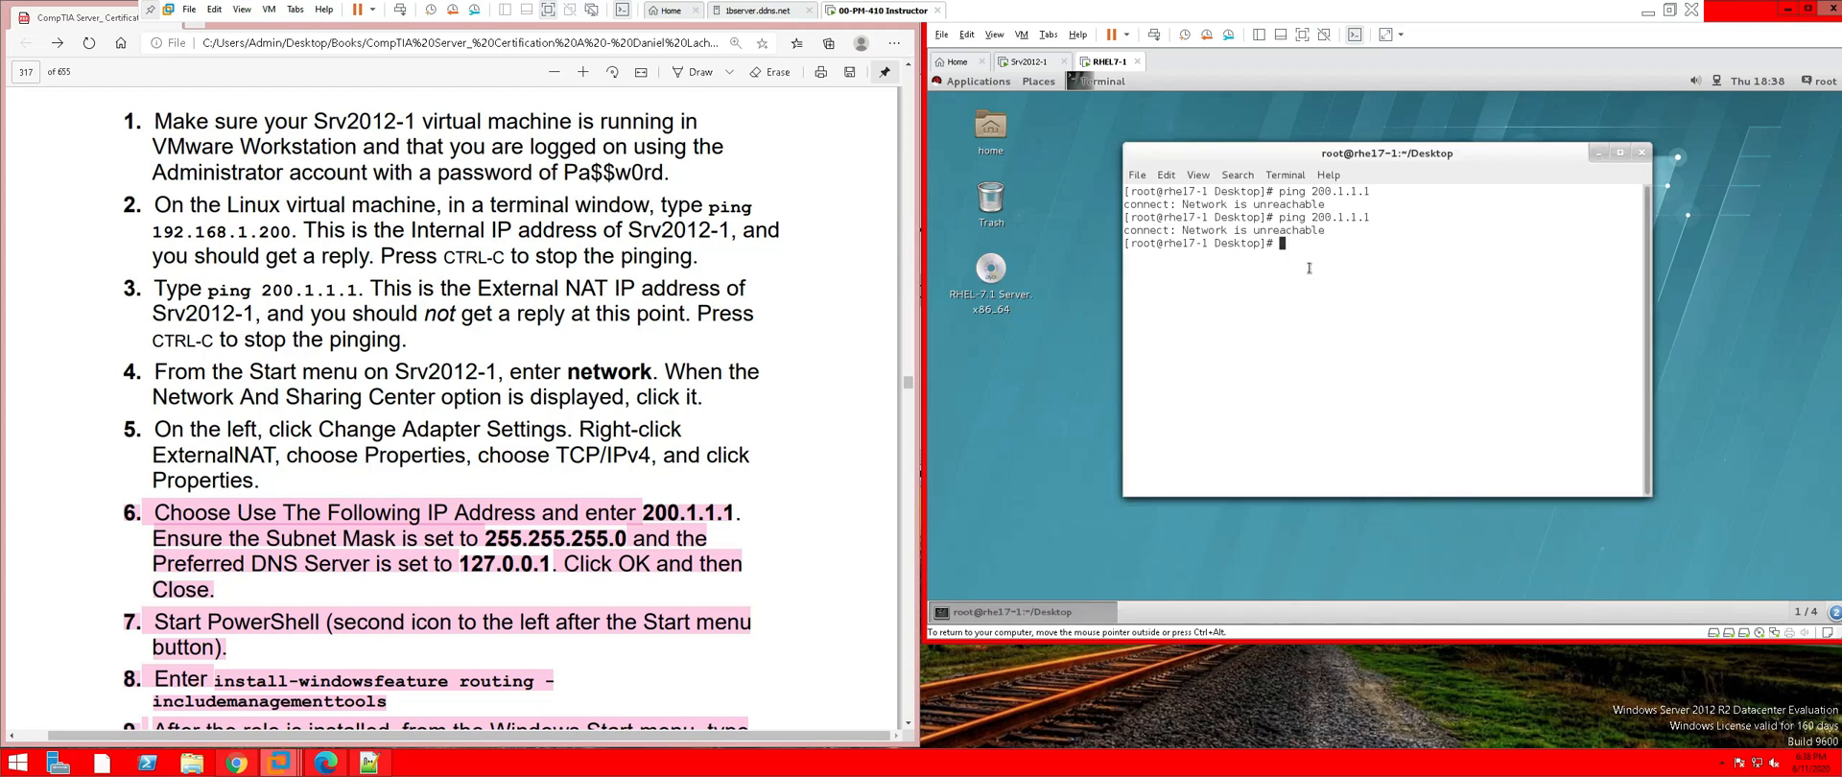
{"action": "key", "text": "Up"}
{"action": "key", "text": "Return"}
Ping Srv2012-1 at 192.168.1.200, getting 7 of 7 replies, then stop it with Ctrl+C
{"action": "key", "text": "Up"}
{"action": "key", "text": "BackSpace"}
{"action": "key", "text": "BackSpace"}
{"action": "key", "text": "BackSpace"}
{"action": "key", "text": "BackSpace"}
{"action": "key", "text": "BackSpace"}
{"action": "key", "text": "BackSpace"}
{"action": "key", "text": "BackSpace"}
{"action": "key", "text": "BackSpace"}
{"action": "key", "text": "BackSpace"}
{"action": "key", "text": "BackSpace"}
{"action": "key", "text": "BackSpace"}
{"action": "key", "text": "BackSpace"}
{"action": "key", "text": "BackSpace"}
{"action": "key", "text": "BackSpace"}
{"action": "type", "text": "ping "}
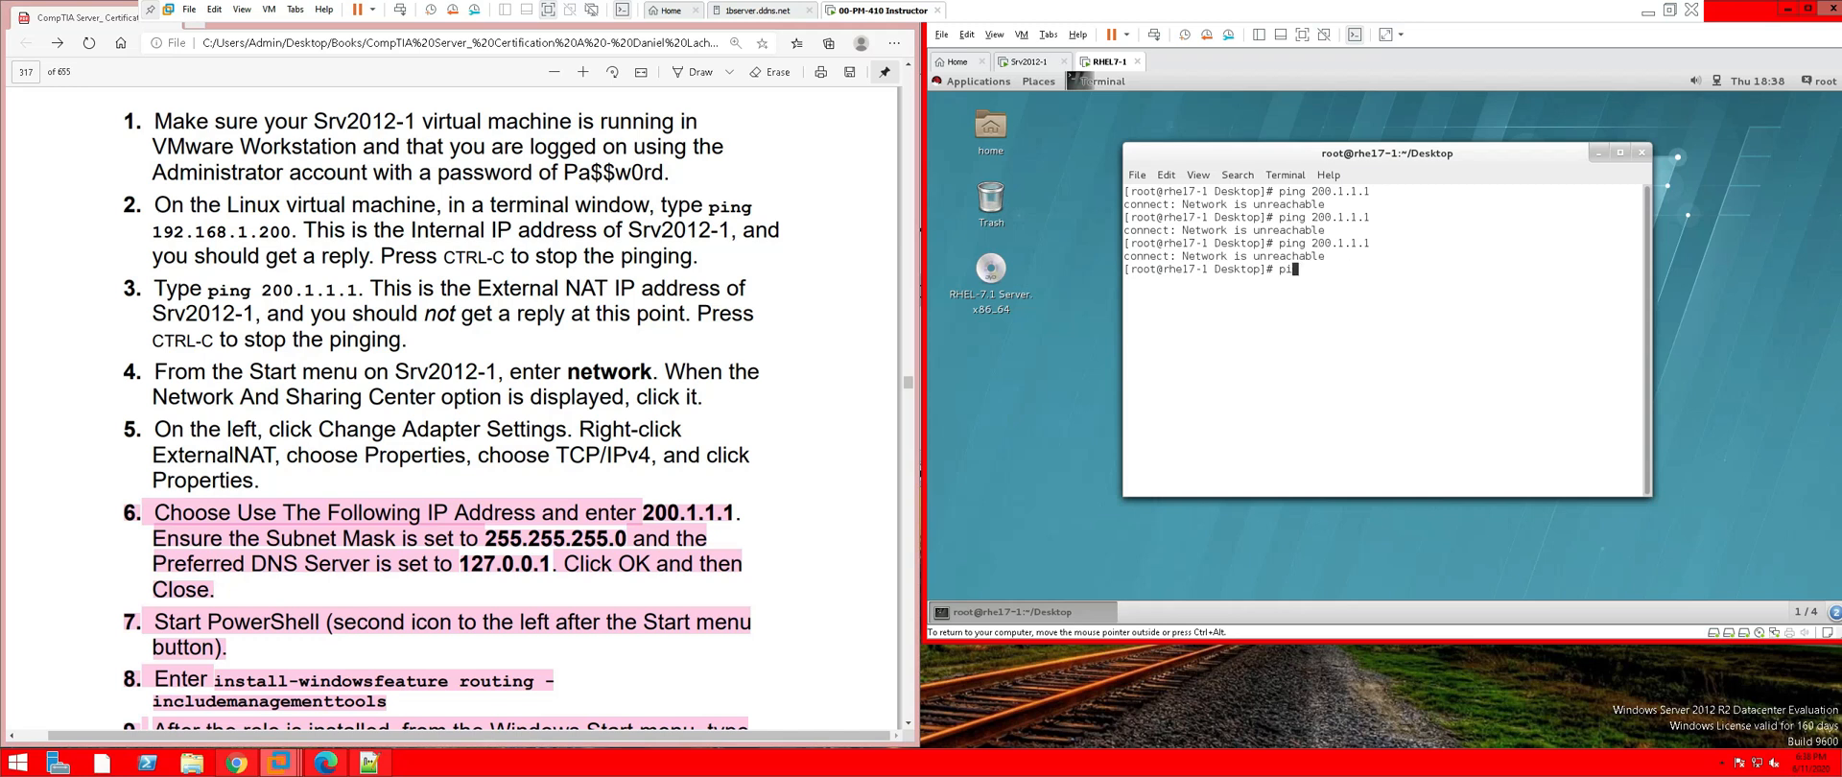
{"action": "type", "text": "192.168.1.200"}
{"action": "key", "text": "Escape"}
{"action": "type", "text": "["}
{"action": "key", "text": "BackSpace"}
{"action": "key", "text": "BackSpace"}
{"action": "key", "text": "Return"}
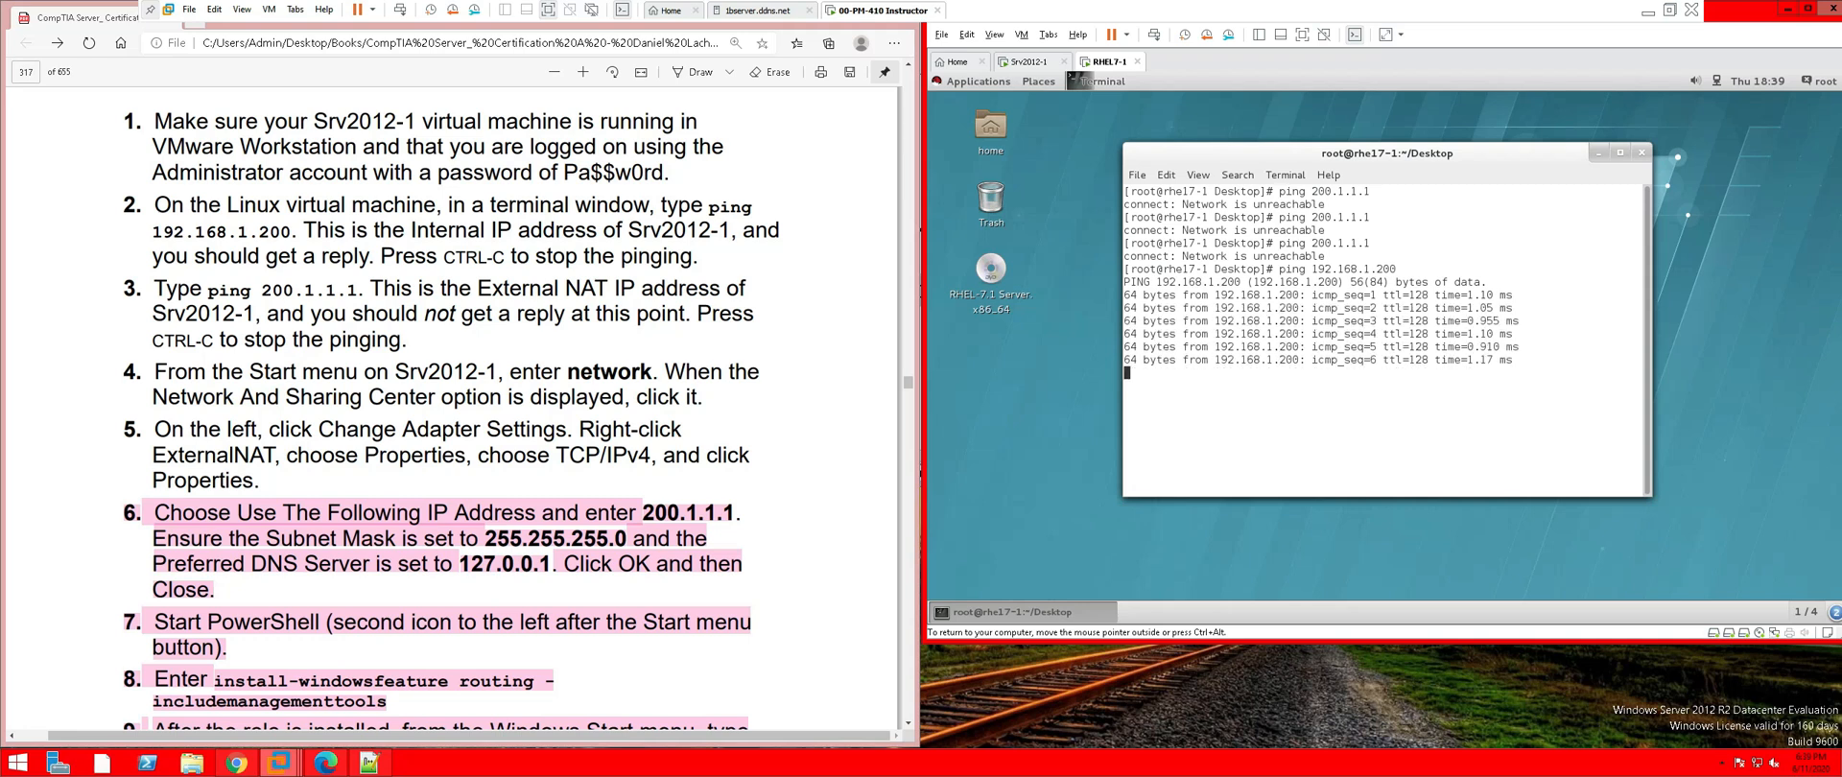
{"action": "key", "text": "ctrl+c"}
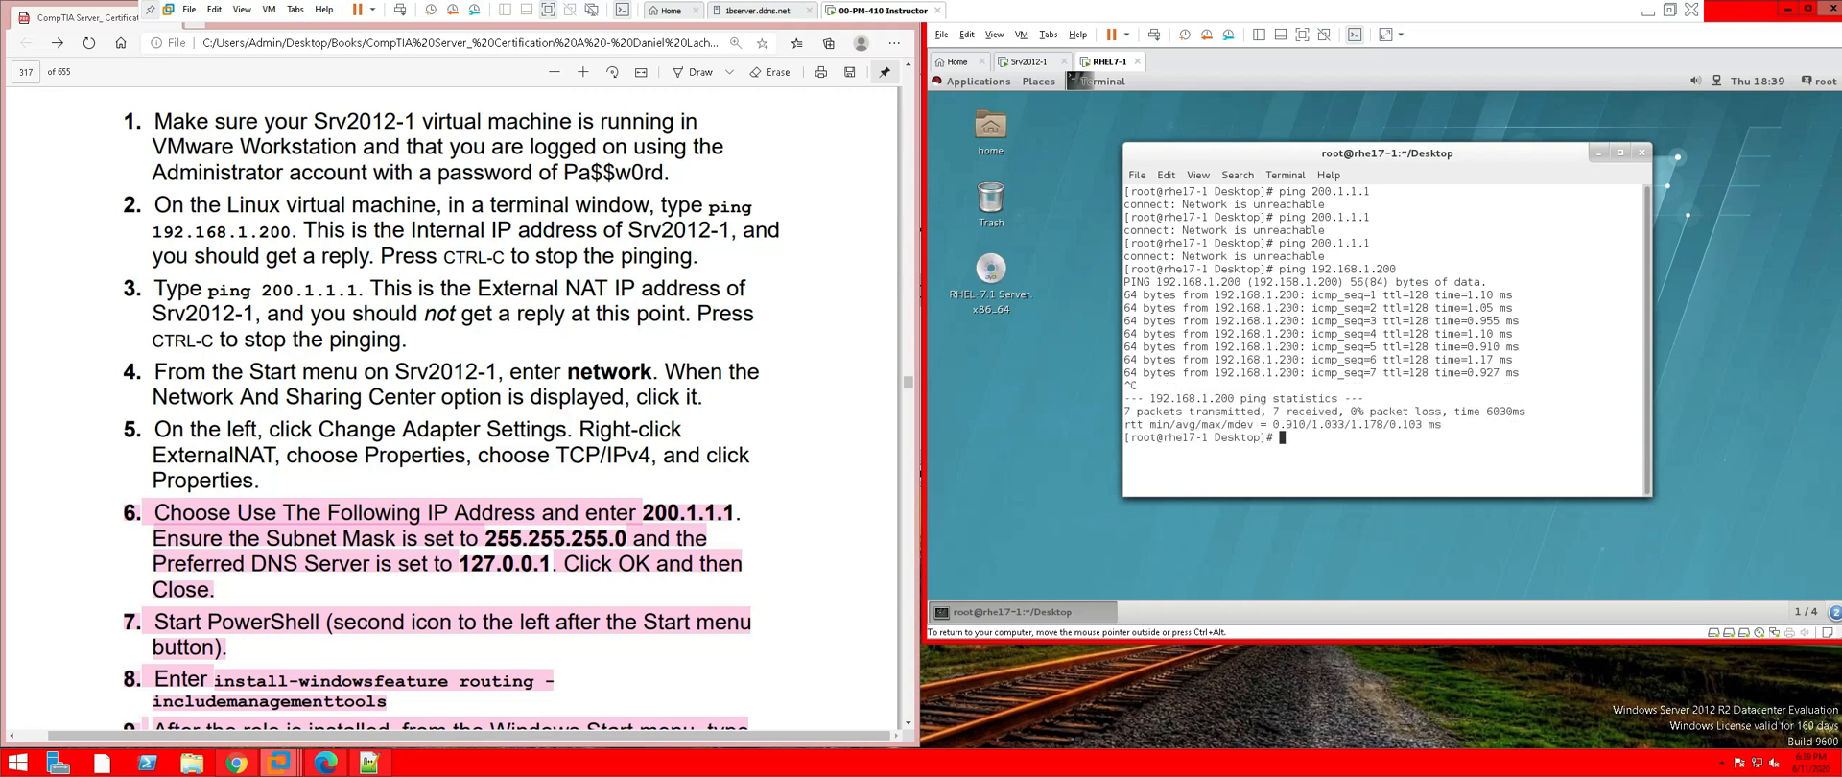
Ping 200.1.1.1 once more; it remains unreachable
{"action": "key", "text": "Up"}
{"action": "key", "text": "BackSpace"}
{"action": "key", "text": "BackSpace"}
{"action": "key", "text": "BackSpace"}
{"action": "key", "text": "BackSpace"}
{"action": "key", "text": "BackSpace"}
{"action": "key", "text": "BackSpace"}
{"action": "key", "text": "BackSpace"}
{"action": "key", "text": "BackSpace"}
{"action": "key", "text": "BackSpace"}
{"action": "key", "text": "BackSpace"}
{"action": "key", "text": "BackSpace"}
{"action": "key", "text": "BackSpace"}
{"action": "key", "text": "BackSpace"}
{"action": "key", "text": "BackSpace"}
{"action": "key", "text": "BackSpace"}
{"action": "key", "text": "BackSpace"}
{"action": "key", "text": "BackSpace"}
{"action": "key", "text": "BackSpace"}
{"action": "key", "text": "Insert"}
{"action": "key", "text": "BackSpace"}
{"action": "key", "text": "BackSpace"}
{"action": "key", "text": "BackSpace"}
{"action": "key", "text": "BackSpace"}
{"action": "type", "text": "ping 200.1.1.1"}
{"action": "key", "text": "Return"}
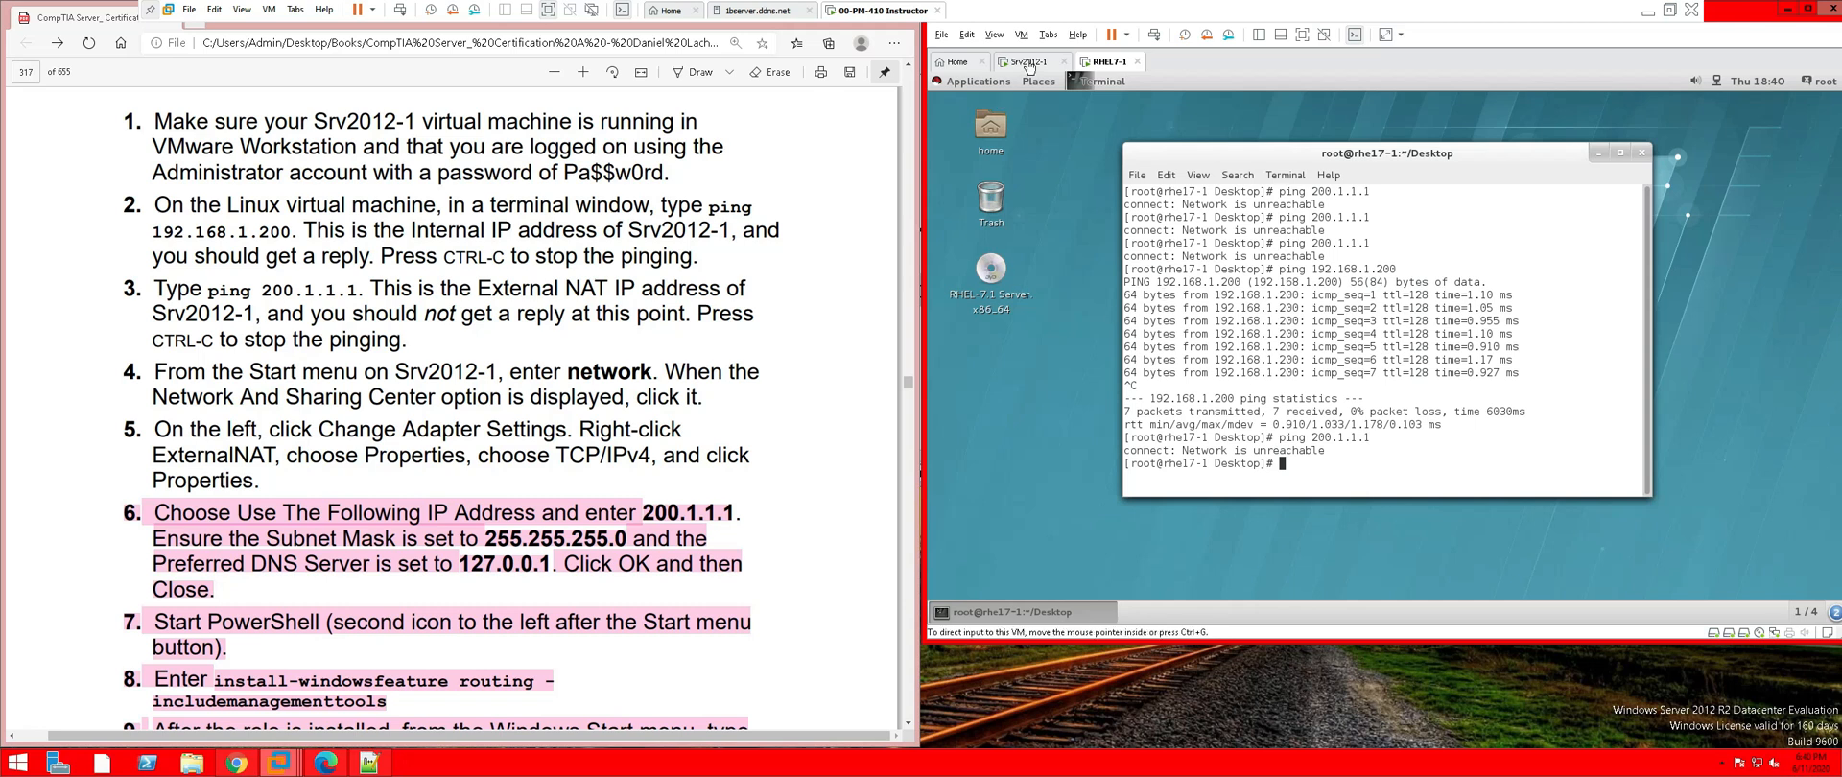
On Srv2012-1, close Routing and Remote Access and PowerShell, then open Network and Sharing Center
{"action": "left_click", "coordinate": [1029, 62]}
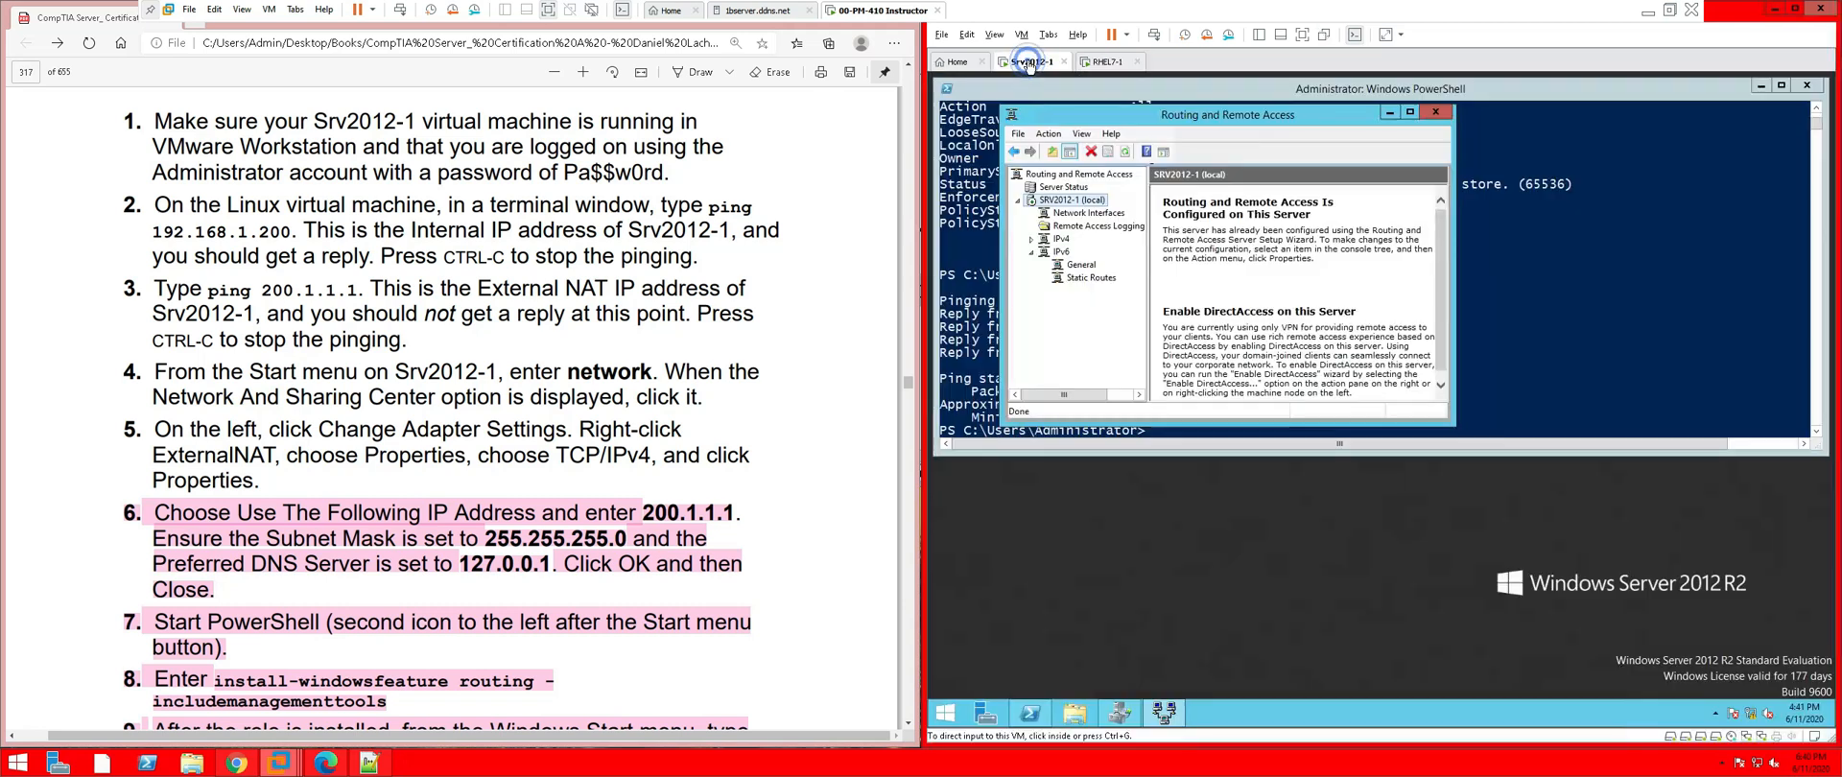
{"action": "left_click", "coordinate": [1436, 112]}
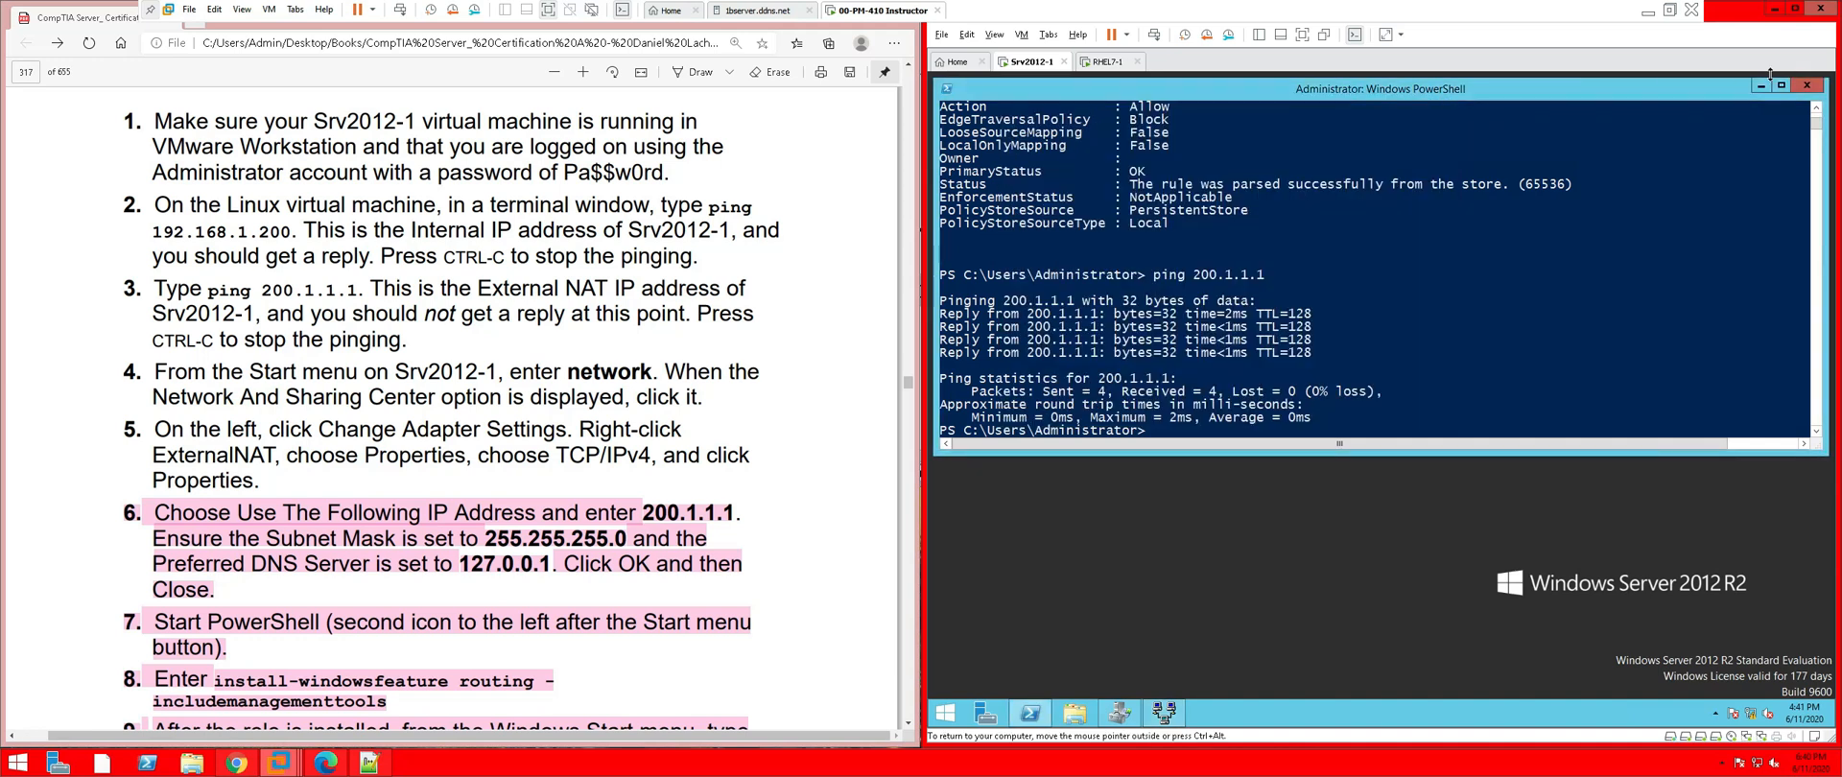
{"action": "left_click", "coordinate": [1804, 87]}
{"action": "right_click", "coordinate": [1751, 715]}
{"action": "left_click", "coordinate": [1728, 707]}
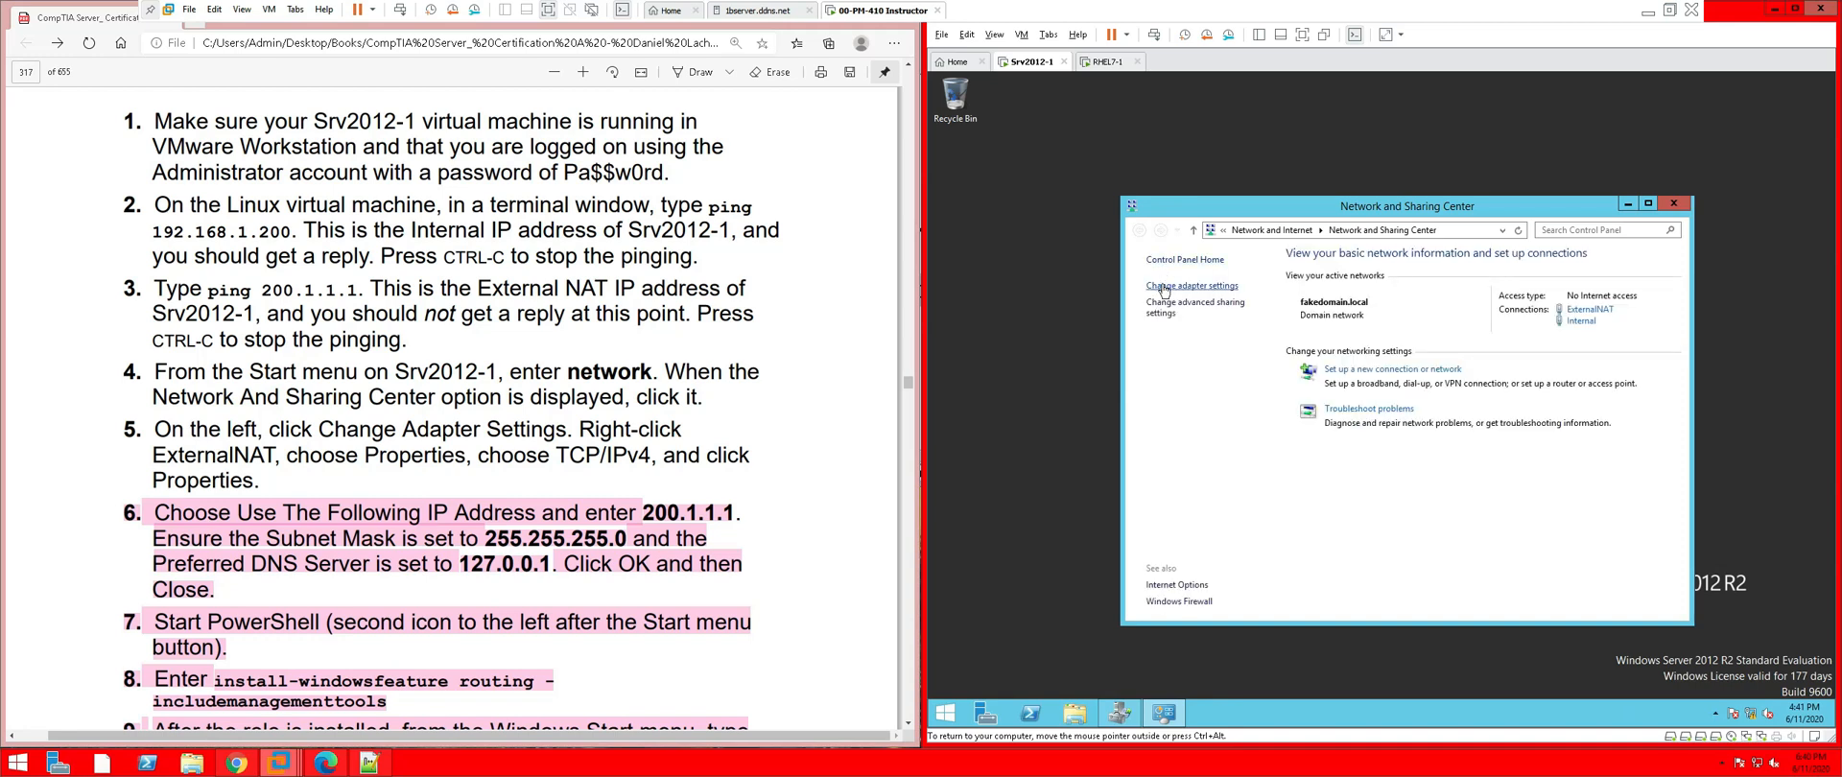
Check that ExternalNAT's IPv4 uses 200.1.1.1, mask 255.255.255.0 and DNS 127.0.0.1
{"action": "left_click", "coordinate": [1161, 285]}
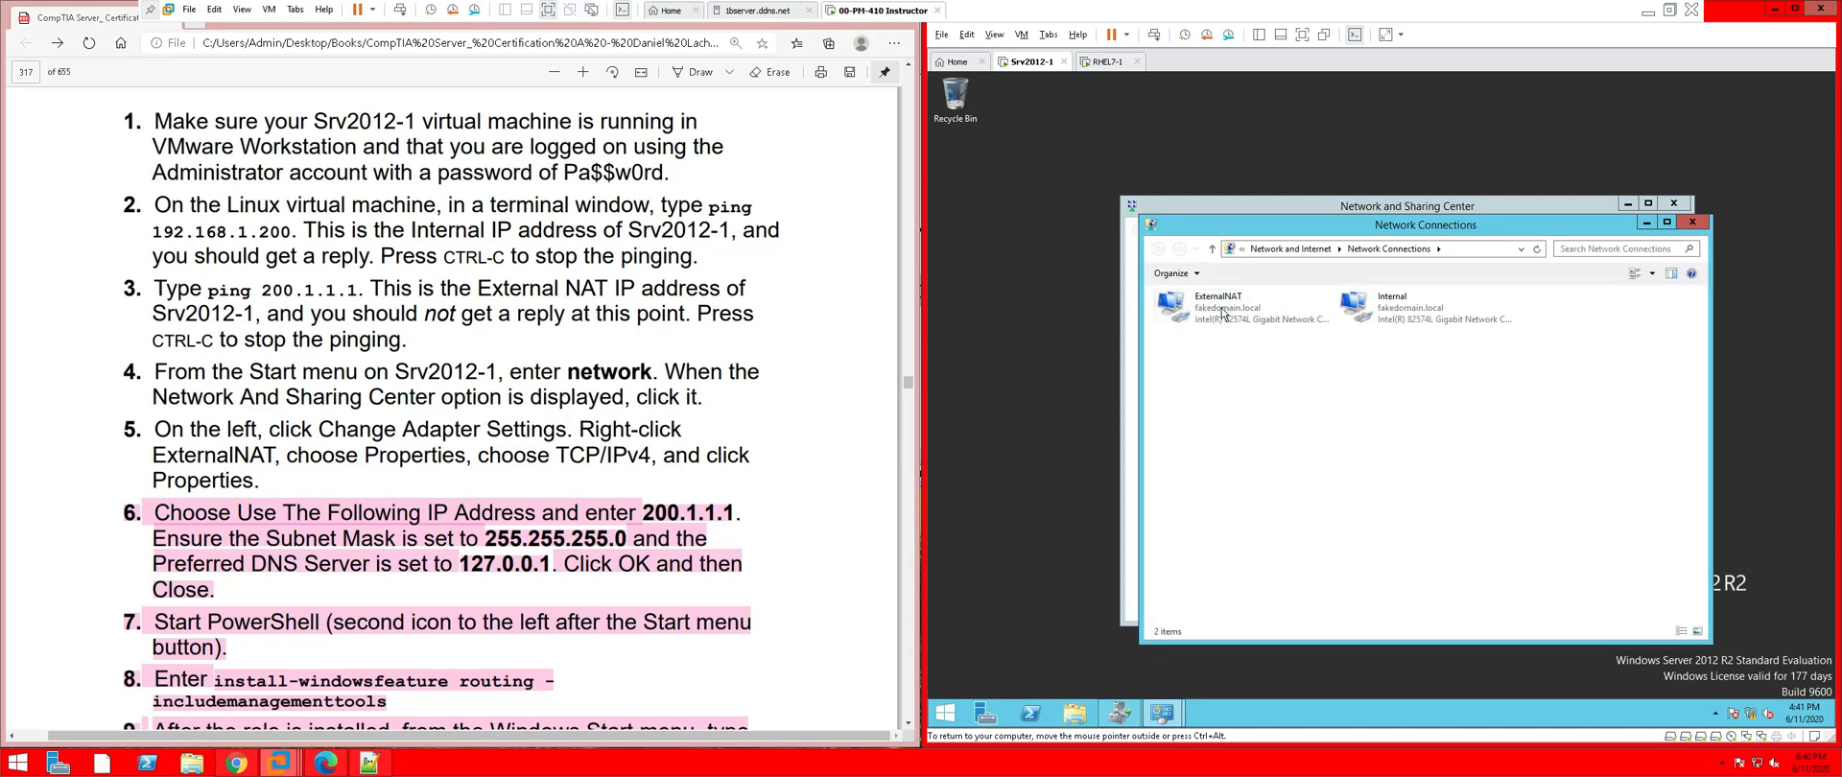
{"action": "right_click", "coordinate": [1221, 308]}
{"action": "left_click", "coordinate": [1288, 435]}
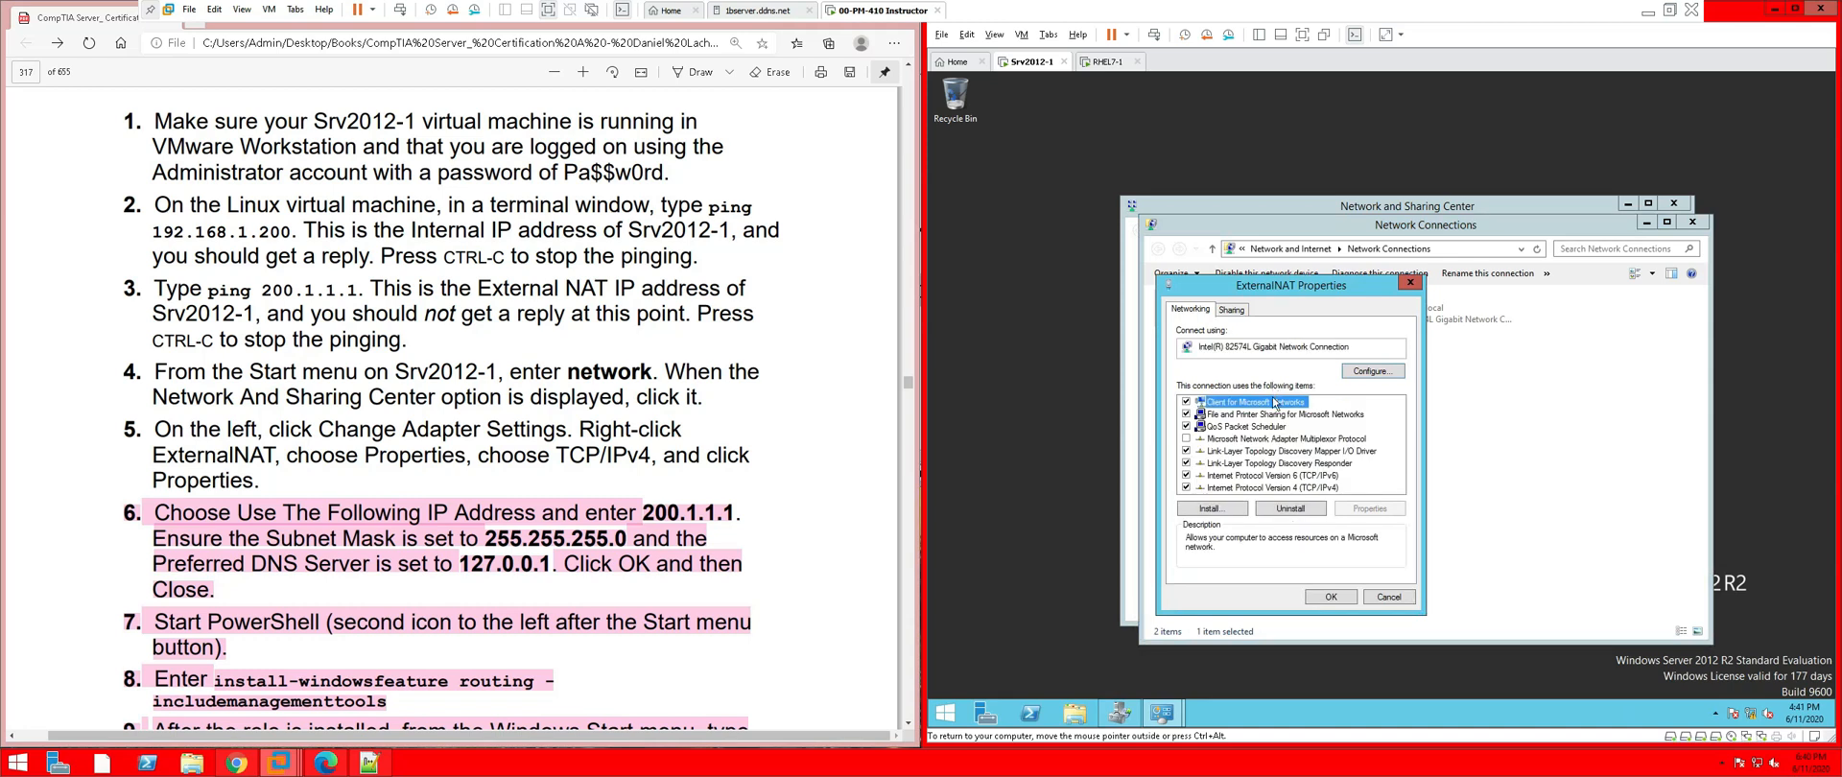
{"action": "left_click", "coordinate": [1255, 487]}
{"action": "double_click", "coordinate": [1255, 488]}
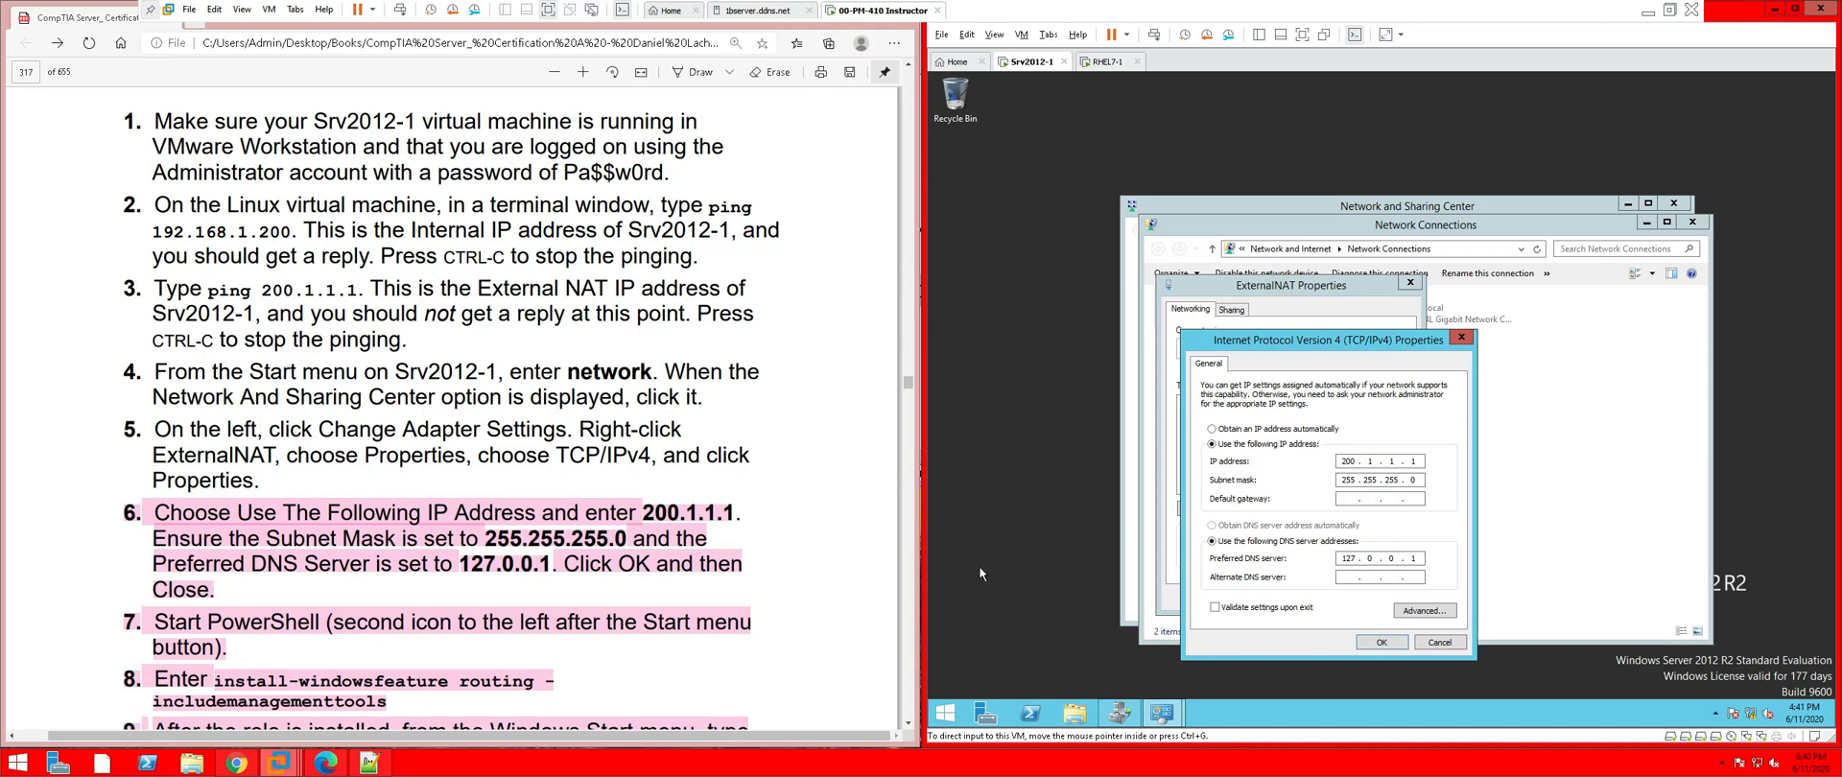
{"action": "left_click", "coordinate": [1381, 643]}
Close the ExternalNAT properties, Network Connections and Network and Sharing Center windows
{"action": "left_click", "coordinate": [1341, 601]}
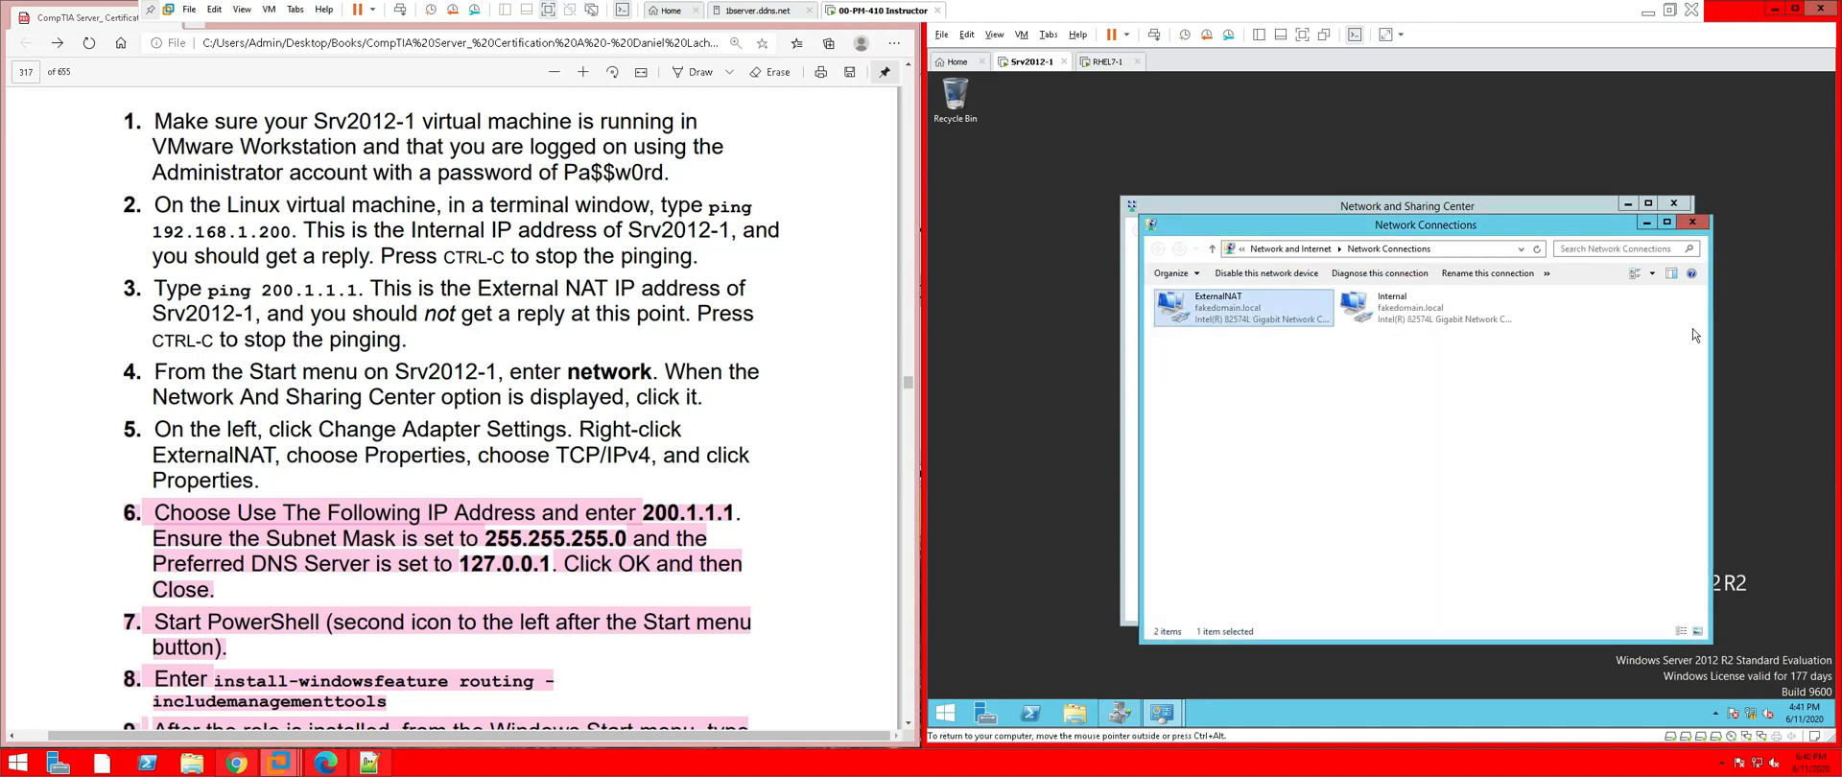
{"action": "left_click", "coordinate": [1691, 222]}
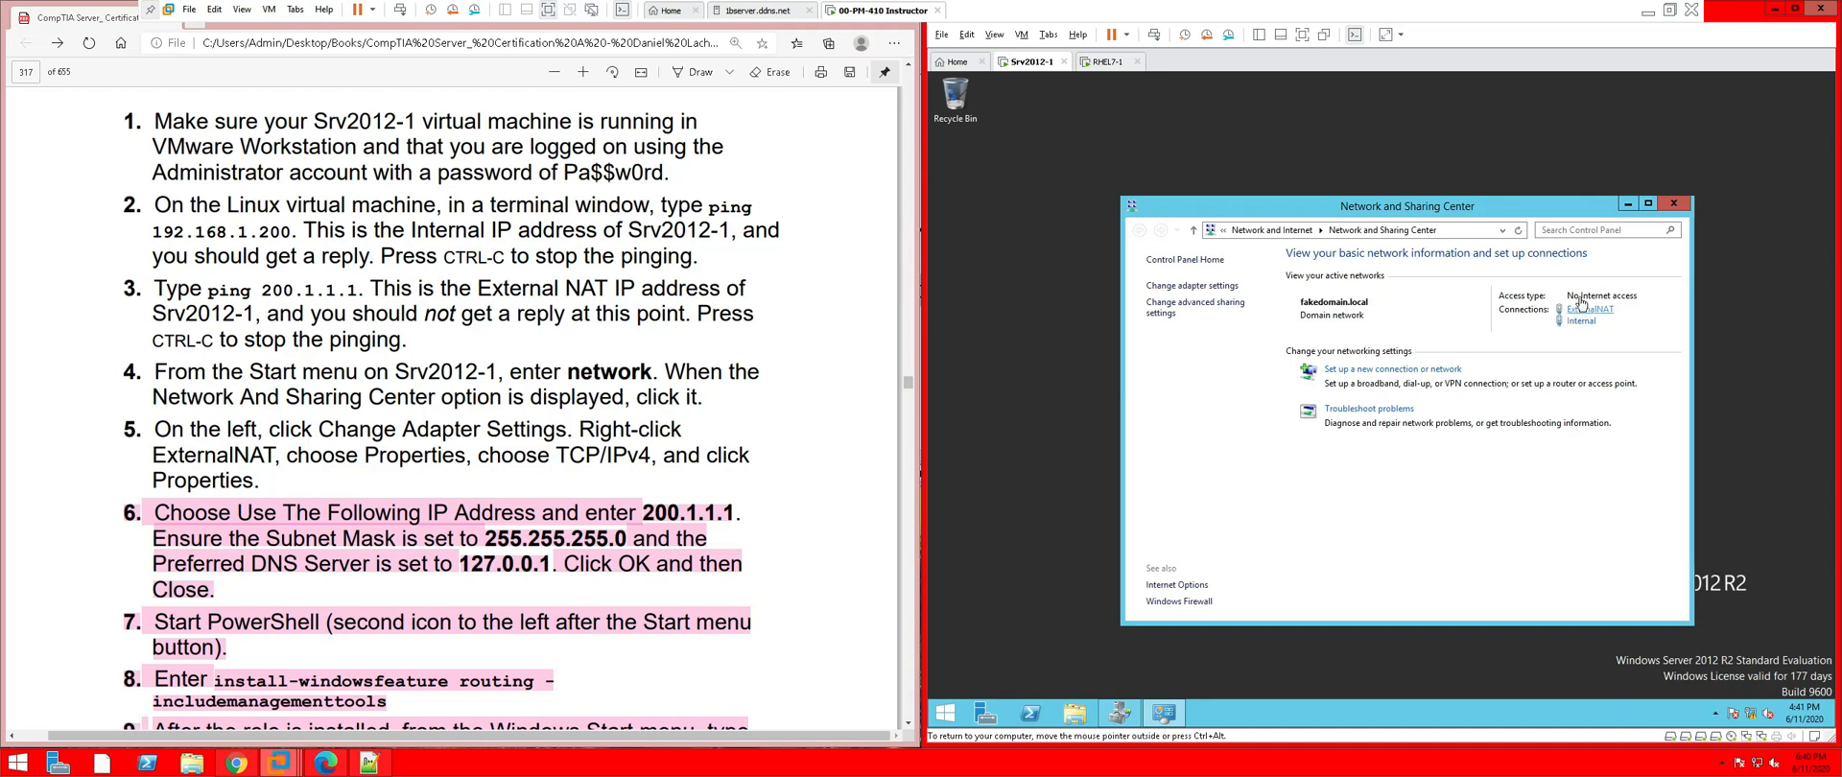
{"action": "left_click", "coordinate": [1674, 206]}
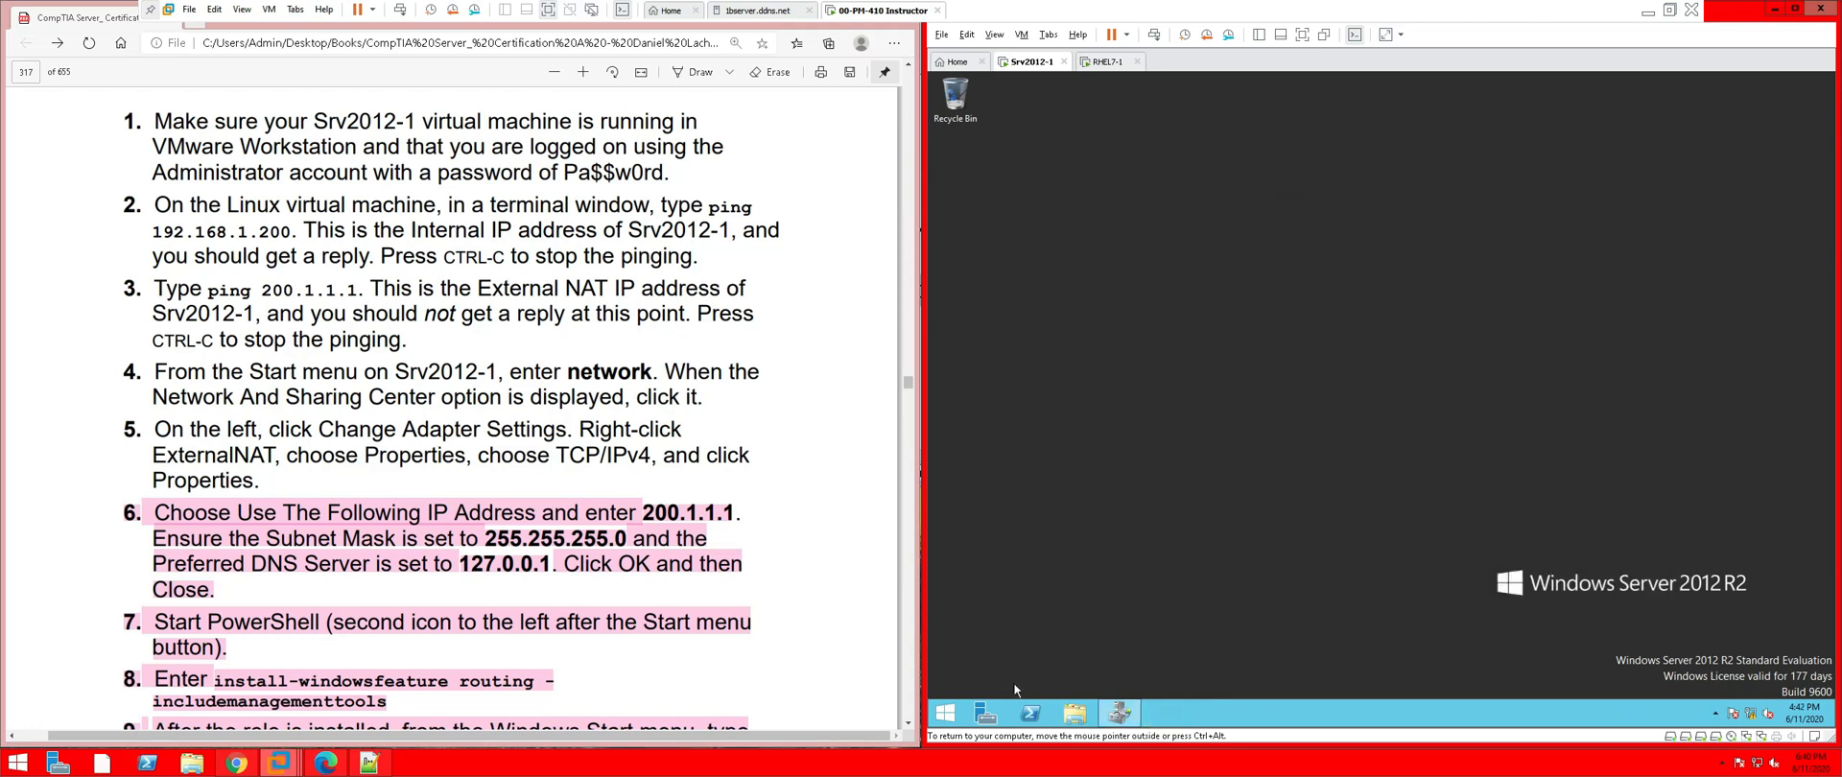
Restart Srv2012-1 from the Start-button menu, confirming the shutdown reason
{"action": "right_click", "coordinate": [945, 713]}
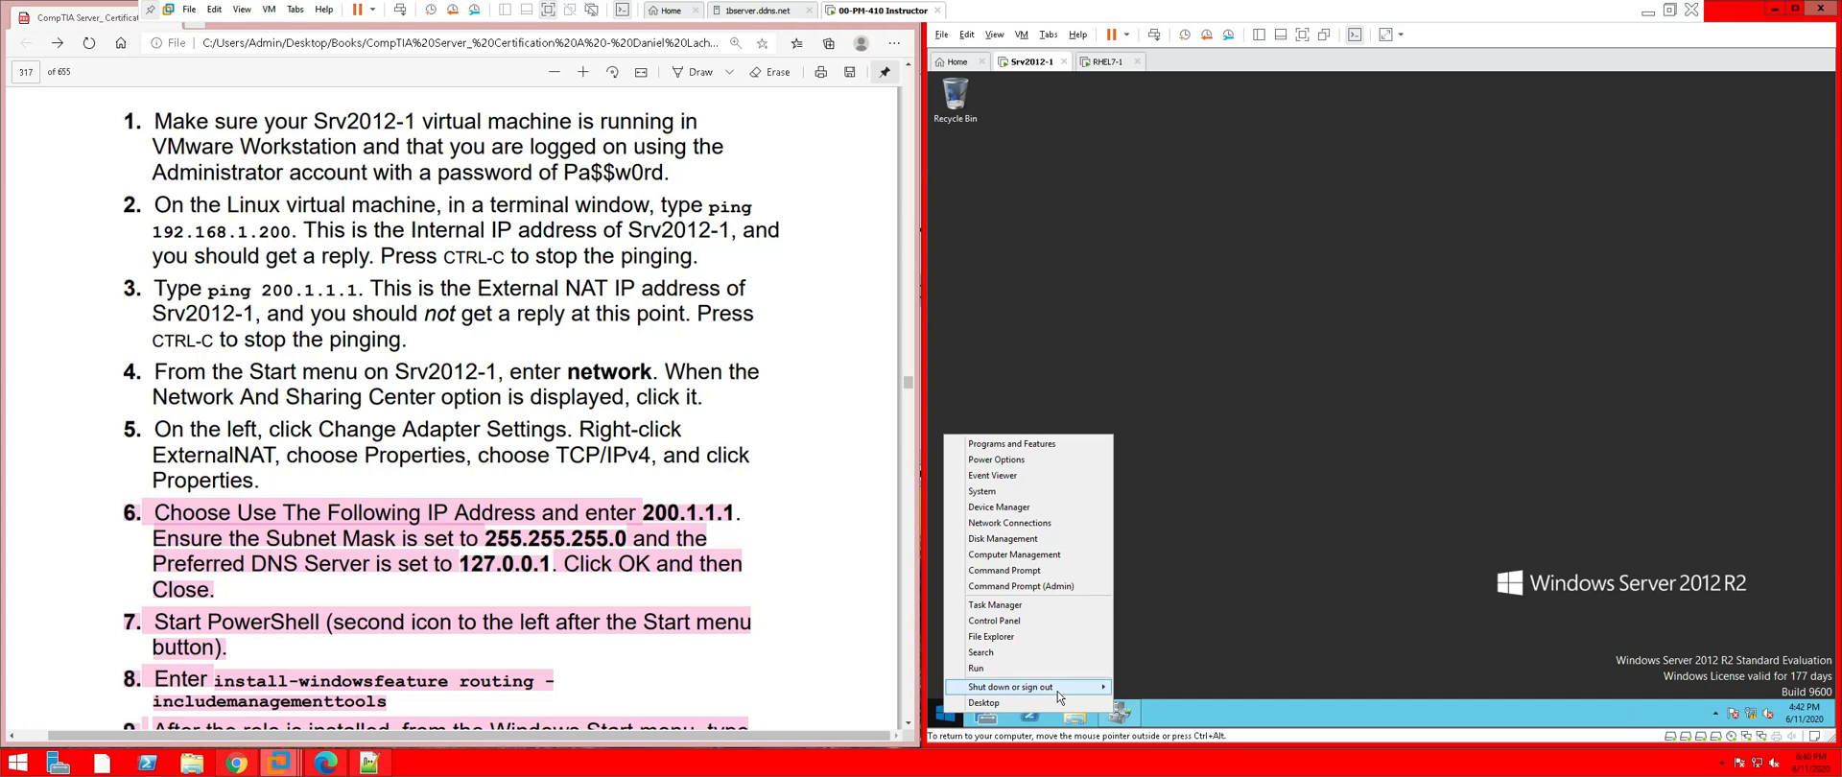
{"action": "left_click", "coordinate": [1165, 687]}
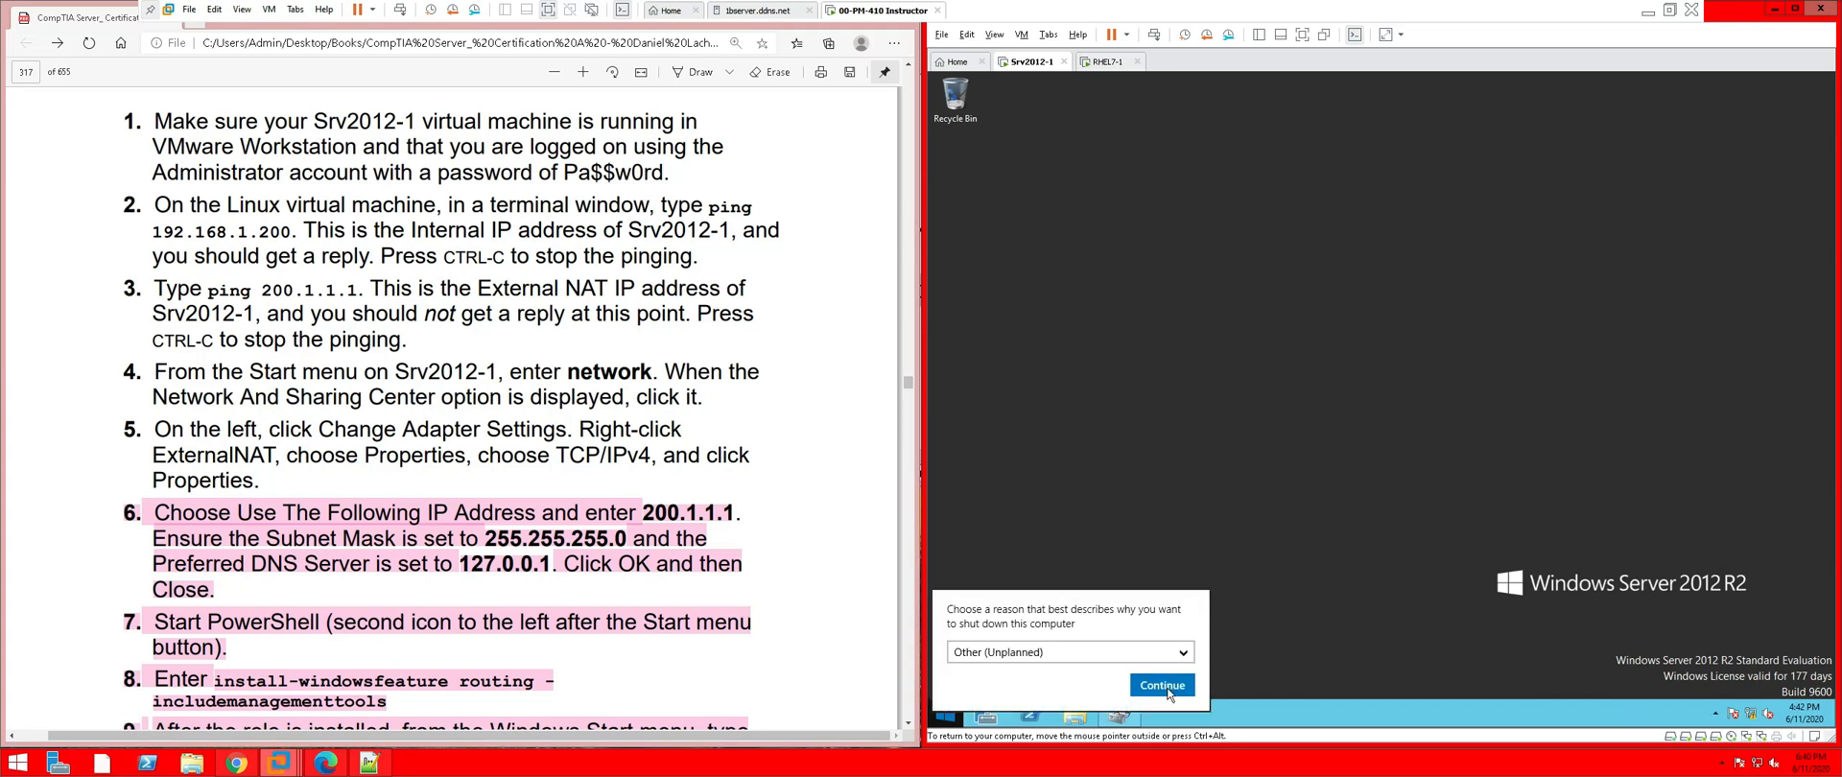
{"action": "left_click", "coordinate": [1168, 691]}
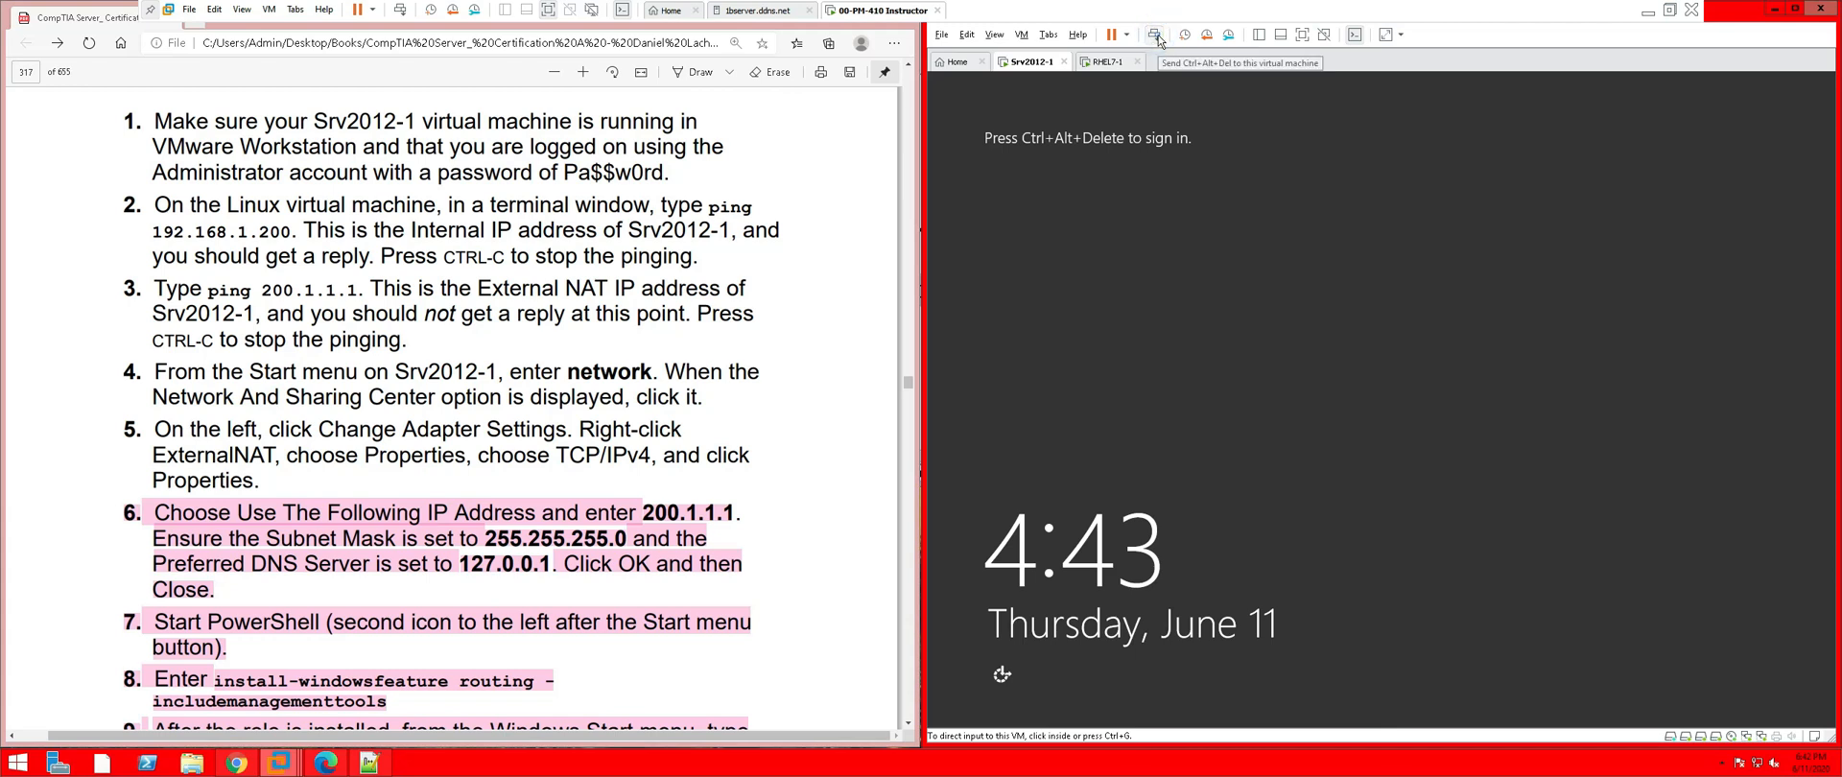
Sign in to Srv2012-1 as the domain Administrator using the administrator password
{"action": "left_click", "coordinate": [1156, 37]}
{"action": "left_click", "coordinate": [1404, 306]}
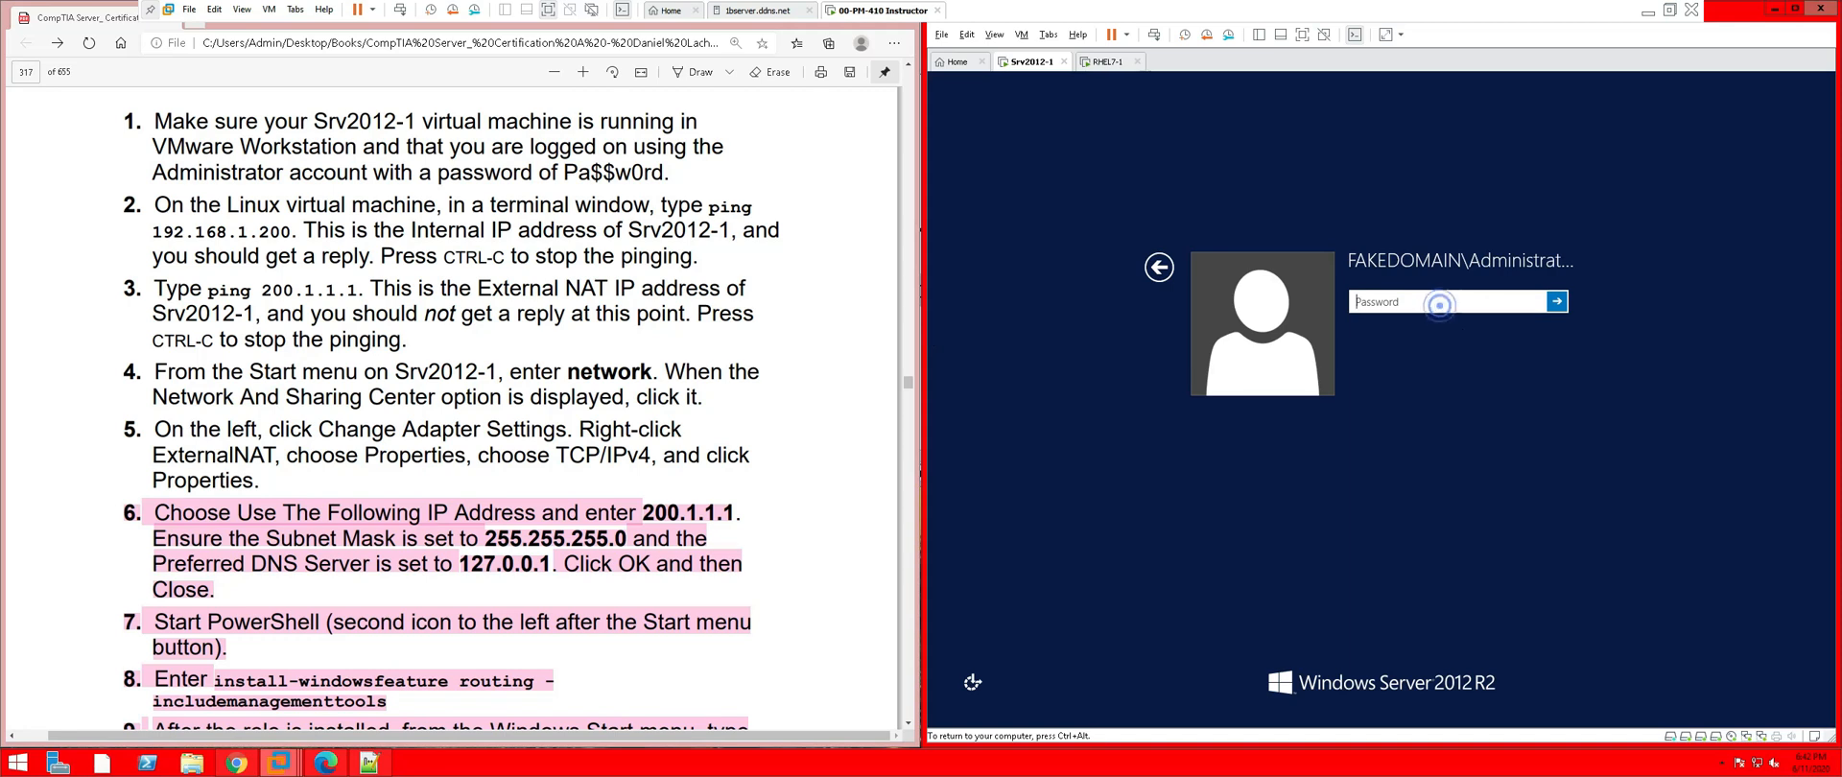
{"action": "type", "text": "Pa$$w0rd"}
{"action": "key", "text": "Return"}
{"action": "key", "text": "Return"}
{"action": "type", "text": "Pa$$w0rd"}
{"action": "key", "text": "Return"}
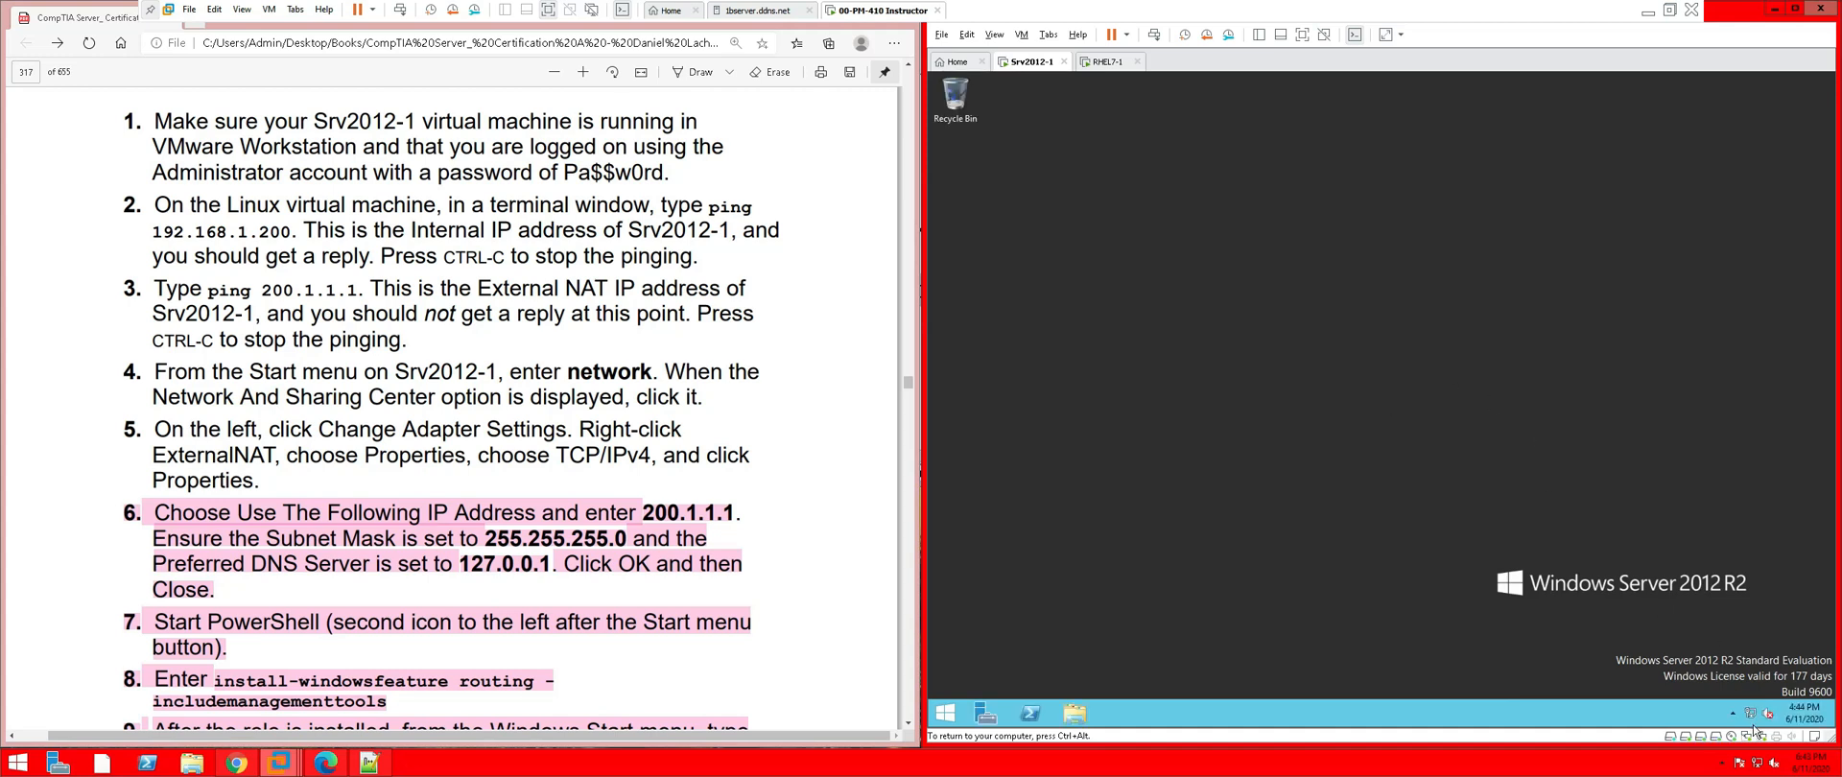
{"action": "mouse_move", "coordinate": [1746, 718]}
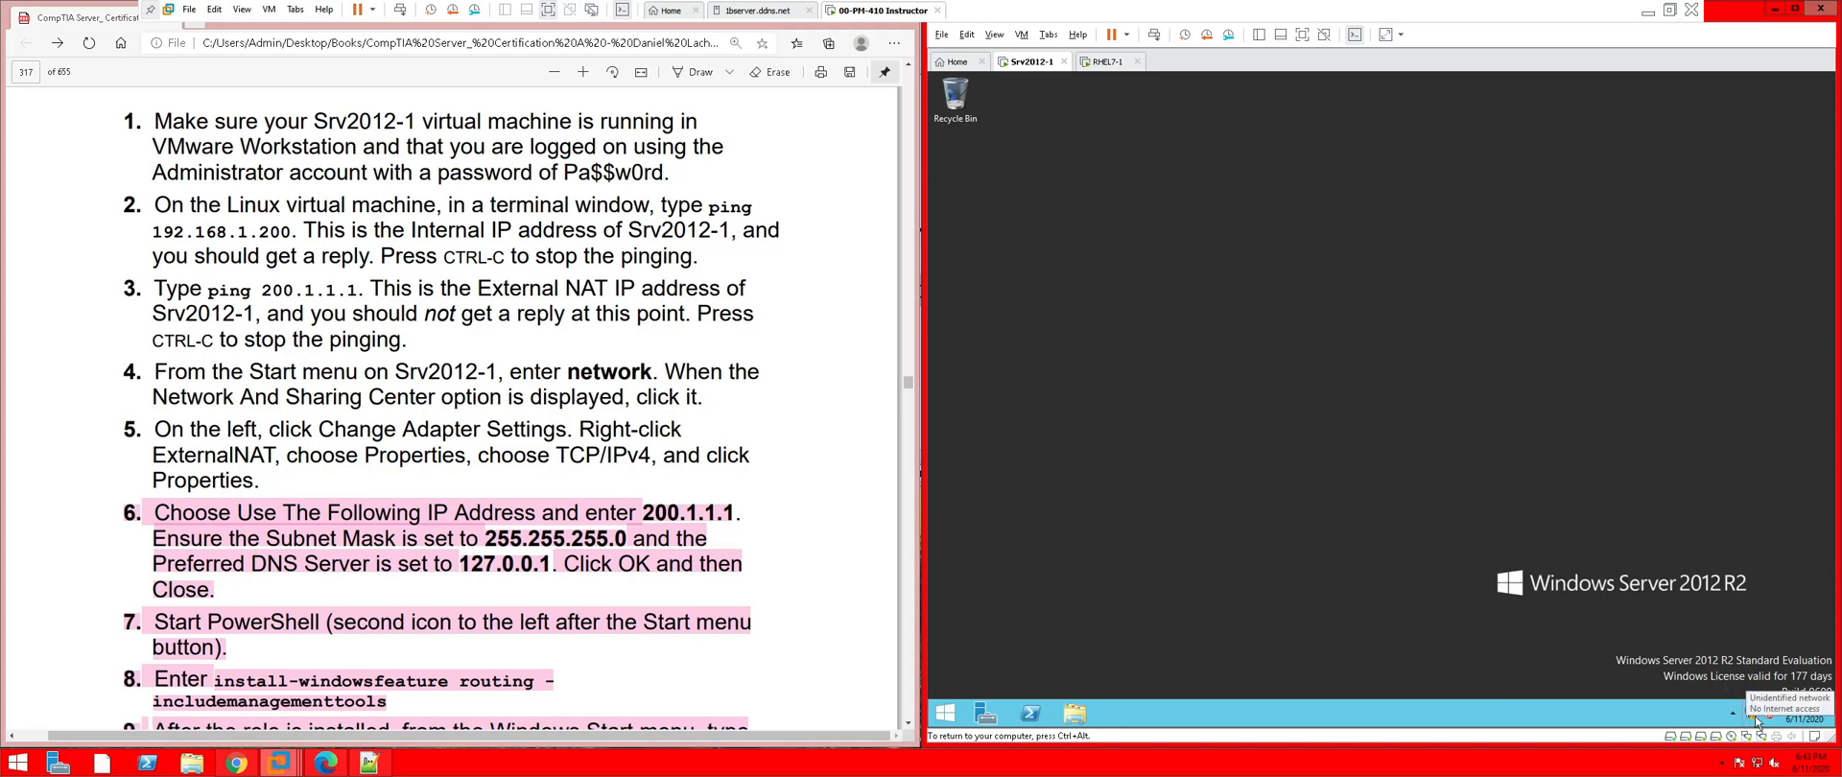
On RHEL7-1, rerun ping 200.1.1.1, which still reports Network is unreachable
{"action": "left_click", "coordinate": [1112, 62]}
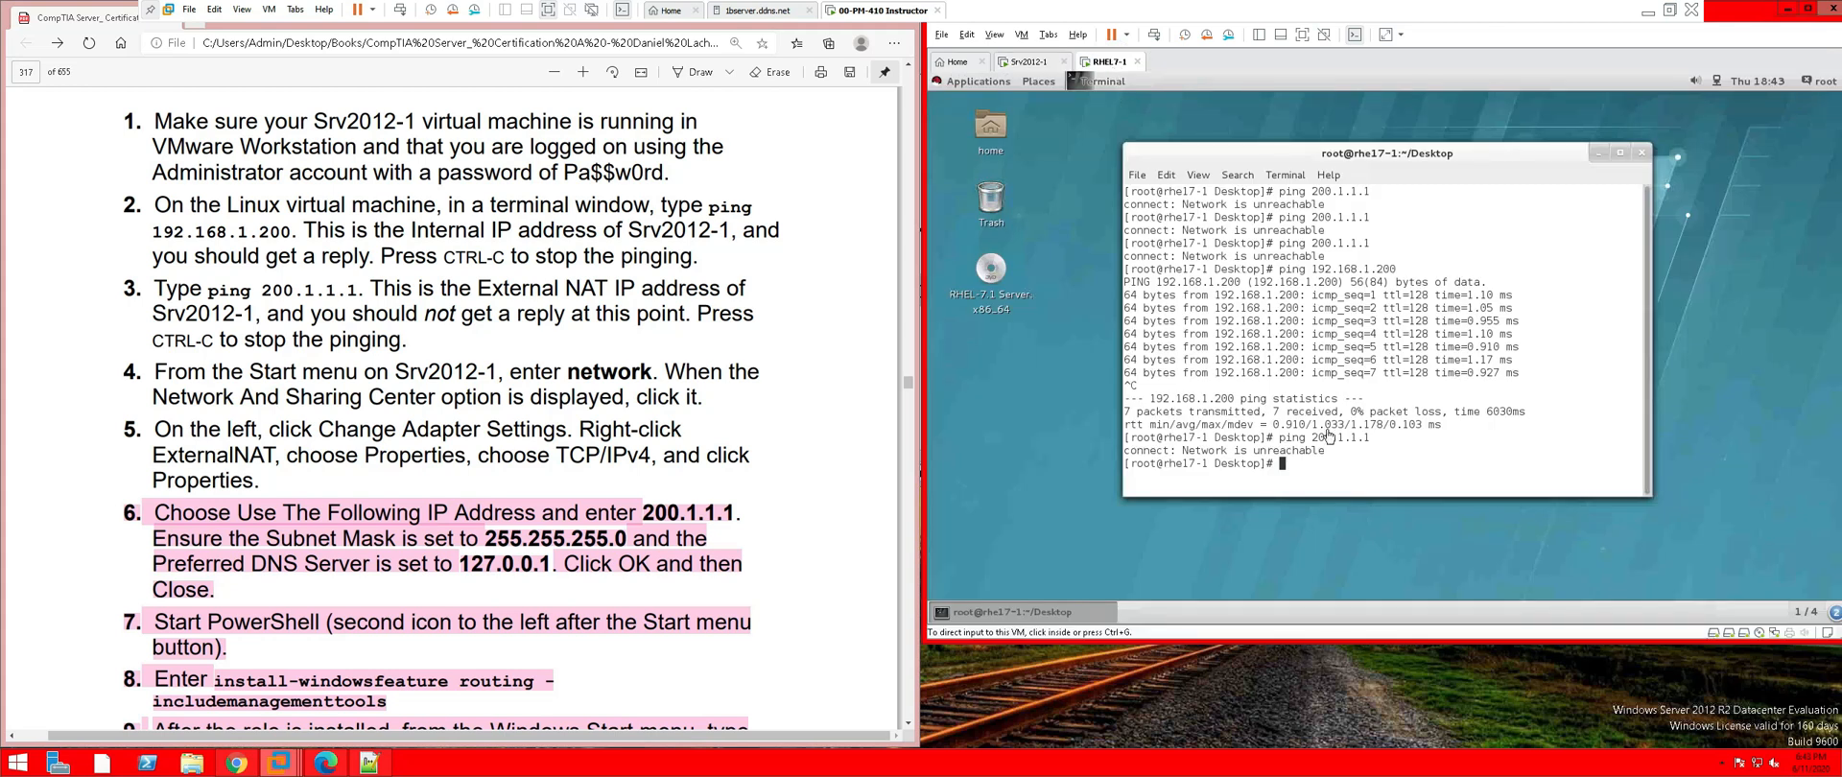
{"action": "left_click", "coordinate": [1318, 470]}
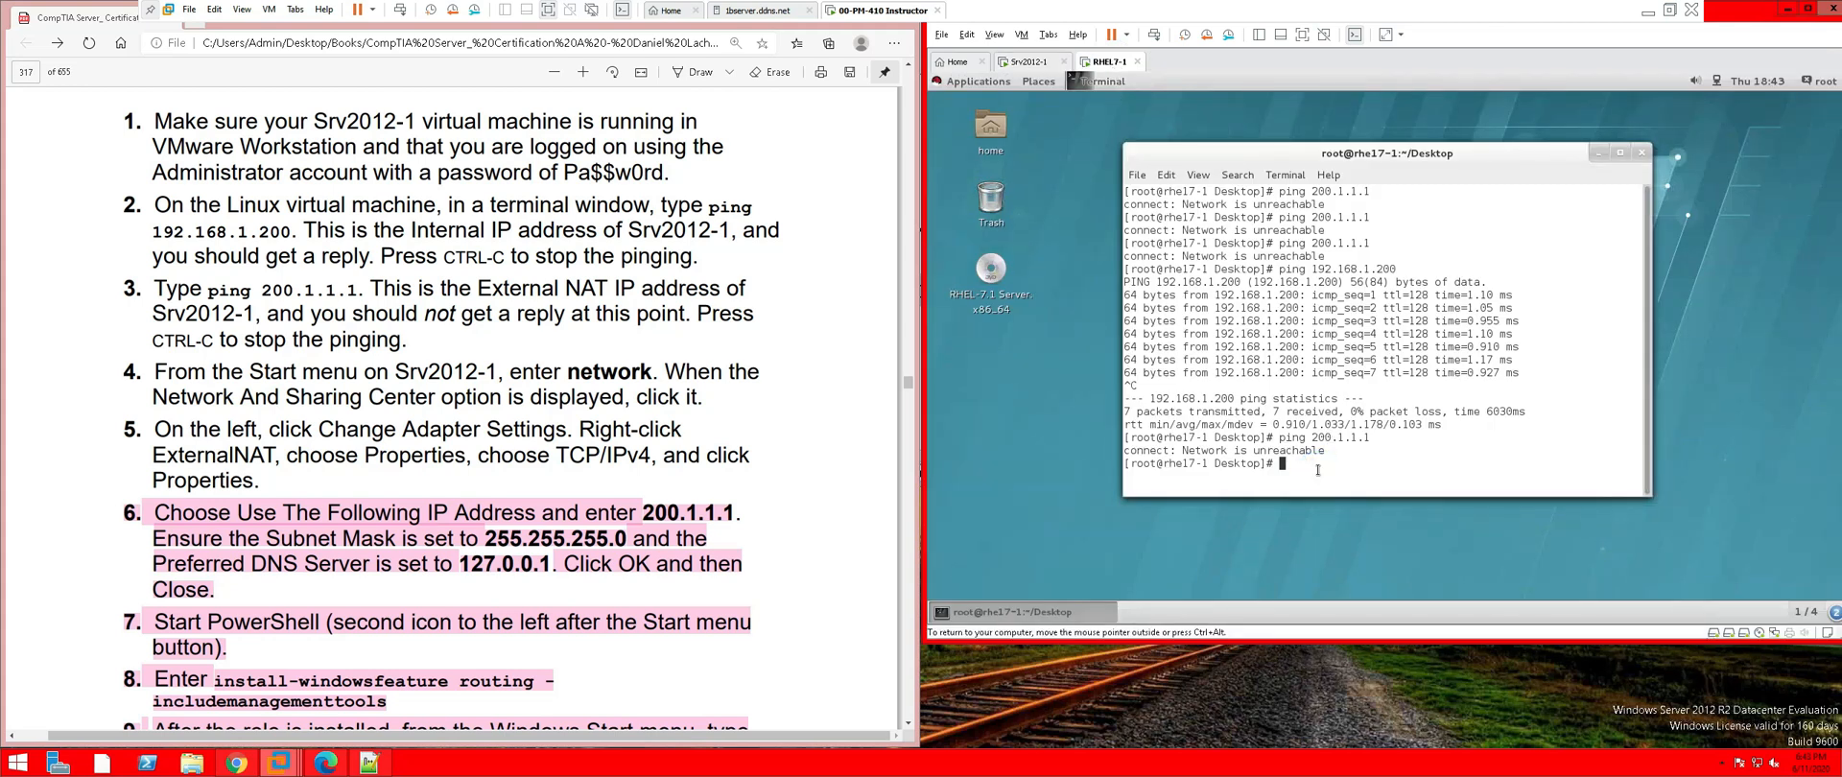
{"action": "key", "text": "Up"}
{"action": "key", "text": "Return"}
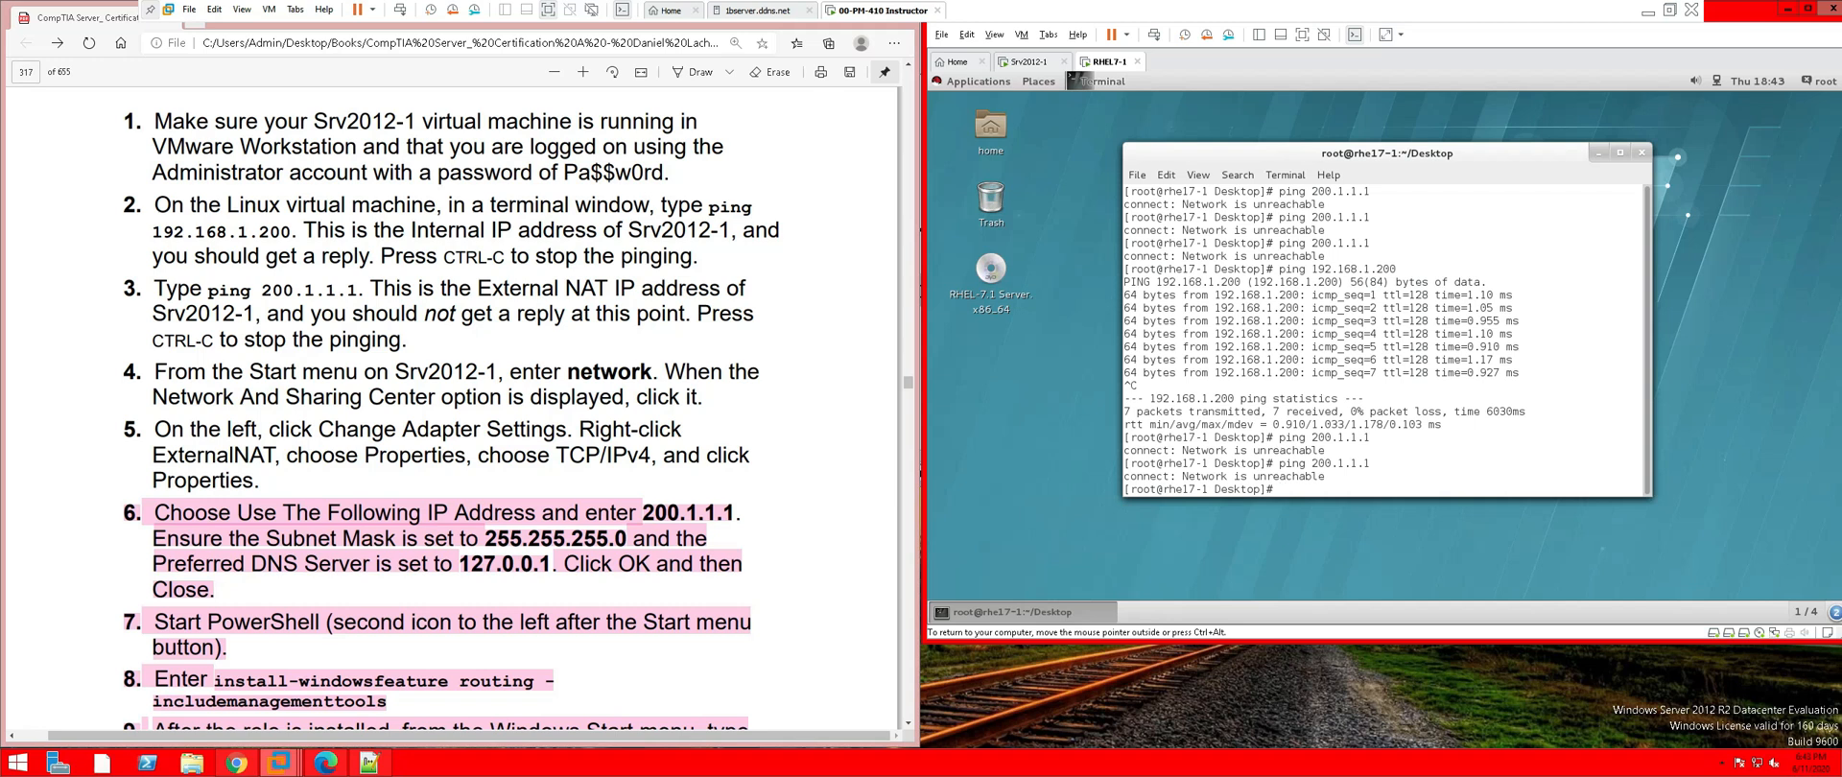
{"action": "key", "text": "ctrl+alt"}
{"action": "scroll", "coordinate": [462, 619], "scroll_direction": "down", "scroll_amount": 3}
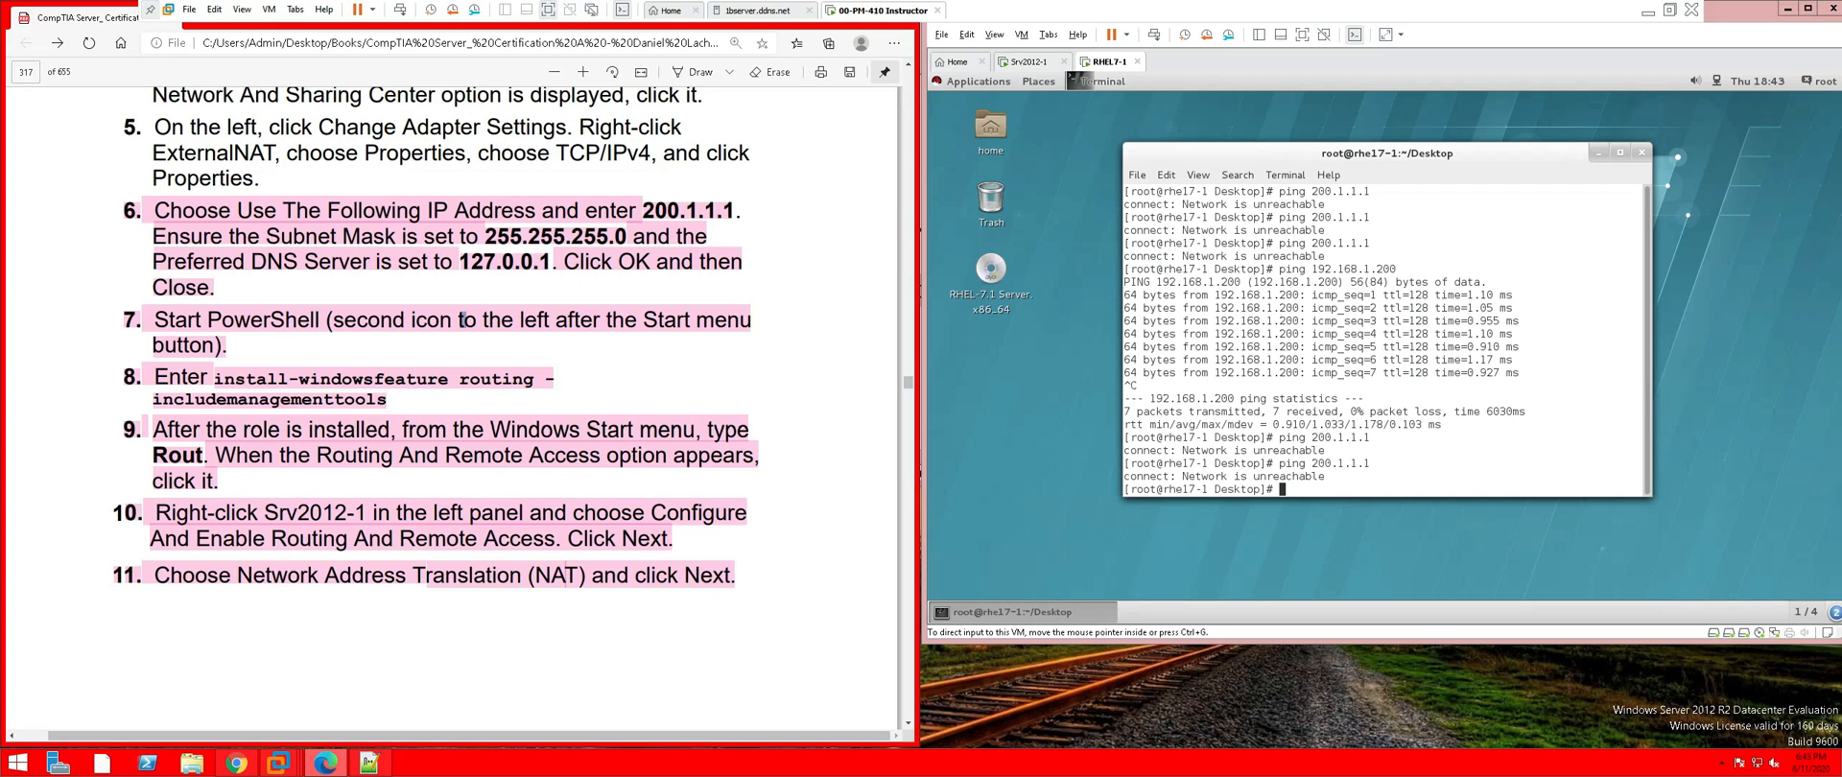
{"action": "scroll", "coordinate": [461, 320], "scroll_direction": "down", "scroll_amount": 4}
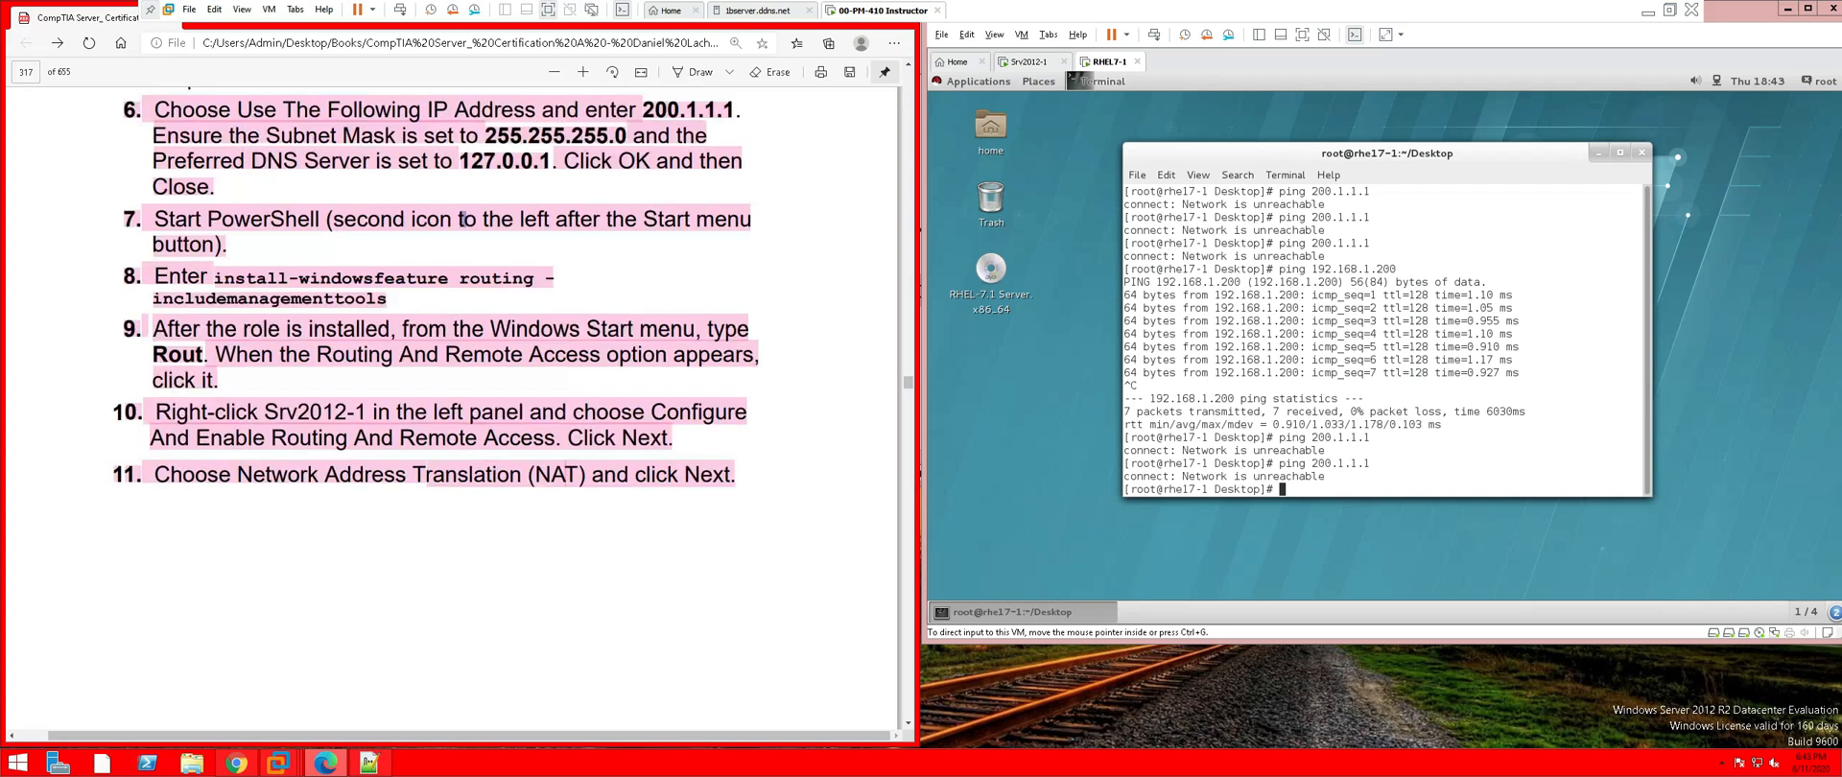
{"action": "scroll", "coordinate": [372, 633], "scroll_direction": "down", "scroll_amount": 2}
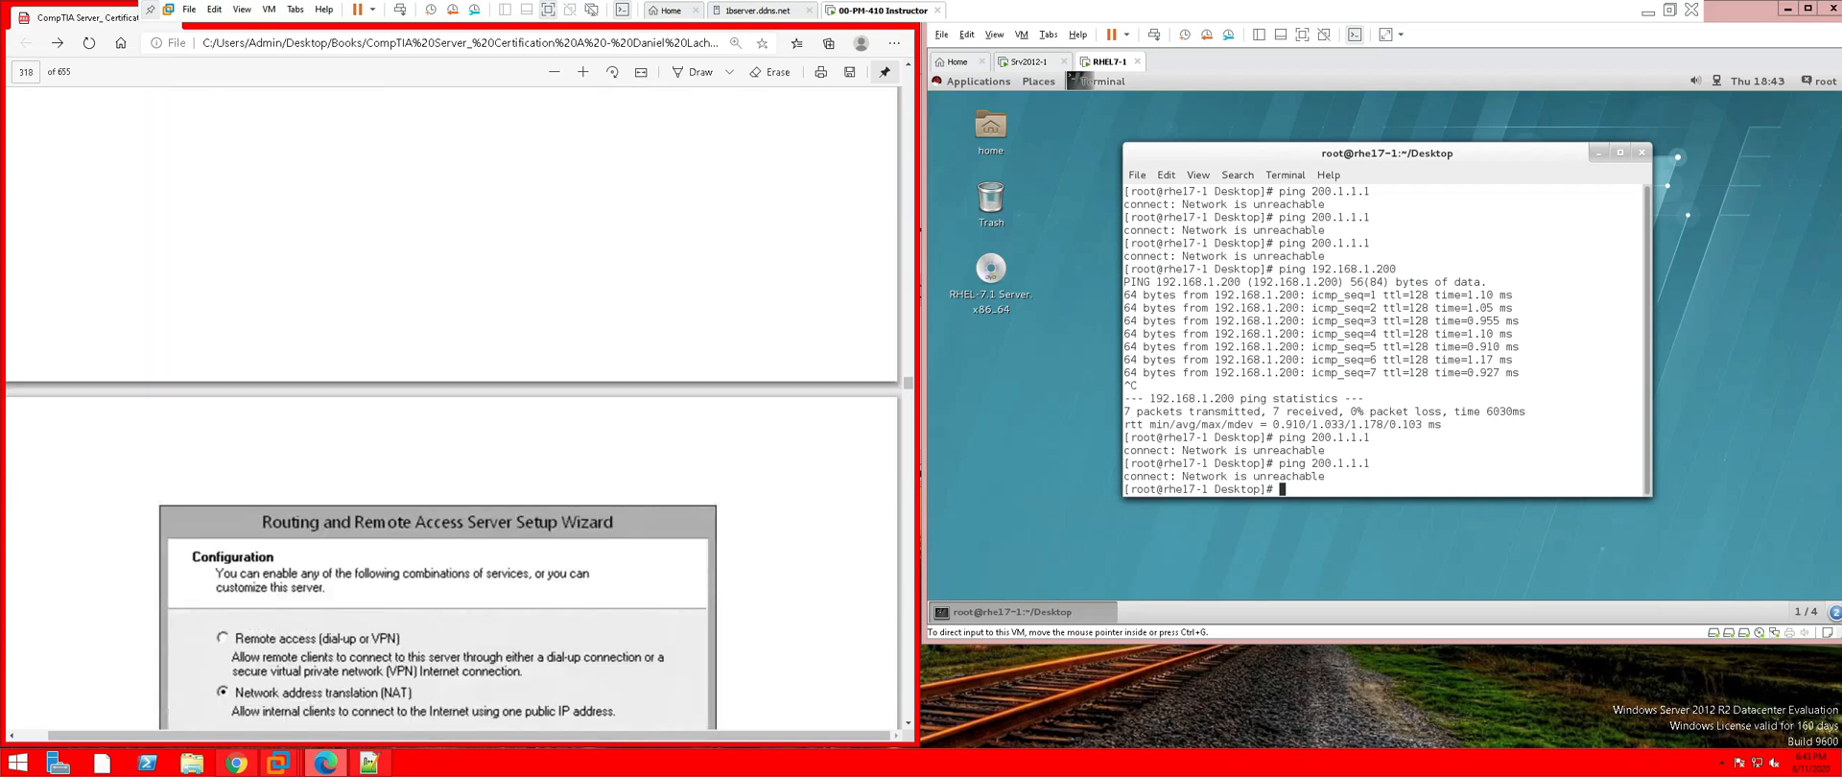
{"action": "scroll", "coordinate": [505, 618], "scroll_direction": "down", "scroll_amount": 1}
{"action": "scroll", "coordinate": [506, 619], "scroll_direction": "down", "scroll_amount": 3}
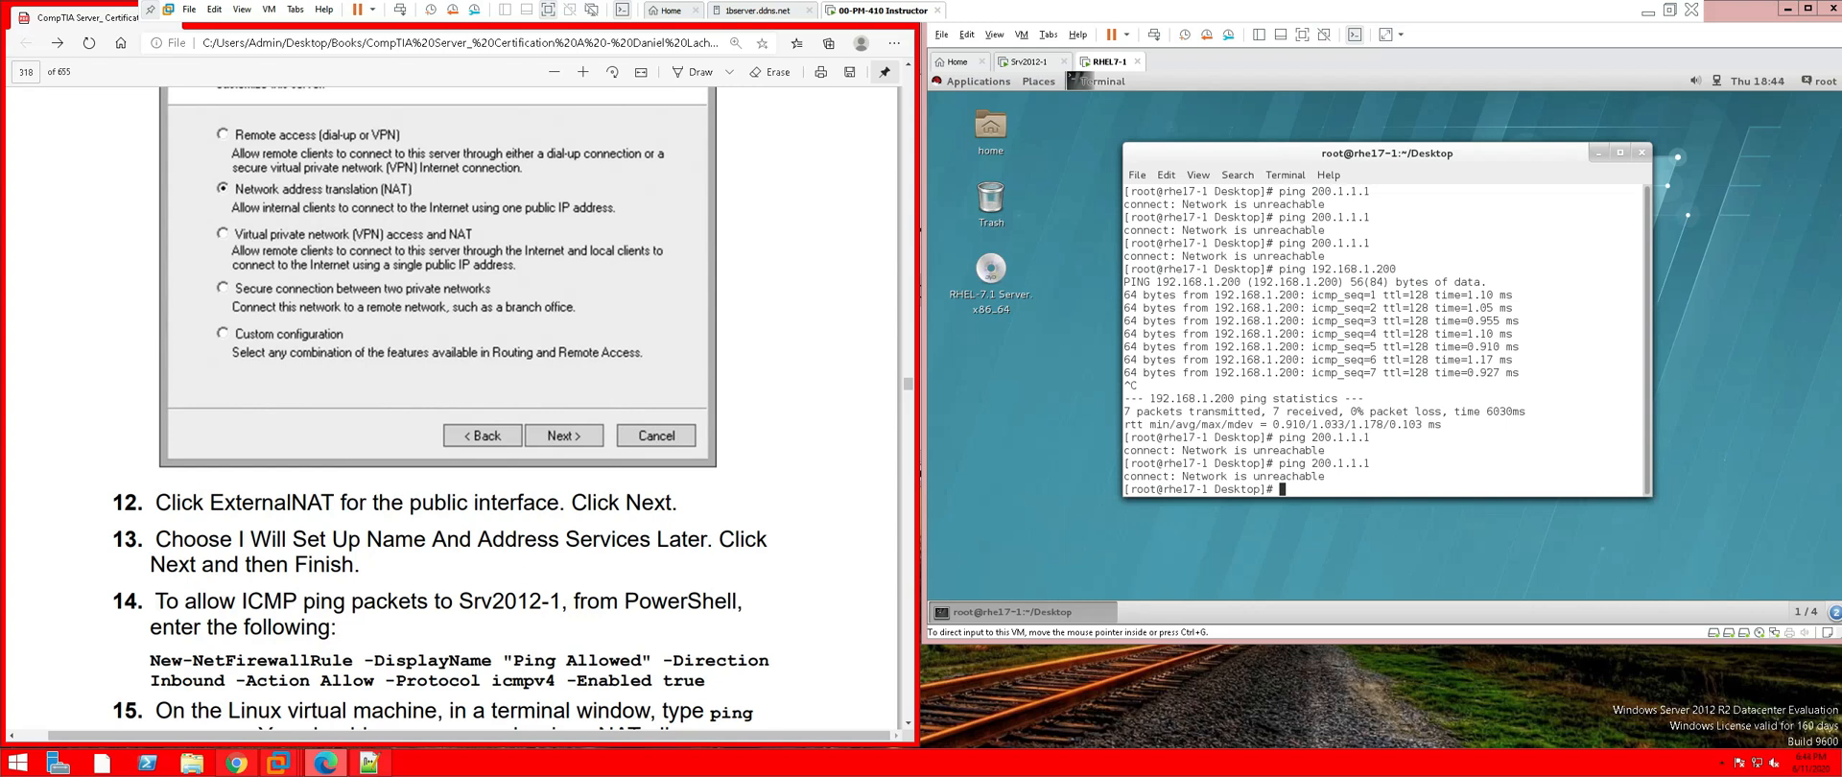
{"action": "scroll", "coordinate": [451, 403], "scroll_direction": "down", "scroll_amount": 1}
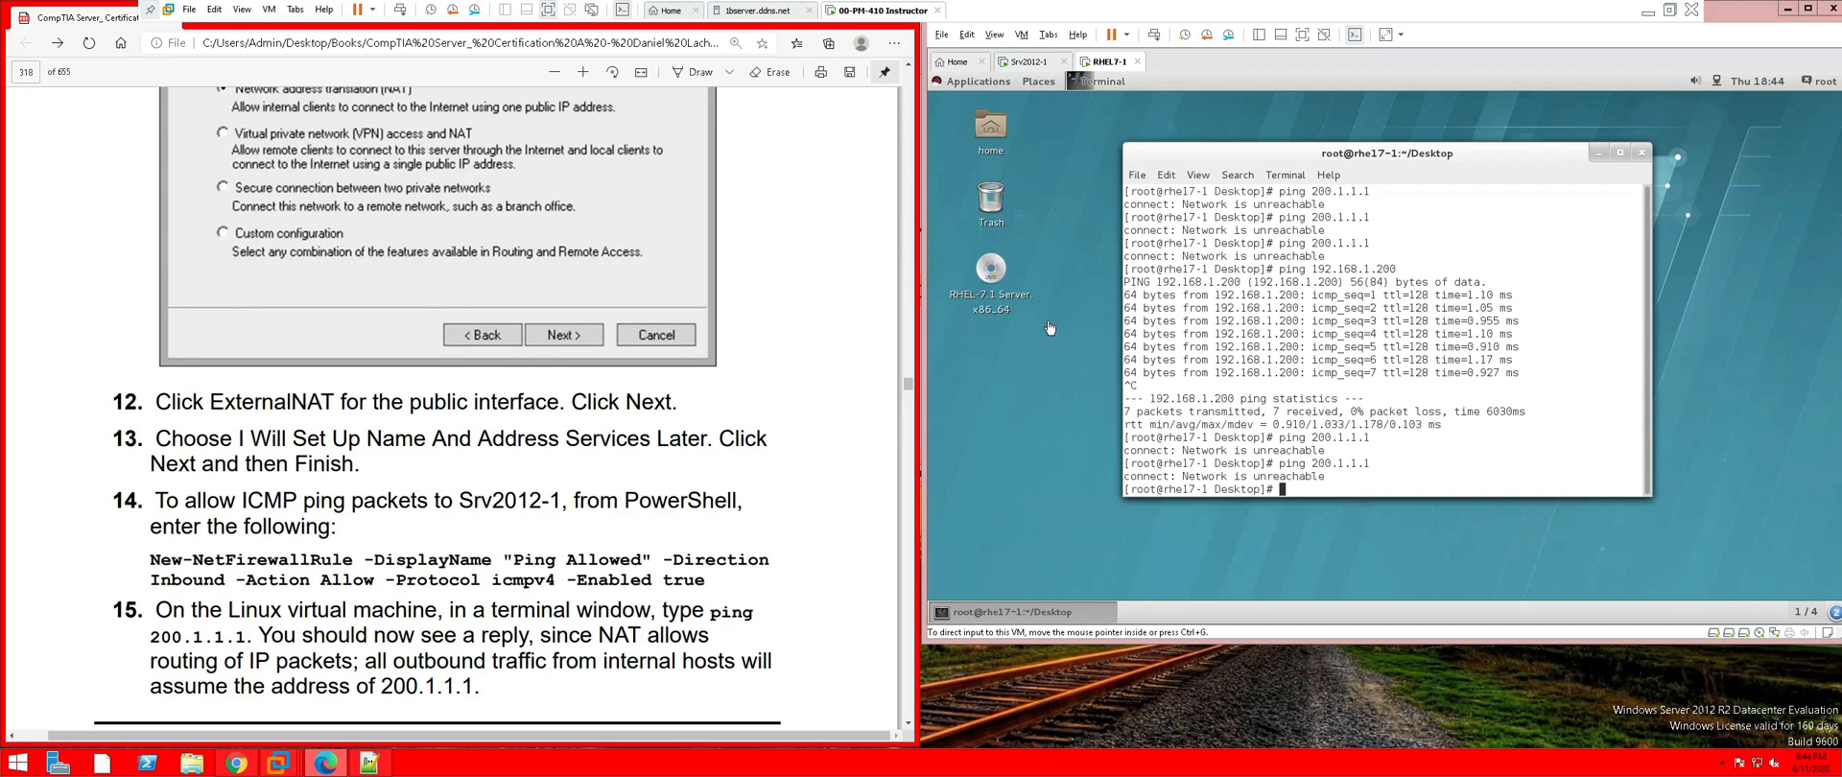
Open PowerShell on Srv2012-1 and start a New-NetFirewallRule command
{"action": "left_click", "coordinate": [1025, 63]}
{"action": "left_click", "coordinate": [1027, 714]}
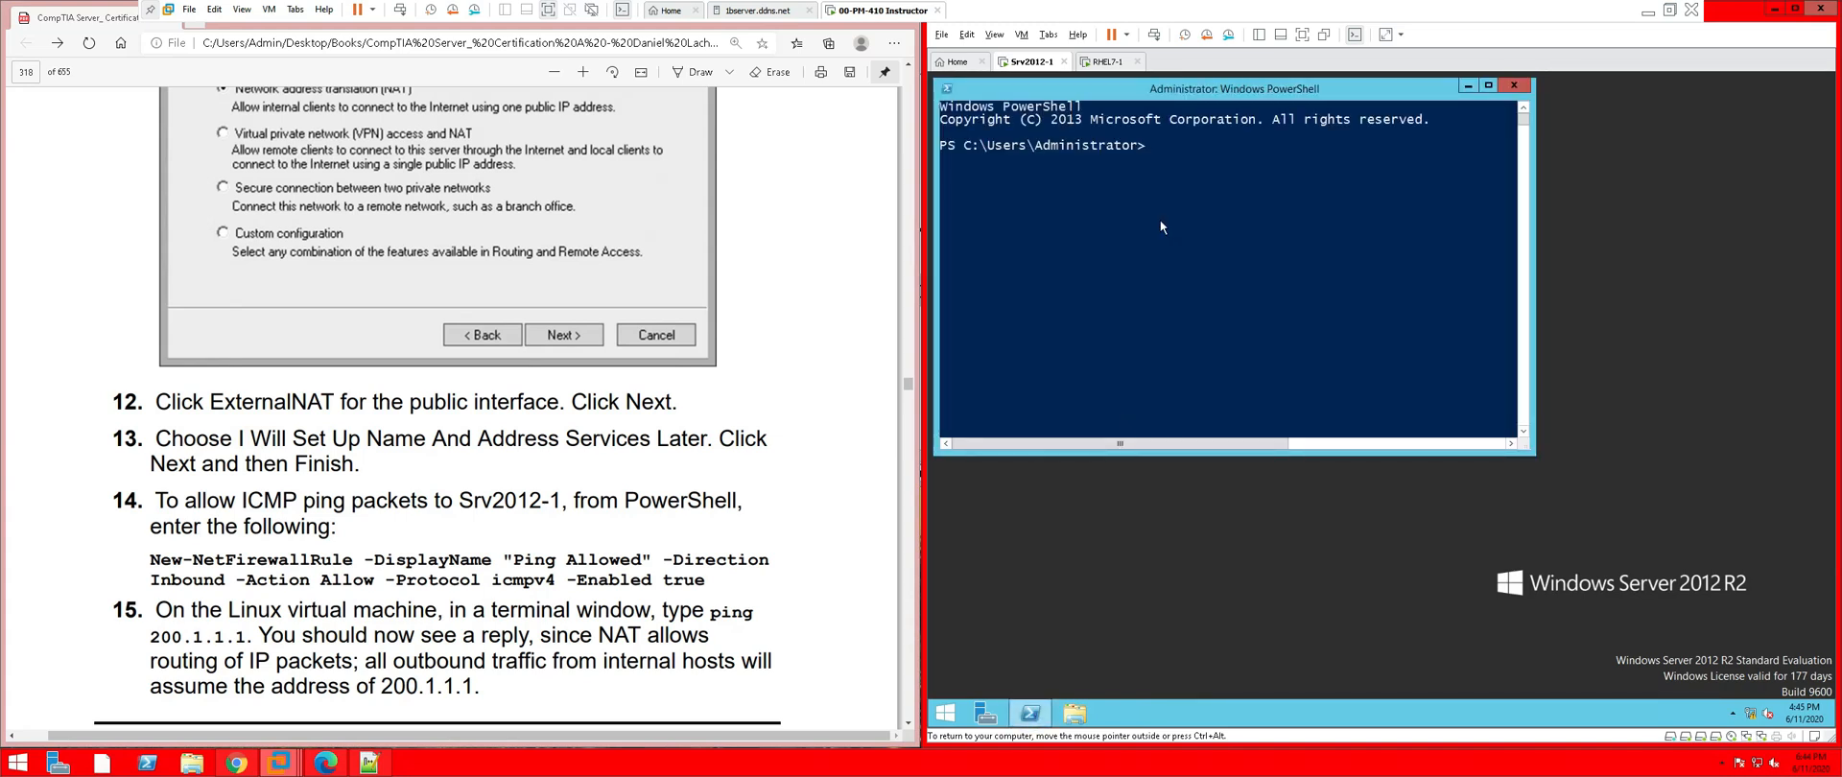
{"action": "type", "text": "New-Net"}
{"action": "key", "text": "Tab"}
{"action": "key", "text": "Tab"}
{"action": "key", "text": "Tab"}
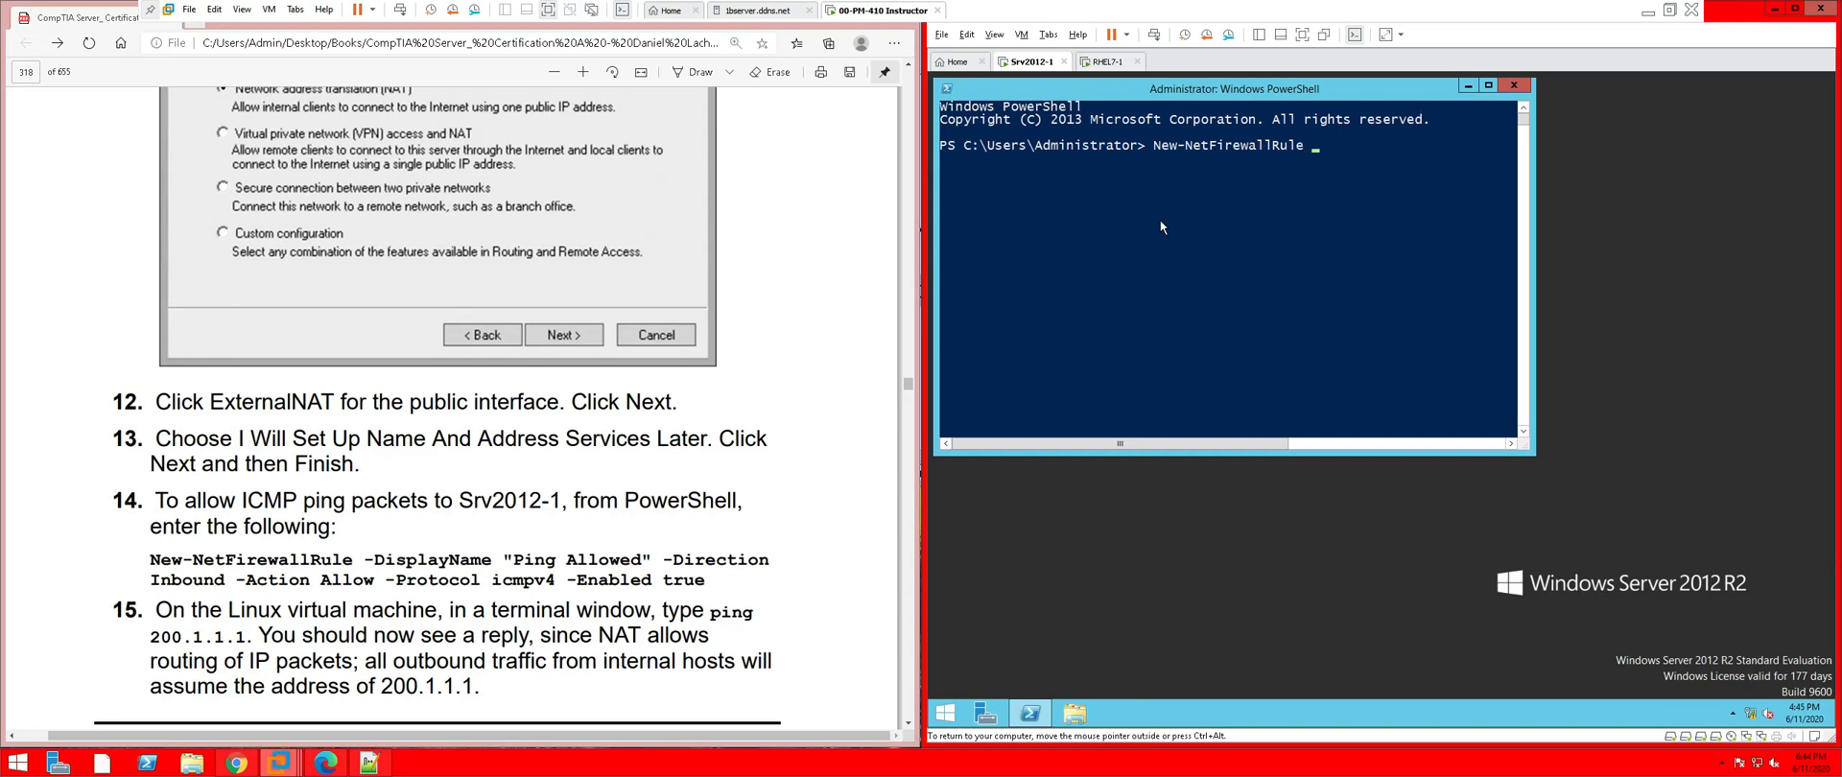
Add -DisplayName "Ping Allowed" -Direction Inbound -Action Allow to the firewall rule command
{"action": "type", "text": "-dis"}
{"action": "key", "text": "Tab"}
{"action": "type", "text": "\"Ping Allowed"}
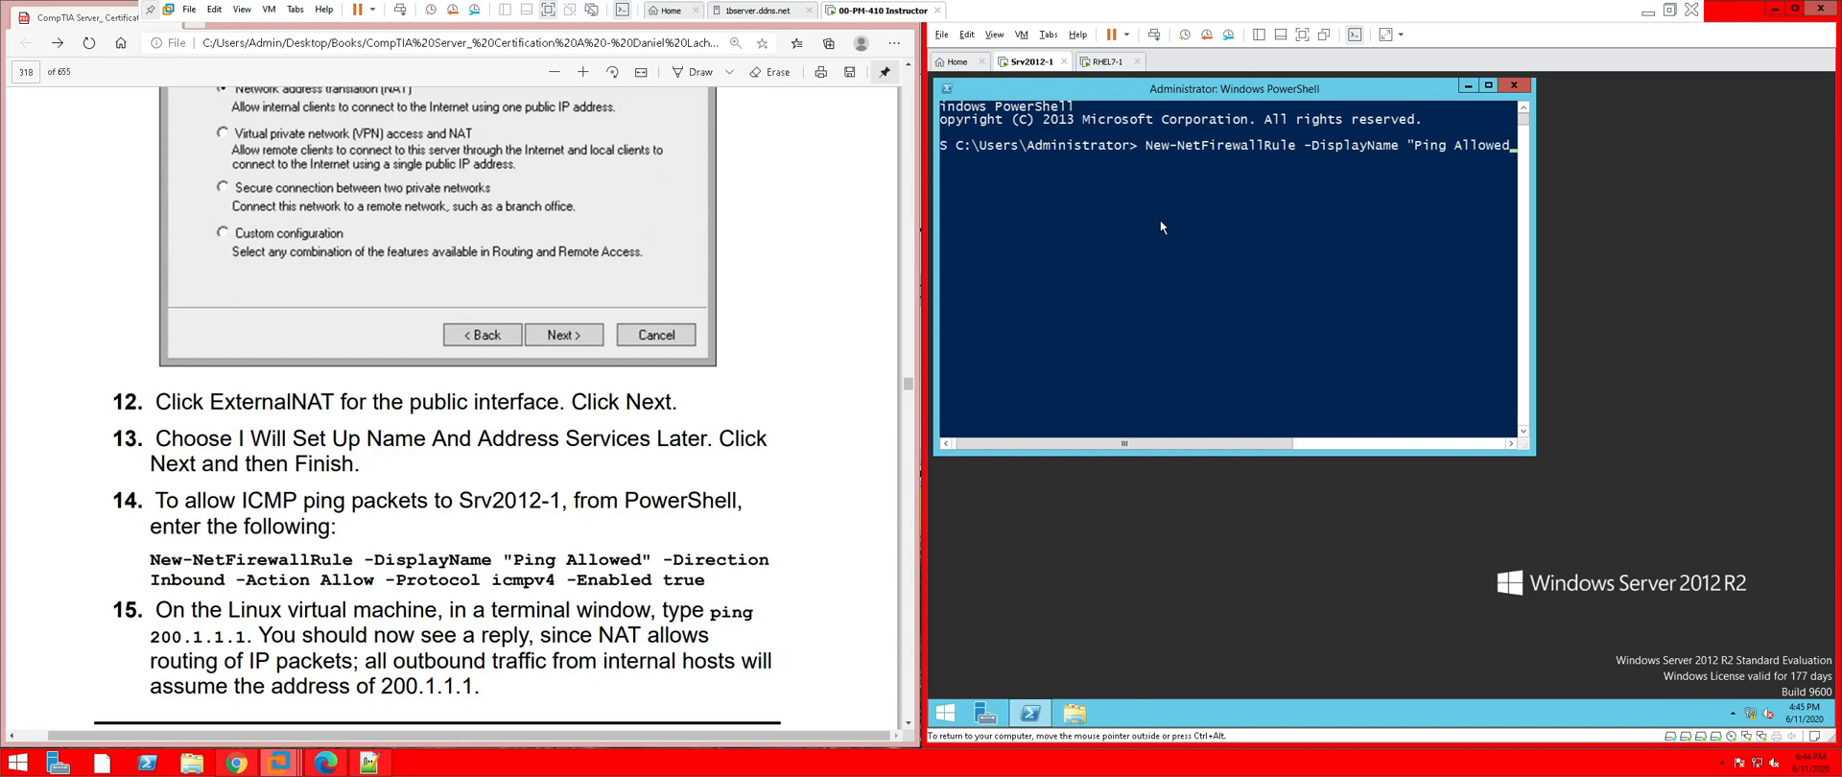
{"action": "type", "text": "\" "}
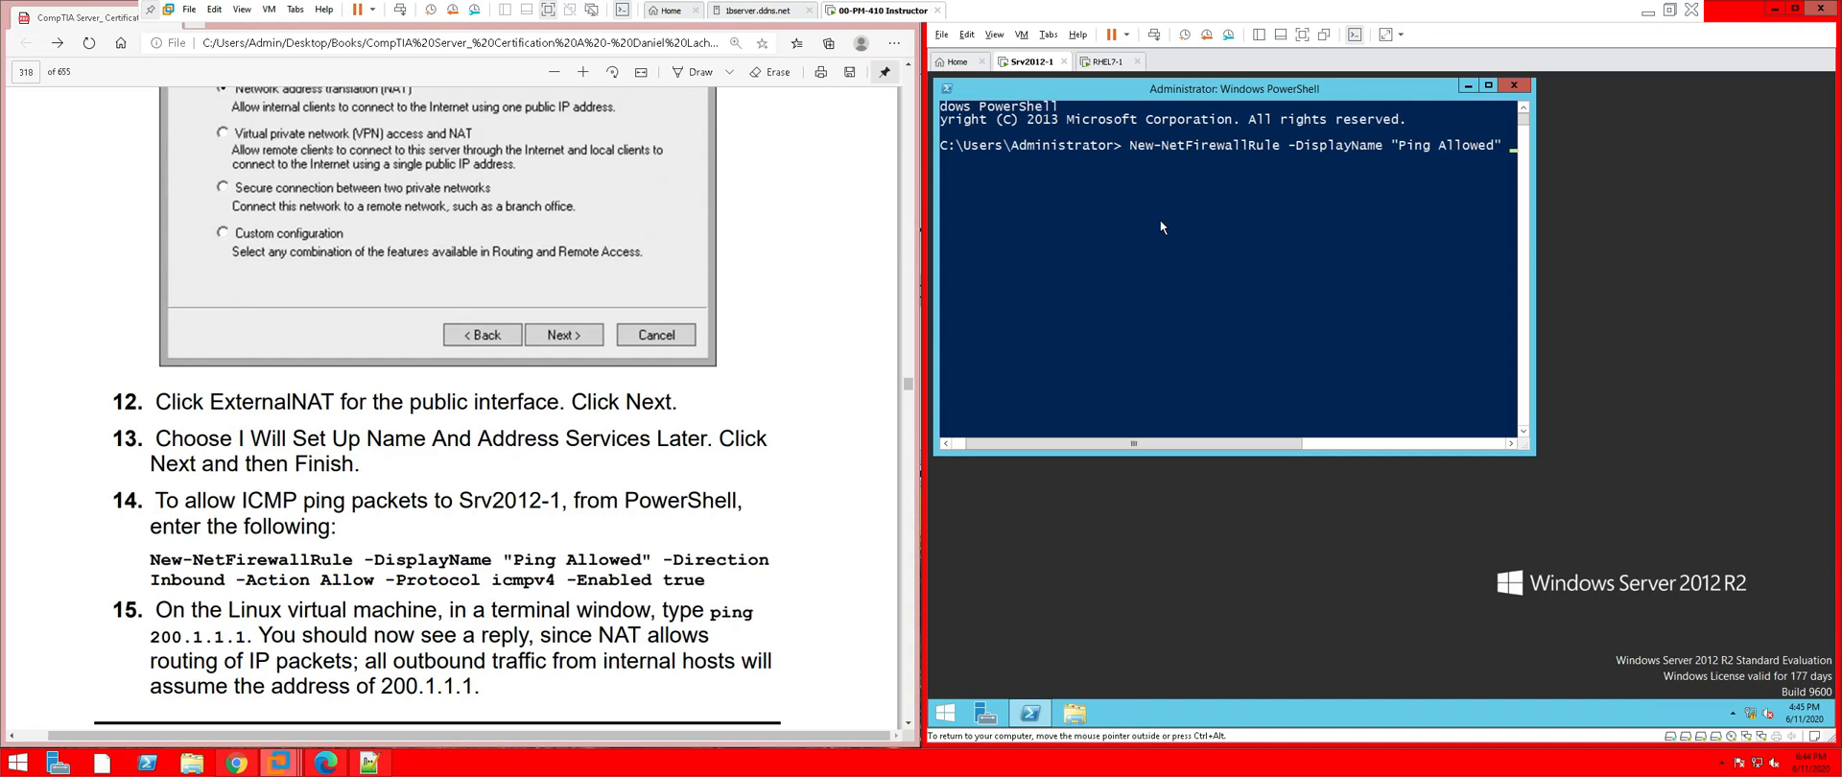
{"action": "type", "text": "-Dir"}
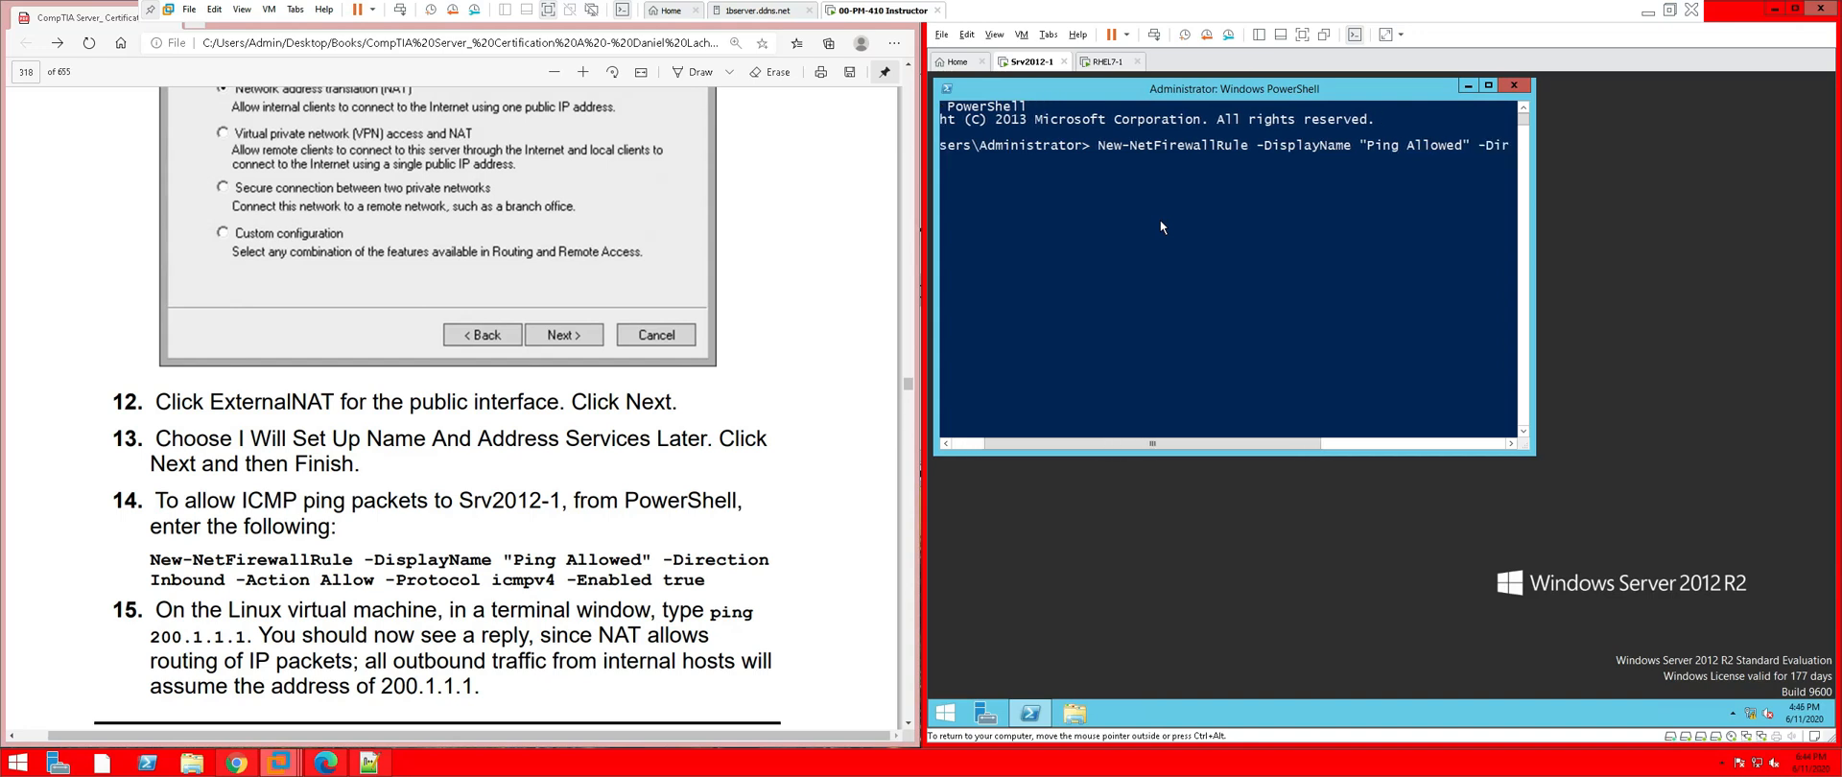
{"action": "type", "text": "ection "}
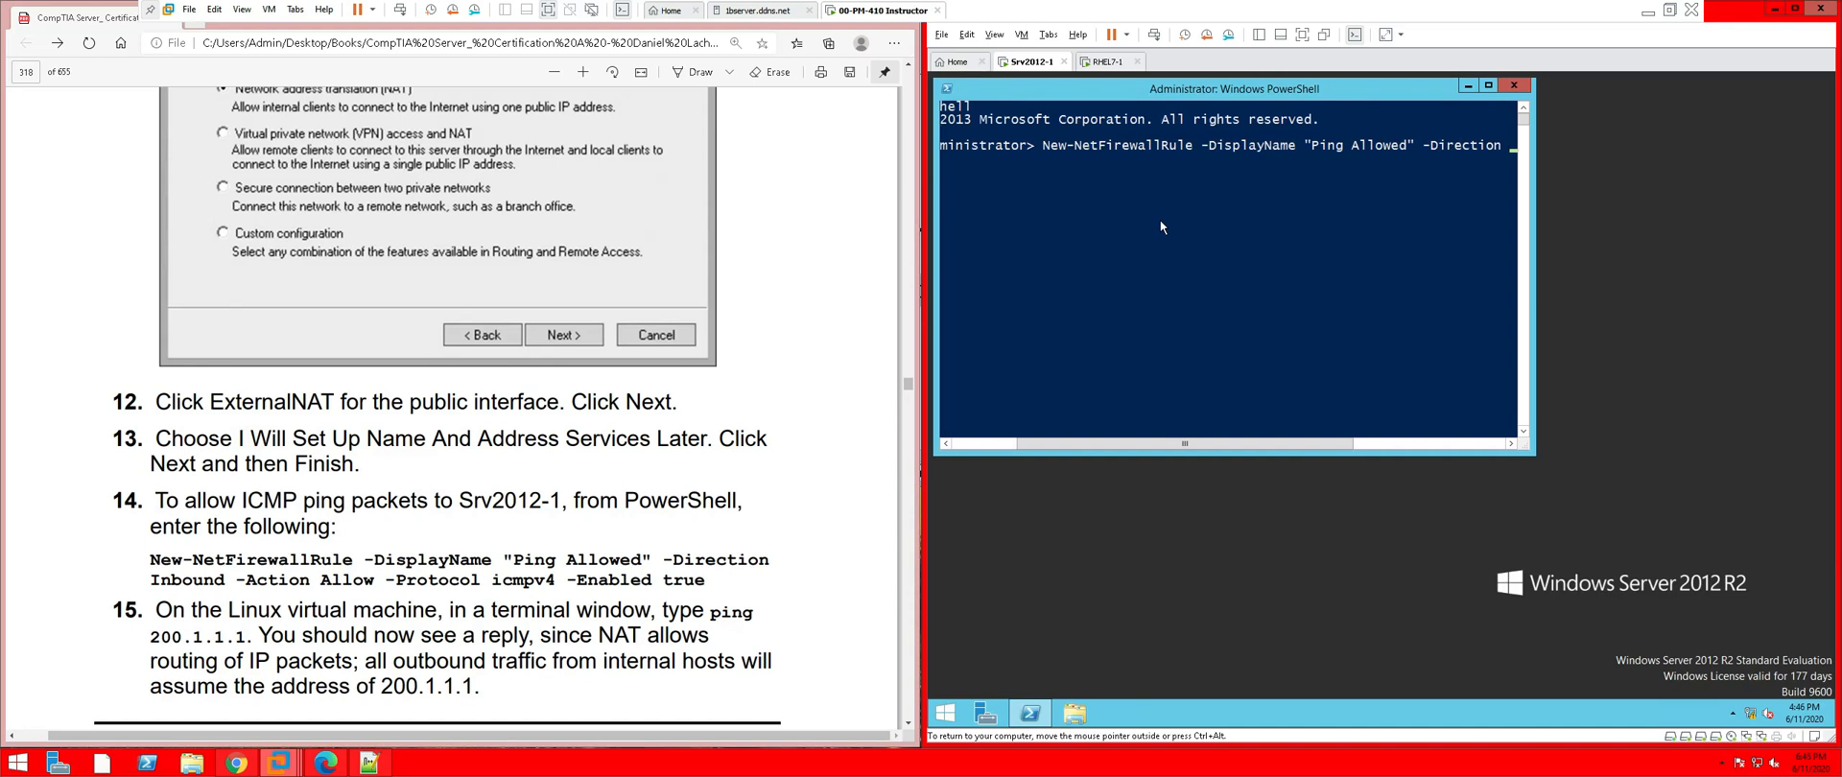
{"action": "type", "text": "I"}
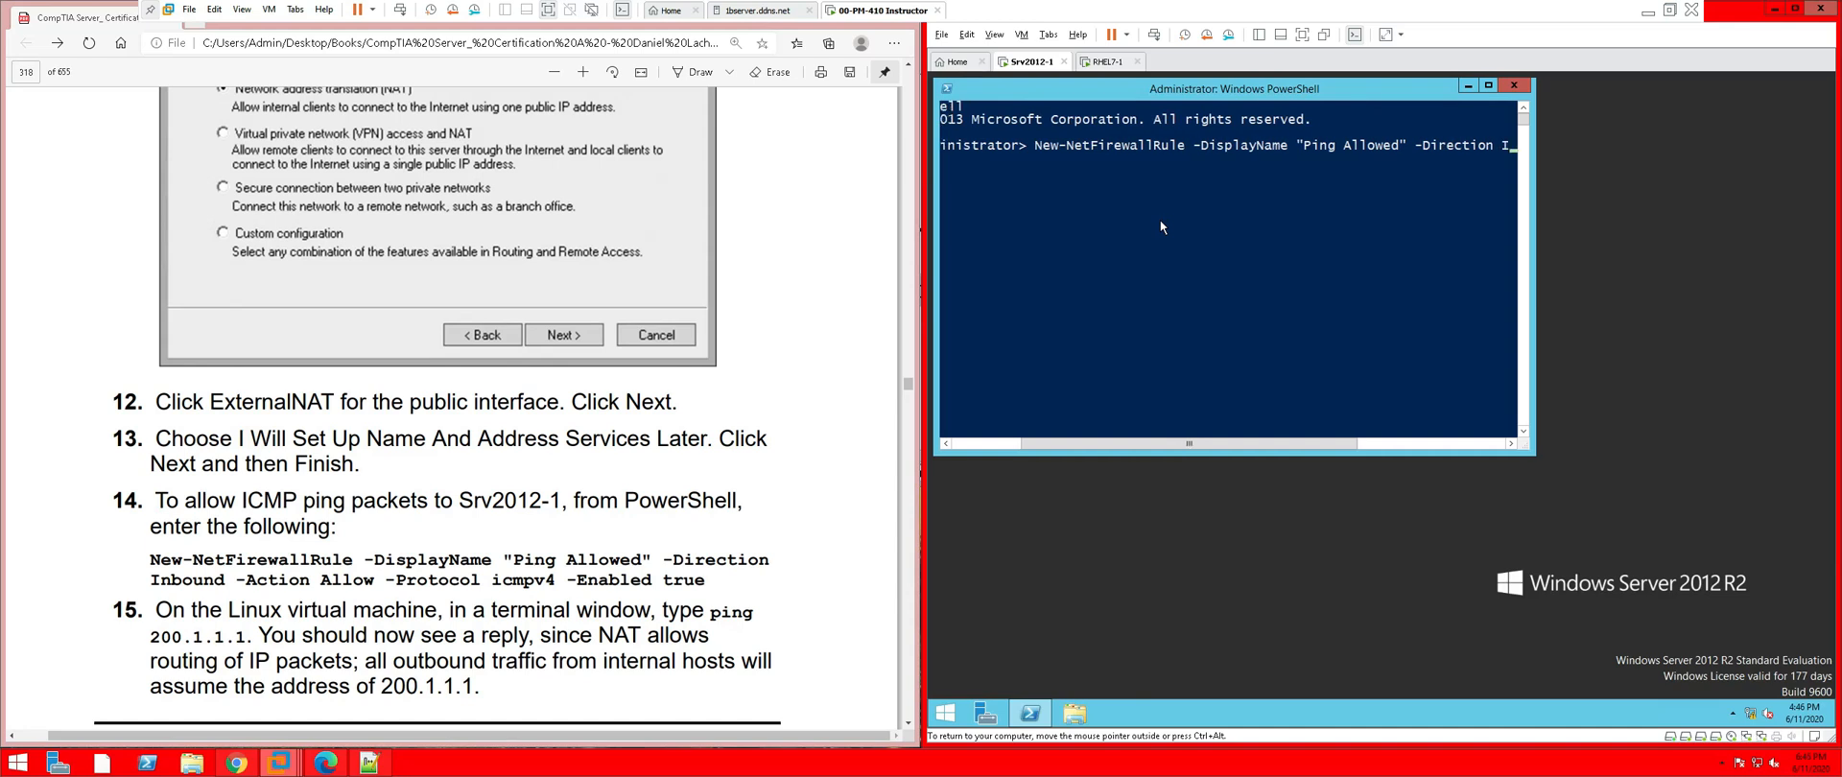
{"action": "type", "text": "nboun"}
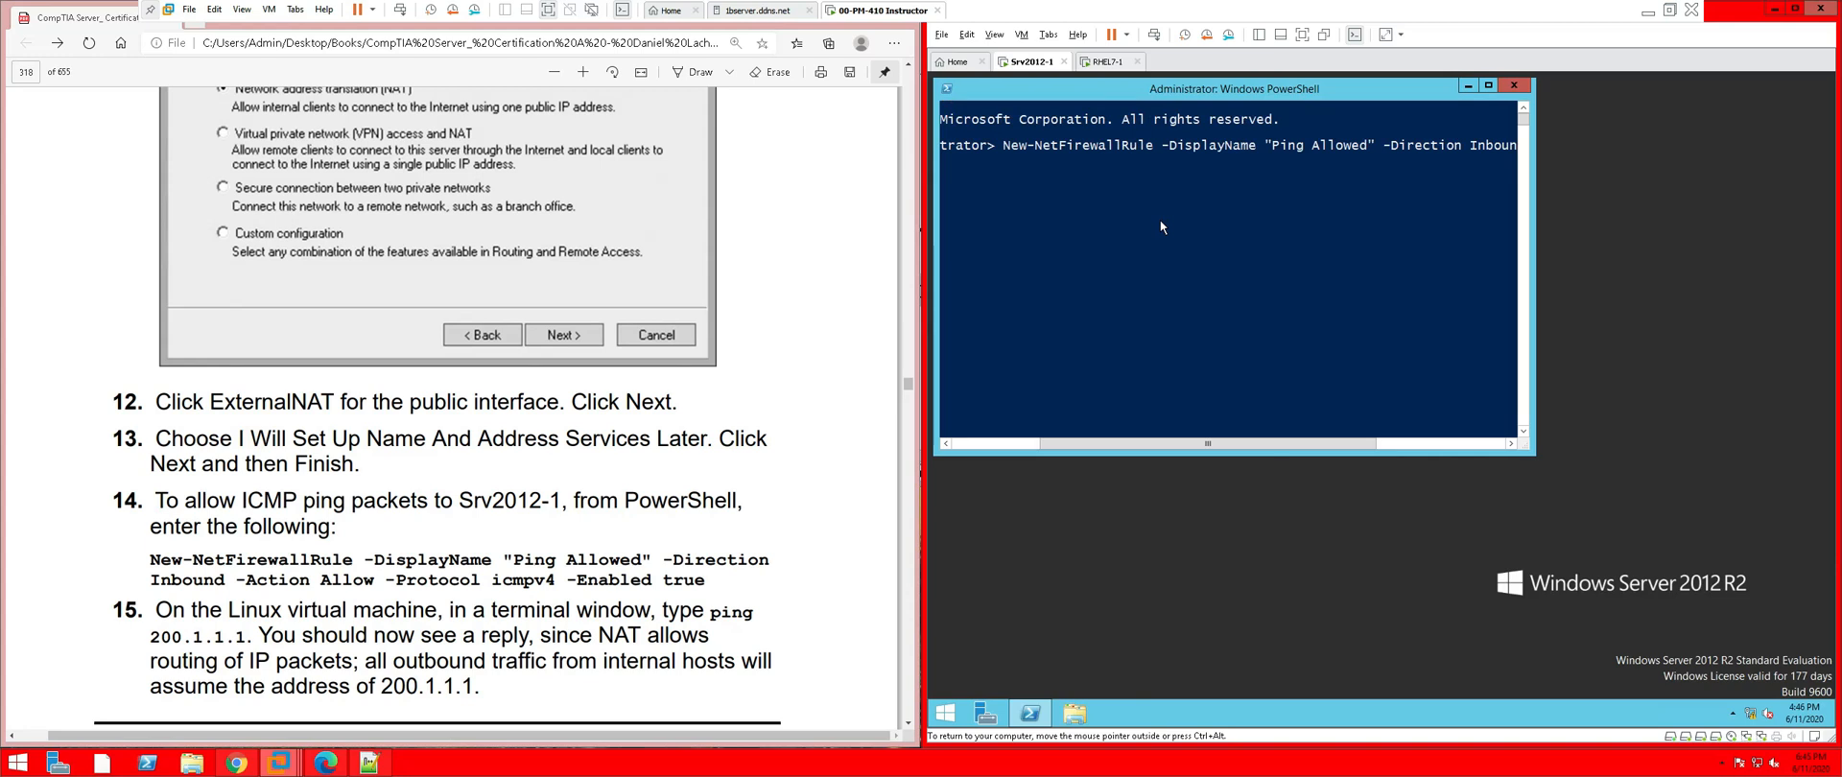
{"action": "type", "text": "d "}
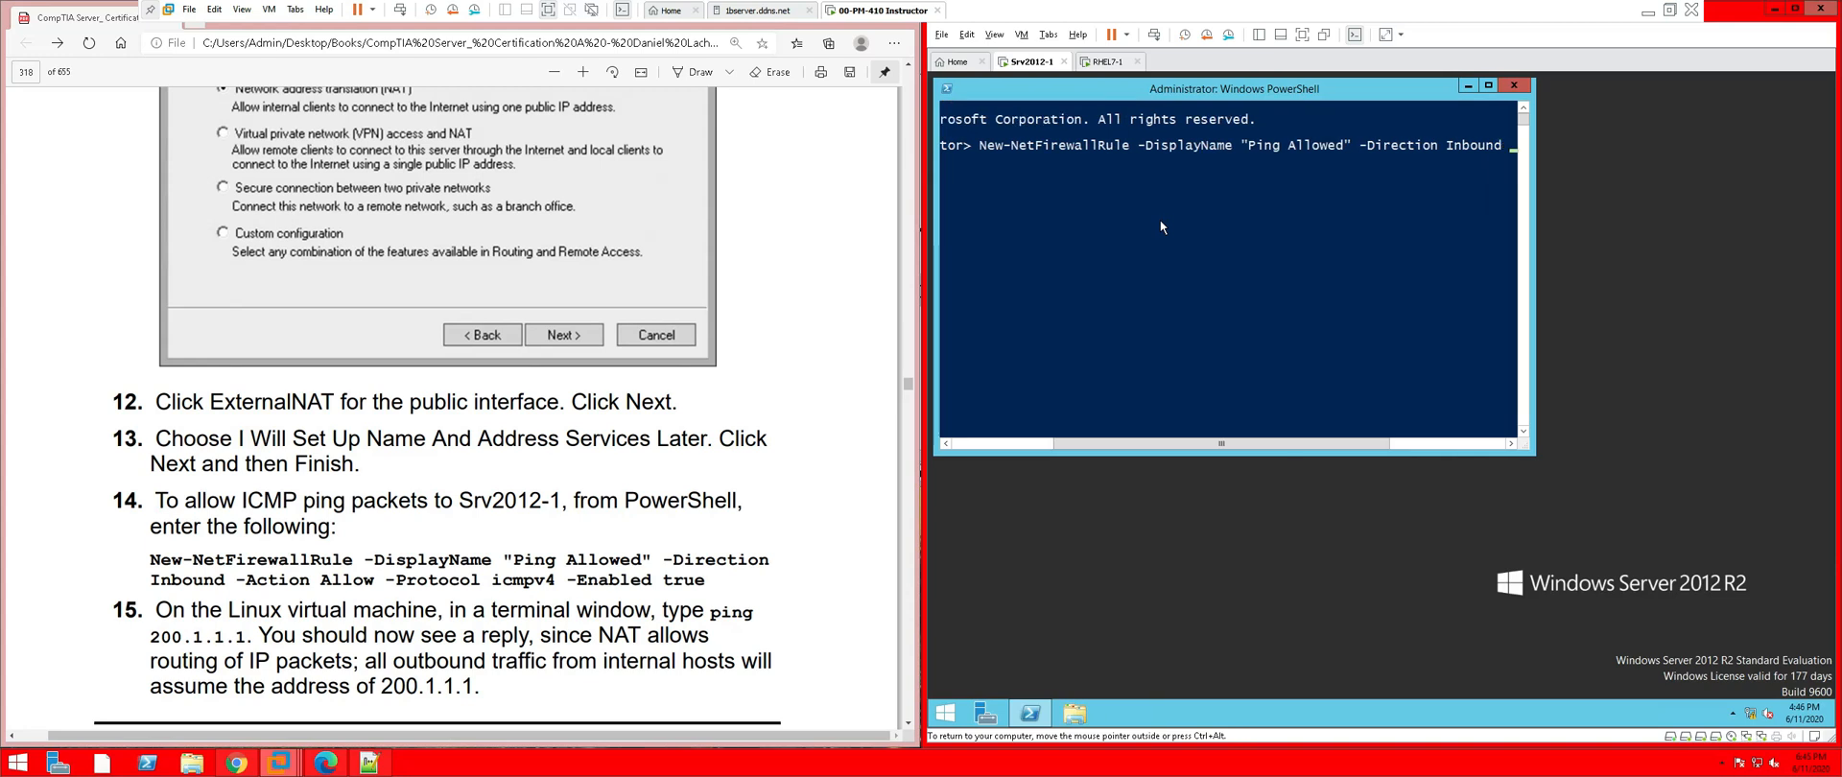
{"action": "type", "text": "-"}
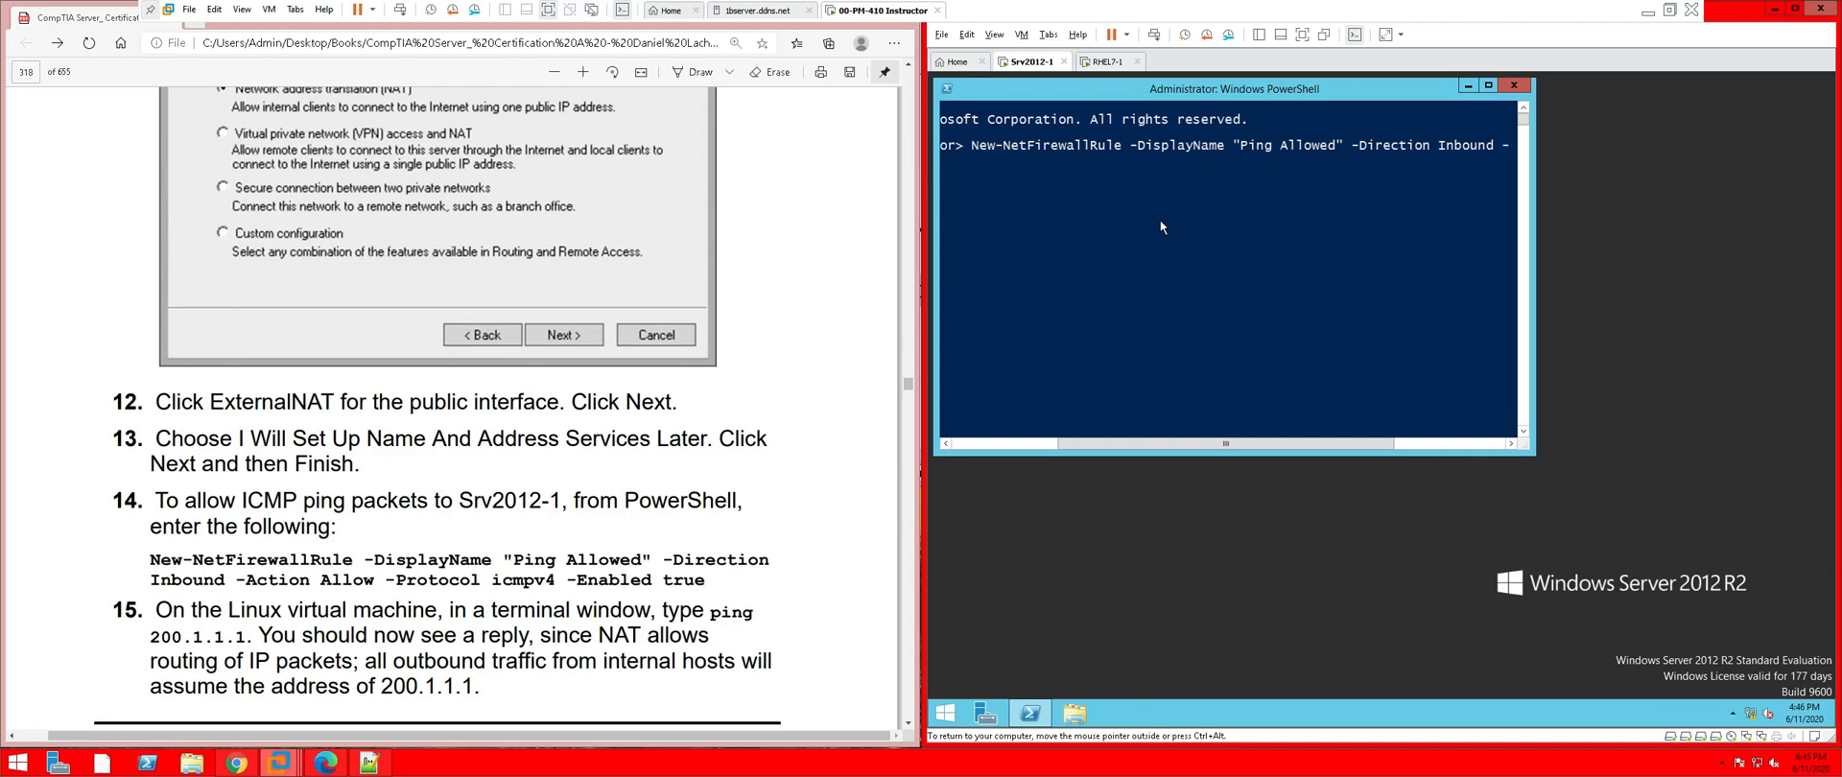
{"action": "type", "text": "Actio"}
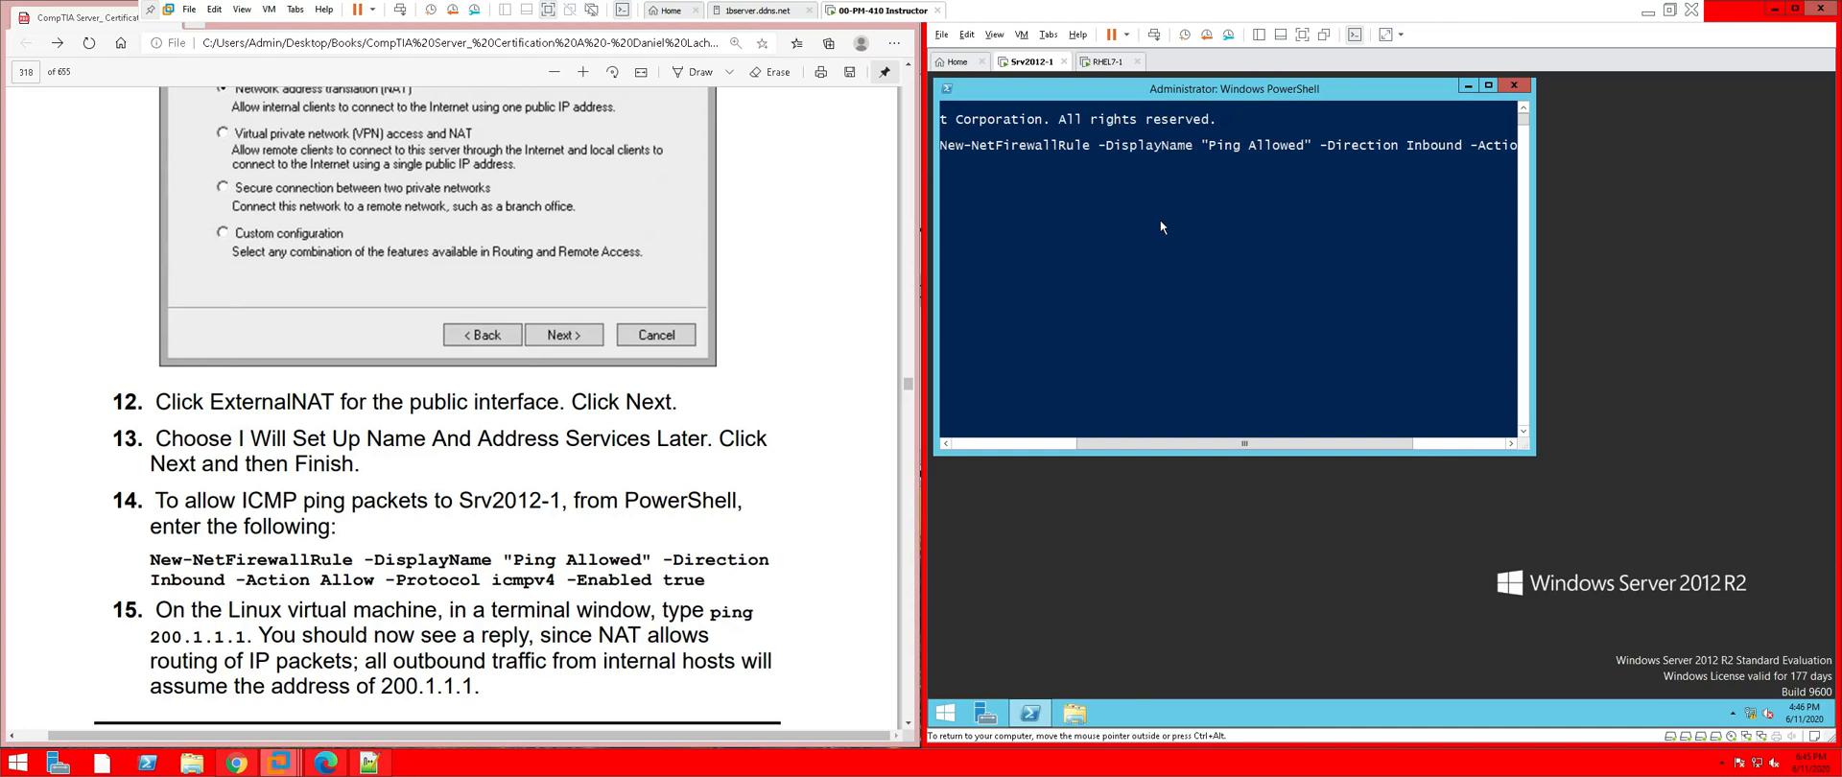
{"action": "type", "text": "n"}
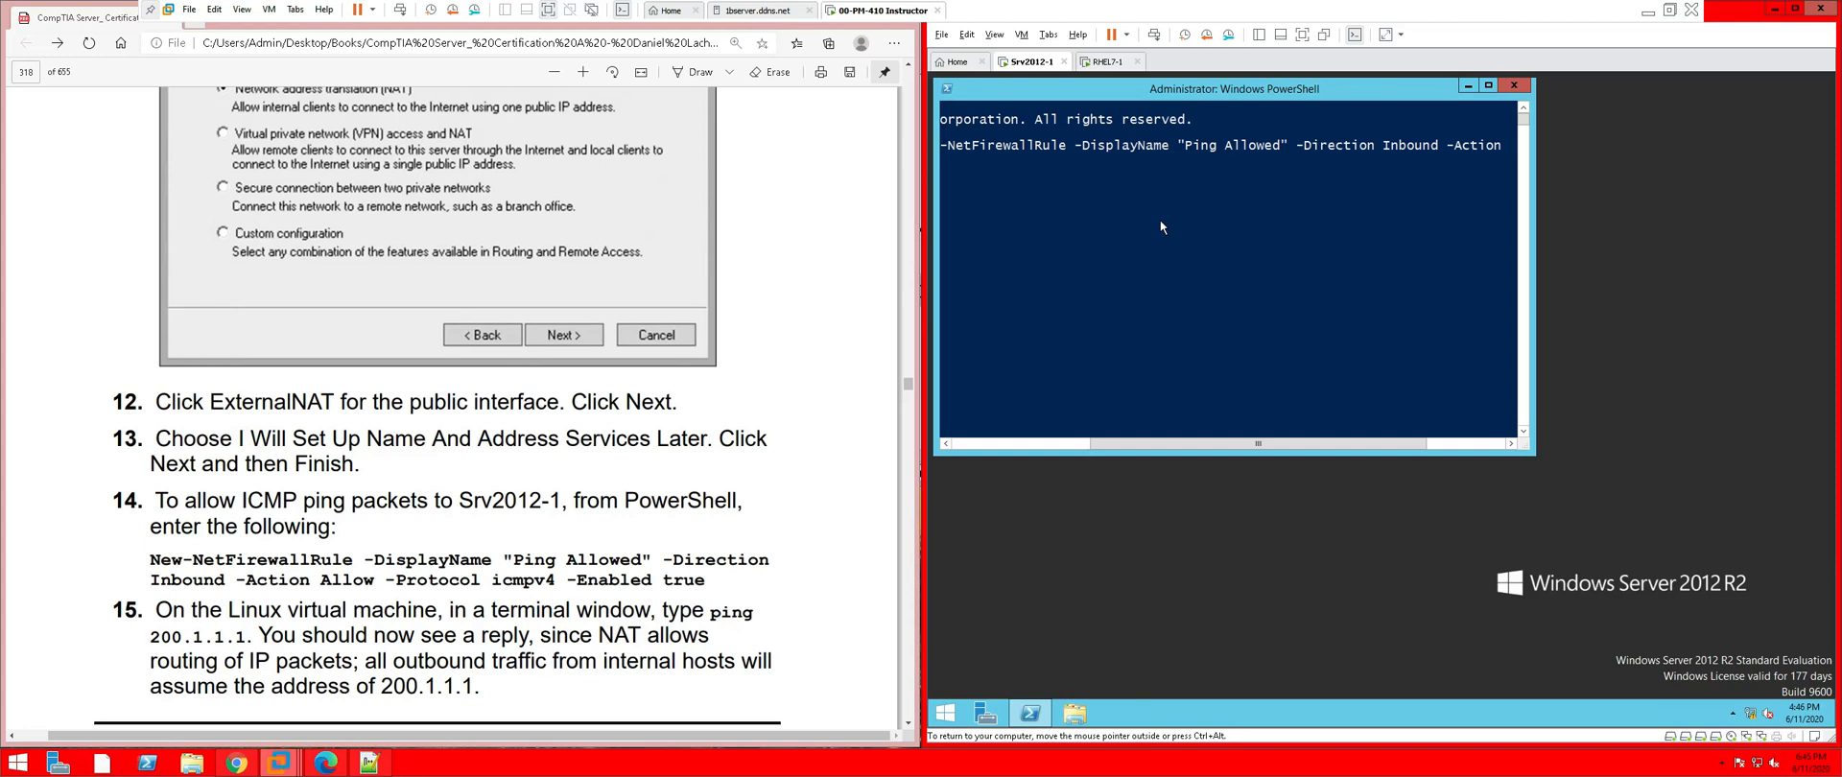
{"action": "type", "text": "Allow"}
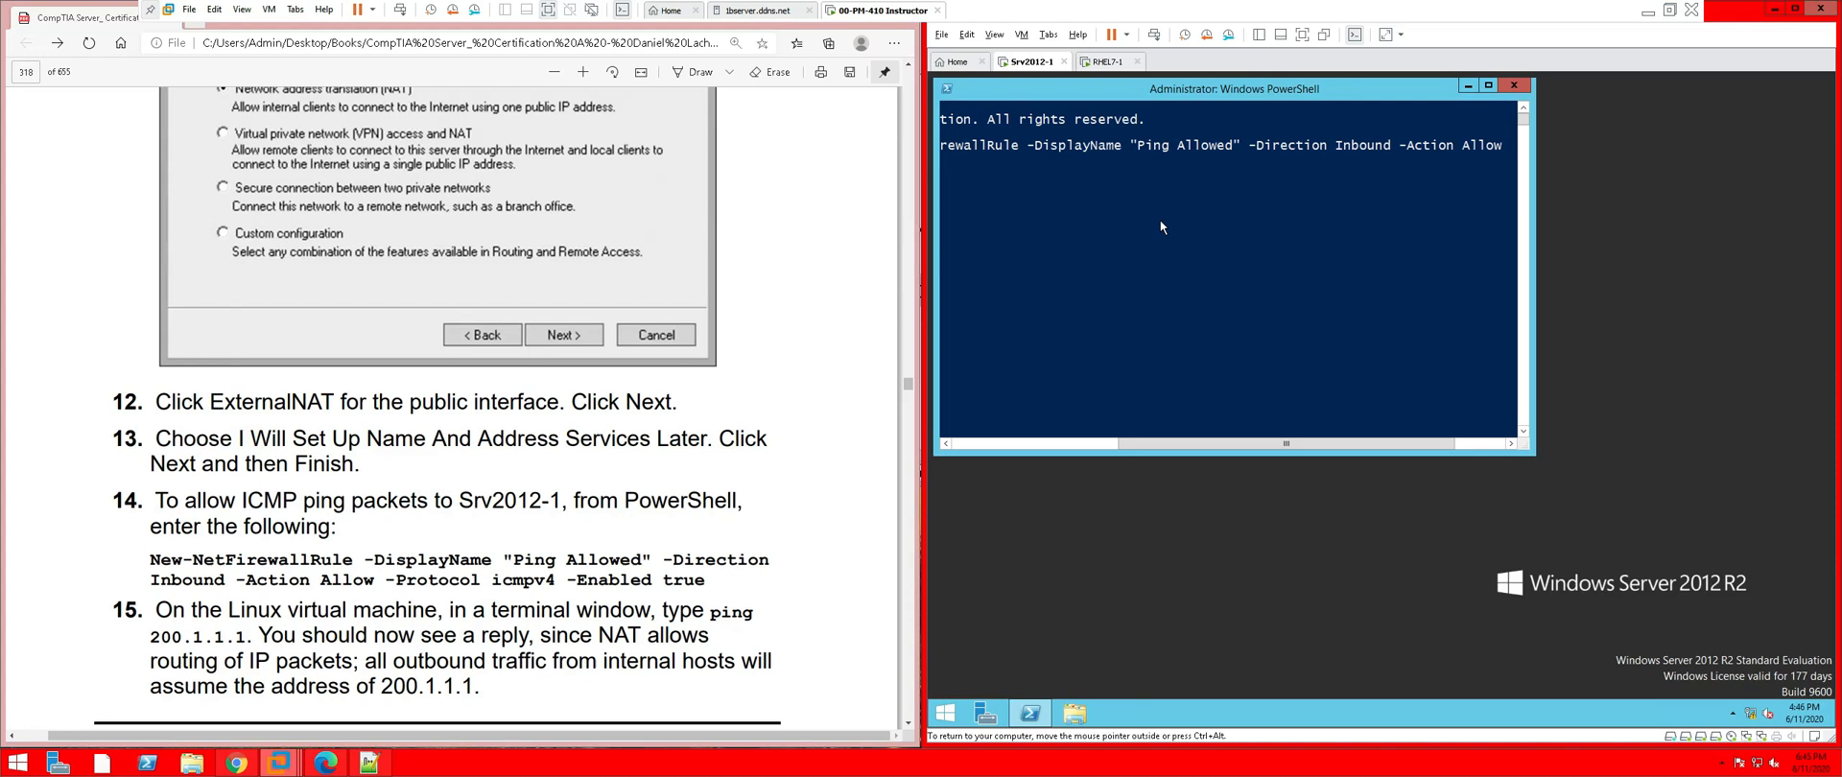
{"action": "type", "text": " -"}
{"action": "scroll", "coordinate": [1160, 219], "scroll_direction": "left", "scroll_amount": 5}
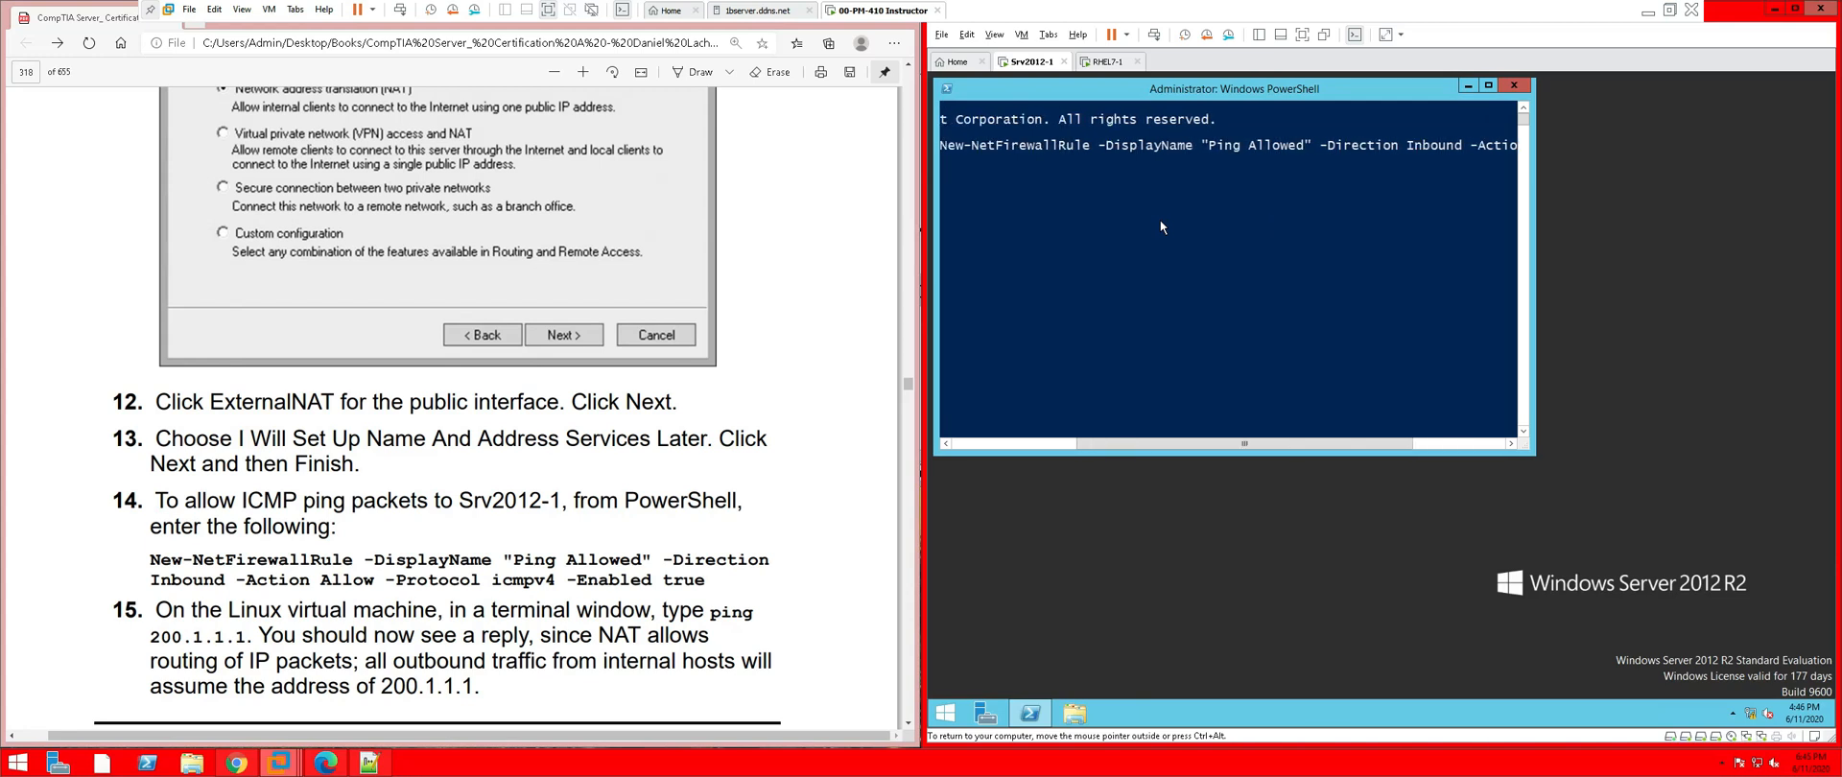
{"action": "scroll", "coordinate": [1160, 219], "scroll_direction": "right", "scroll_amount": 3}
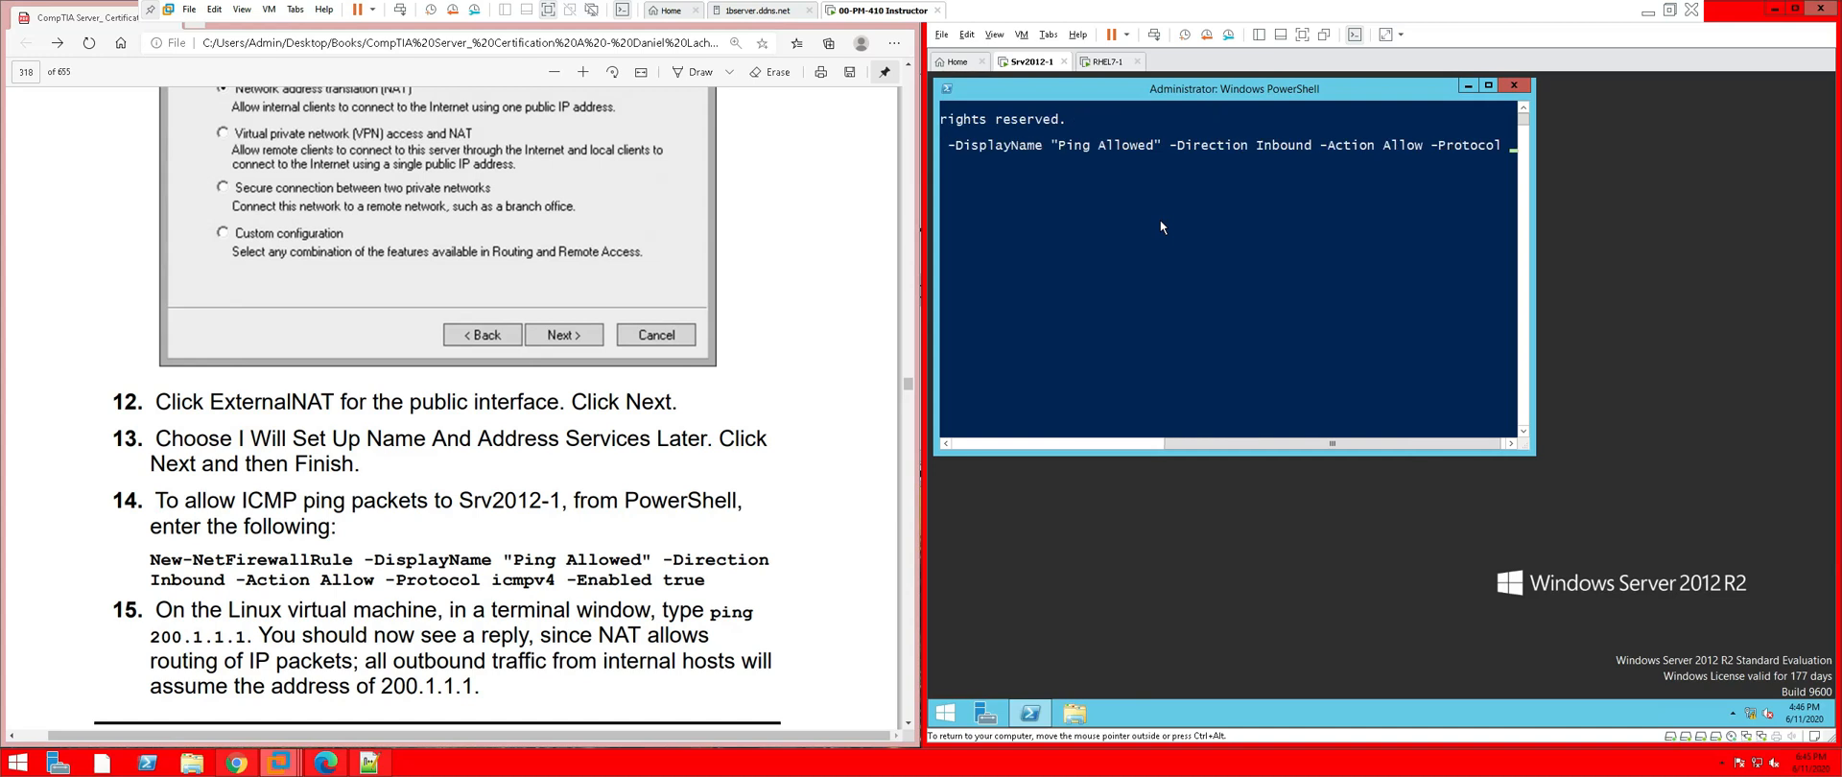
{"action": "scroll", "coordinate": [1161, 226], "scroll_direction": "left", "scroll_amount": 5}
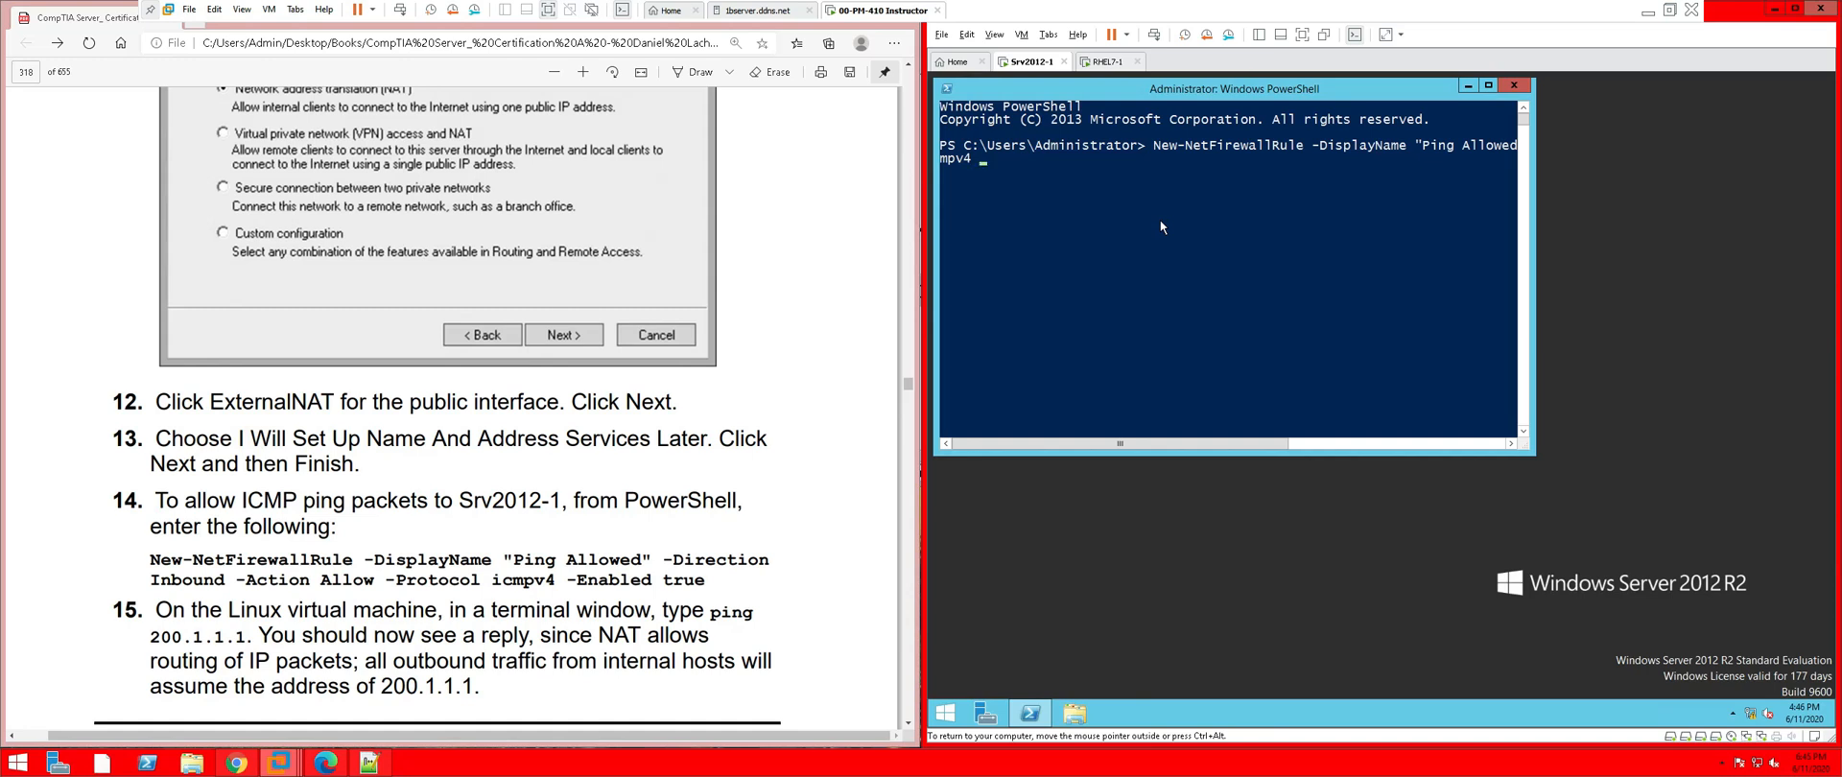
Finish the Ping Allowed rule with -Enabled True, then select the rule command in the PDF
{"action": "type", "text": "-Enabled"}
{"action": "type", "text": "True"}
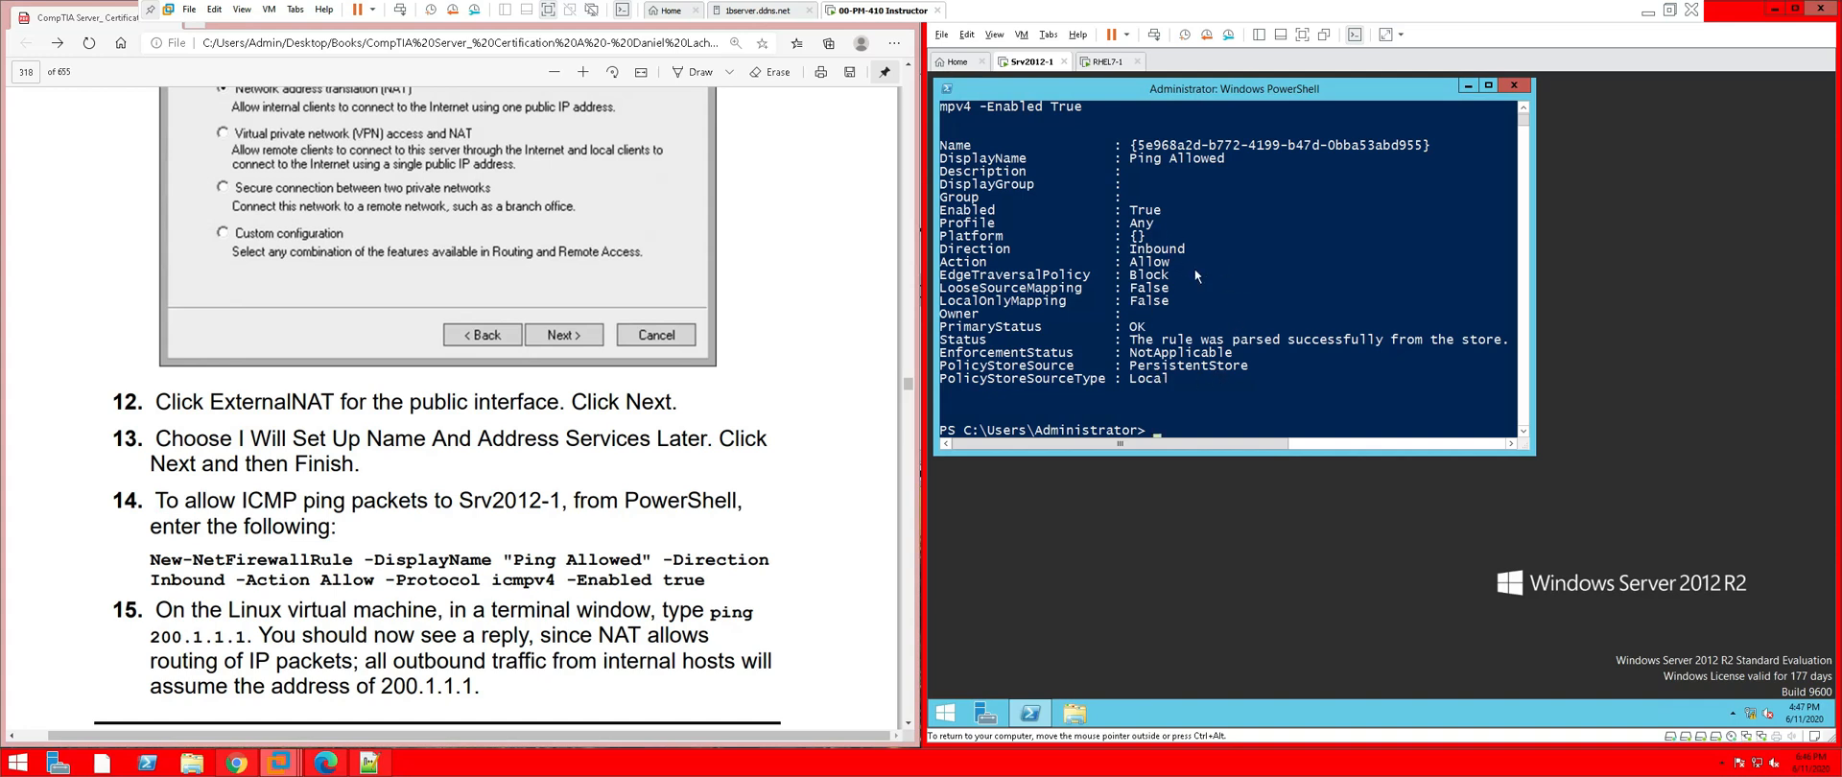
{"action": "scroll", "coordinate": [1195, 276], "scroll_direction": "up", "scroll_amount": 1}
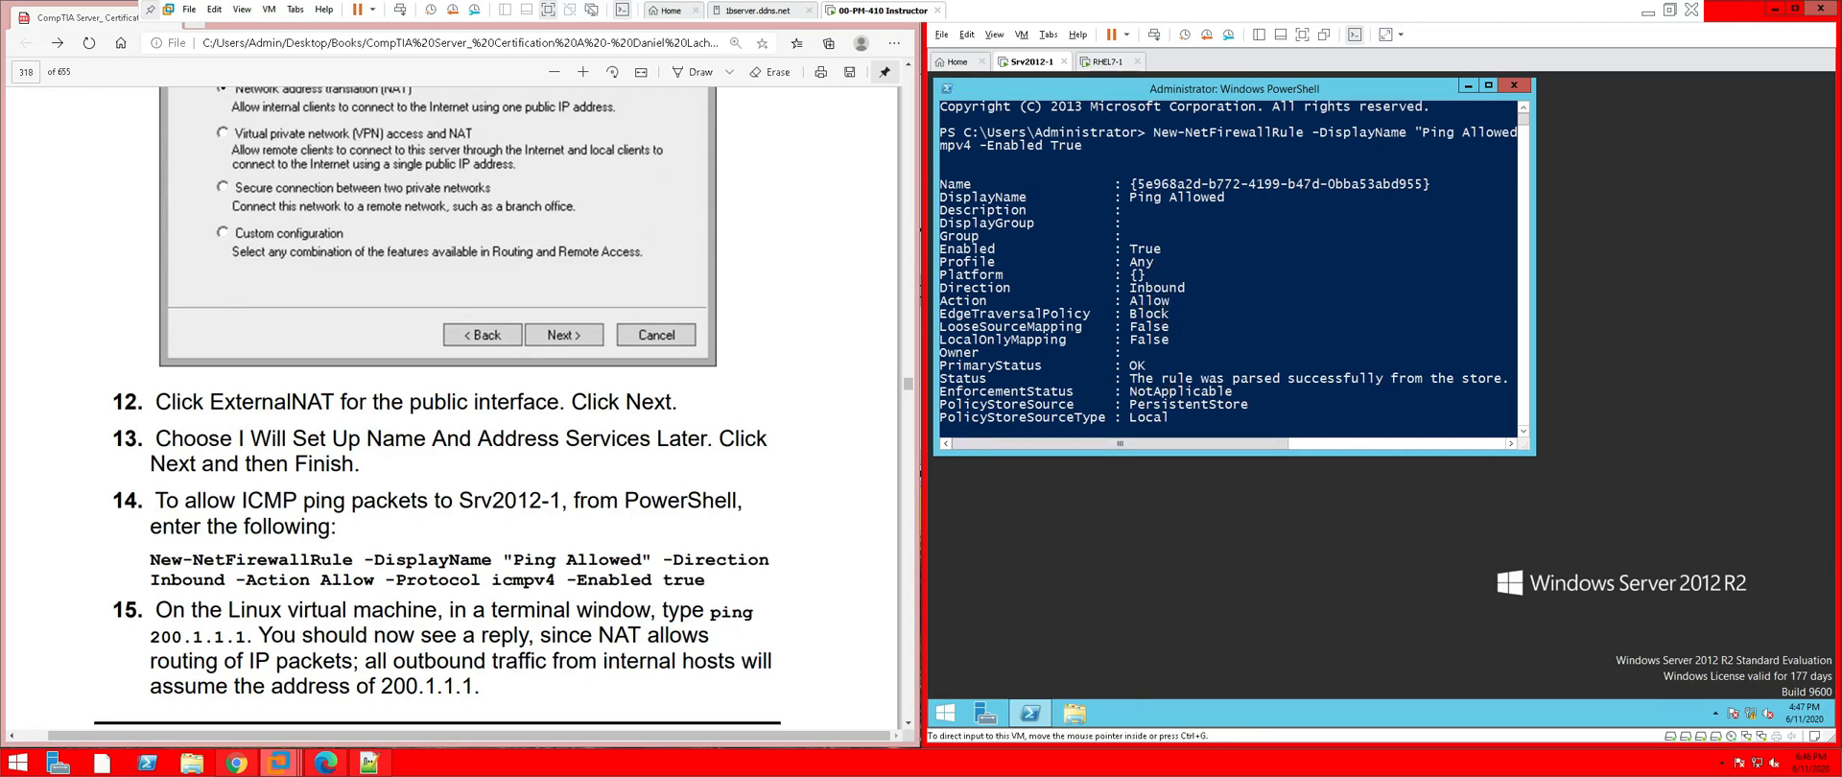
{"action": "left_click_drag", "start_coordinate": [706, 581], "coordinate": [151, 559]}
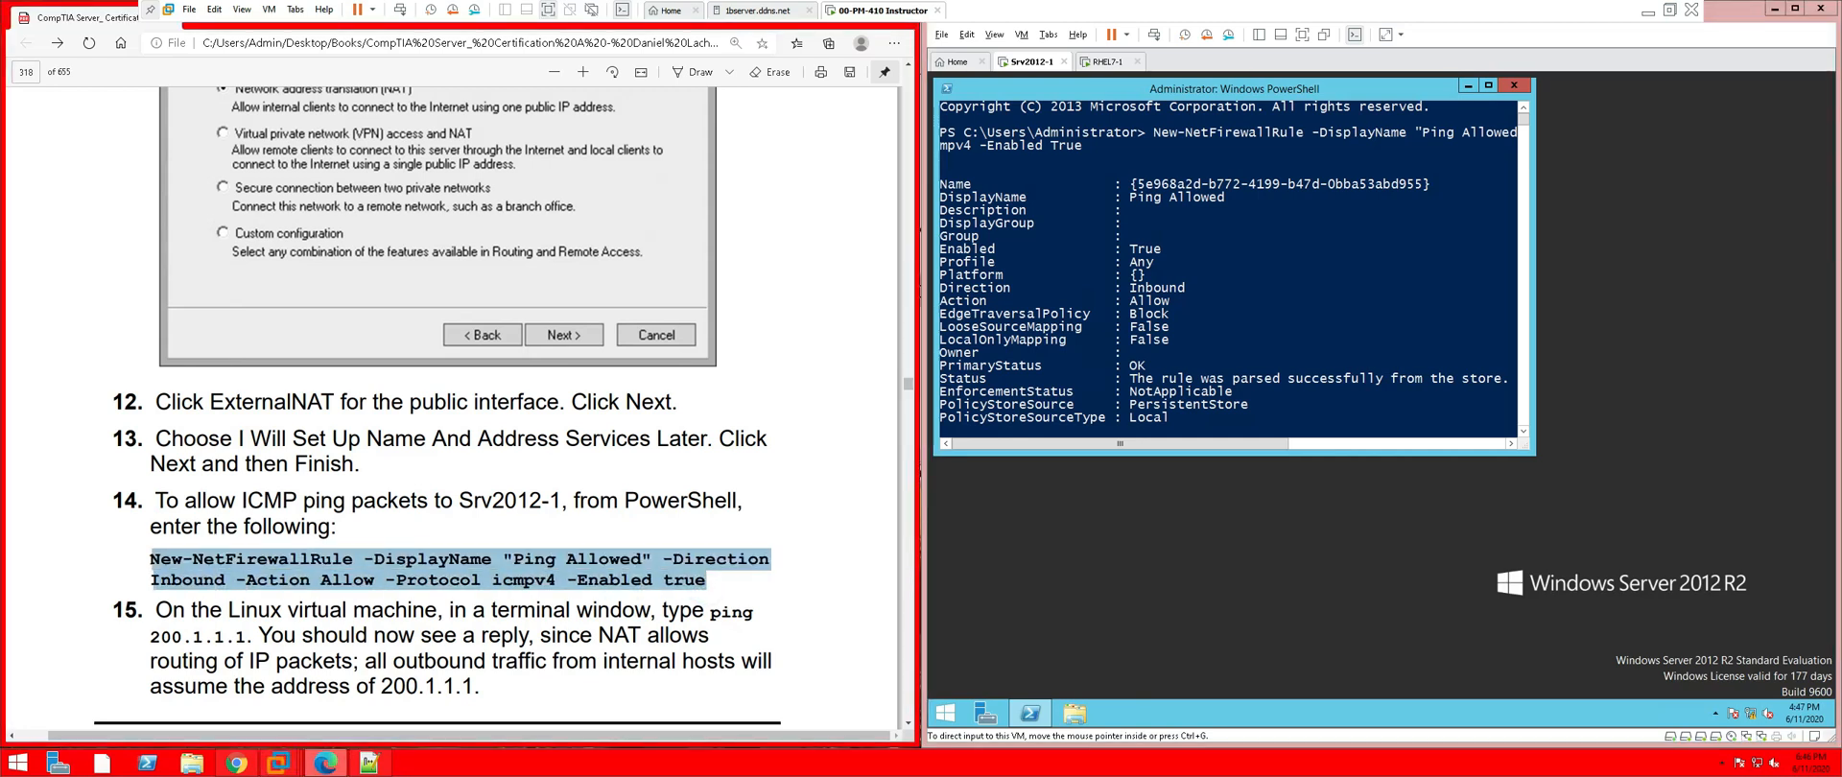
Copy the firewall rule command, then rerun ping 200.1.1.1 on RHEL7-1, still unreachable
{"action": "right_click", "coordinate": [155, 563]}
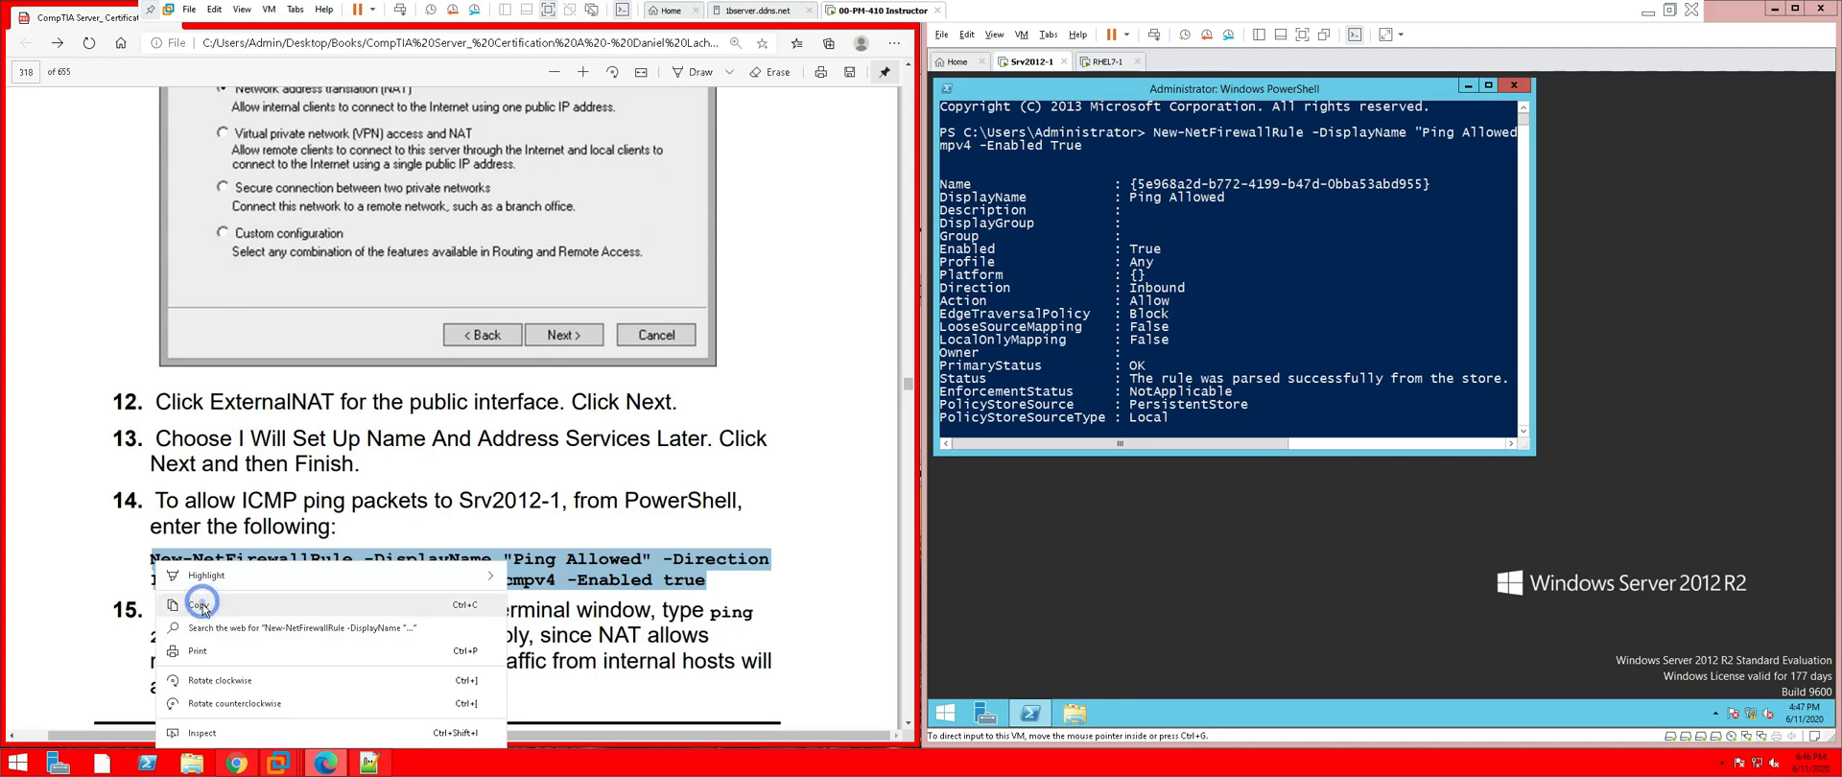
{"action": "left_click", "coordinate": [202, 607]}
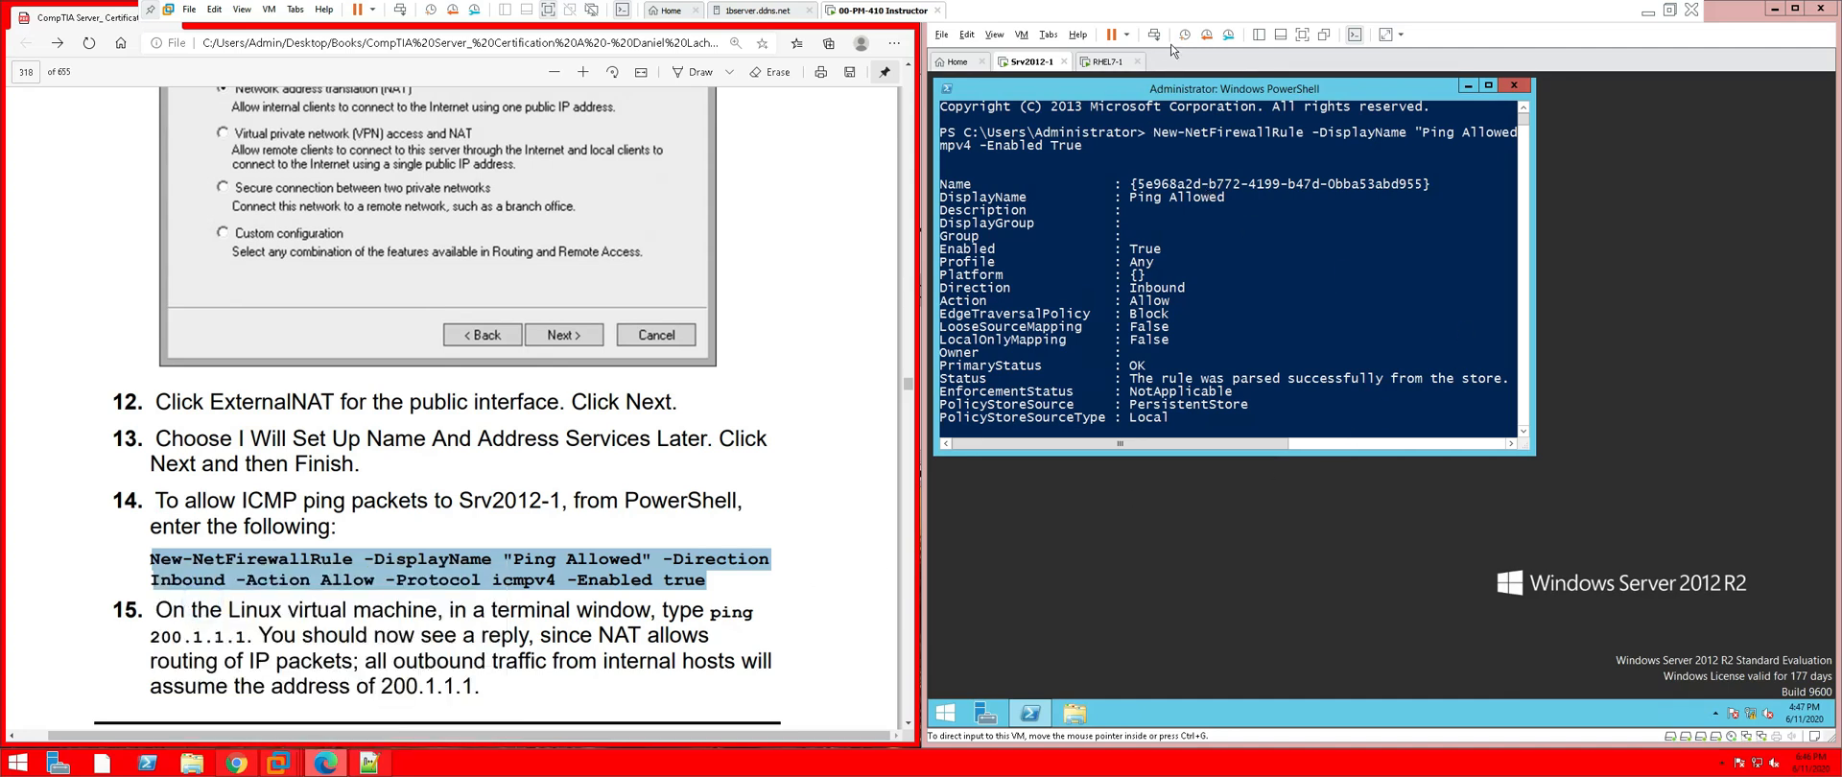
{"action": "left_click", "coordinate": [1108, 62]}
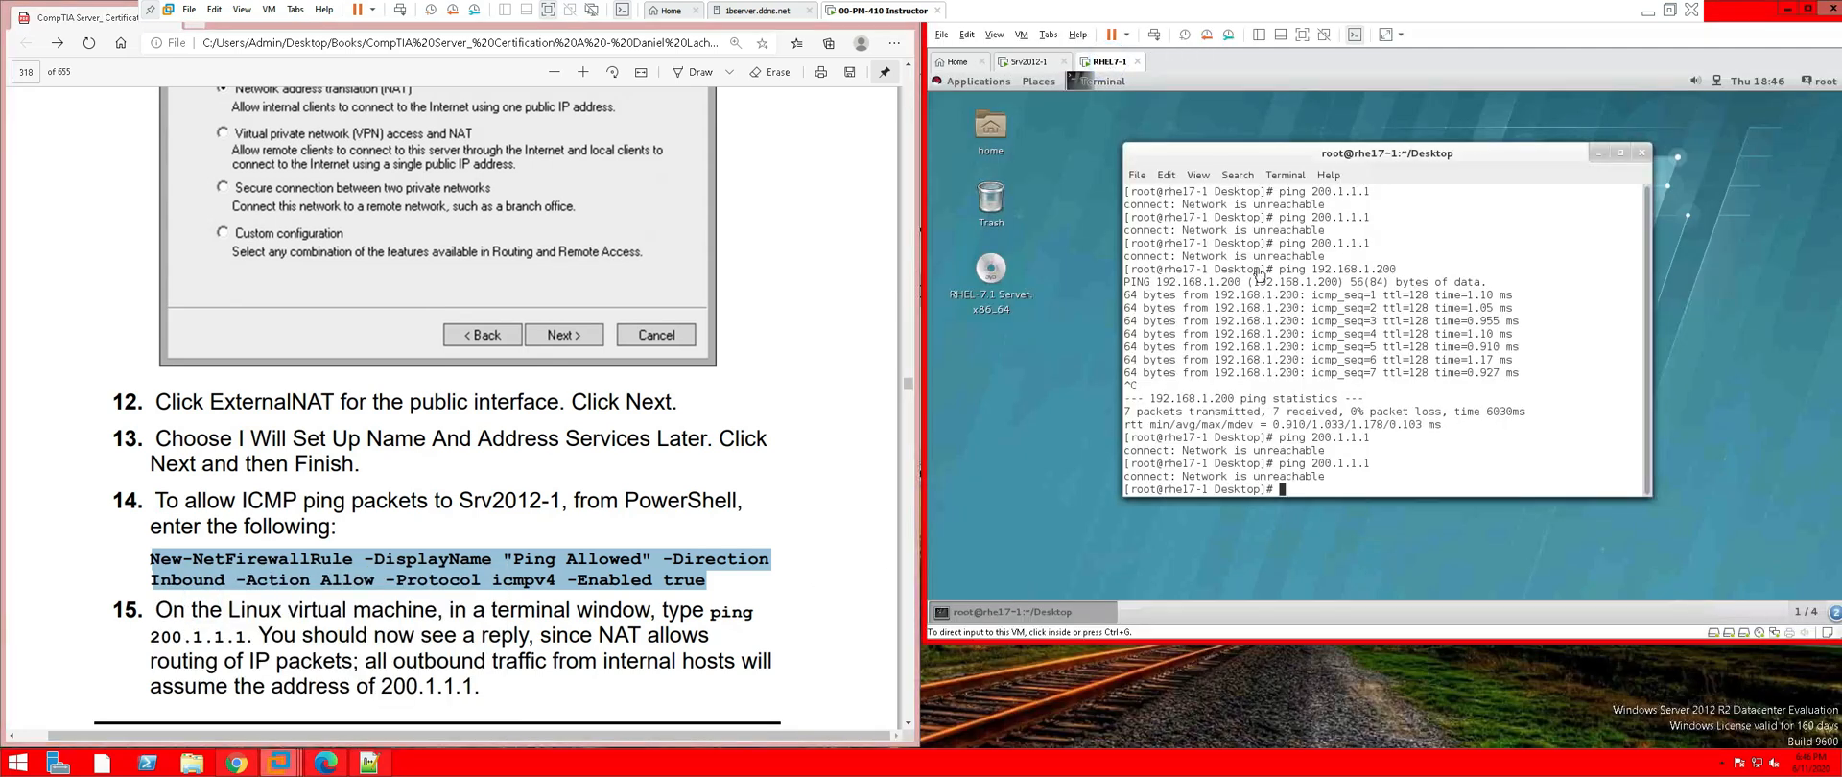
{"action": "left_click", "coordinate": [1320, 480]}
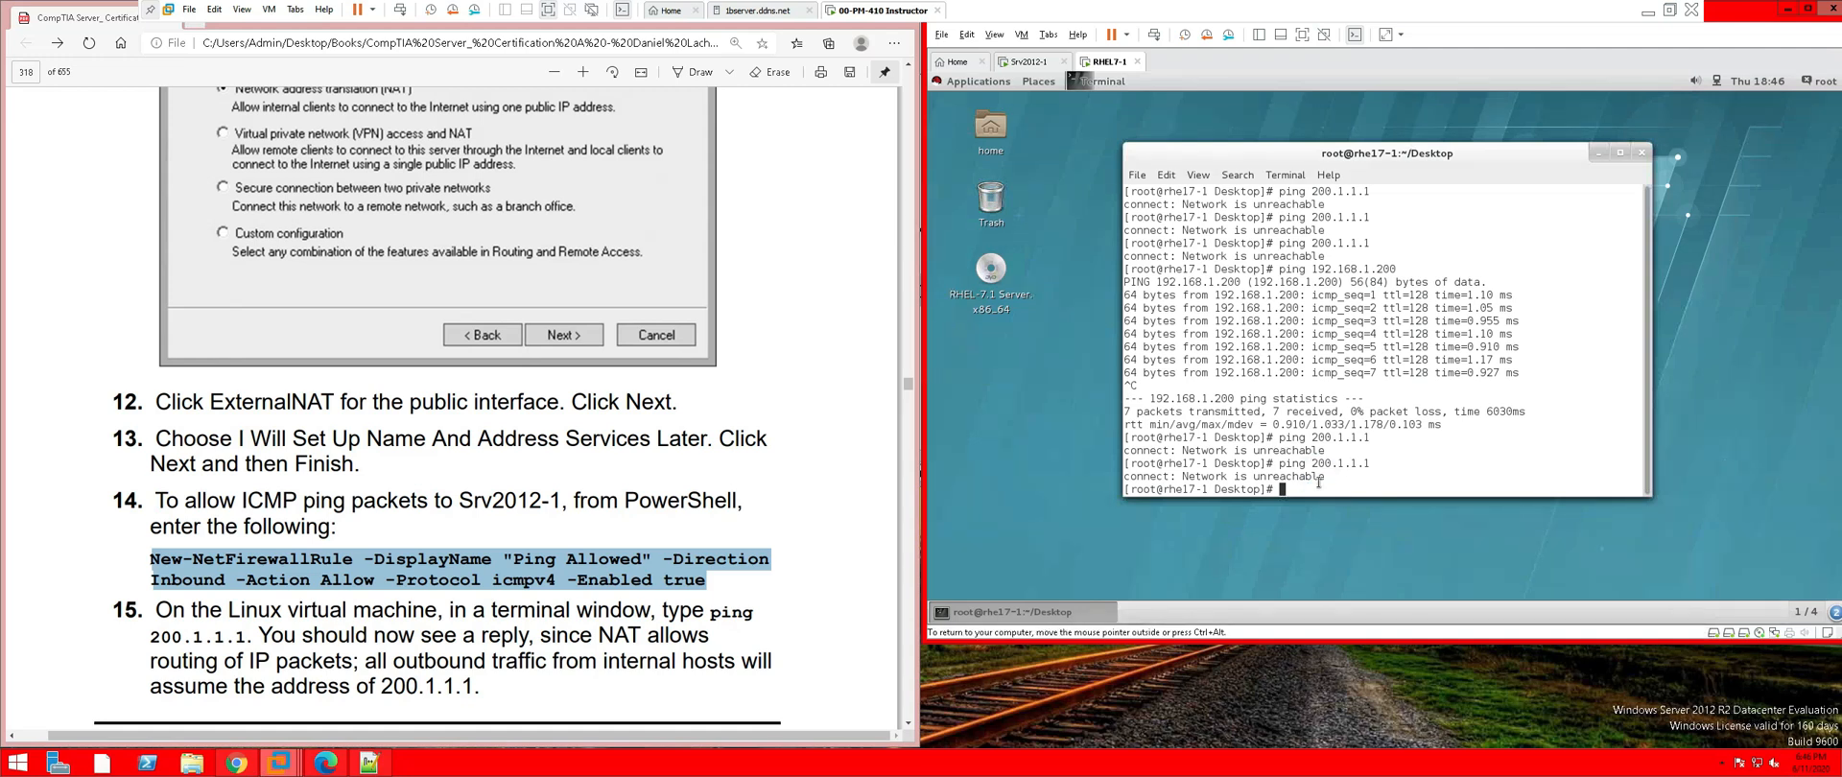
{"action": "key", "text": "Up"}
{"action": "key", "text": "Return"}
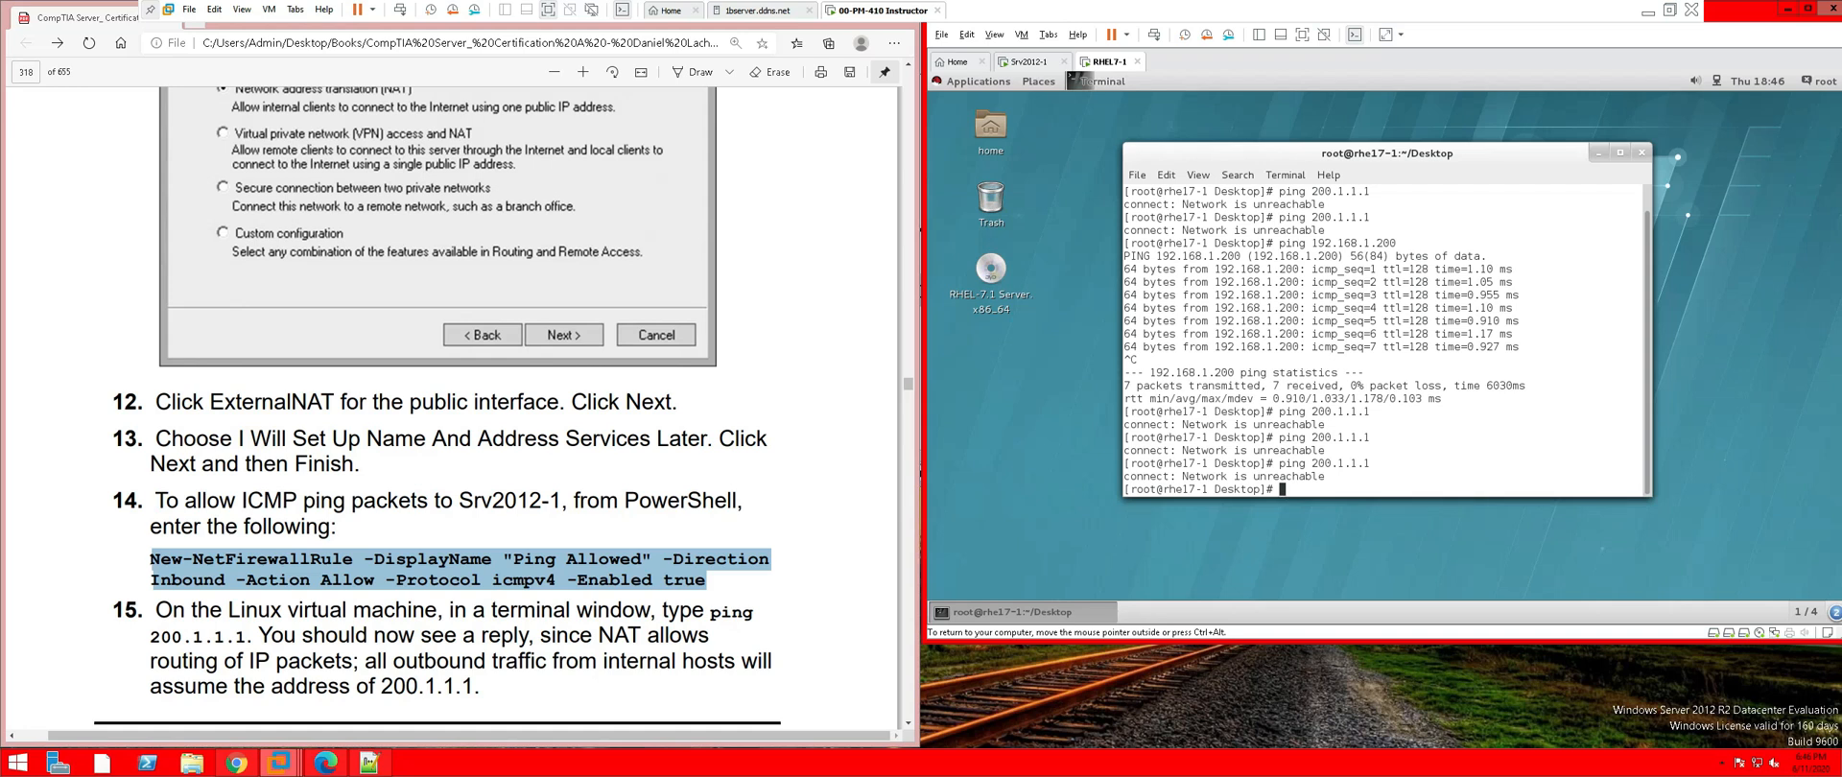
{"action": "key", "text": "ctrl+alt"}
Bring the PDF forward, switch the VM to exclusive mode, and start a new browser tab
{"action": "left_click", "coordinate": [110, 21]}
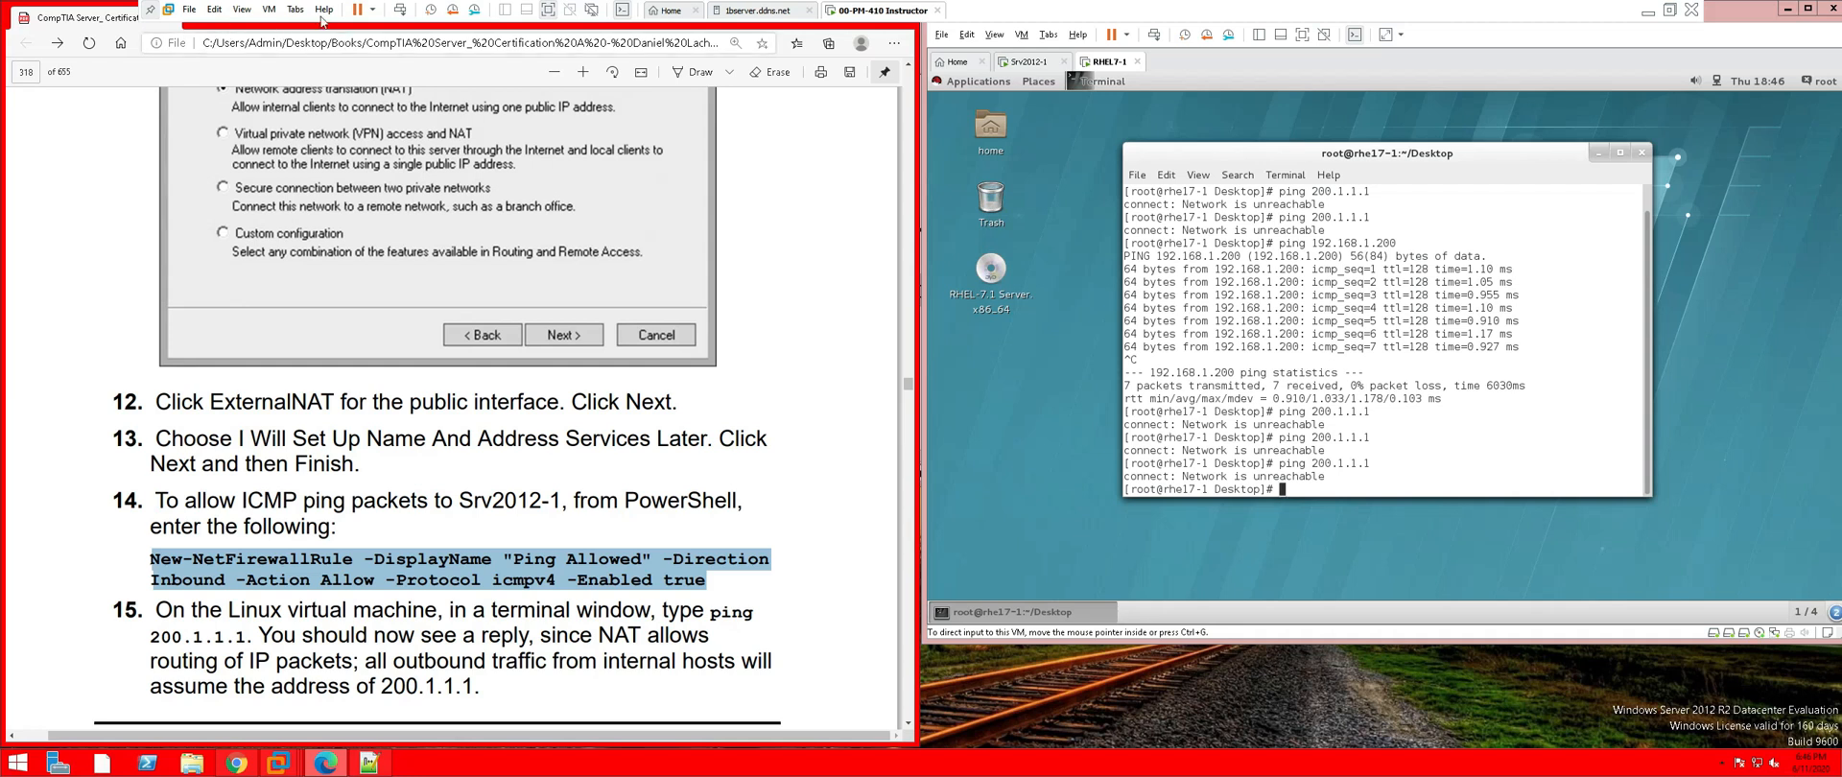
{"action": "left_click", "coordinate": [243, 11]}
{"action": "left_click", "coordinate": [282, 45]}
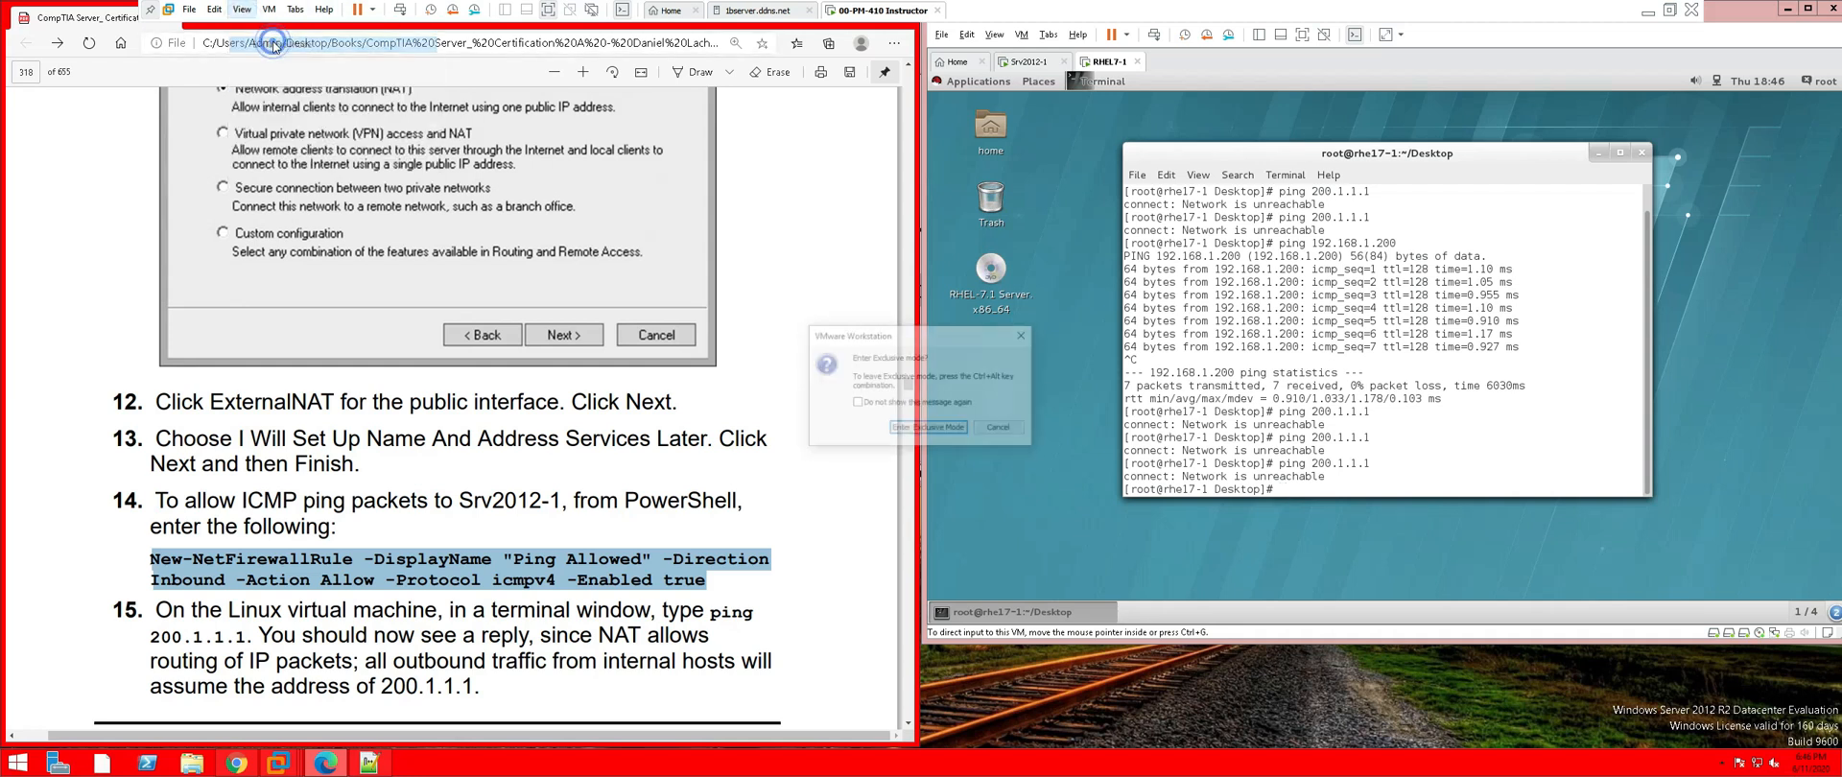
{"action": "left_click", "coordinate": [927, 429]}
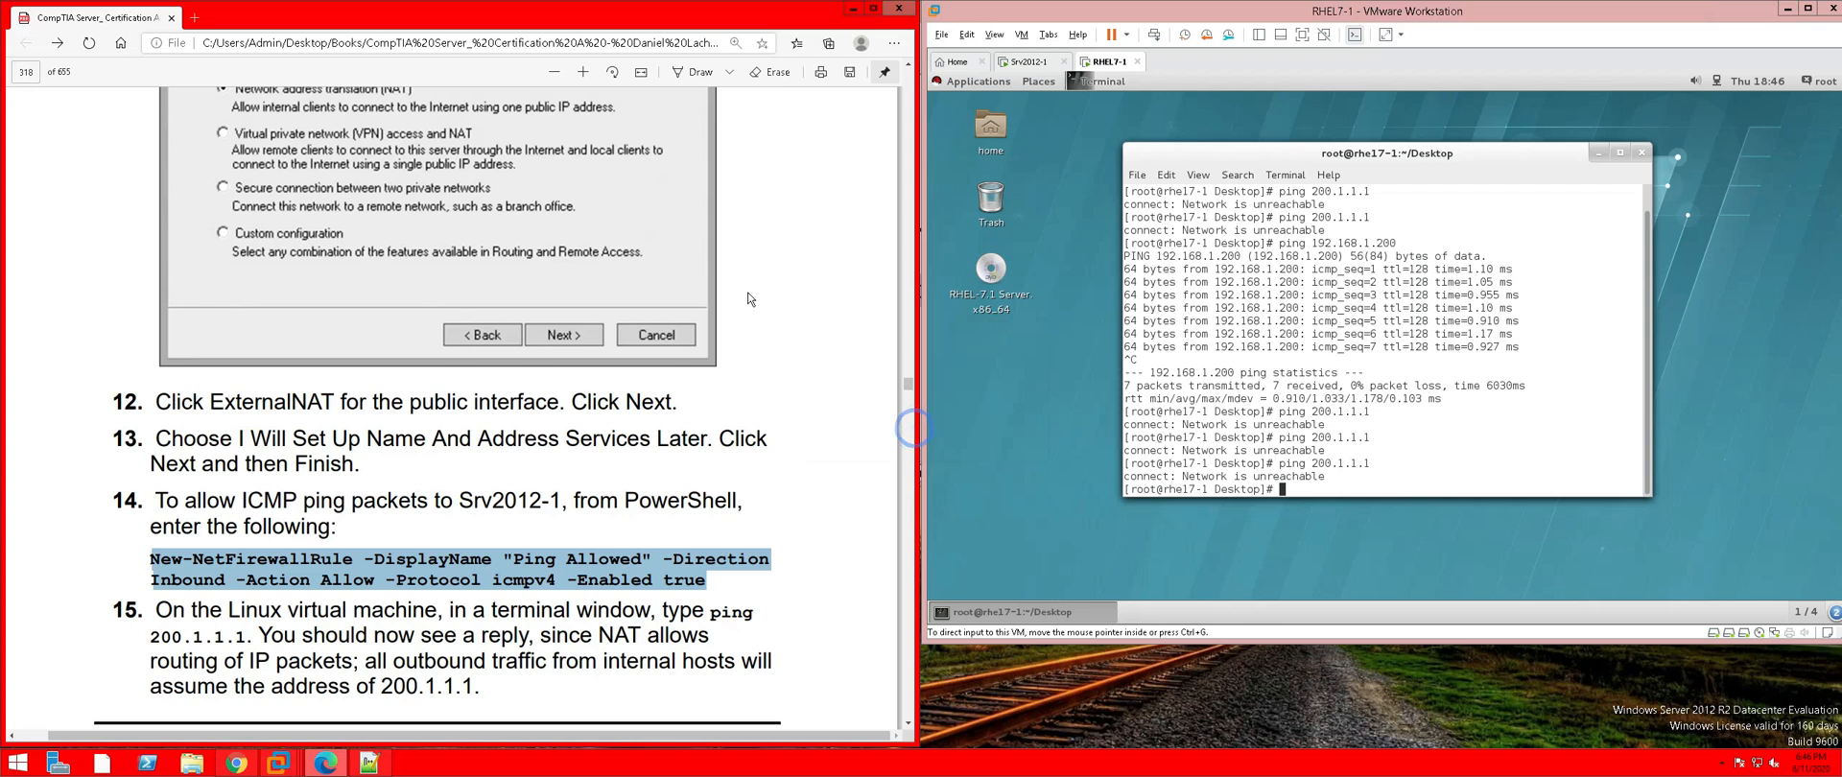
{"action": "left_click", "coordinate": [194, 18]}
Search Bing for 'New-NetFirewallRule icmp' and open the Allow Ping ICMP in Powershell article
{"action": "right_click", "coordinate": [298, 43]}
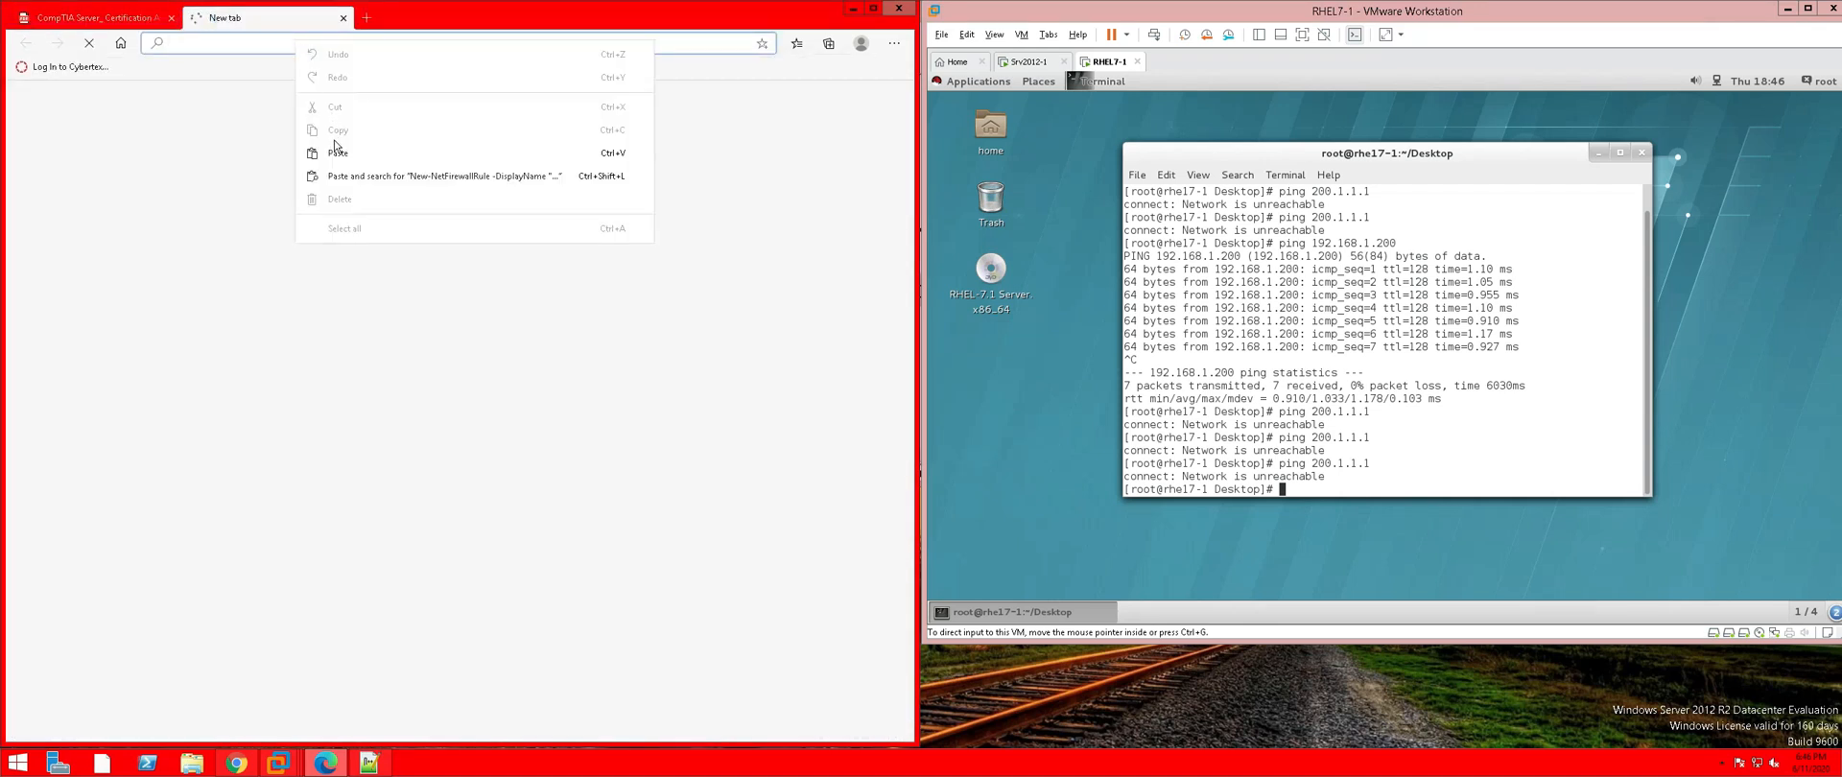
{"action": "left_click", "coordinate": [355, 178]}
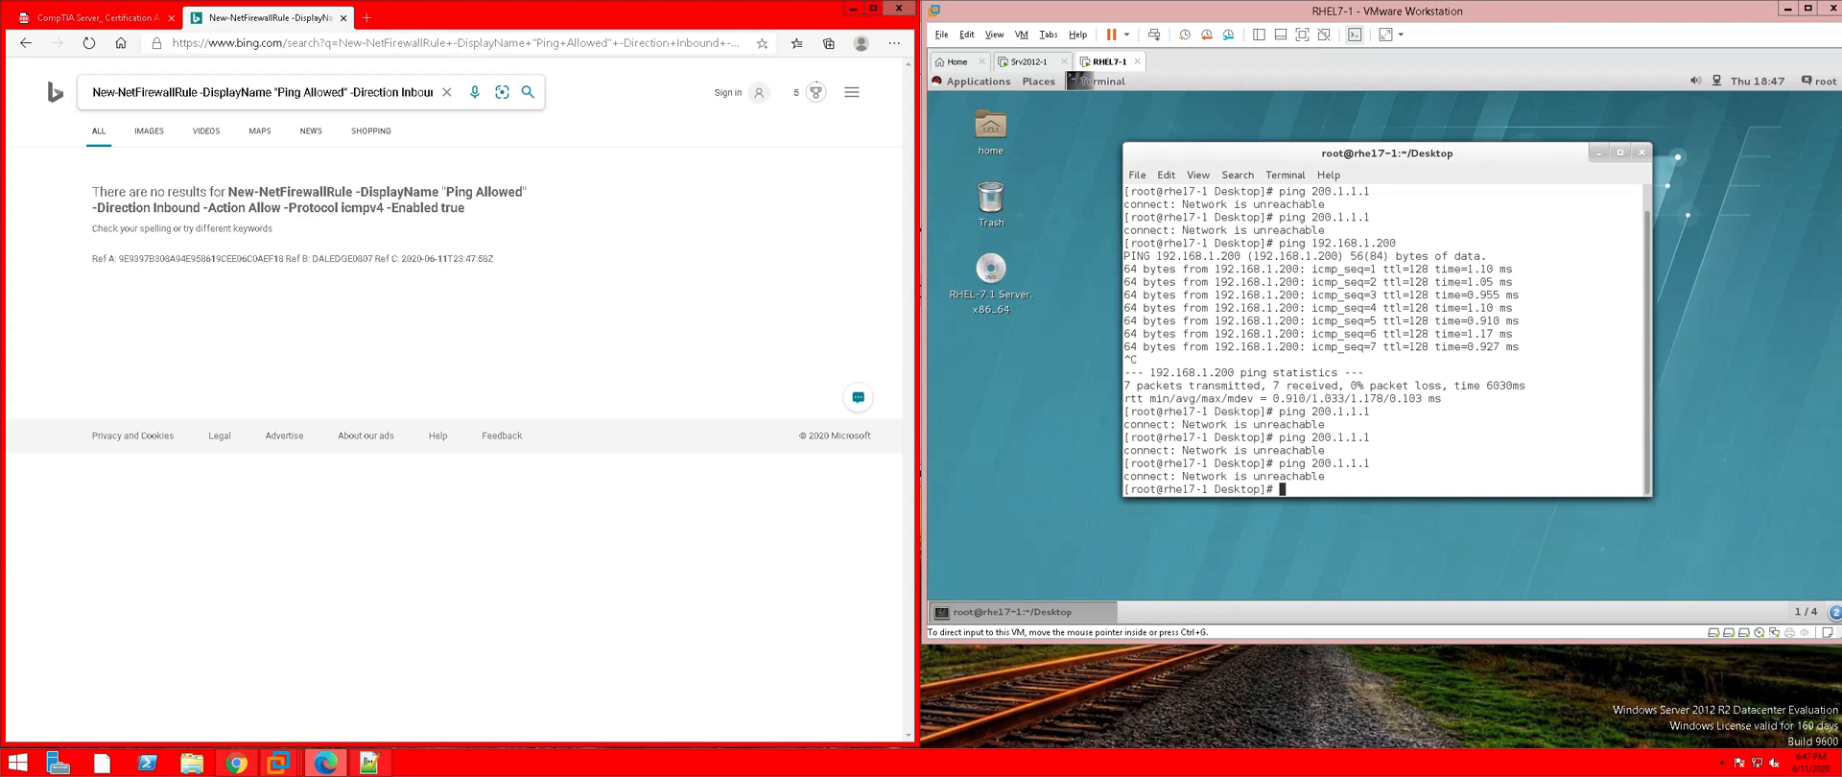
{"action": "left_click_drag", "start_coordinate": [275, 93], "coordinate": [603, 99]}
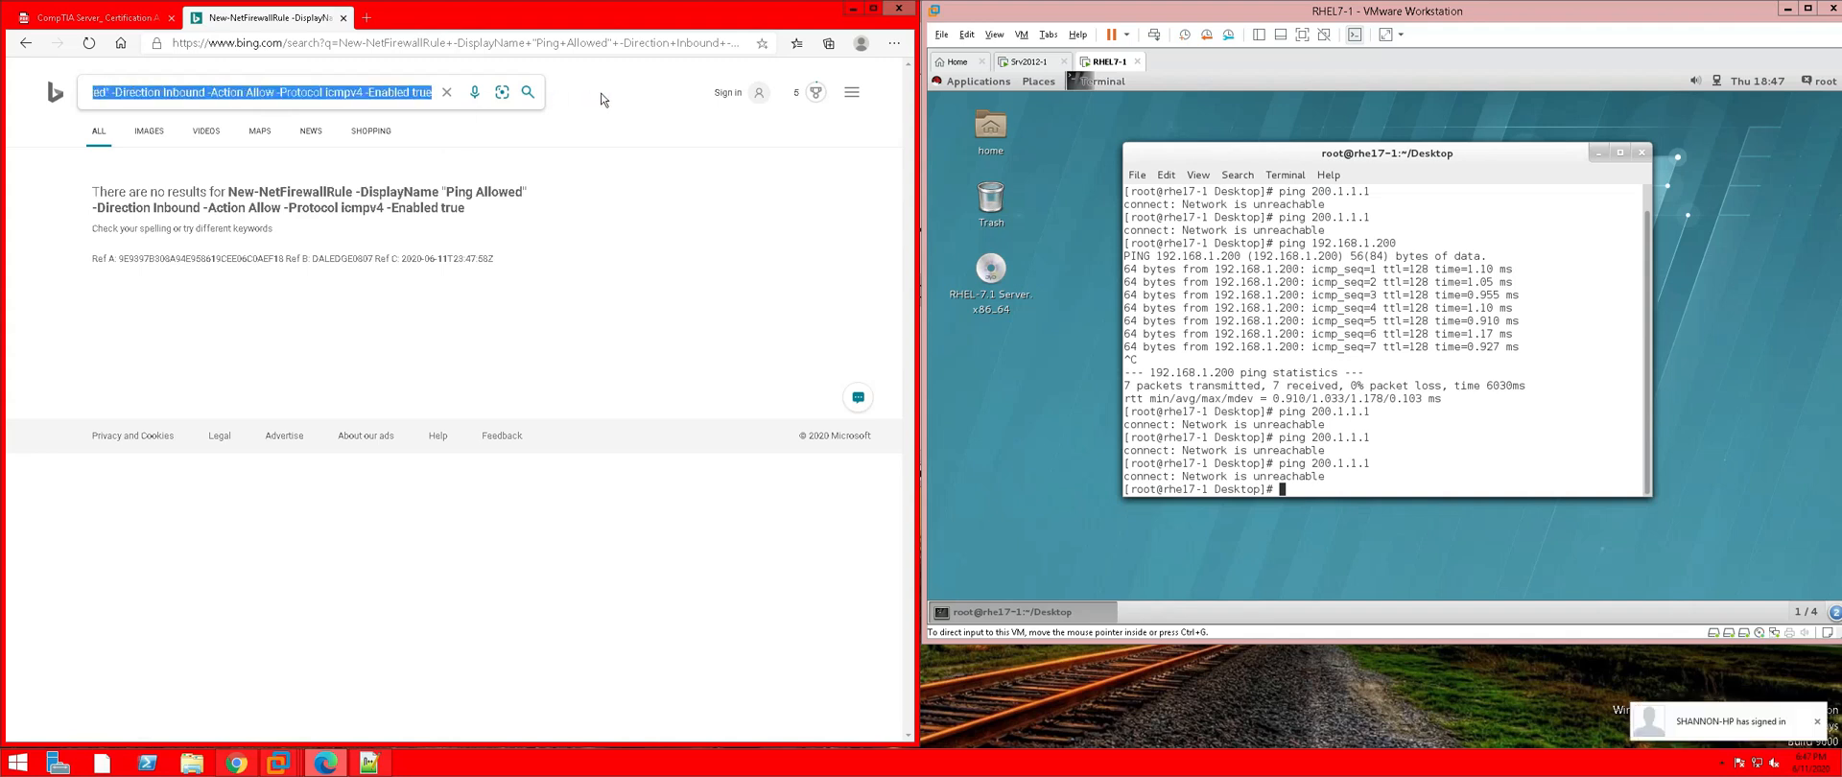
{"action": "key", "text": "BackSpace"}
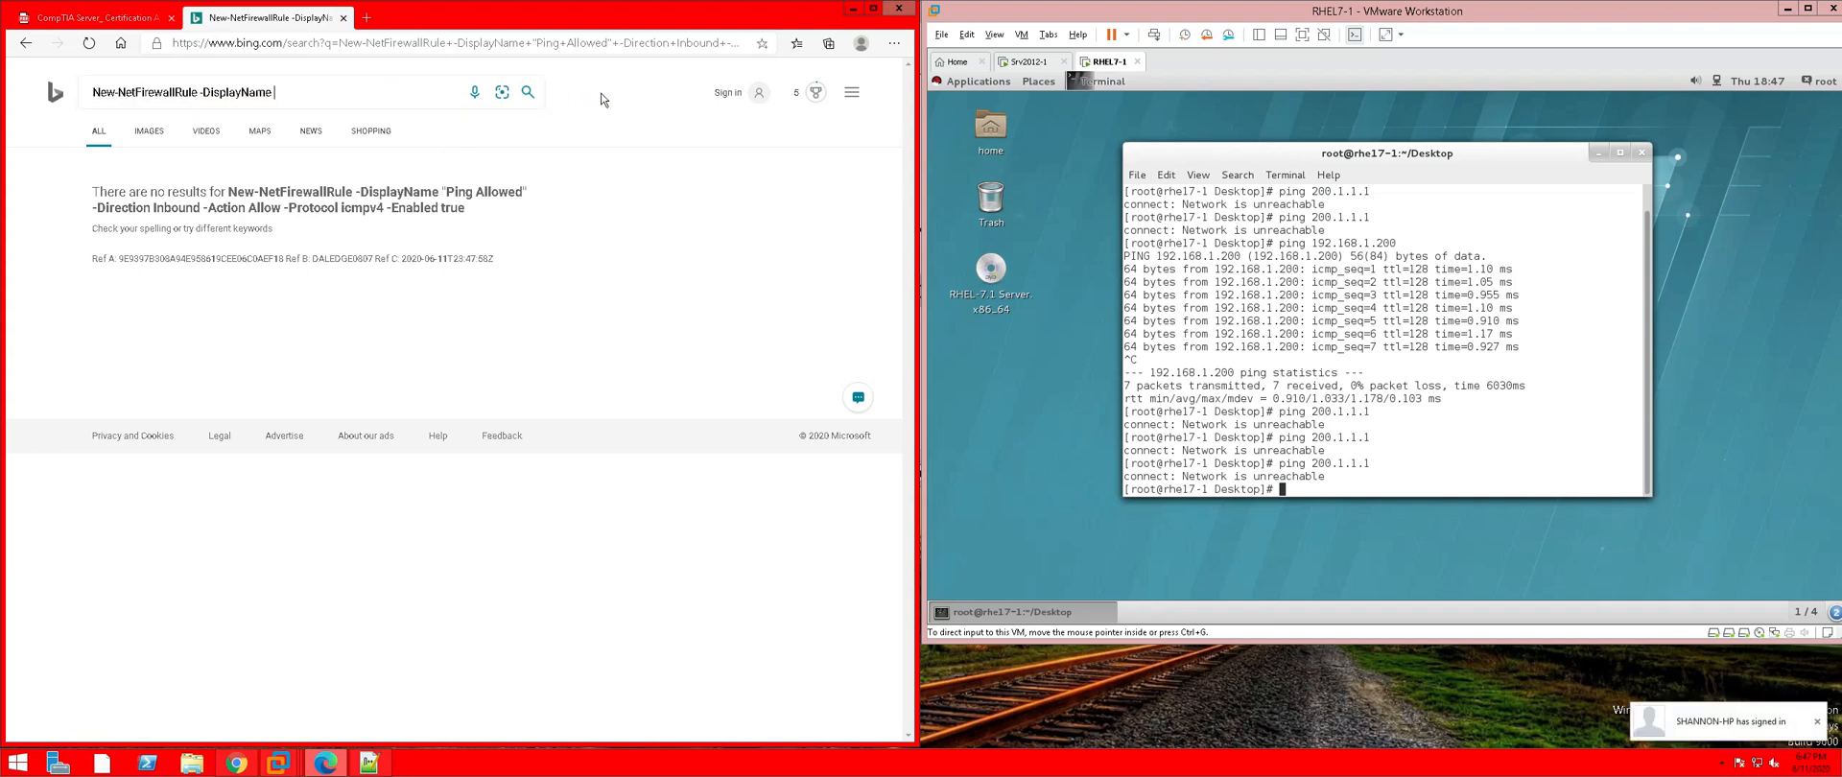
{"action": "key", "text": "BackSpace"}
{"action": "key", "text": "BackSpace"}
{"action": "key", "text": "BackSpace"}
{"action": "key", "text": "BackSpace"}
{"action": "key", "text": "BackSpace"}
{"action": "key", "text": "BackSpace"}
{"action": "key", "text": "BackSpace"}
{"action": "key", "text": "BackSpace"}
{"action": "key", "text": "BackSpace"}
{"action": "key", "text": "BackSpace"}
{"action": "key", "text": "BackSpace"}
{"action": "key", "text": "BackSpace"}
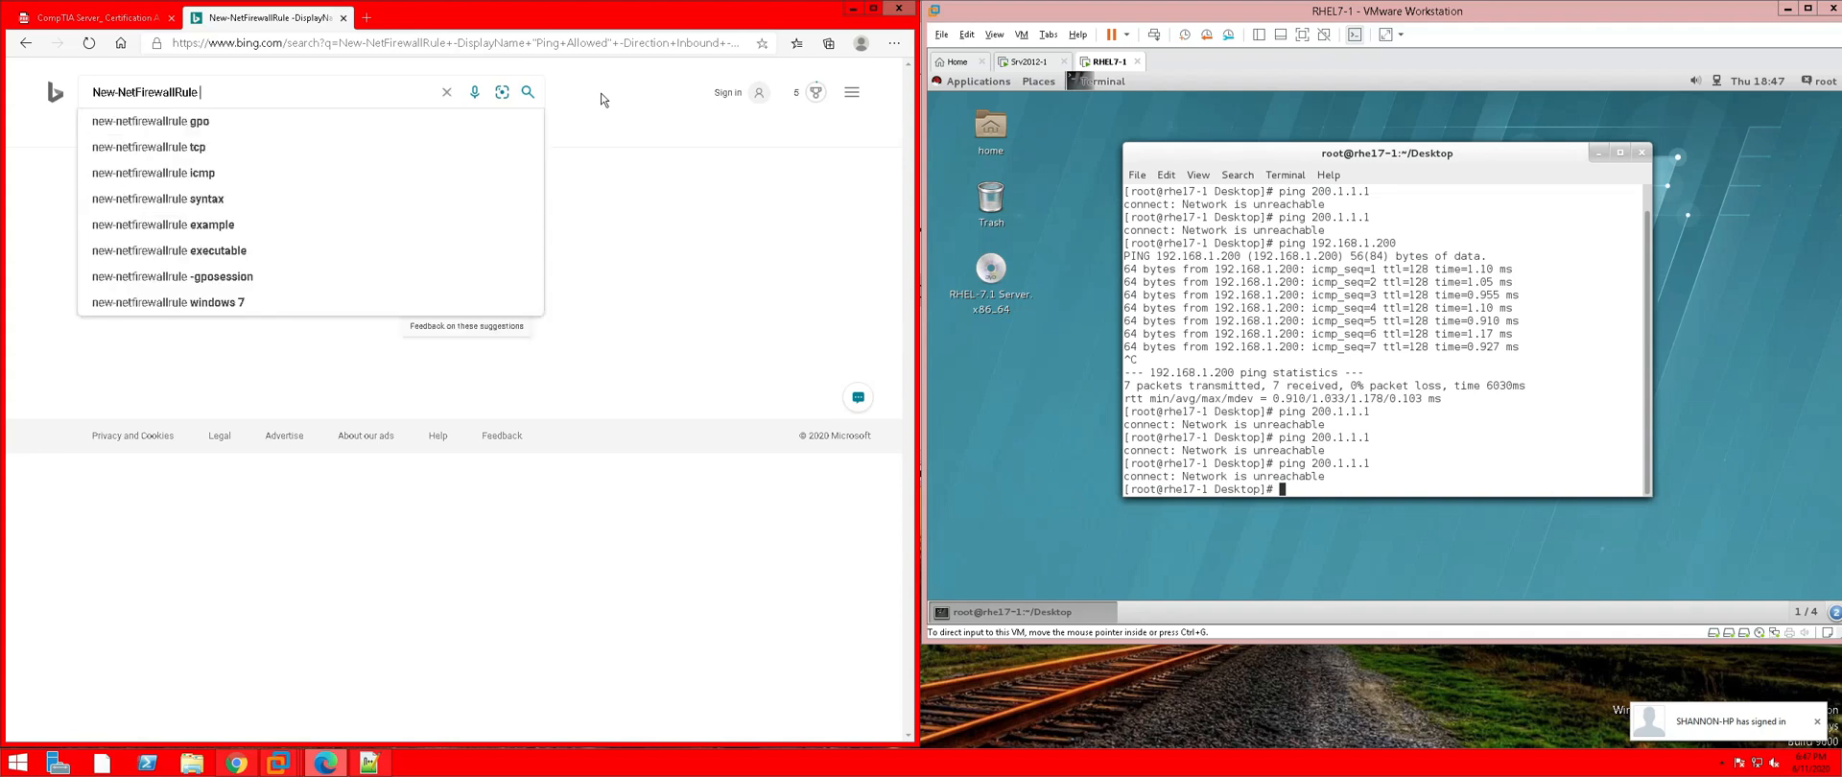
{"action": "type", "text": "icmp"}
{"action": "key", "text": "Return"}
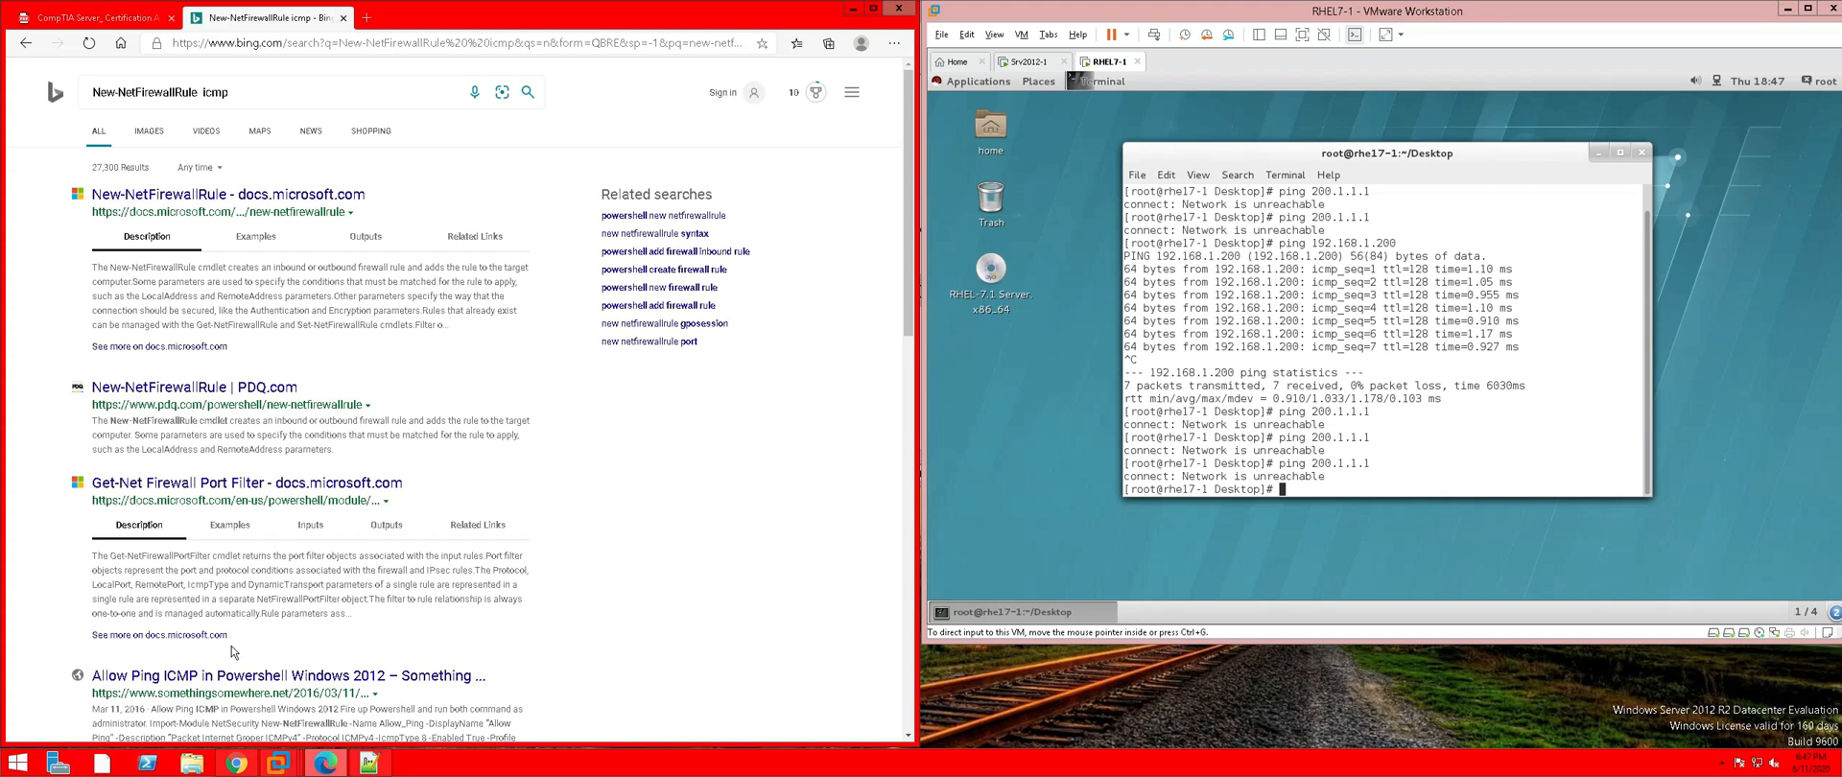
{"action": "left_click", "coordinate": [236, 677]}
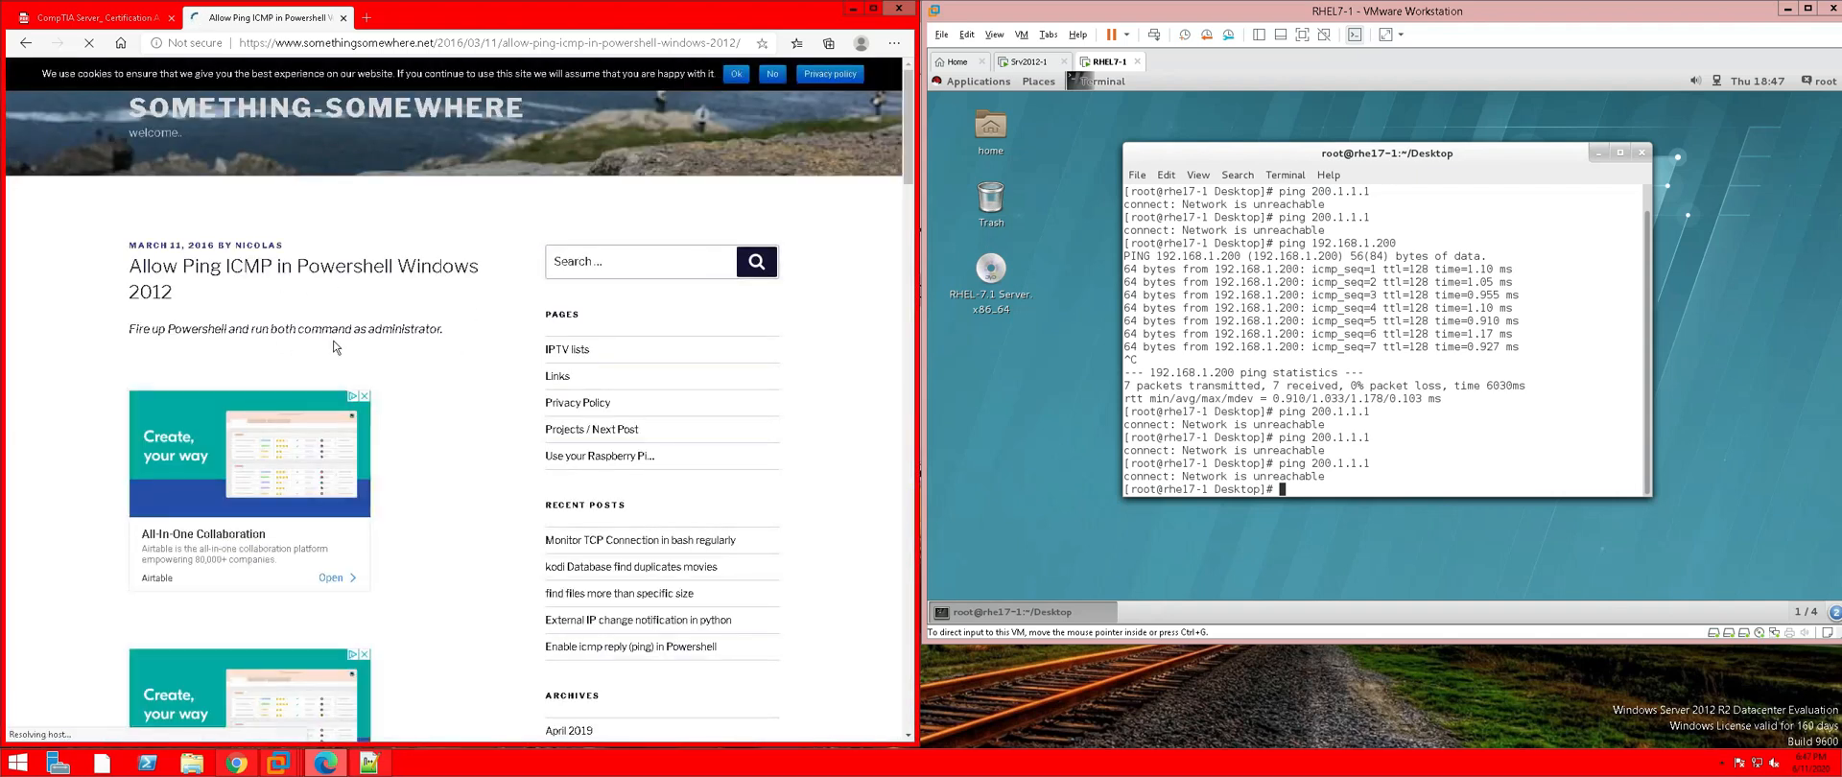
Scroll down to the article's PowerShell code block and slide it sideways to read the full command
{"action": "scroll", "coordinate": [335, 348], "scroll_direction": "down", "scroll_amount": 6}
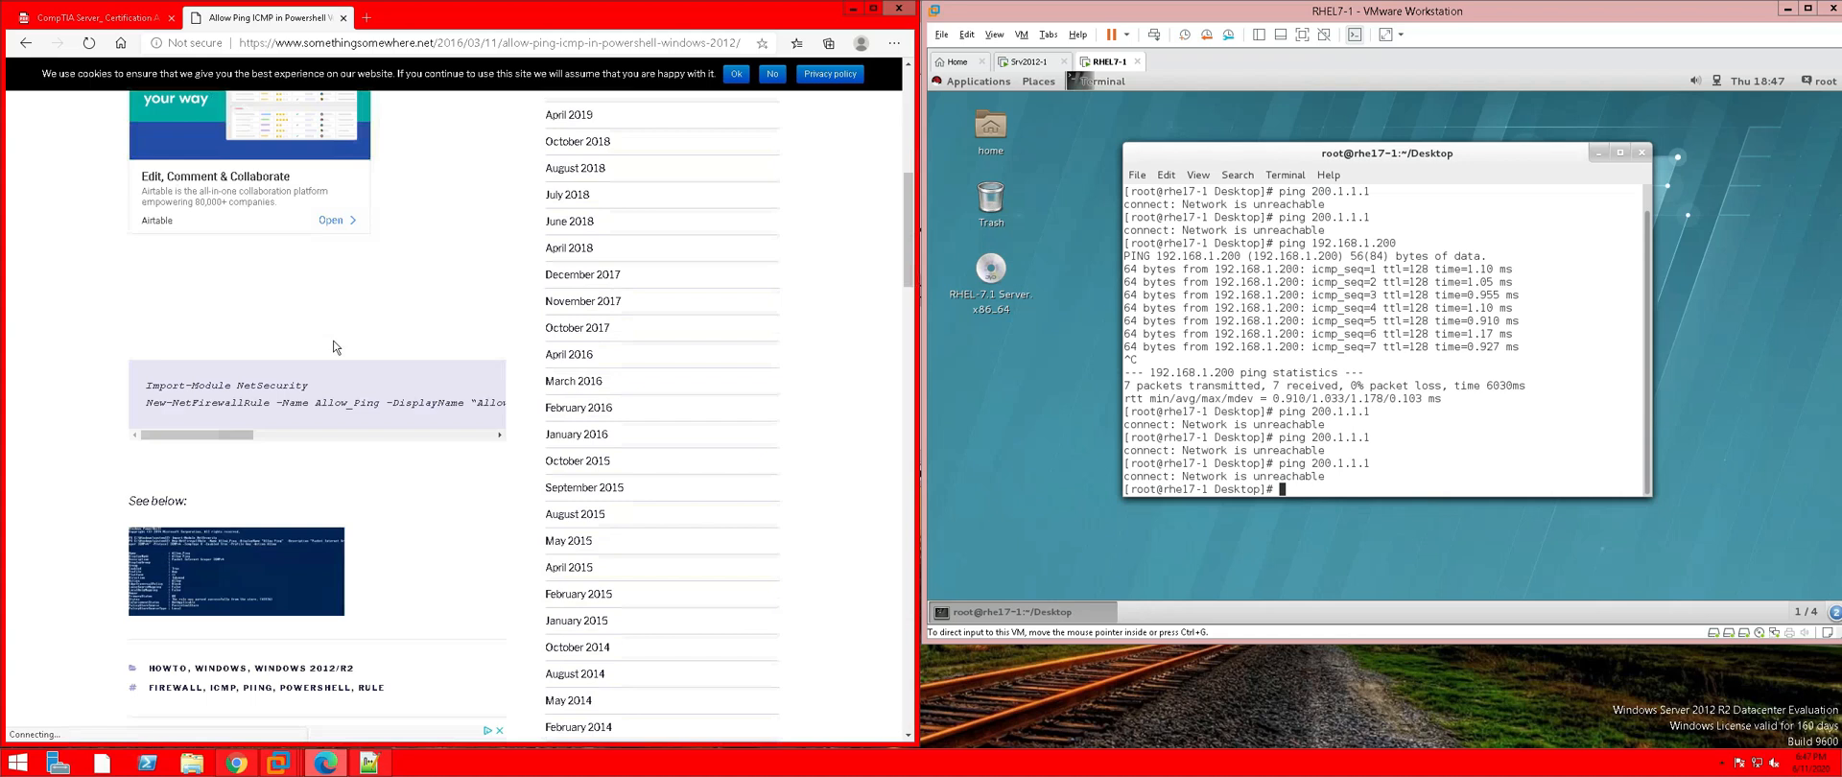
{"action": "scroll", "coordinate": [334, 347], "scroll_direction": "down", "scroll_amount": 1}
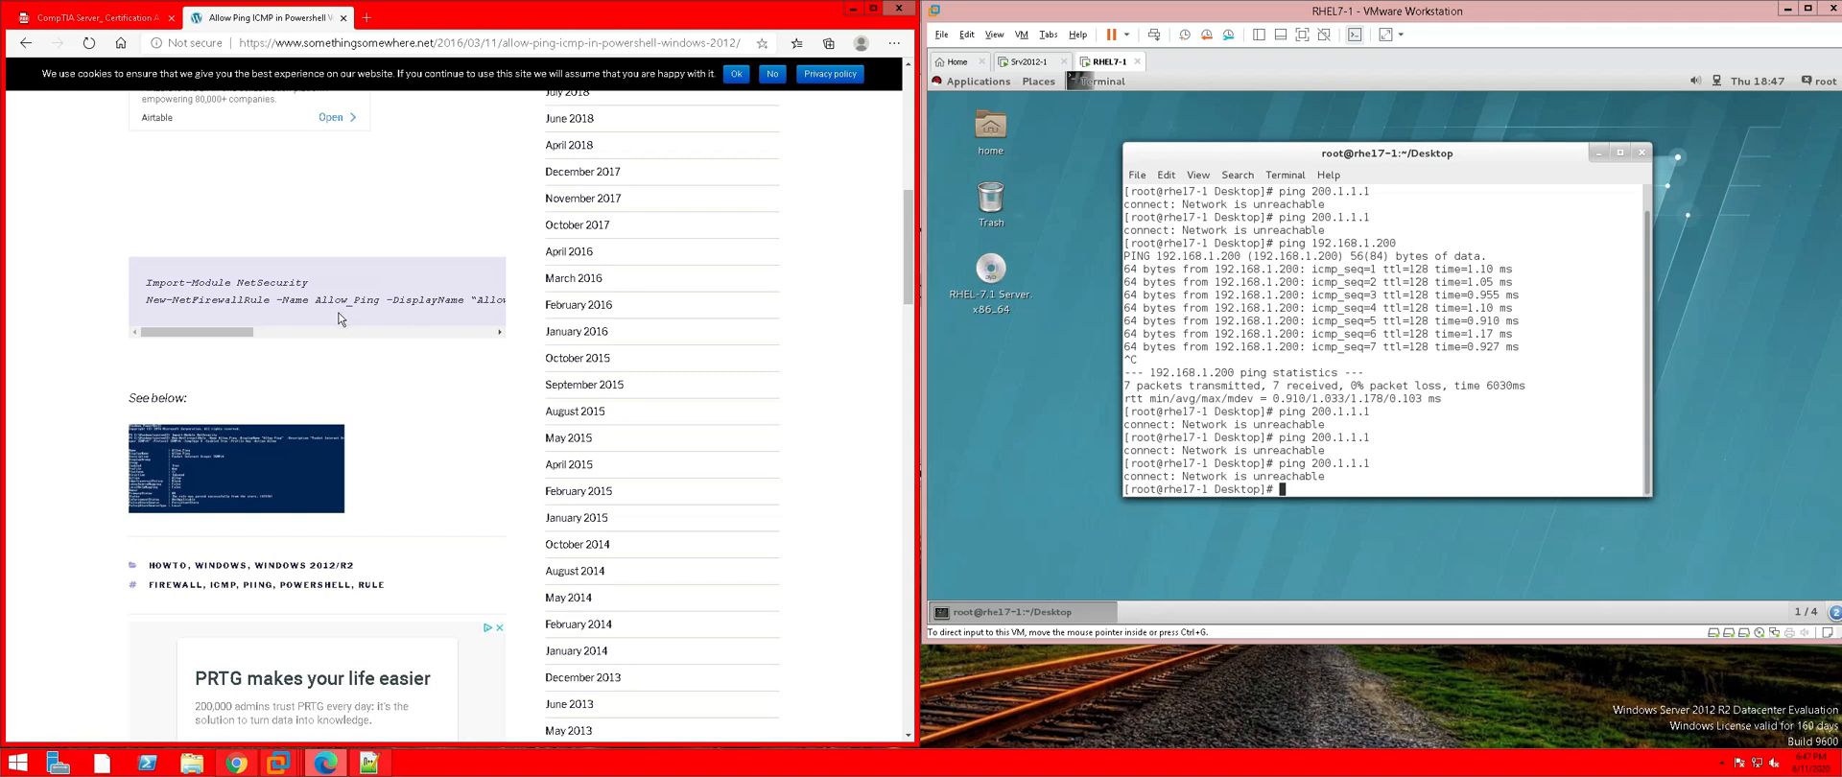
{"action": "left_click_drag", "start_coordinate": [257, 332], "coordinate": [369, 338]}
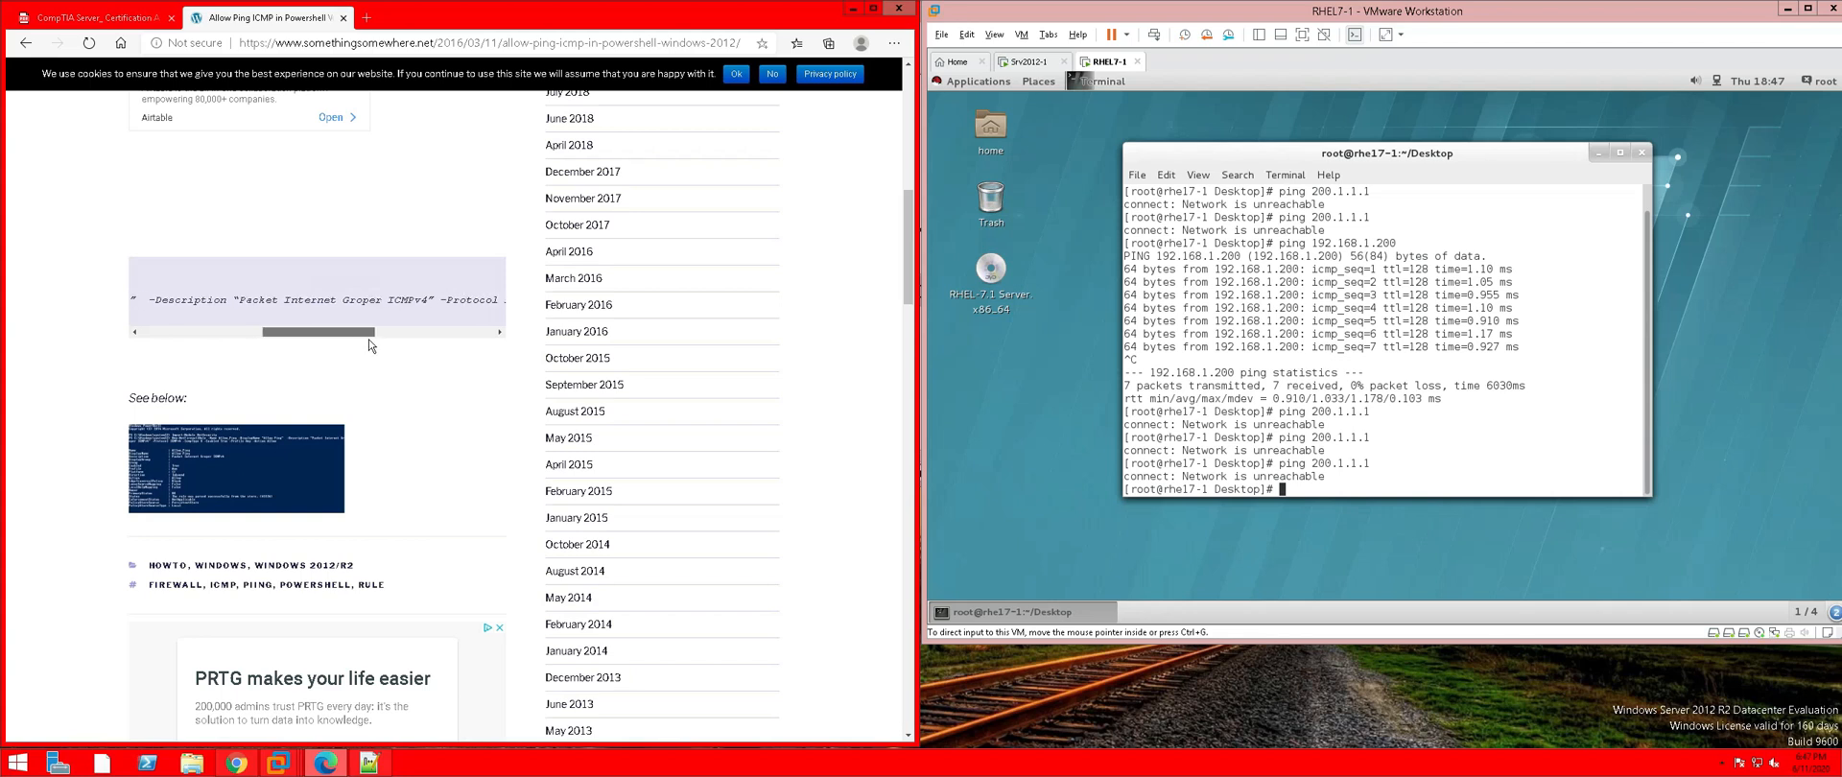
{"action": "left_click_drag", "start_coordinate": [368, 339], "coordinate": [219, 335]}
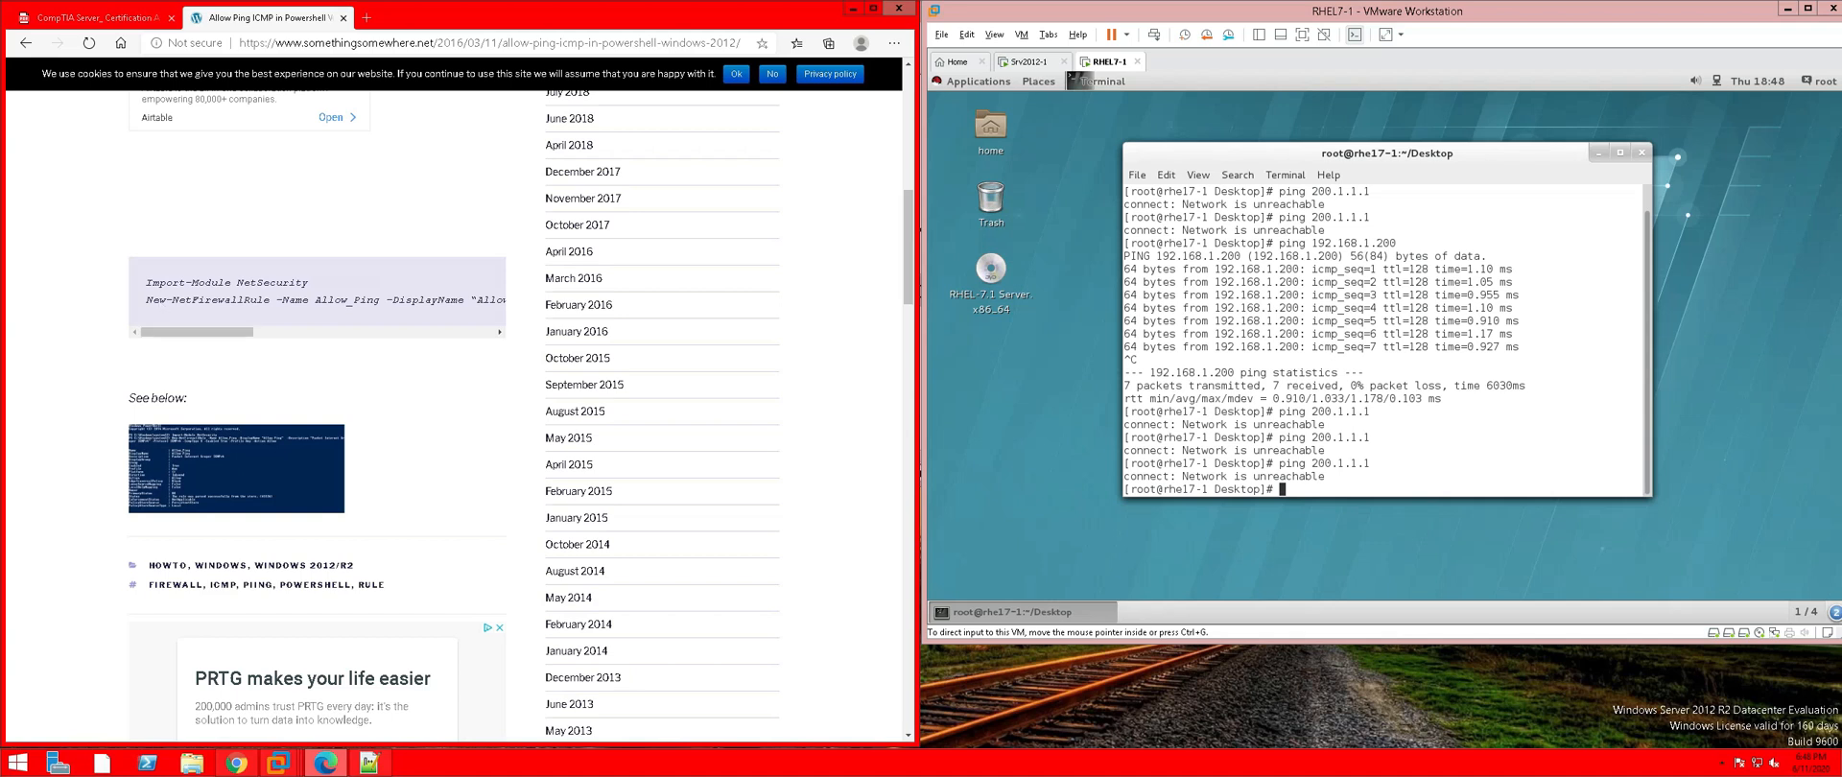
{"action": "left_click_drag", "start_coordinate": [236, 330], "coordinate": [197, 332]}
Scroll around the article to review the Import-Module NetSecurity and Allow_Ping commands
{"action": "scroll", "coordinate": [171, 288], "scroll_direction": "up", "scroll_amount": 5}
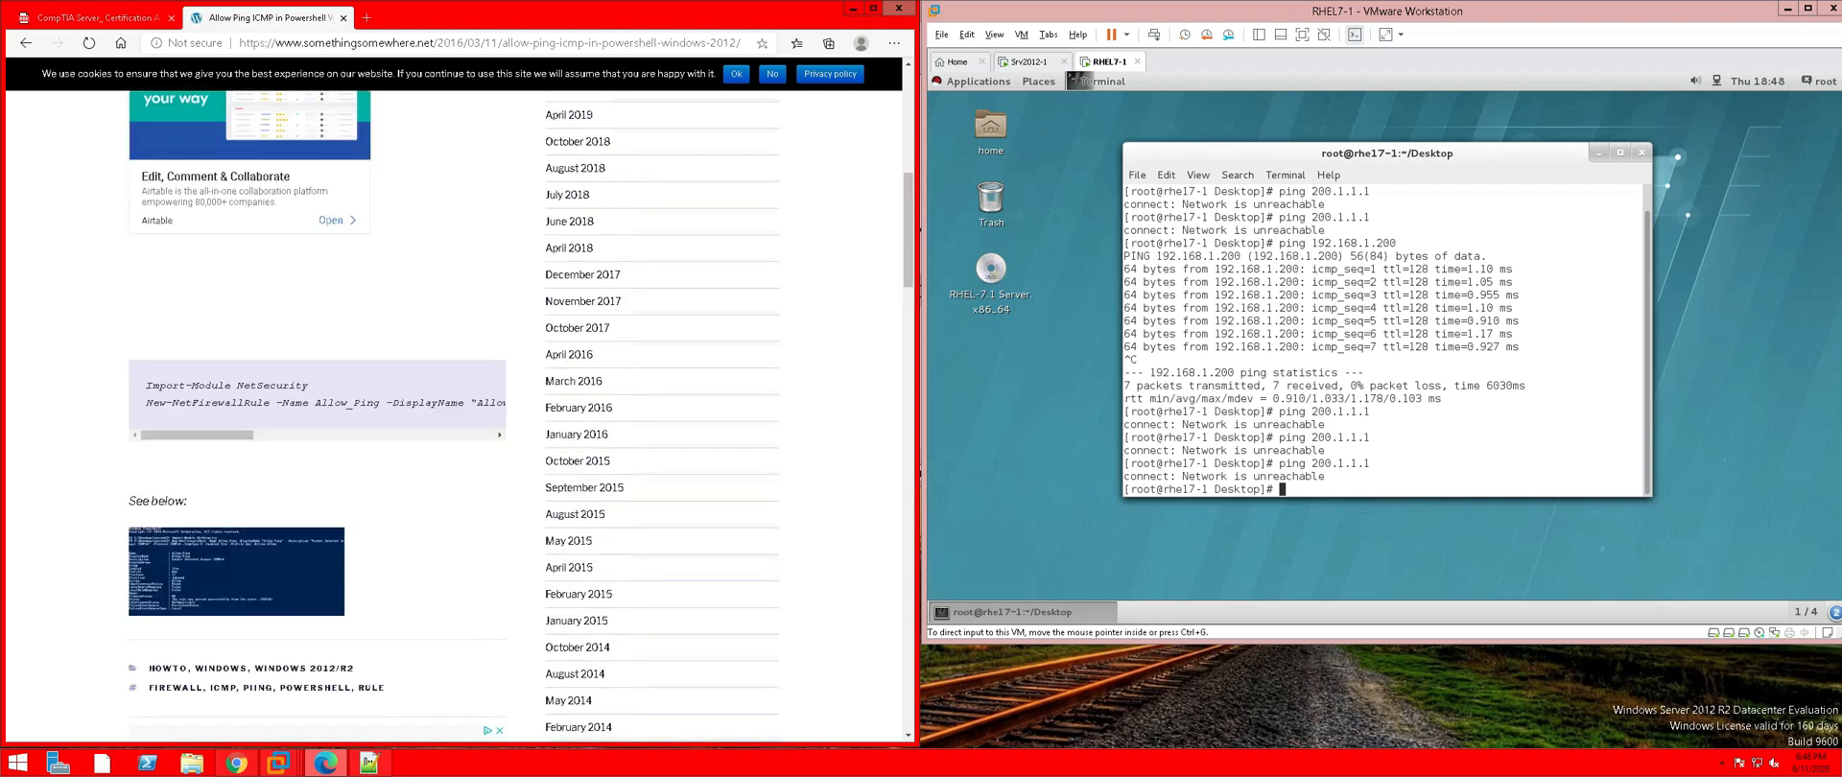
{"action": "scroll", "coordinate": [171, 288], "scroll_direction": "up", "scroll_amount": 3}
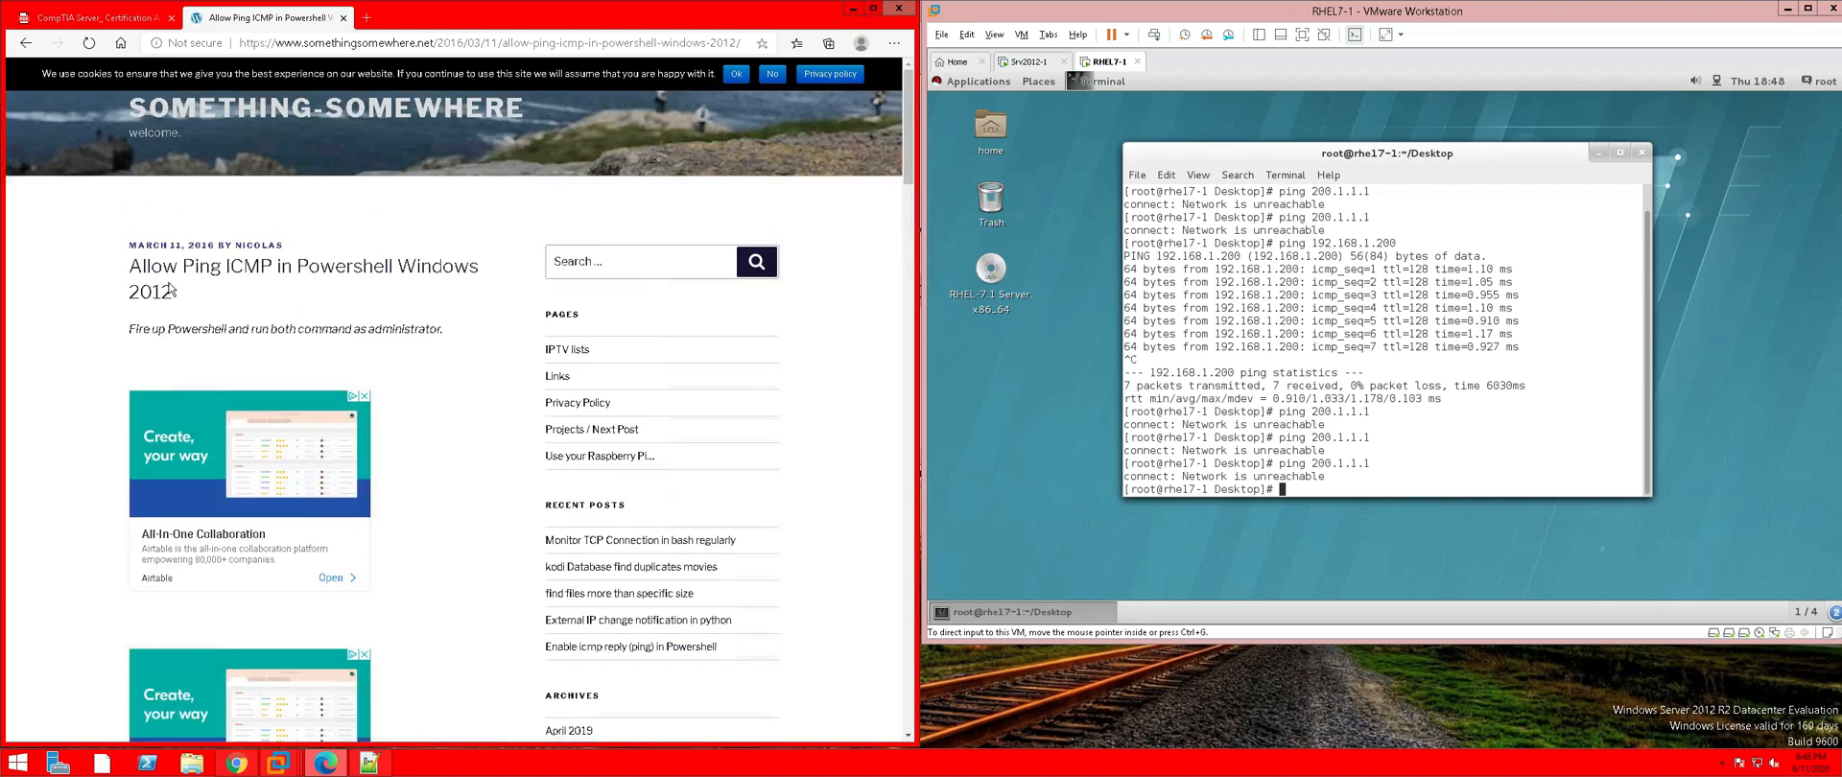
{"action": "scroll", "coordinate": [203, 317], "scroll_direction": "down", "scroll_amount": 6}
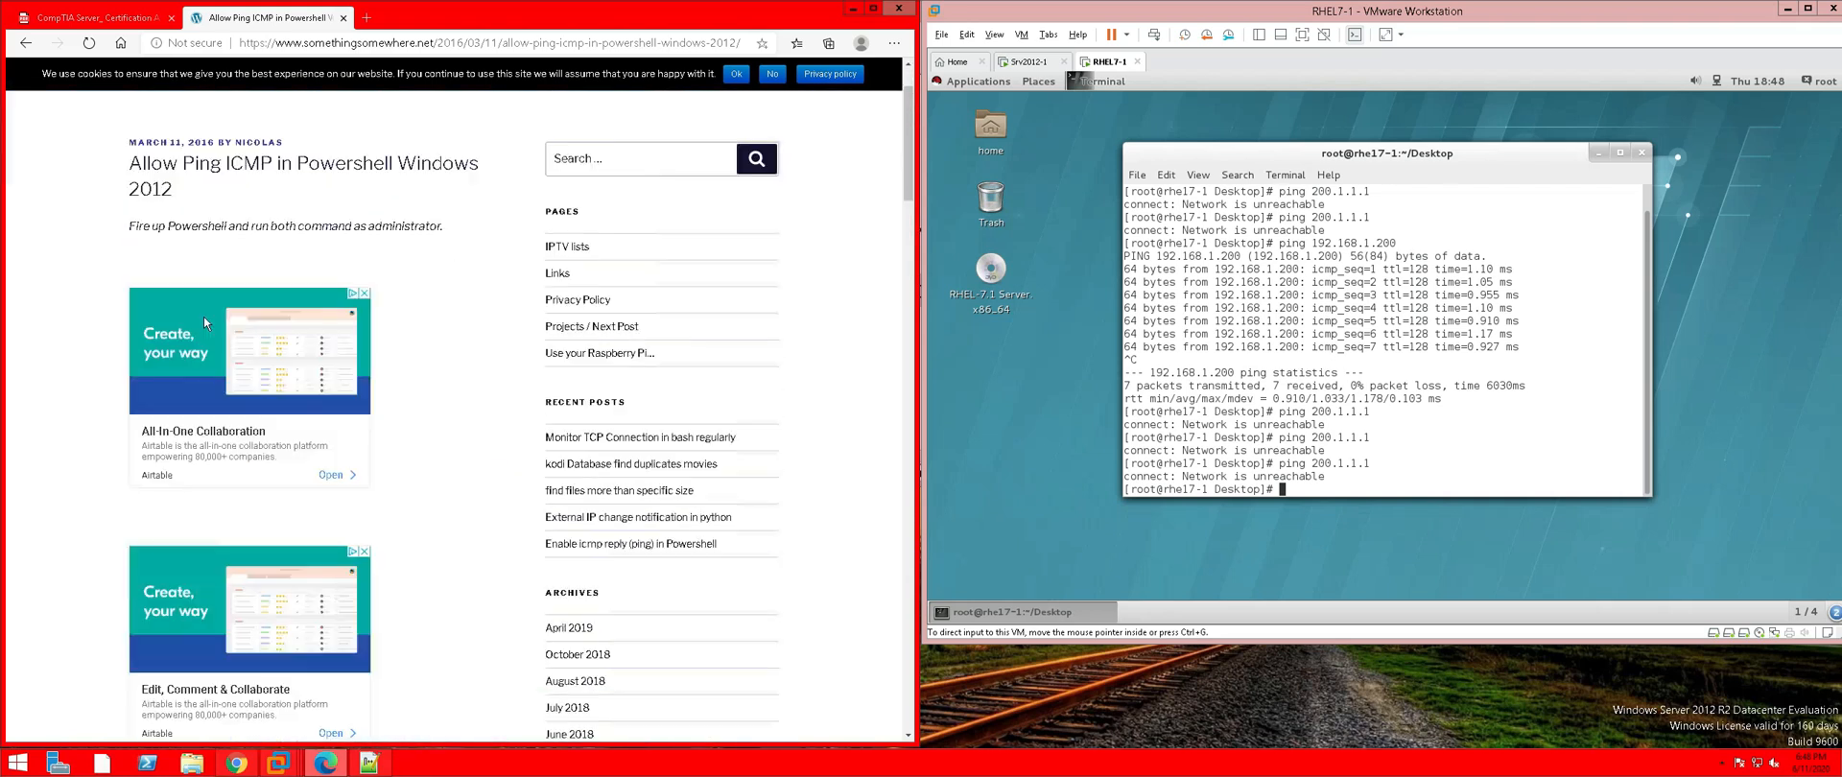
{"action": "scroll", "coordinate": [204, 322], "scroll_direction": "down", "scroll_amount": 1}
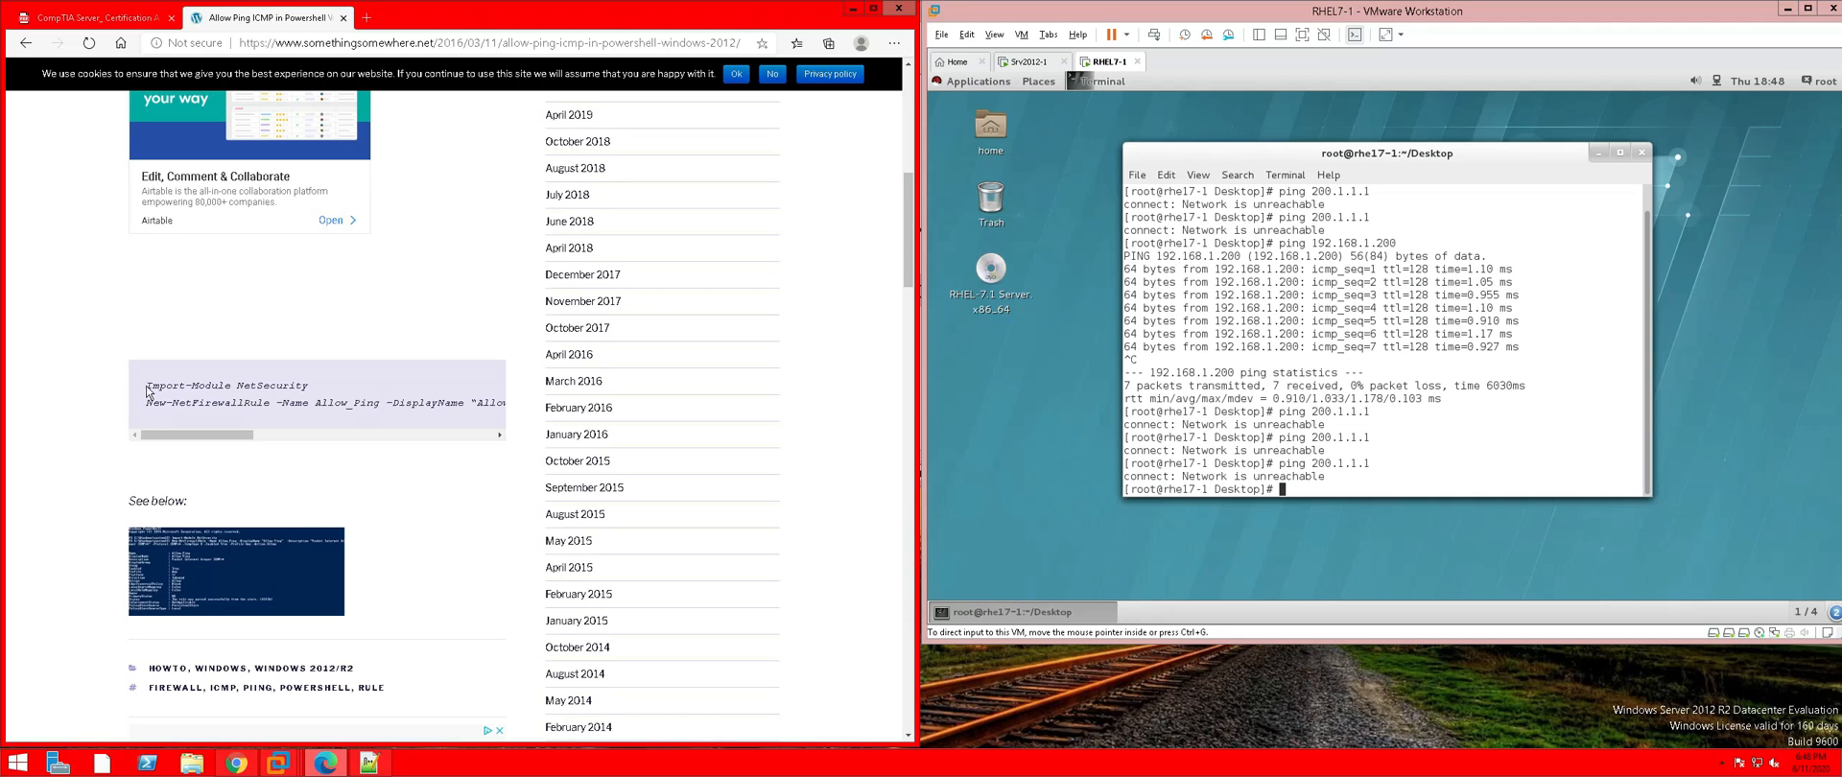
{"action": "scroll", "coordinate": [149, 393], "scroll_direction": "down", "scroll_amount": 1}
{"action": "scroll", "coordinate": [181, 382], "scroll_direction": "down", "scroll_amount": 10}
{"action": "scroll", "coordinate": [180, 382], "scroll_direction": "up", "scroll_amount": 6}
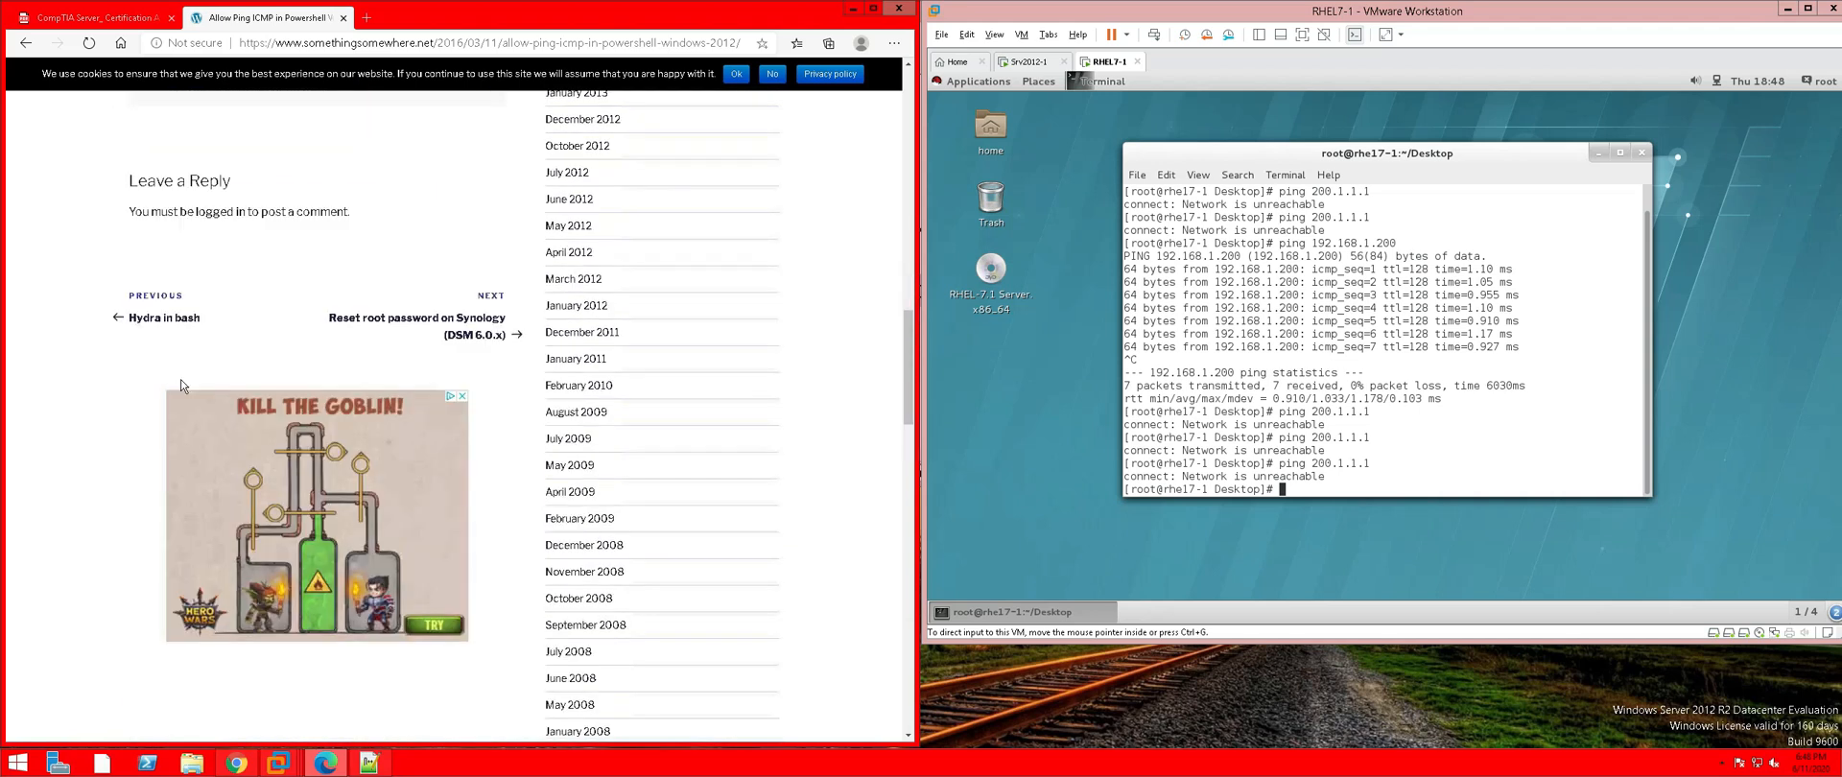
{"action": "scroll", "coordinate": [180, 385], "scroll_direction": "up", "scroll_amount": 3}
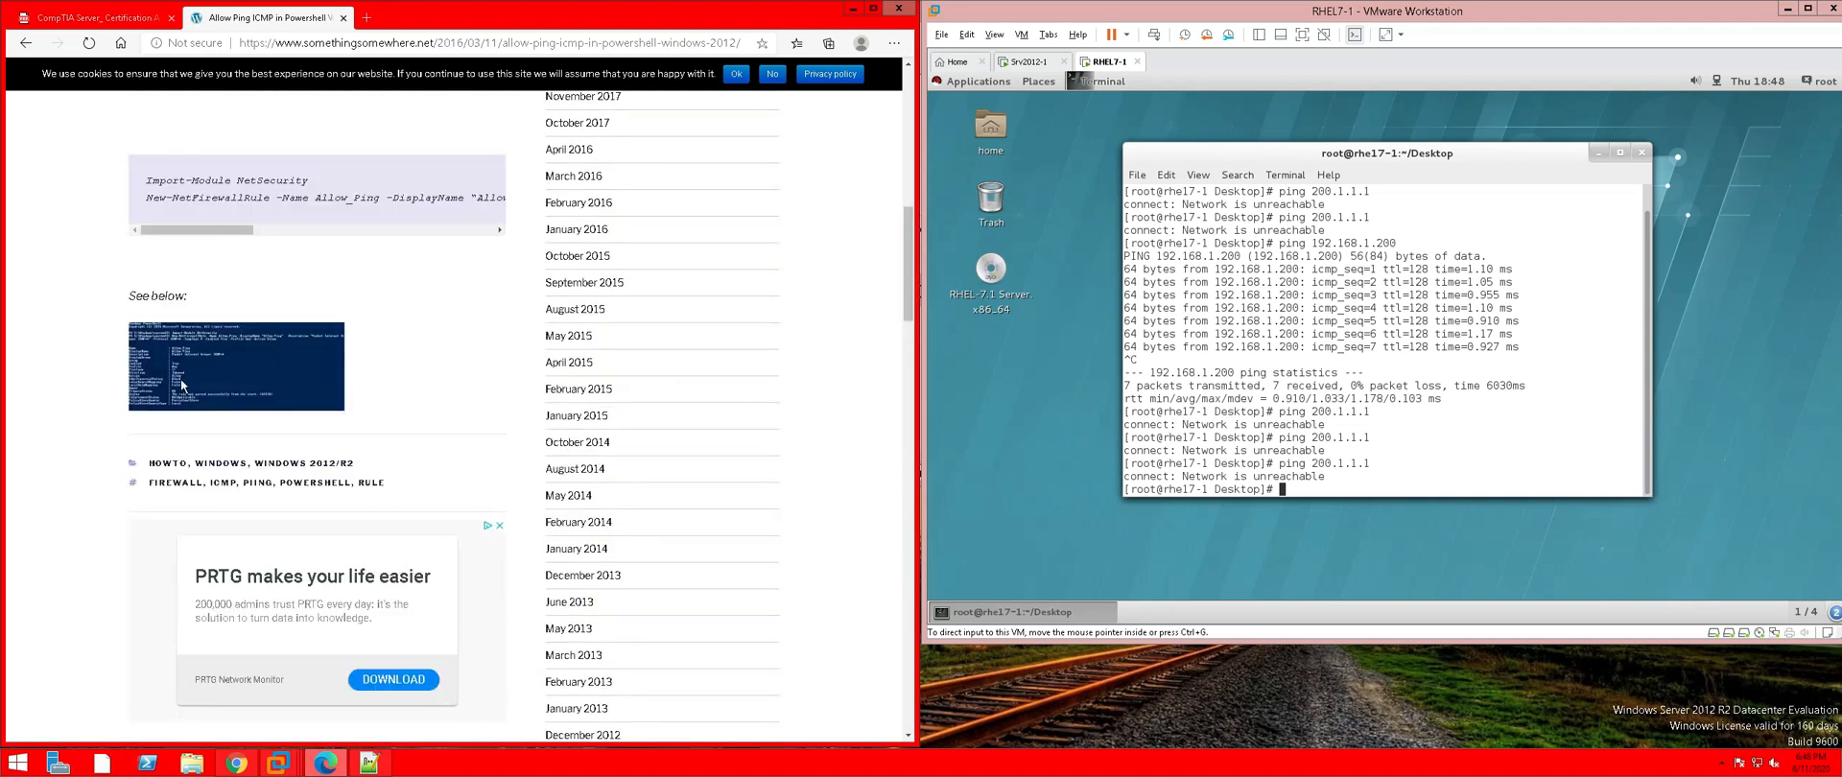
{"action": "scroll", "coordinate": [181, 384], "scroll_direction": "up", "scroll_amount": 2}
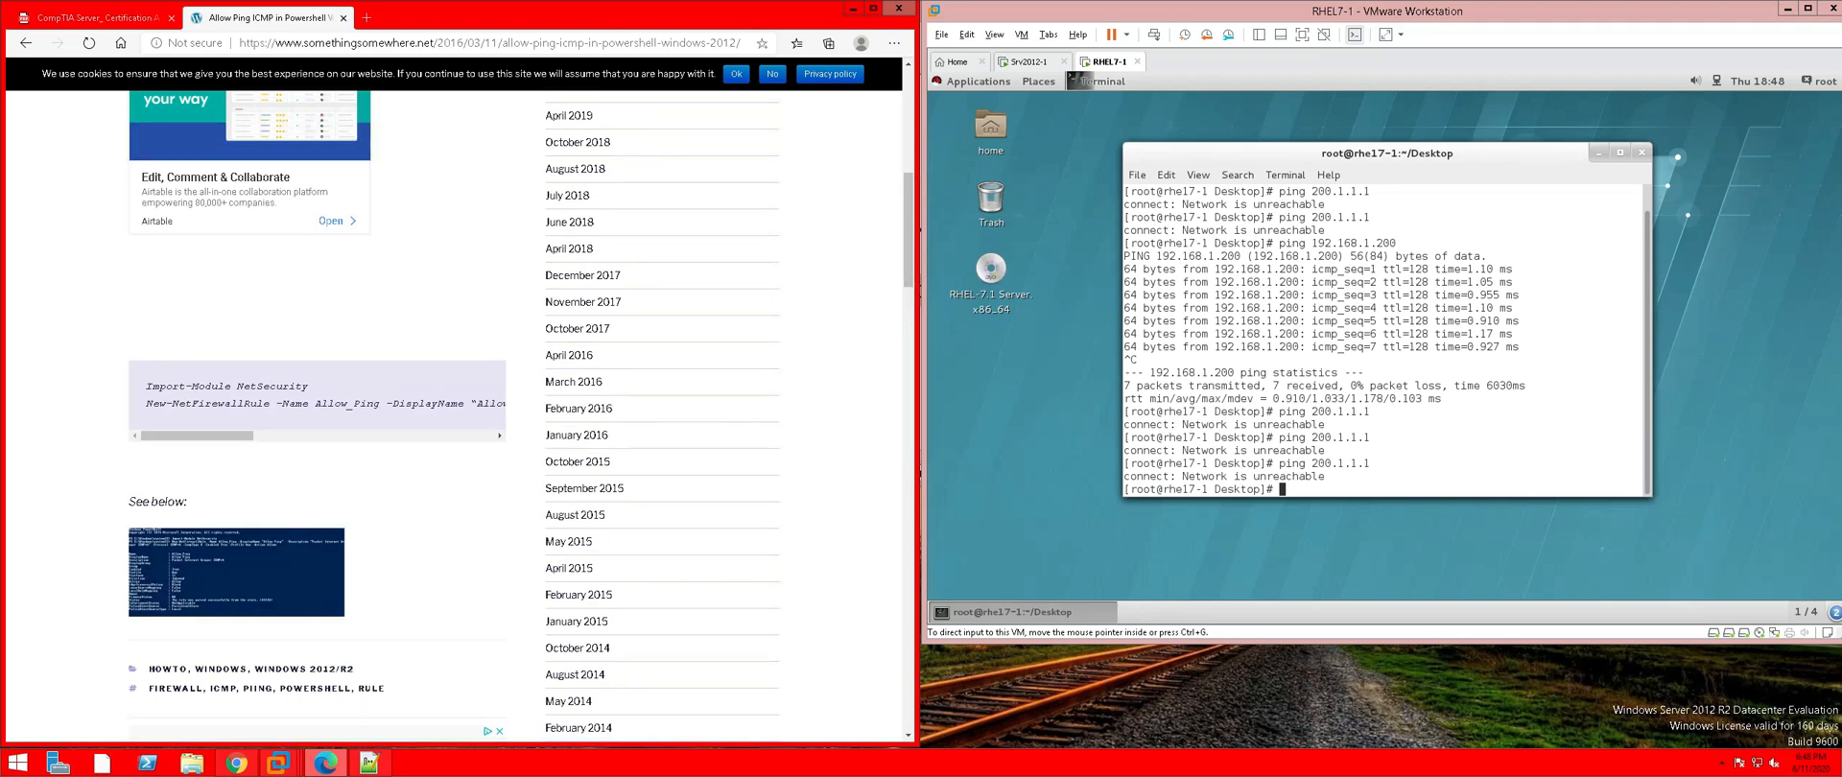
Copy the Import-Module NetSecurity line from the article and return to Srv2012-1
{"action": "left_click_drag", "start_coordinate": [144, 386], "coordinate": [309, 391]}
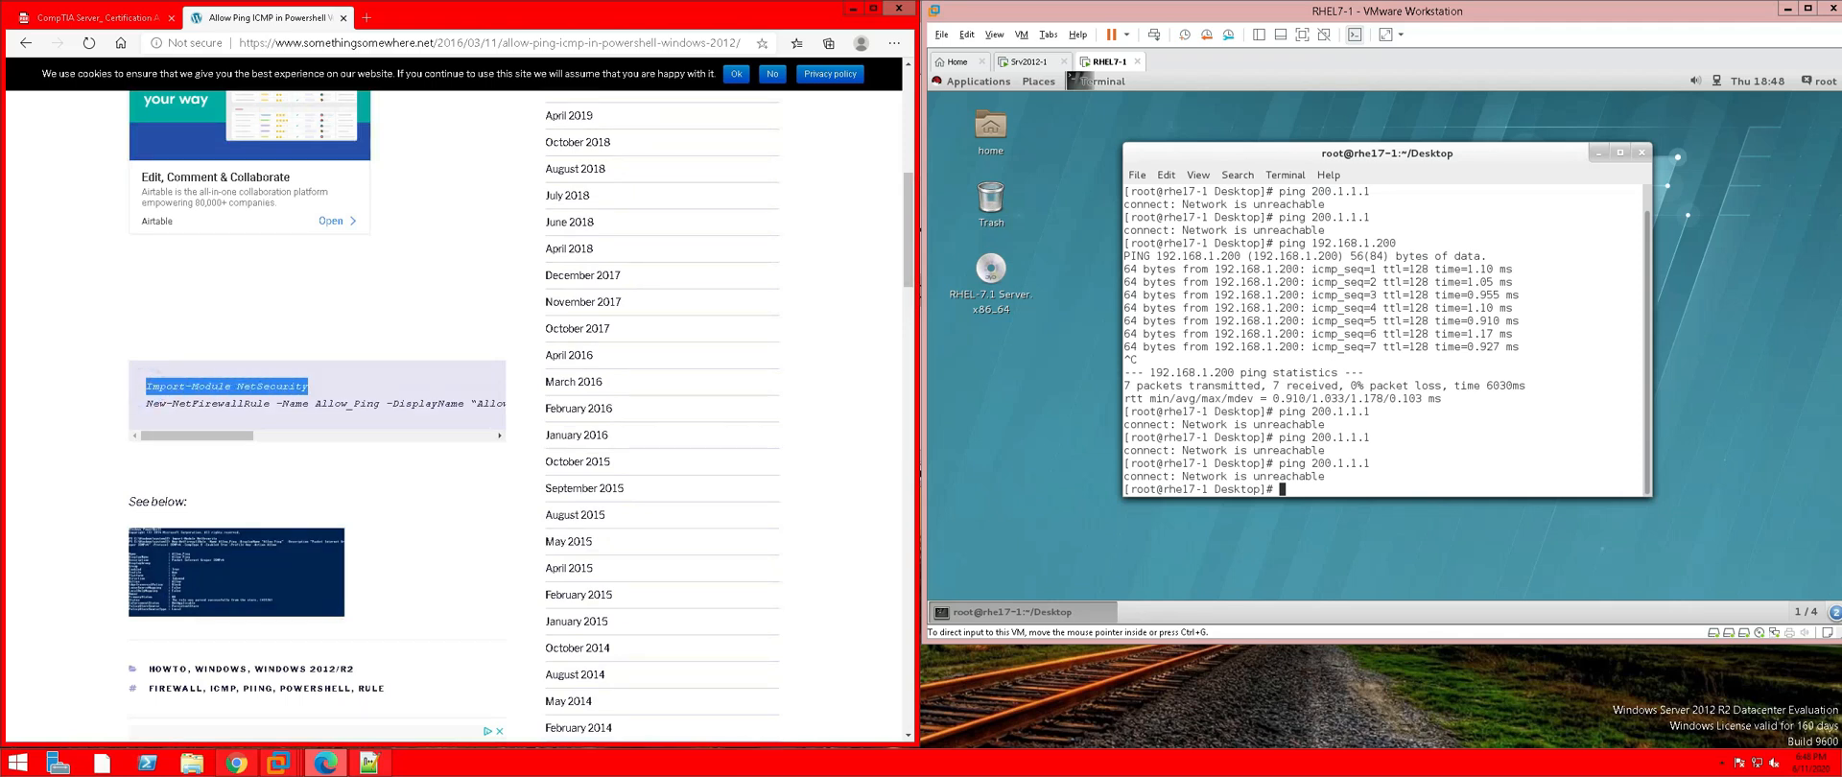
{"action": "right_click", "coordinate": [304, 394]}
{"action": "left_click", "coordinate": [360, 406]}
{"action": "left_click", "coordinate": [1020, 545]}
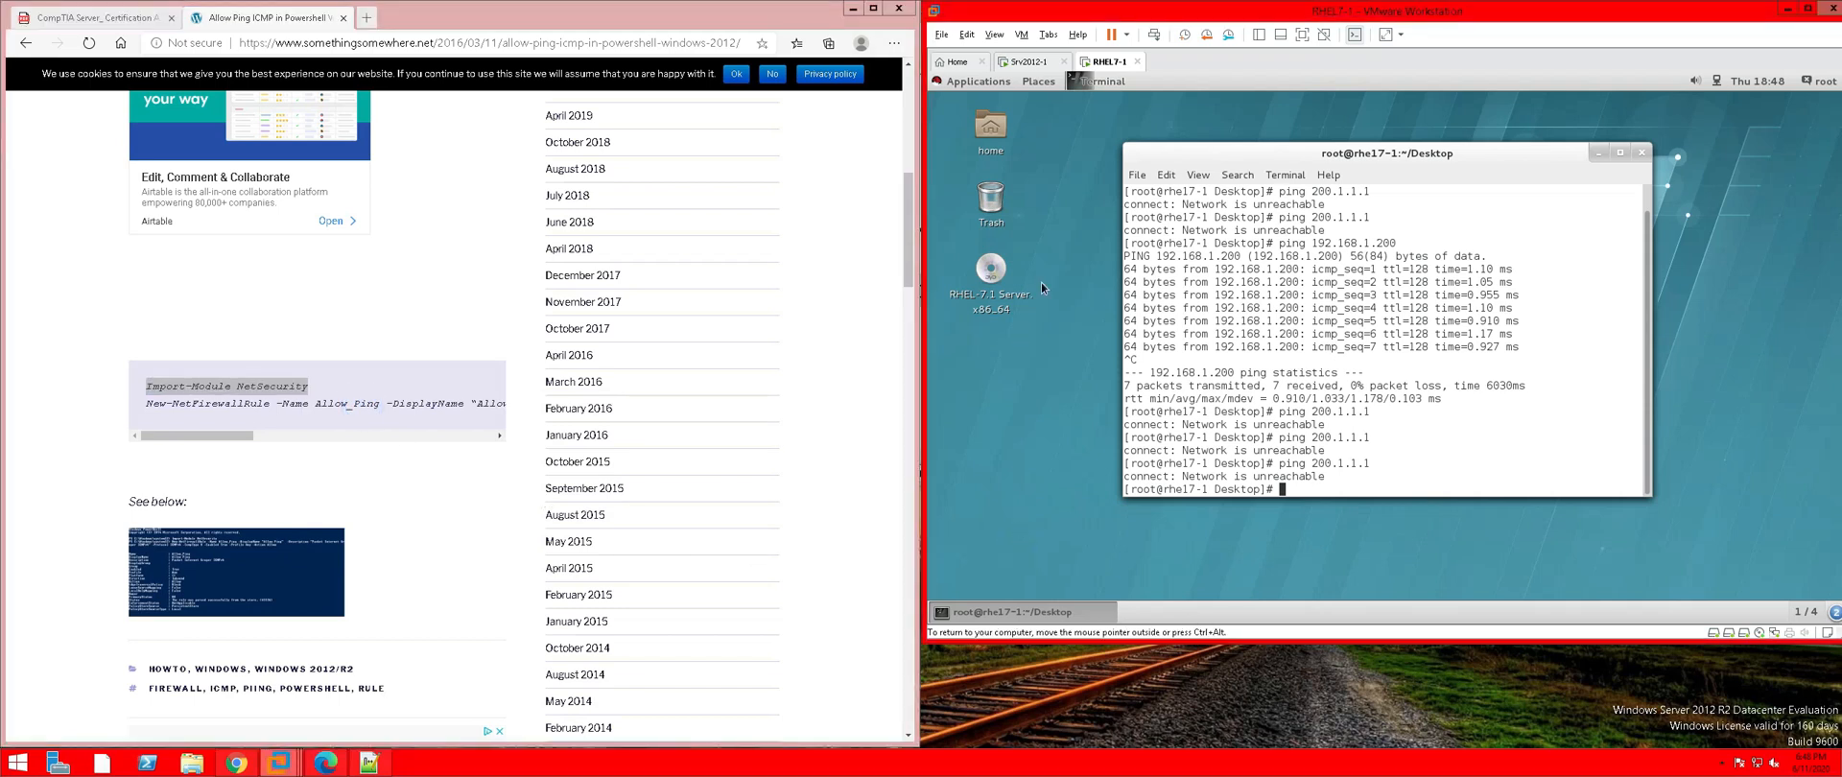
{"action": "left_click", "coordinate": [1028, 62]}
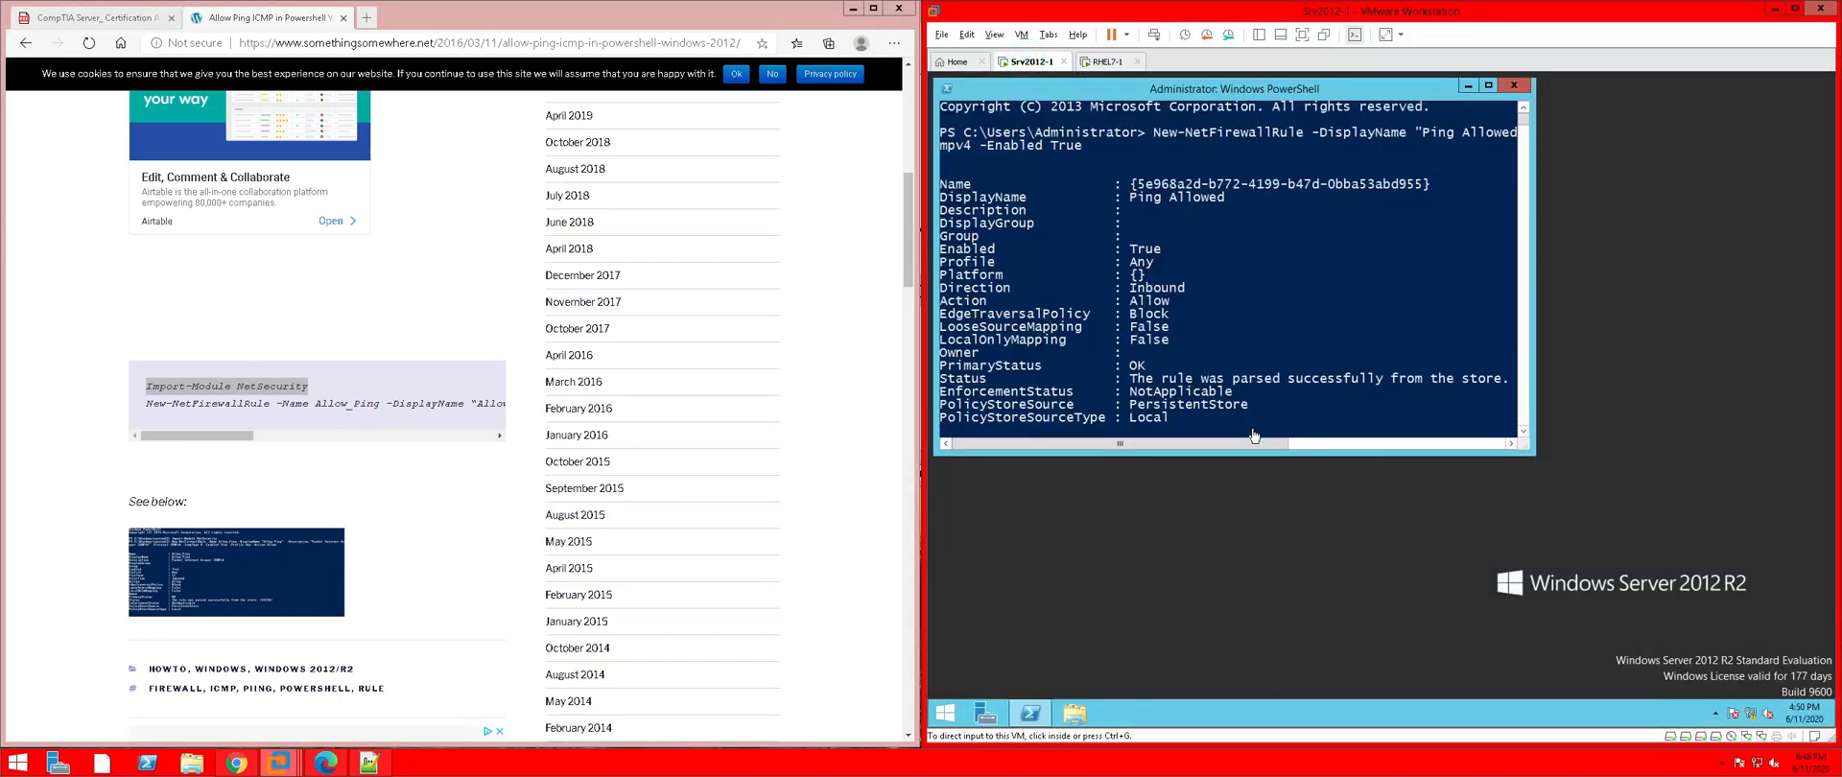
Clear the PowerShell console and run Import-Module NetSecurity
{"action": "left_click", "coordinate": [1183, 413]}
{"action": "scroll", "coordinate": [1183, 413], "scroll_direction": "down", "scroll_amount": 6}
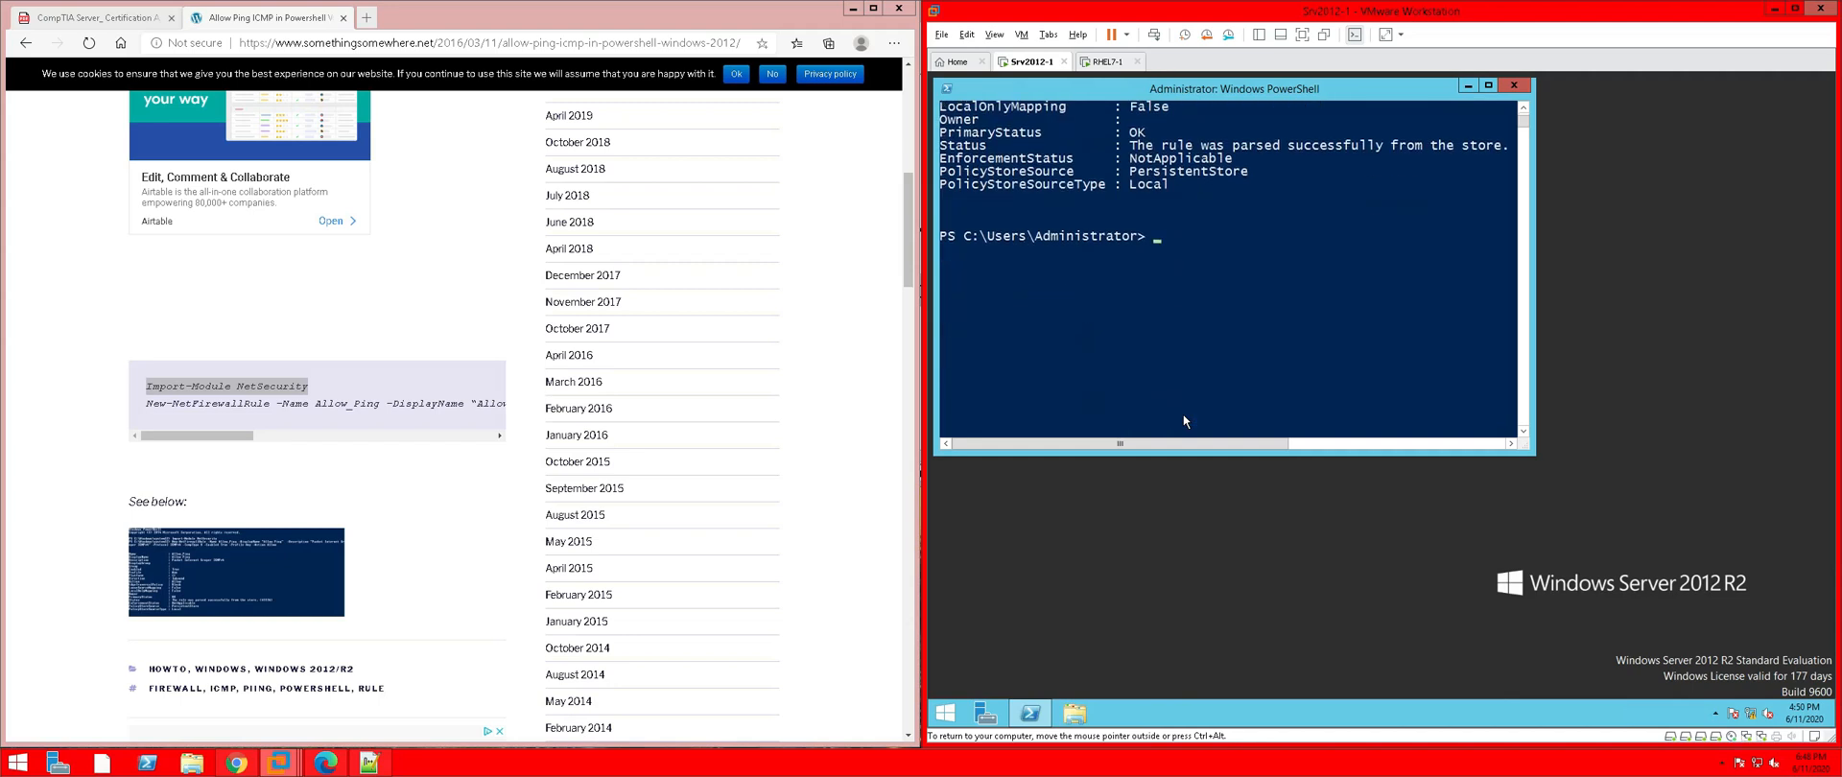
{"action": "type", "text": "cls"}
{"action": "key", "text": "Return"}
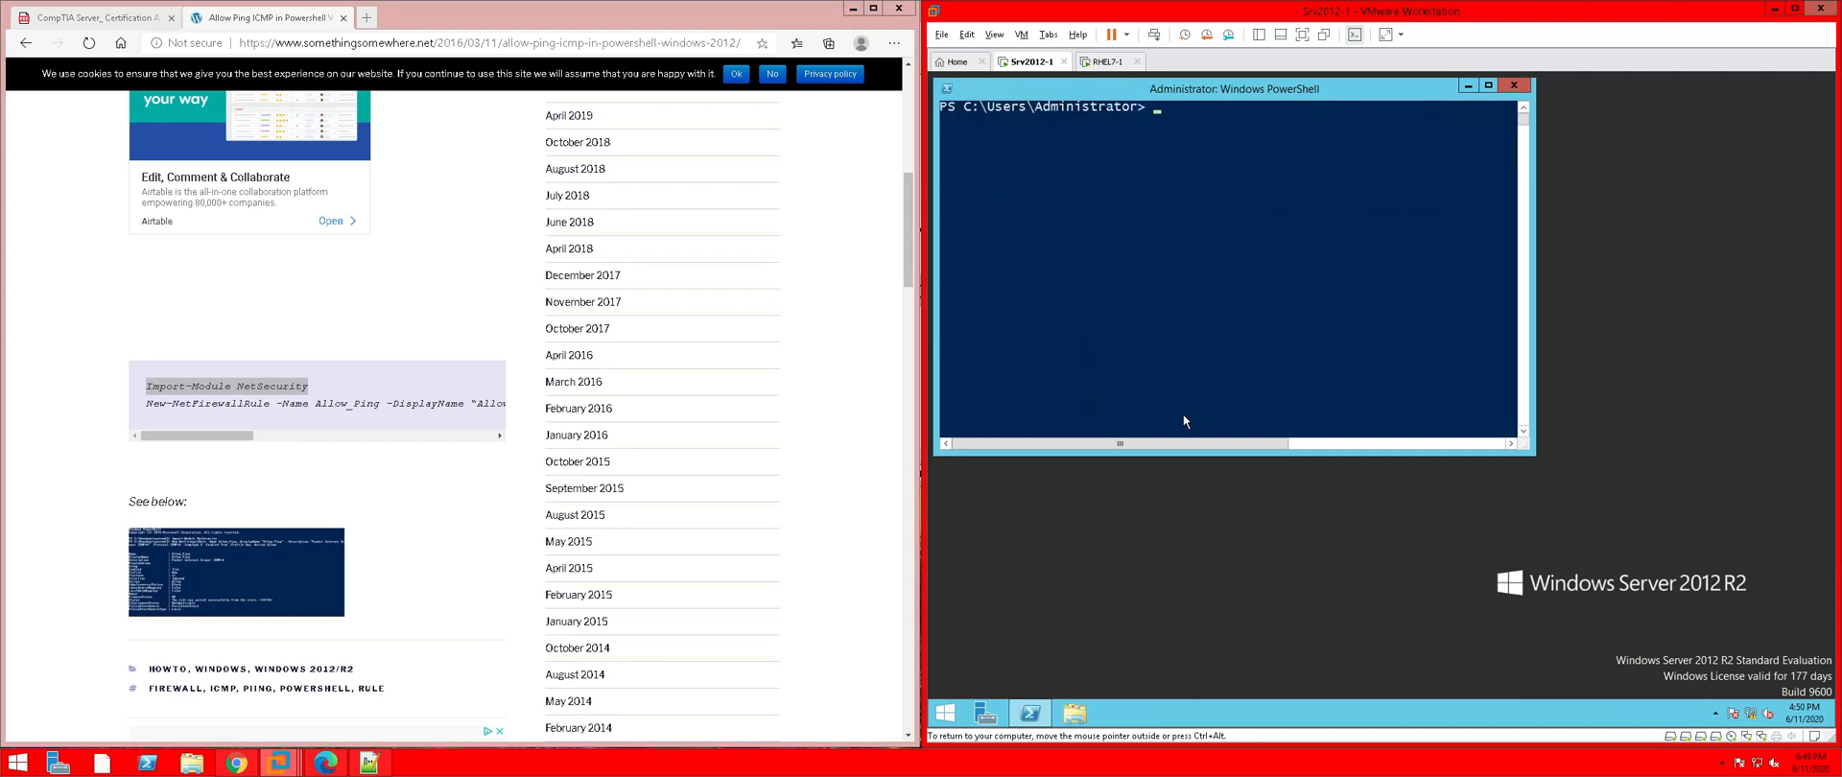
{"action": "type", "text": "Import-Module NetSecurity"}
{"action": "key", "text": "Return"}
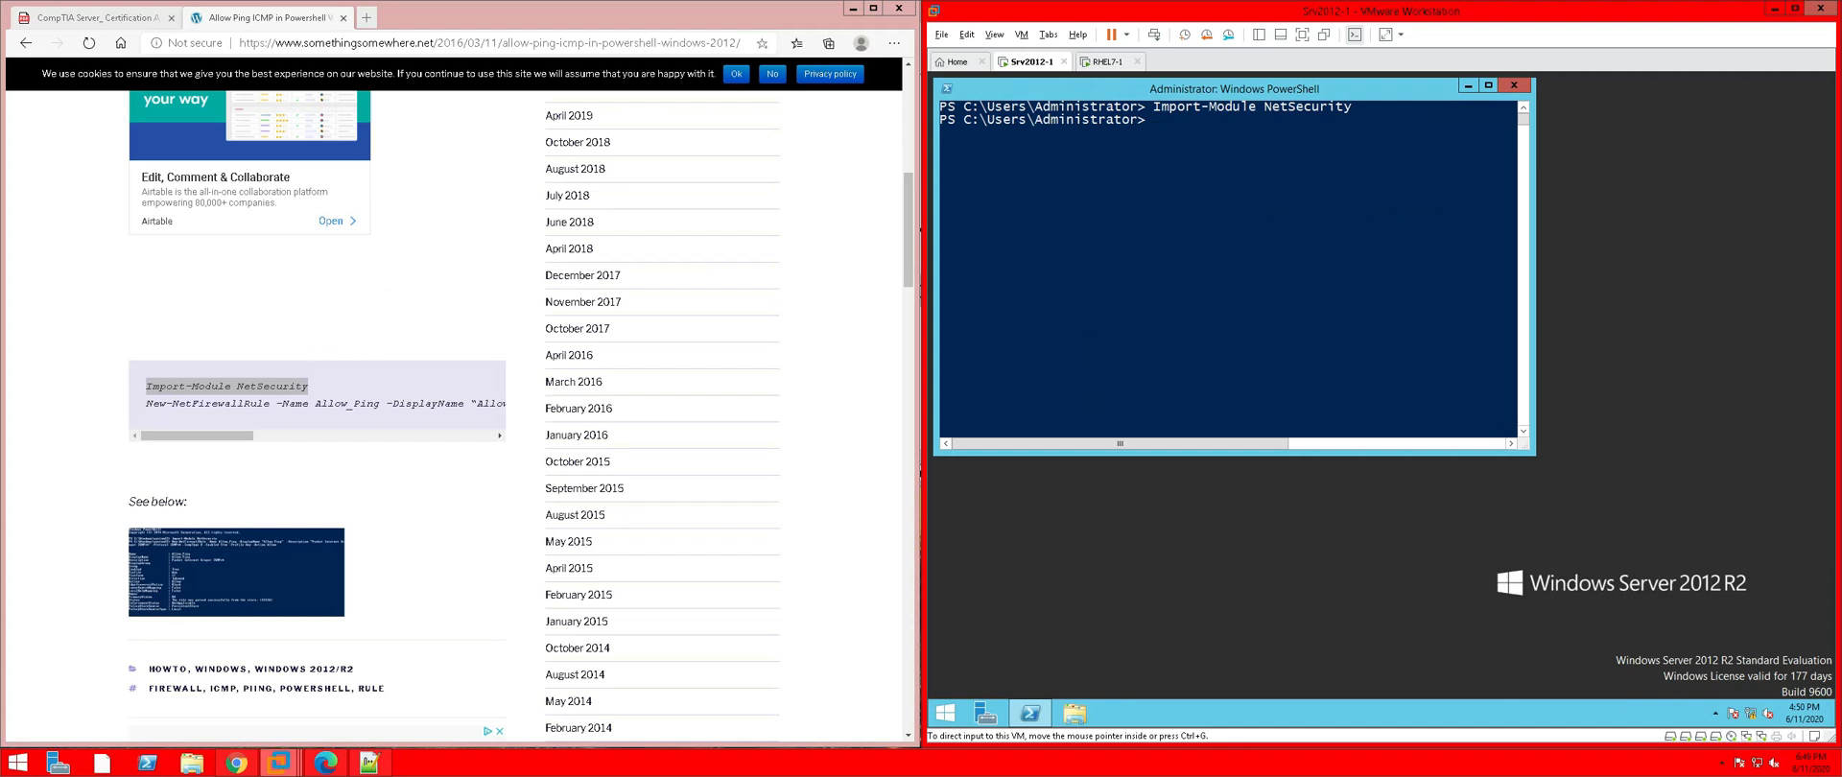
Copy the page's New-NetFirewallRule Allow_Ping command, paste it into PowerShell and run it
{"action": "left_click_drag", "start_coordinate": [144, 404], "coordinate": [523, 426]}
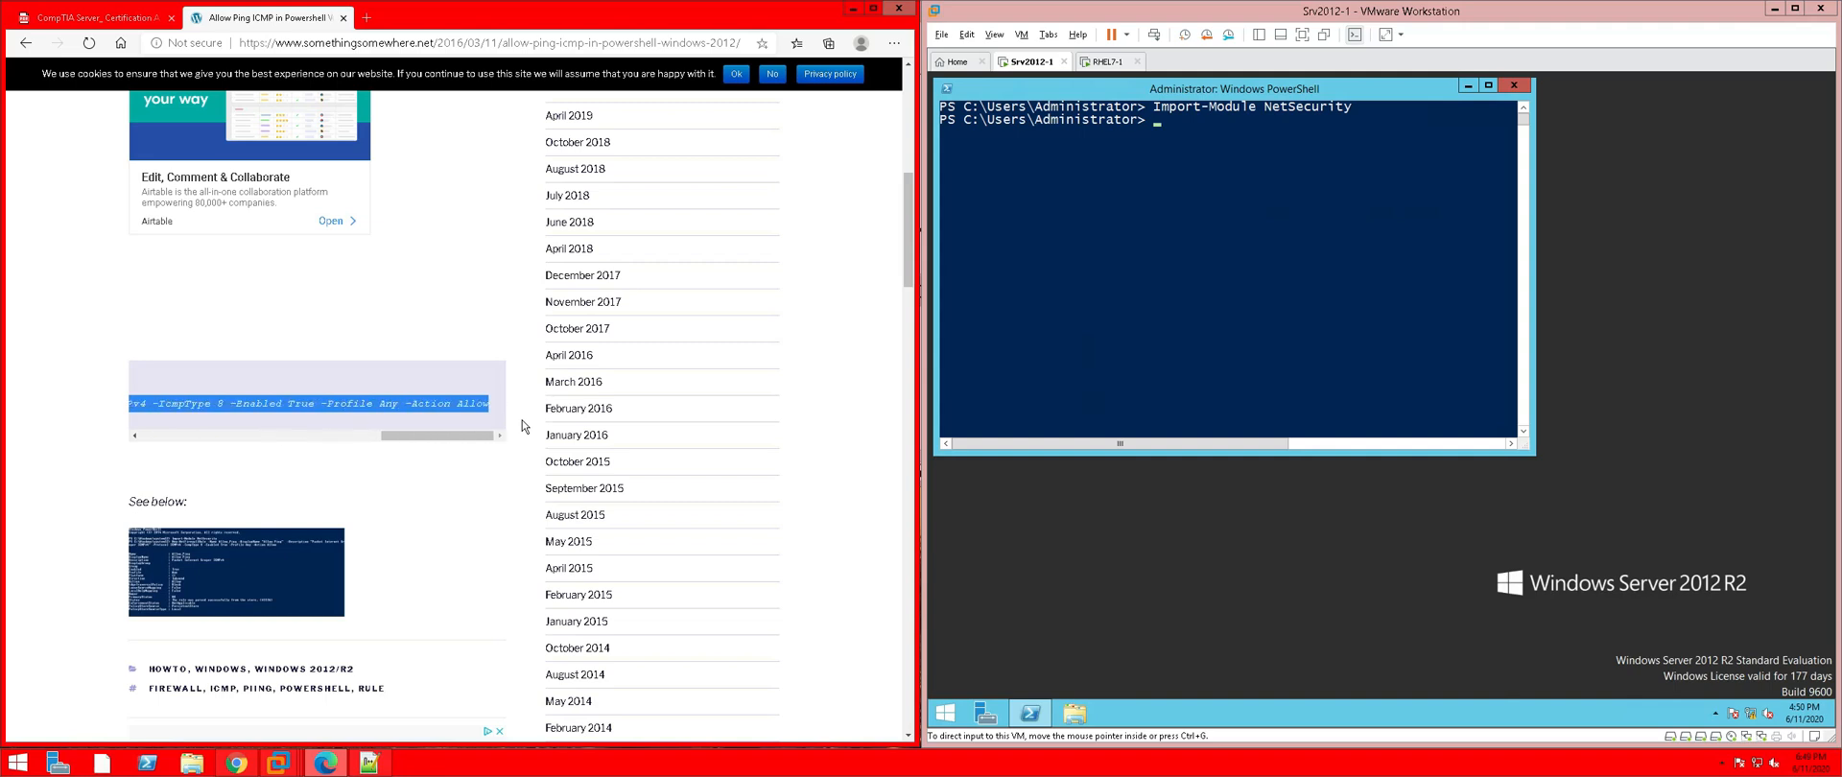
{"action": "right_click", "coordinate": [475, 409]}
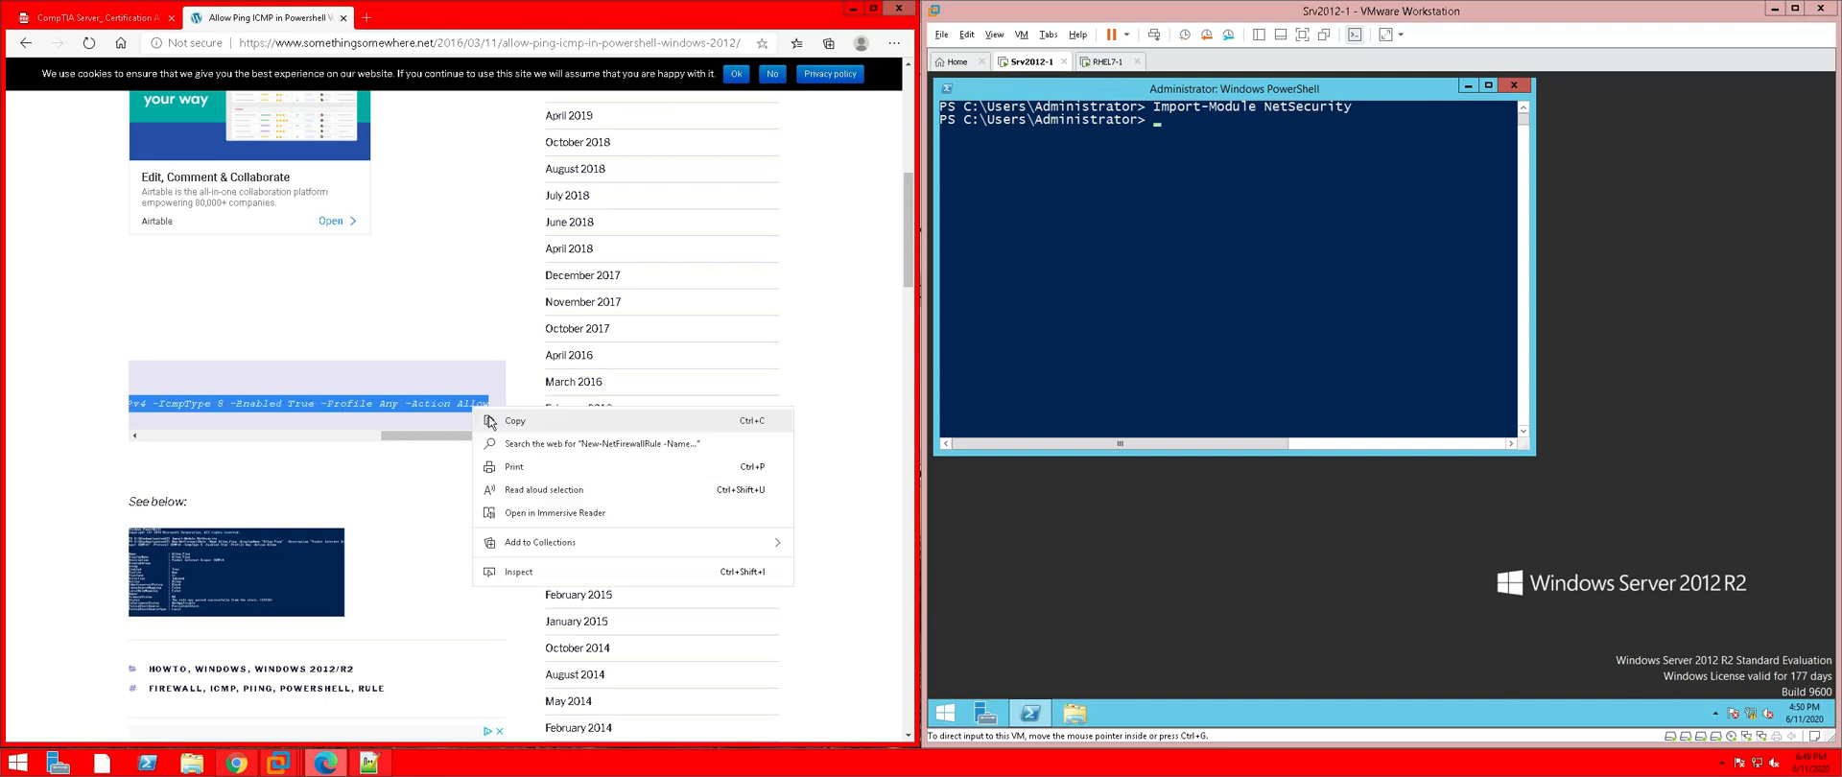
{"action": "left_click", "coordinate": [512, 422]}
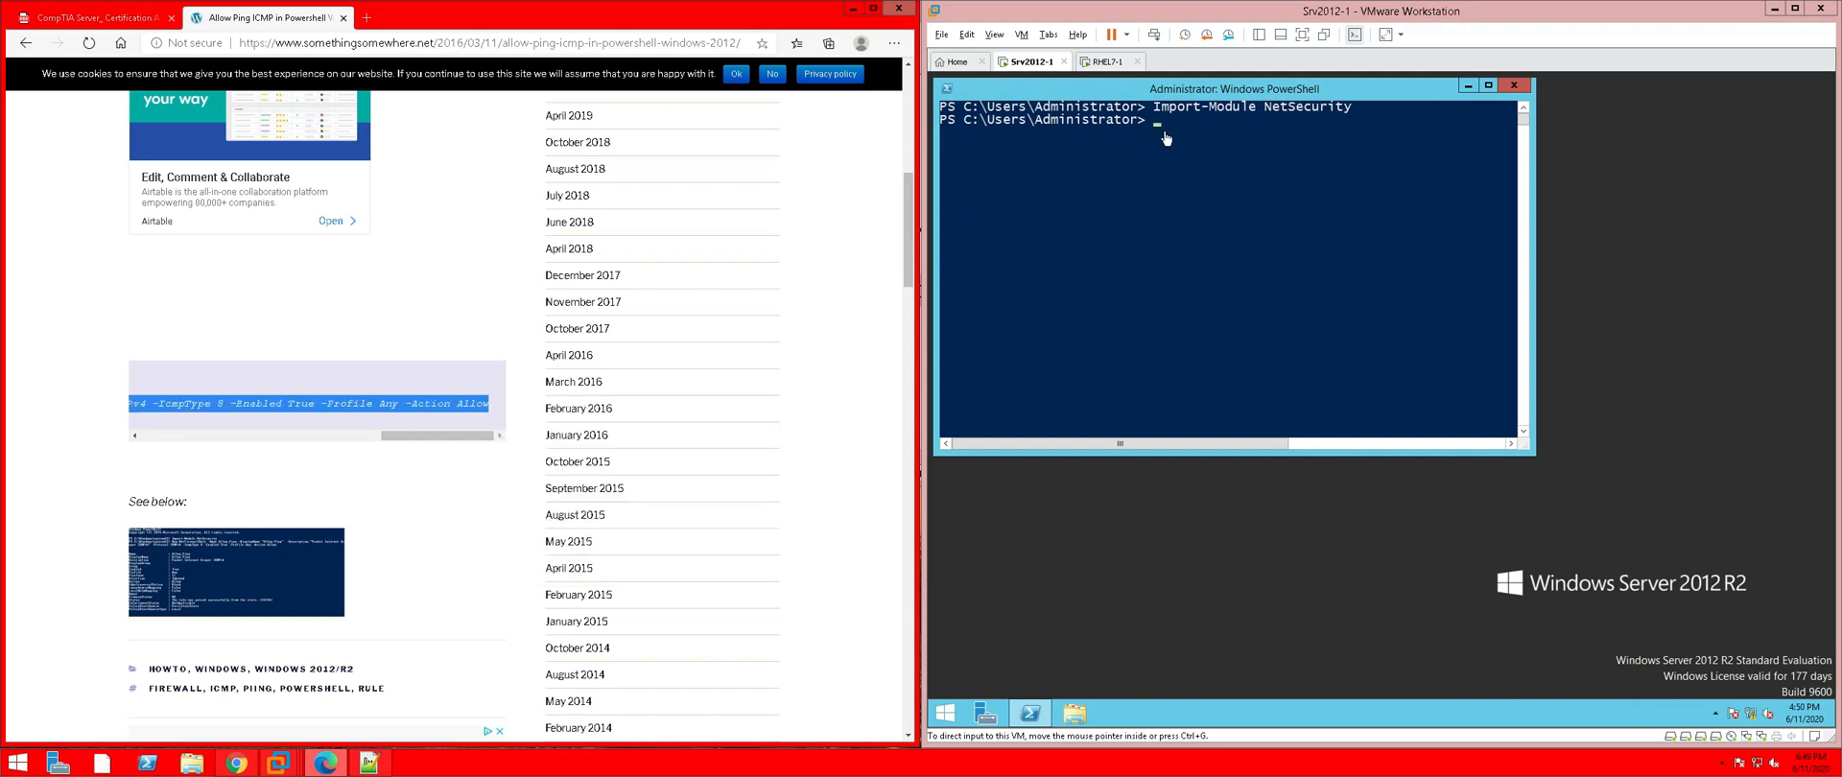
{"action": "right_click", "coordinate": [1178, 118]}
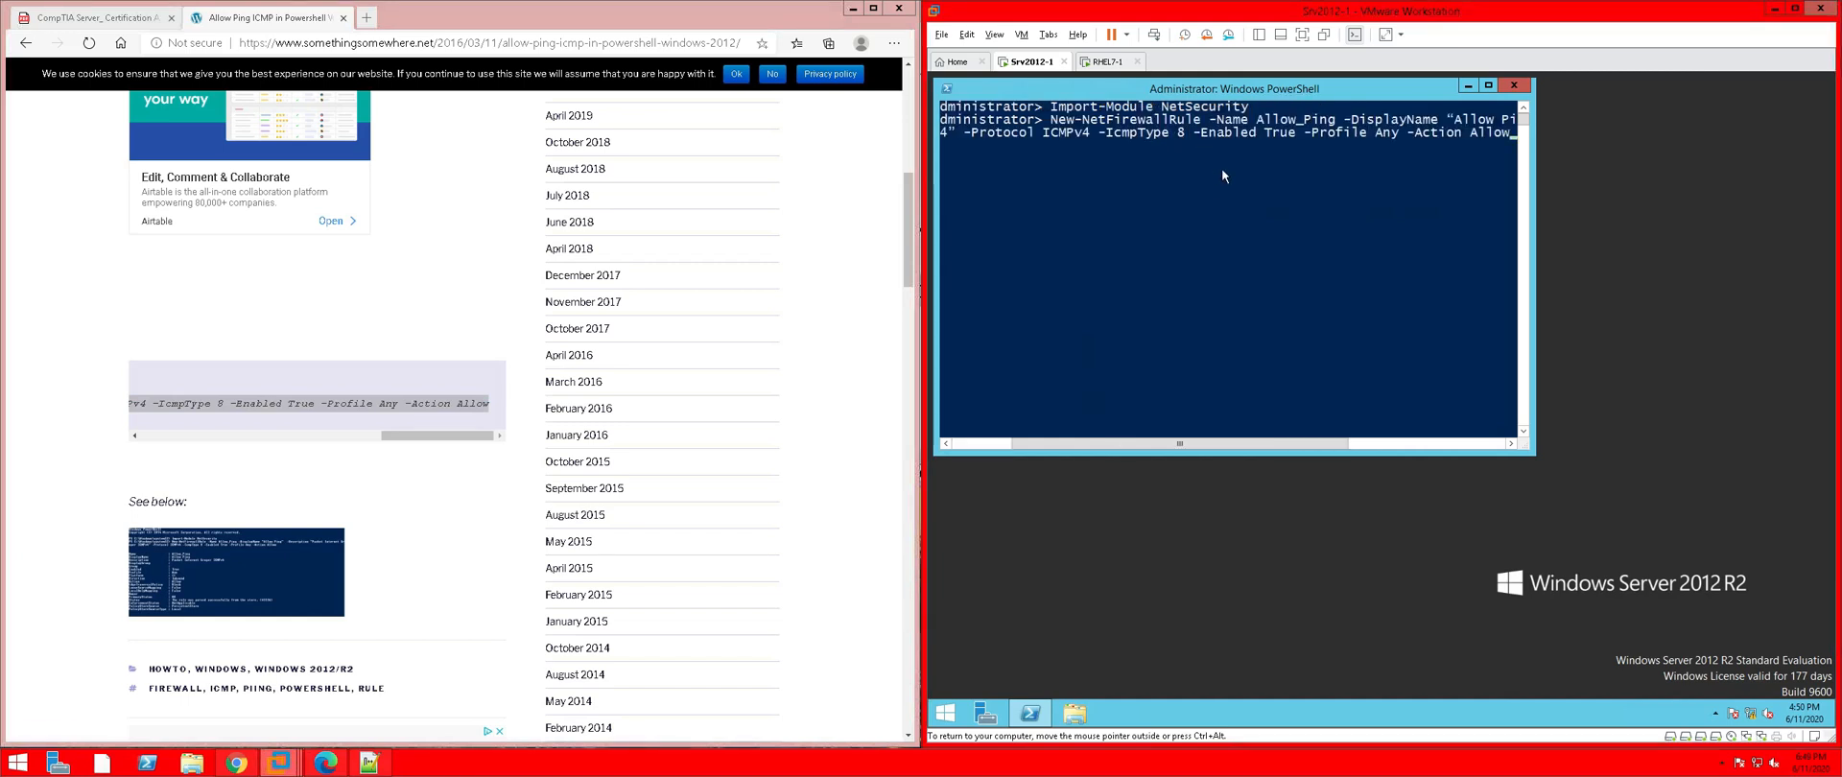
{"action": "key", "text": "Return"}
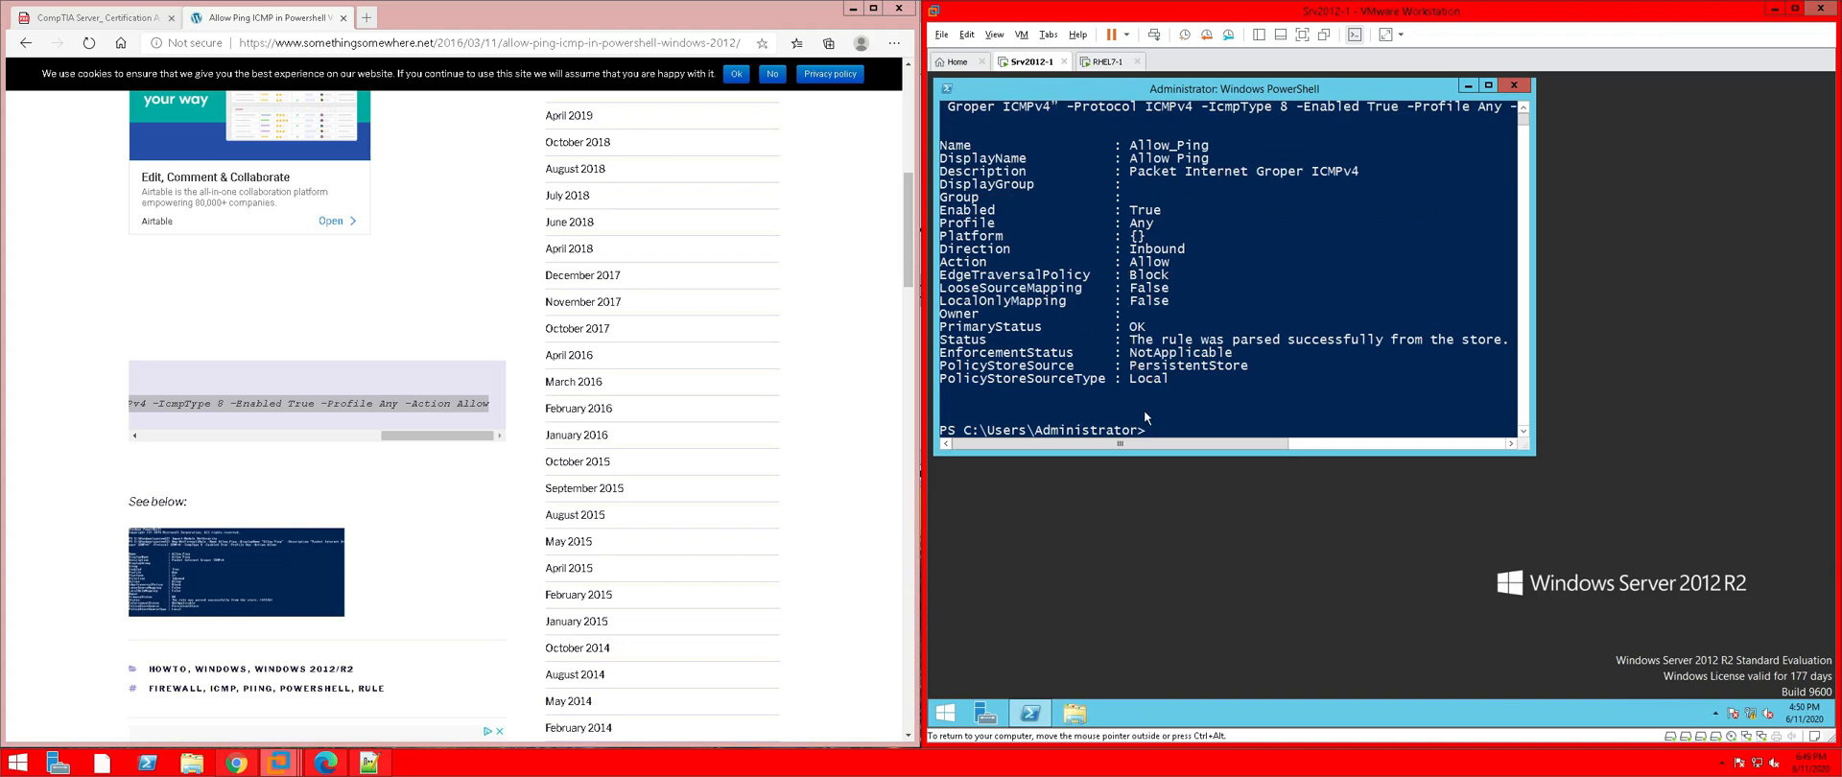
{"action": "left_click", "coordinate": [1108, 63]}
Rerun ping 200.1.1.1 on RHEL7-1, still unreachable, then open the guest's network menu
{"action": "left_click", "coordinate": [1327, 488]}
{"action": "key", "text": "Up"}
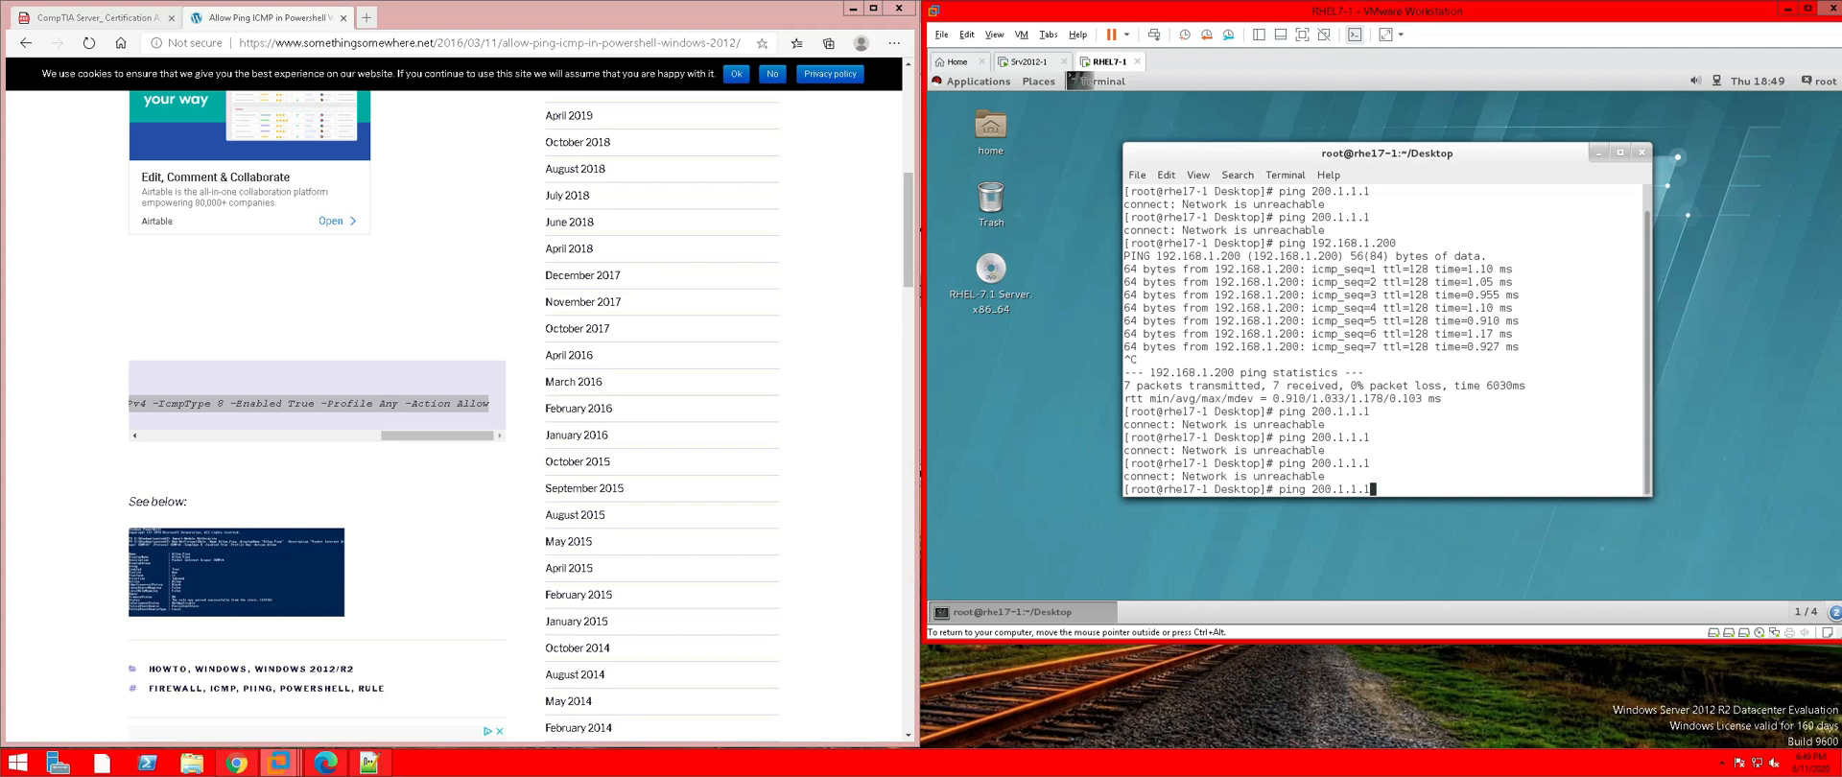
{"action": "key", "text": "Return"}
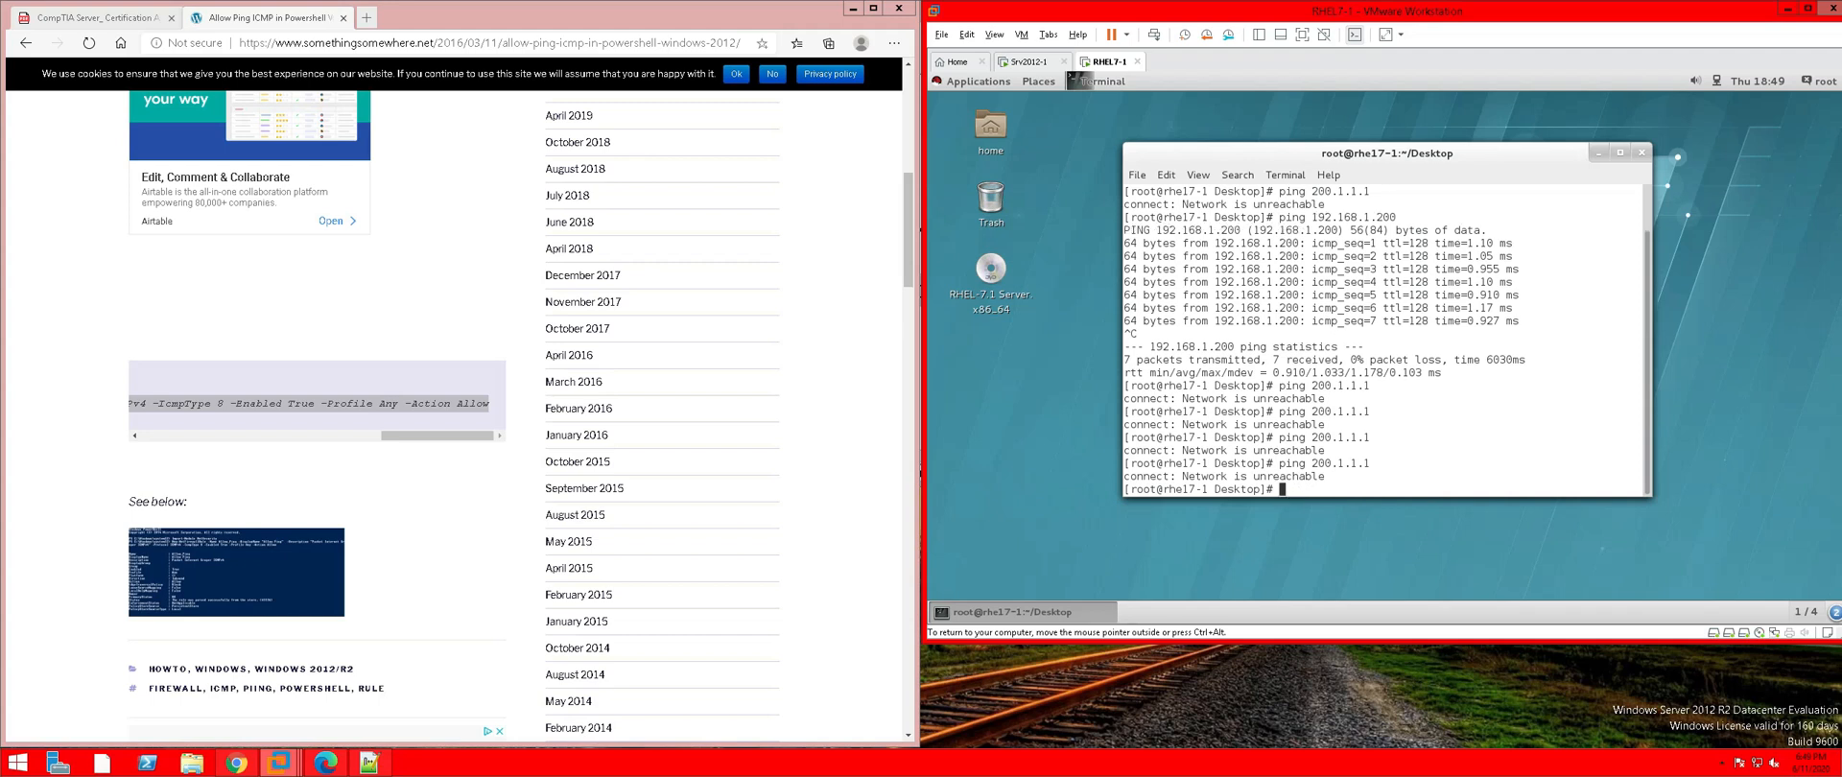
{"action": "key", "text": "ctrl+alt"}
{"action": "left_click", "coordinate": [1718, 84]}
{"action": "left_click", "coordinate": [1716, 79]}
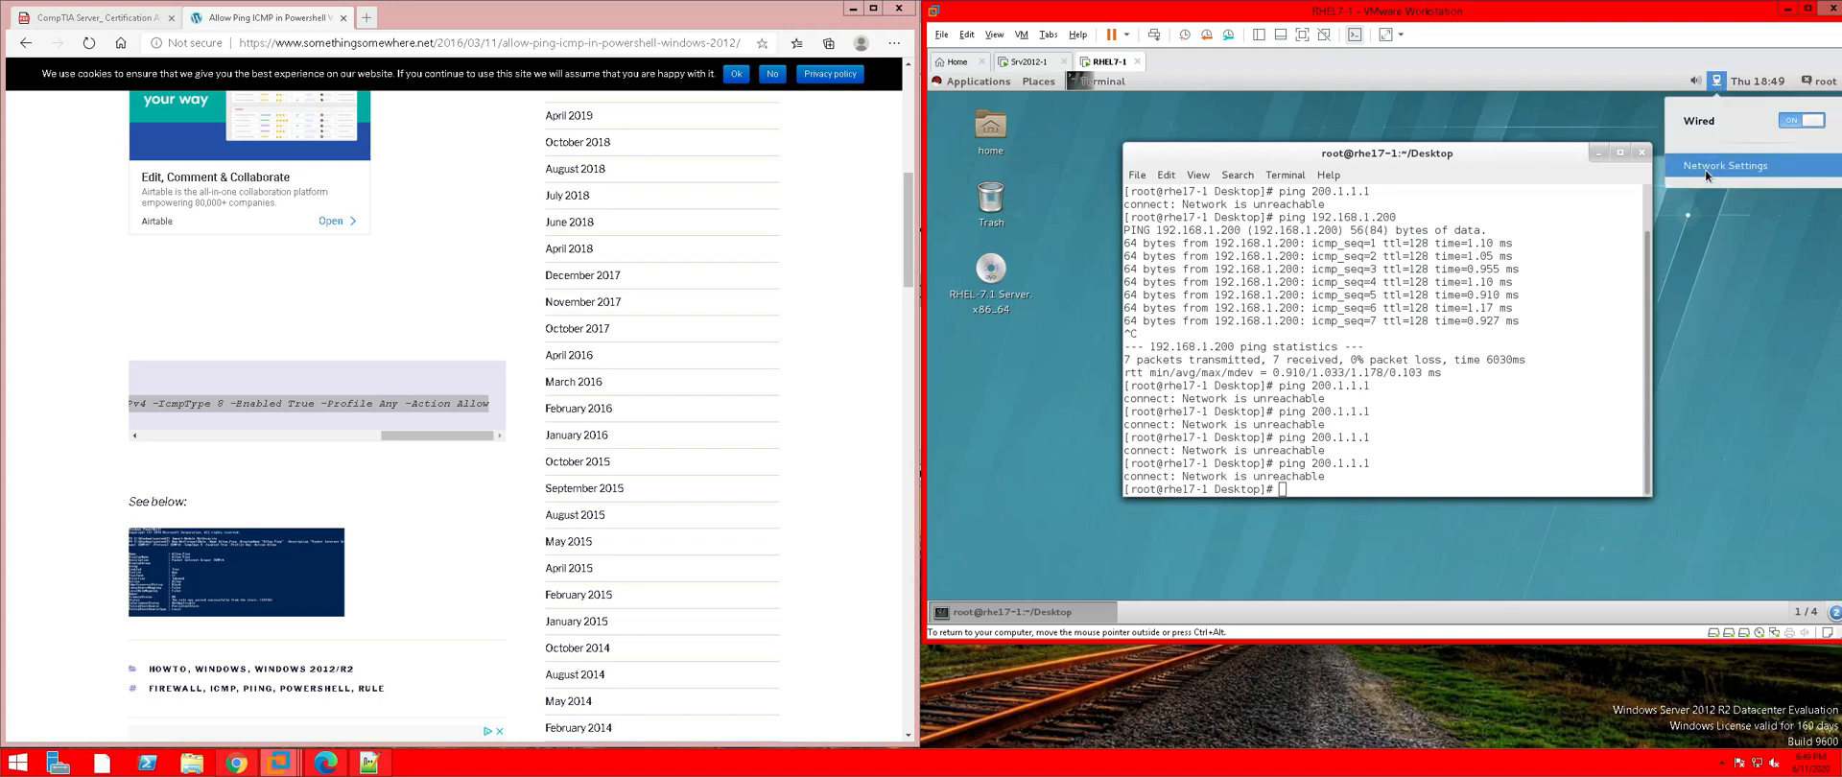
Open Network Settings and browse the Wired connection's Security, Identity and IPv4 pages
{"action": "left_click", "coordinate": [1706, 170]}
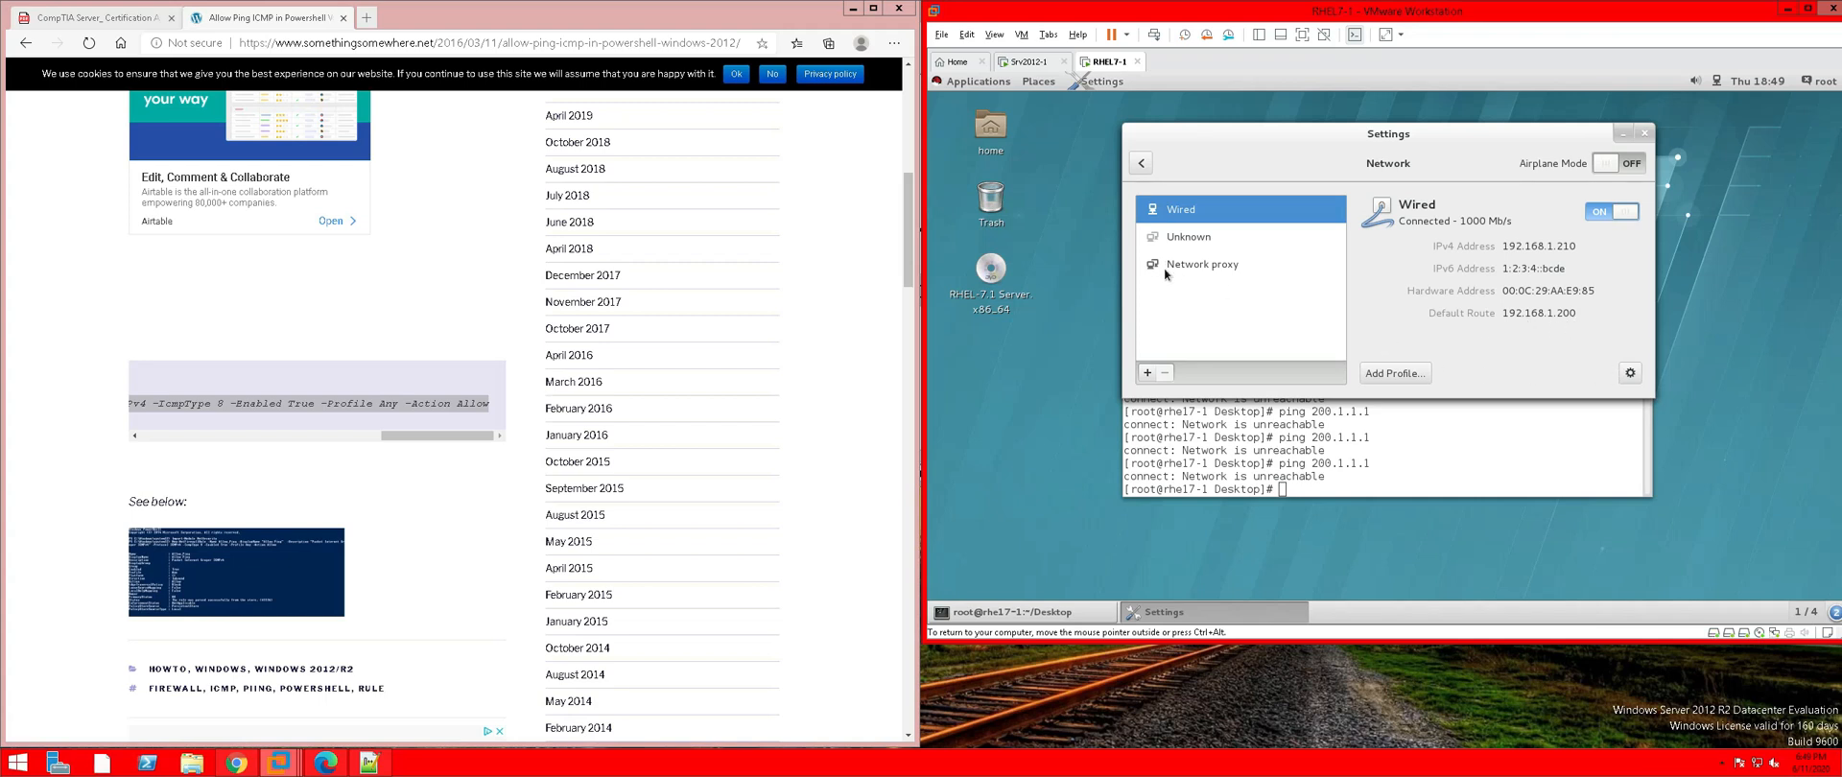
{"action": "left_click", "coordinate": [1624, 376]}
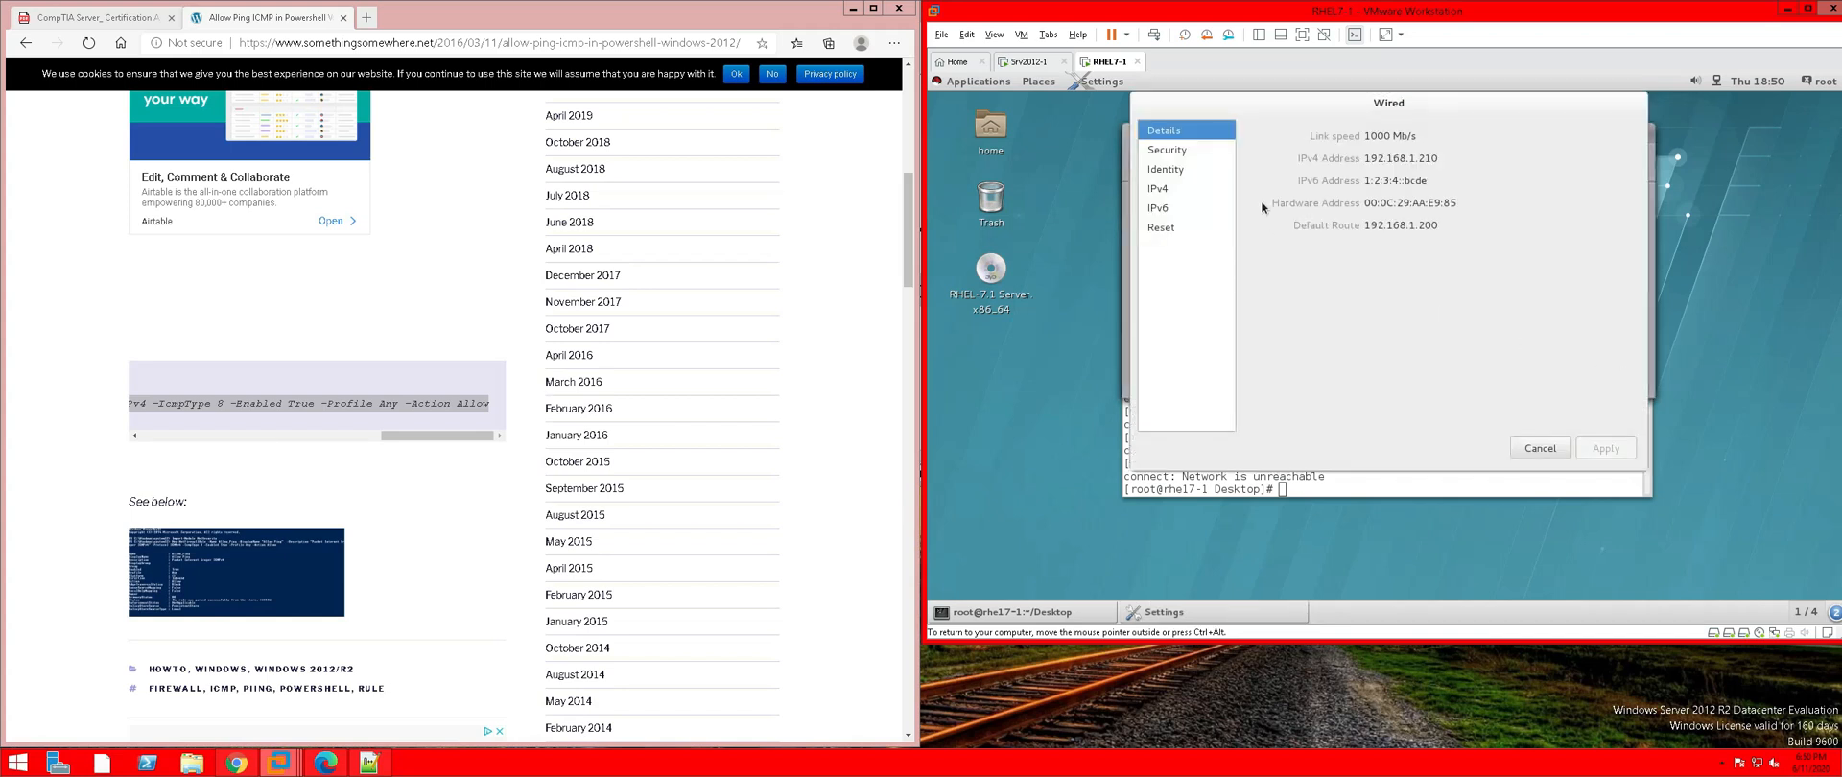
{"action": "left_click", "coordinate": [1168, 157]}
{"action": "left_click", "coordinate": [1165, 170]}
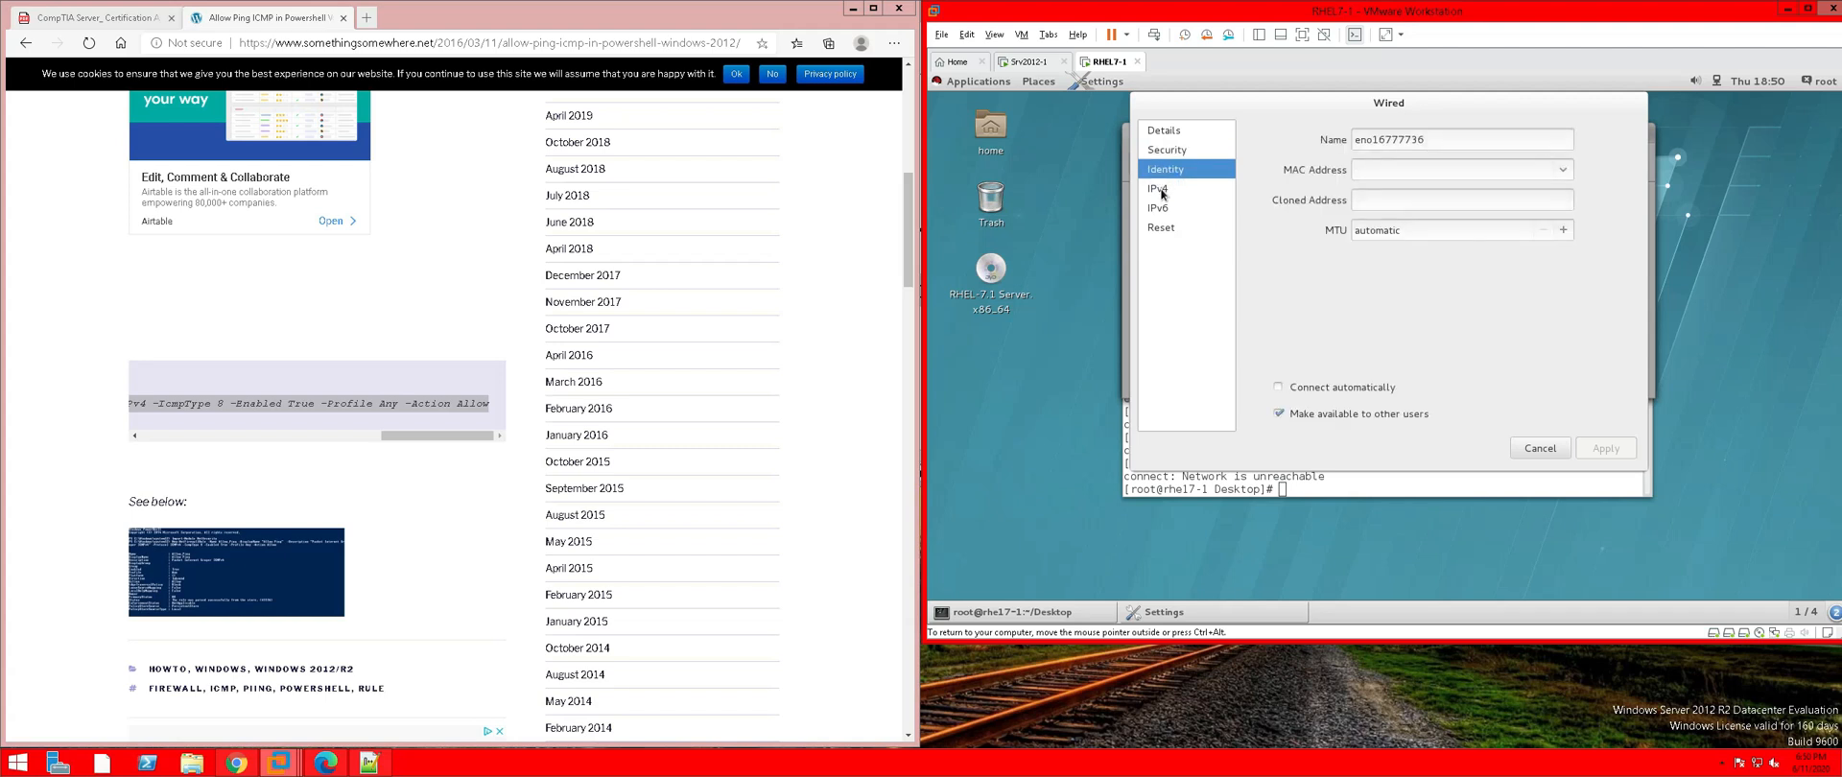
{"action": "left_click", "coordinate": [1161, 191]}
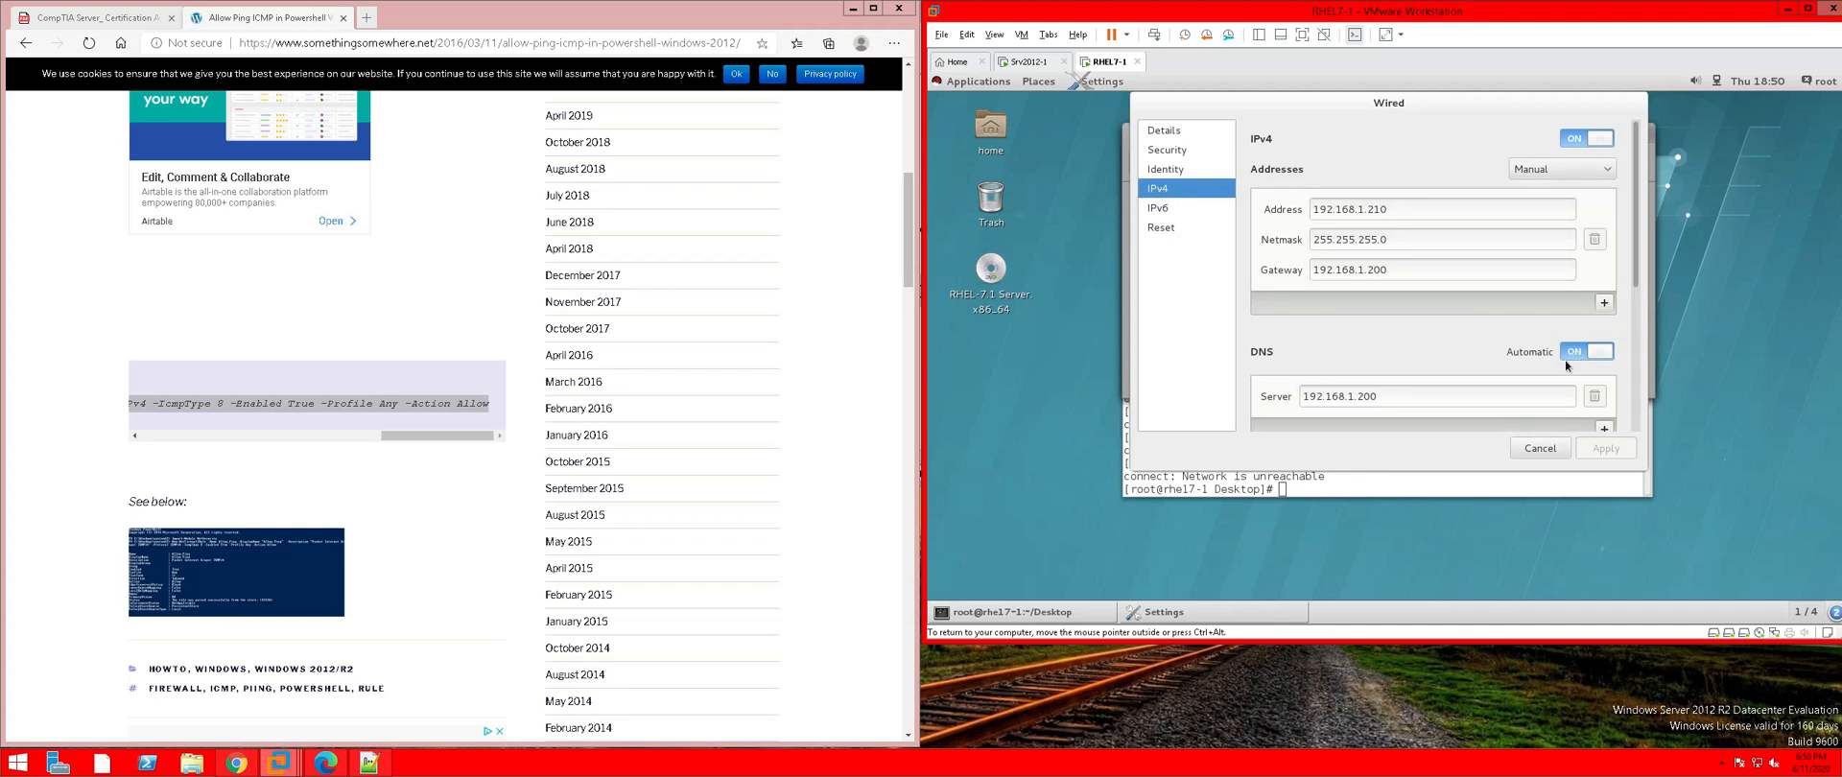
Turn off automatic DNS, review address 192.168.1.210 and gateway 192.168.1.200, then close the dialog
{"action": "left_click", "coordinate": [1593, 355]}
{"action": "scroll", "coordinate": [1411, 360], "scroll_direction": "down", "scroll_amount": 3}
{"action": "scroll", "coordinate": [1407, 350], "scroll_direction": "down", "scroll_amount": 1}
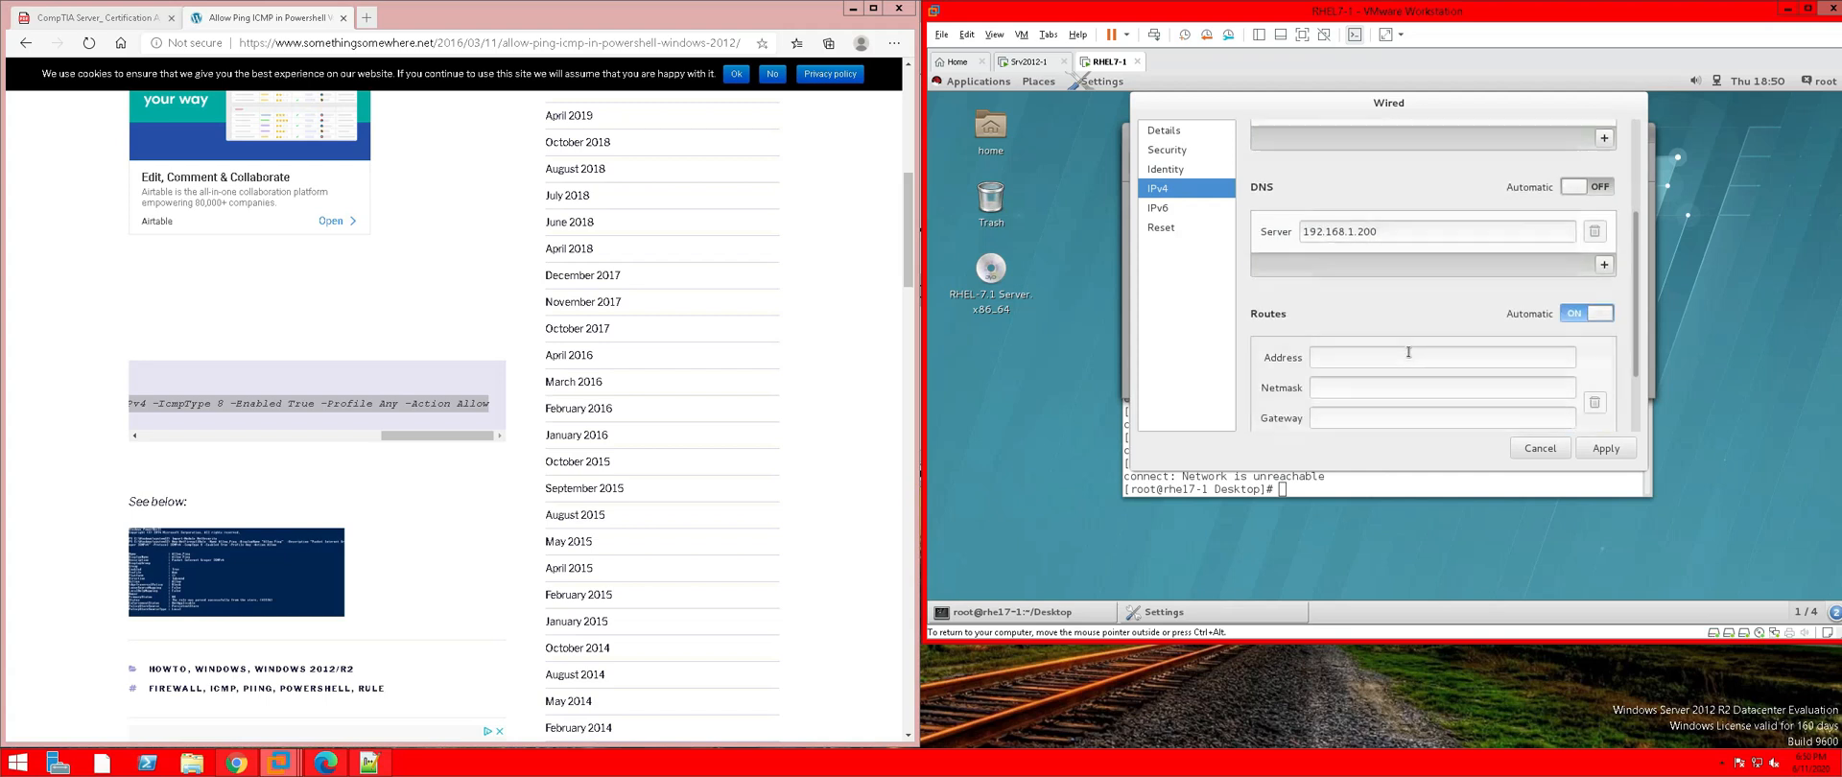
{"action": "scroll", "coordinate": [1409, 353], "scroll_direction": "down", "scroll_amount": 2}
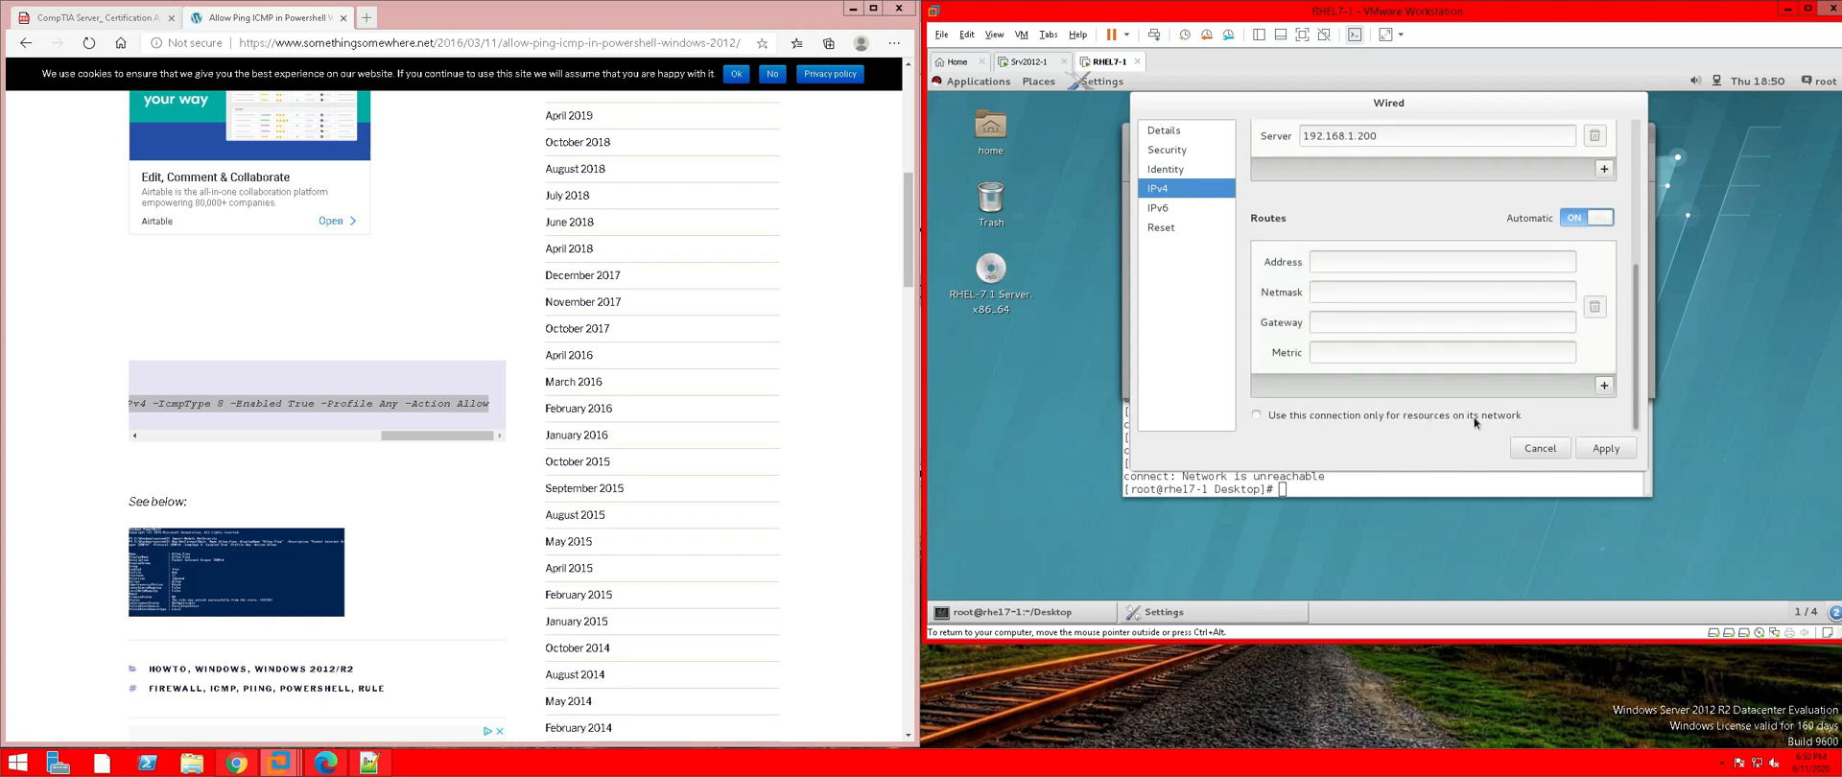
{"action": "scroll", "coordinate": [1437, 310], "scroll_direction": "up", "scroll_amount": 4}
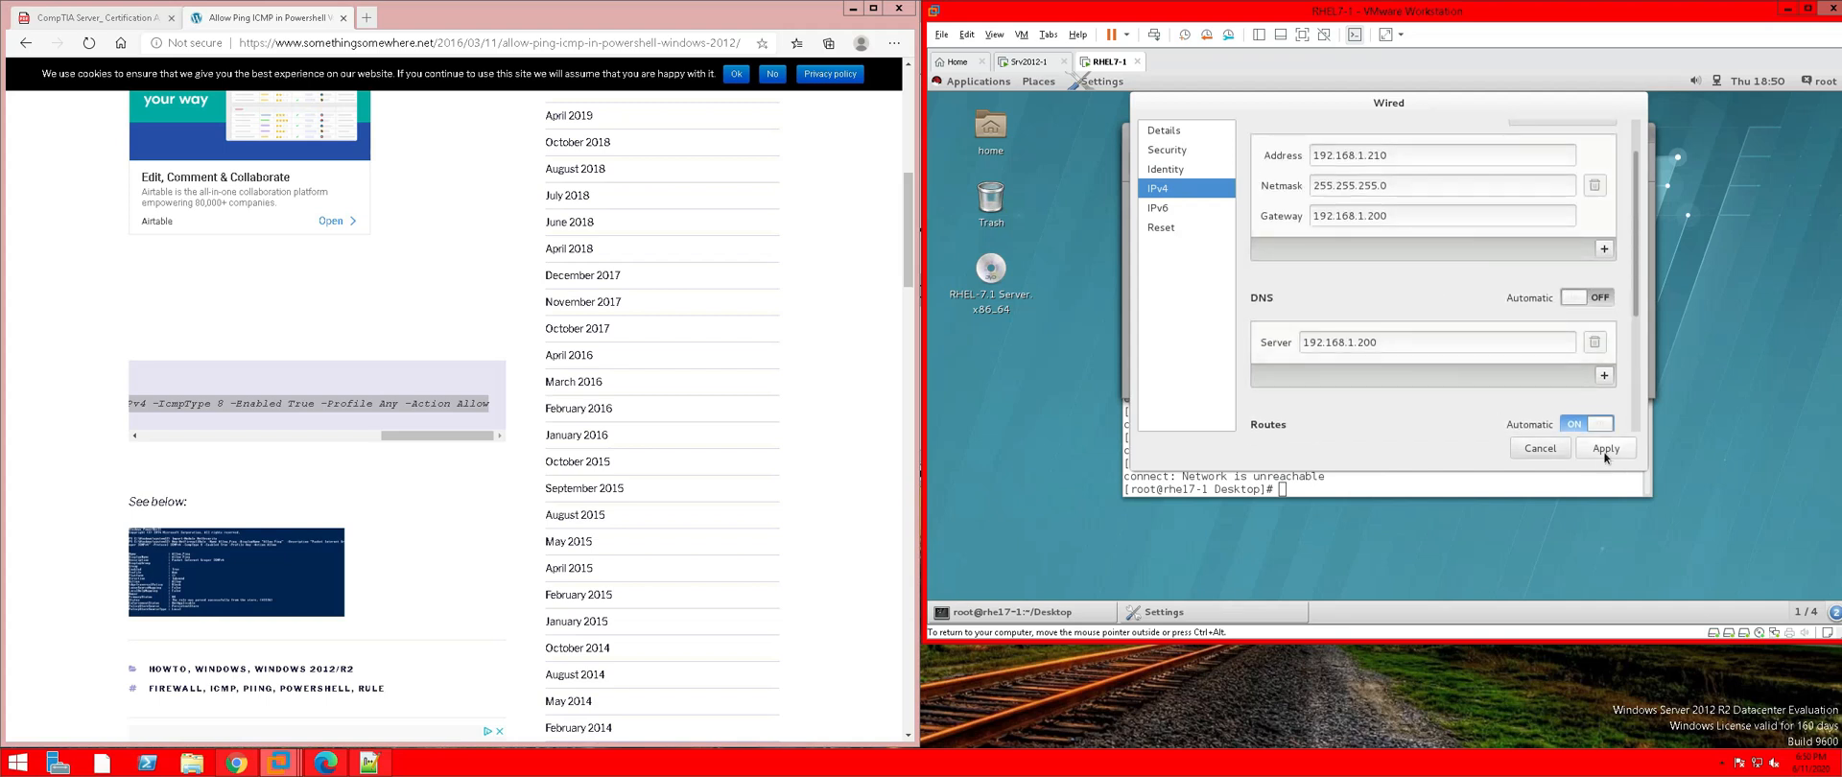
{"action": "left_click", "coordinate": [1555, 451]}
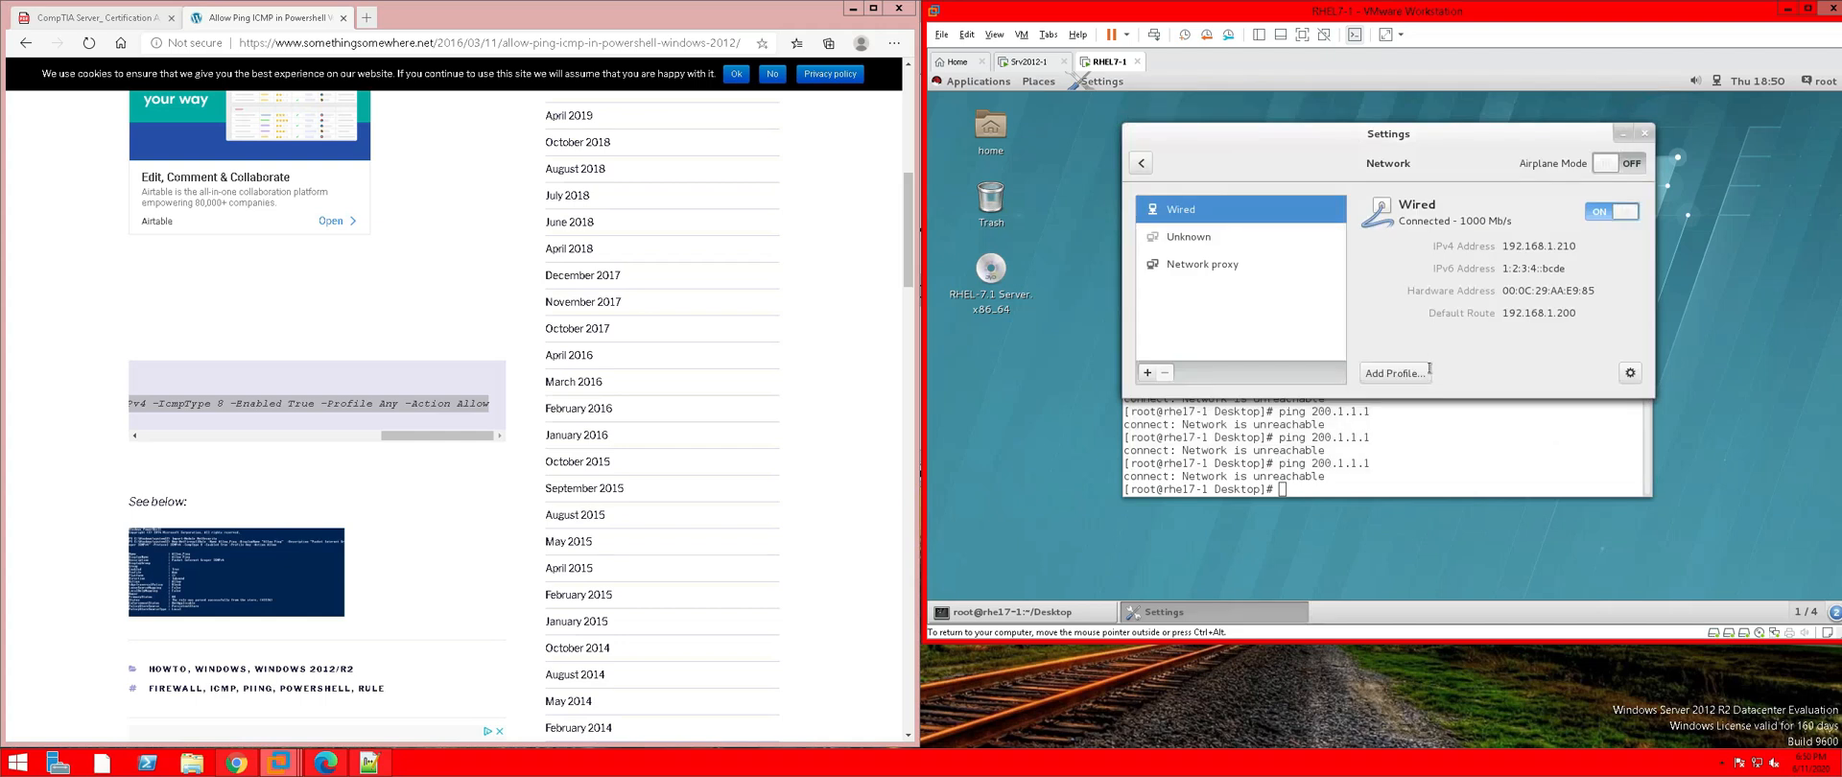
Close Settings and rerun ping 200.1.1.1, which still reports Network is unreachable
{"action": "left_click", "coordinate": [1644, 134]}
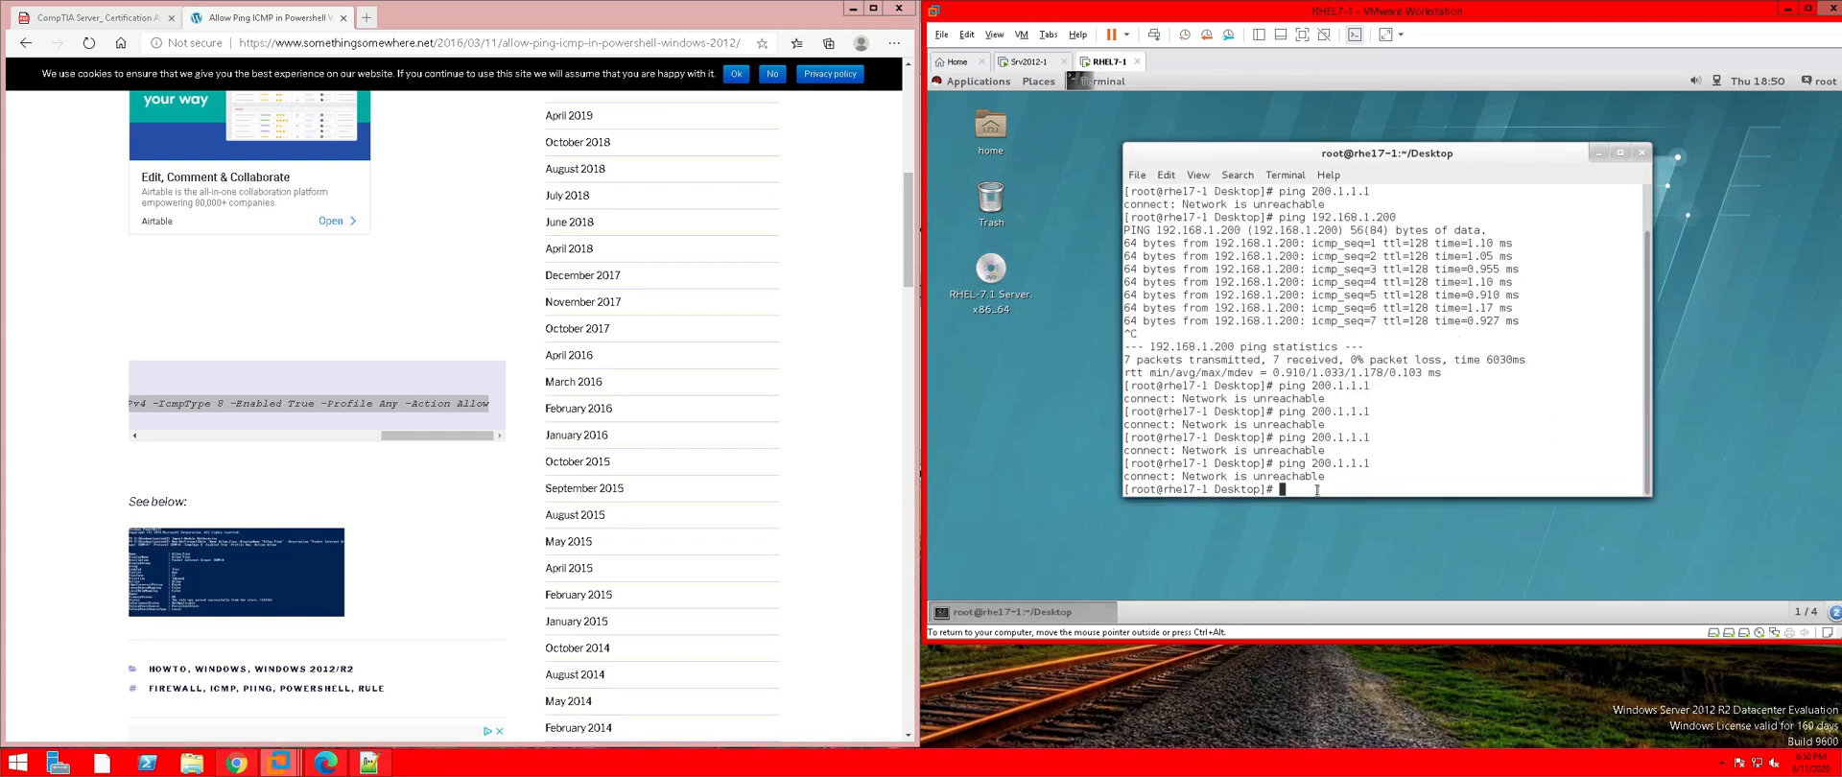
{"action": "key", "text": "Up"}
{"action": "key", "text": "Return"}
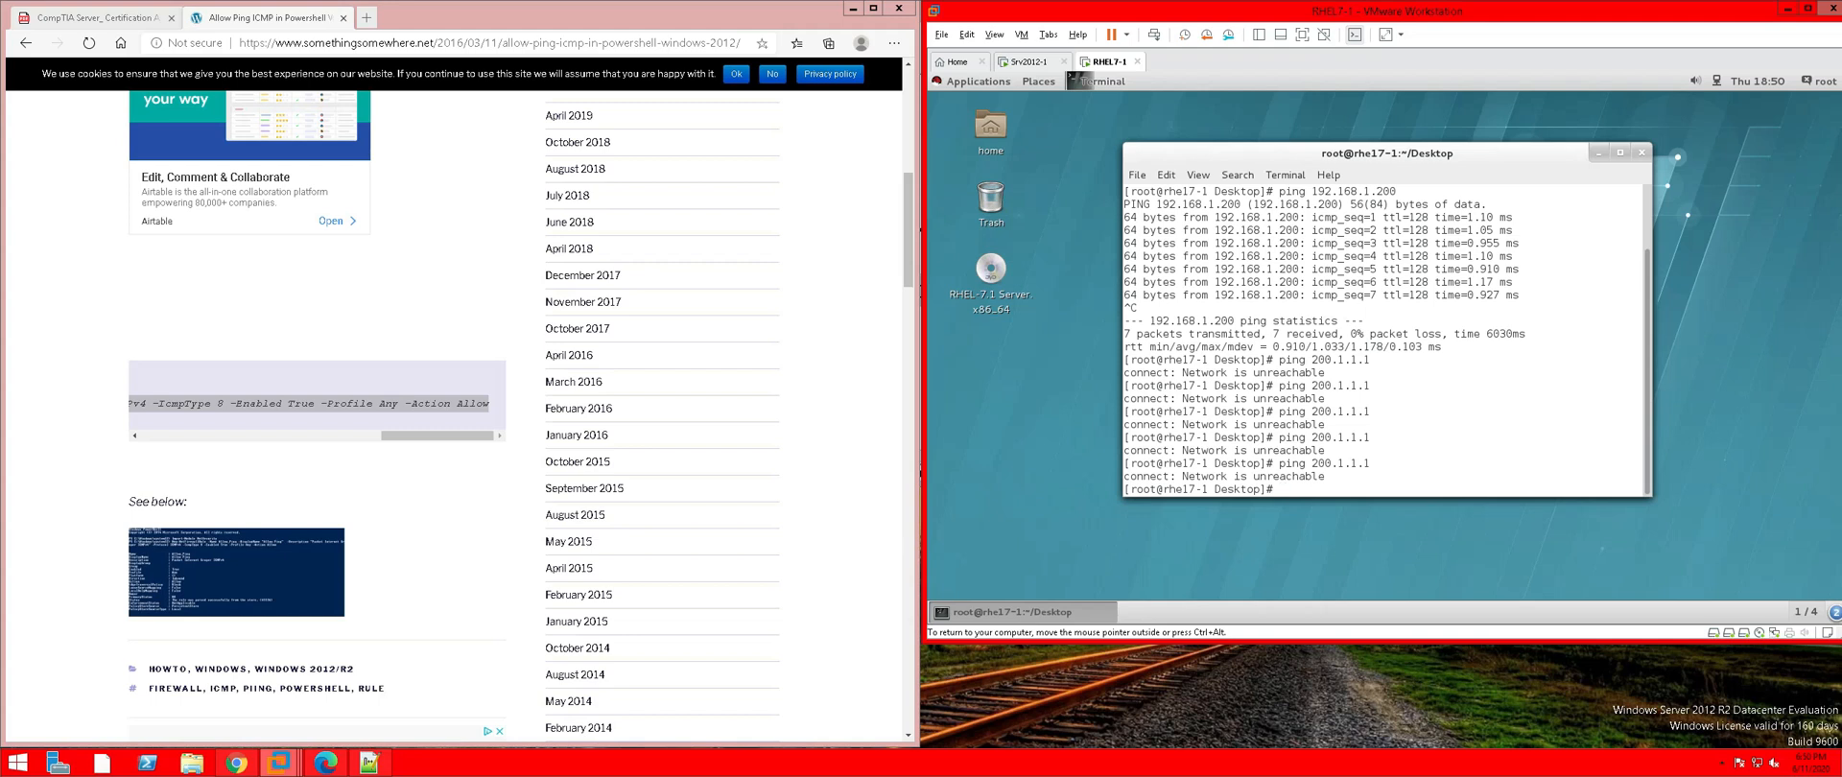
Switch to the CompTIA PDF and scroll to Exercise 5-4 on page 319
{"action": "left_click", "coordinate": [109, 19]}
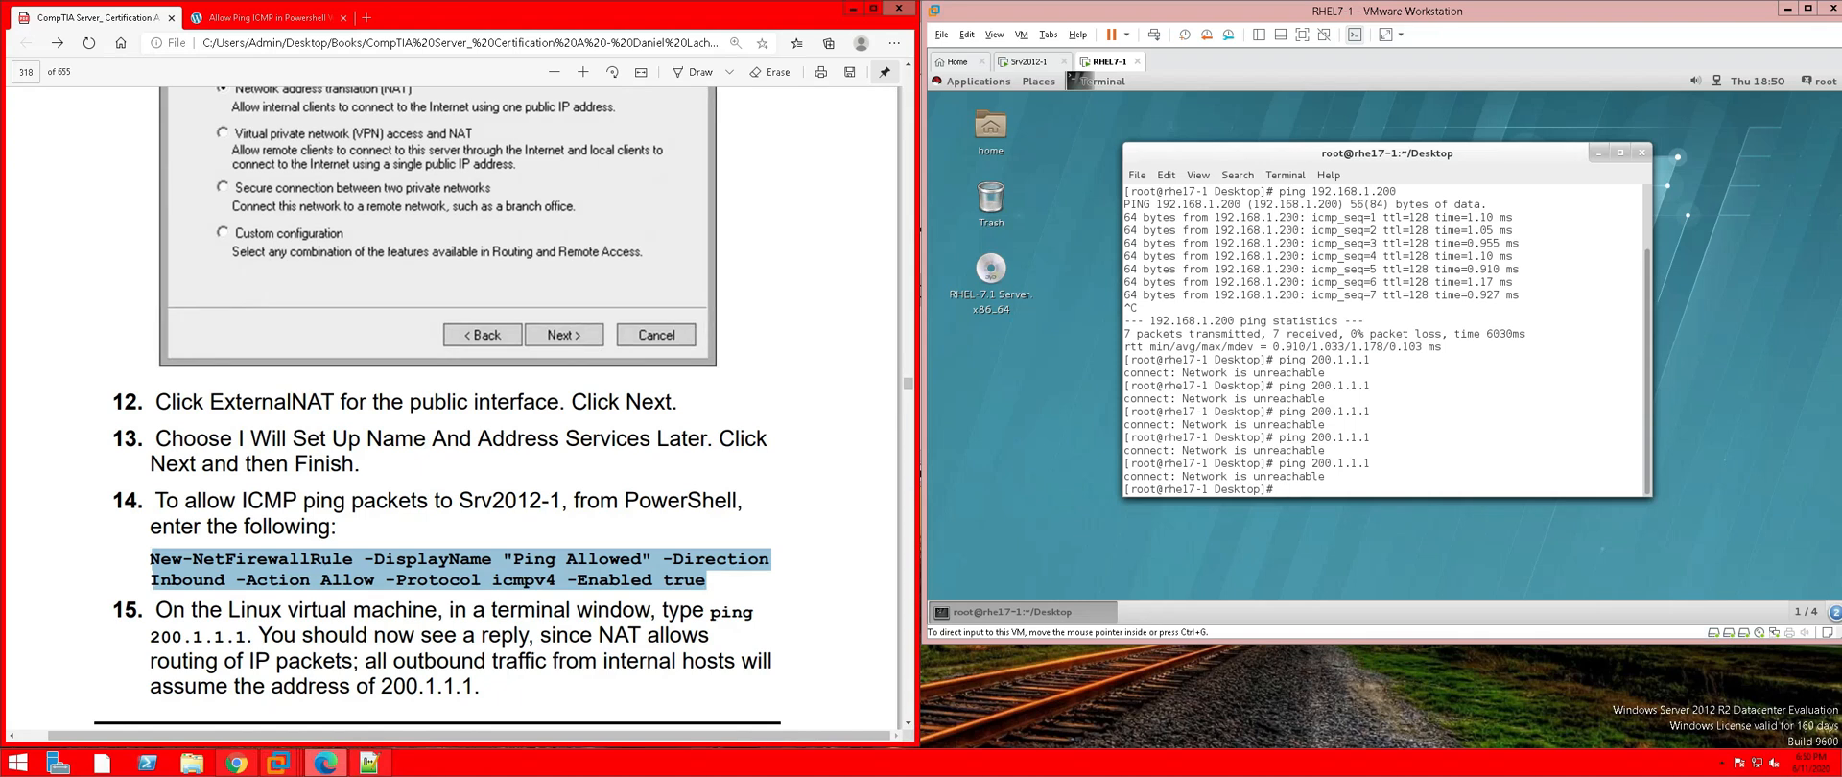
{"action": "scroll", "coordinate": [456, 403], "scroll_direction": "down", "scroll_amount": 1}
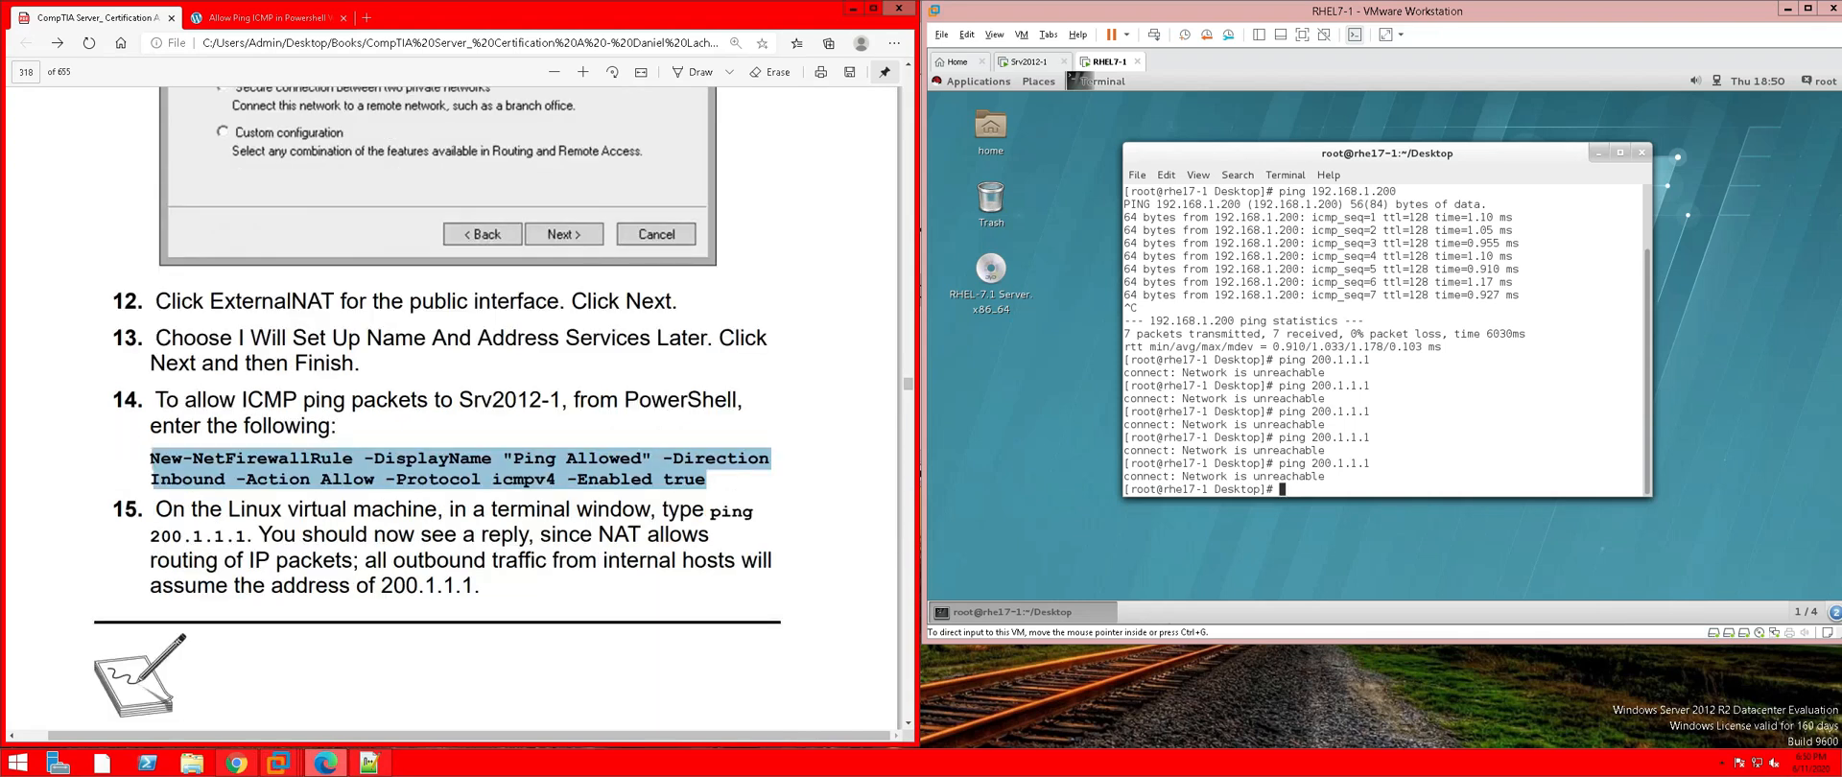
{"action": "scroll", "coordinate": [456, 403], "scroll_direction": "down", "scroll_amount": 3}
{"action": "scroll", "coordinate": [456, 403], "scroll_direction": "down", "scroll_amount": 1}
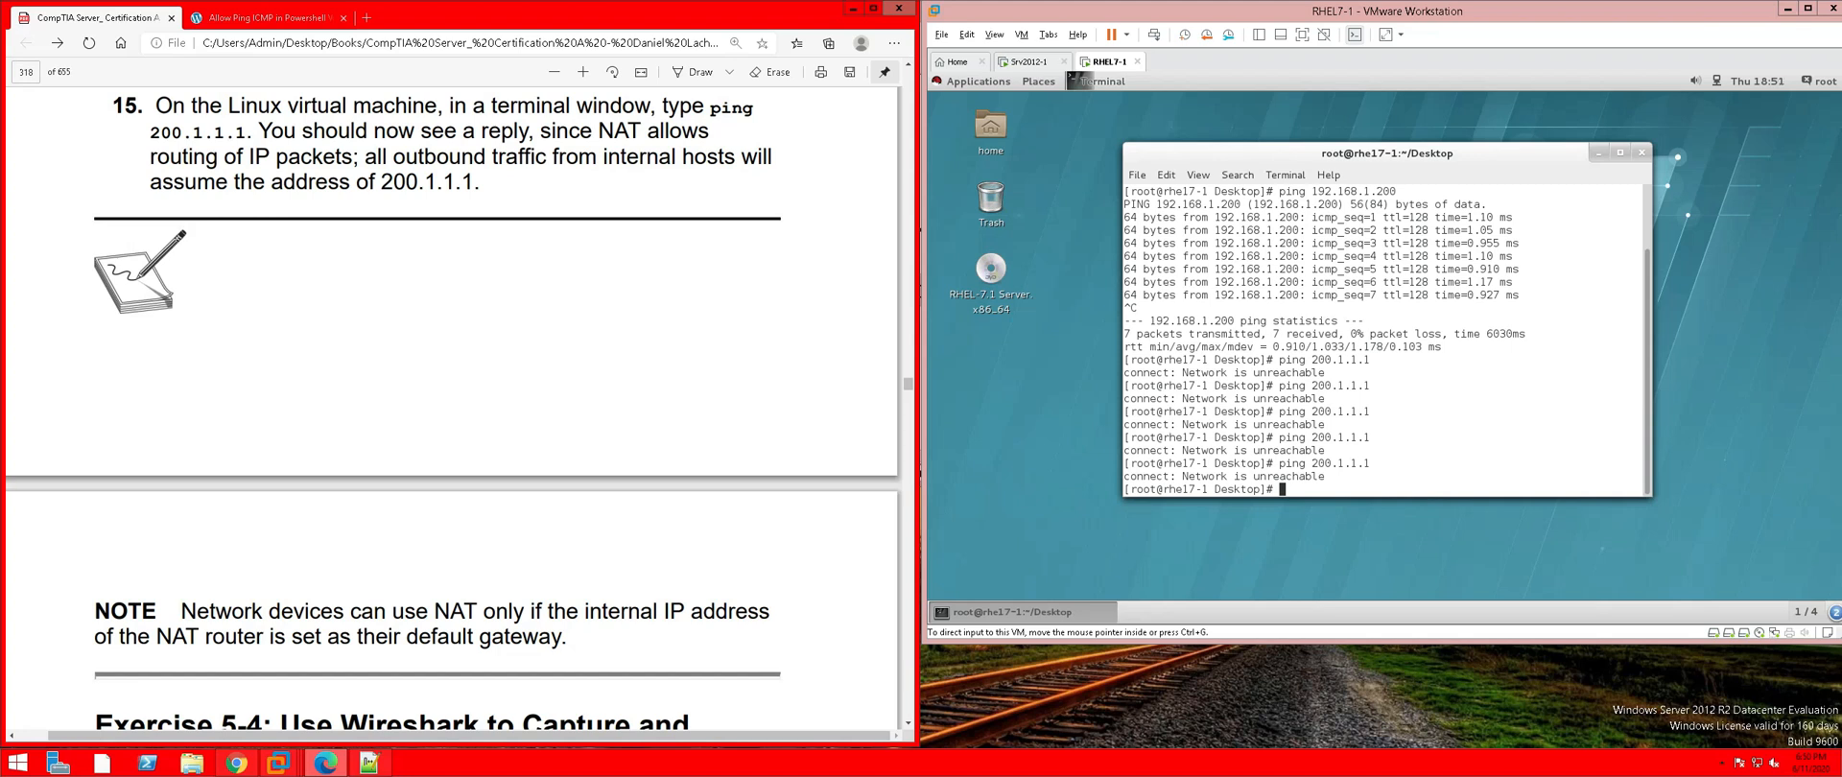
{"action": "scroll", "coordinate": [451, 408], "scroll_direction": "down", "scroll_amount": 1}
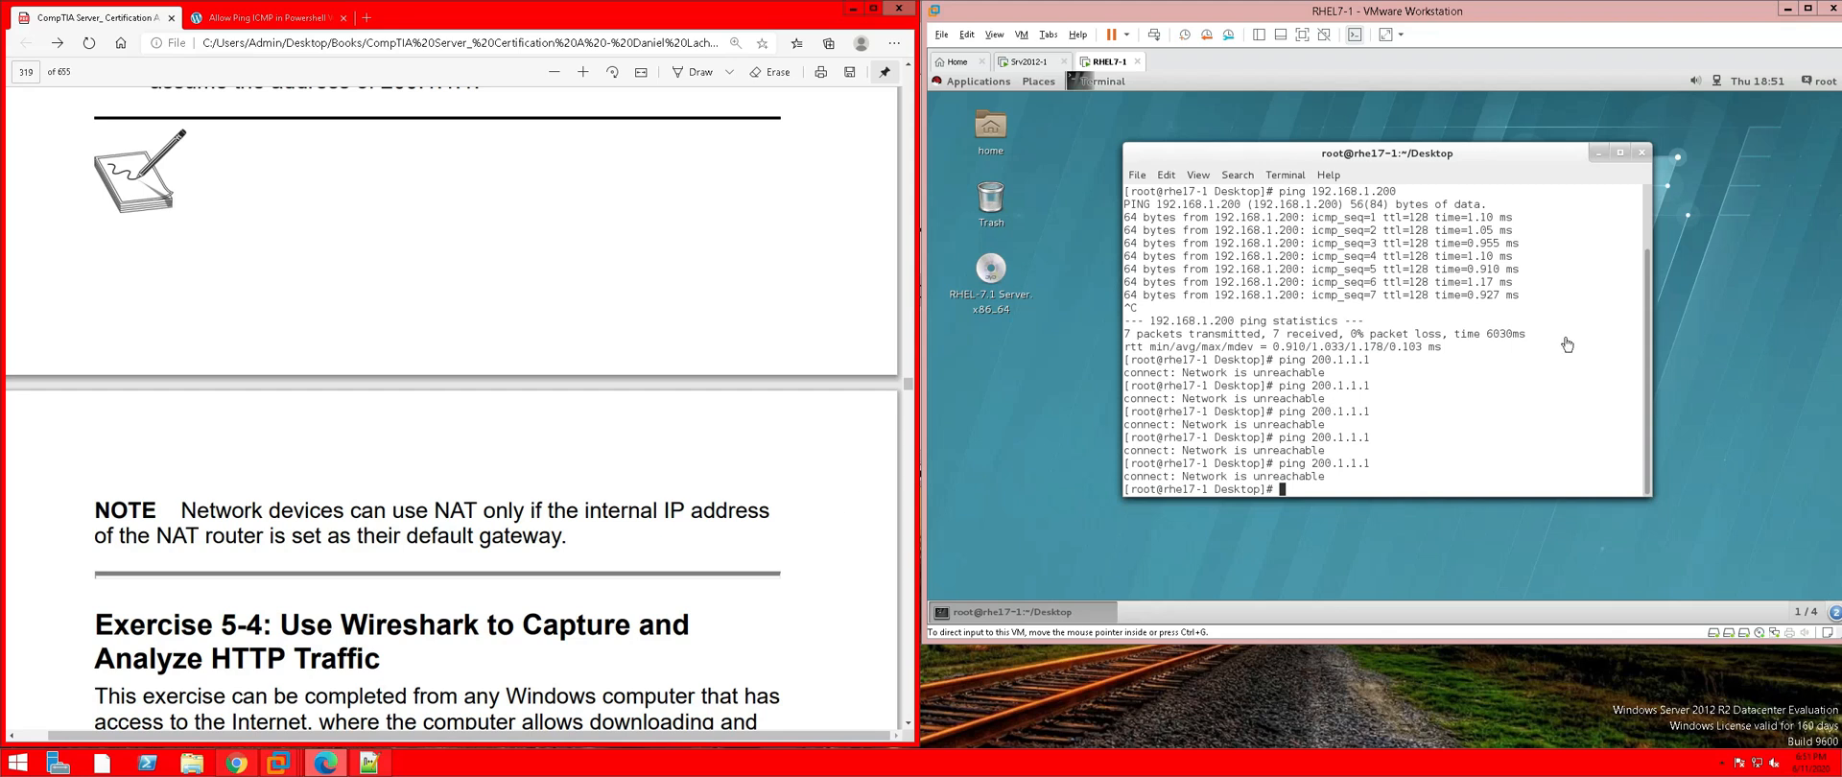
Open RHEL7-1's network settings and select the Wired connection
{"action": "left_click", "coordinate": [1720, 89]}
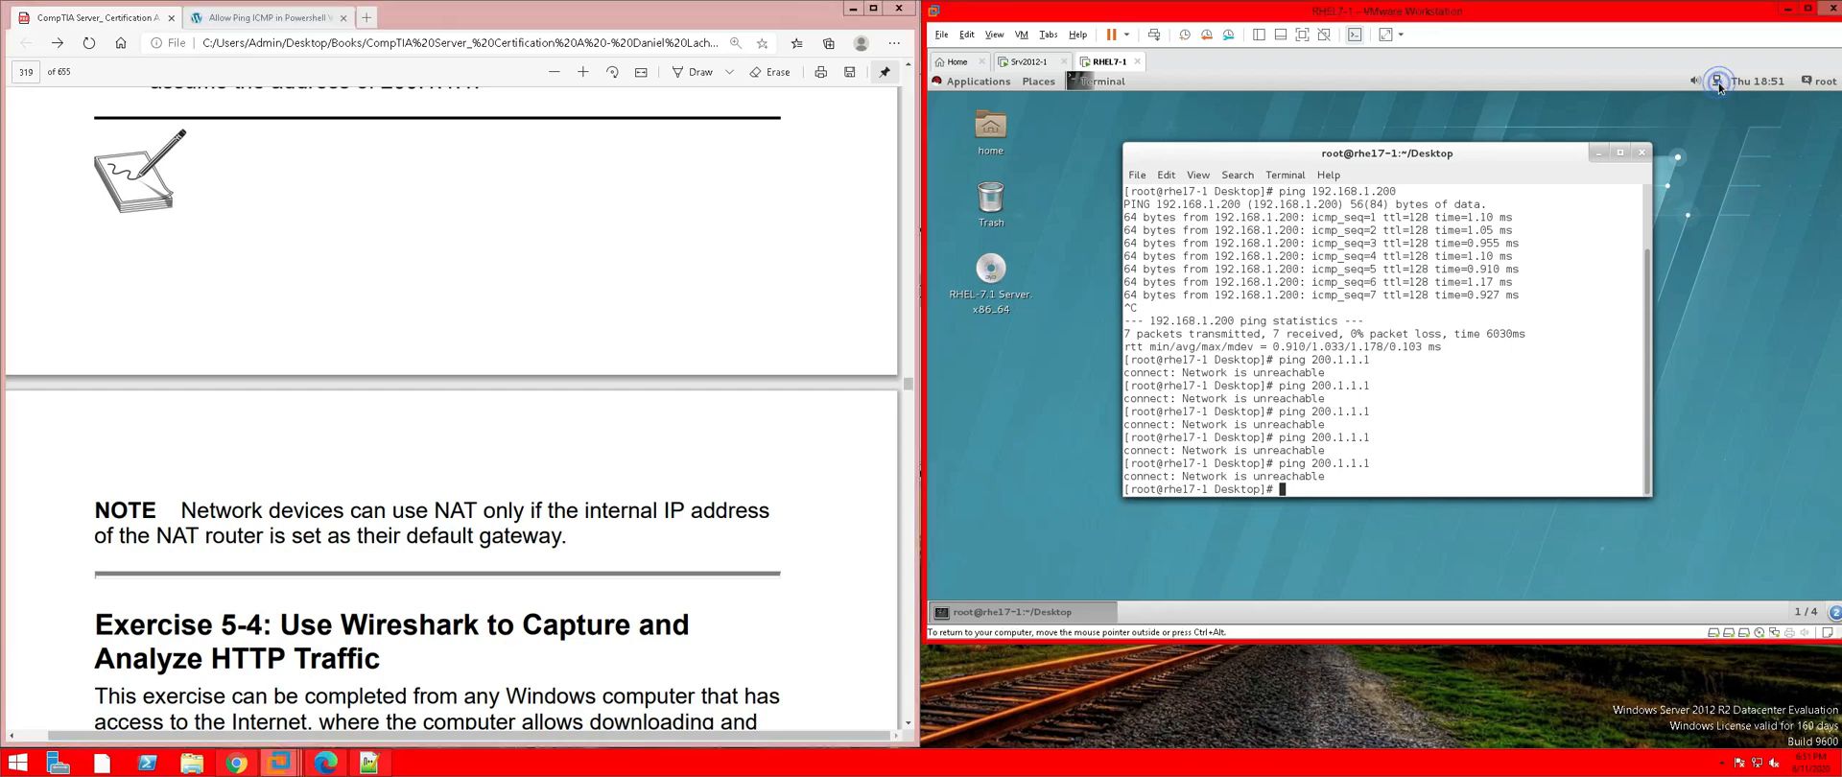
{"action": "left_click", "coordinate": [1717, 84]}
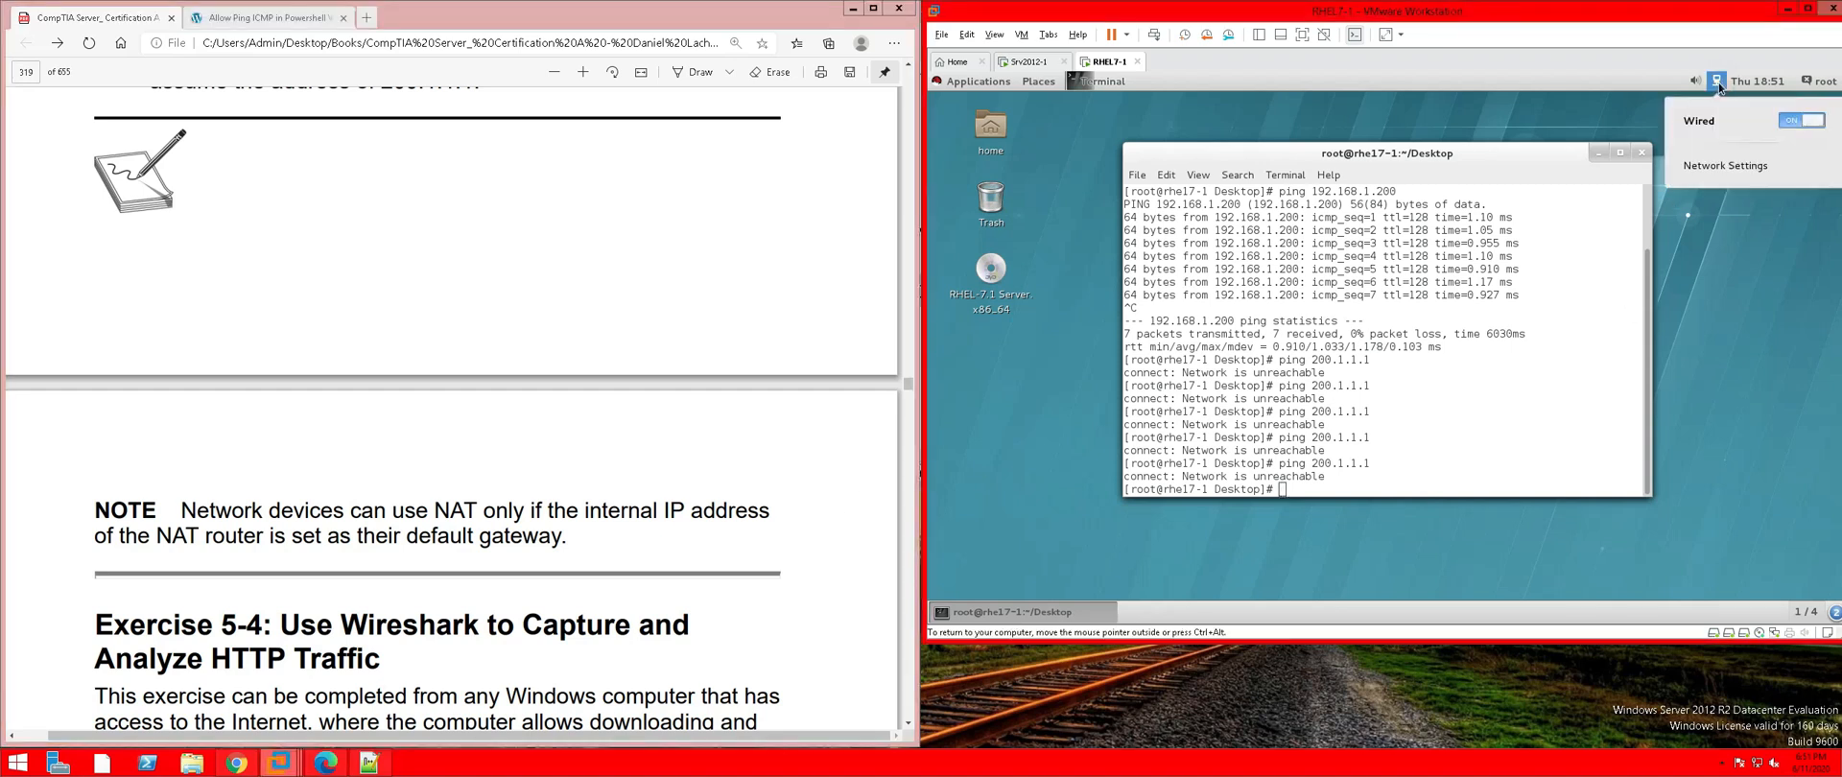
{"action": "left_click", "coordinate": [1709, 167]}
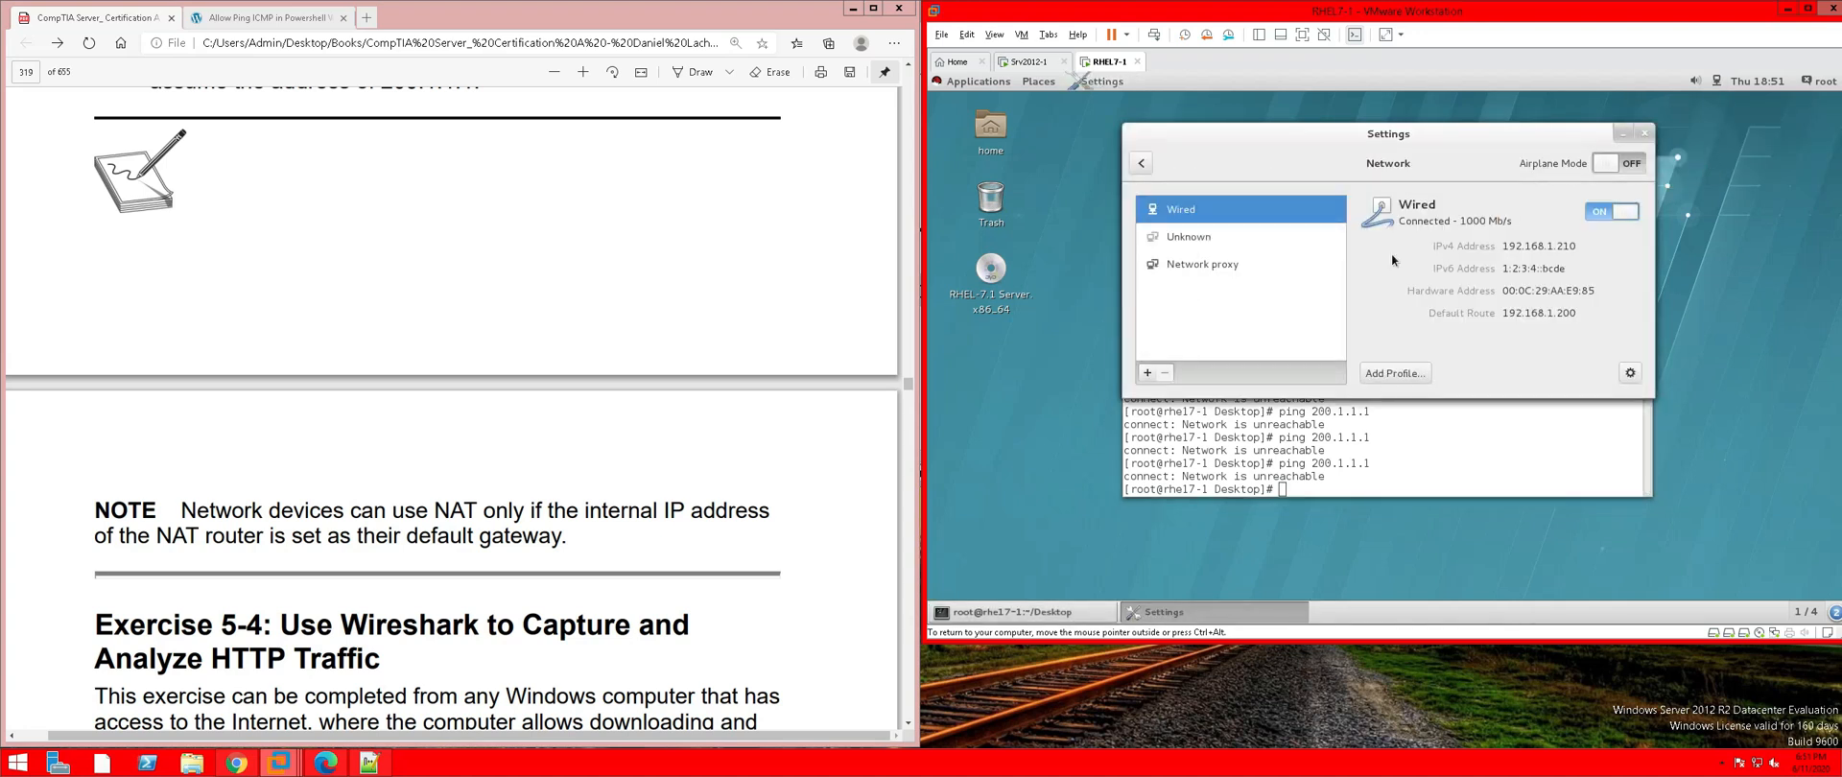
{"action": "left_click", "coordinate": [1180, 268]}
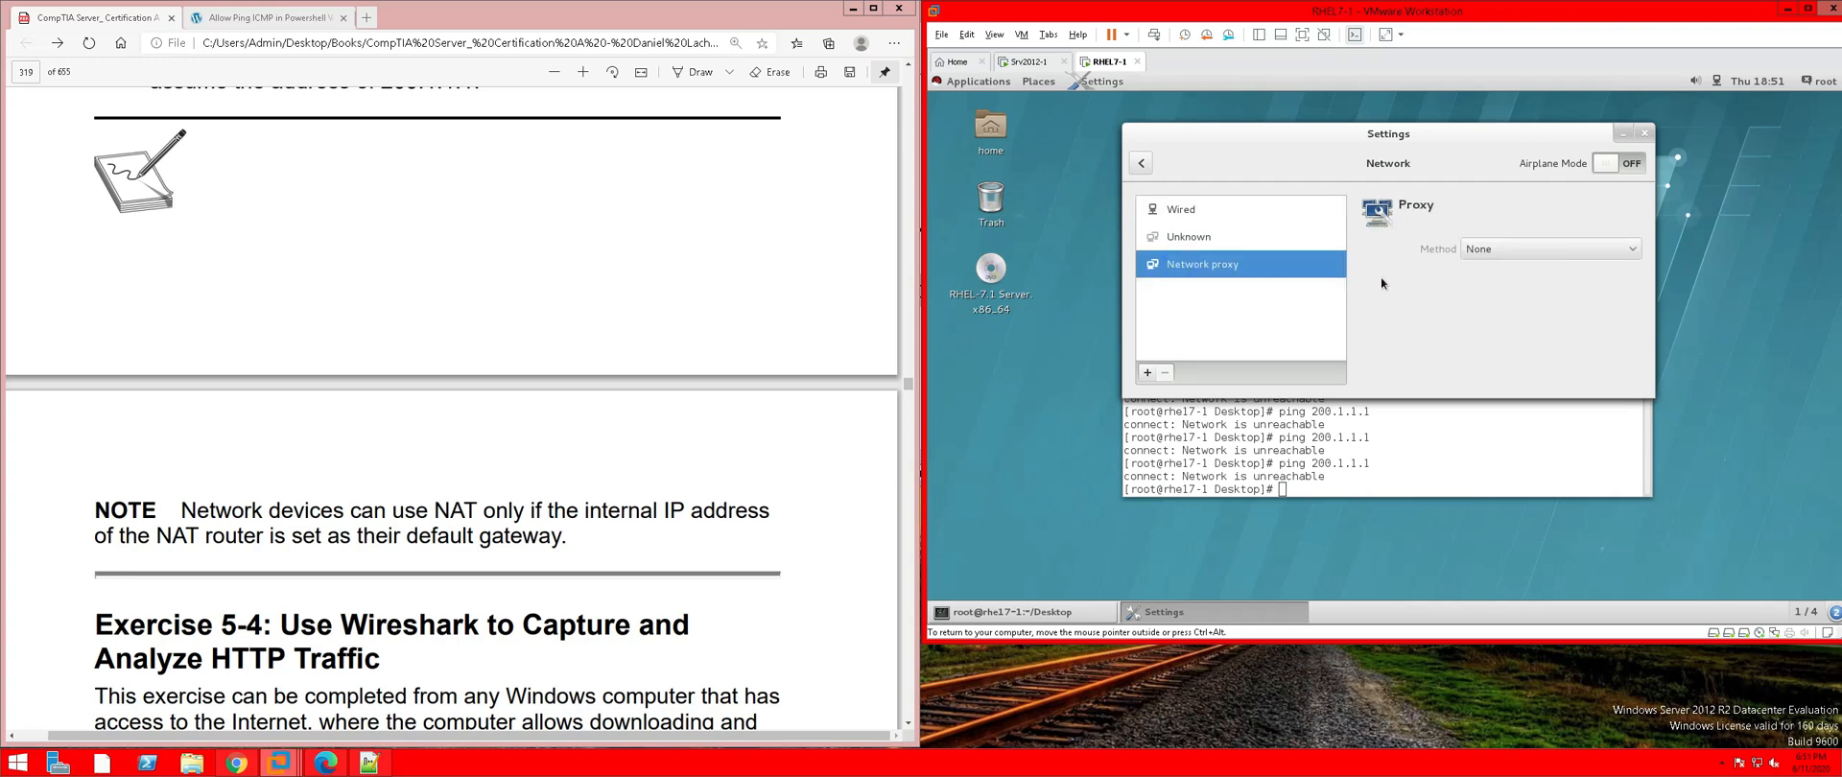
{"action": "left_click", "coordinate": [1176, 208]}
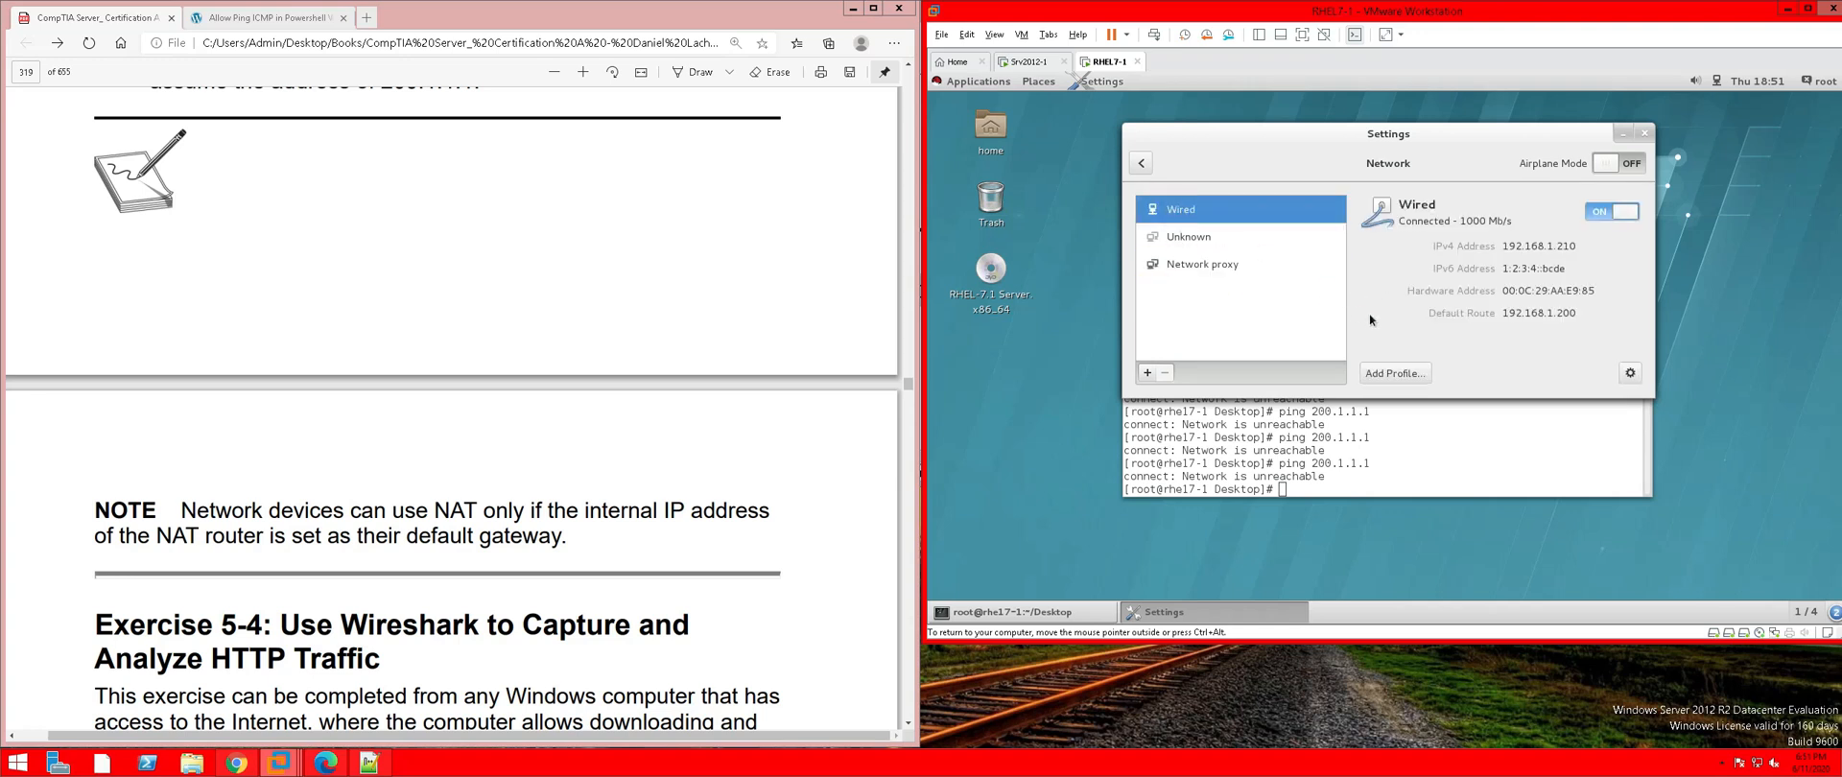
Show the Wired IPv4 page: manual address 192.168.1.210, gateway and DNS 192.168.1.200
{"action": "left_click", "coordinate": [1632, 374]}
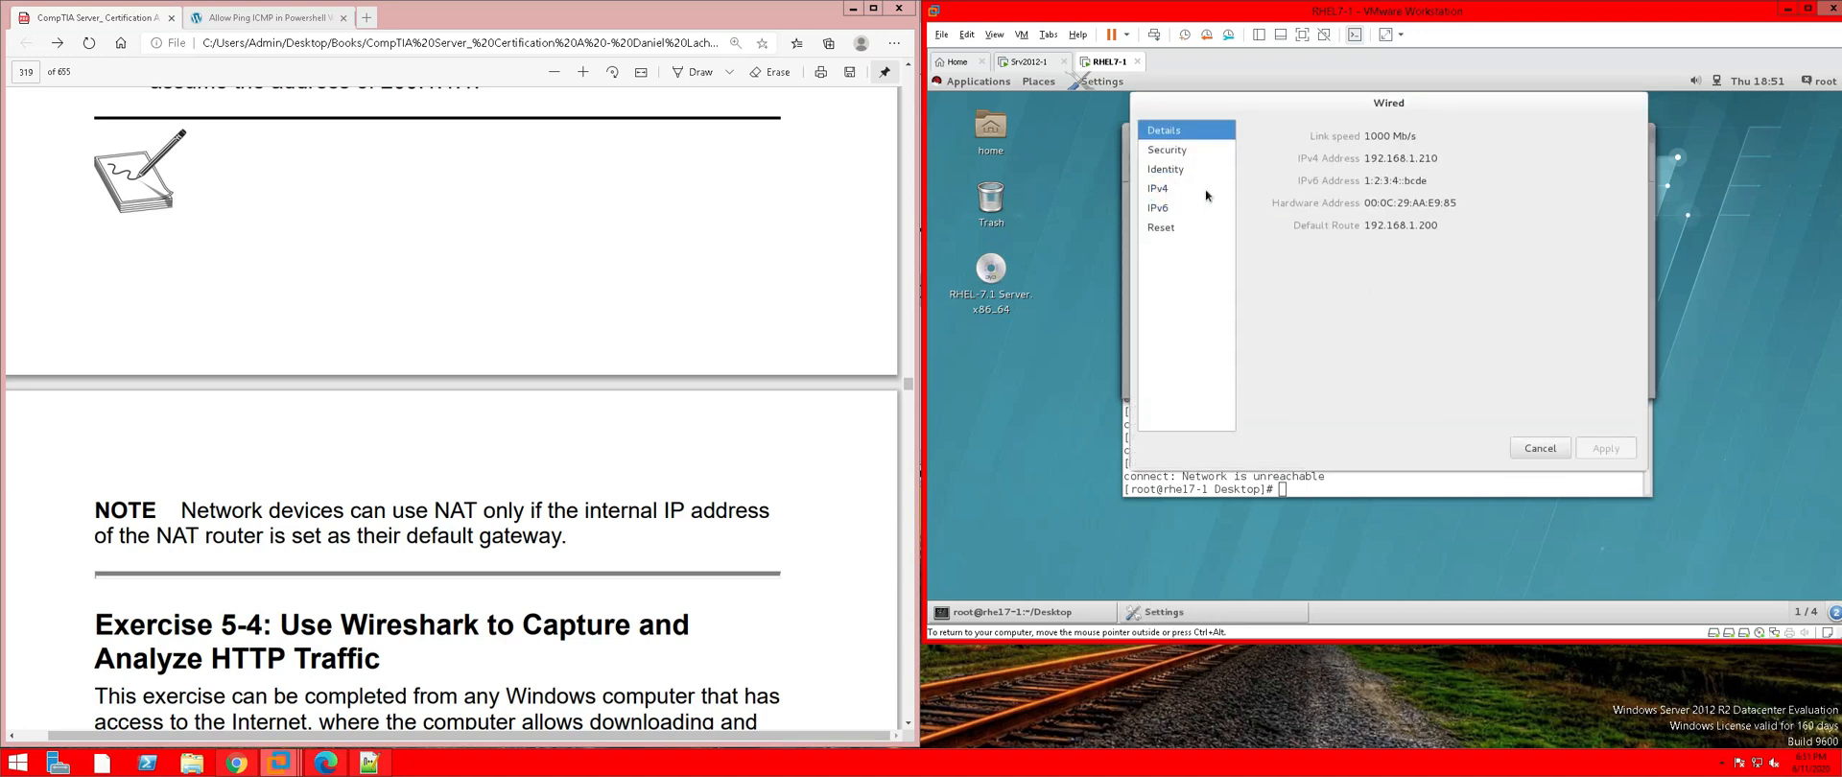
{"action": "left_click", "coordinate": [1161, 189]}
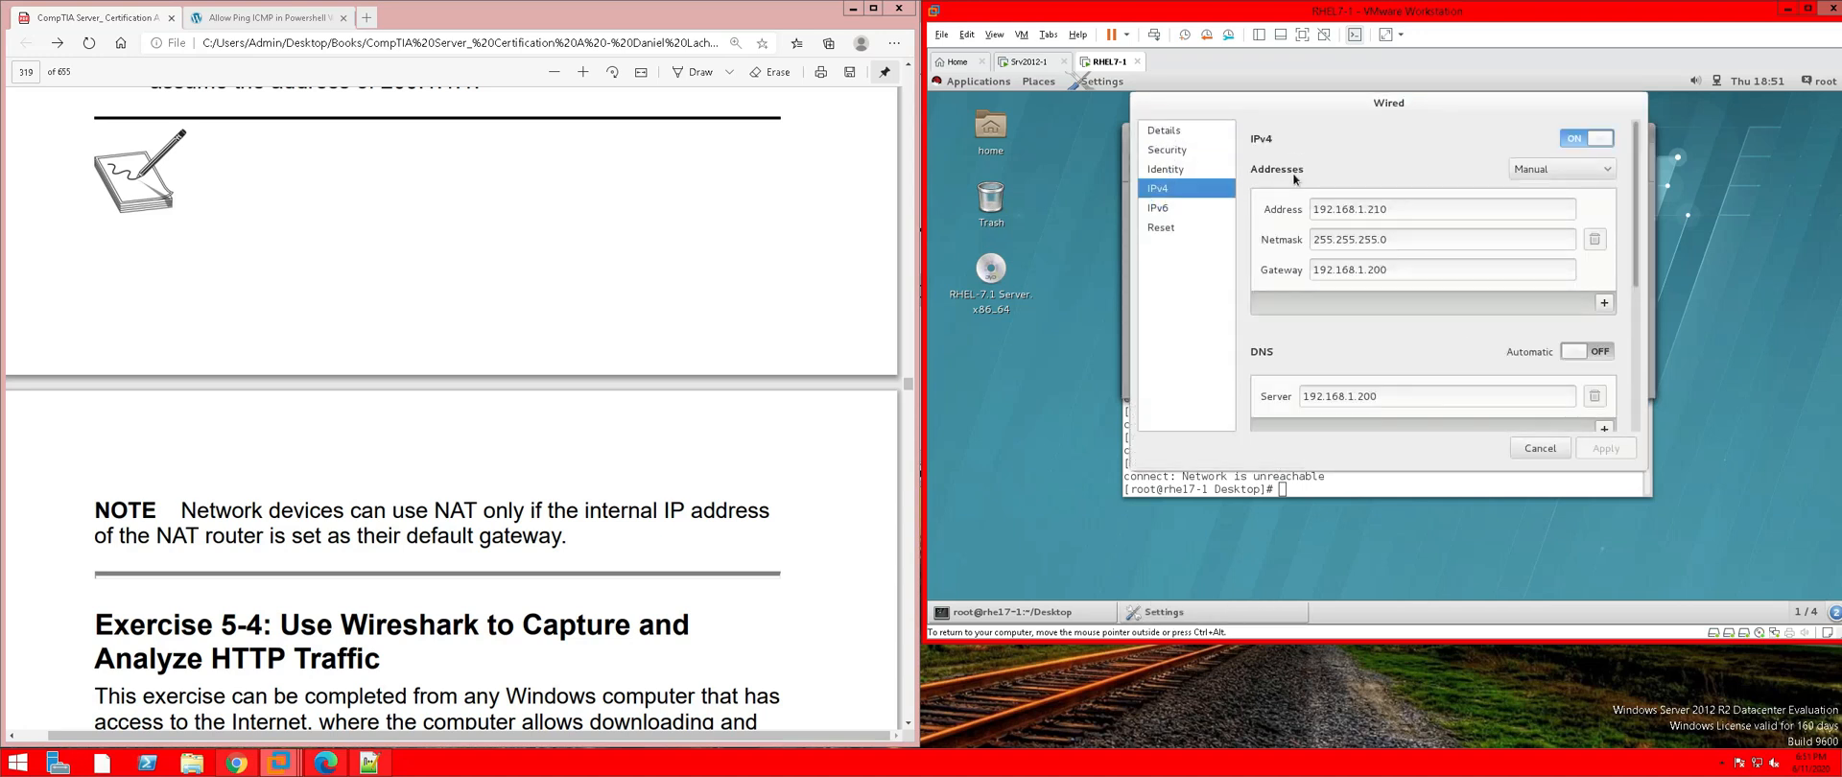
{"action": "double_click", "coordinate": [1401, 269]}
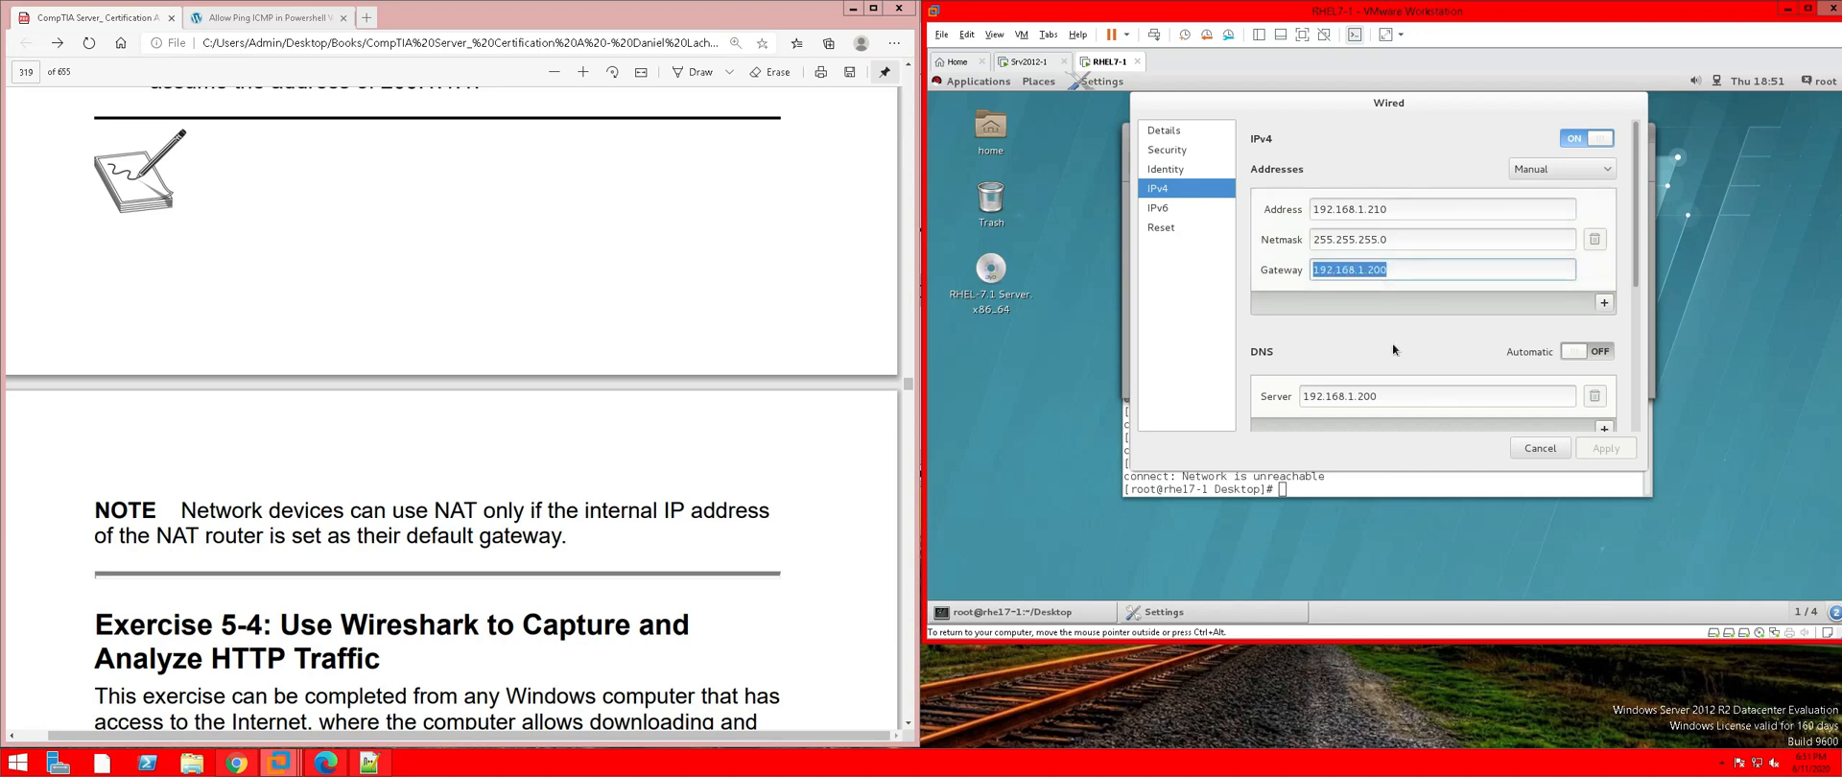
{"action": "scroll", "coordinate": [1393, 350], "scroll_direction": "down", "scroll_amount": 2}
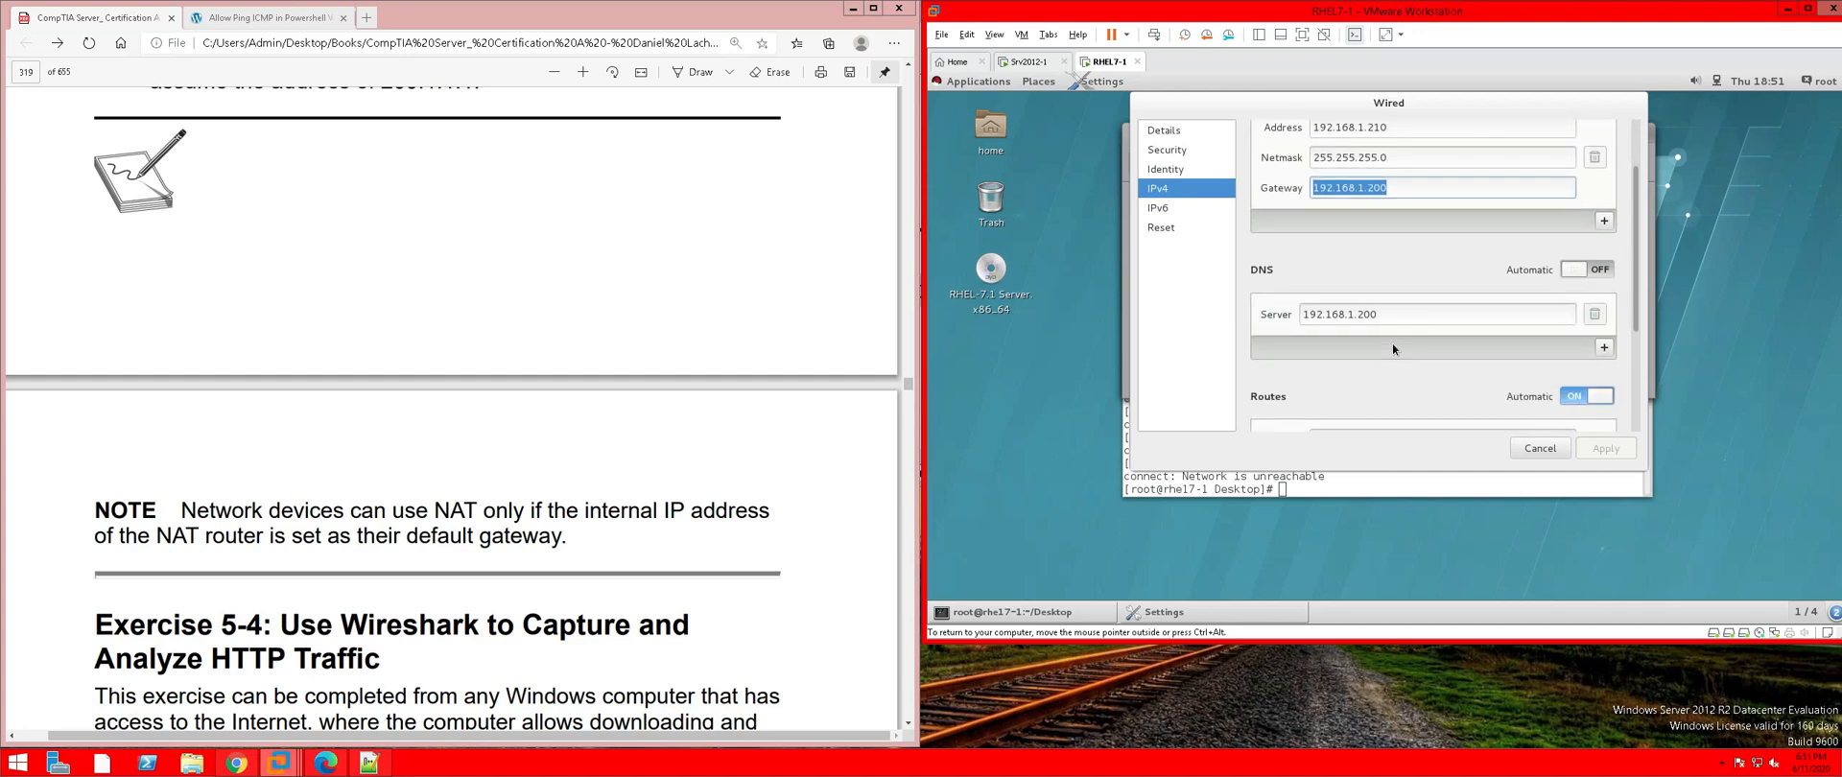
{"action": "scroll", "coordinate": [1391, 348], "scroll_direction": "down", "scroll_amount": 3}
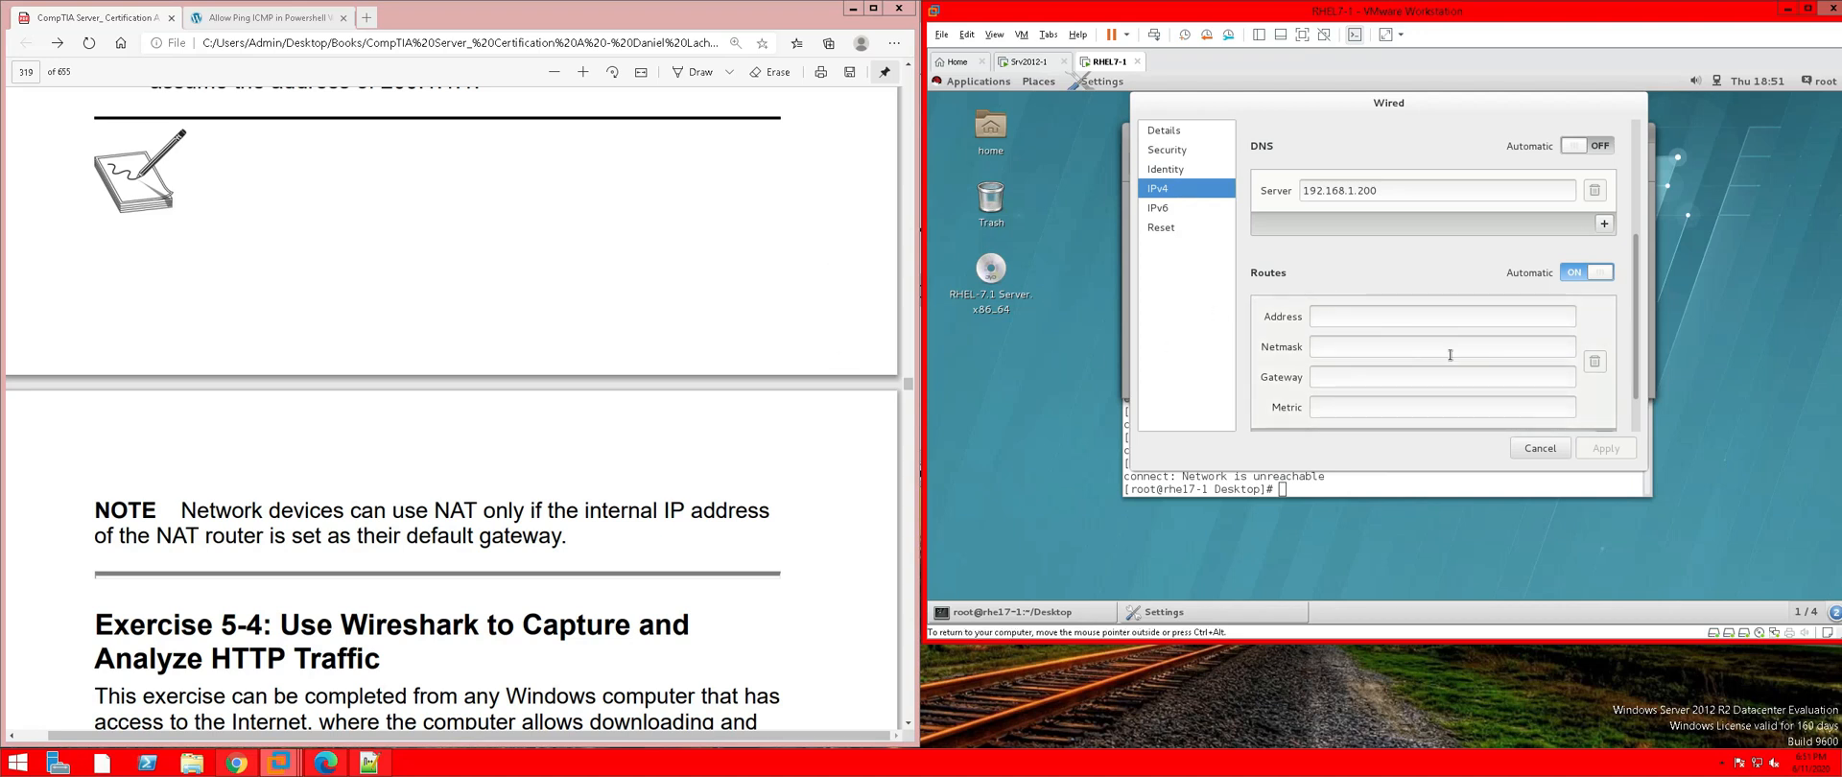
{"action": "scroll", "coordinate": [1450, 355], "scroll_direction": "down", "scroll_amount": 1}
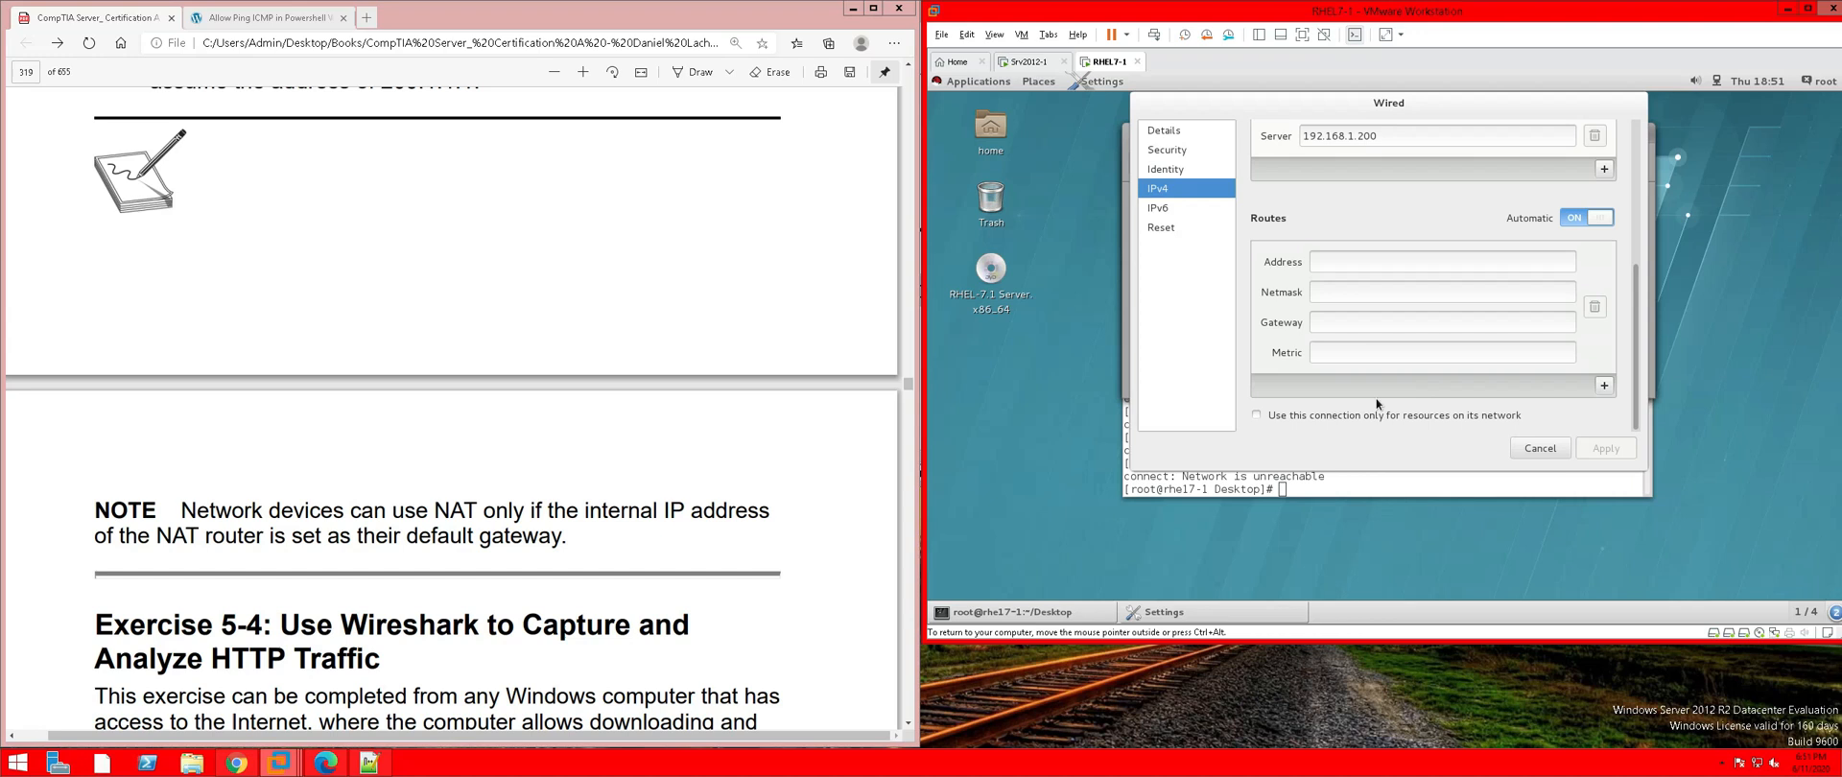
{"action": "scroll", "coordinate": [1314, 304], "scroll_direction": "up", "scroll_amount": 4}
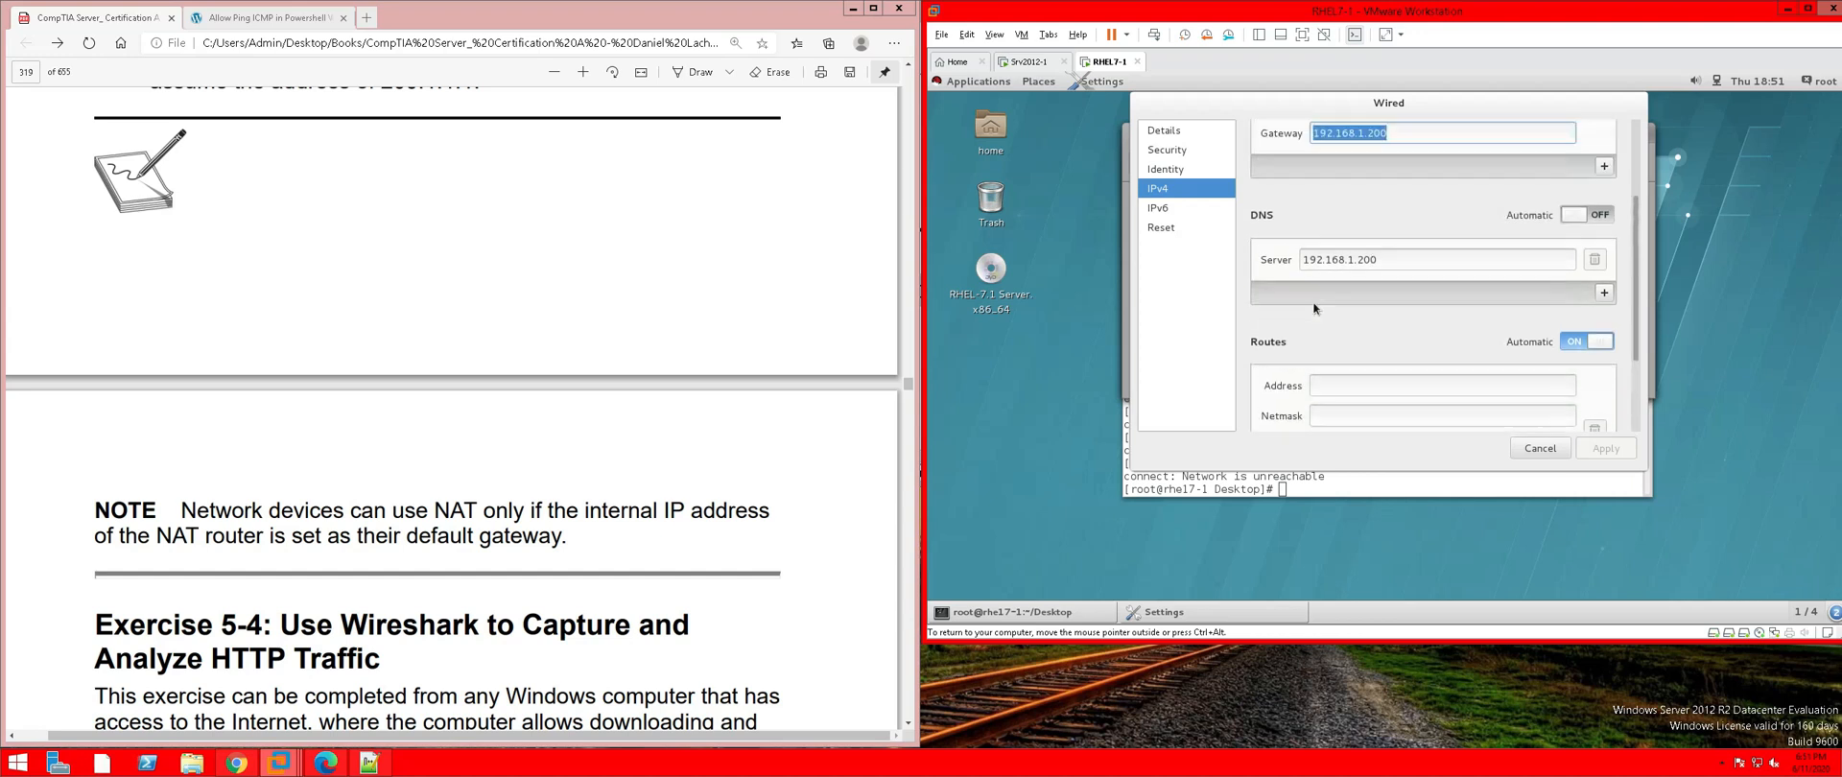
{"action": "scroll", "coordinate": [1313, 301], "scroll_direction": "up", "scroll_amount": 1}
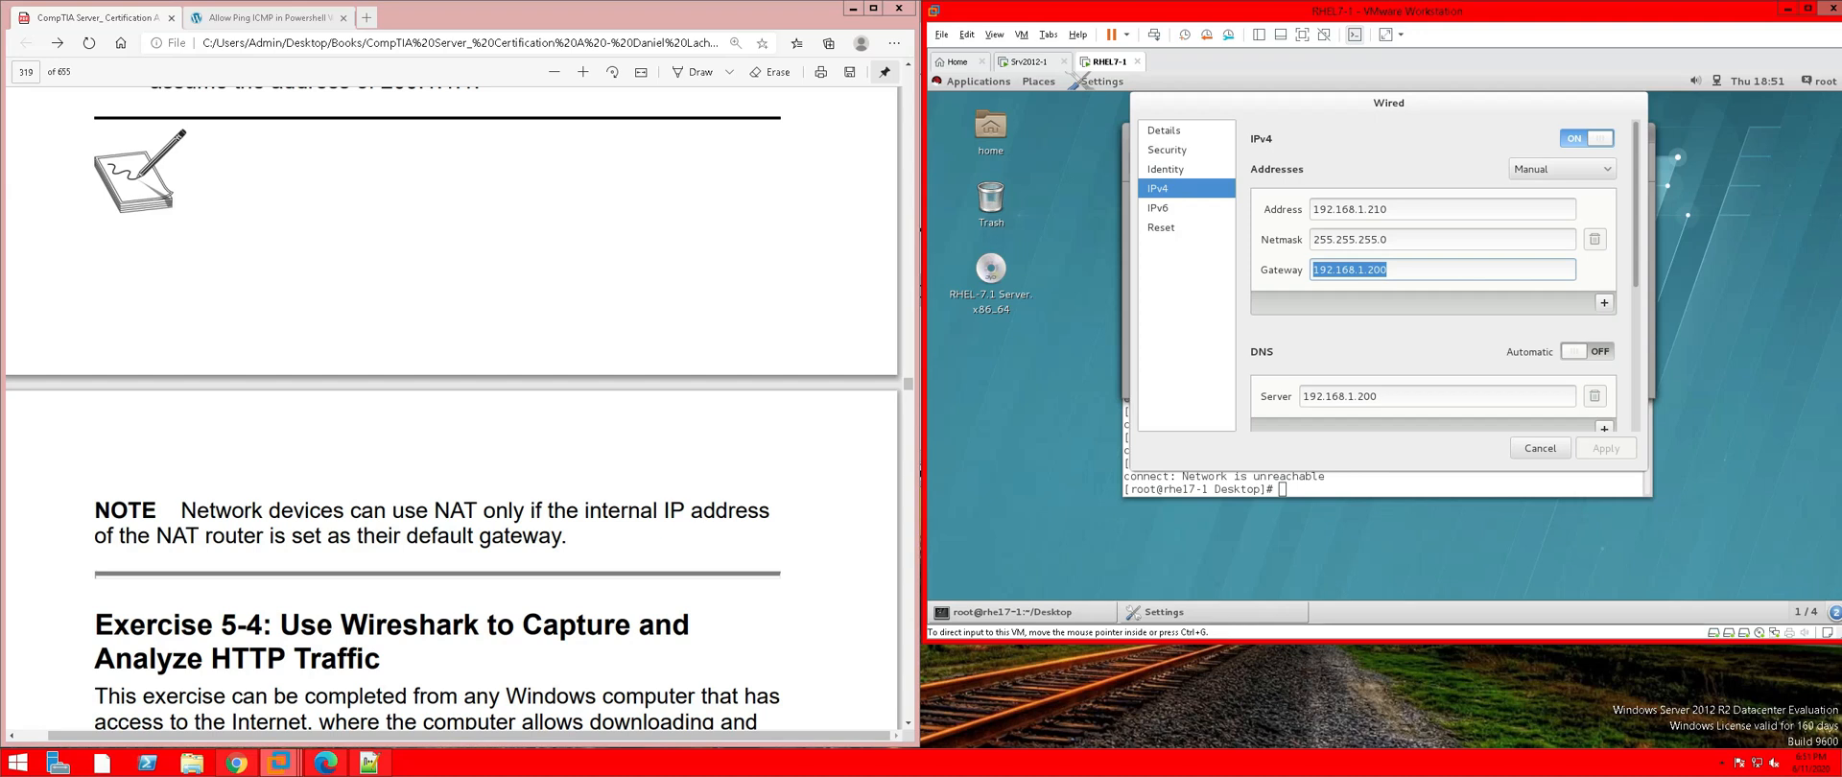
{"action": "left_click", "coordinate": [544, 625]}
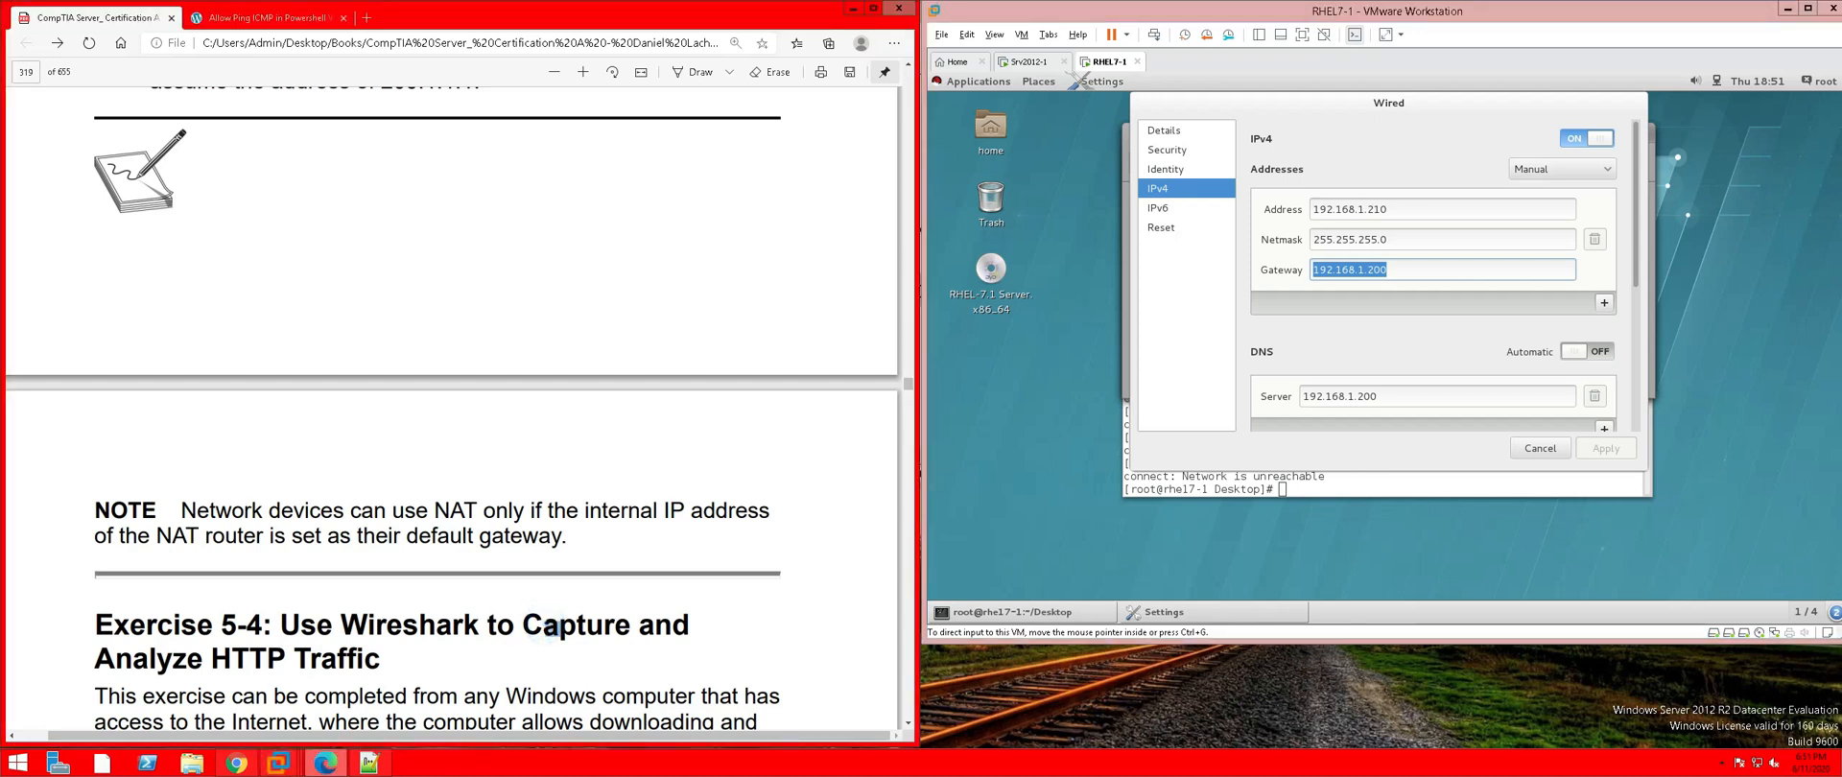
Read through the Exercise 5-4 Wireshark HTTP capture steps, then switch to the Srv2012-1 VM
{"action": "scroll", "coordinate": [553, 427], "scroll_direction": "down", "scroll_amount": 2}
{"action": "scroll", "coordinate": [554, 425], "scroll_direction": "down", "scroll_amount": 2}
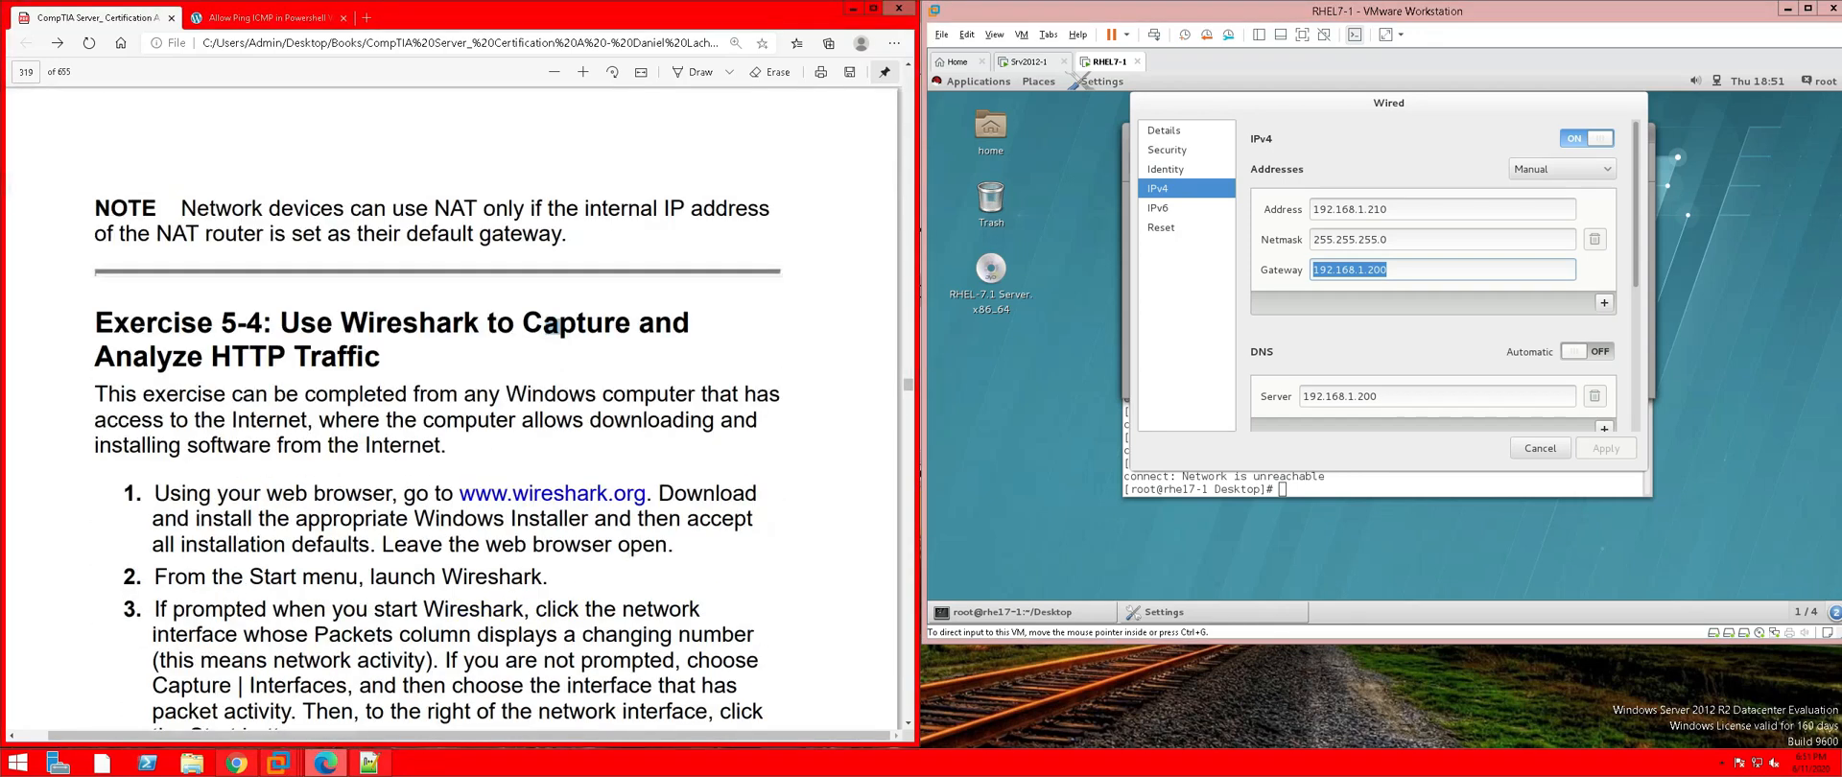
{"action": "scroll", "coordinate": [554, 227], "scroll_direction": "down", "scroll_amount": 1}
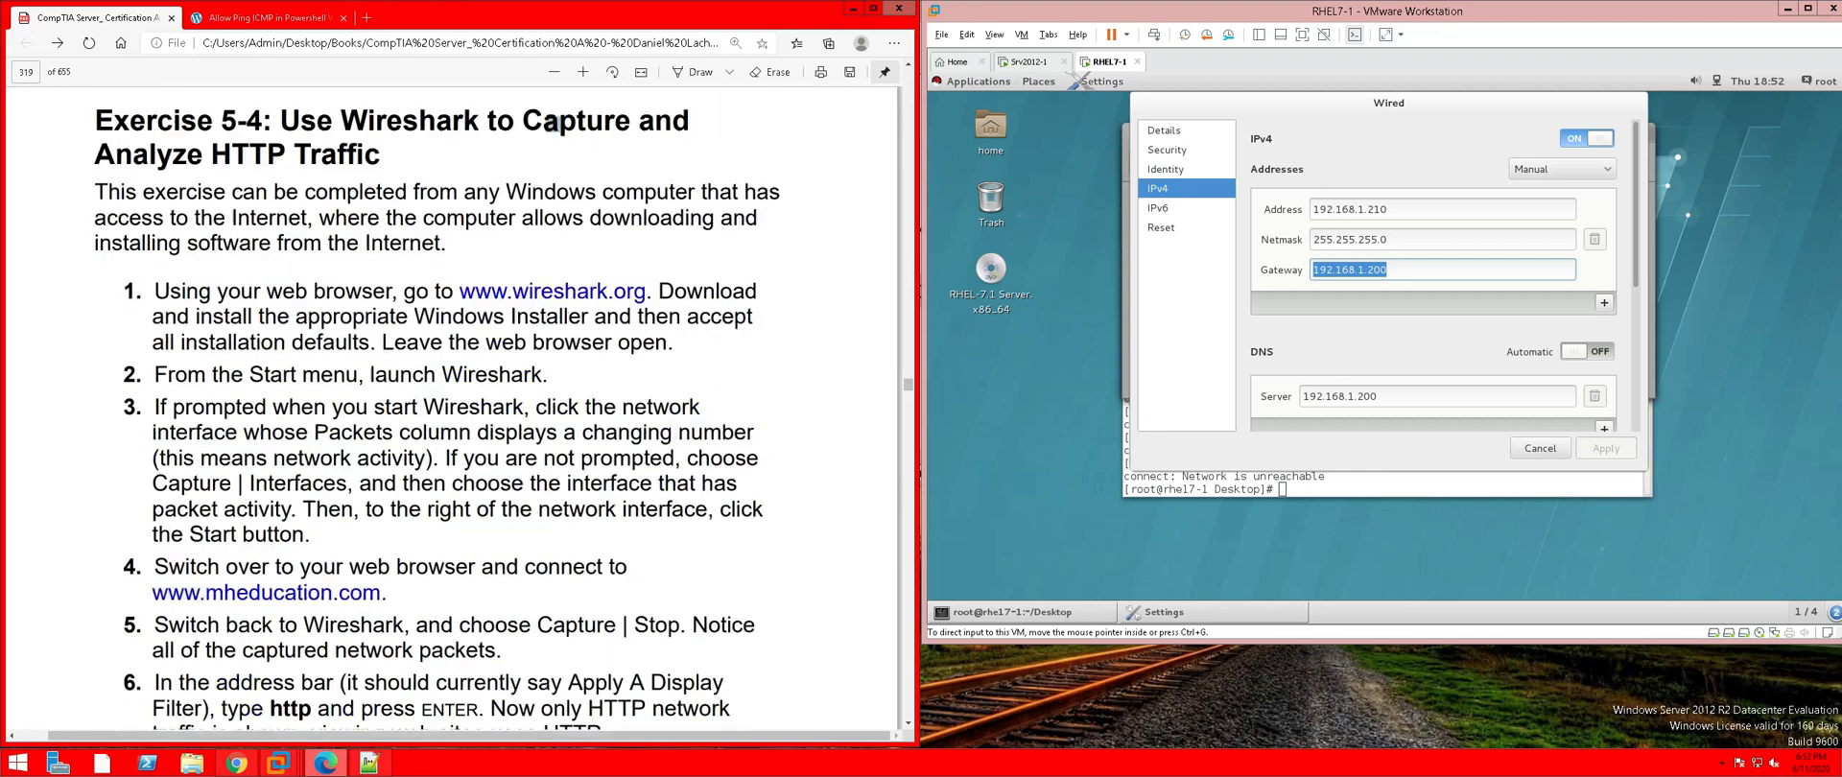
{"action": "scroll", "coordinate": [554, 125], "scroll_direction": "down", "scroll_amount": 2}
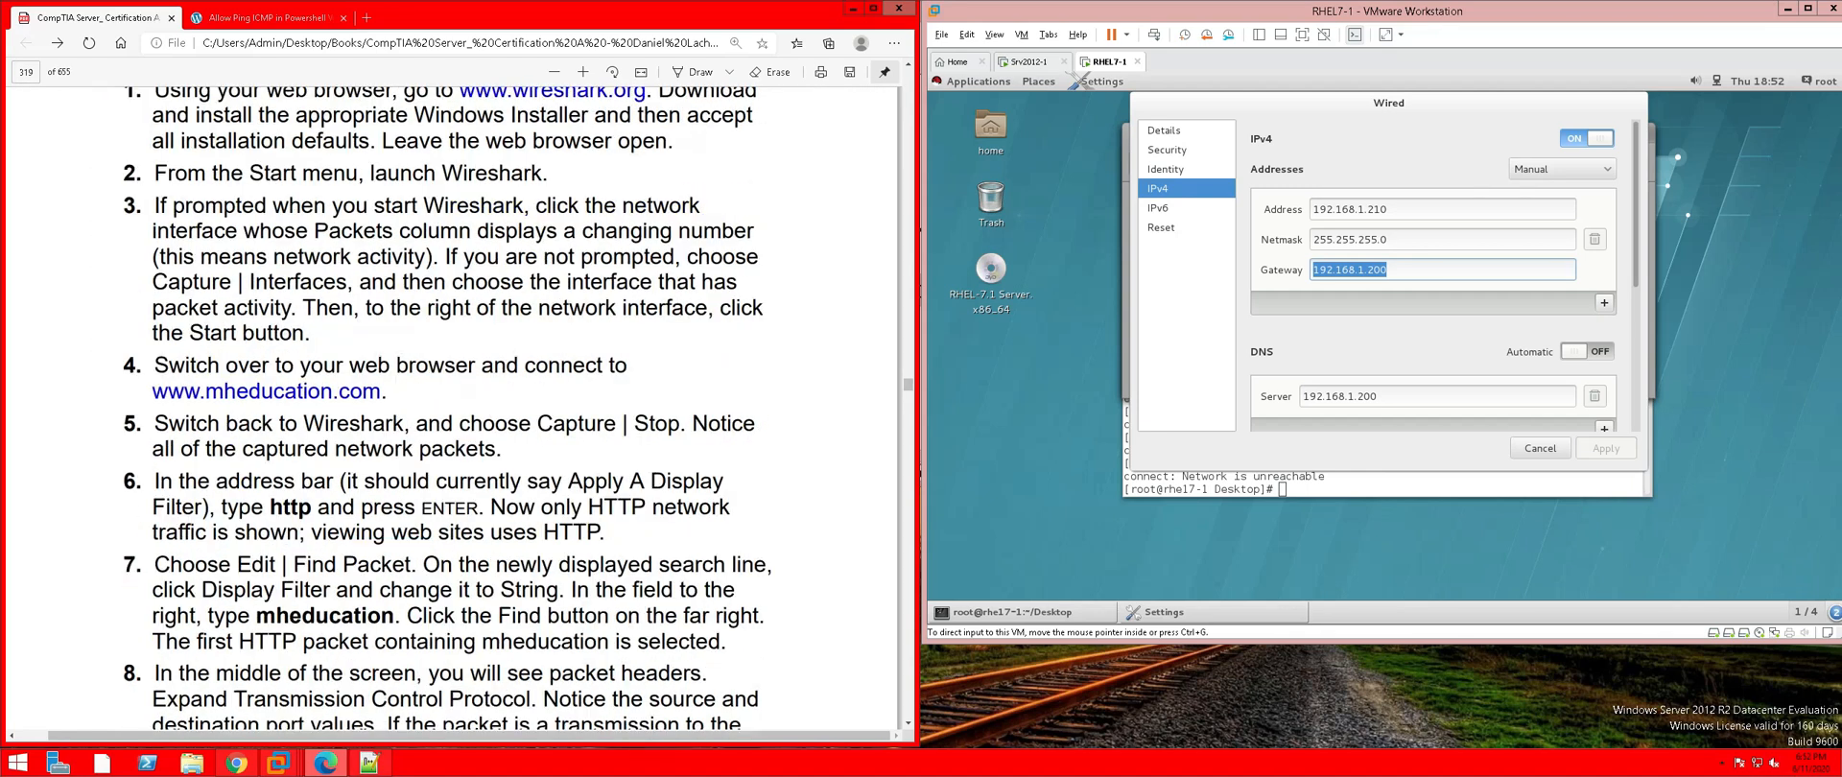
{"action": "scroll", "coordinate": [451, 408], "scroll_direction": "down", "scroll_amount": 3}
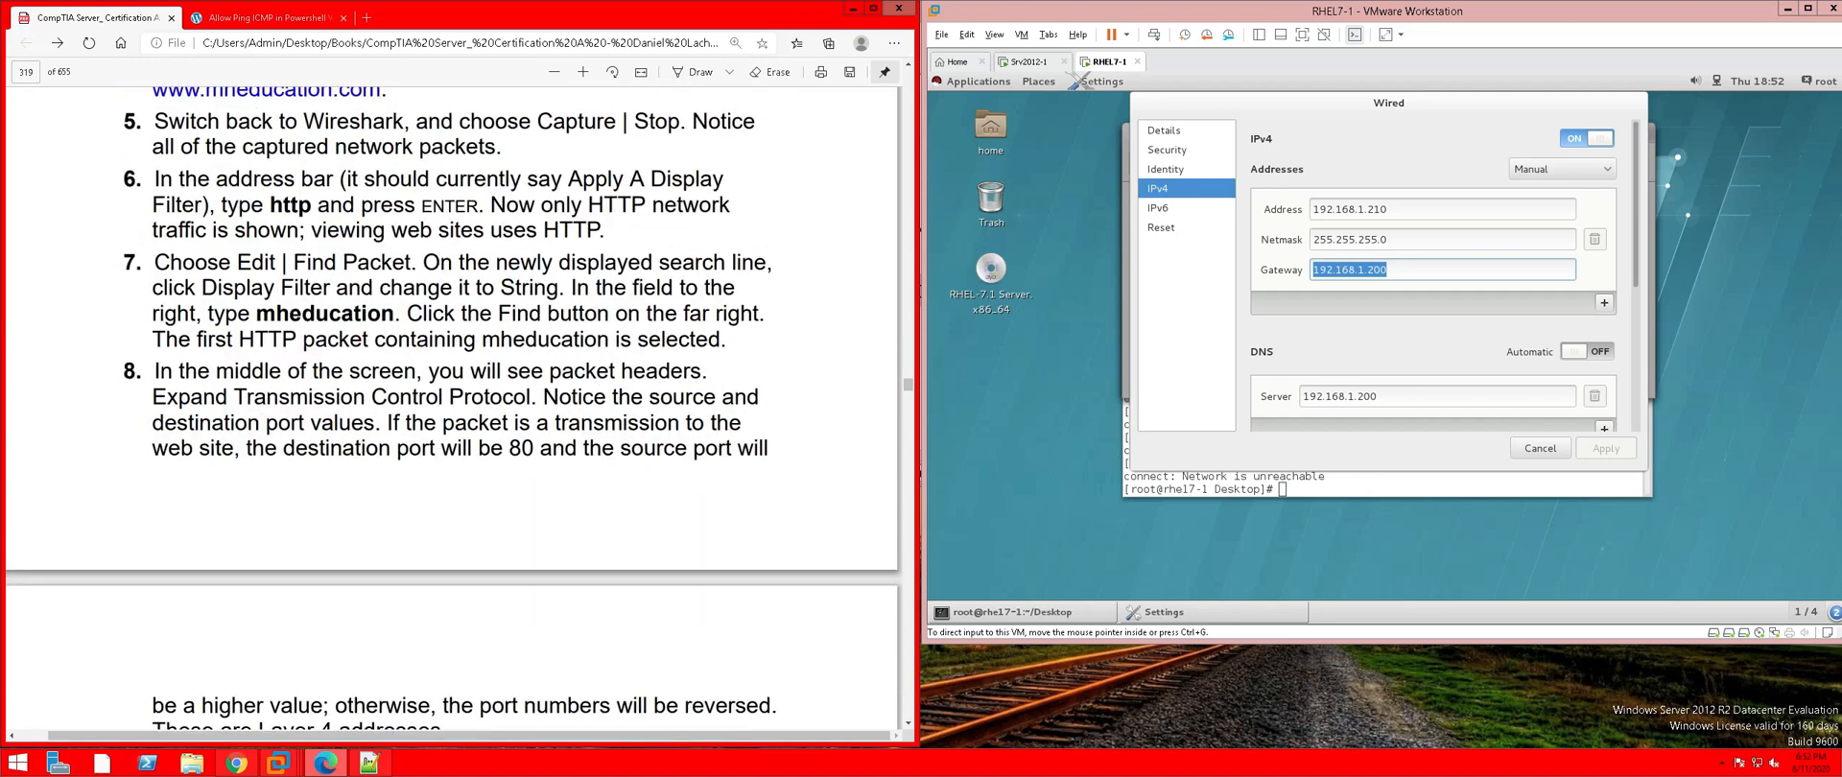
{"action": "scroll", "coordinate": [455, 409], "scroll_direction": "down", "scroll_amount": 1}
{"action": "scroll", "coordinate": [455, 409], "scroll_direction": "down", "scroll_amount": 1}
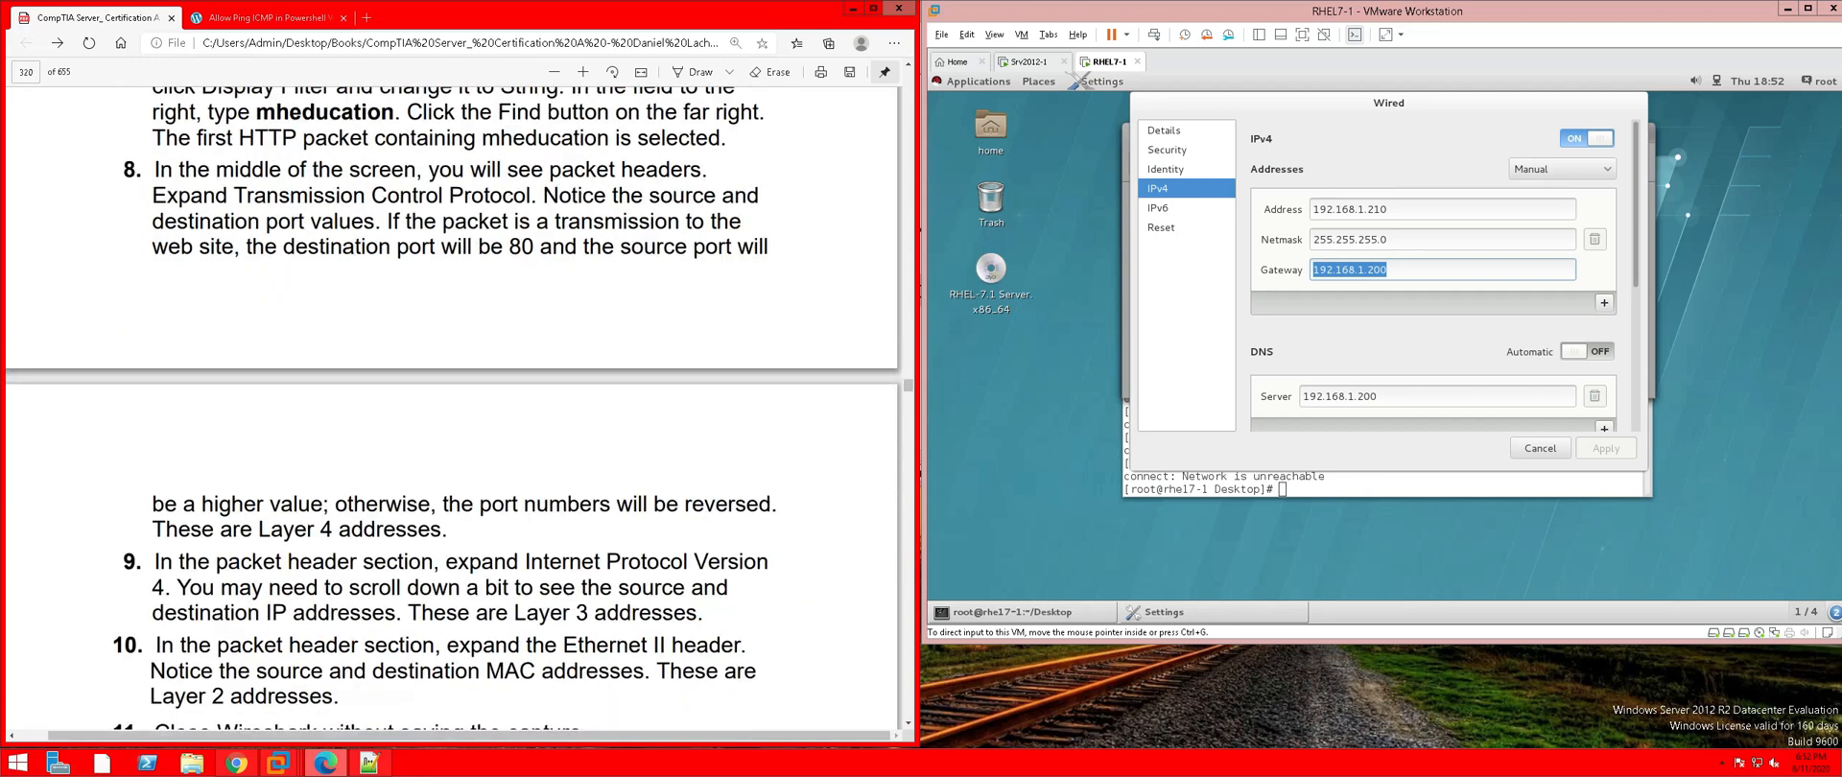
{"action": "scroll", "coordinate": [455, 409], "scroll_direction": "down", "scroll_amount": 1}
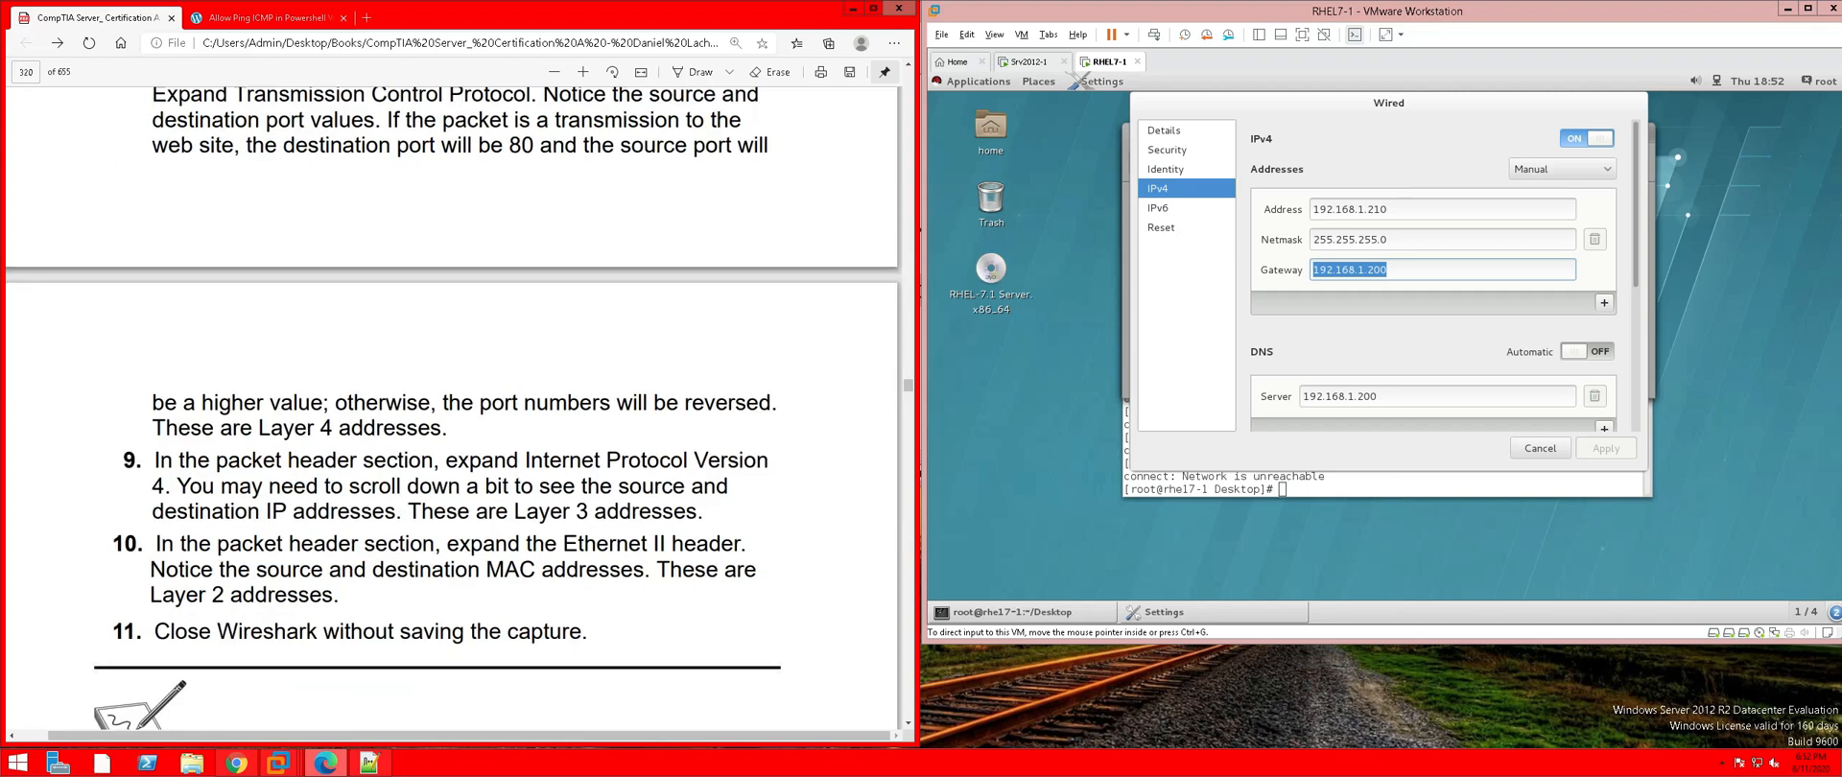
{"action": "scroll", "coordinate": [454, 409], "scroll_direction": "up", "scroll_amount": 5}
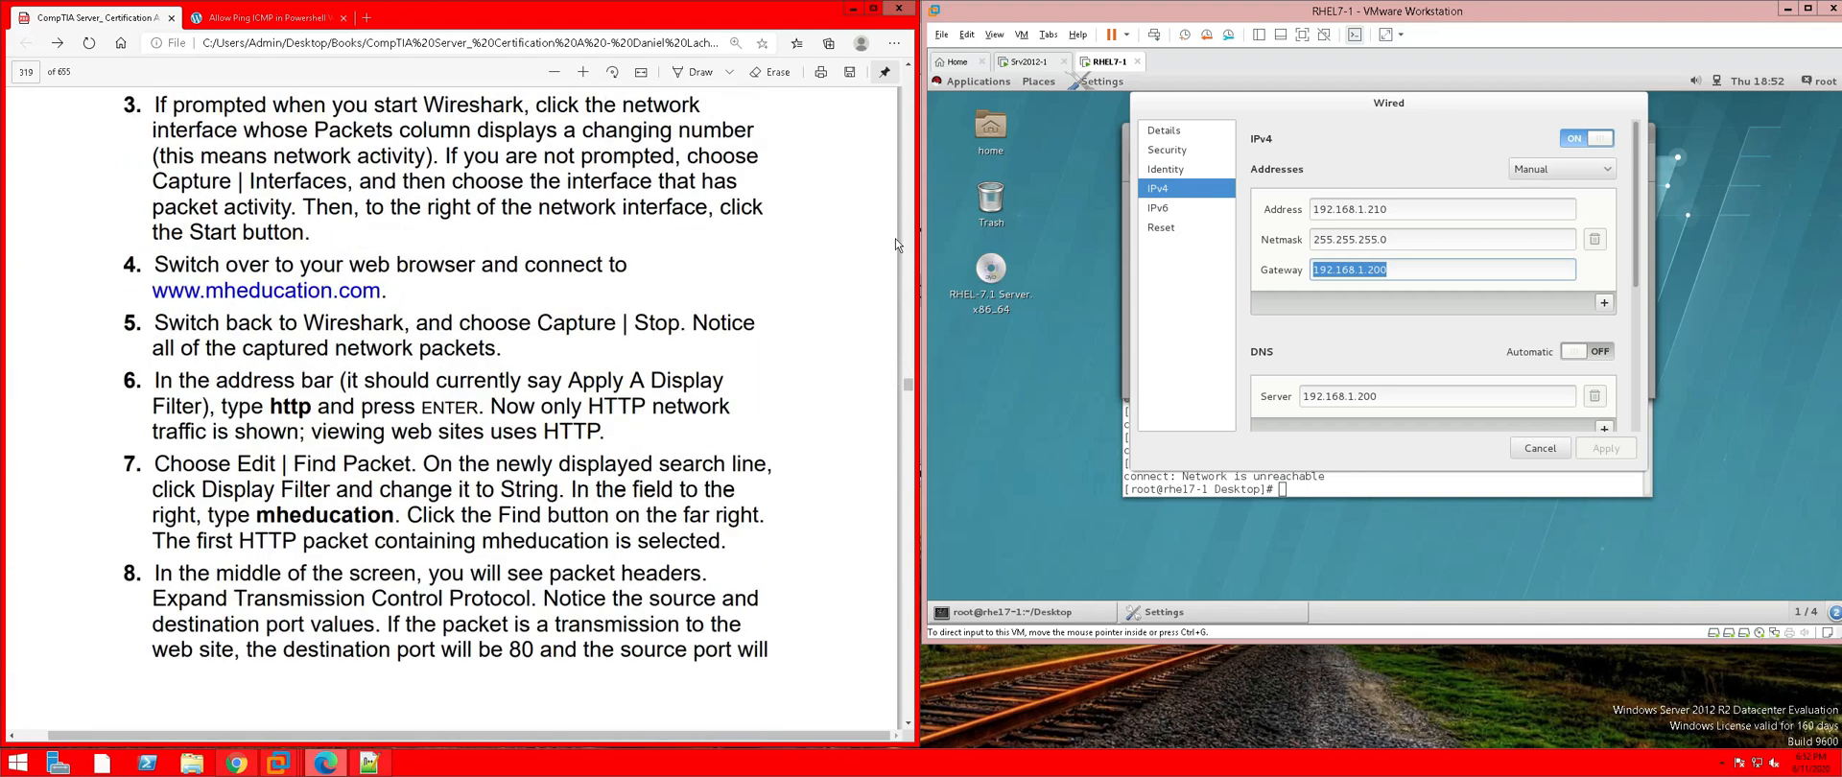
{"action": "left_click", "coordinate": [1028, 62]}
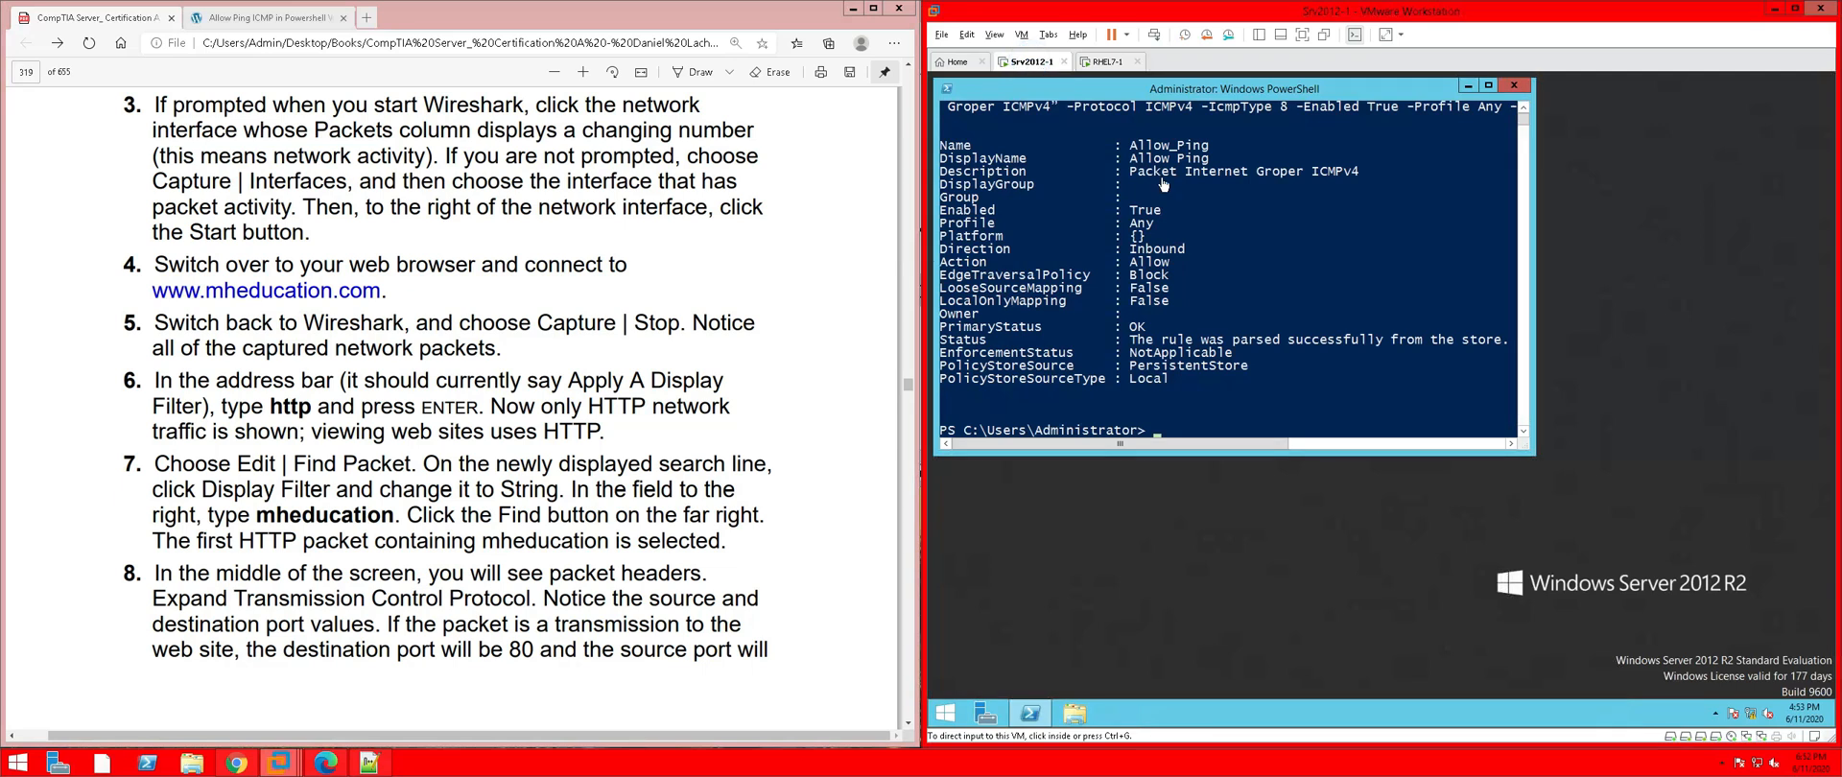
Switch Srv2012-1's ExternalNAT IPv4 from static 200.1.1.1 to obtain an address automatically
{"action": "right_click", "coordinate": [1751, 717]}
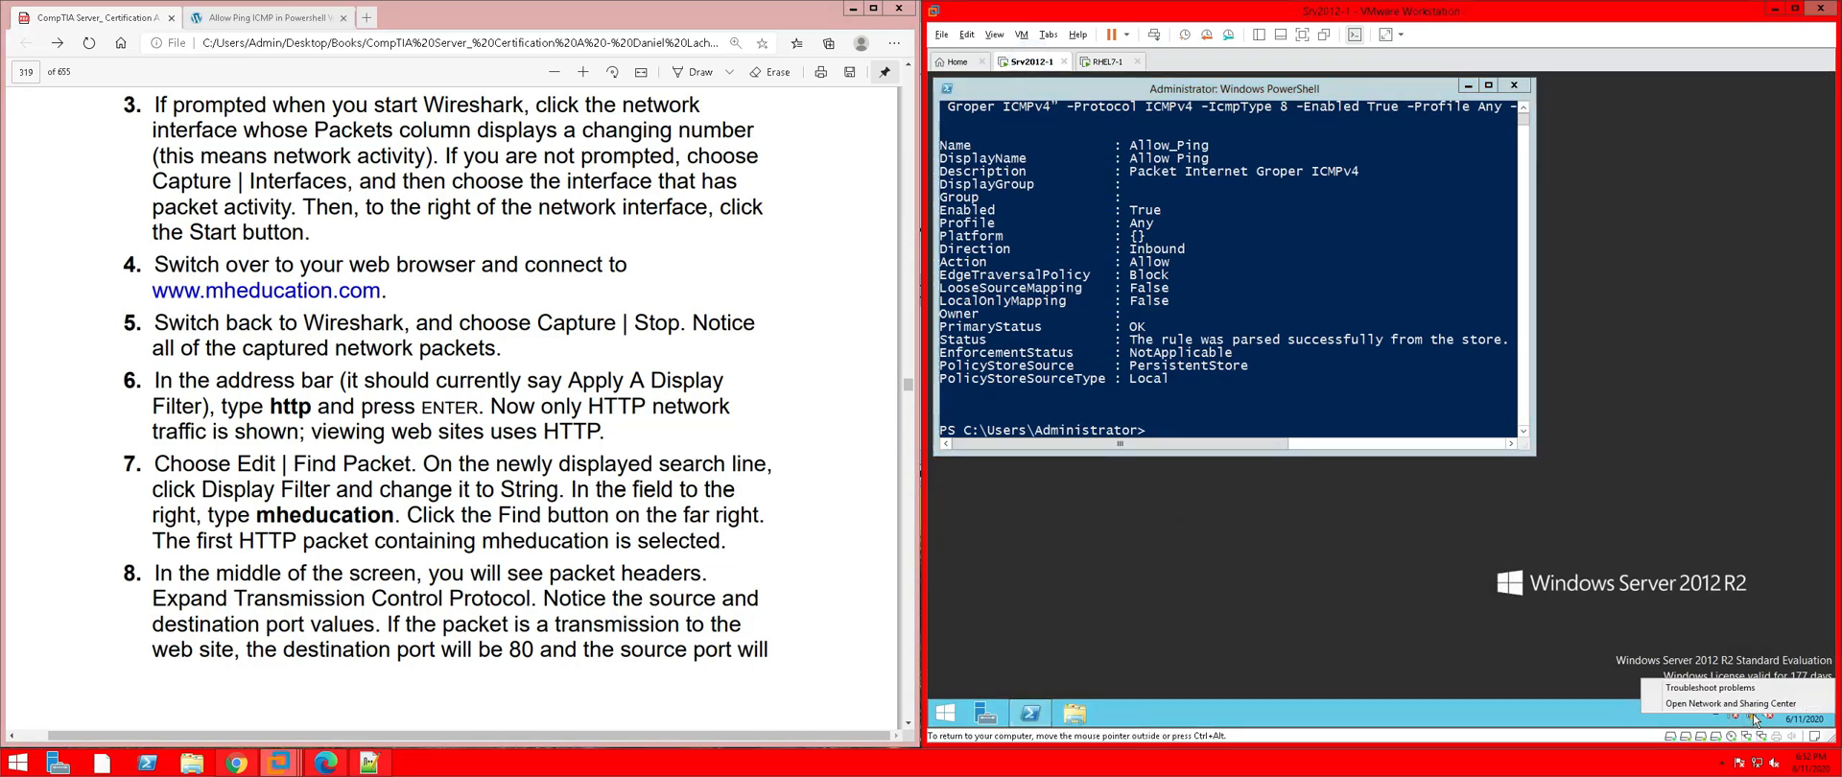
{"action": "left_click", "coordinate": [1704, 705]}
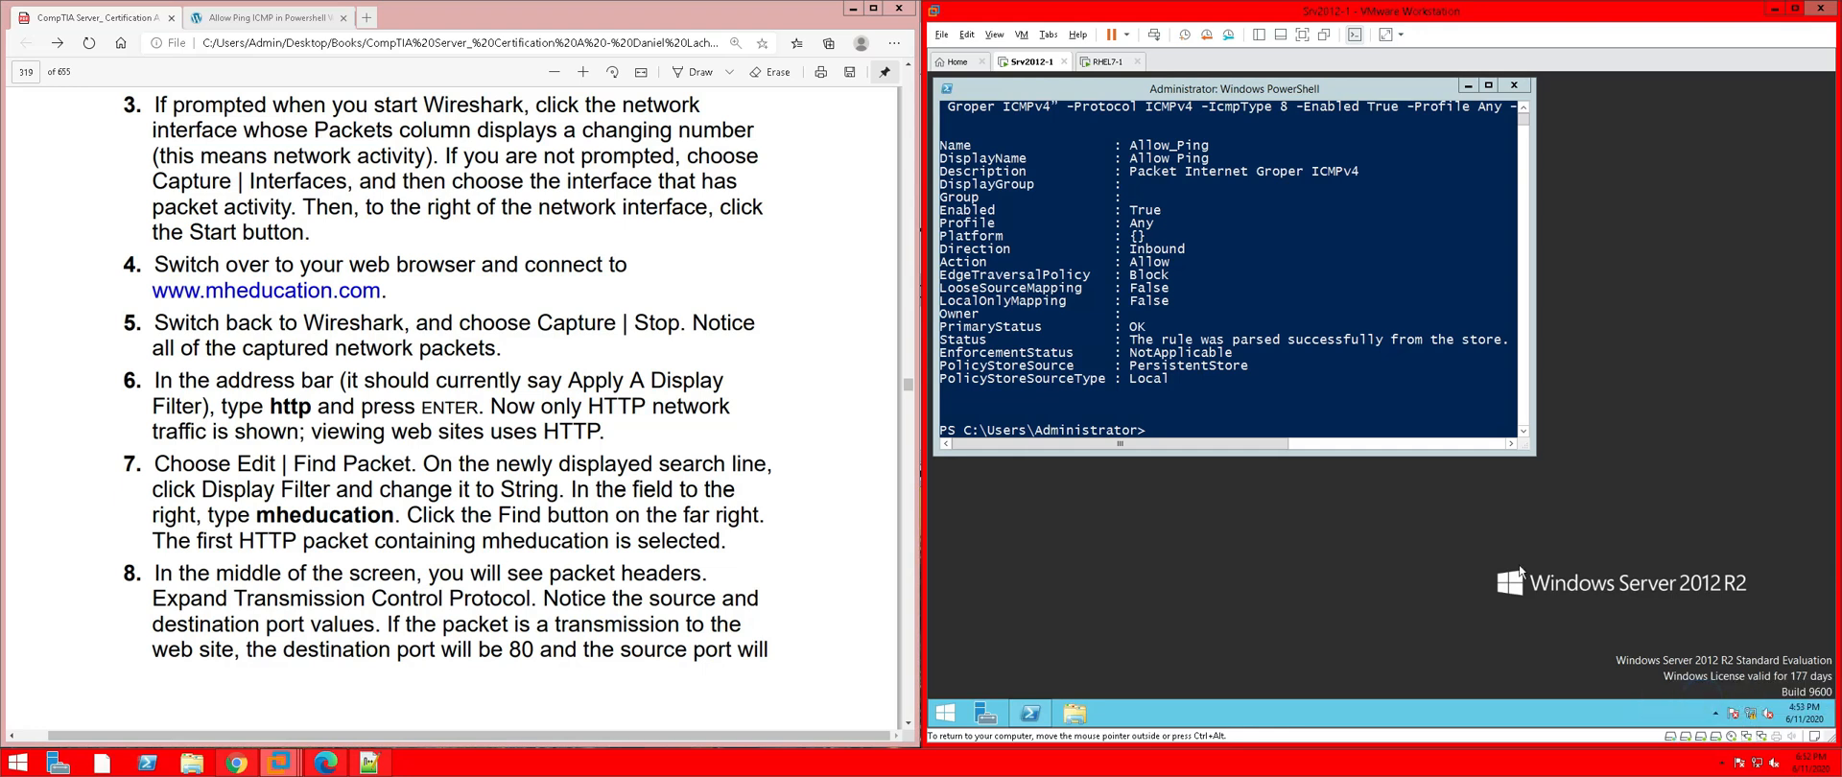
{"action": "left_click", "coordinate": [1209, 286]}
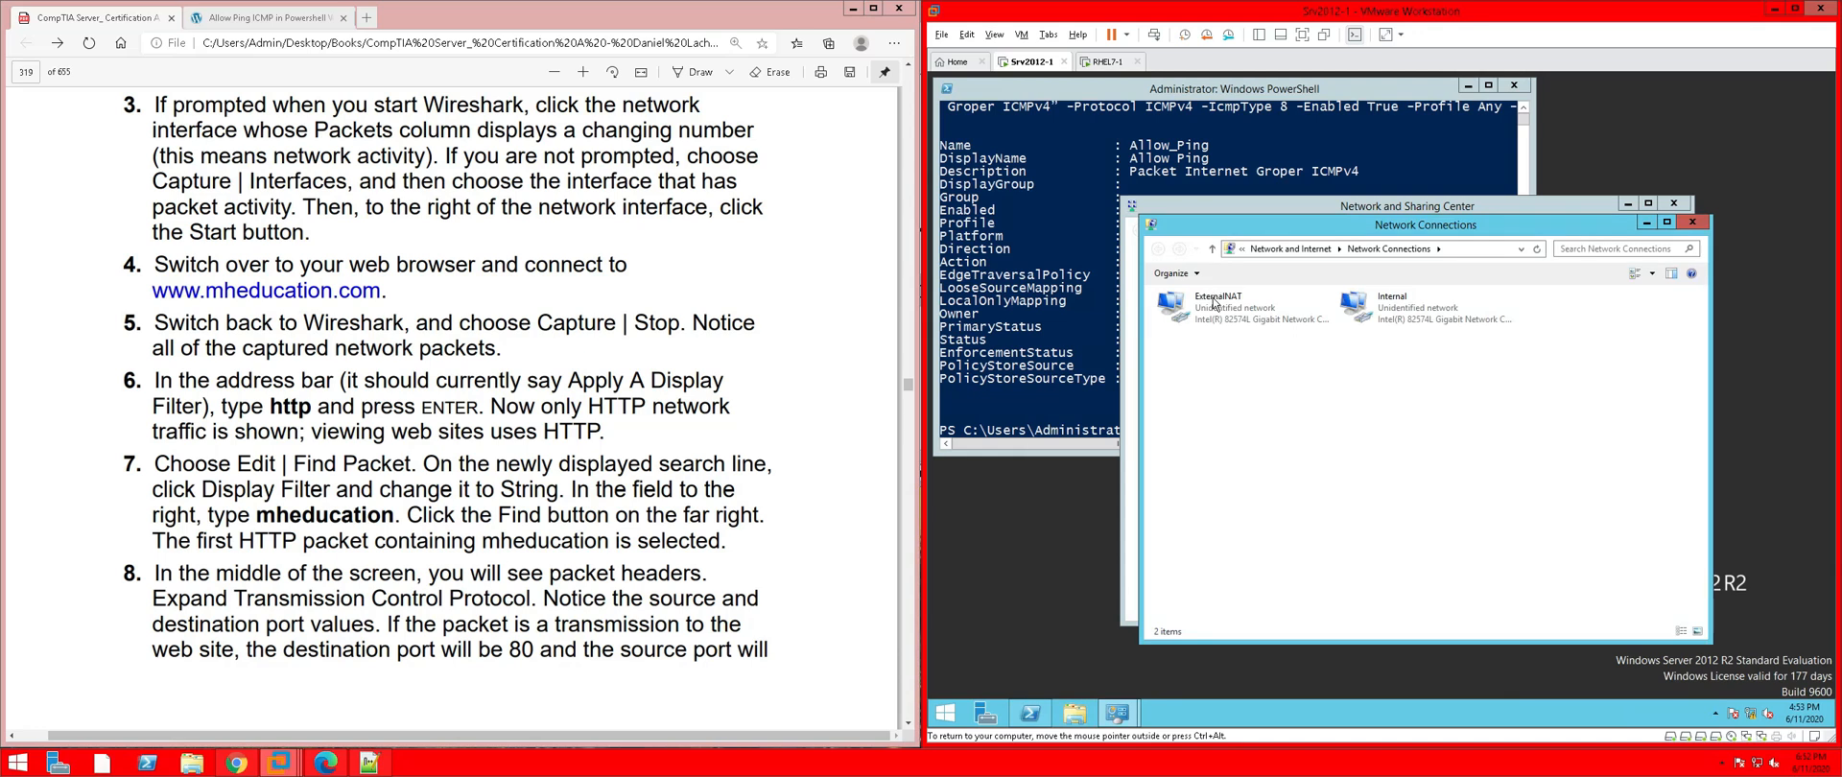
{"action": "left_click", "coordinate": [1212, 312]}
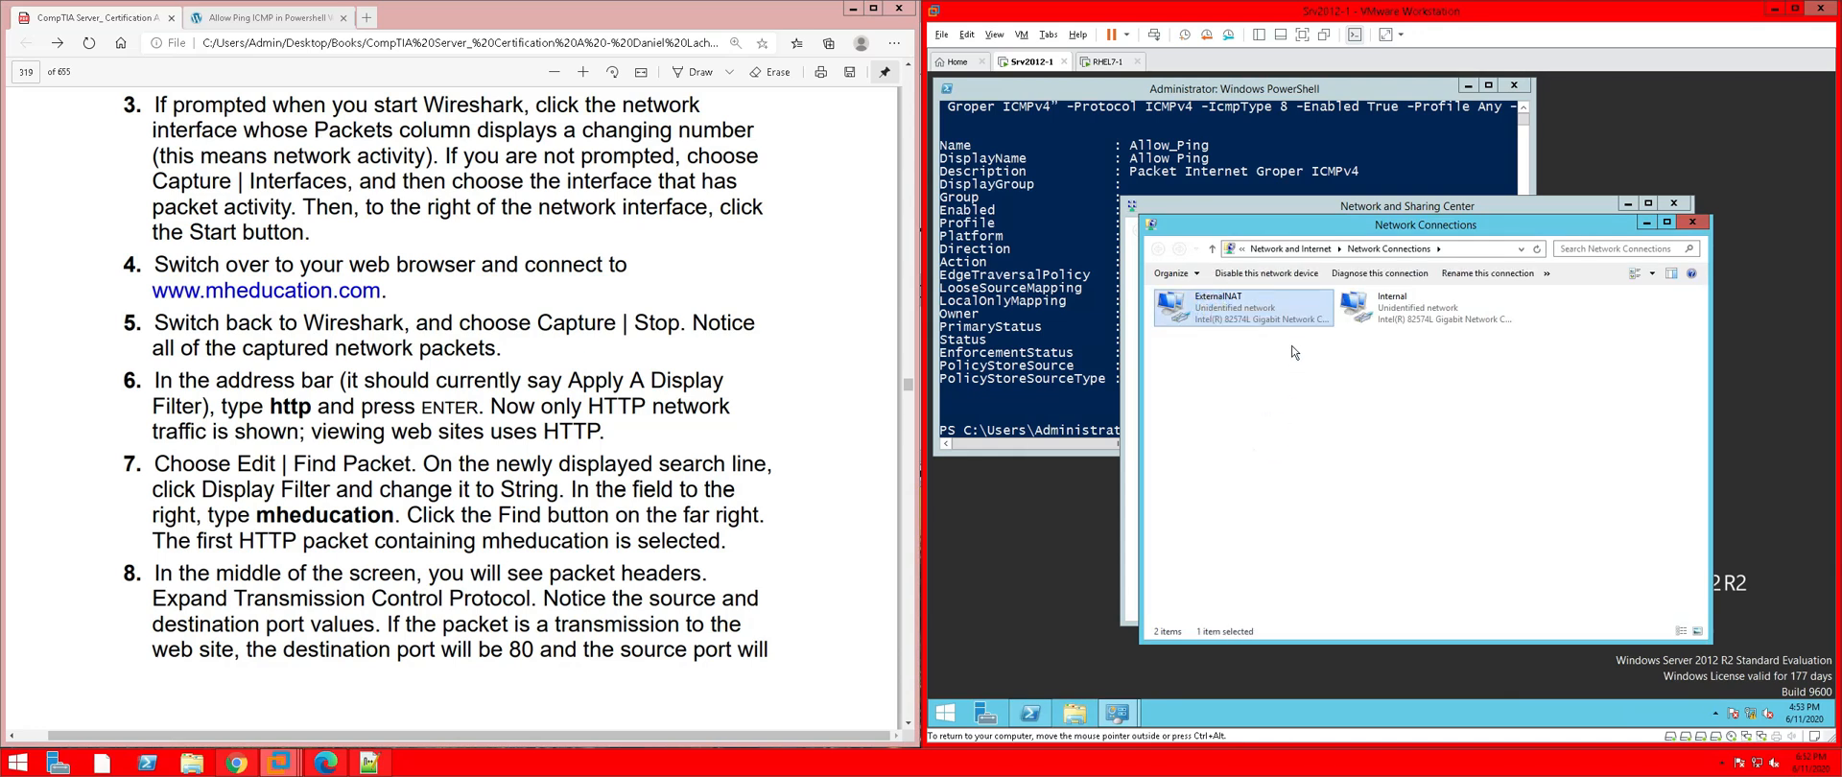
{"action": "key", "text": "alt+Return"}
{"action": "double_click", "coordinate": [1303, 489]}
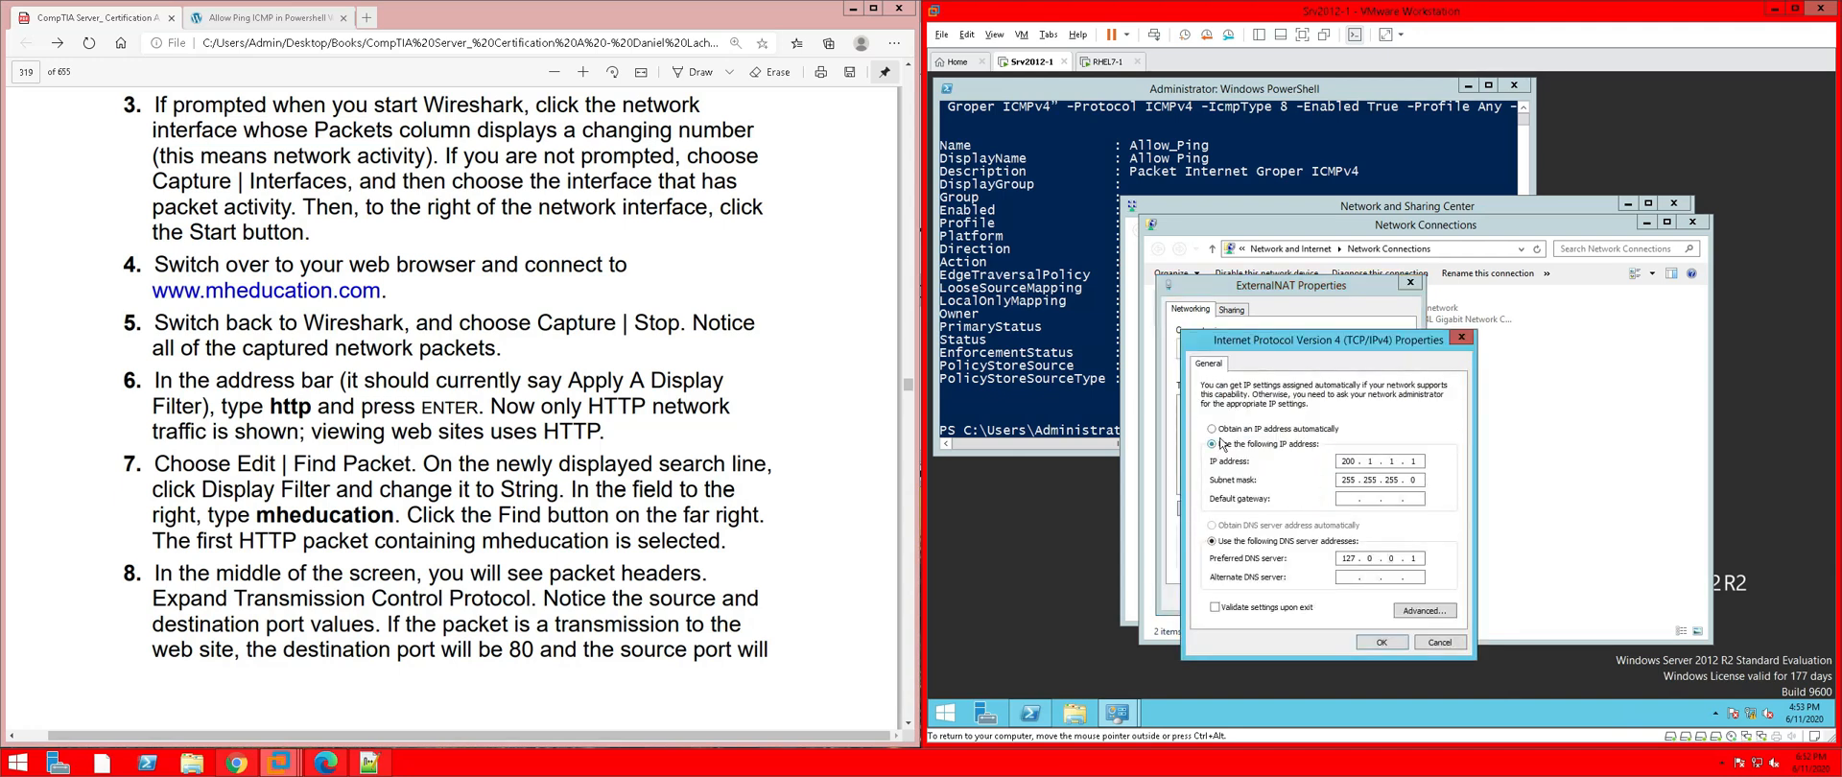
{"action": "left_click", "coordinate": [1213, 429]}
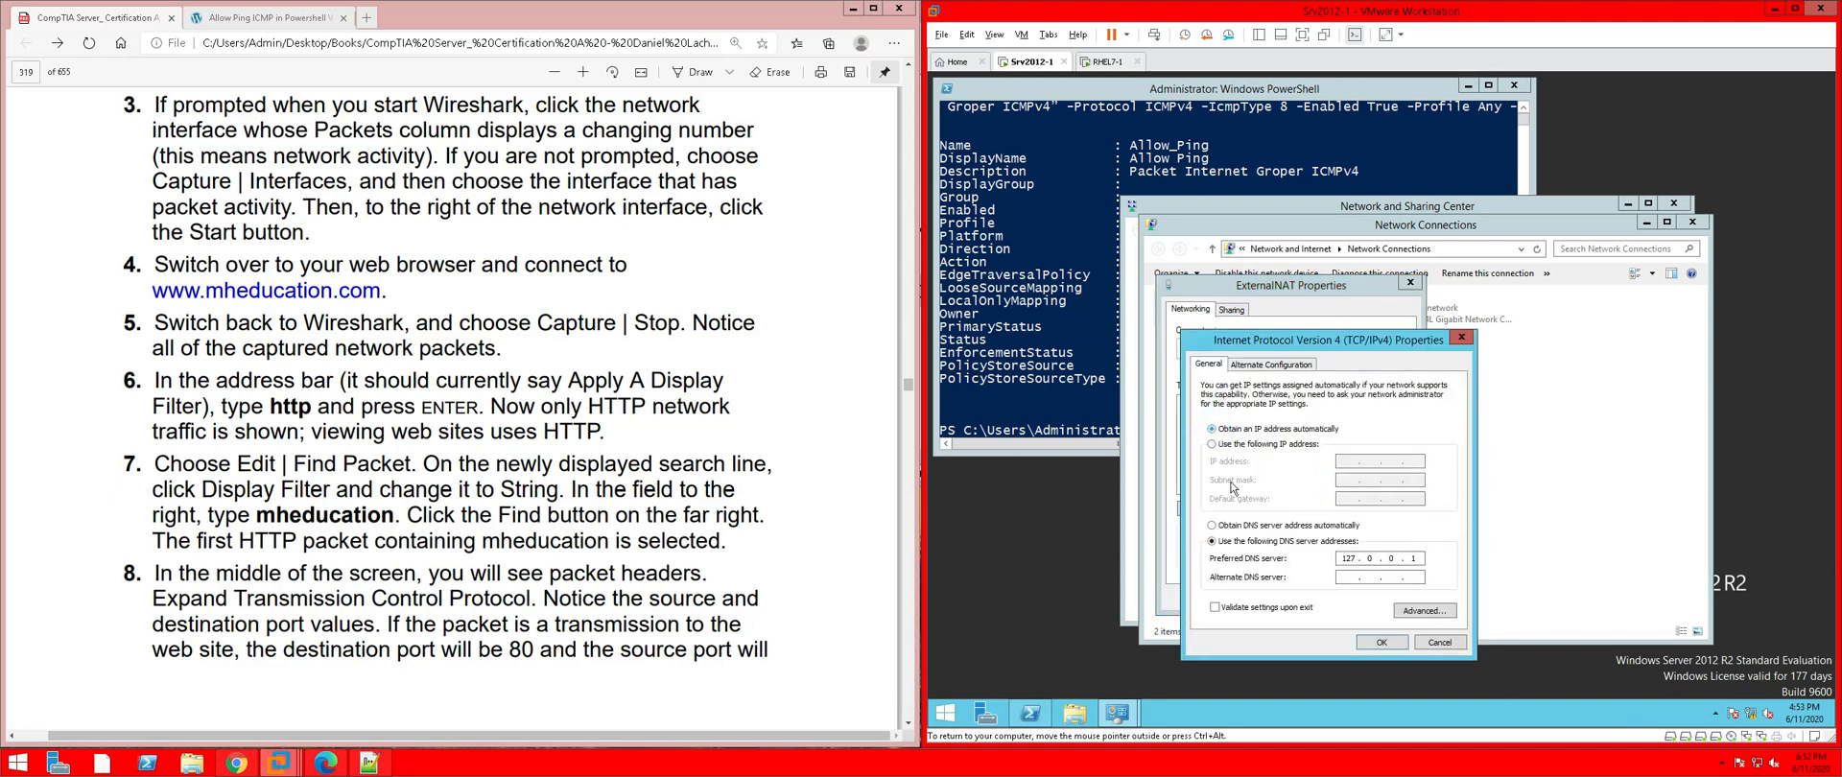
{"action": "left_click", "coordinate": [1380, 641]}
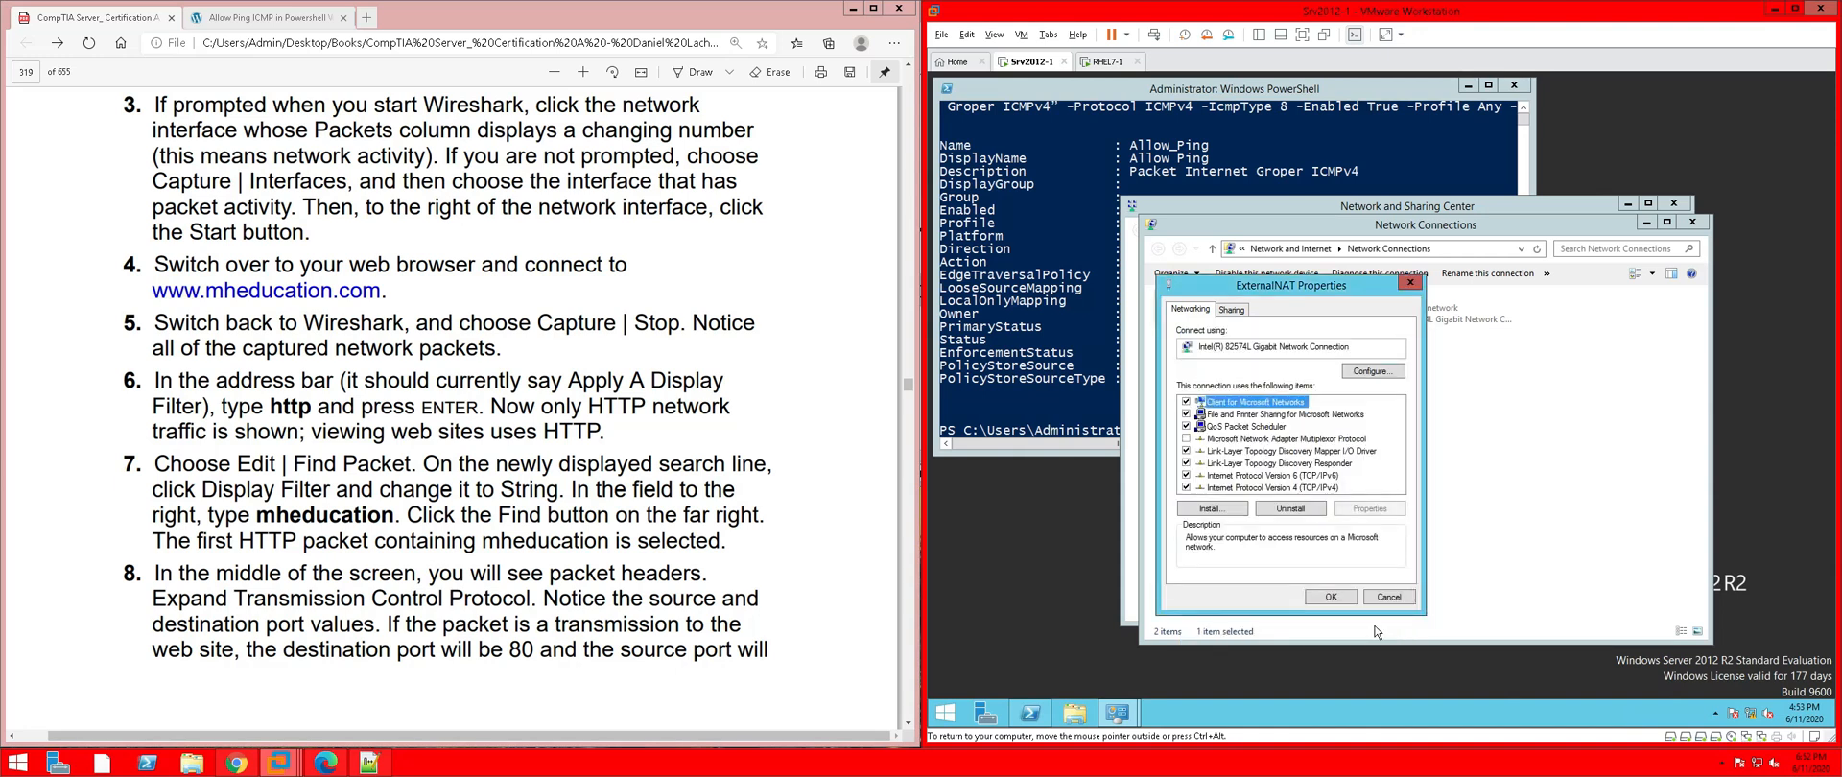
{"action": "left_click", "coordinate": [1330, 597]}
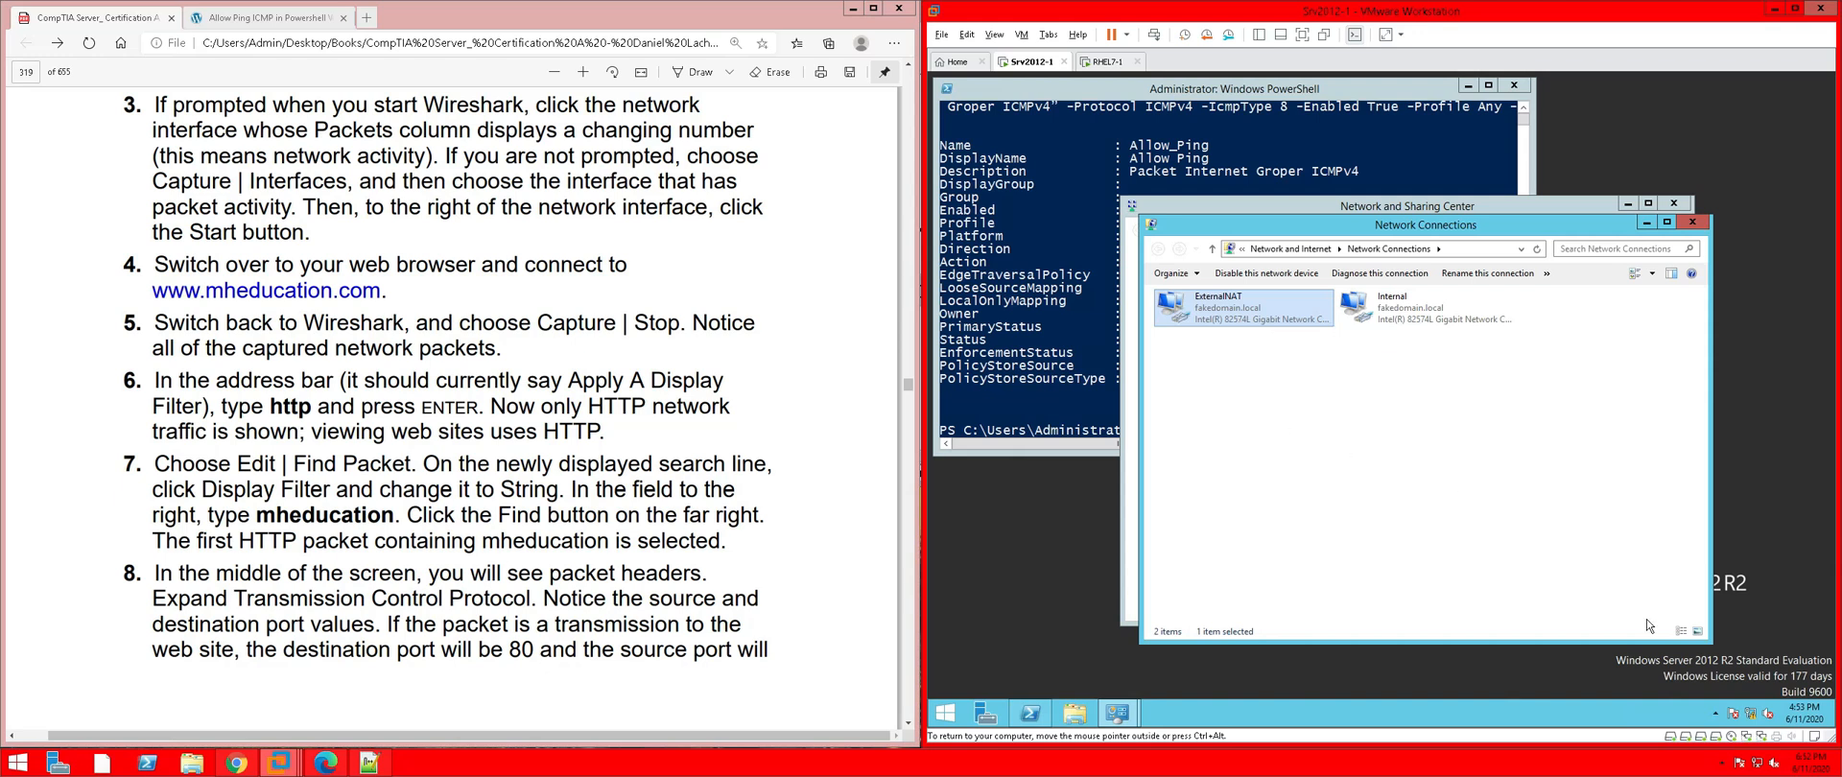
View ExternalNAT's connection details showing DHCP address 192.168.149.129, then return to PowerShell
{"action": "double_click", "coordinate": [1207, 316]}
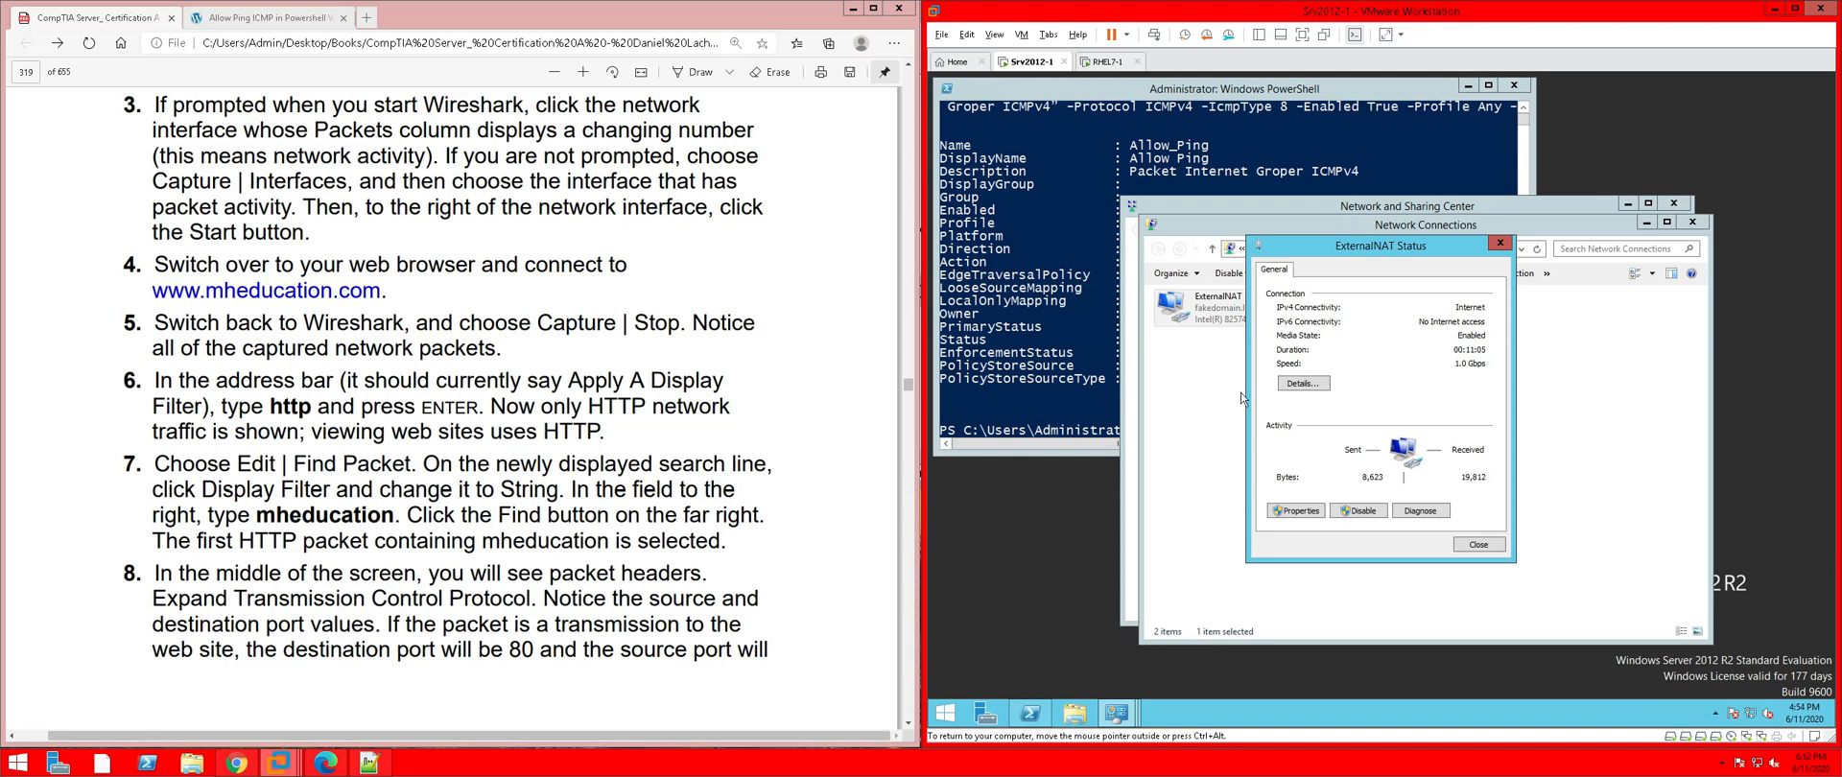
{"action": "left_click", "coordinate": [1305, 384]}
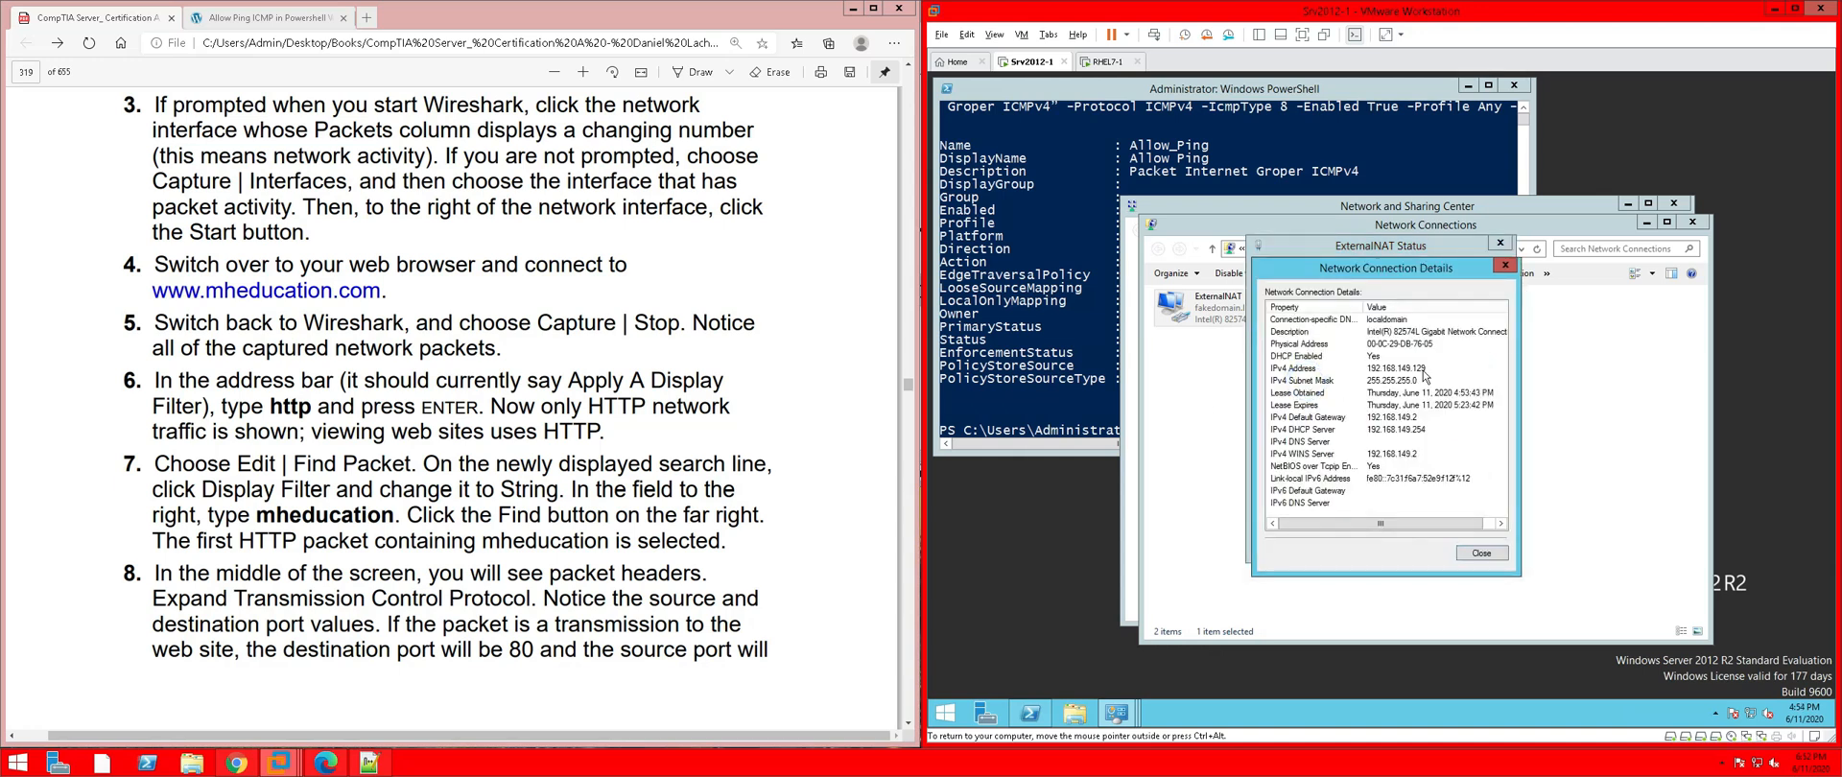
{"action": "left_click", "coordinate": [1385, 371]}
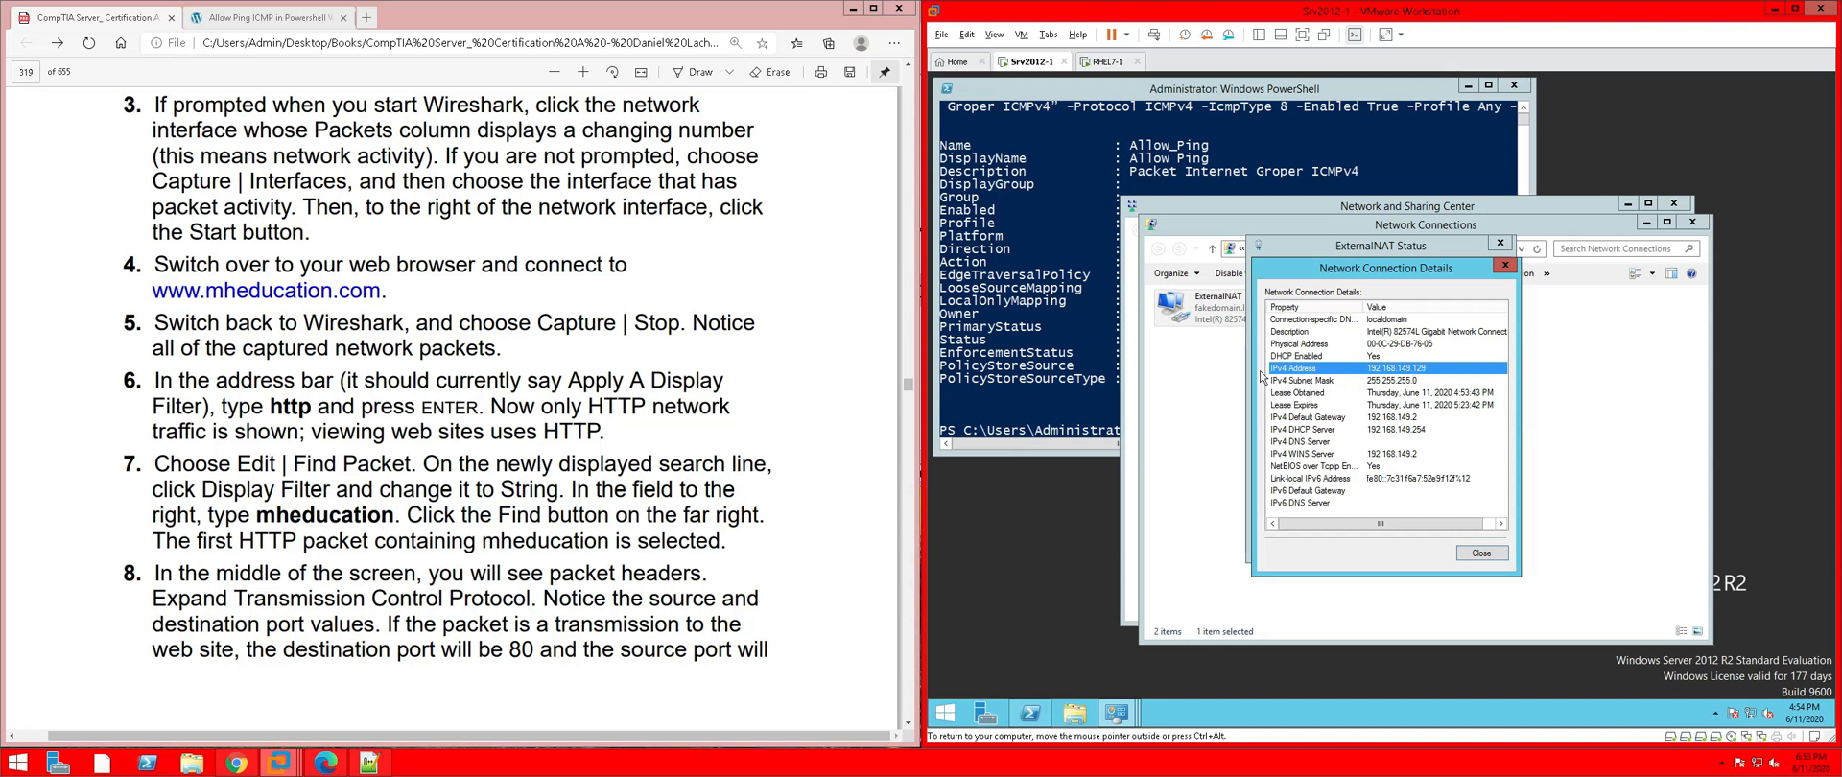
{"action": "left_click", "coordinate": [1035, 298]}
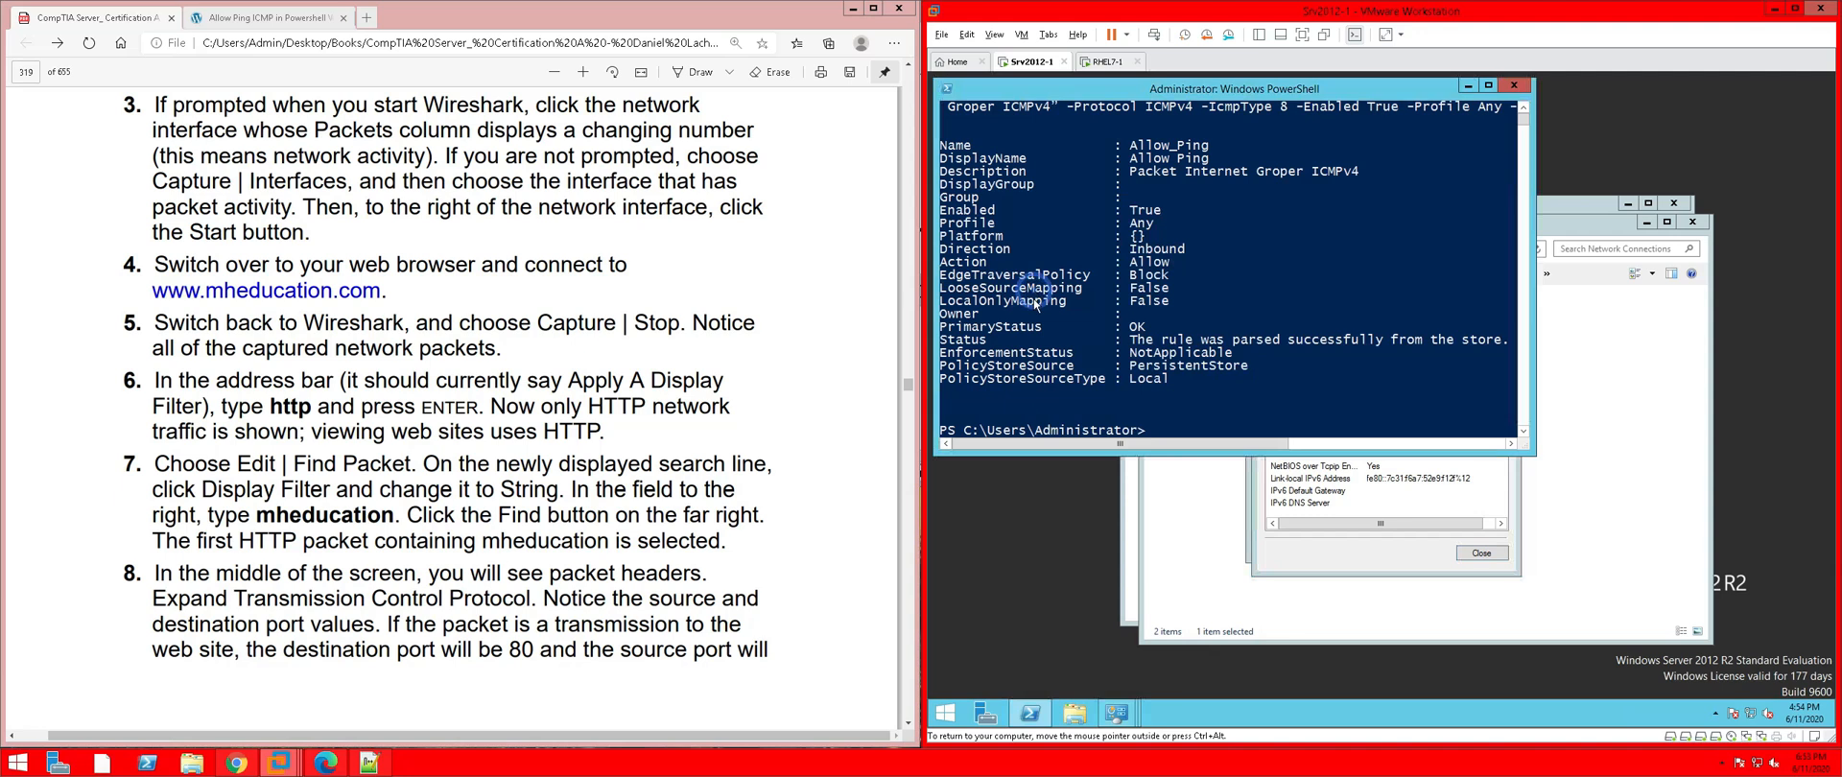
On RHEL7-1, cancel the Wired connection edits and close the network settings
{"action": "left_click", "coordinate": [1105, 62]}
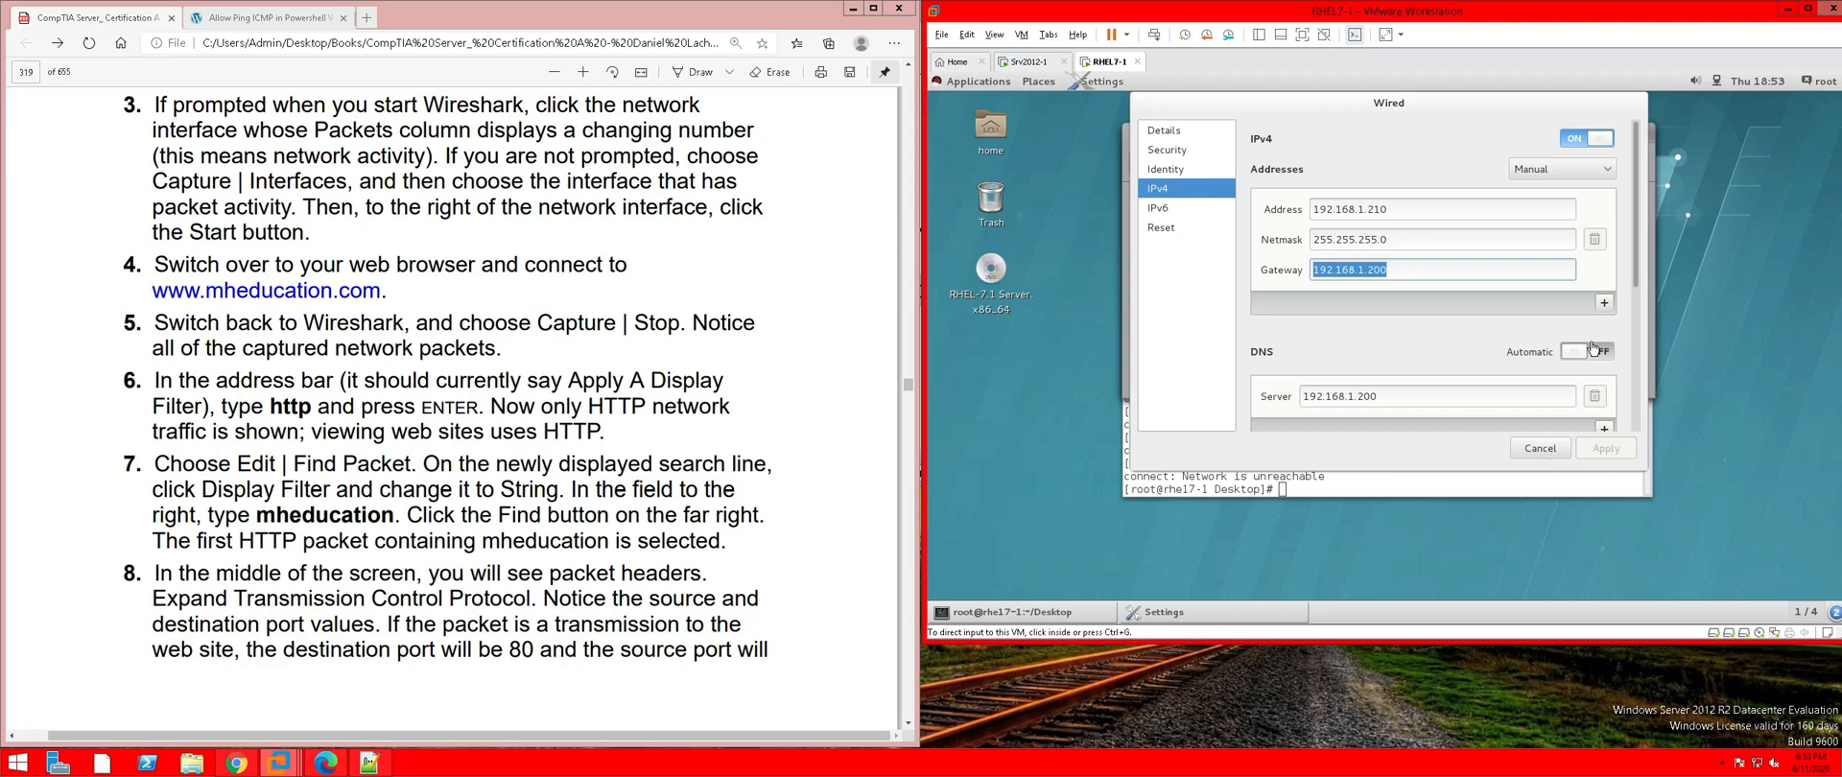
{"action": "left_click", "coordinate": [1543, 458]}
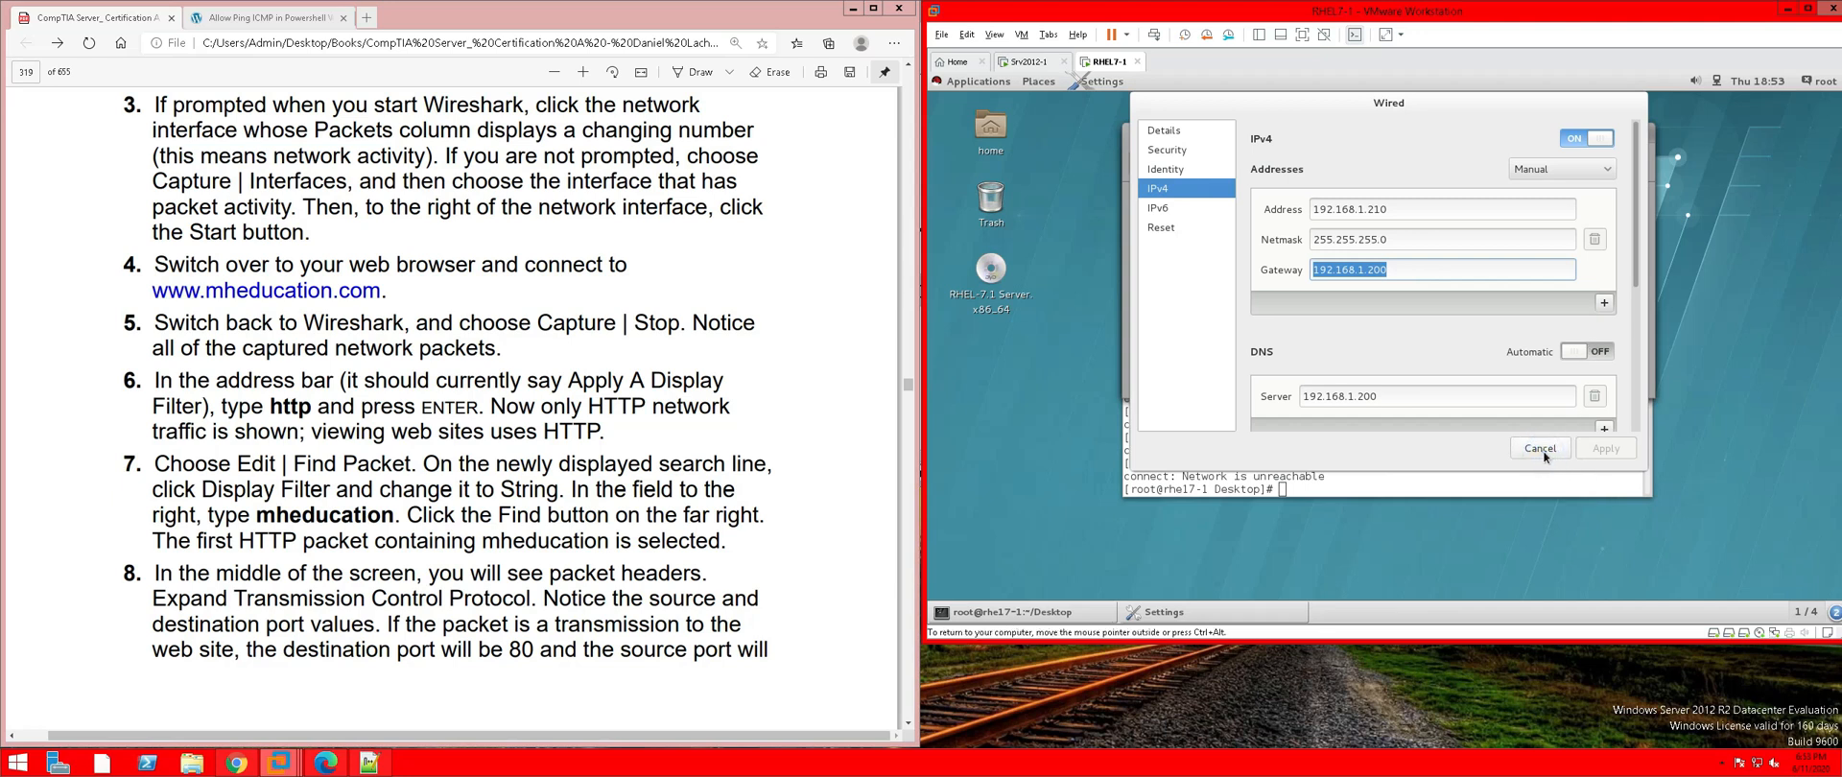
{"action": "left_click", "coordinate": [1542, 451]}
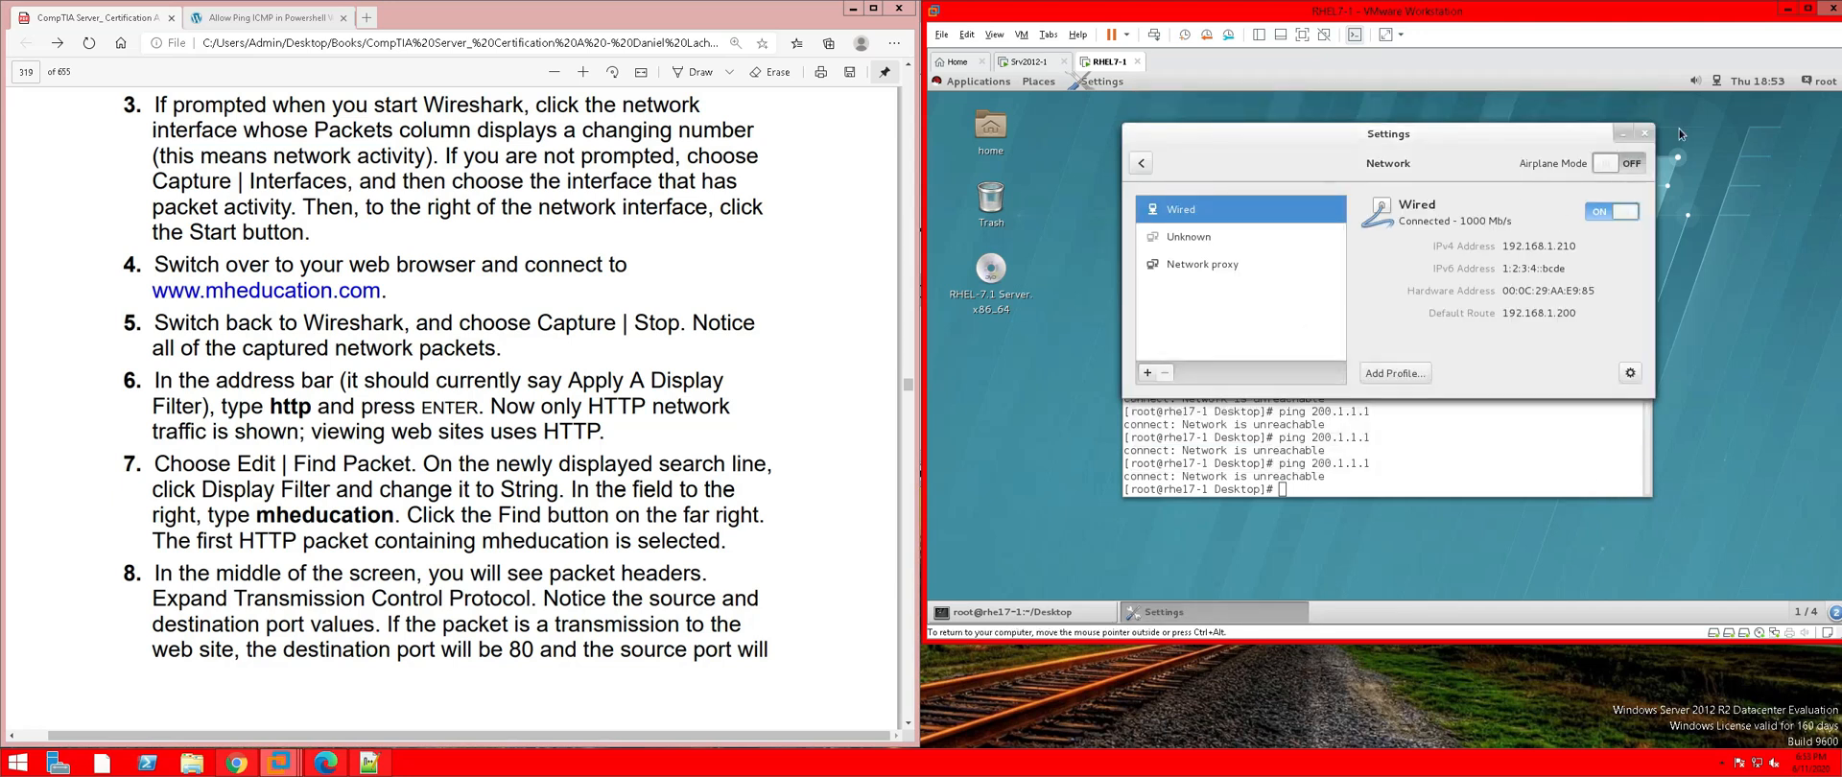
{"action": "left_click", "coordinate": [1645, 135]}
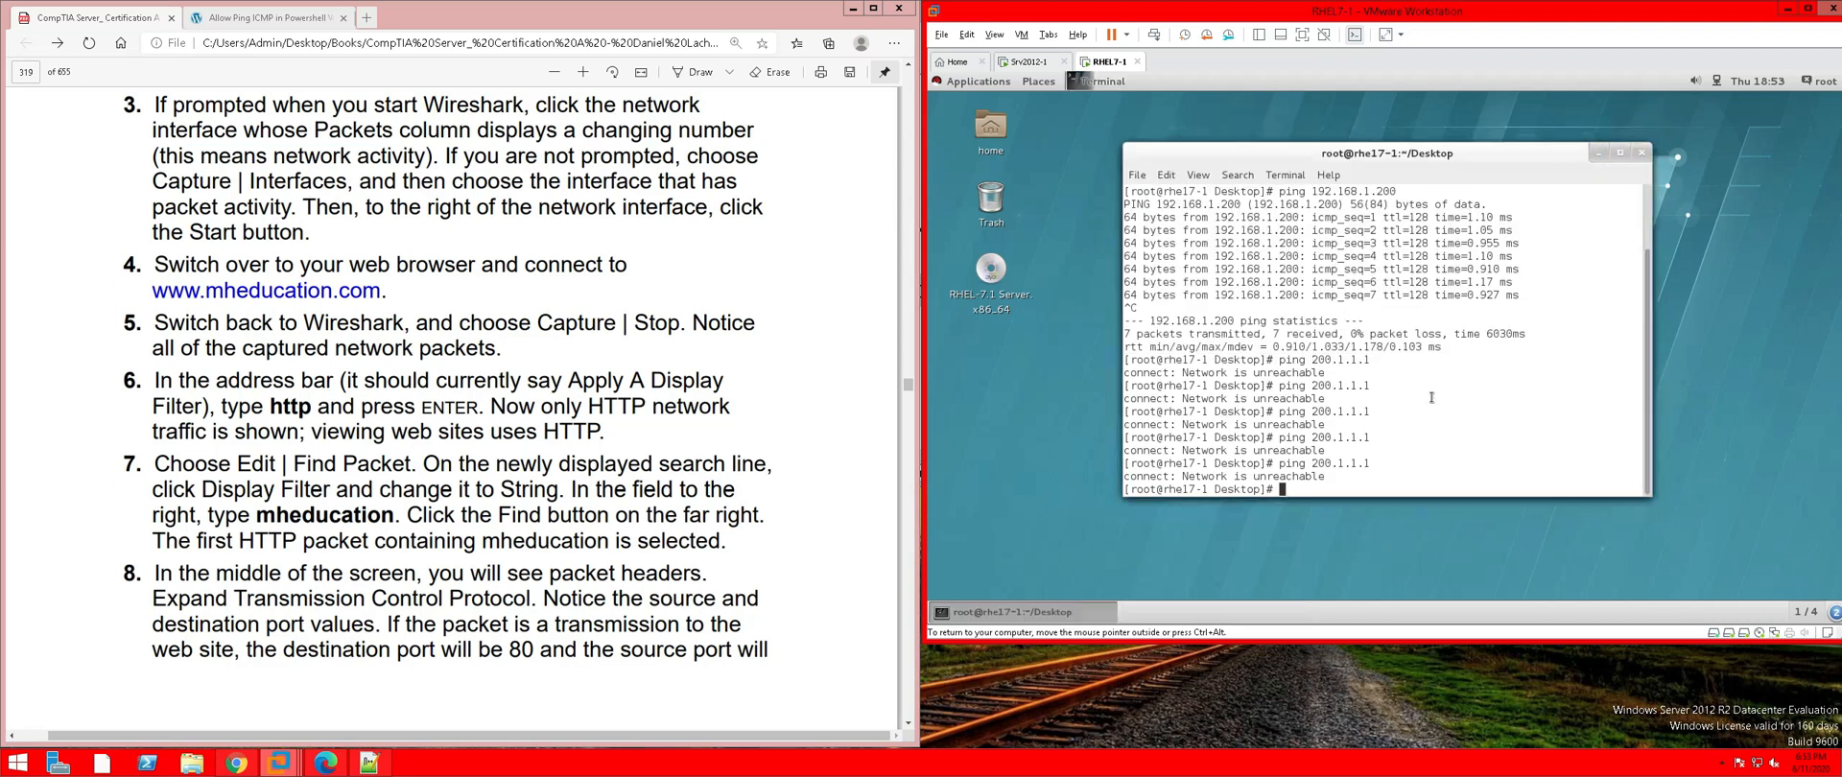
Recall the previous ping and start retargeting it to 192.168.1, then switch to Srv2012-1
{"action": "key", "text": "Up"}
{"action": "key", "text": "BackSpace"}
{"action": "key", "text": "BackSpace"}
{"action": "key", "text": "BackSpace"}
{"action": "key", "text": "BackSpace"}
{"action": "key", "text": "BackSpace"}
{"action": "key", "text": "BackSpace"}
{"action": "key", "text": "BackSpace"}
{"action": "key", "text": "BackSpace"}
{"action": "type", "text": "192.168.1"}
{"action": "left_click", "coordinate": [1028, 61]}
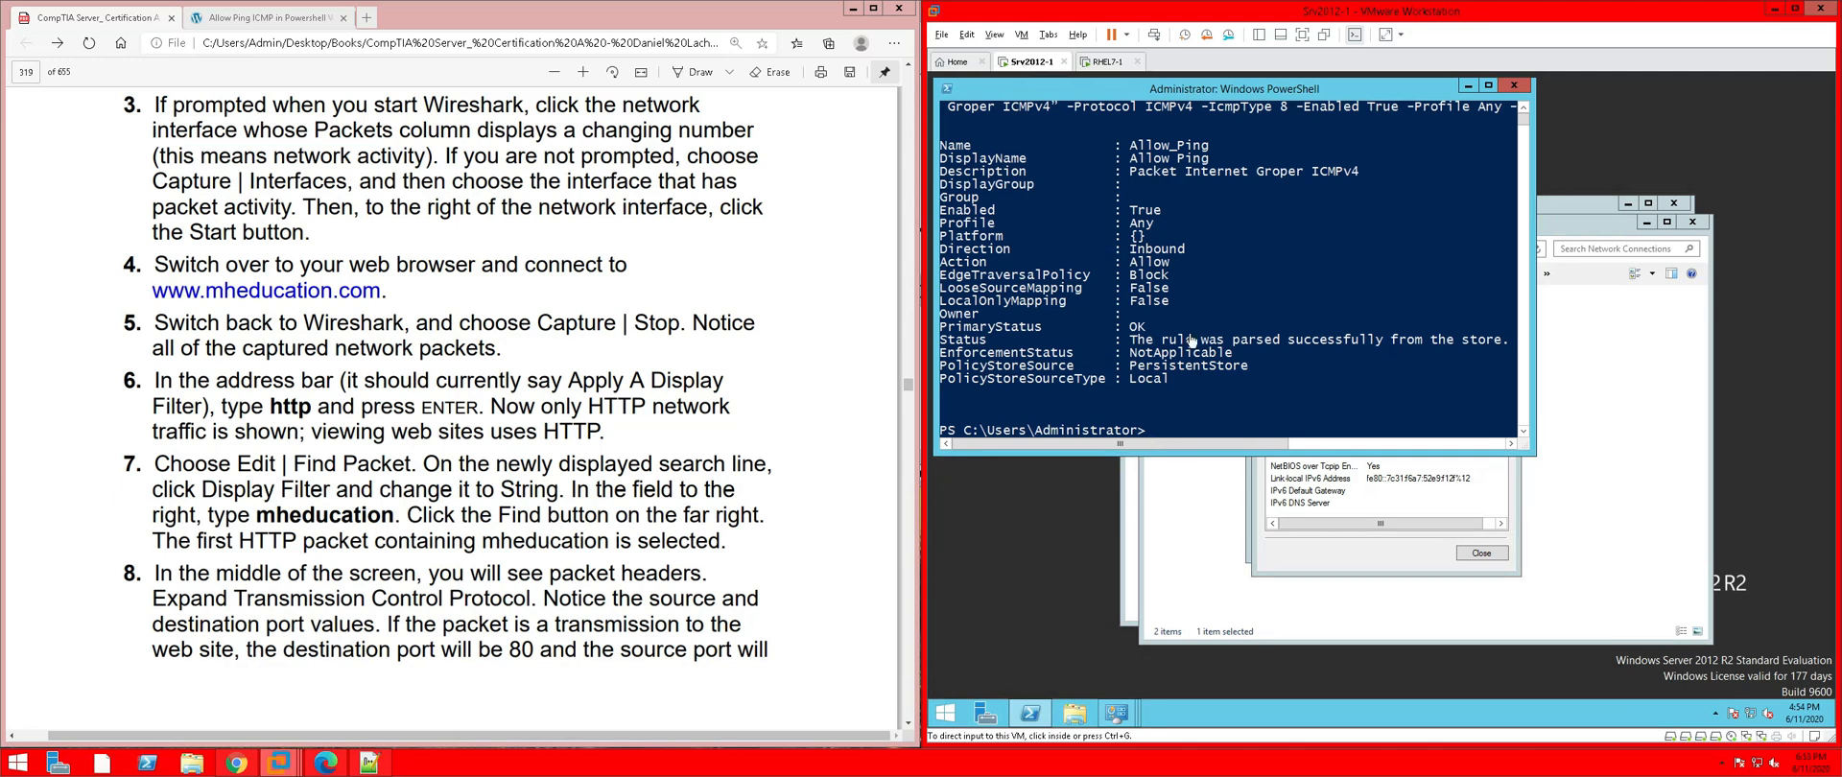
Read the ExternalNAT IPv4 address on Srv2012-1, then return to the RHEL7-1 terminal
{"action": "left_click", "coordinate": [1372, 503]}
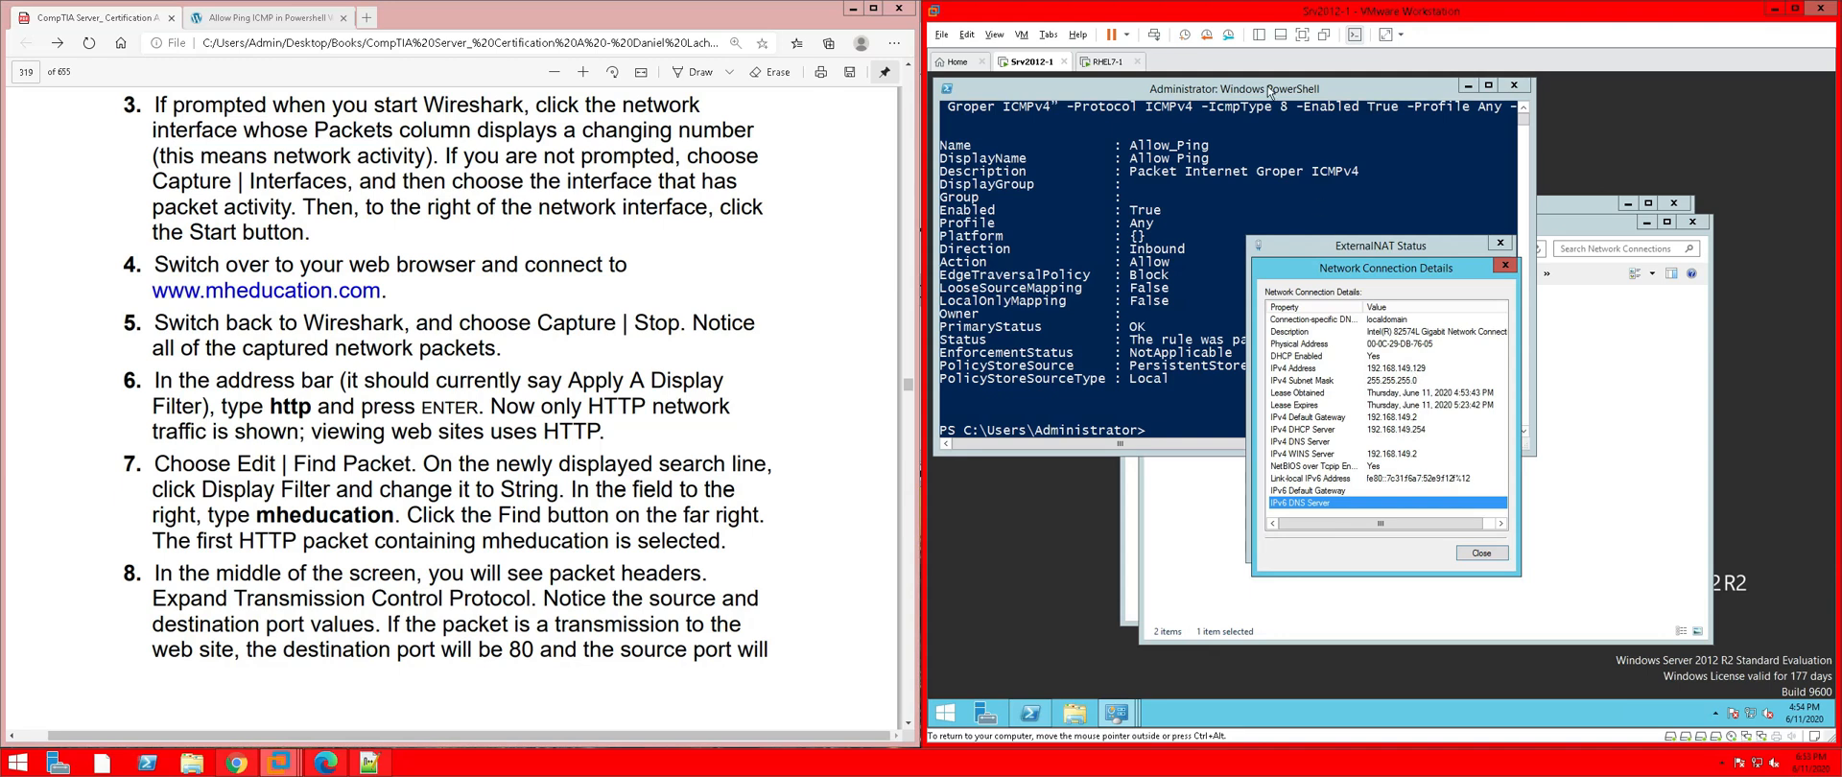
{"action": "left_click", "coordinate": [1109, 61]}
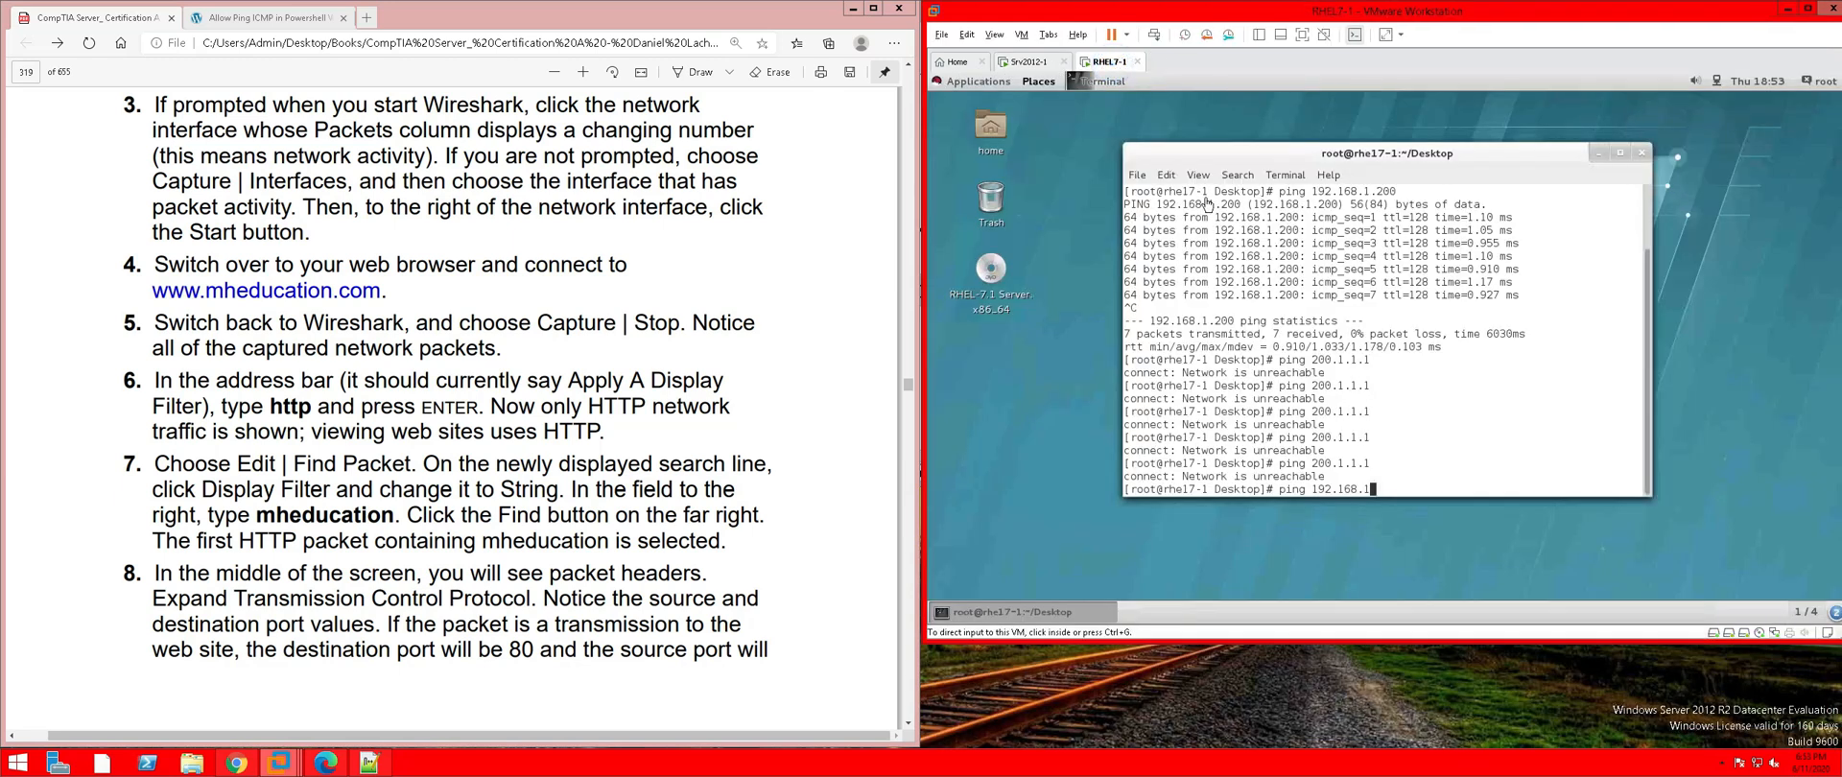
Ping 192.168.149.129 from RHEL7-1's terminal, which reports Network is unreachable
{"action": "left_click", "coordinate": [1442, 423]}
{"action": "type", "text": "49"}
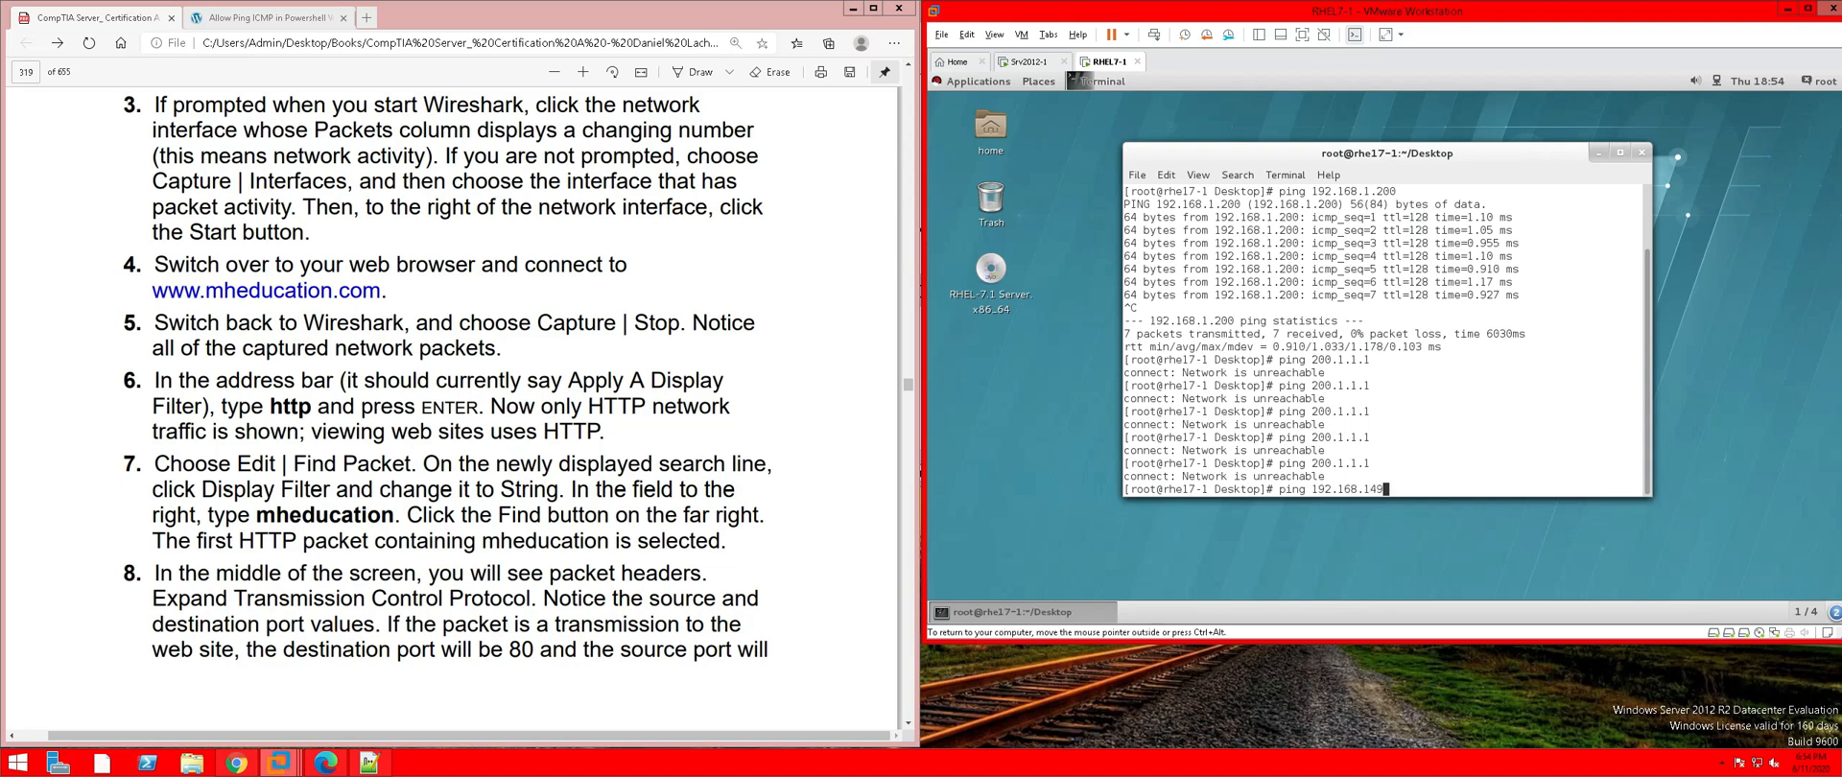
{"action": "type", "text": ".129"}
{"action": "key", "text": "Return"}
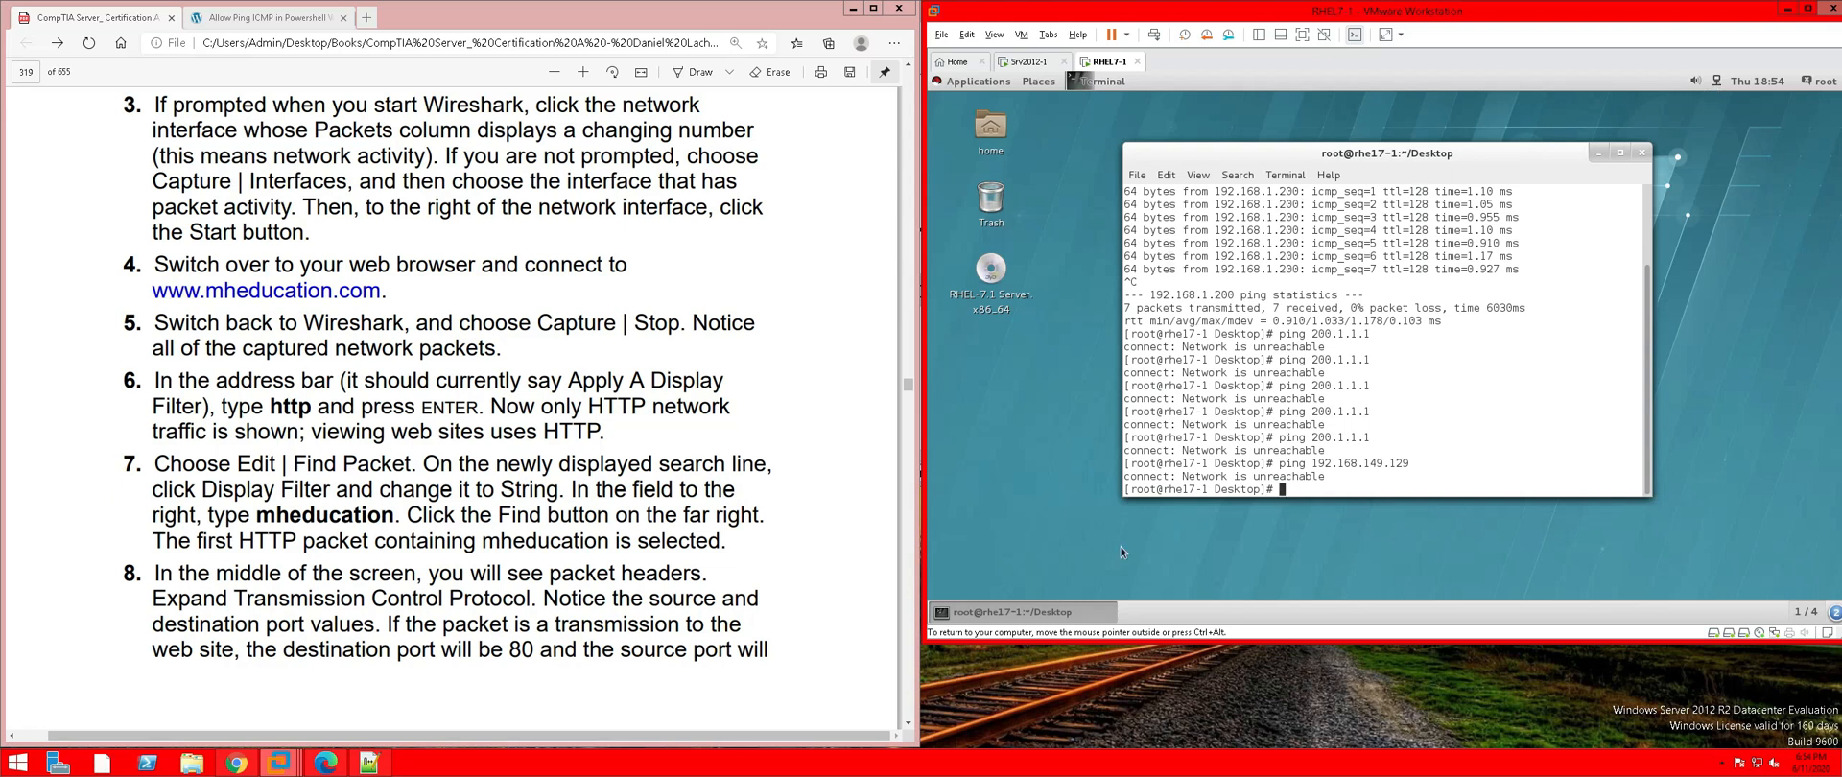
{"action": "left_click", "coordinate": [969, 89]}
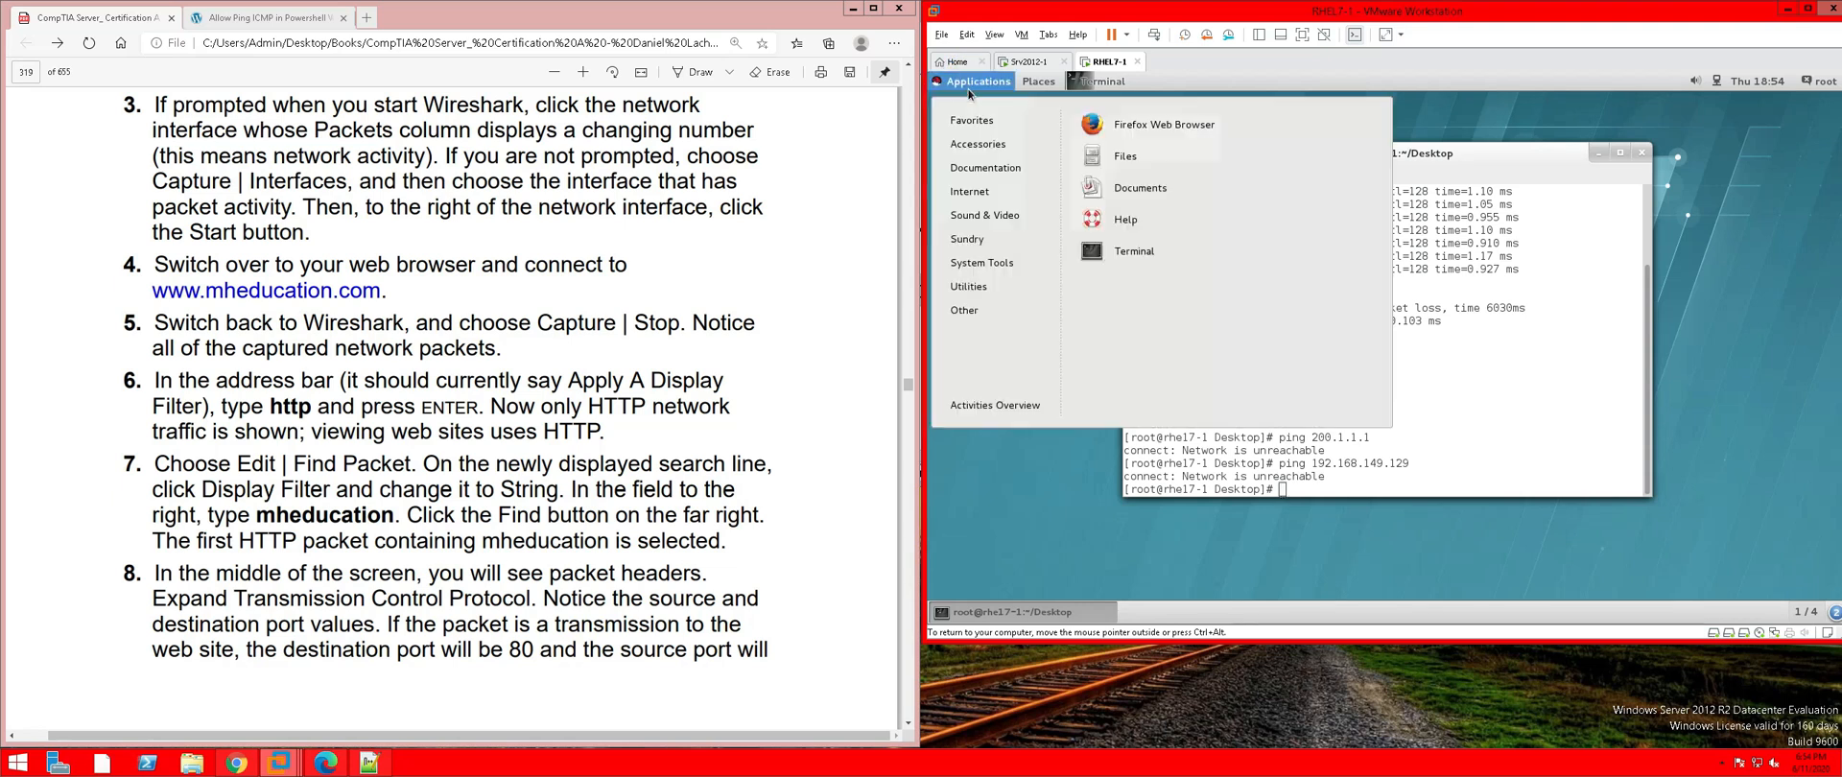
{"action": "left_click", "coordinate": [1091, 126]}
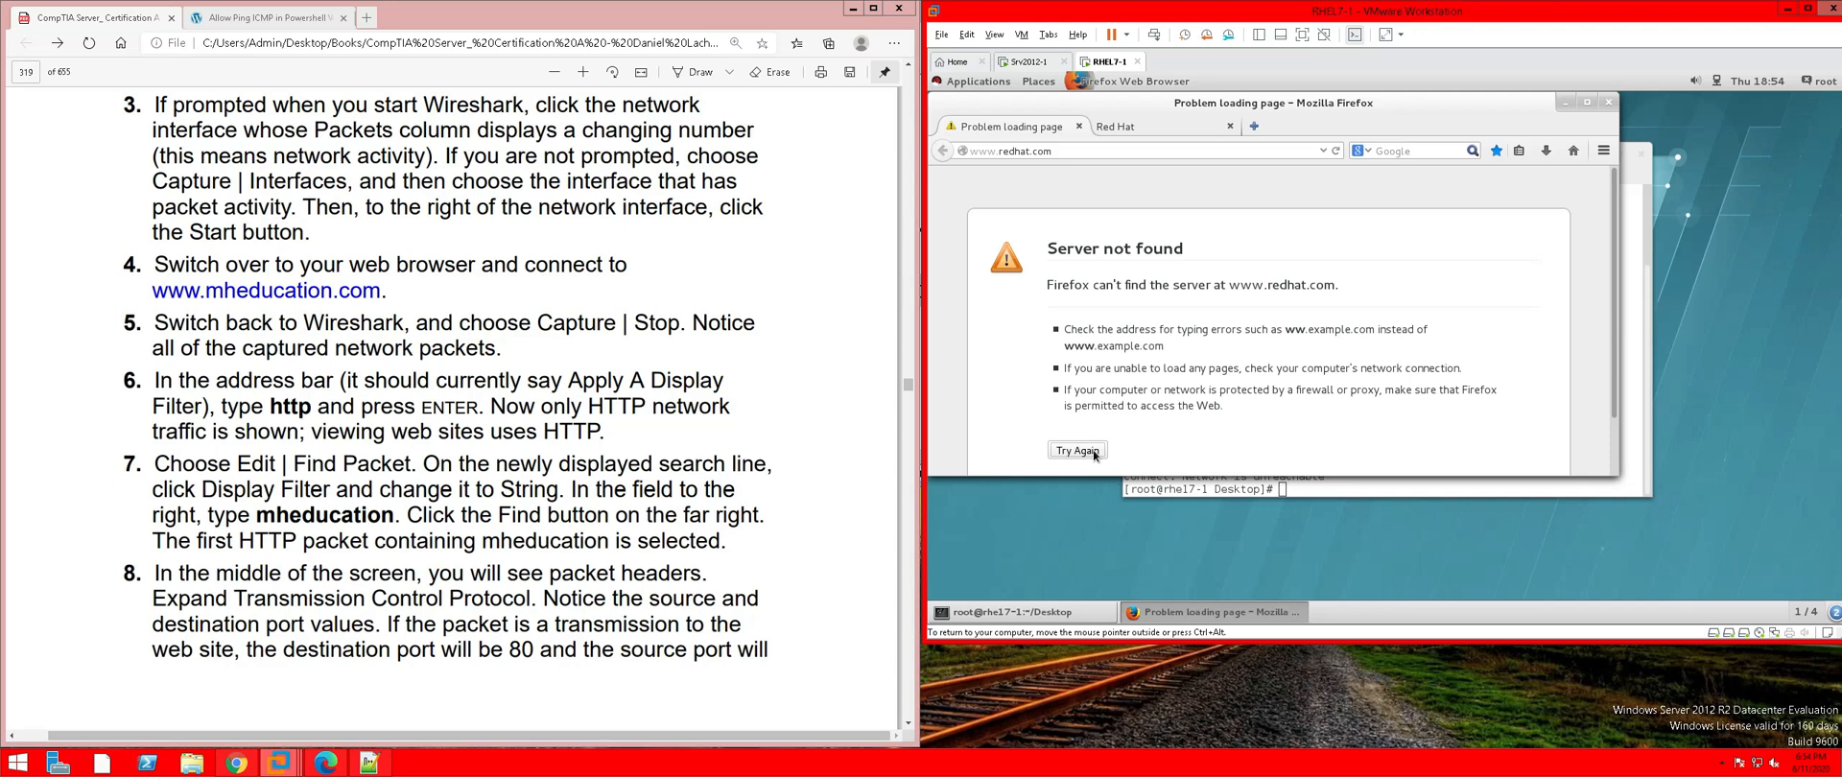
{"action": "left_click", "coordinate": [1094, 455]}
{"action": "left_click", "coordinate": [1610, 102]}
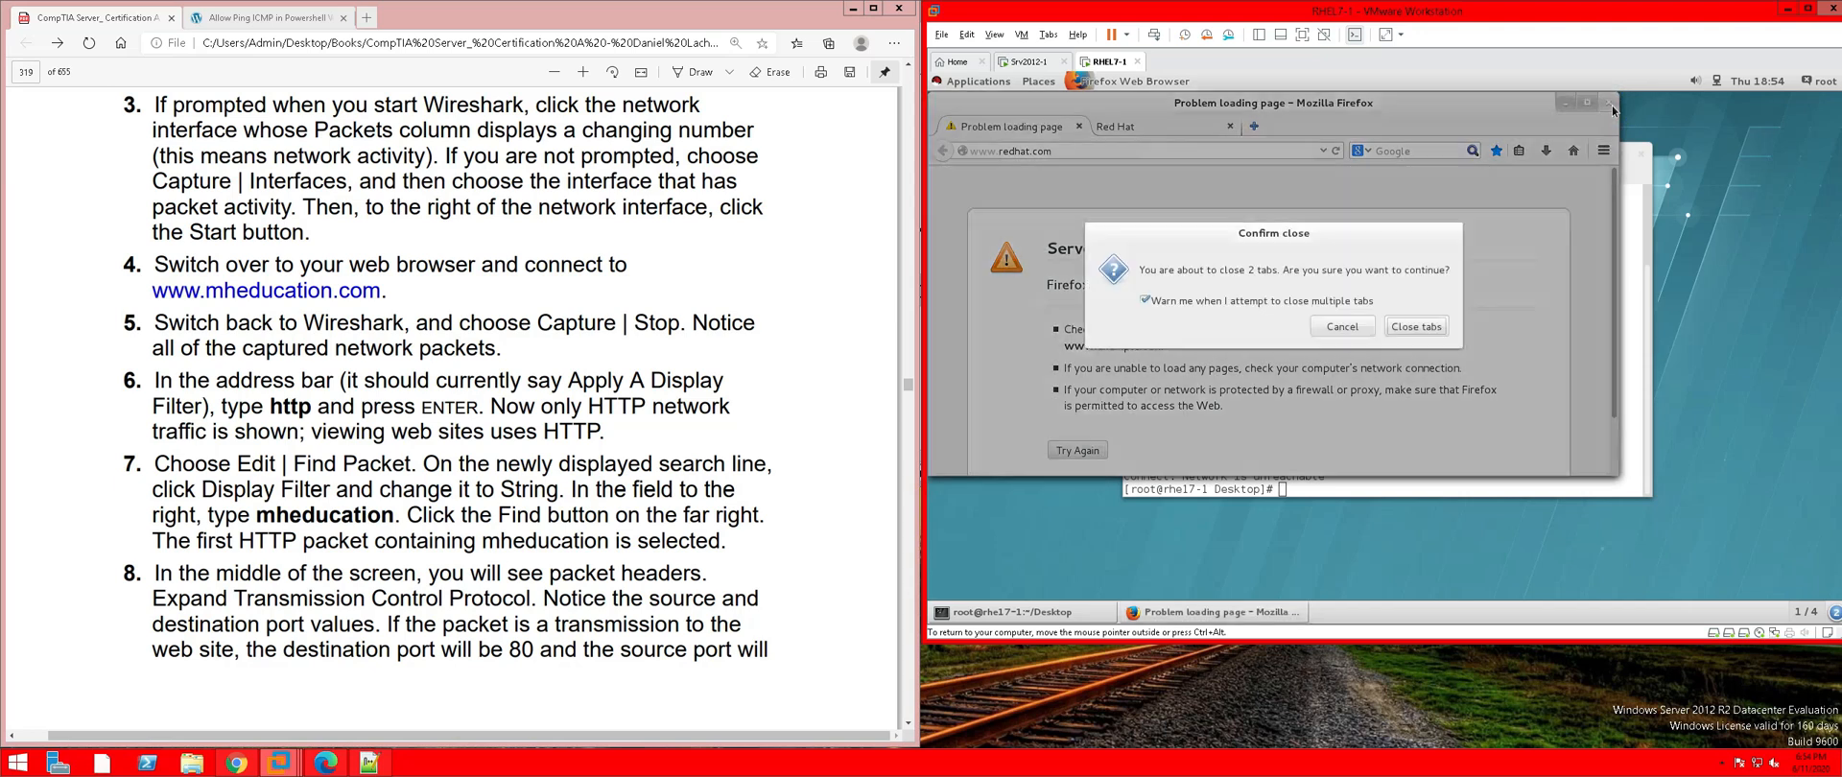
{"action": "left_click", "coordinate": [1412, 329]}
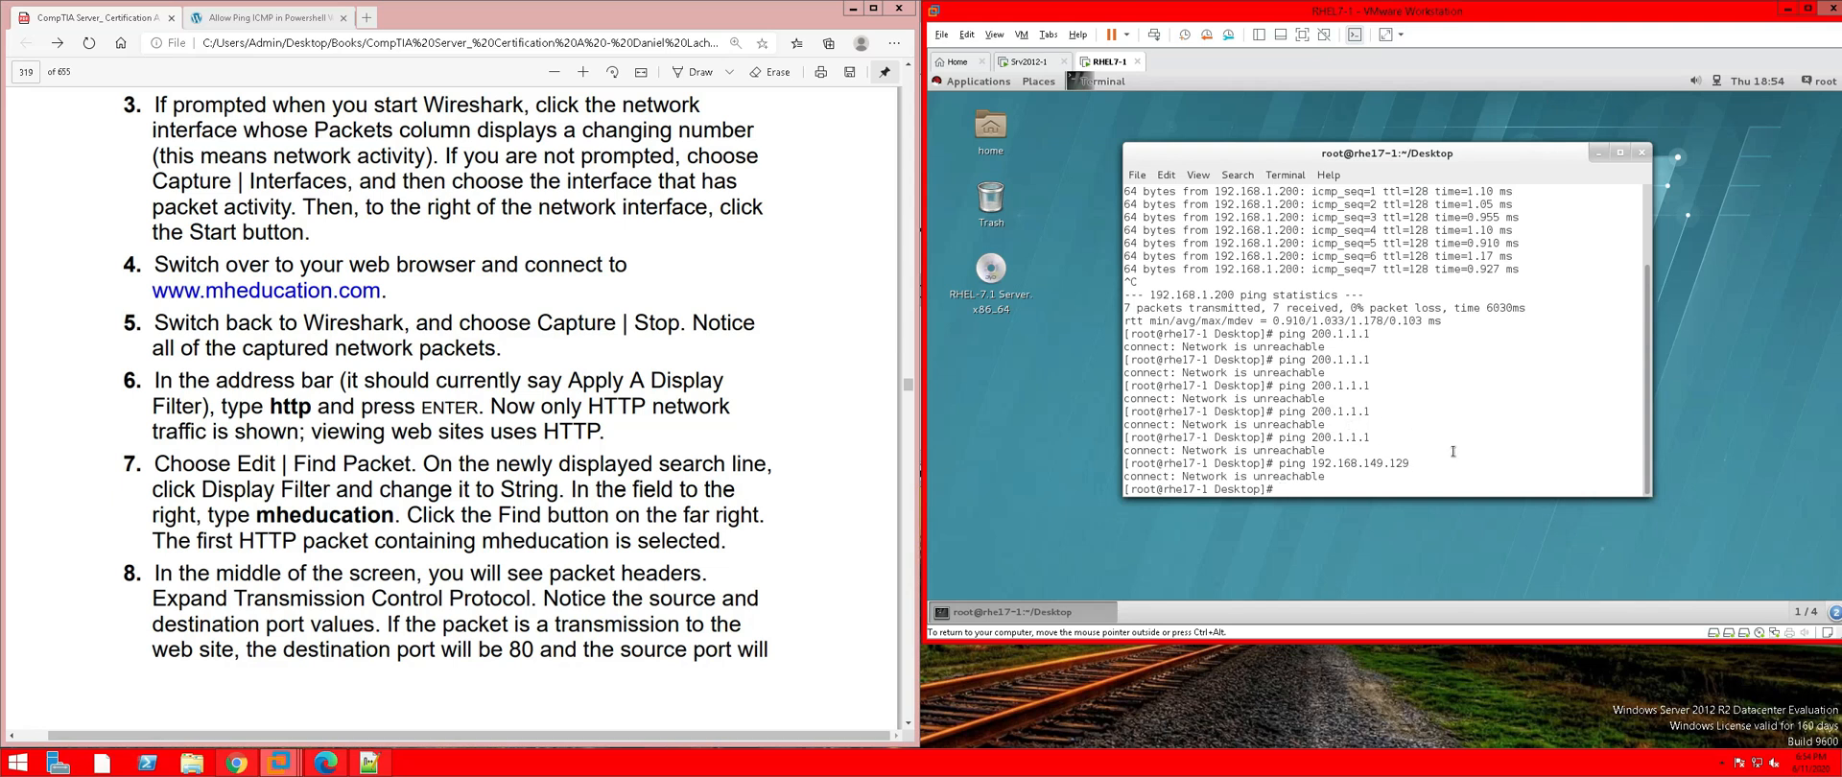
On Srv2012-1, close the ExternalNAT dialogs and PowerShell, then search Start for Routing and Remote Access
{"action": "left_click", "coordinate": [1029, 61]}
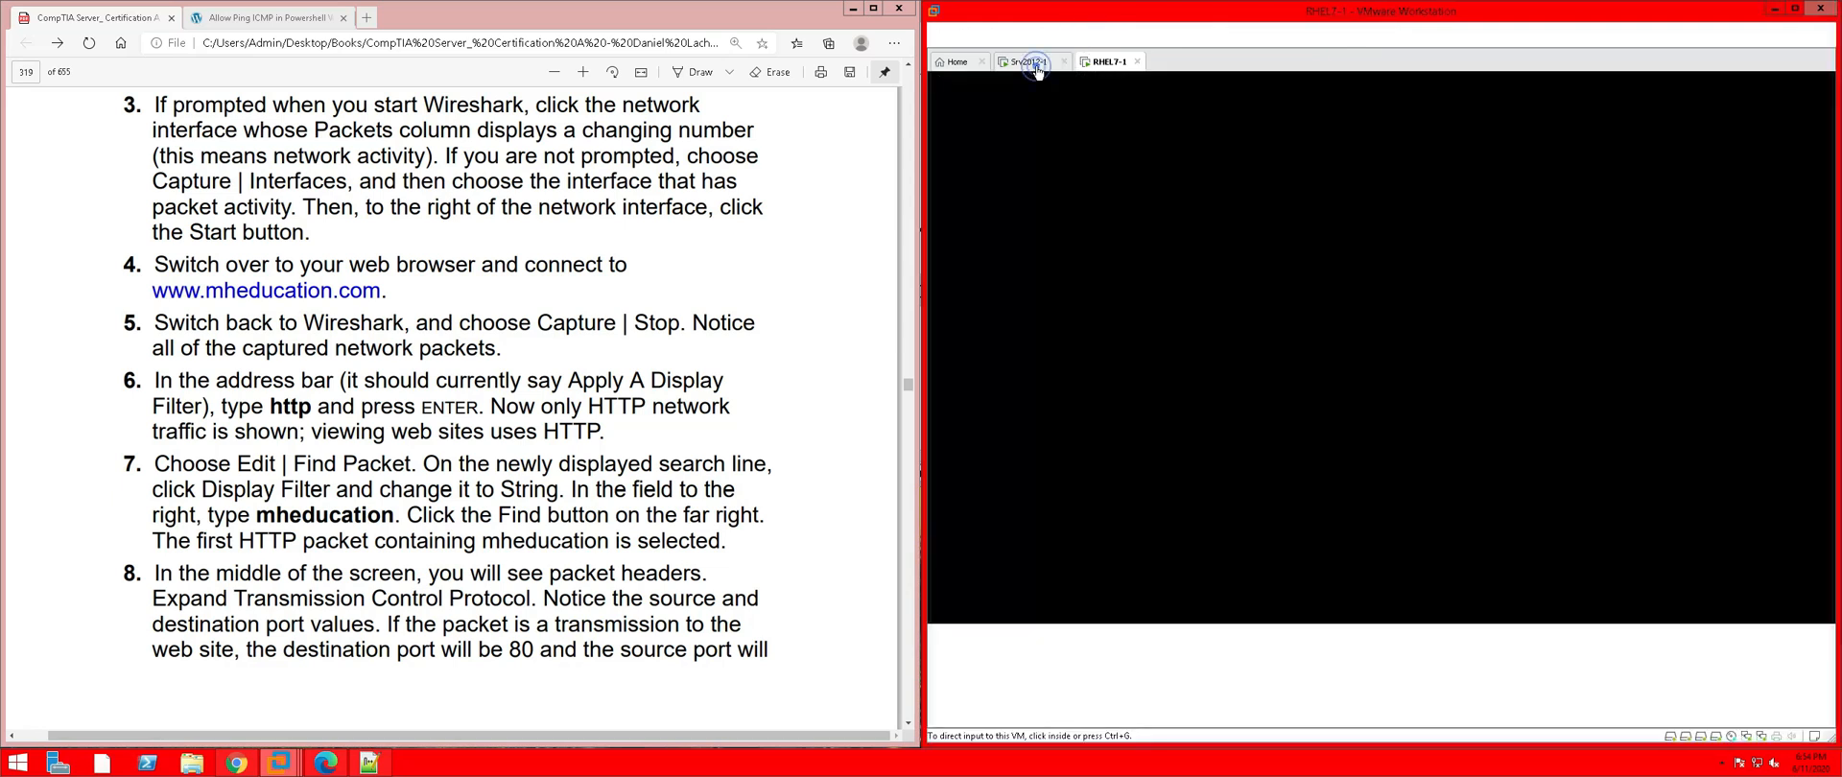
{"action": "left_click", "coordinate": [1501, 243]}
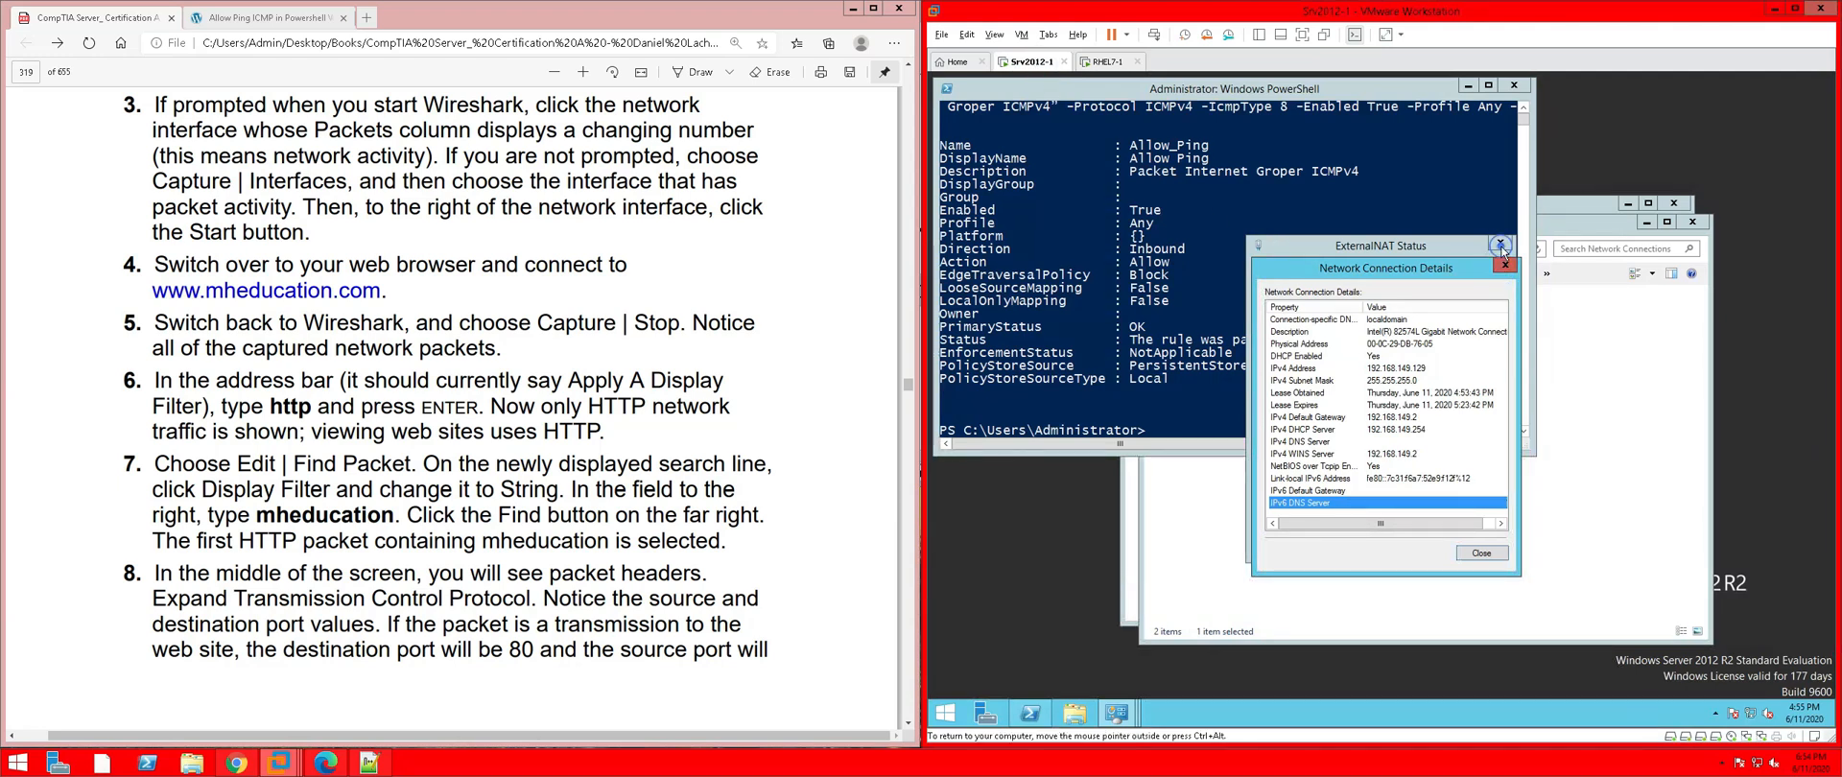
{"action": "left_click", "coordinate": [1482, 553]}
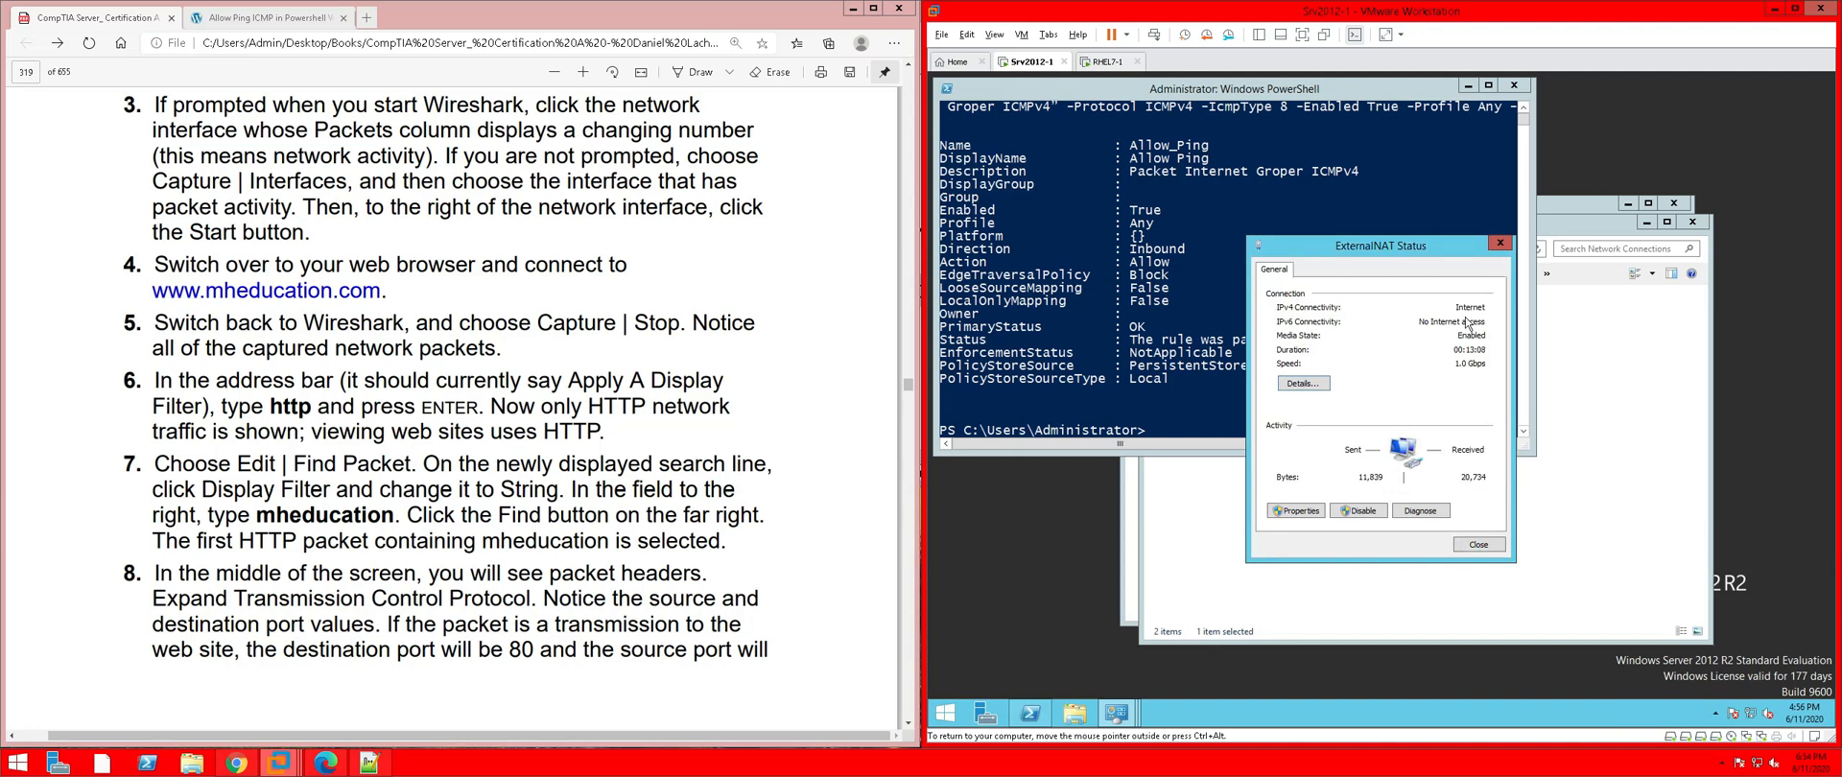
{"action": "left_click", "coordinate": [1503, 246]}
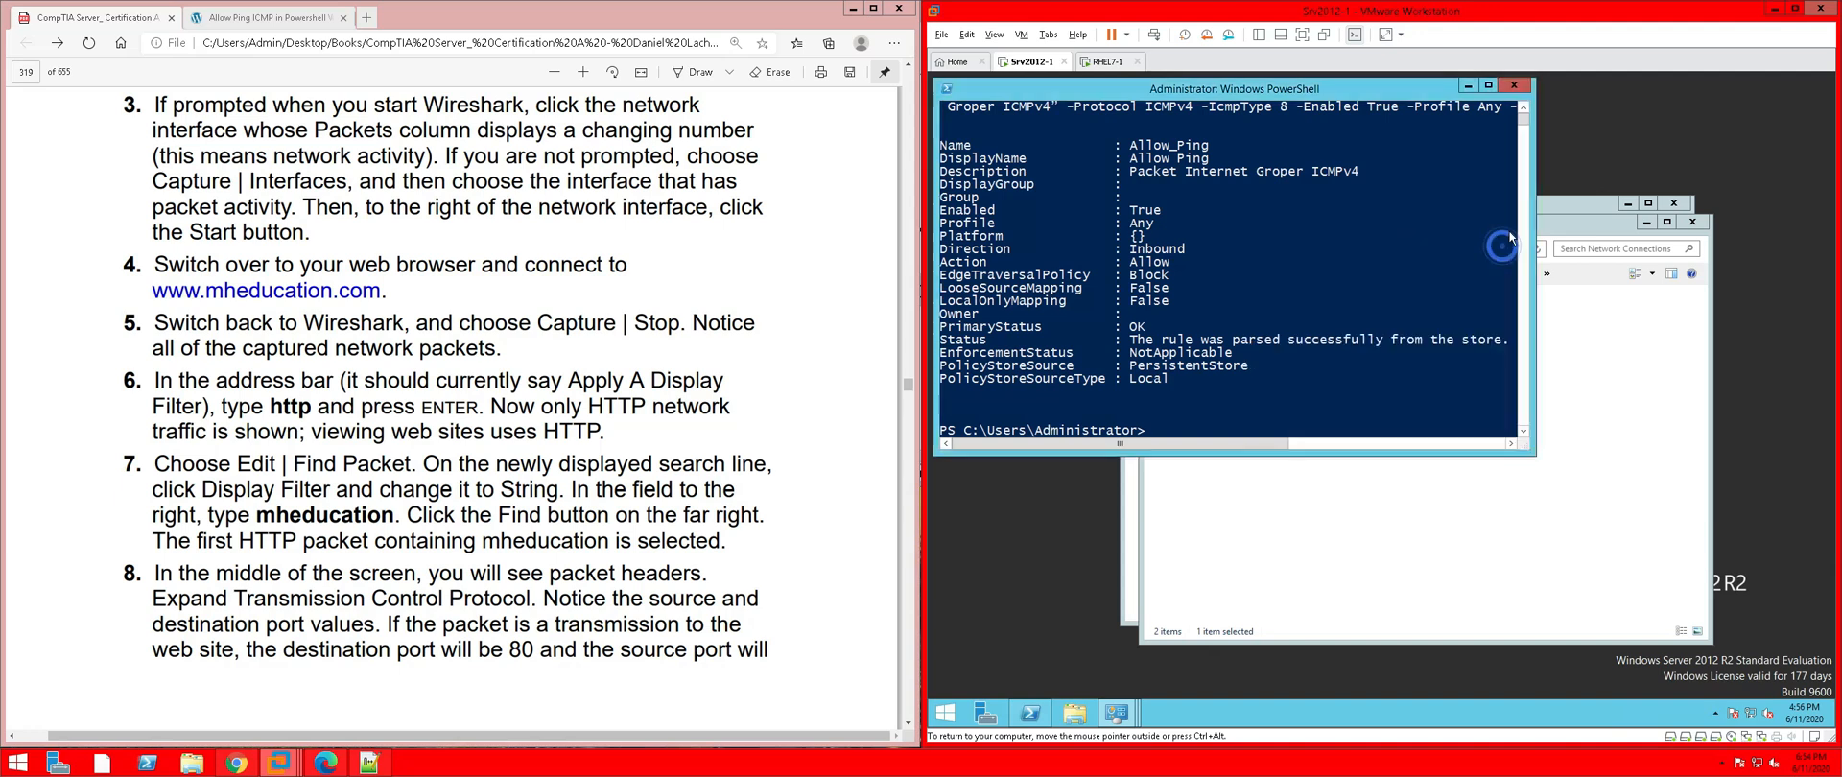
{"action": "left_click", "coordinate": [1515, 86]}
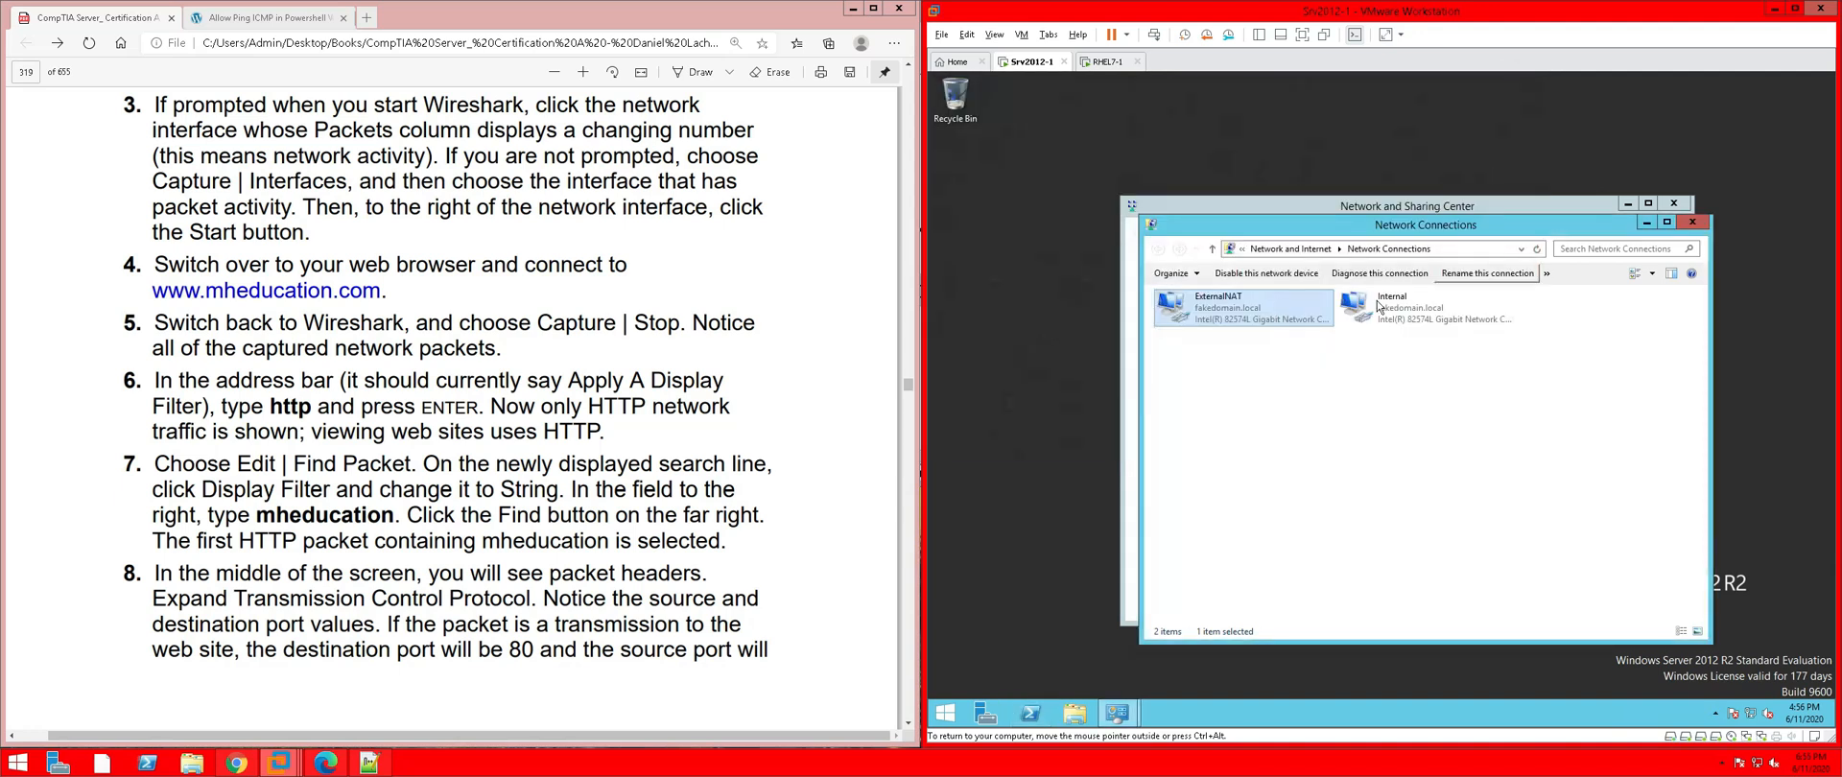
{"action": "left_click", "coordinate": [939, 714]}
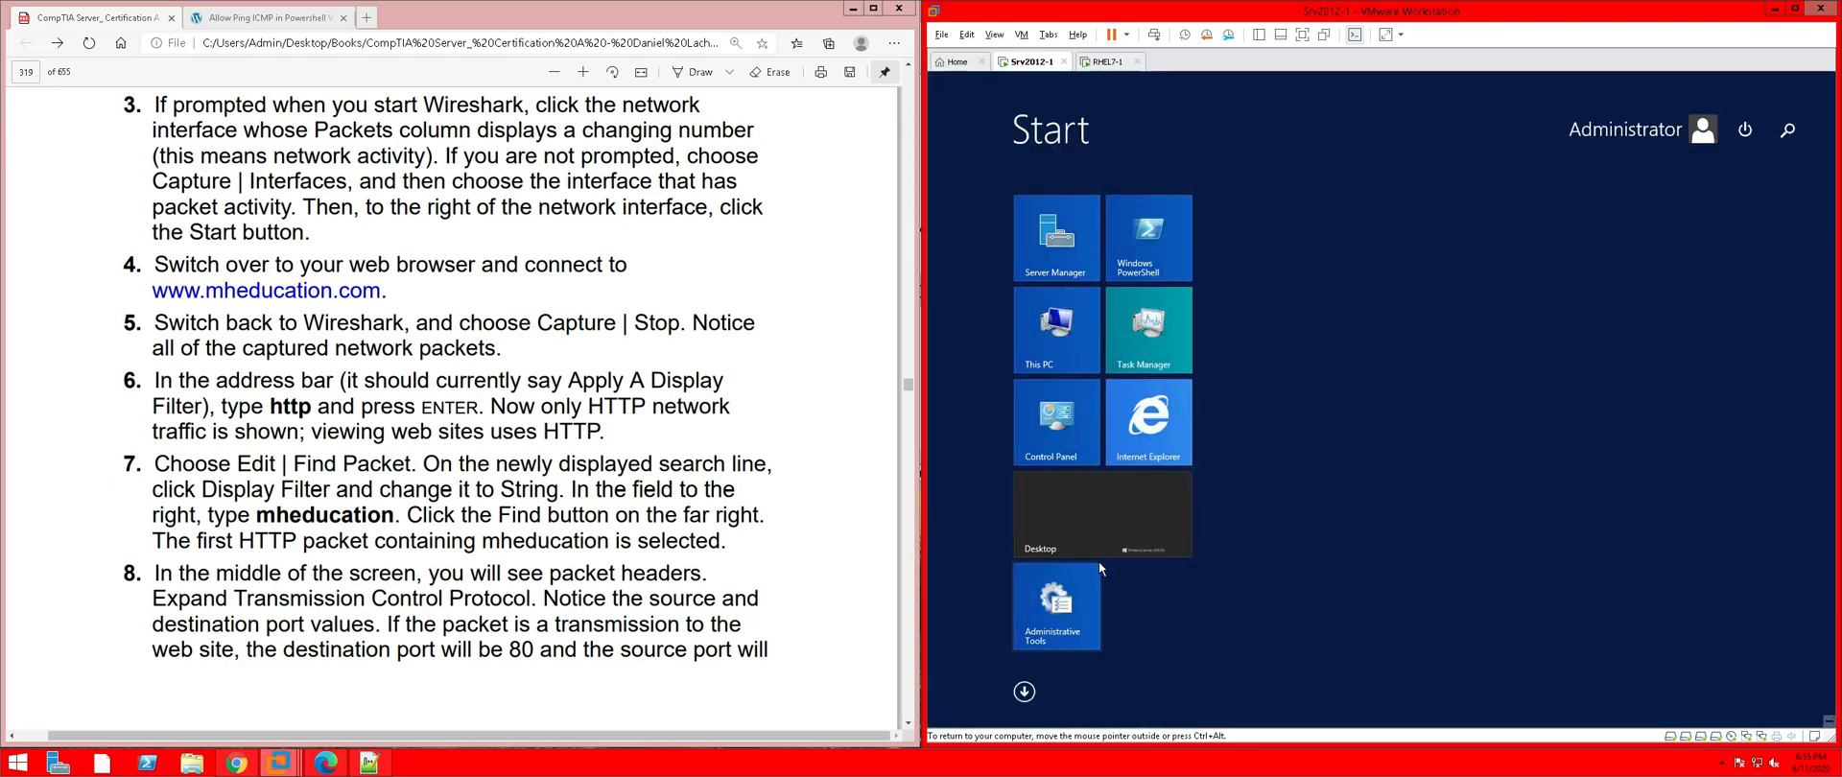
{"action": "type", "text": "rot"}
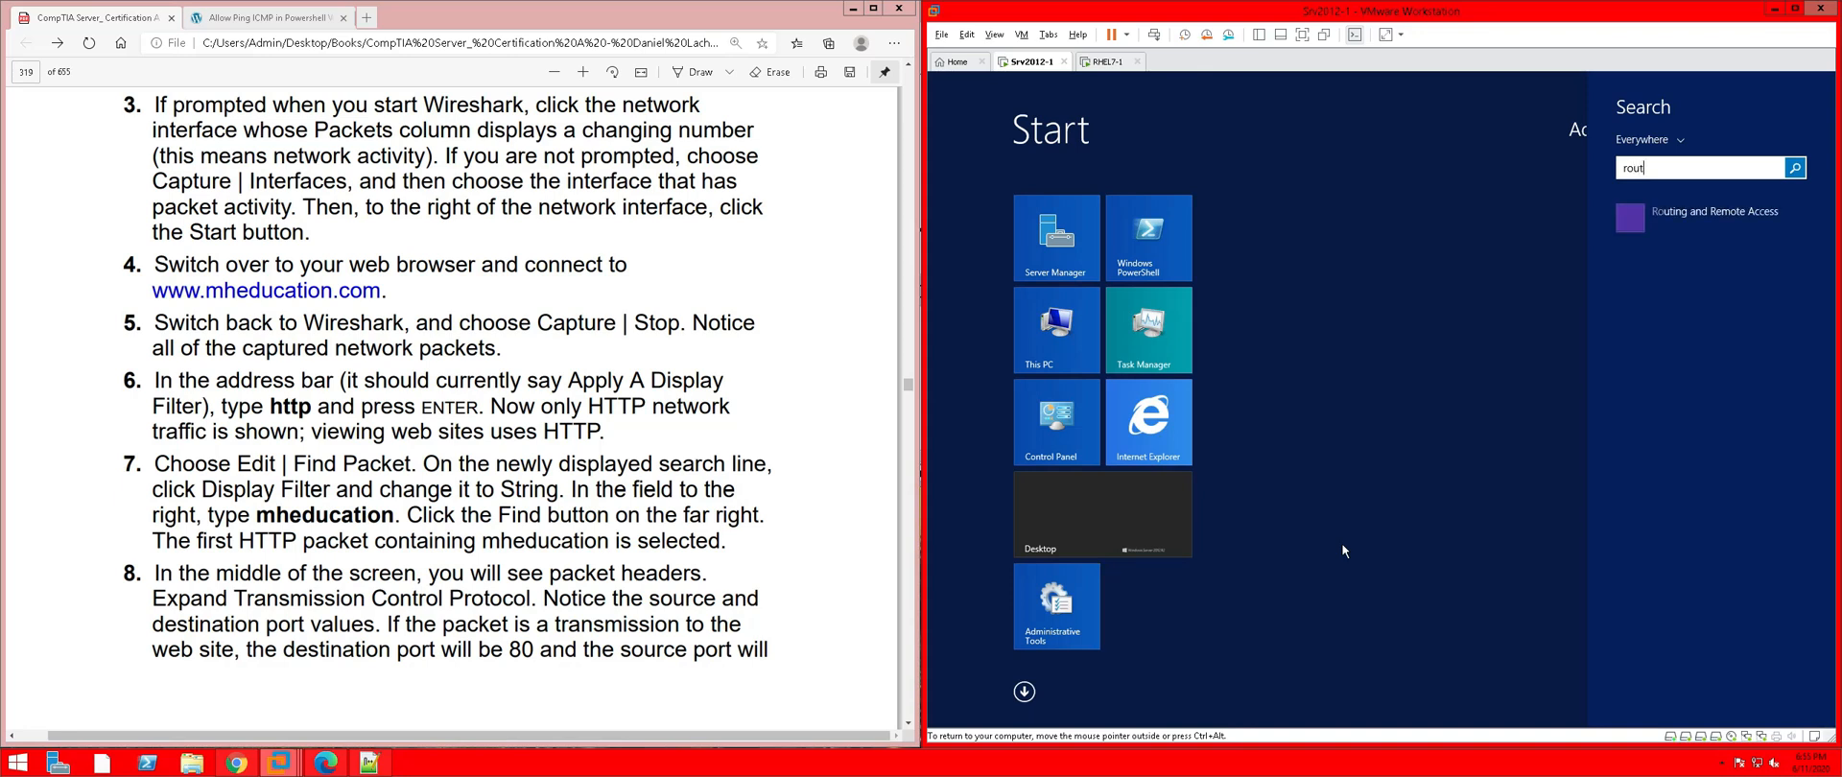
Open Routing and Remote Access, expand SRV2012-1, and refresh the ExternalNAT interface status
{"action": "left_click", "coordinate": [1637, 217]}
{"action": "left_click", "coordinate": [1282, 307]}
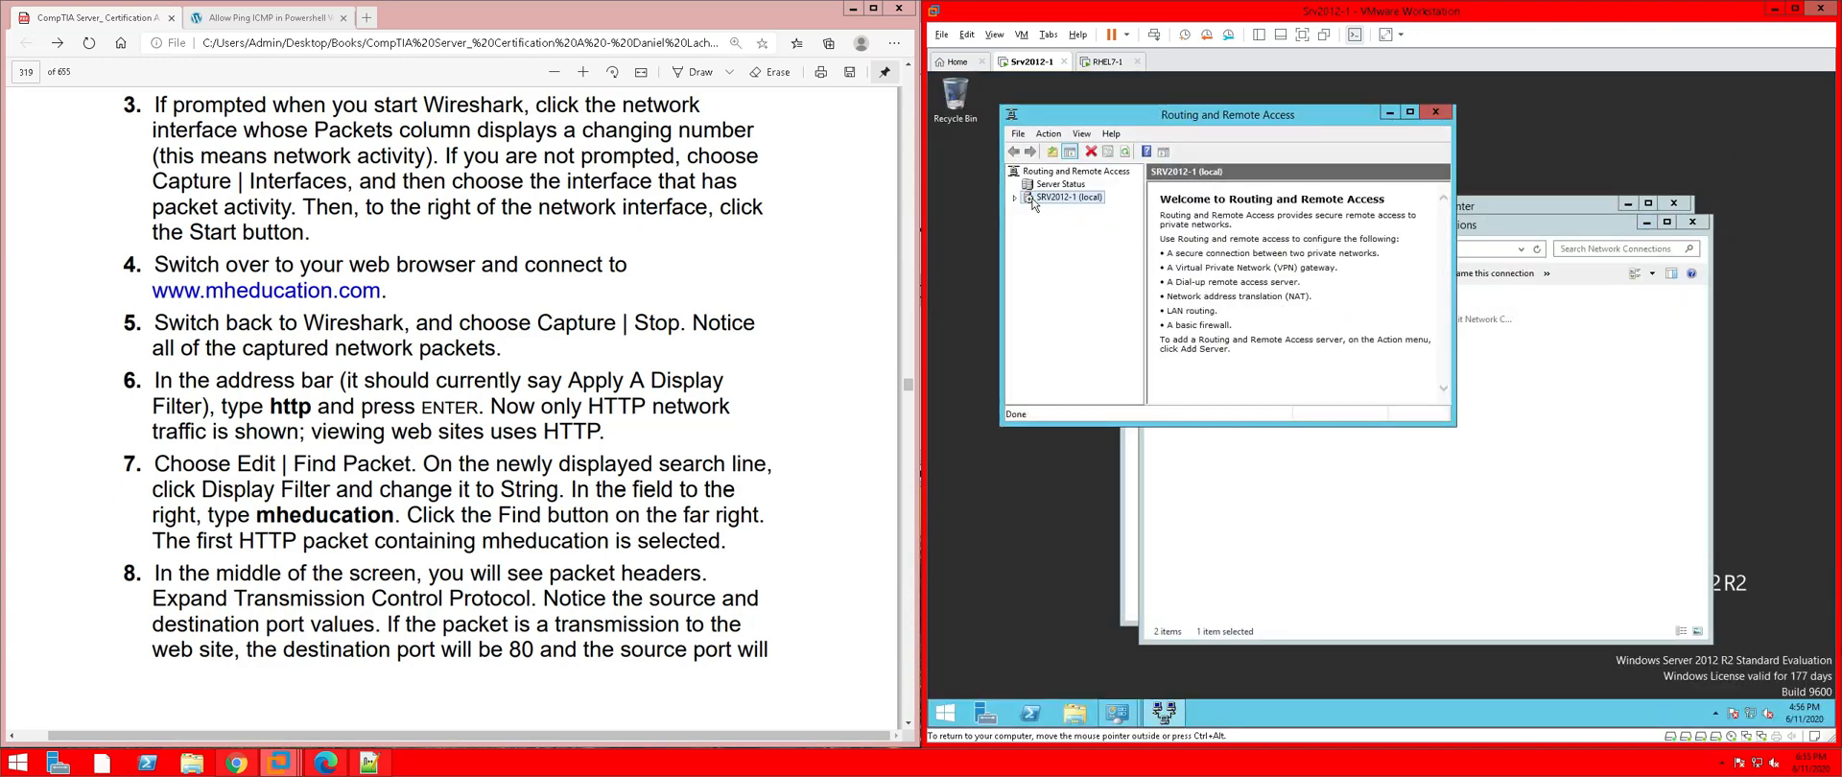
{"action": "left_click", "coordinate": [1015, 198]}
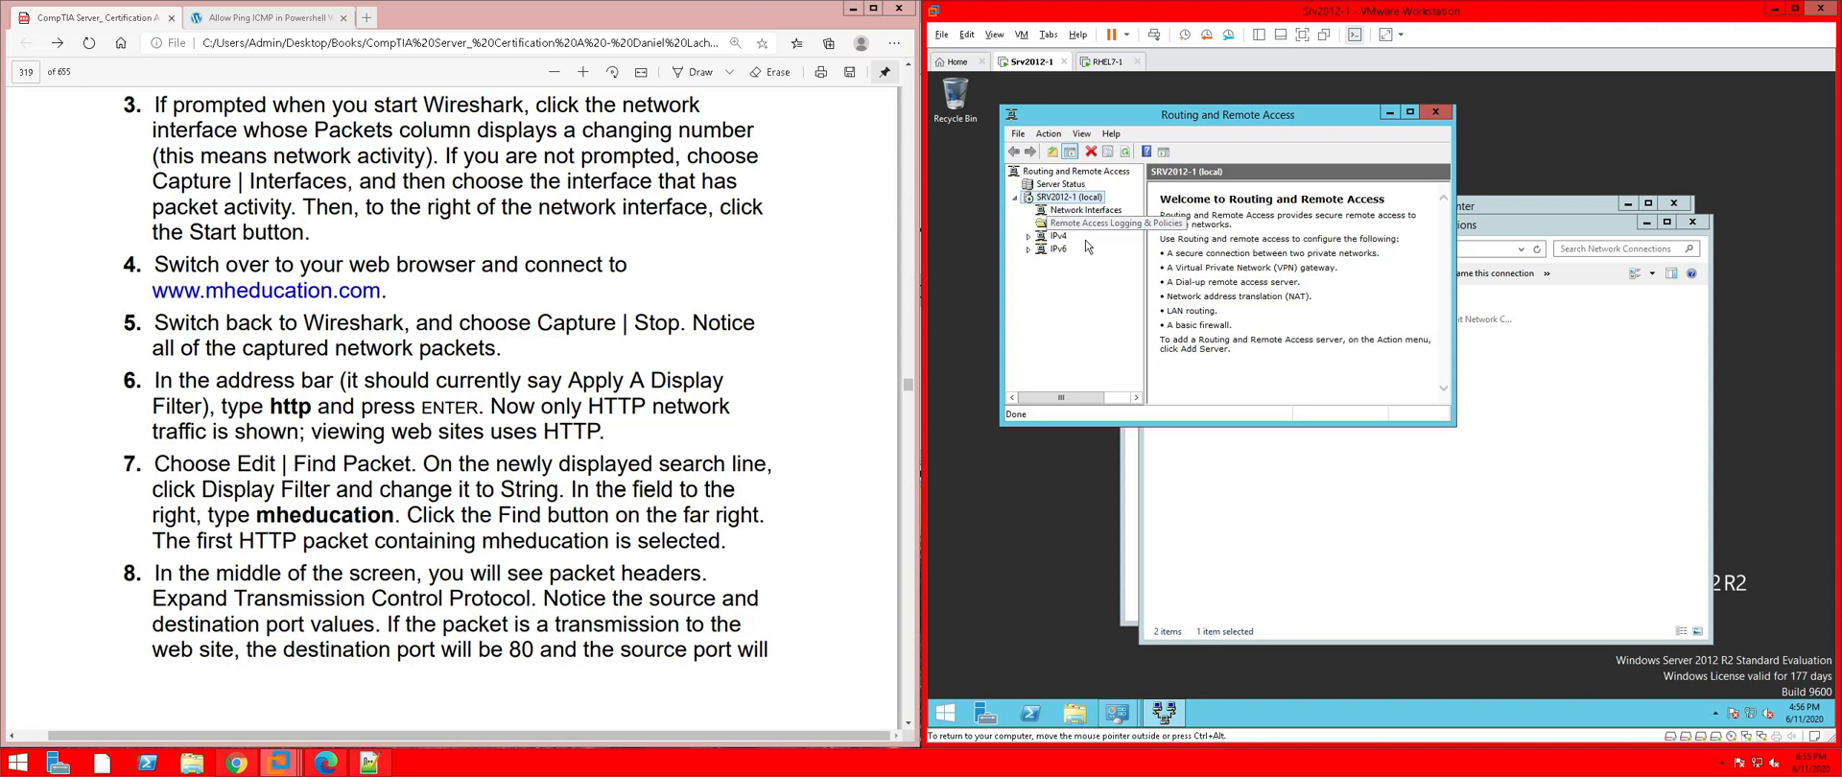
{"action": "right_click", "coordinate": [1083, 201]}
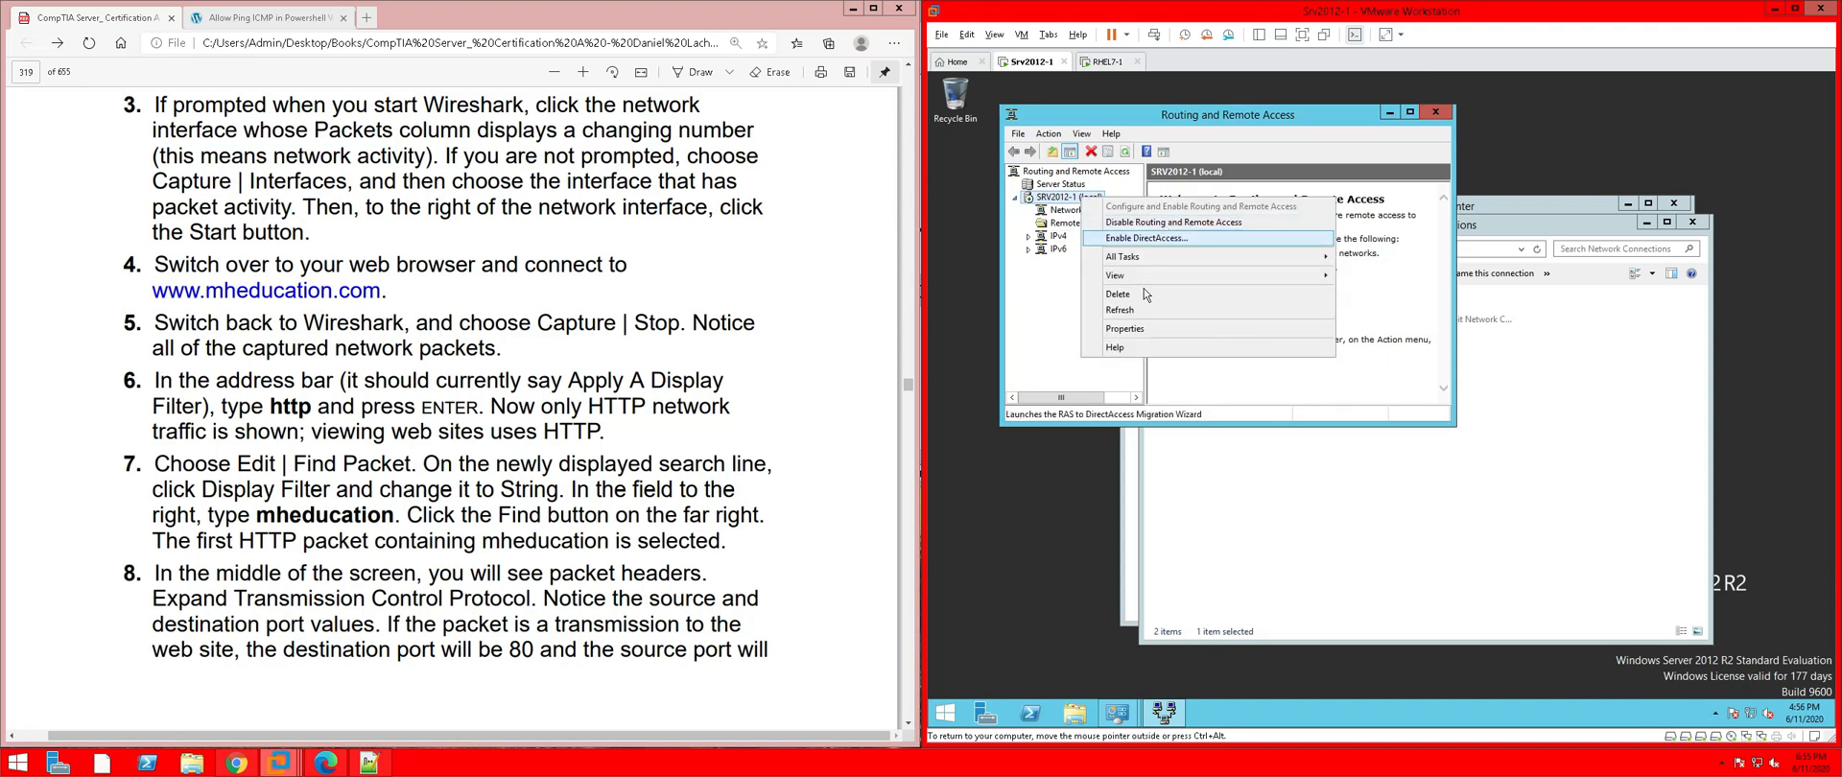
{"action": "left_click", "coordinate": [1066, 211]}
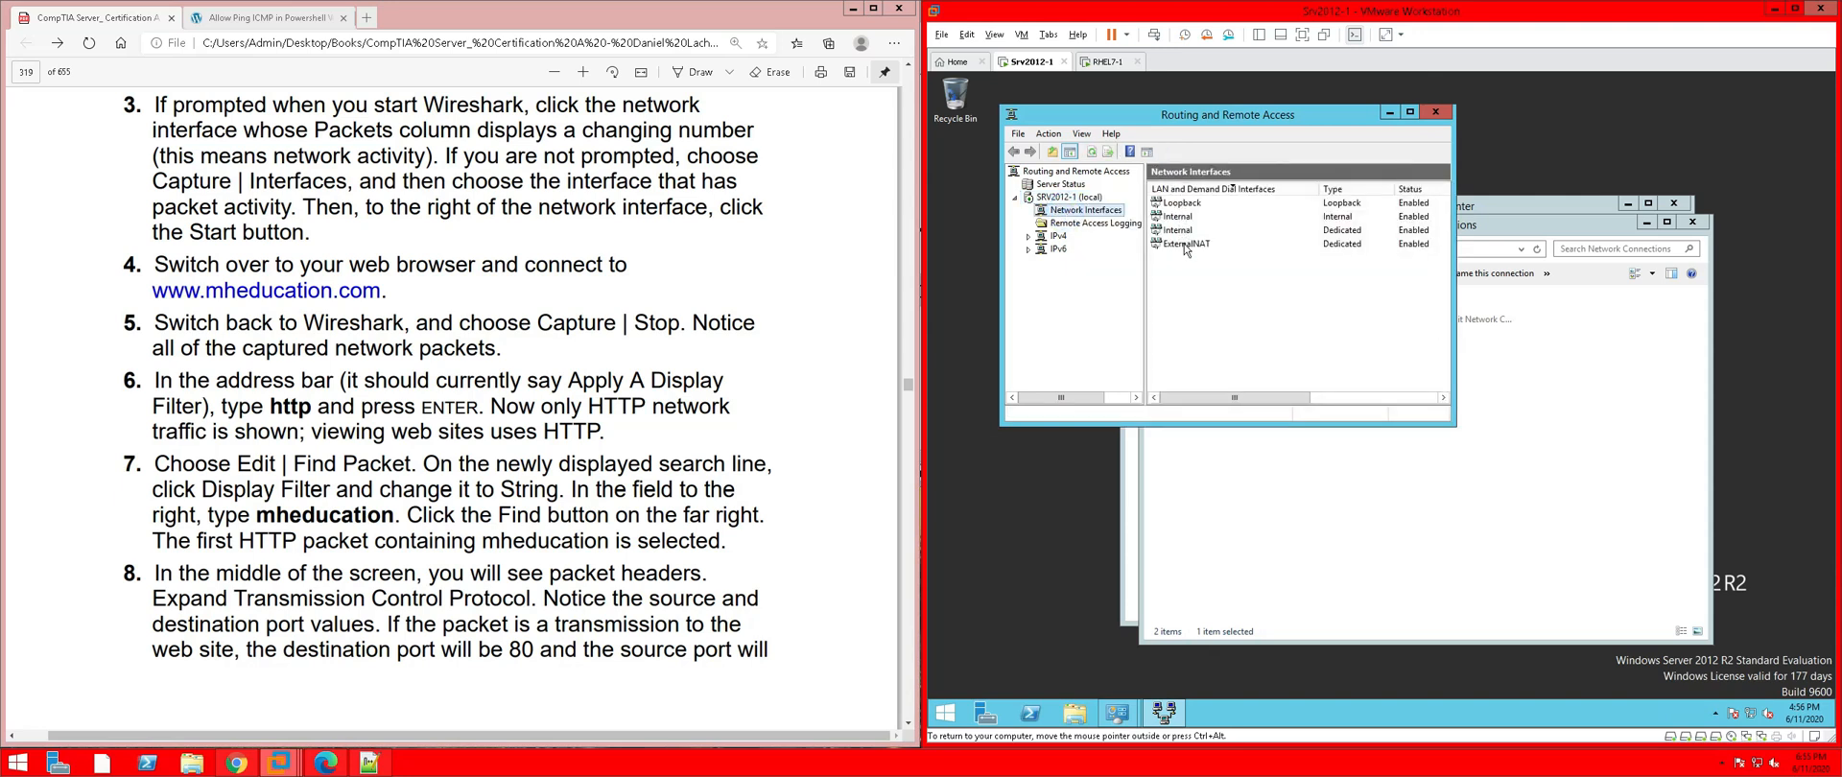
{"action": "left_click", "coordinate": [1194, 246]}
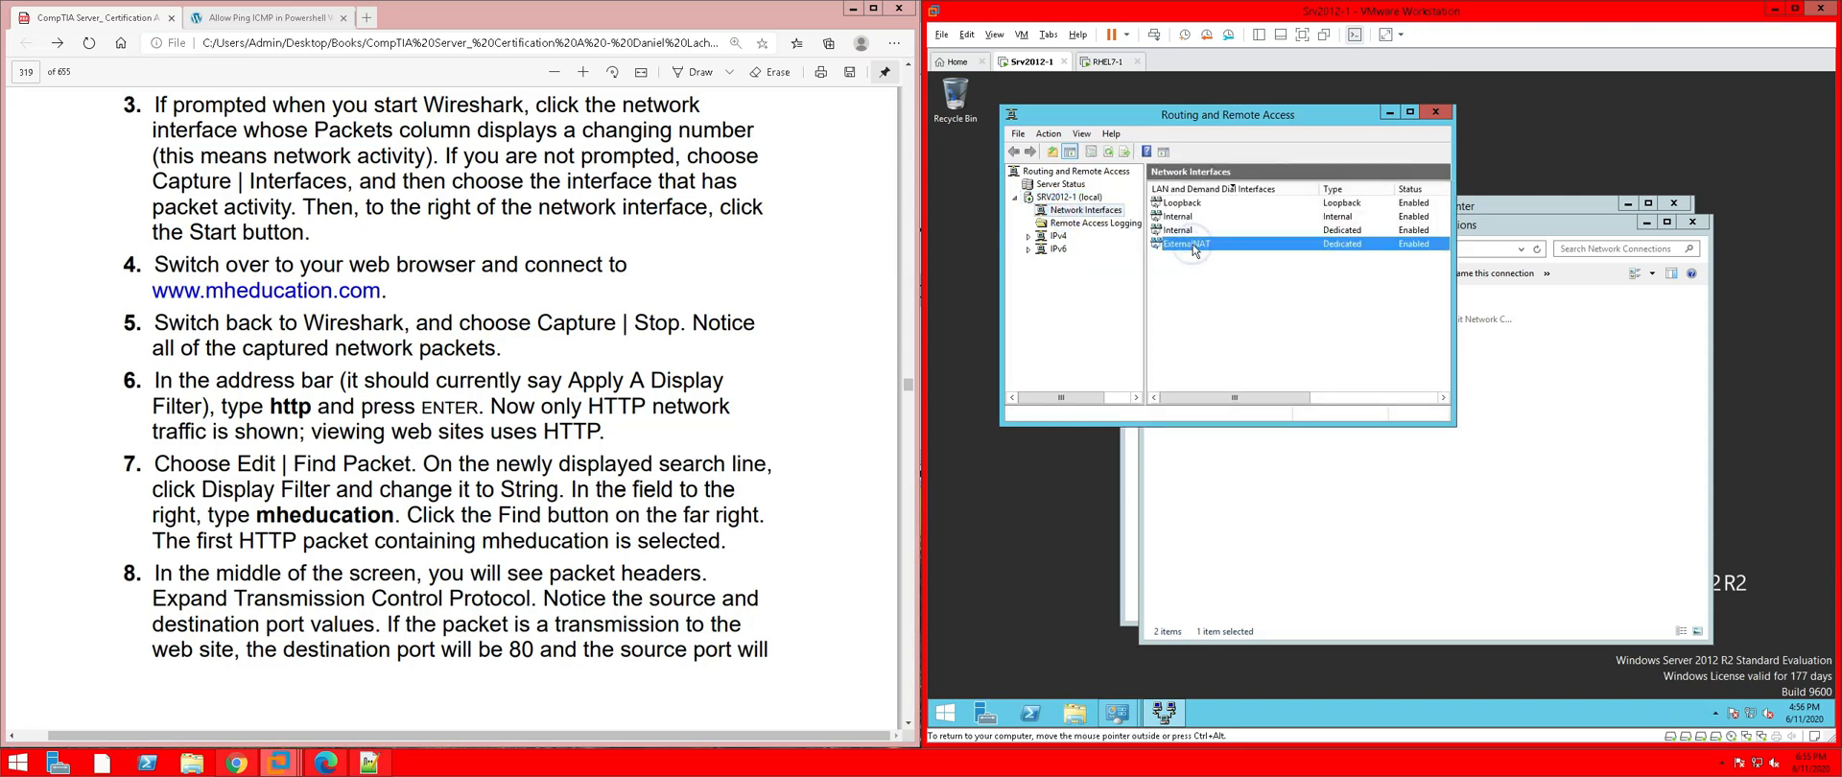
{"action": "right_click", "coordinate": [1193, 247]}
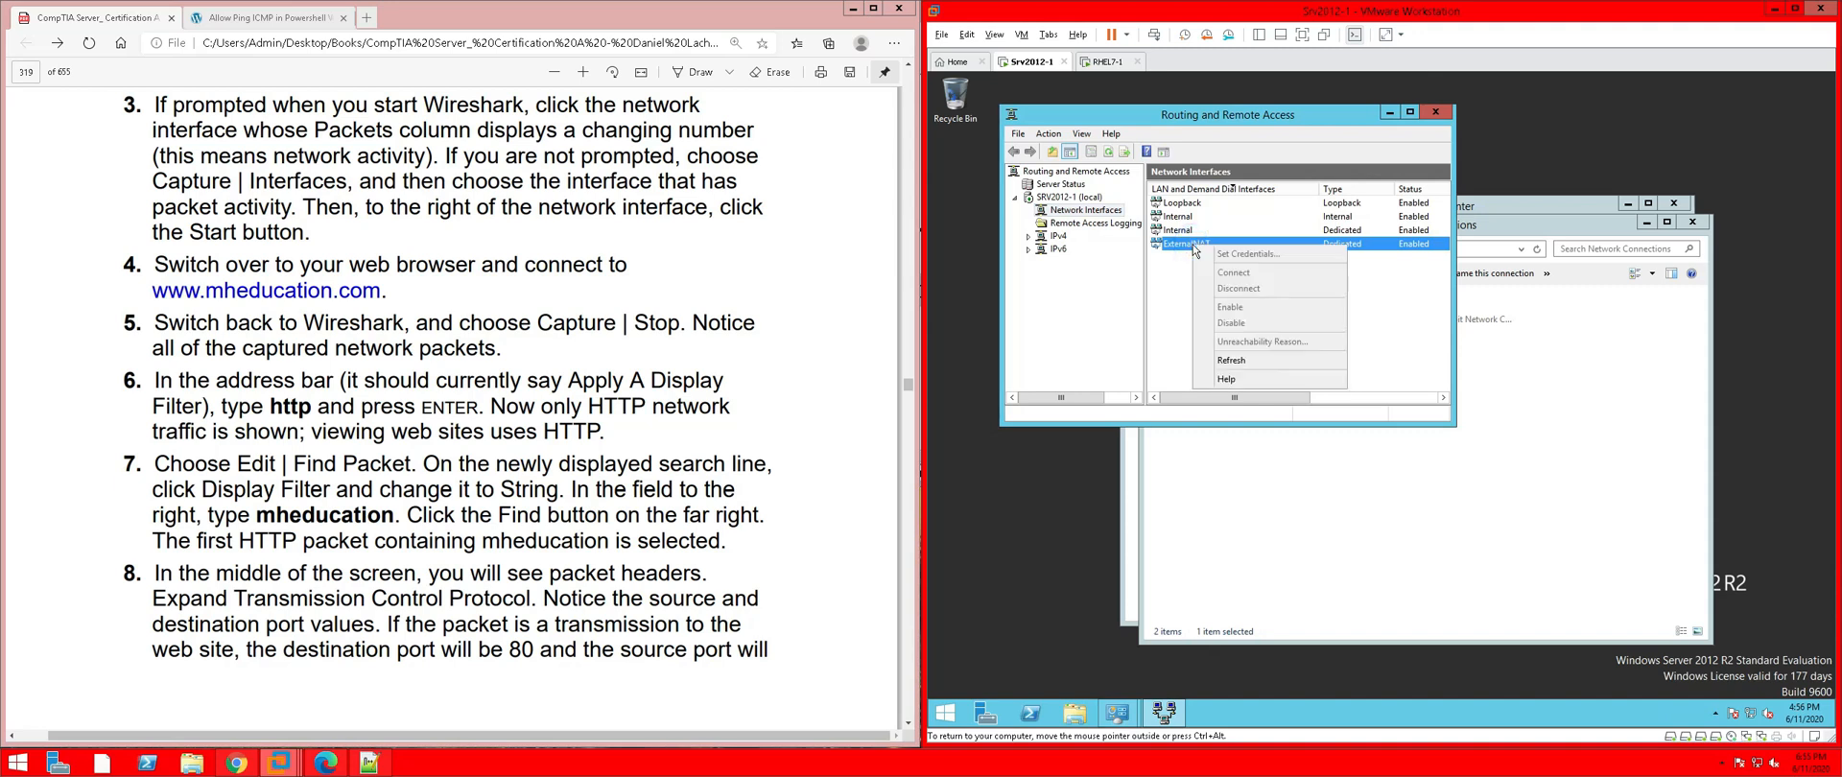
{"action": "left_click", "coordinate": [1229, 359]}
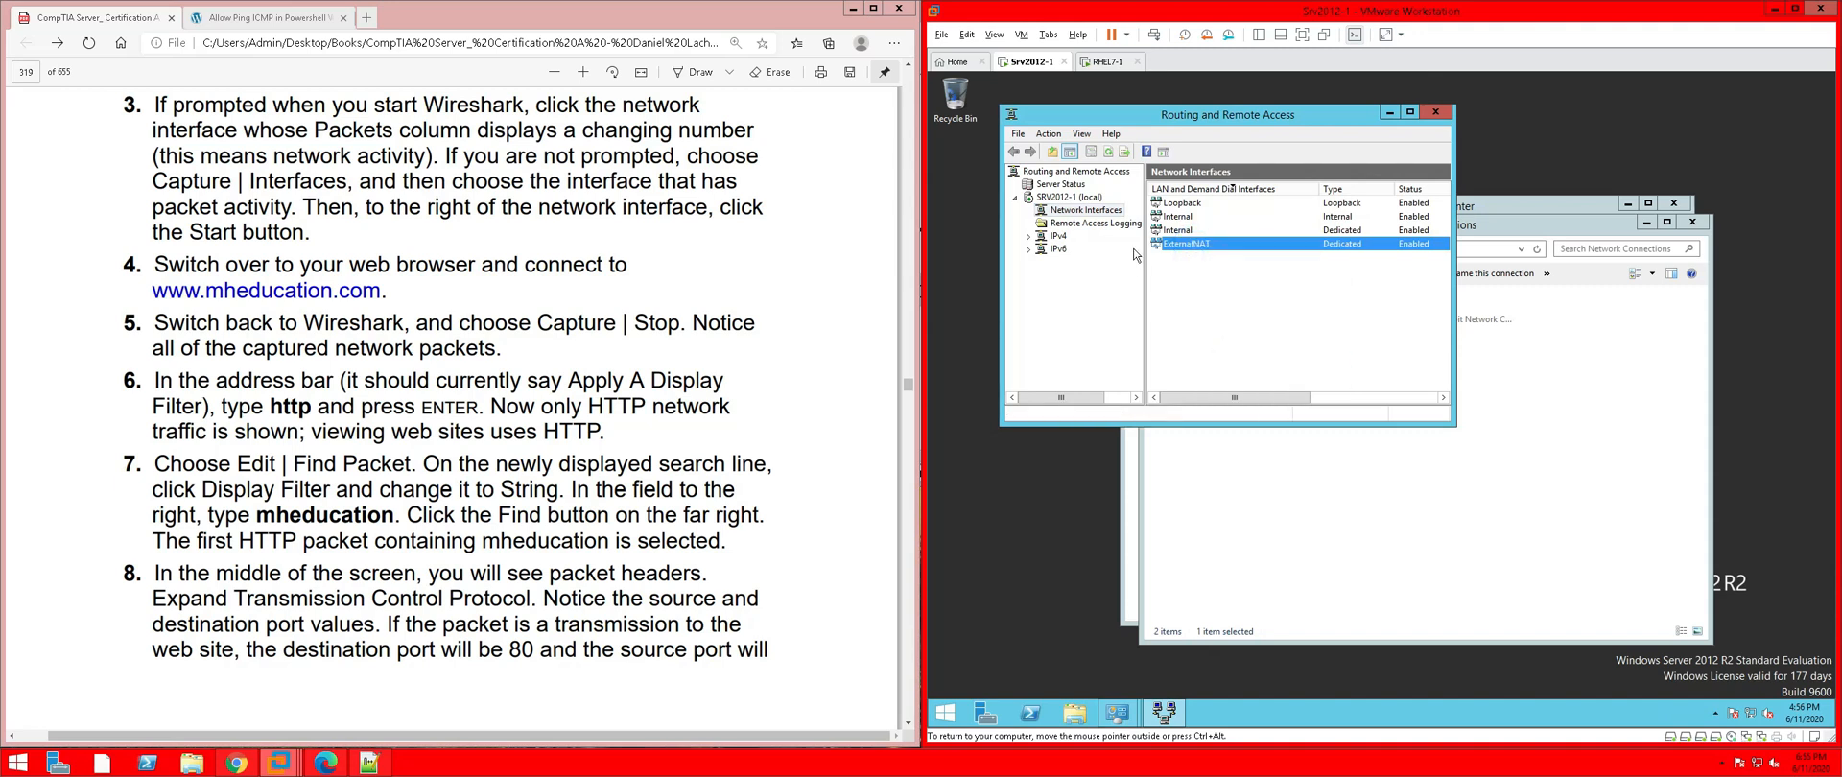
Browse the IPv4 nodes down to NAT and bring up the ExternalNAT interface's context menu
{"action": "left_click", "coordinate": [1078, 225]}
{"action": "left_click", "coordinate": [1061, 237]}
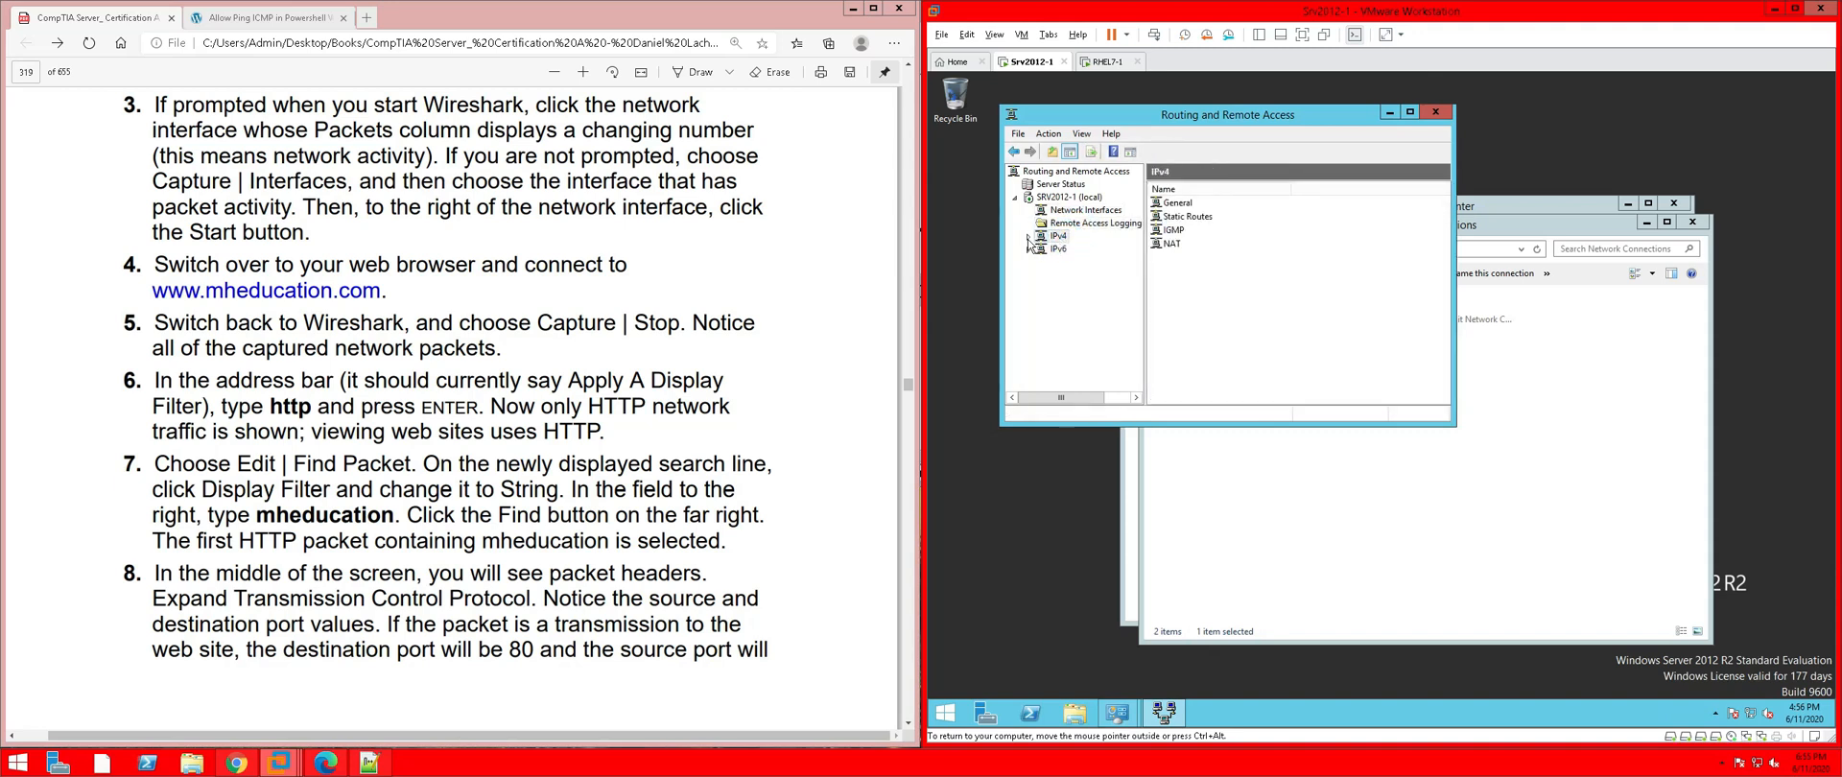
{"action": "left_click", "coordinate": [1029, 238]}
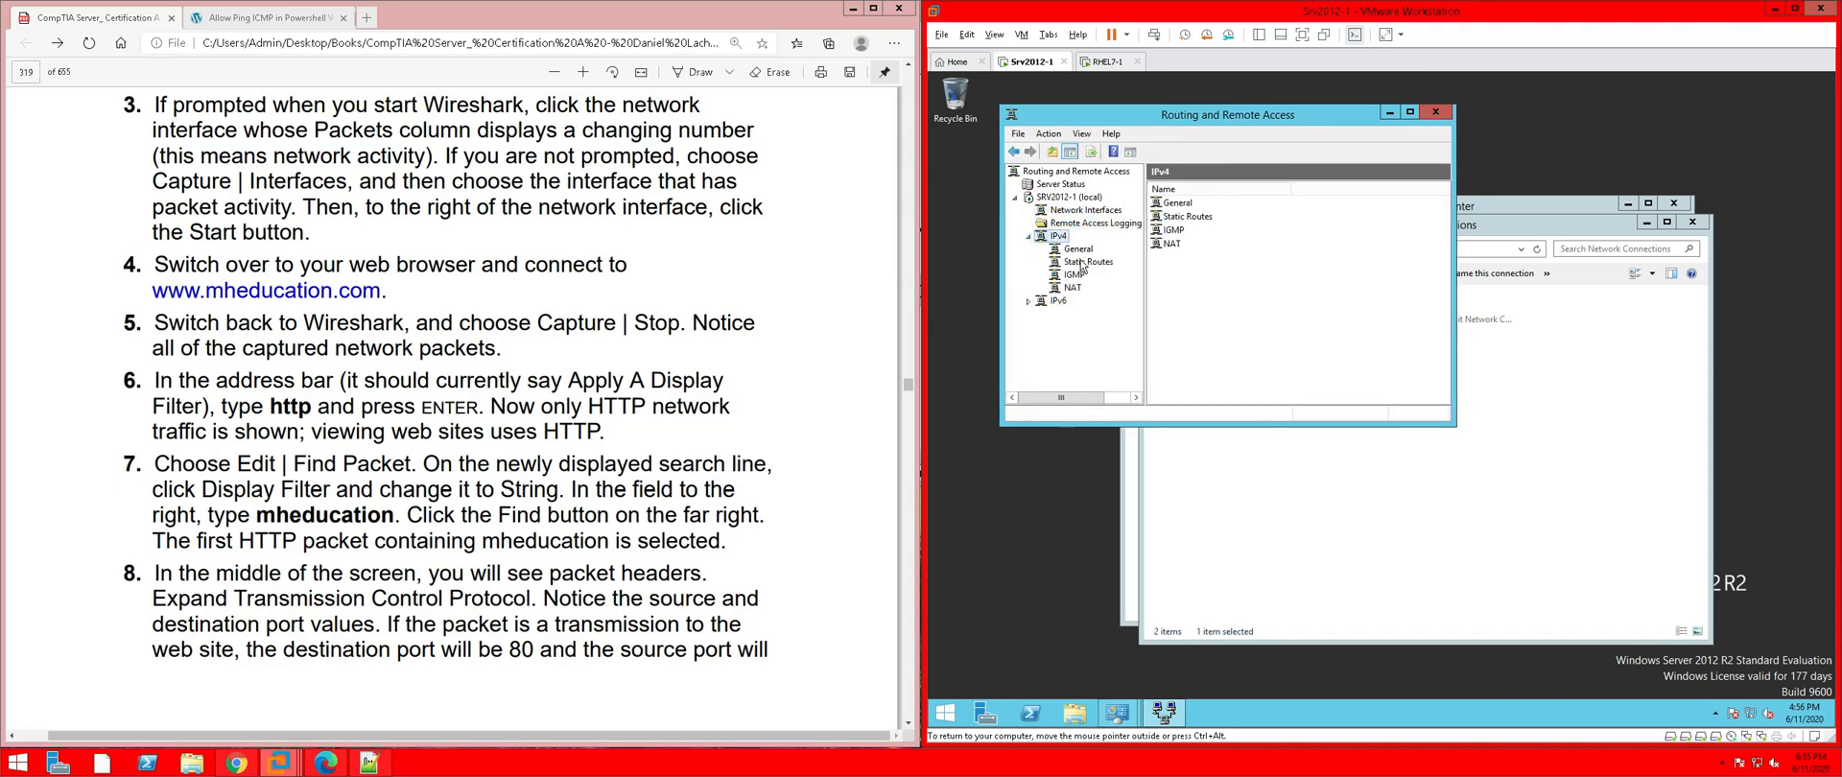
{"action": "left_click", "coordinate": [1097, 265]}
{"action": "left_click", "coordinate": [1089, 252]}
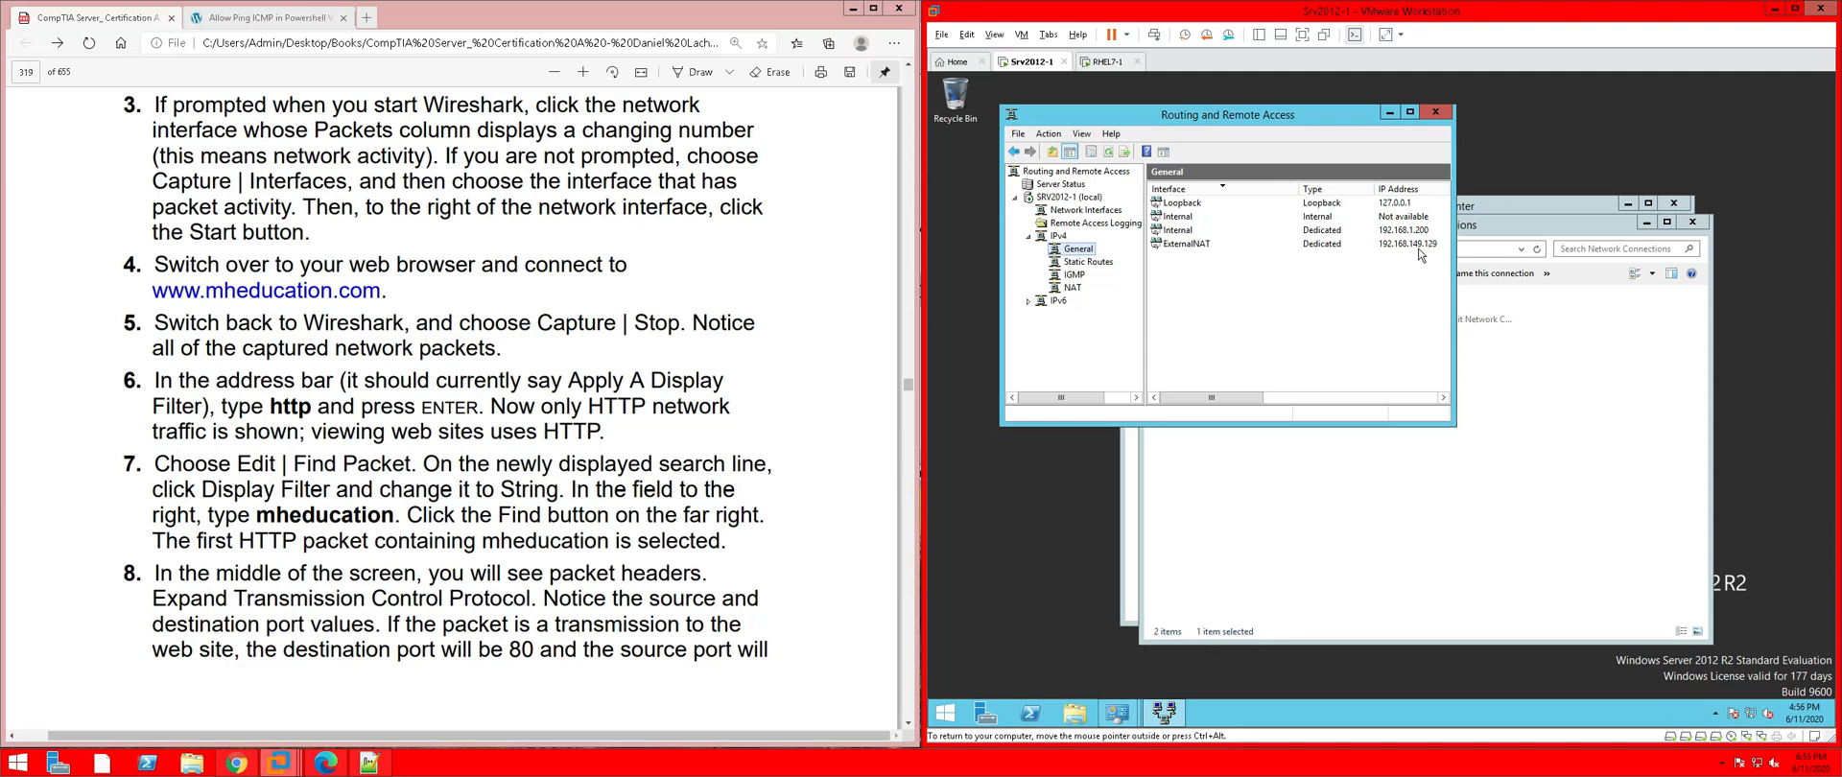
{"action": "left_click", "coordinate": [1085, 265]}
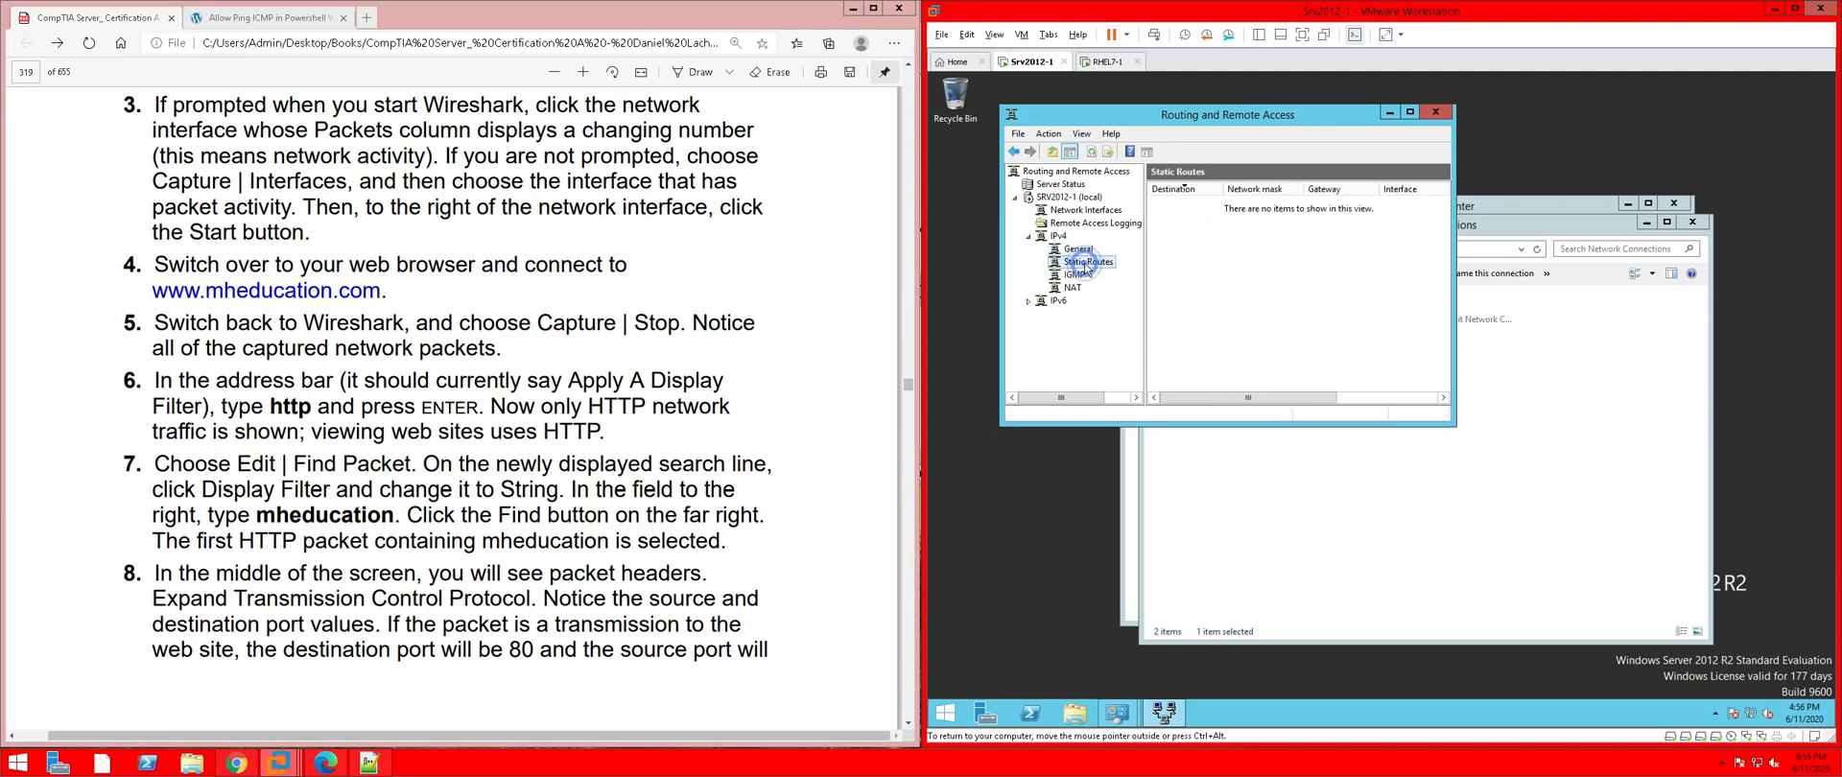
{"action": "left_click", "coordinate": [1076, 275]}
{"action": "left_click", "coordinate": [1074, 287]}
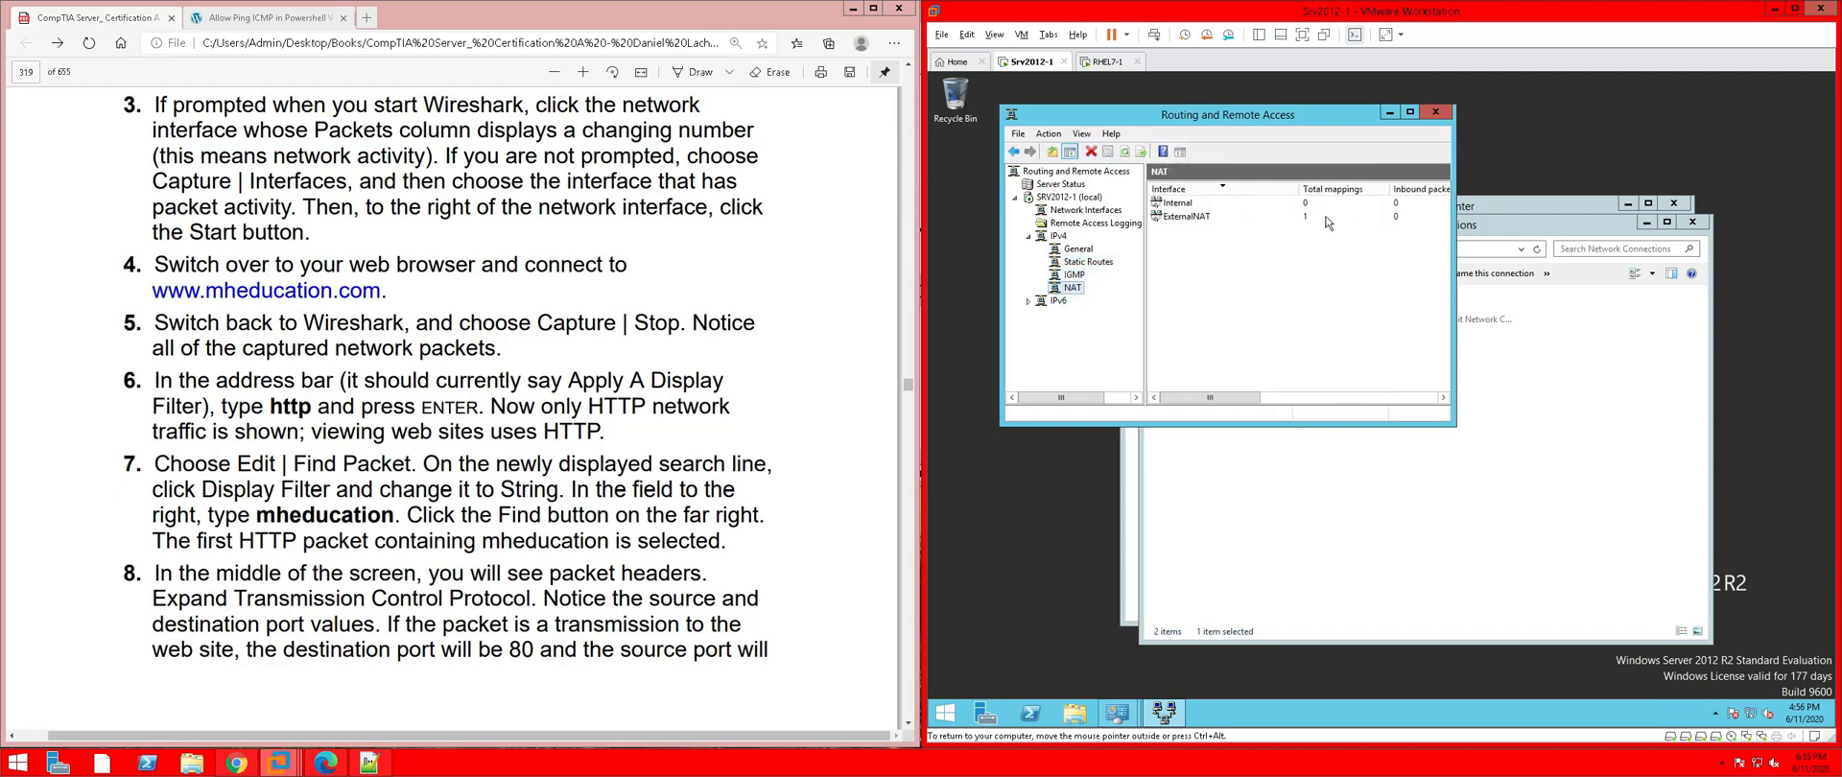
{"action": "right_click", "coordinate": [1201, 222]}
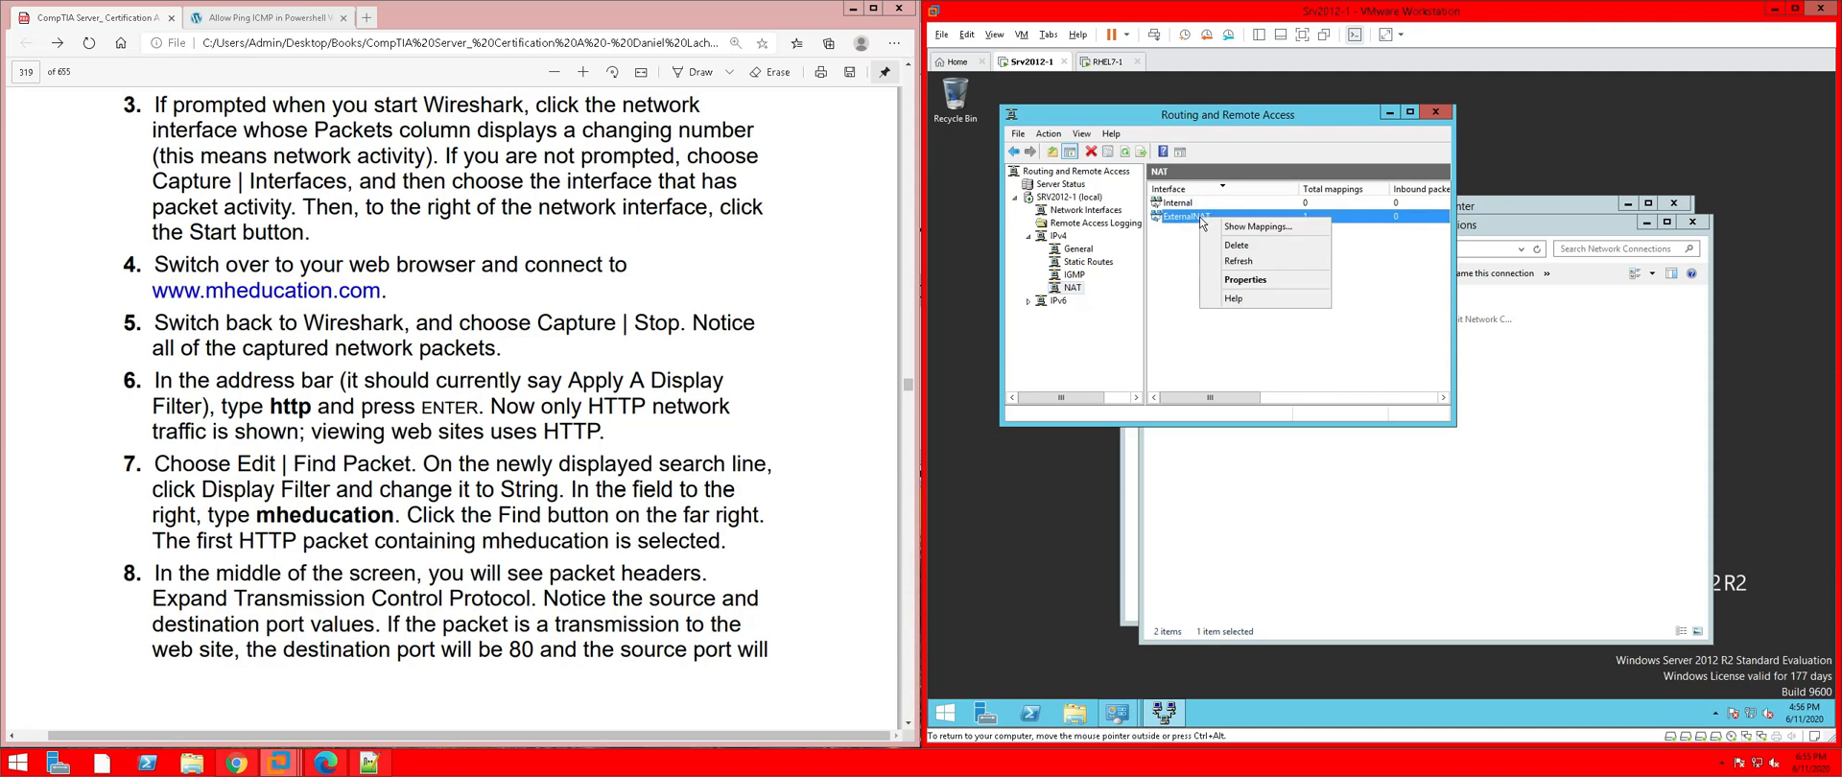
{"action": "left_click", "coordinate": [1235, 279]}
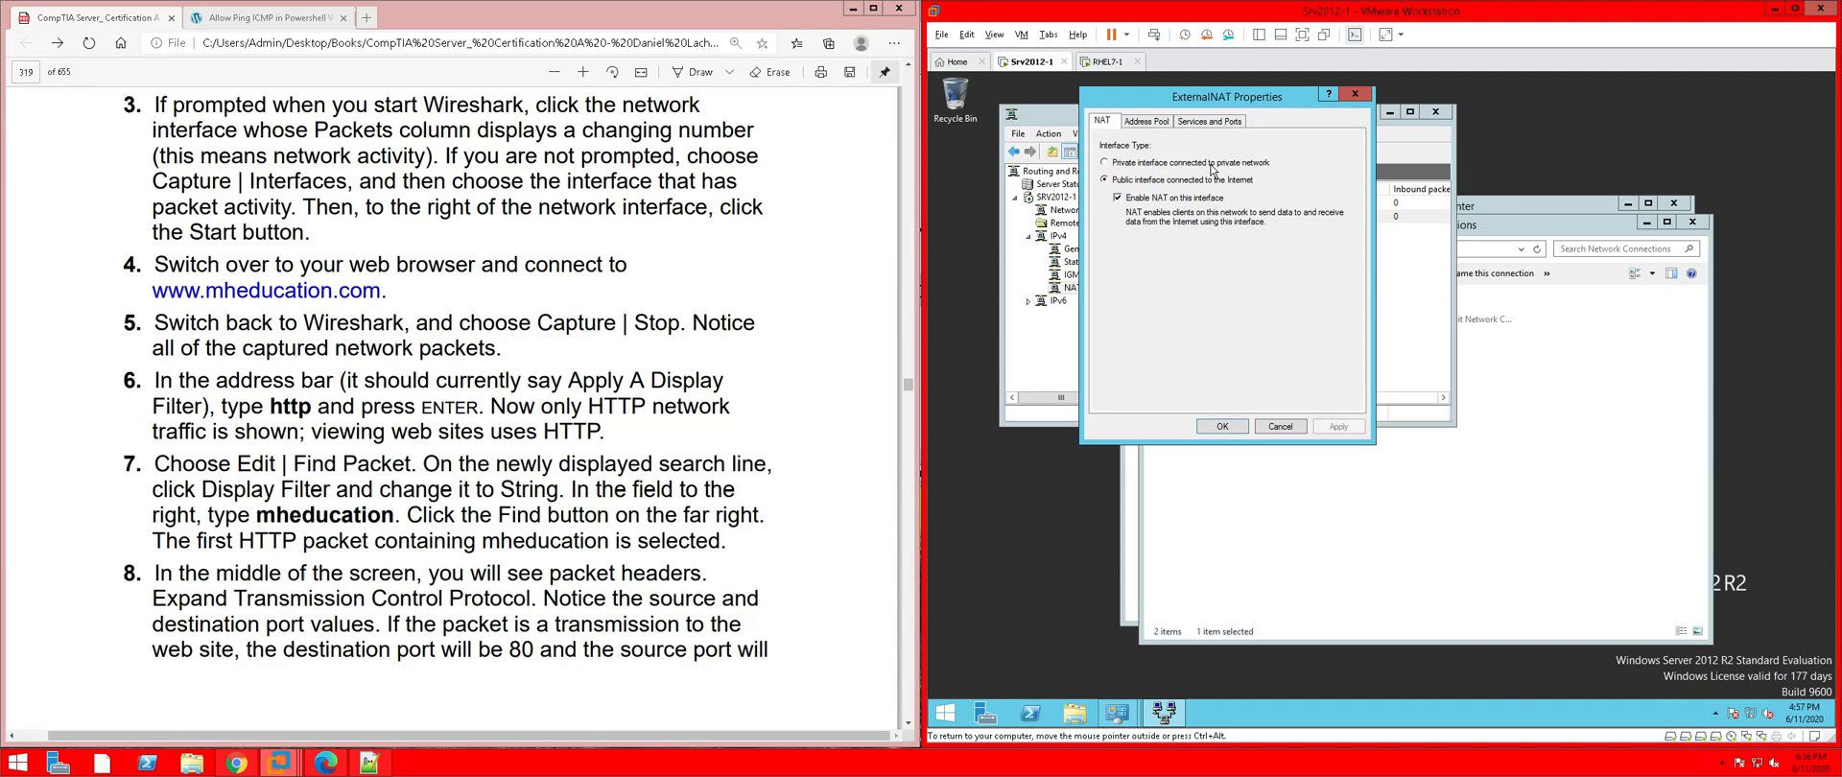
{"action": "left_click", "coordinate": [1164, 130]}
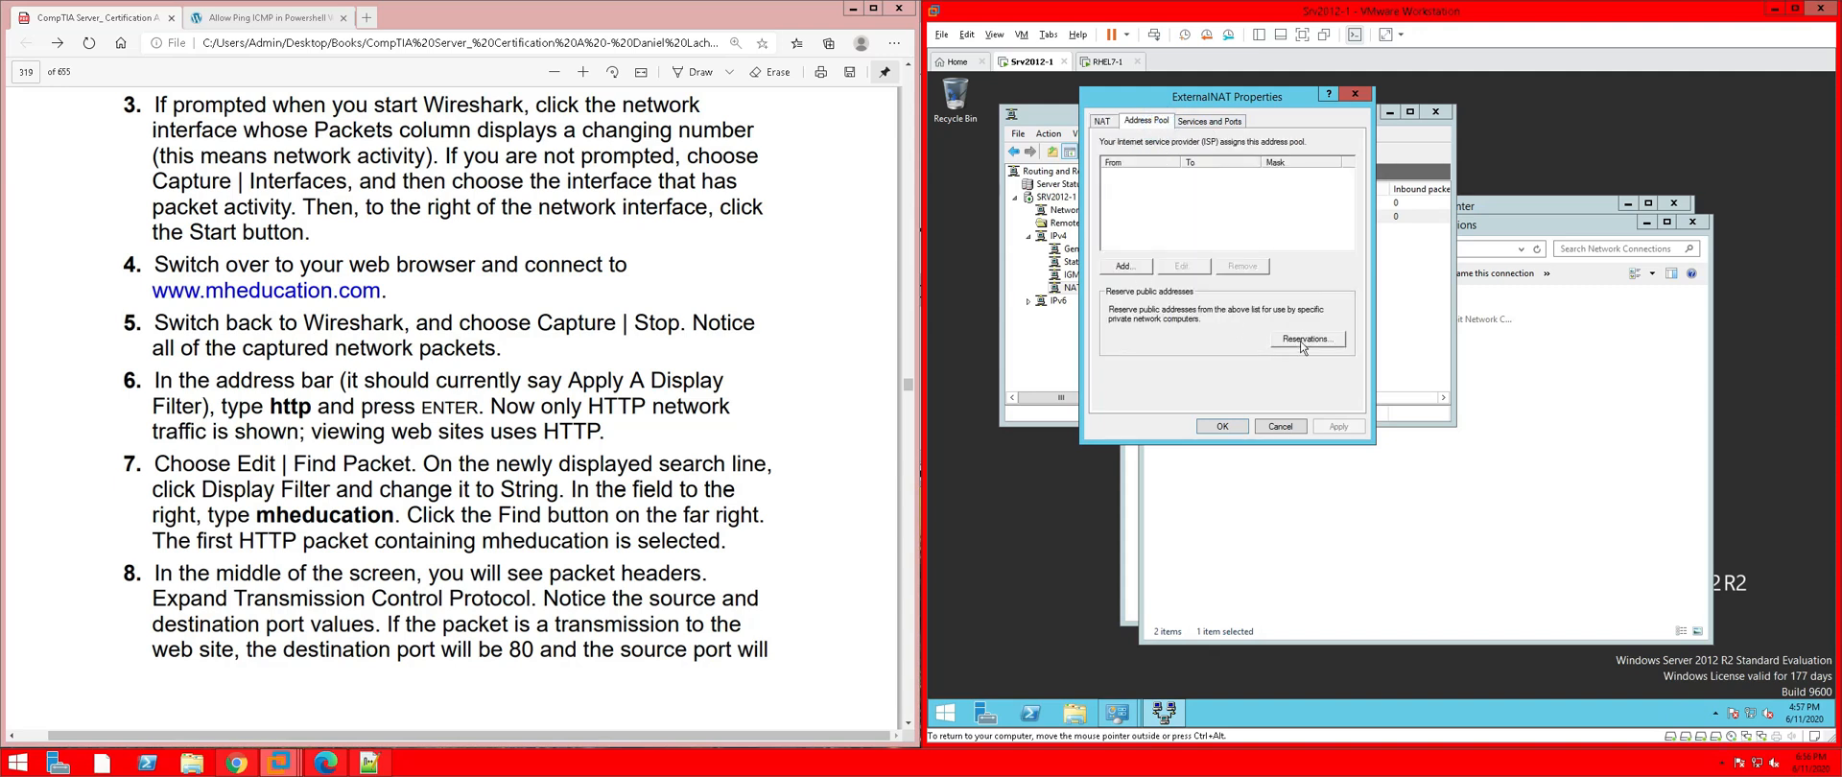
{"action": "left_click", "coordinate": [1214, 122]}
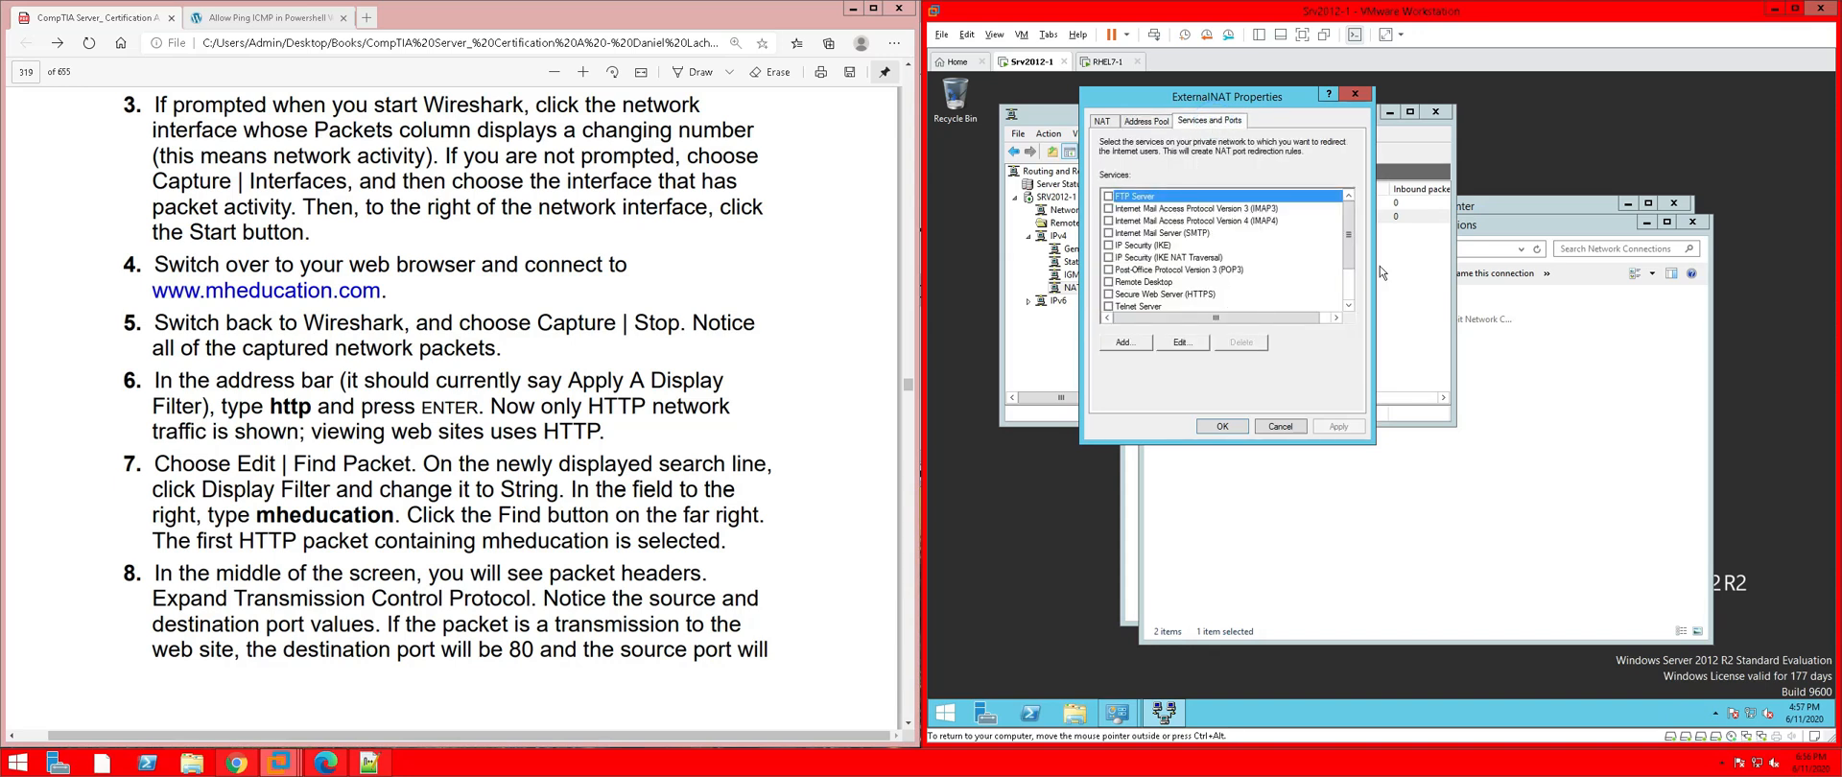
{"action": "left_click_drag", "start_coordinate": [1350, 254], "coordinate": [1350, 296]}
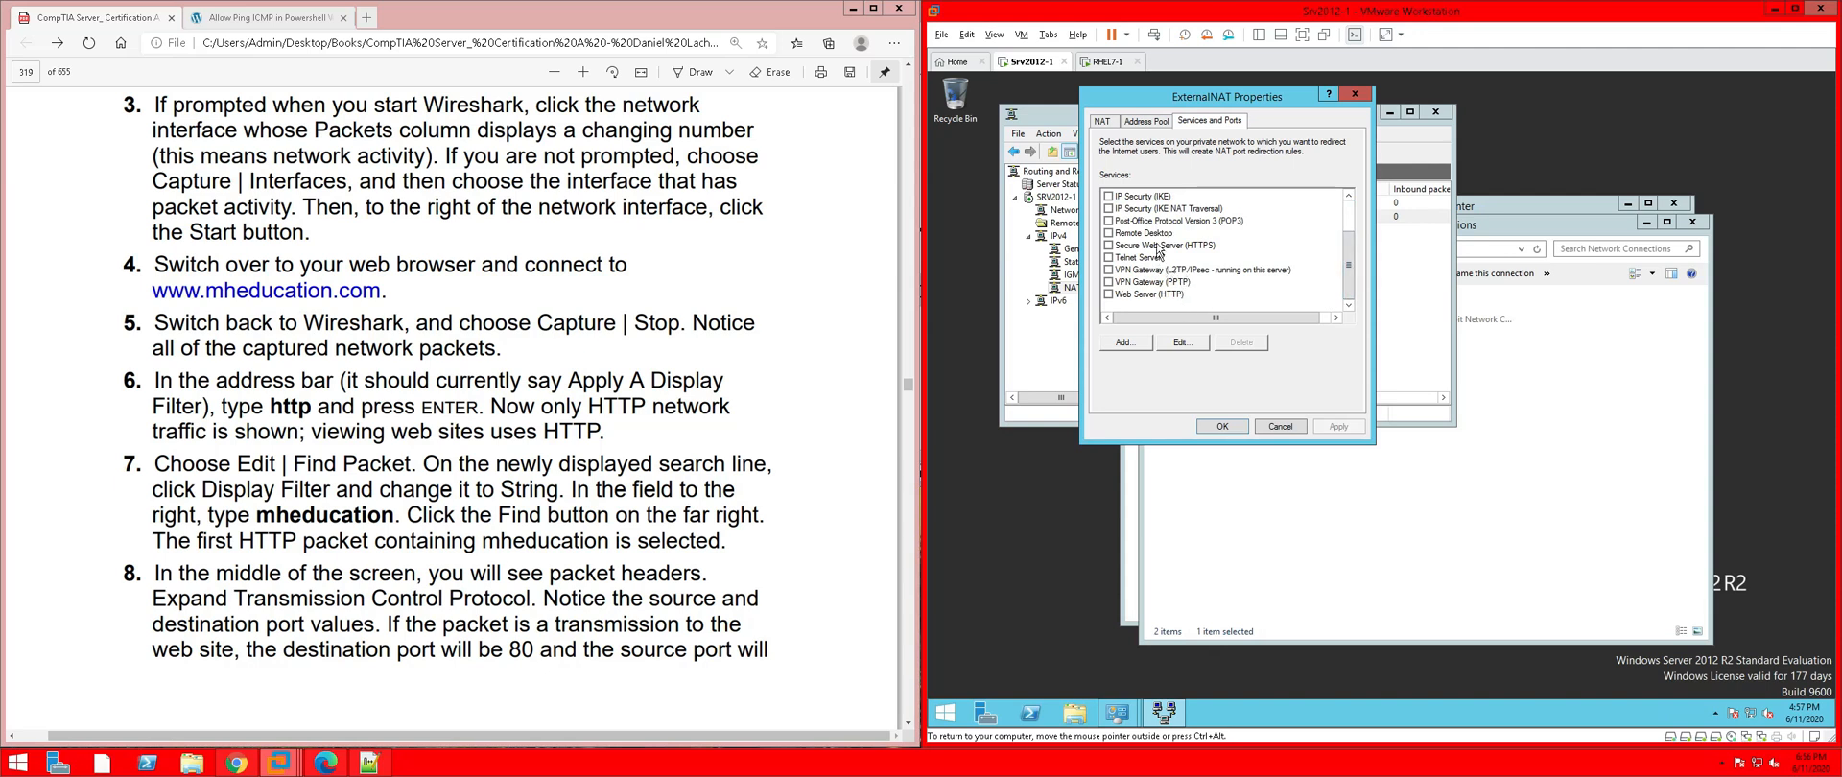
{"action": "left_click_drag", "start_coordinate": [1351, 257], "coordinate": [1348, 236]}
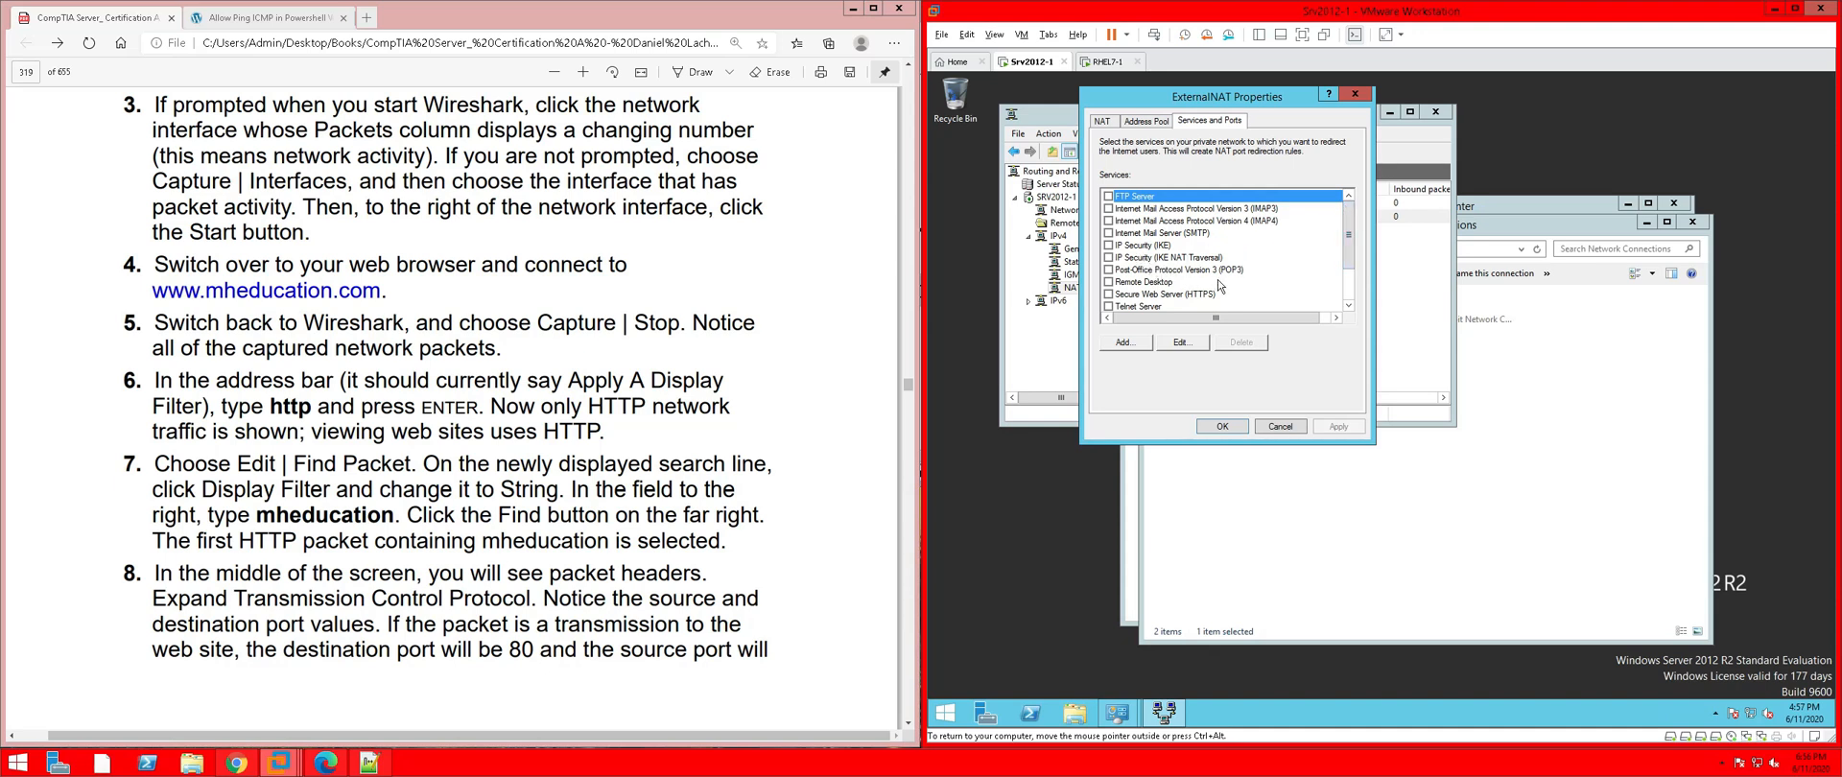
{"action": "scroll", "coordinate": [1188, 288], "scroll_direction": "down", "scroll_amount": 1}
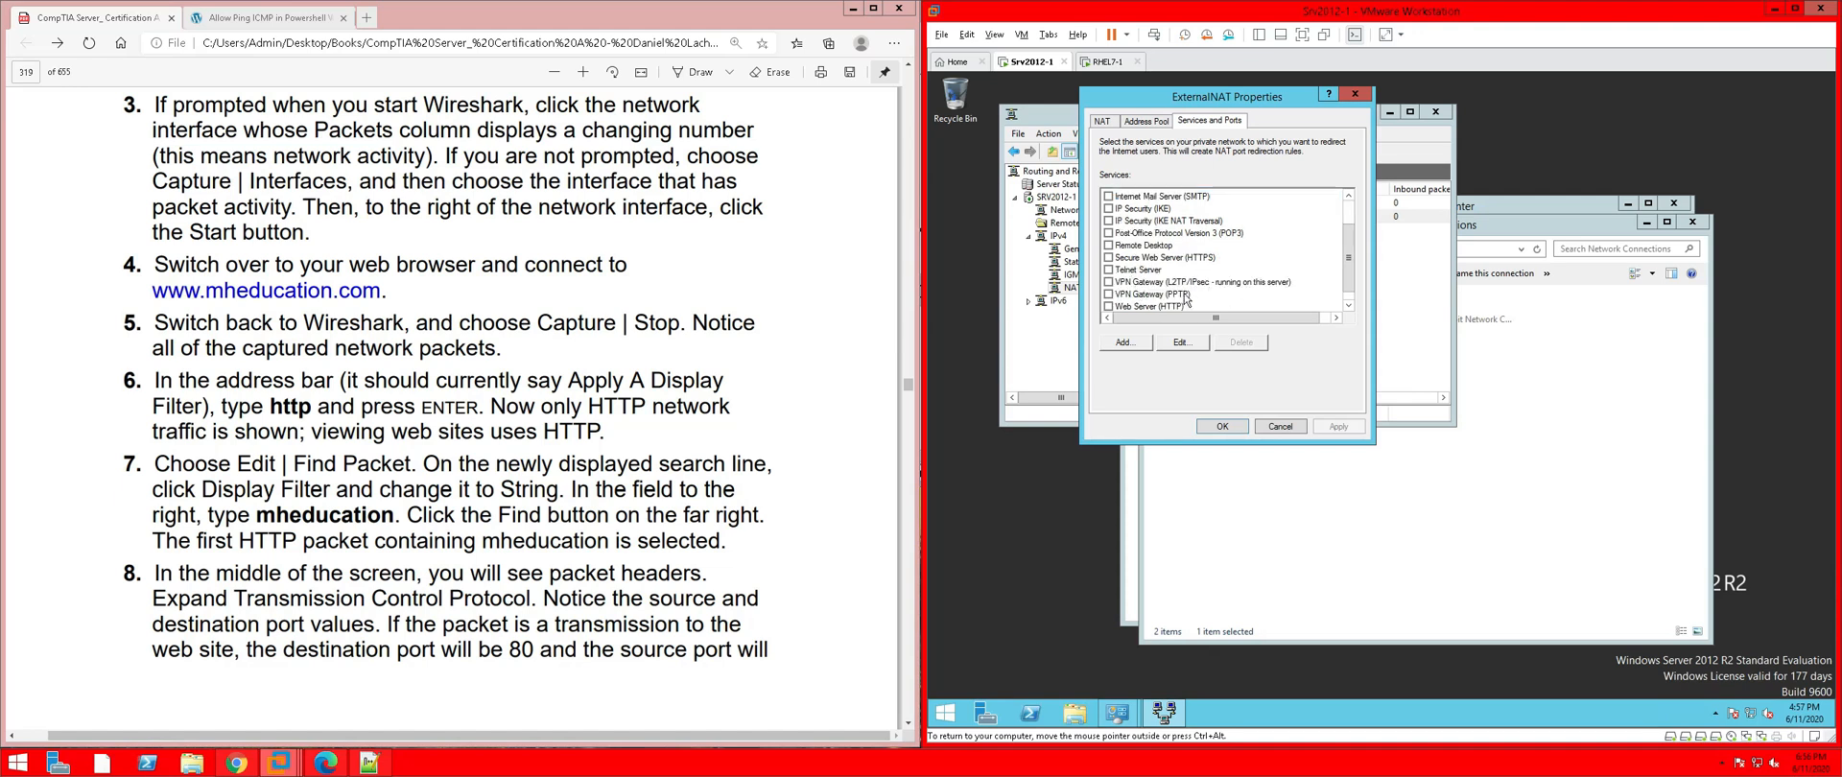
{"action": "scroll", "coordinate": [1186, 299], "scroll_direction": "down", "scroll_amount": 1}
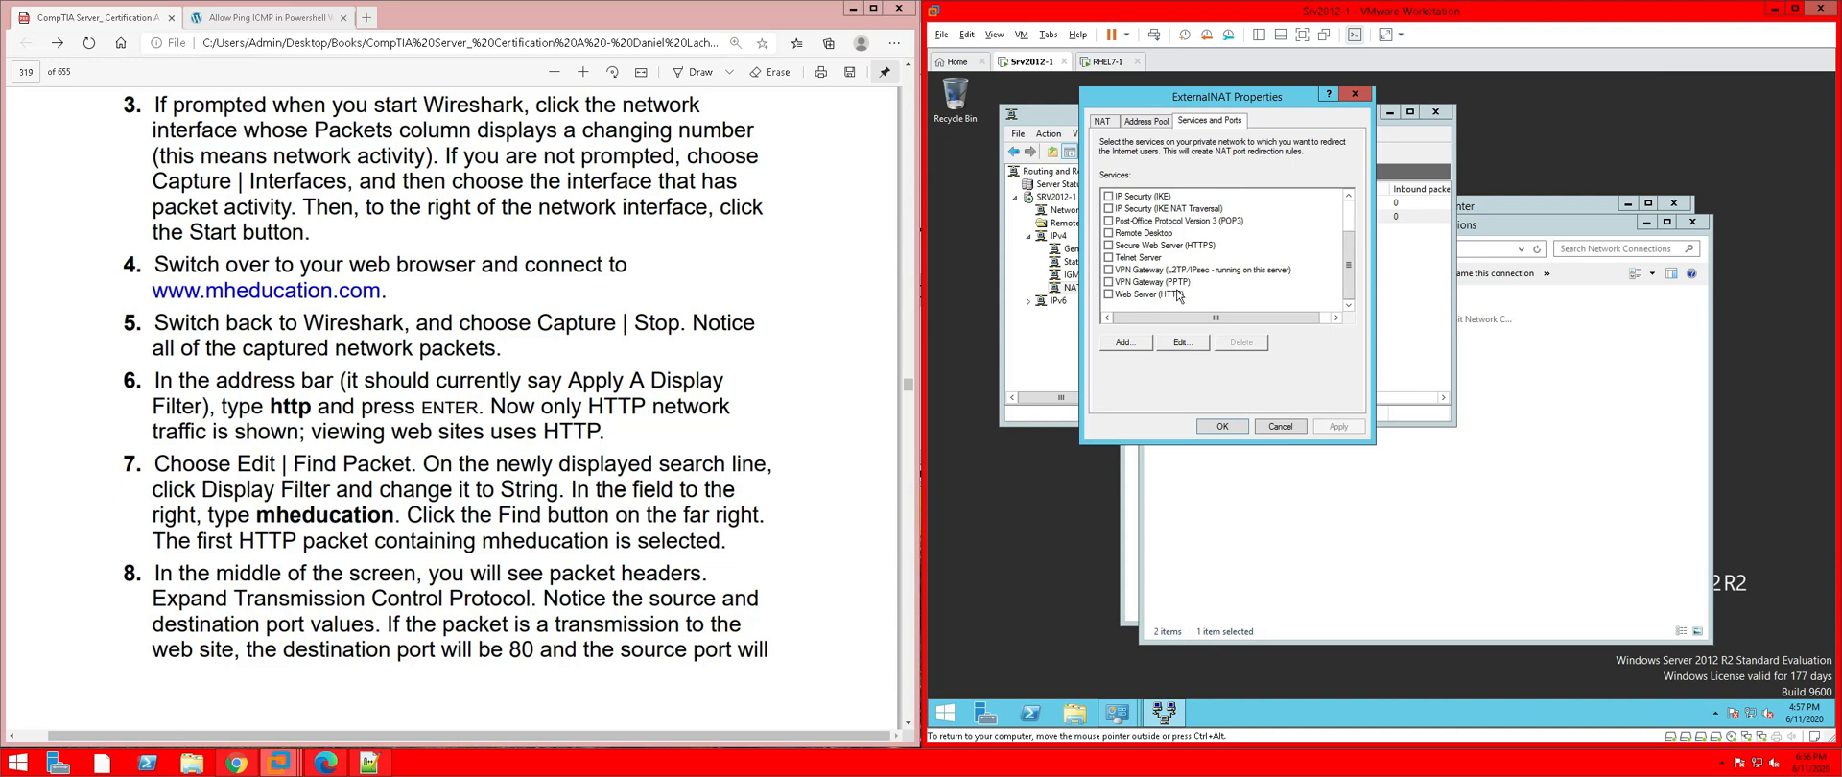
{"action": "left_click", "coordinate": [1142, 342]}
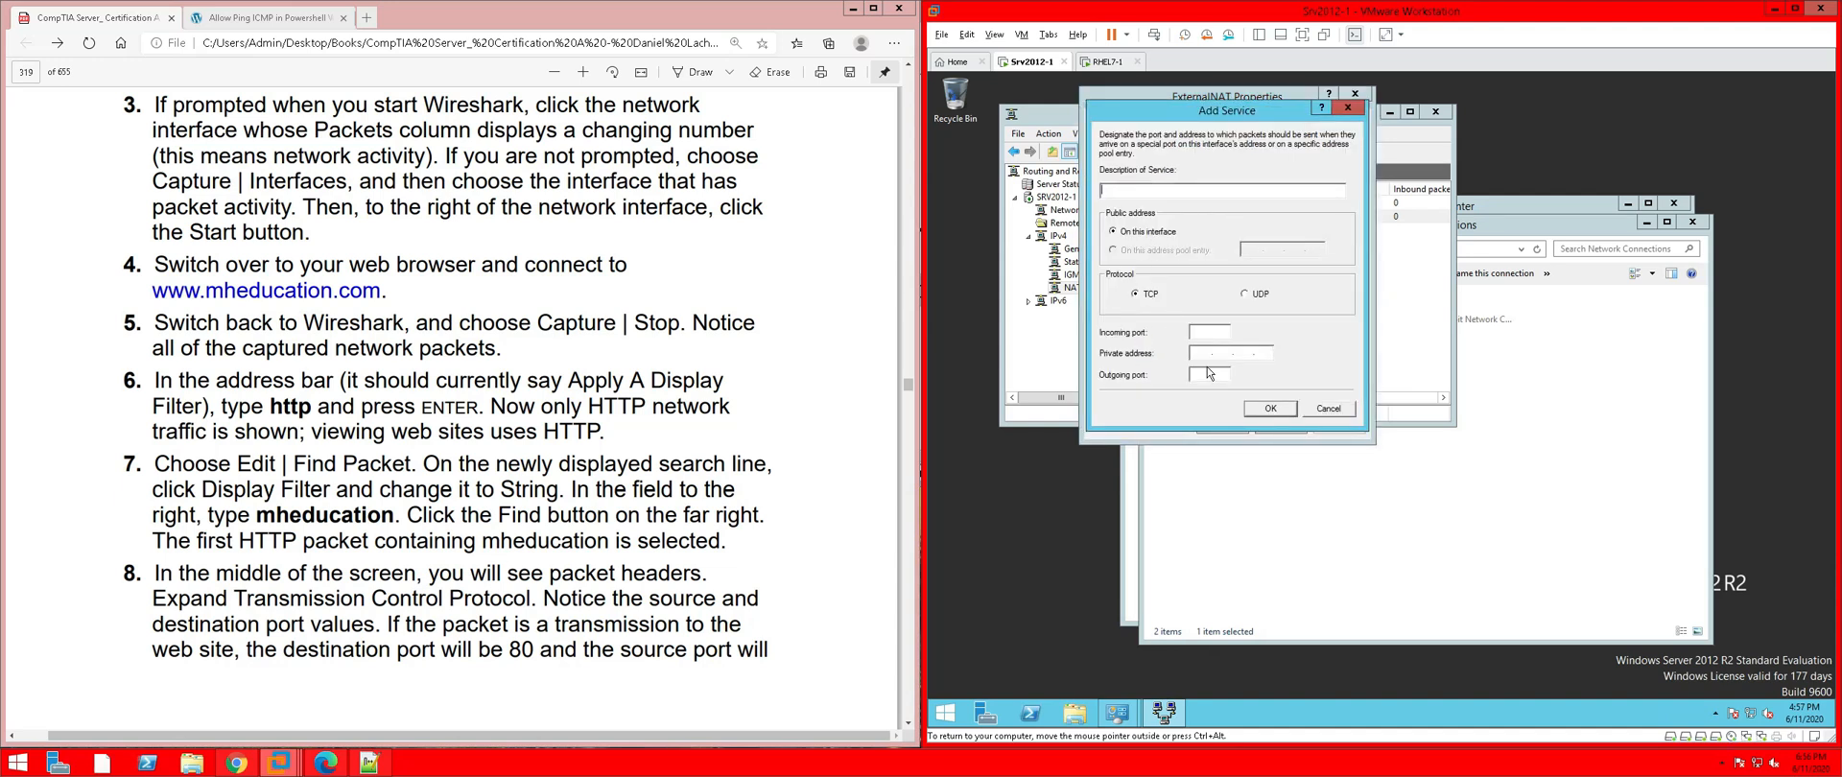
{"action": "left_click", "coordinate": [1347, 107]}
{"action": "left_click", "coordinate": [1155, 122]}
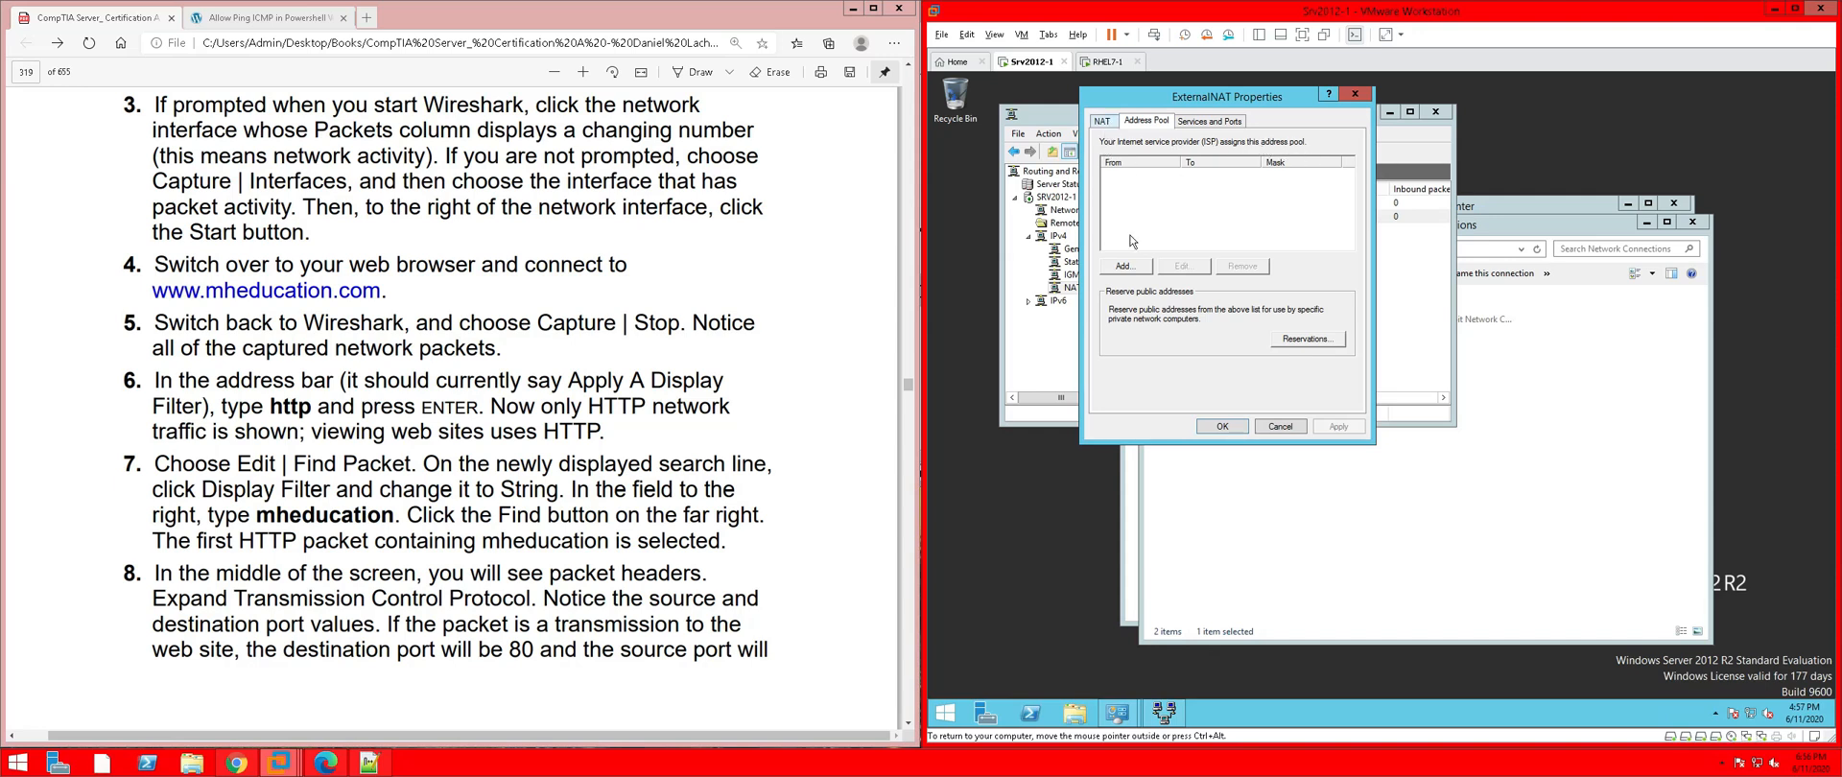
{"action": "left_click", "coordinate": [1103, 121]}
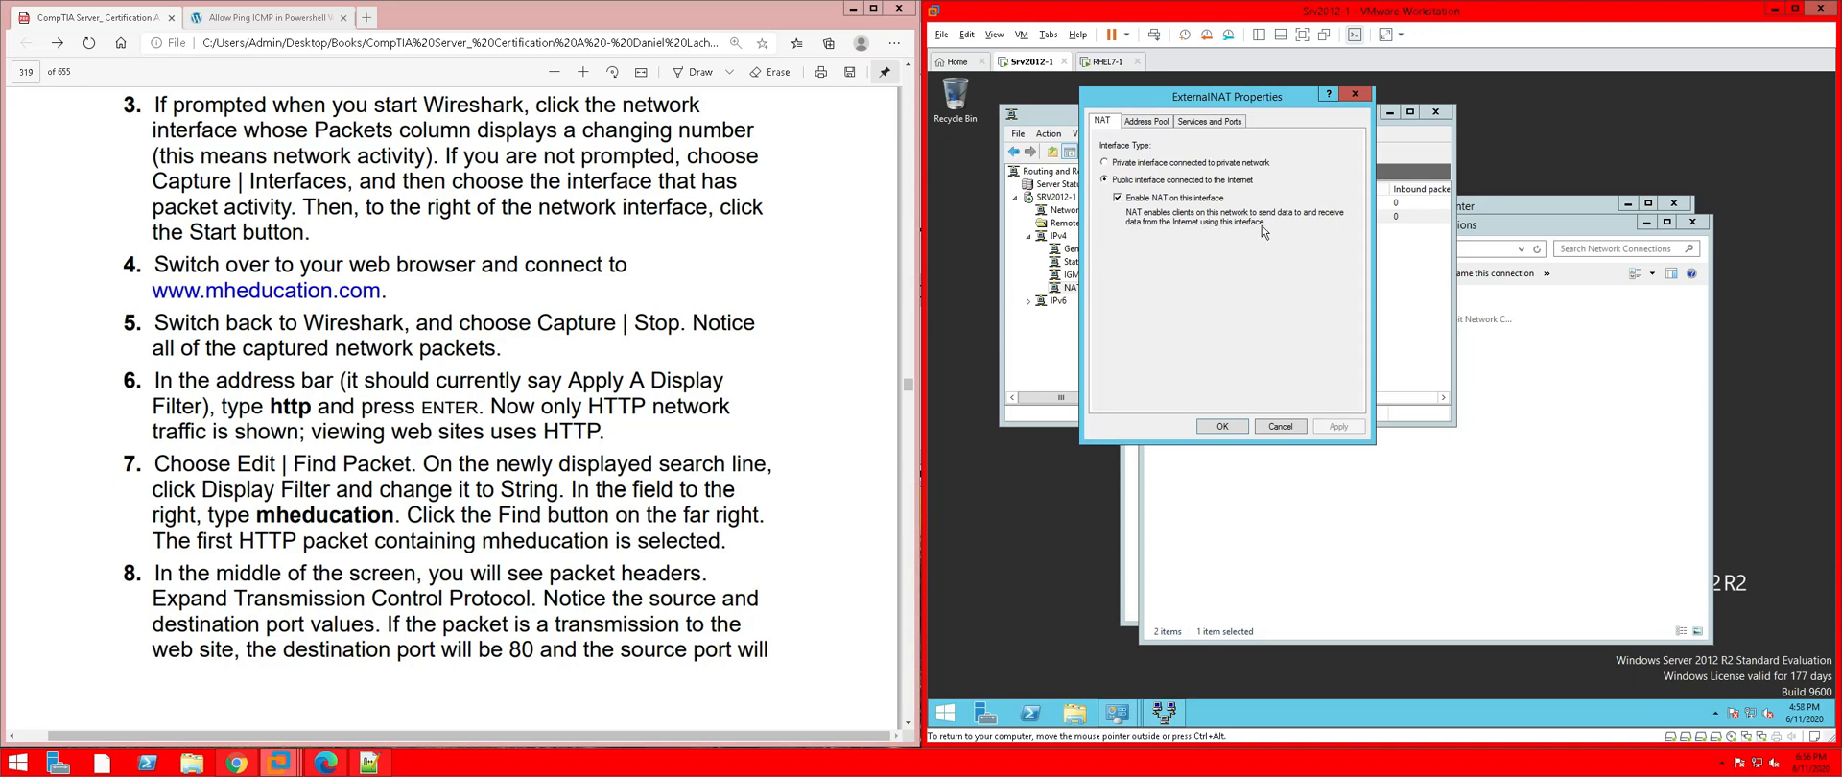
{"action": "left_click", "coordinate": [1241, 429]}
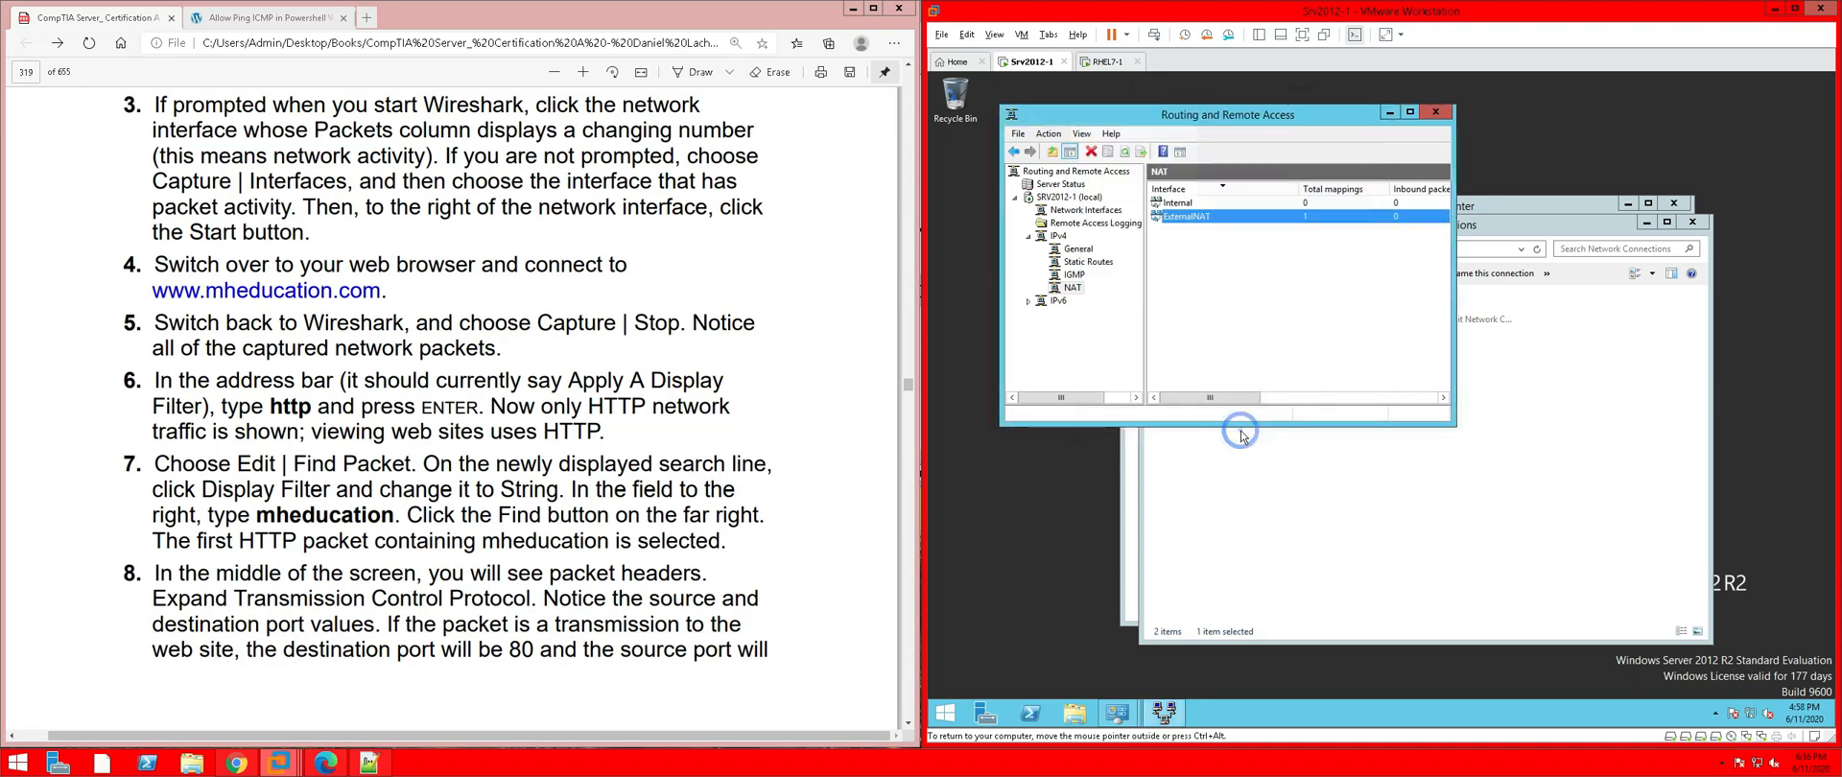
Open the Internal NAT interface's properties and close them without changes
{"action": "left_click", "coordinate": [1174, 203]}
{"action": "right_click", "coordinate": [1174, 205]}
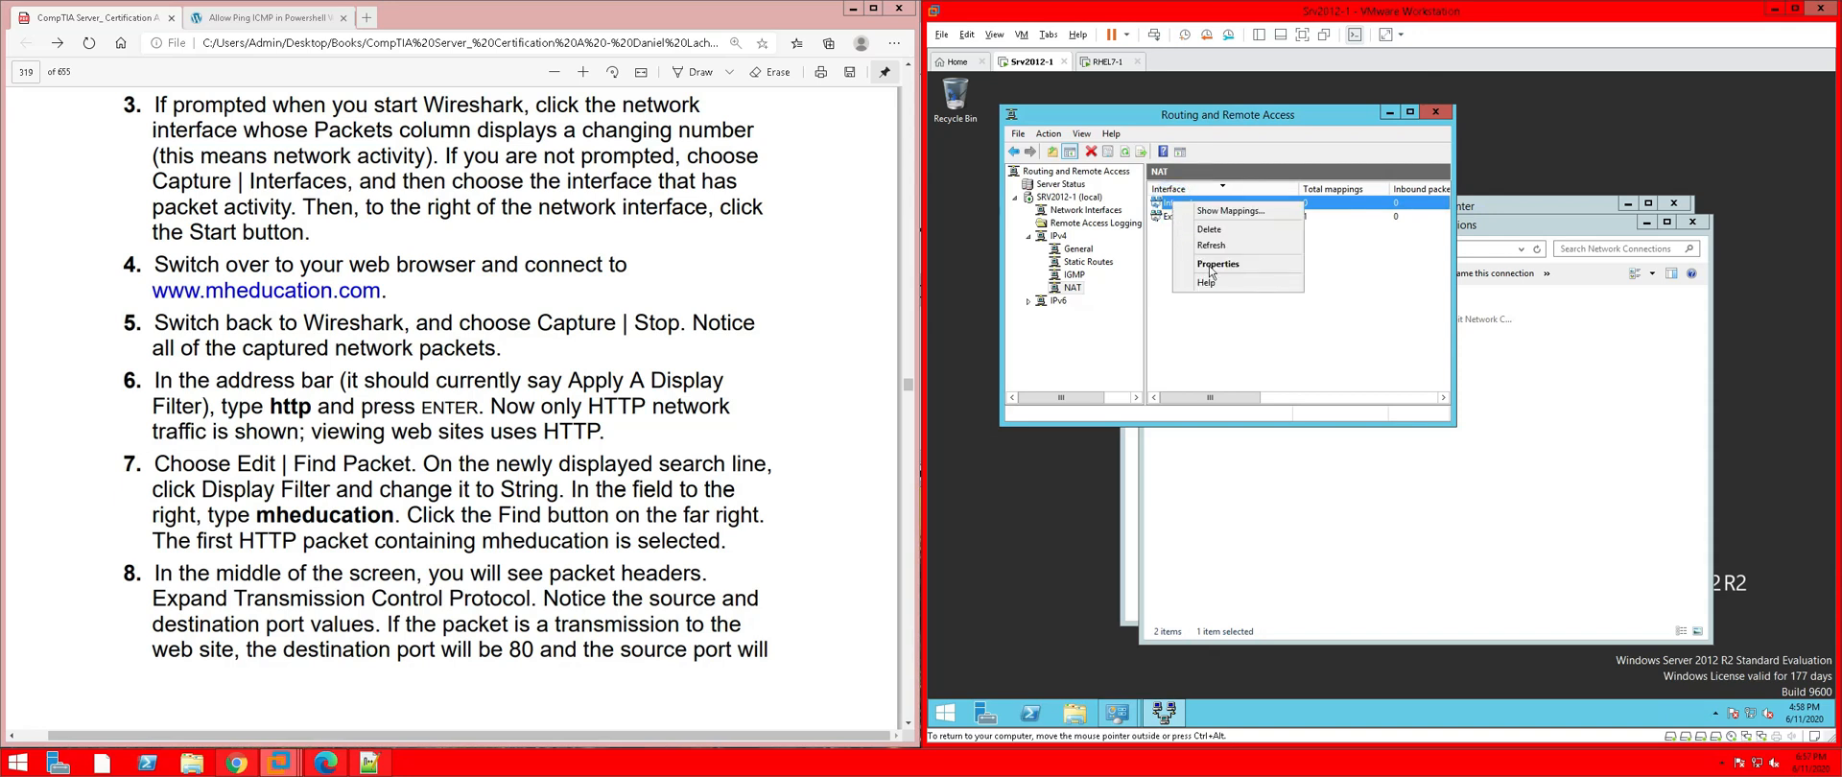
{"action": "left_click", "coordinate": [1211, 269]}
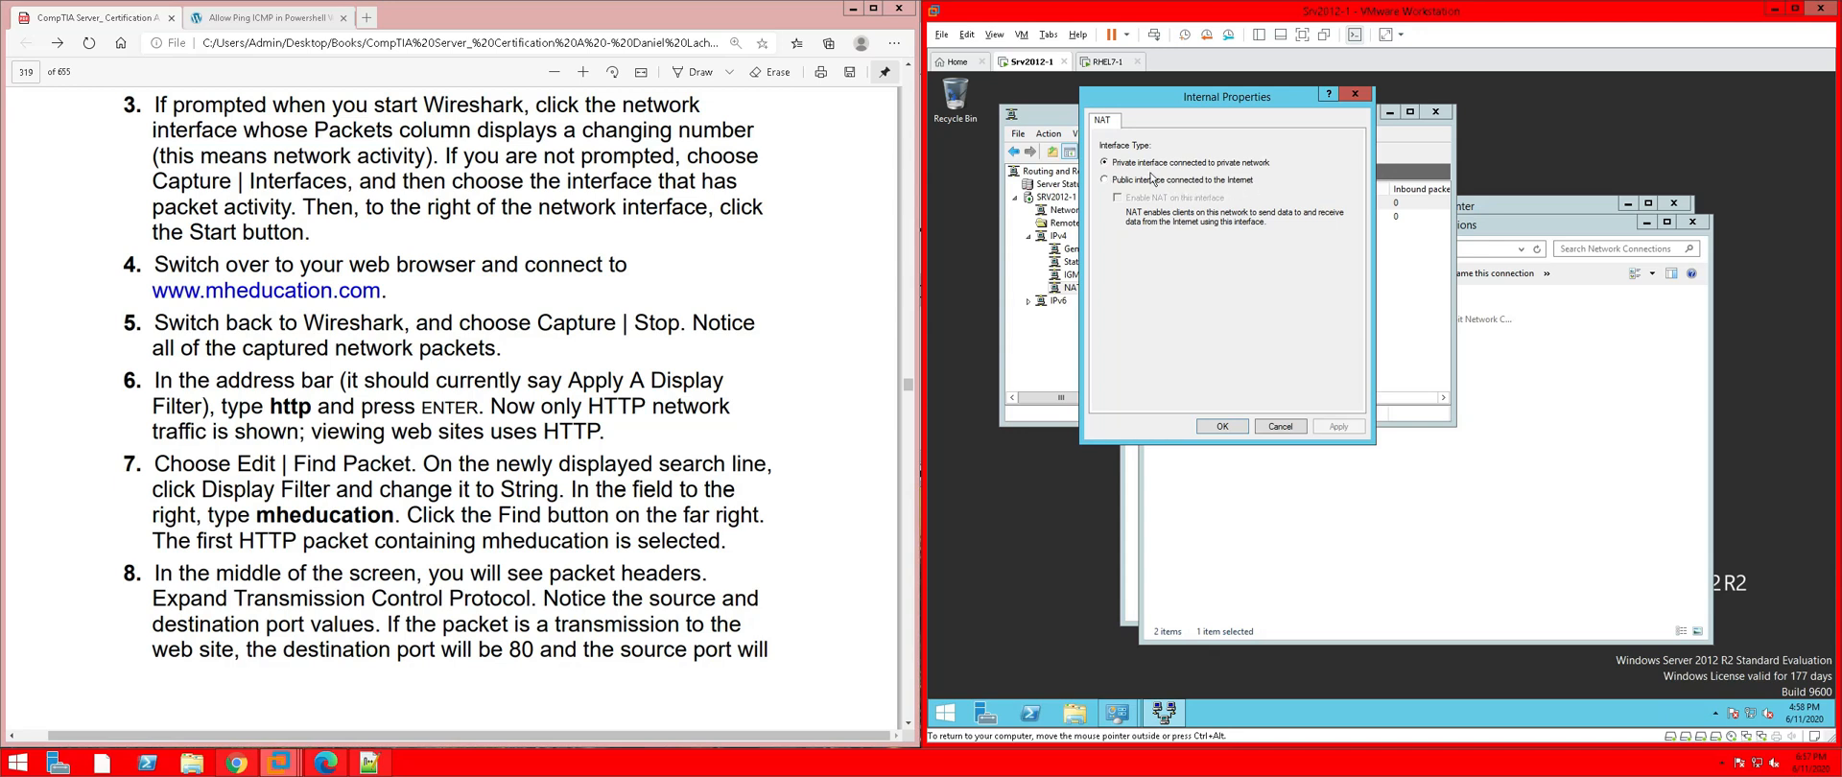
{"action": "left_click", "coordinate": [1236, 426]}
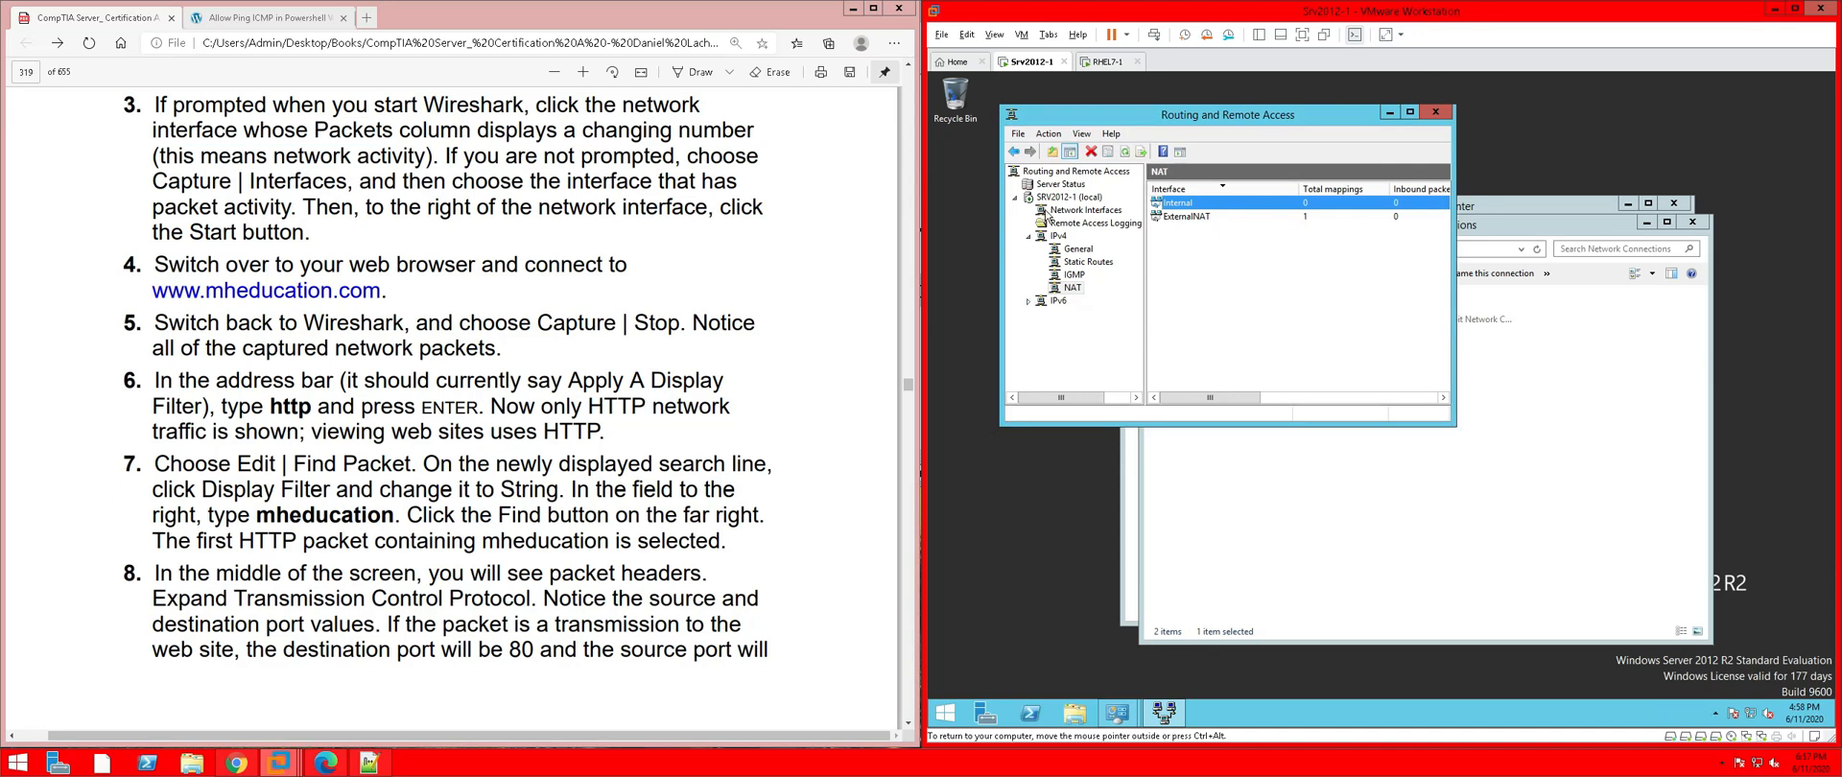
Close Routing and Remote Access, Network Connections and Network and Sharing Center
{"action": "left_click", "coordinate": [1435, 111]}
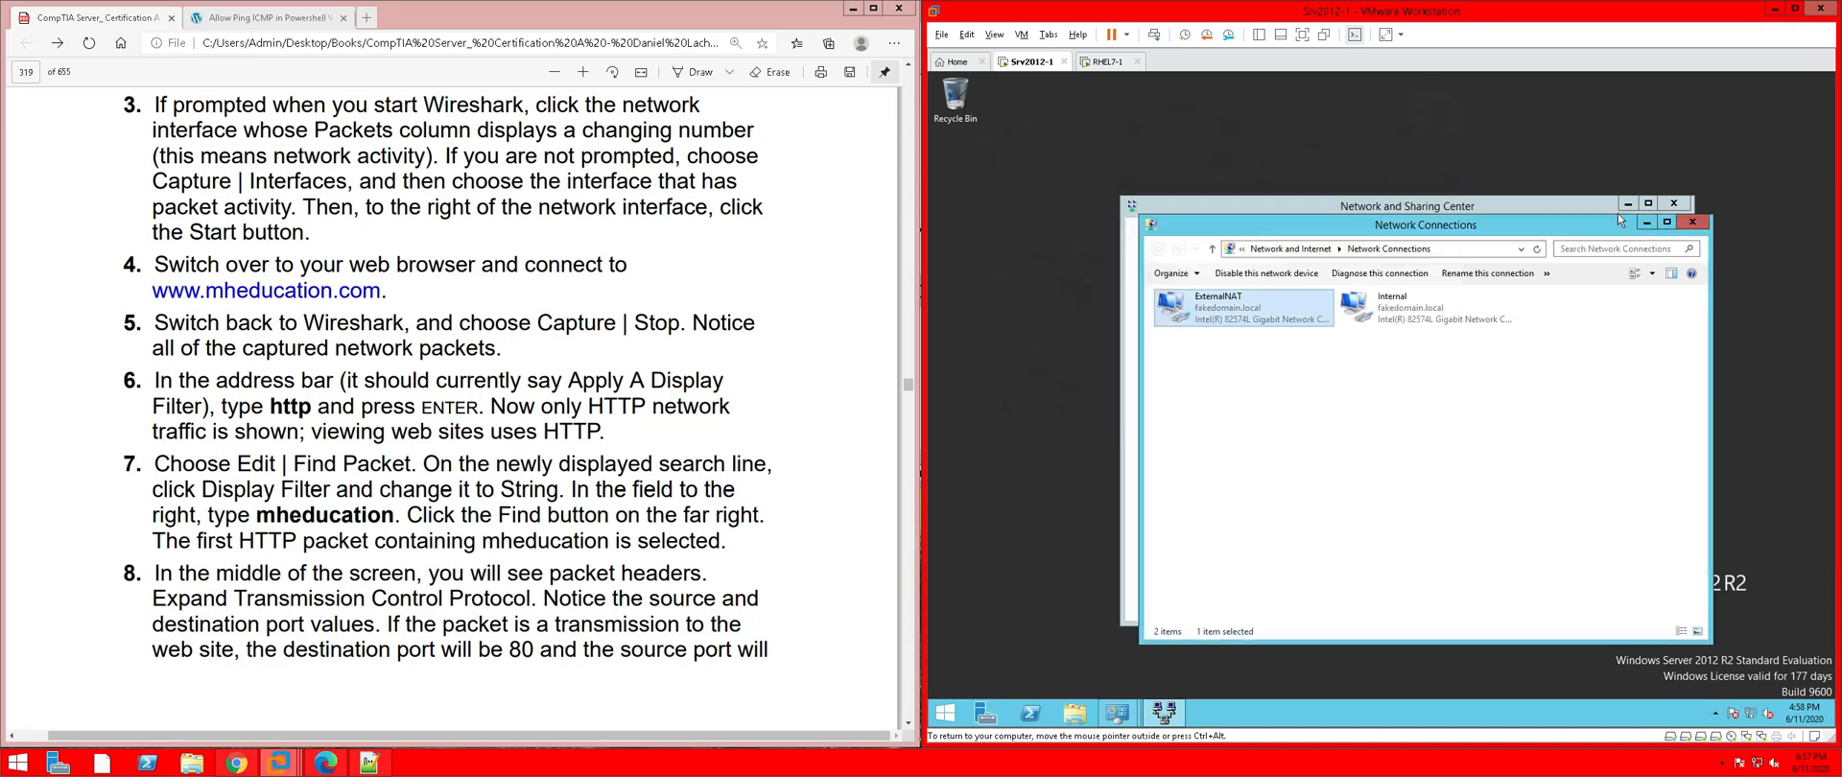
{"action": "left_click", "coordinate": [1693, 222]}
{"action": "left_click", "coordinate": [1673, 204]}
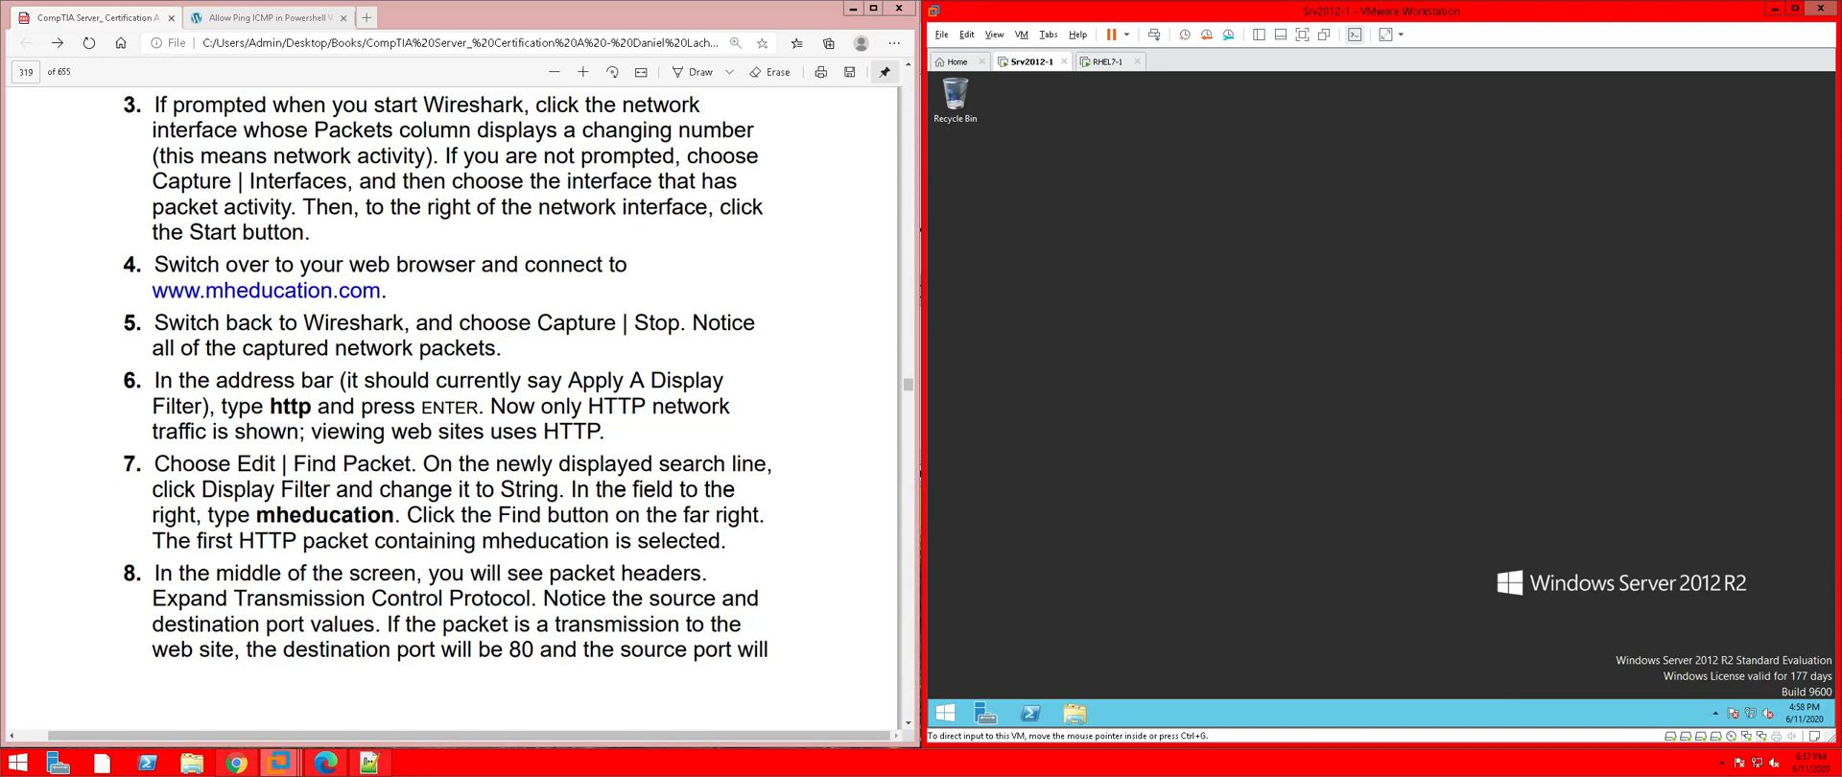
Scroll the study guide PDF back to page 319's Exercise 5-4 Wireshark HTTP capture steps
{"action": "left_click", "coordinate": [472, 334]}
{"action": "scroll", "coordinate": [472, 334], "scroll_direction": "down", "scroll_amount": 6}
{"action": "scroll", "coordinate": [472, 334], "scroll_direction": "down", "scroll_amount": 5}
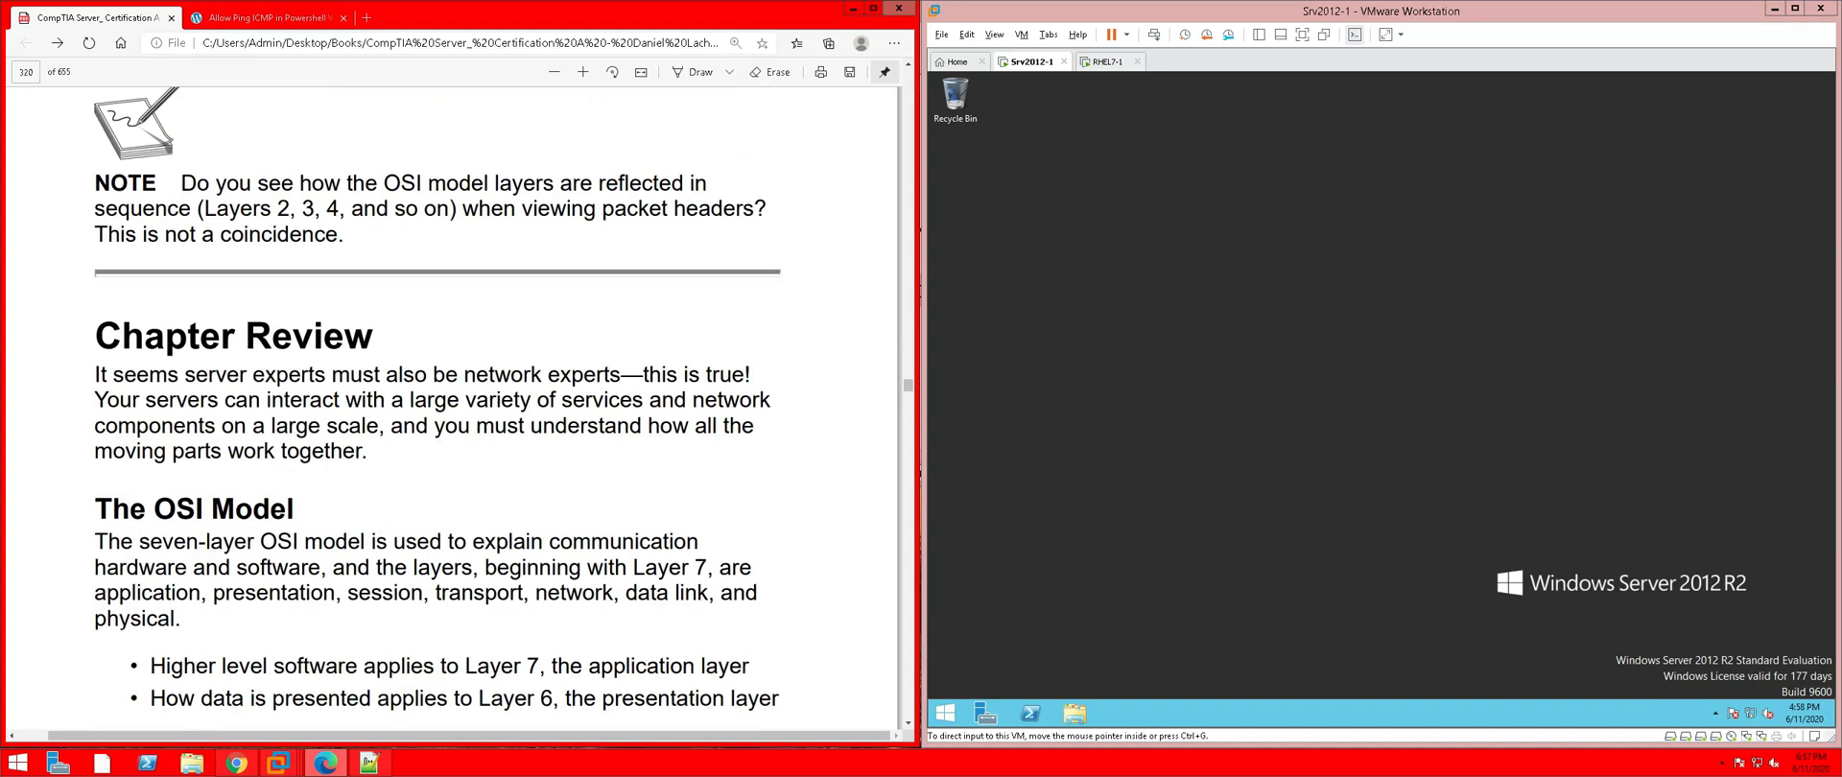
{"action": "scroll", "coordinate": [472, 334], "scroll_direction": "down", "scroll_amount": 4}
{"action": "scroll", "coordinate": [472, 334], "scroll_direction": "up", "scroll_amount": 6}
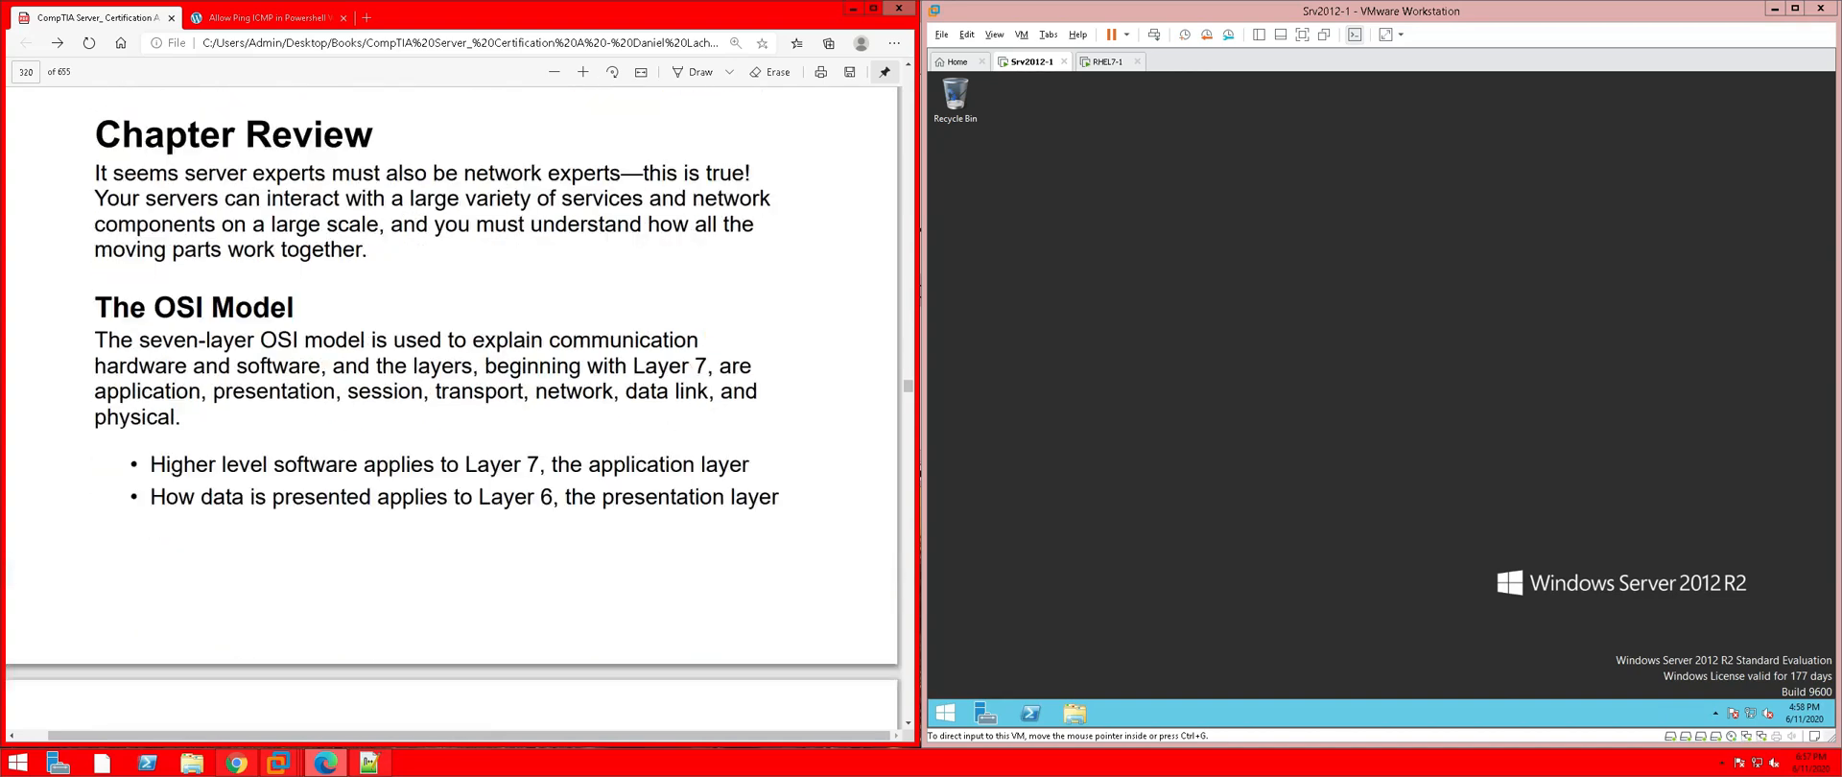
{"action": "scroll", "coordinate": [472, 334], "scroll_direction": "up", "scroll_amount": 6}
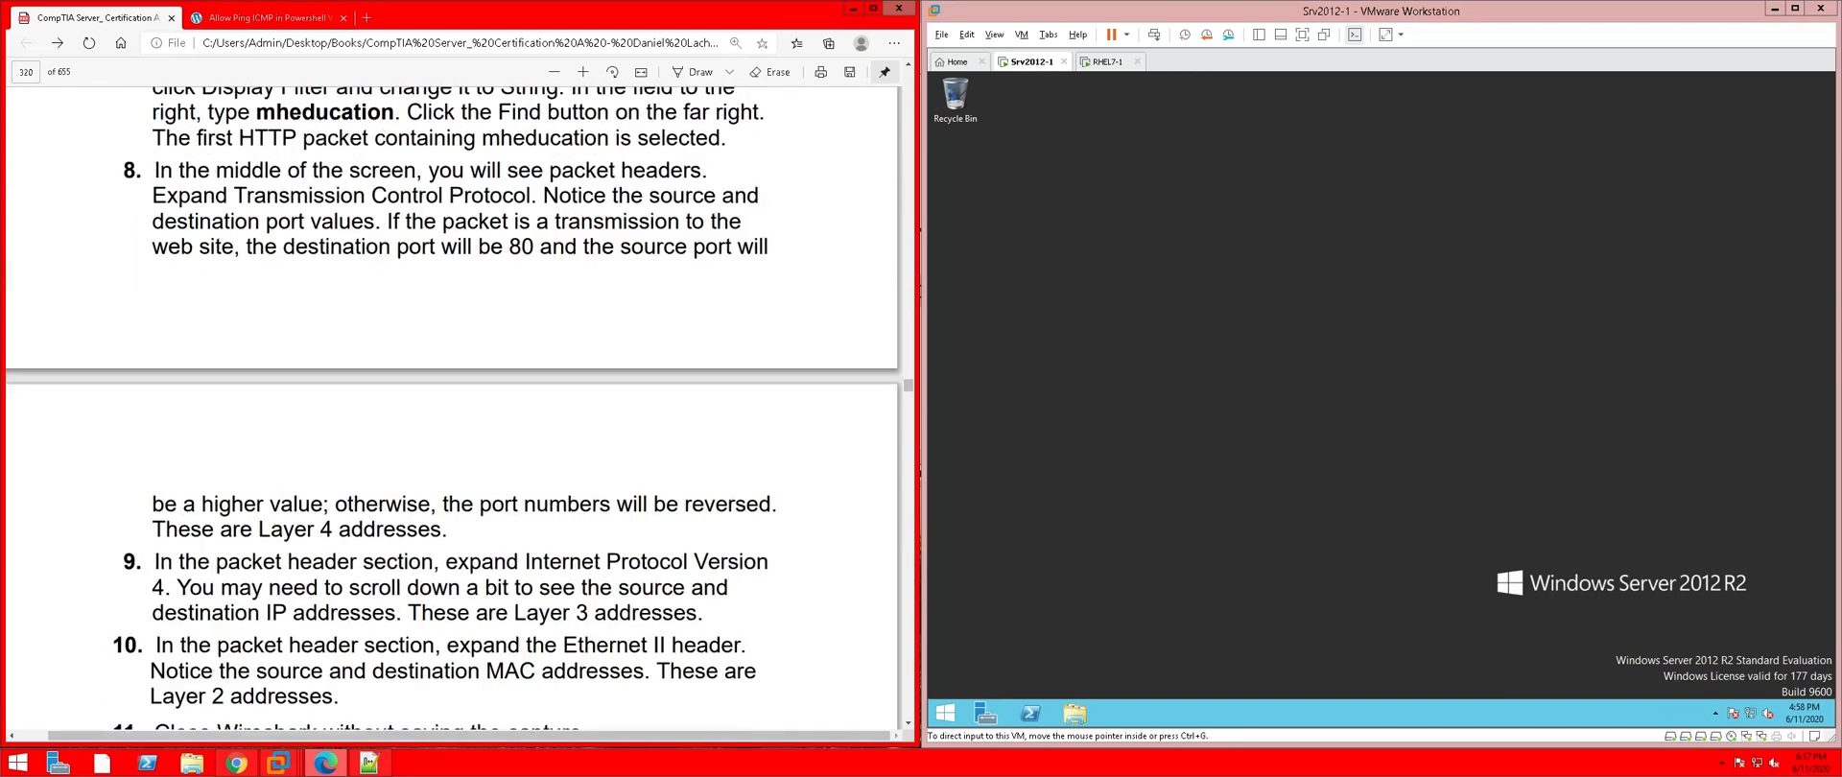
{"action": "scroll", "coordinate": [473, 651], "scroll_direction": "up", "scroll_amount": 6}
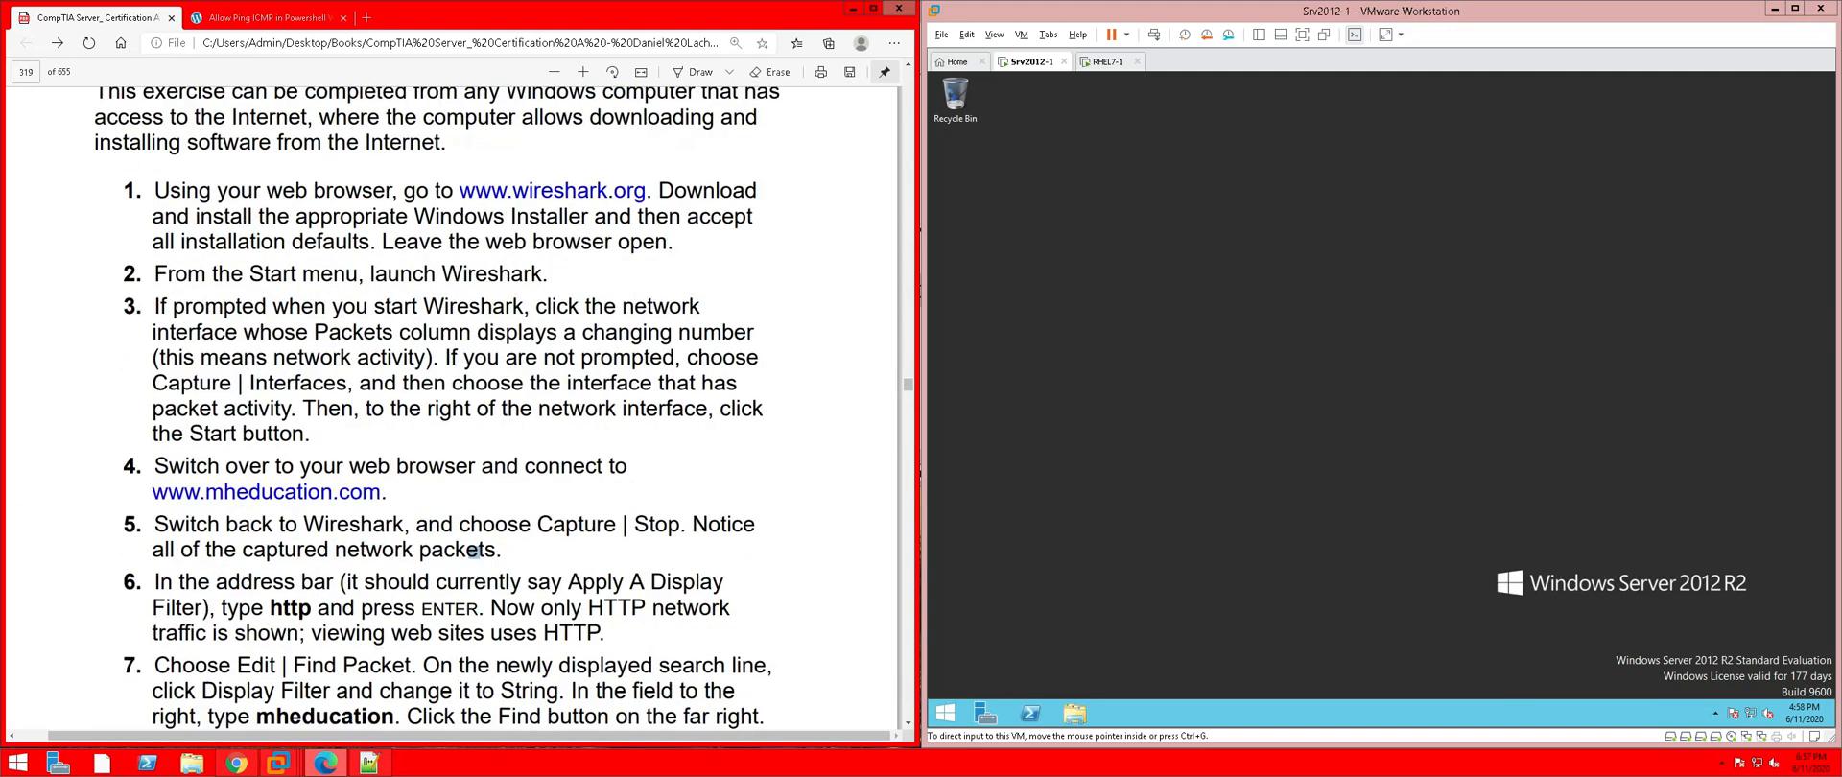
{"action": "scroll", "coordinate": [473, 650], "scroll_direction": "up", "scroll_amount": 2}
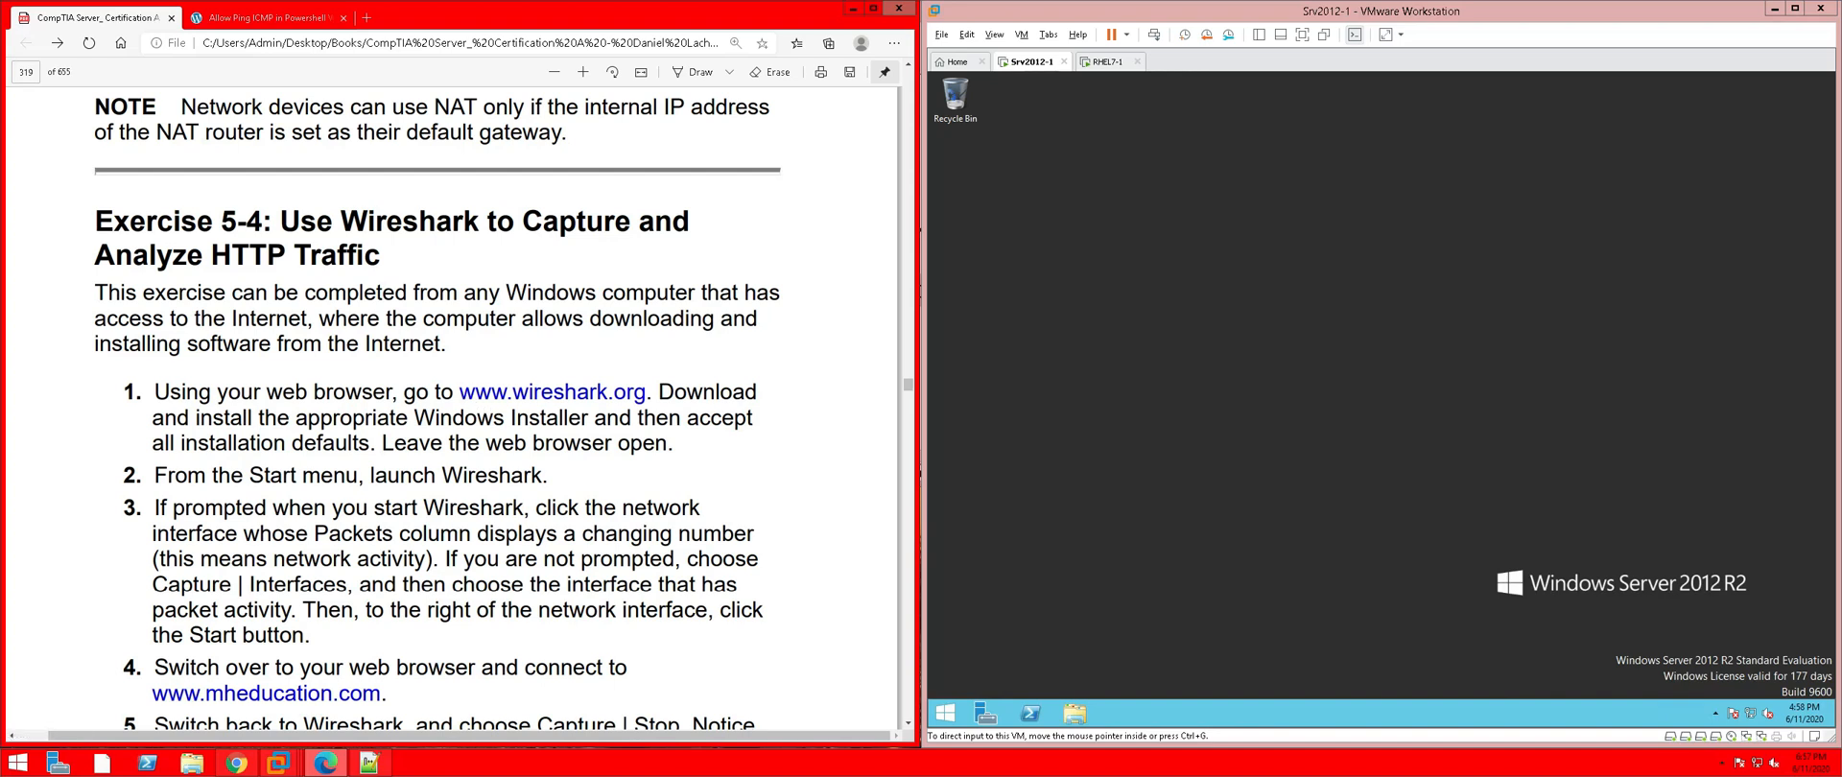
{"action": "left_click", "coordinate": [1196, 368]}
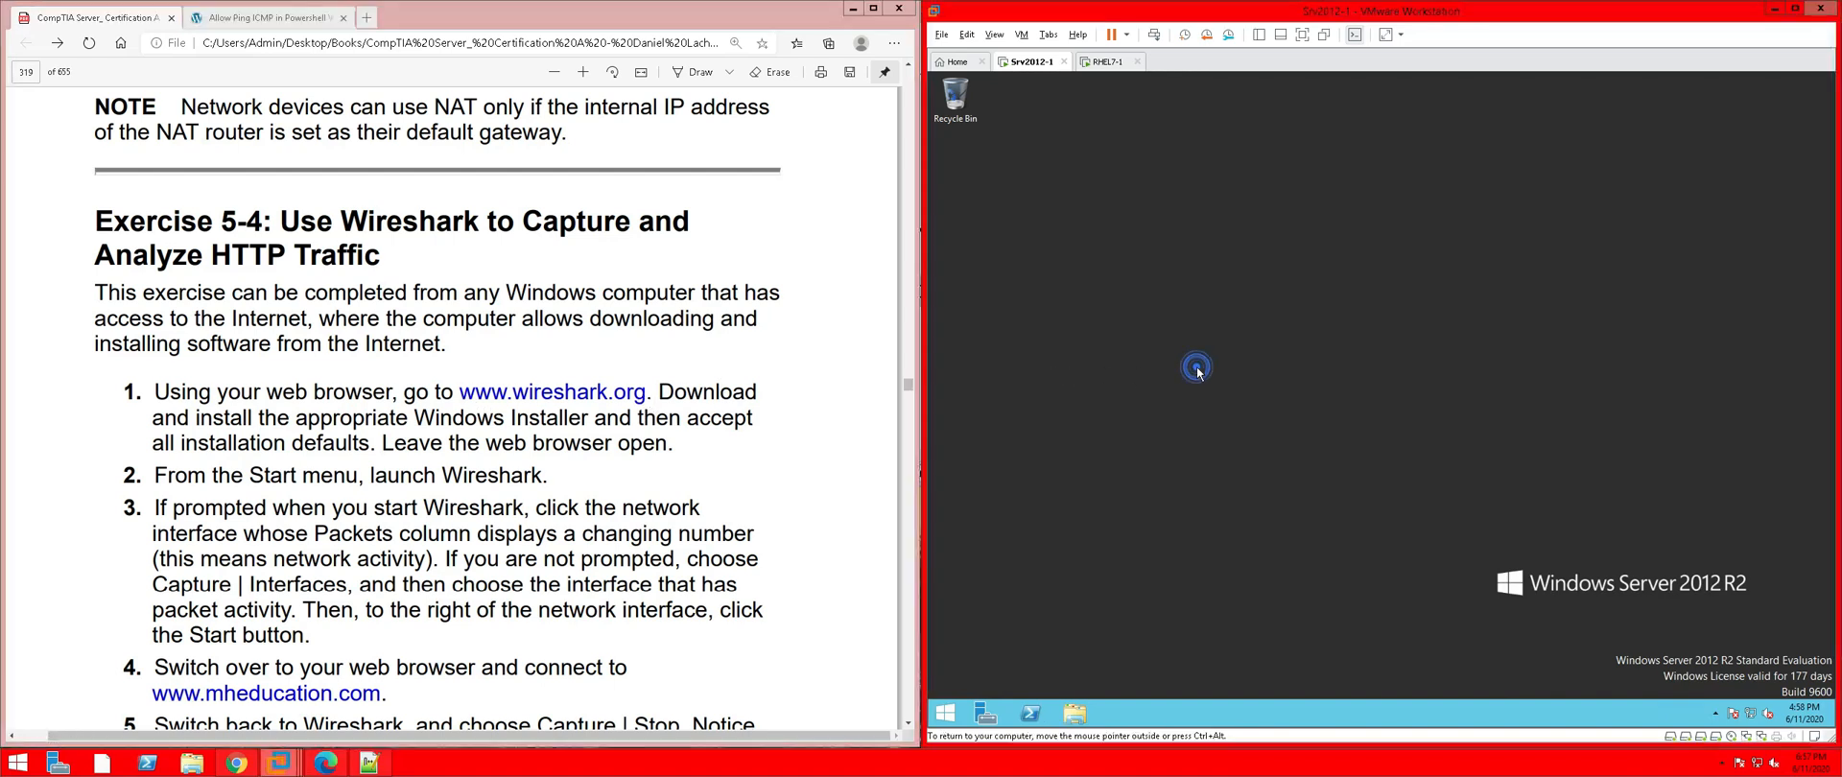
{"action": "left_click", "coordinate": [945, 713]}
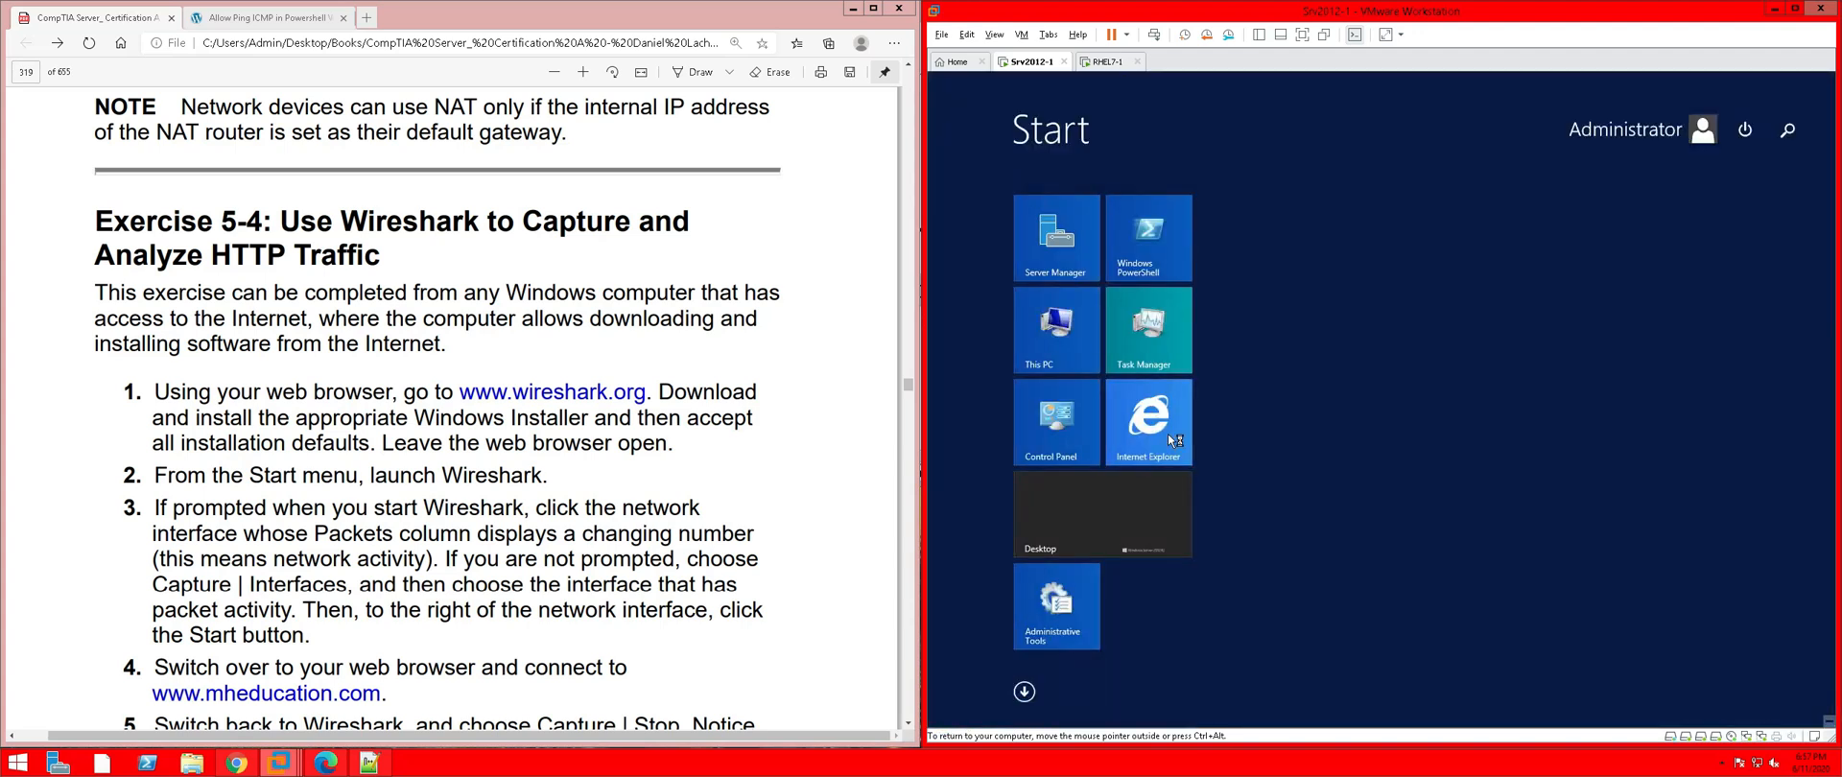
{"action": "left_click", "coordinate": [1167, 434]}
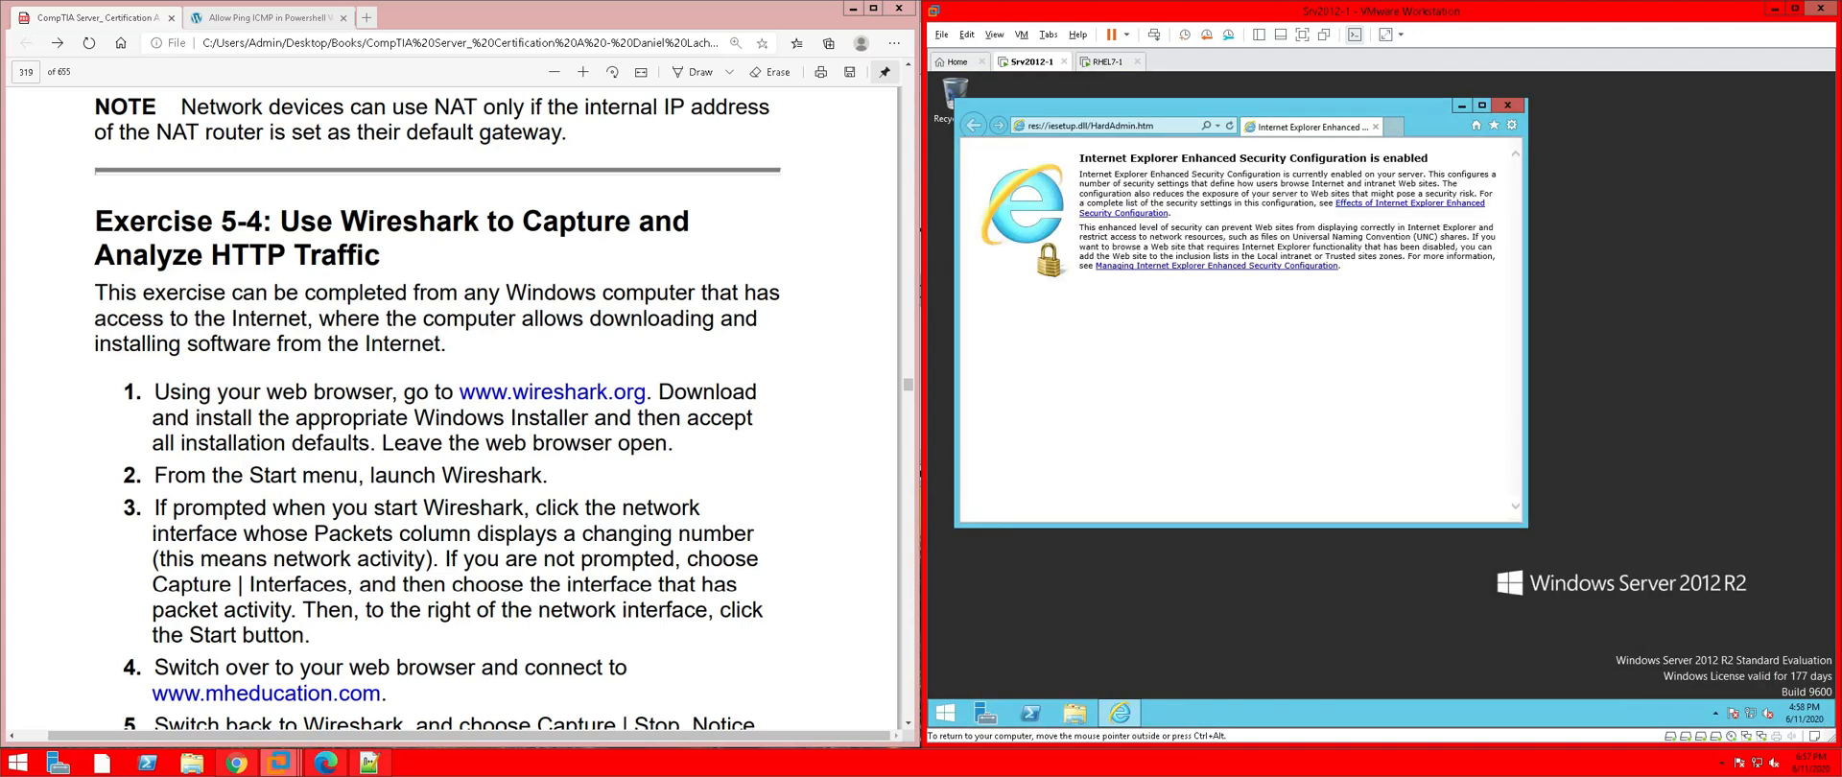
{"action": "left_click", "coordinate": [1142, 125]}
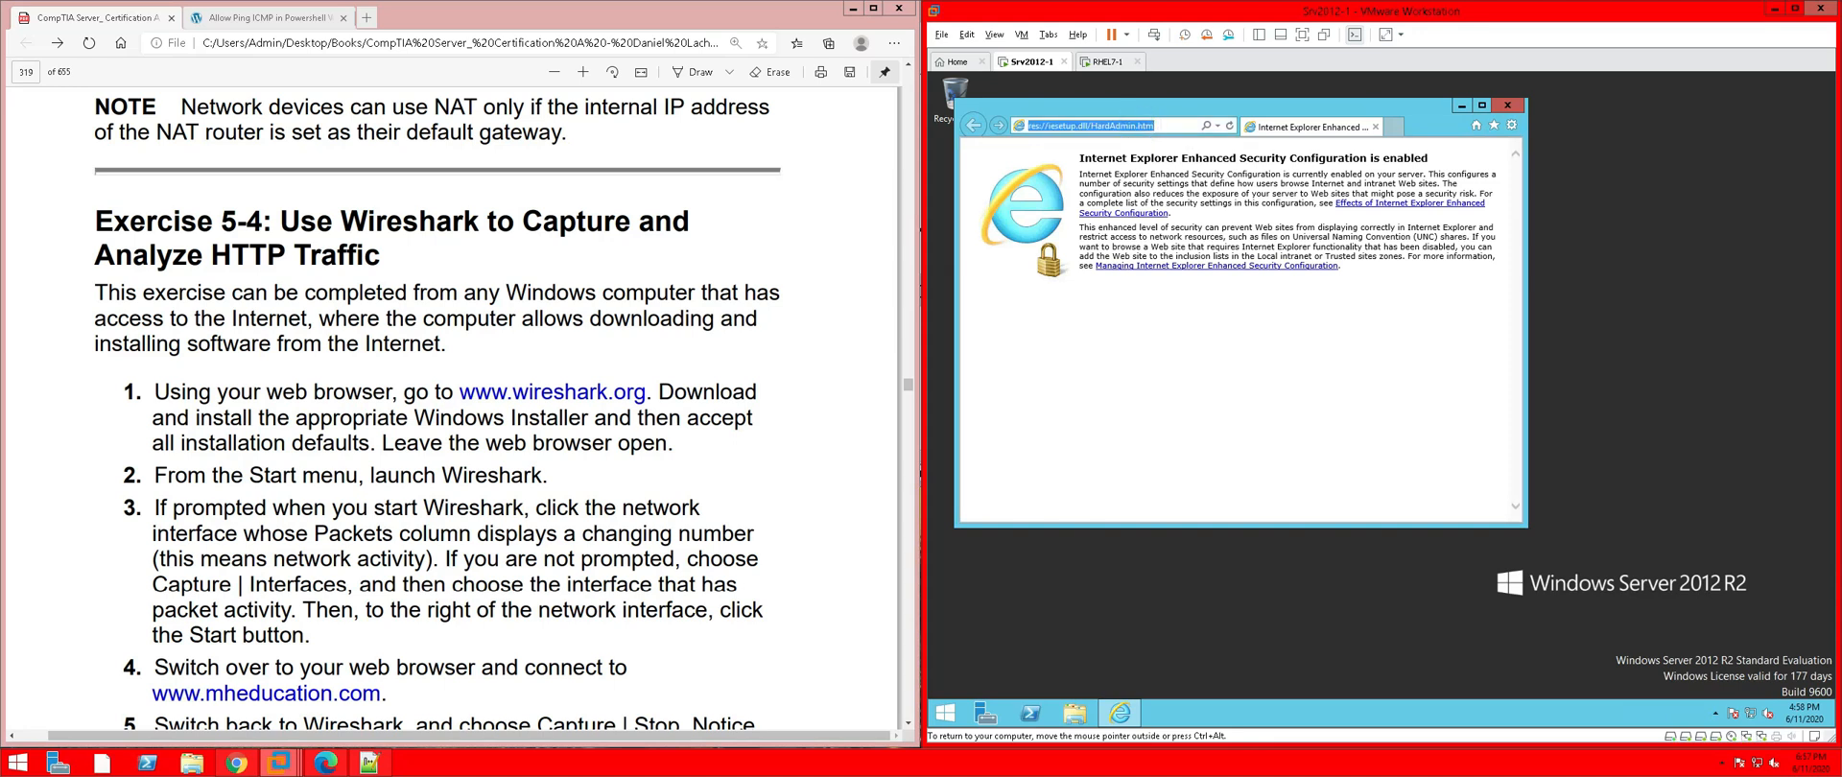
{"action": "type", "text": "www"}
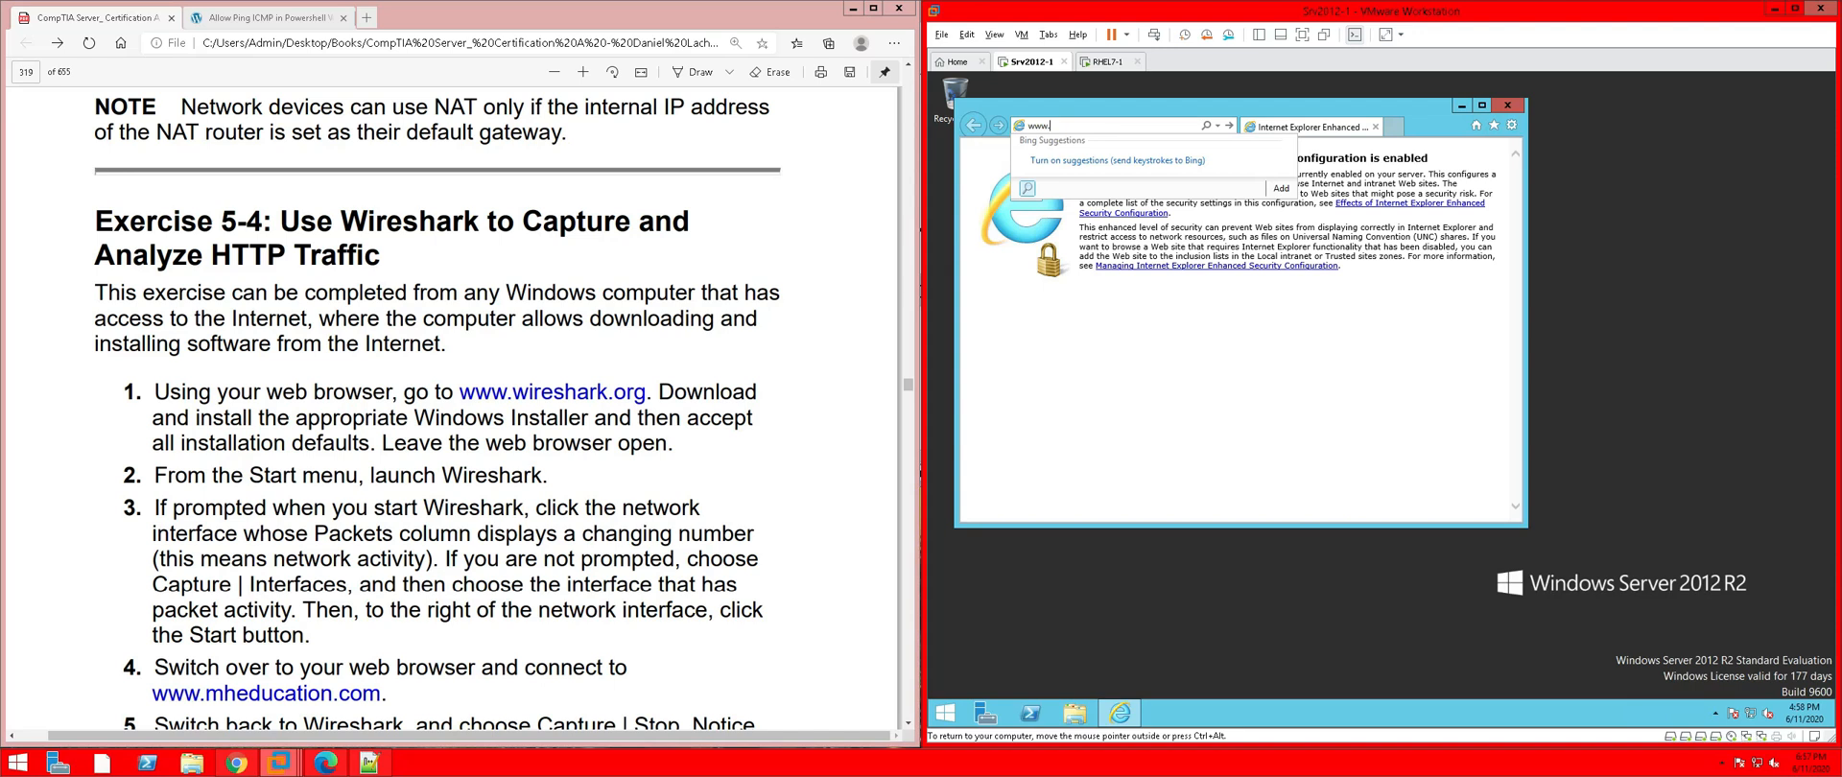
{"action": "type", "text": ".wireshark.org"}
{"action": "key", "text": "Return"}
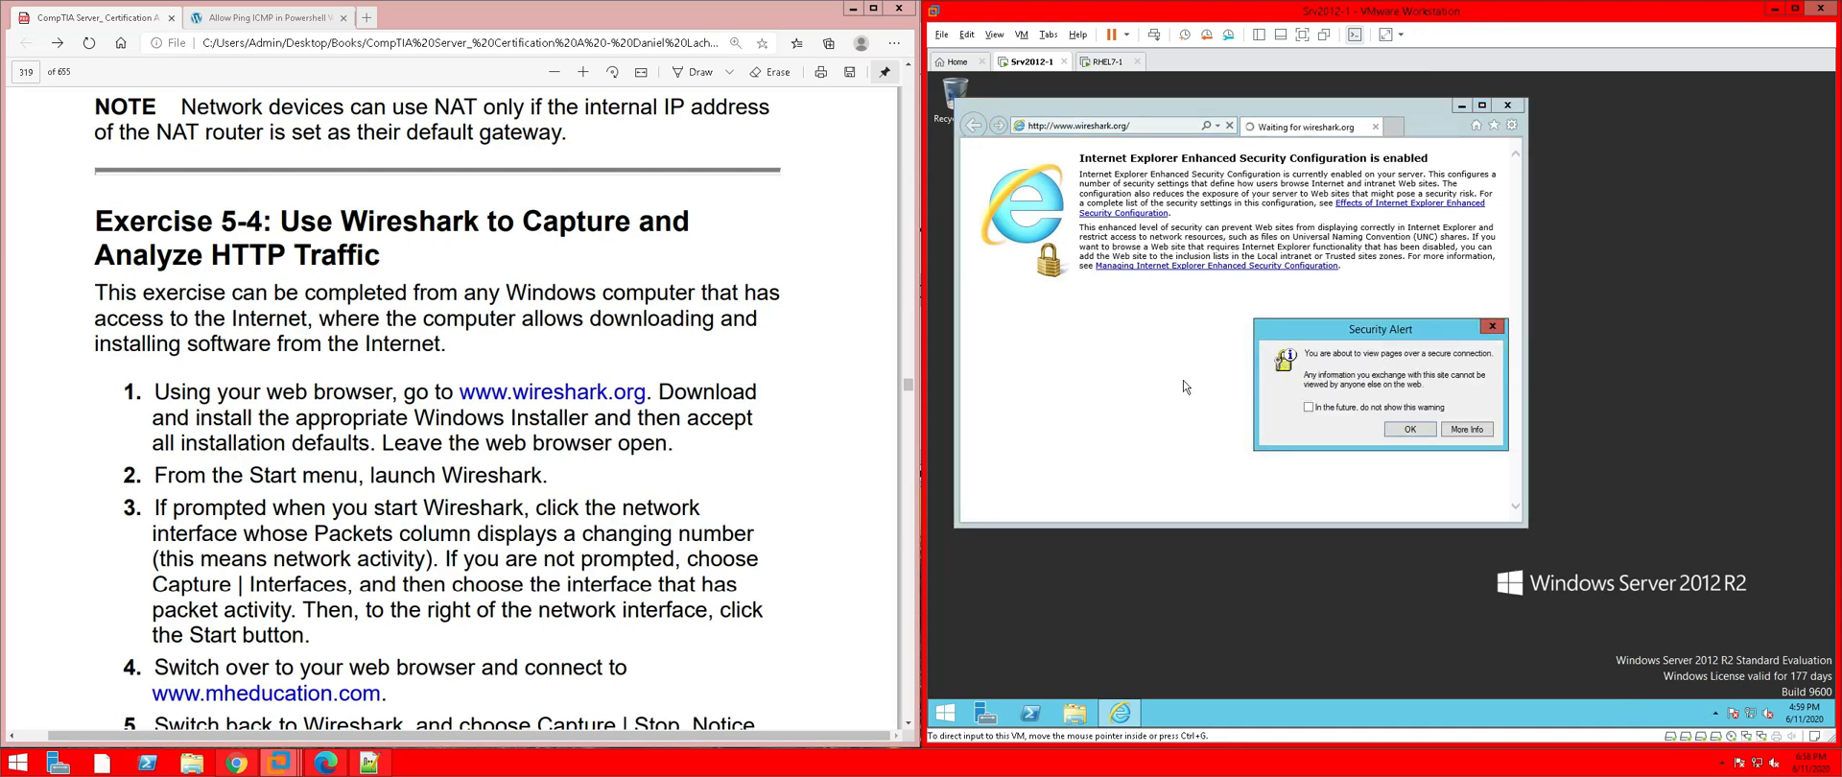
{"action": "left_click", "coordinate": [1410, 430]}
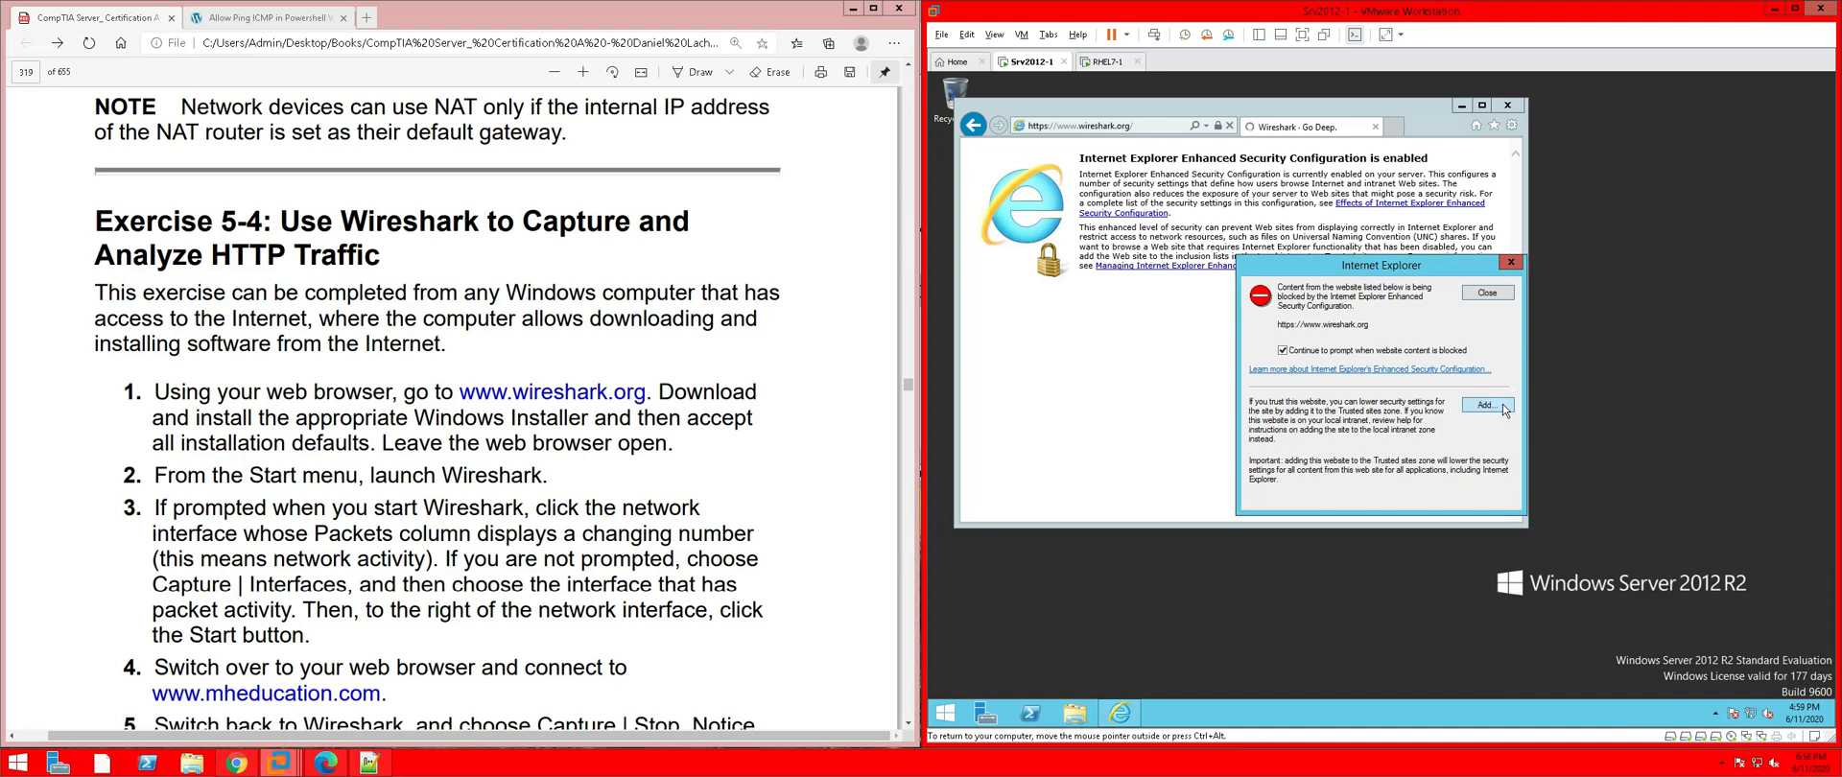
Add the first blocked sites, including about:blank and YouTube, to Trusted sites
{"action": "left_click", "coordinate": [1502, 405]}
{"action": "left_click", "coordinate": [1487, 374]}
{"action": "left_click", "coordinate": [1493, 505]}
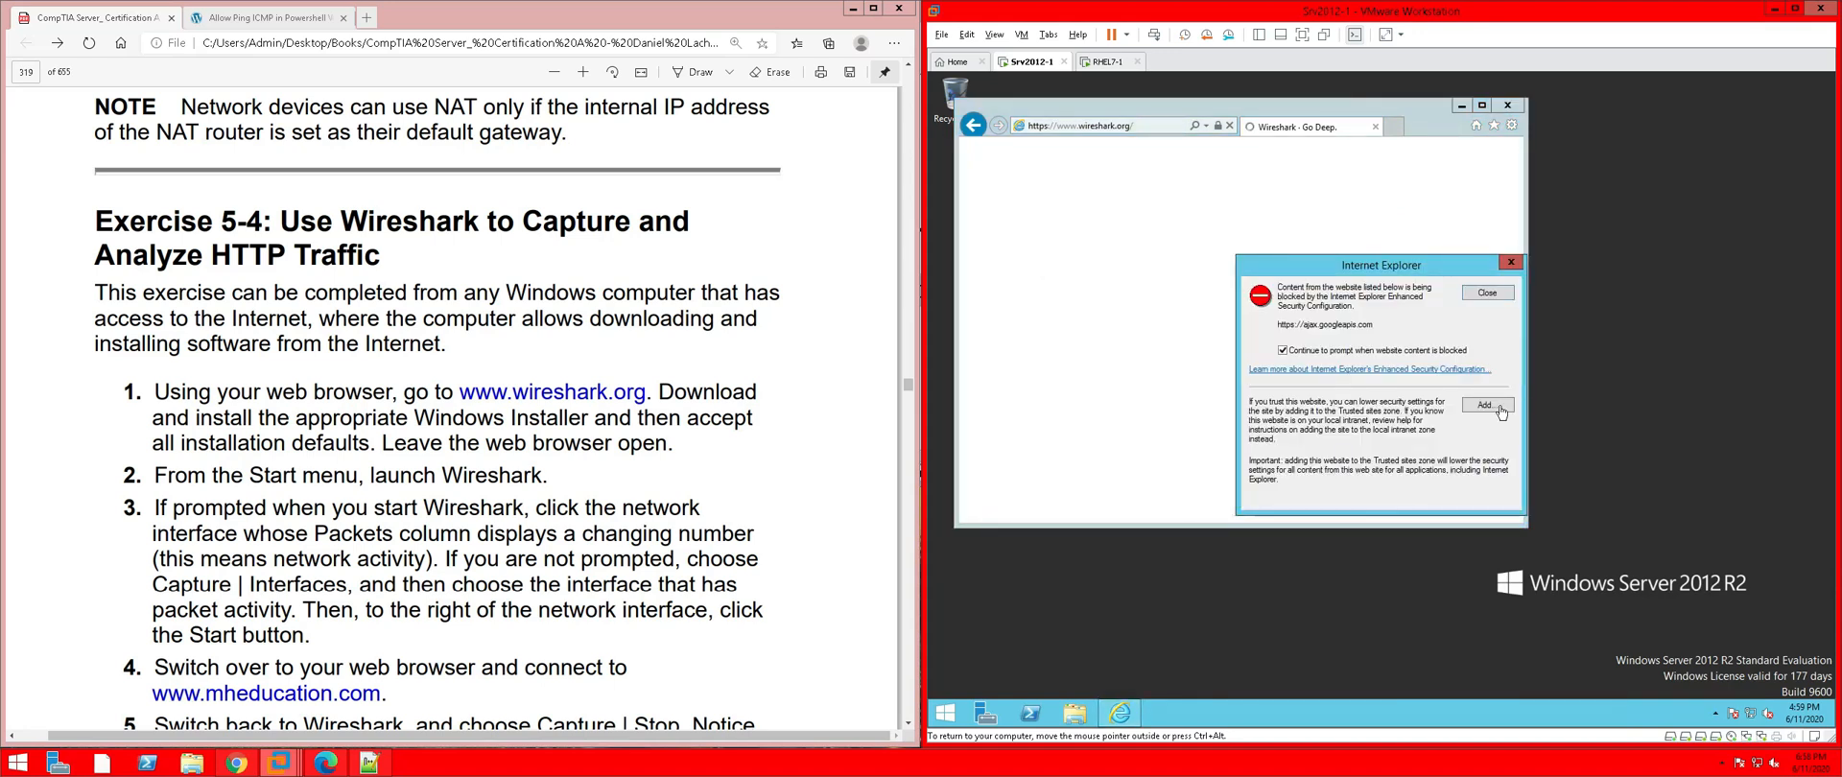
{"action": "left_click", "coordinate": [1500, 408]}
{"action": "left_click", "coordinate": [1485, 373]}
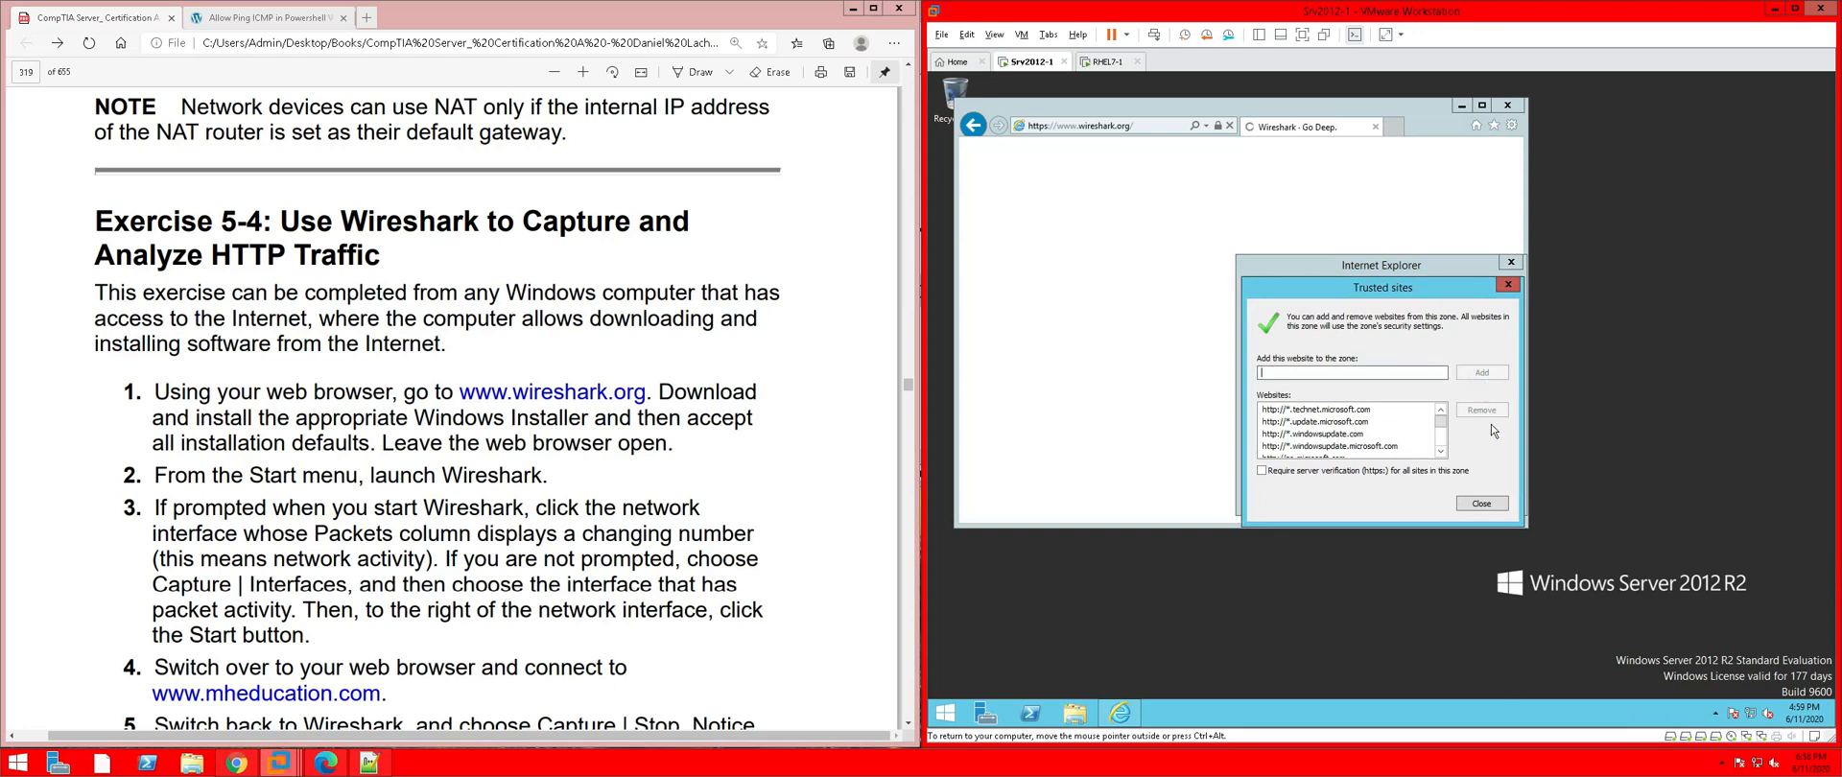
{"action": "left_click", "coordinate": [1483, 504]}
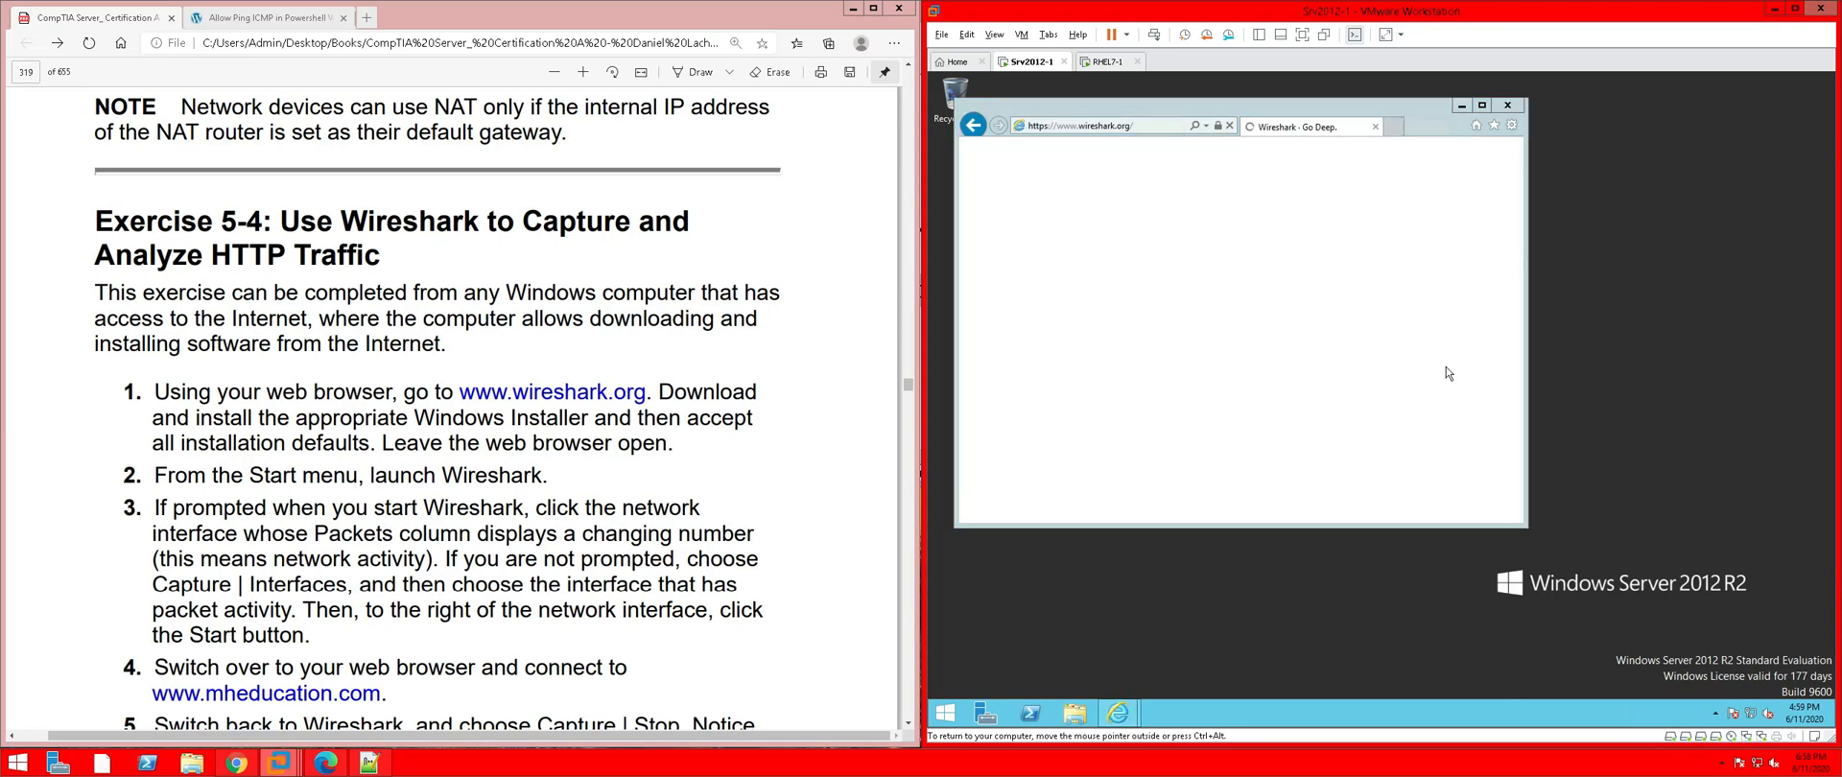
{"action": "left_click", "coordinate": [1483, 414]}
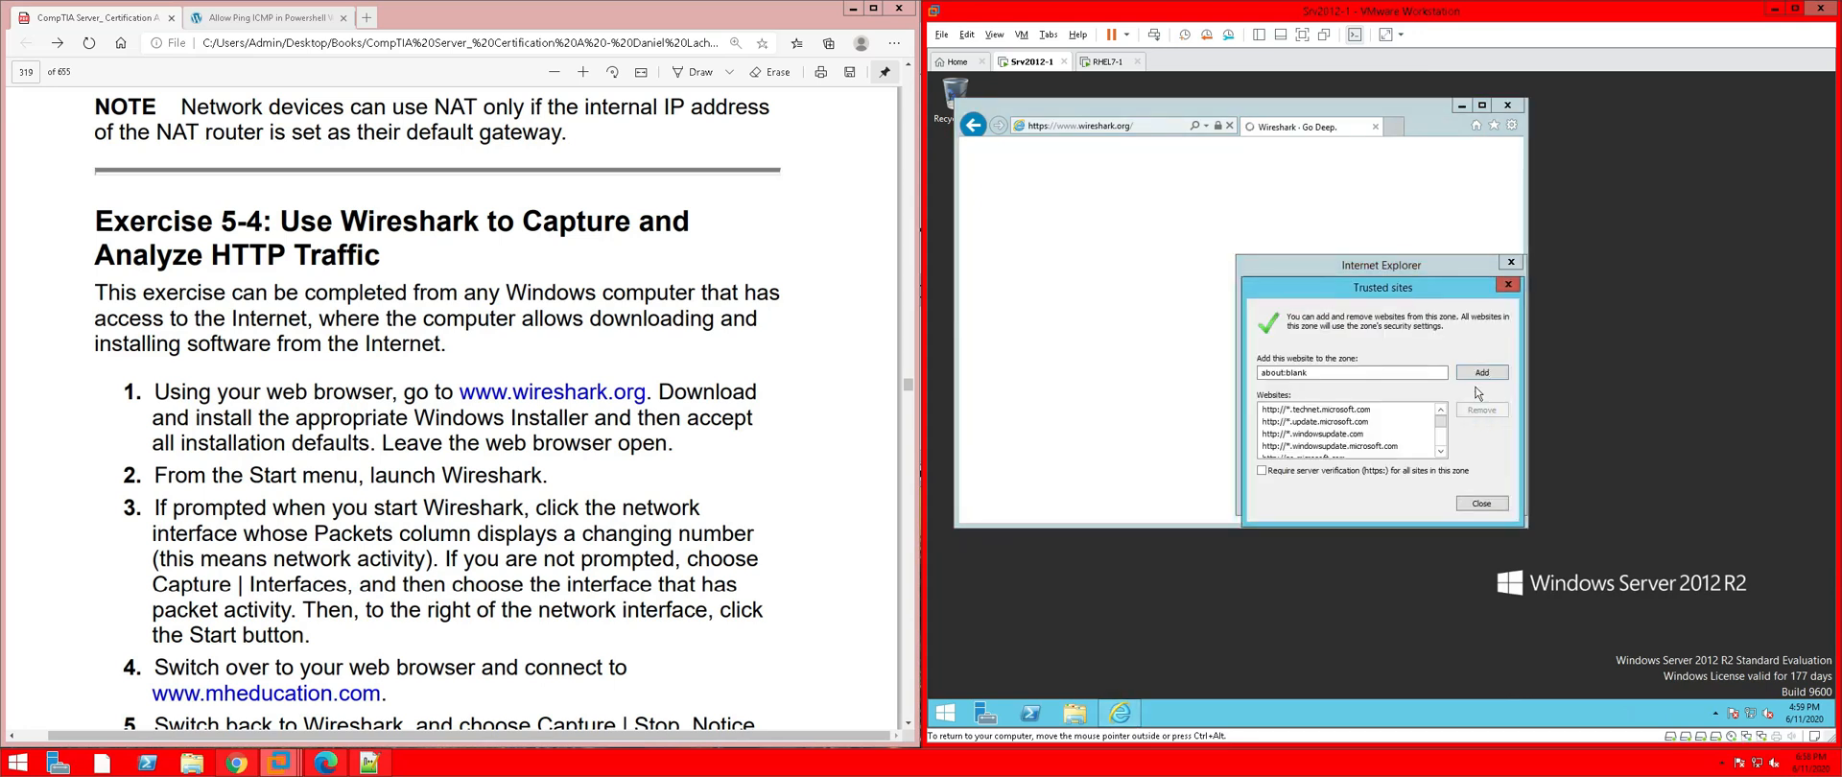
{"action": "left_click", "coordinate": [1492, 502]}
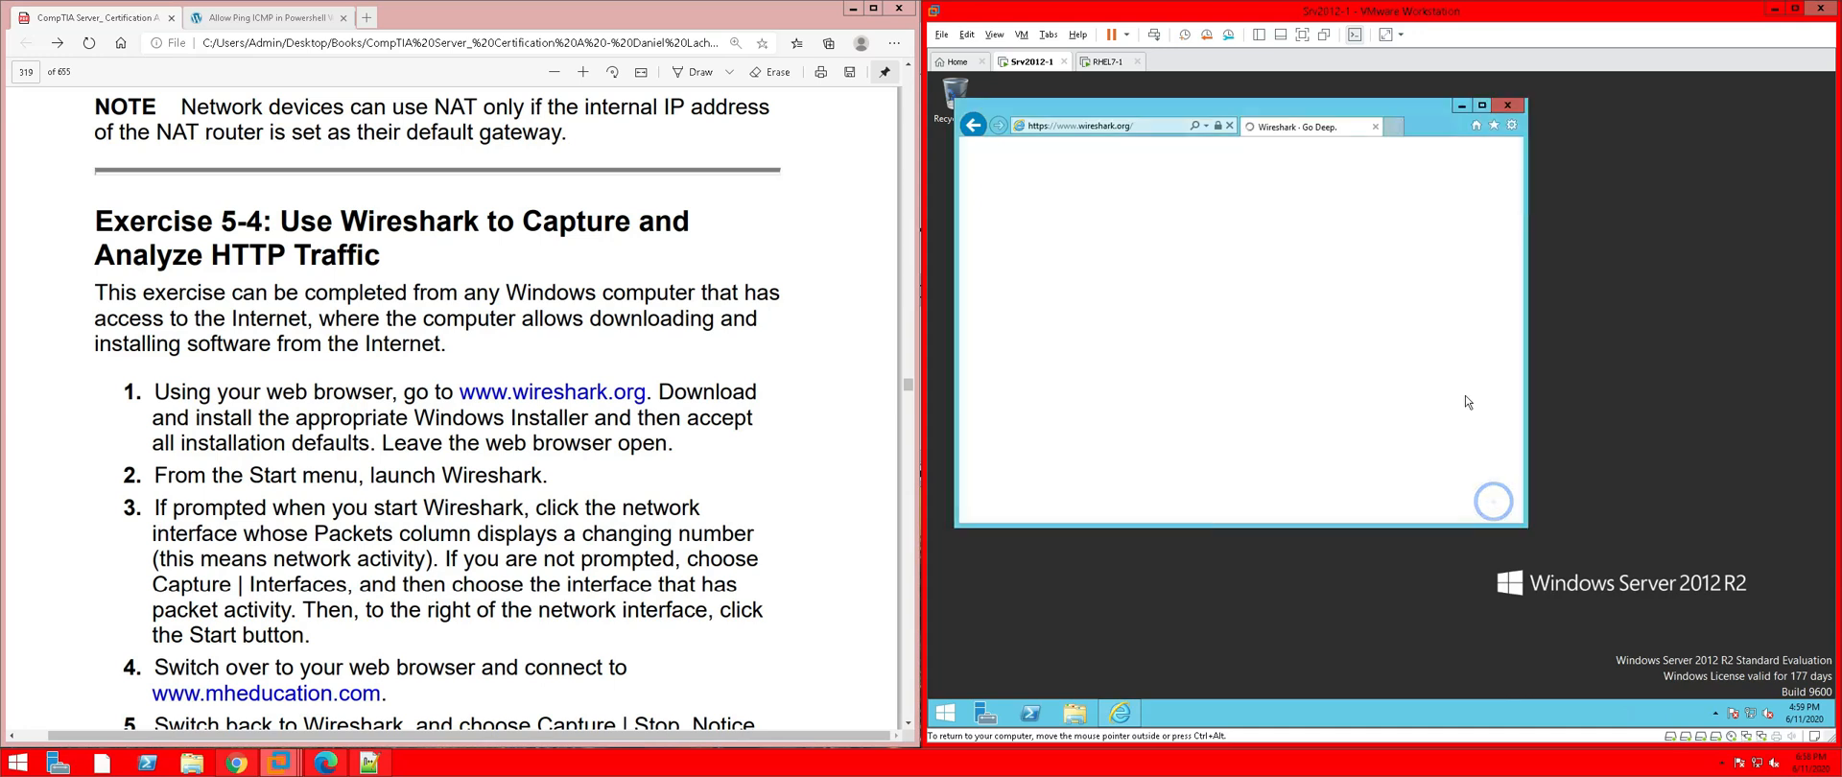
{"action": "left_click", "coordinate": [1486, 404]}
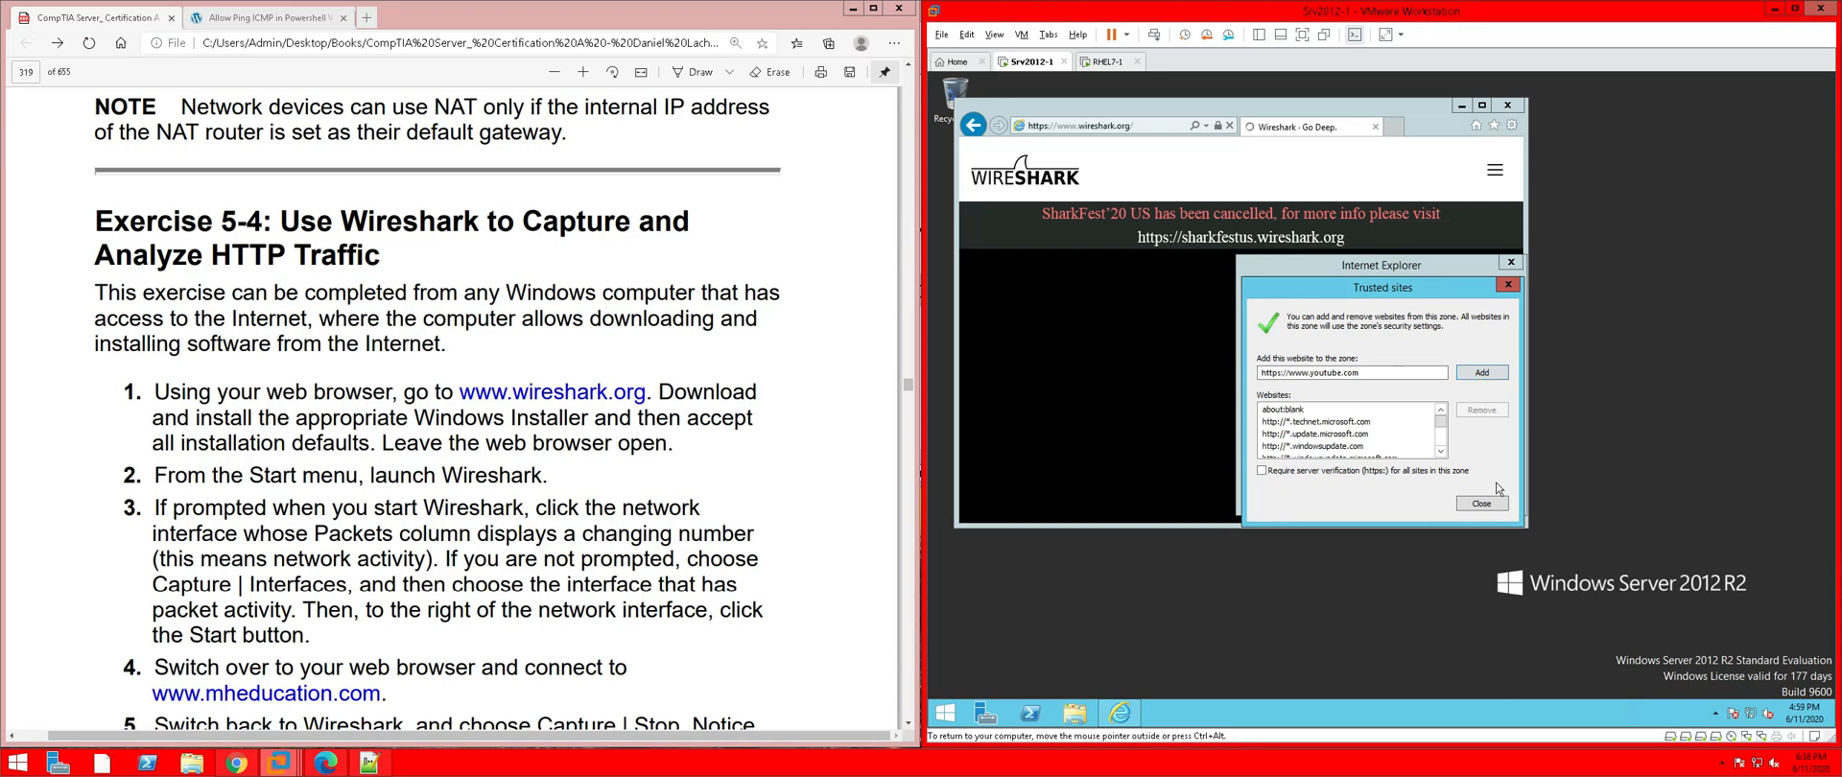
{"action": "left_click", "coordinate": [1479, 373]}
{"action": "left_click", "coordinate": [1482, 503]}
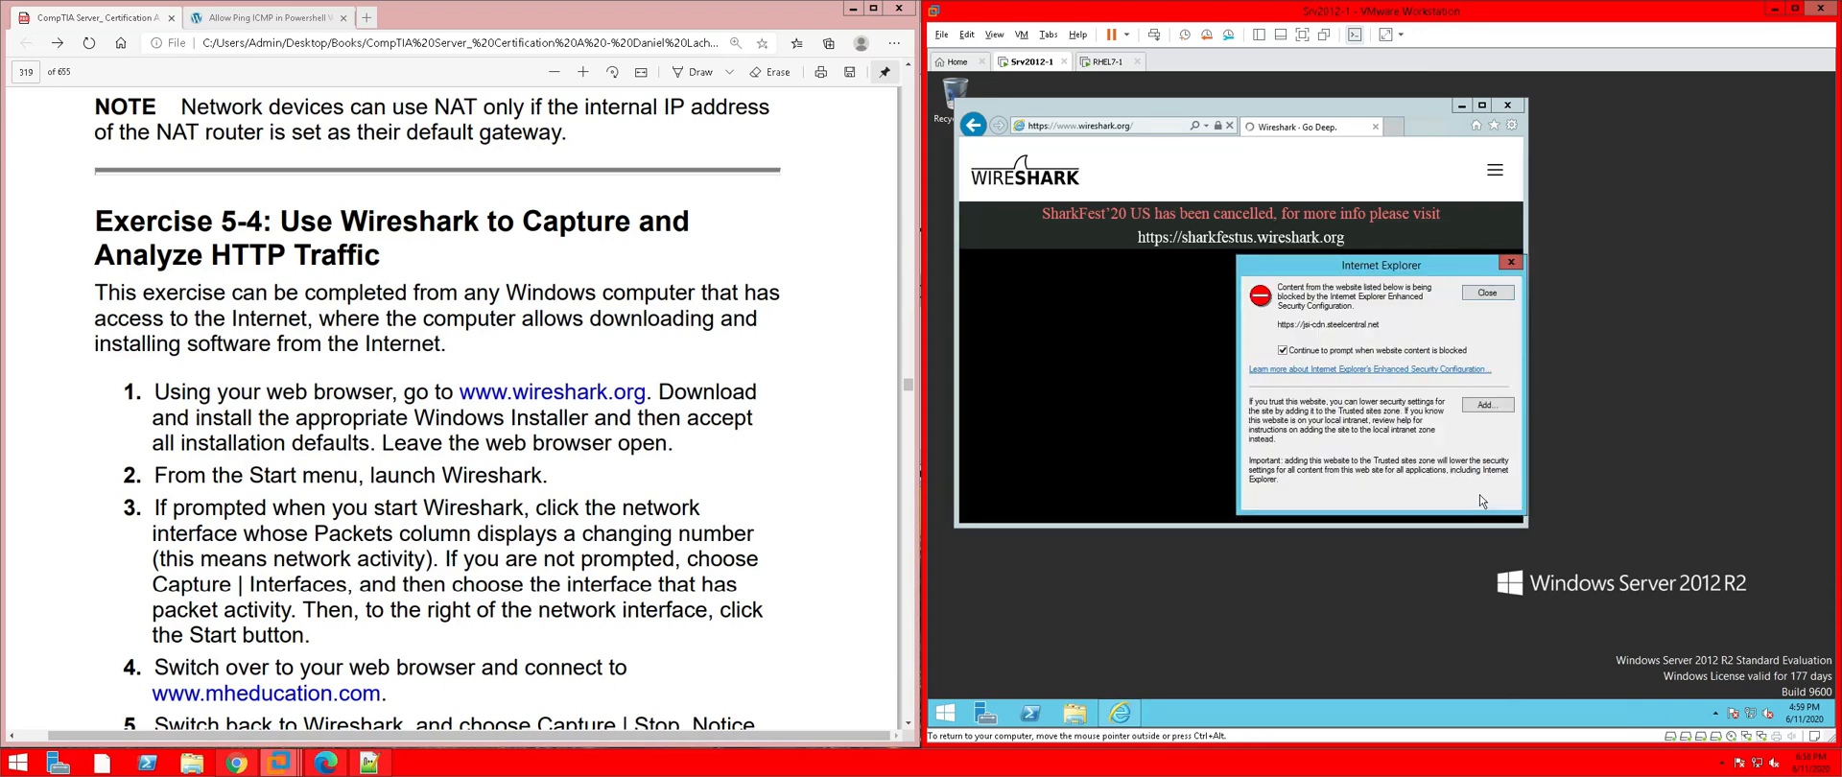
Trust steelcentral.net, static.doubleclick.net and ssl.google-analytics.com so wireshark.org loads fully
{"action": "left_click", "coordinate": [1504, 406]}
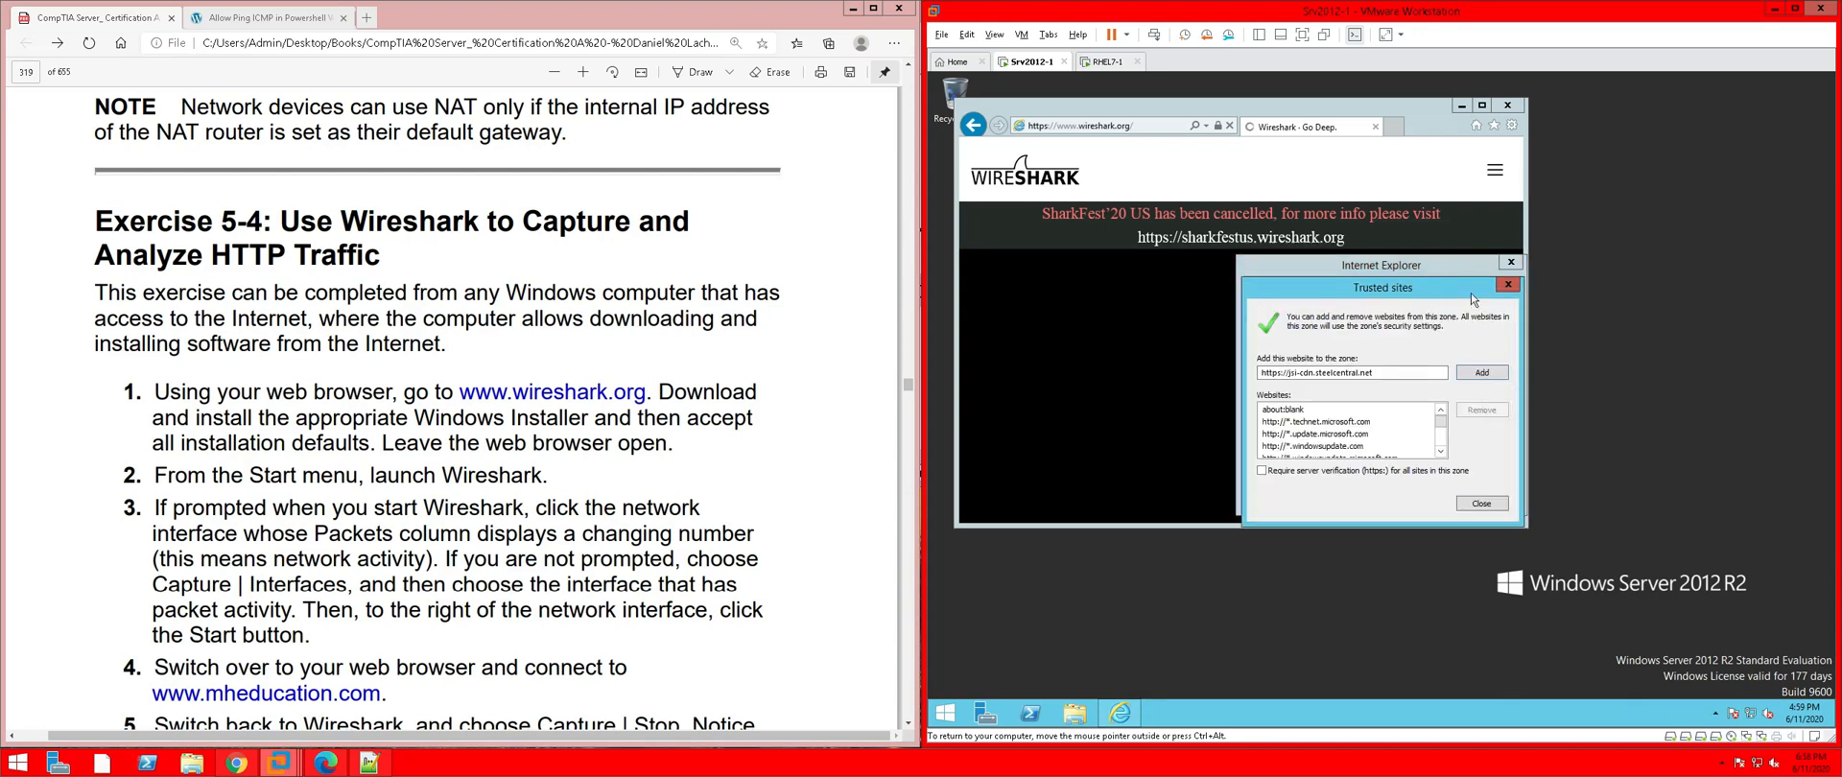
{"action": "left_click", "coordinate": [1479, 371]}
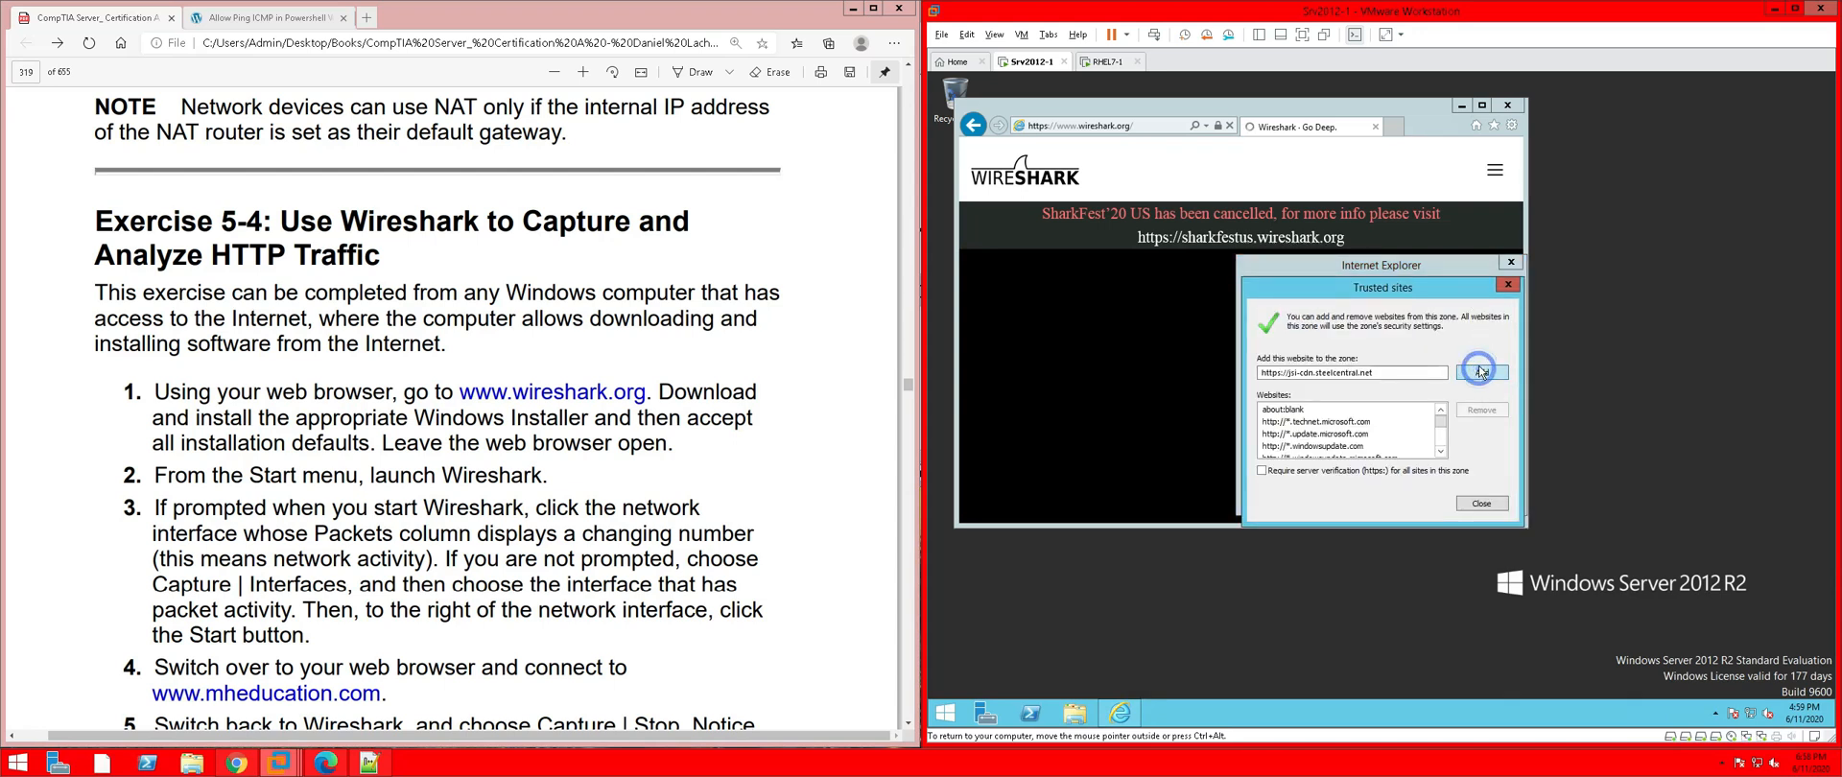
{"action": "left_click", "coordinate": [1482, 502]}
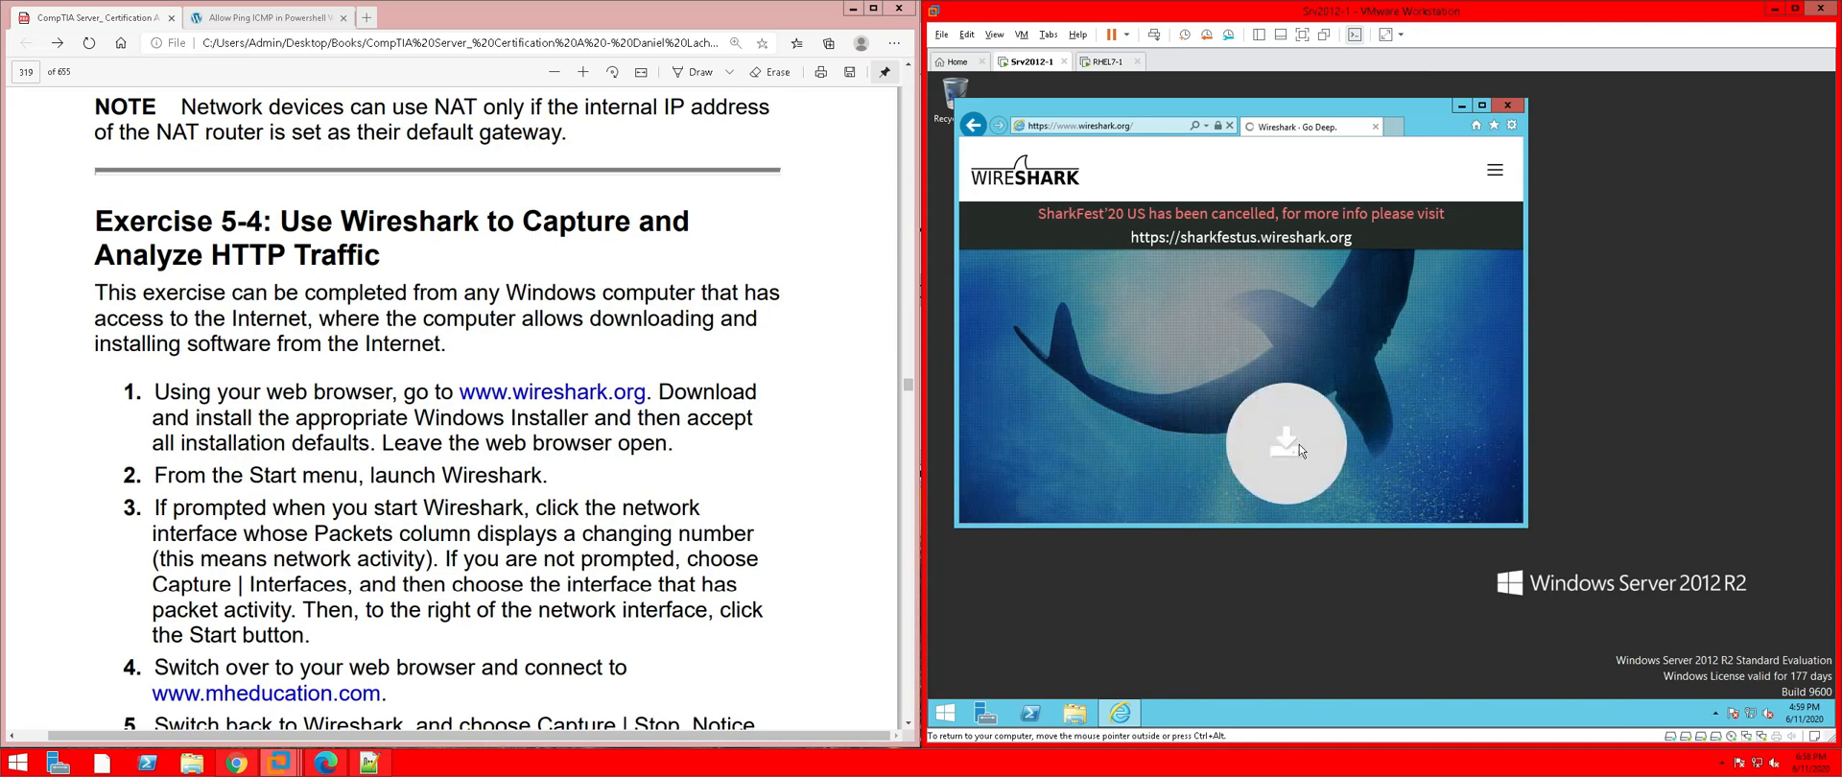
{"action": "scroll", "coordinate": [1350, 438], "scroll_direction": "down", "scroll_amount": 1}
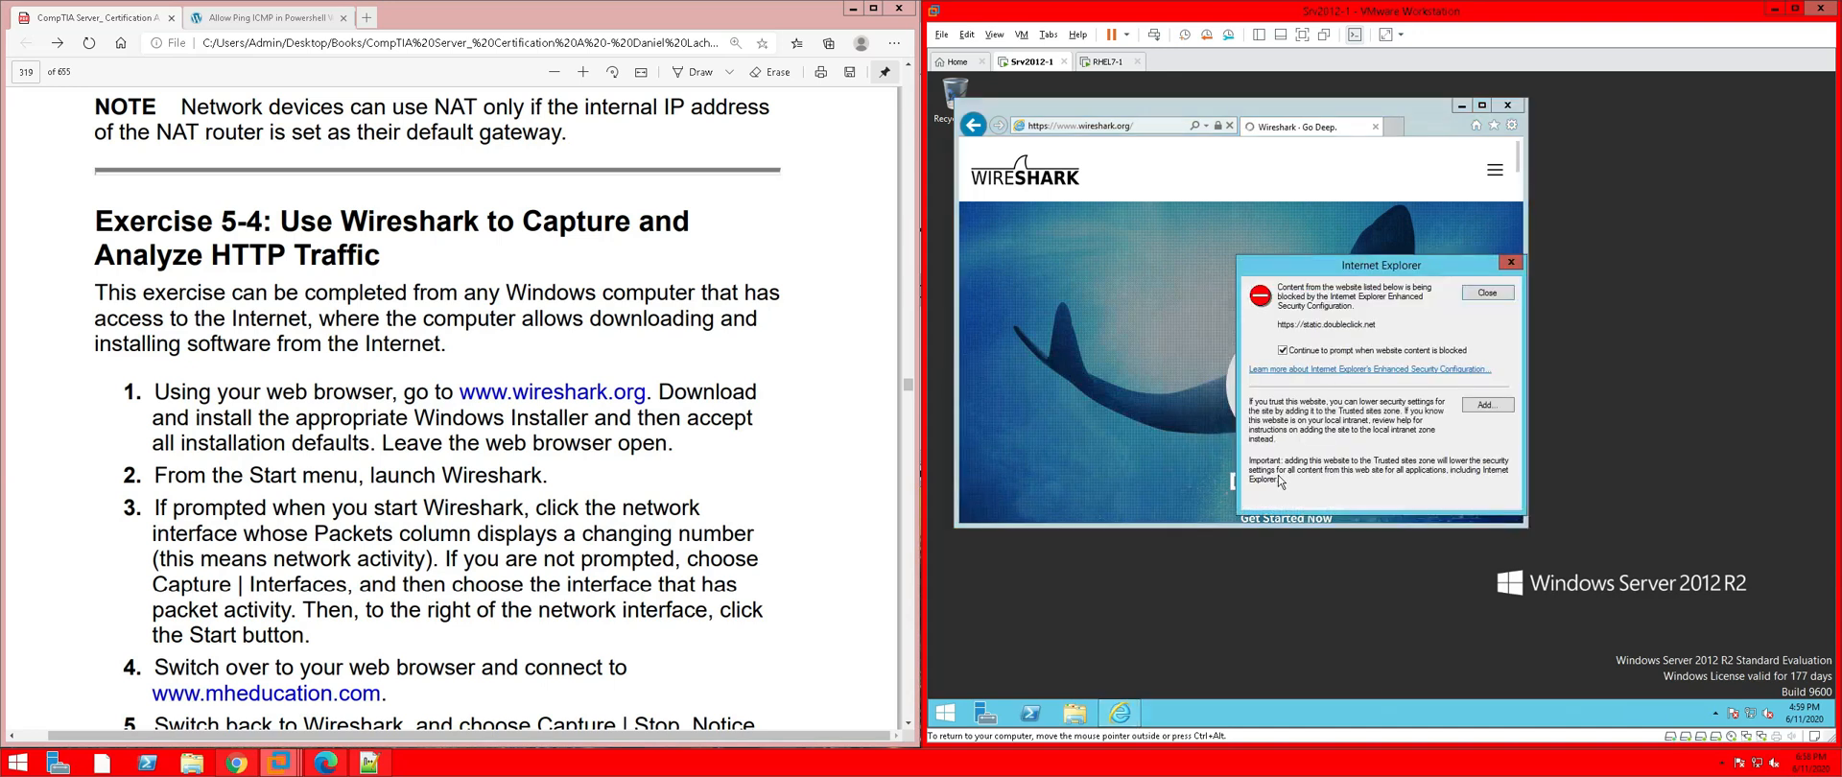
{"action": "left_click", "coordinate": [1501, 410]}
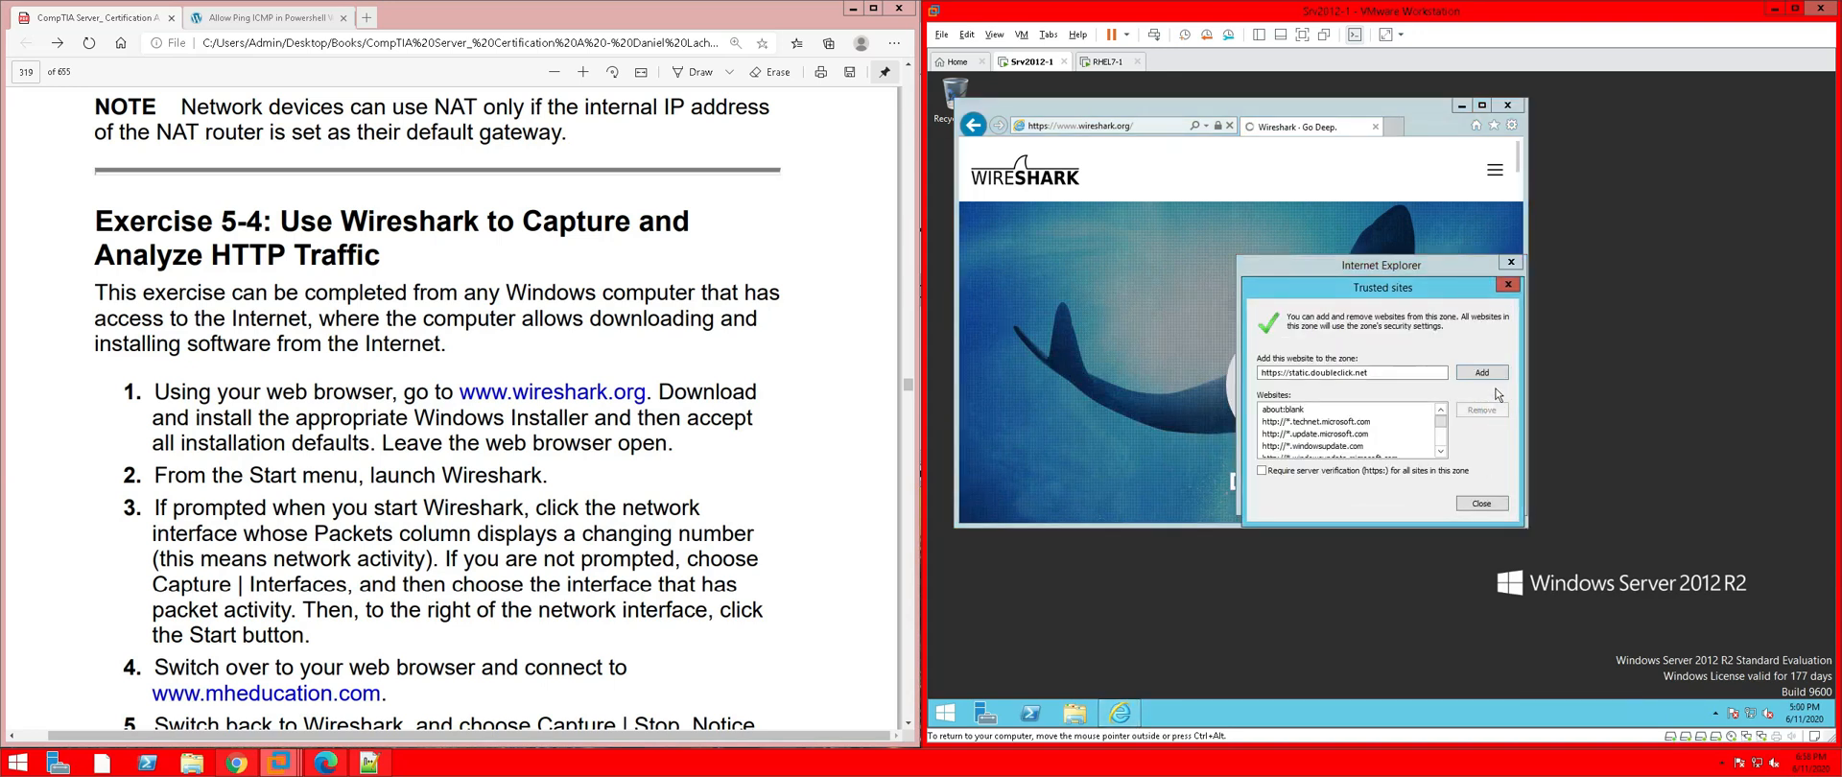
{"action": "left_click", "coordinate": [1488, 372]}
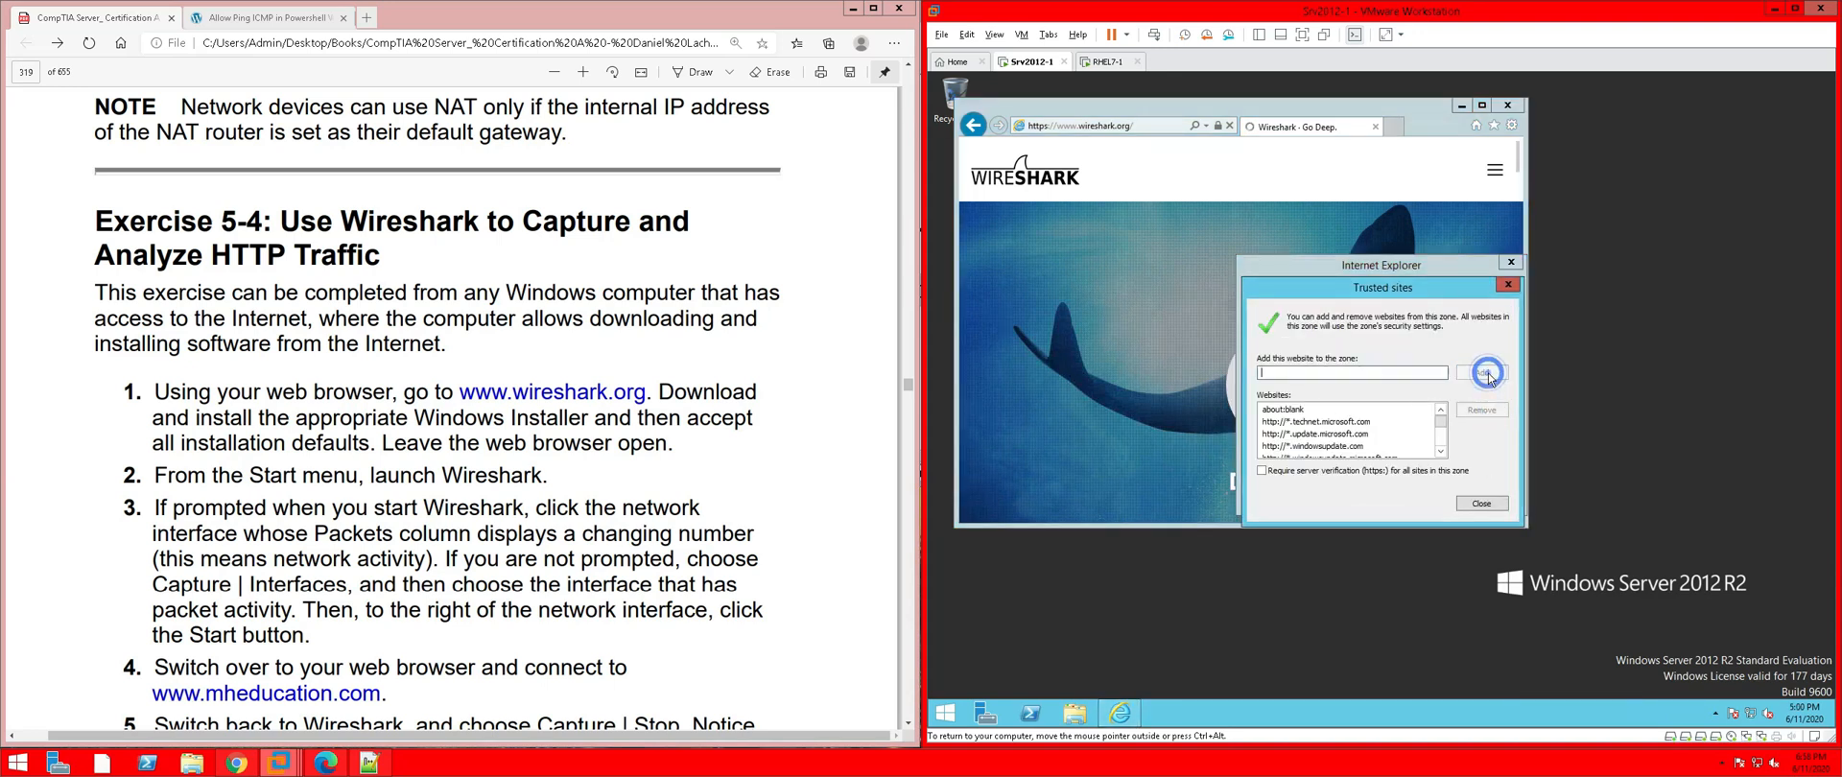
{"action": "left_click", "coordinate": [1483, 505]}
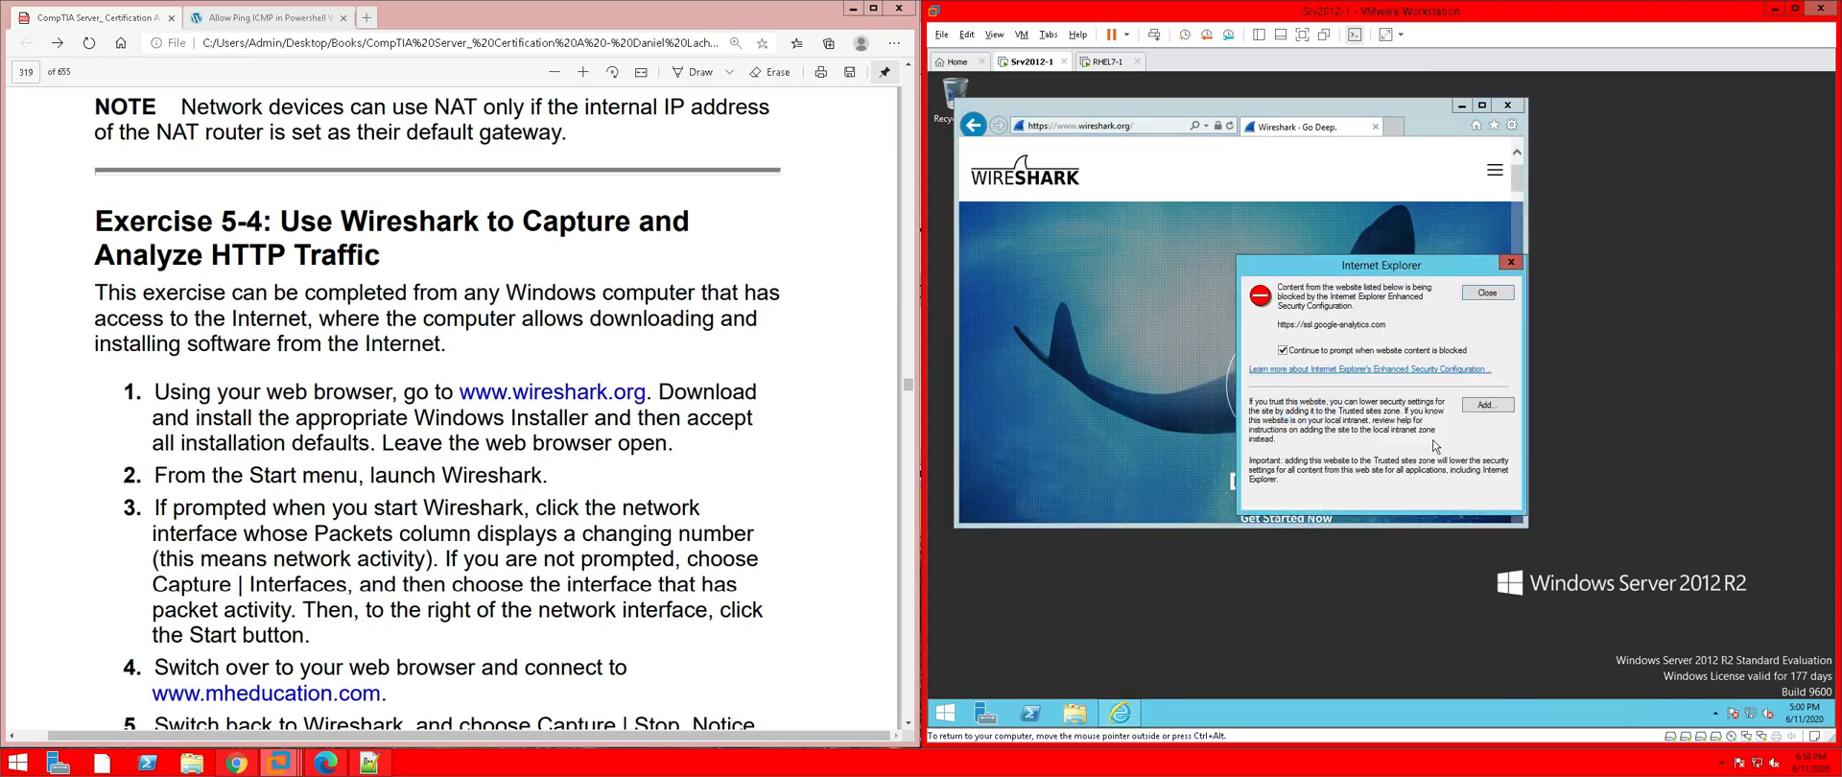
{"action": "left_click", "coordinate": [1486, 405]}
{"action": "left_click", "coordinate": [1483, 374]}
{"action": "left_click", "coordinate": [1480, 504]}
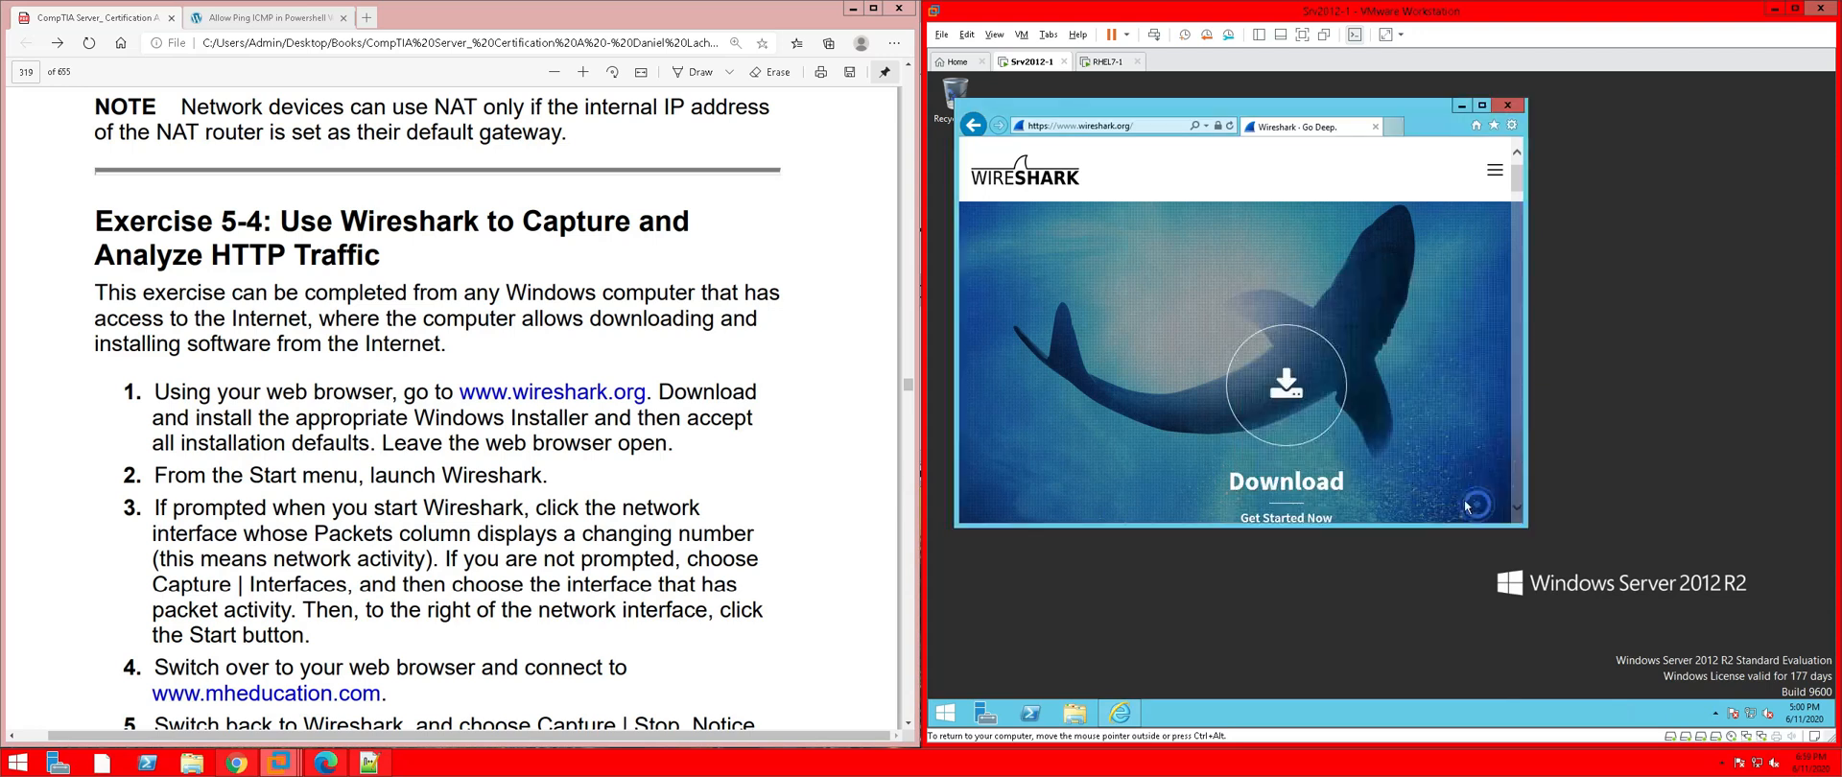
Request the 64-bit Windows installer and add 2.na.dl.wireshark.org to Trusted sites
{"action": "left_click", "coordinate": [1329, 418]}
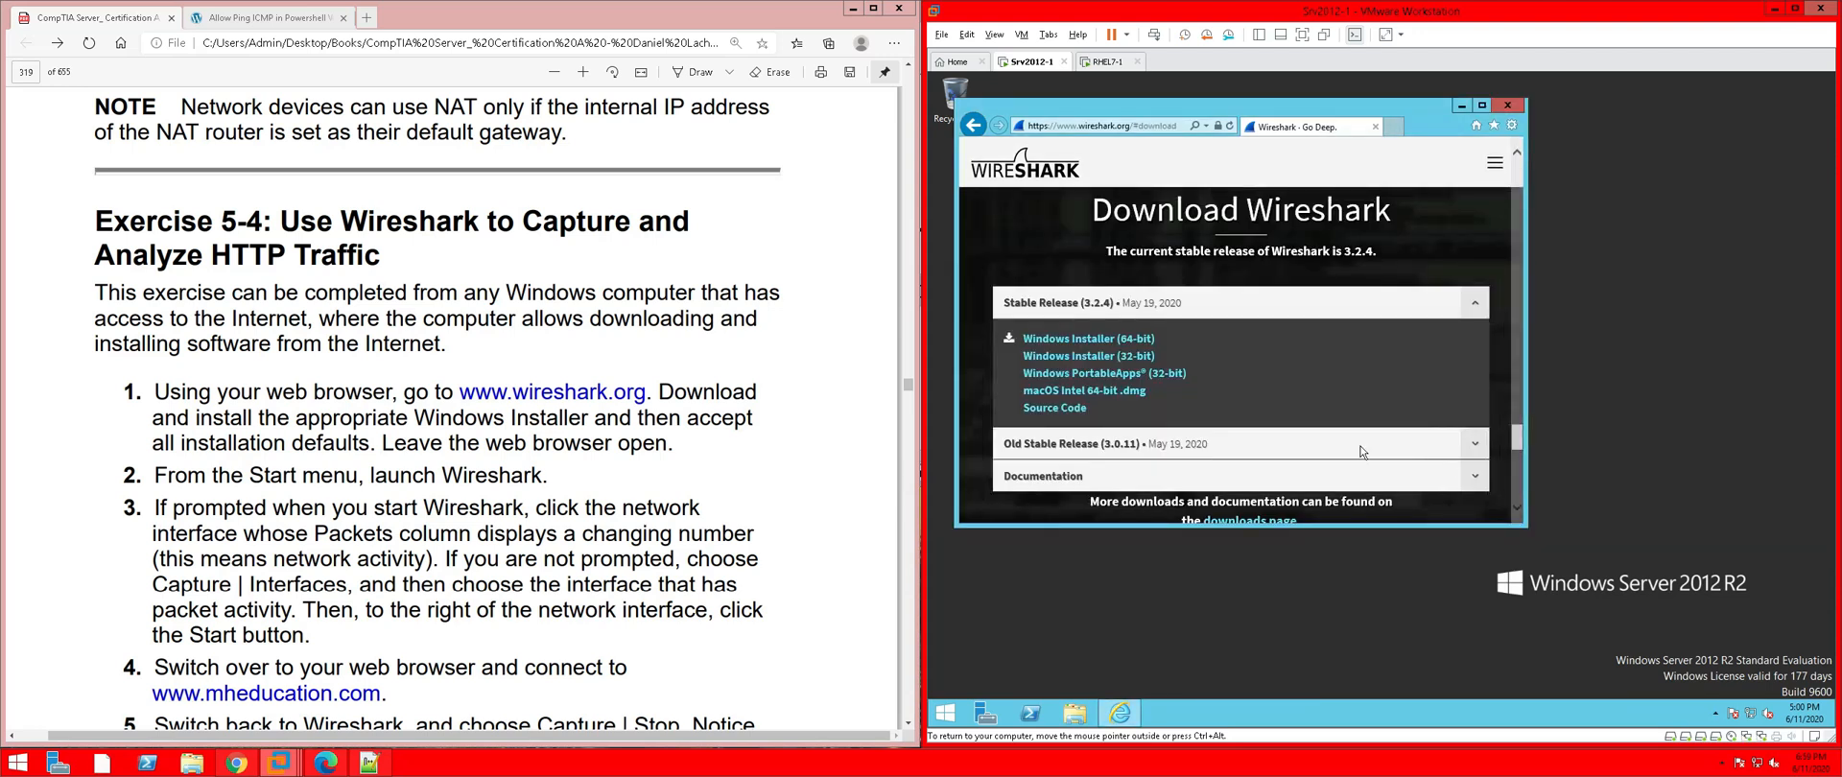
{"action": "left_click", "coordinate": [1113, 339]}
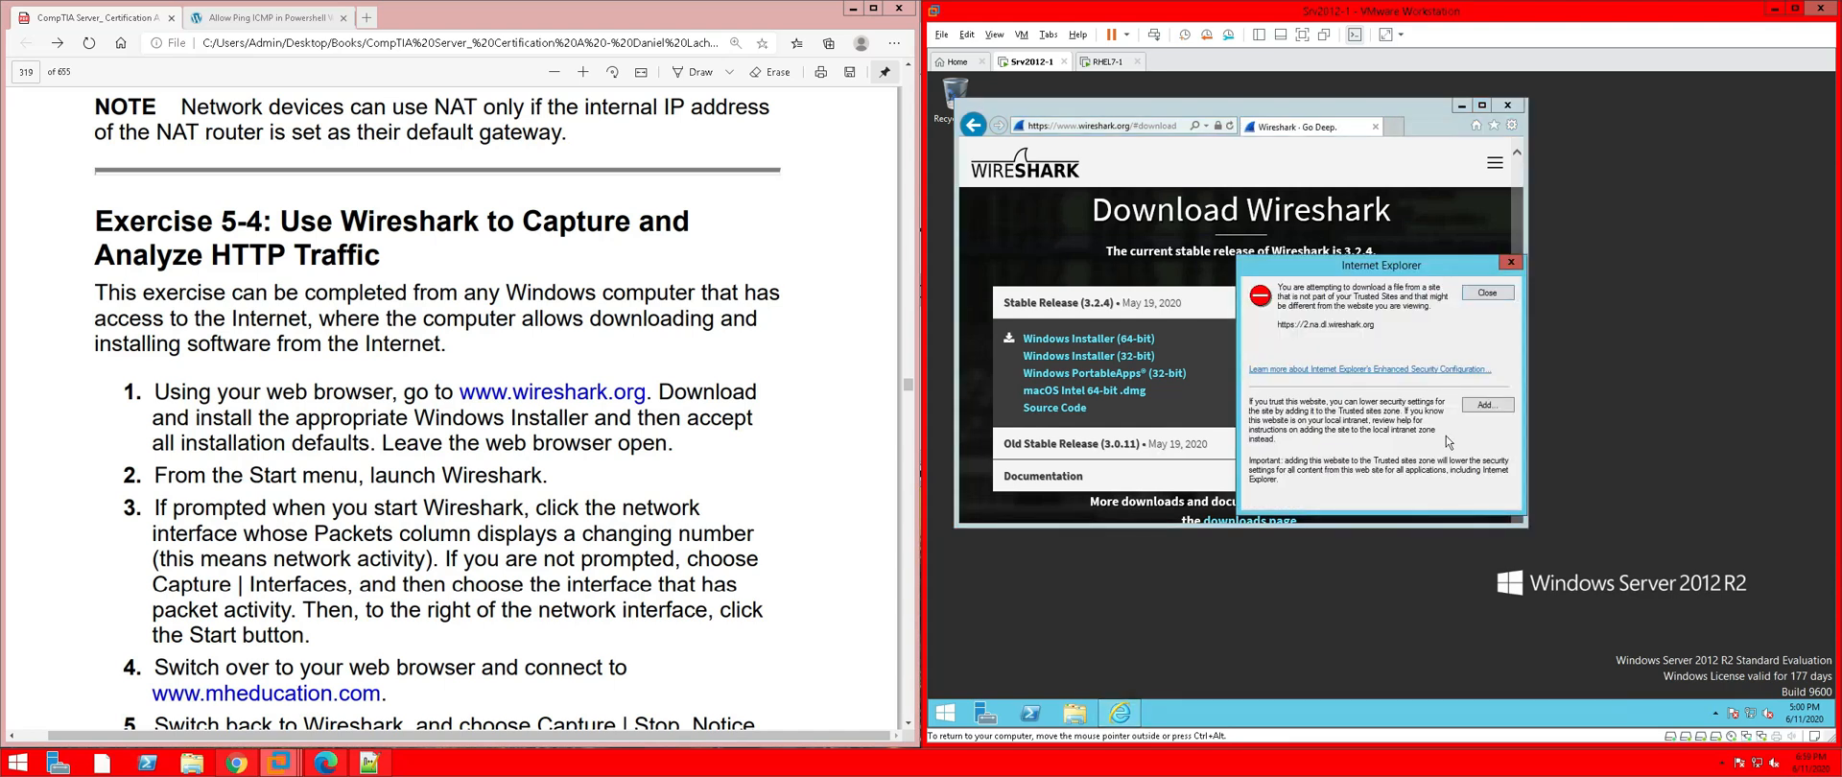
{"action": "left_click", "coordinate": [1486, 405]}
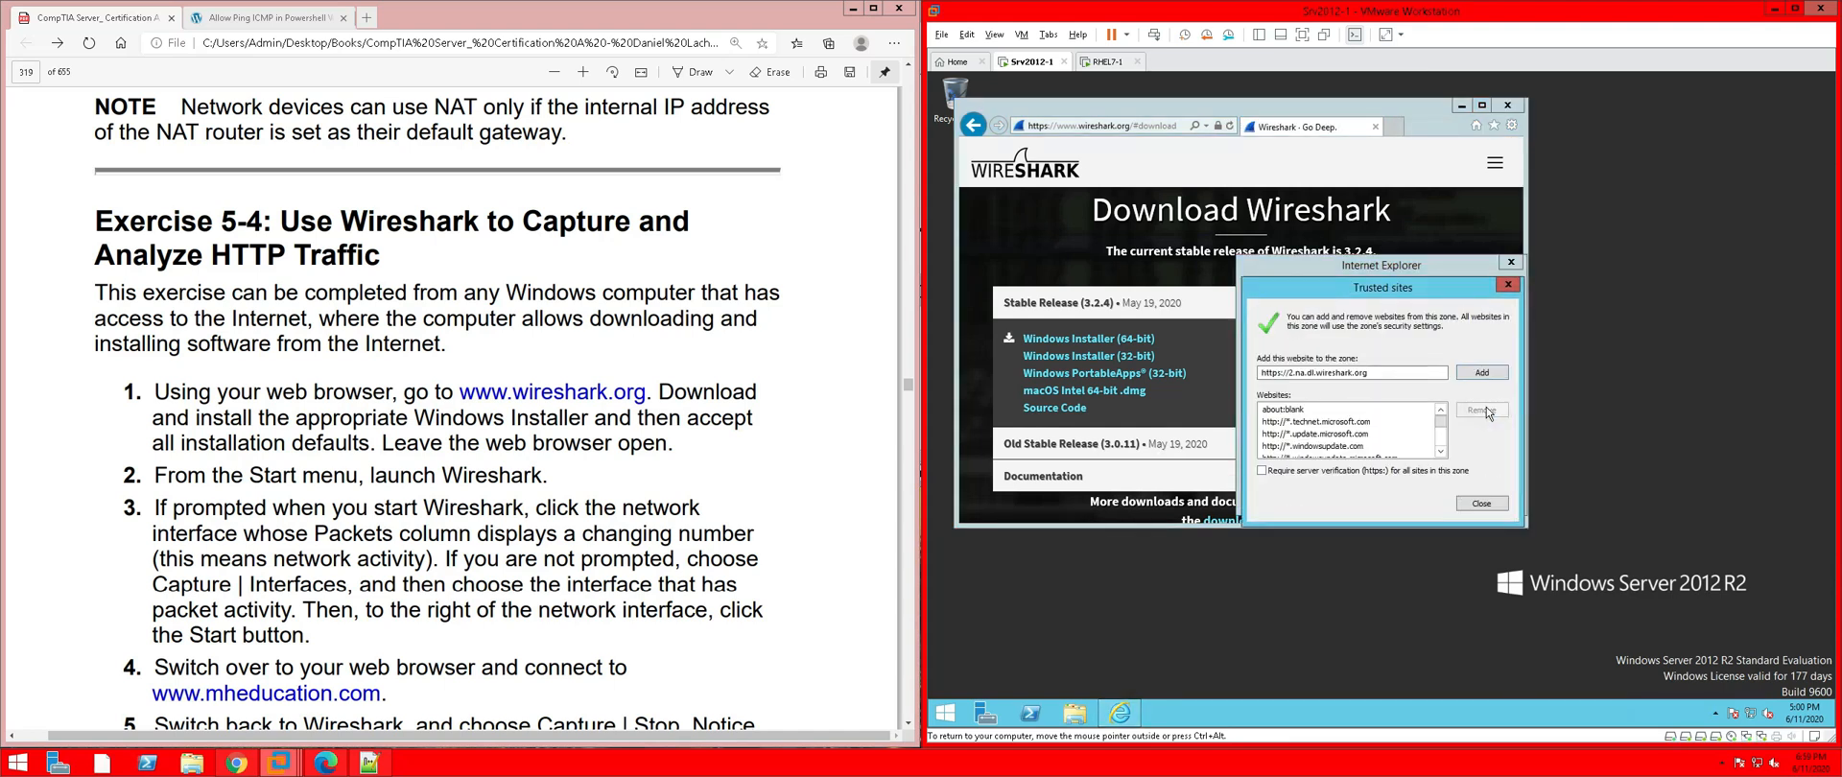
{"action": "left_click", "coordinate": [1474, 382]}
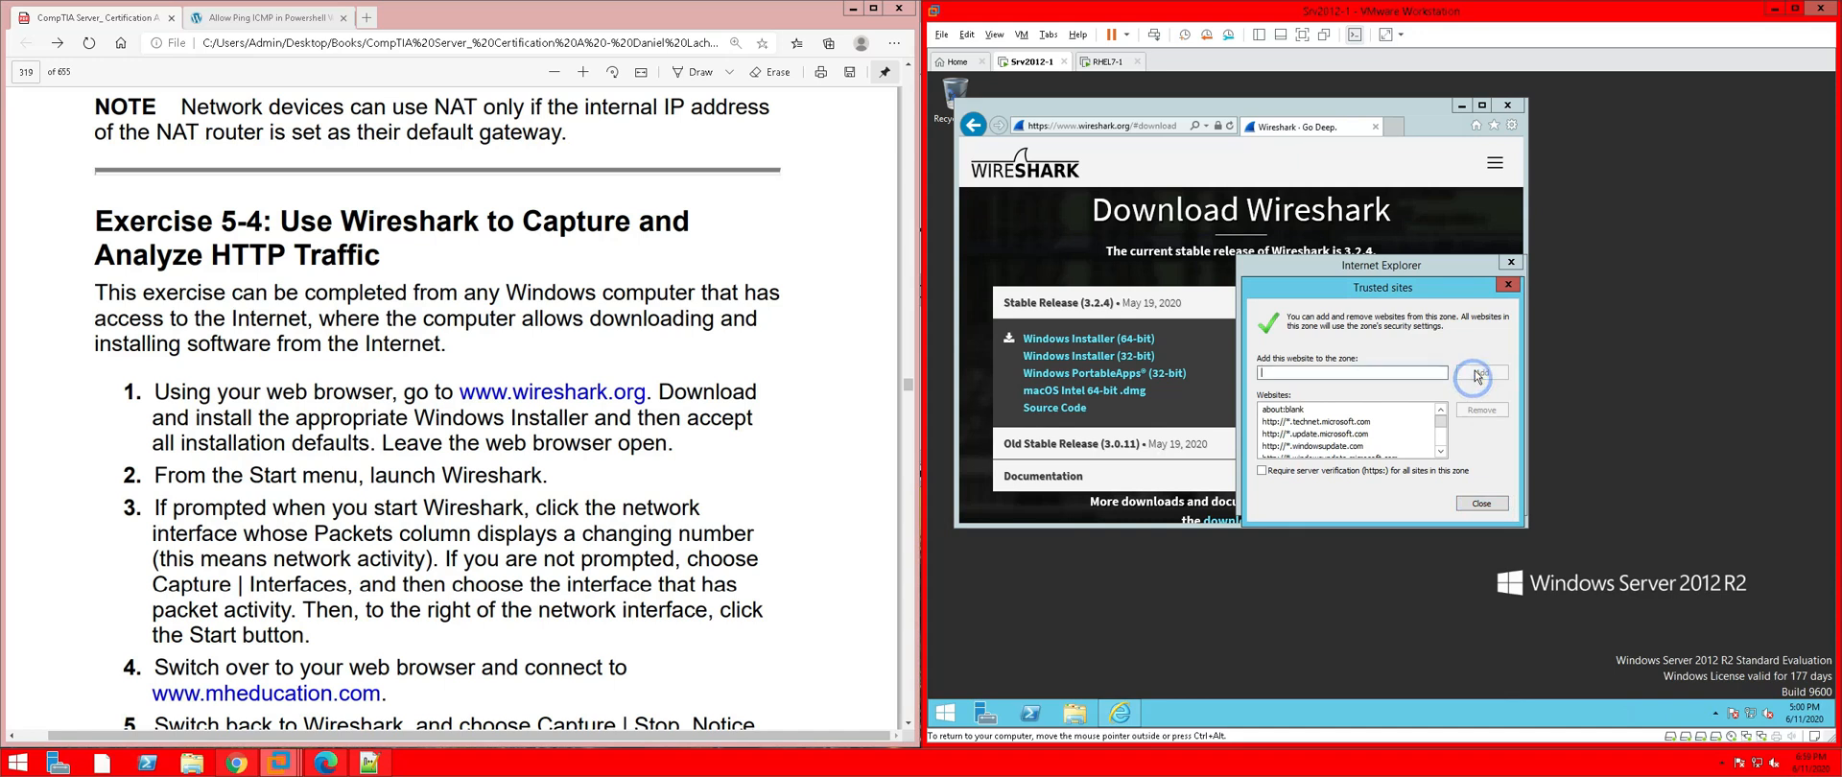
{"action": "left_click", "coordinate": [1486, 504]}
{"action": "left_click", "coordinate": [1485, 498]}
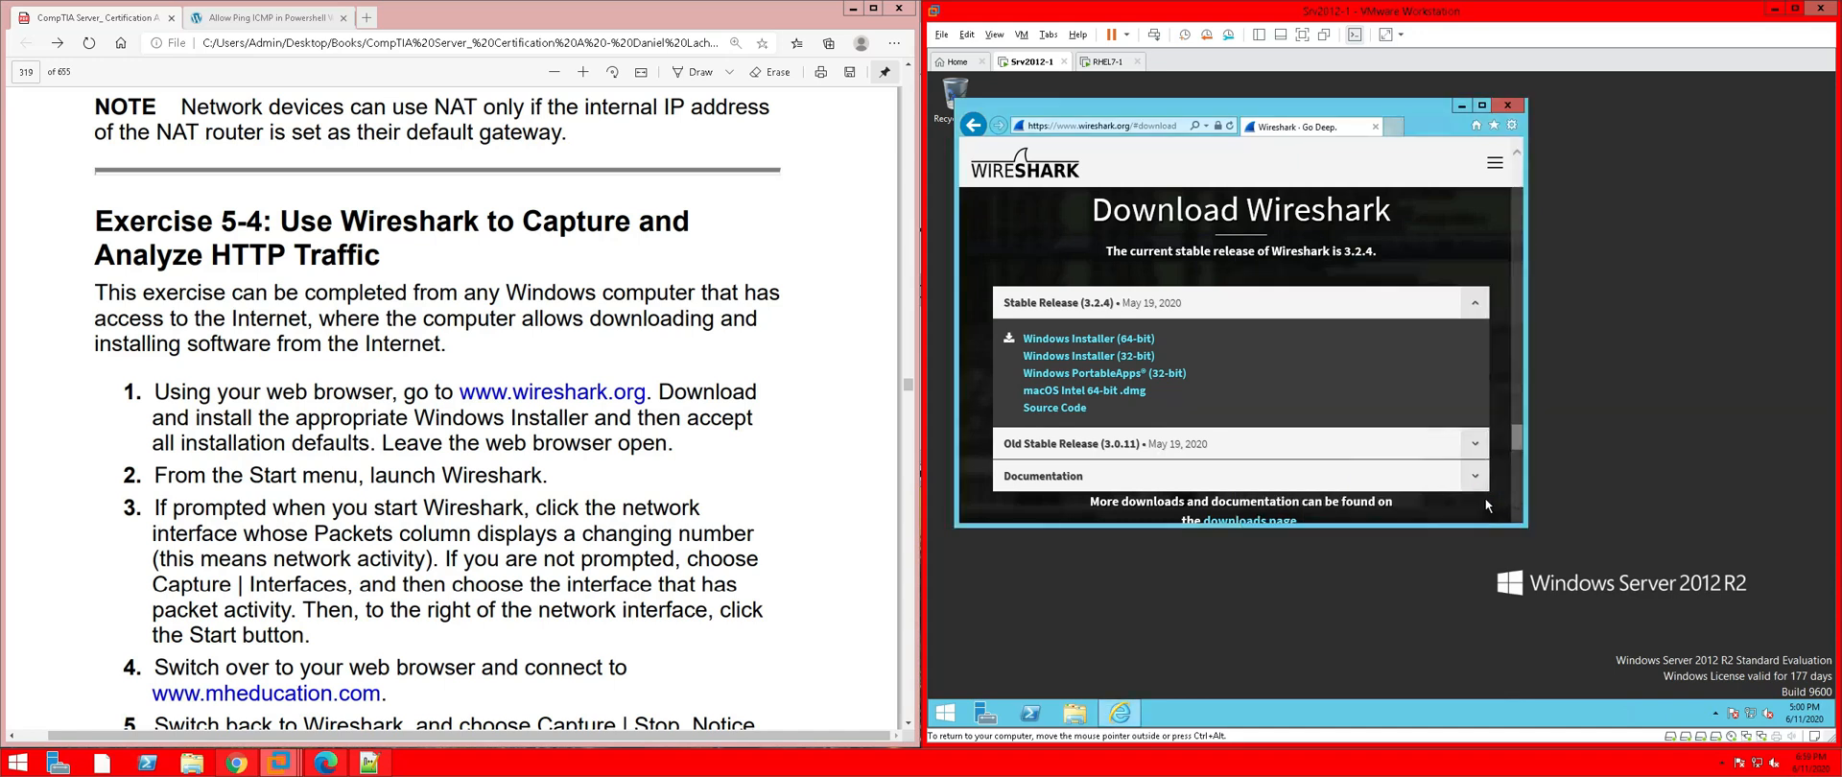
Save the Wireshark-win64-3.2.4.exe installer and show the View Downloads list
{"action": "left_click", "coordinate": [1107, 341]}
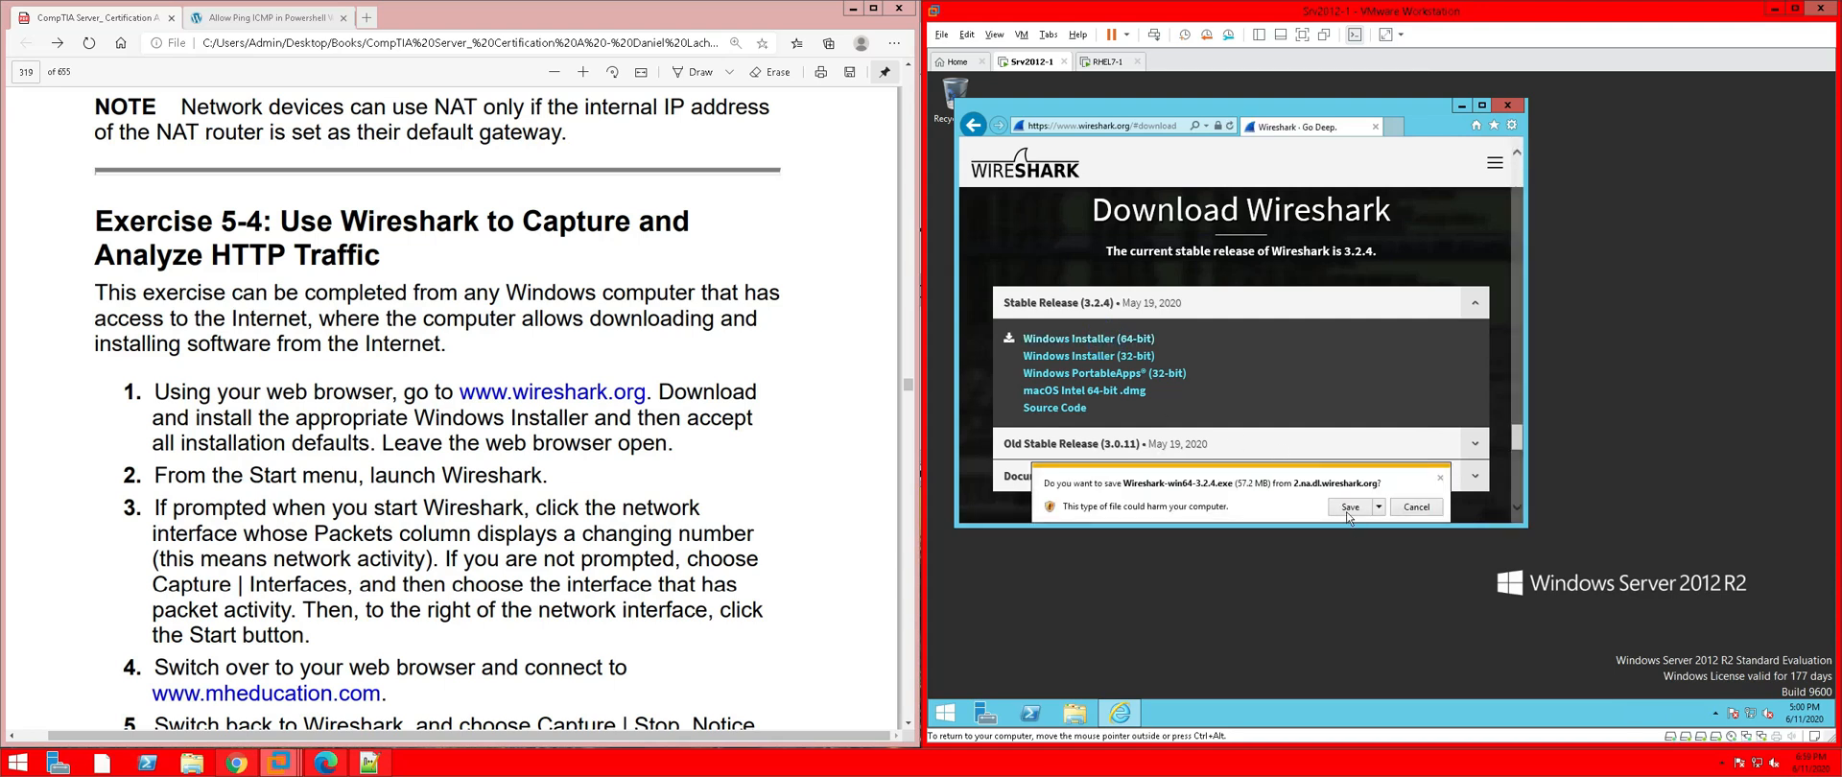
{"action": "left_click", "coordinate": [1349, 508]}
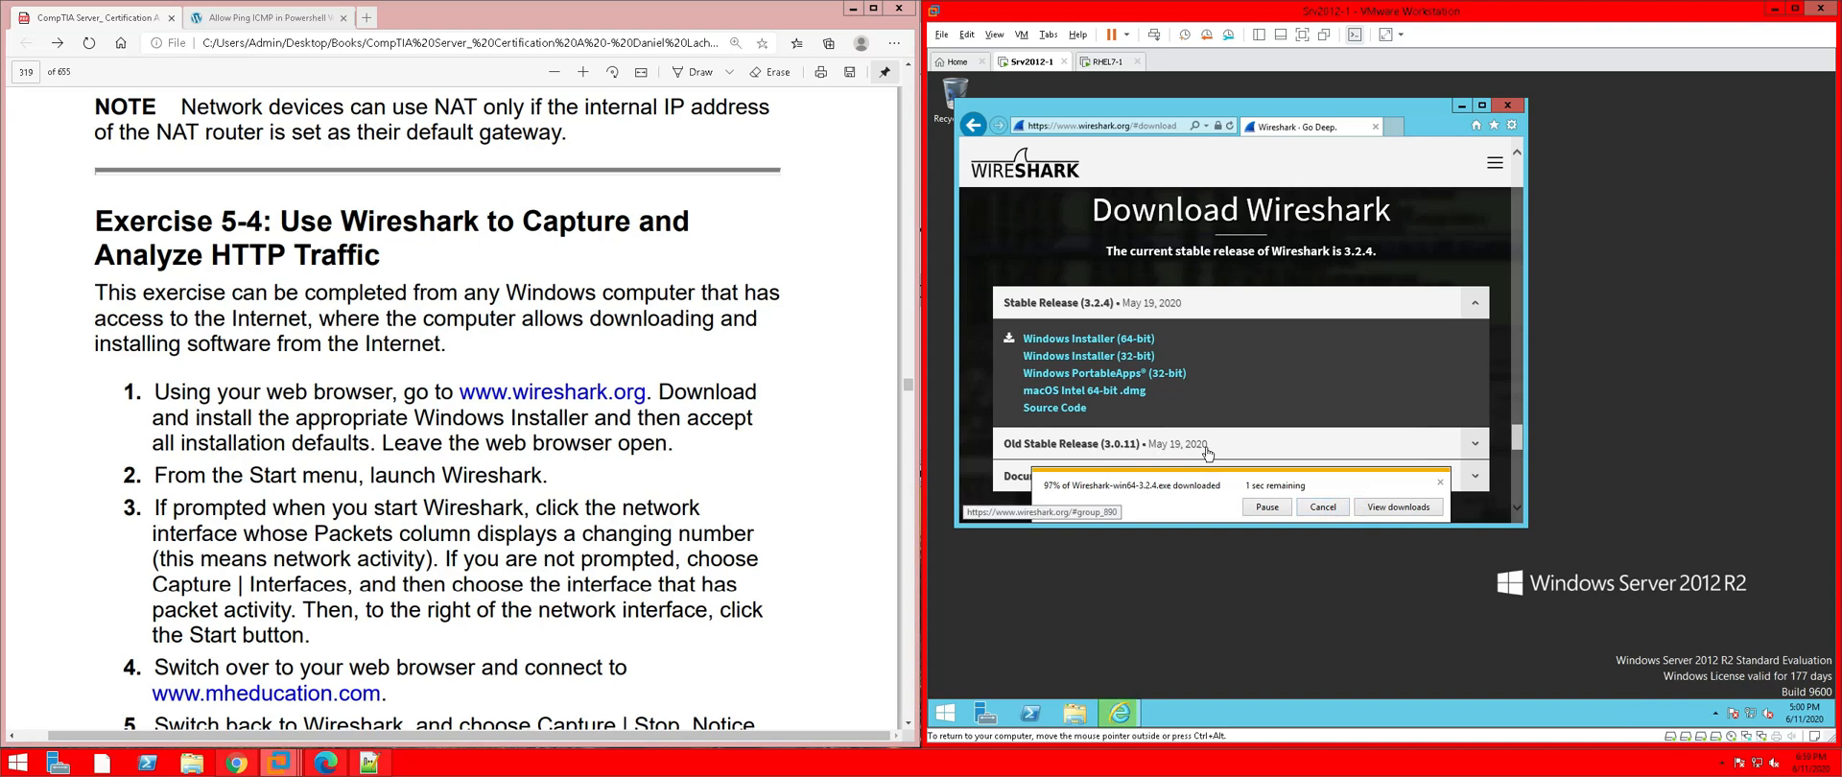
{"action": "left_click", "coordinate": [1381, 508]}
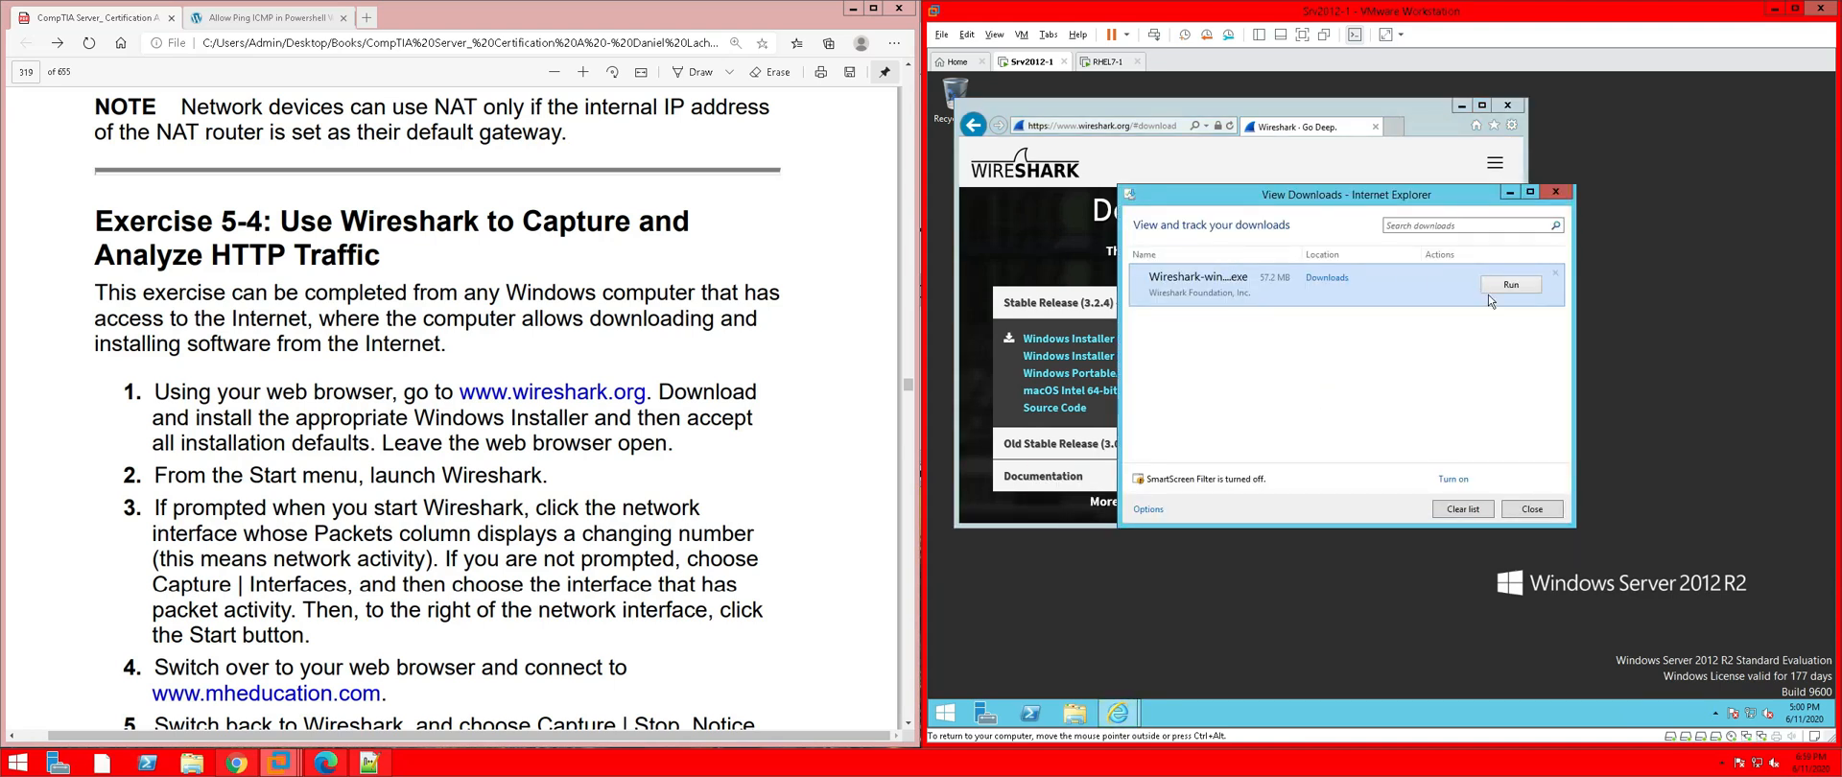
Run Wireshark-win64-3.2.4.exe, accept the license and all default options, and start installing
{"action": "left_click", "coordinate": [1511, 286]}
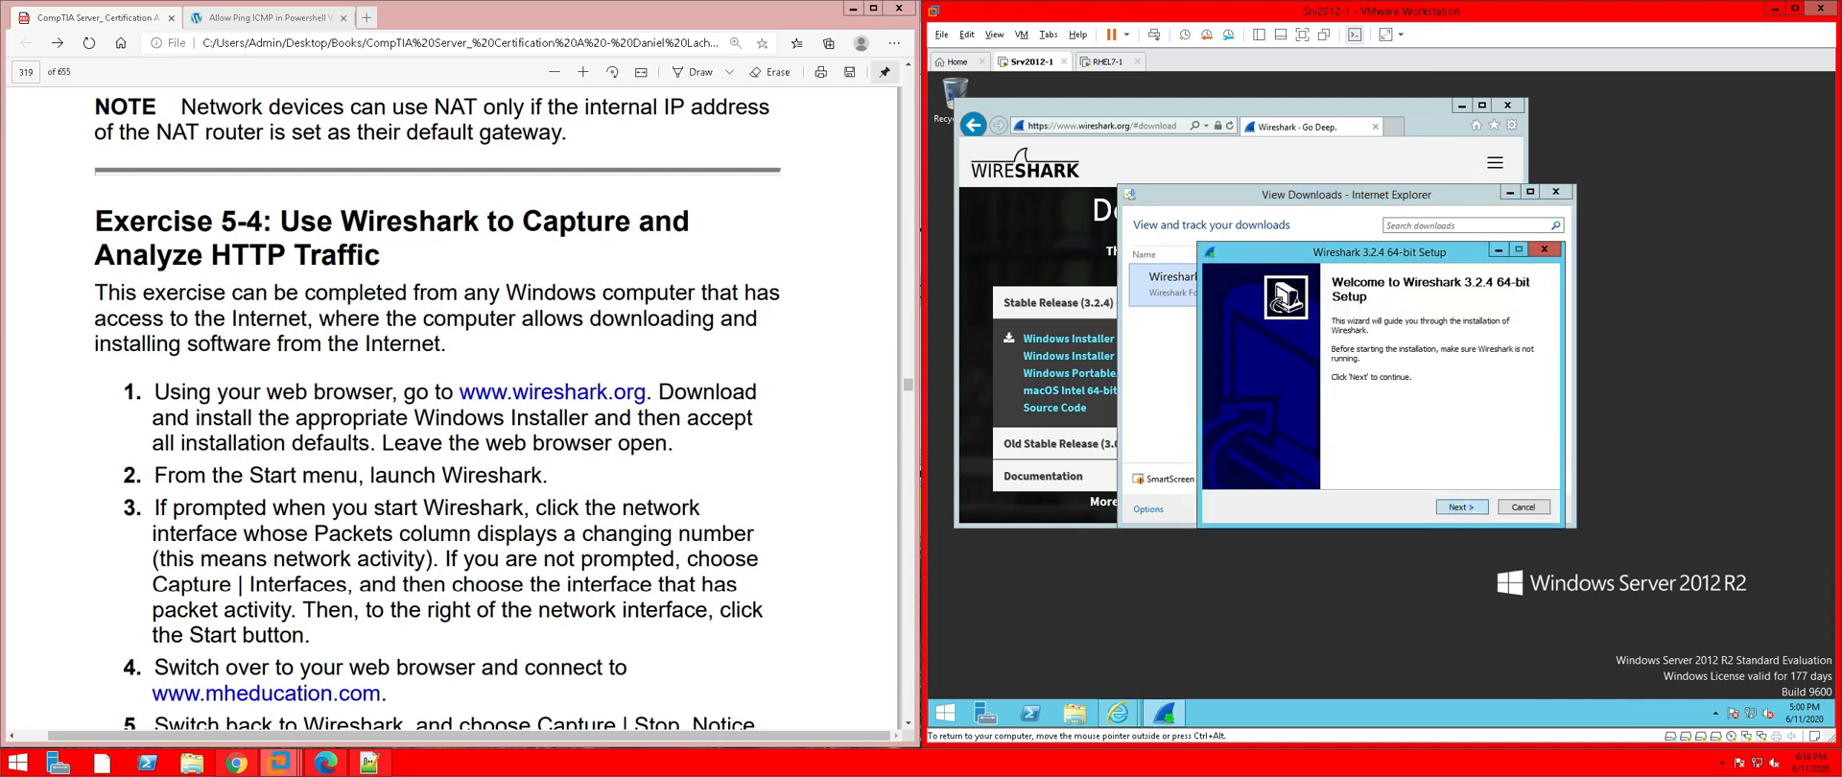
{"action": "left_click", "coordinate": [1462, 508]}
{"action": "left_click", "coordinate": [1464, 508]}
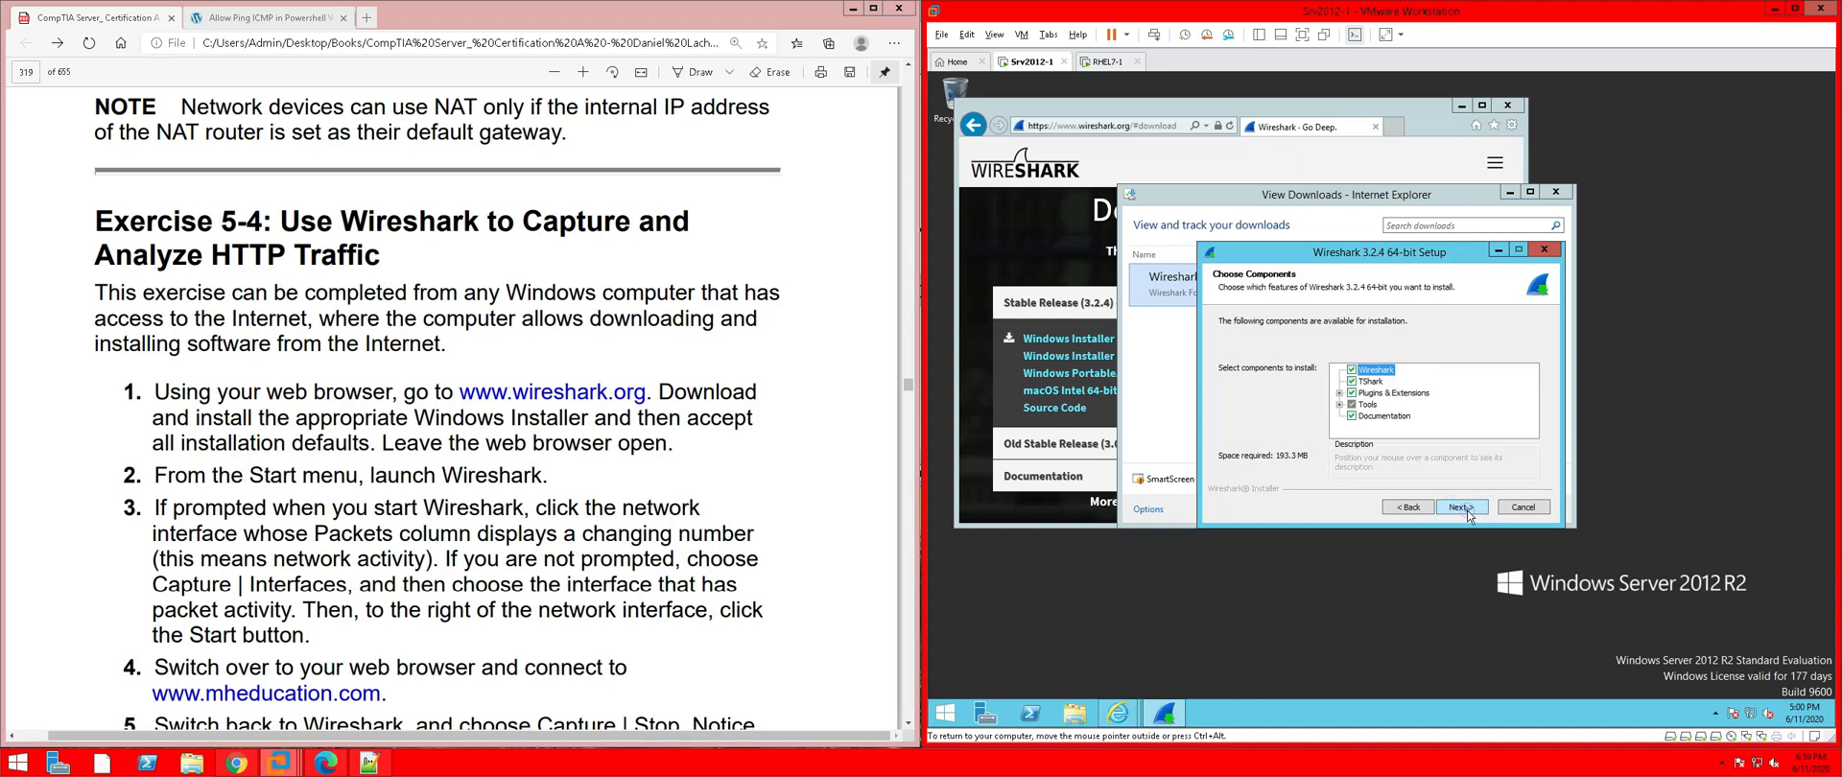
{"action": "left_click", "coordinate": [1462, 507]}
{"action": "left_click", "coordinate": [1461, 506]}
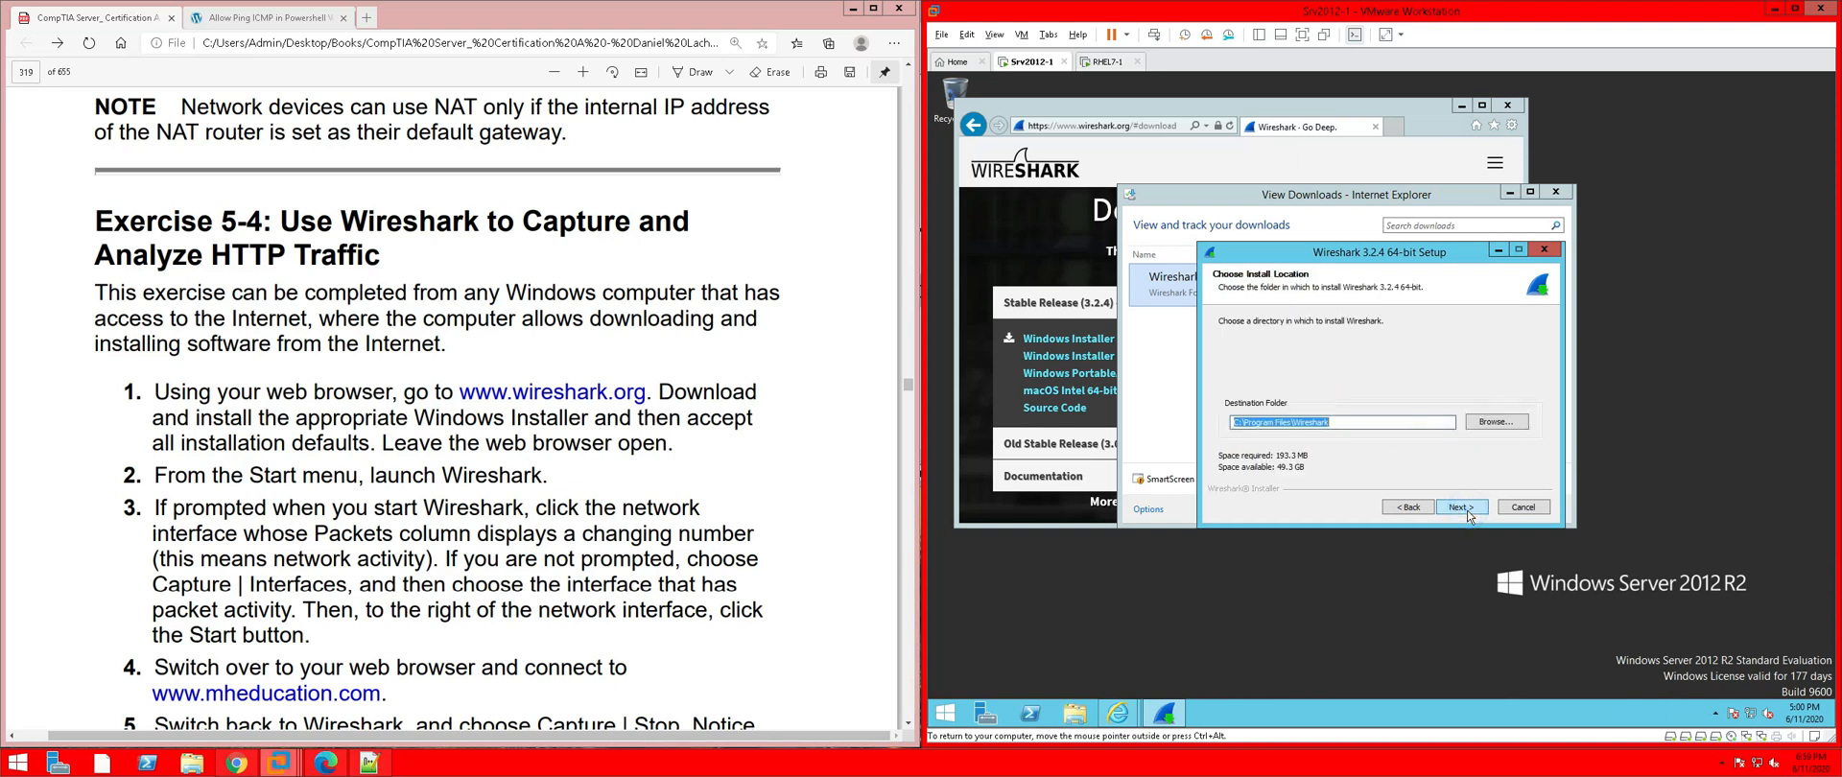
{"action": "left_click", "coordinate": [1467, 510]}
{"action": "left_click", "coordinate": [1466, 508]}
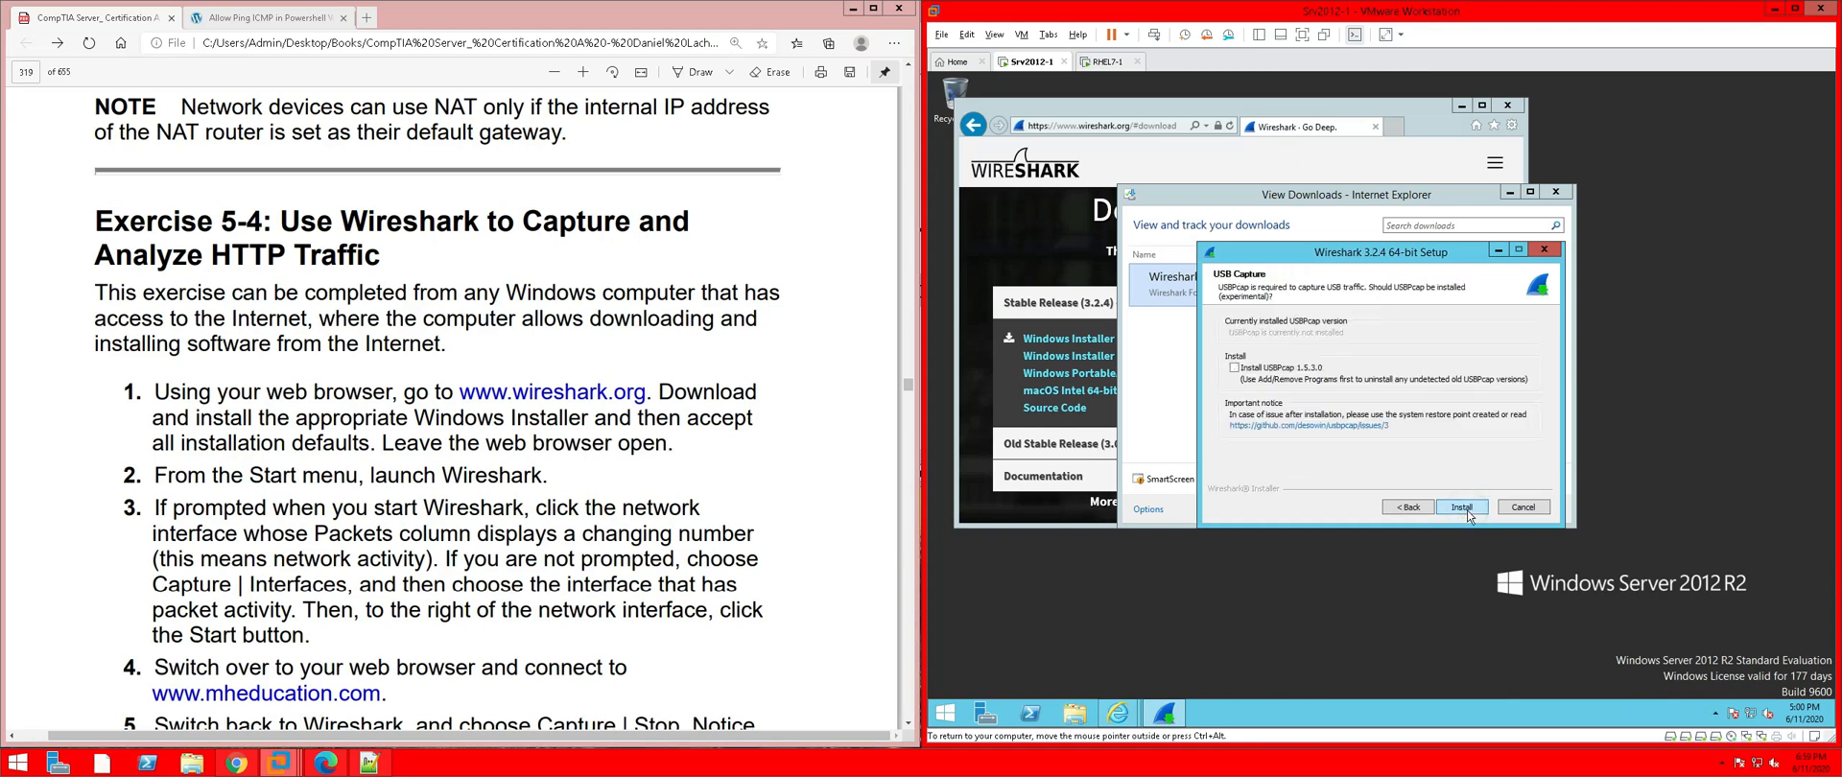
{"action": "left_click", "coordinate": [1462, 509]}
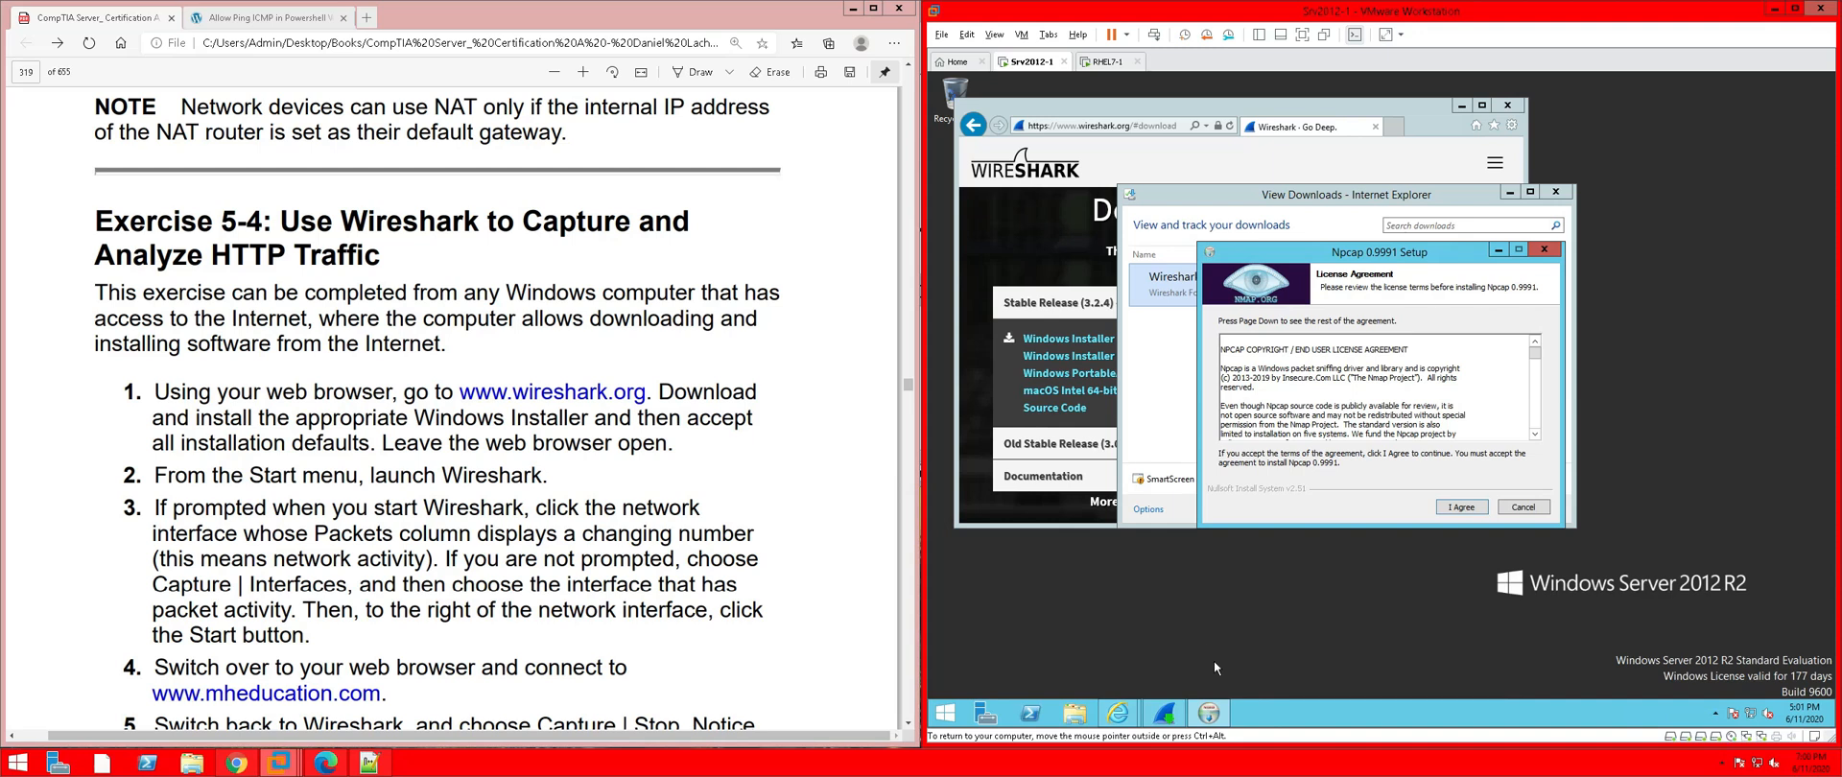
Accept the Npcap 0.9991 license, install it with defaults, allow the driver, and dismiss the service error
{"action": "left_click", "coordinate": [1458, 508]}
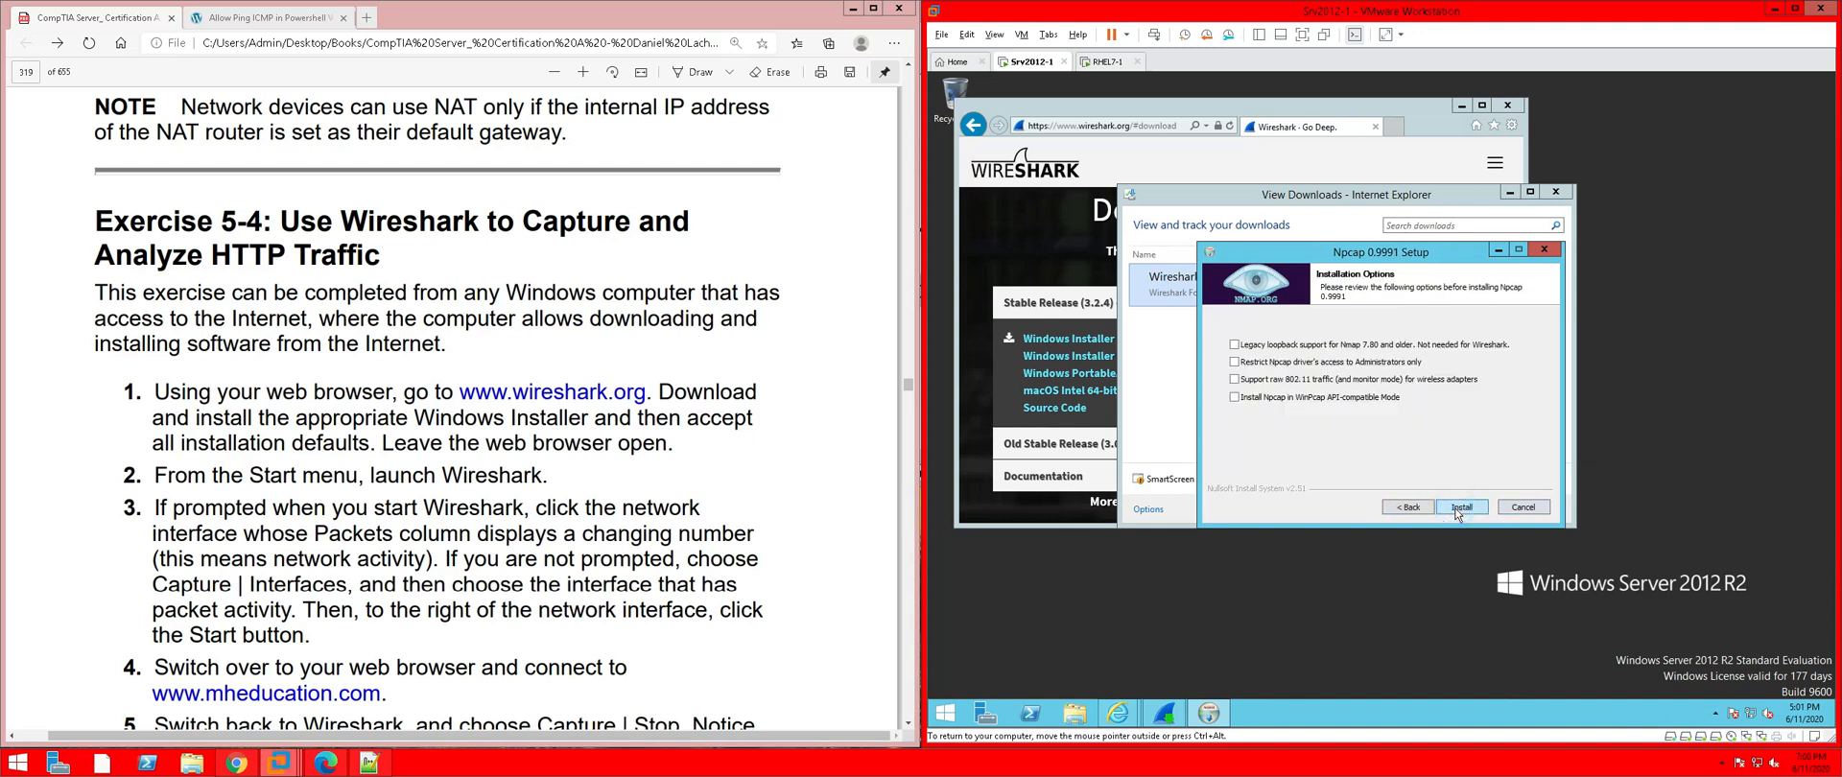
{"action": "left_click", "coordinate": [1459, 509]}
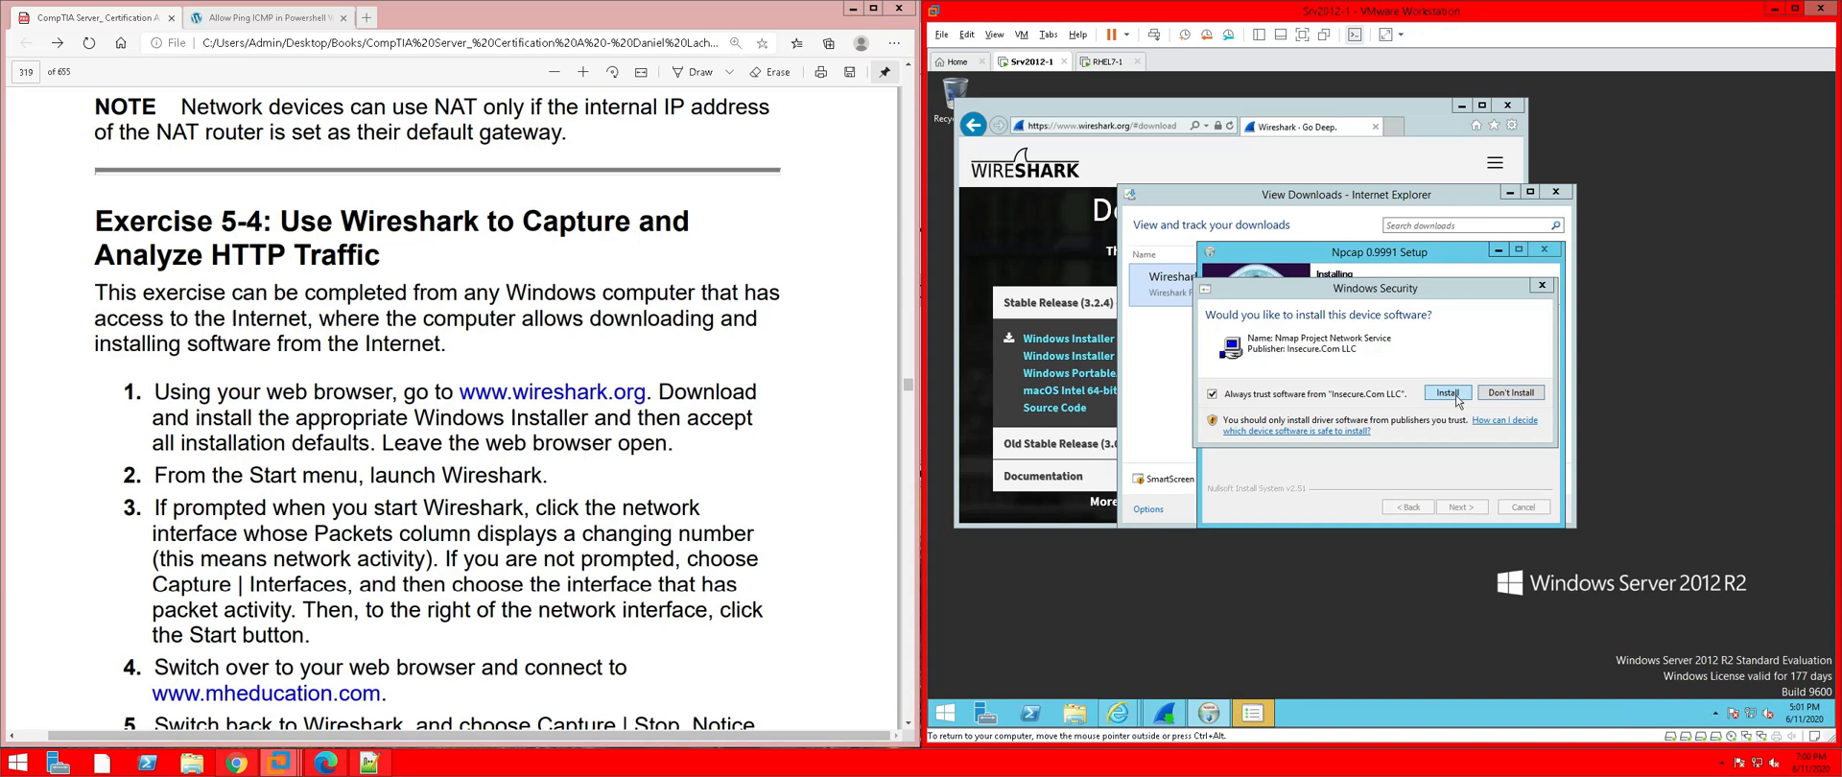
{"action": "left_click", "coordinate": [1448, 393]}
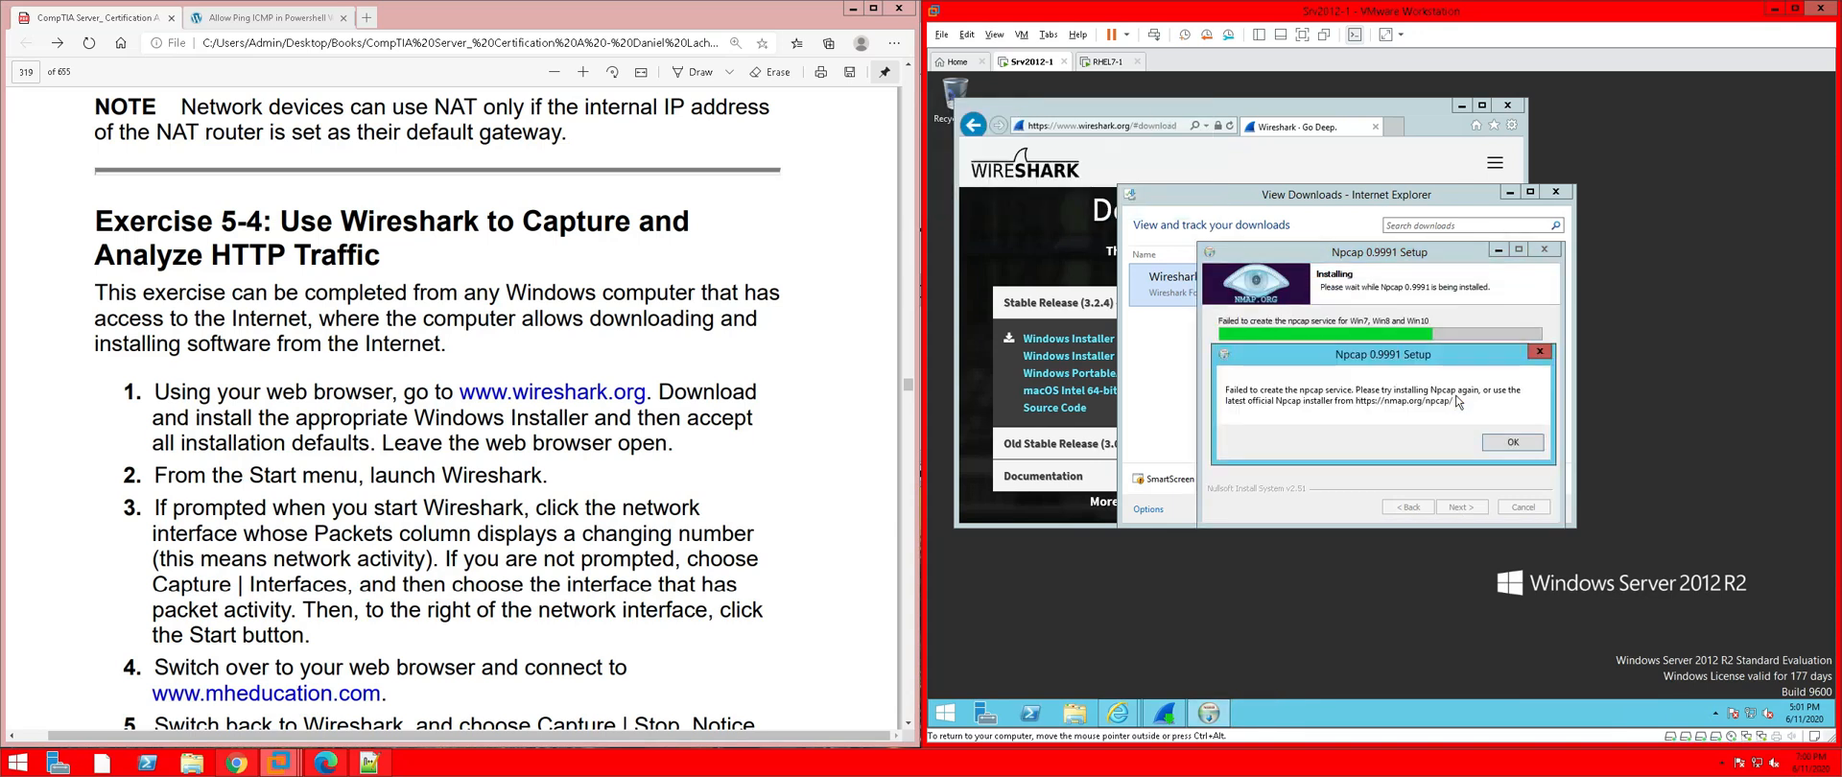
{"action": "left_click", "coordinate": [1512, 445]}
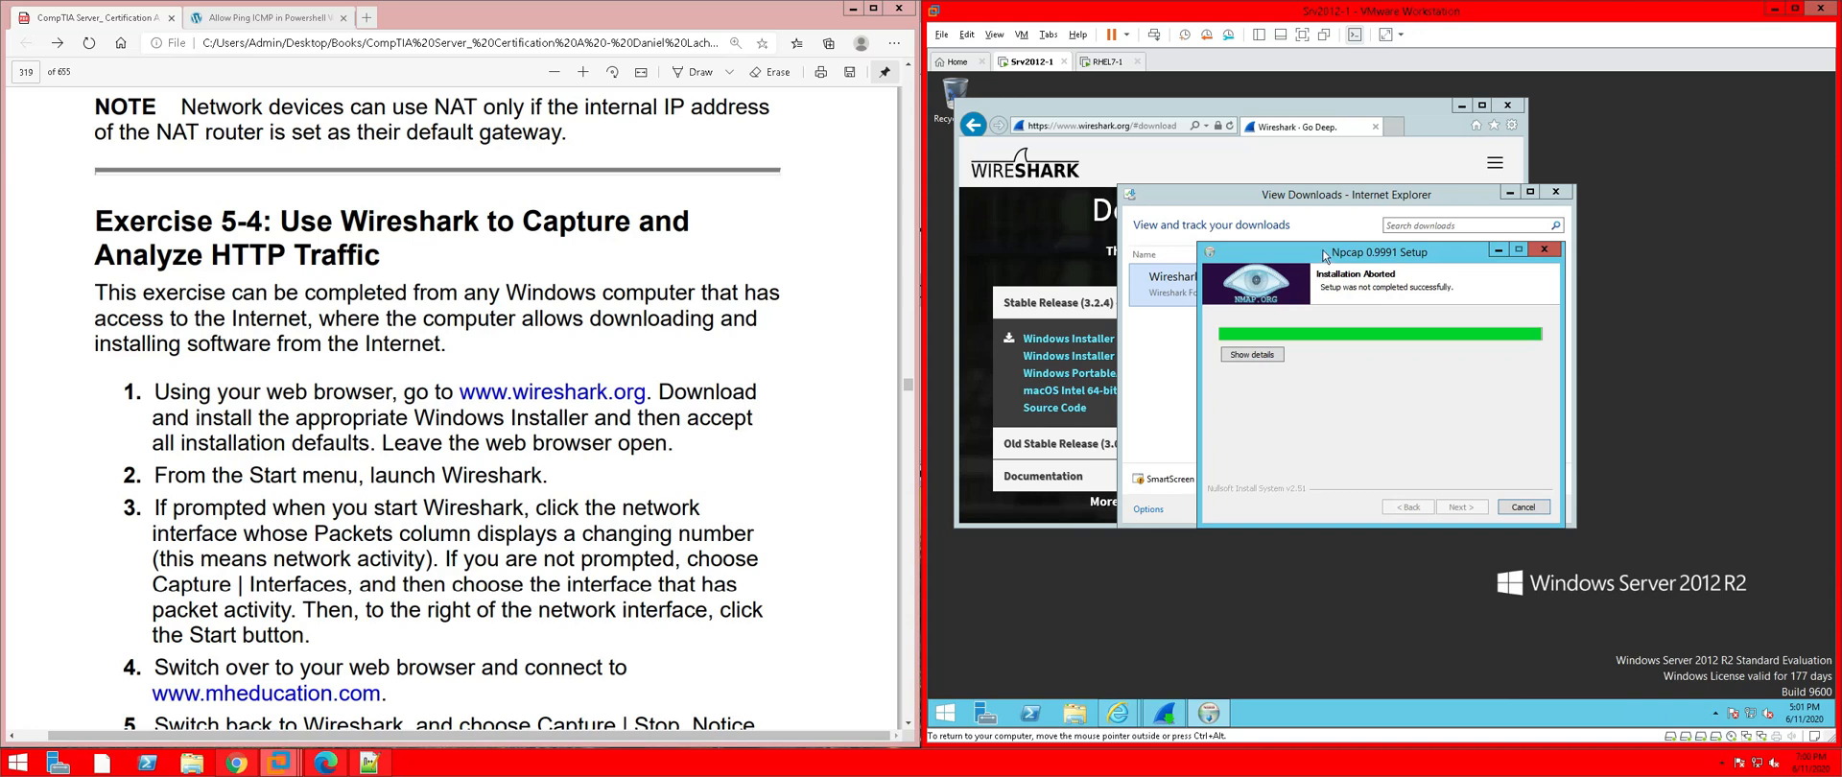
Move the Npcap window aside, view its installation details, then cancel the aborted Npcap setup
{"action": "left_click_drag", "start_coordinate": [1325, 252], "coordinate": [1370, 353]}
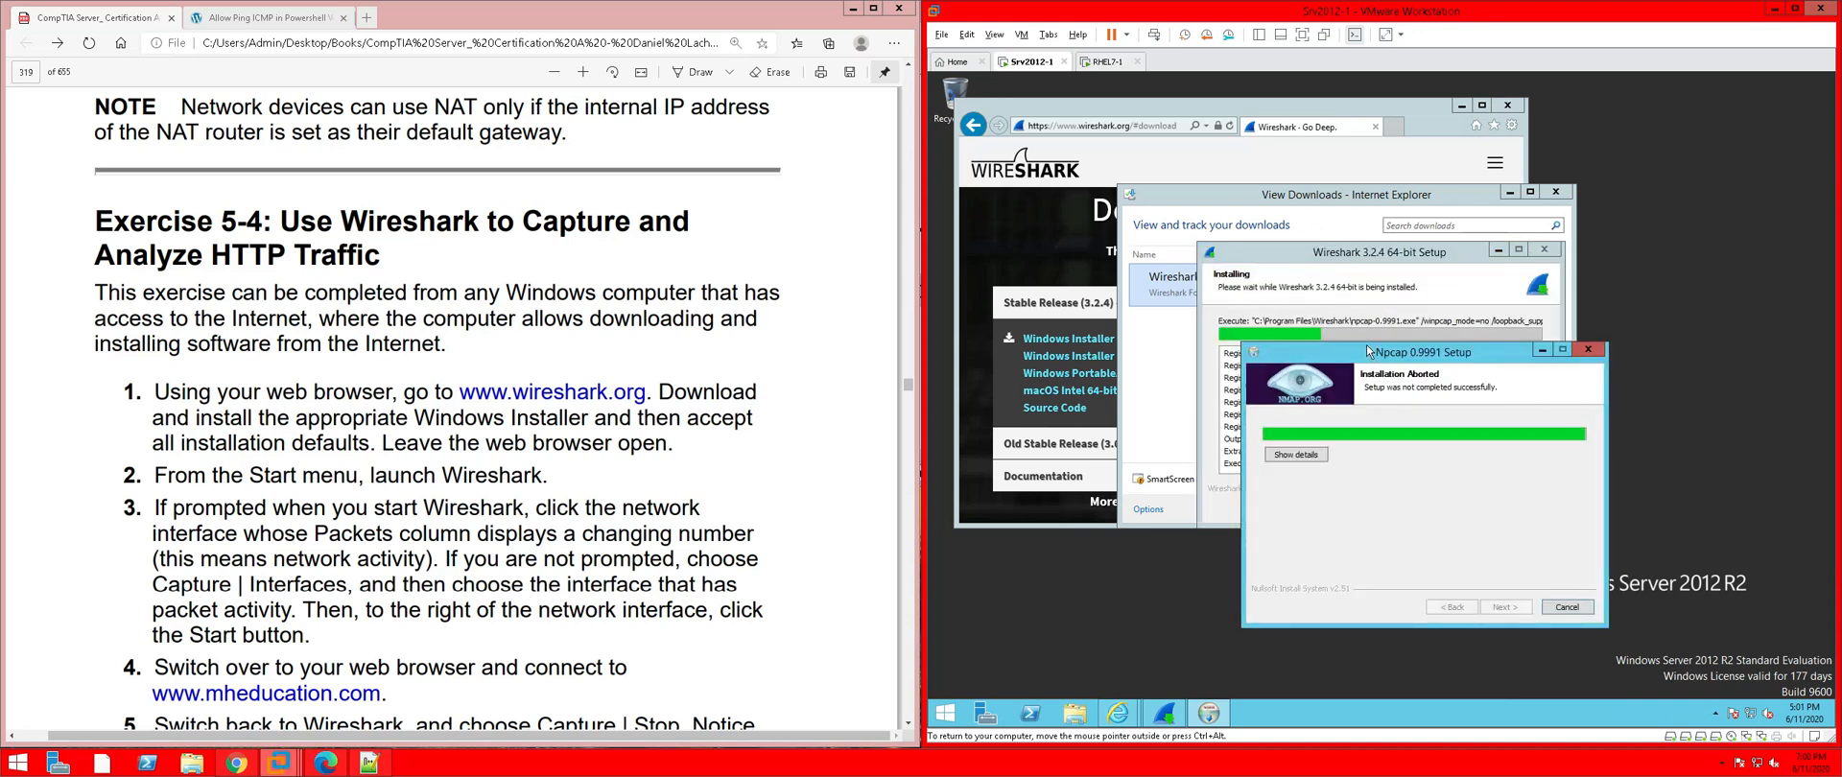
{"action": "left_click", "coordinate": [1359, 276]}
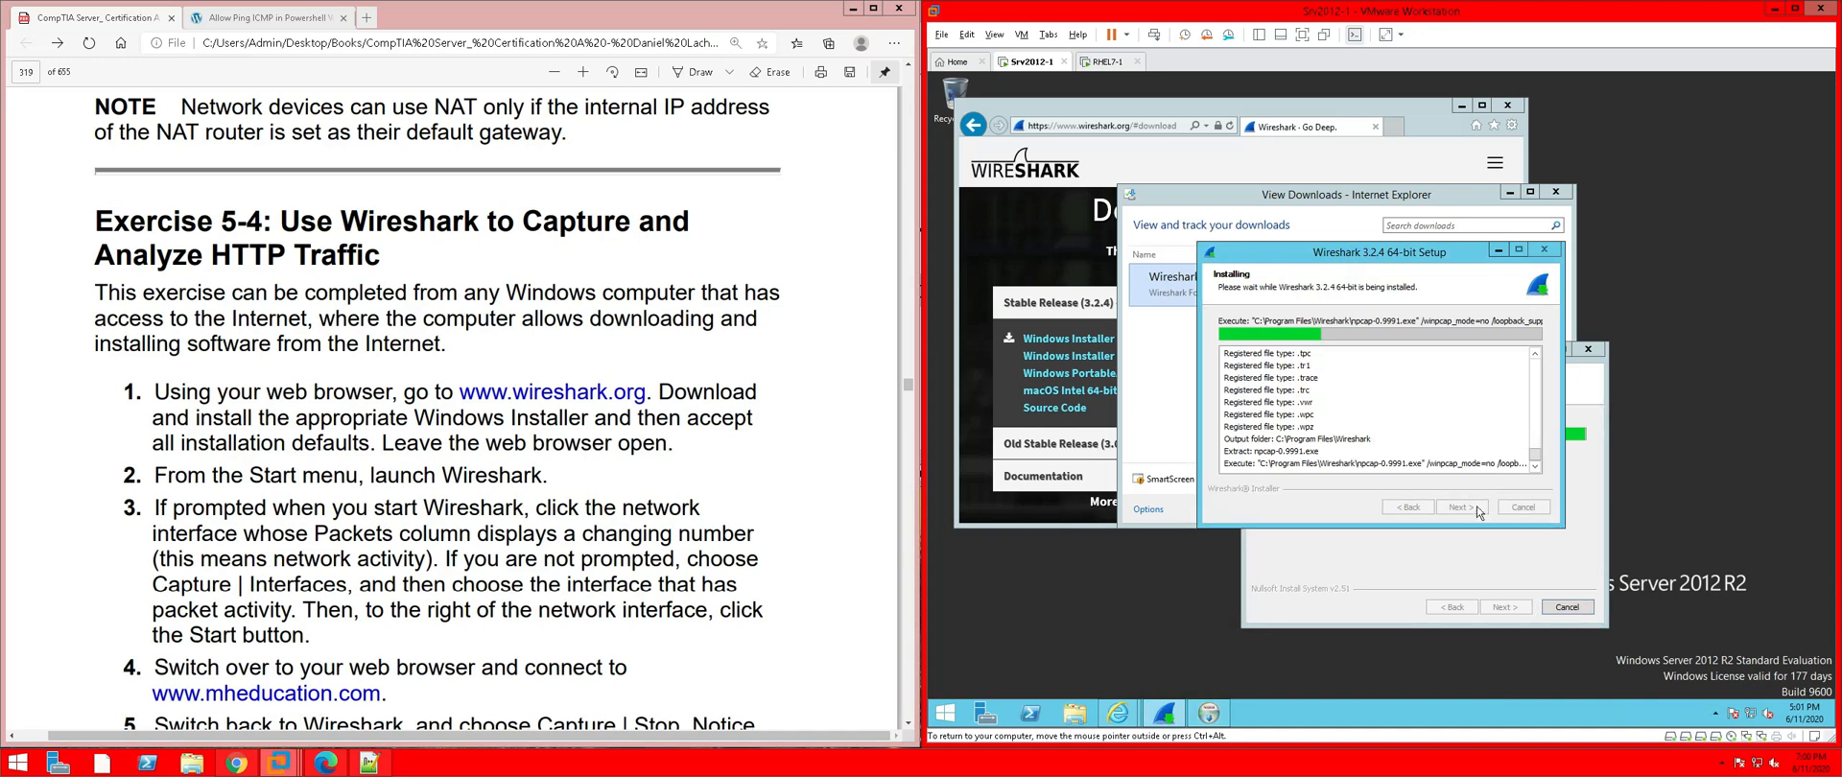
{"action": "left_click", "coordinate": [1401, 568]}
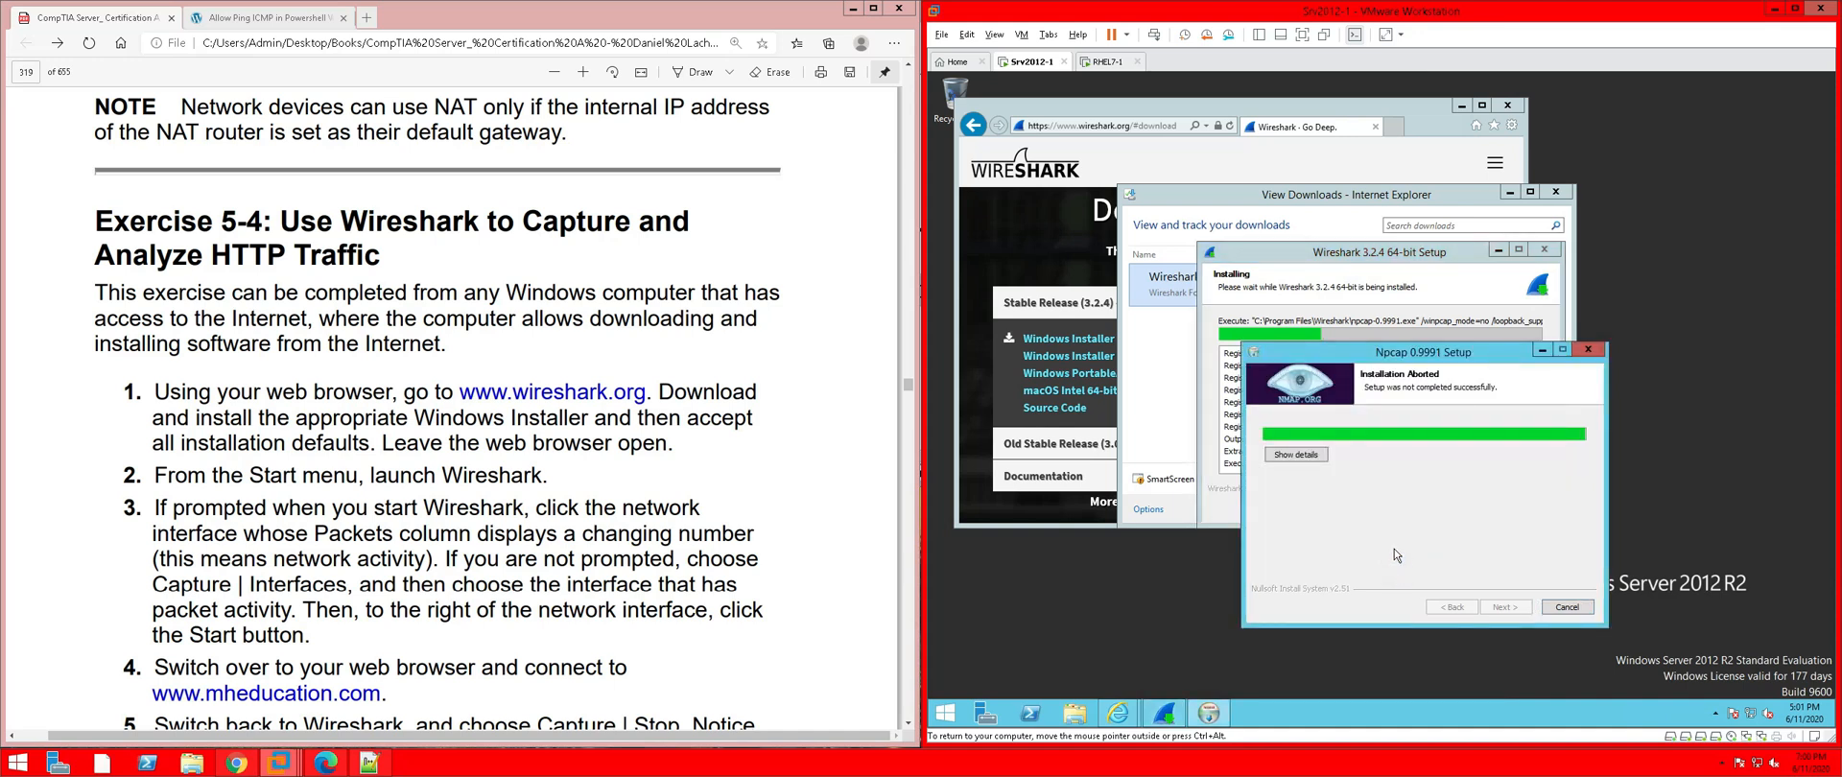
{"action": "left_click", "coordinate": [1300, 455]}
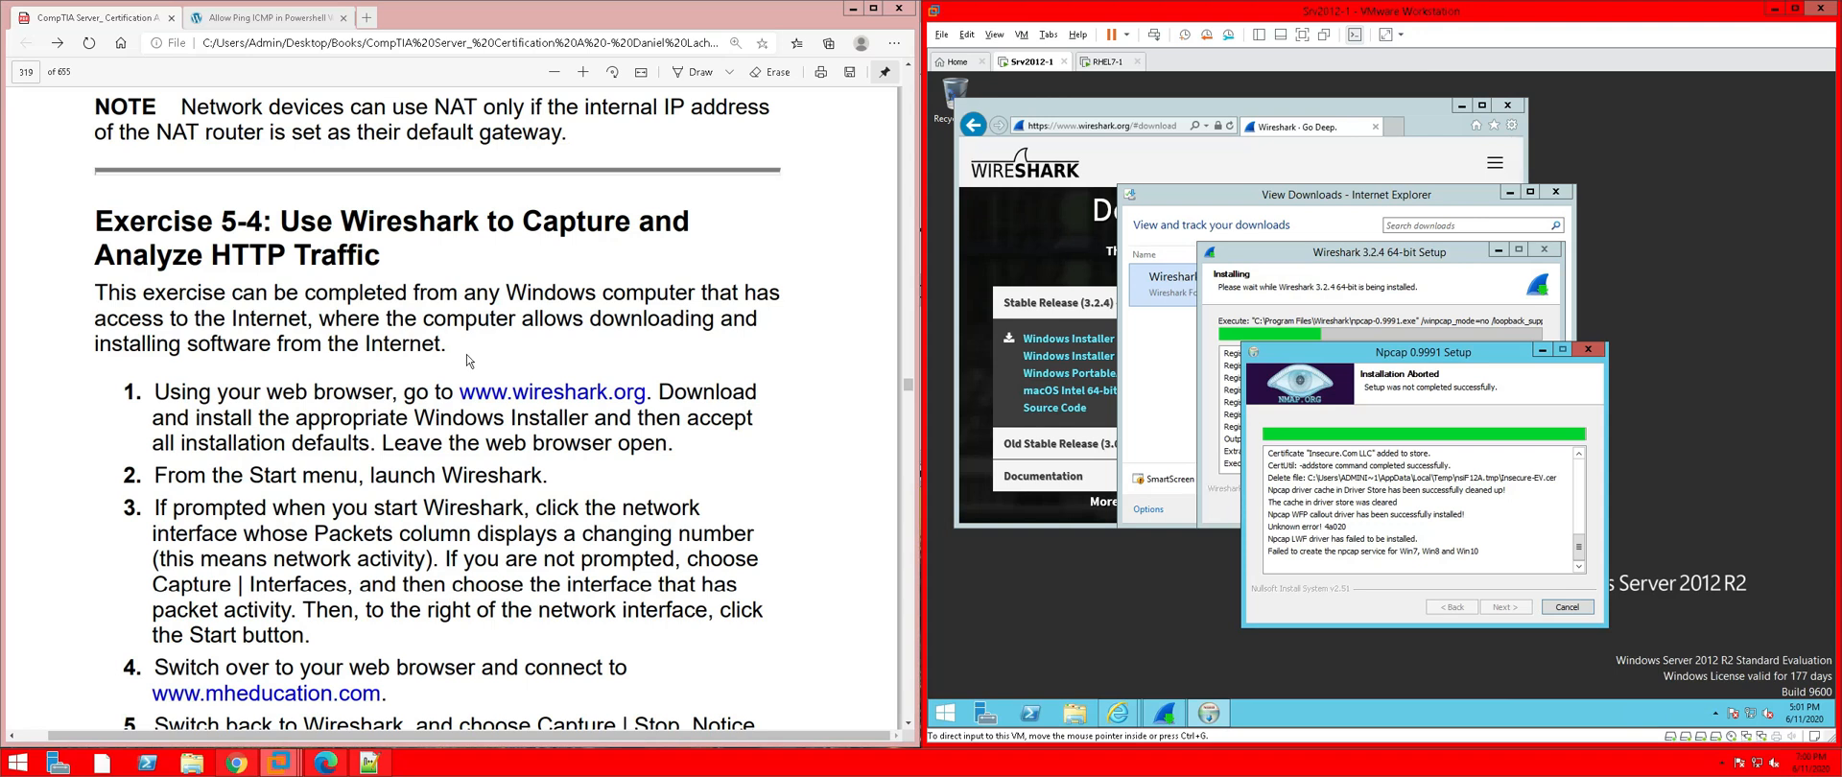
{"action": "left_click", "coordinate": [1568, 608]}
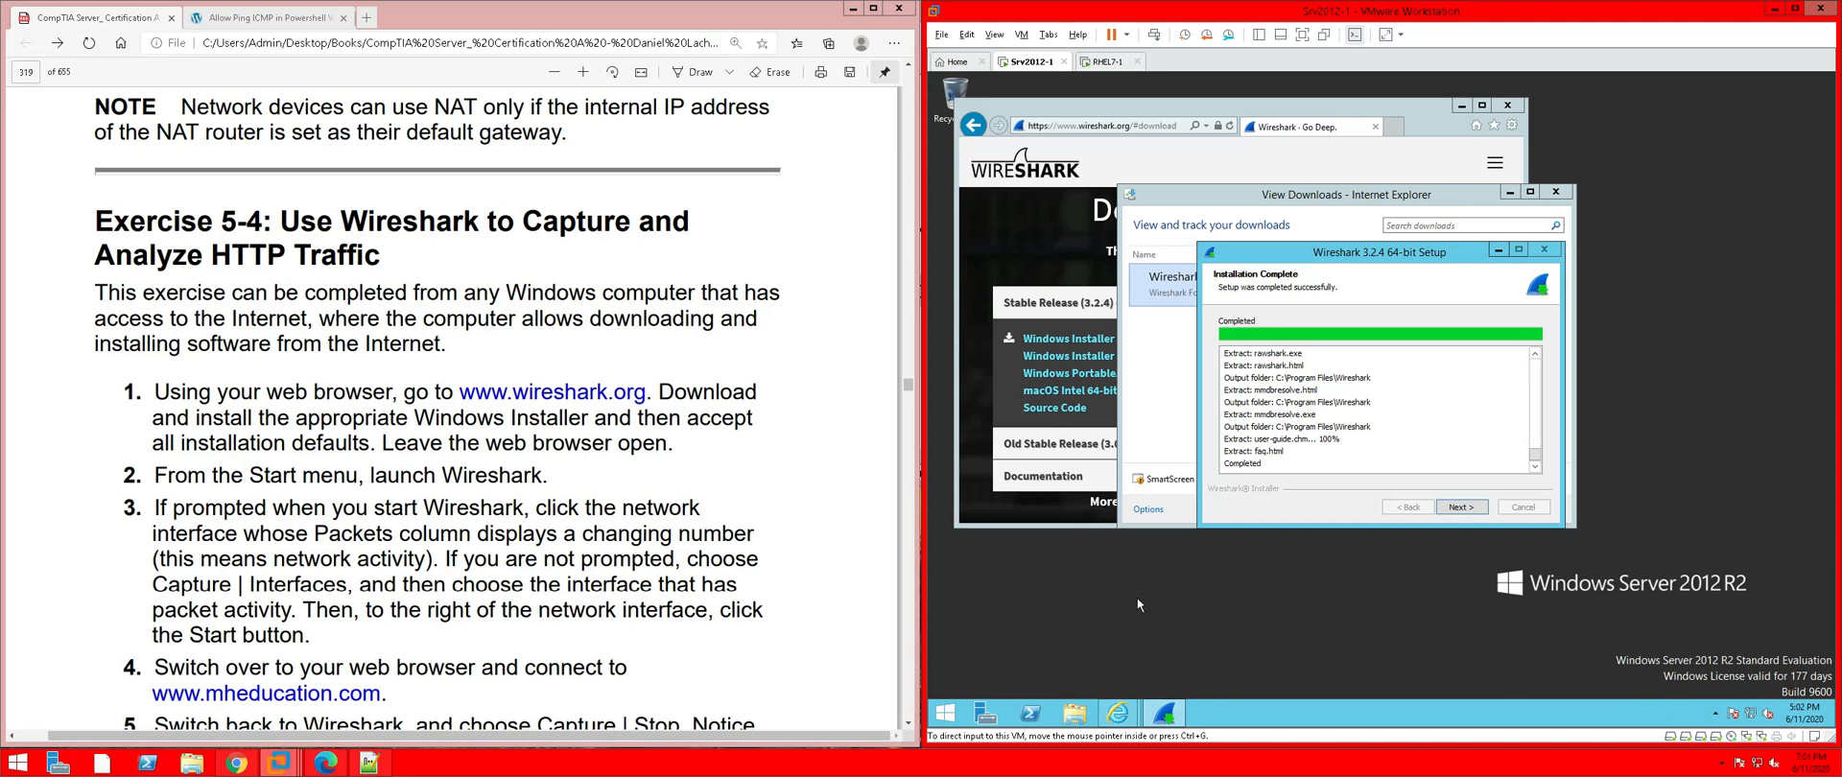
Finish the Wireshark 3.2.4 setup, launch Wireshark via a 'wir' Start search, and close View Downloads
{"action": "left_click", "coordinate": [1475, 509]}
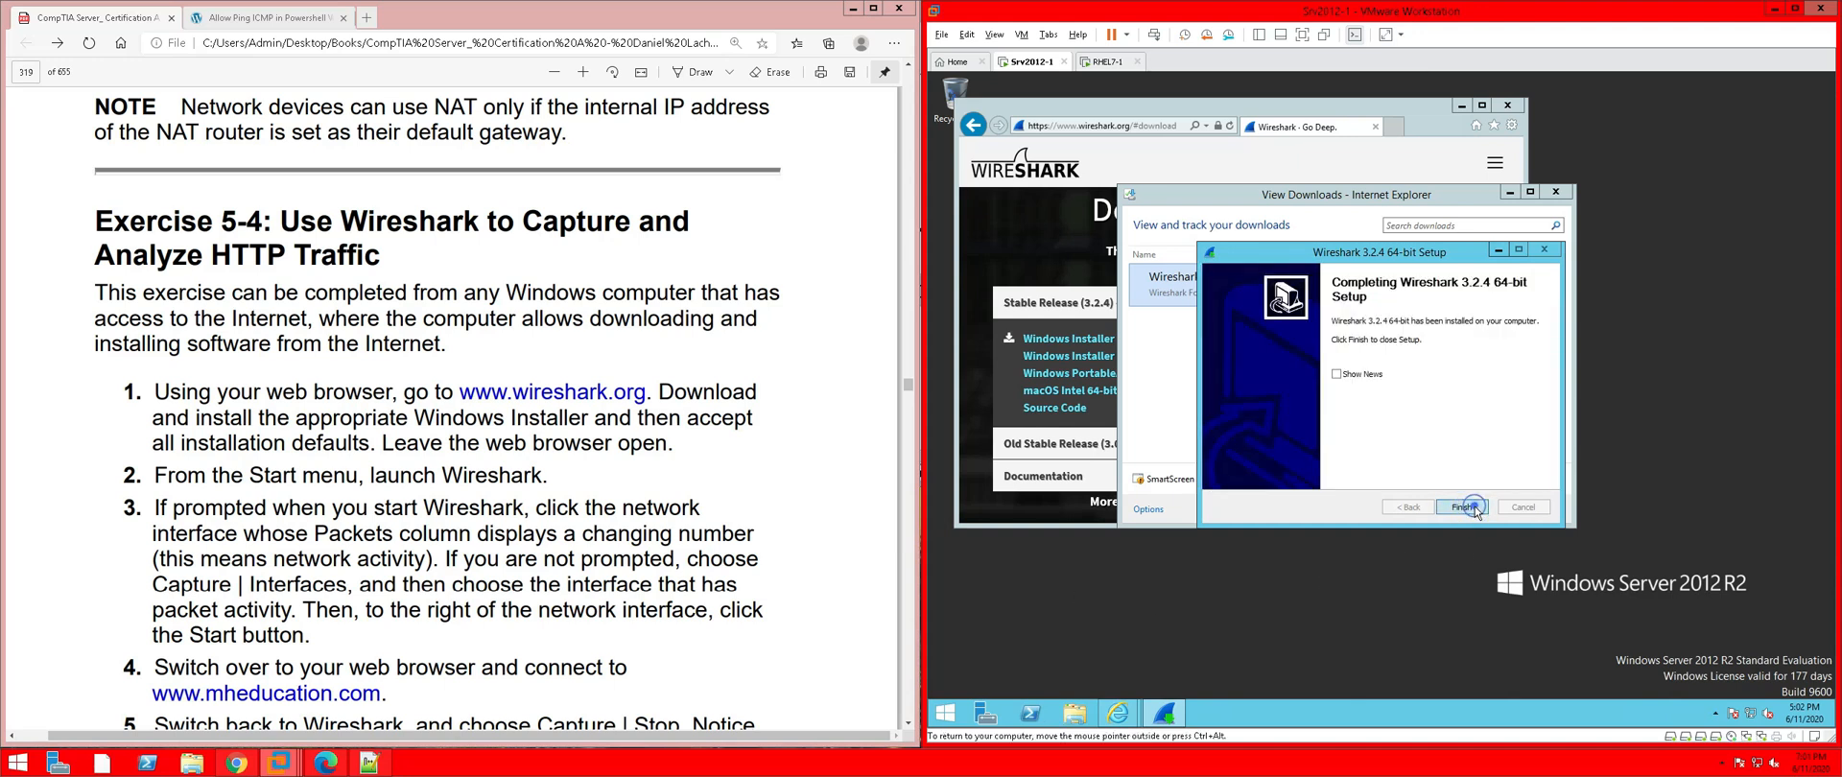
{"action": "left_click", "coordinate": [1473, 507]}
{"action": "left_click", "coordinate": [942, 720]}
{"action": "type", "text": "wireshark"}
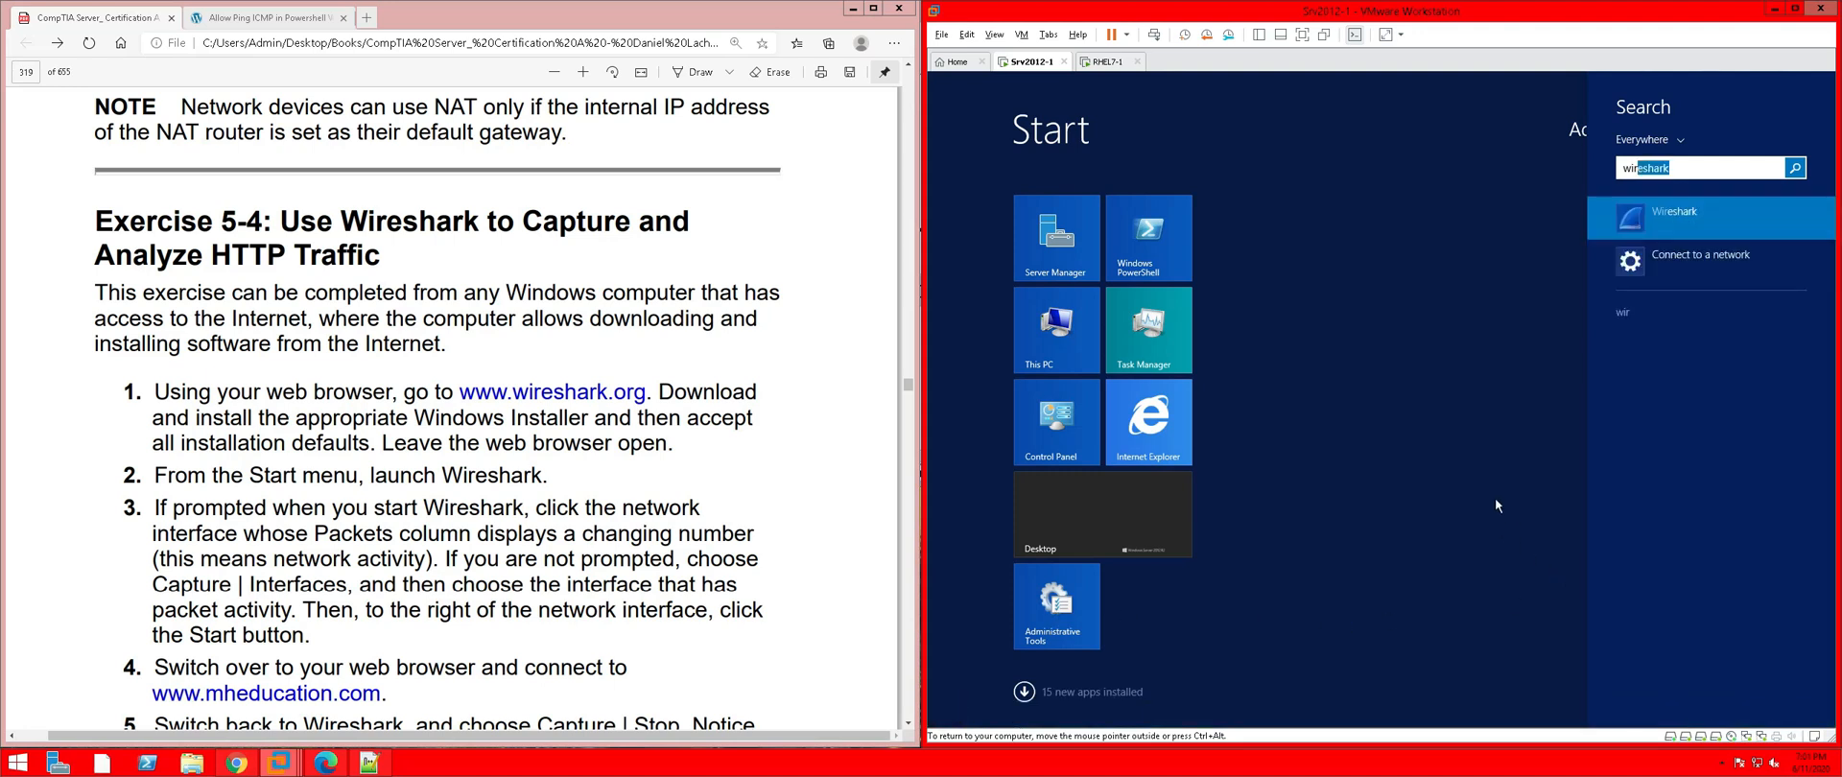
{"action": "left_click", "coordinate": [1691, 235]}
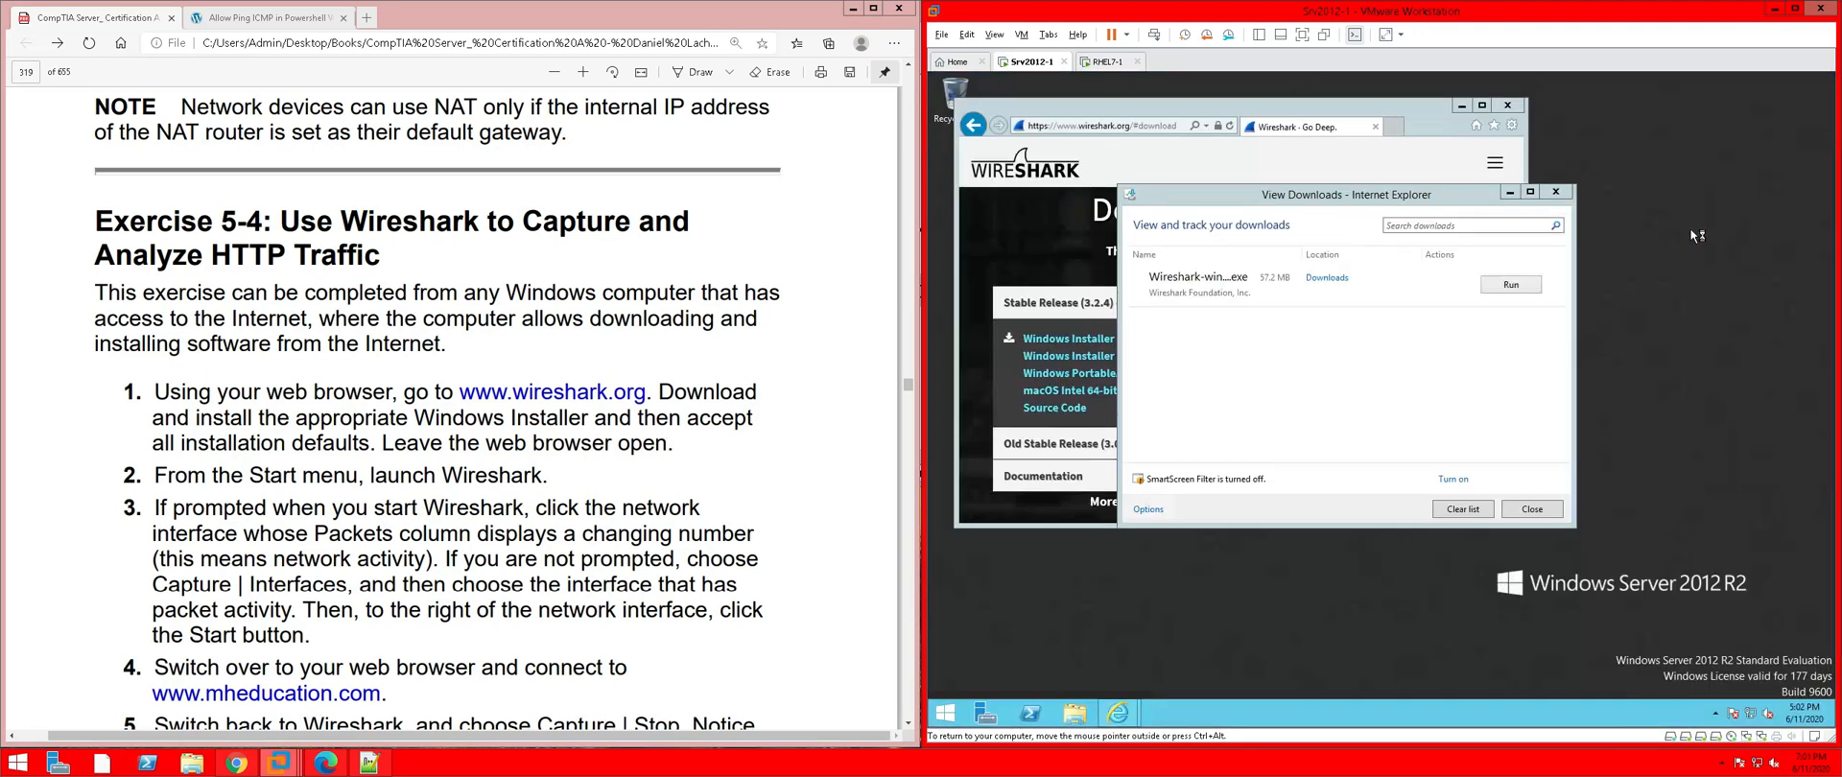
{"action": "left_click", "coordinate": [1556, 197]}
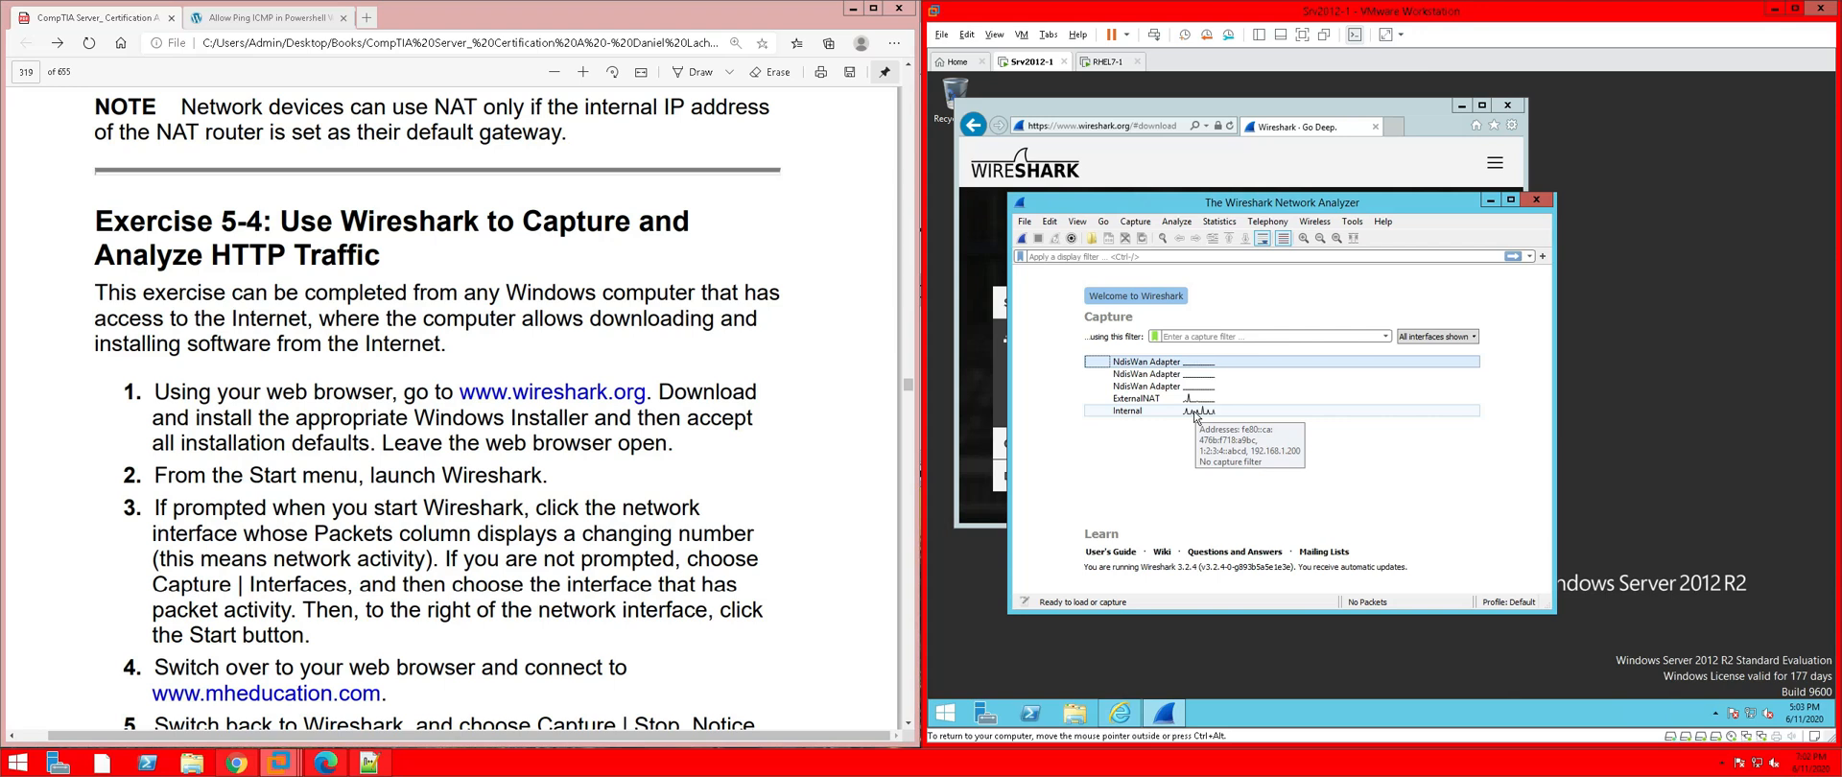
Start a Wireshark capture on the Internal interface, then scroll the PDF ahead to steps 5–6
{"action": "left_click", "coordinate": [1195, 413]}
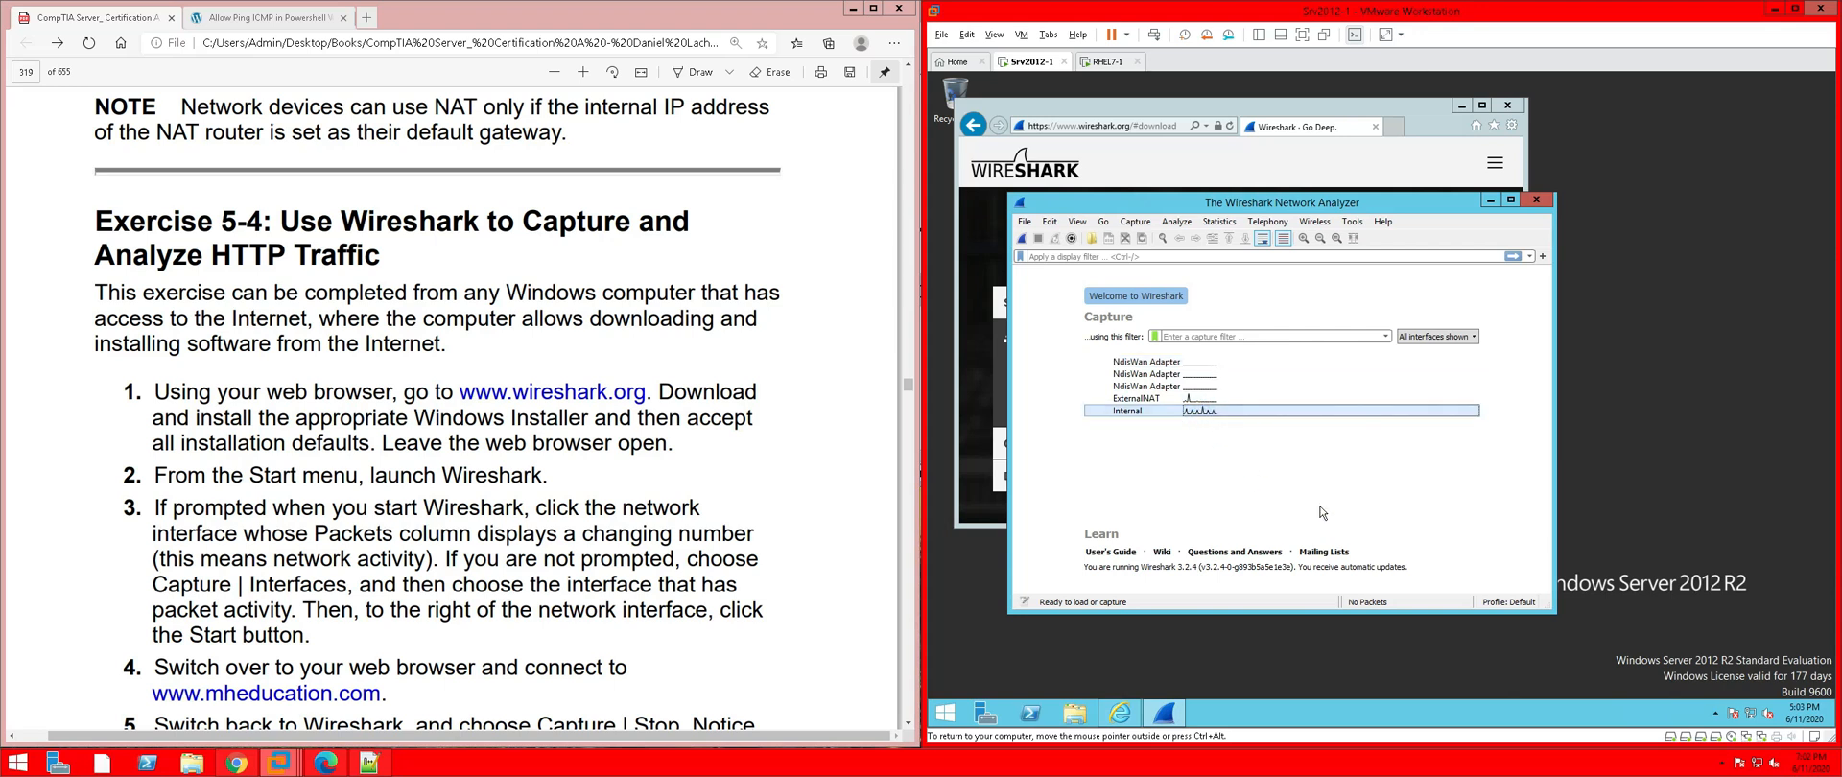
{"action": "double_click", "coordinate": [1252, 415]}
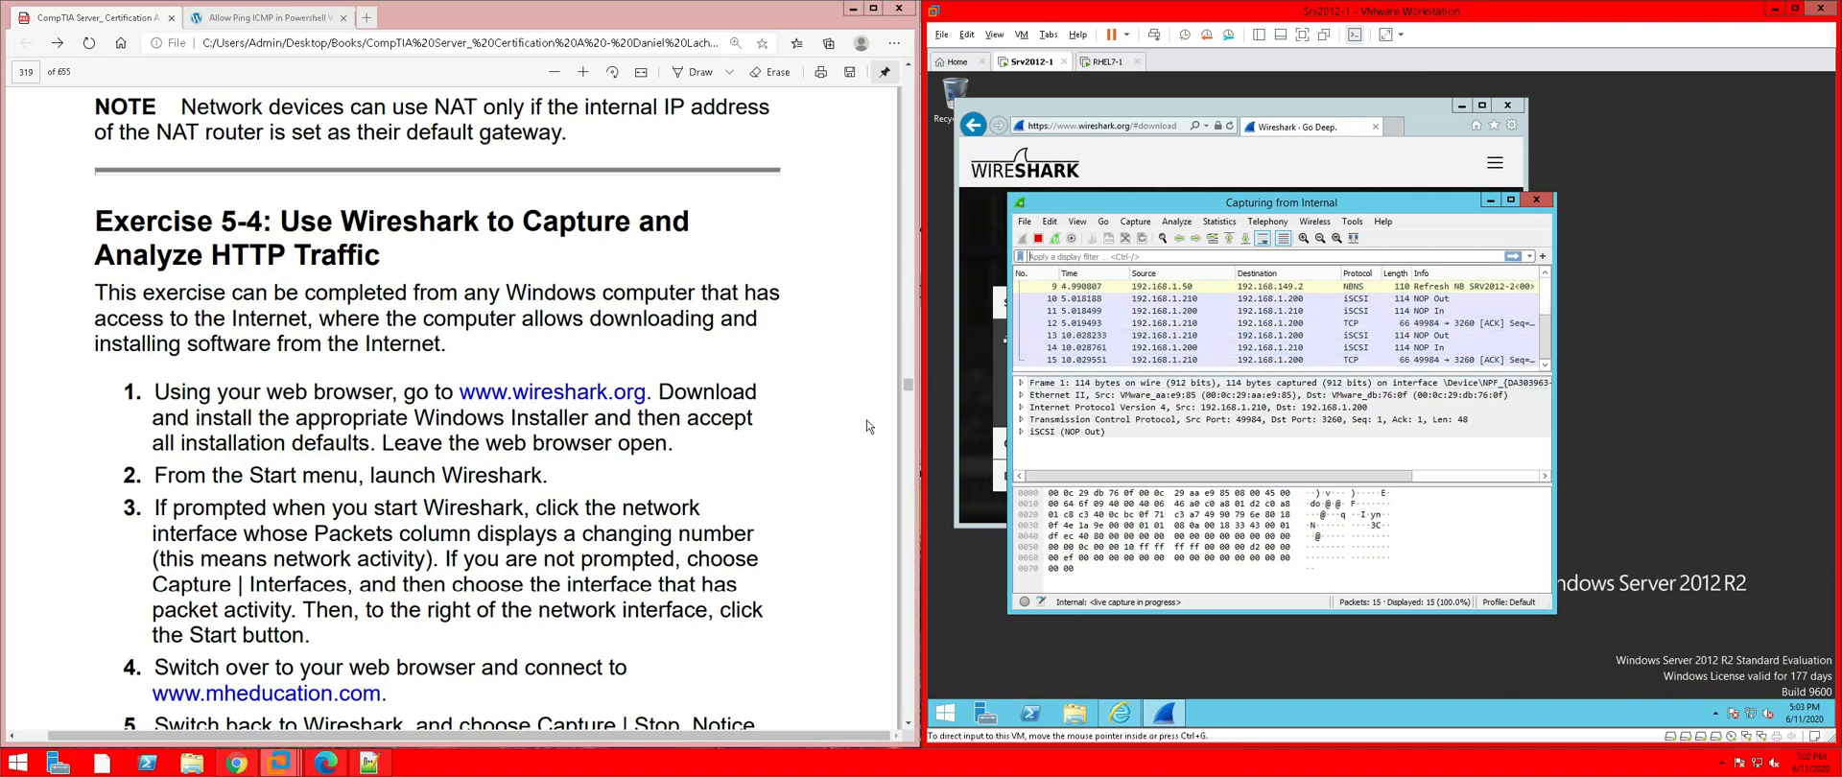
{"action": "left_click", "coordinate": [578, 588]}
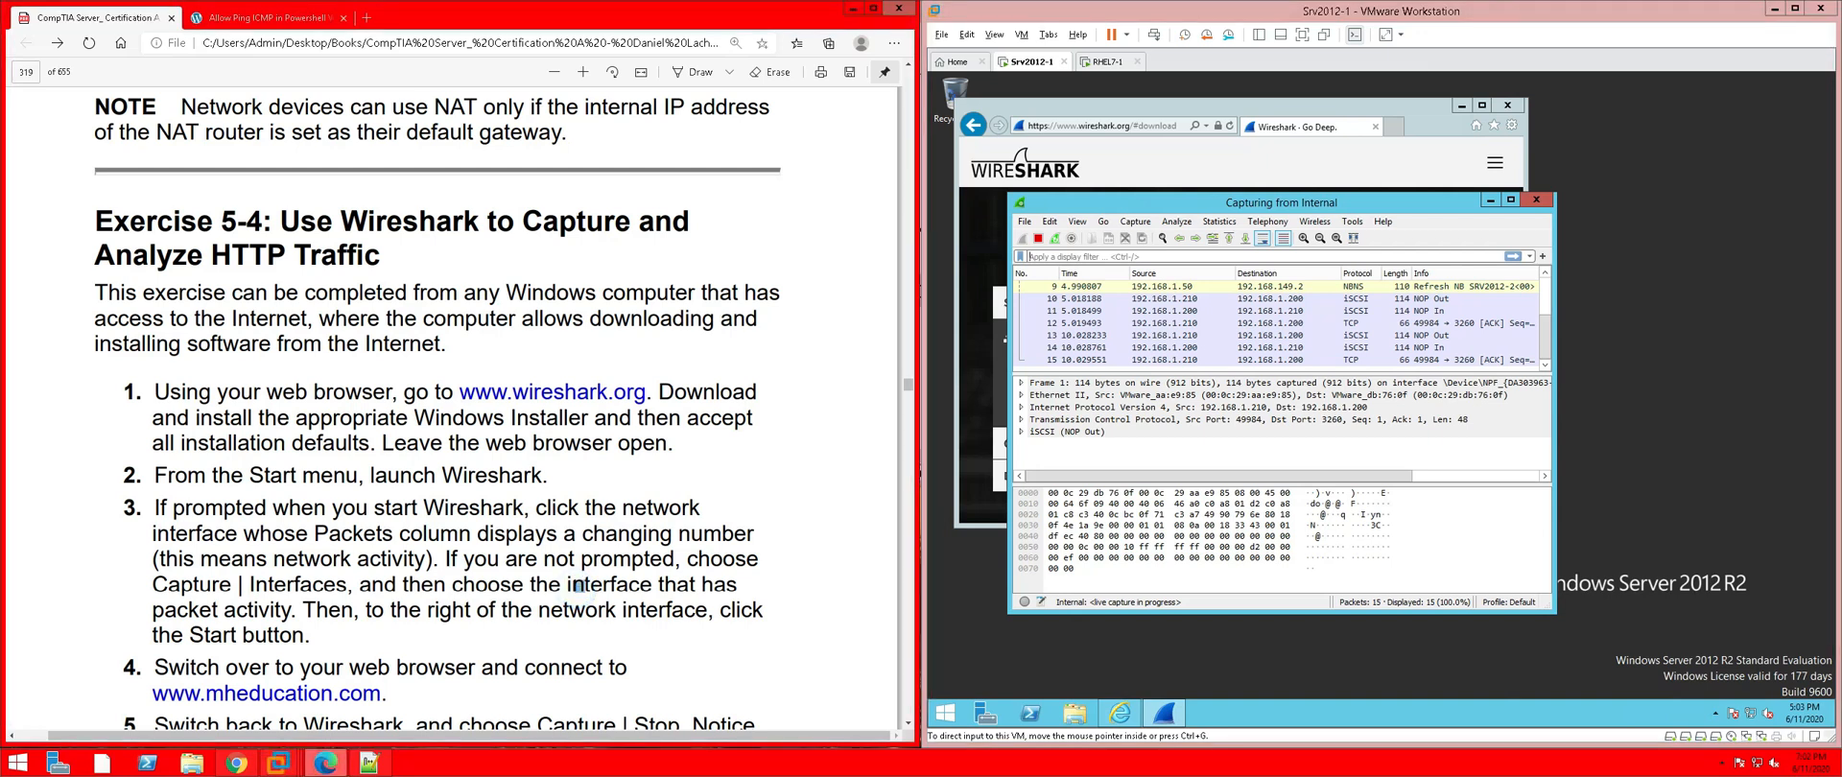
{"action": "scroll", "coordinate": [577, 587], "scroll_direction": "down", "scroll_amount": 1}
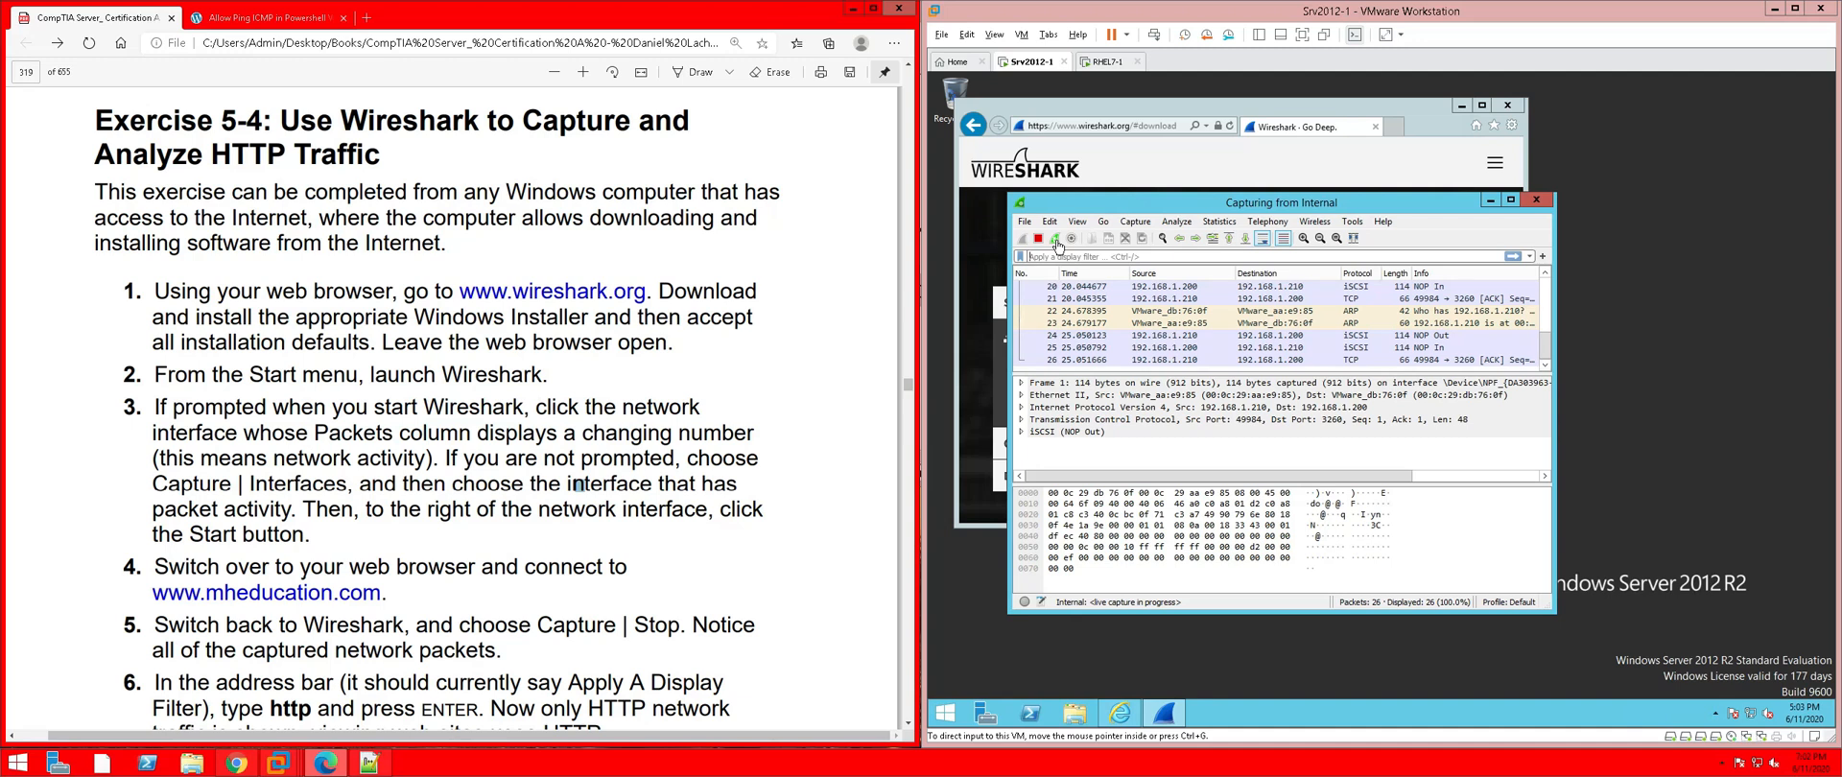
{"action": "left_click", "coordinate": [1105, 110]}
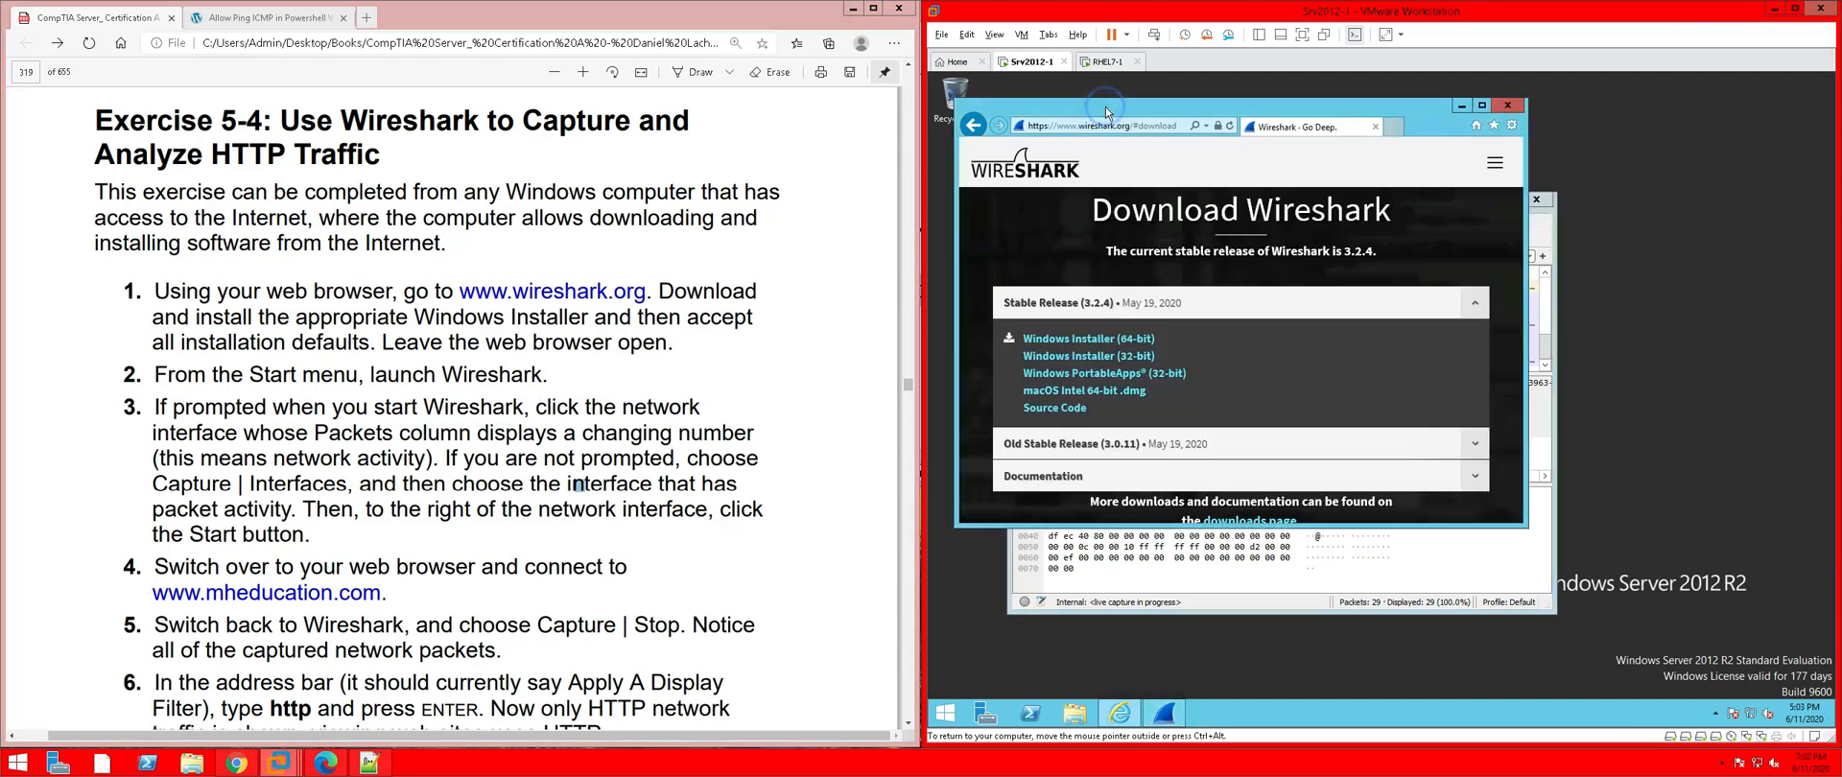
{"action": "left_click", "coordinate": [1106, 123]}
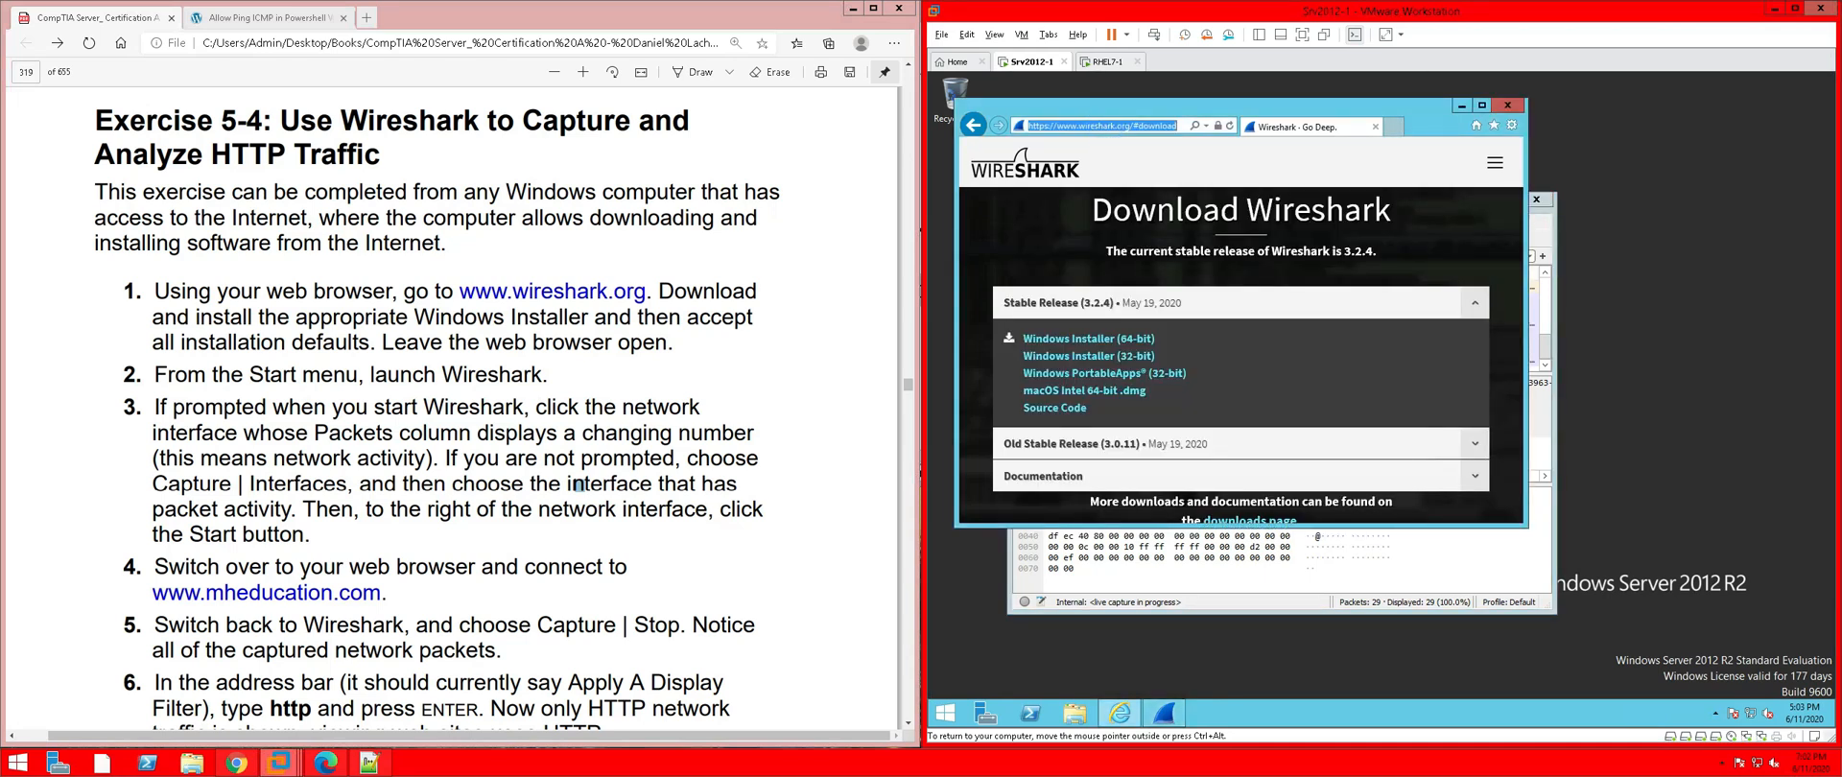
{"action": "type", "text": "www"}
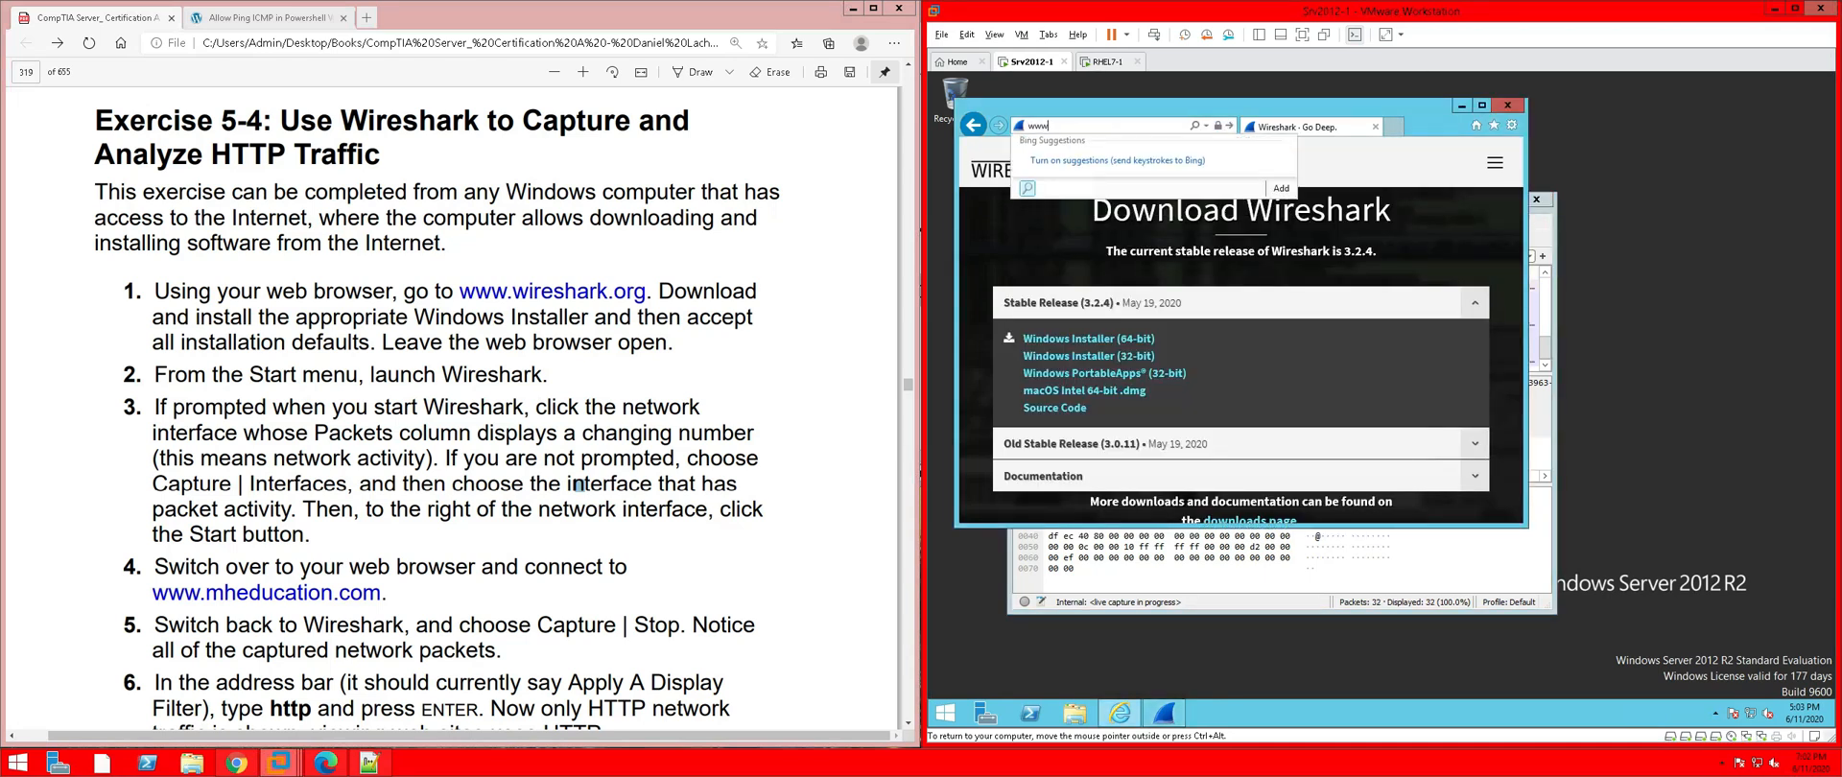
{"action": "type", "text": ".mh"}
{"action": "type", "text": "education.com"}
{"action": "key", "text": "Return"}
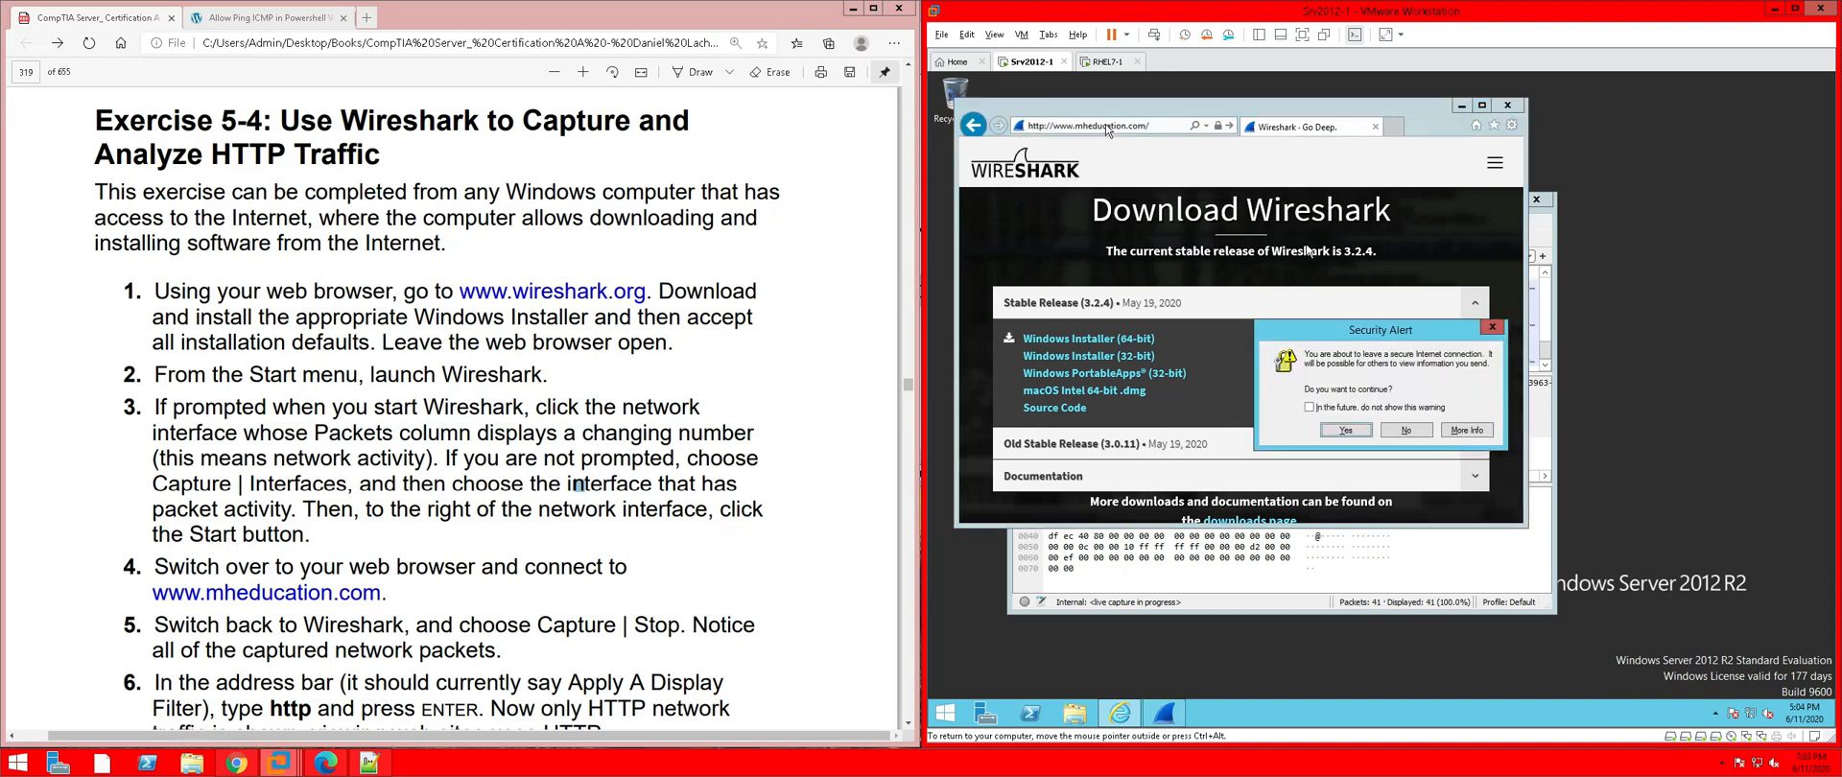
{"action": "left_click", "coordinate": [1345, 430]}
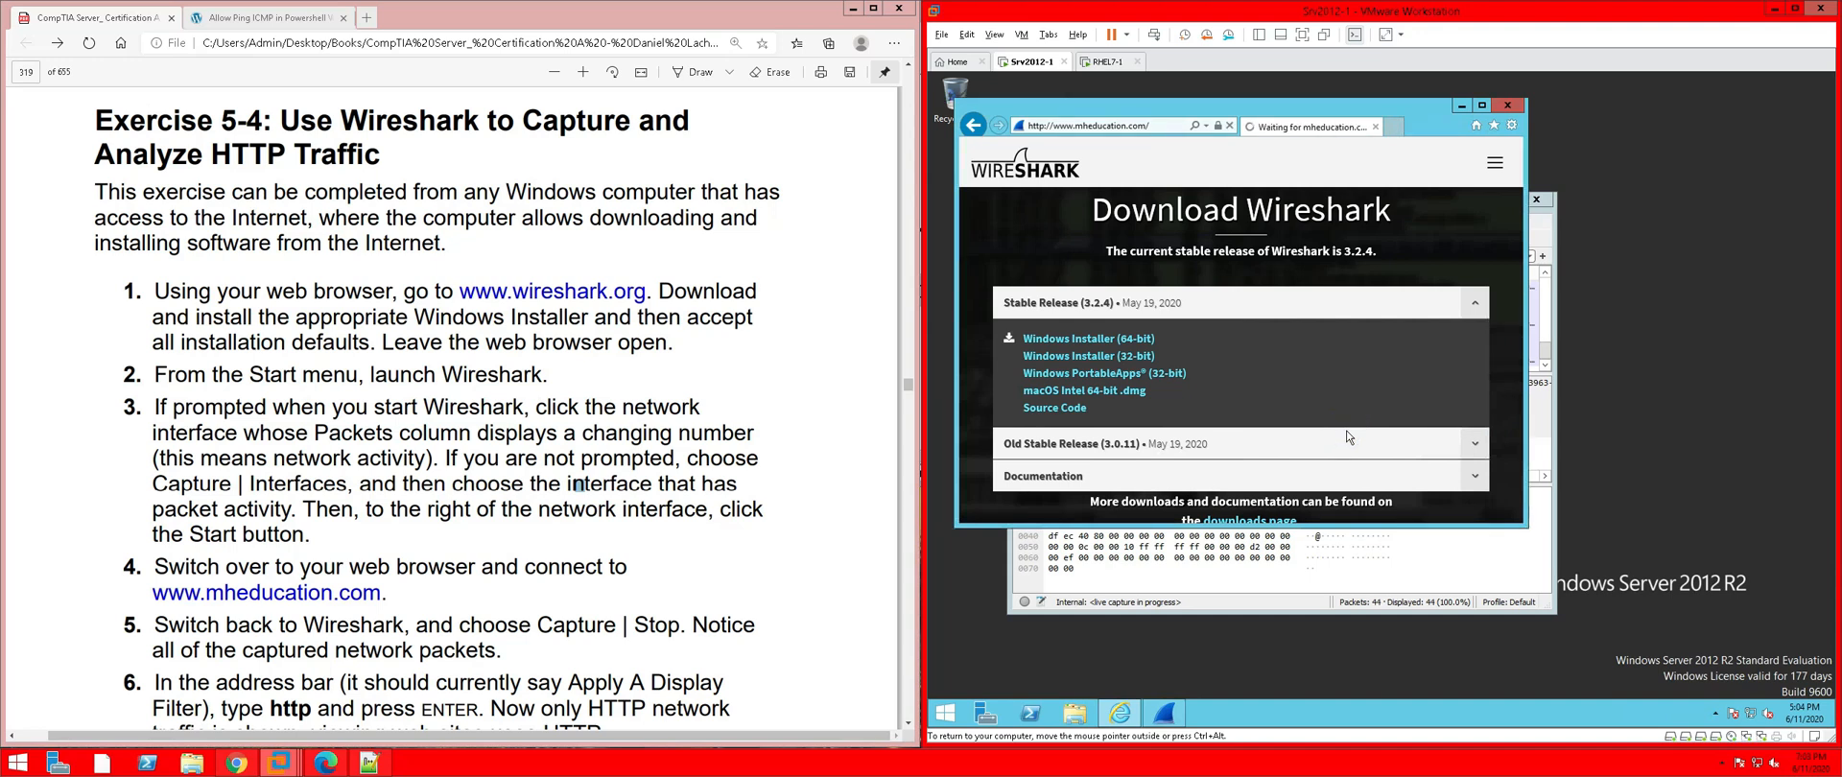
{"action": "left_click", "coordinate": [1409, 435]}
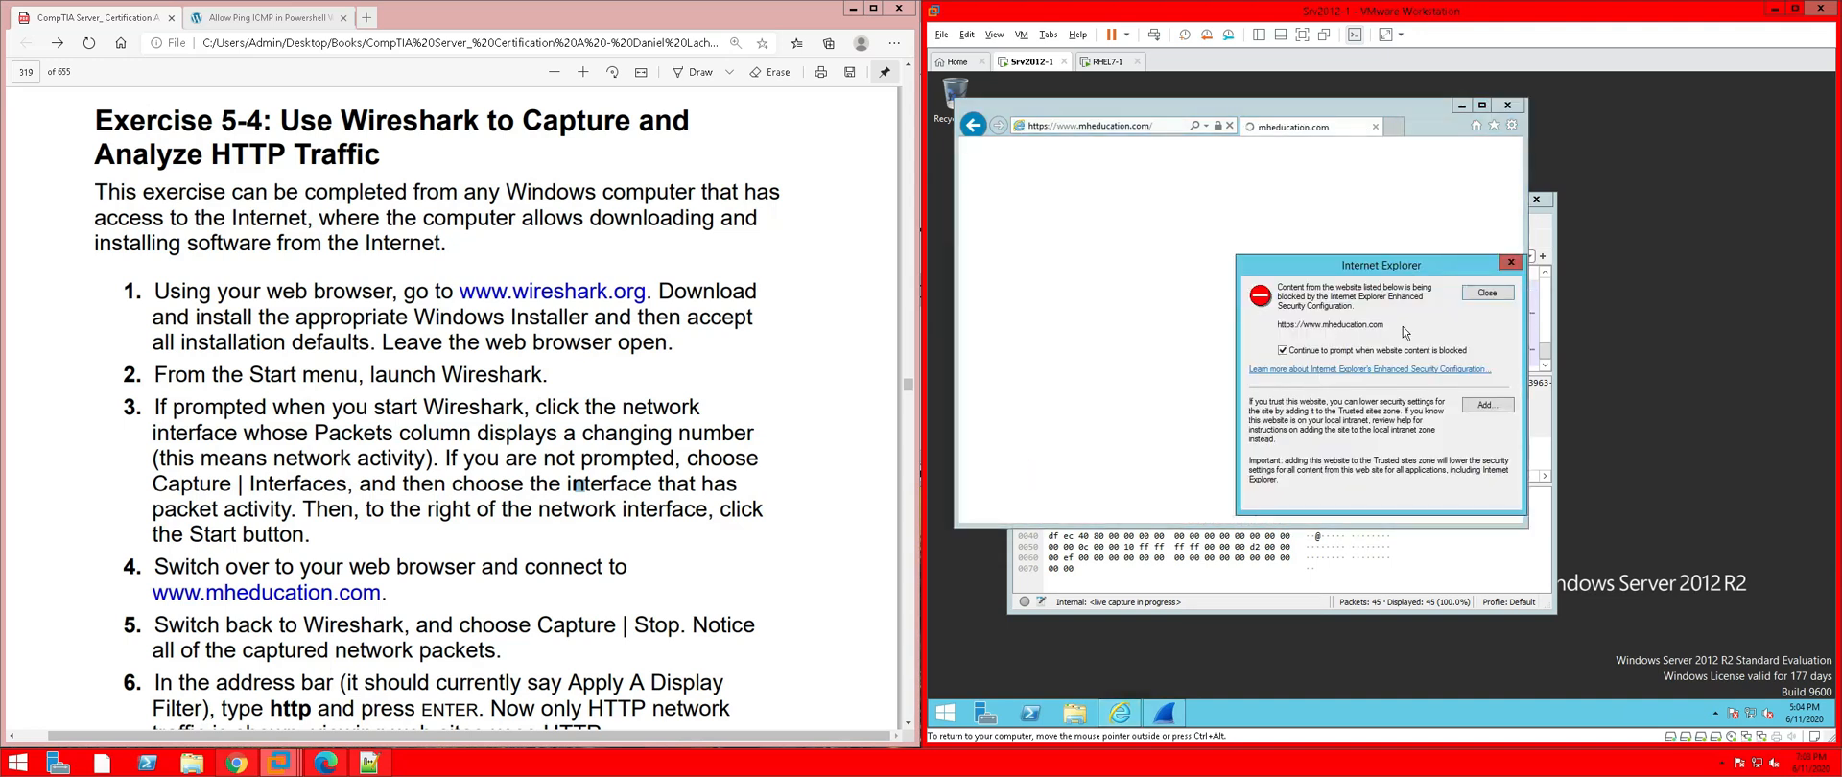
{"action": "left_click", "coordinate": [1488, 293]}
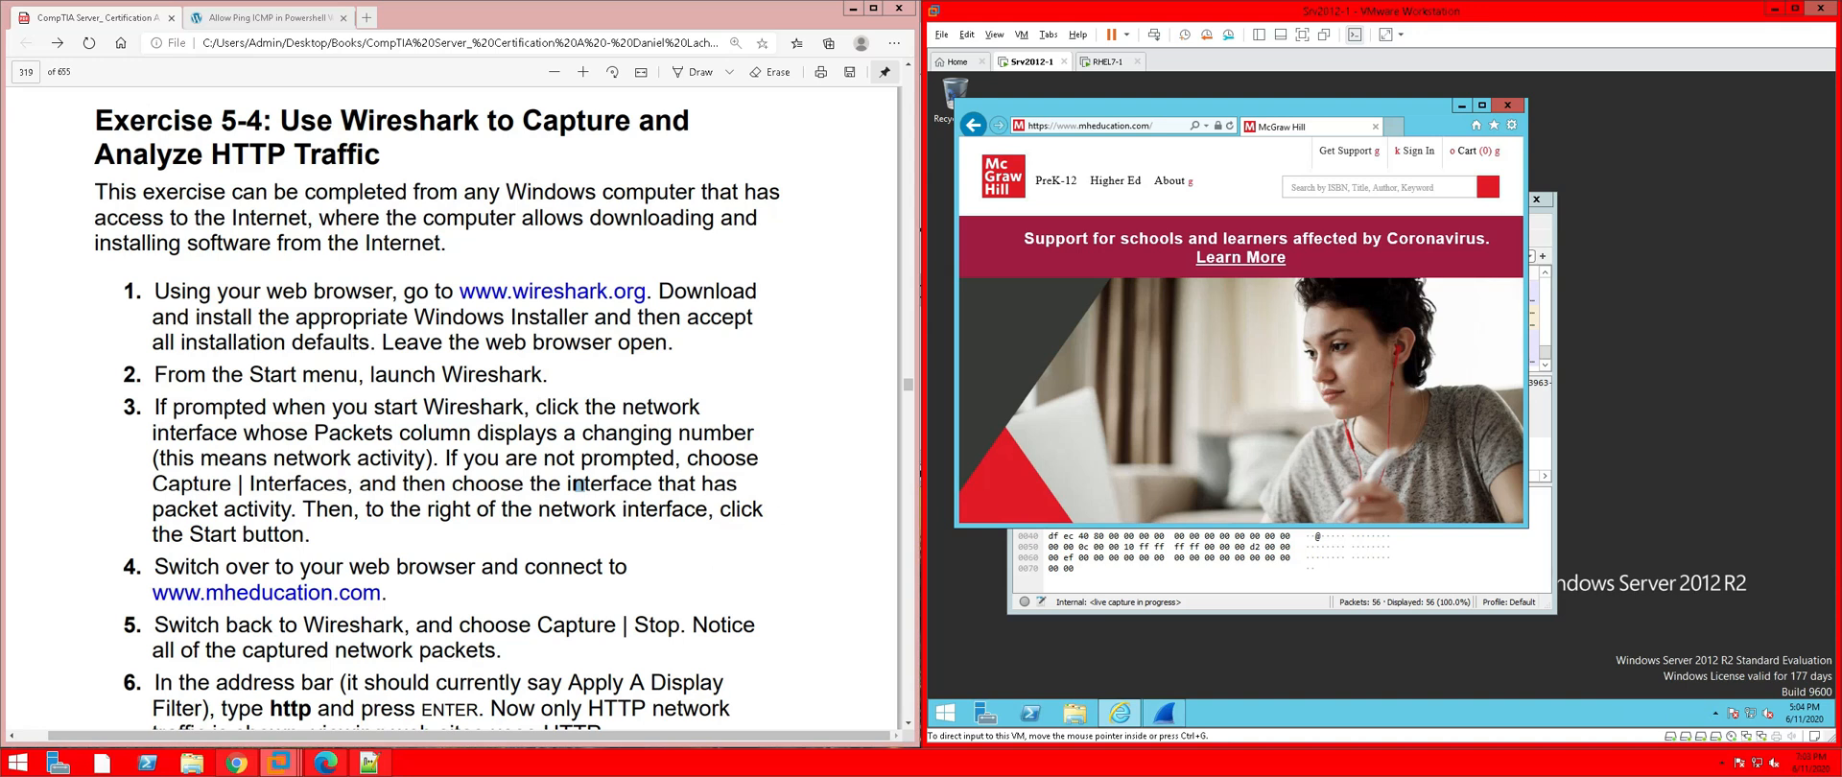
{"action": "left_click", "coordinate": [1462, 107]}
{"action": "left_click", "coordinate": [1037, 239]}
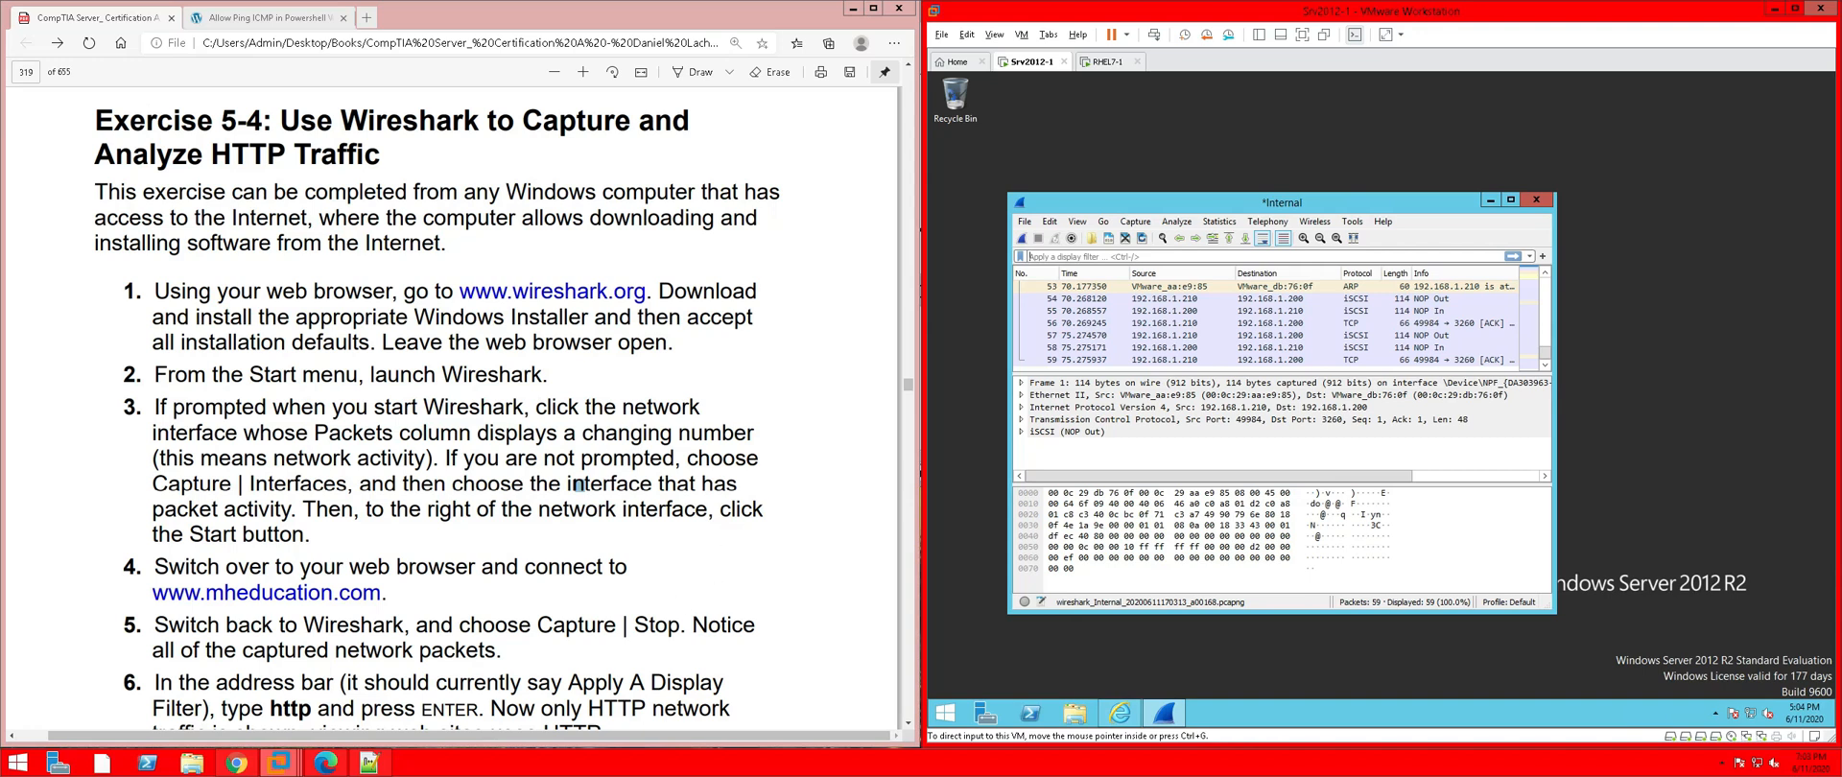
Read the next PDF step, then apply an http display filter, leaving 0 of 59 packets shown
{"action": "left_click", "coordinate": [616, 629]}
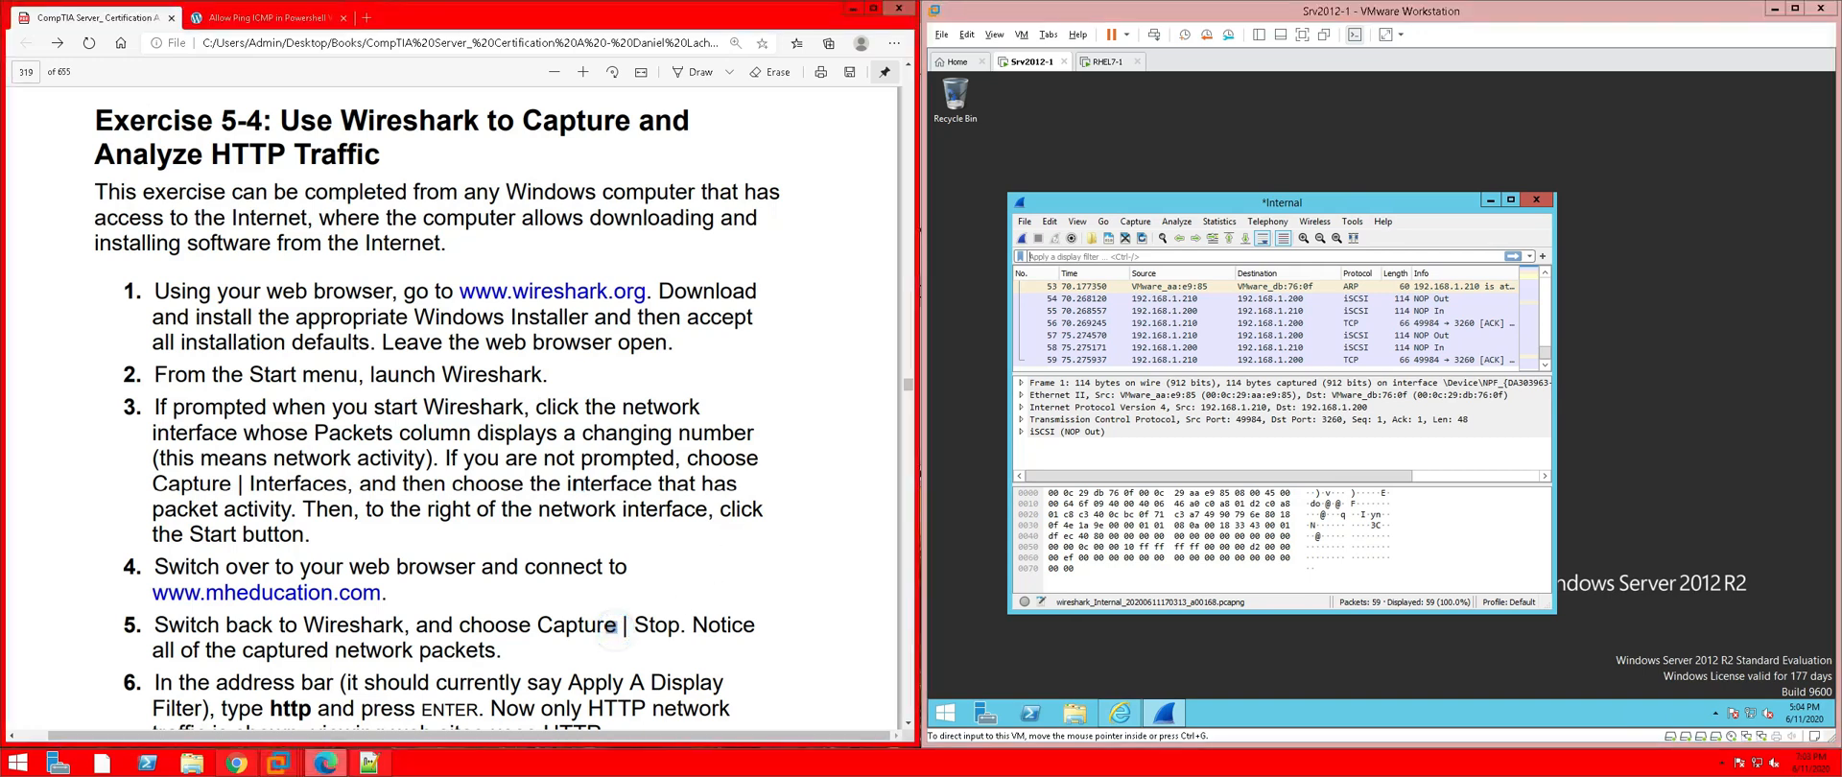
{"action": "scroll", "coordinate": [437, 408], "scroll_direction": "down", "scroll_amount": 3}
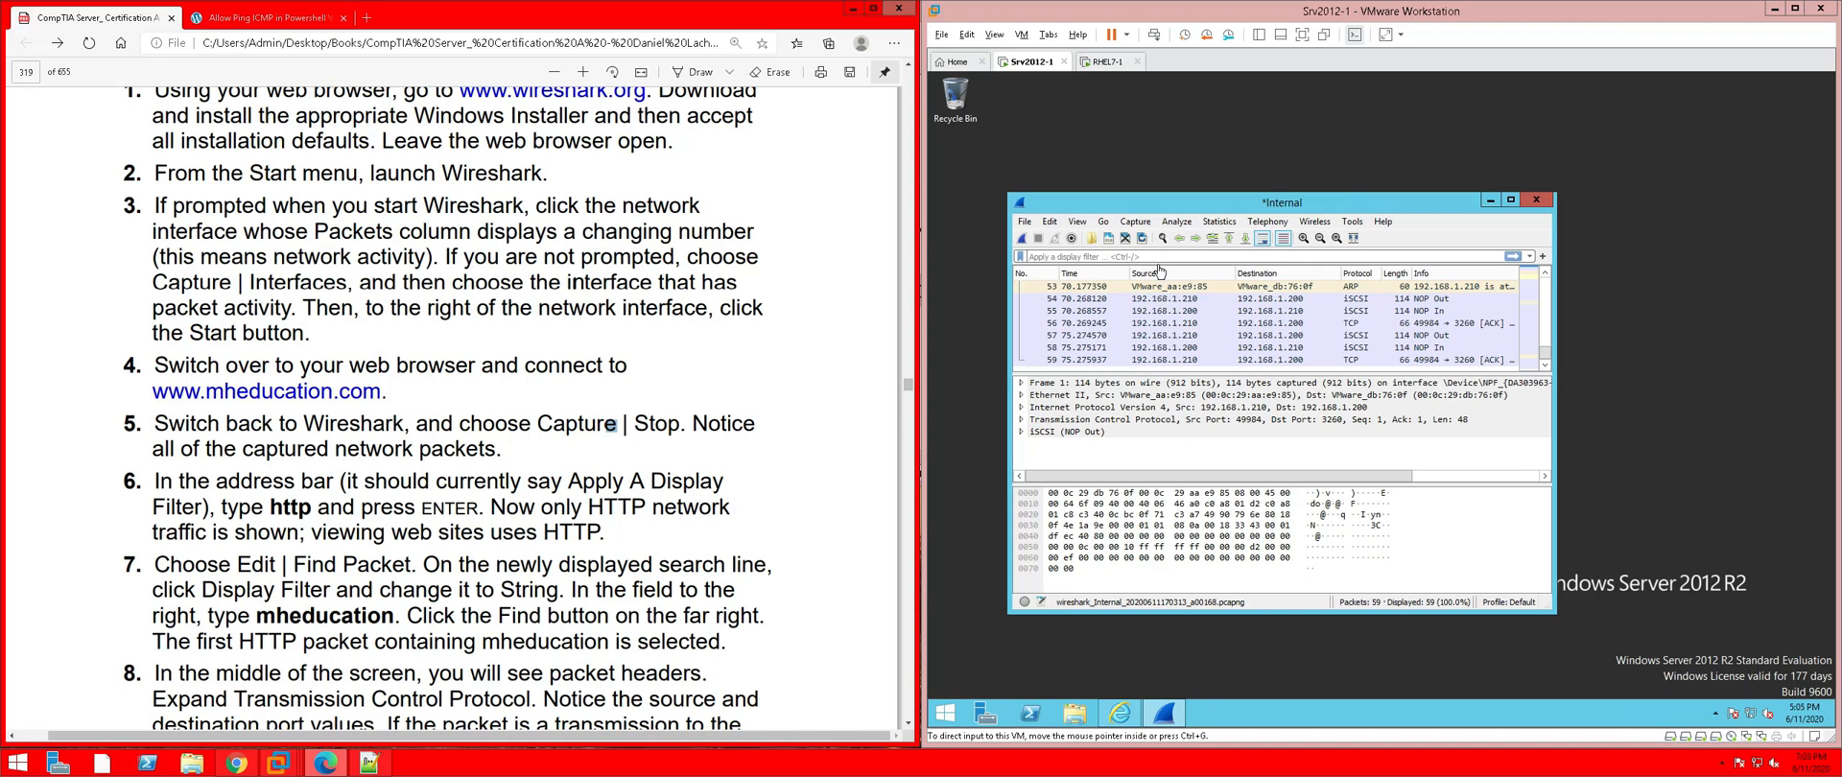
{"action": "left_click", "coordinate": [1072, 257]}
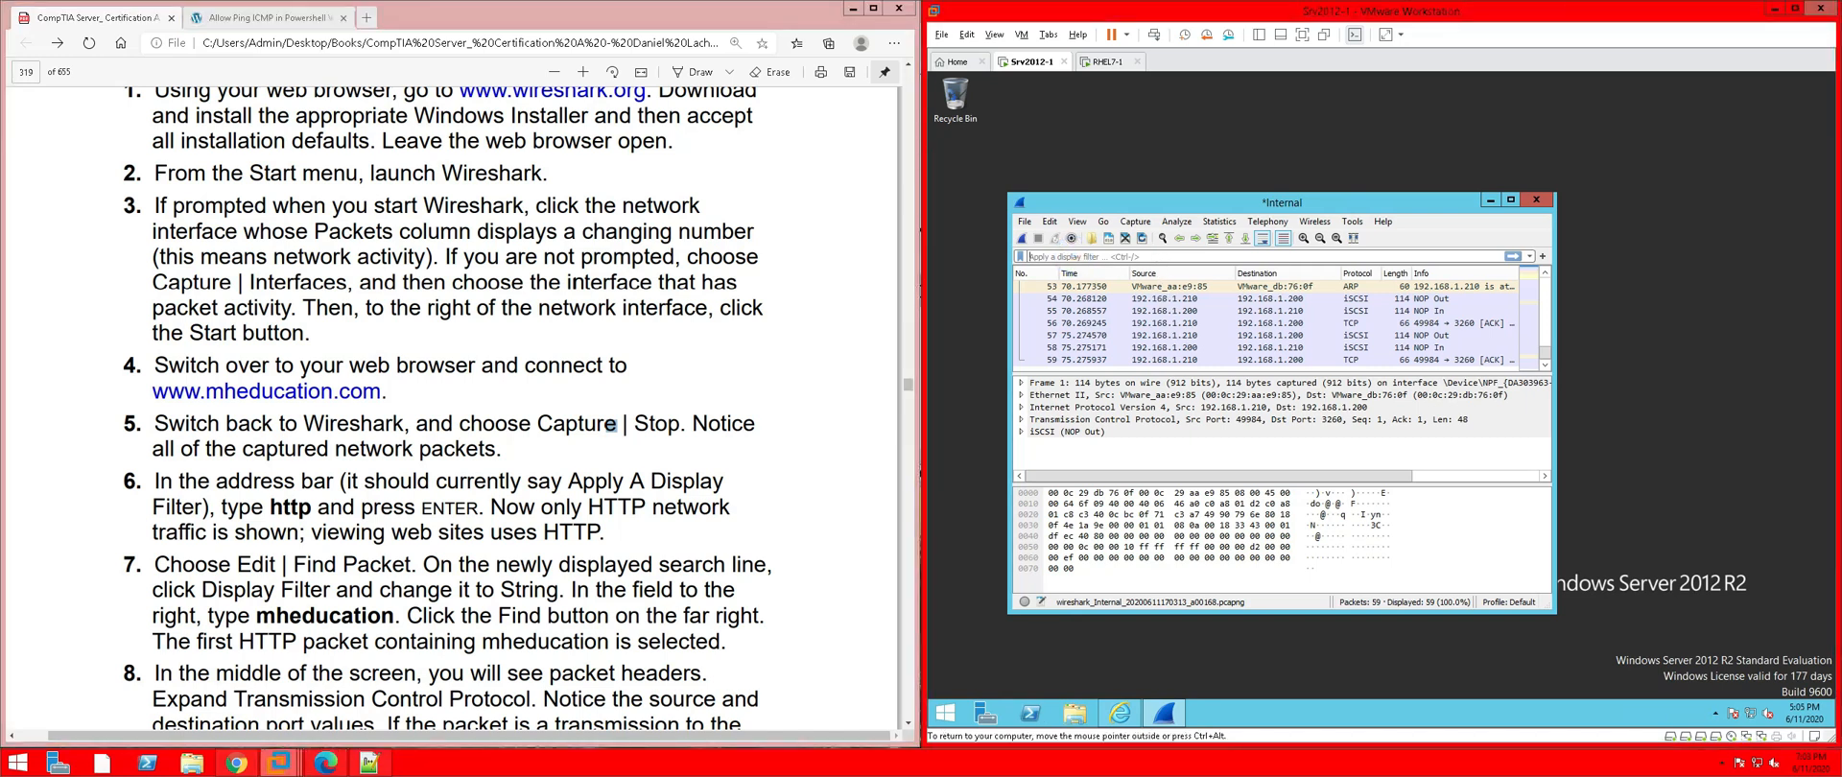
{"action": "type", "text": "http"}
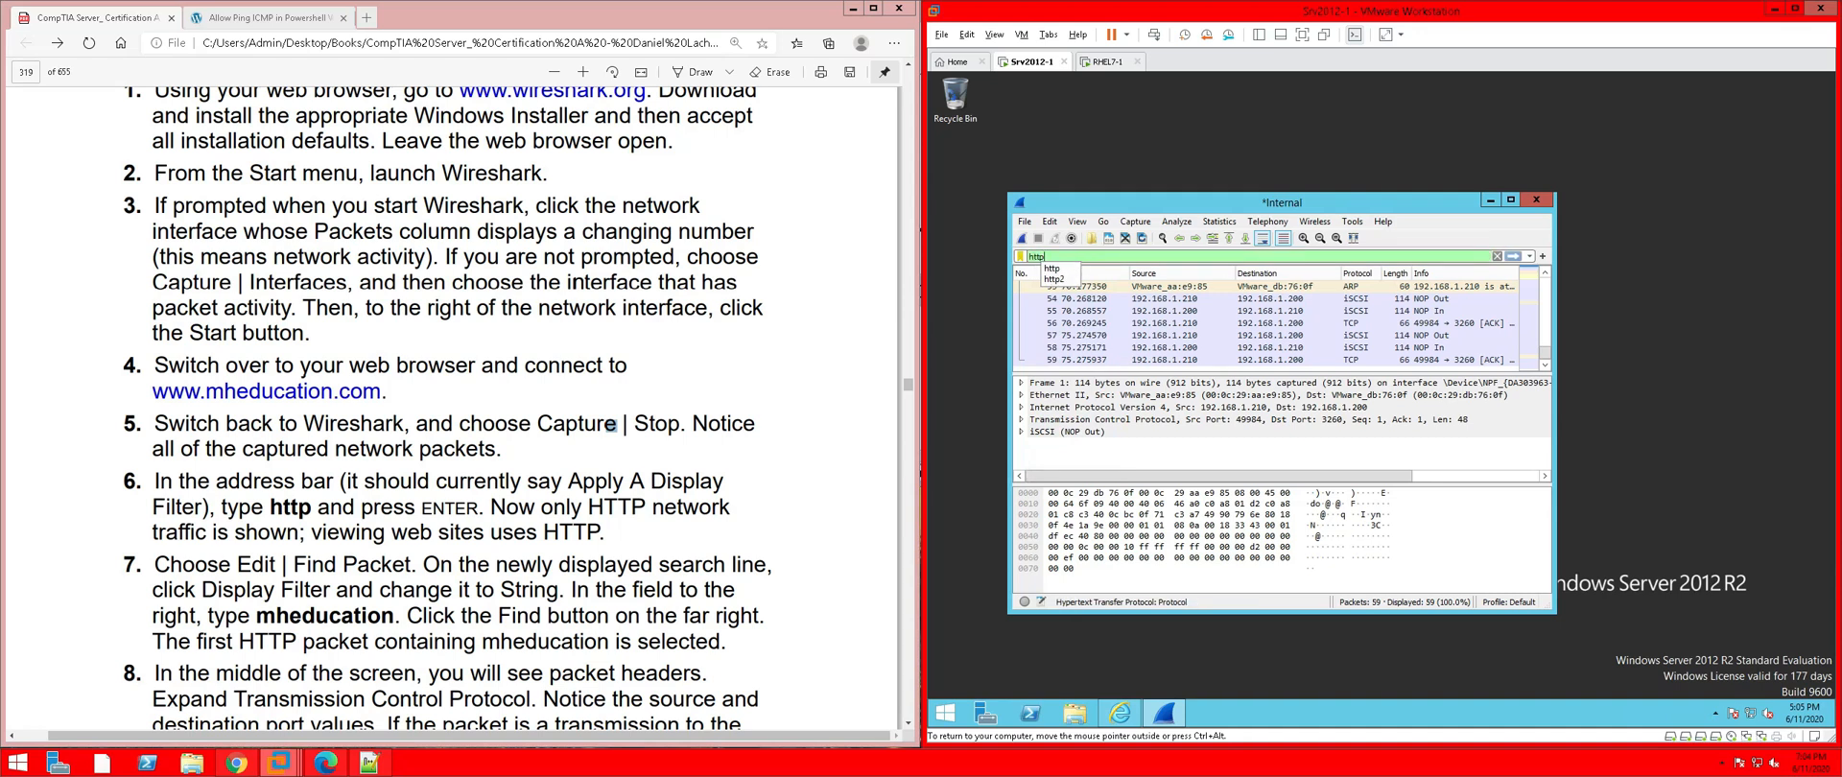
{"action": "key", "text": "Return"}
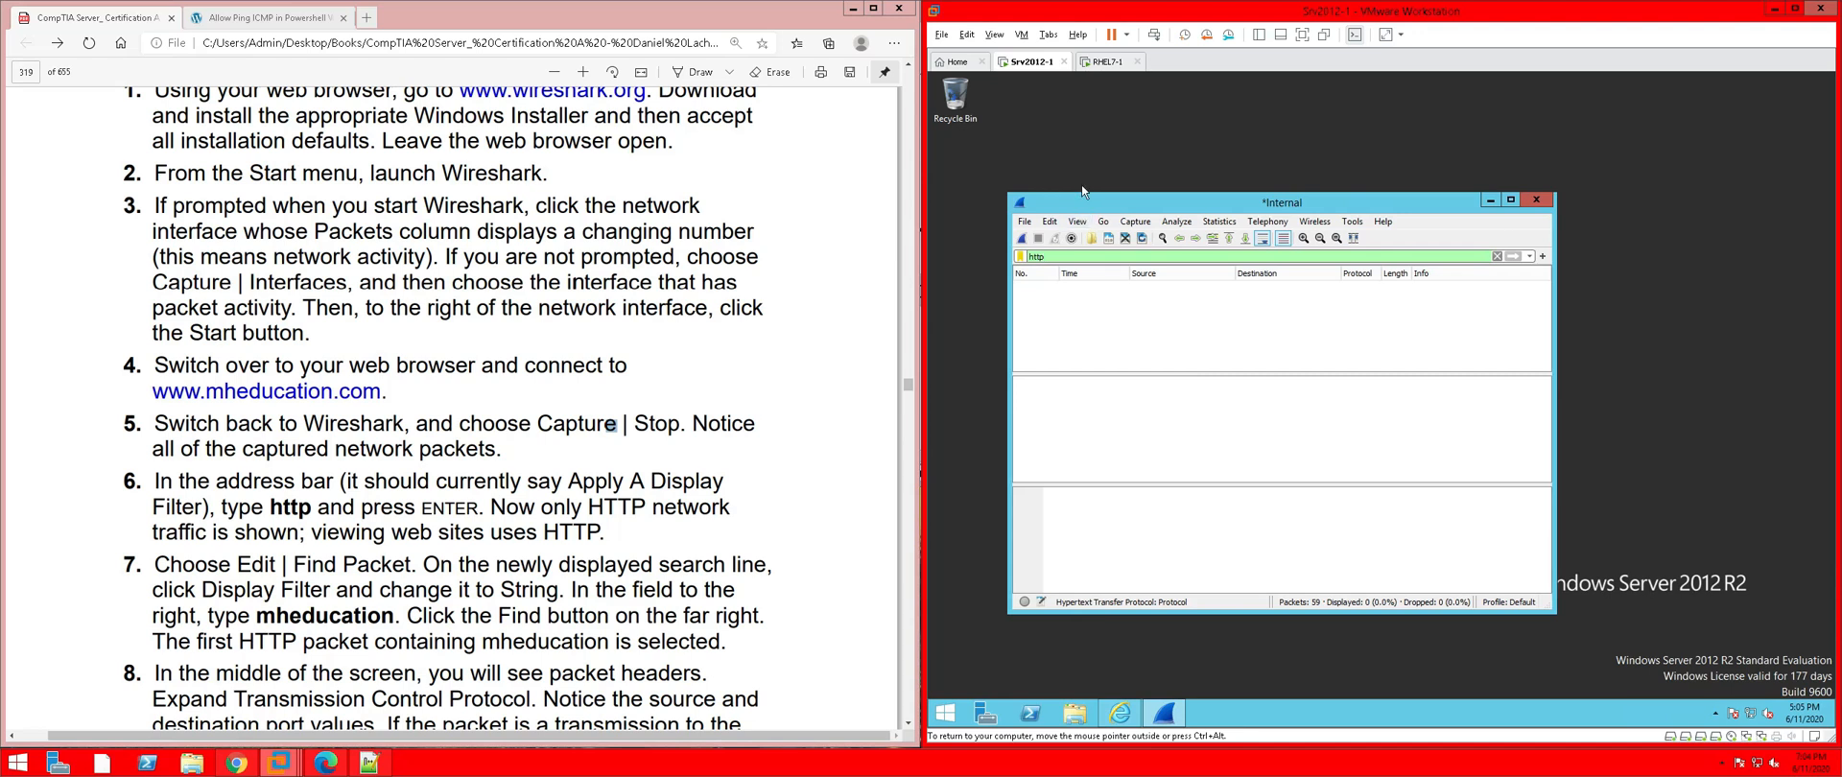
Close Wireshark, quitting without saving the captured packets
{"action": "left_click", "coordinate": [1024, 222]}
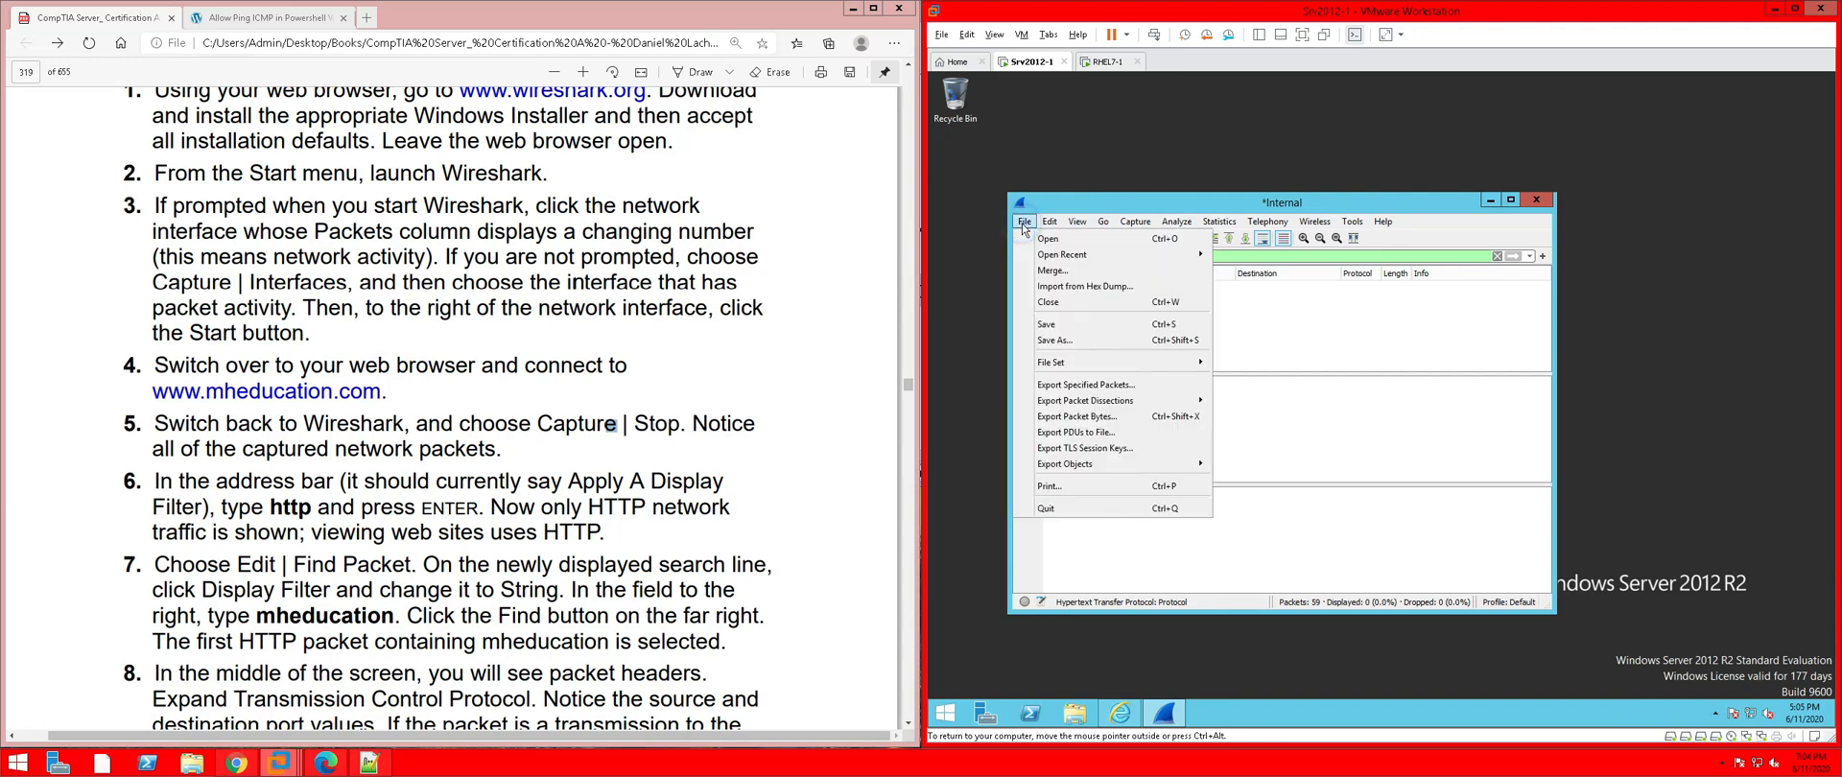
{"action": "mouse_move", "coordinate": [1315, 222]}
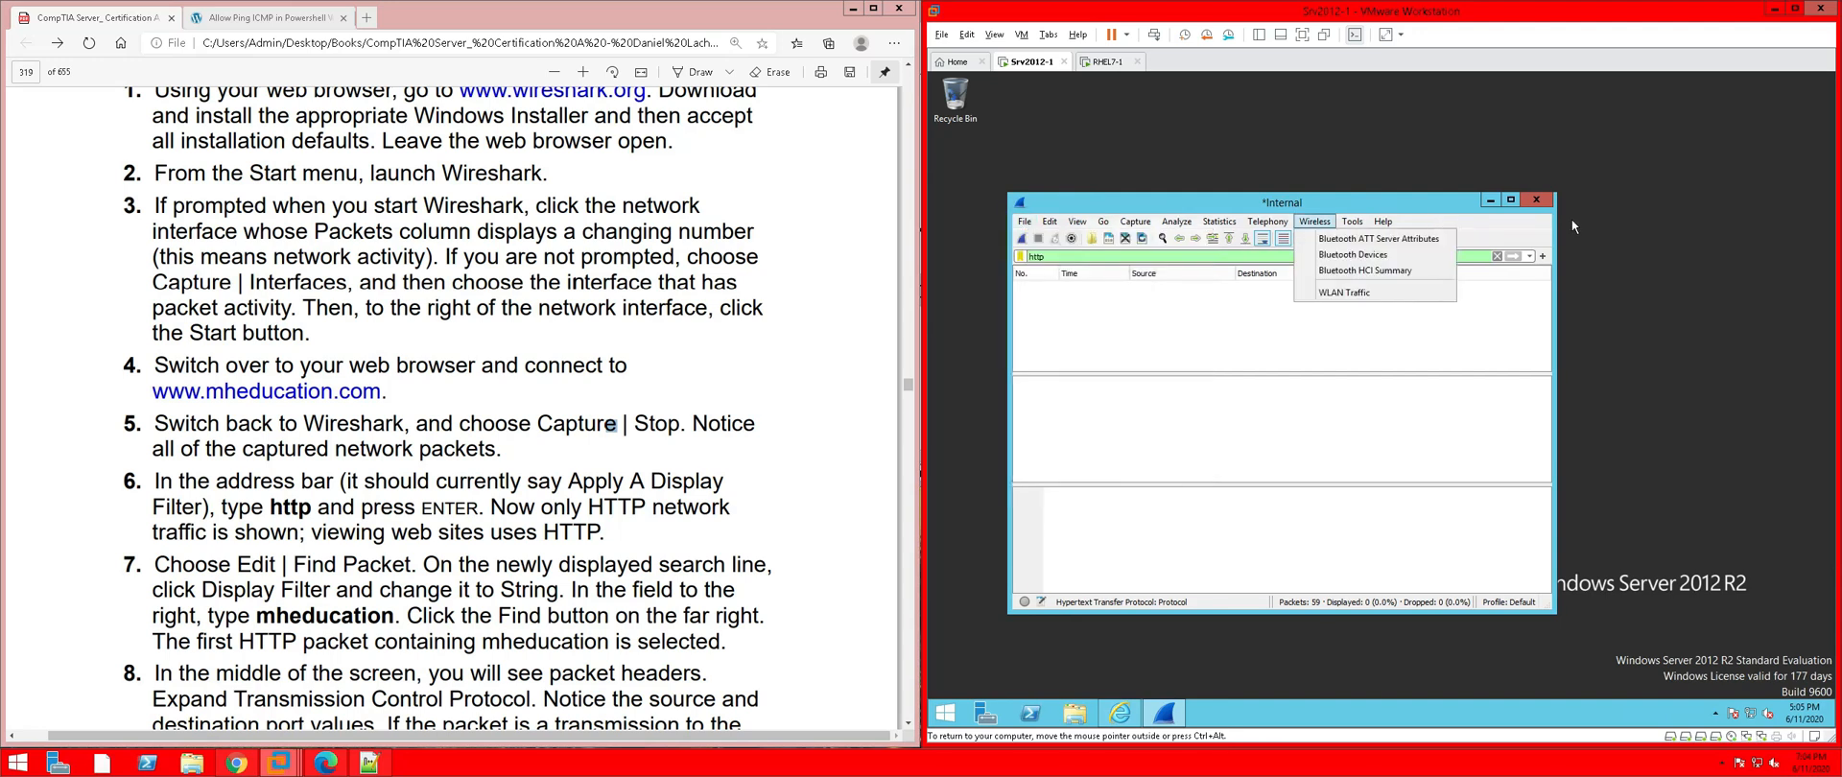
{"action": "left_click", "coordinate": [1536, 202]}
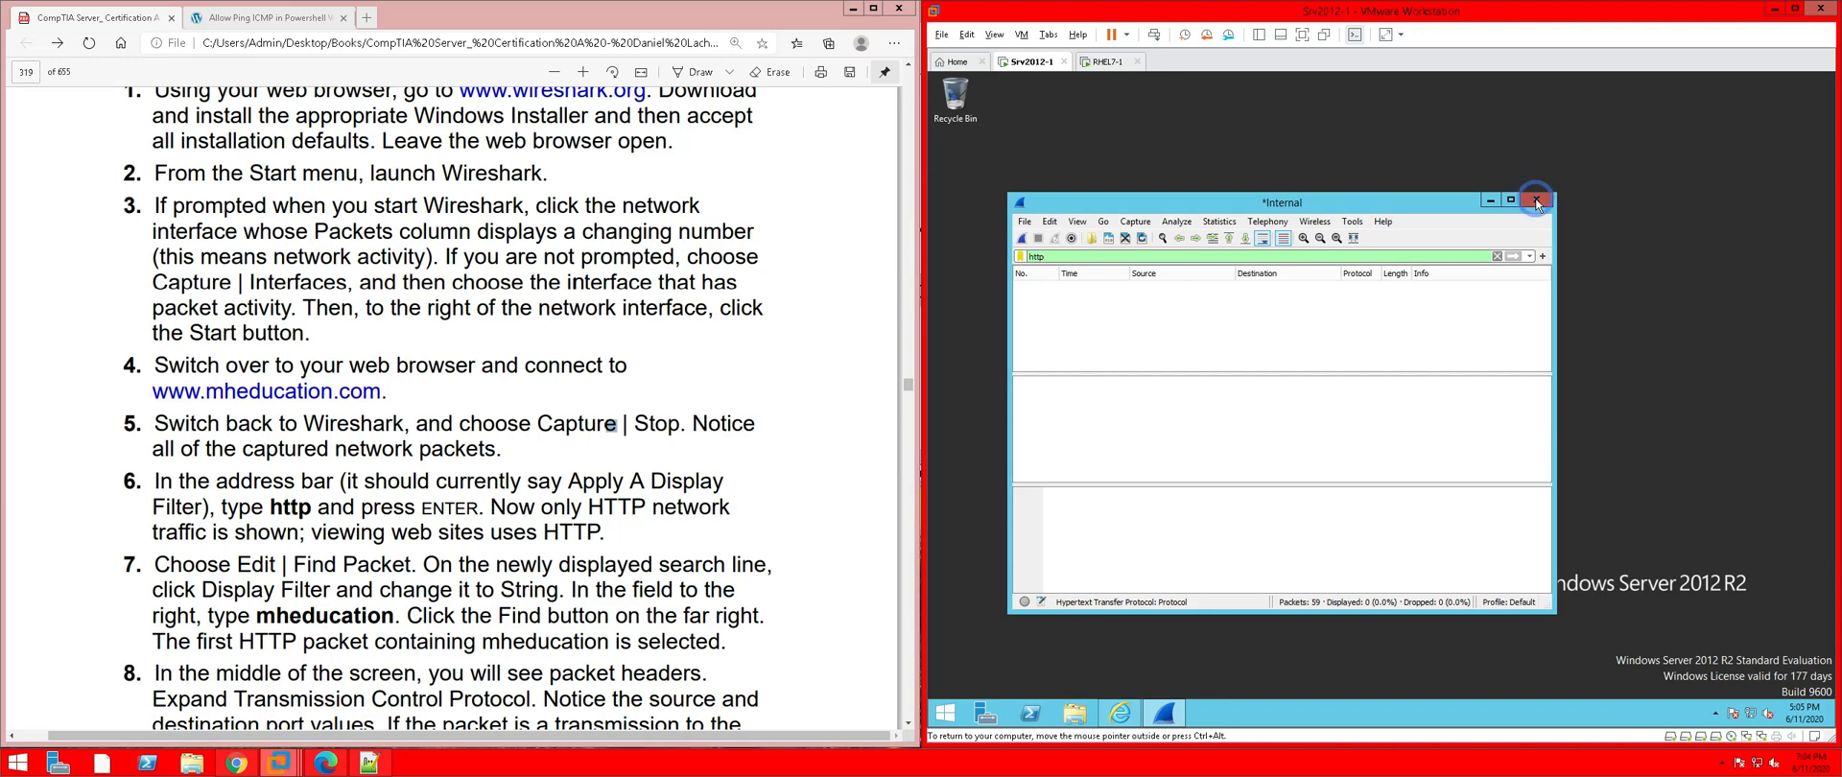
{"action": "left_click", "coordinate": [1536, 202]}
{"action": "left_click", "coordinate": [1424, 413]}
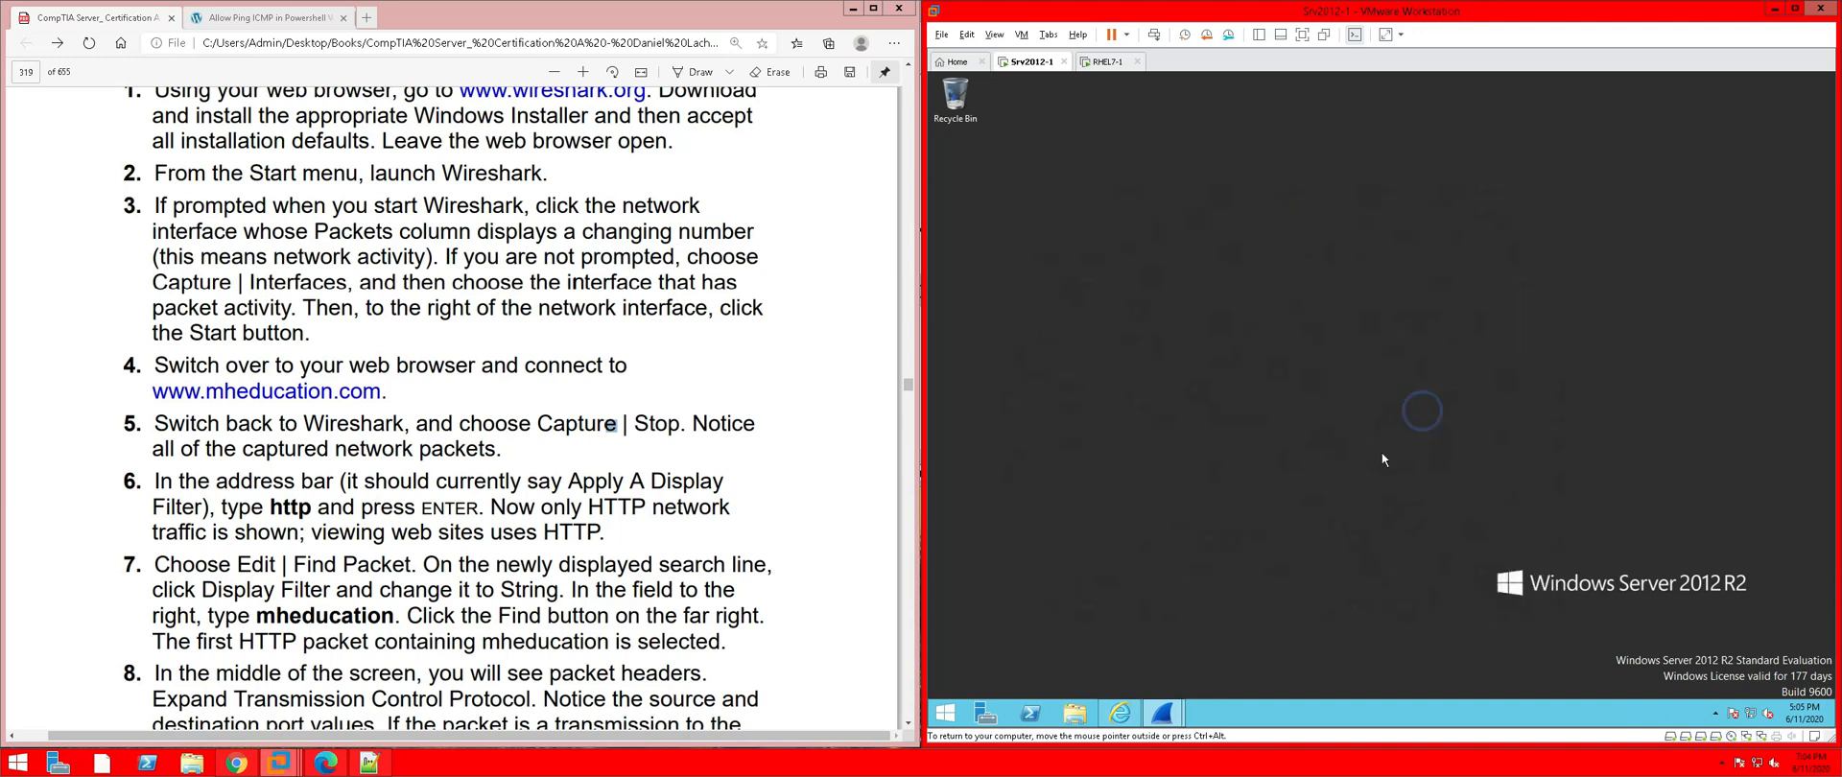
Relaunch Wireshark from the Srv2012-1 Start screen by searching 'wire'
{"action": "left_click", "coordinate": [946, 712]}
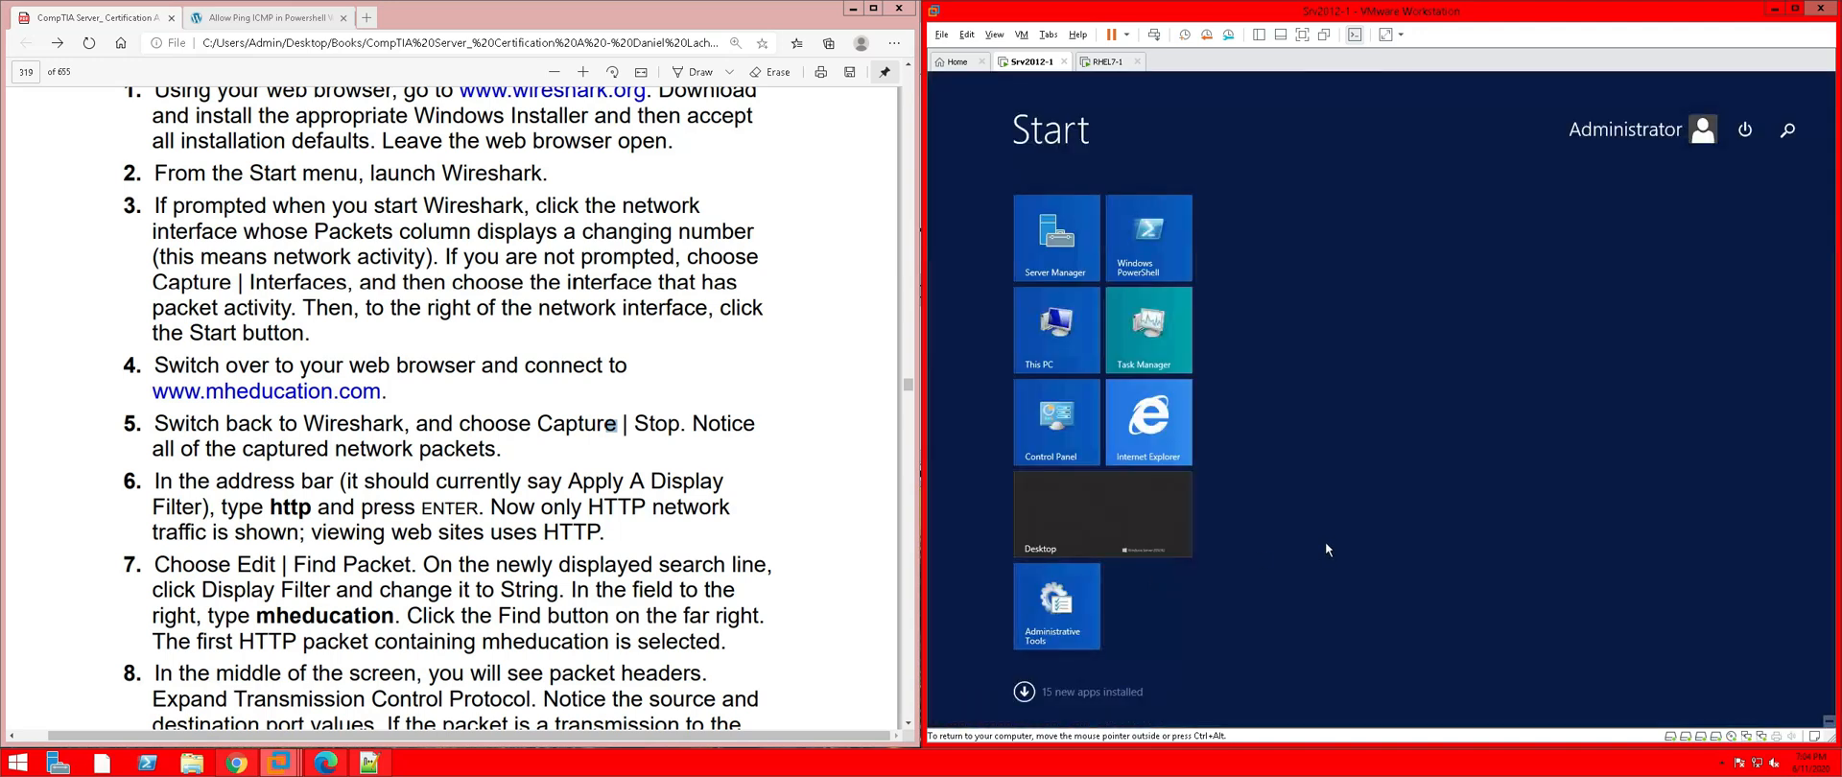
{"action": "type", "text": "w"}
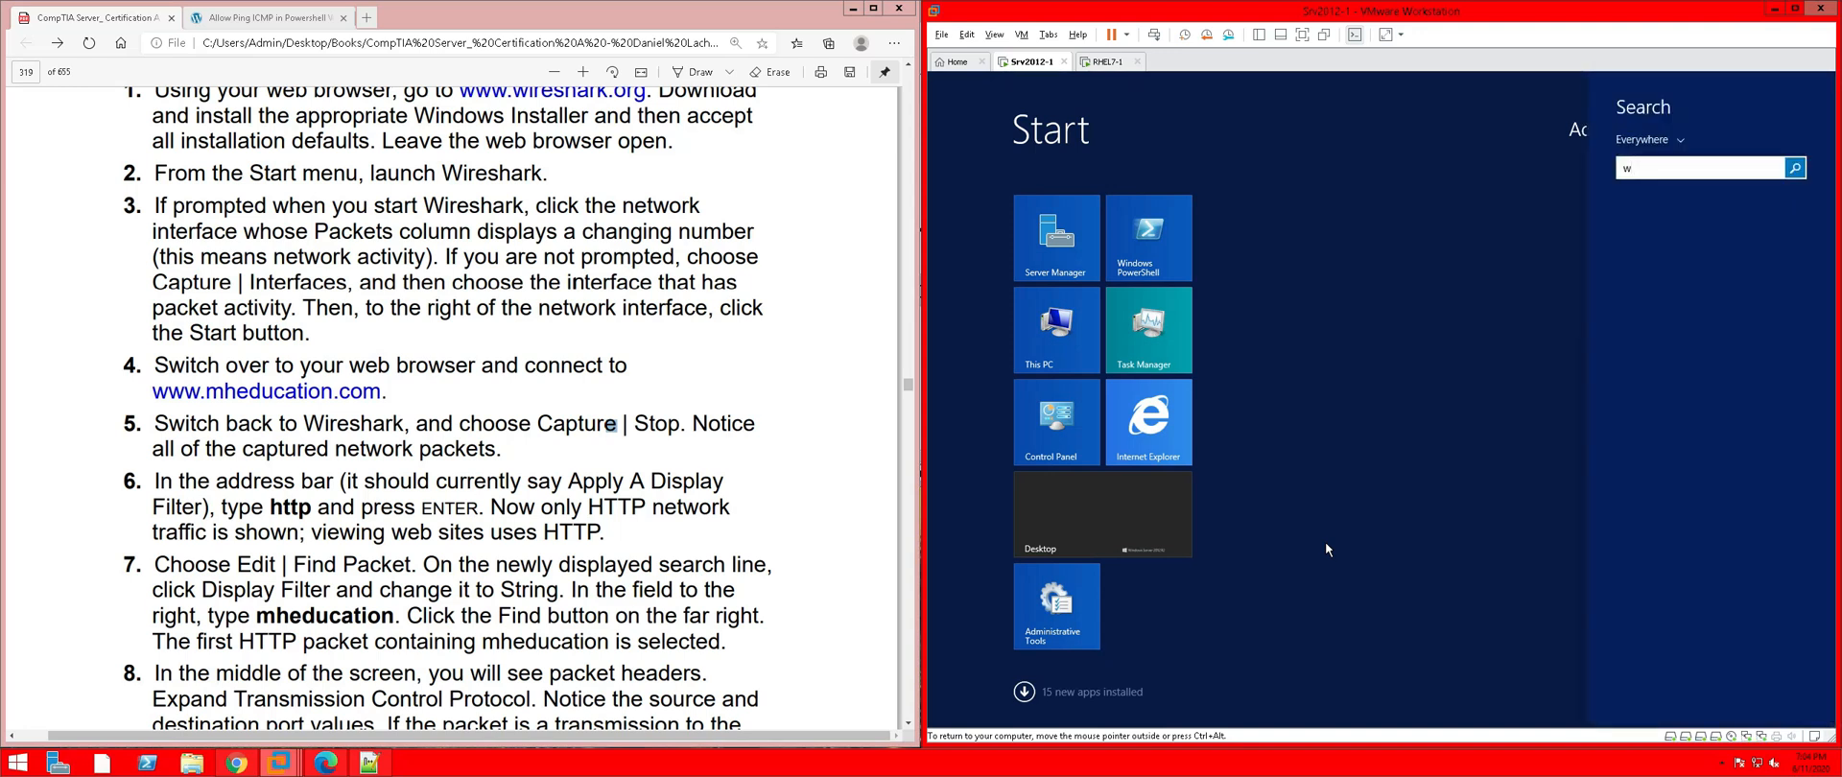
{"action": "type", "text": "ireshark"}
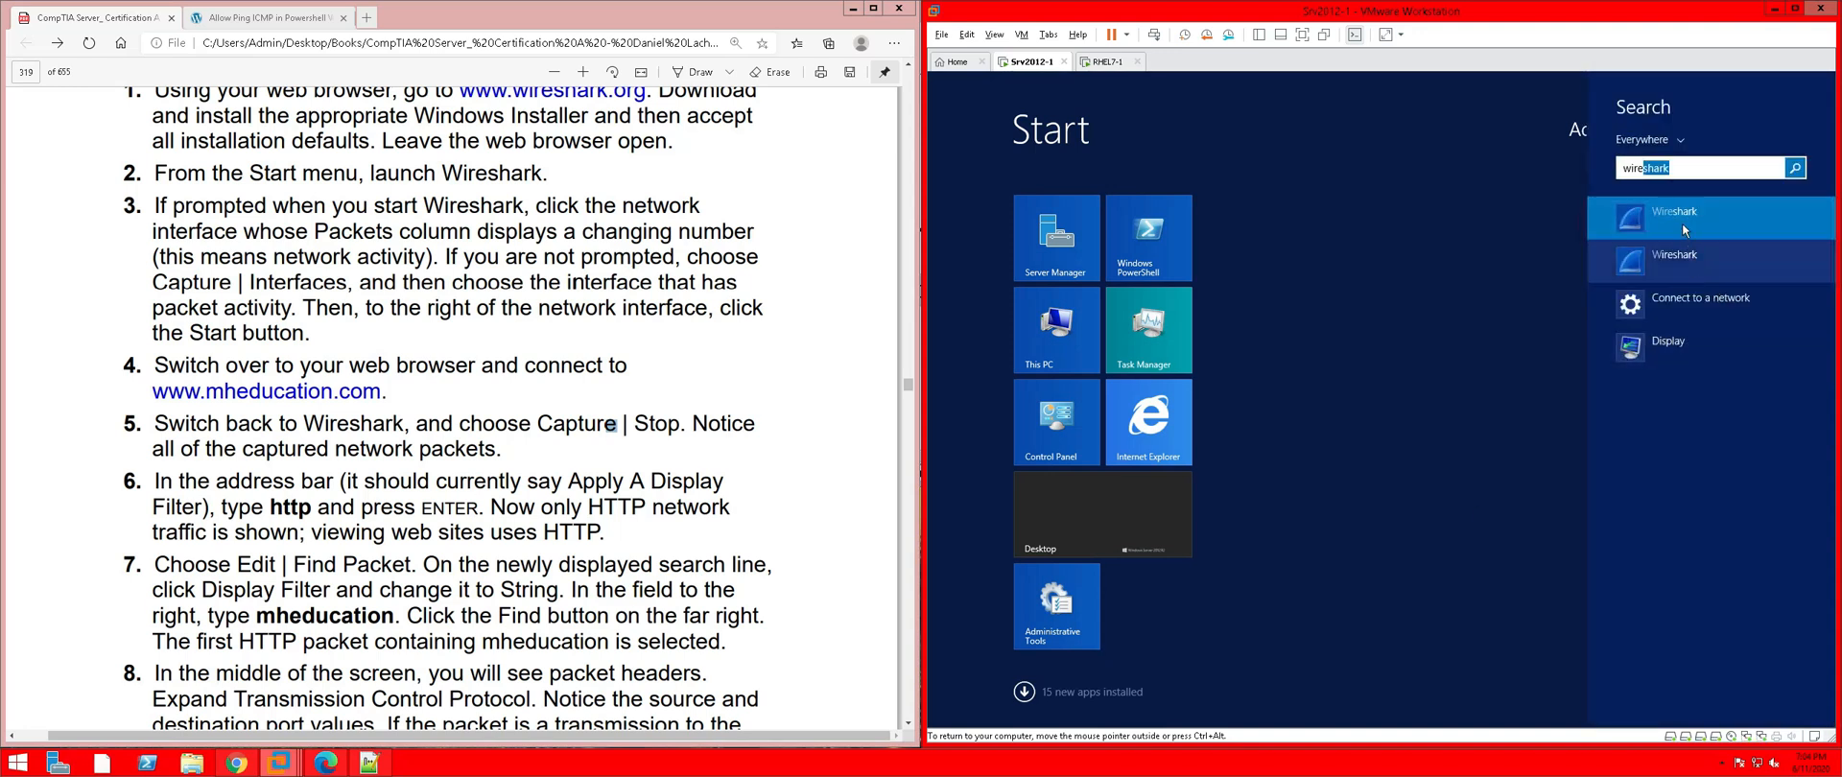
{"action": "left_click", "coordinate": [1685, 225]}
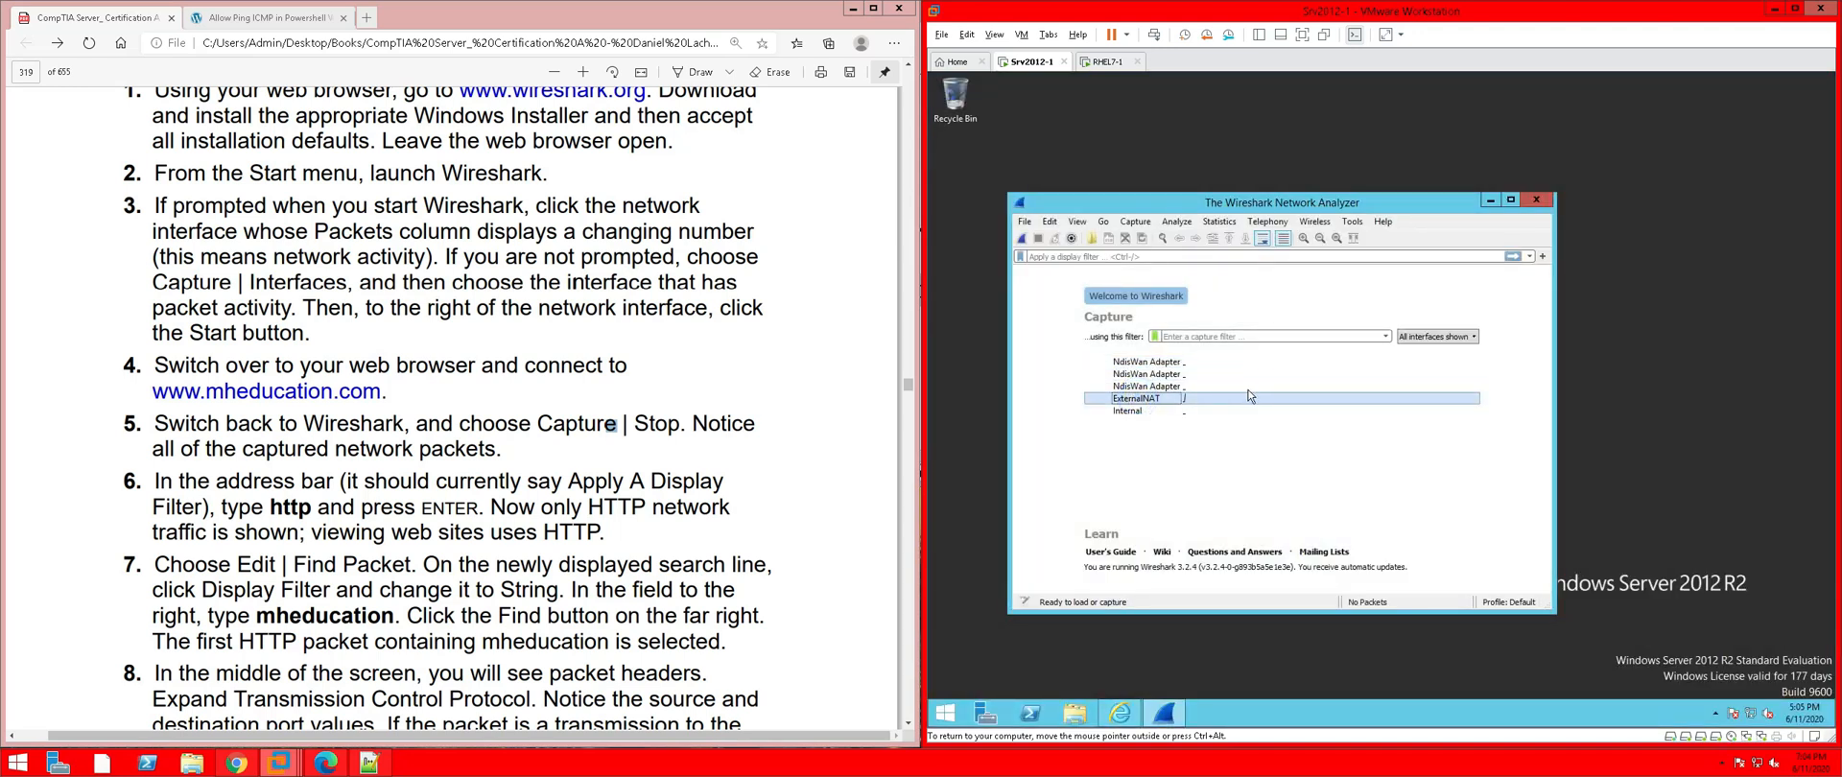
Capture on ExternalNAT while reloading mheducation.com in IE, then stop the capture
{"action": "double_click", "coordinate": [1233, 401]}
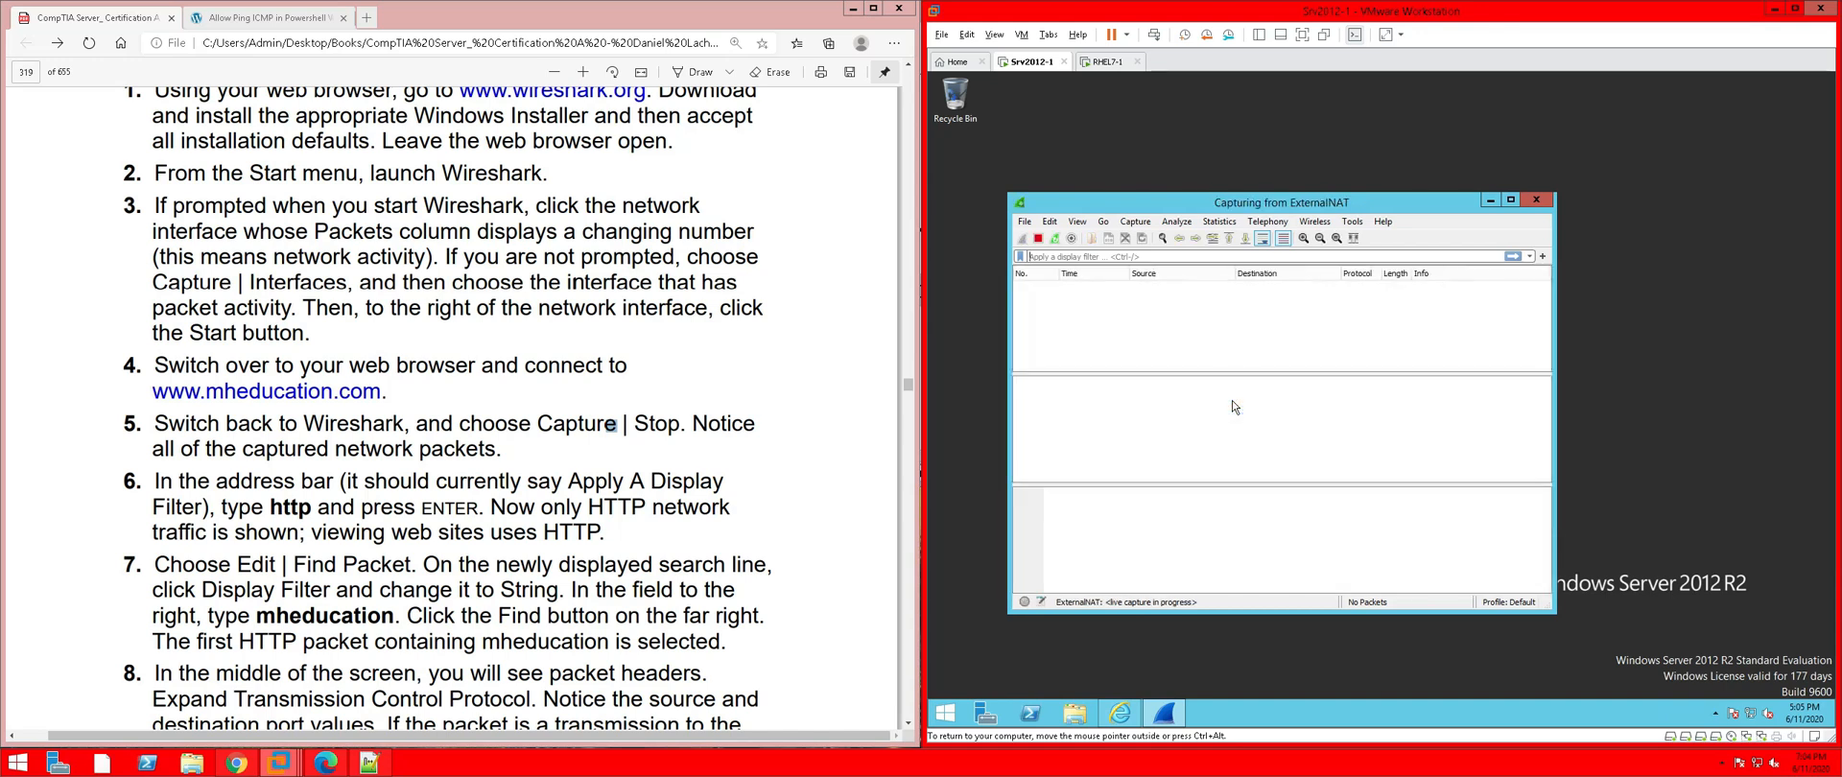
{"action": "left_click", "coordinate": [1121, 715]}
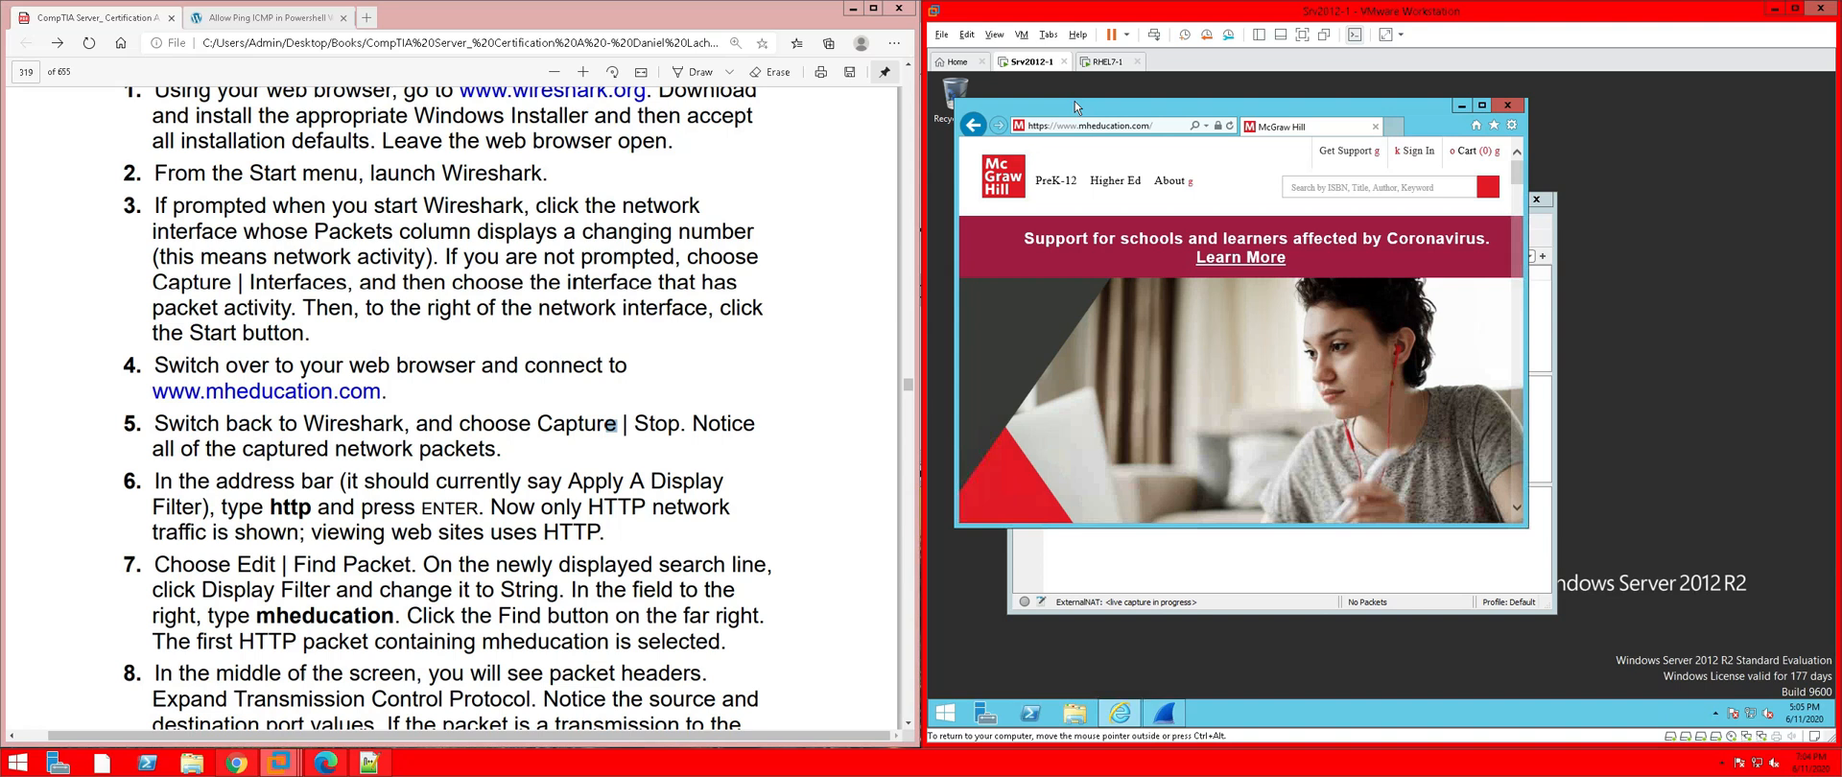
{"action": "left_click", "coordinate": [1229, 126]}
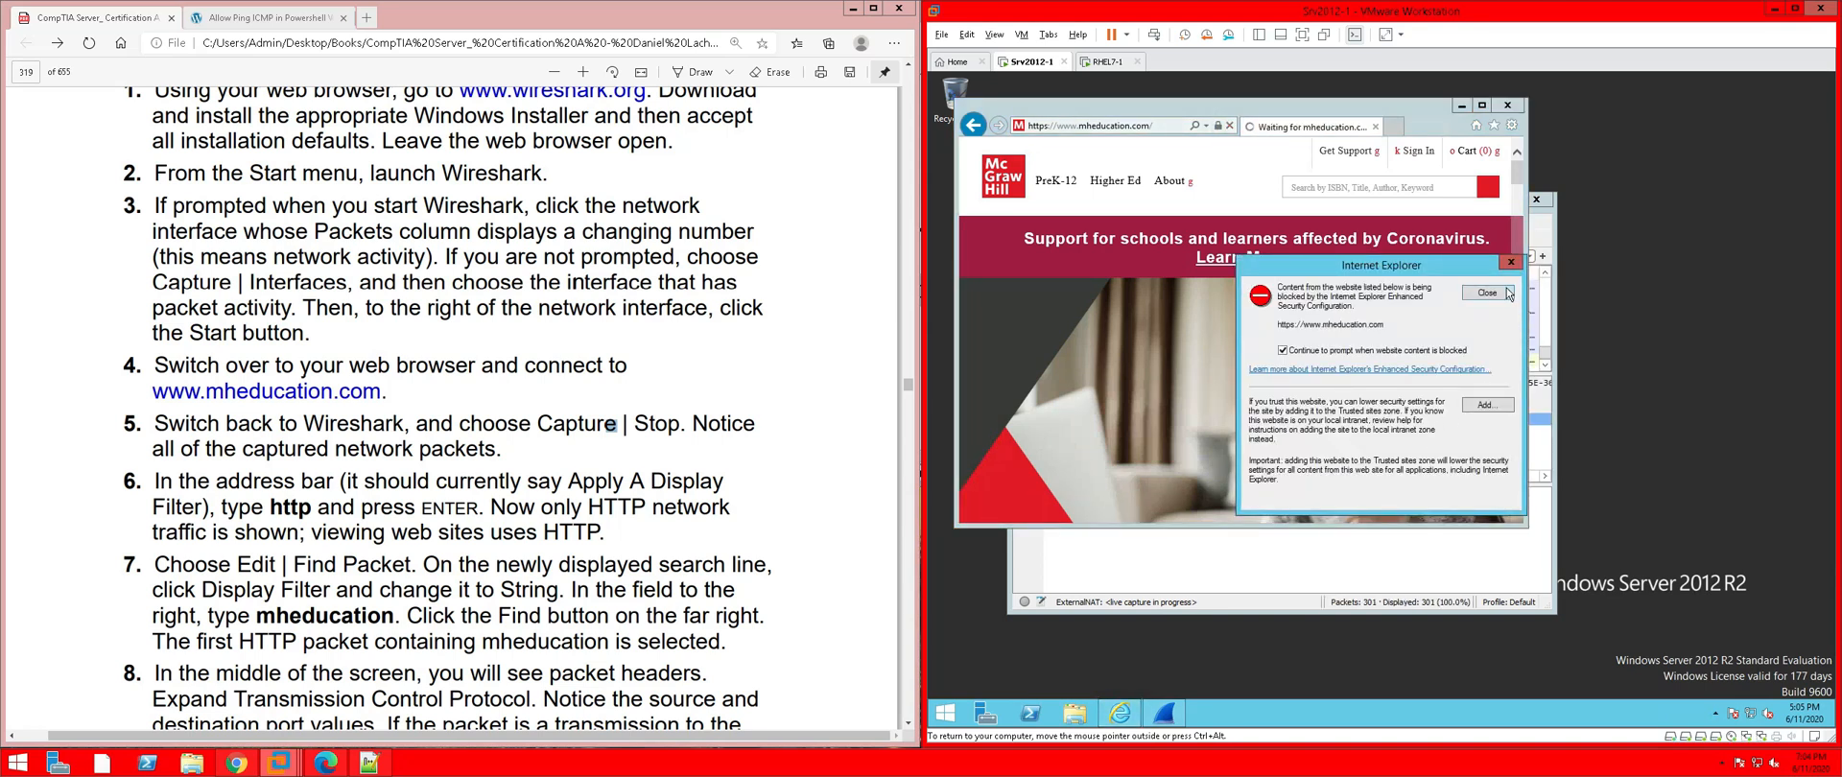
{"action": "left_click", "coordinate": [1507, 293]}
{"action": "left_click", "coordinate": [1325, 538]}
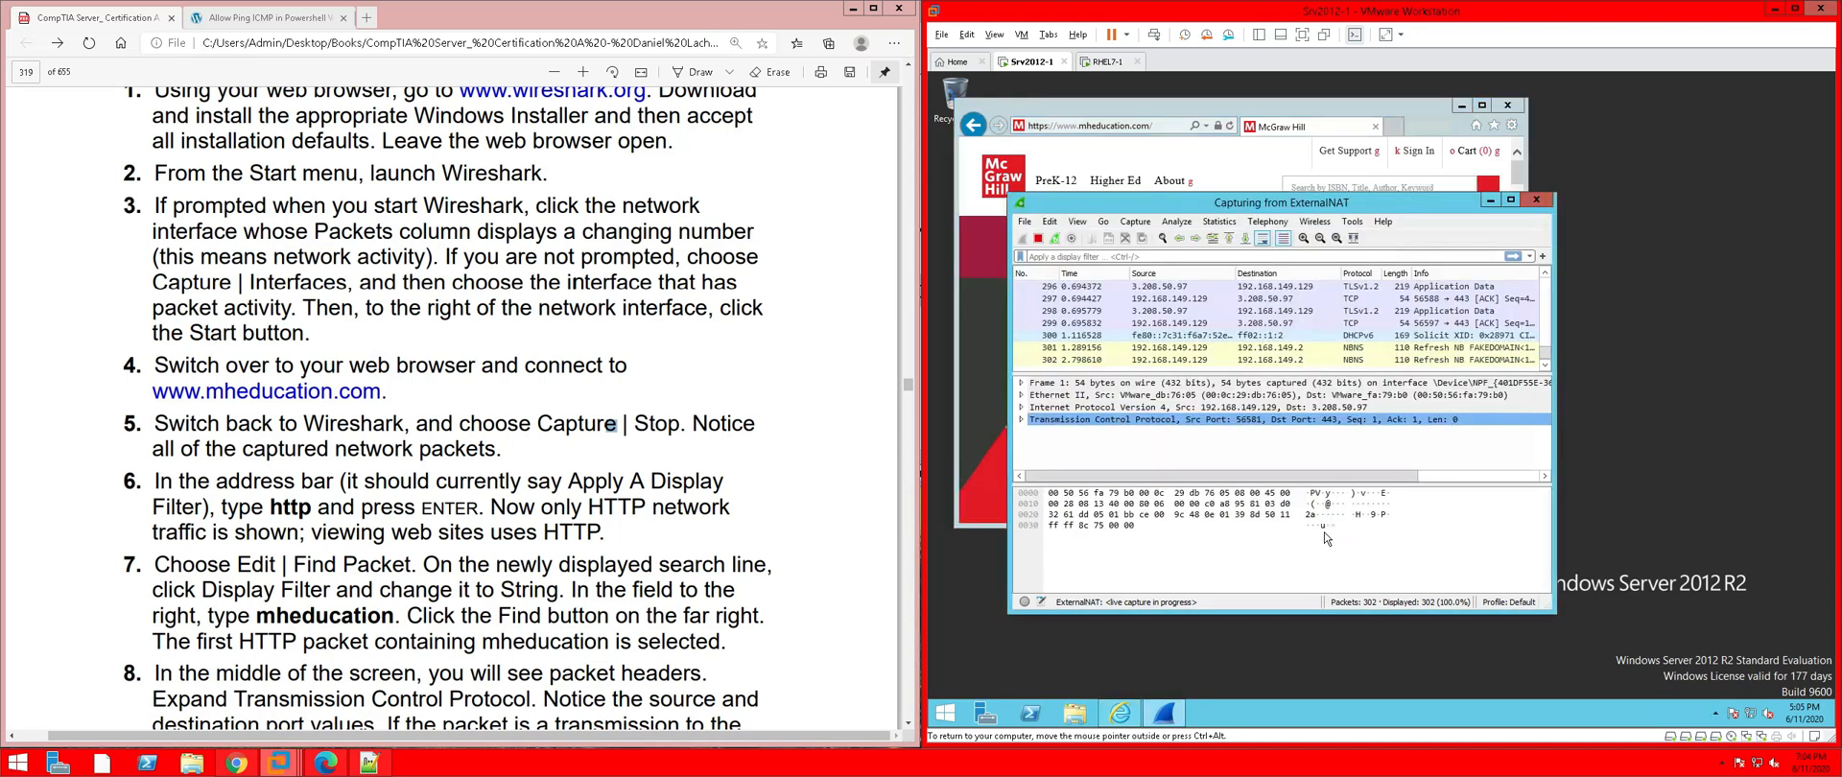
{"action": "left_click", "coordinate": [1038, 241]}
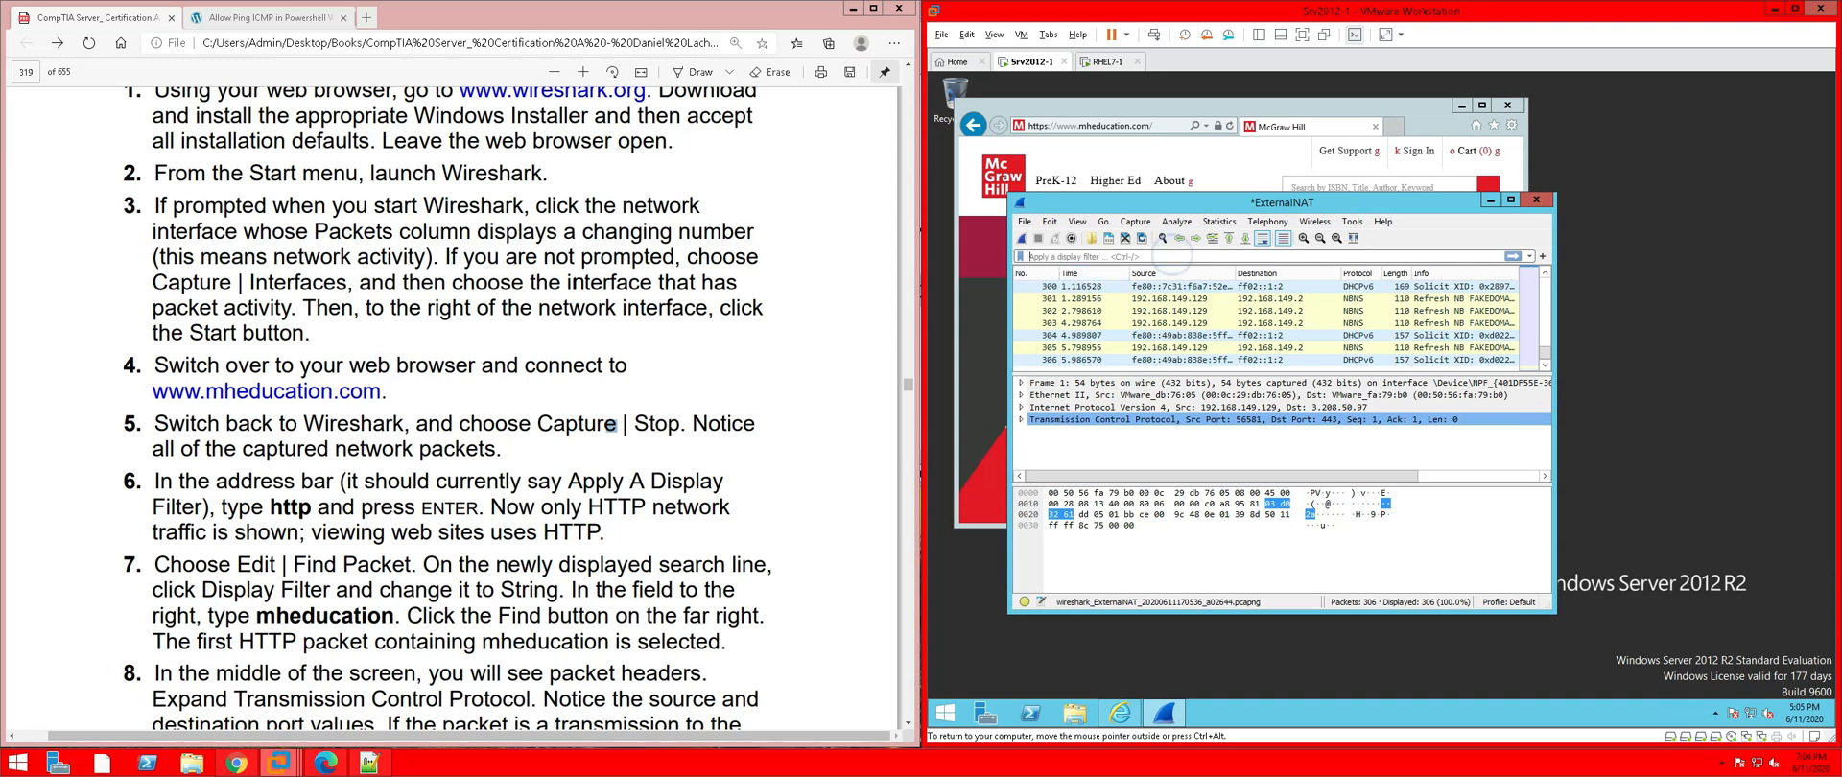
Apply the display filter 'http' to the stopped capture
{"action": "left_click", "coordinate": [1175, 257]}
{"action": "type", "text": "http"}
{"action": "key", "text": "Return"}
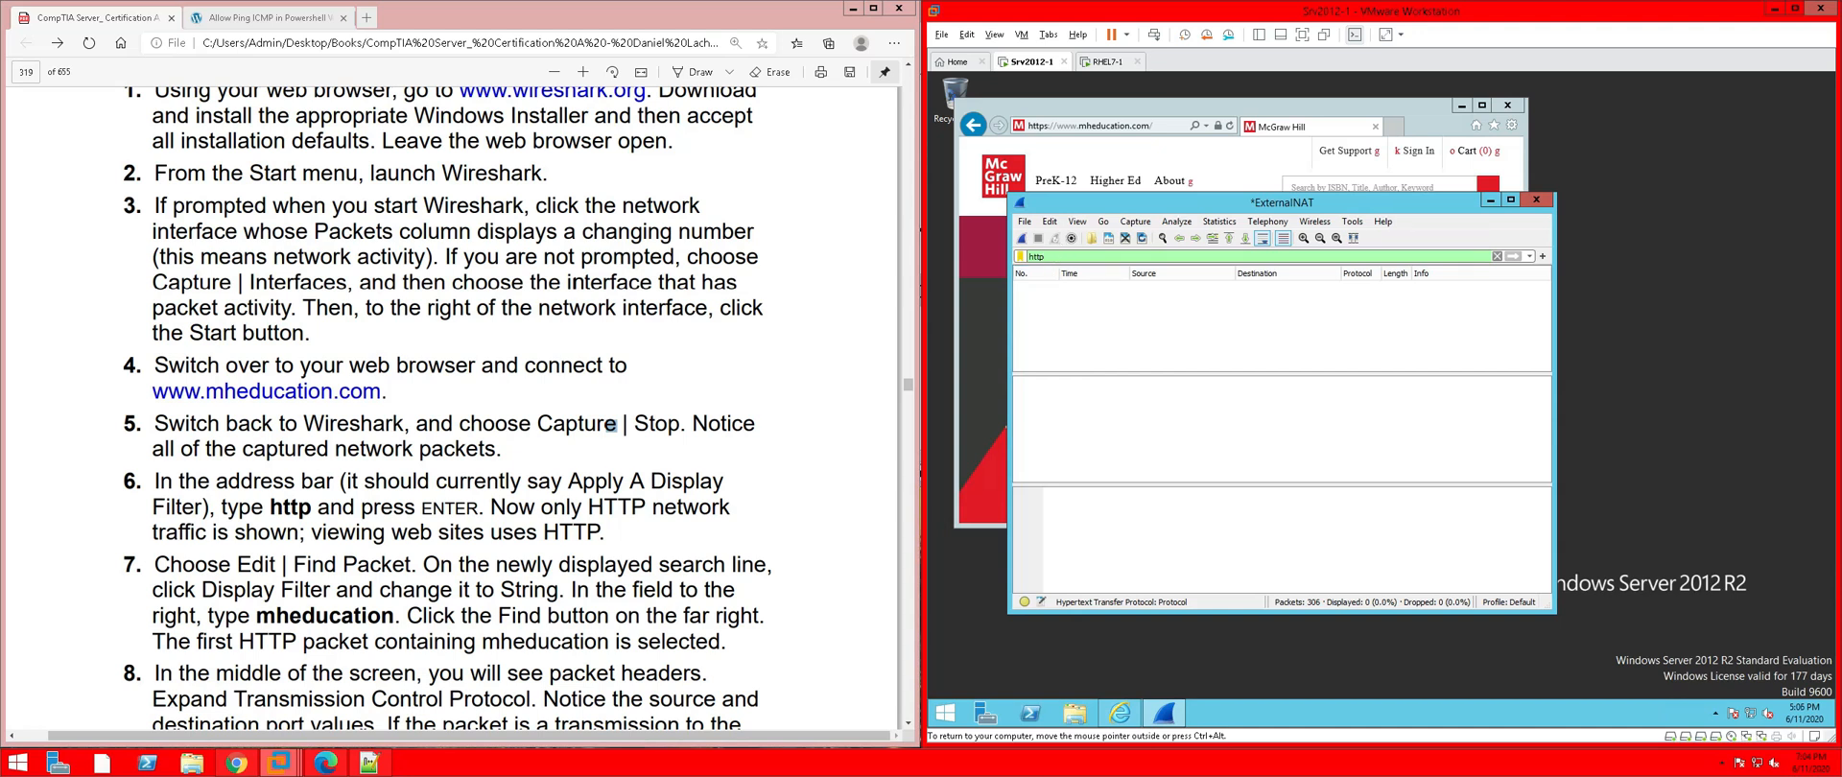
Clear the http filter and restart the capture, discarding the old packets
{"action": "key", "text": "BackSpace"}
{"action": "key", "text": "BackSpace"}
{"action": "key", "text": "BackSpace"}
{"action": "key", "text": "BackSpace"}
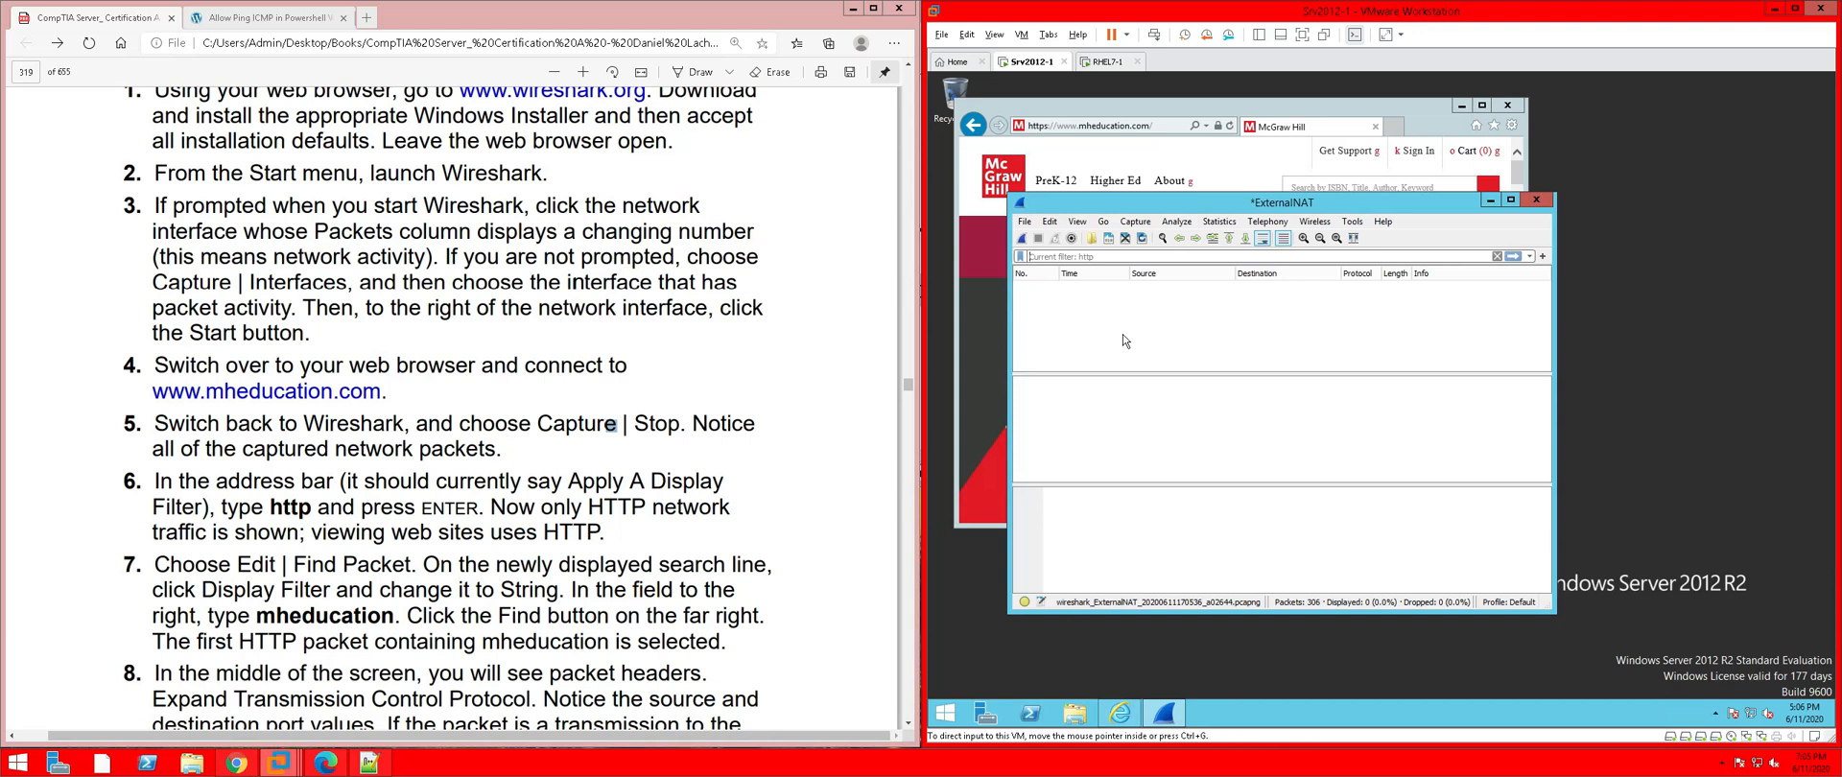
{"action": "left_click", "coordinate": [1024, 240]}
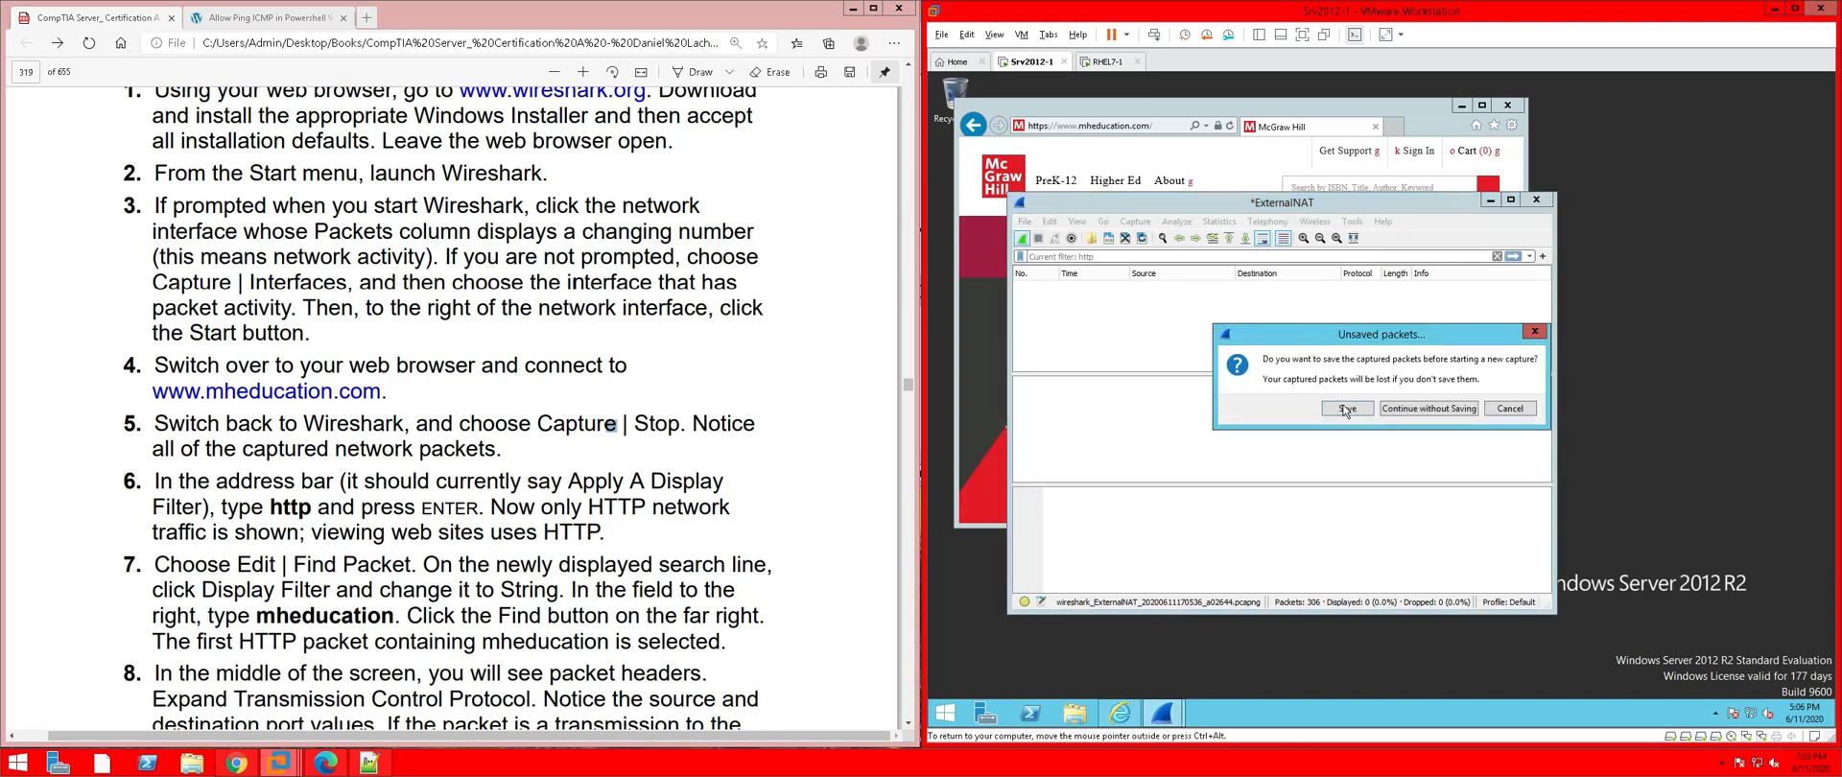
{"action": "left_click", "coordinate": [1435, 410]}
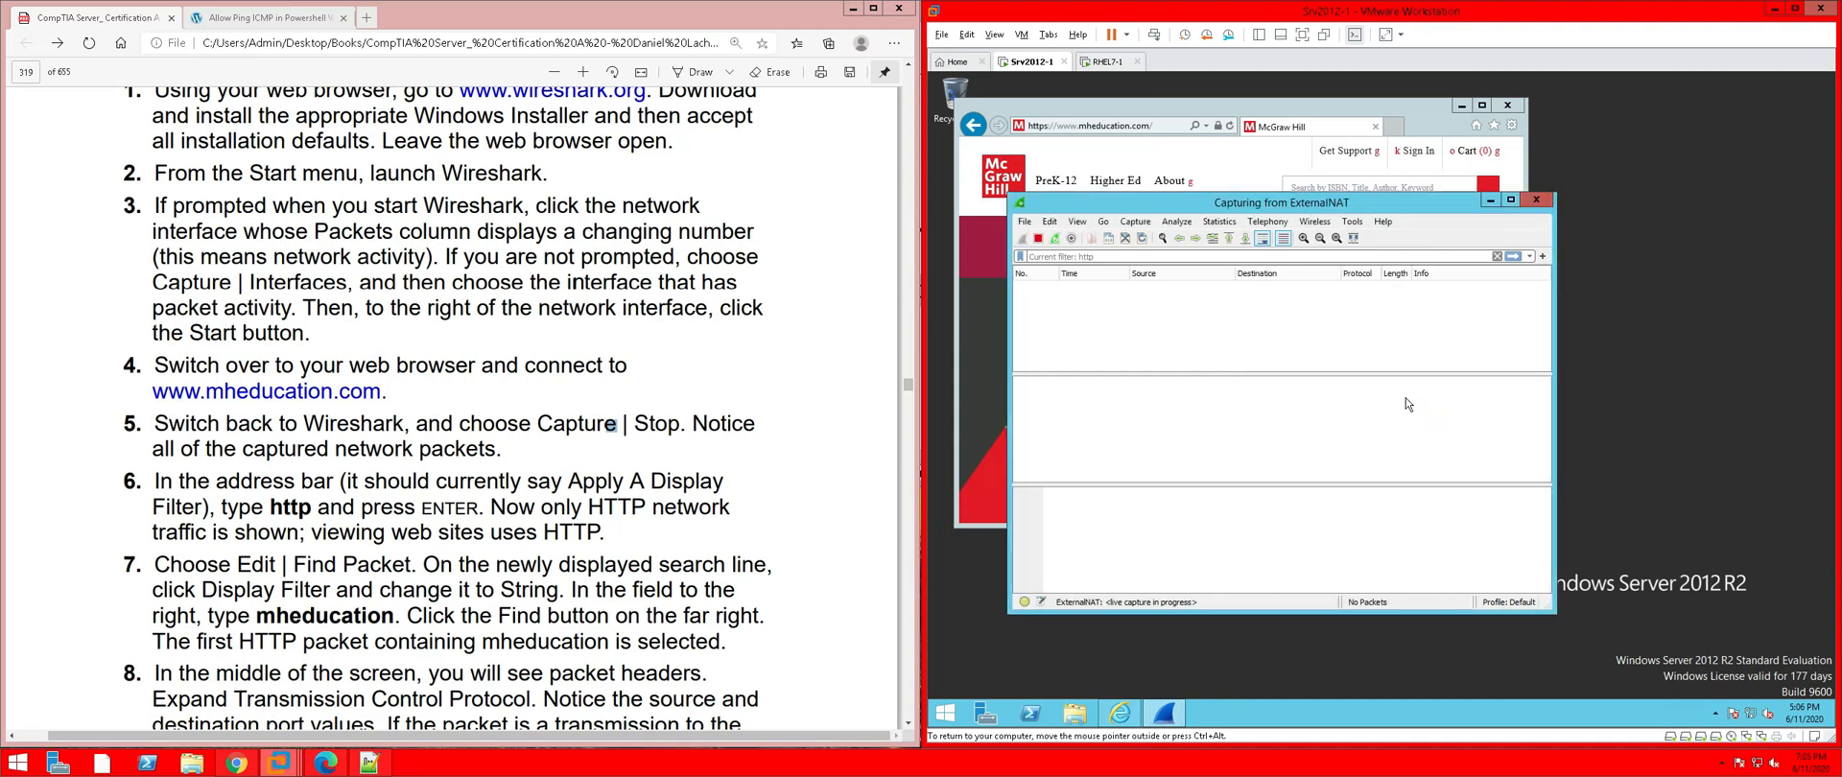
Browse to mheducation.com's Higher Ed page, trust the site, then close IE
{"action": "left_click", "coordinate": [1159, 128]}
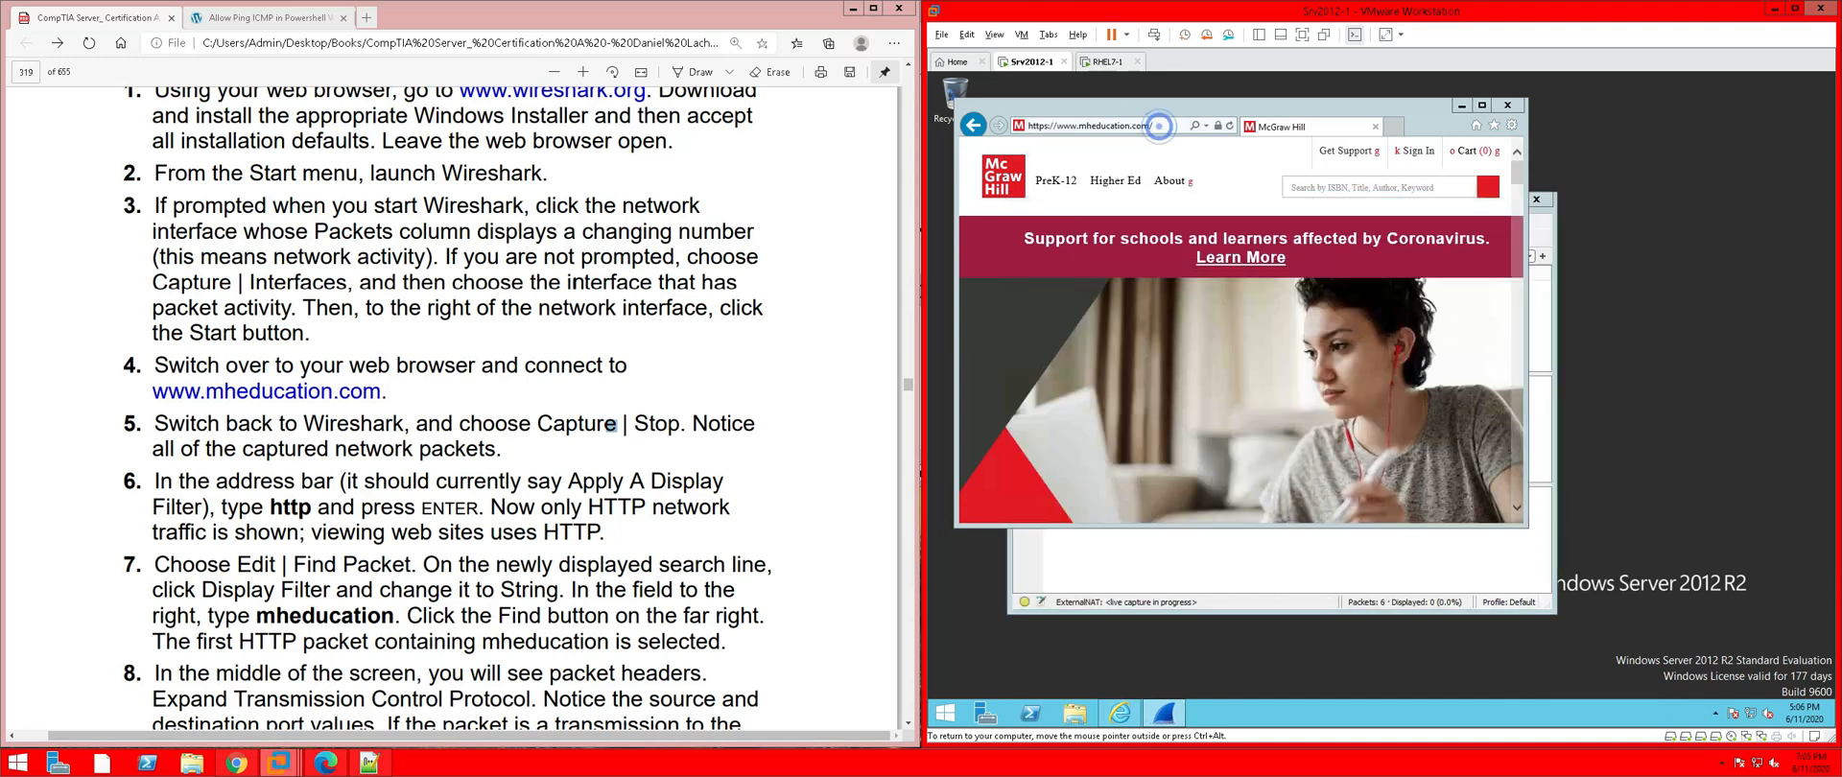
{"action": "left_click", "coordinate": [1115, 184]}
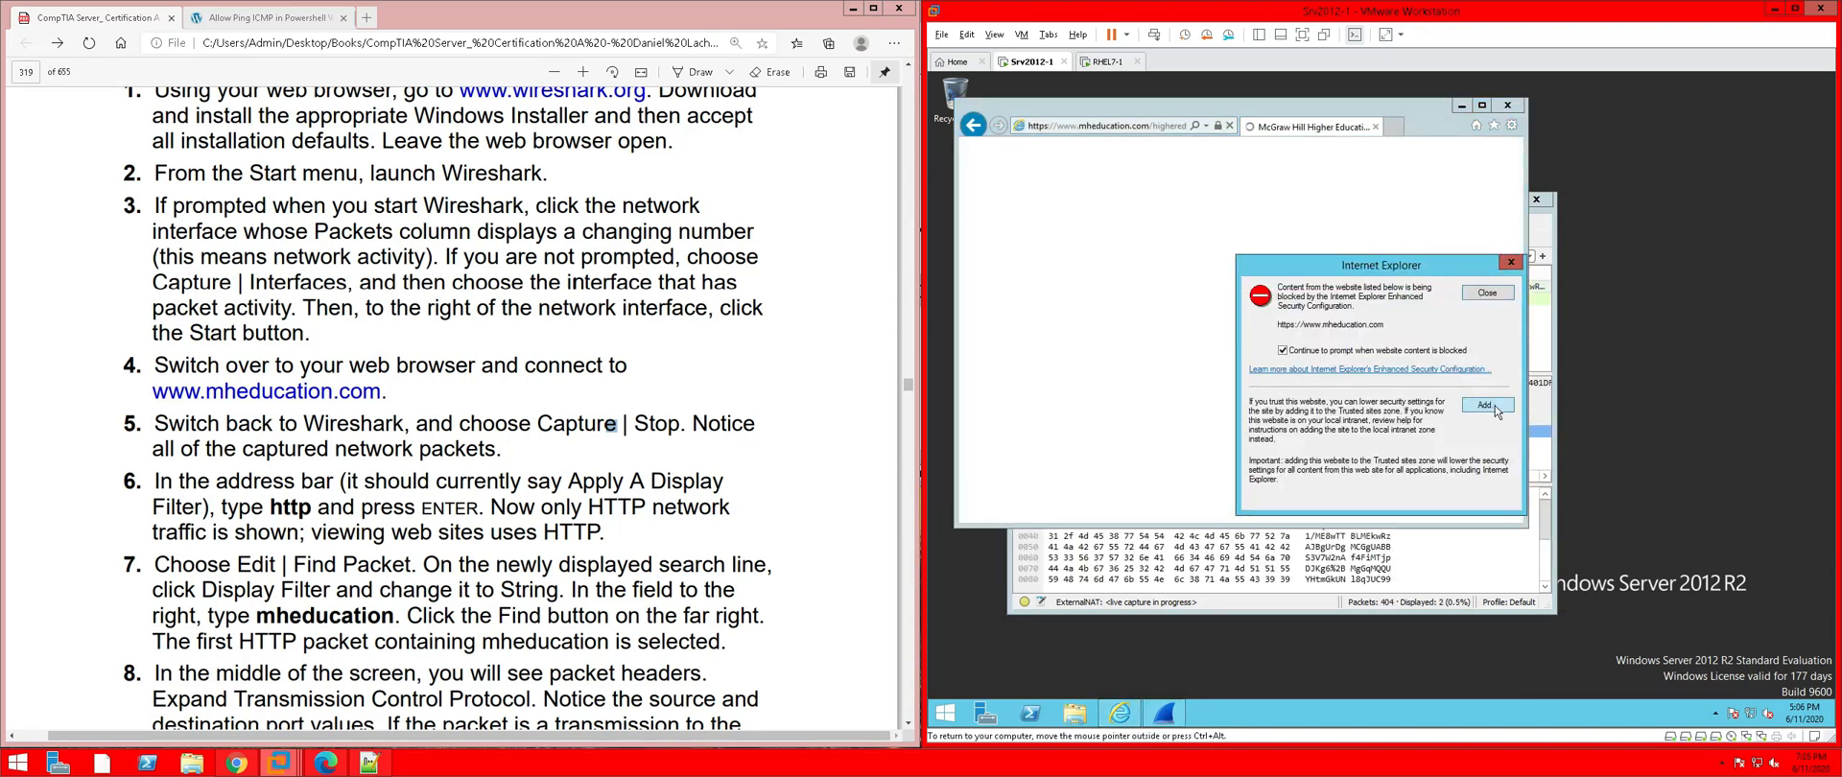
{"action": "left_click", "coordinate": [1493, 407]}
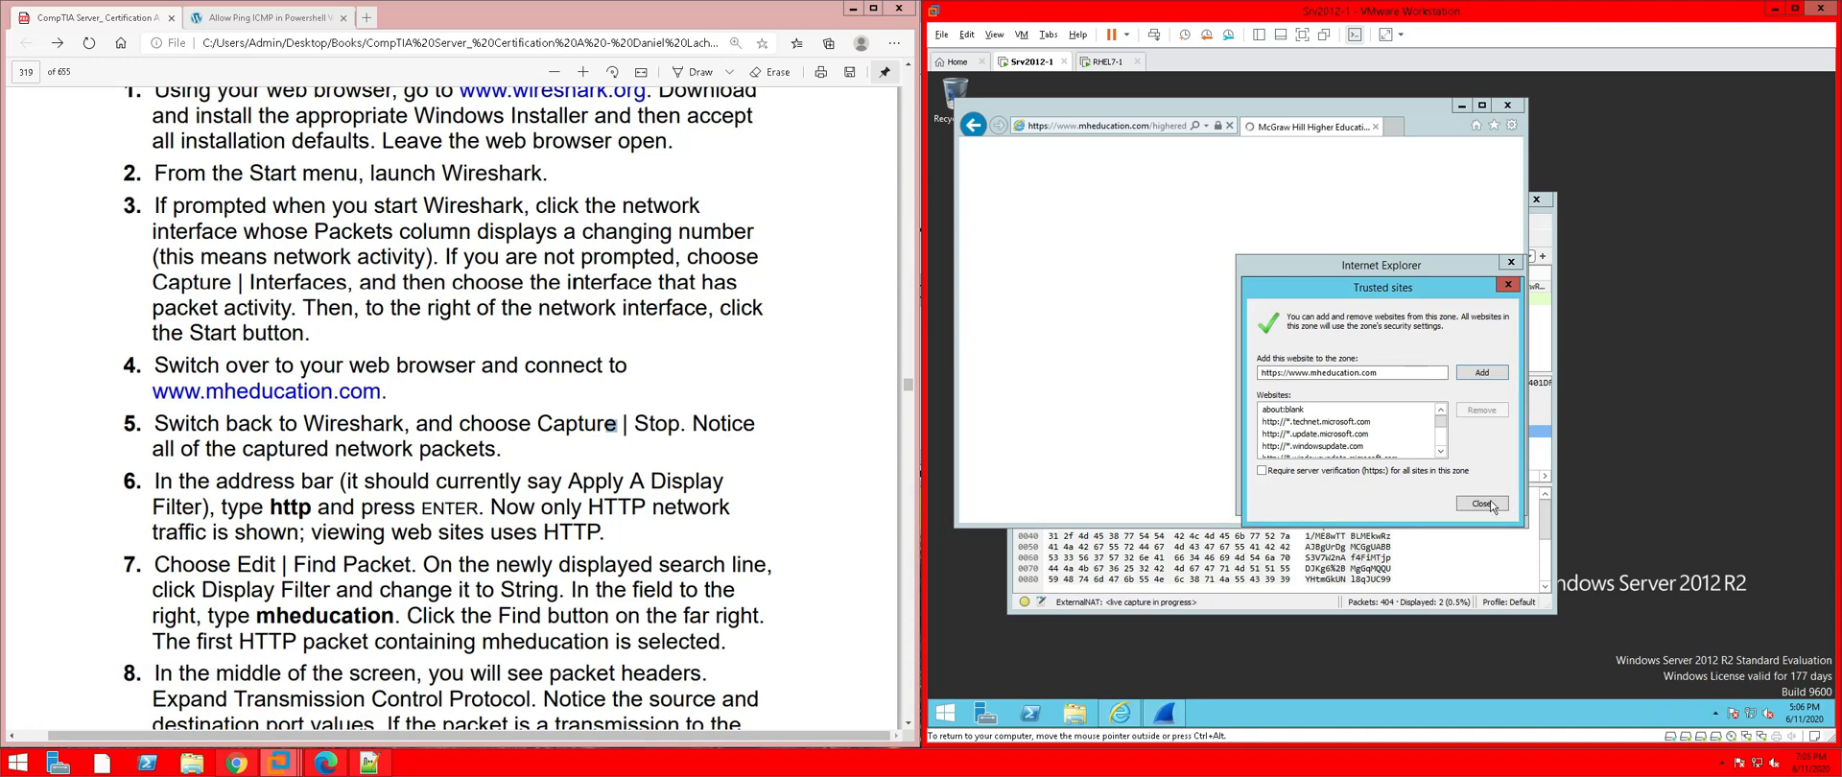
{"action": "left_click", "coordinate": [1479, 501]}
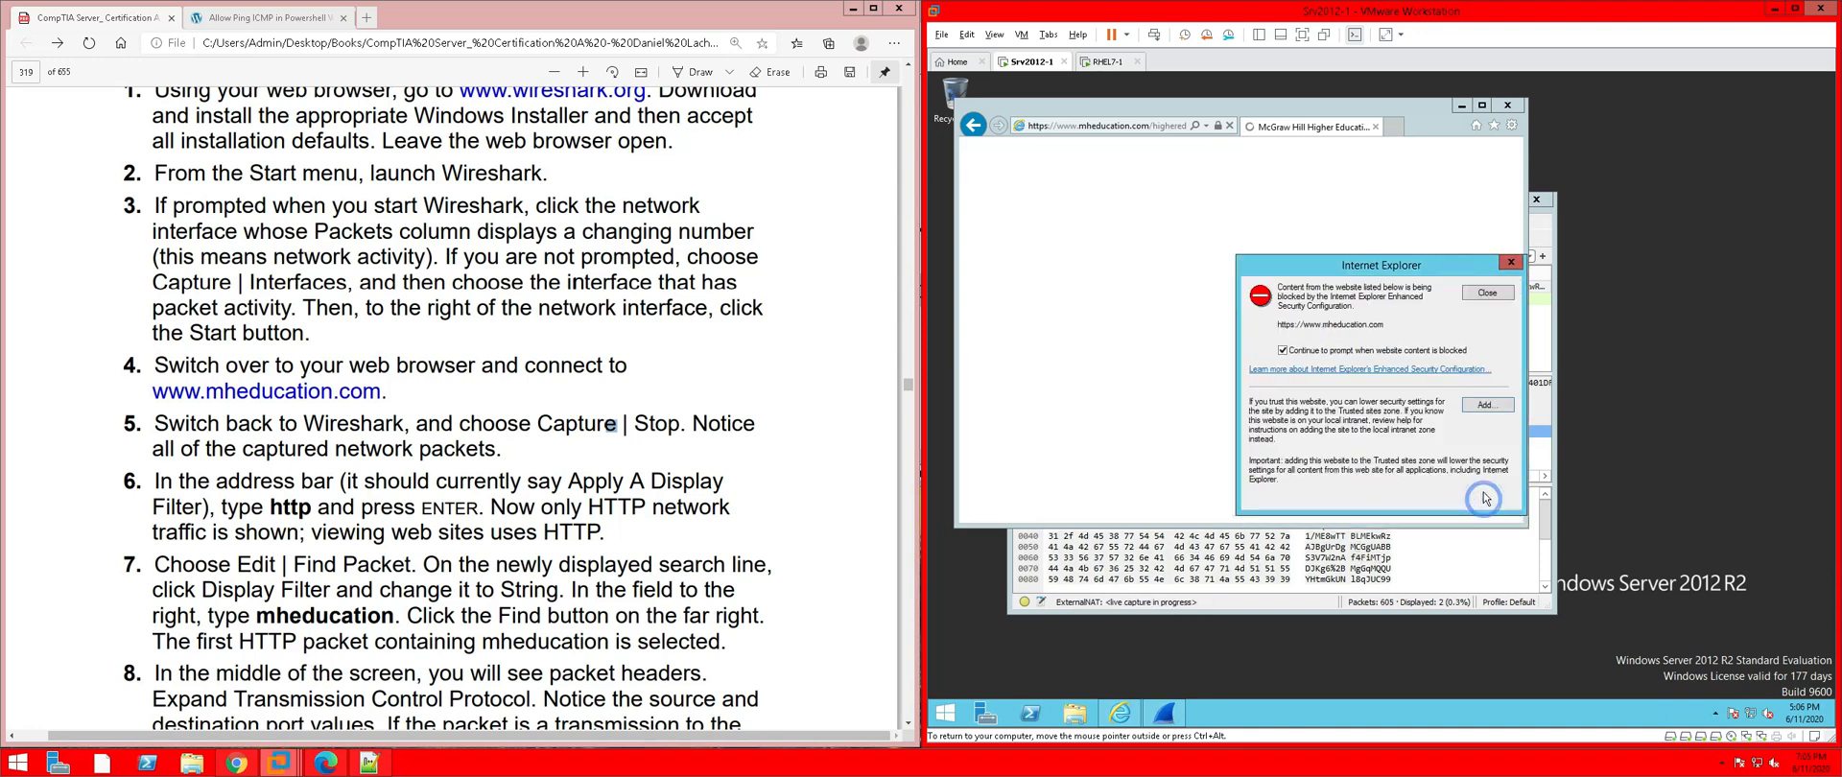
{"action": "left_click", "coordinate": [1504, 293]}
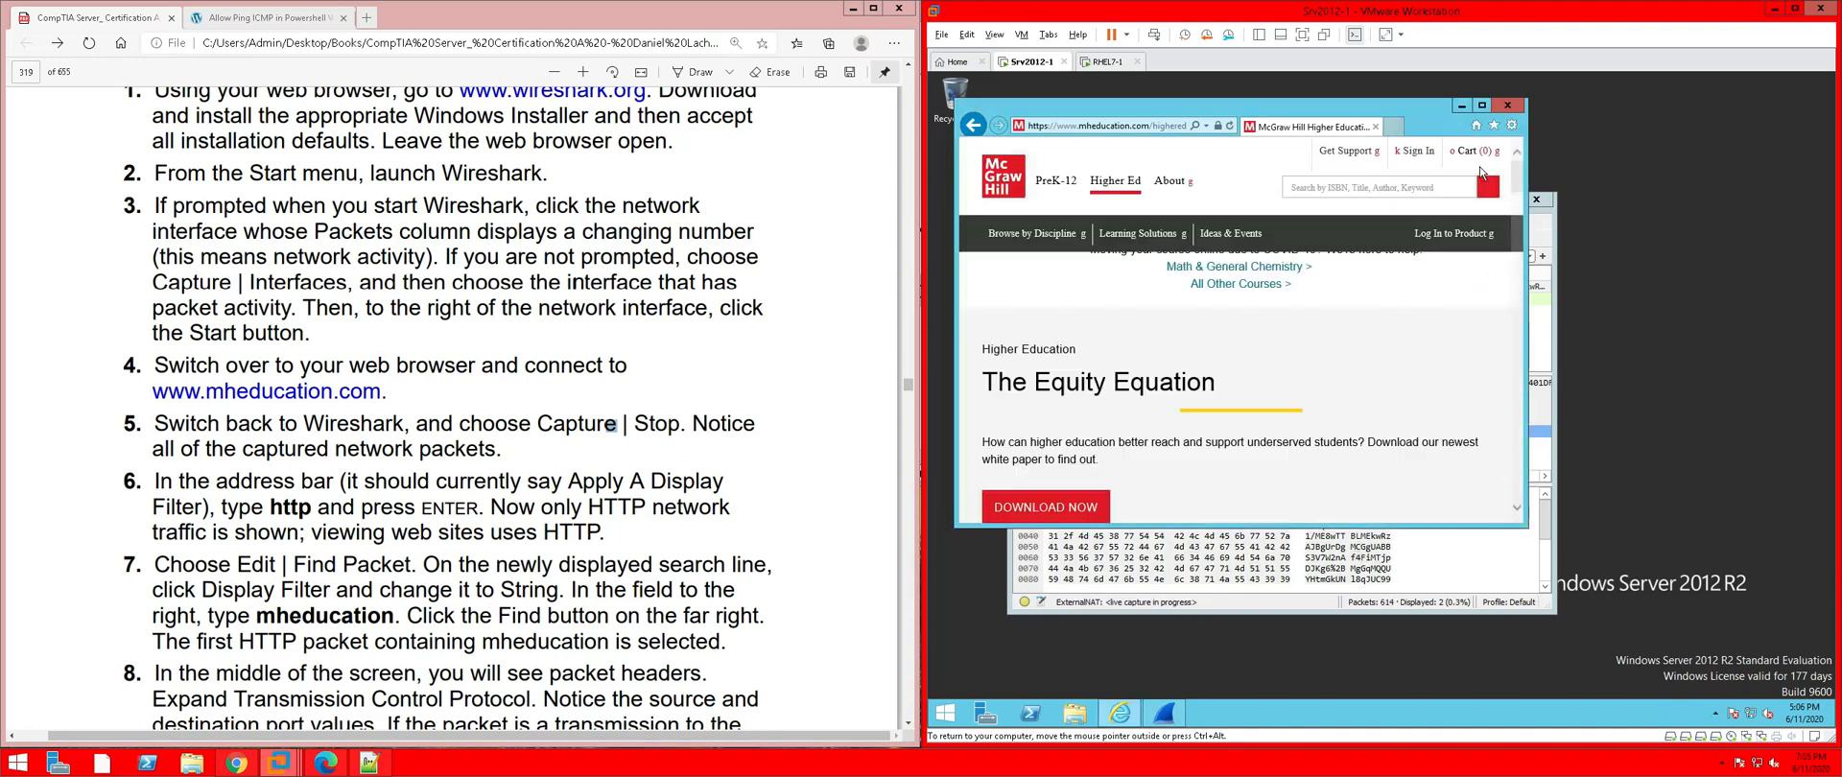
{"action": "left_click", "coordinate": [1508, 103]}
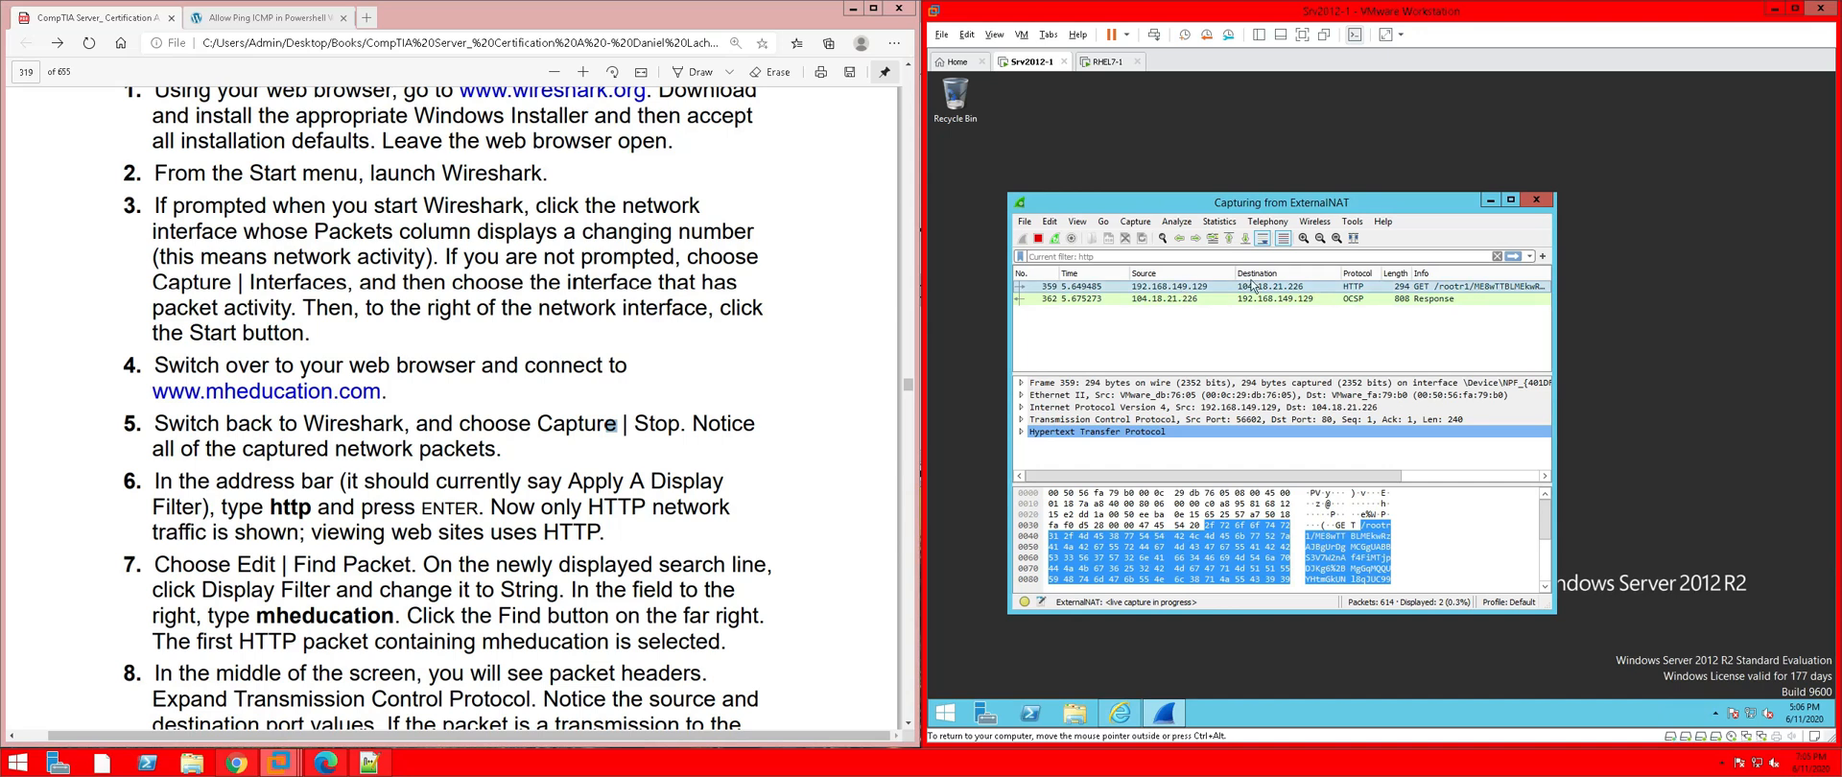
Filter to 'http' and examine HTTP GET packet 359 and its bytes pane
{"action": "left_click", "coordinate": [1117, 256]}
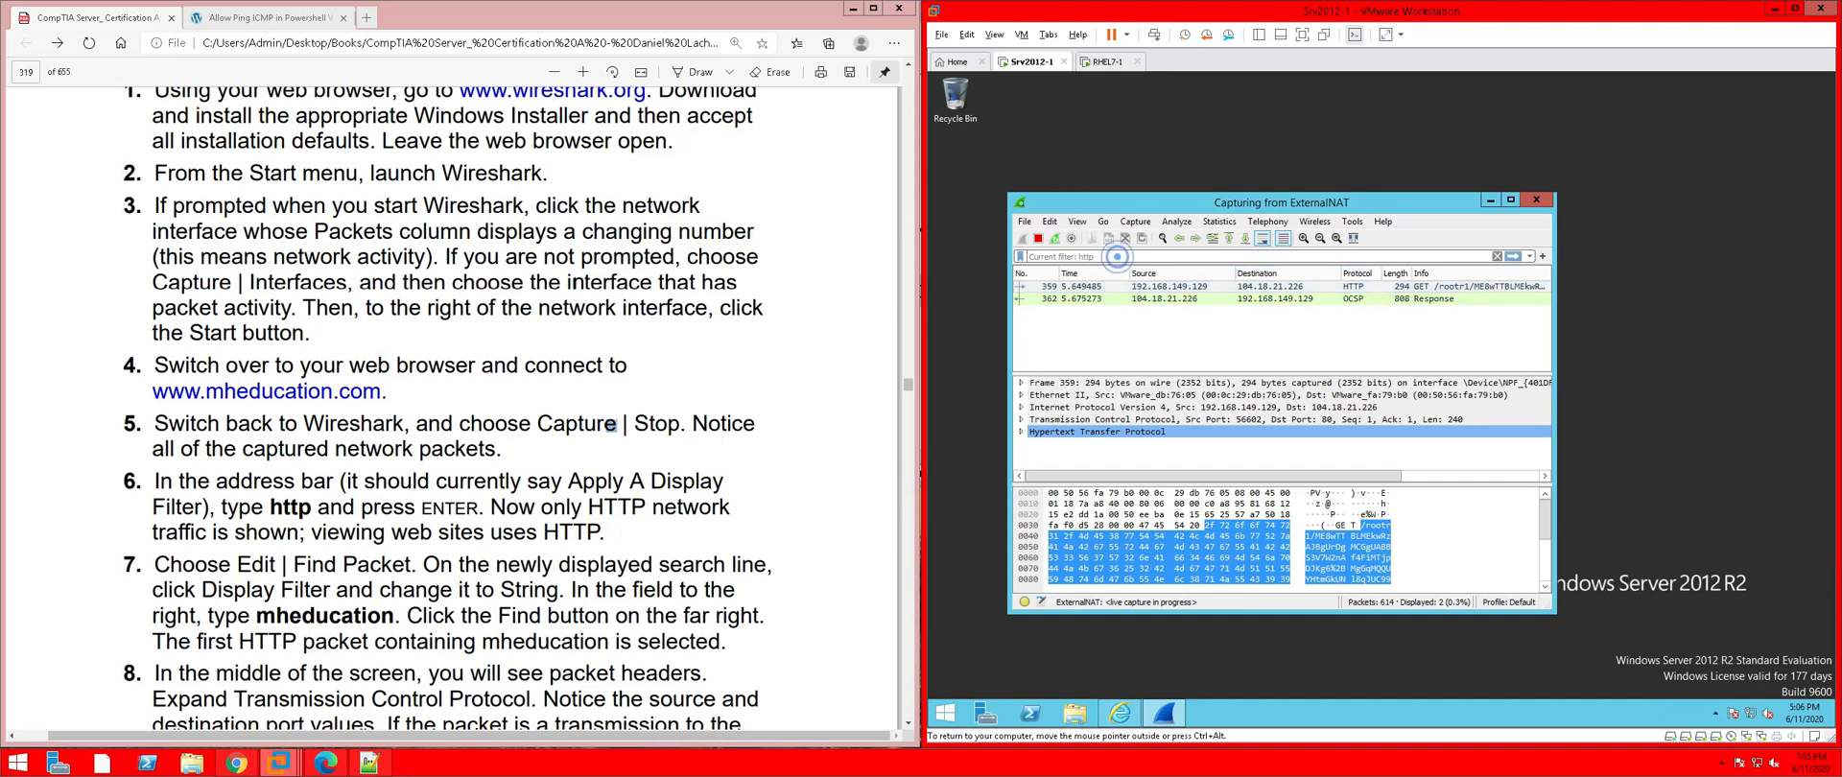
{"action": "type", "text": "http"}
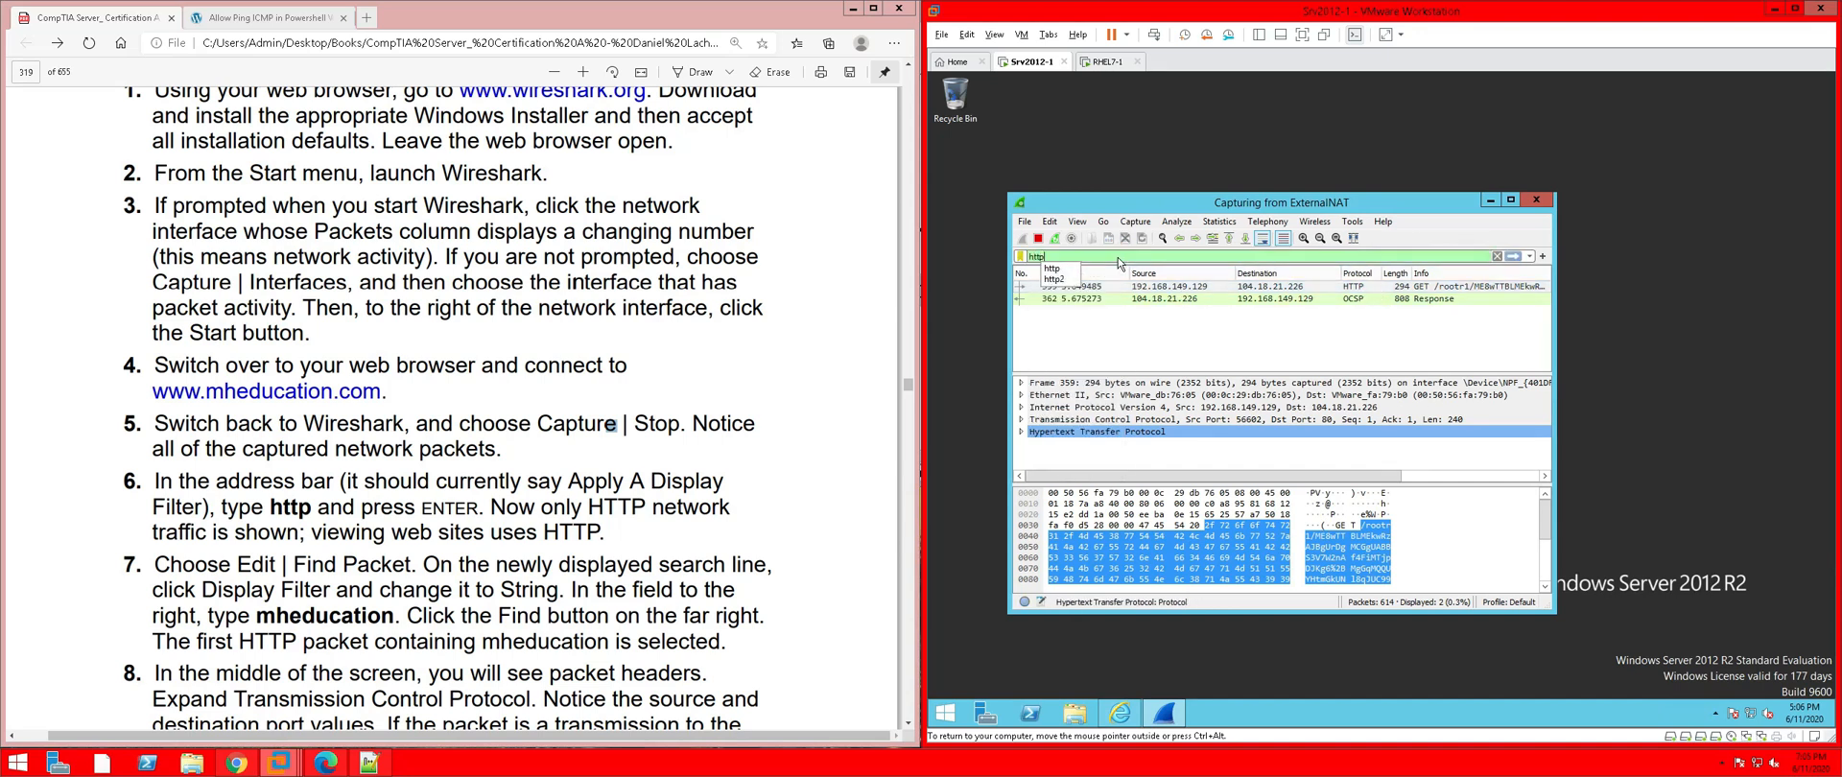
{"action": "key", "text": "Return"}
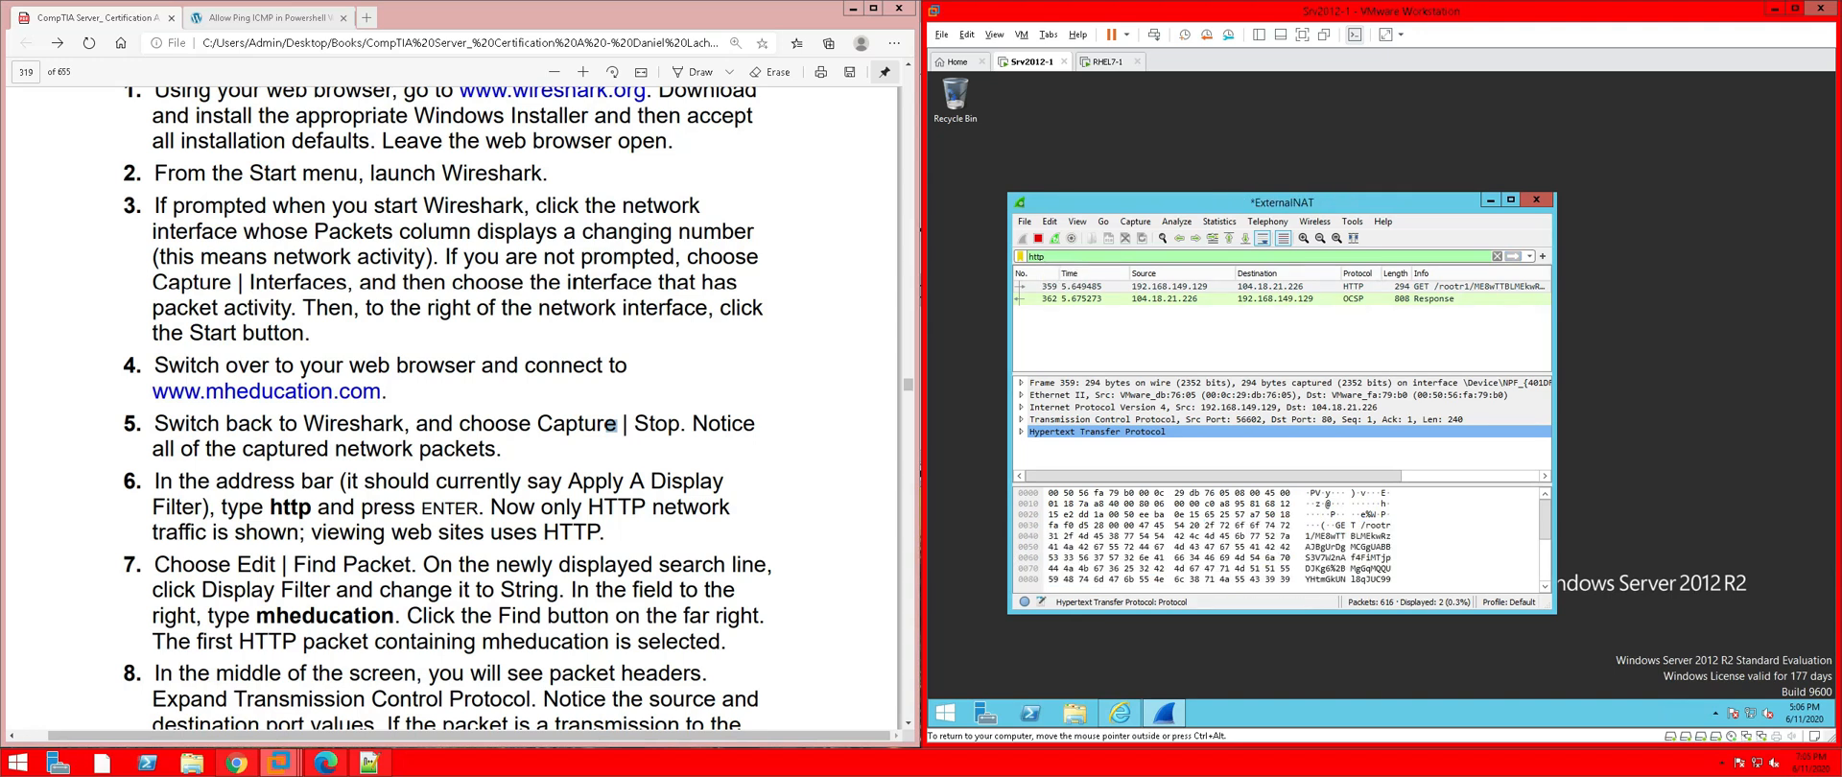
{"action": "left_click", "coordinate": [1401, 288]}
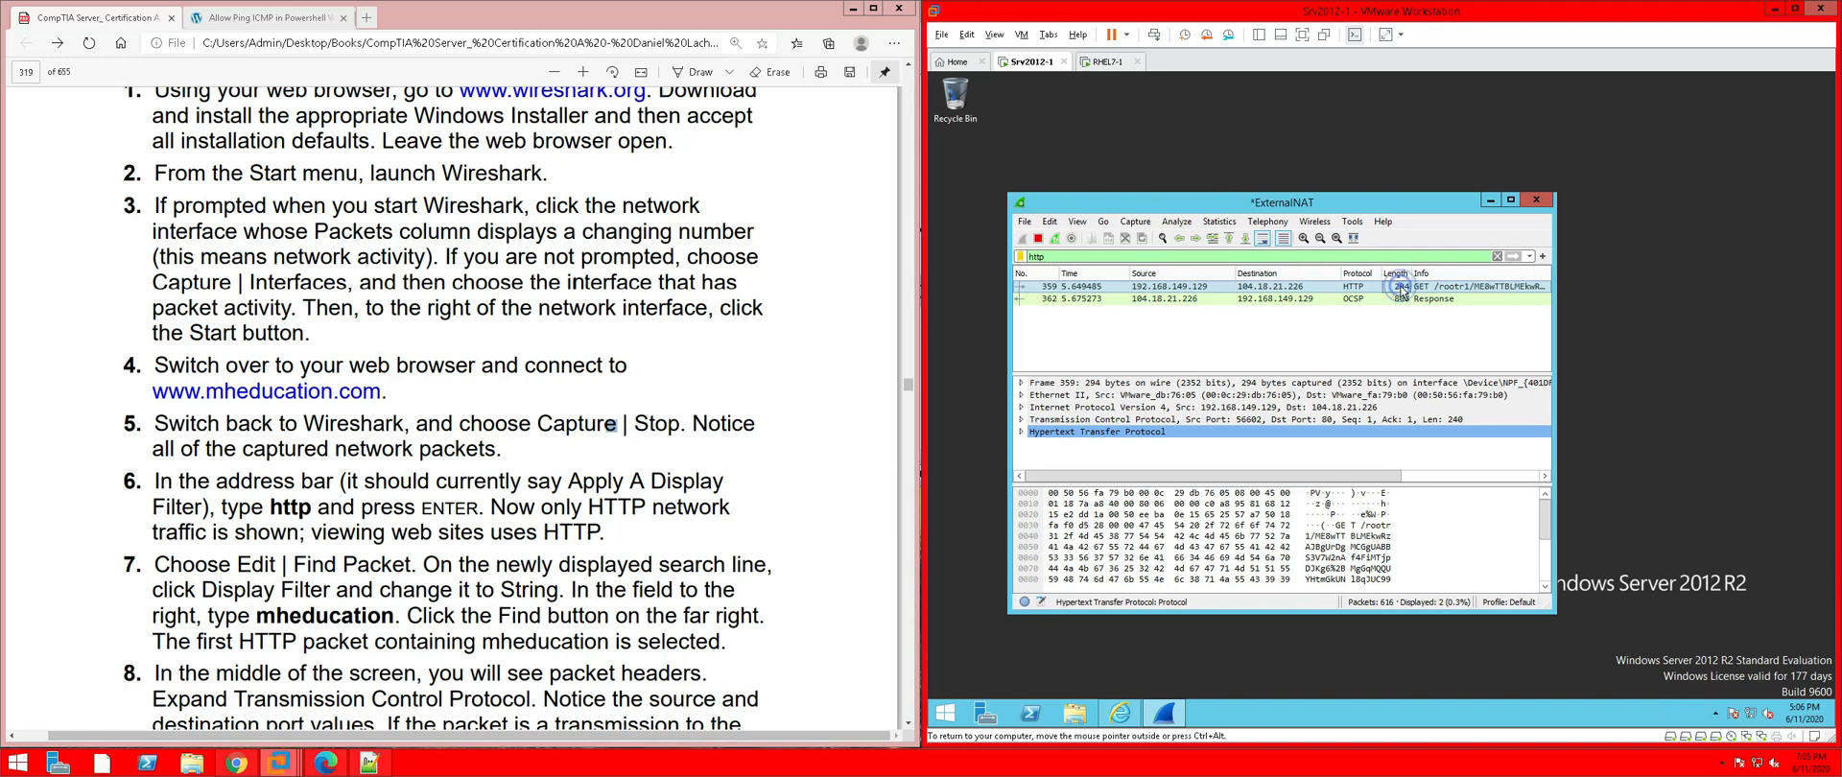
{"action": "left_click_drag", "start_coordinate": [1544, 518], "coordinate": [1546, 602]}
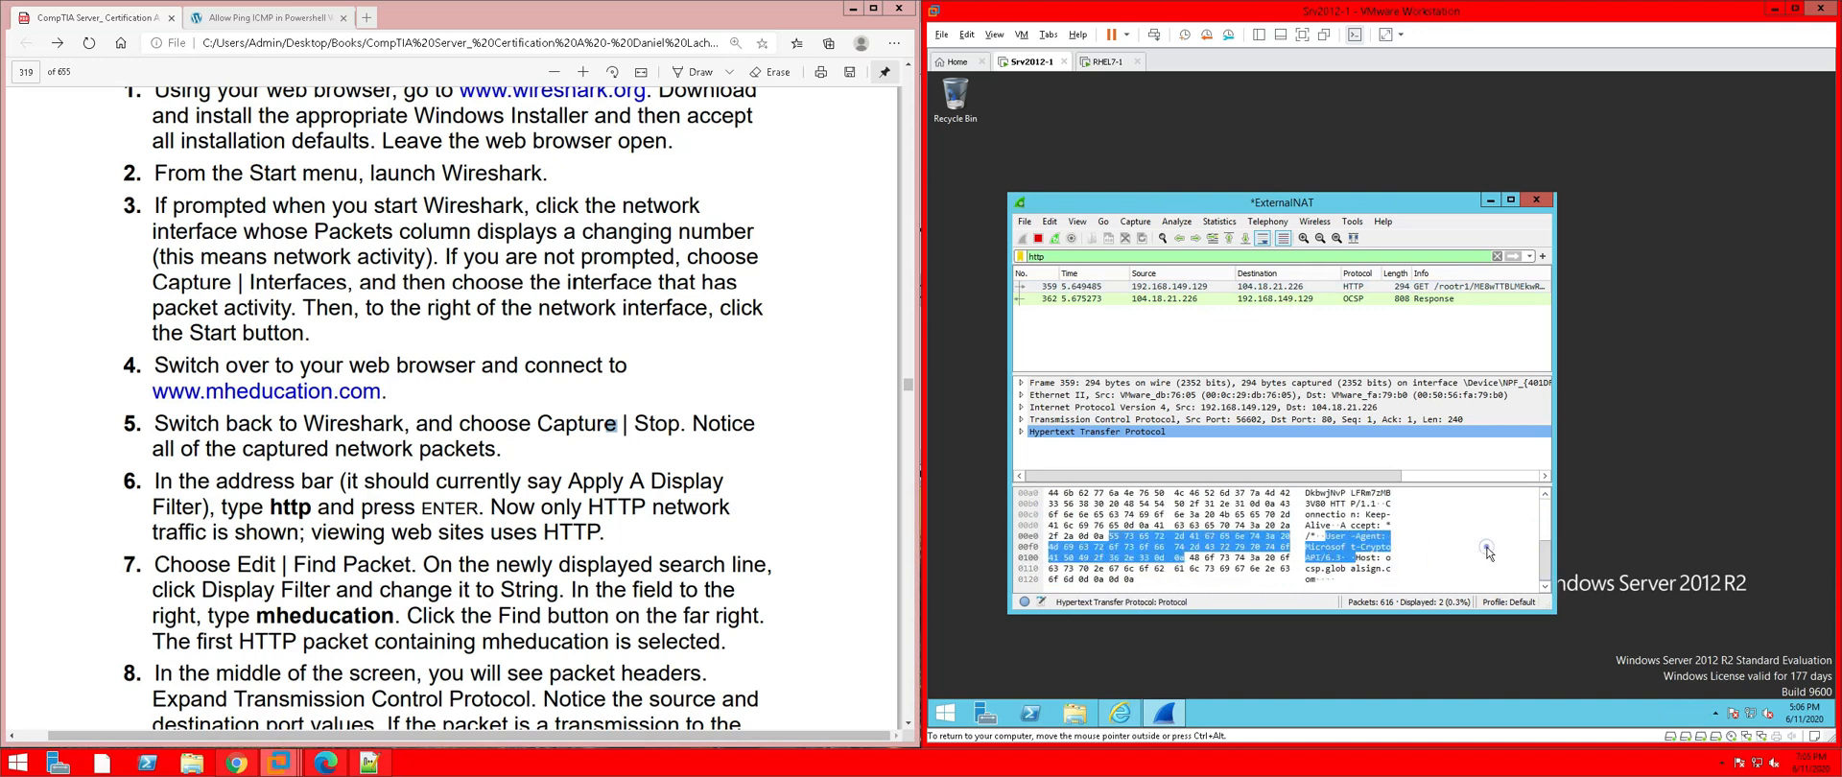
{"action": "scroll", "coordinate": [1487, 552], "scroll_direction": "up", "scroll_amount": 3}
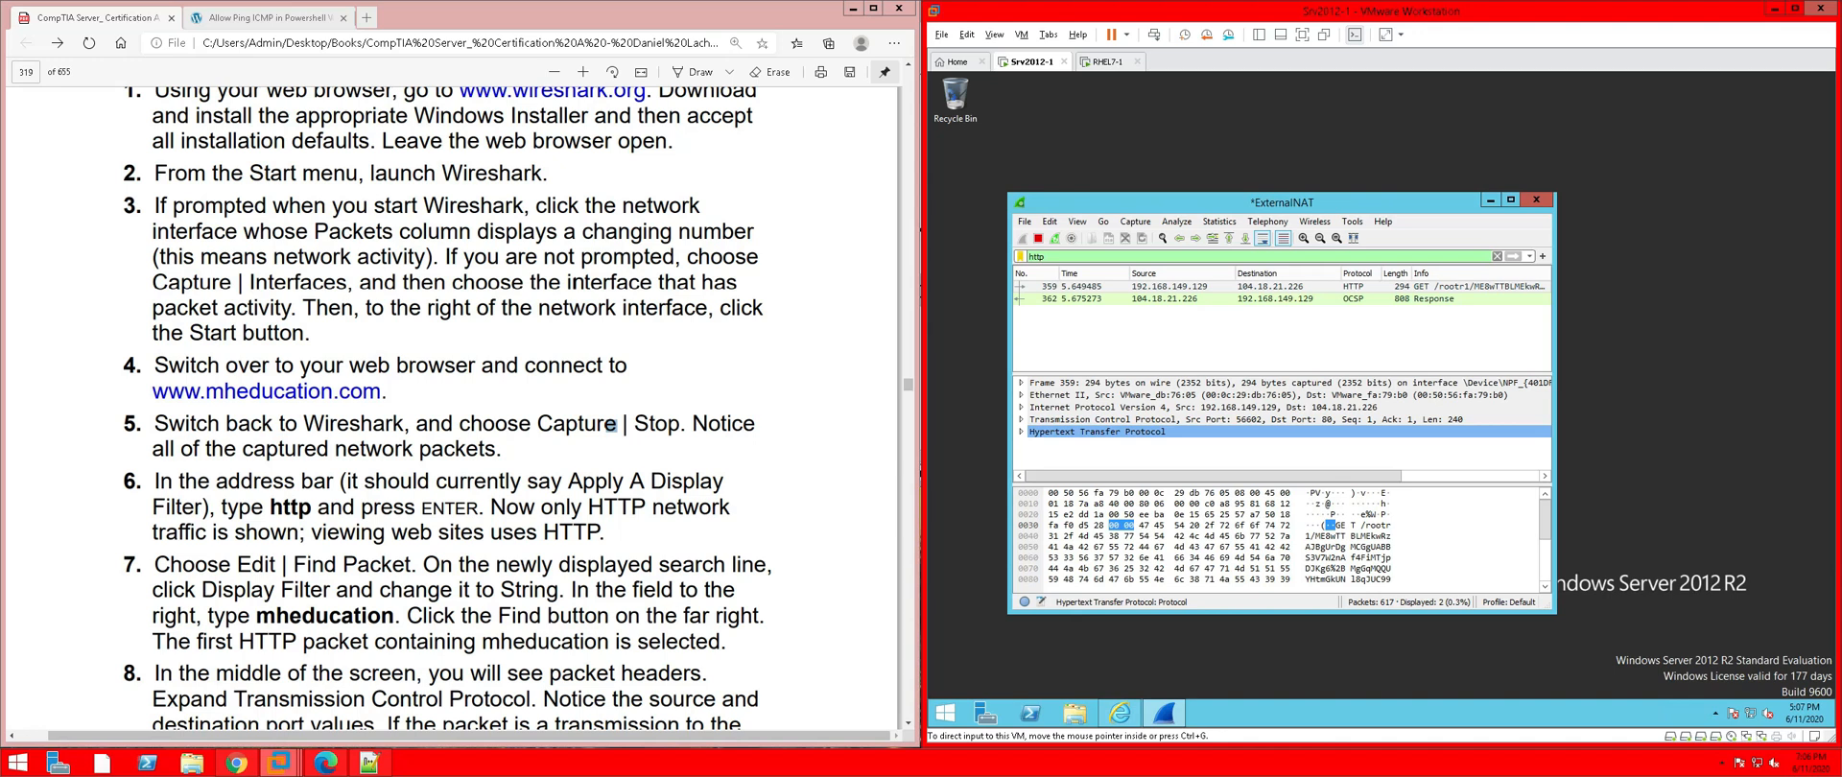
Open Wireshark's Find Packet bar from the Edit menu in the VM
{"action": "scroll", "coordinate": [433, 463], "scroll_direction": "down", "scroll_amount": 1}
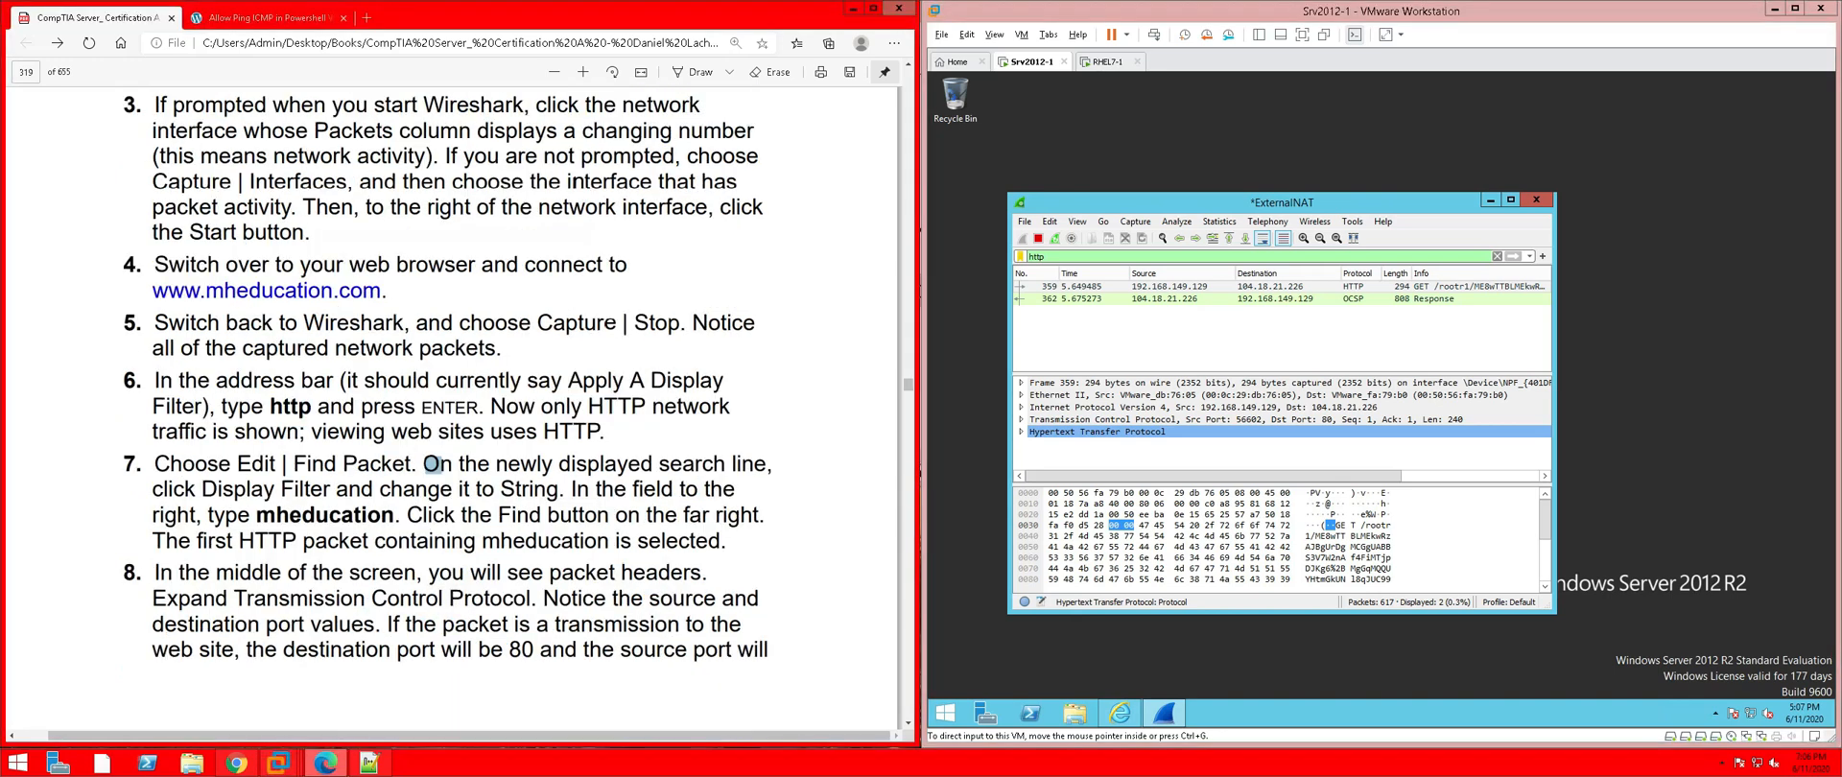
{"action": "left_click", "coordinate": [1049, 225]}
{"action": "left_click", "coordinate": [1050, 224]}
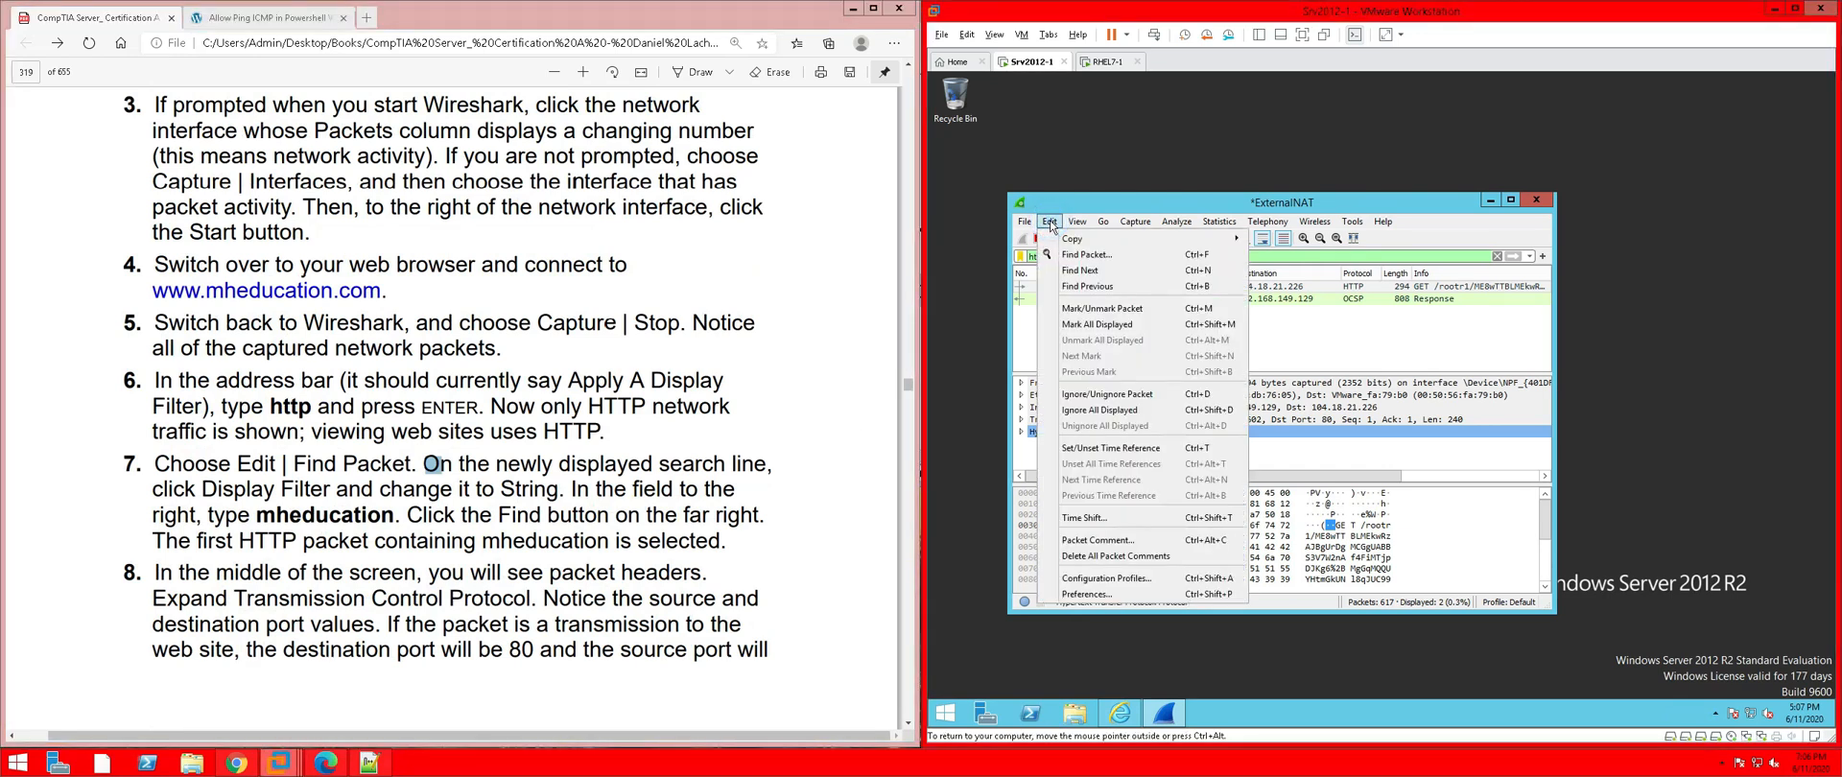
{"action": "left_click", "coordinate": [1087, 254]}
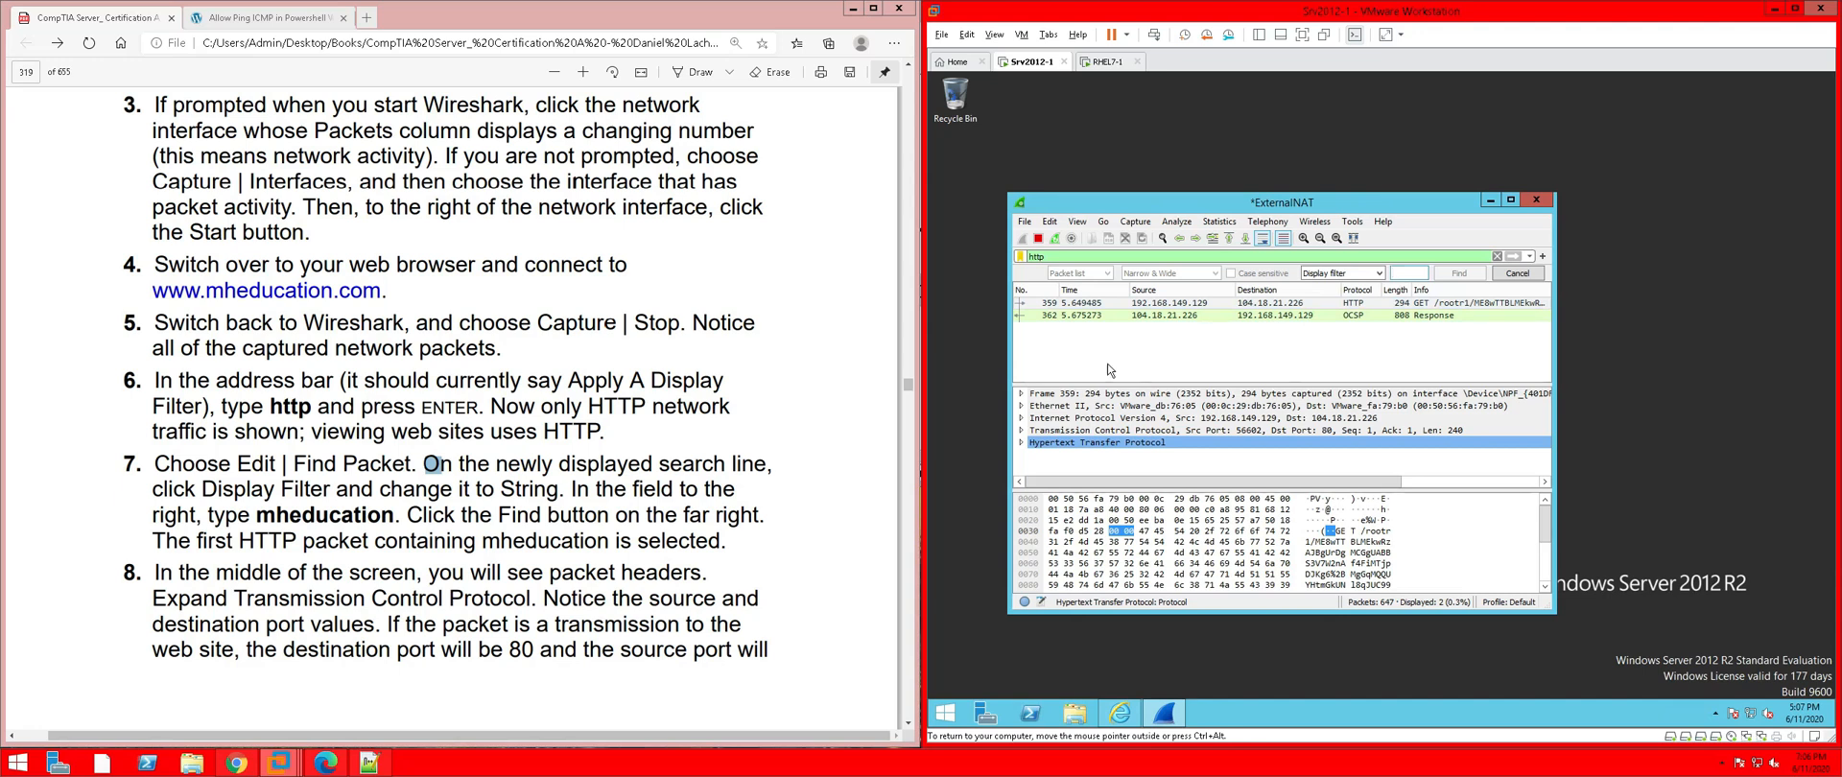
Copy 'mheducation' from the lab PDF into the packet search field, then bring the browser forward
{"action": "double_click", "coordinate": [325, 515]}
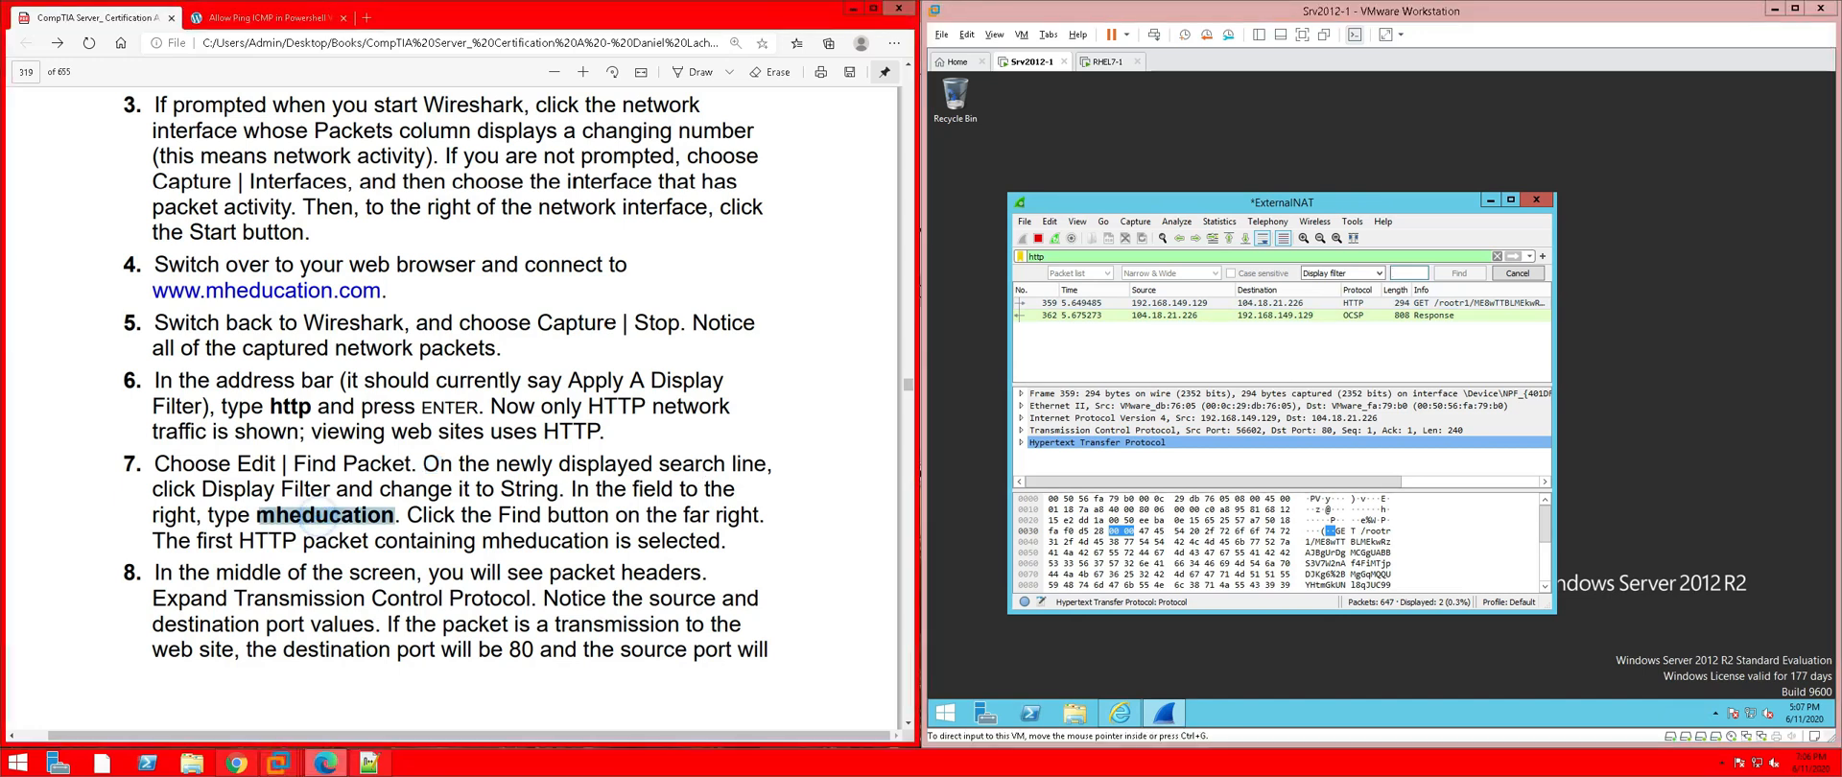
{"action": "right_click", "coordinate": [321, 518]}
{"action": "left_click", "coordinate": [386, 563]}
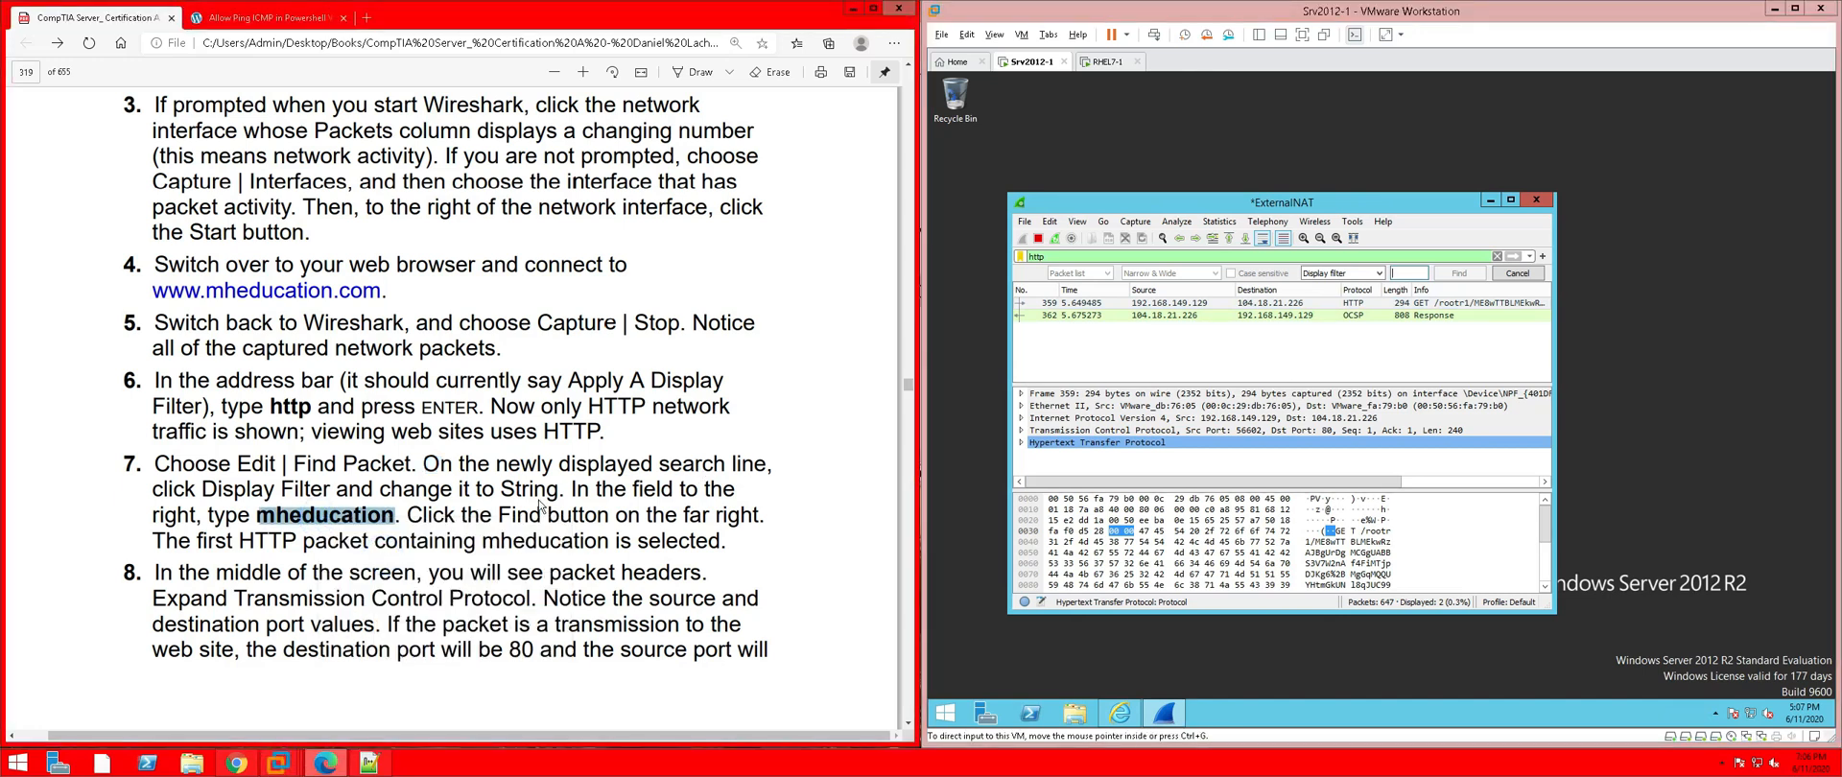
{"action": "left_click", "coordinate": [1406, 273]}
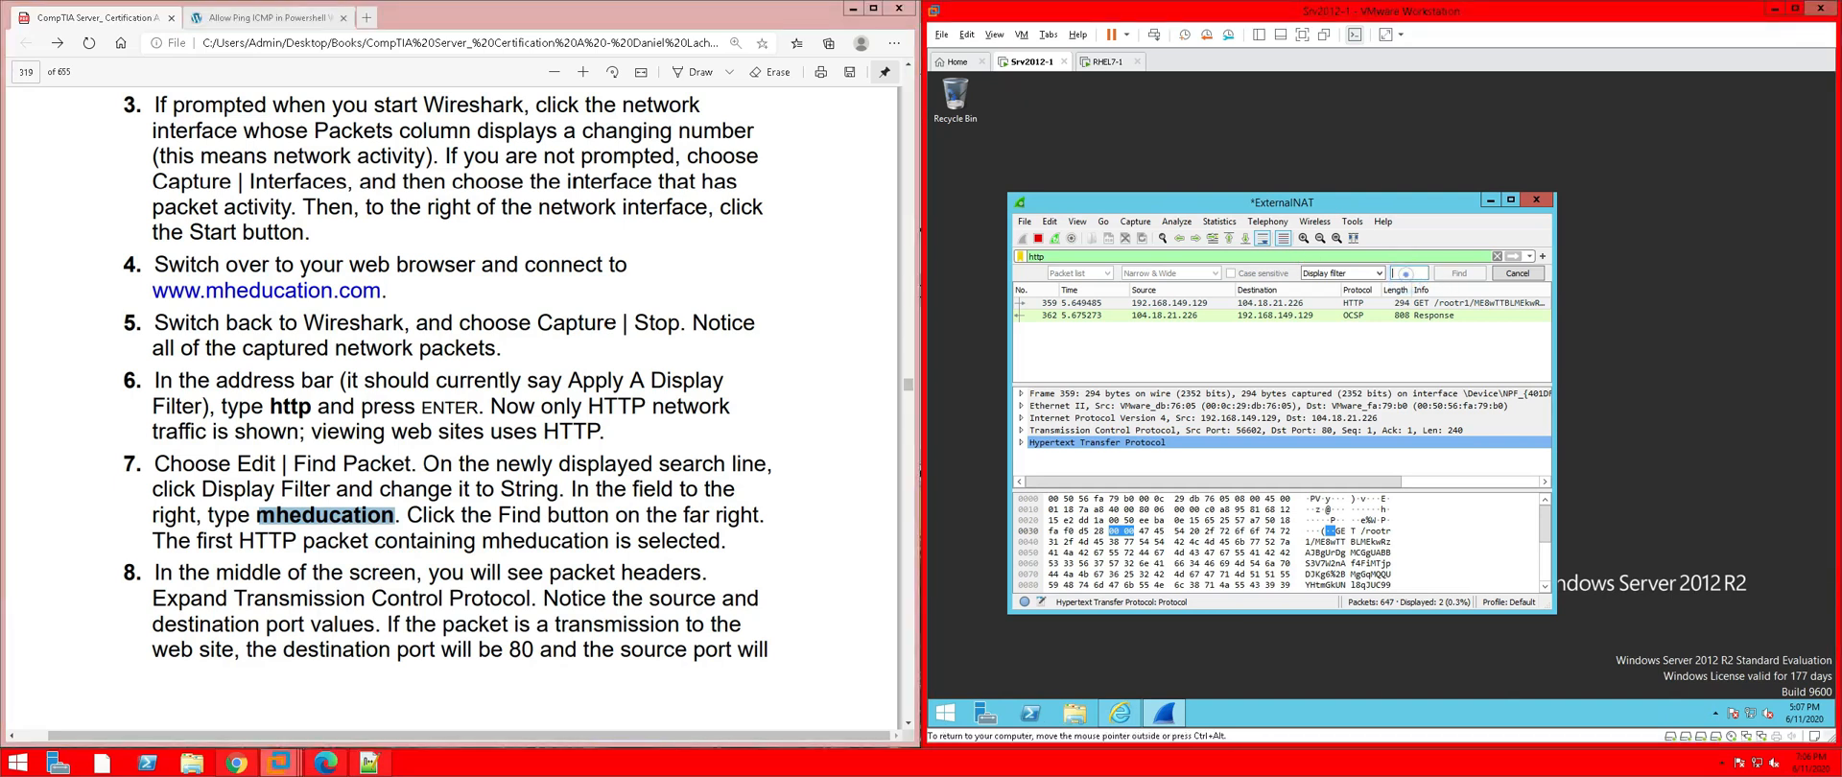
{"action": "right_click", "coordinate": [1407, 273]}
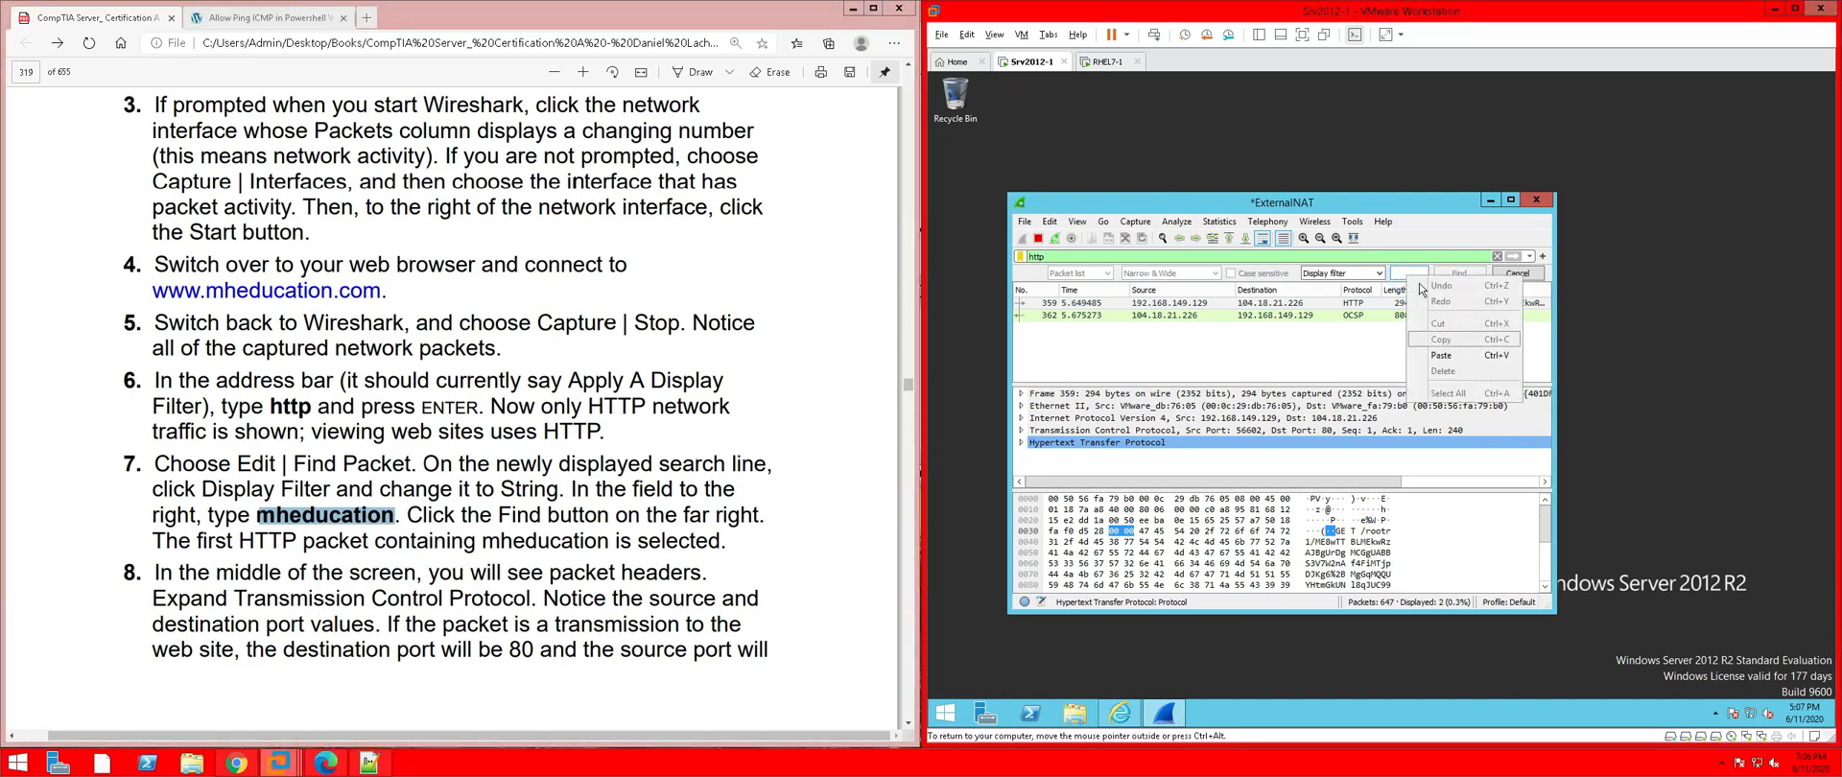
{"action": "left_click", "coordinate": [1457, 361]}
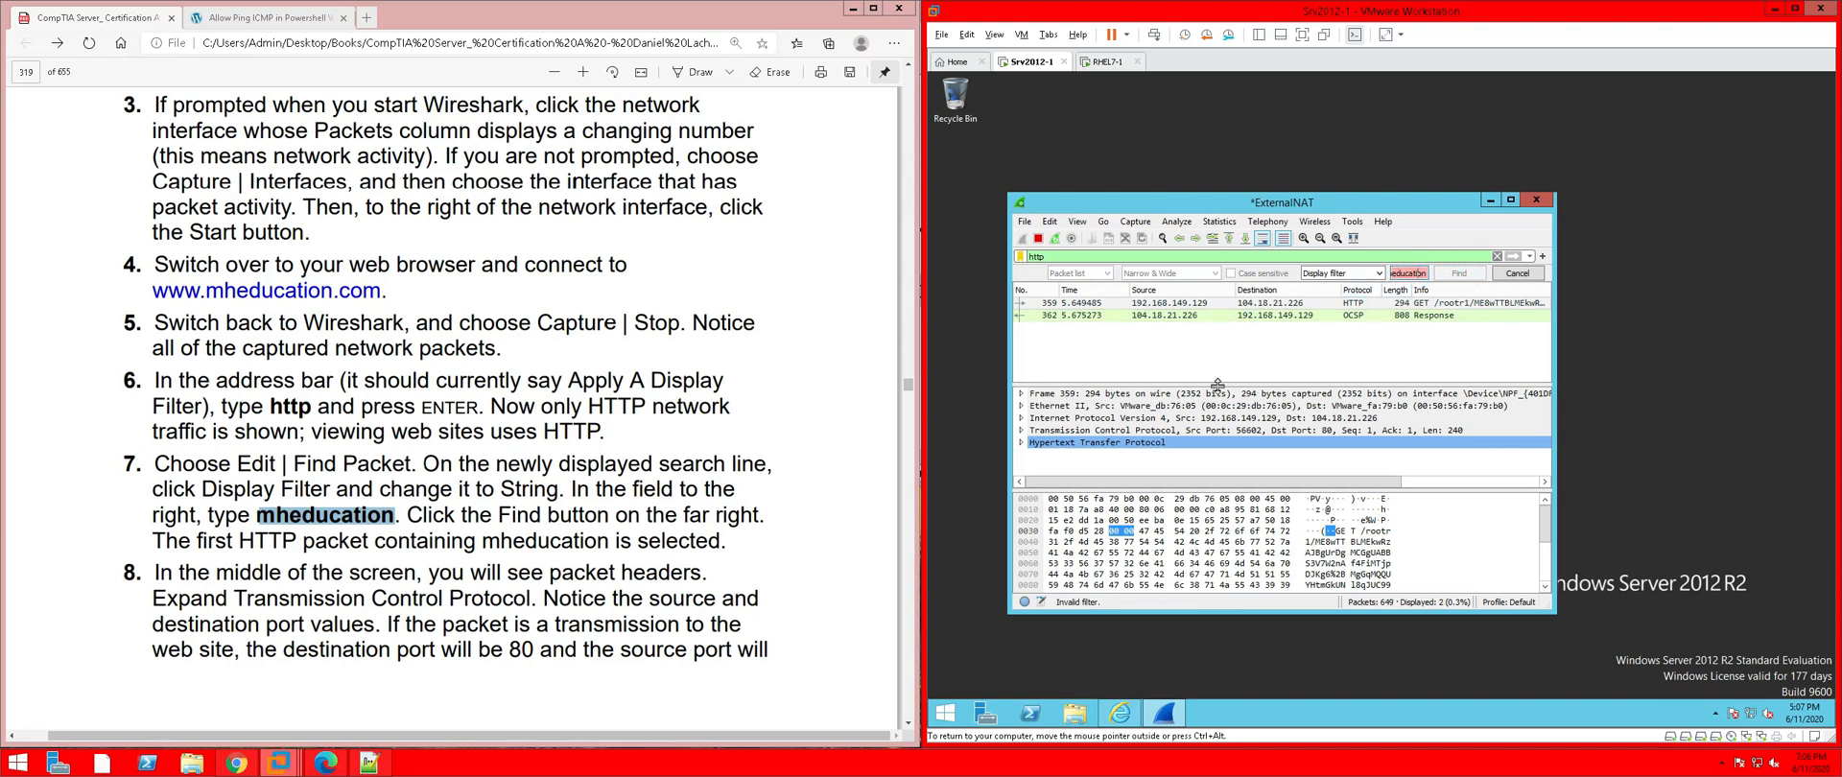
{"action": "left_click", "coordinate": [1120, 713]}
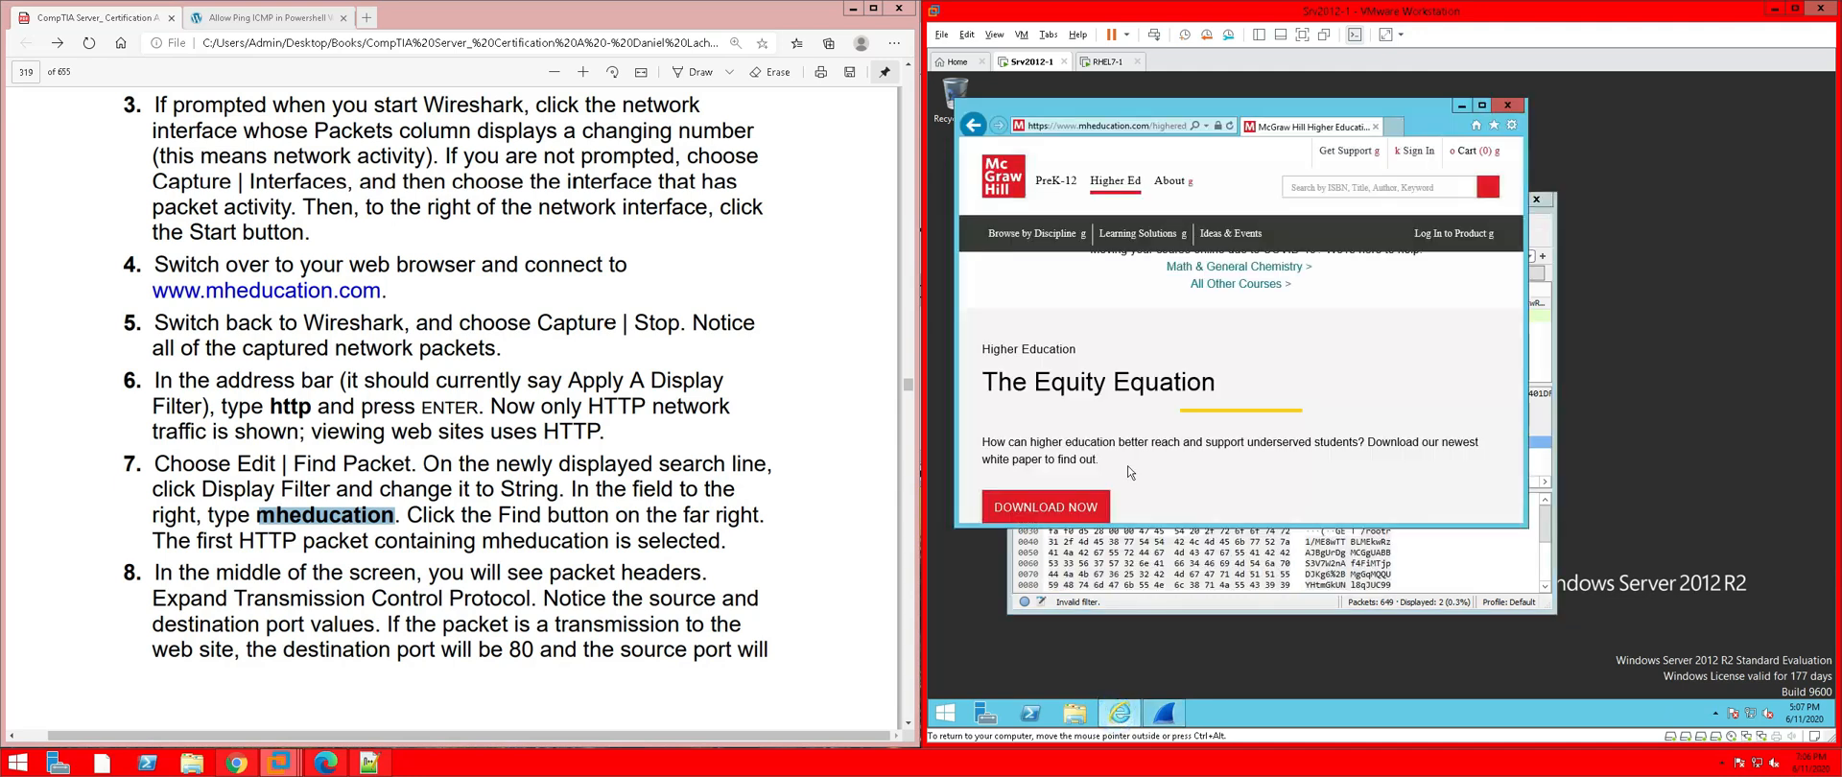
Go back twice in IE to the Wireshark download page, move the browser aside, and refocus Wireshark
{"action": "left_click", "coordinate": [981, 126]}
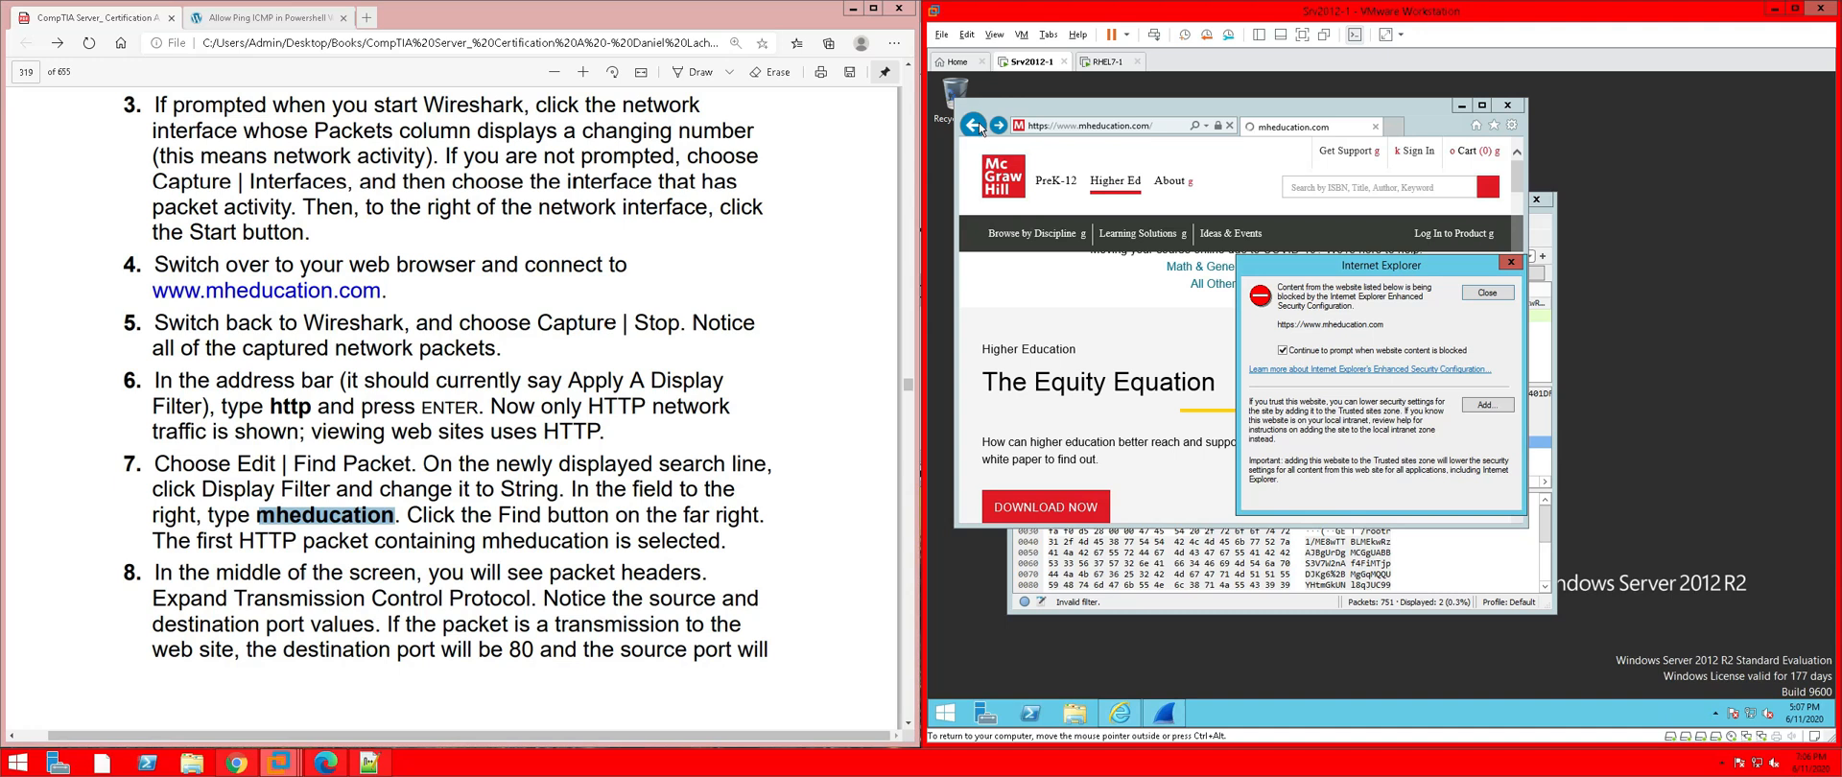
{"action": "left_click", "coordinate": [1487, 293]}
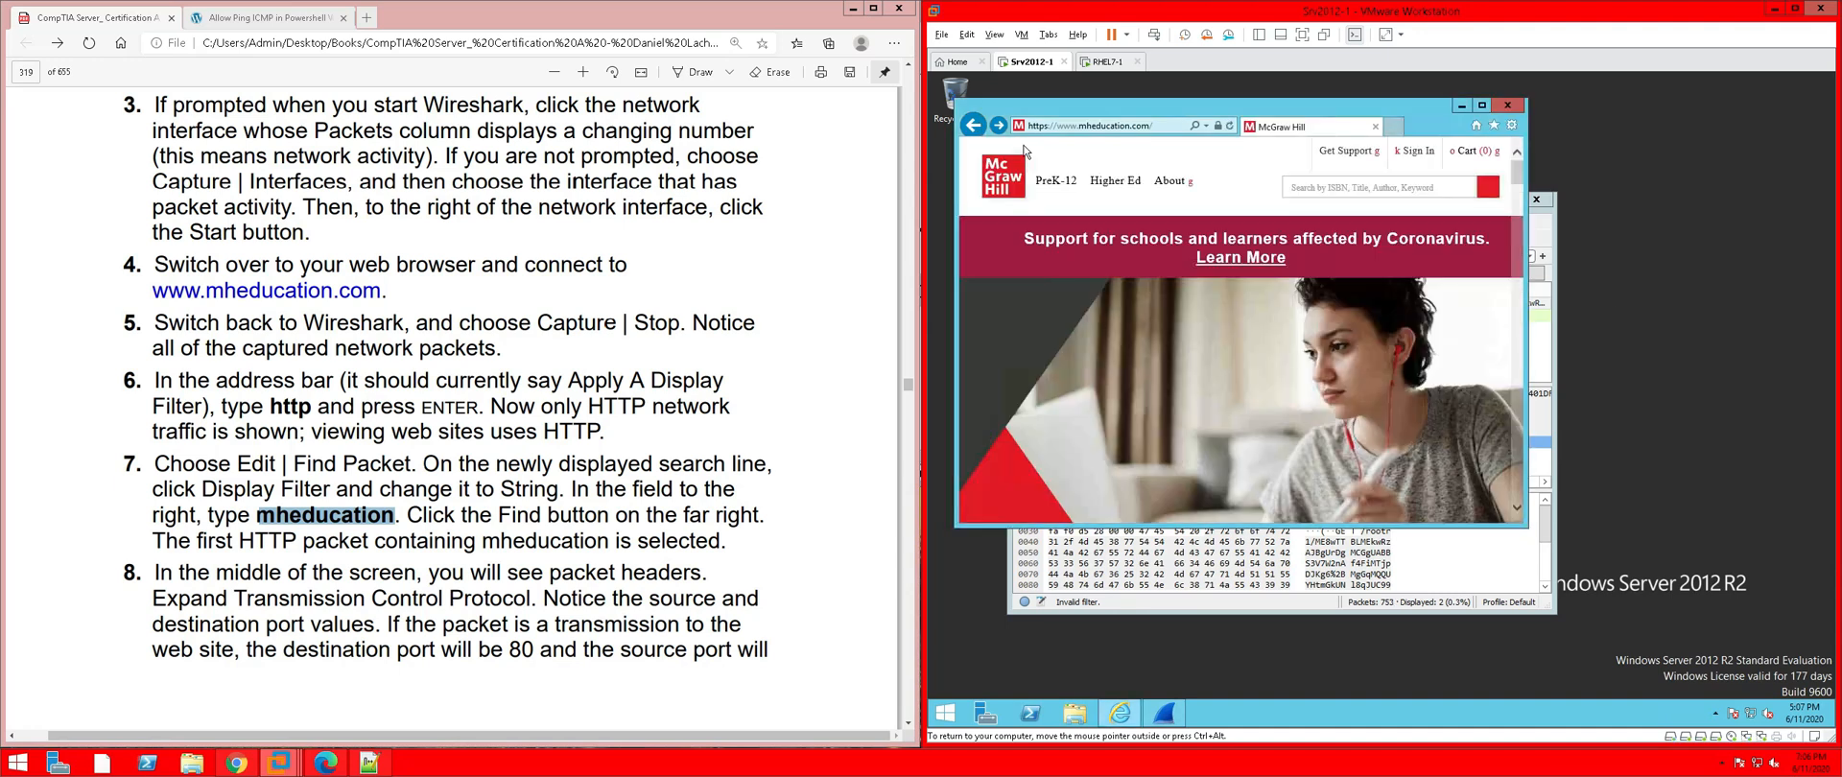
{"action": "left_click", "coordinate": [983, 127]}
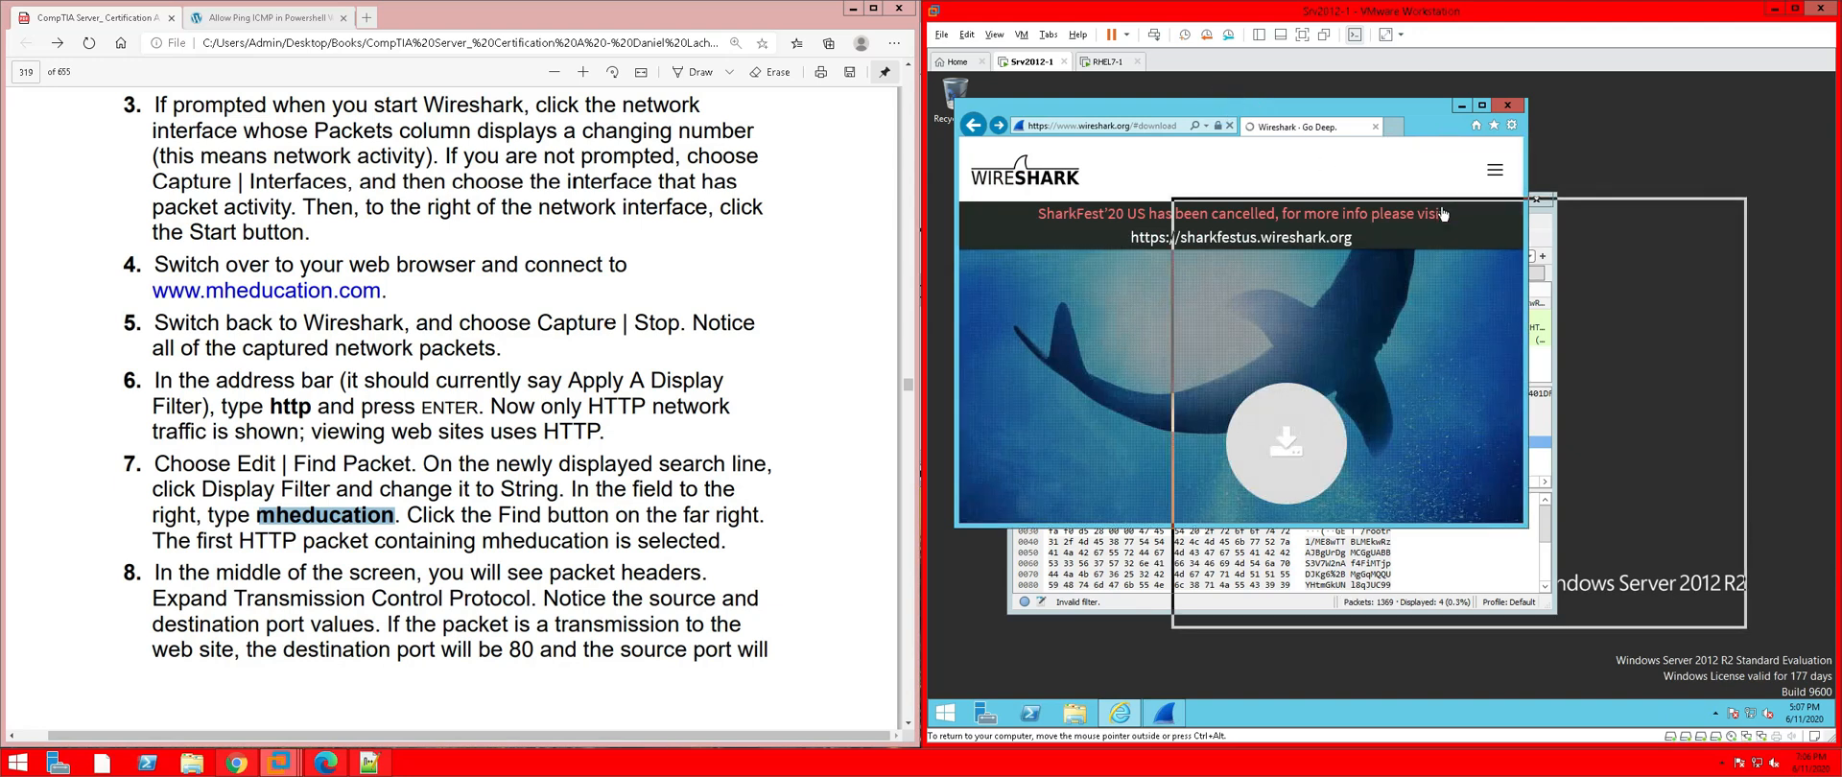
{"action": "left_click_drag", "start_coordinate": [1353, 127], "coordinate": [1570, 226]}
{"action": "left_click", "coordinate": [1099, 205]}
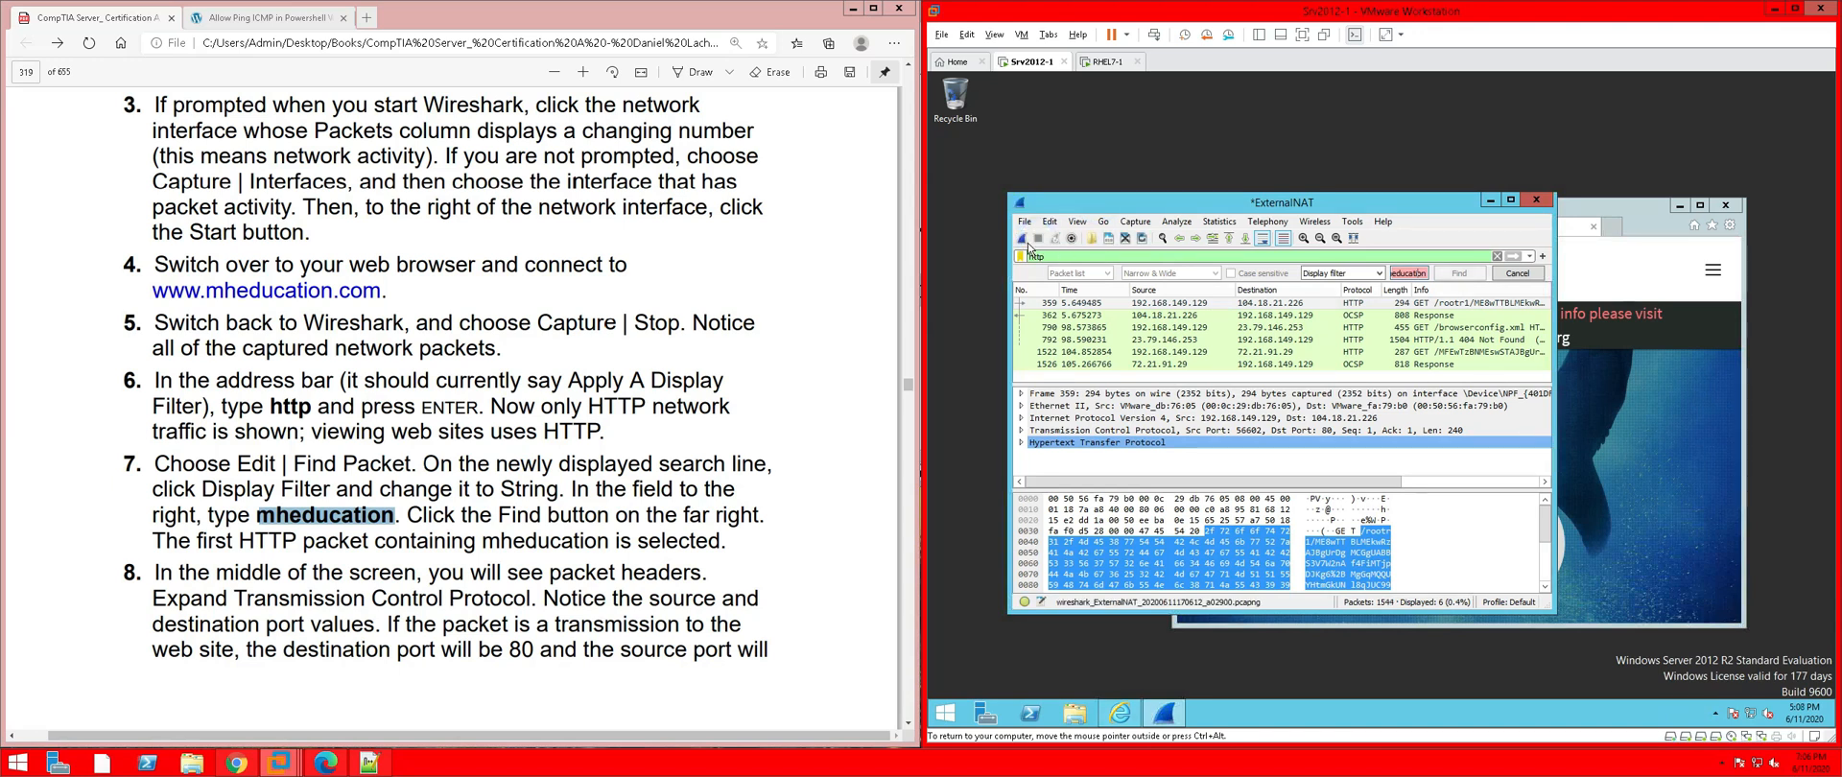
Start a new capture without saving the old packets, then go forward in IE to mheducation.com
{"action": "left_click", "coordinate": [1023, 240]}
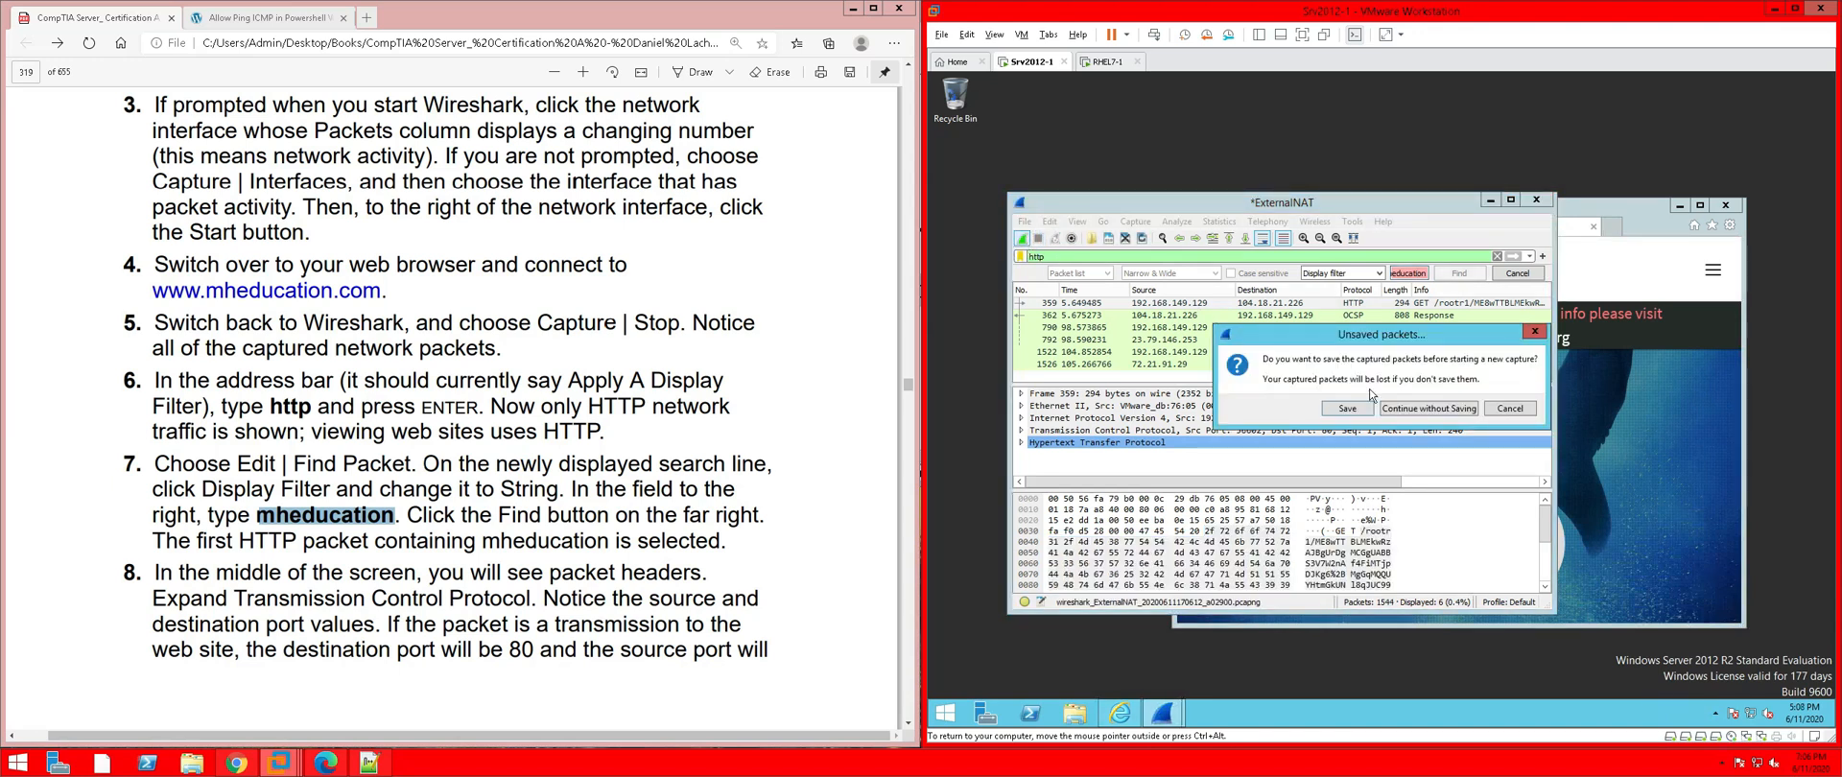
{"action": "left_click", "coordinate": [1406, 410]}
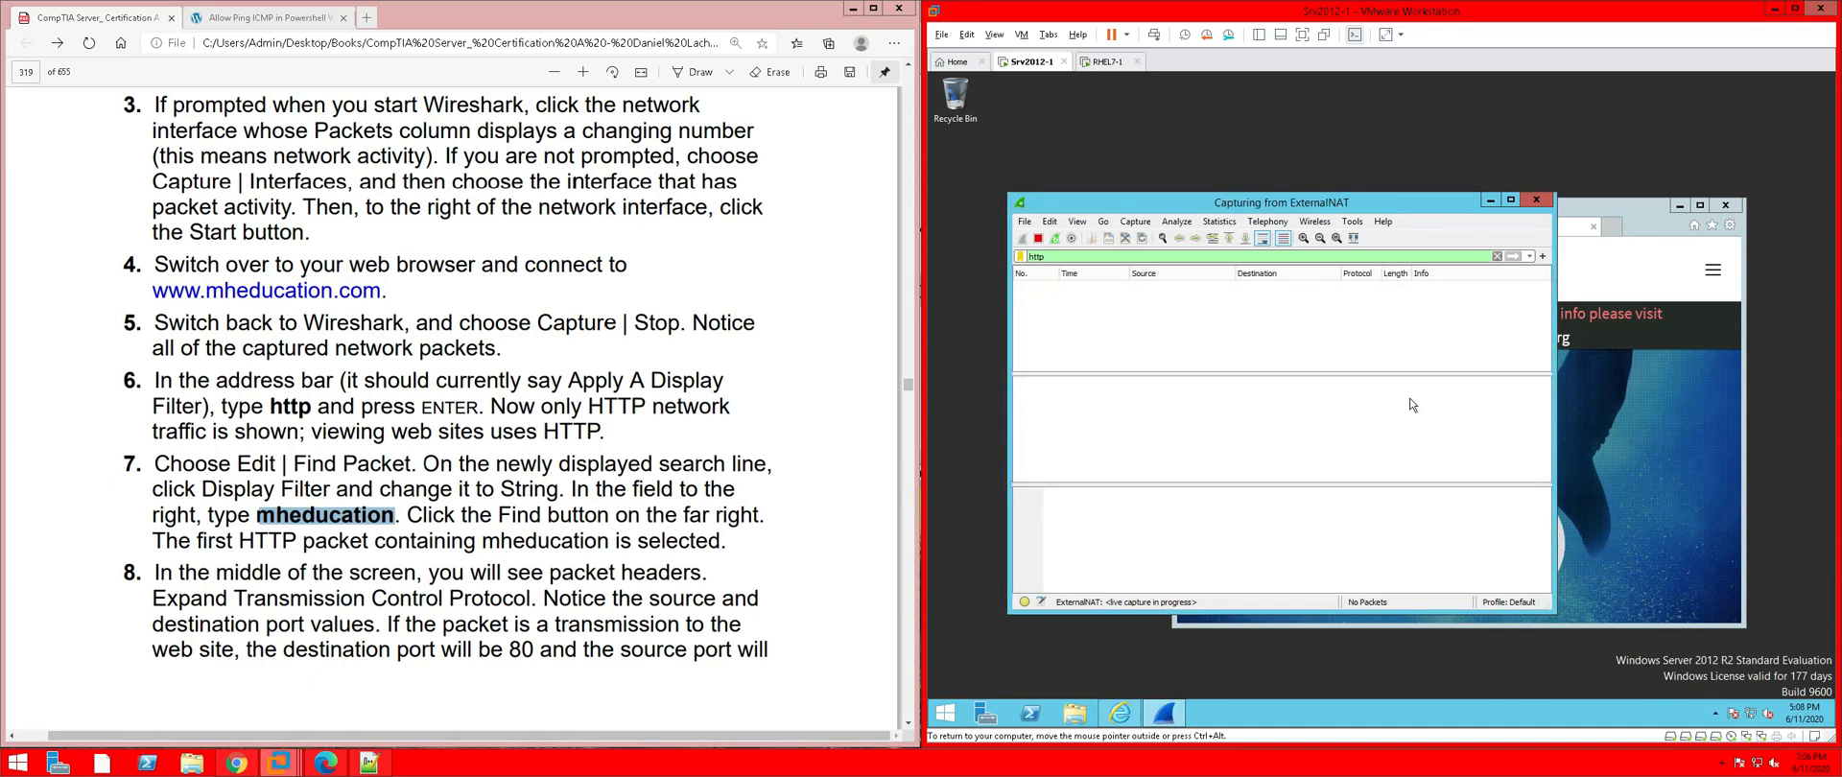
{"action": "left_click", "coordinate": [1624, 218]}
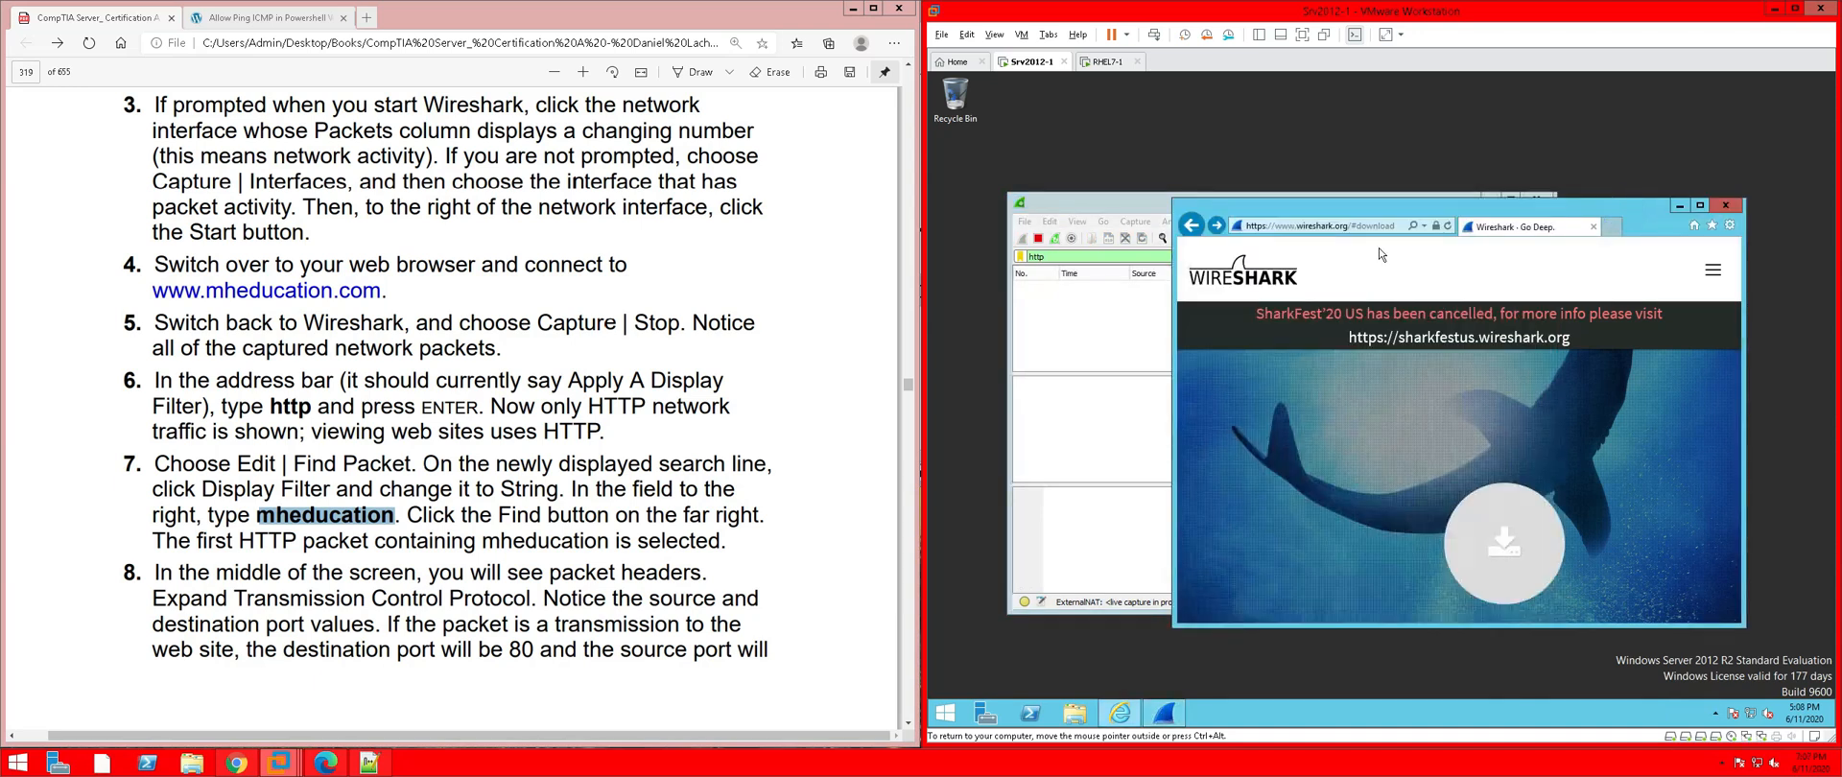
{"action": "left_click", "coordinate": [1218, 228]}
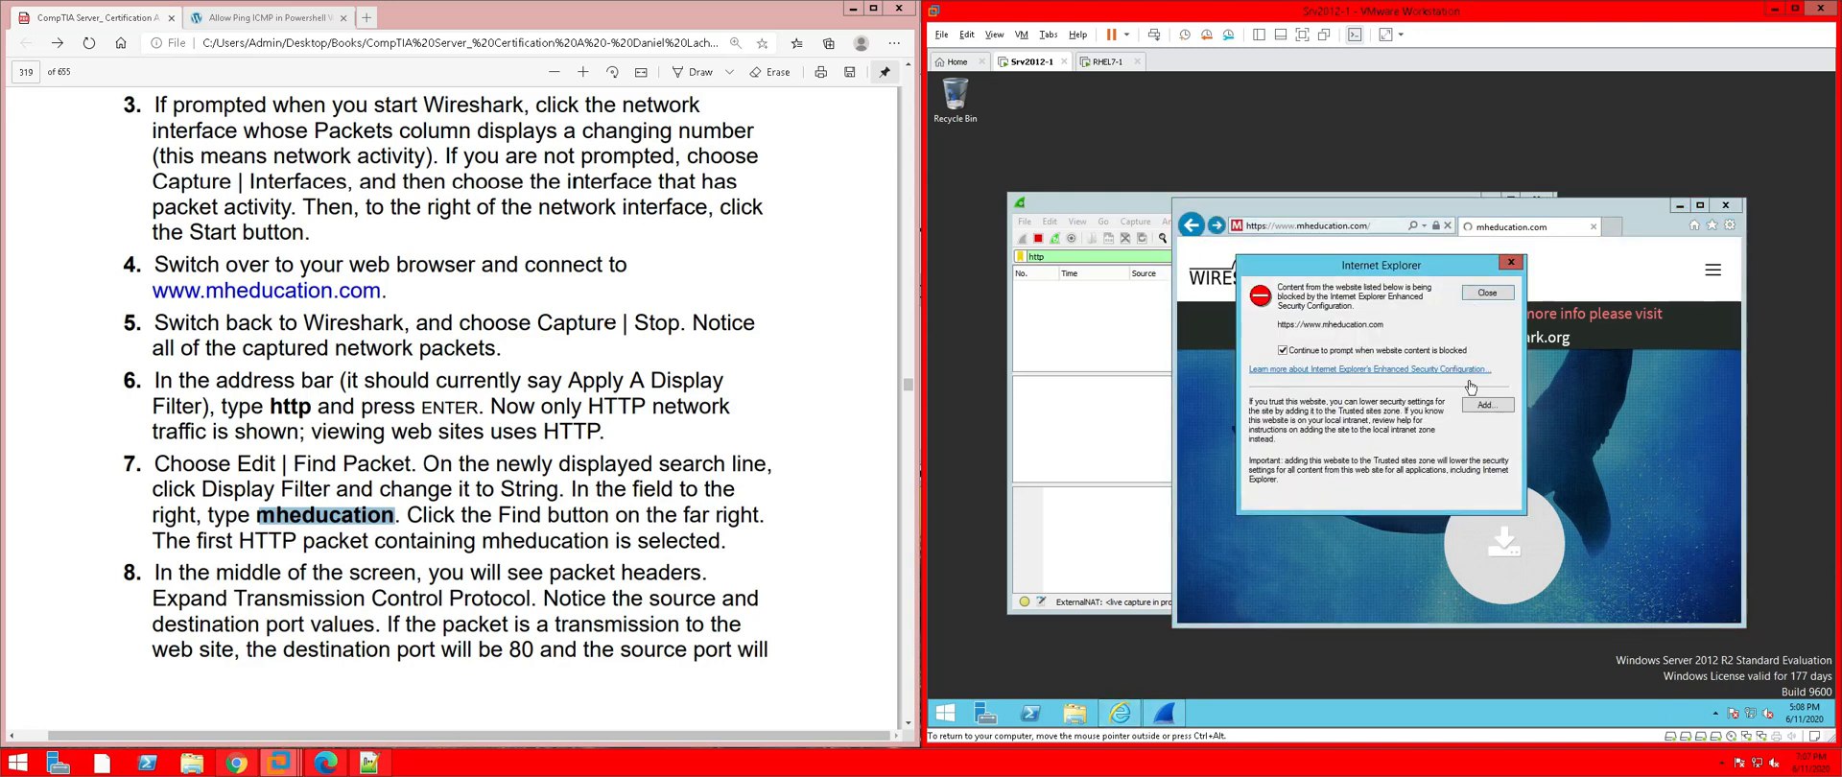
Trust mheducation.com and munchkin.marketo.net, dismiss three blocked-content warnings, and return to the live capture
{"action": "left_click", "coordinate": [1484, 407]}
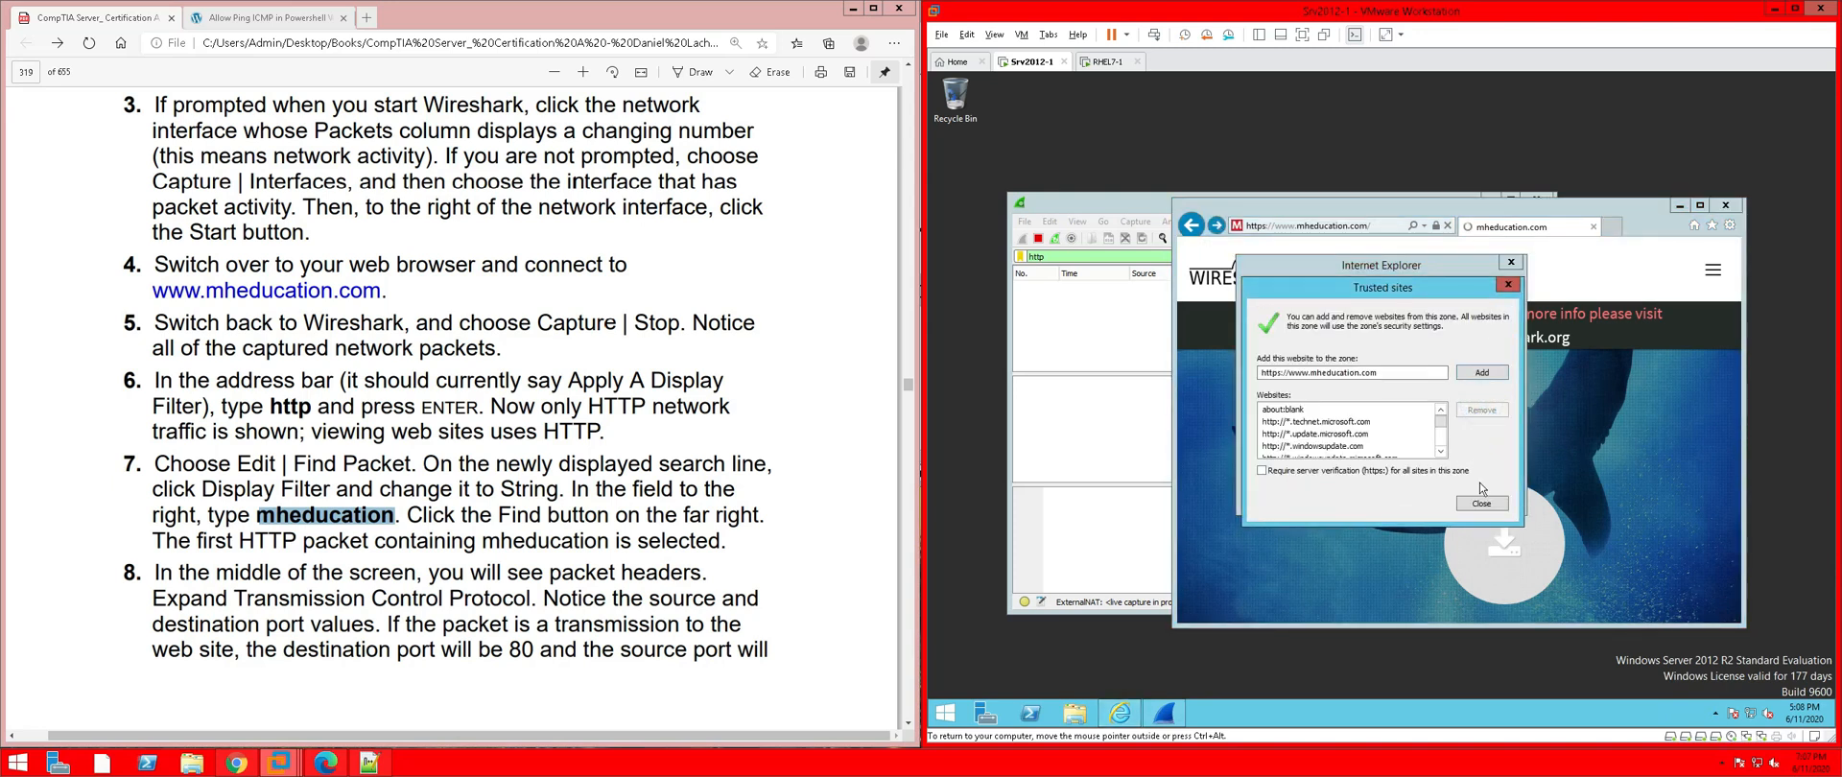
{"action": "left_click", "coordinate": [1479, 372]}
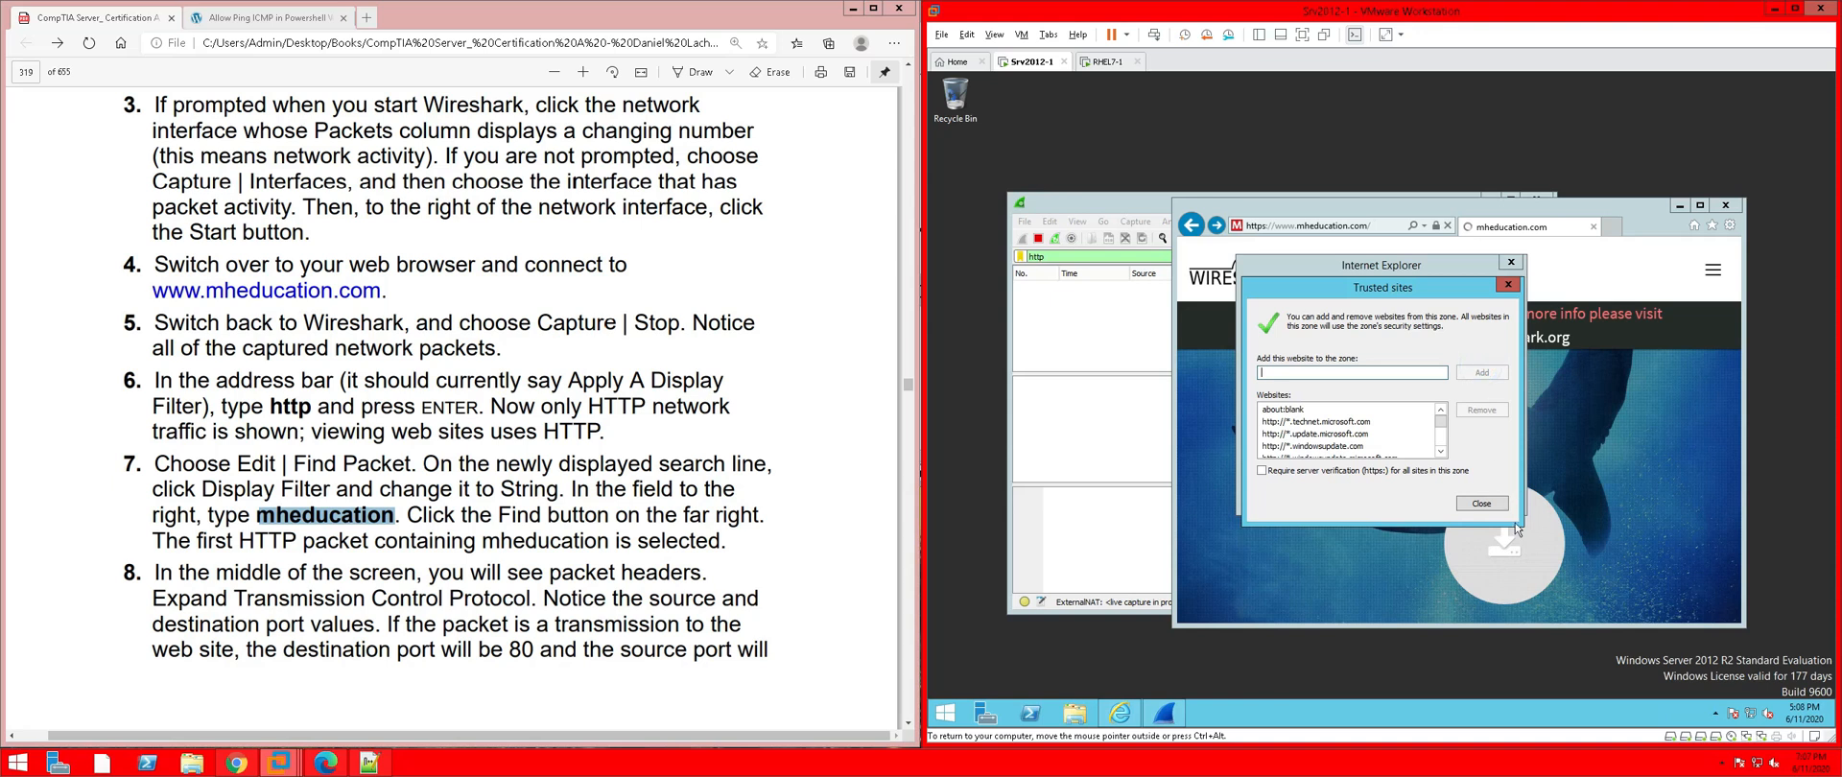
{"action": "left_click", "coordinate": [1482, 503]}
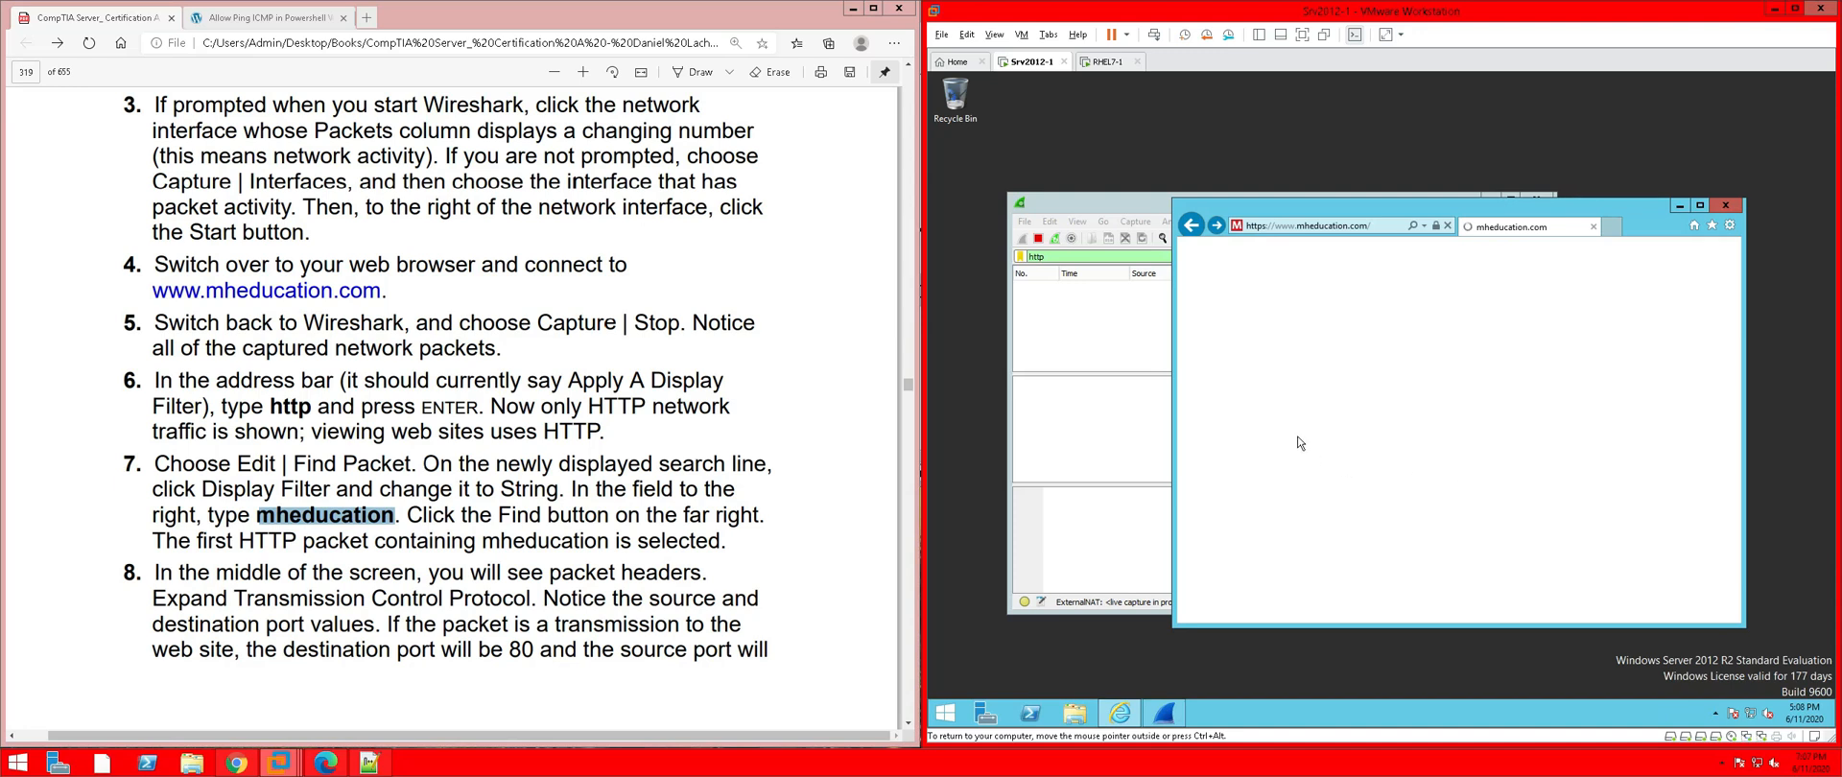
{"action": "left_click", "coordinate": [1476, 408]}
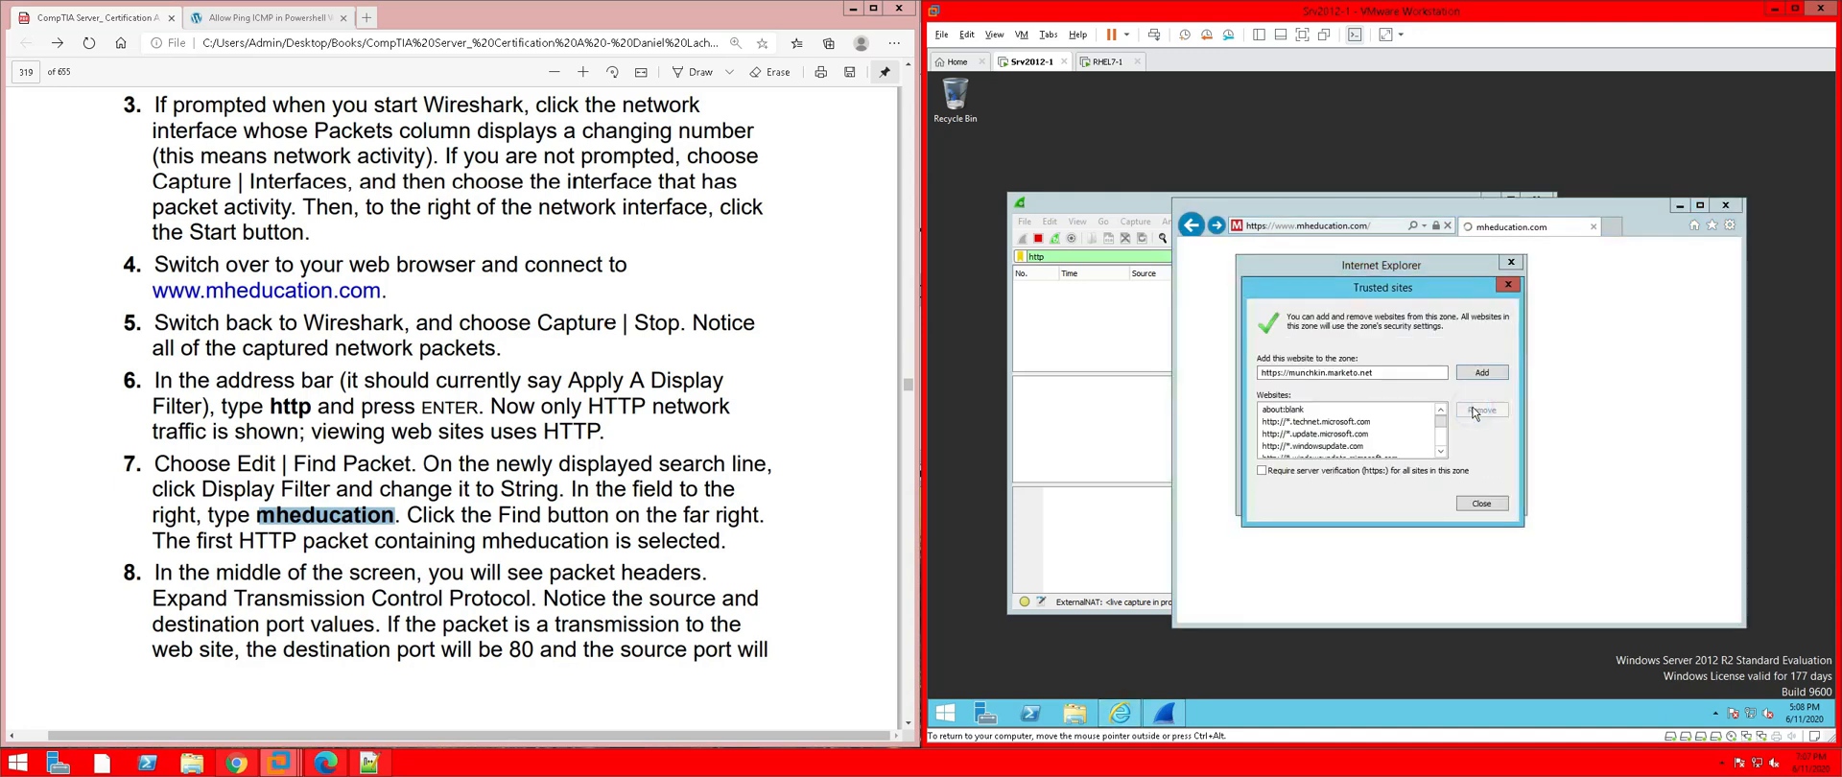
{"action": "left_click", "coordinate": [1482, 377]}
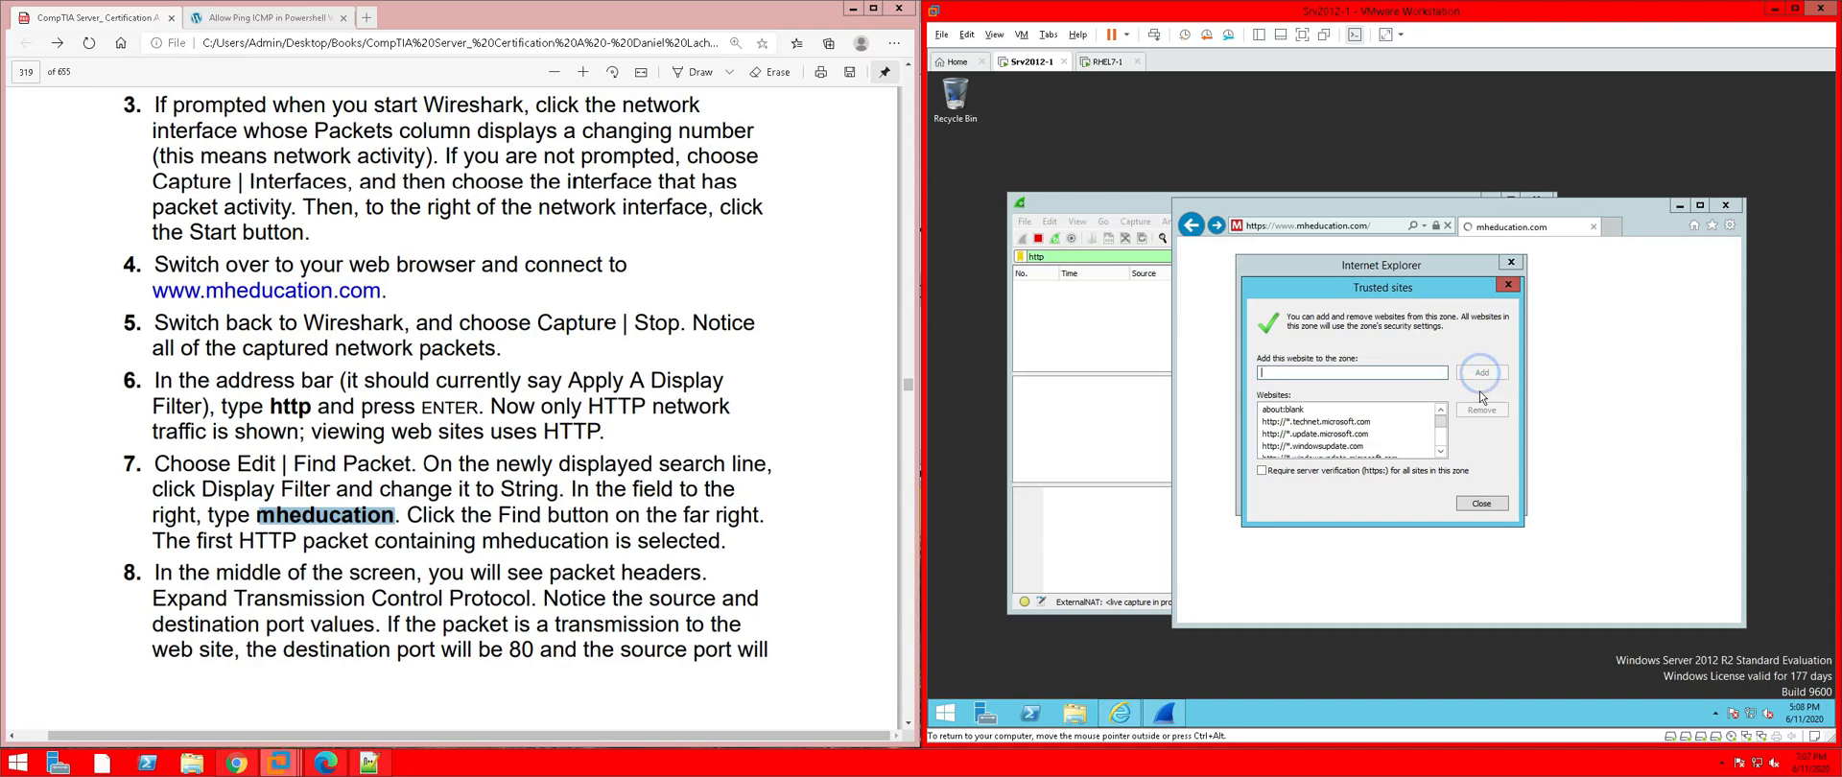
{"action": "left_click", "coordinate": [1480, 506]}
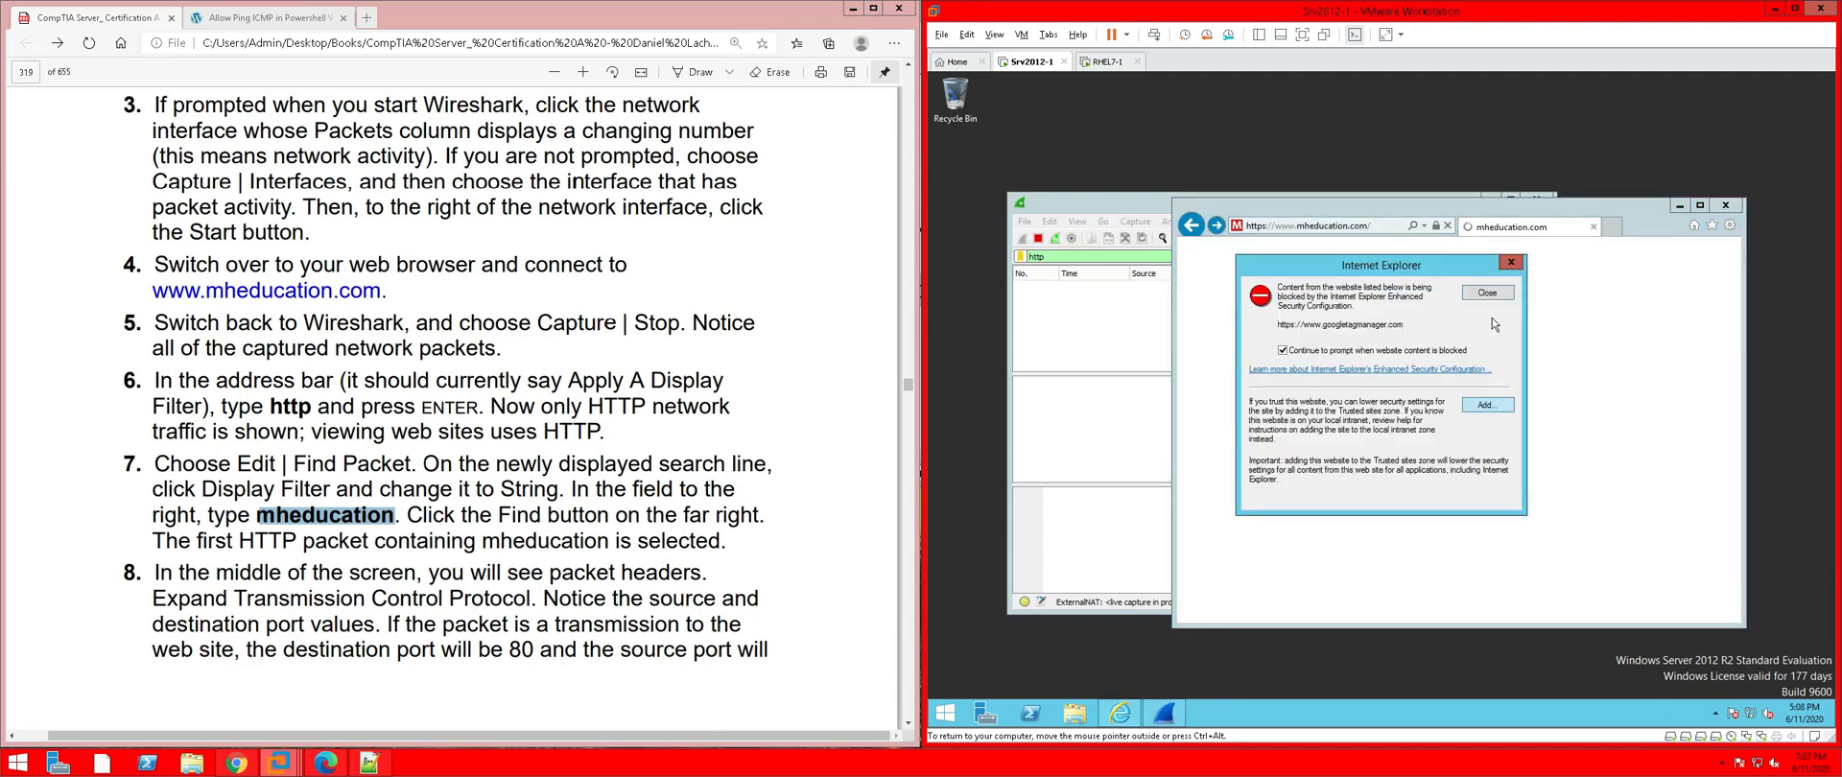
{"action": "left_click", "coordinate": [1489, 297]}
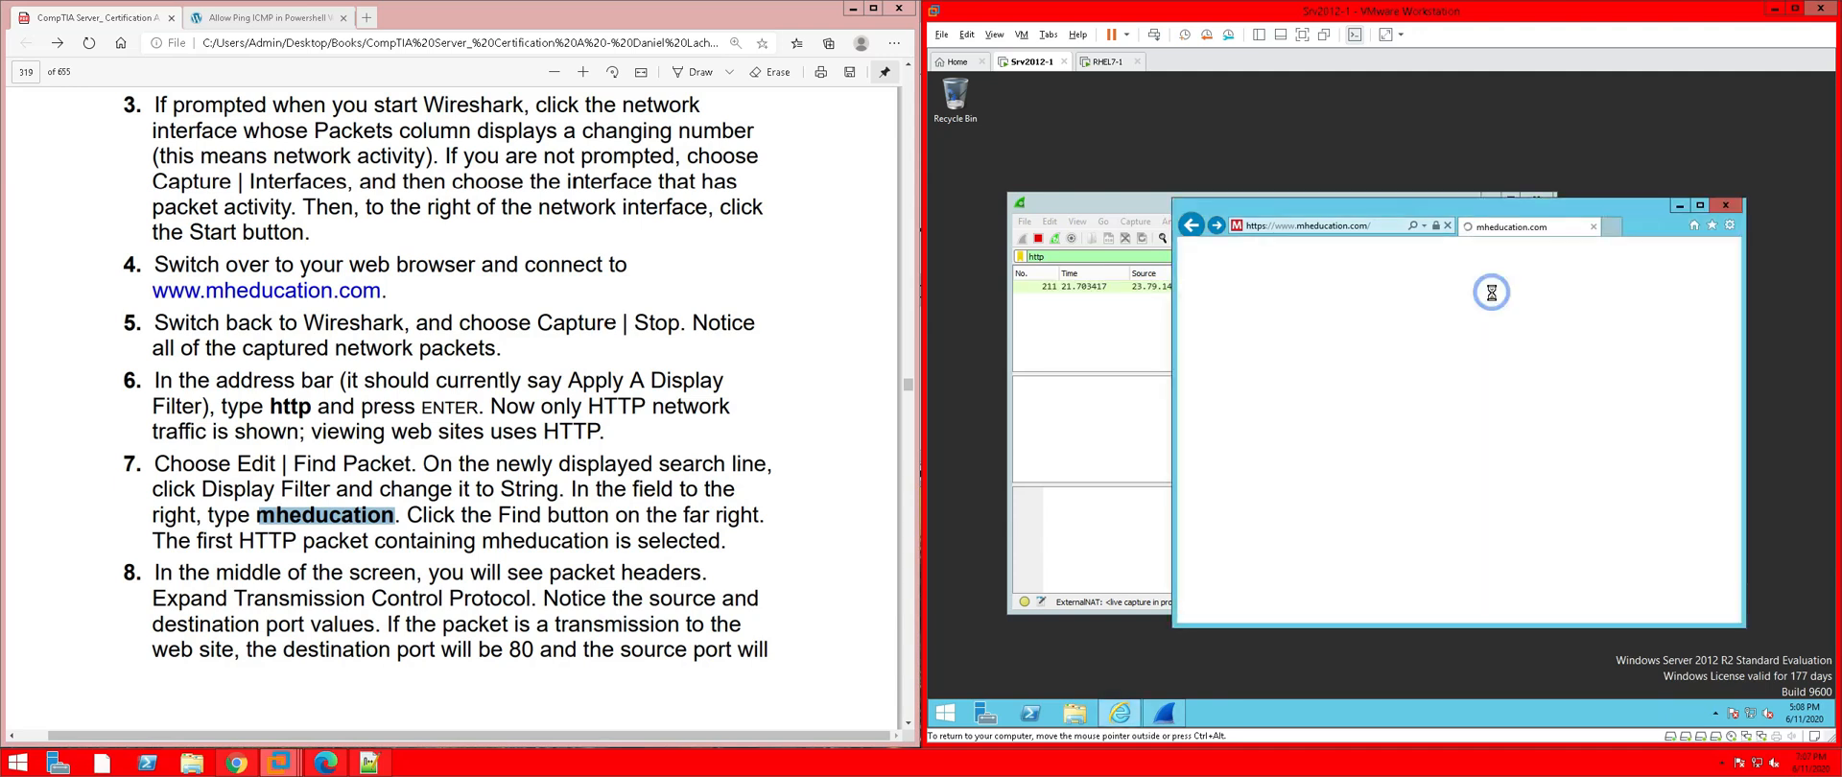
{"action": "left_click", "coordinate": [1489, 295]}
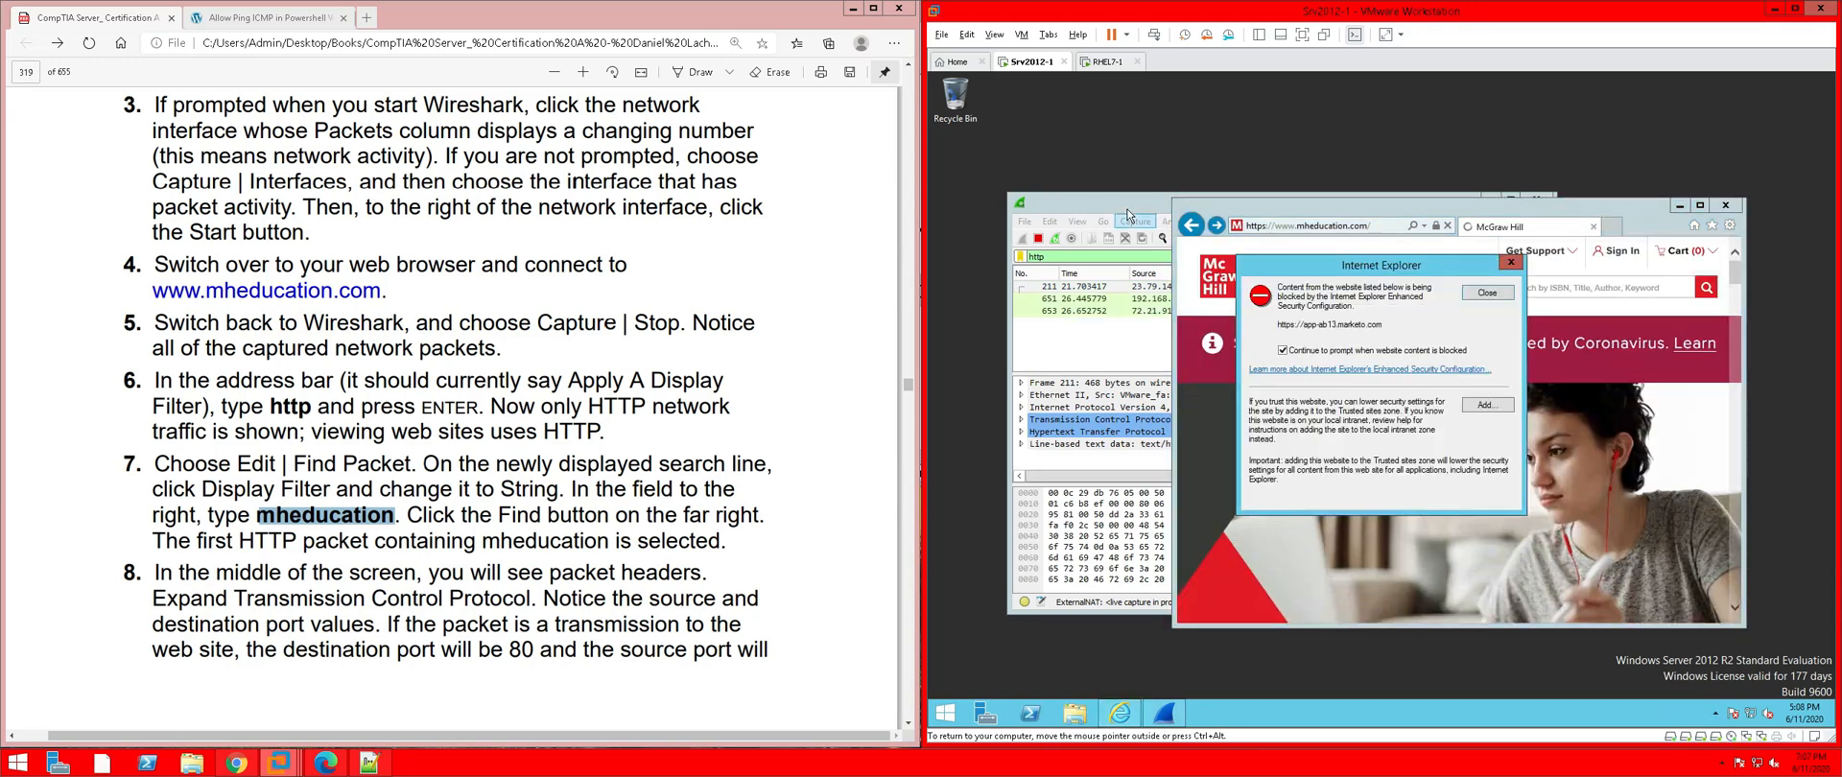
{"action": "left_click", "coordinate": [1486, 292]}
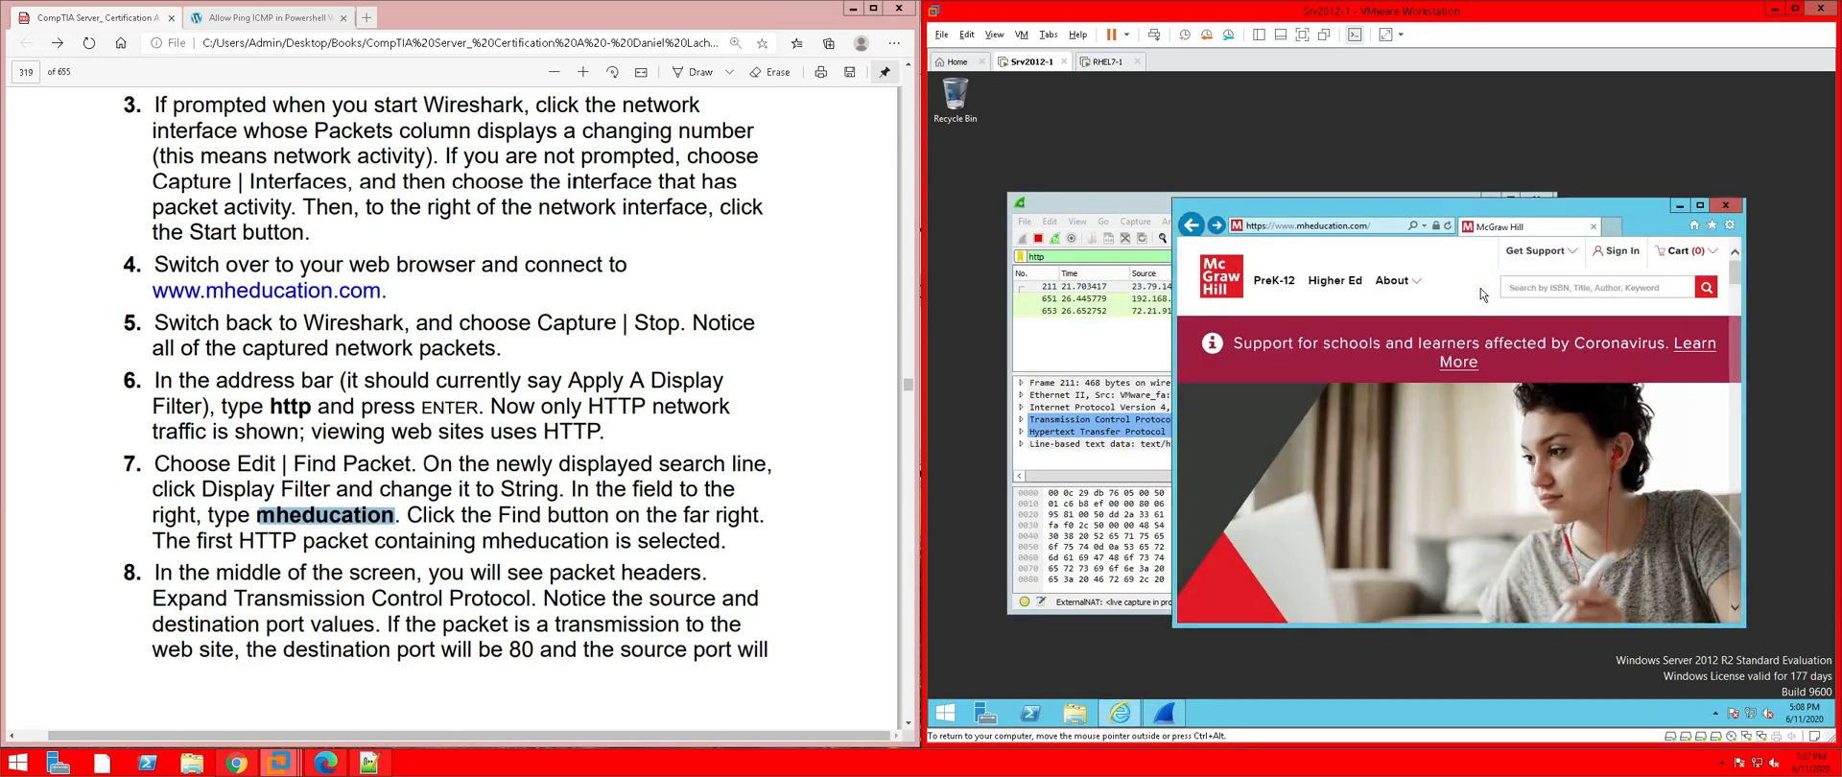
{"action": "left_click", "coordinate": [1140, 205]}
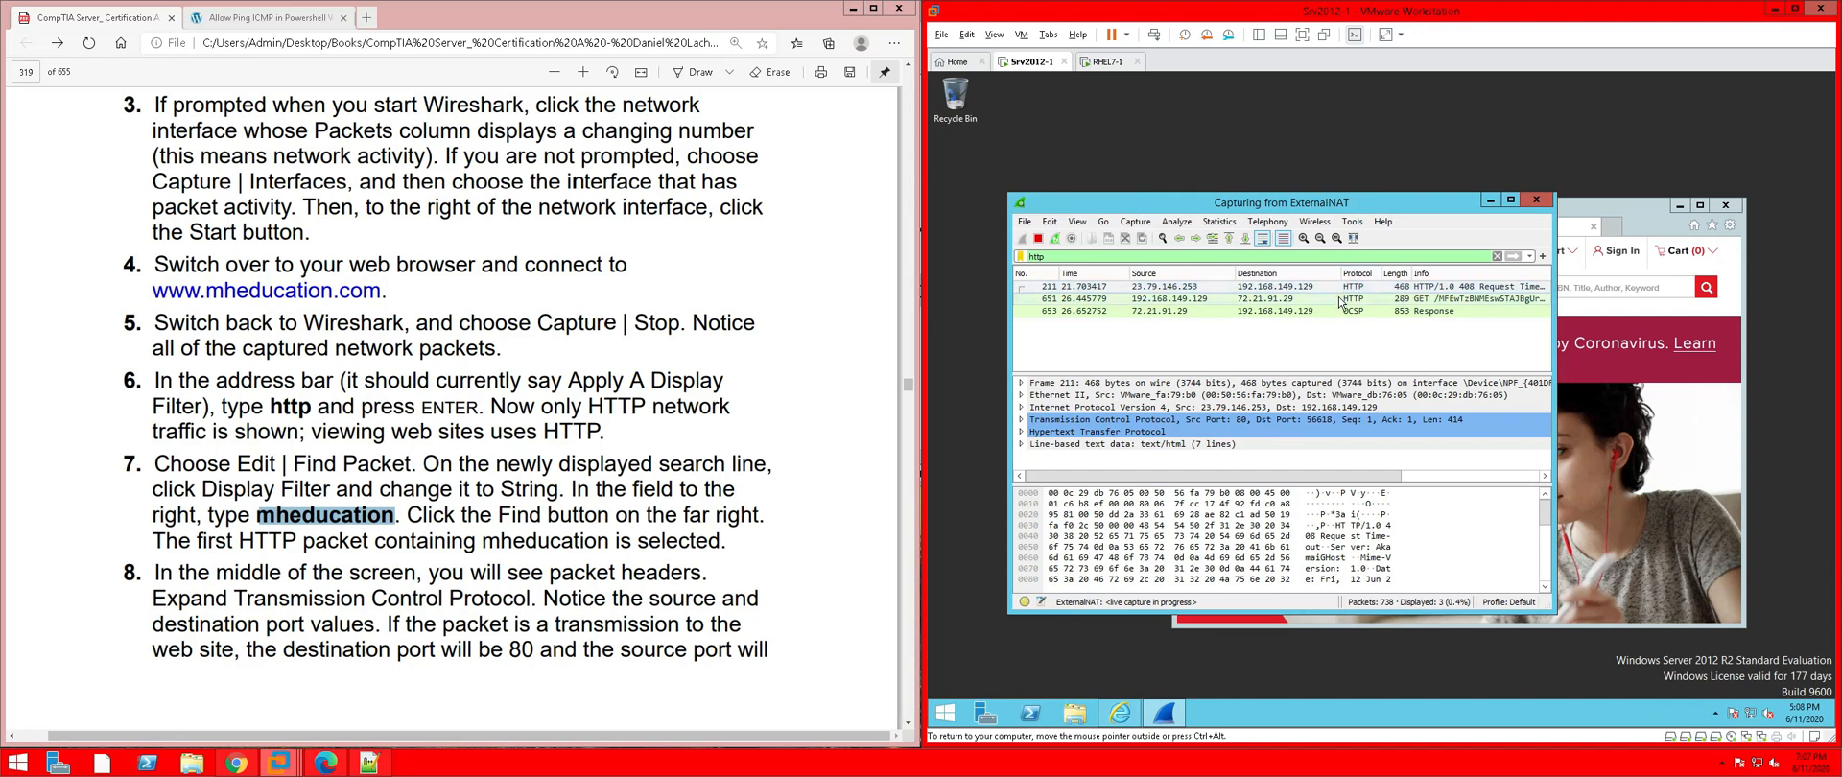
Search the running capture for the String 'mheducation', then bring the McGraw Hill page forward
{"action": "left_click", "coordinate": [1050, 222]}
{"action": "left_click", "coordinate": [1086, 255]}
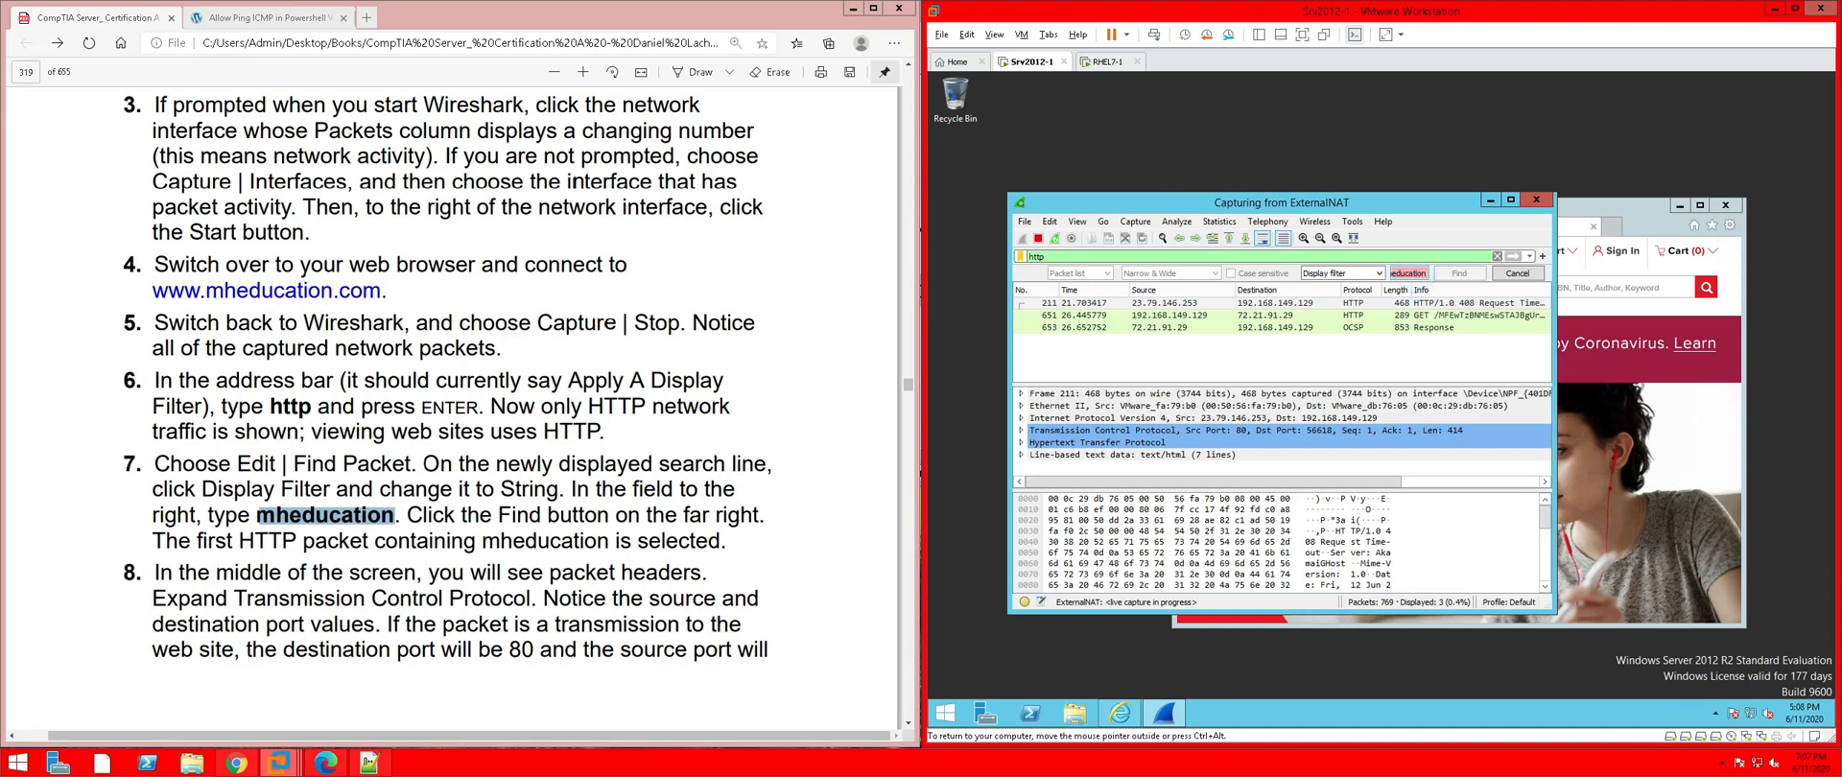
{"action": "left_click", "coordinate": [1408, 274]}
{"action": "left_click", "coordinate": [1352, 276]}
{"action": "left_click", "coordinate": [1347, 304]}
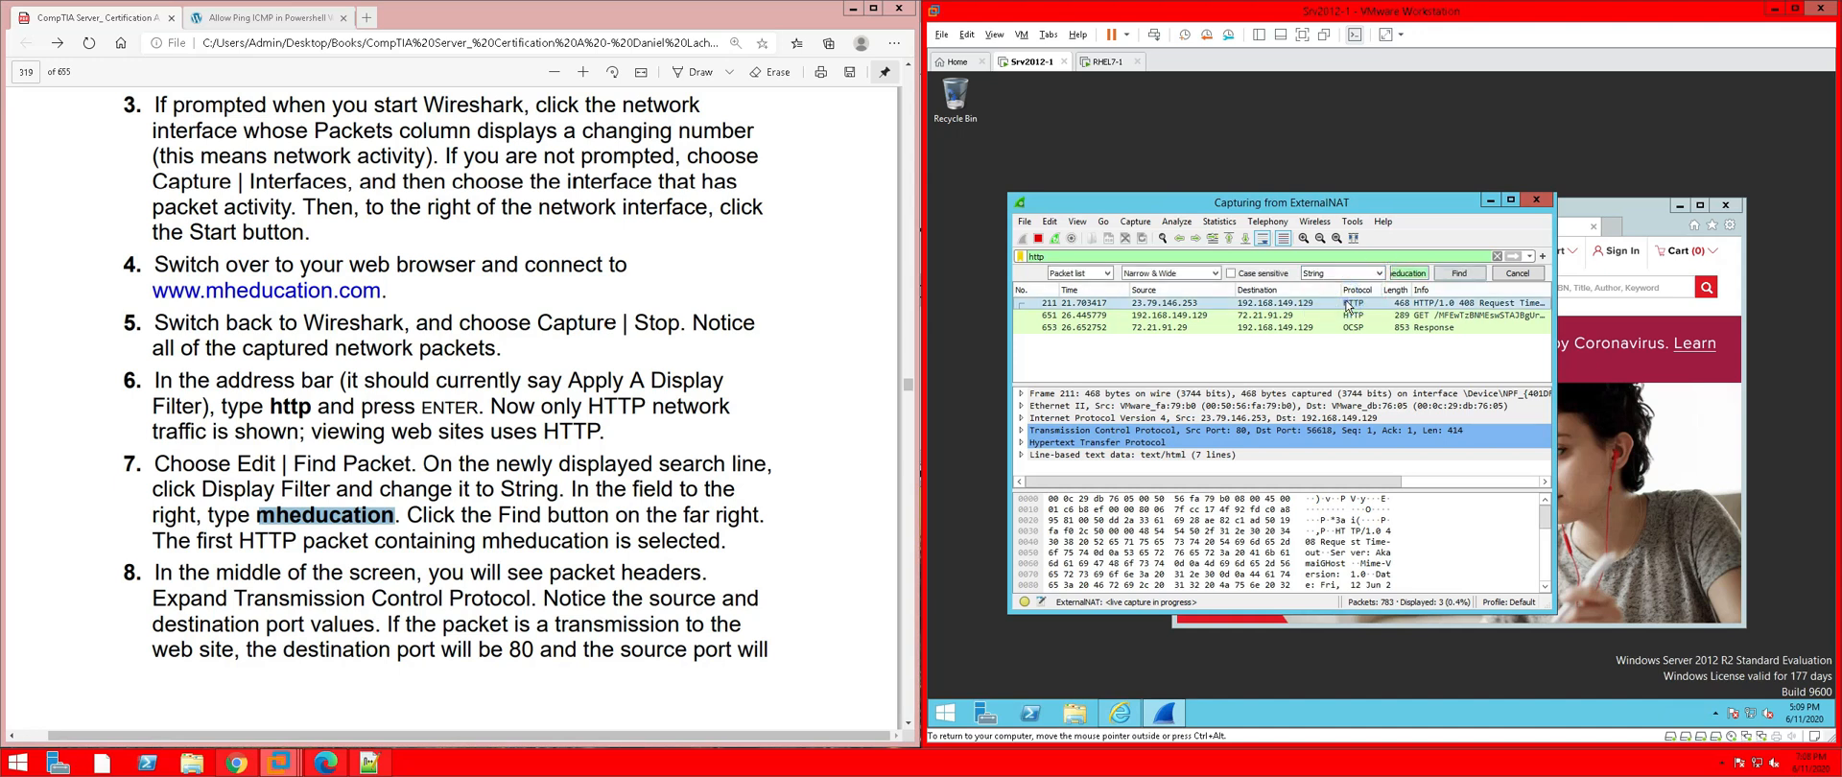
{"action": "left_click", "coordinate": [1453, 273]}
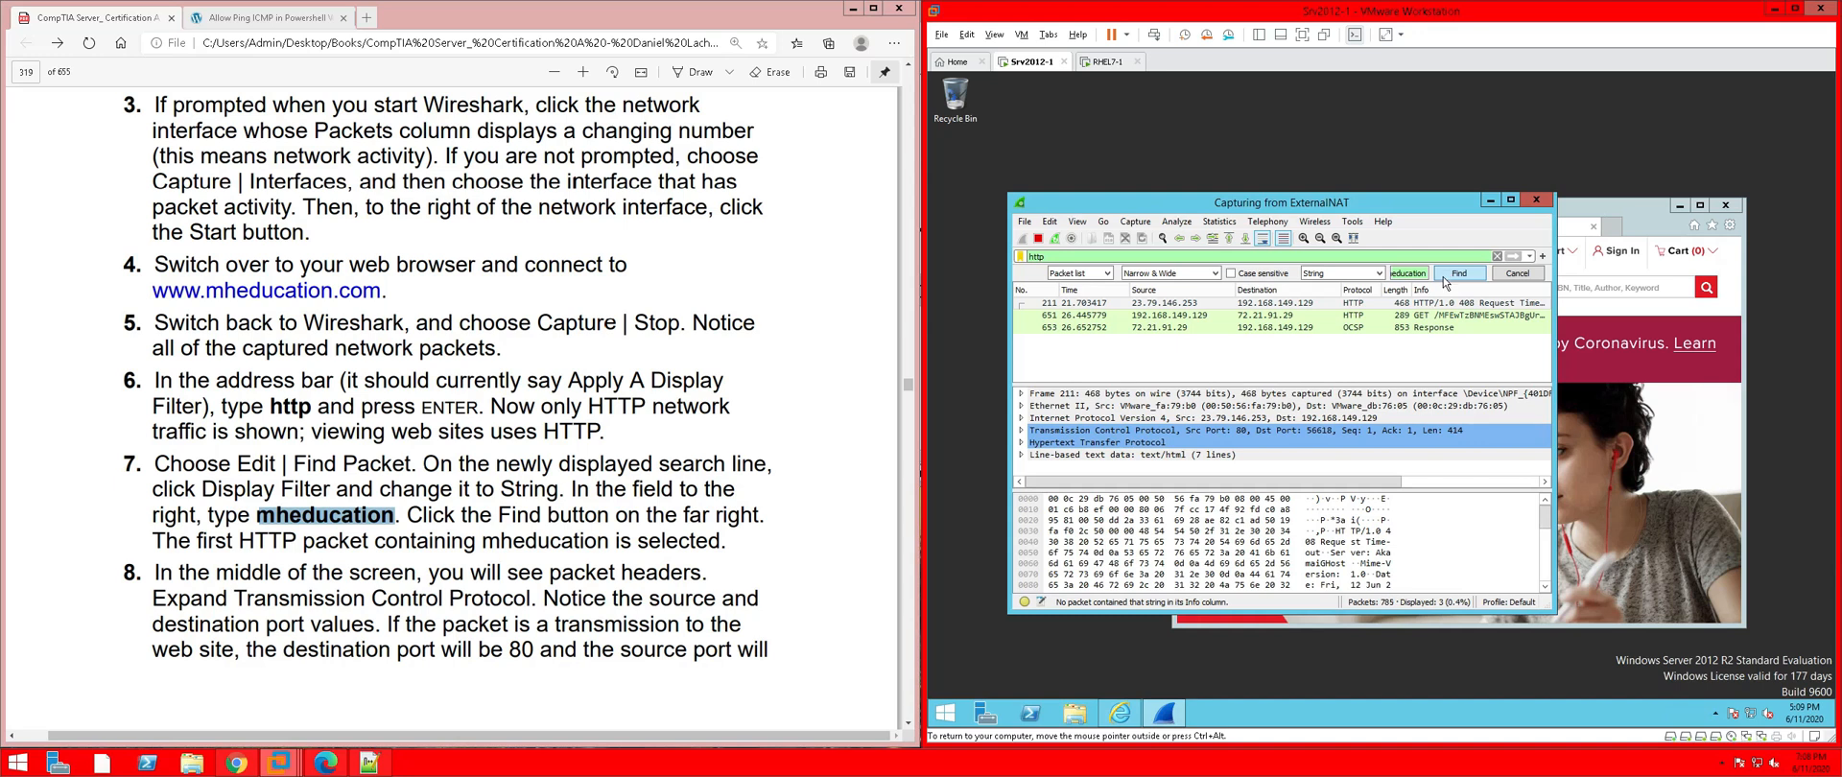
{"action": "left_click", "coordinate": [1443, 276]}
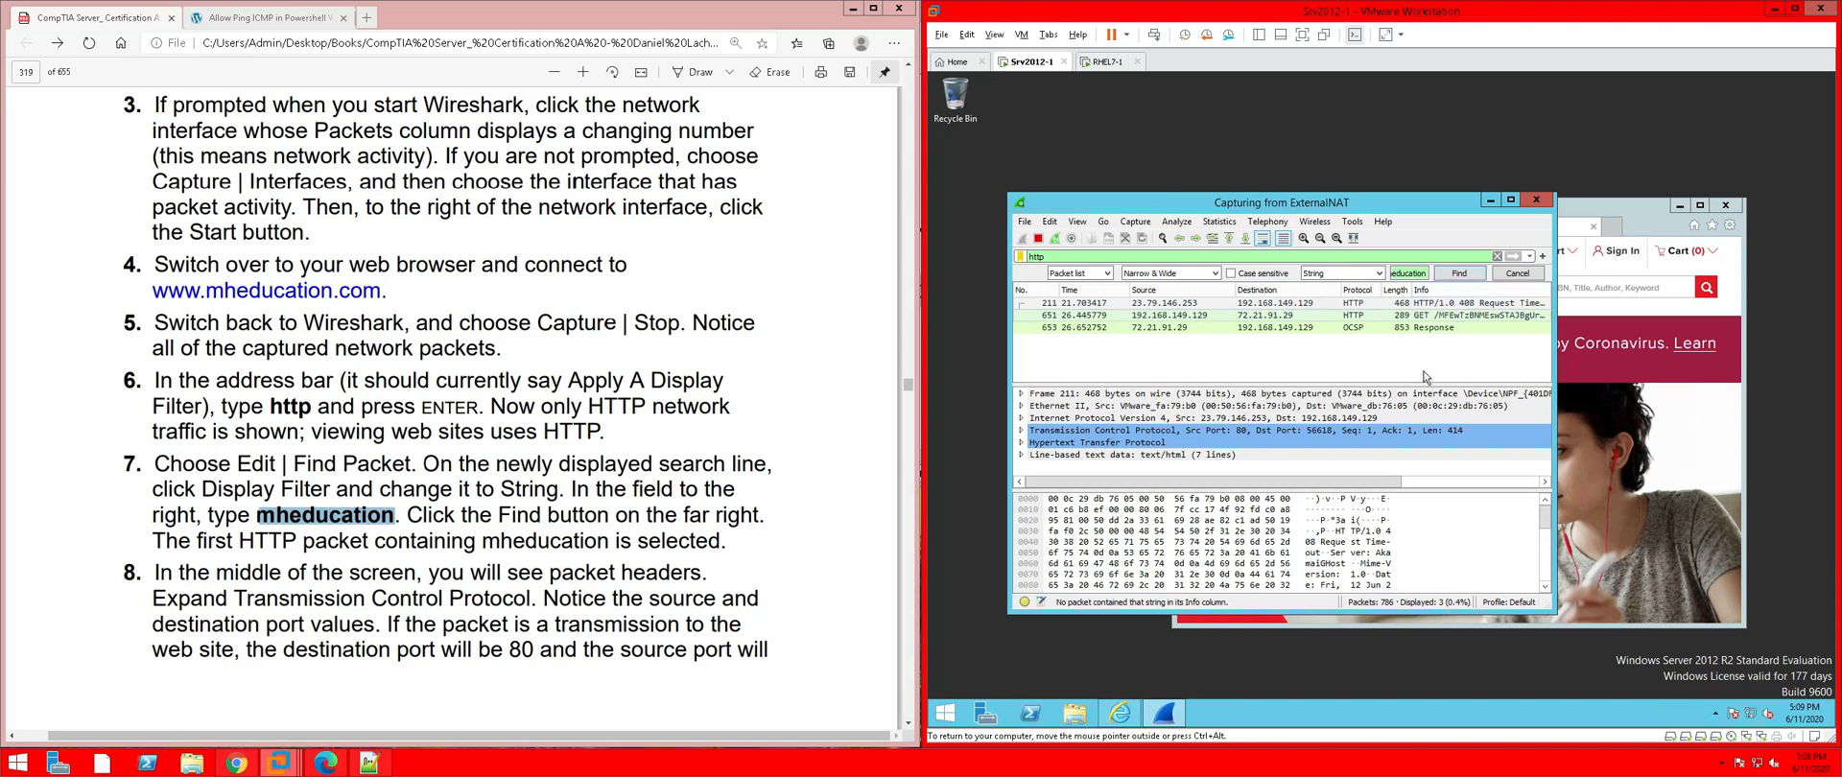
{"action": "left_click", "coordinate": [1597, 212]}
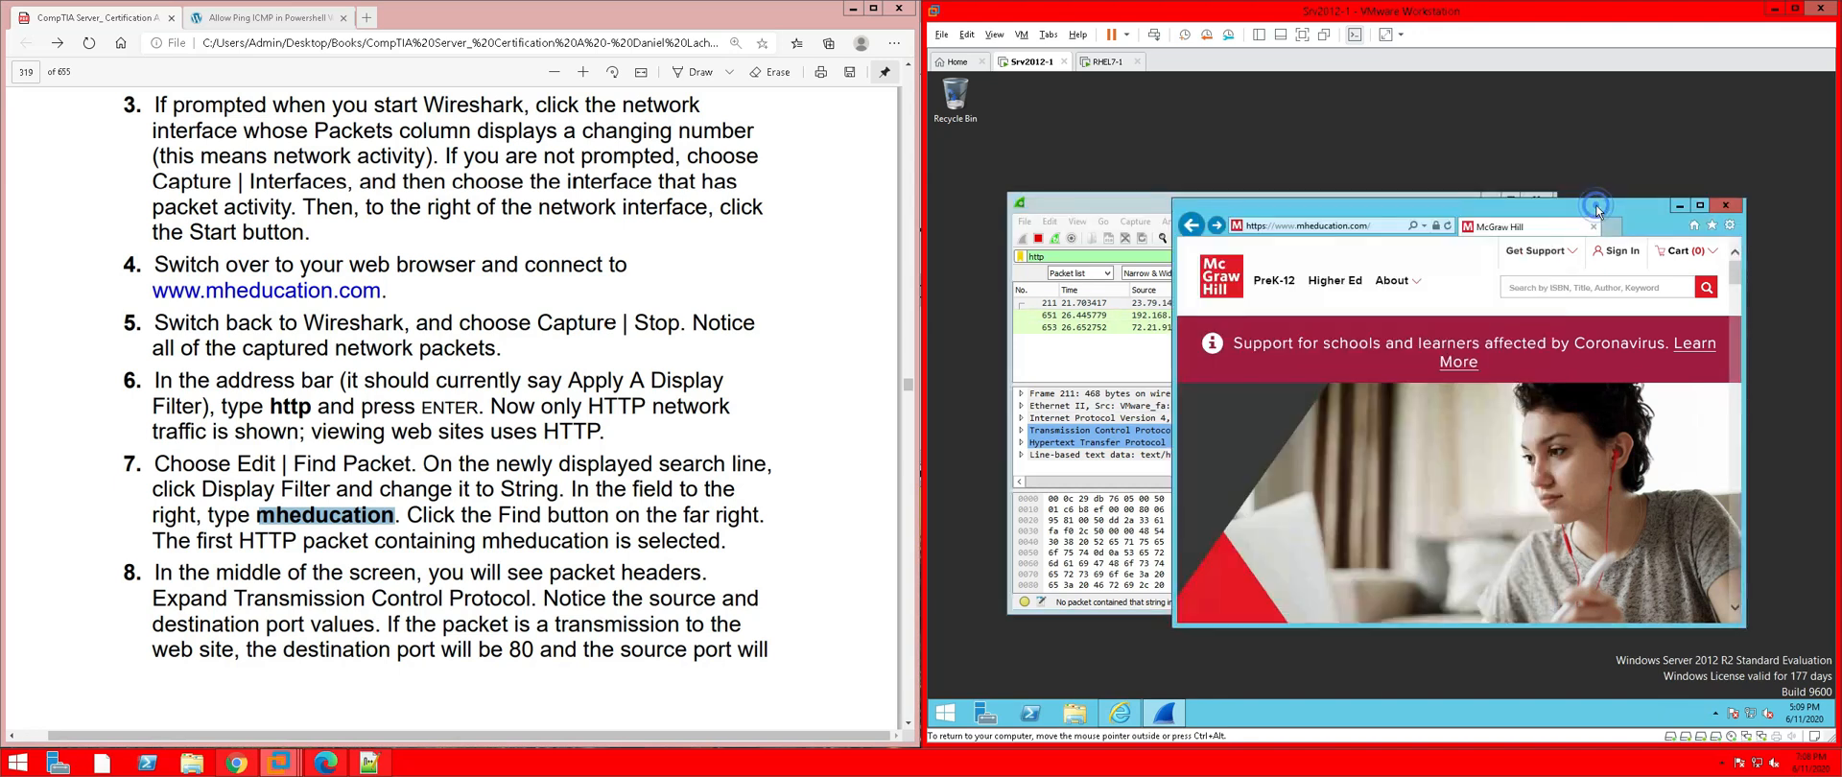
Reload mheducation.com and dismiss the first blocked-content trusted-site prompts
{"action": "left_click", "coordinate": [1448, 228]}
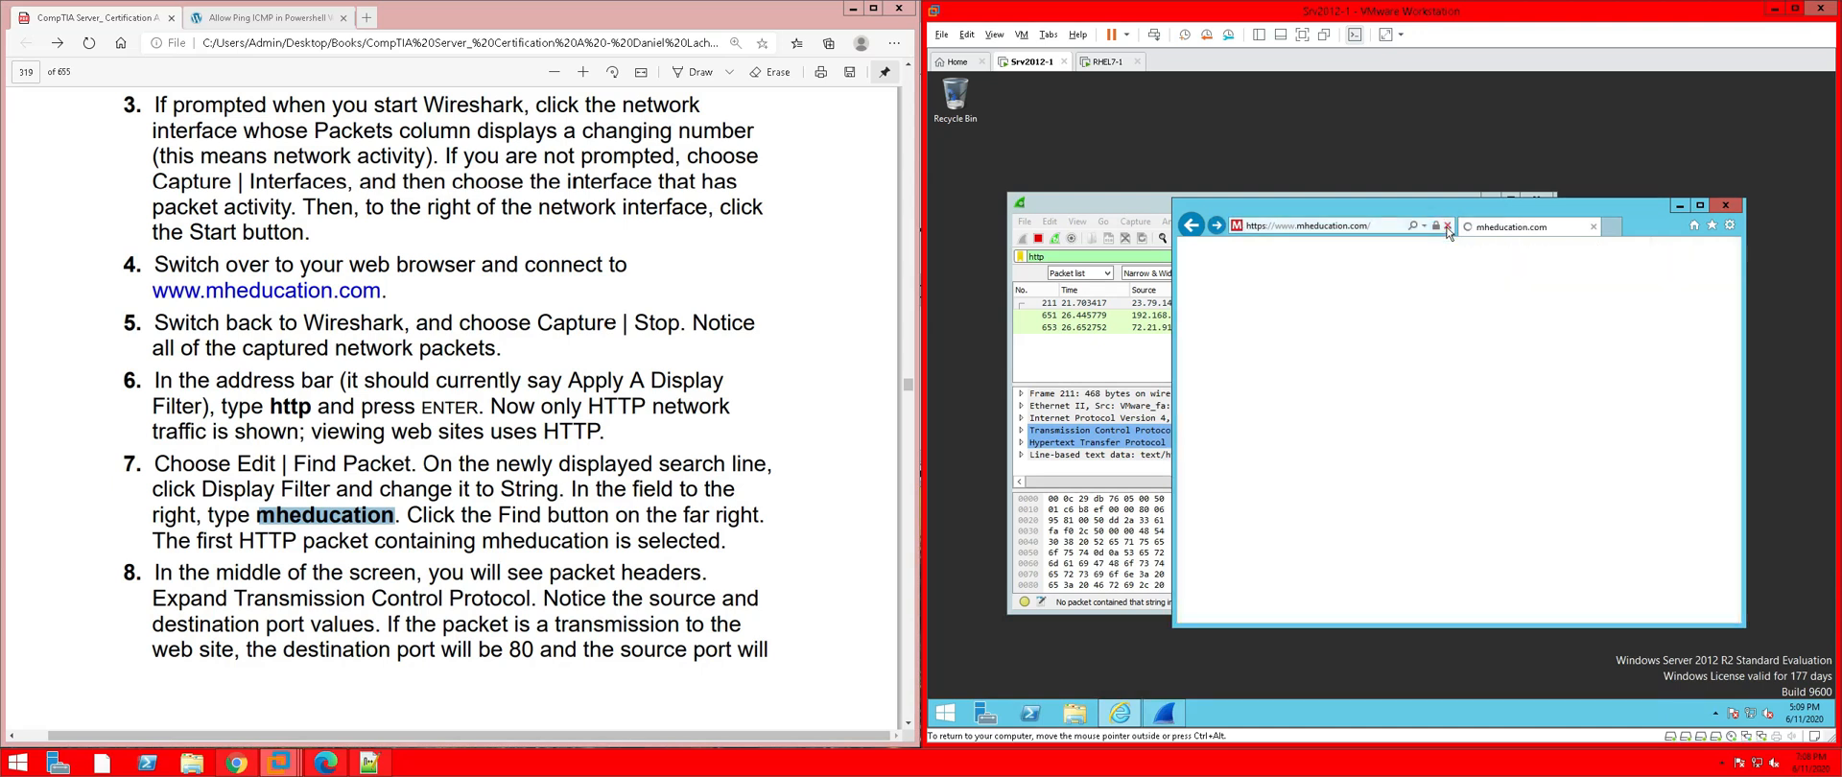
{"action": "left_click", "coordinate": [1487, 404]}
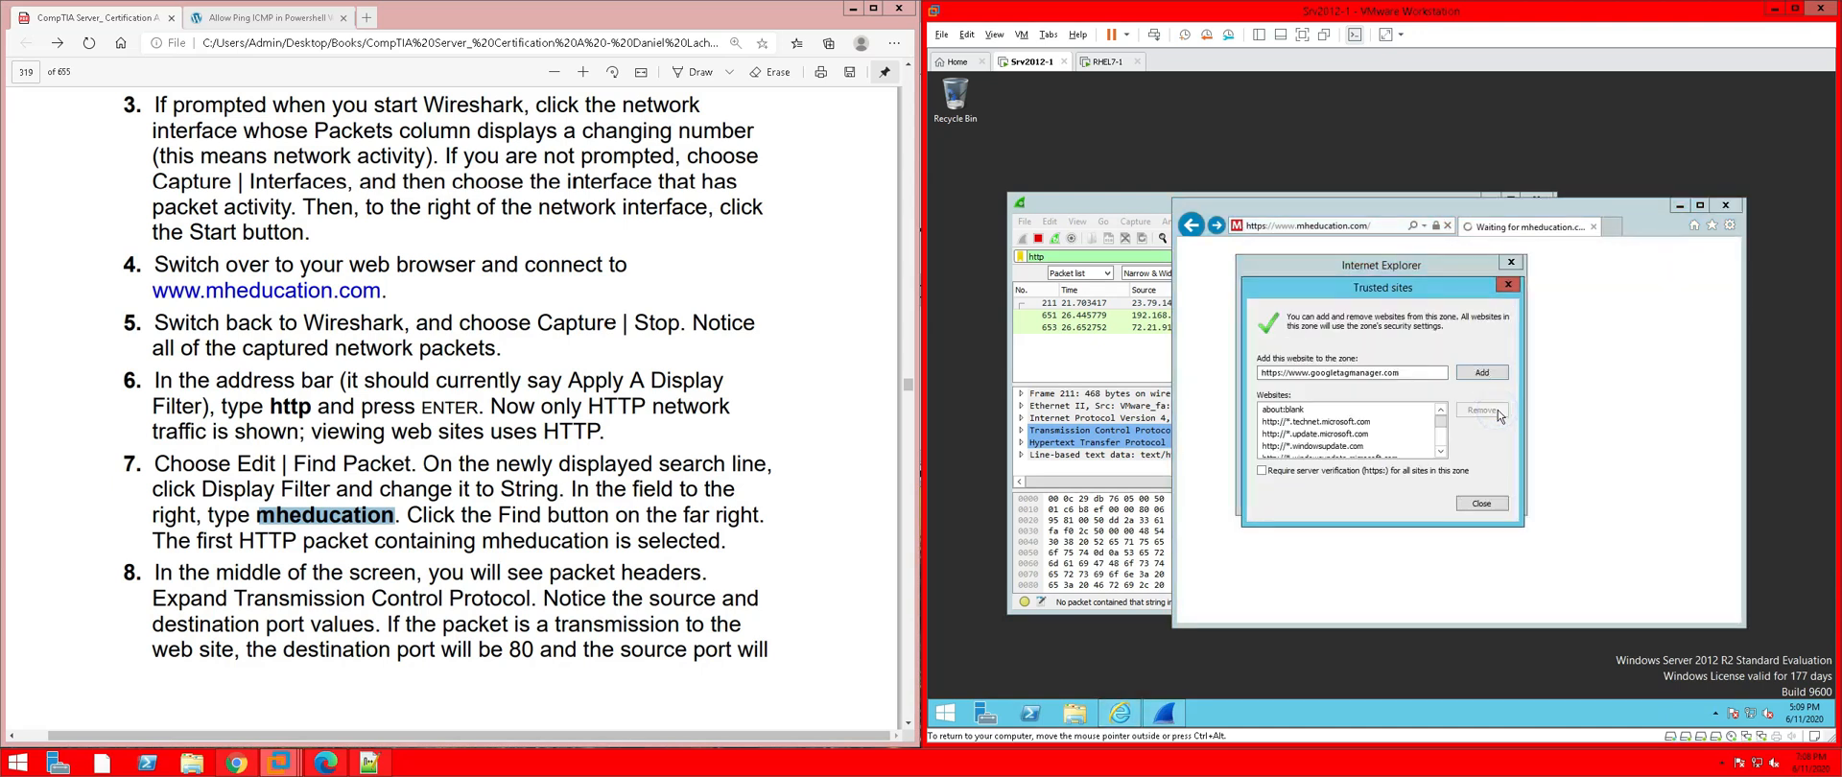
{"action": "left_click", "coordinate": [1495, 503]}
{"action": "left_click", "coordinate": [1483, 407]}
{"action": "left_click", "coordinate": [1497, 505]}
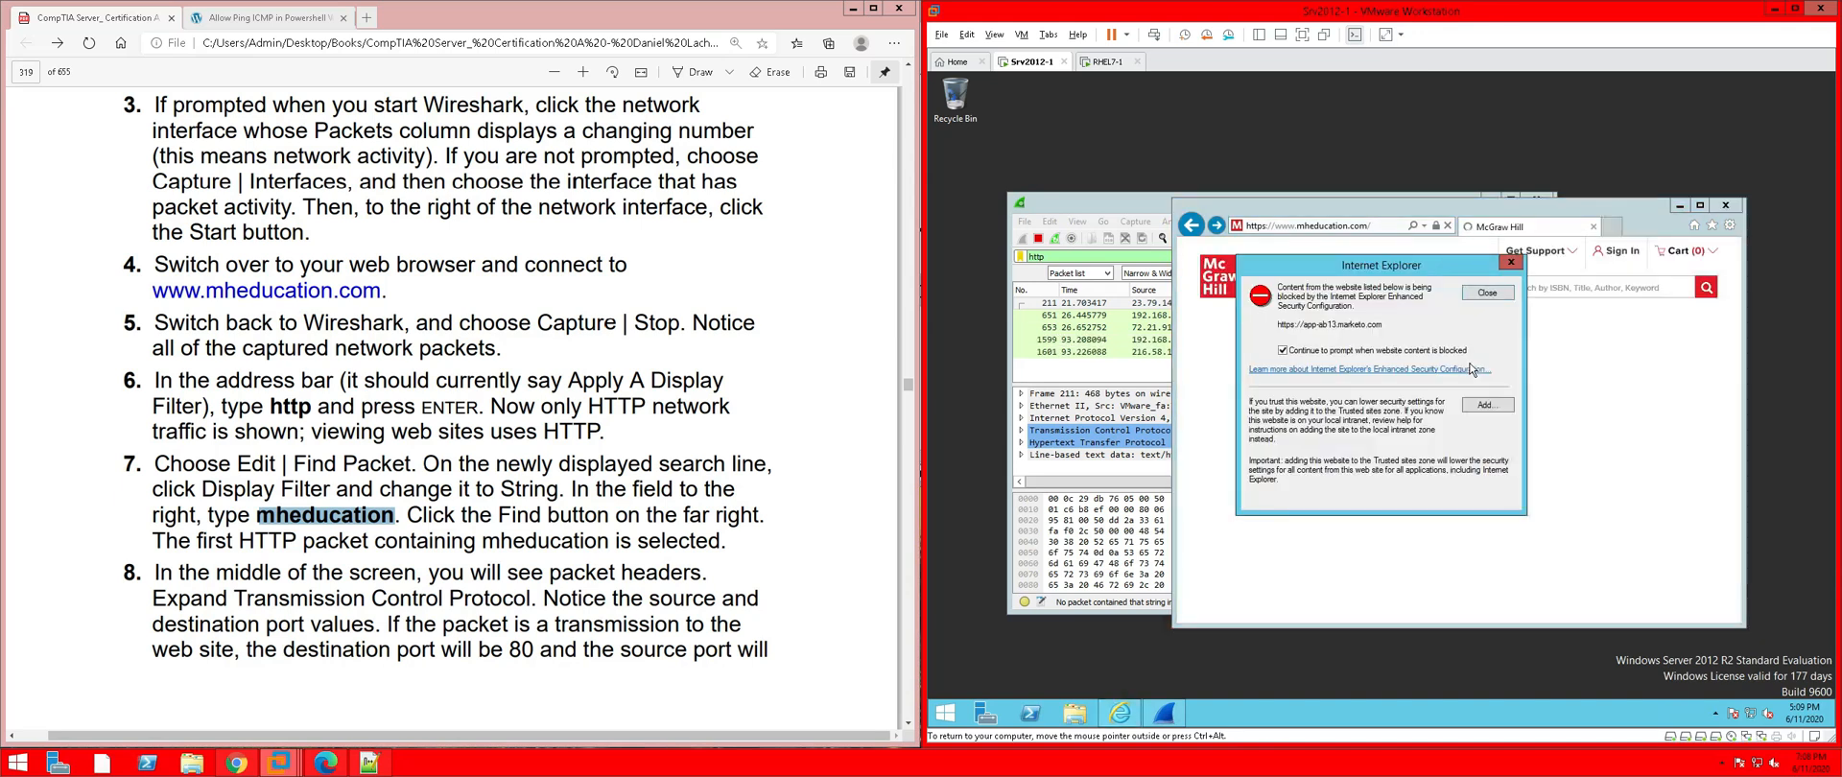
{"action": "left_click", "coordinate": [1488, 405]}
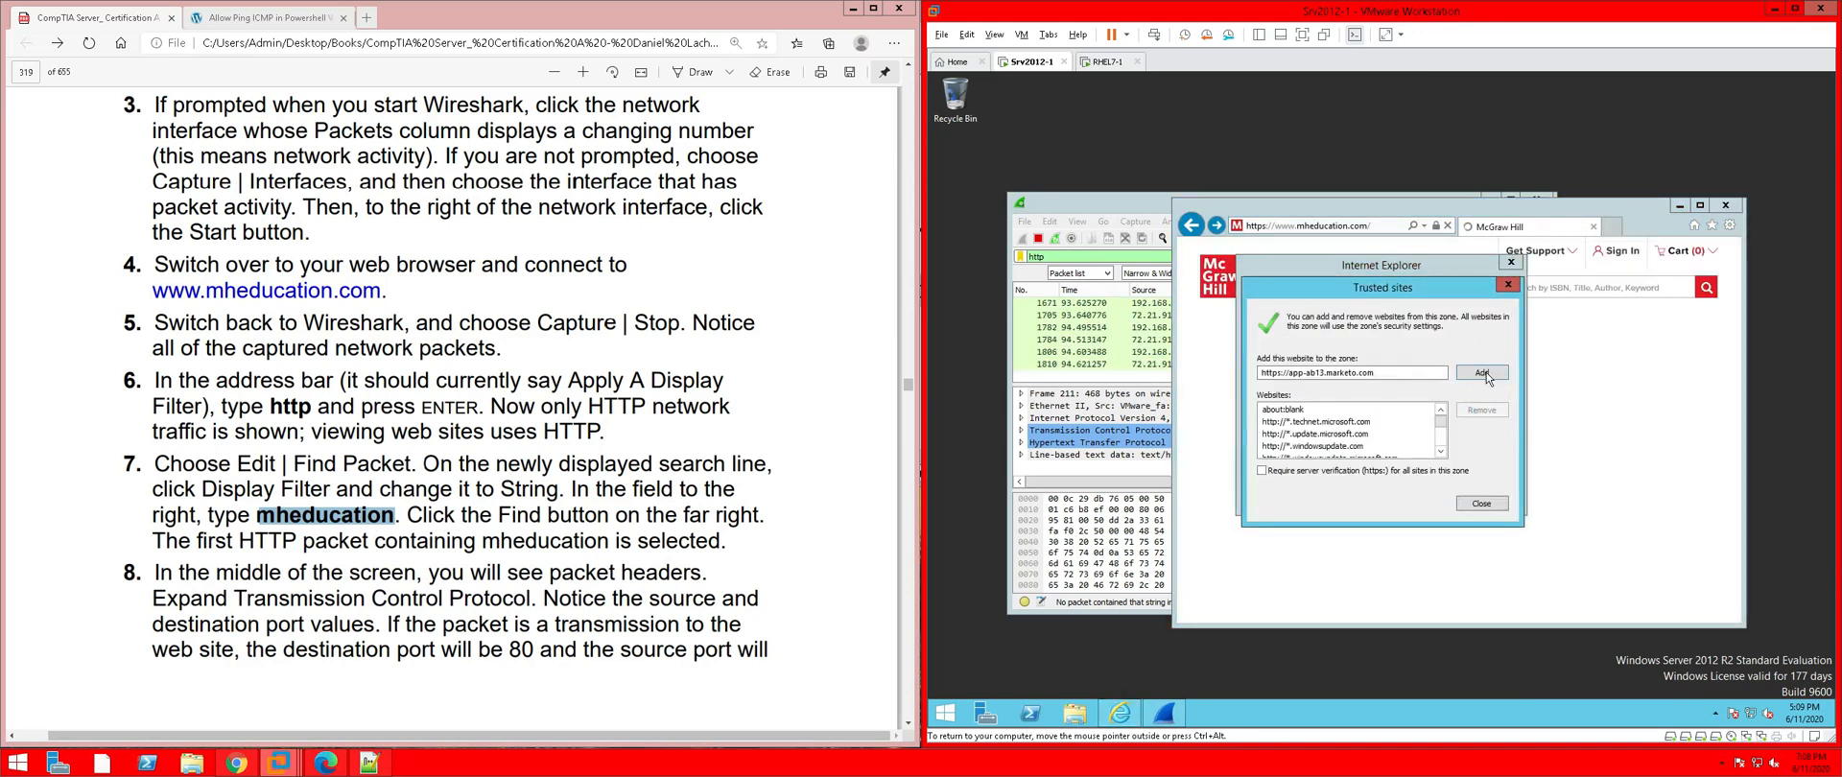
{"action": "left_click", "coordinate": [1499, 505]}
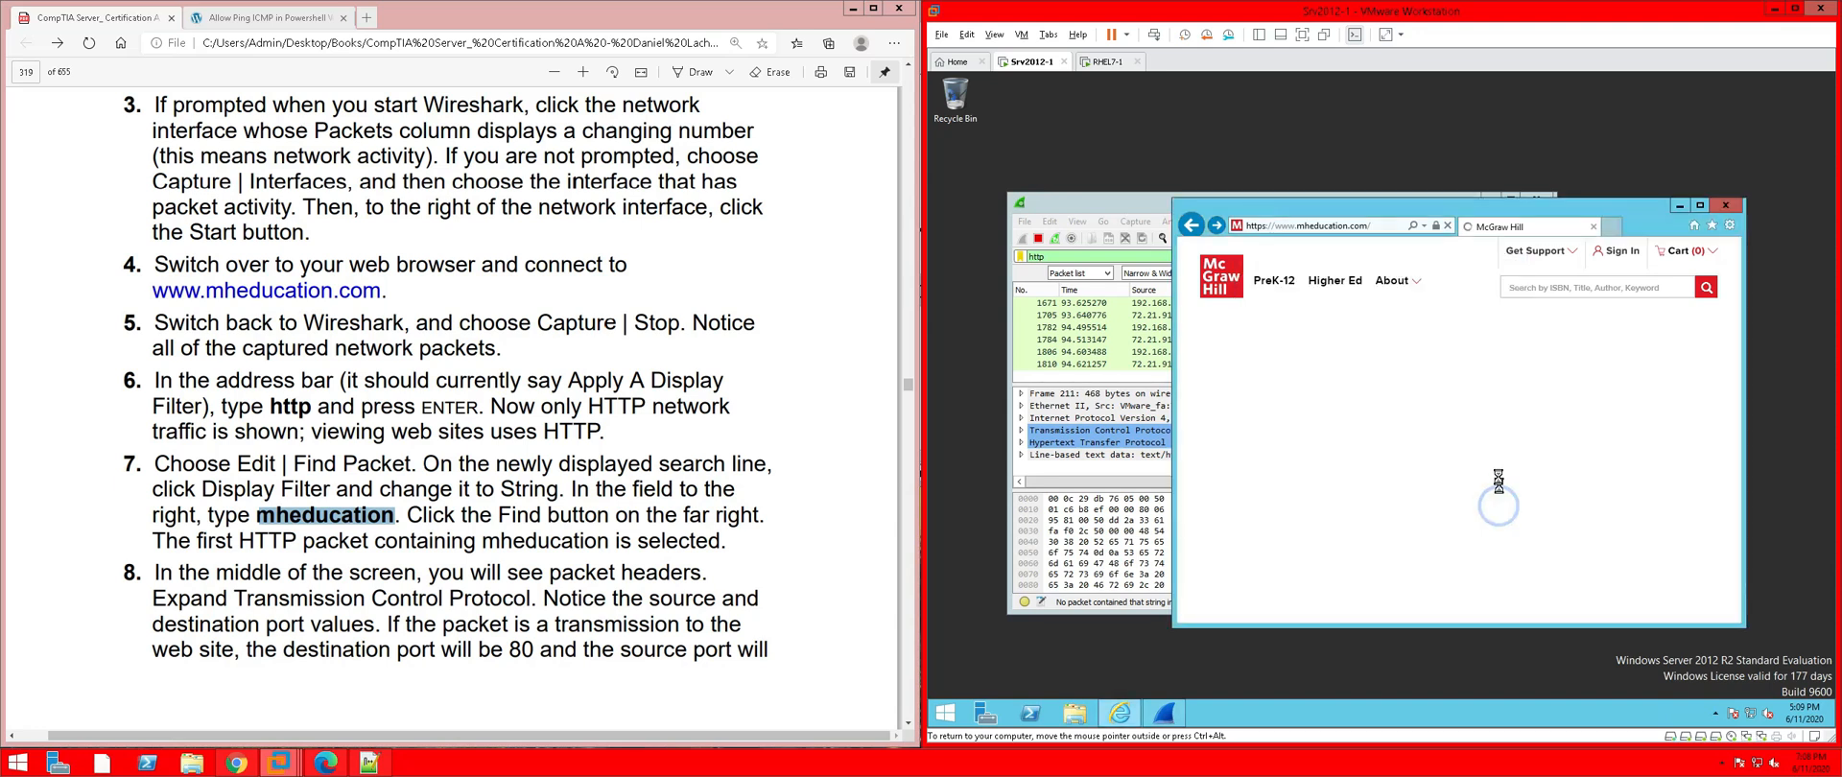
Add googleadservices.com and the next two blocked sites to Trusted sites
{"action": "left_click", "coordinate": [1489, 405]}
{"action": "left_click", "coordinate": [1482, 374]}
{"action": "left_click", "coordinate": [1497, 505]}
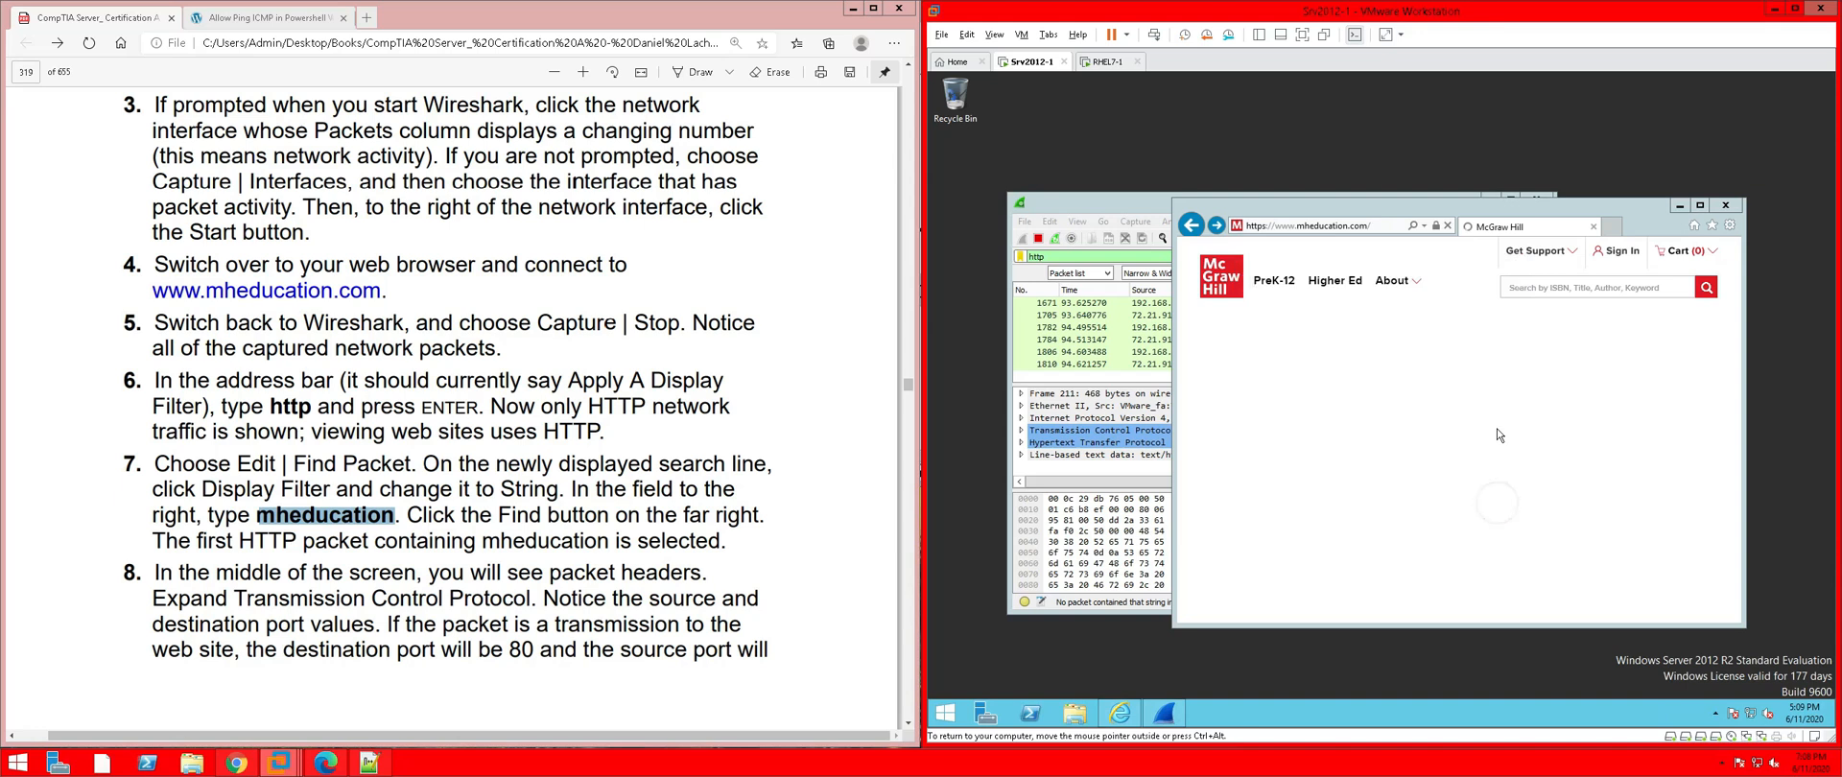
{"action": "left_click", "coordinate": [1489, 404]}
{"action": "left_click", "coordinate": [1483, 373]}
{"action": "left_click", "coordinate": [1494, 503]}
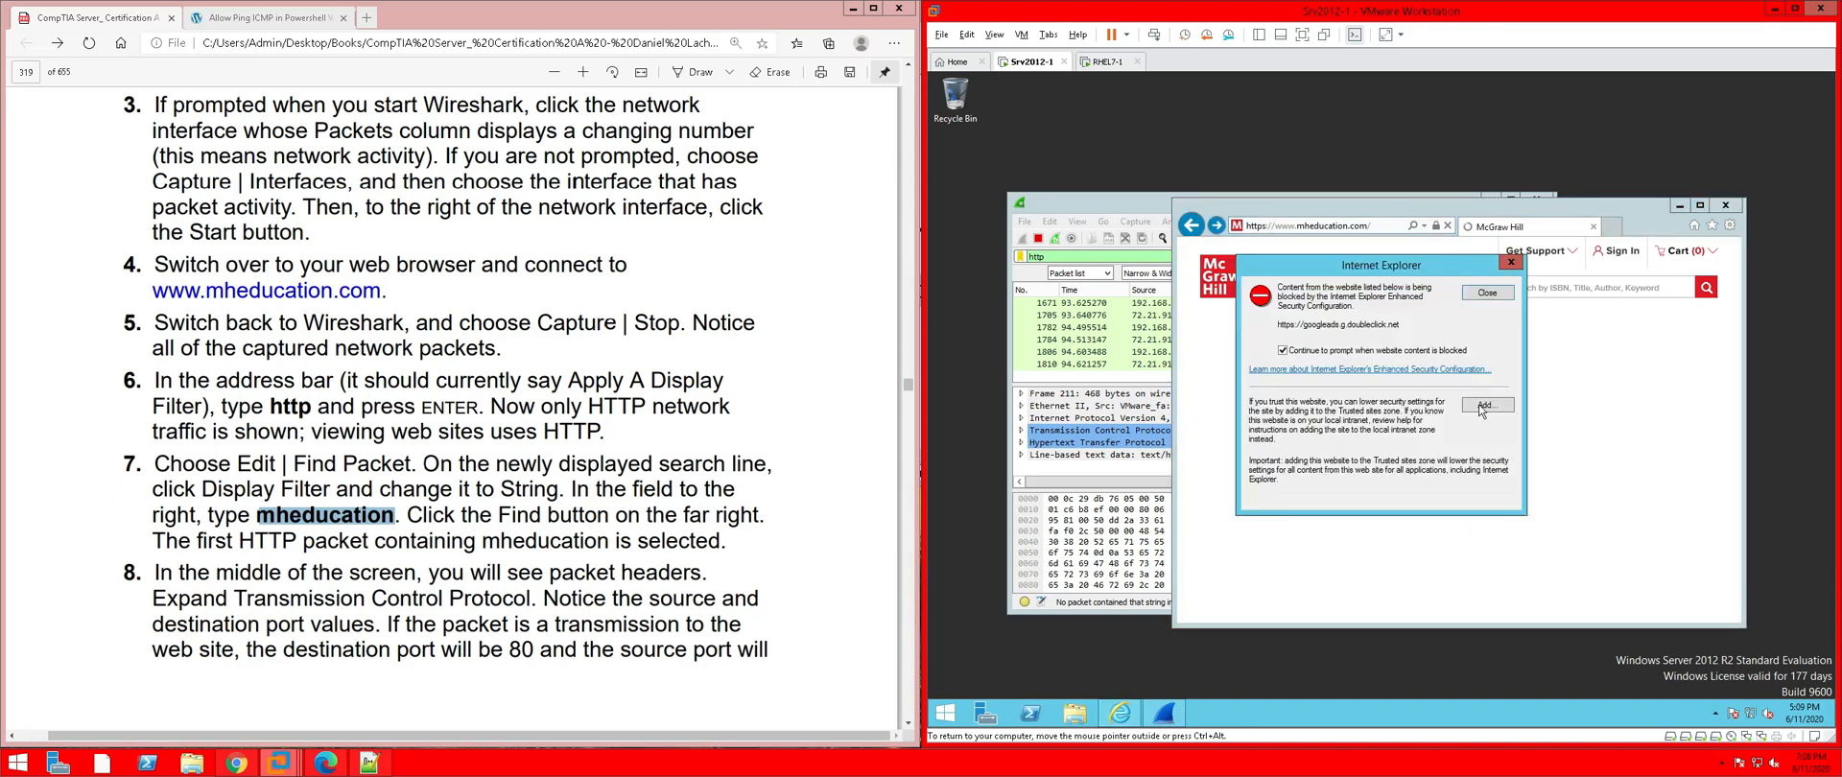
{"action": "left_click", "coordinate": [1483, 405]}
{"action": "left_click", "coordinate": [1483, 373]}
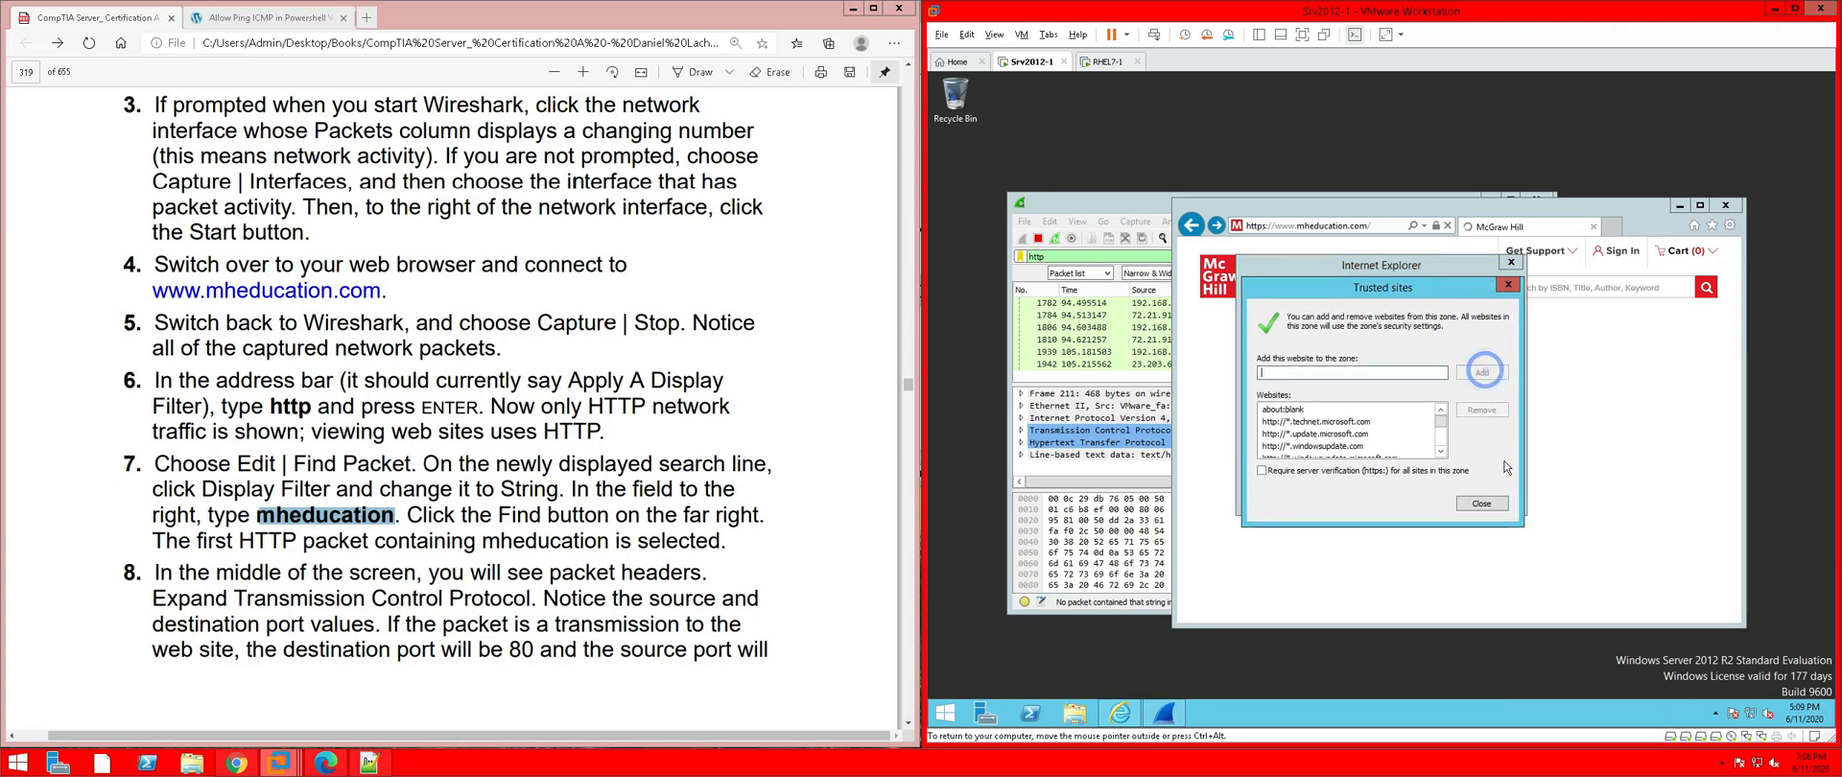
{"action": "left_click", "coordinate": [1499, 504]}
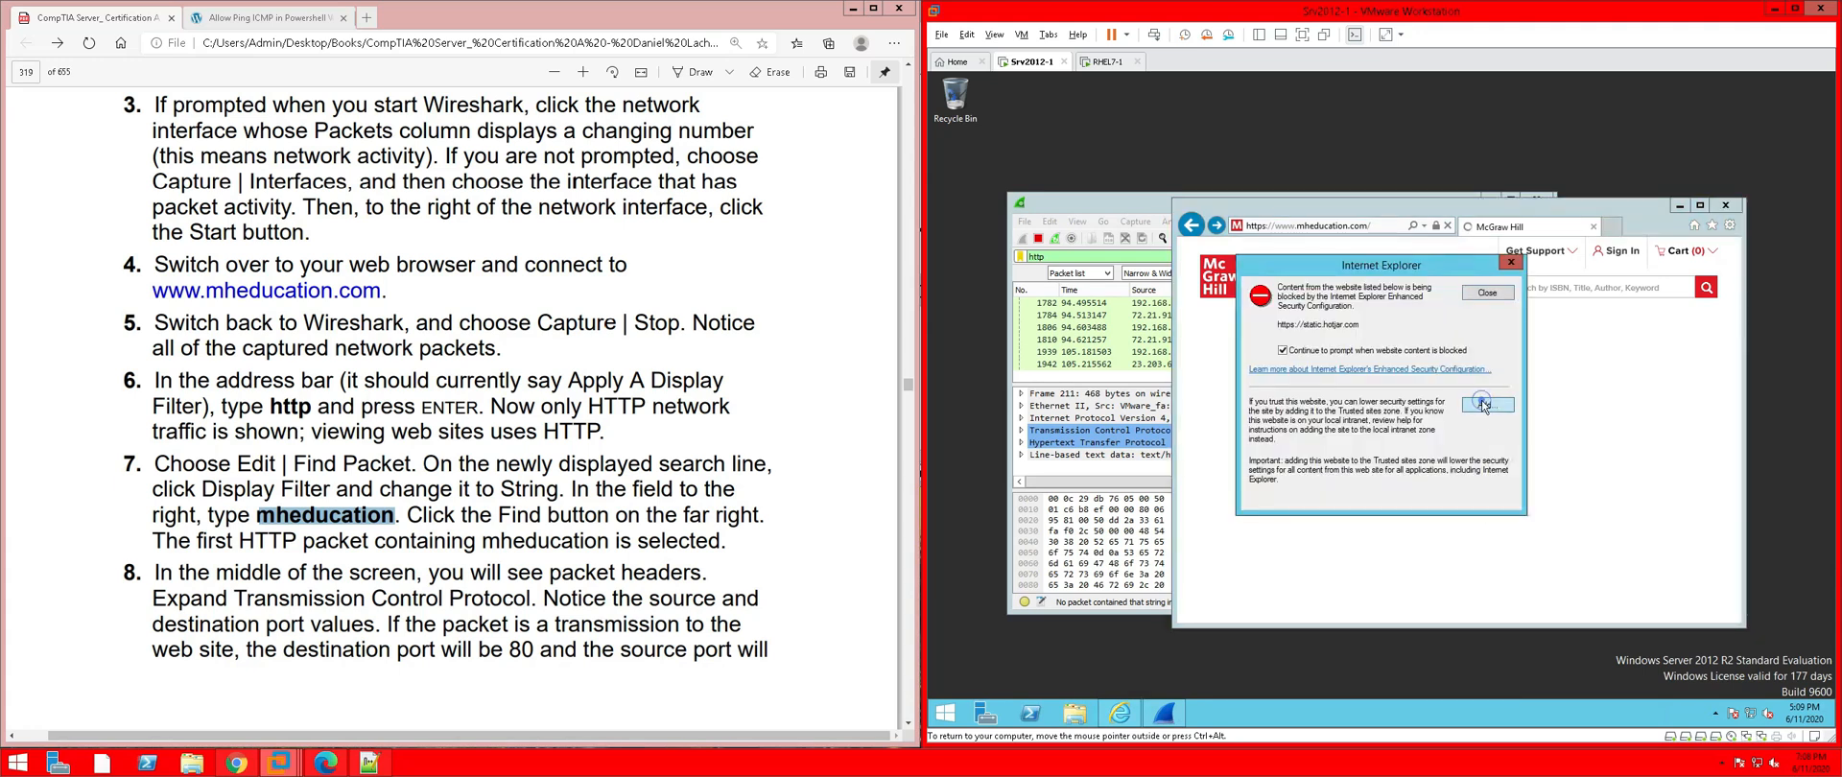
Trust static.hotjar.com, vars.hotjar.com and script.hotjar.com, then return to Wireshark
{"action": "left_click", "coordinate": [1482, 405]}
{"action": "left_click", "coordinate": [1482, 372]}
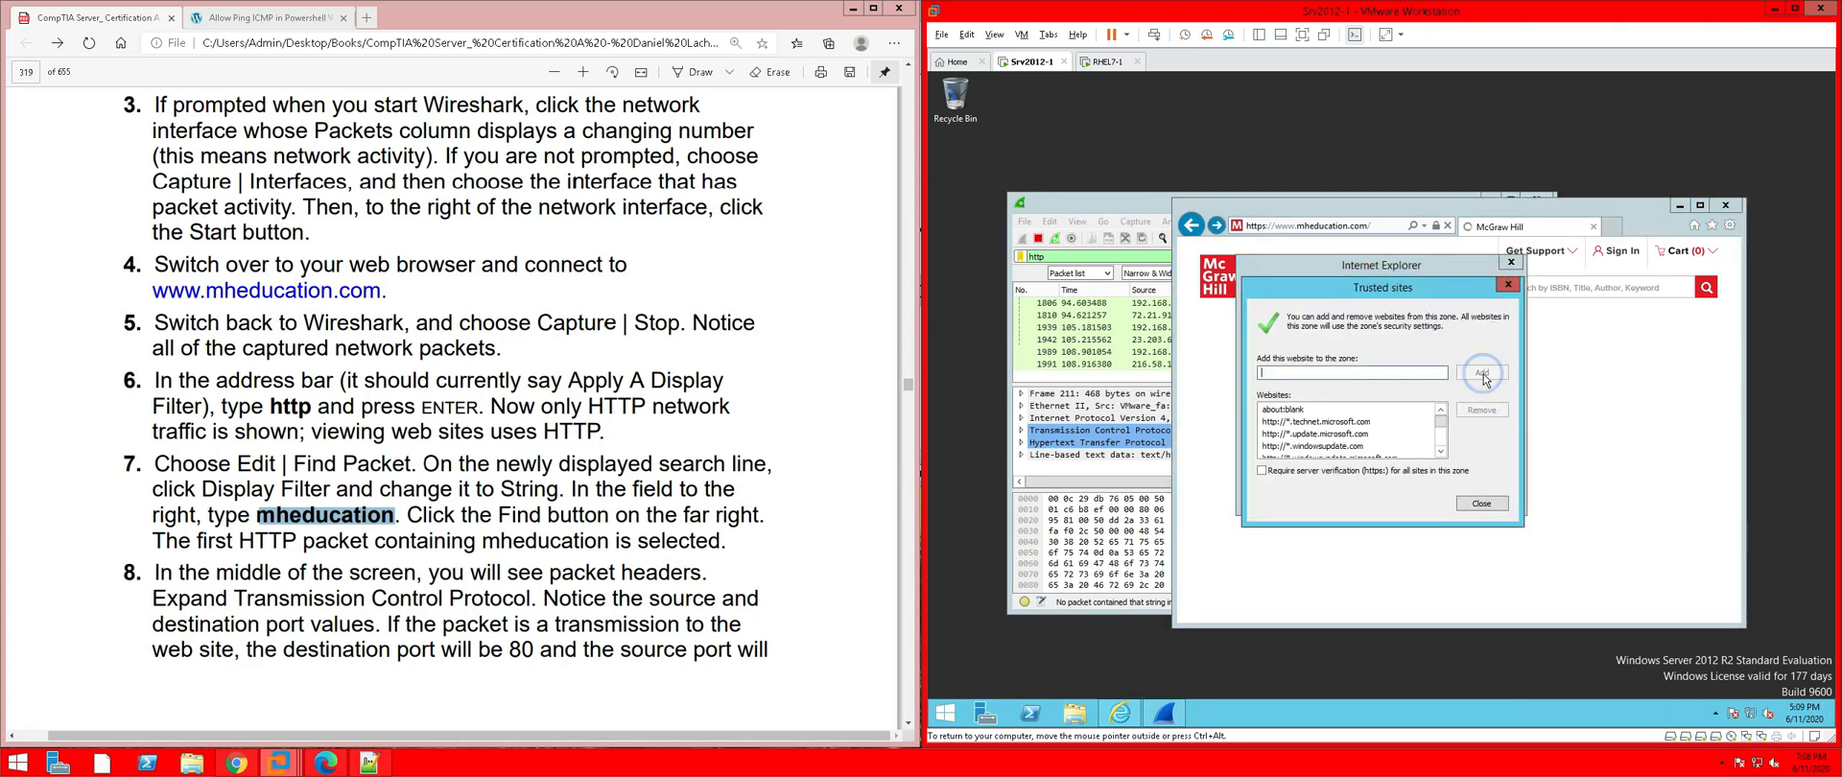
{"action": "left_click", "coordinate": [1487, 502]}
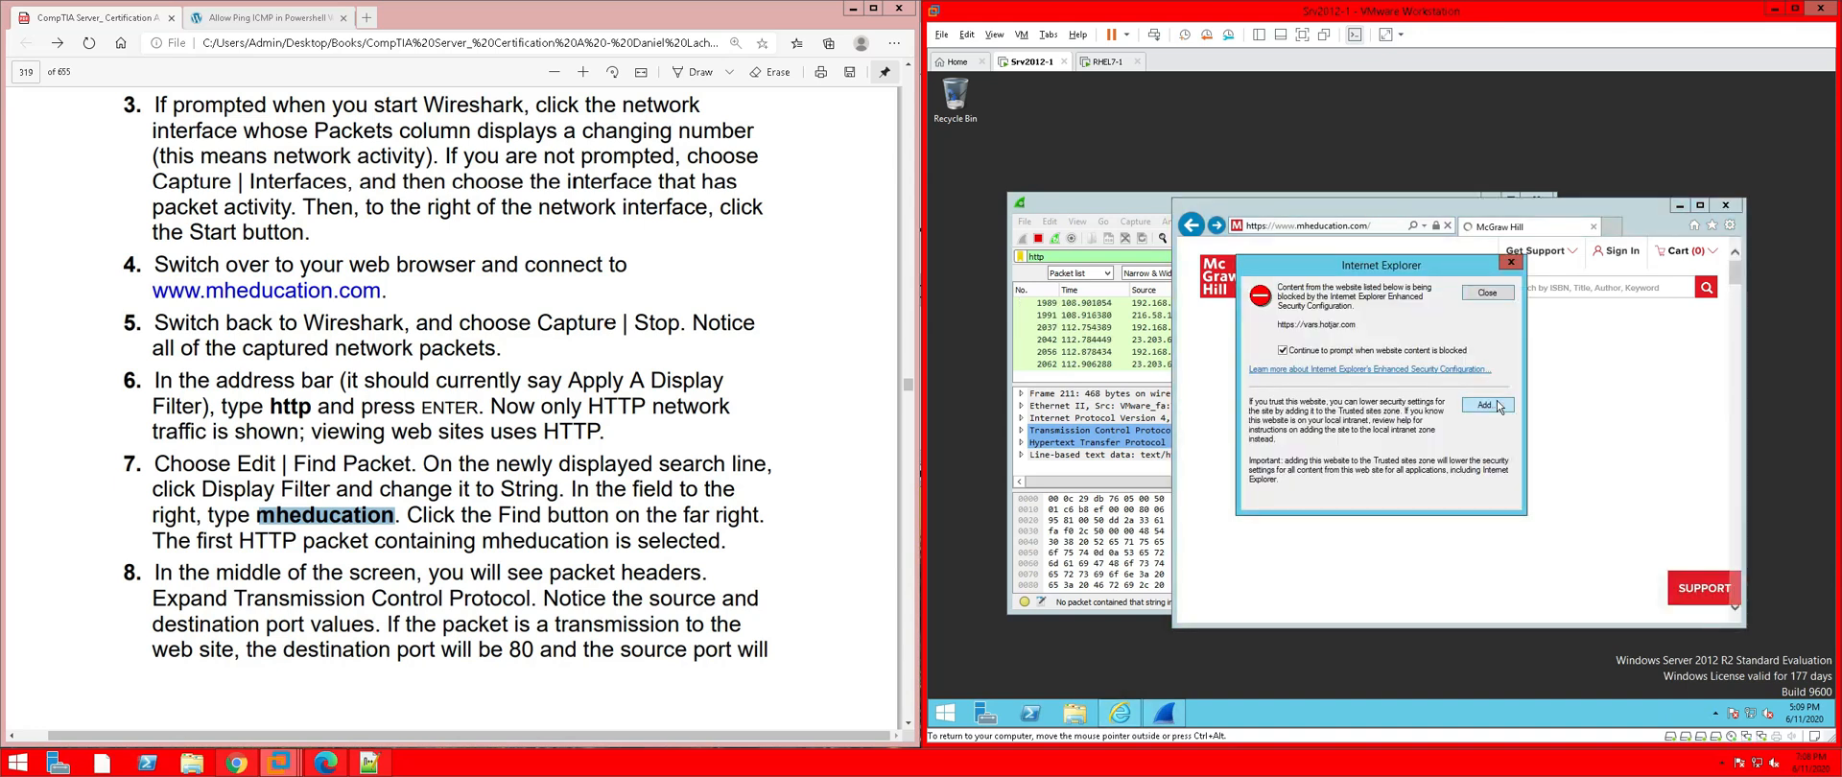
{"action": "left_click", "coordinate": [1483, 405]}
{"action": "left_click", "coordinate": [1482, 372]}
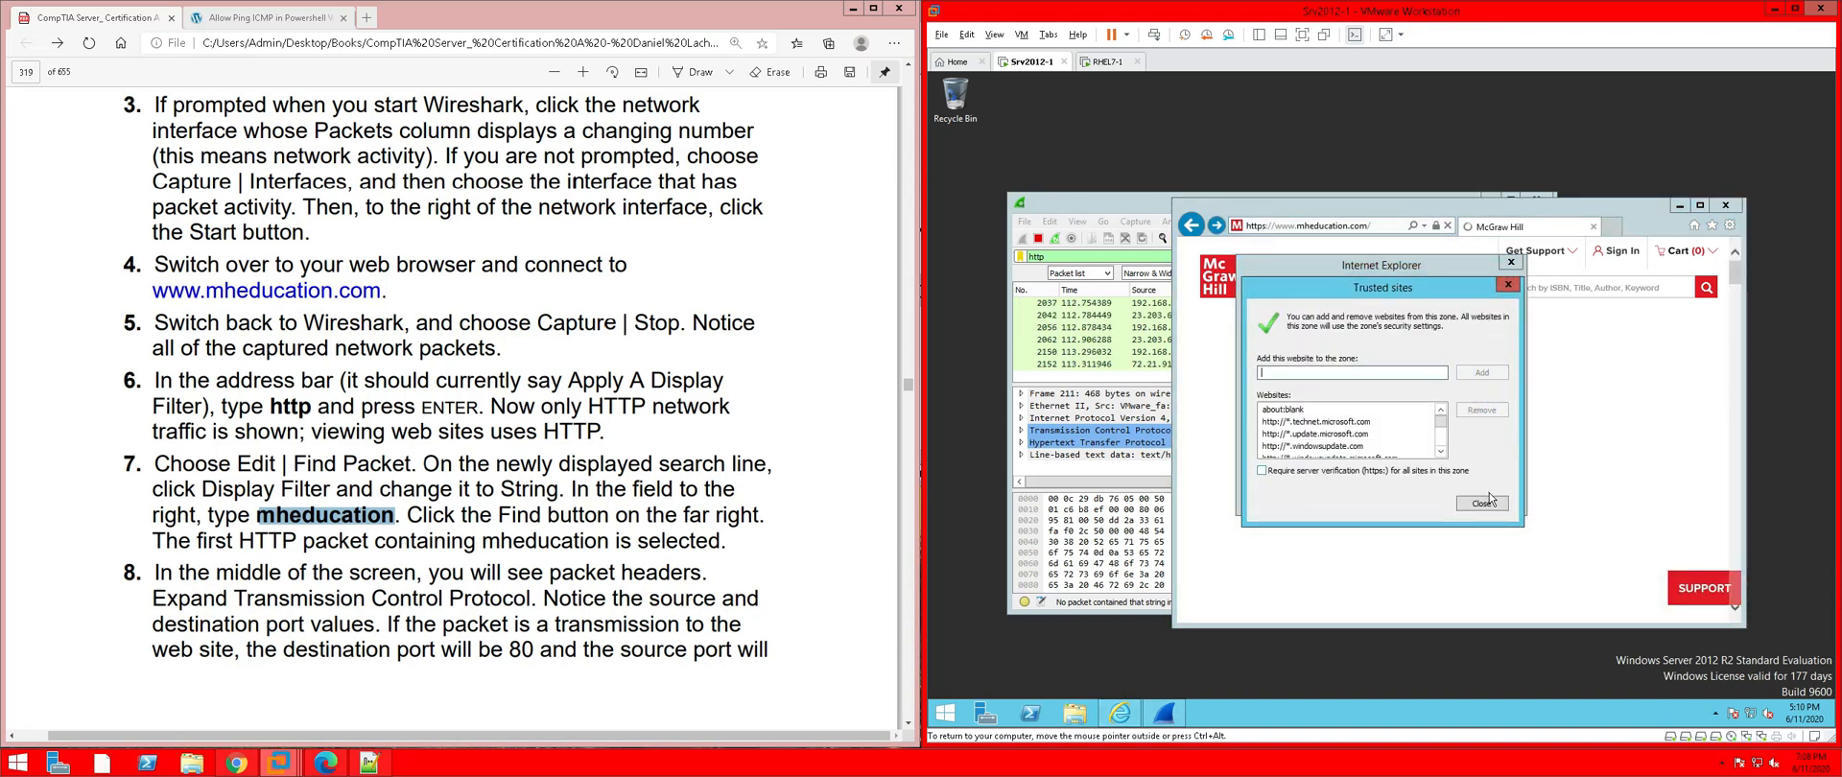
{"action": "left_click", "coordinate": [1488, 502]}
{"action": "left_click", "coordinate": [1488, 404]}
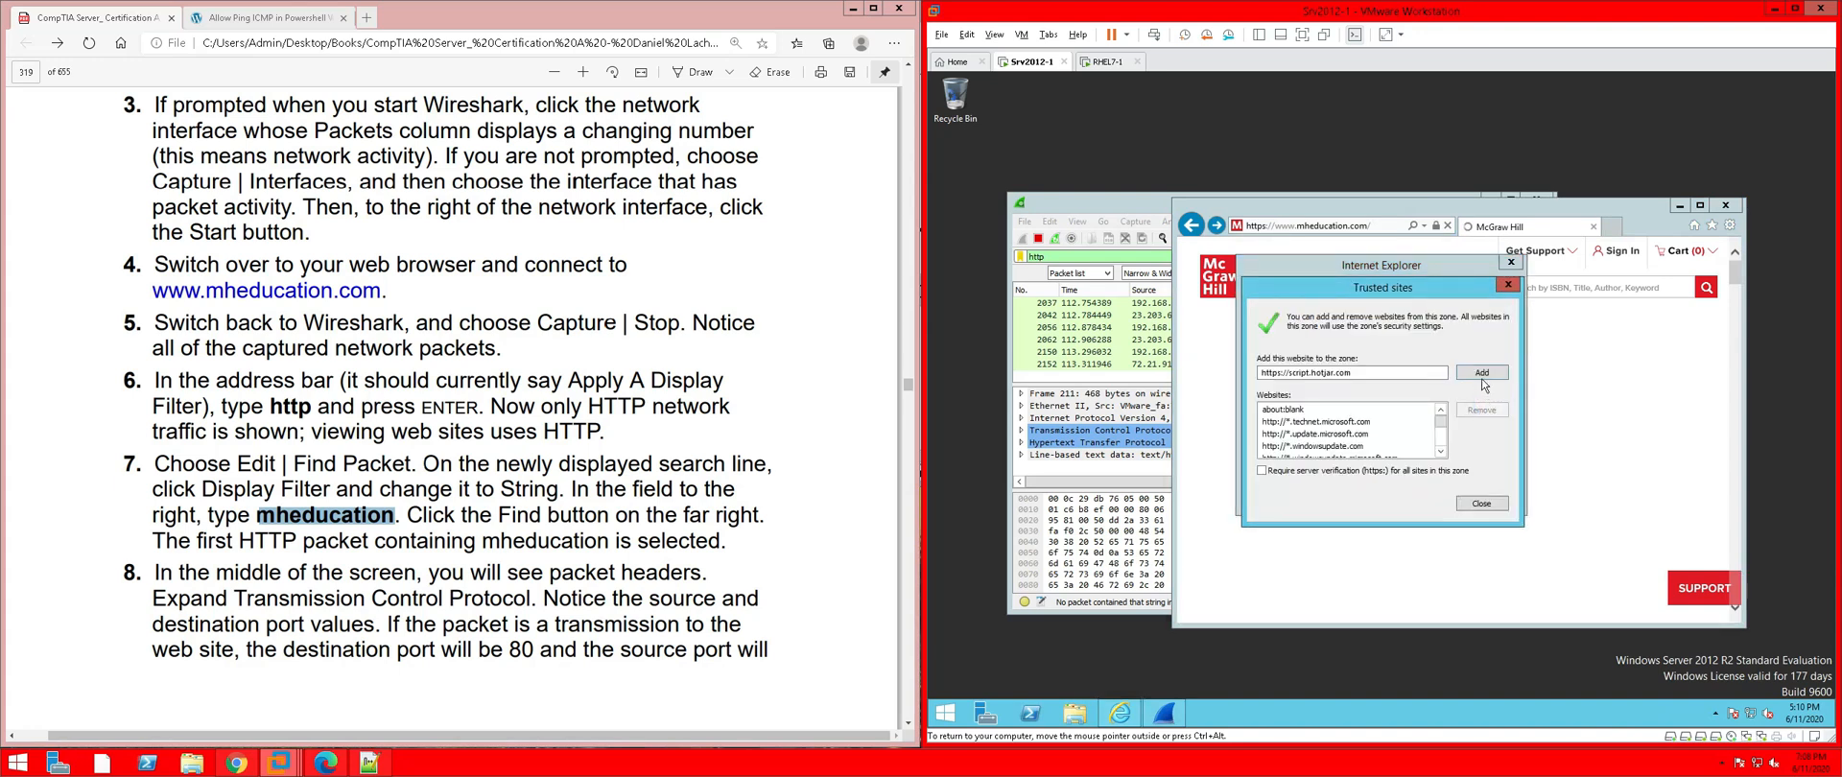
{"action": "left_click", "coordinate": [1483, 372]}
{"action": "left_click", "coordinate": [1483, 504]}
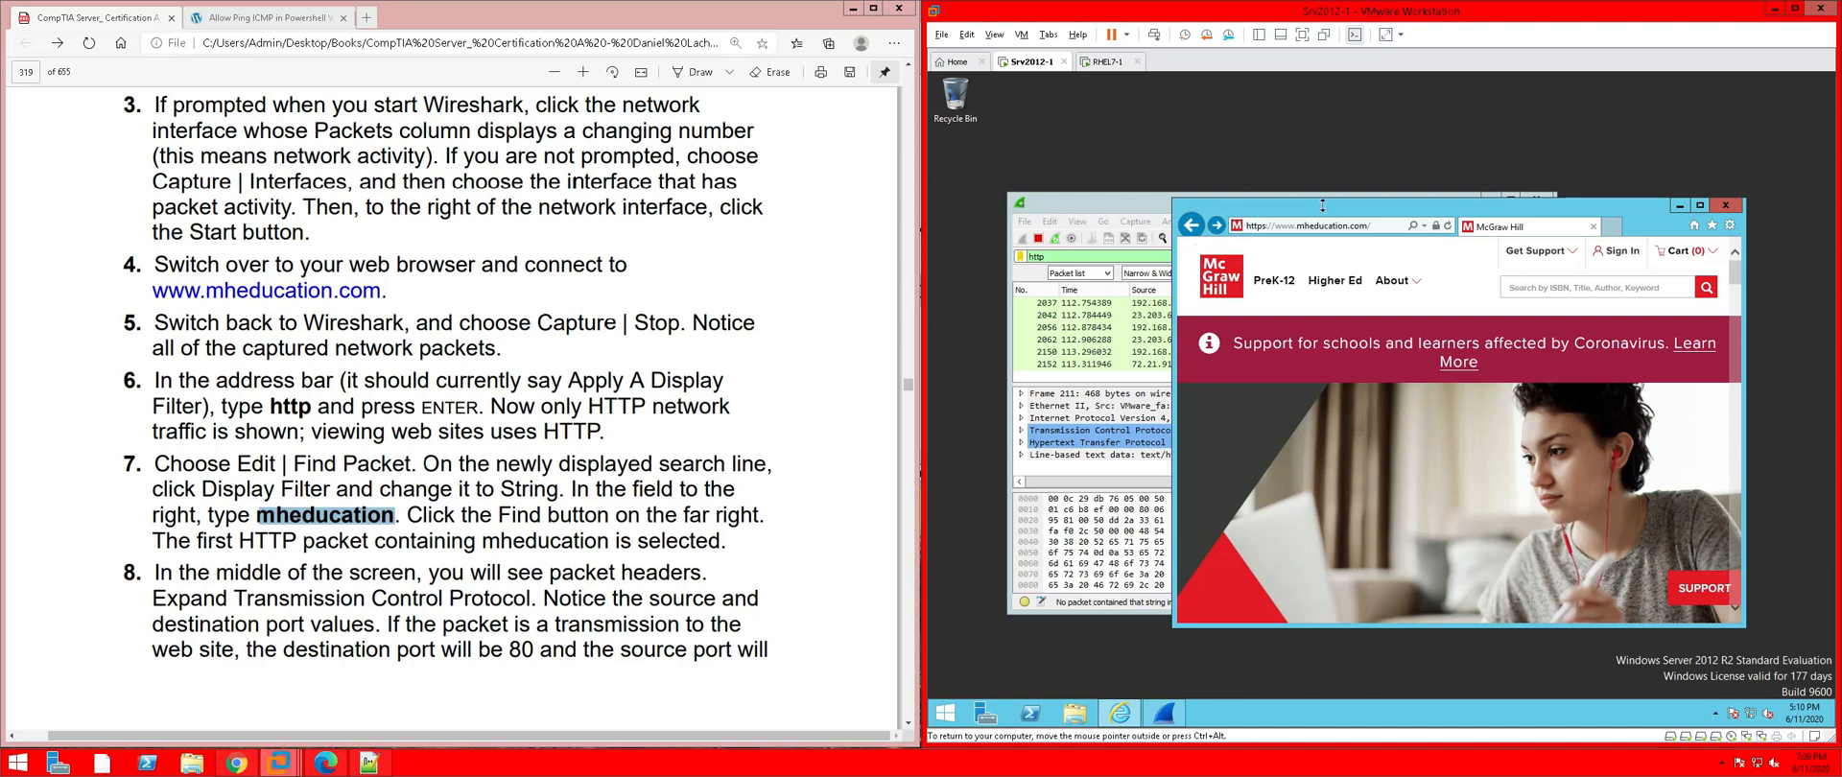
{"action": "left_click", "coordinate": [1135, 203]}
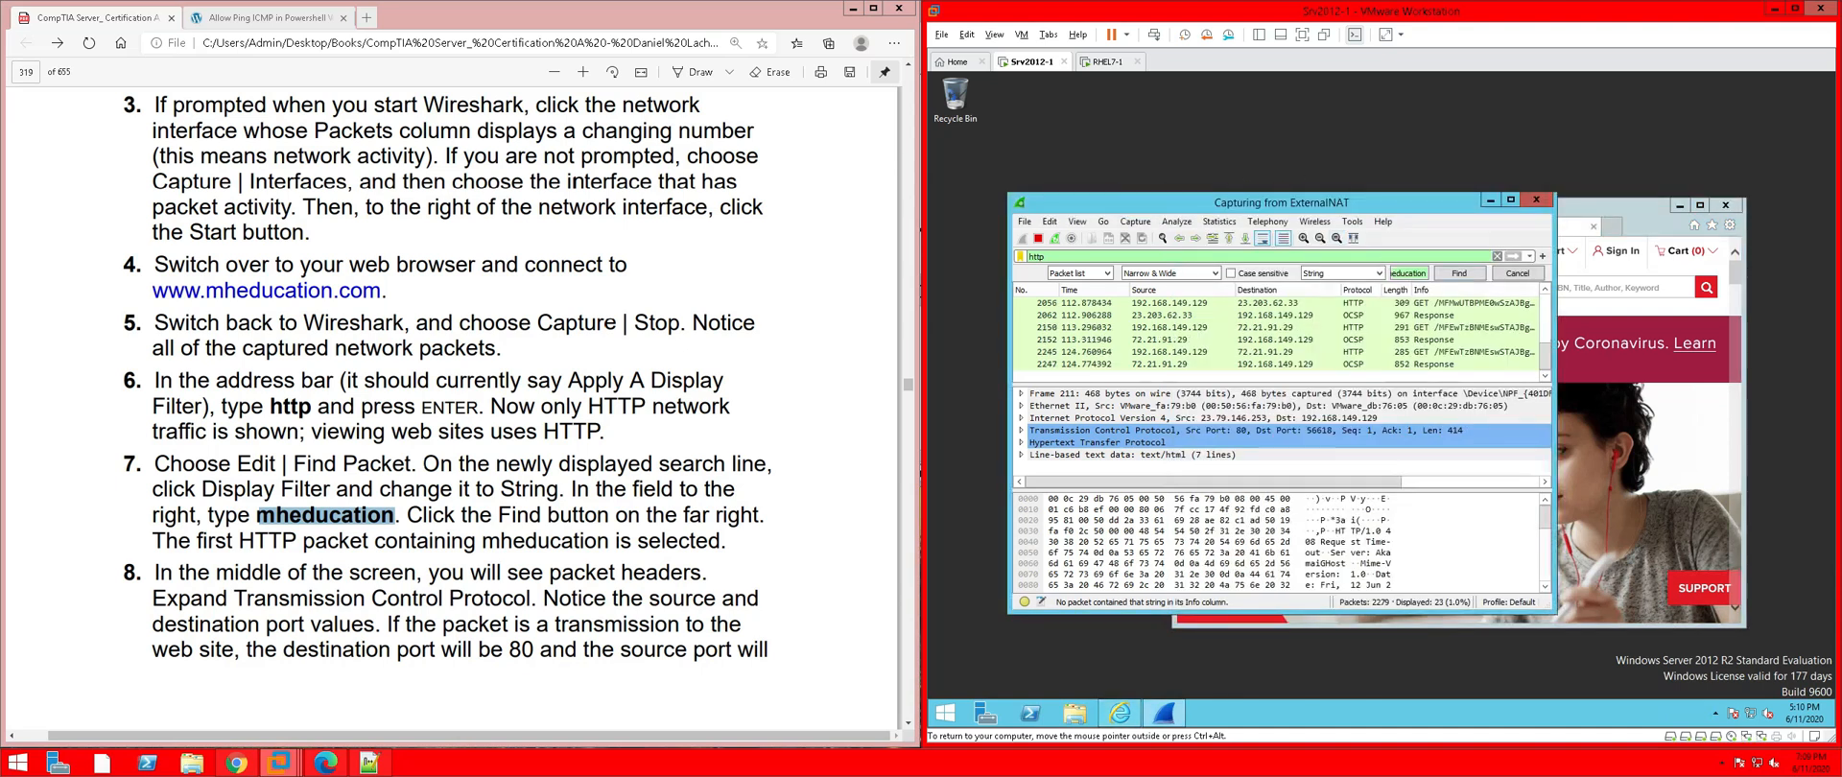
Stop the capture and rerun the mheducation search, reopening the Find Packet bar
{"action": "left_click", "coordinate": [1457, 277]}
{"action": "left_click", "coordinate": [1039, 239]}
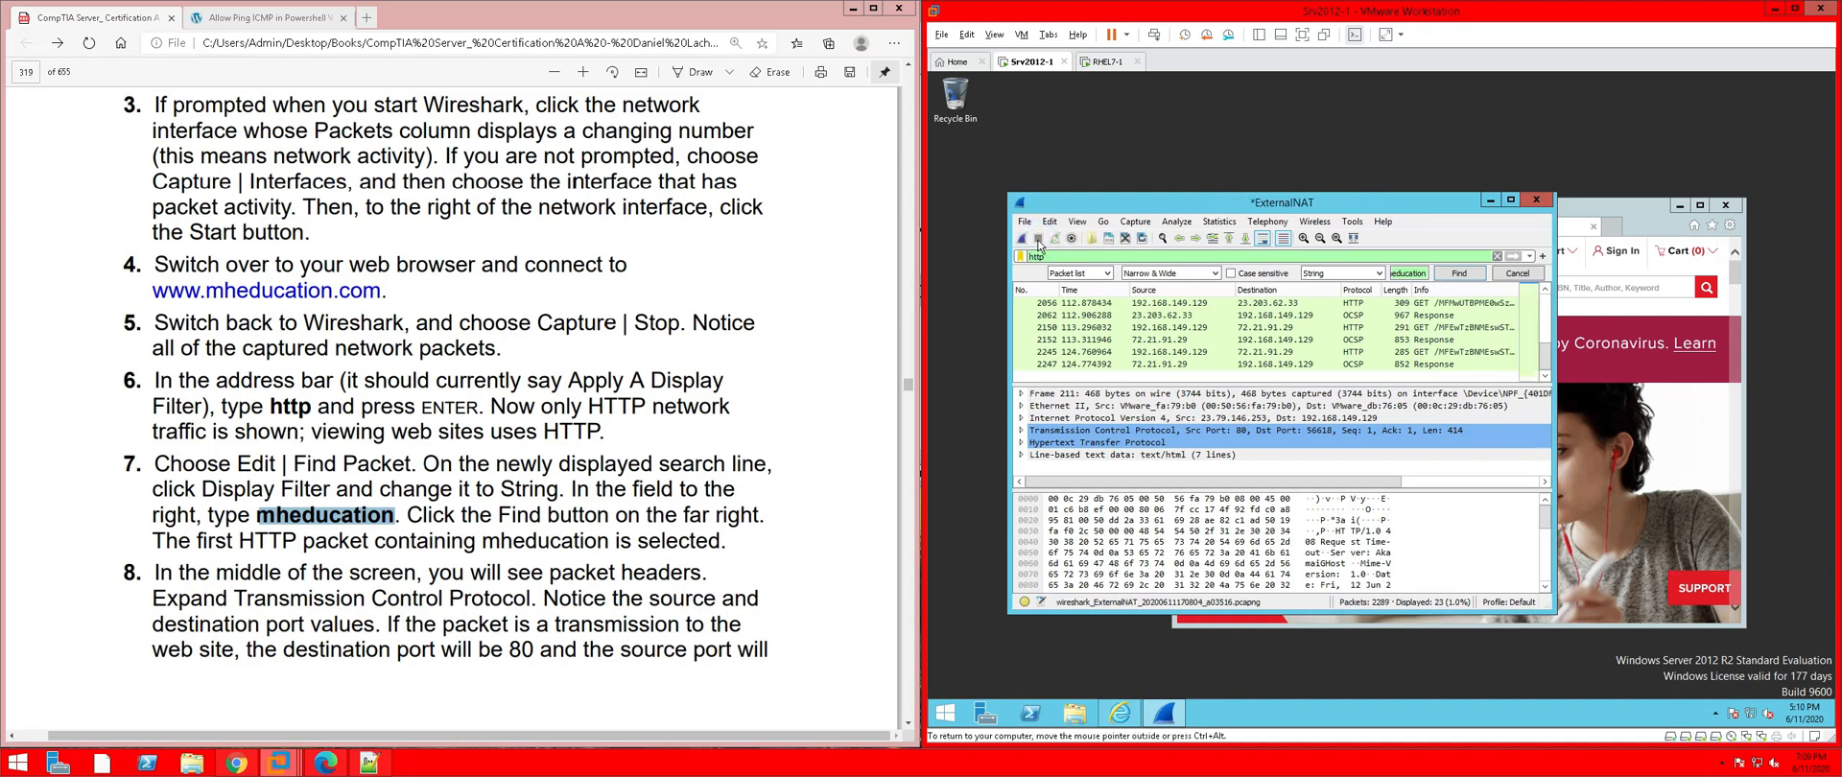
{"action": "left_click", "coordinate": [1458, 275]}
{"action": "left_click", "coordinate": [1050, 222]}
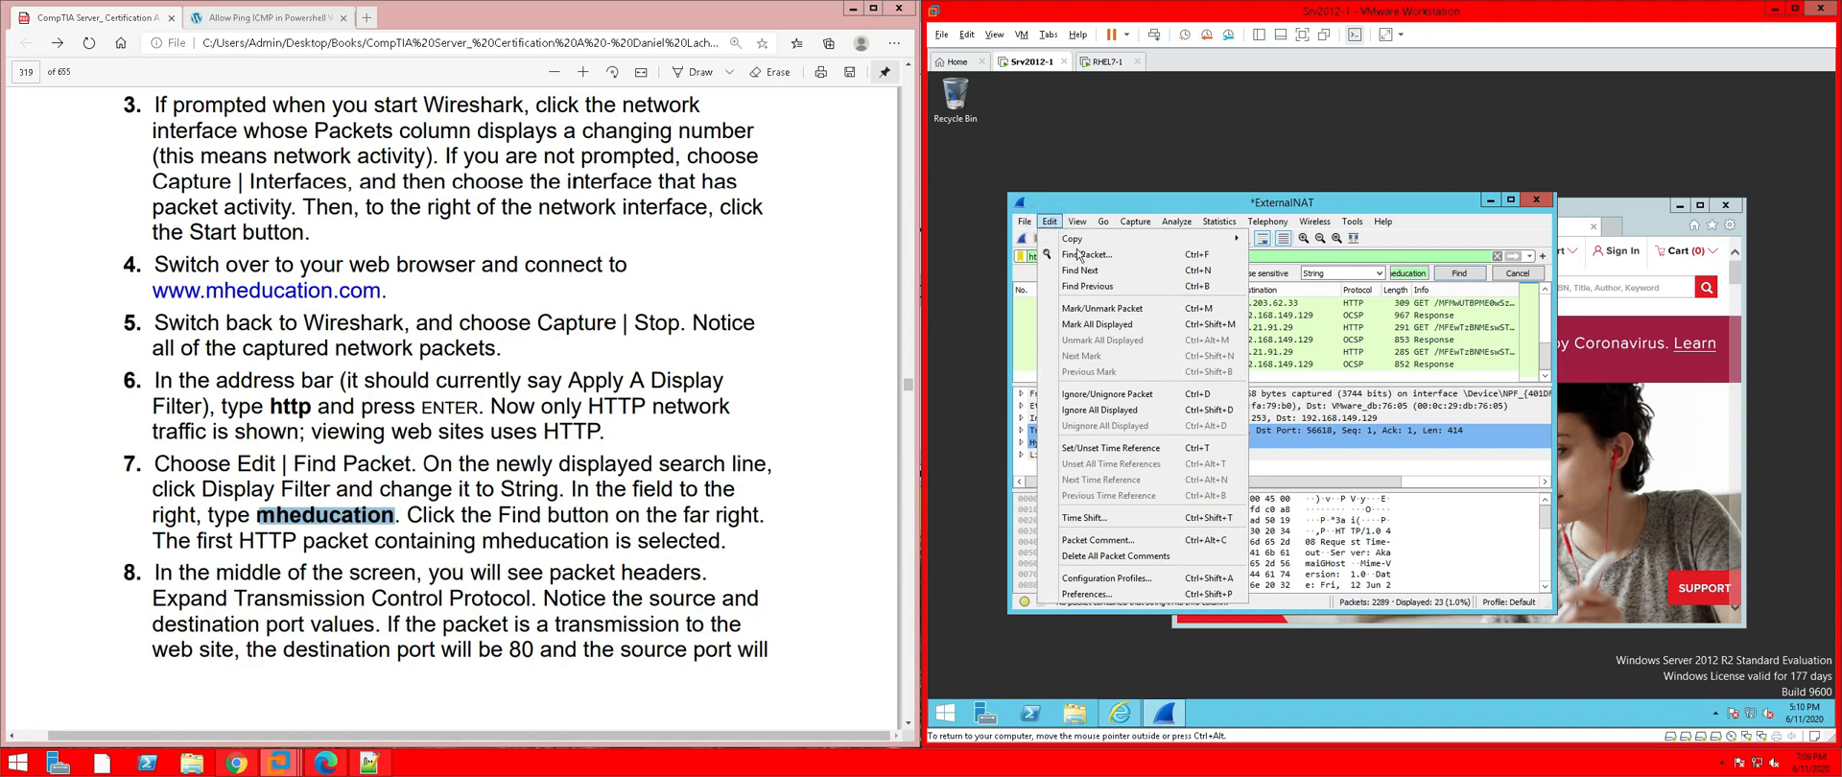
{"action": "left_click", "coordinate": [1073, 255]}
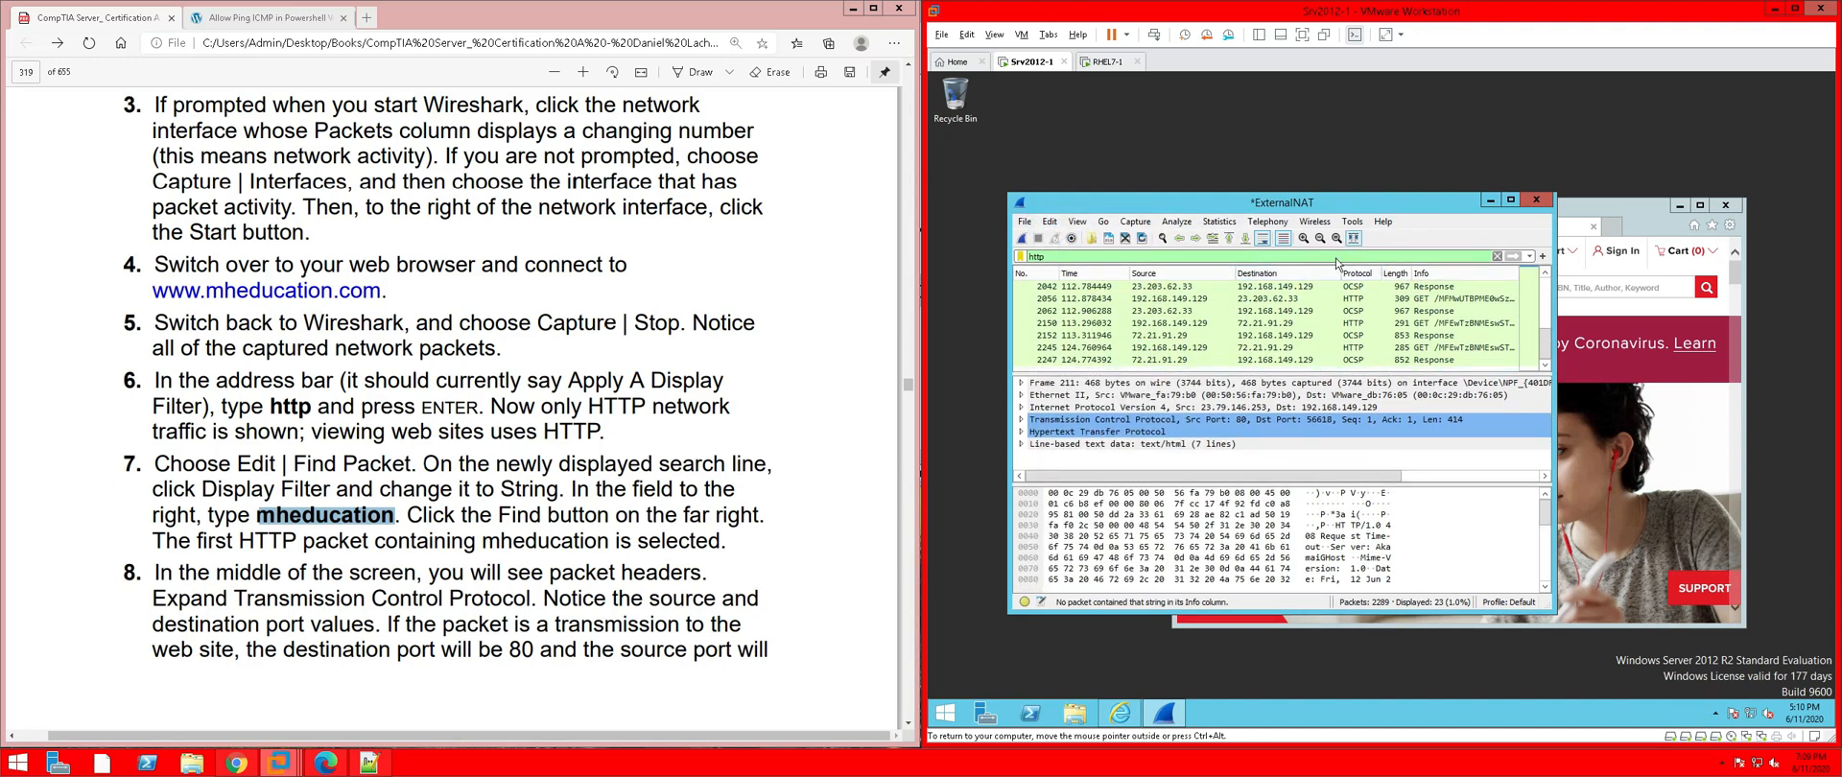
{"action": "left_click", "coordinate": [1049, 221]}
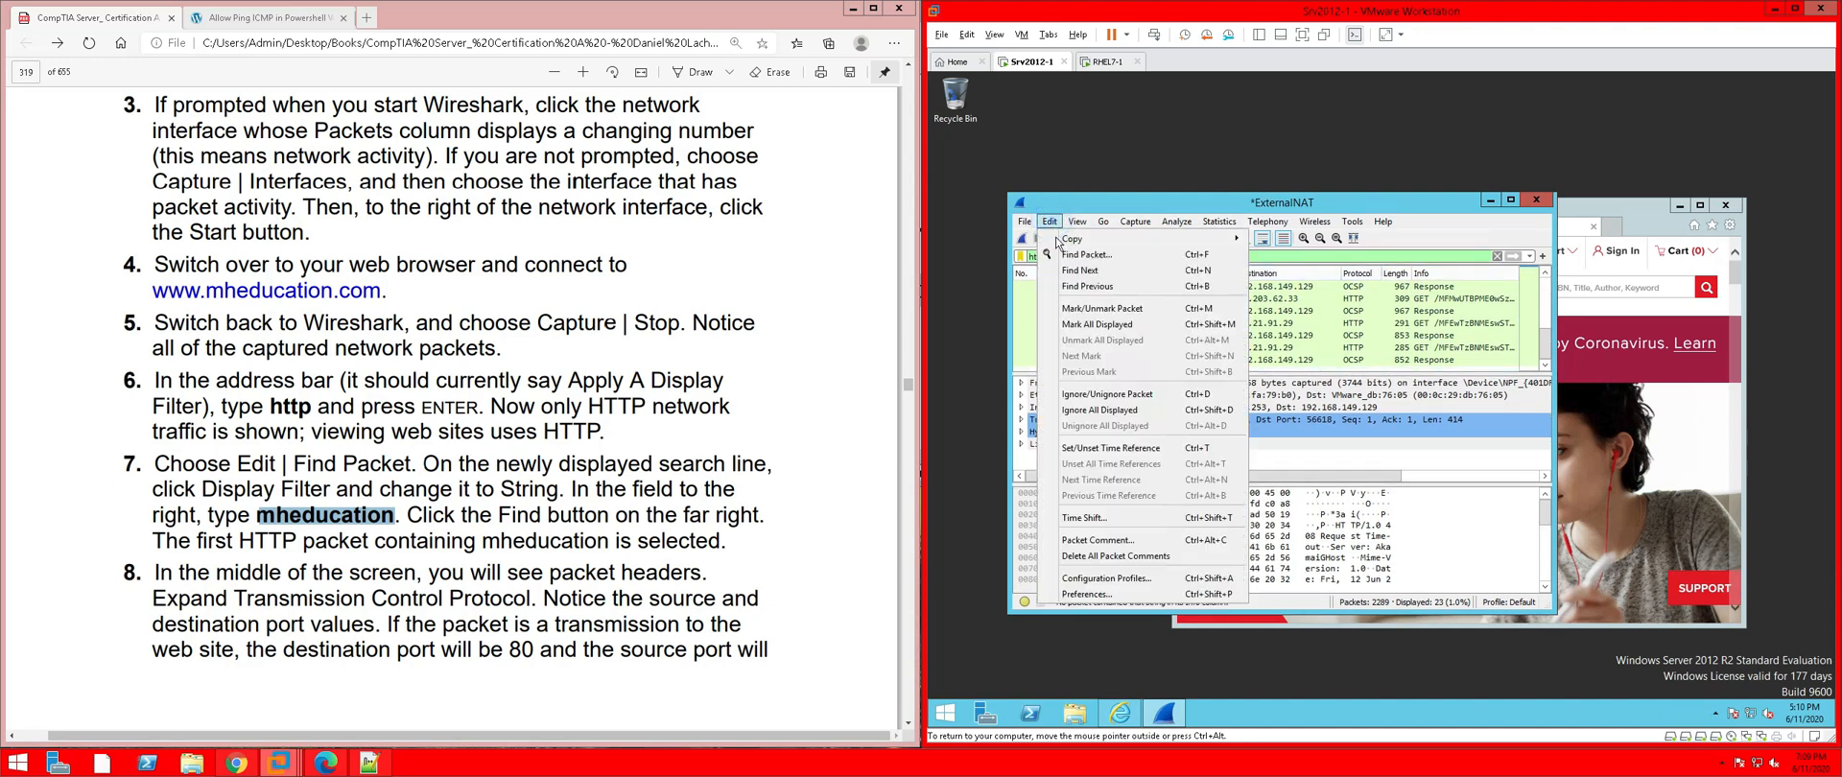
{"action": "left_click", "coordinate": [1072, 254]}
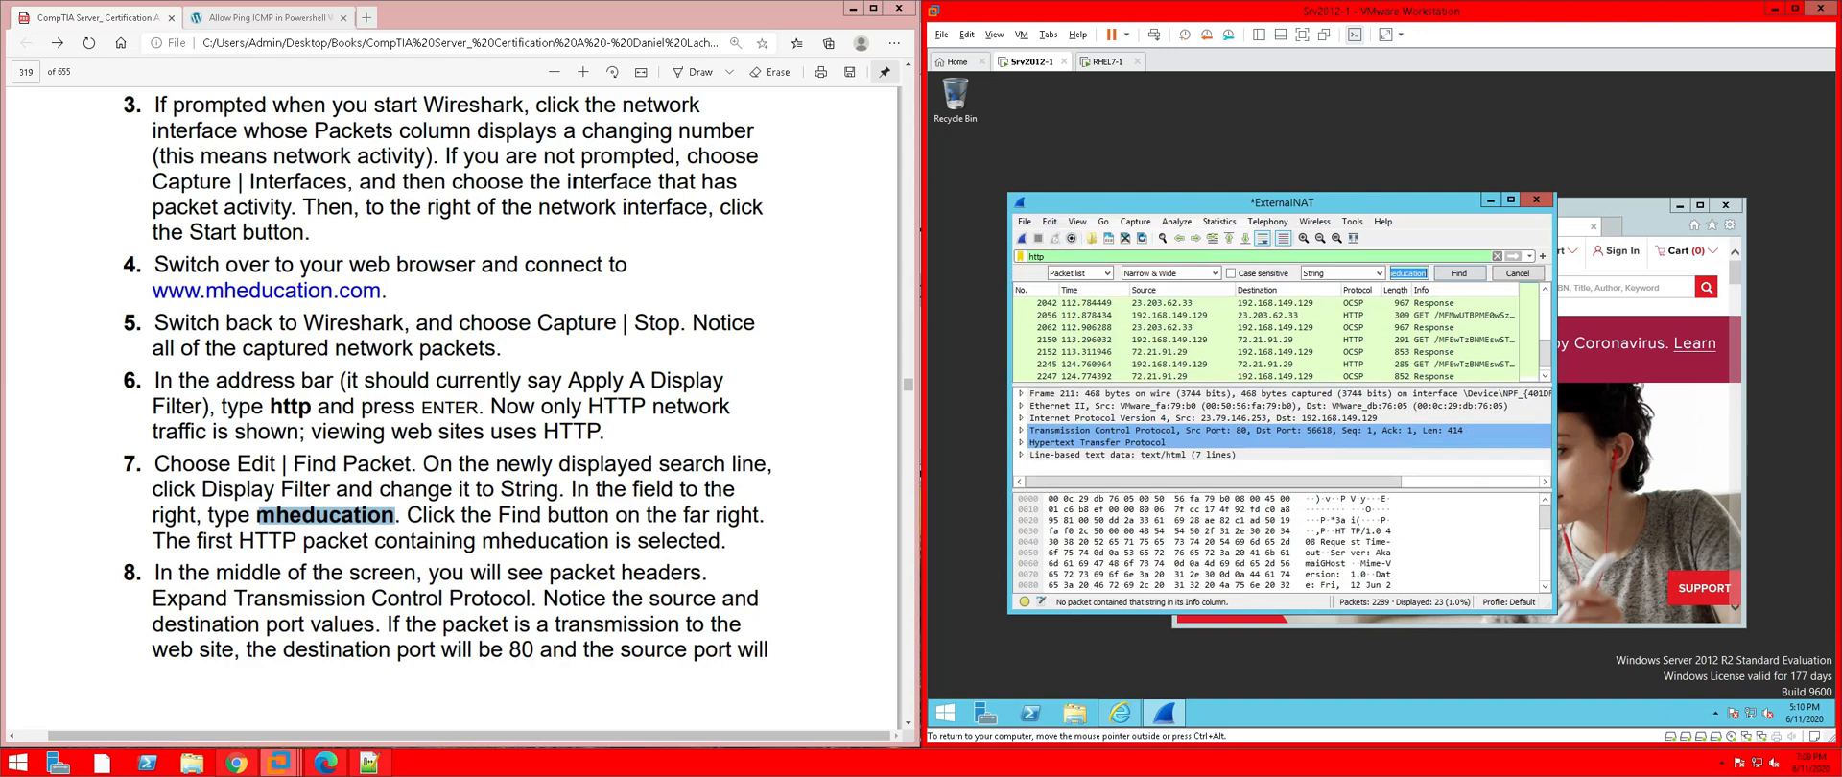
Set the search type to String, clear the http filter, and find DNS query packet 524
{"action": "left_click", "coordinate": [1358, 274]}
{"action": "left_click", "coordinate": [1358, 285]}
{"action": "left_click", "coordinate": [1360, 273]}
{"action": "left_click", "coordinate": [1360, 304]}
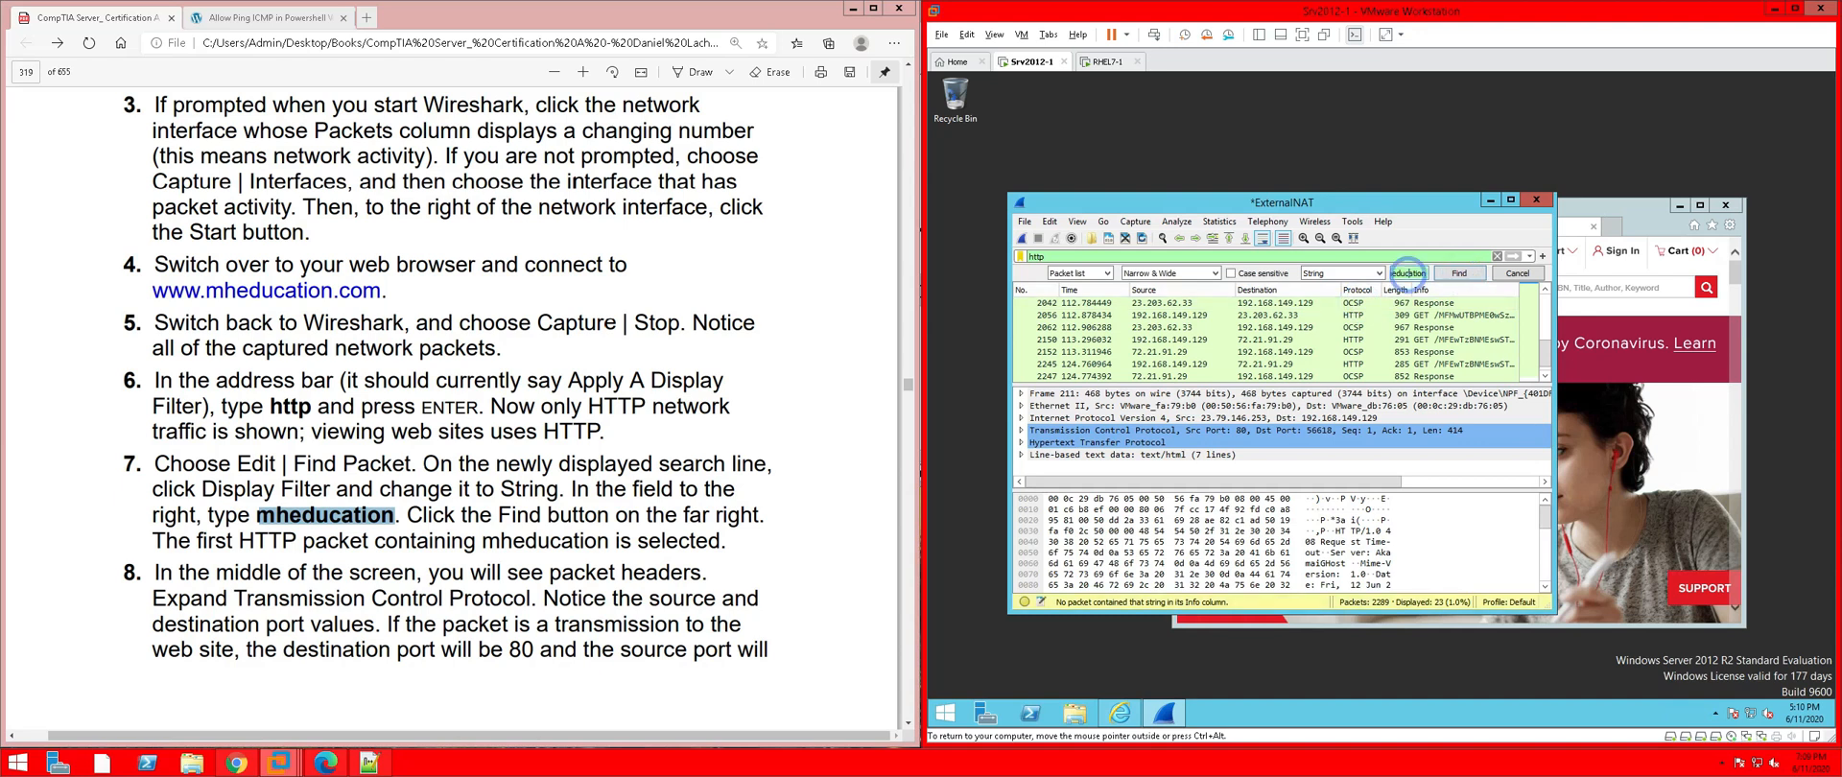
{"action": "left_click", "coordinate": [1474, 274]}
{"action": "left_click", "coordinate": [1474, 274]}
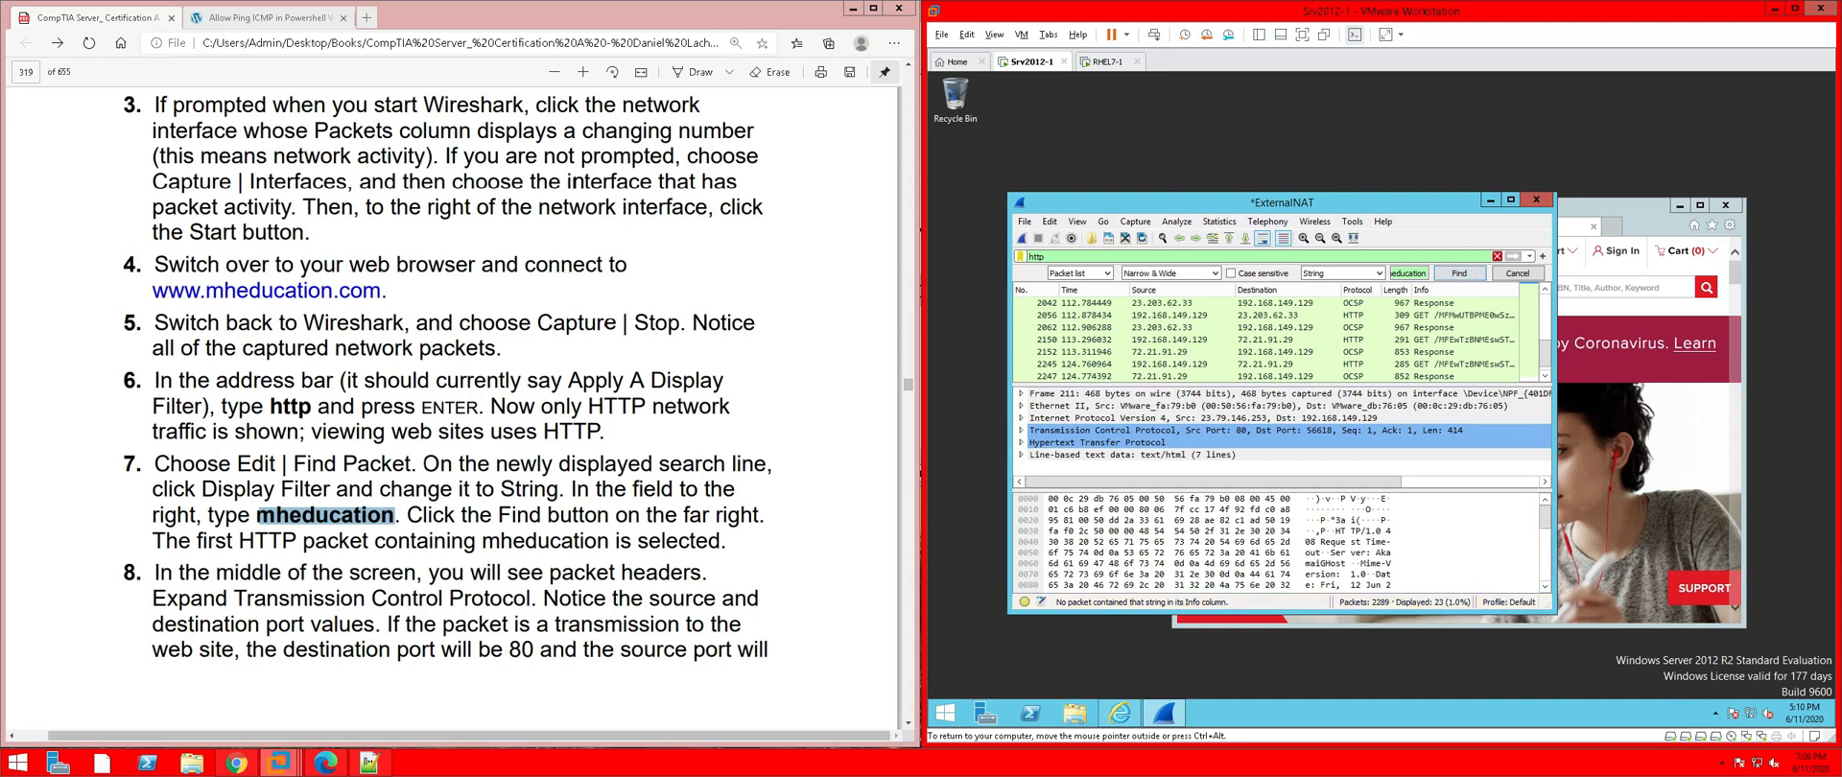
{"action": "left_click", "coordinate": [1497, 256]}
{"action": "left_click", "coordinate": [1463, 275]}
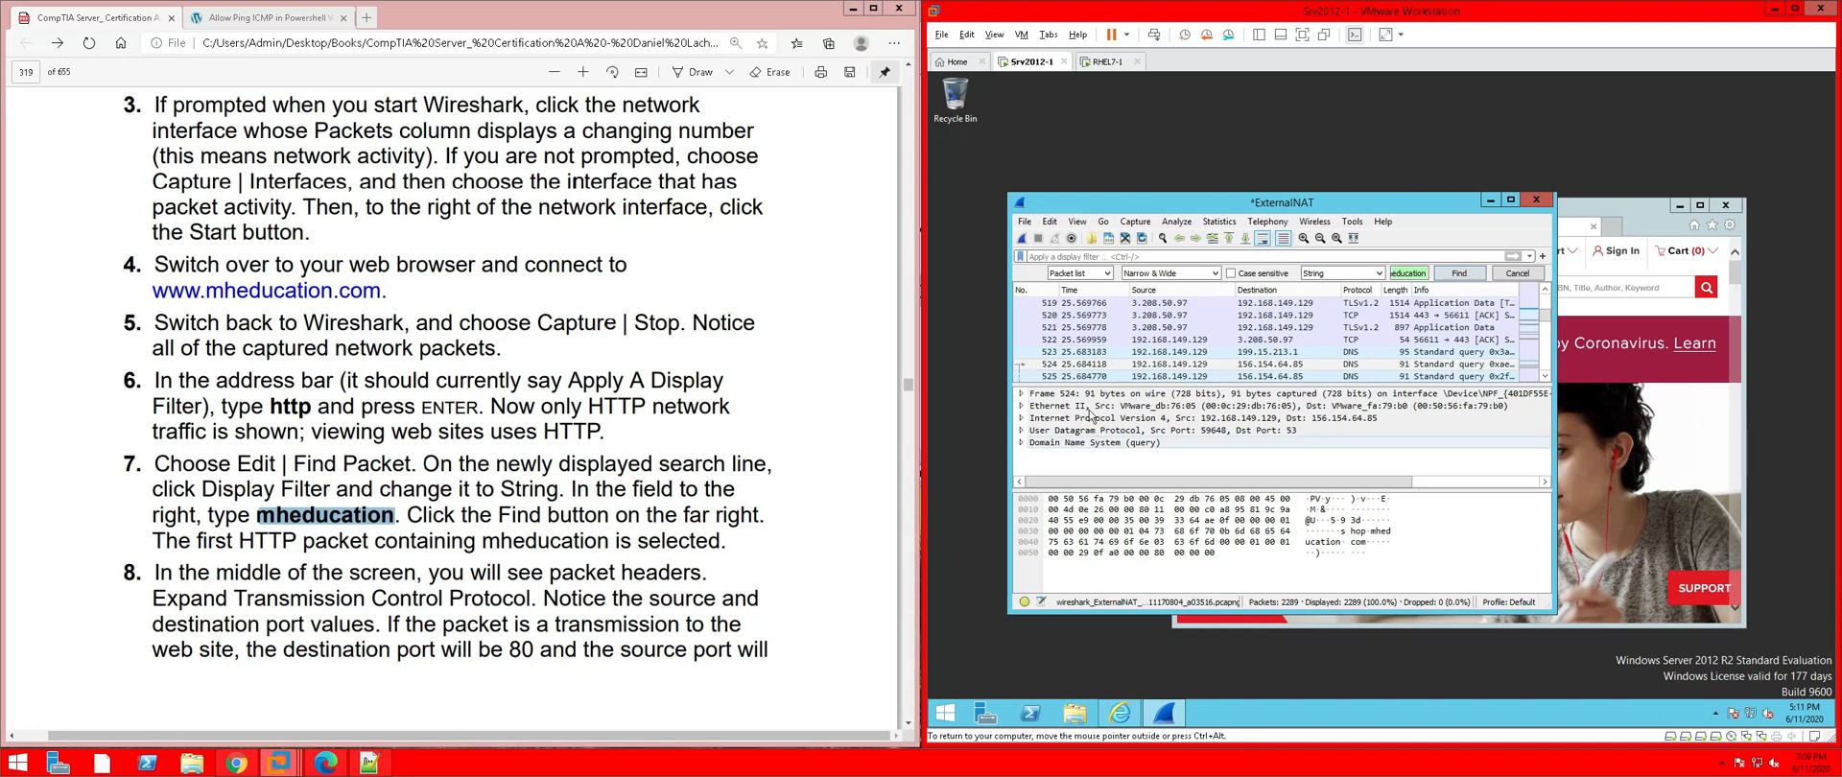
Cycle through the mheducation matches, wrapping around, until landing on DNS response packet 530
{"action": "left_click", "coordinate": [1460, 274]}
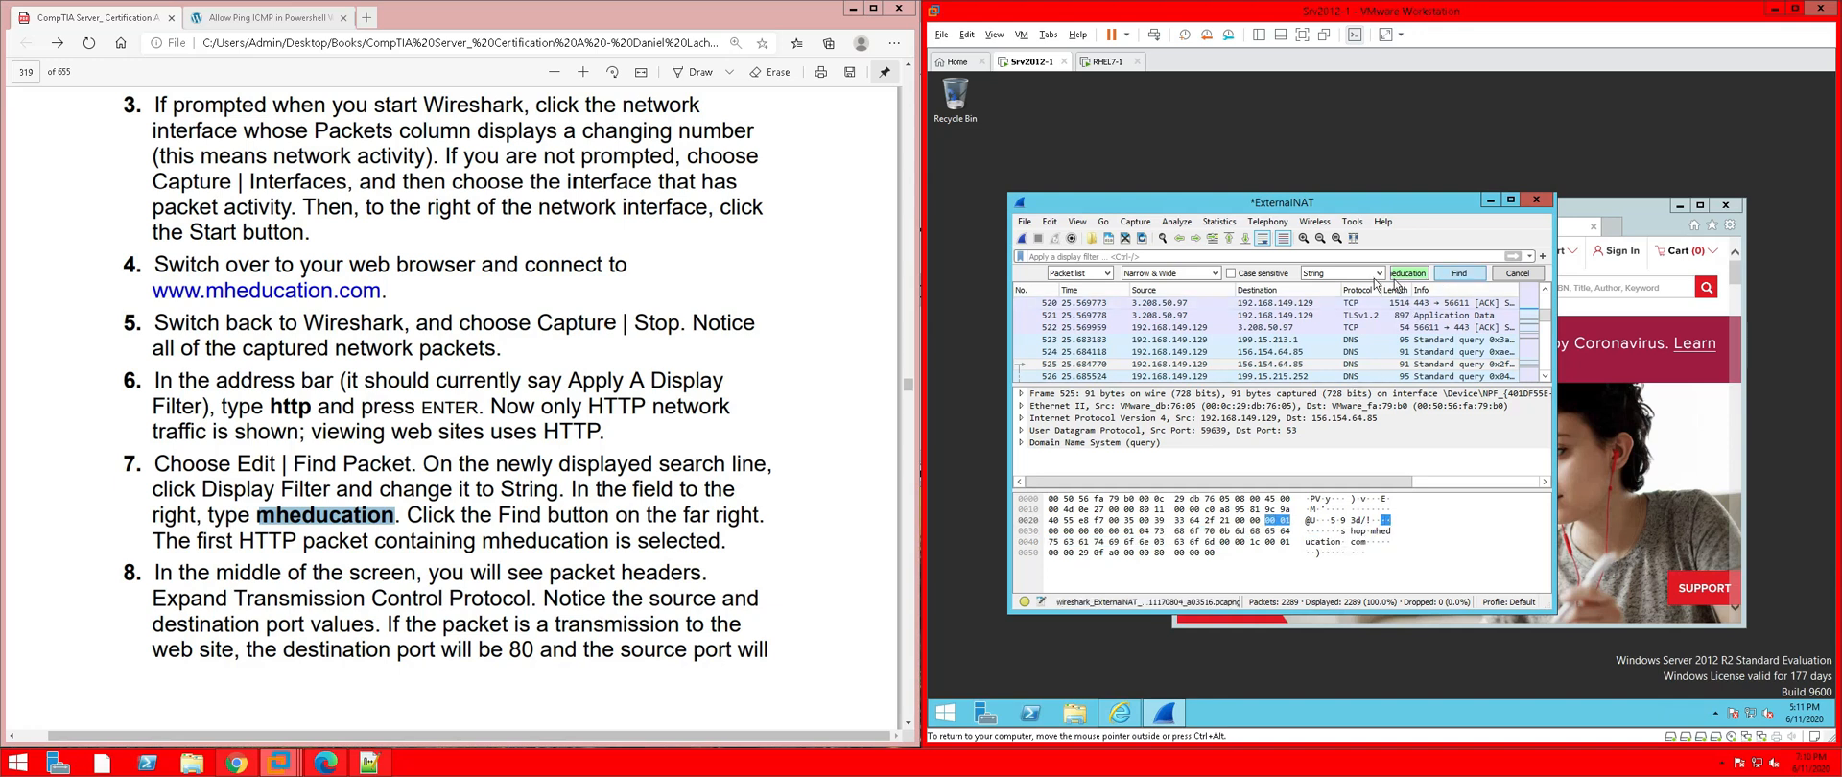
{"action": "left_click", "coordinate": [1459, 276]}
{"action": "left_click", "coordinate": [1458, 275]}
{"action": "left_click", "coordinate": [1458, 276]}
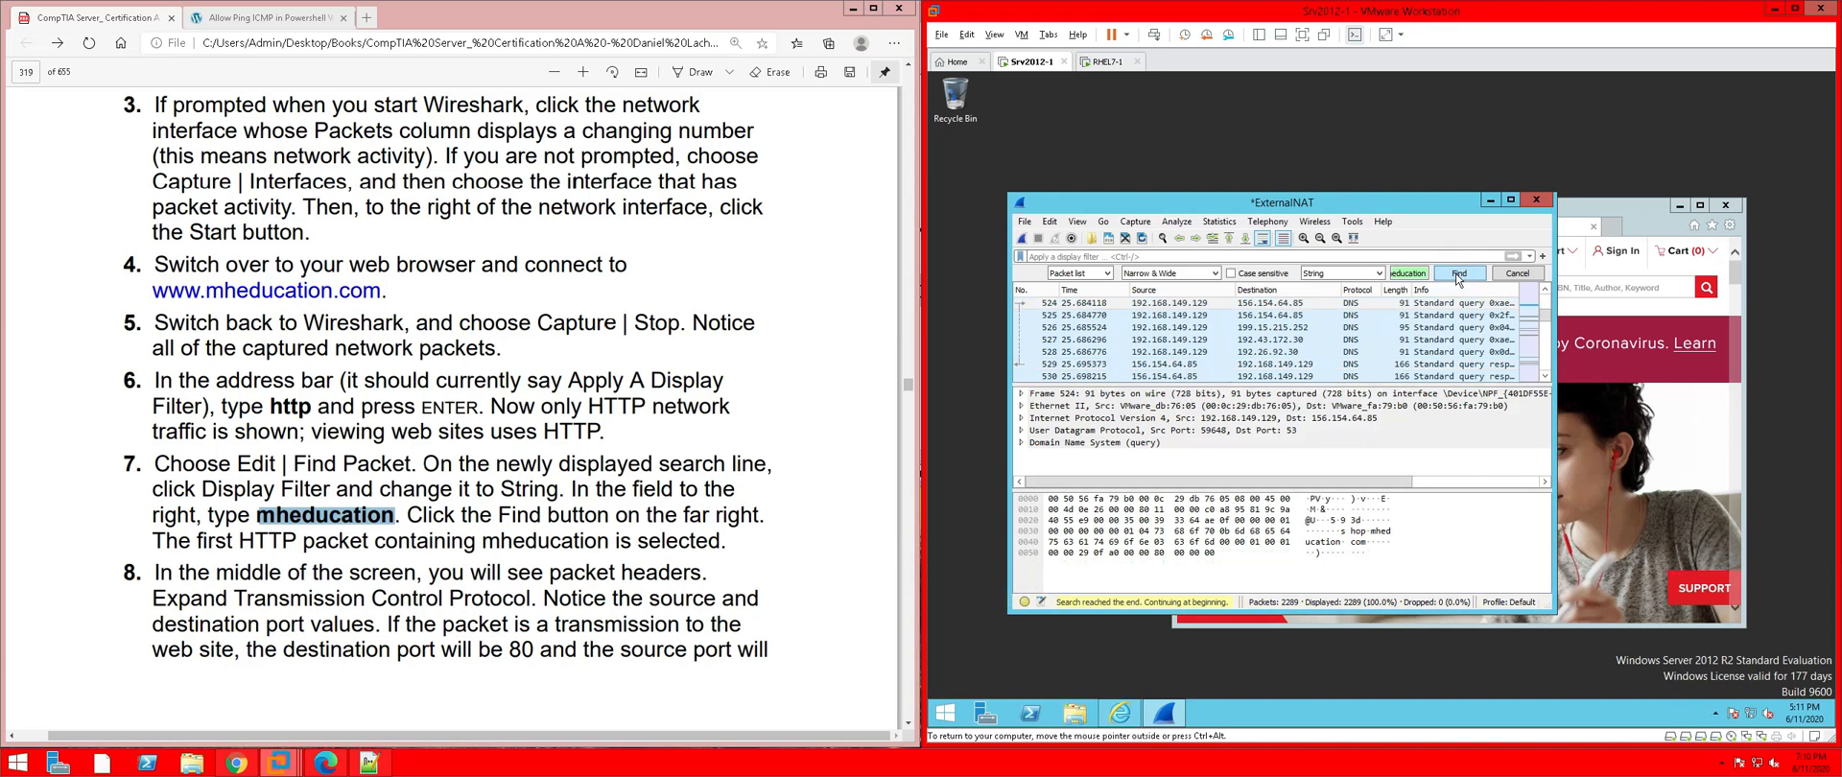
{"action": "left_click", "coordinate": [1459, 275]}
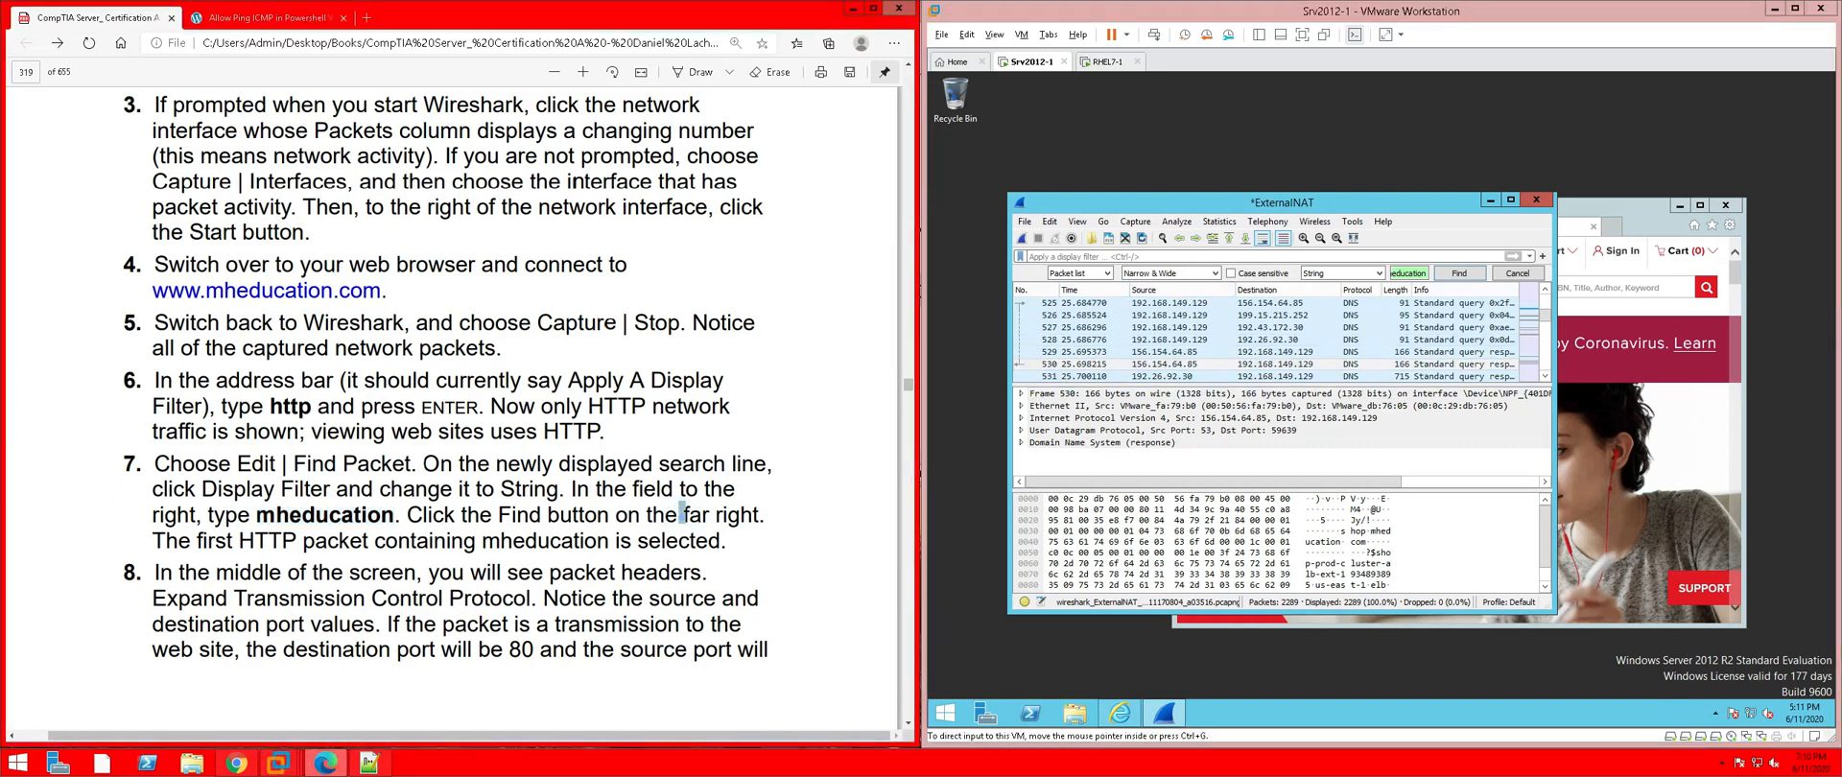
{"action": "scroll", "coordinate": [683, 112], "scroll_direction": "down", "scroll_amount": 4}
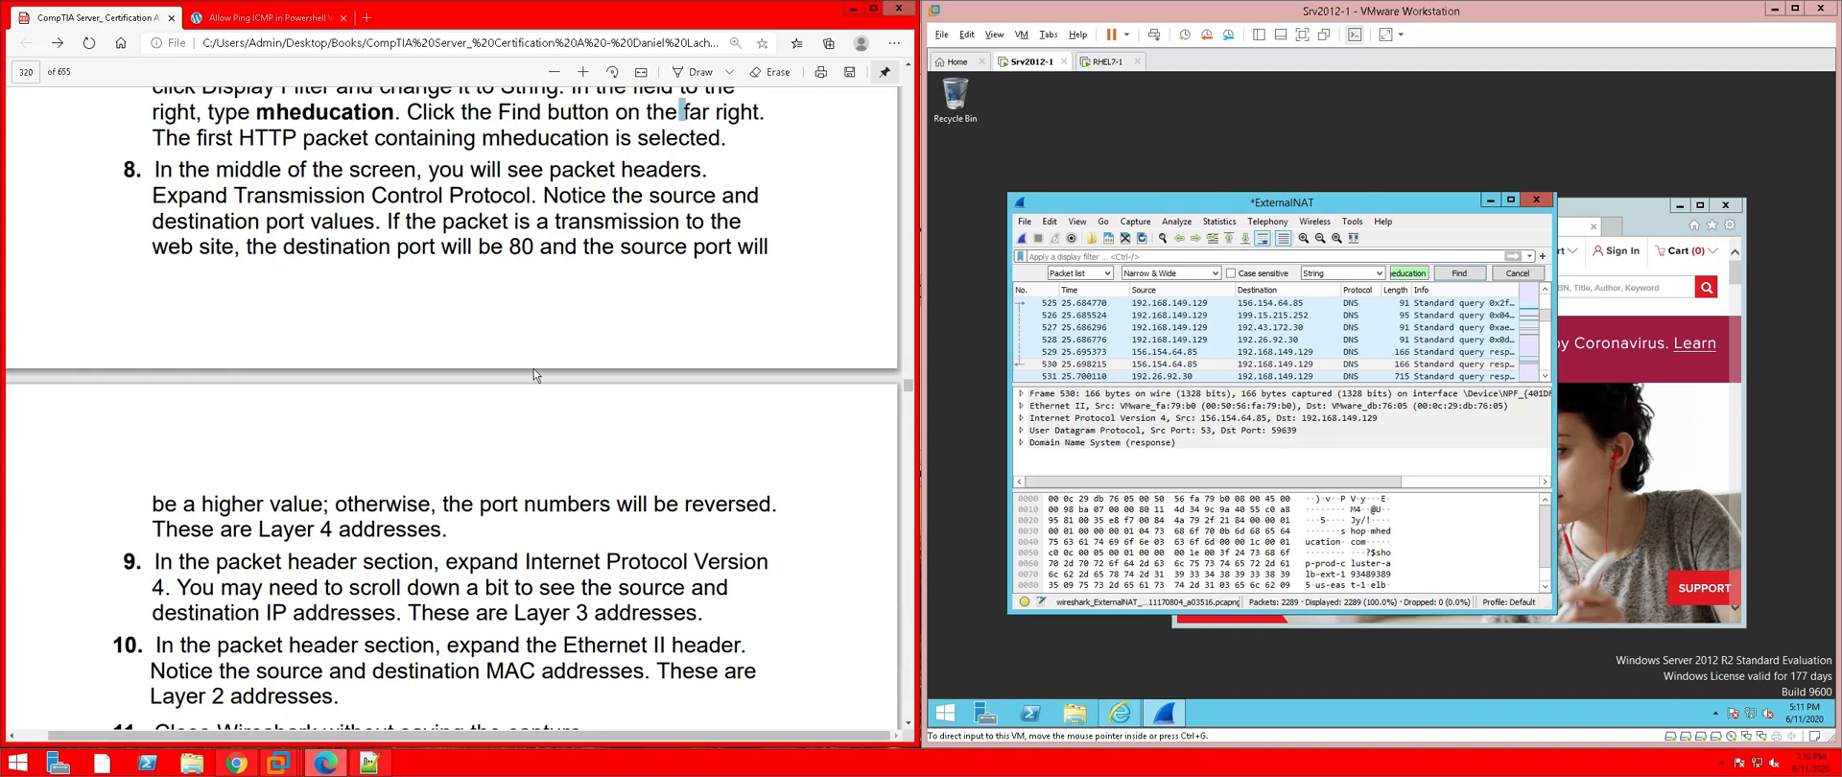
{"action": "scroll", "coordinate": [533, 368], "scroll_direction": "up", "scroll_amount": 1}
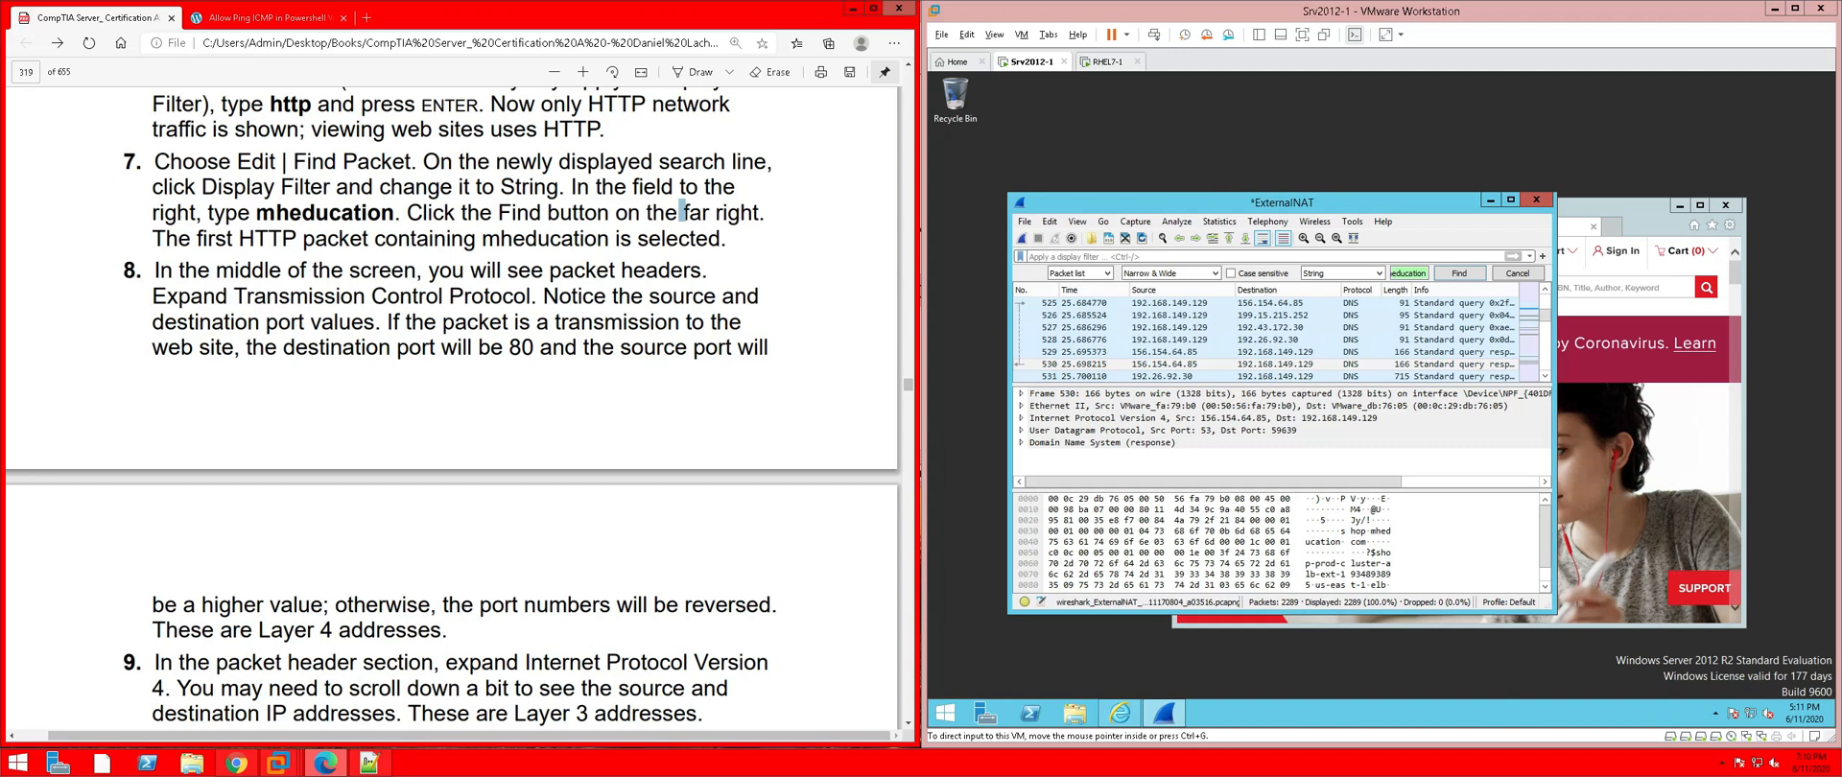
Apply the 'http' display filter, select packet 211, and search for mheducation
{"action": "left_click", "coordinate": [1039, 257]}
{"action": "type", "text": "http"}
{"action": "key", "text": "Return"}
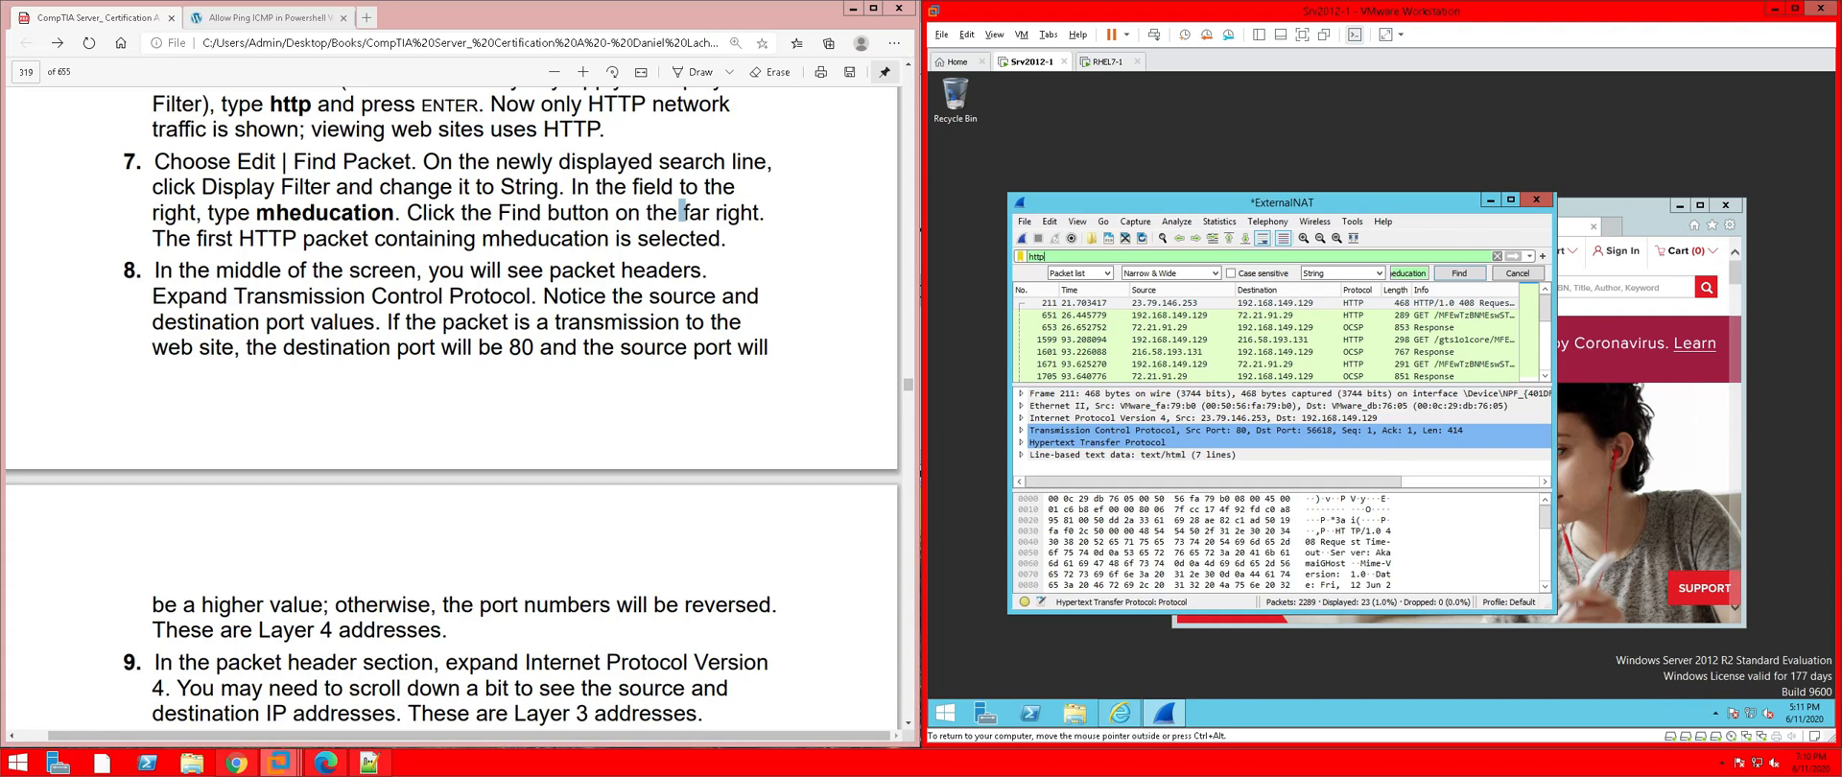
{"action": "left_click", "coordinate": [1398, 306]}
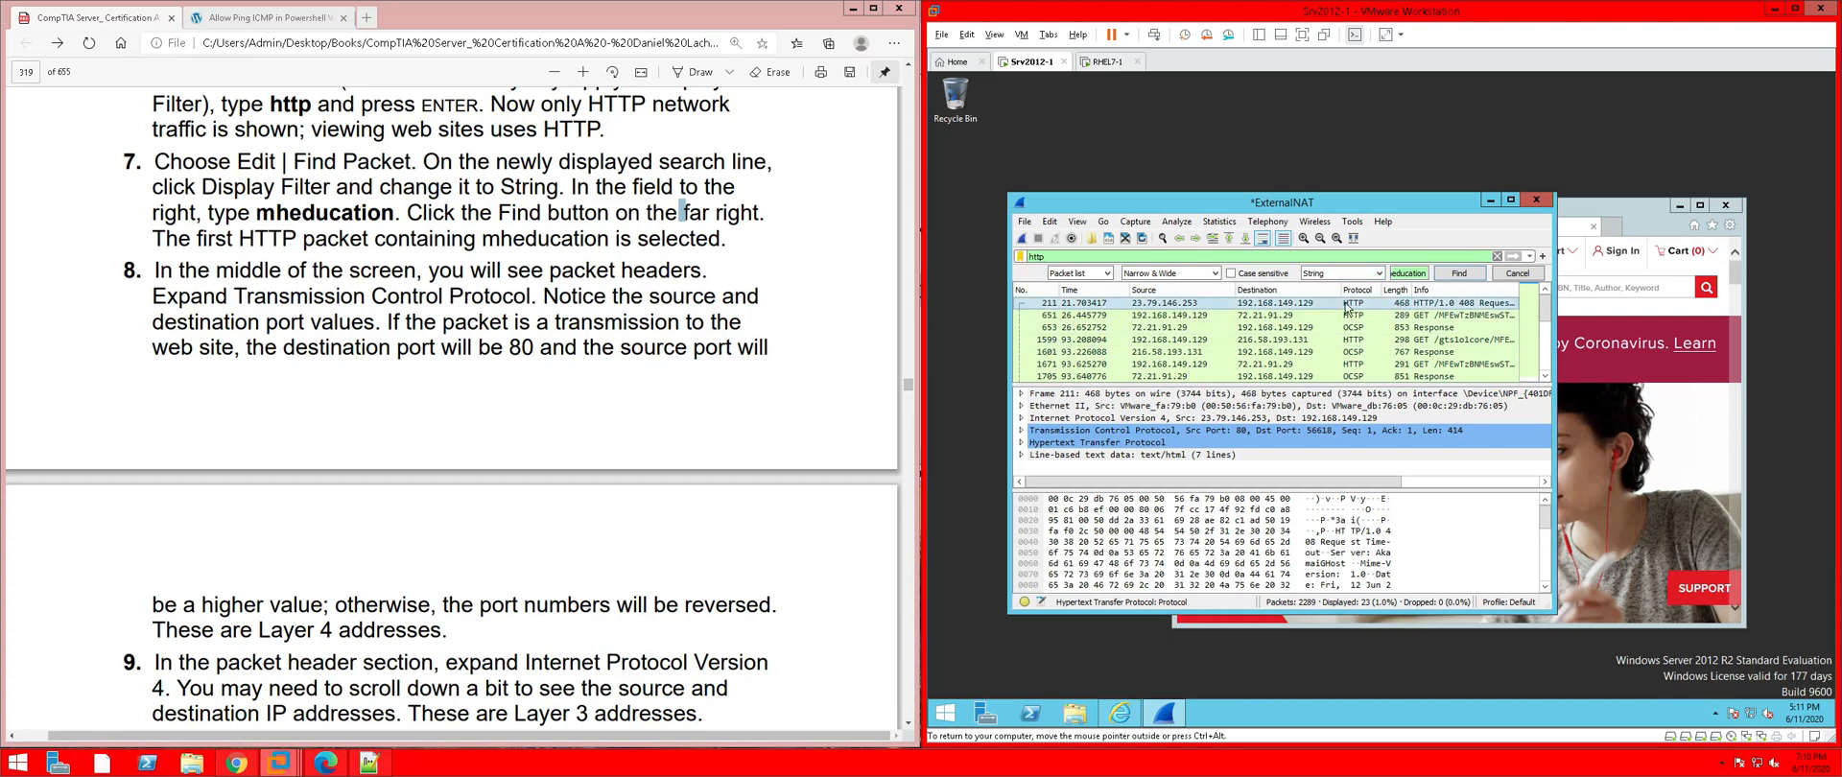
{"action": "left_click", "coordinate": [1455, 273]}
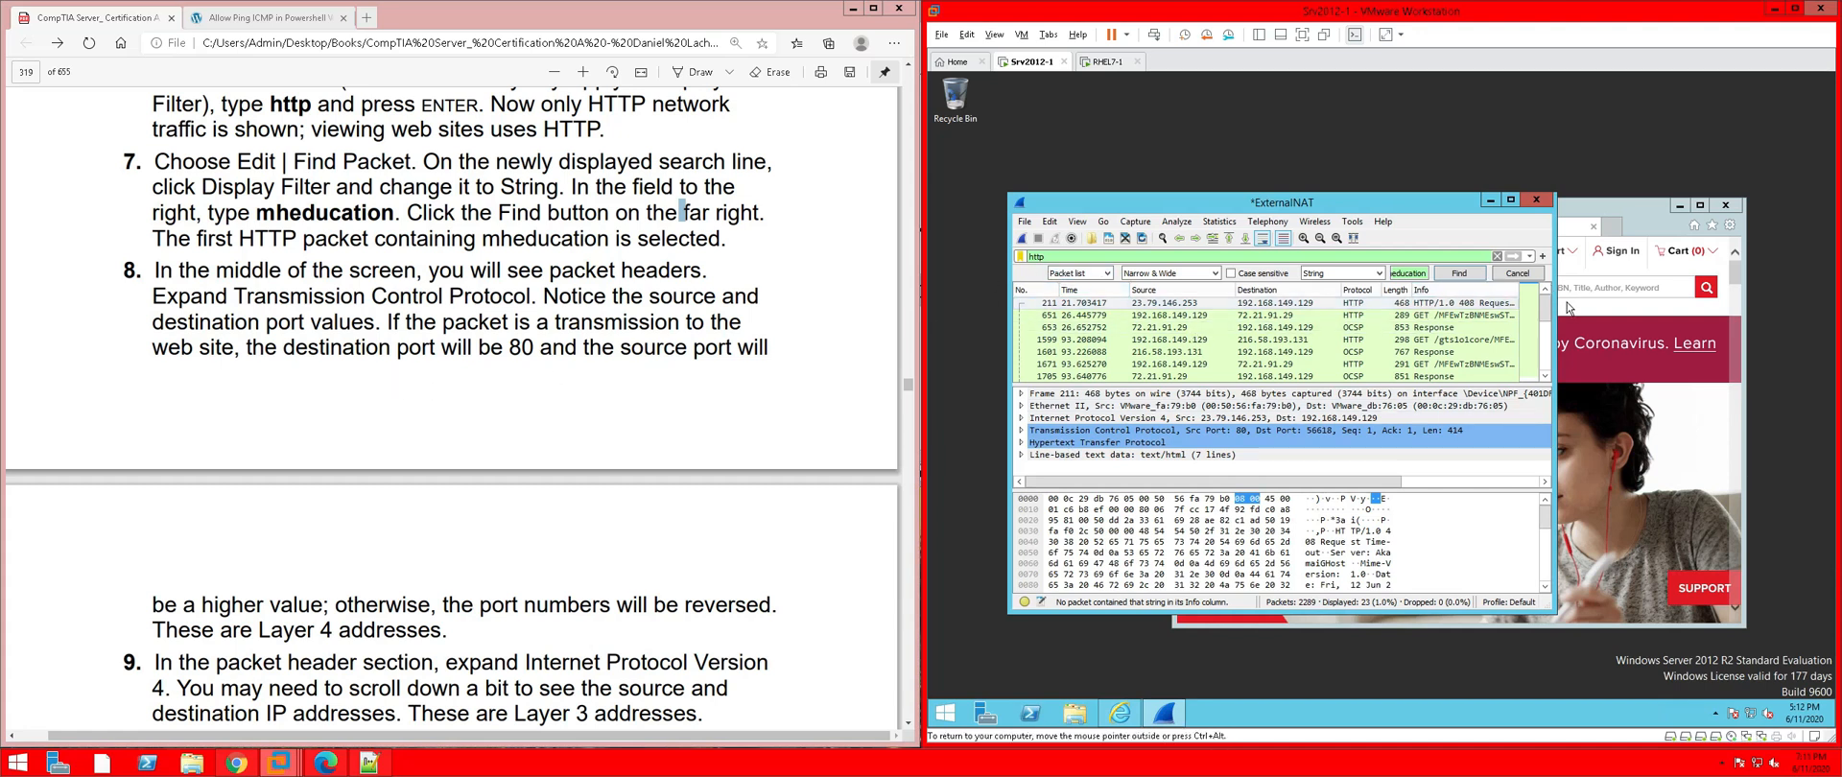
Widen the Wireshark window to read packet info and search for mheducation again
{"action": "left_click_drag", "start_coordinate": [1562, 307], "coordinate": [1748, 307]}
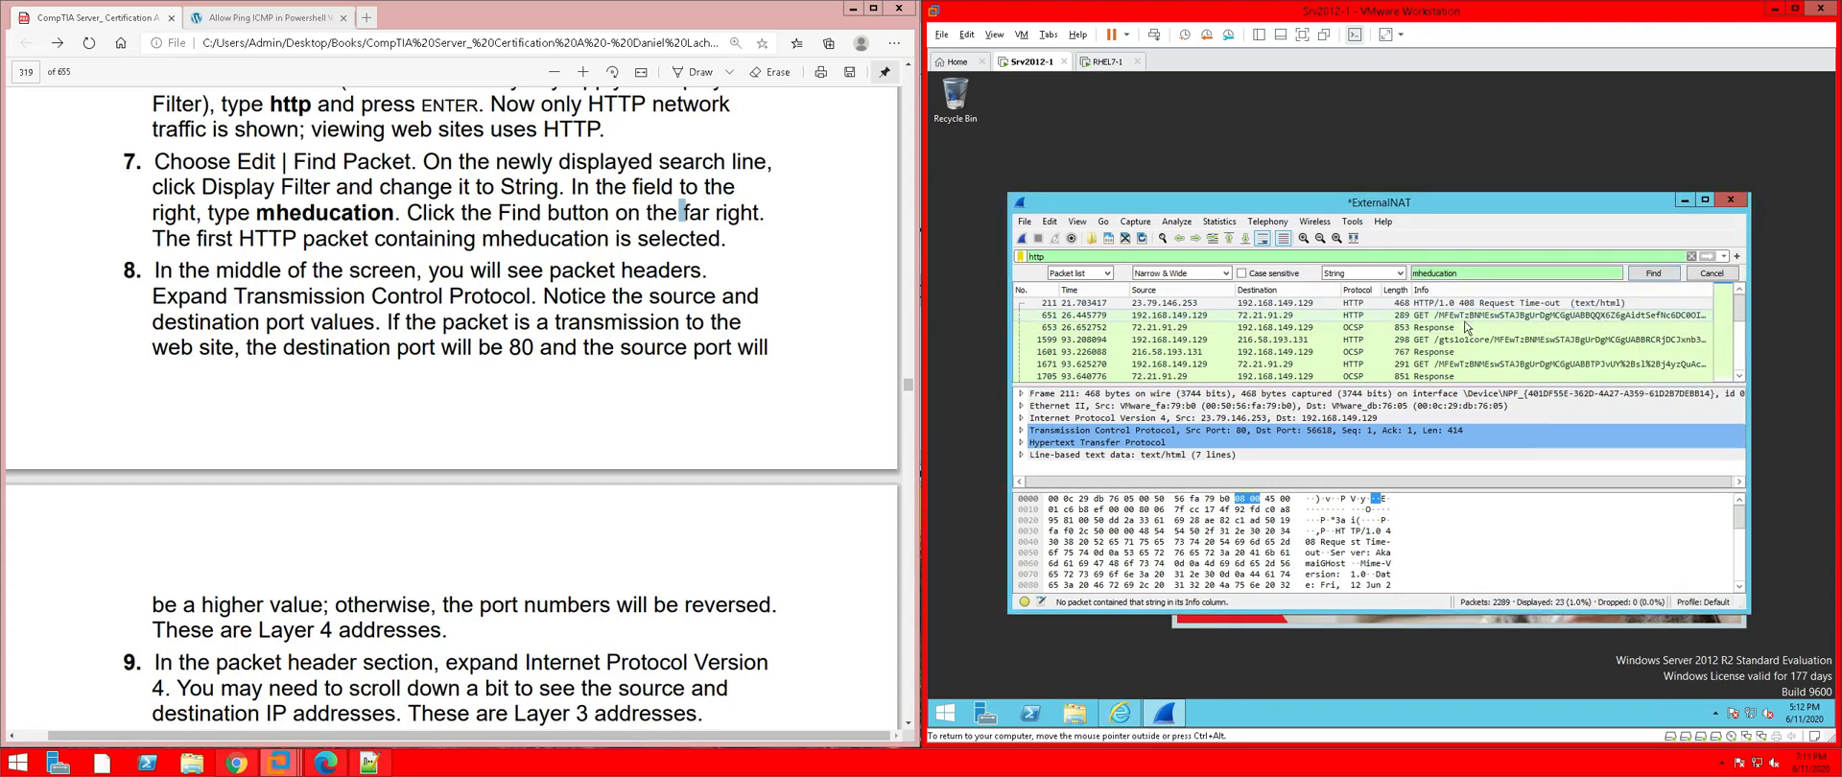
{"action": "scroll", "coordinate": [1147, 367], "scroll_direction": "down", "scroll_amount": 5}
{"action": "scroll", "coordinate": [1158, 363], "scroll_direction": "down", "scroll_amount": 2}
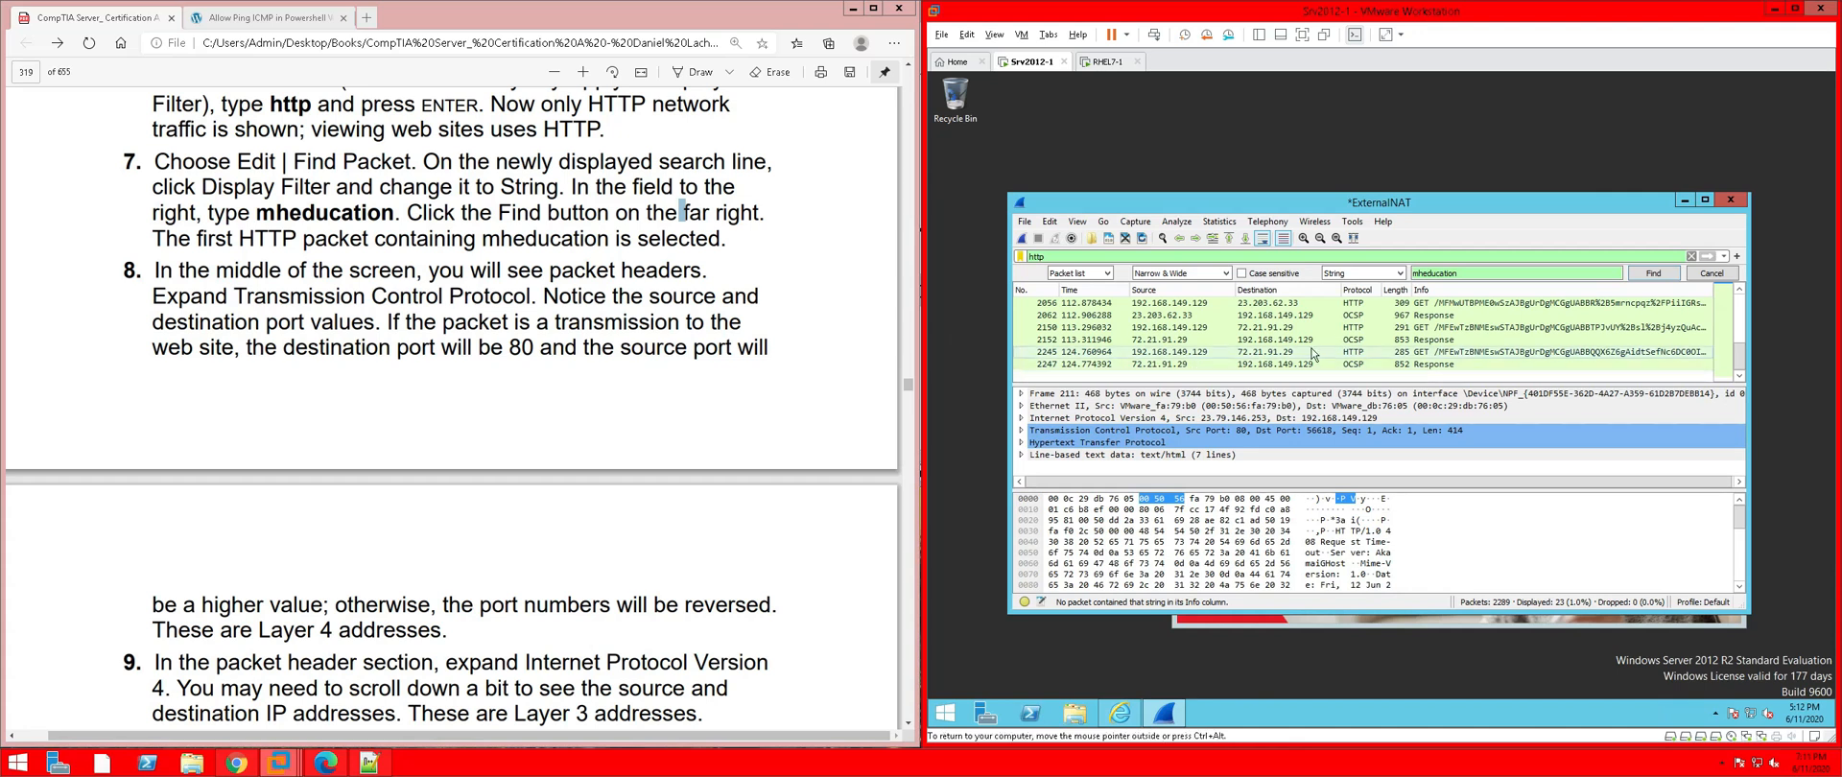
{"action": "scroll", "coordinate": [1494, 335], "scroll_direction": "up", "scroll_amount": 5}
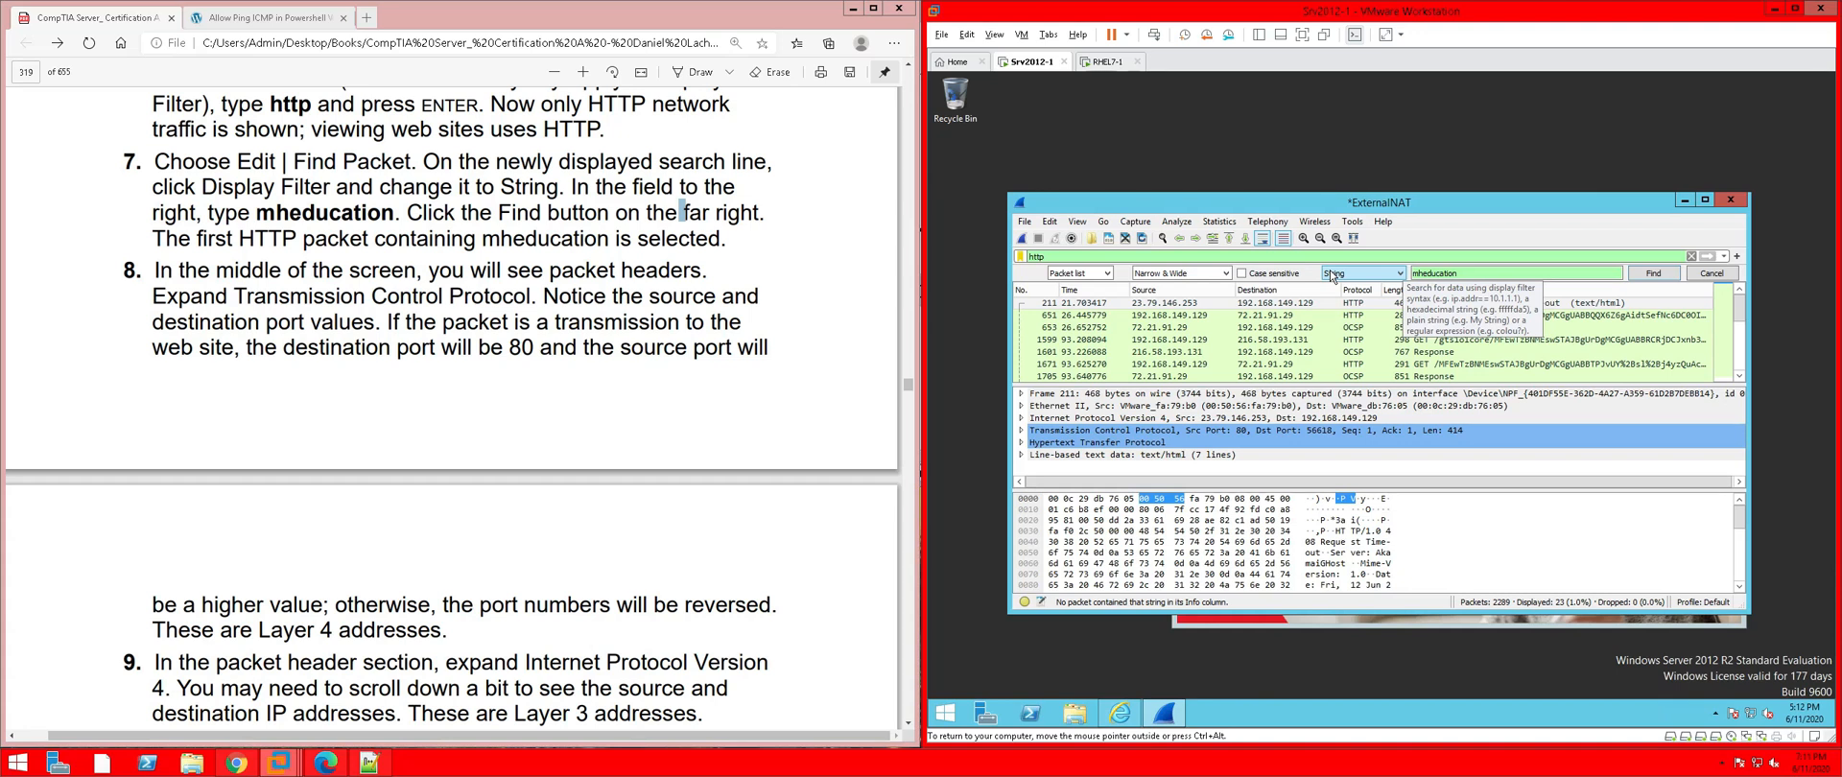
{"action": "left_click", "coordinate": [1655, 277]}
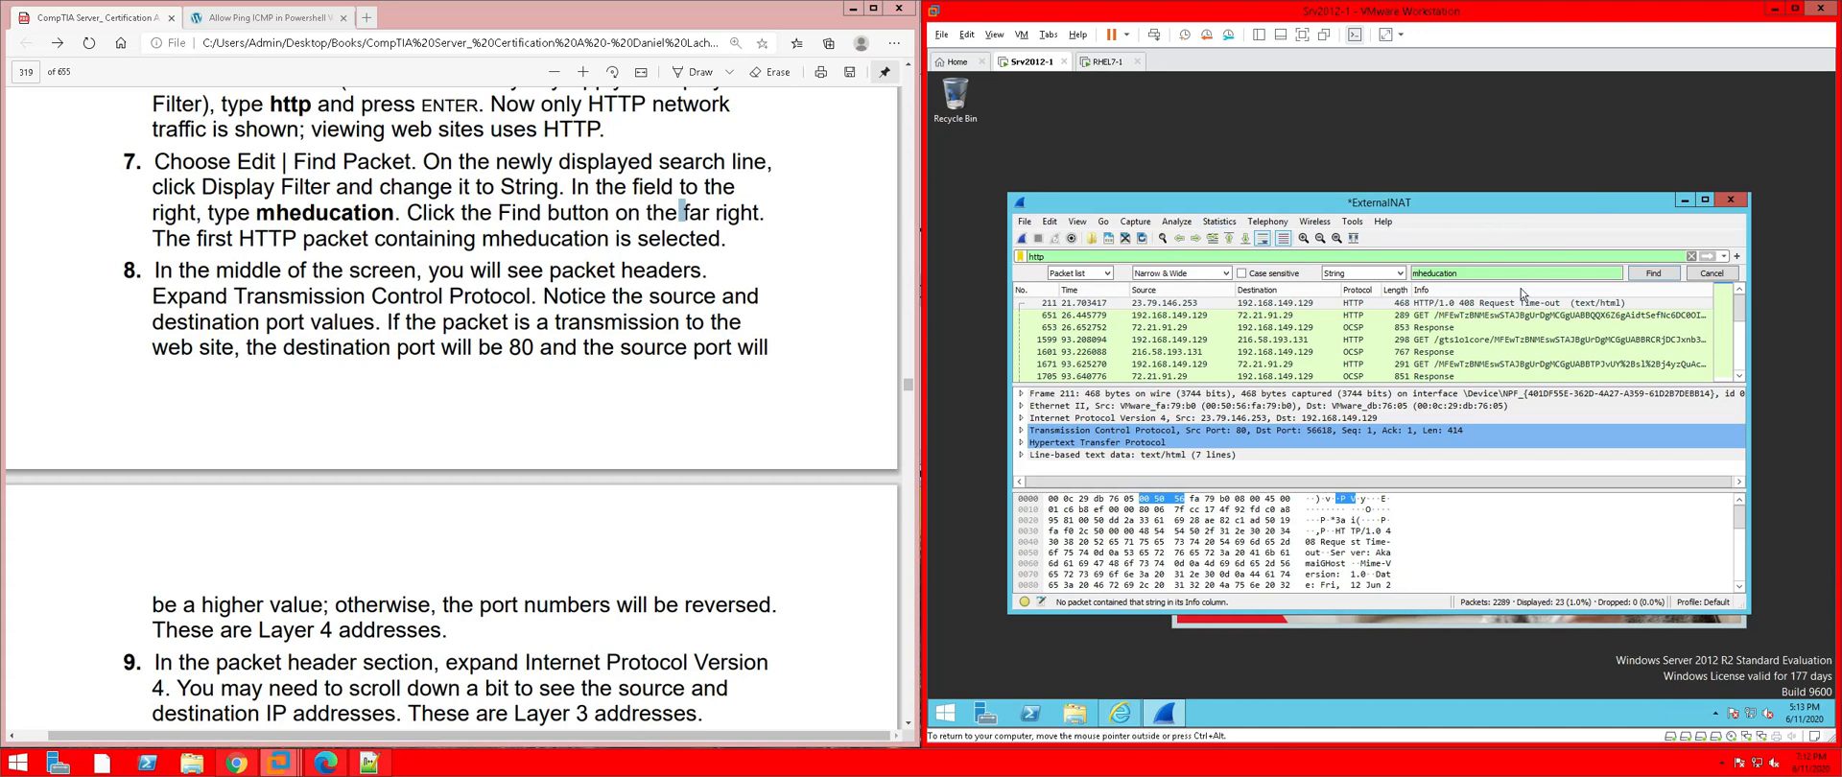
Open packet 211 in its own window and expand its TCP header, showing ports 80 and 56618
{"action": "double_click", "coordinate": [1445, 305]}
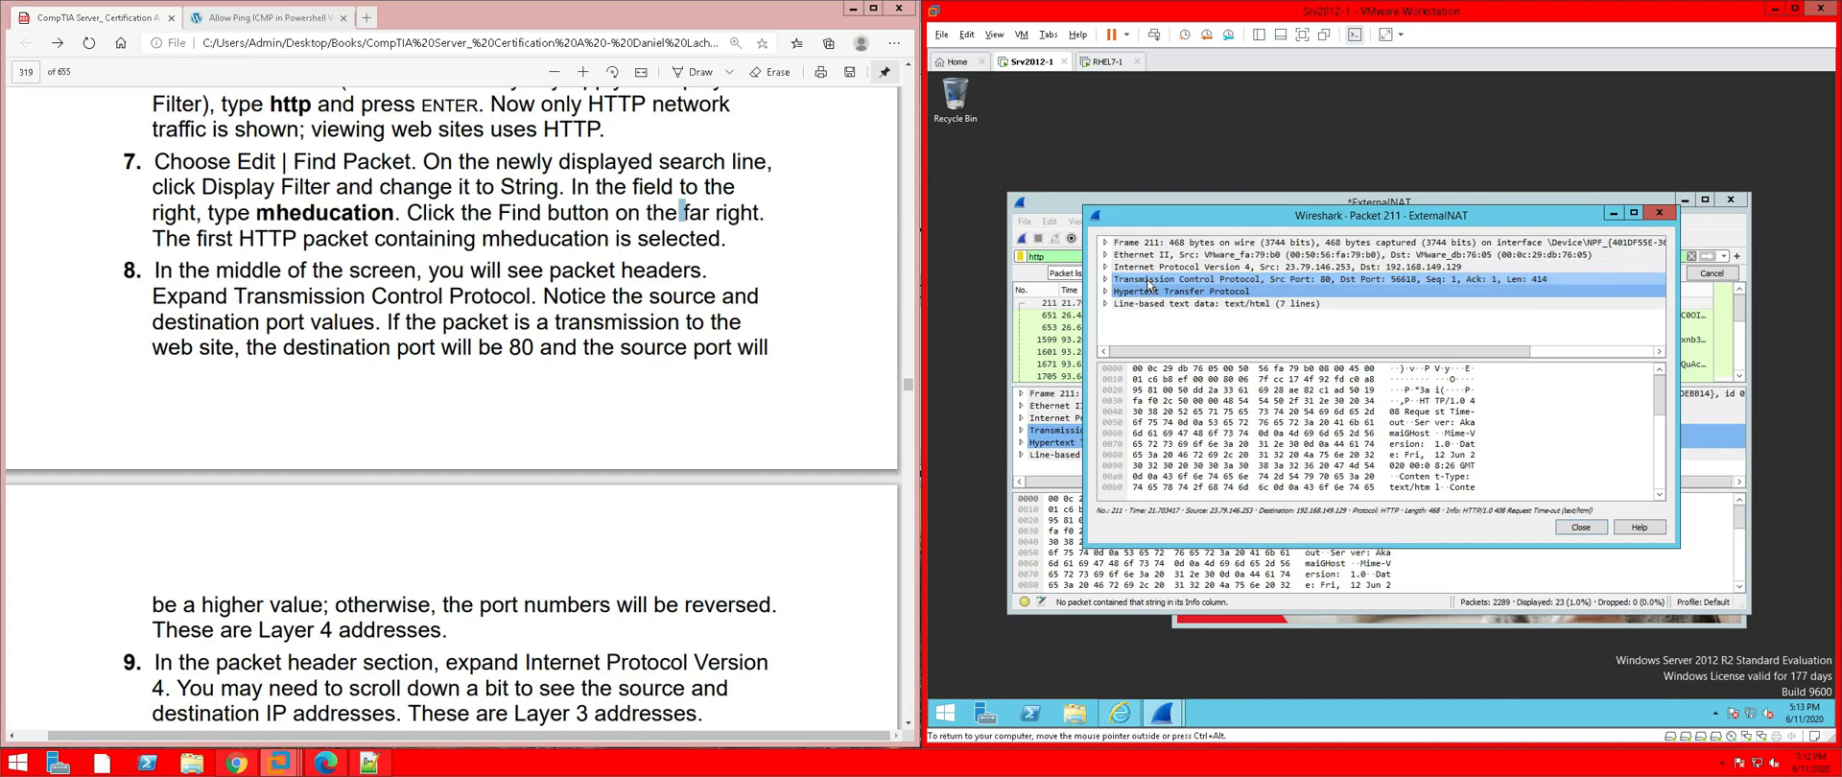
{"action": "left_click", "coordinate": [1092, 285]}
{"action": "left_click", "coordinate": [1106, 280]}
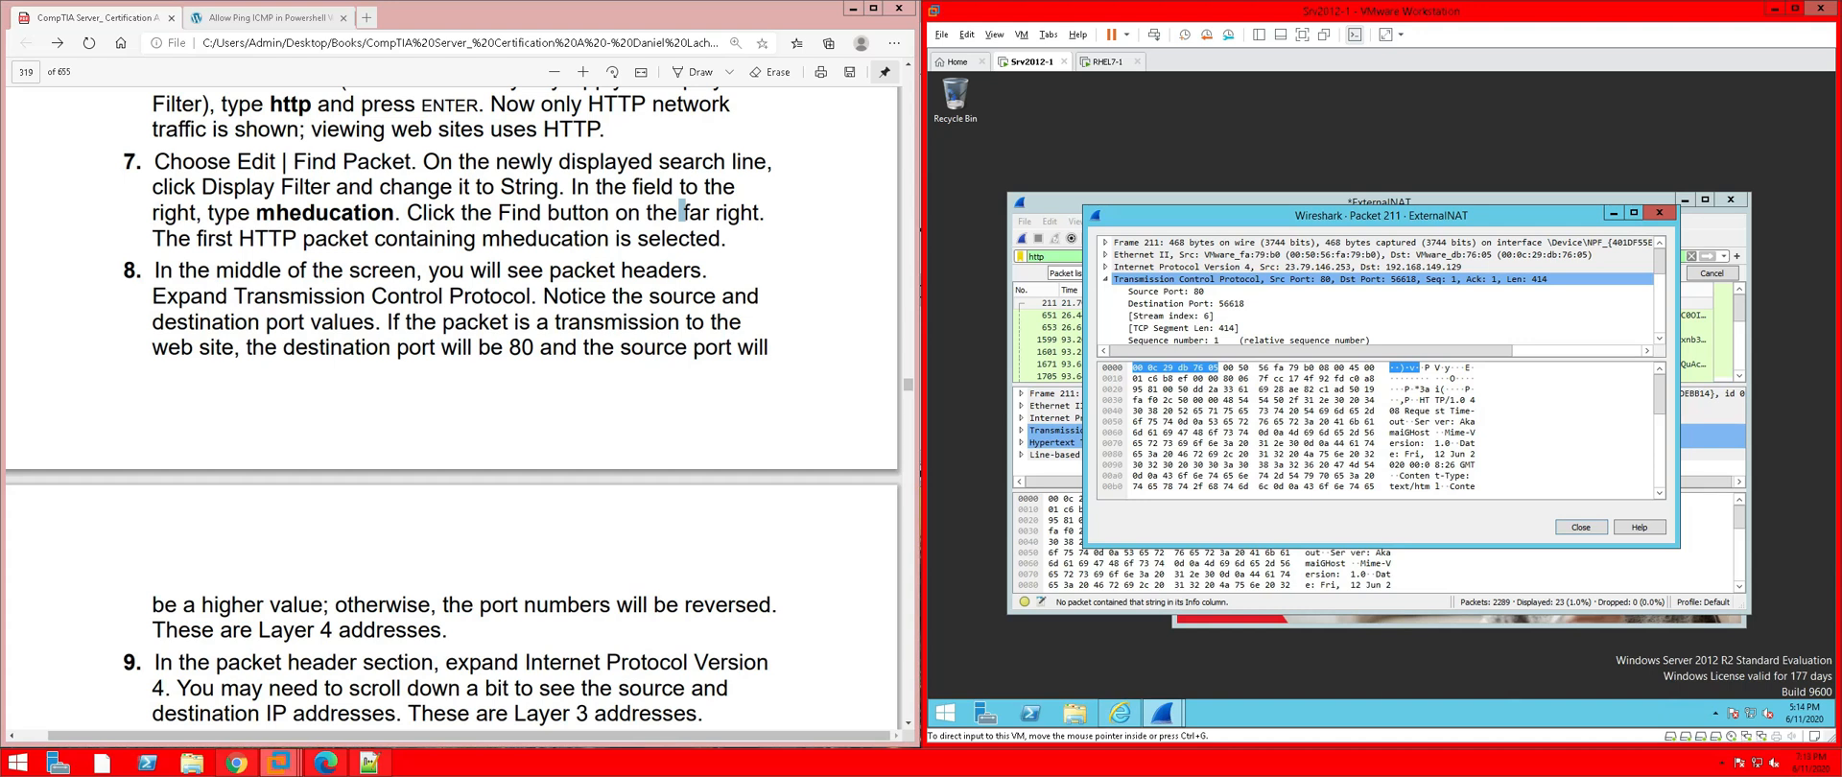
Highlight 'be 80' in yellow in step 8 of the PDF, then scroll down to step 11
{"action": "left_click_drag", "start_coordinate": [492, 346], "coordinate": [542, 347]}
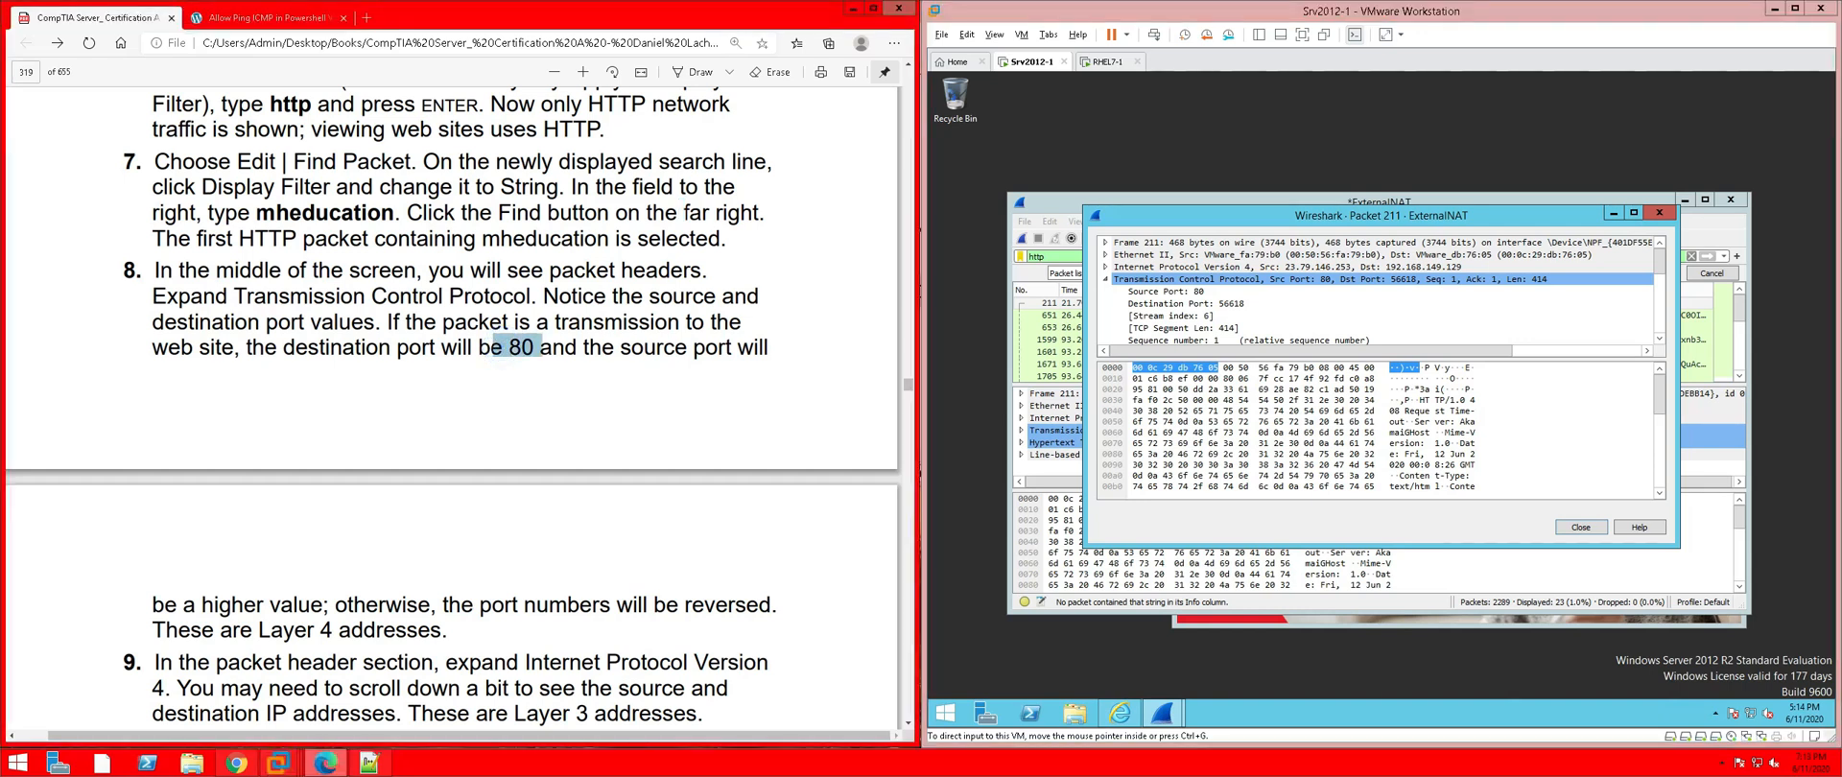
{"action": "right_click", "coordinate": [524, 350]}
{"action": "mouse_move", "coordinate": [672, 361]}
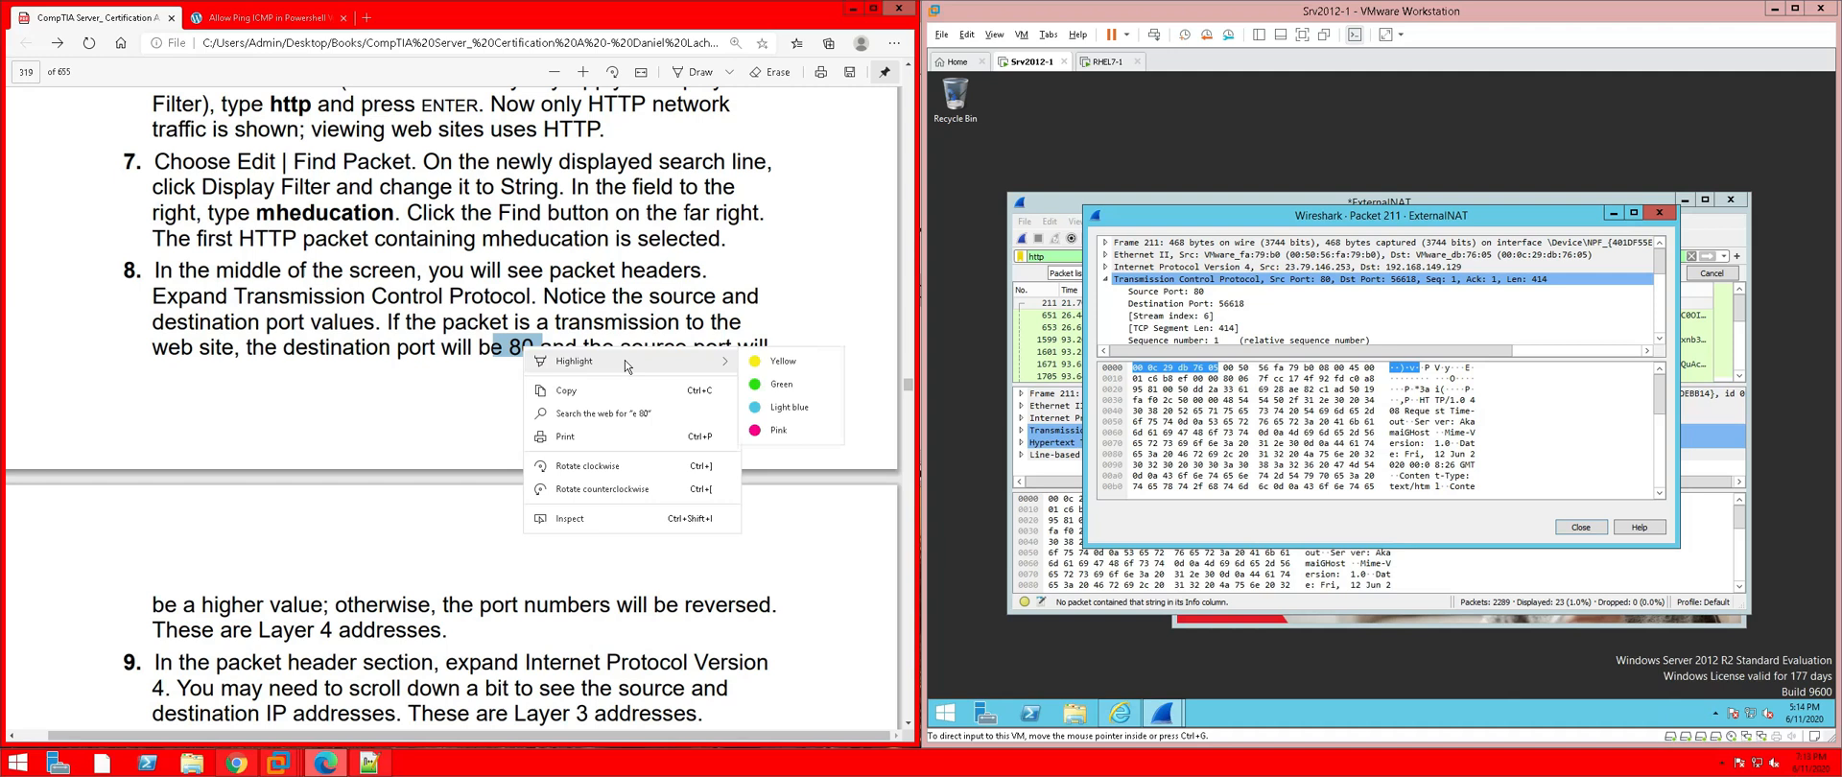
{"action": "left_click", "coordinate": [777, 362]}
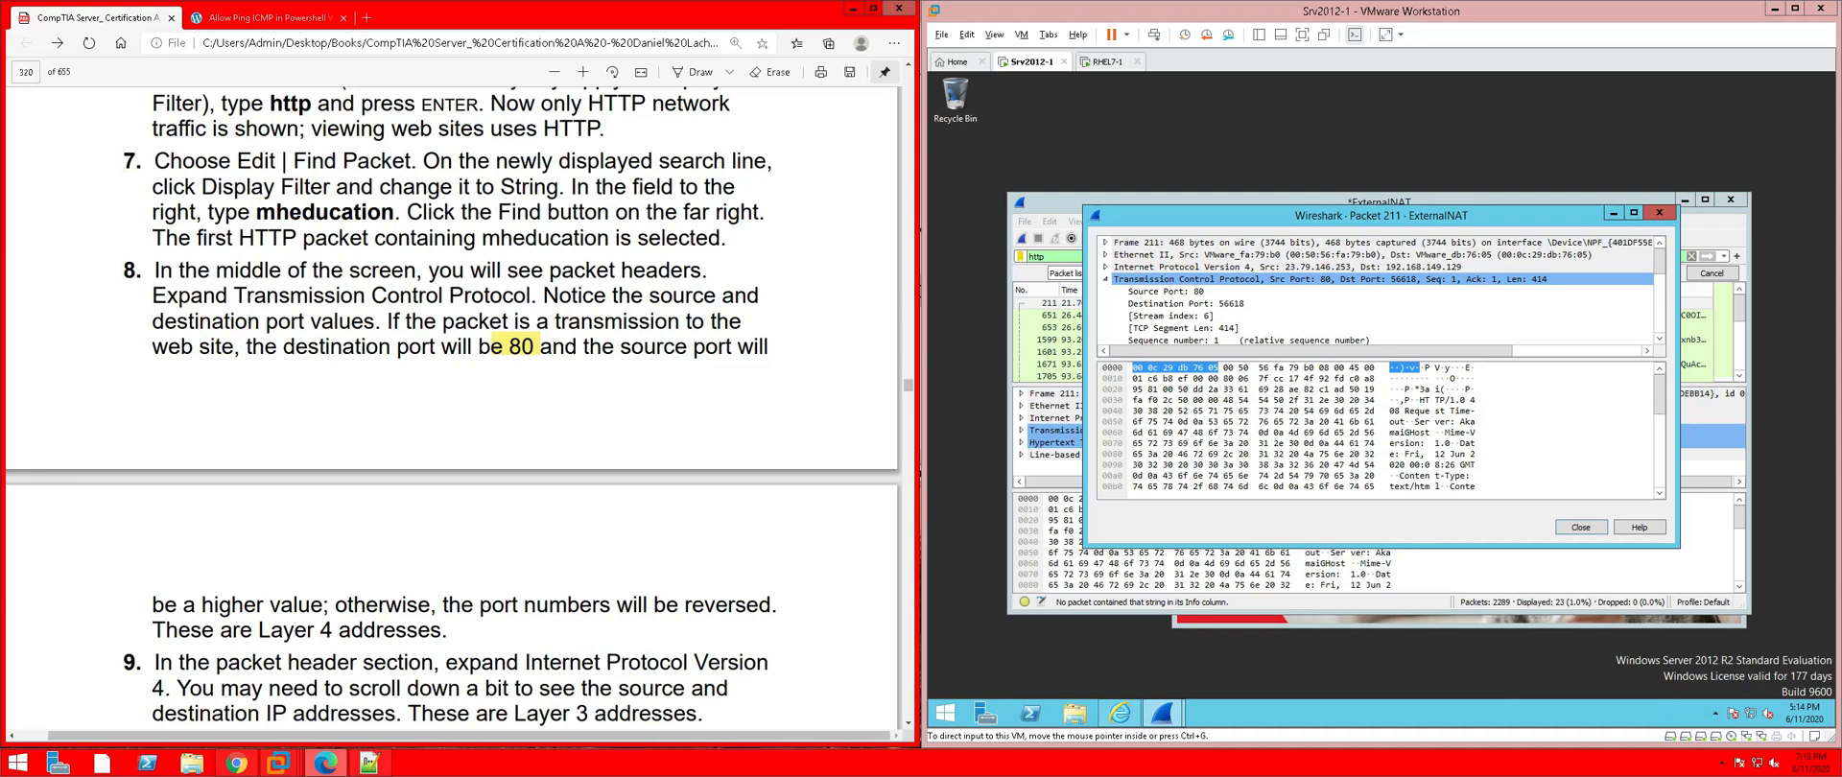
{"action": "scroll", "coordinate": [451, 413], "scroll_direction": "down", "scroll_amount": 1}
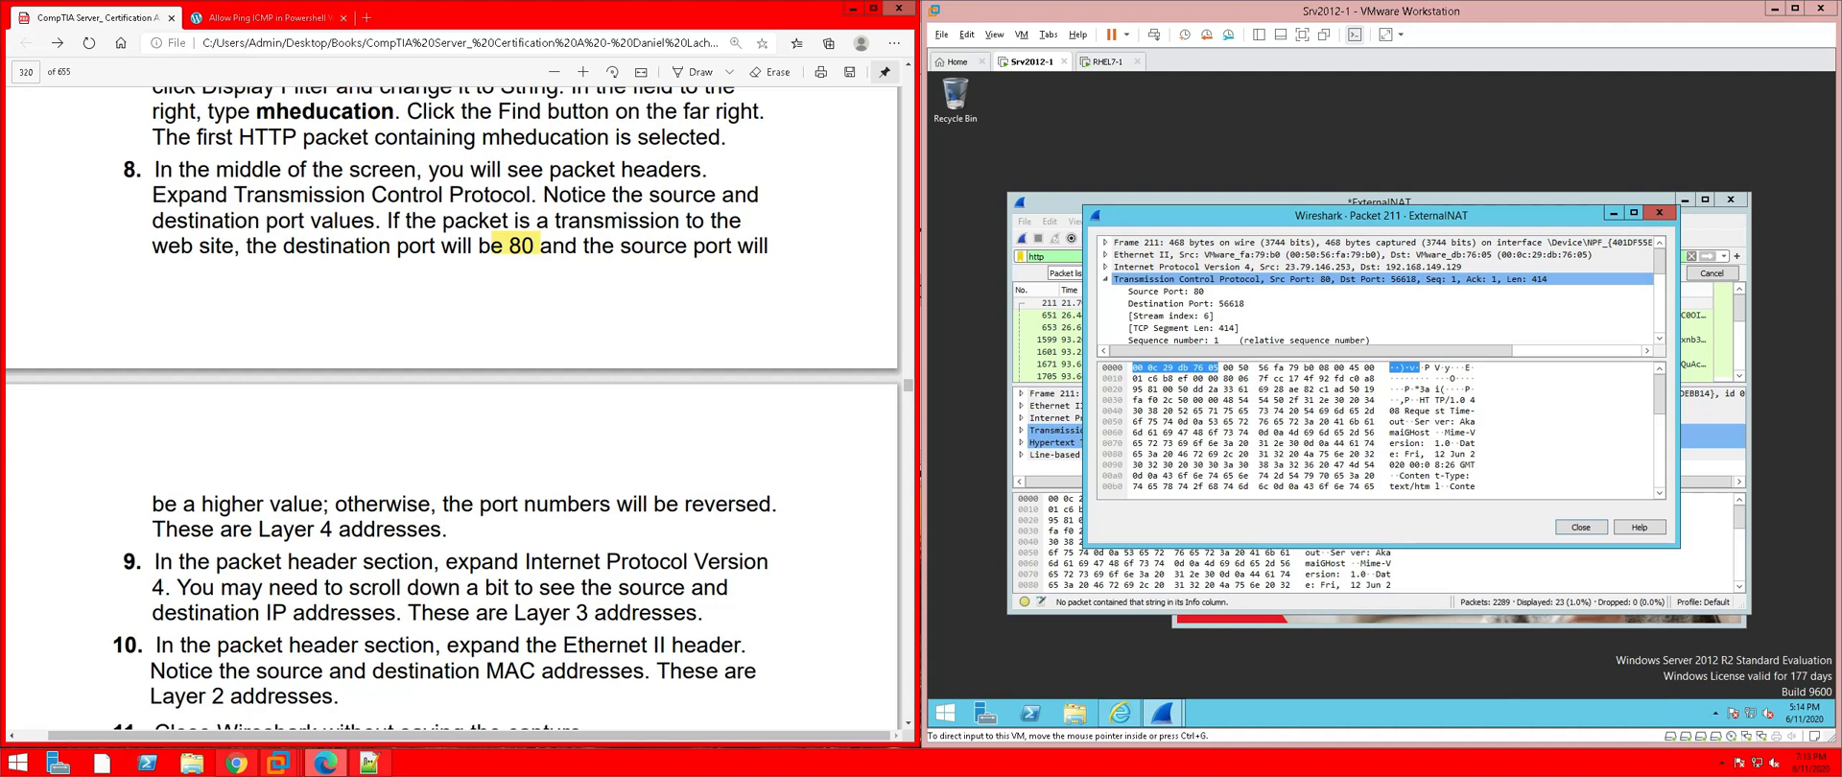
{"action": "scroll", "coordinate": [451, 412], "scroll_direction": "down", "scroll_amount": 1}
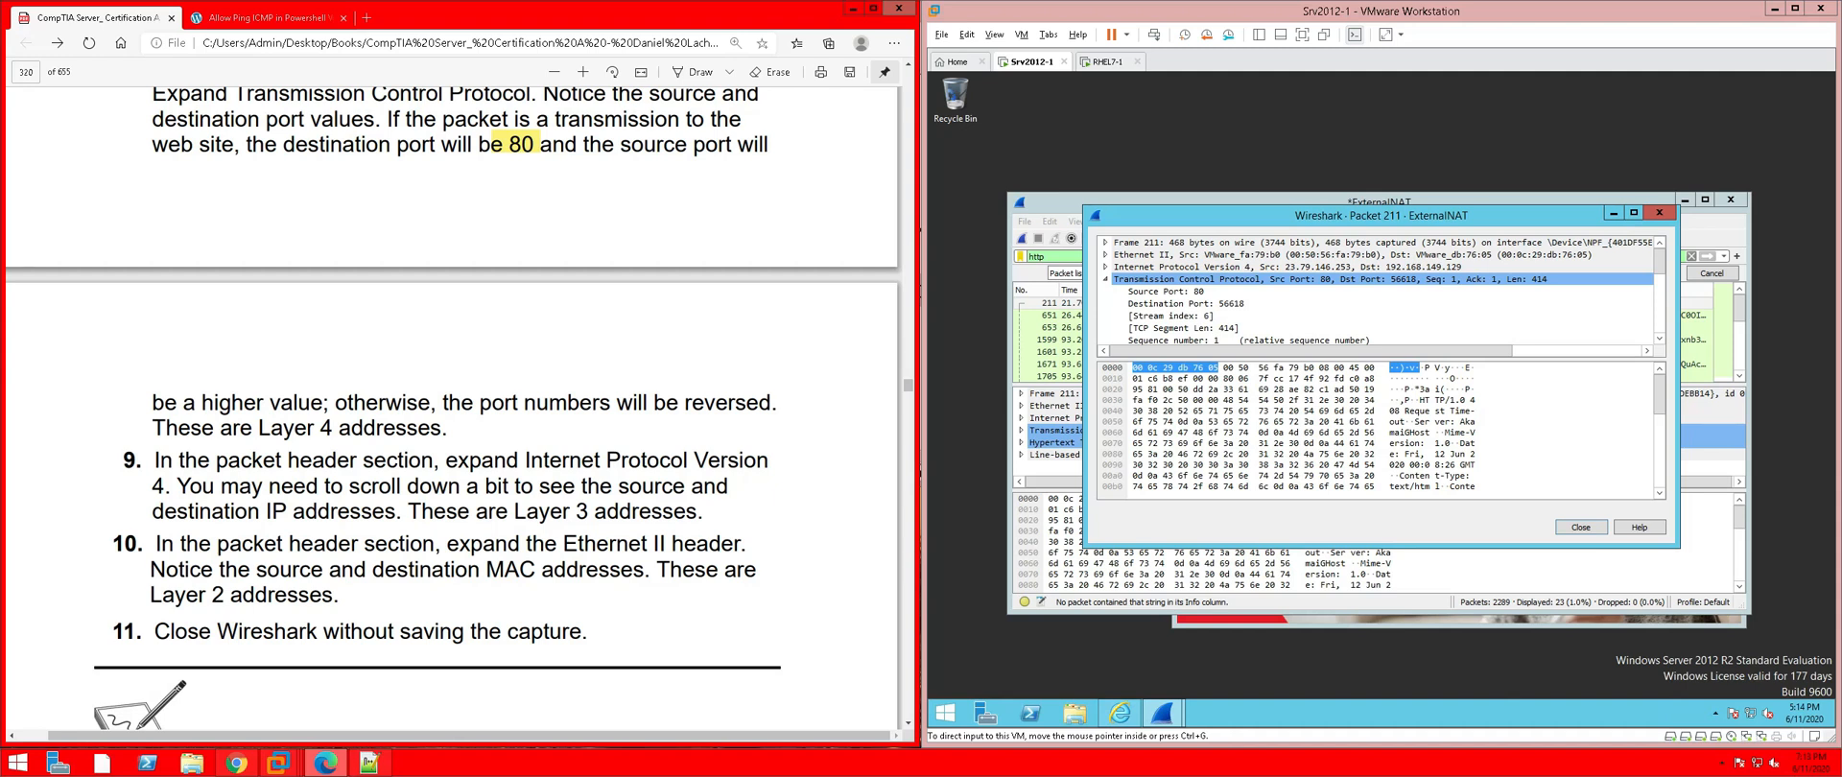
{"action": "scroll", "coordinate": [455, 409], "scroll_direction": "down", "scroll_amount": 1}
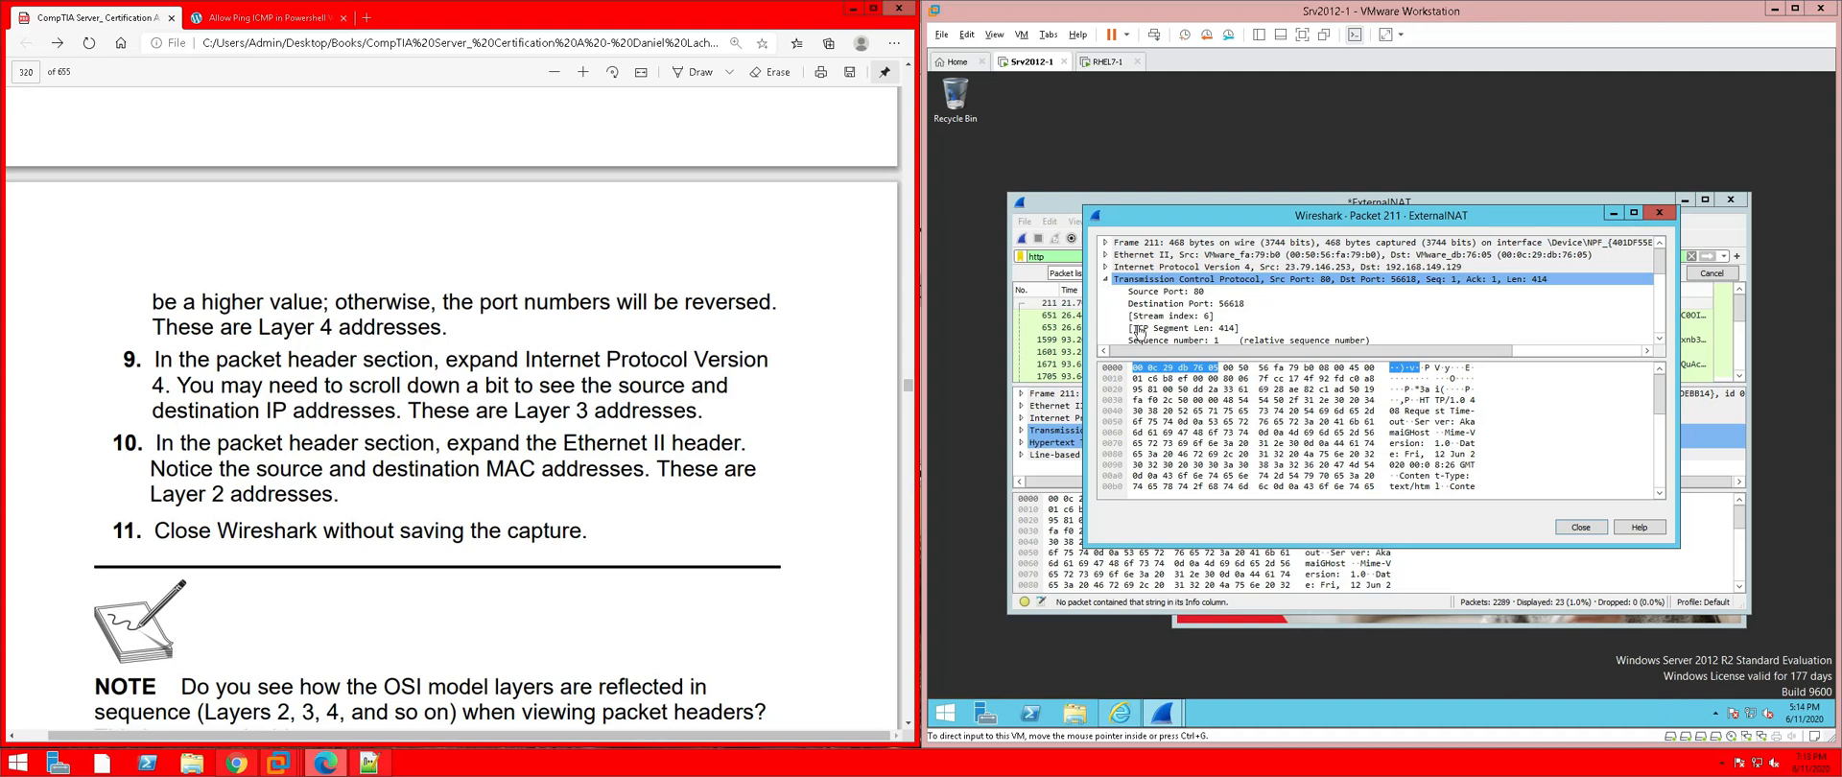
Collapse TCP and expand Ethernet II to select packet 211's source MAC address, then close its window
{"action": "left_click", "coordinate": [1108, 280]}
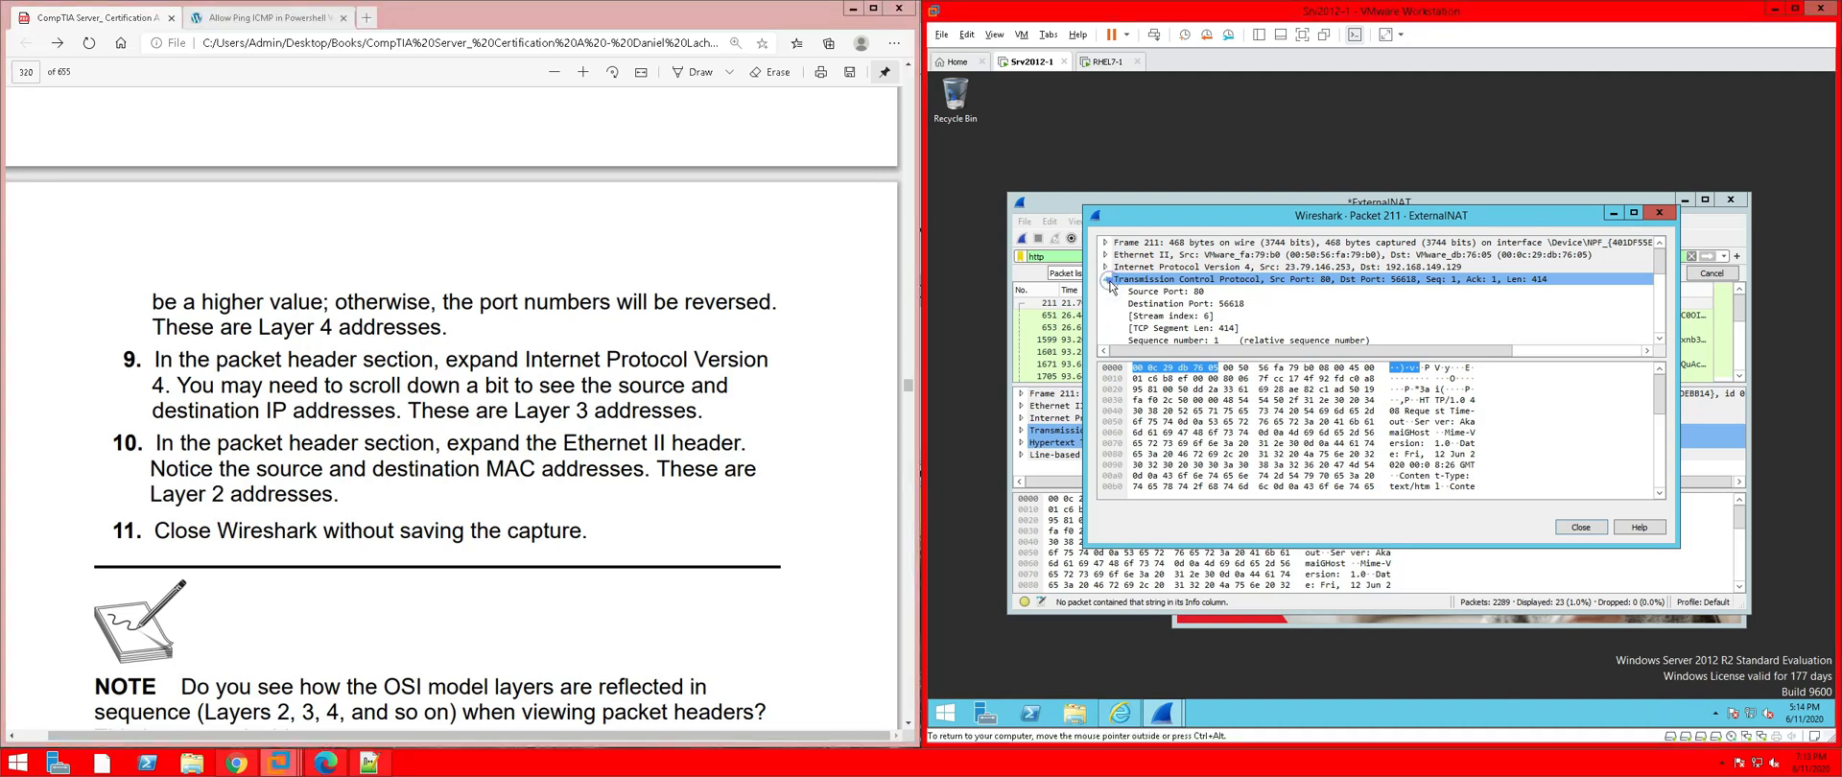
{"action": "left_click", "coordinate": [1108, 280]}
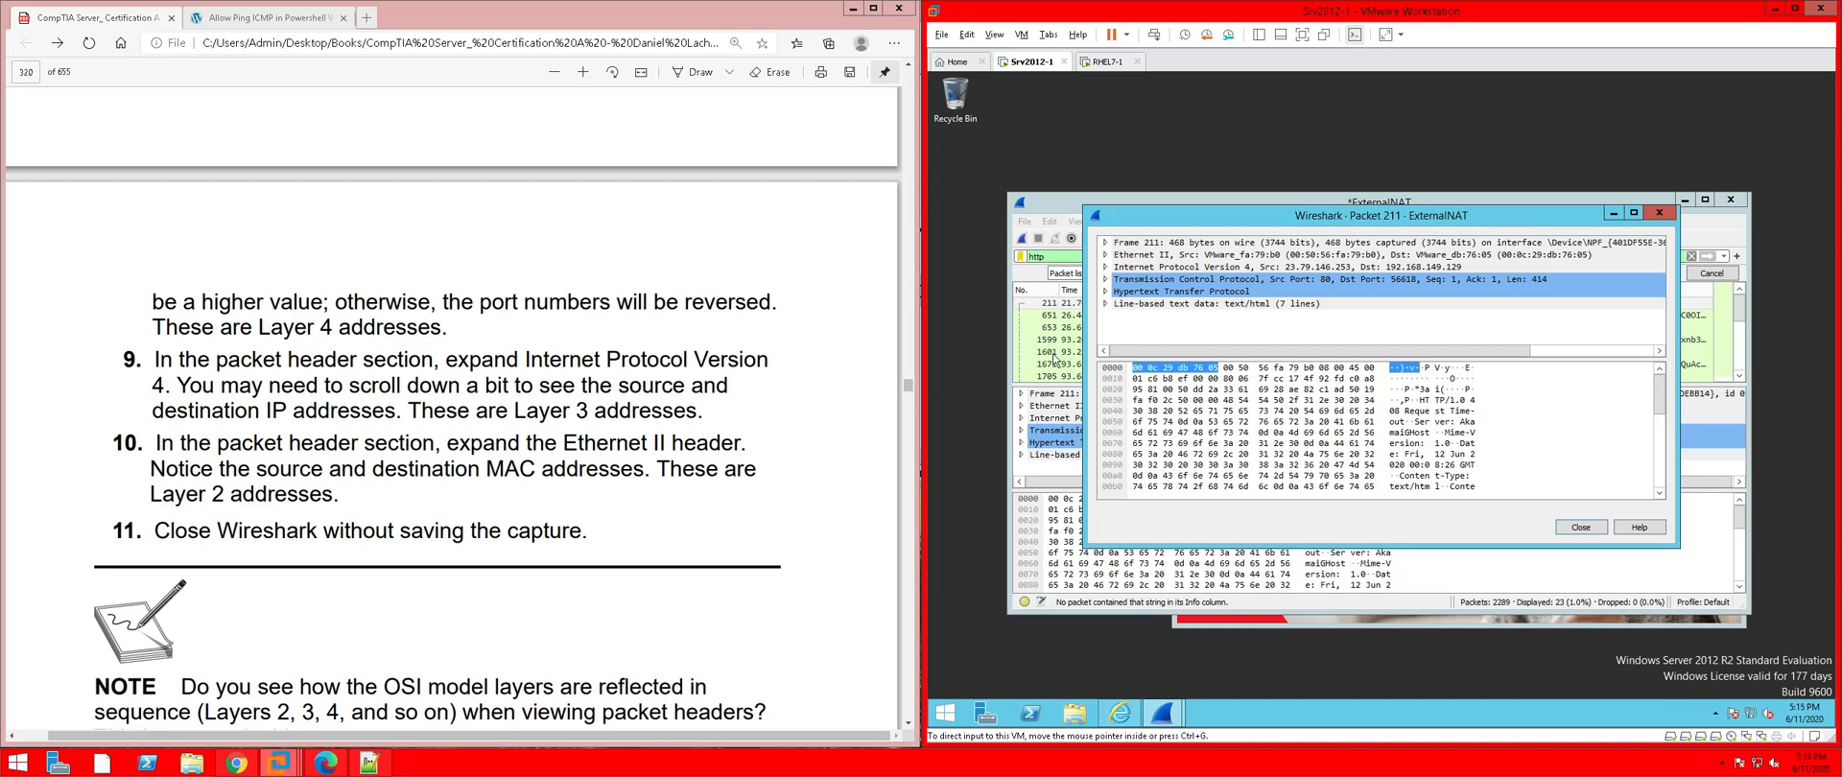
{"action": "left_click", "coordinate": [1105, 256]}
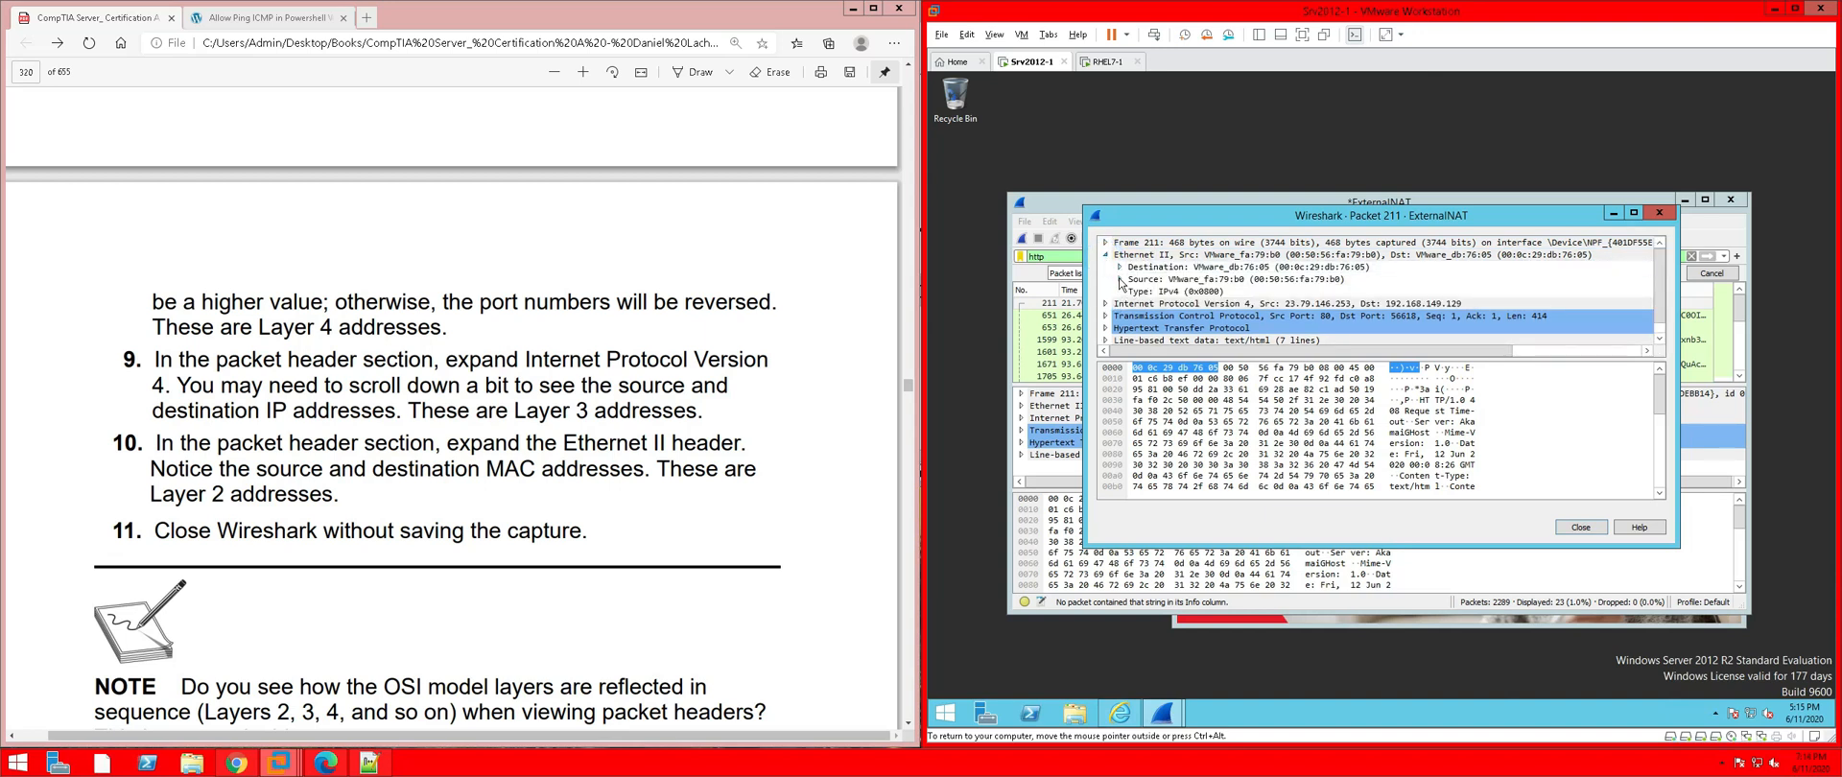
{"action": "left_click", "coordinate": [1119, 279]}
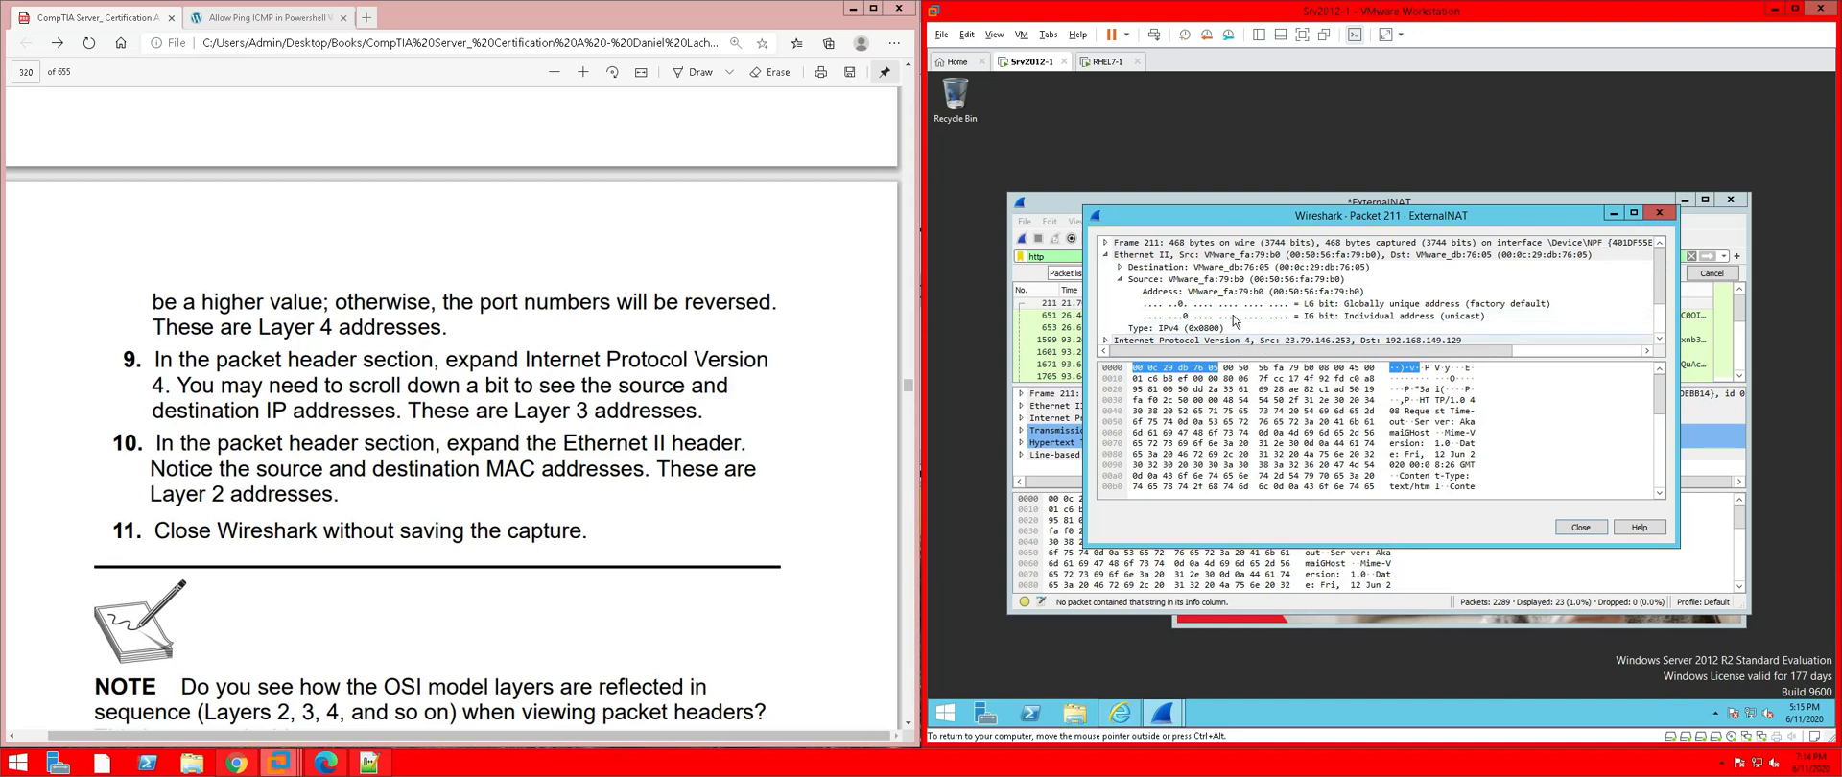
{"action": "left_click", "coordinate": [1283, 291]}
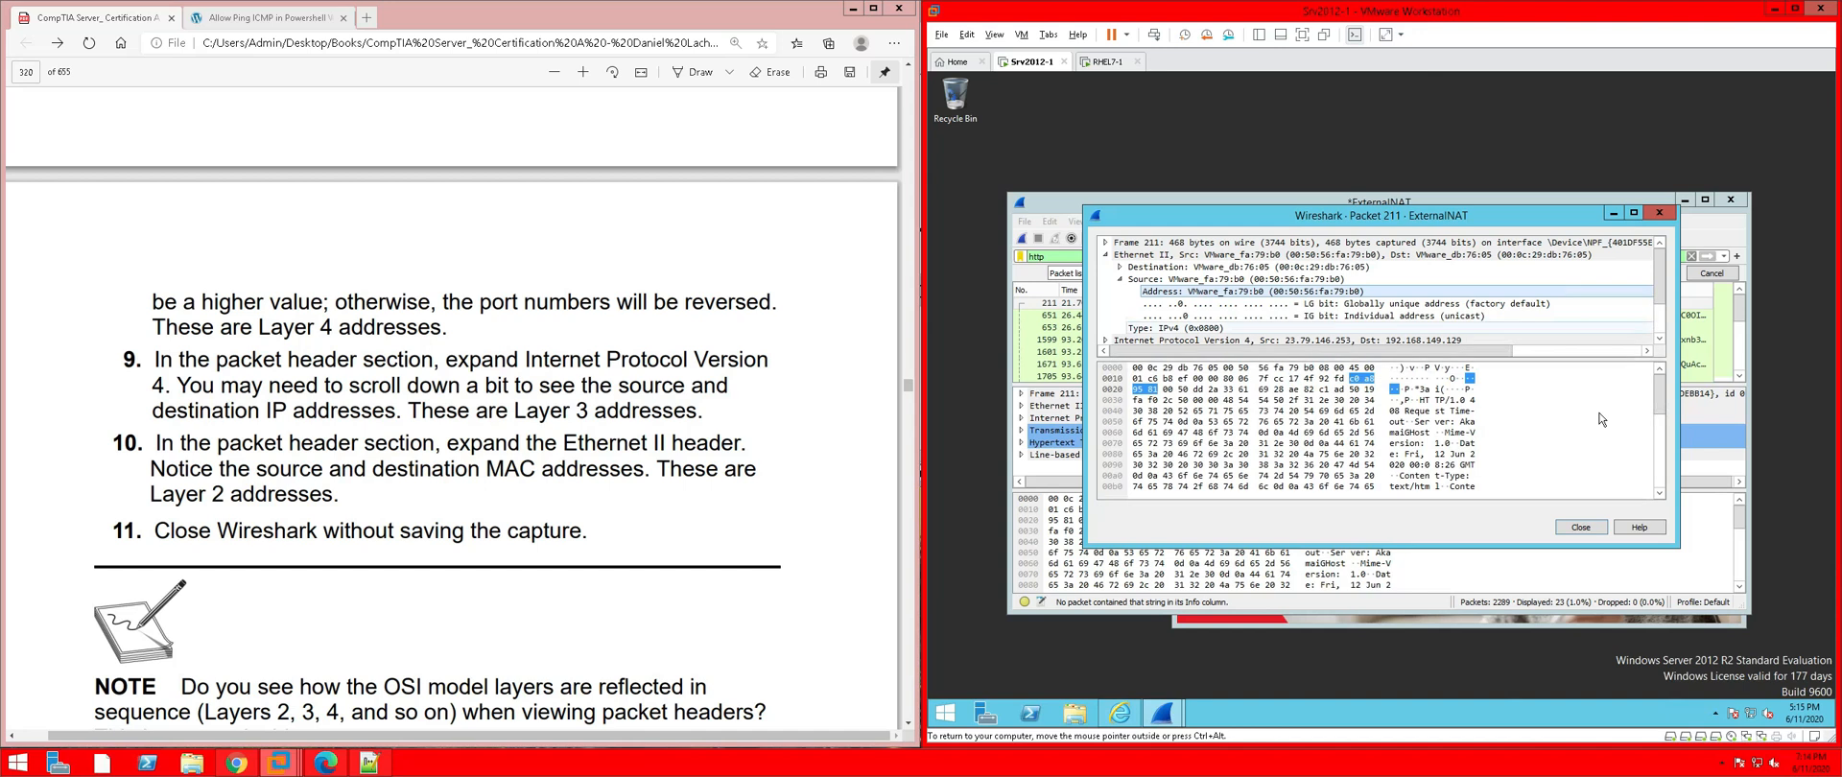
{"action": "left_click", "coordinate": [1581, 526]}
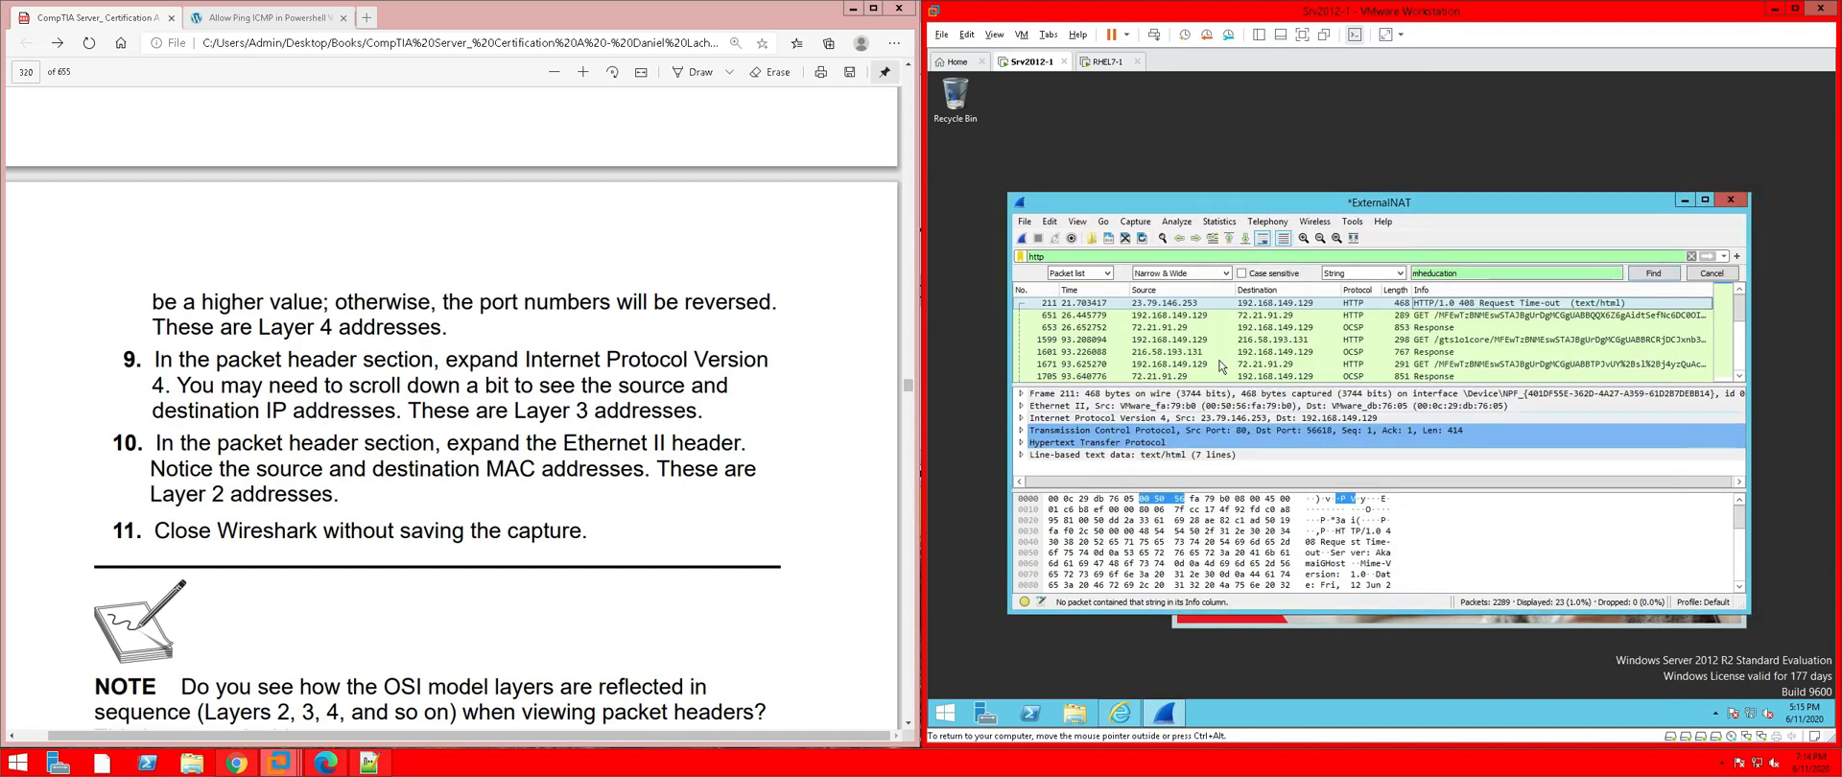
Quit Wireshark without saving the capture, then dismiss the IE security warning and close Internet Explorer
{"action": "left_click", "coordinate": [765, 538]}
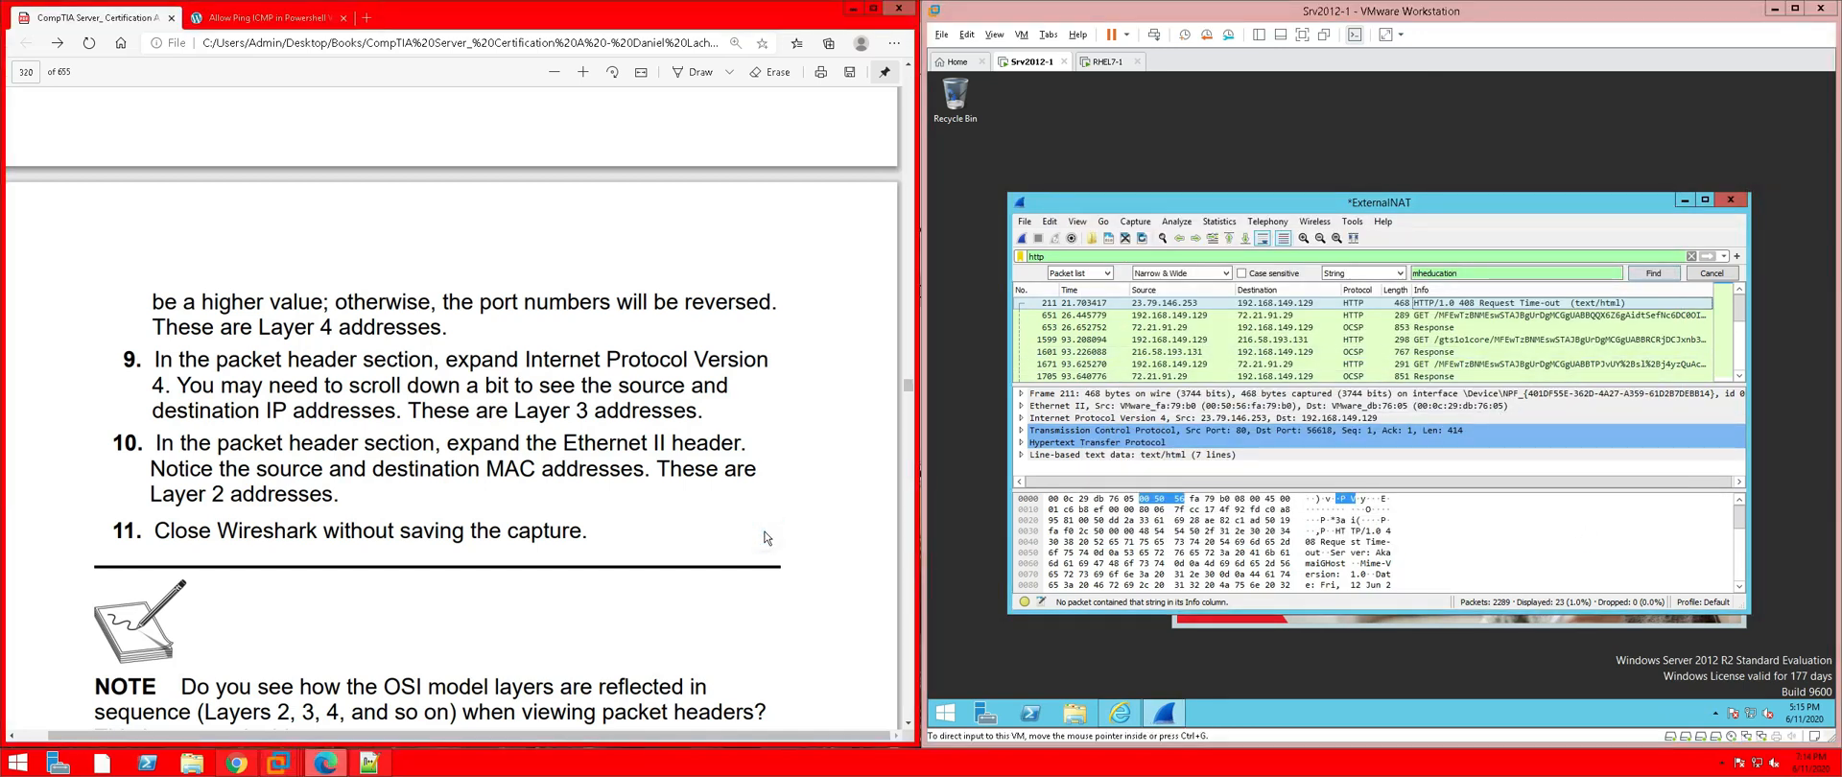
{"action": "scroll", "coordinate": [765, 537], "scroll_direction": "down", "scroll_amount": 3}
{"action": "scroll", "coordinate": [765, 538], "scroll_direction": "down", "scroll_amount": 3}
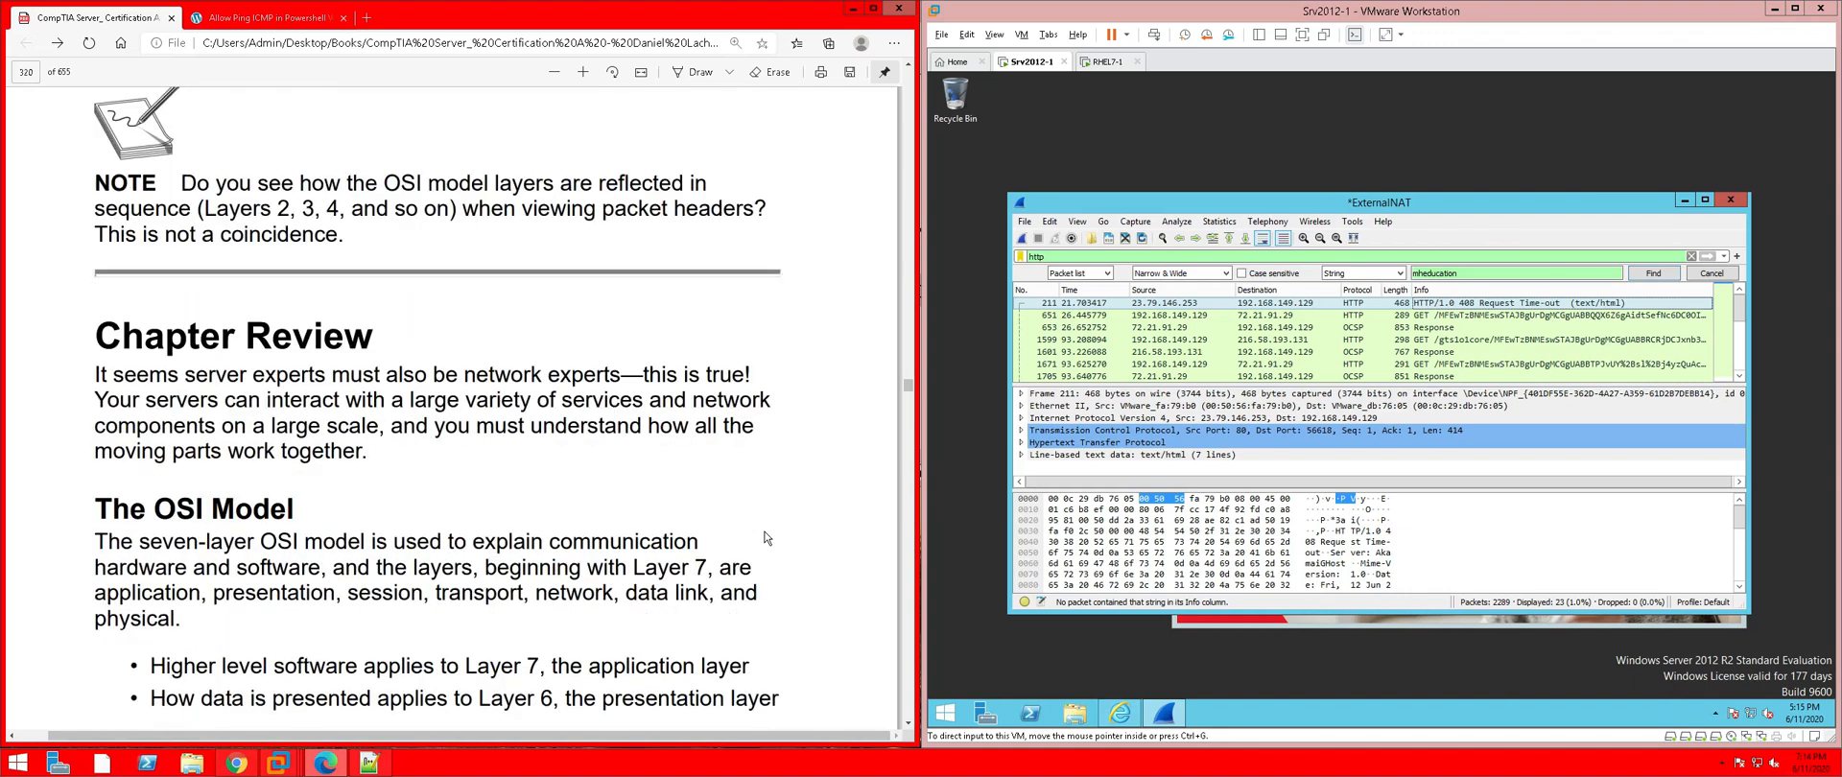
{"action": "scroll", "coordinate": [764, 537], "scroll_direction": "up", "scroll_amount": 1}
{"action": "left_click", "coordinate": [1731, 204]}
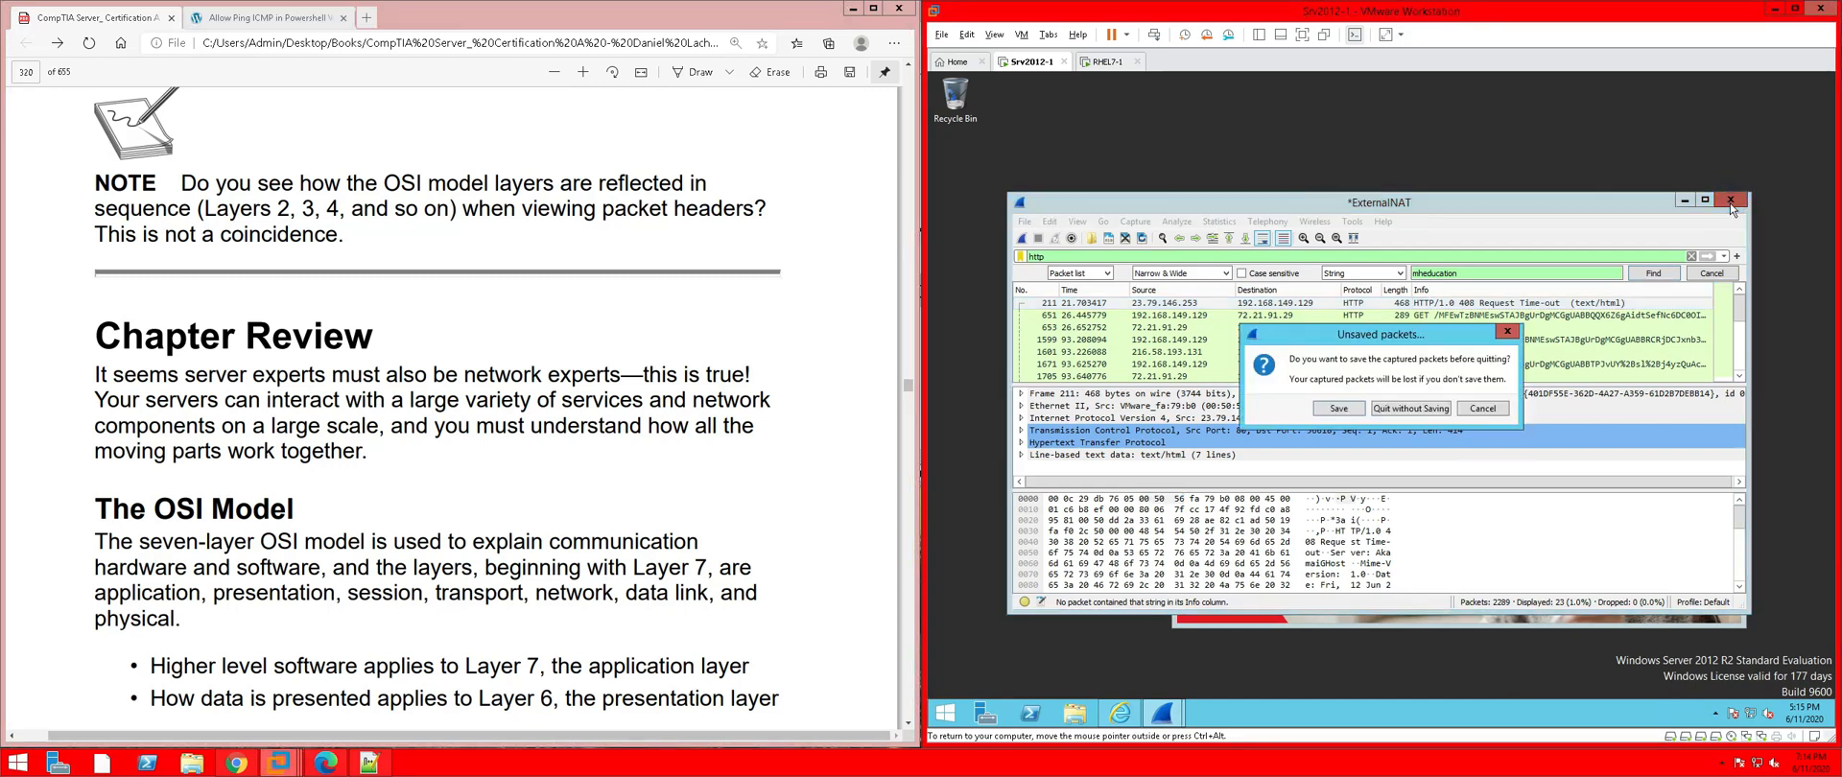
{"action": "left_click", "coordinate": [1399, 413]}
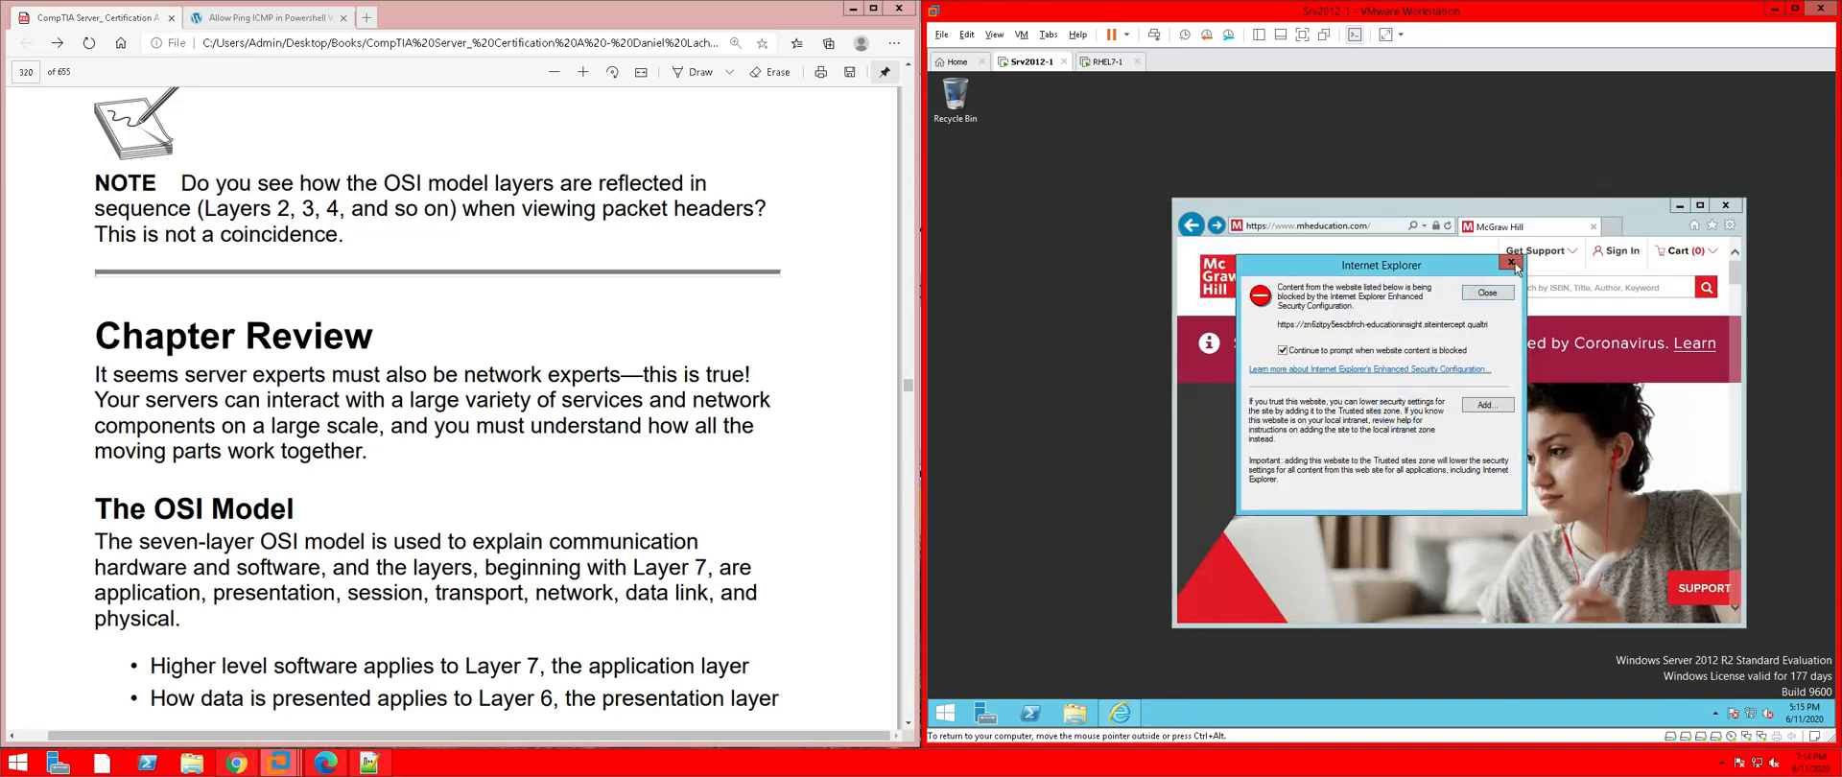
{"action": "left_click", "coordinate": [1513, 263]}
{"action": "left_click", "coordinate": [1726, 205]}
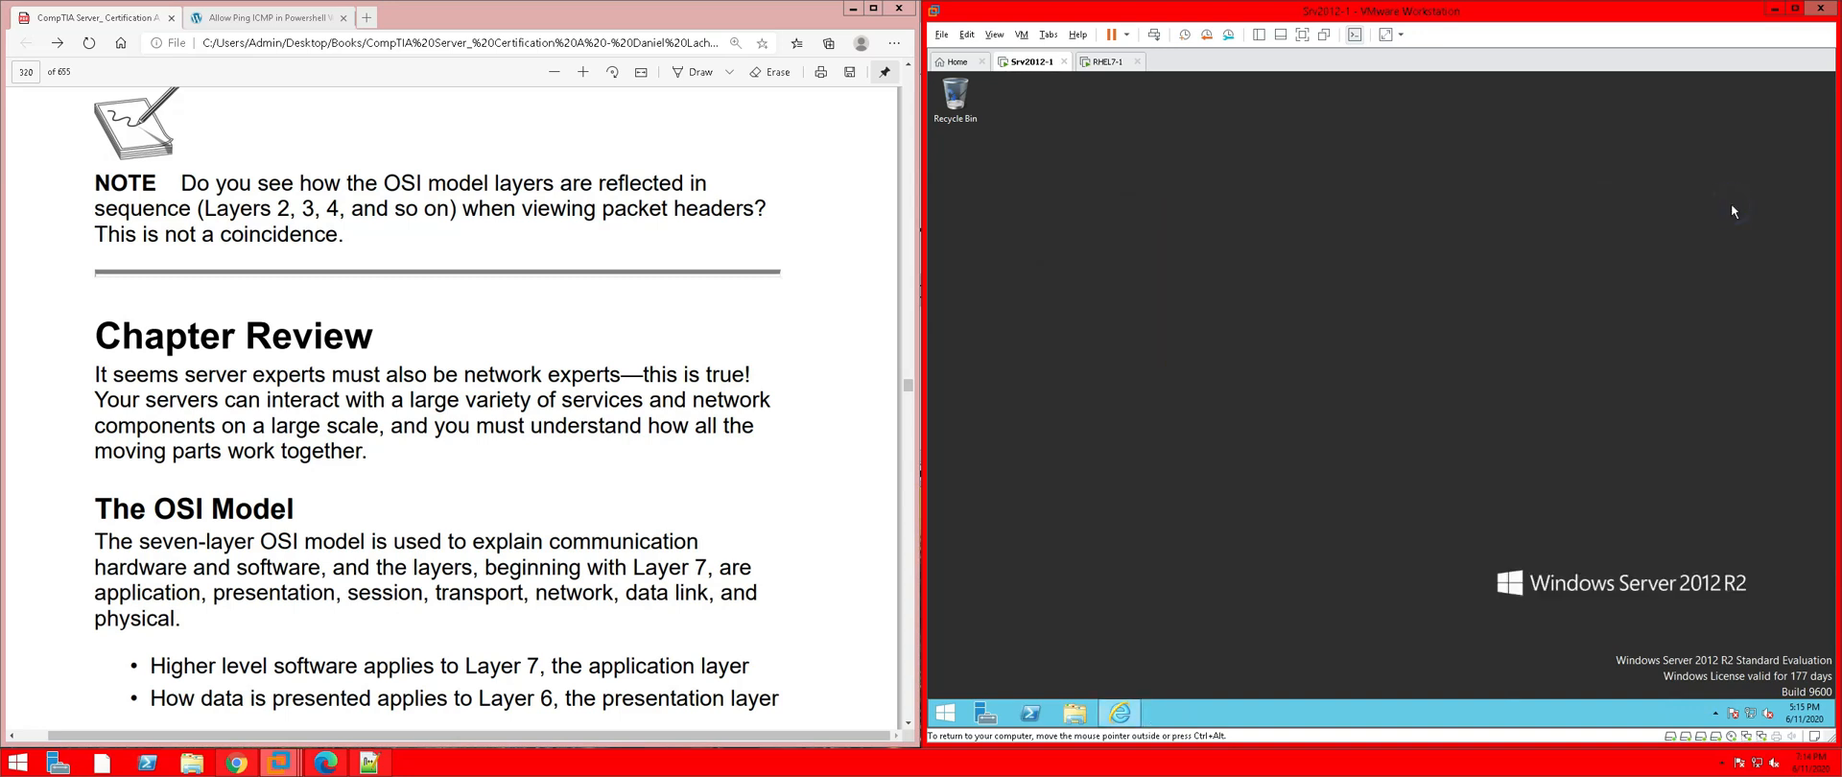